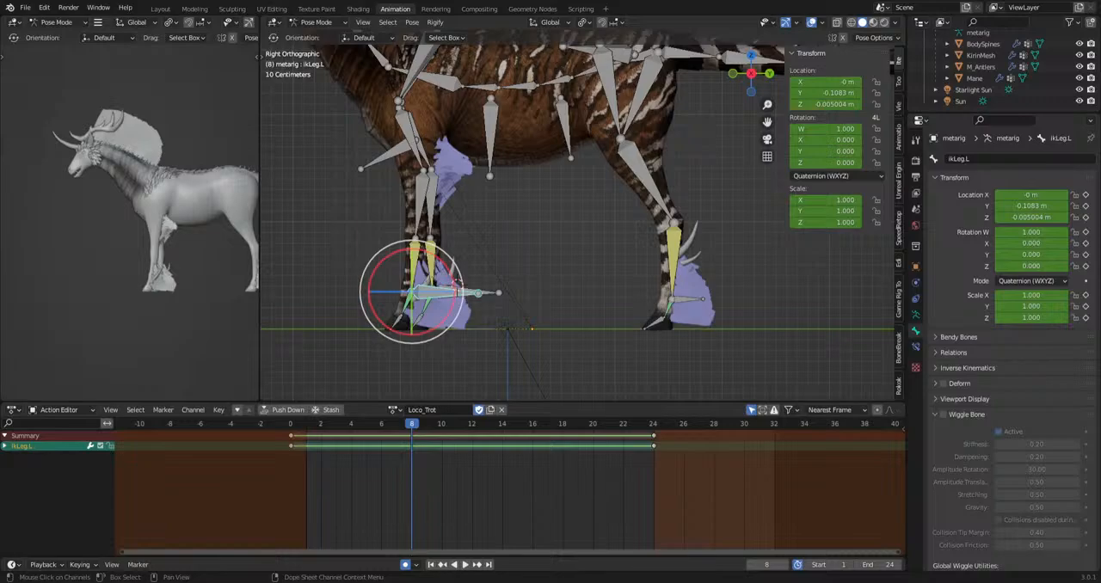
Play back the Loco_Trot action on the rigged creature in the right orthographic view.
middle_drag(568, 240, 646, 160)
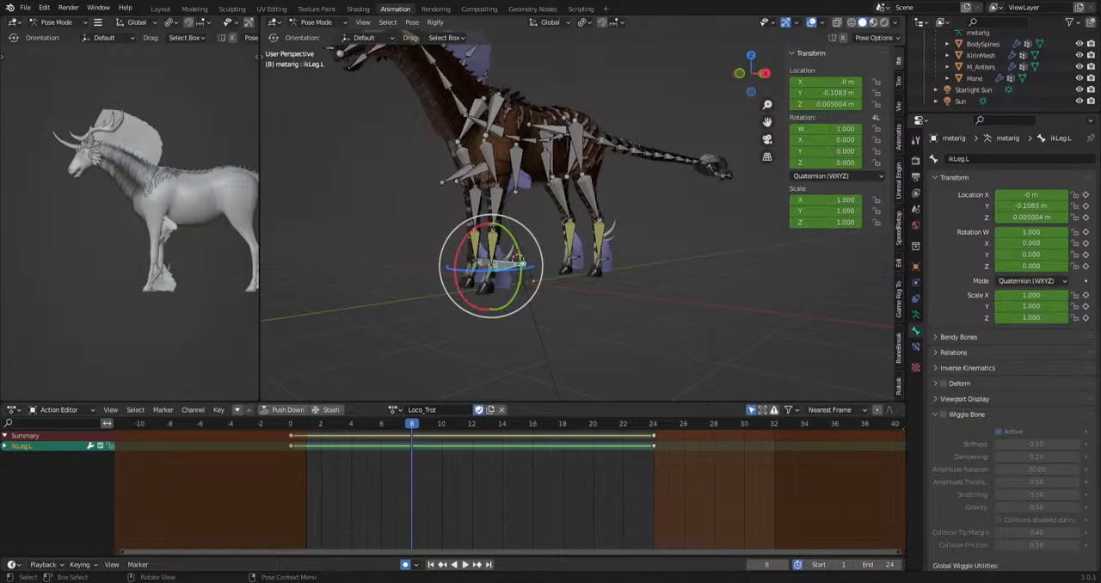
key(KP_3)
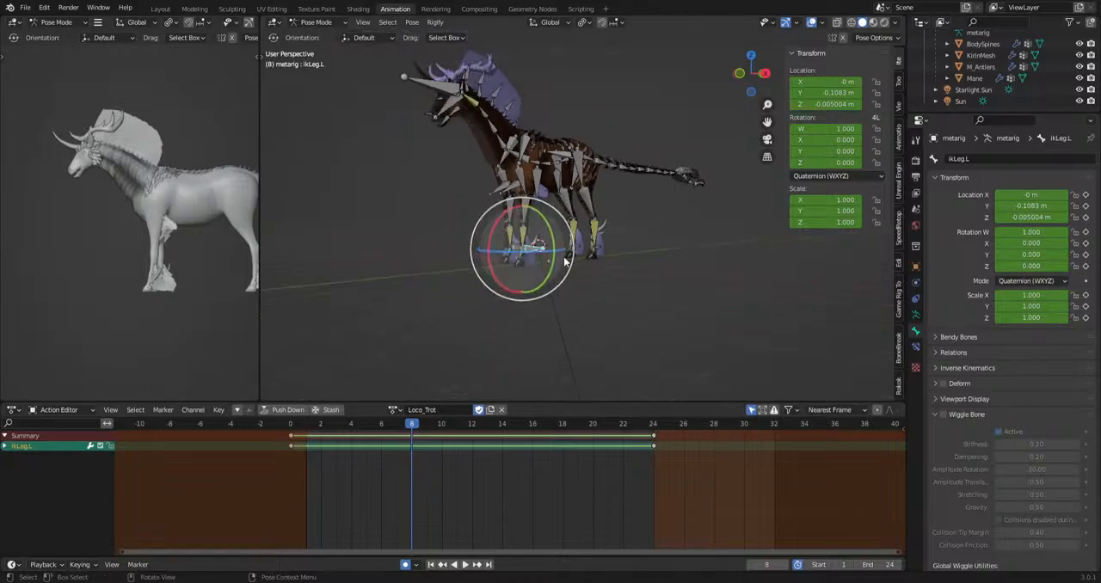
key(space)
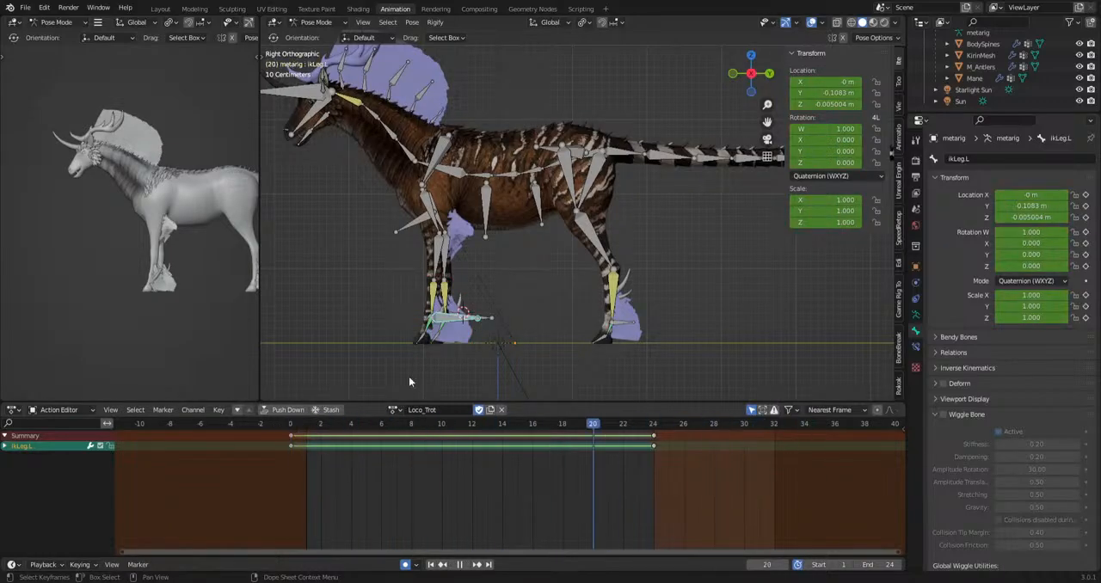
key(space)
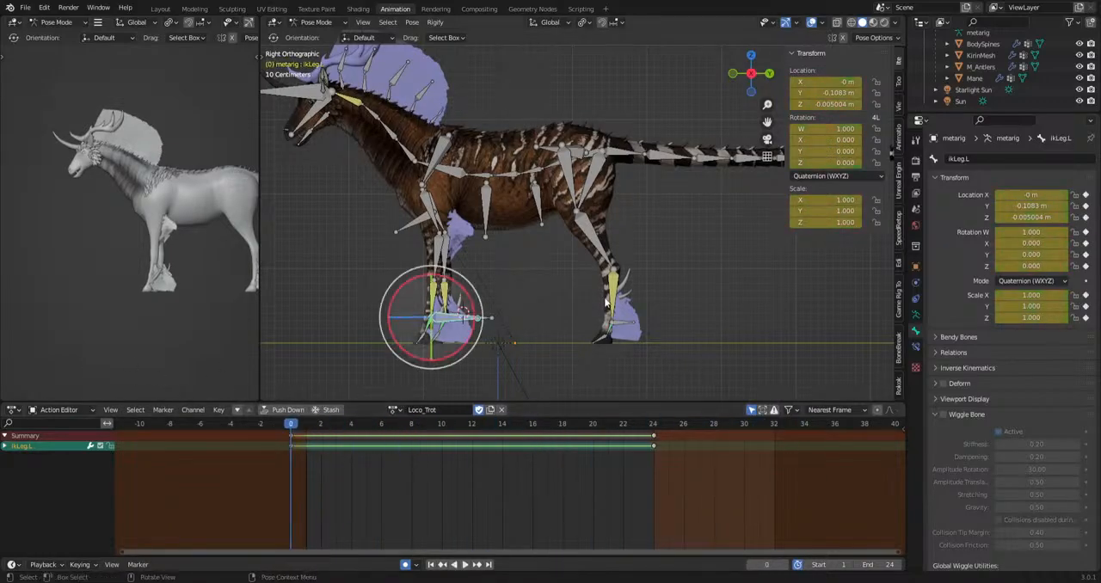
Look through the list of the rig's available actions without switching from Loco_Trot.
scroll(517, 258, down, 2)
scroll(606, 271, up, 5)
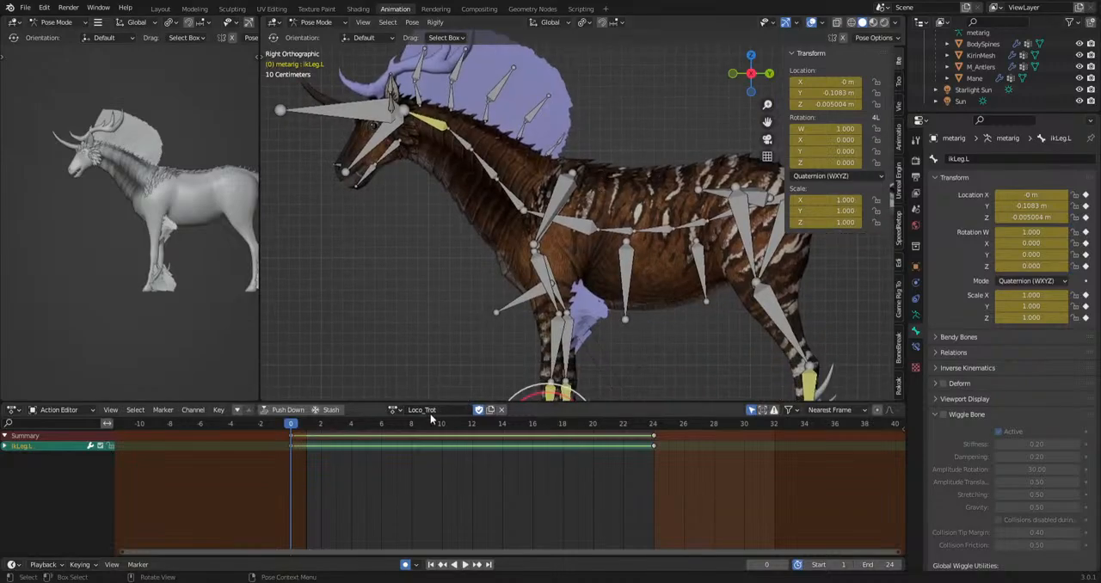
click(394, 410)
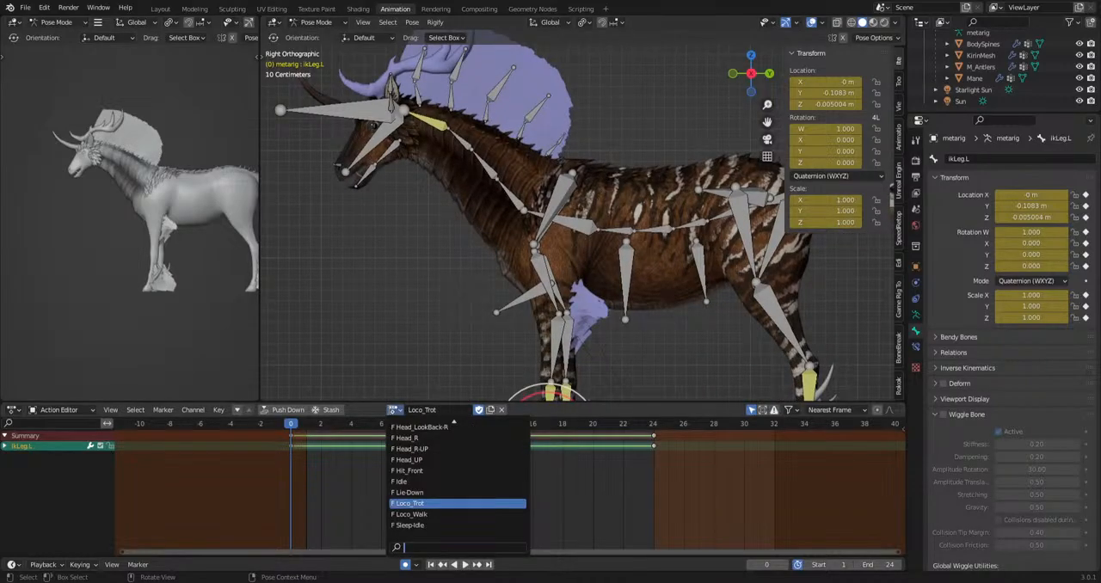
key(Escape)
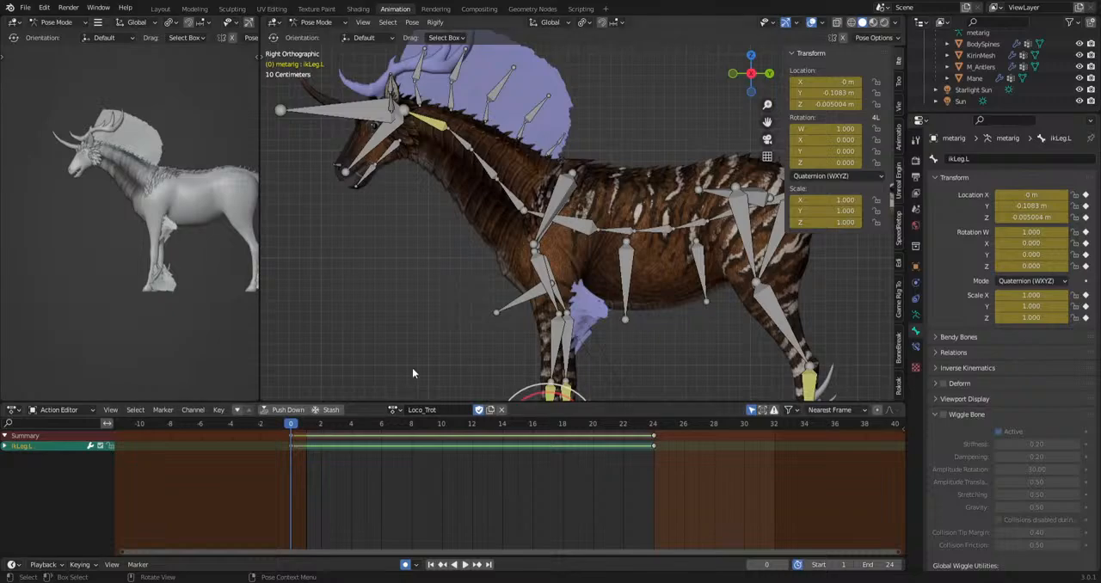
Try rotating the jaw bone upward to close the creature's mouth at frame 0 of Loco_Trot.
scroll(454, 208, up, 4)
shift+middle_drag(392, 280, 878, 38)
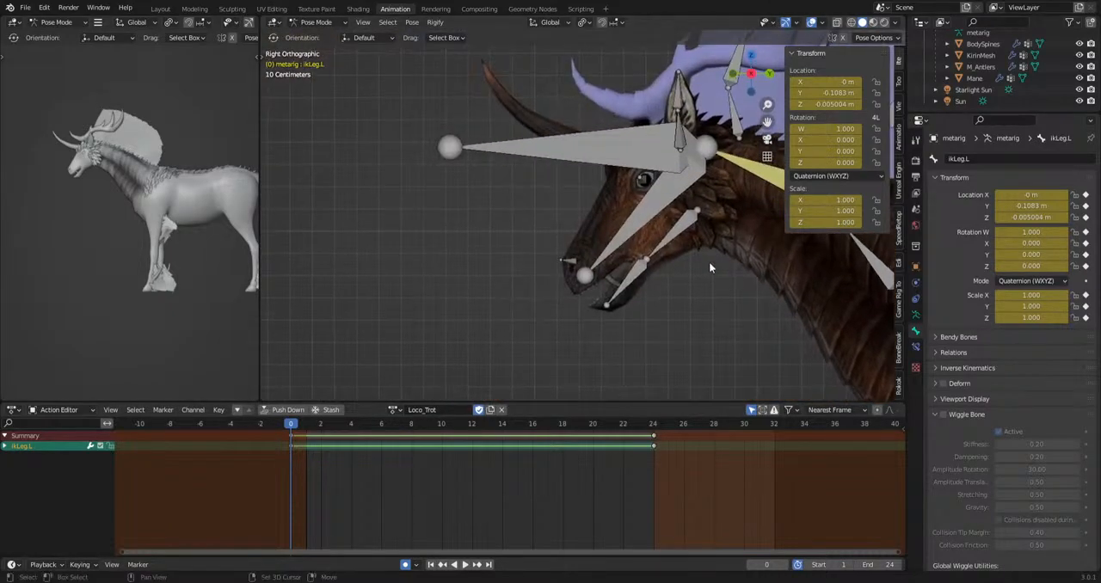
shift+middle_drag(709, 261, 594, 239)
click(581, 238)
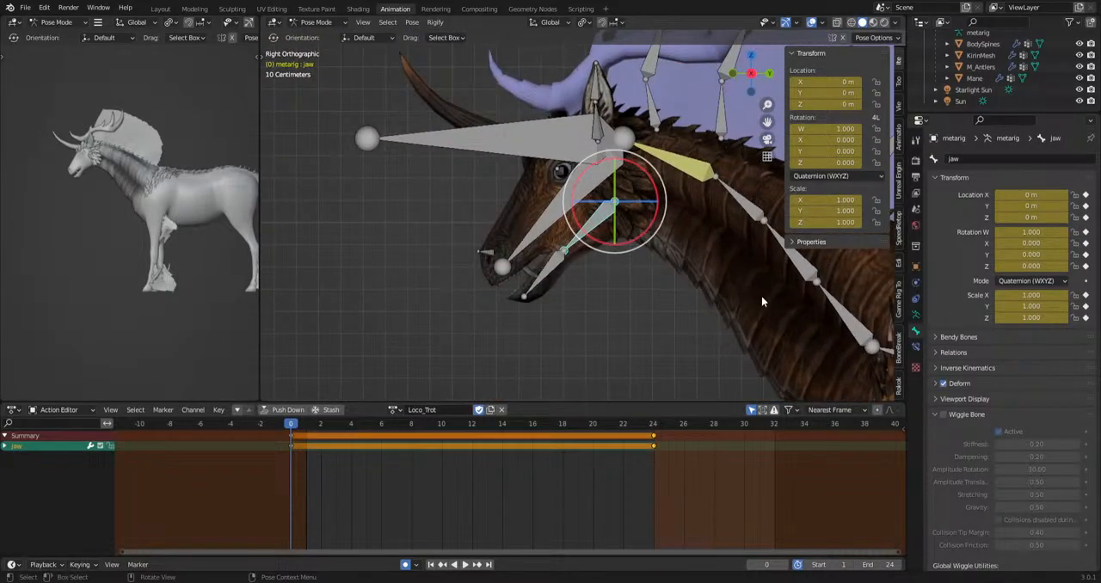
key(r)
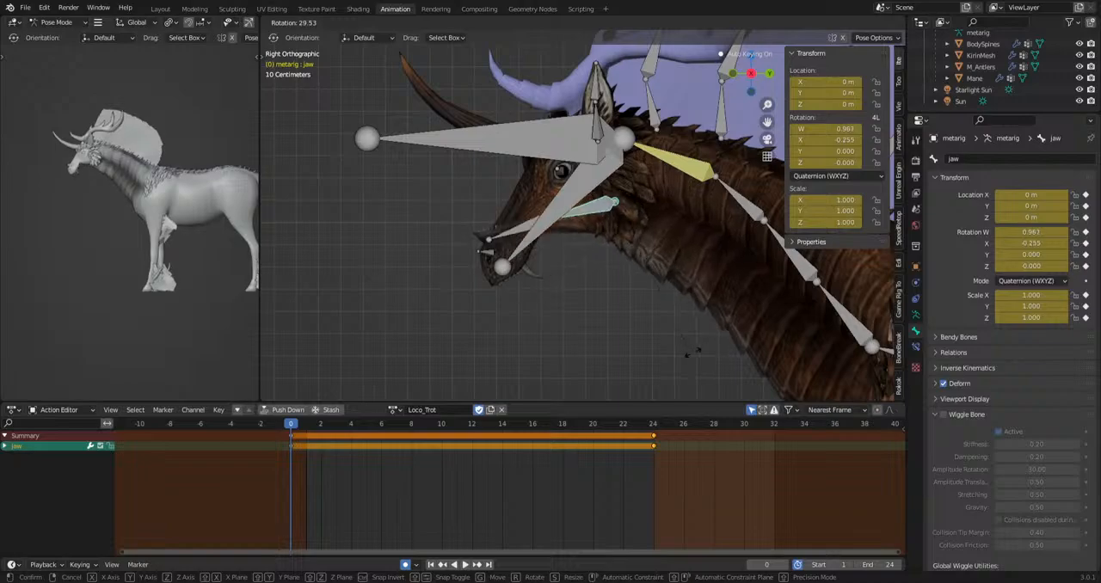
click(759, 338)
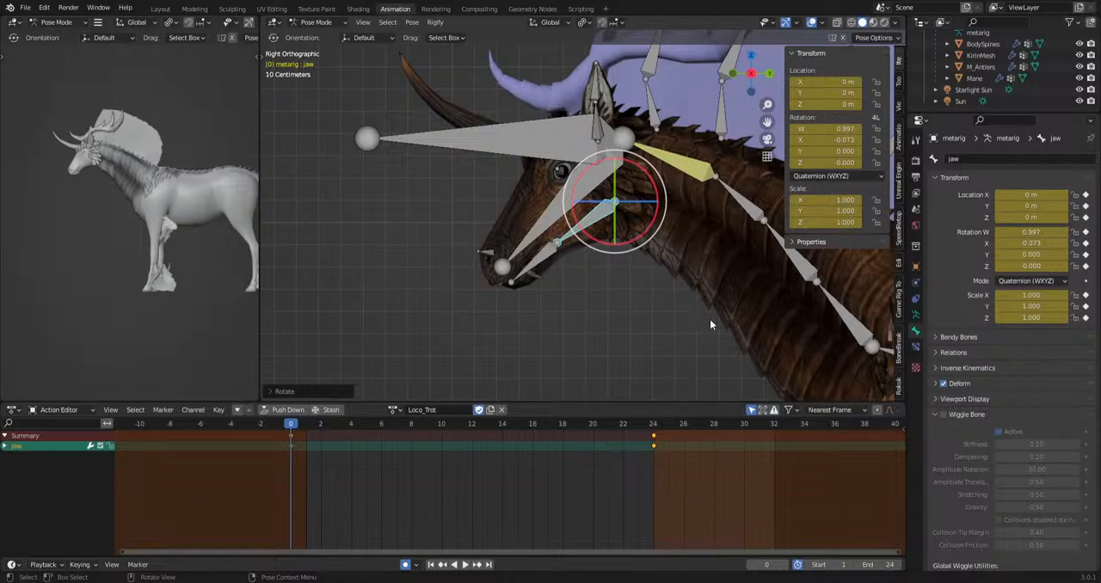
Undo the jaw bone rotation.
scroll(661, 263, down, 3)
shift+middle_drag(643, 289, 492, 294)
key(ctrl+z)
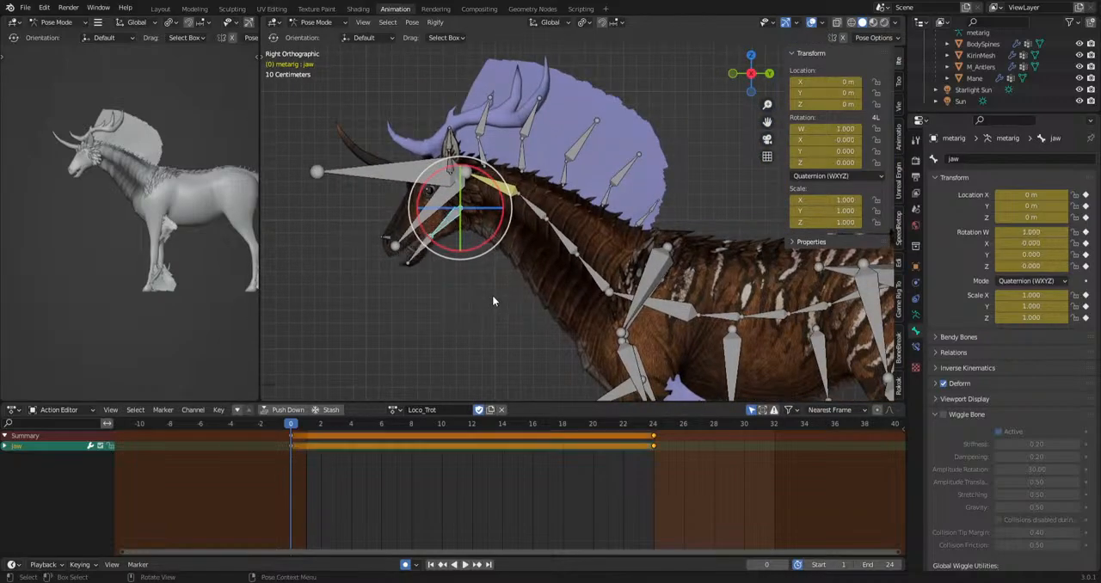
Examine the whole rigged creature from head to tail in side view.
scroll(492, 294, down, 3)
shift+middle_drag(654, 342, 320, 337)
scroll(578, 259, down, 2)
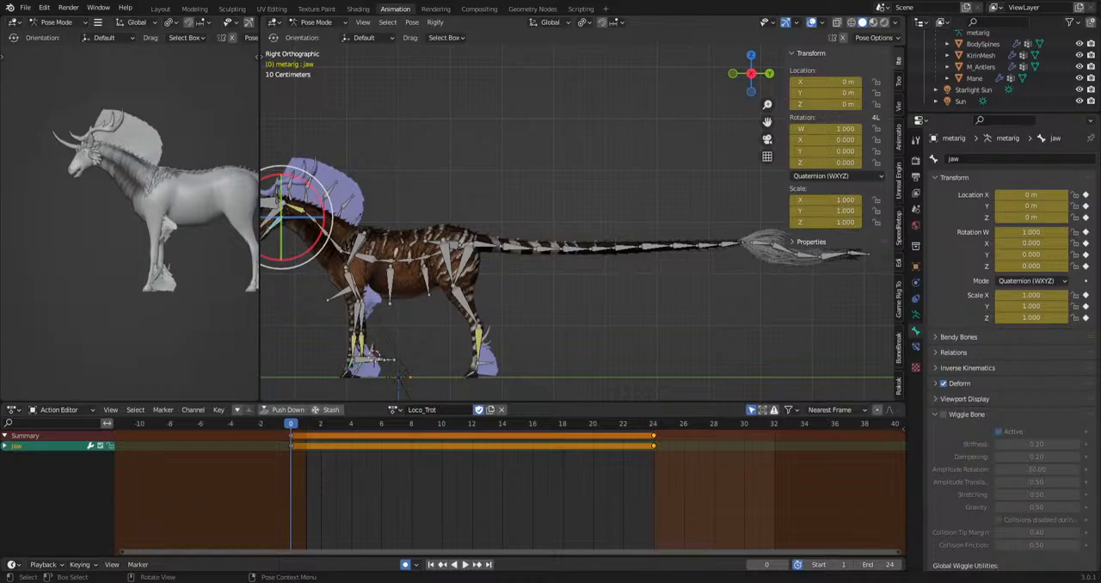
scroll(582, 265, down, 5)
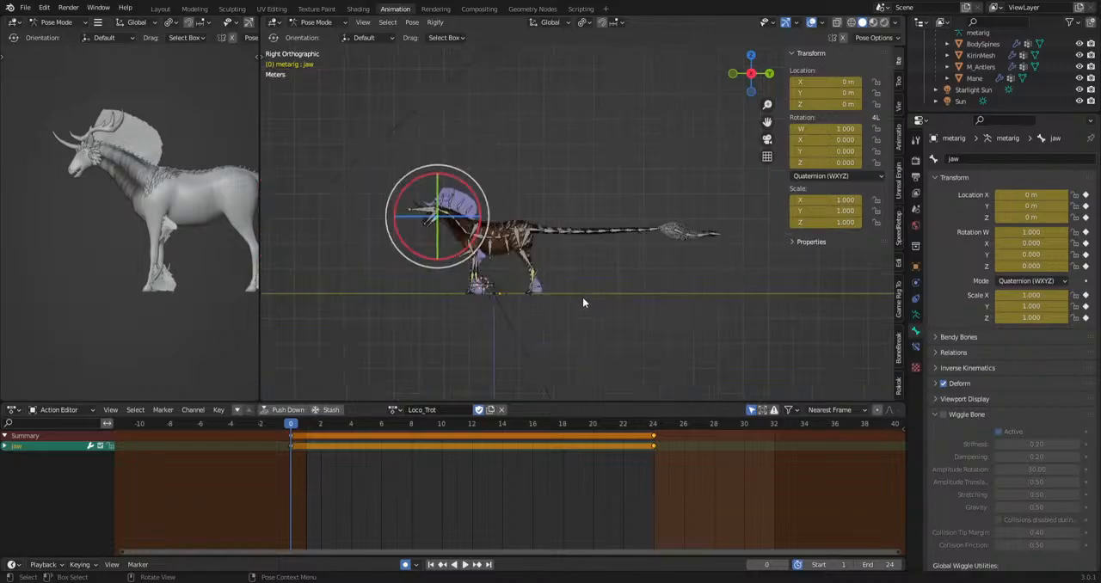
shift+middle_drag(535, 301, 624, 286)
scroll(618, 291, up, 3)
Review the action list around the locomotion entries Loco_Trot and Loco_Walk, keeping Loco_Trot active.
click(393, 410)
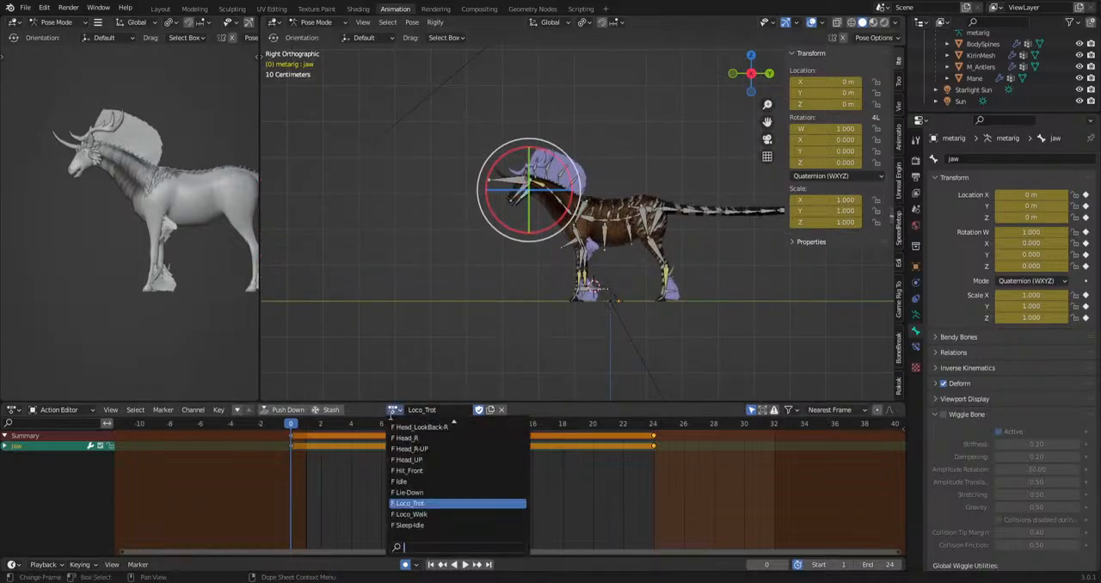
key(Up)
key(Up)
key(Up)
key(Up)
key(Down)
key(Down)
key(Down)
key(Down)
key(Down)
key(Down)
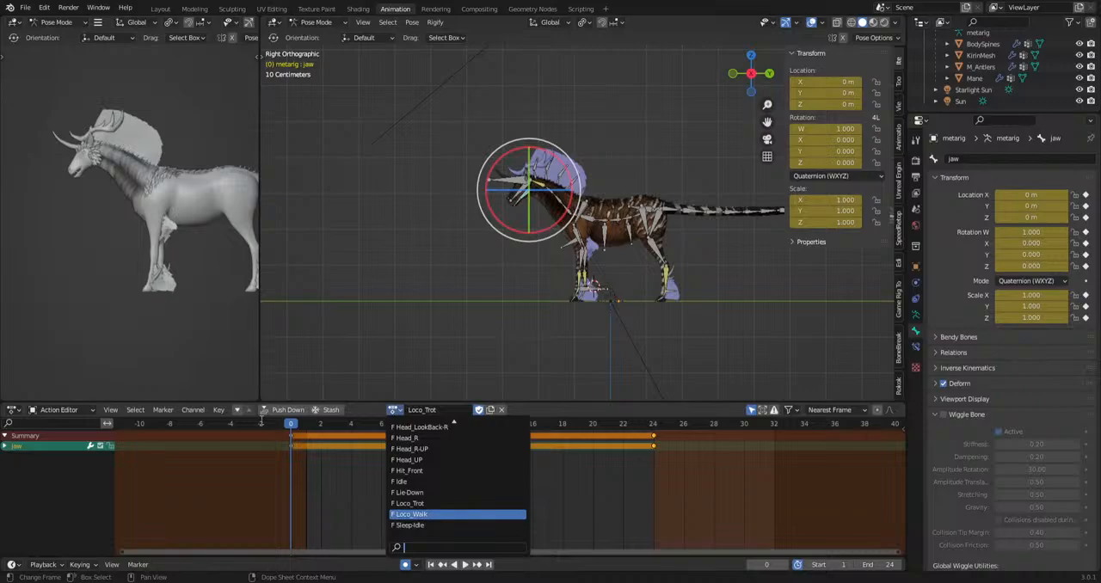
key(Up)
key(Down)
key(Down)
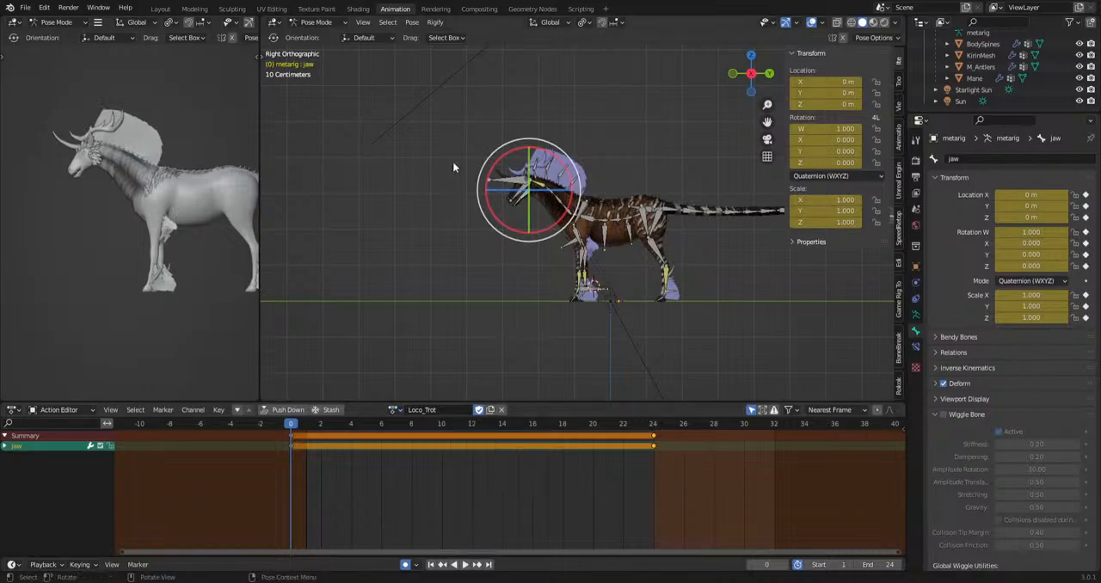
Select the mane mesh in Object Mode and bring it up in the UV Editing workspace.
click(319, 22)
click(316, 47)
click(518, 274)
scroll(518, 275, up, 6)
shift+middle_drag(516, 79, 606, 267)
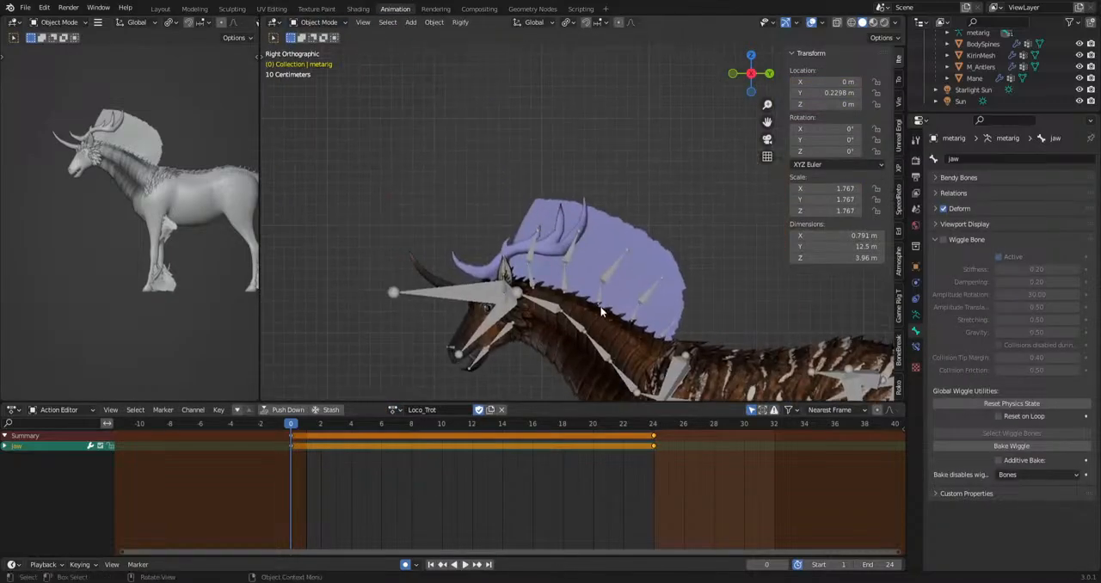
scroll(606, 266, up, 4)
click(612, 239)
click(271, 9)
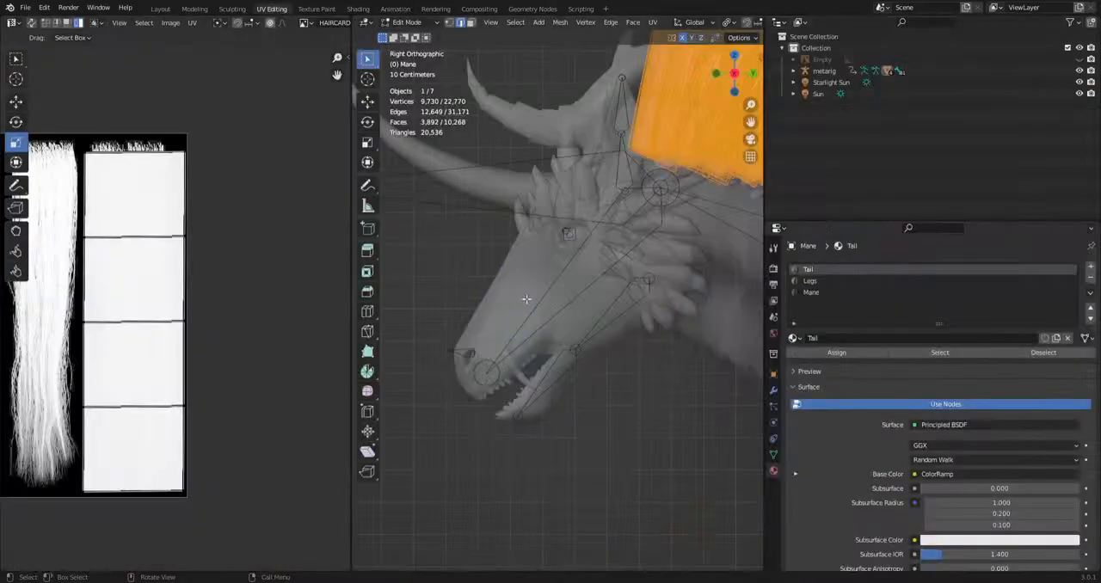
Widen the 3D viewport and select all geometry of the Mane mesh.
scroll(585, 405, down, 5)
shift+middle_drag(638, 428, 545, 430)
scroll(544, 429, up, 6)
shift+middle_drag(408, 311, 500, 374)
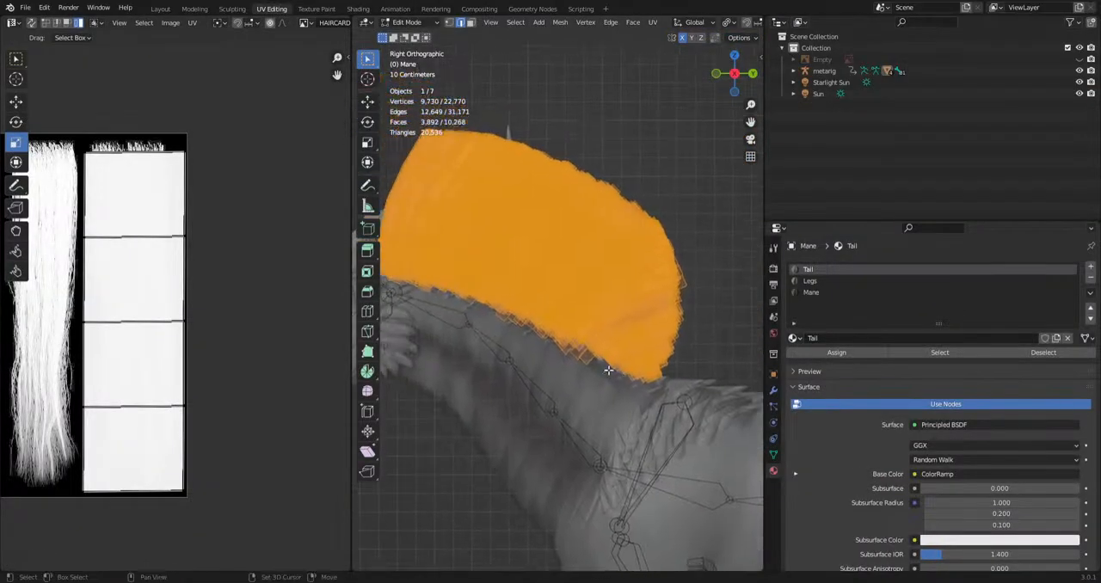
drag(760, 436, 954, 436)
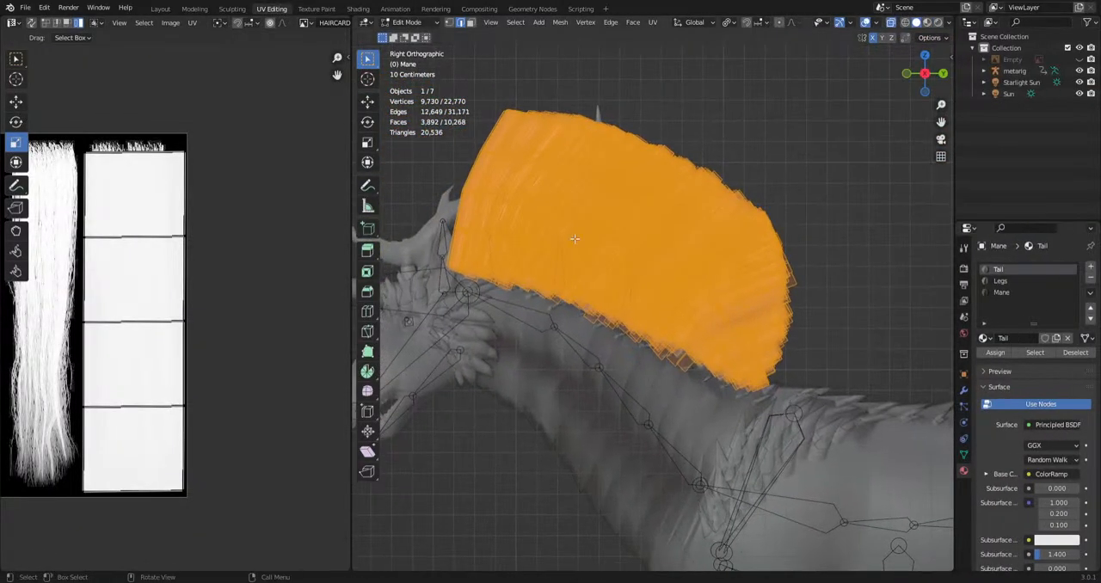
key(a)
Examine how the hair card UVs are laid out over the strands of the hair texture.
scroll(245, 400, down, 5)
scroll(183, 387, up, 1)
middle_drag(184, 386, 245, 401)
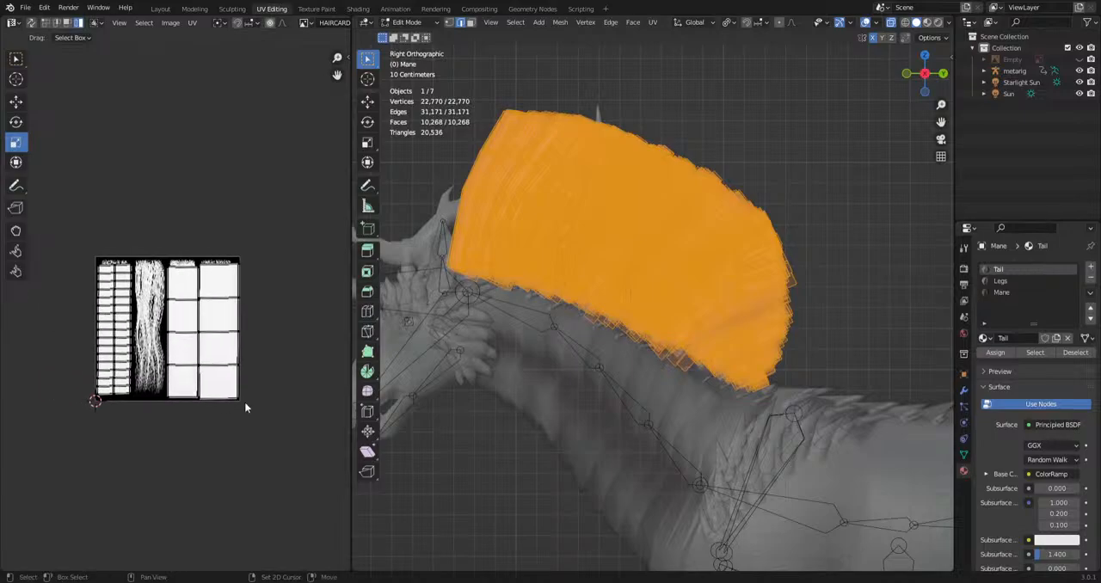
scroll(245, 402, up, 3)
middle_drag(230, 470, 265, 435)
shift+middle_drag(98, 418, 157, 521)
scroll(162, 482, up, 3)
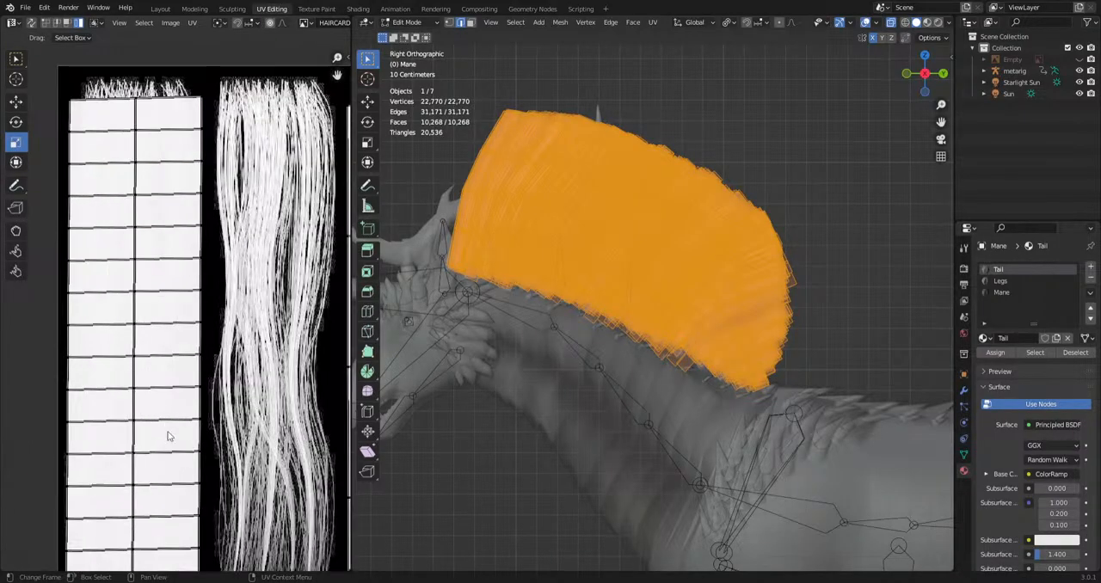
shift+middle_drag(149, 271, 2, 176)
middle_drag(280, 389, 101, 357)
scroll(175, 296, down, 6)
scroll(783, 411, down, 7)
Deselect all hair geometry and display the textured tail hair without viewport overlays.
shift+middle_drag(614, 401, 418, 304)
shift+middle_drag(607, 441, 664, 335)
shift+middle_drag(788, 349, 362, 359)
scroll(757, 181, up, 5)
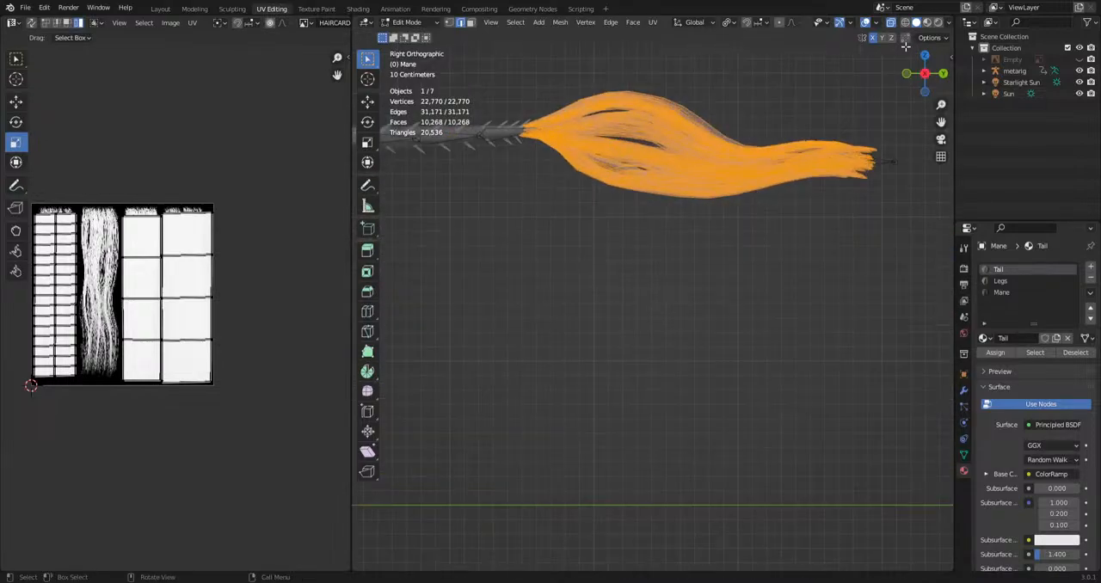
click(865, 22)
key(alt+a)
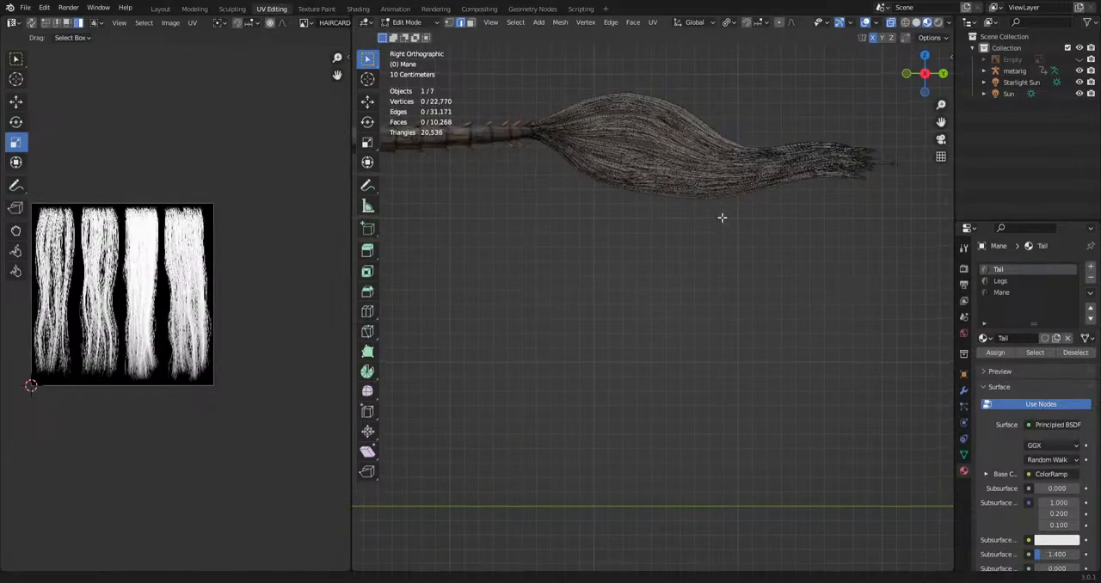
middle_drag(720, 221, 756, 315)
click(866, 24)
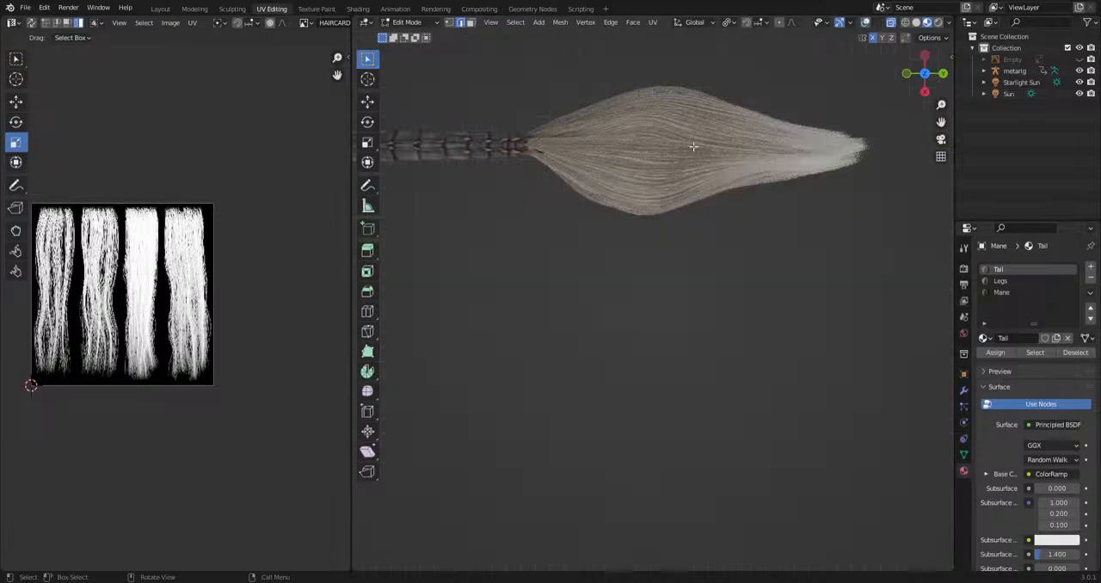
shift+middle_drag(694, 147, 645, 234)
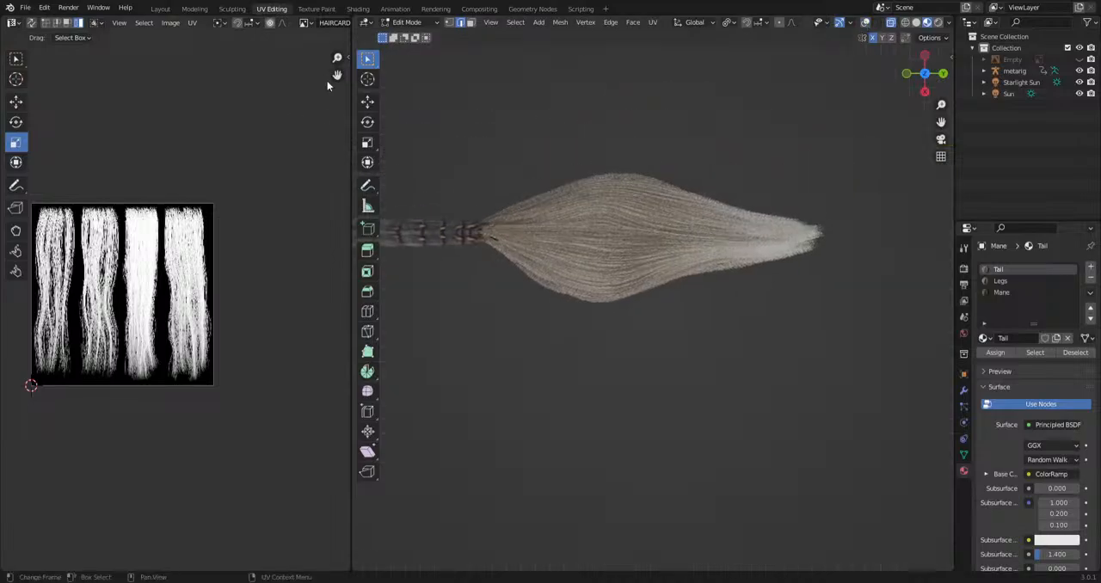
Open the Shading workspace with the tail hair shown in Material Preview.
click(358, 9)
shift+middle_drag(423, 261, 693, 238)
click(877, 23)
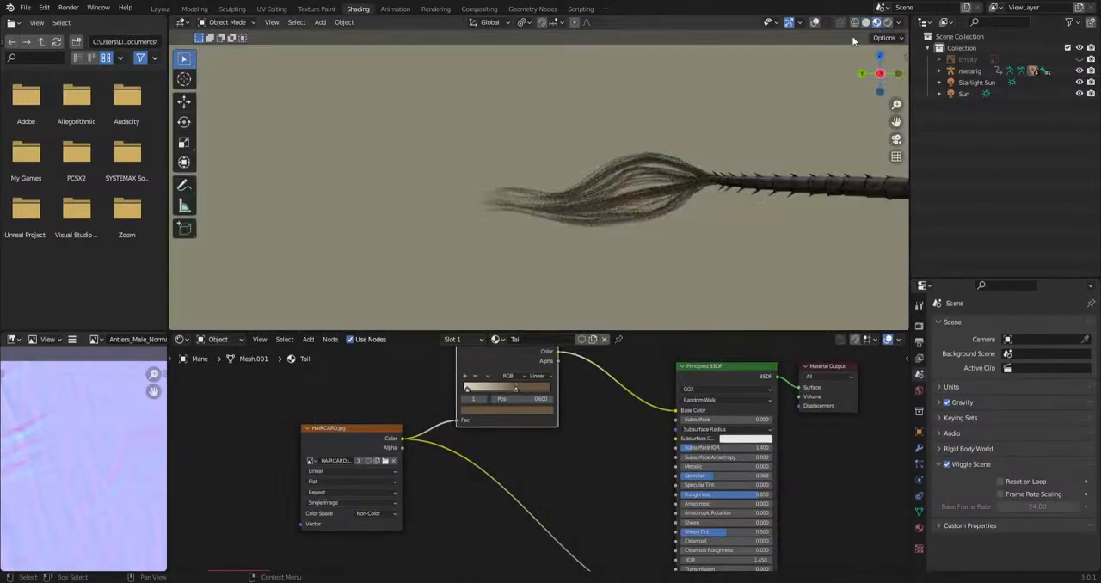
Disconnect the HAIRCARD texture's Color output from the Alpha input of the Tail material's Principled BSDF.
scroll(591, 250, up, 5)
shift+middle_drag(679, 285, 540, 265)
scroll(573, 442, down, 9)
middle_drag(591, 502, 610, 465)
scroll(561, 422, up, 9)
drag(603, 465, 531, 445)
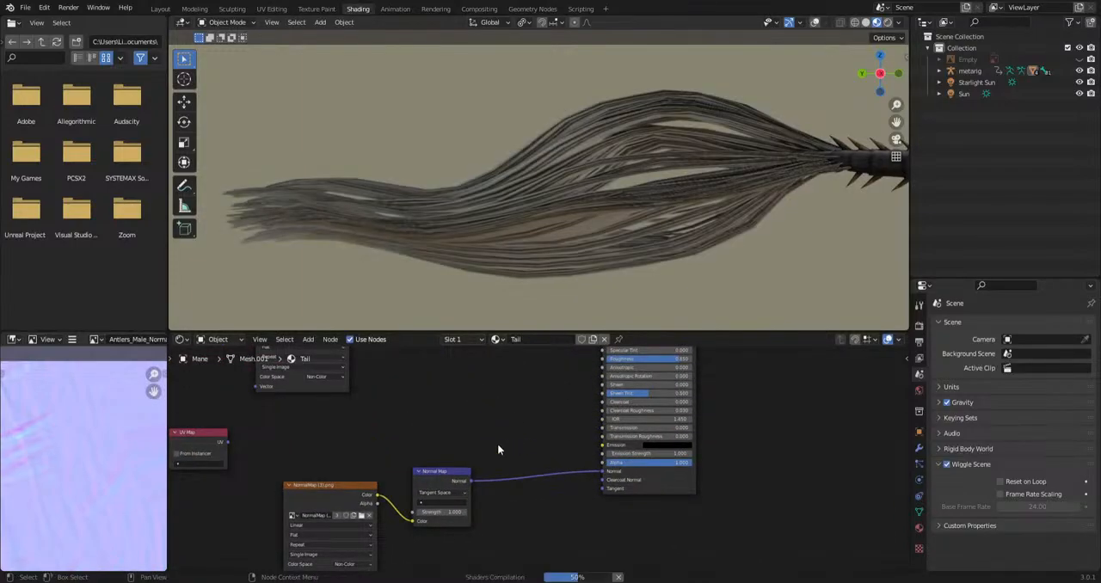
middle_drag(591, 221, 613, 274)
alt+middle_drag(581, 328, 597, 260)
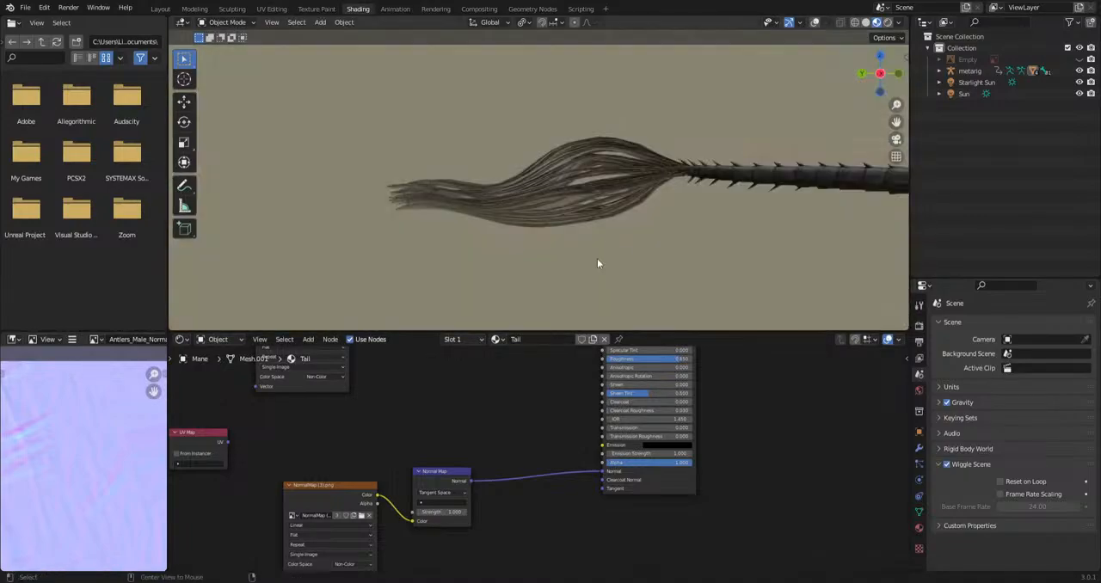
Link the HAIRCARD texture's Color output back to the Principled BSDF's Alpha input.
middle_drag(401, 371, 392, 430)
drag(340, 367, 594, 522)
scroll(574, 211, down, 8)
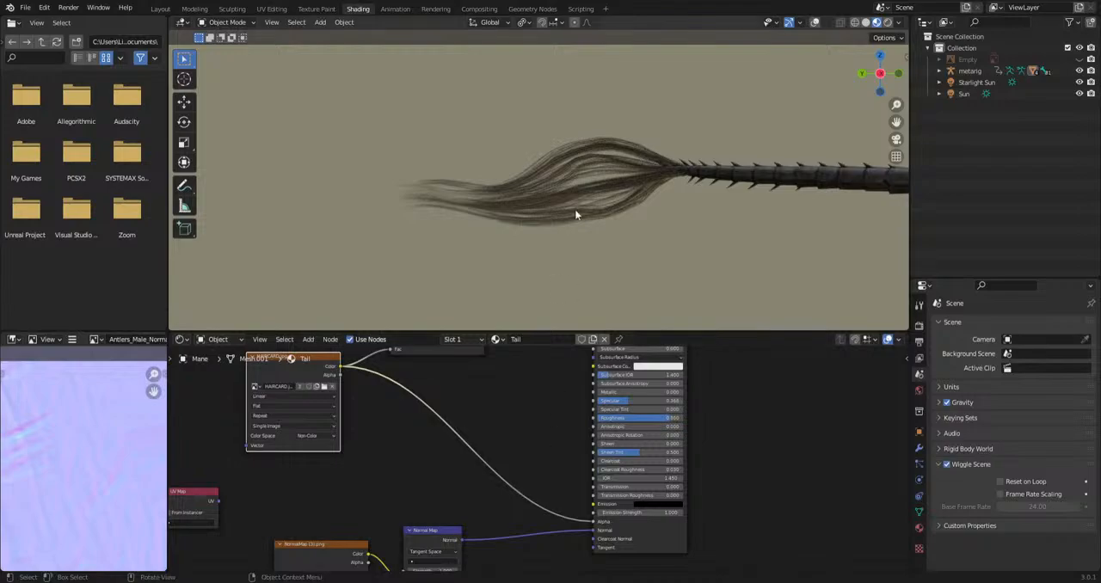
Remove the Tail material's Alpha link again while comparing it with the mane hair.
middle_drag(637, 198, 611, 197)
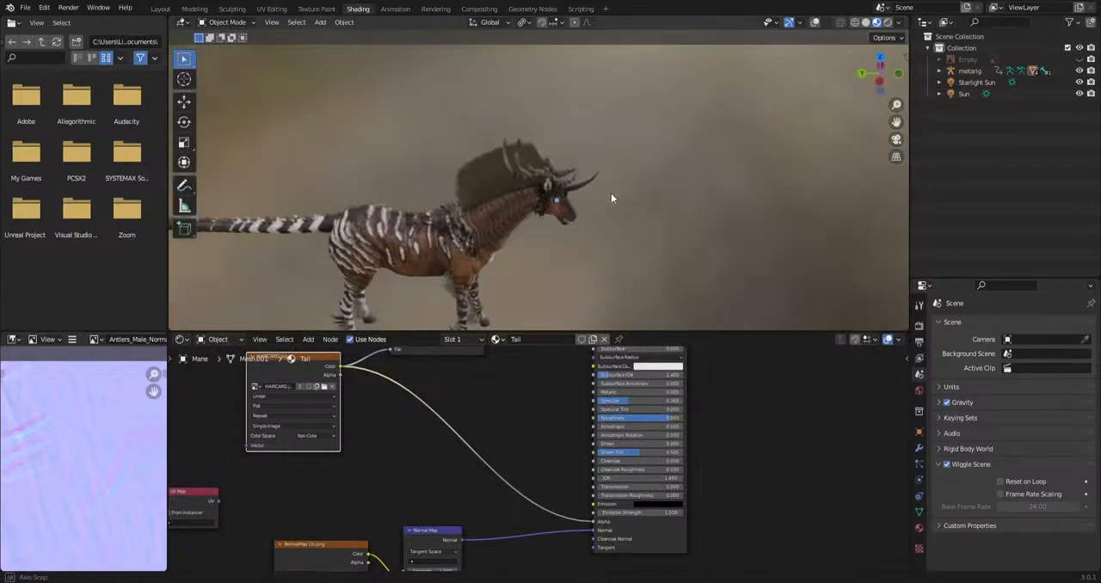
scroll(602, 189, up, 5)
shift+middle_drag(534, 95, 508, 148)
scroll(466, 144, up, 3)
shift+middle_drag(430, 61, 462, 144)
drag(594, 522, 501, 465)
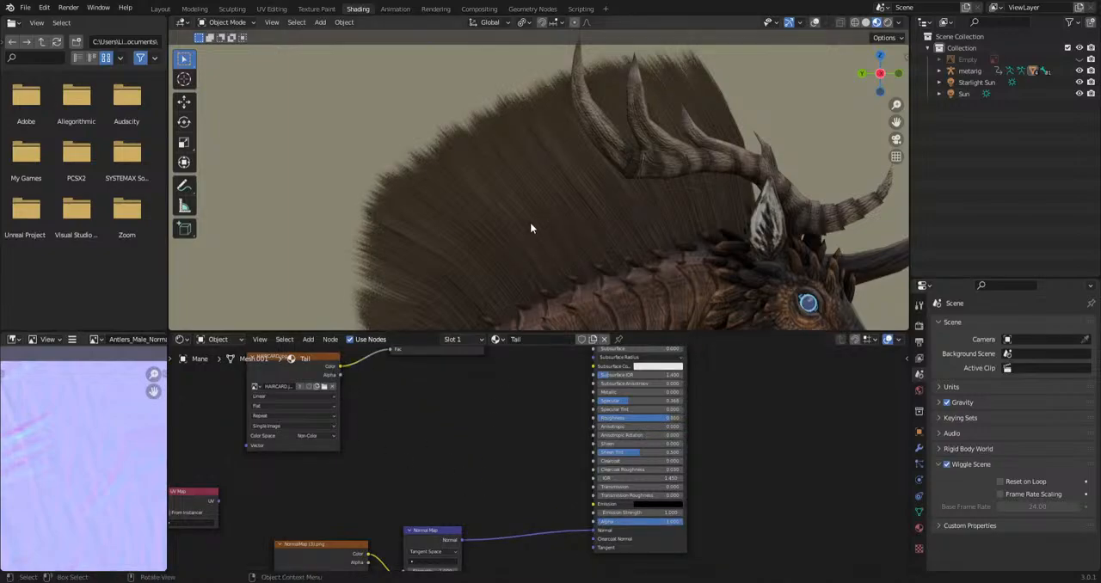
Turn the viewport overlays back on and select the mane mesh.
drag(341, 366, 473, 511)
click(815, 22)
scroll(714, 215, down, 8)
click(714, 217)
scroll(604, 286, up, 6)
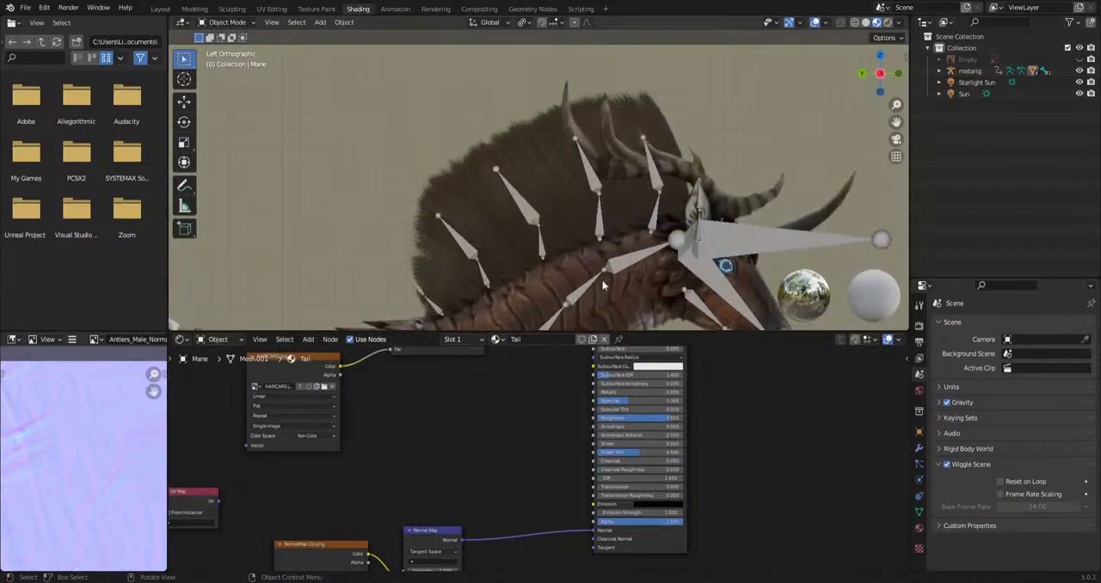
click(542, 187)
Link the HAIRCARD texture's Color output back to the Tail material's Alpha input, and switch the node editor to the Mane material.
mouse_move(339, 374)
mouse_down()
mouse_move(575, 565)
mouse_move(596, 501)
mouse_up()
click(454, 340)
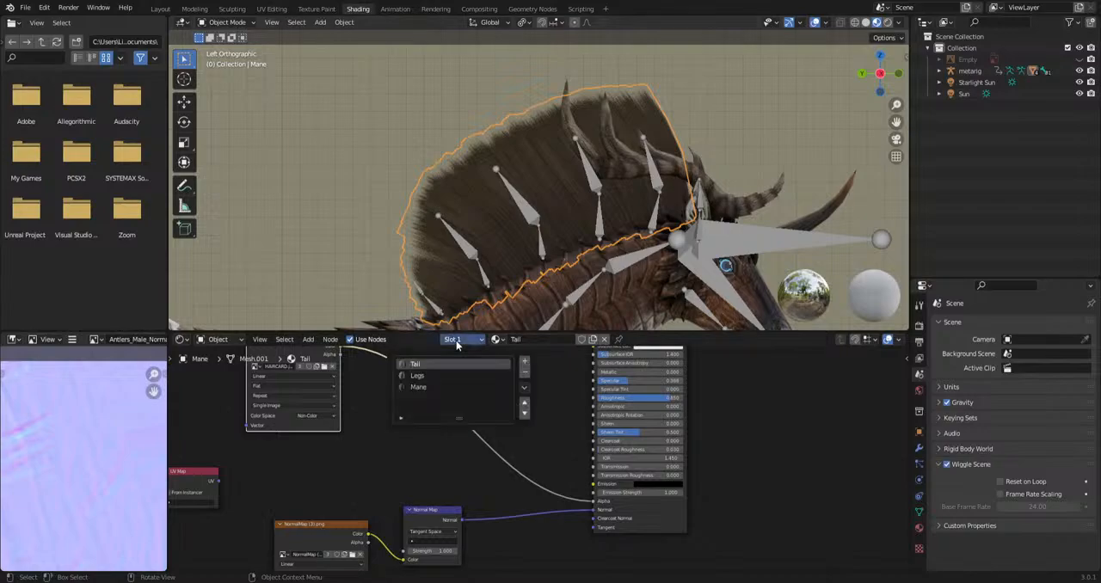
click(417, 388)
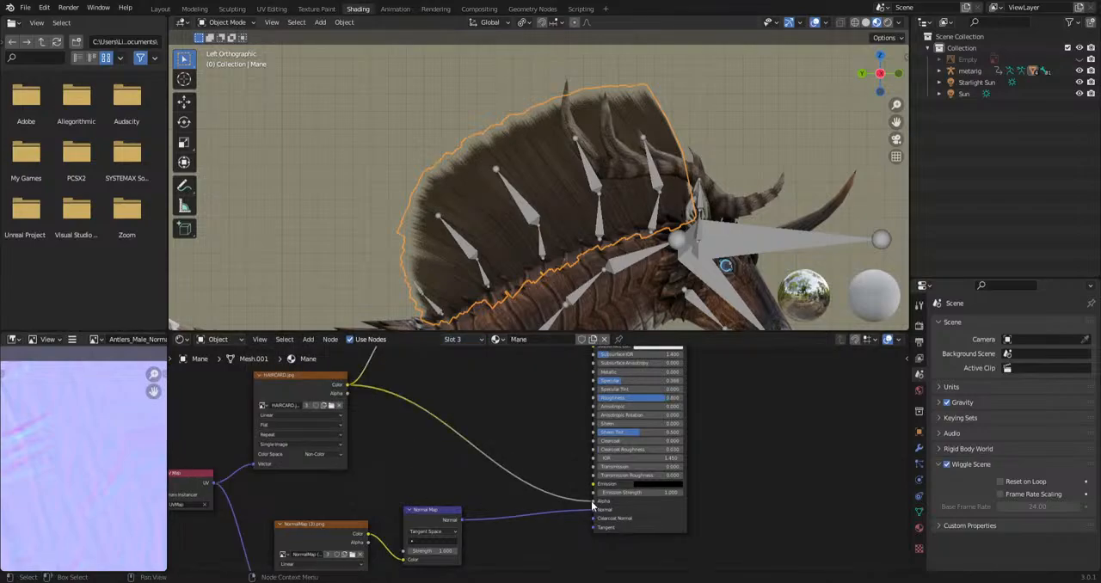
Disconnect and relink the HAIRCARD Color output at the Mane material's Alpha input to compare the mane with overlays hidden.
drag(591, 507, 445, 432)
click(816, 23)
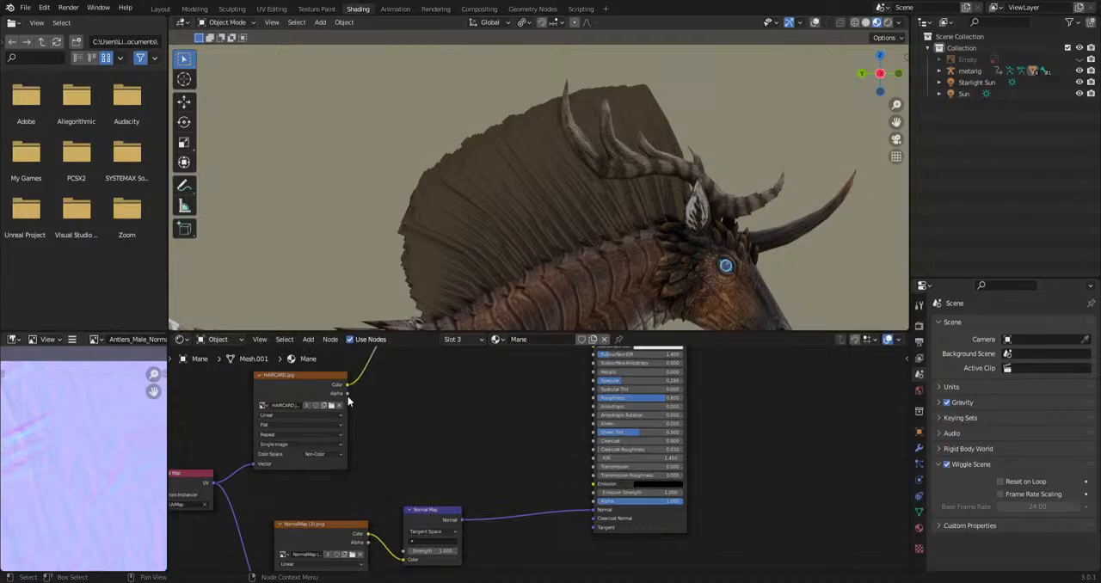
drag(347, 392, 594, 501)
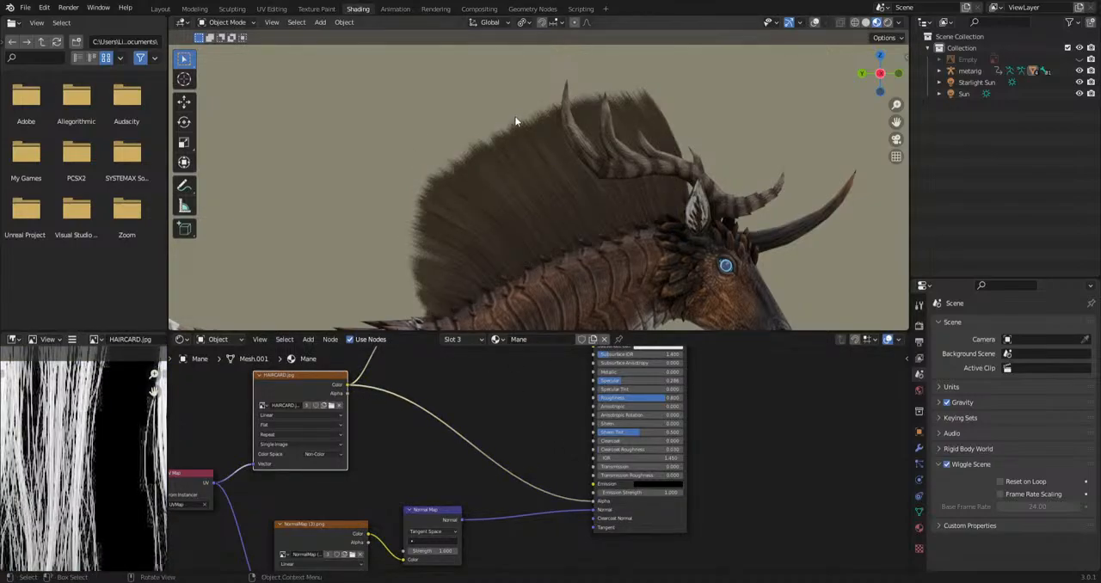
scroll(637, 172, down, 4)
scroll(660, 227, up, 4)
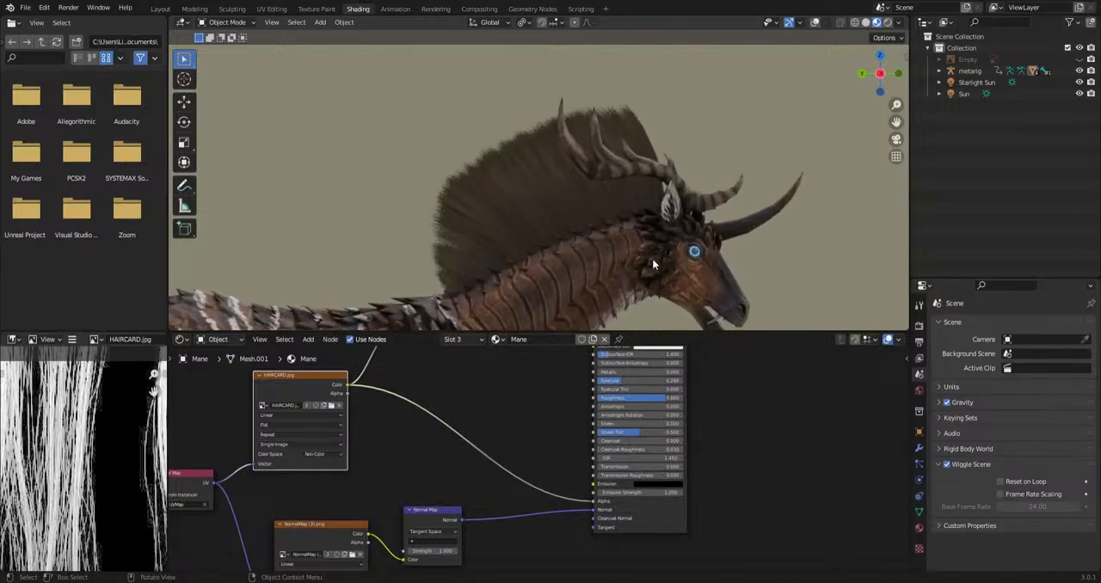
shift+middle_drag(634, 298, 563, 236)
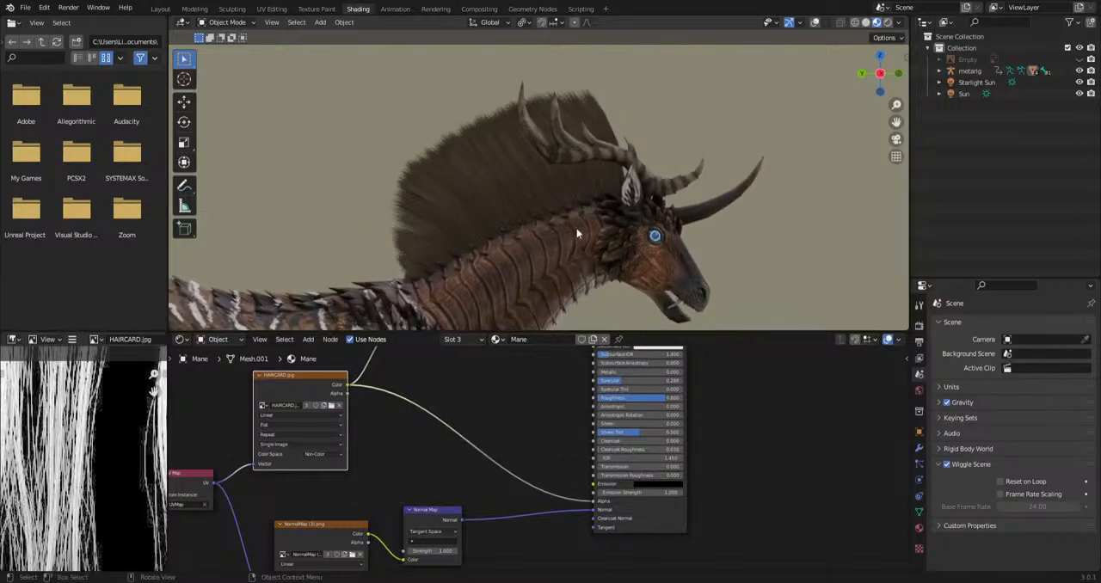
Show the viewport overlays again and select the KirinMesh body in solid shading.
click(817, 23)
scroll(649, 205, down, 3)
click(603, 213)
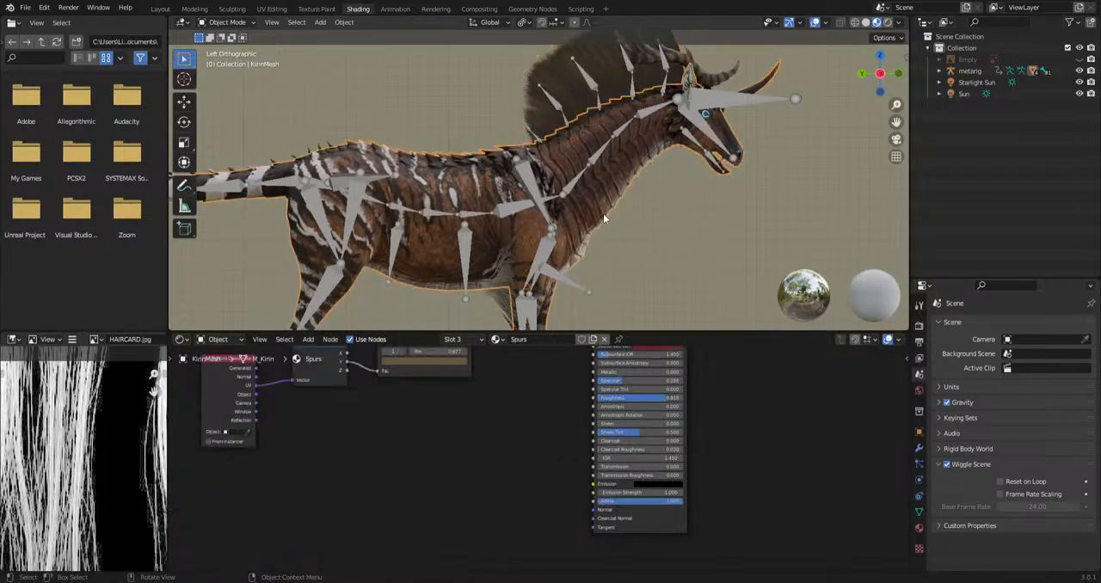
click(866, 23)
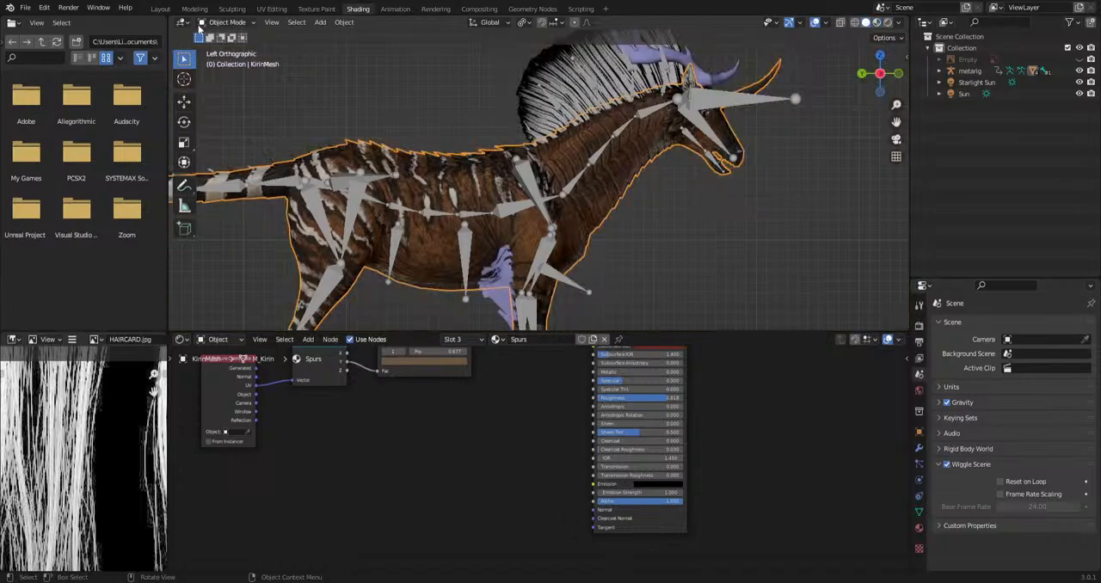
Switch to the Layout workspace, select the Mane mesh and view the creature in right orthographic view.
click(160, 9)
key(KP_3)
middle_drag(599, 224, 465, 388)
click(665, 396)
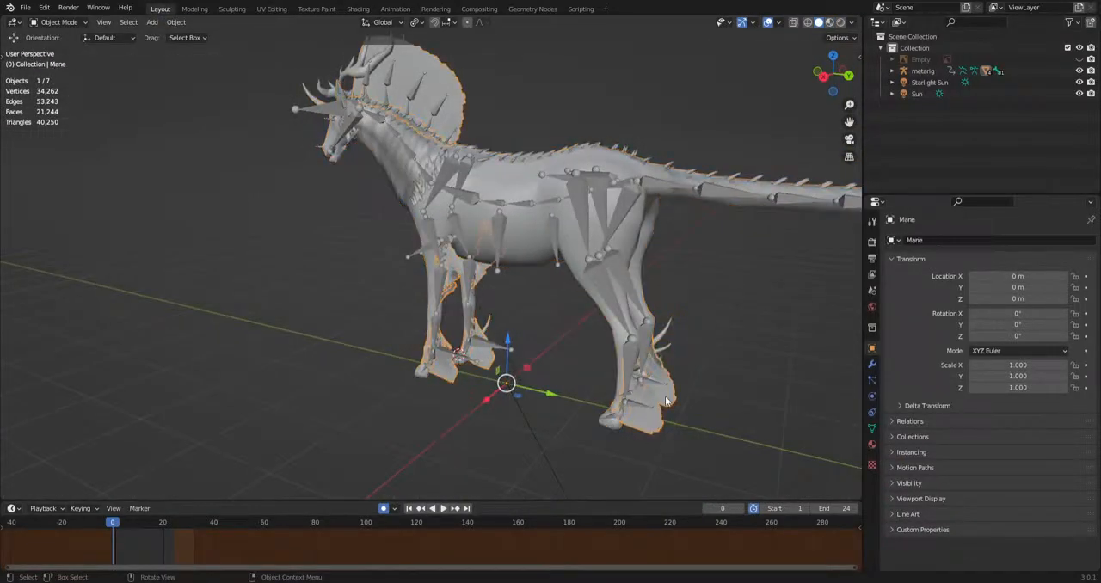
middle_drag(652, 387, 519, 409)
key(KP_3)
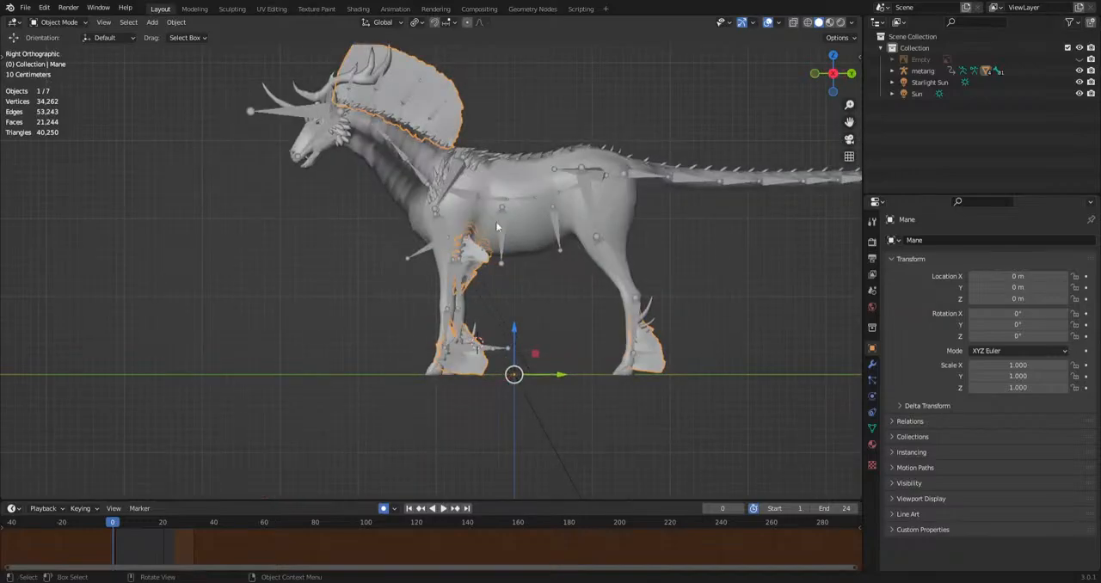
Hide the metarig armature so only the creature's meshes are shown.
click(495, 189)
shift+middle_drag(494, 189, 533, 298)
scroll(550, 319, up, 5)
shift+middle_drag(568, 339, 482, 284)
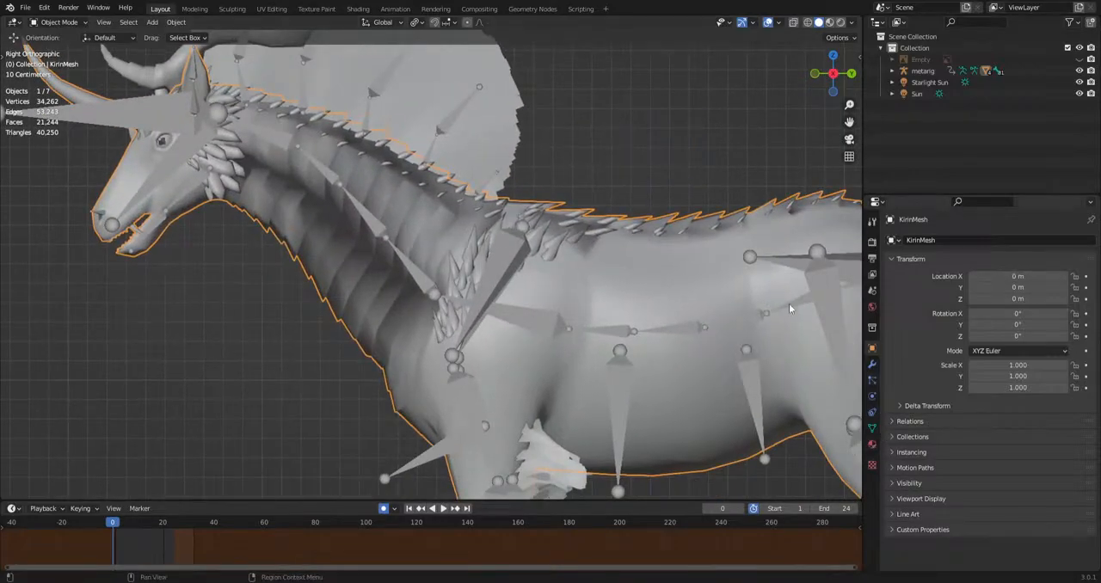
click(327, 179)
key(h)
scroll(550, 332, down, 2)
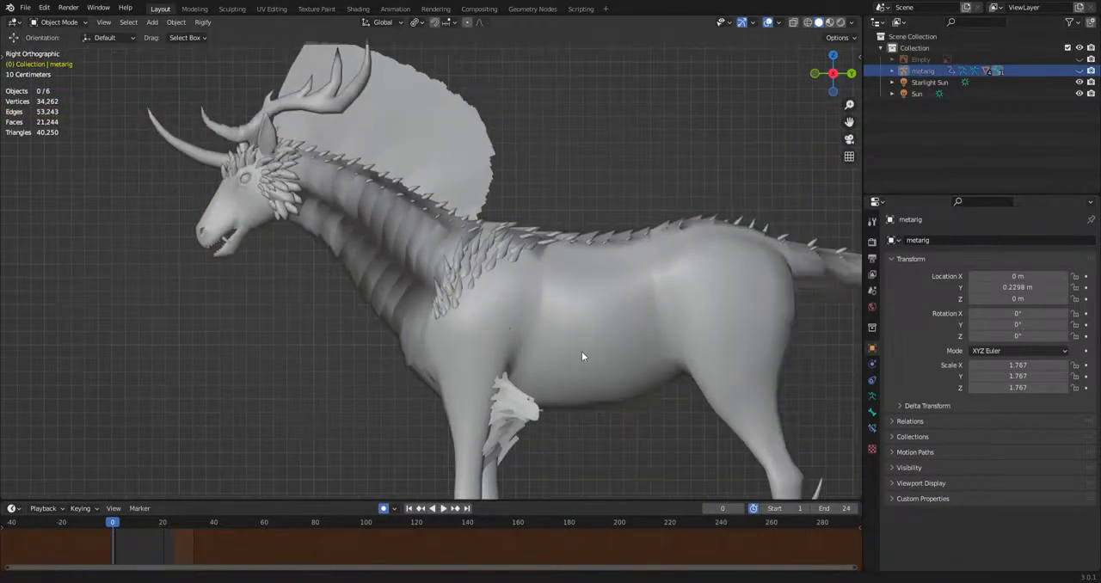
Select KirinMesh and add a vertex group named Fur to it.
shift+middle_drag(582, 355, 496, 309)
click(497, 310)
click(872, 428)
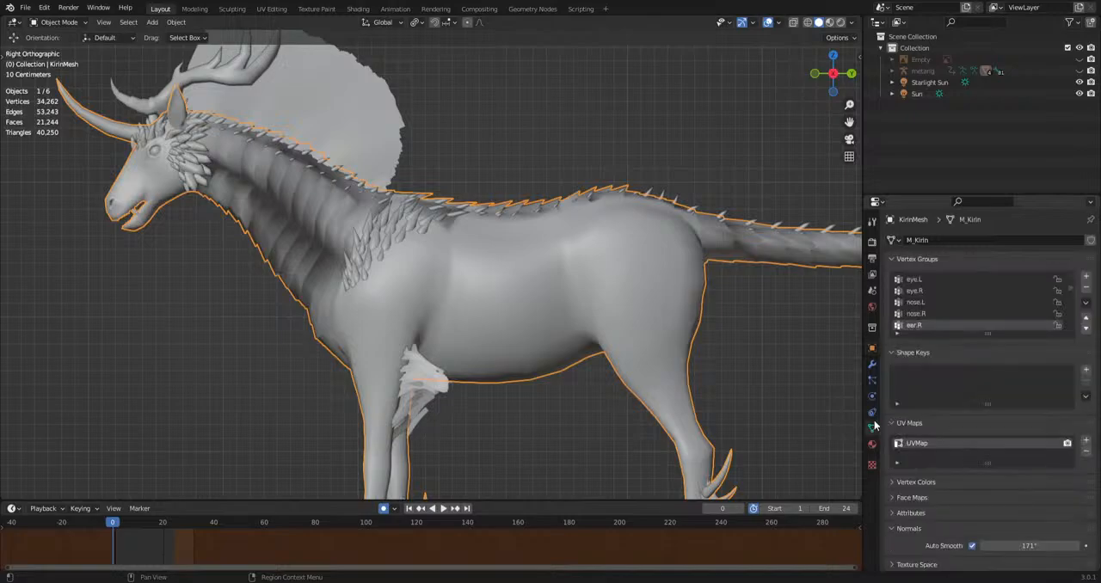
shift+middle_drag(714, 394, 669, 391)
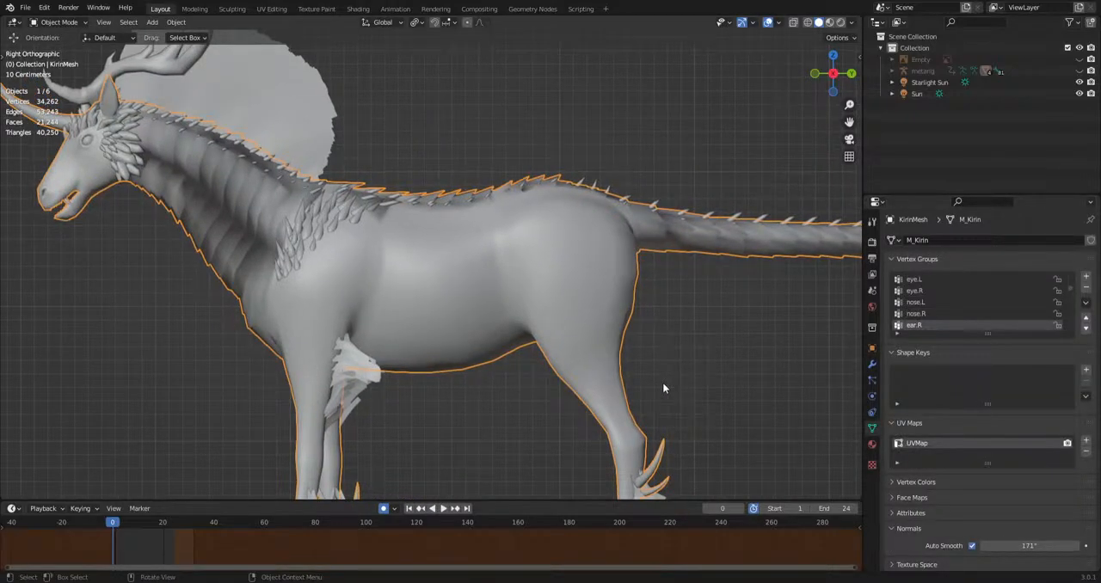
click(1088, 279)
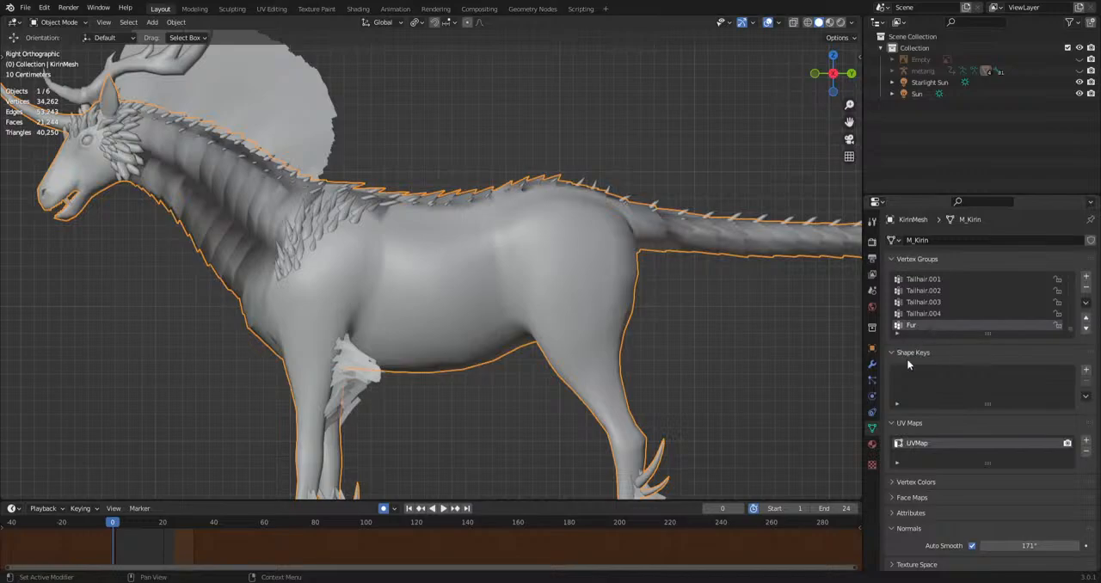
Add a Hair particle system to KirinMesh and disable its viewport and render display.
click(872, 381)
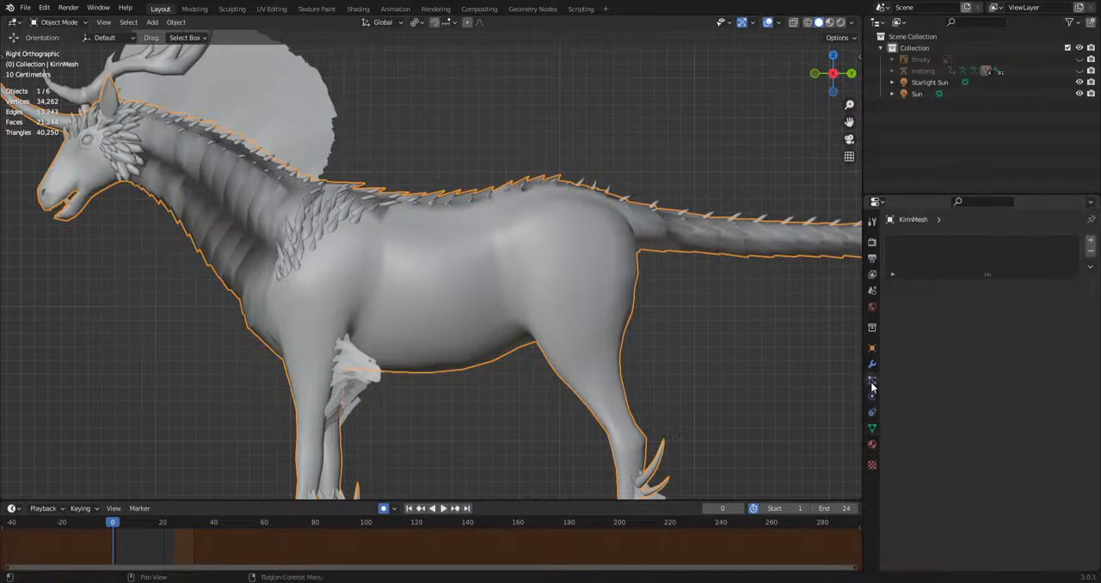
click(1090, 242)
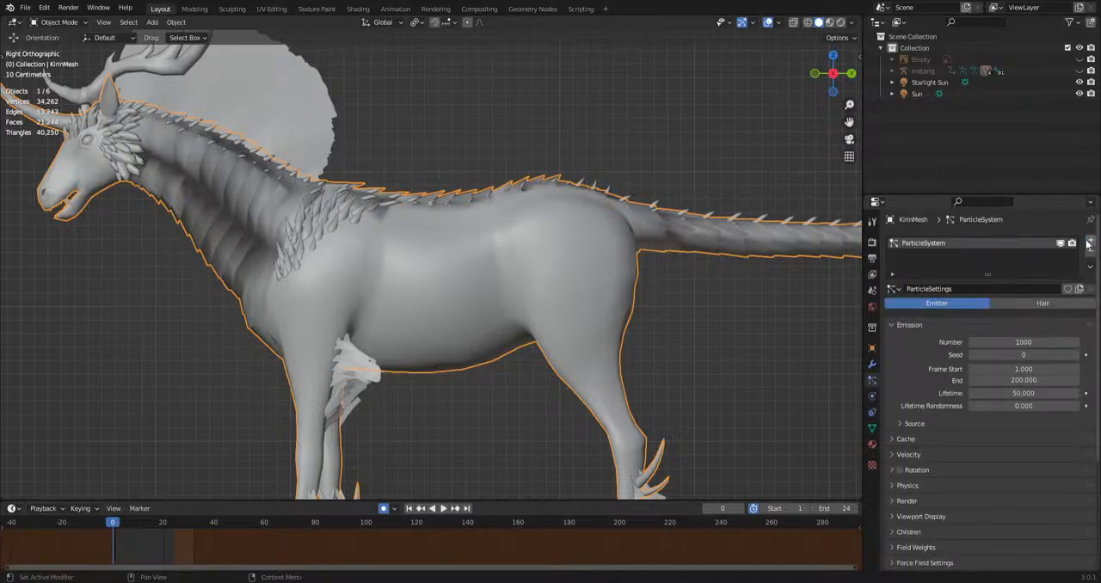
click(1037, 305)
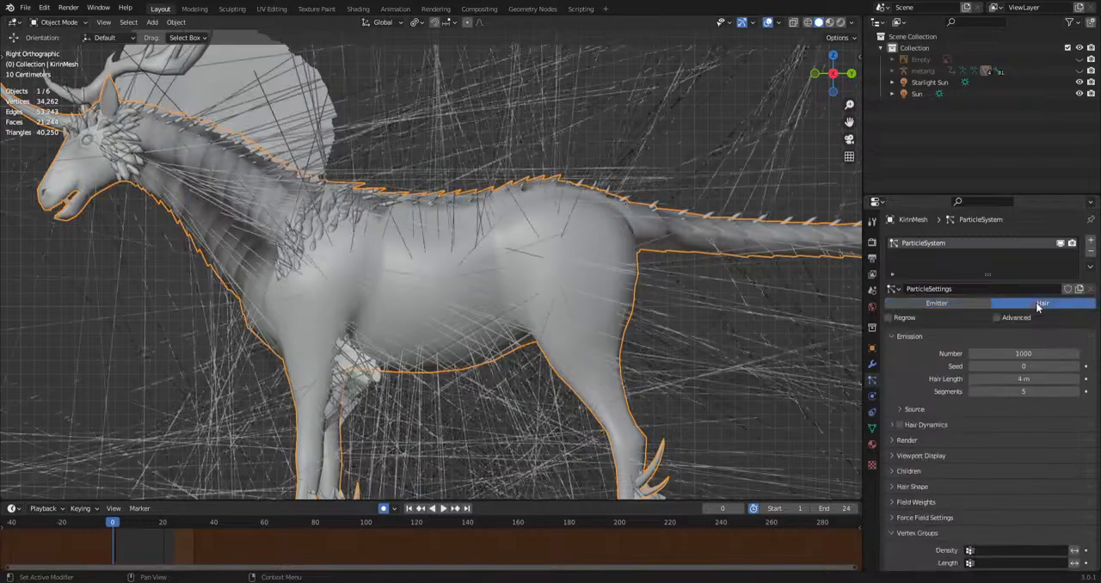
scroll(655, 268, down, 5)
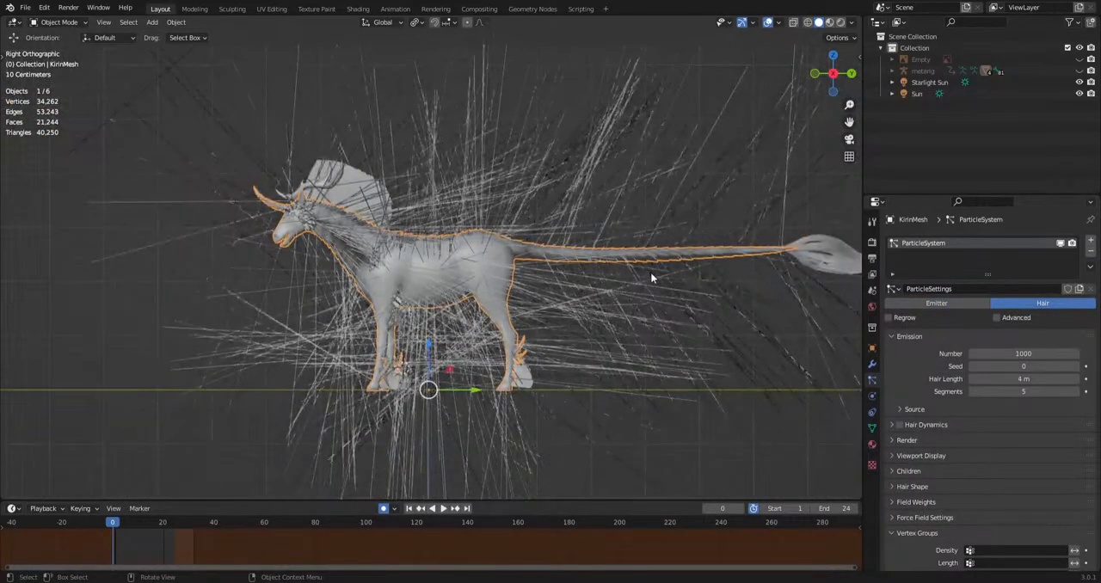
scroll(651, 272, up, 6)
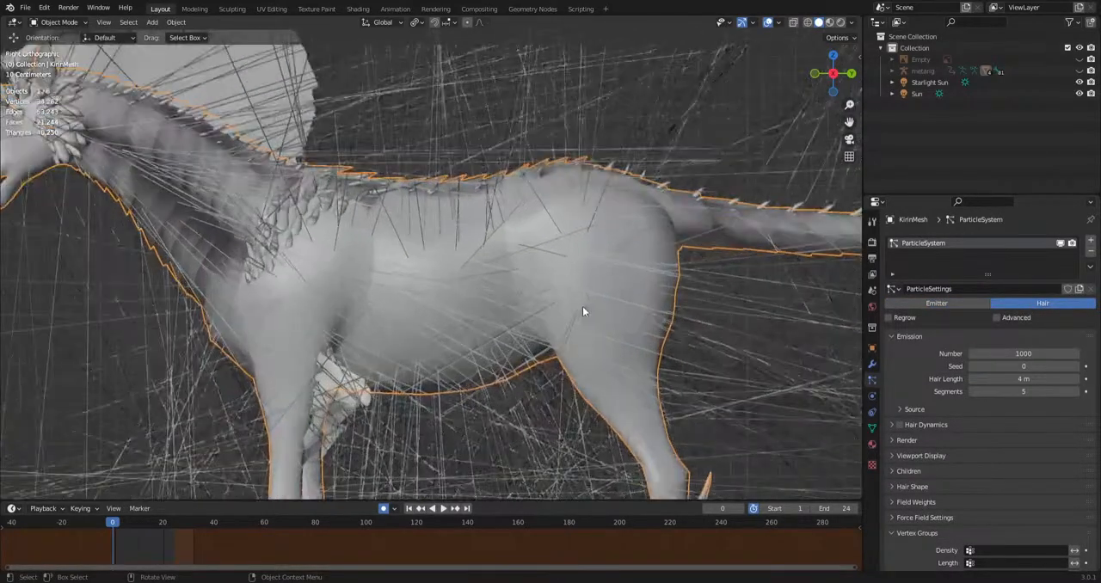
click(1061, 243)
click(1072, 244)
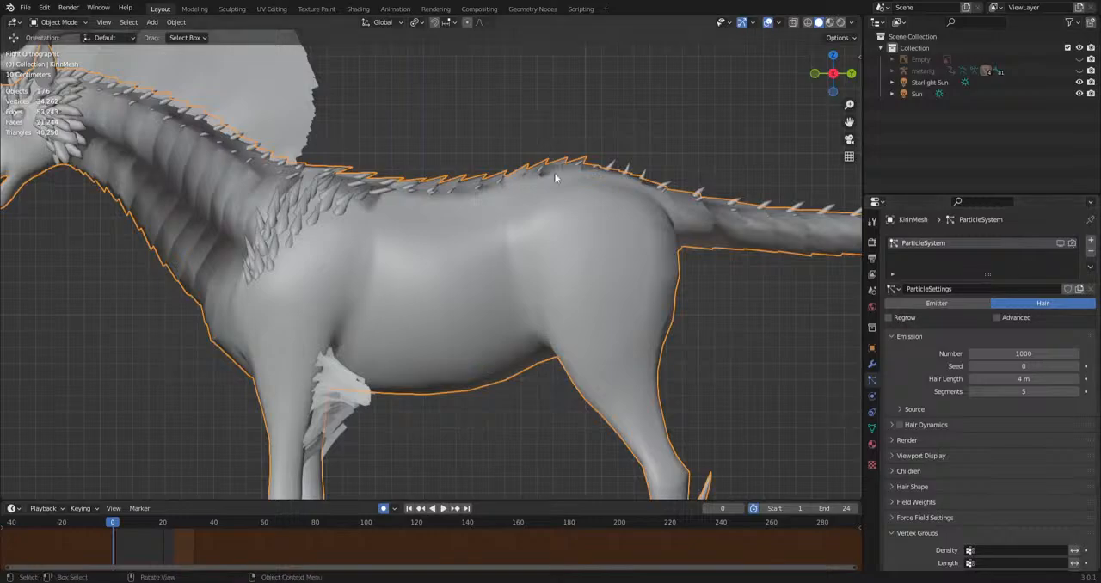
Enter Weight Paint mode on KirinMesh's Fur vertex group and set the weight to 0.403.
shift+middle_drag(523, 319, 531, 324)
click(871, 430)
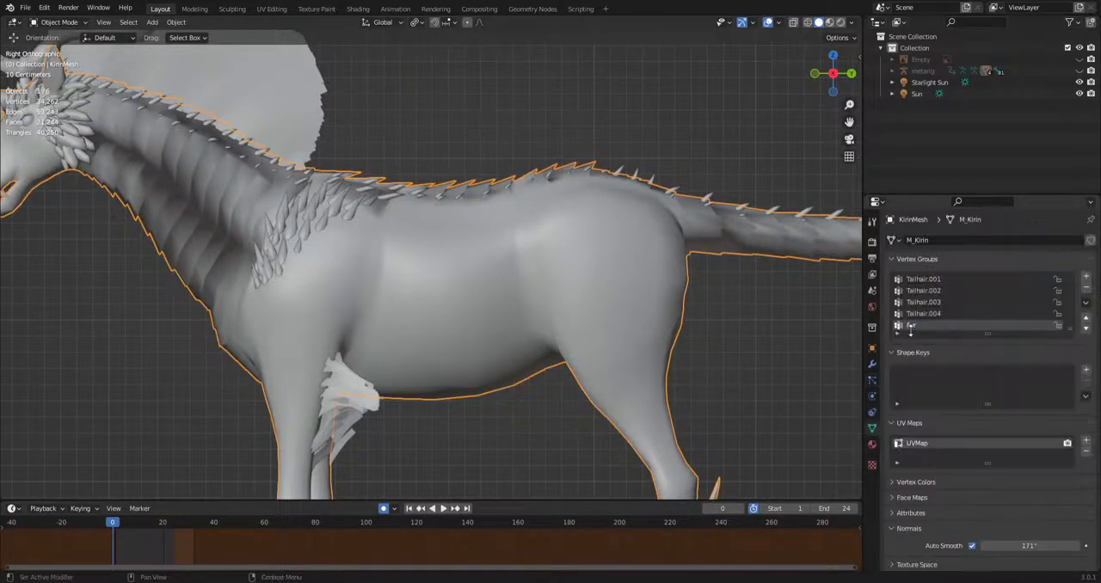
click(58, 22)
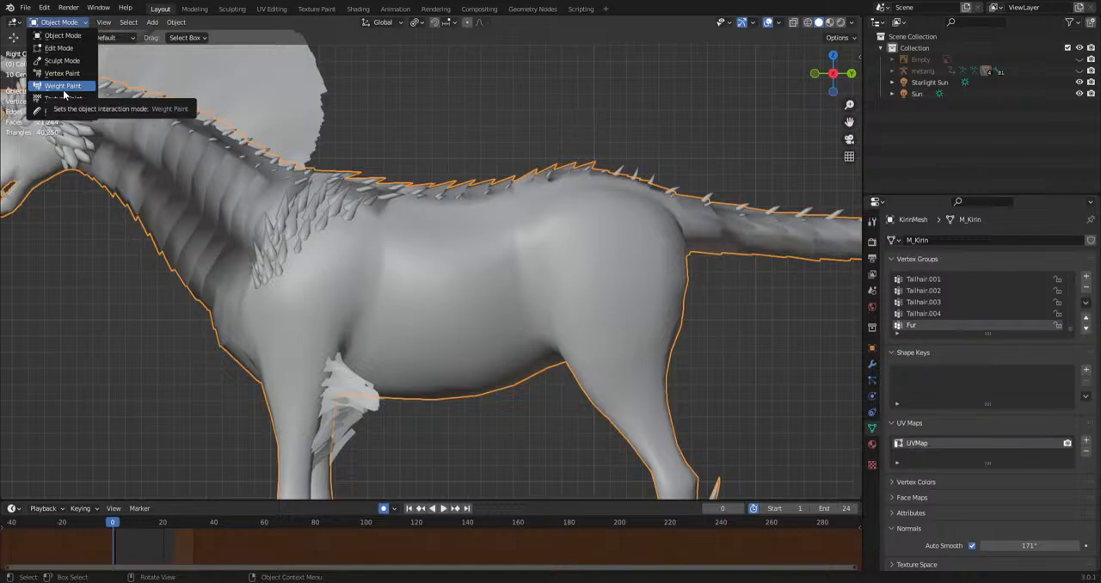
click(64, 90)
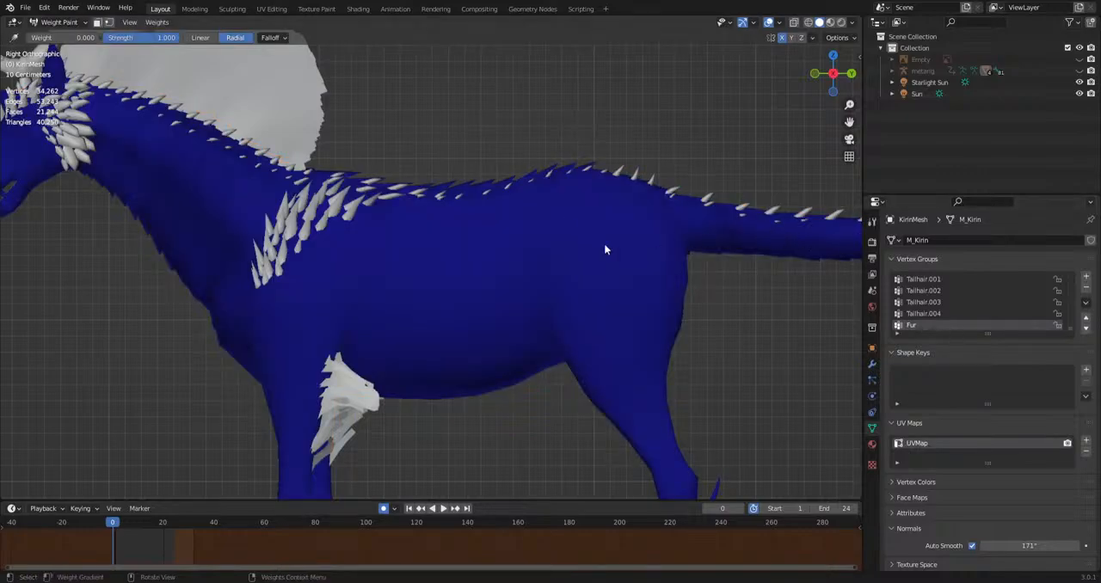
scroll(605, 245, up, 2)
shift+middle_drag(658, 330, 567, 338)
drag(47, 39, 53, 39)
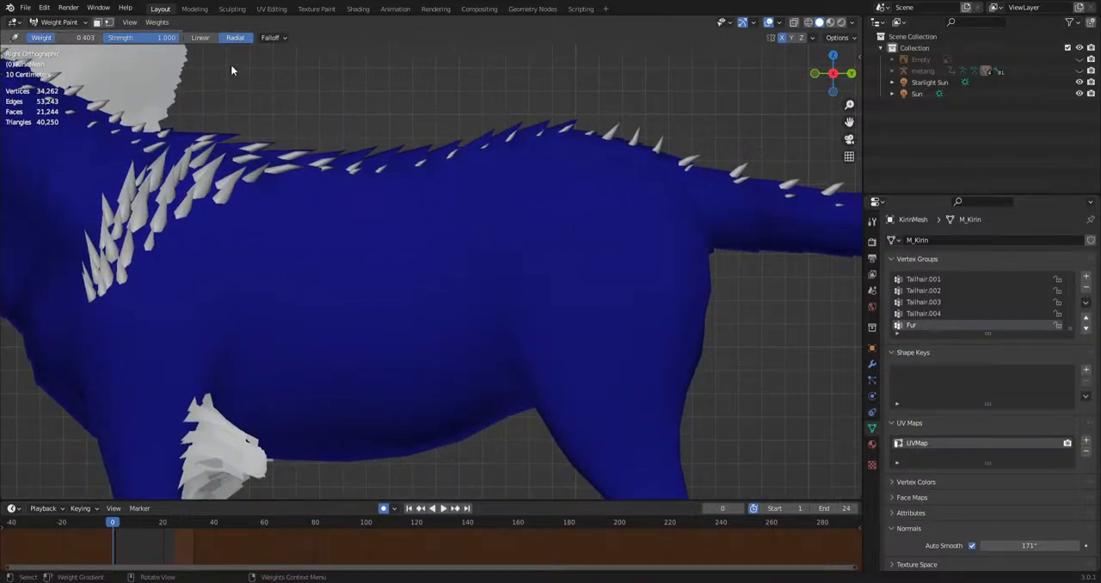
Paint a patch of Fur weight on the creature's hindquarters with the Draw brush.
scroll(455, 245, down, 6)
scroll(456, 249, up, 6)
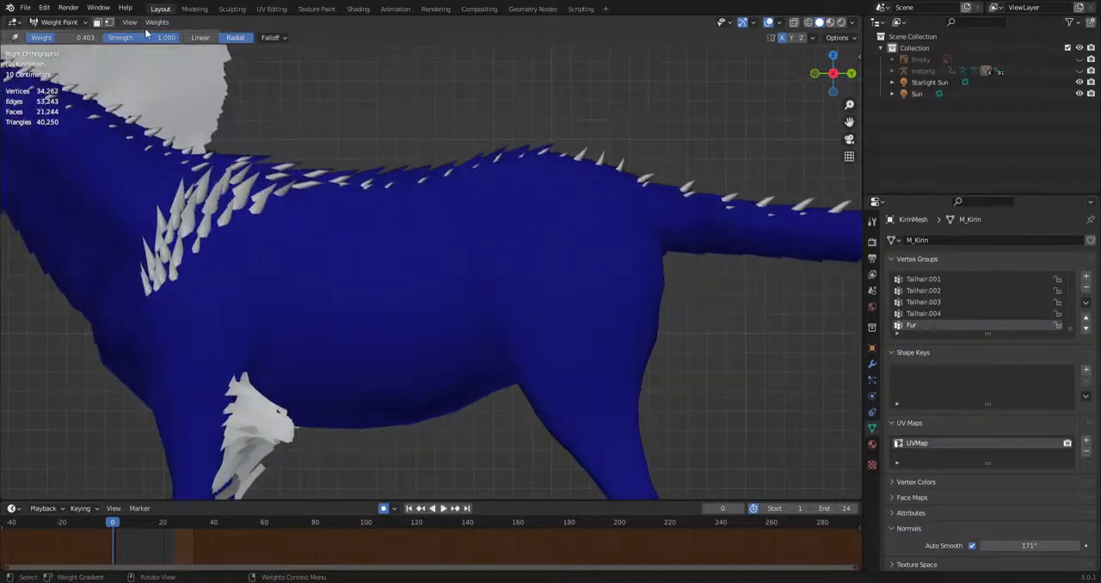
click(60, 23)
key(t)
click(16, 58)
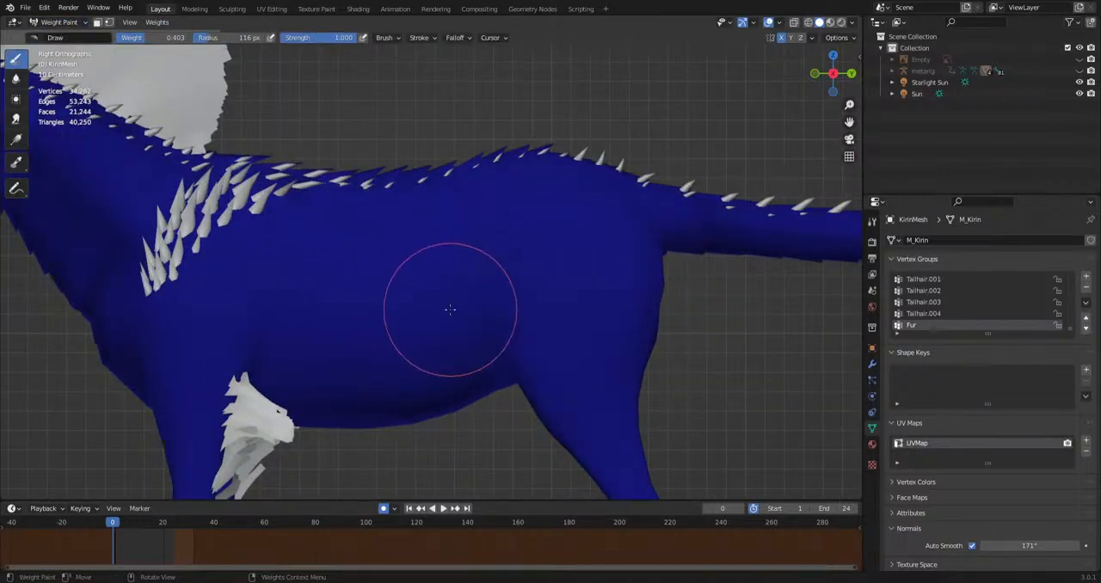
mouse_move(551, 284)
mouse_down()
mouse_move(565, 283)
mouse_move(508, 303)
mouse_move(516, 227)
mouse_up()
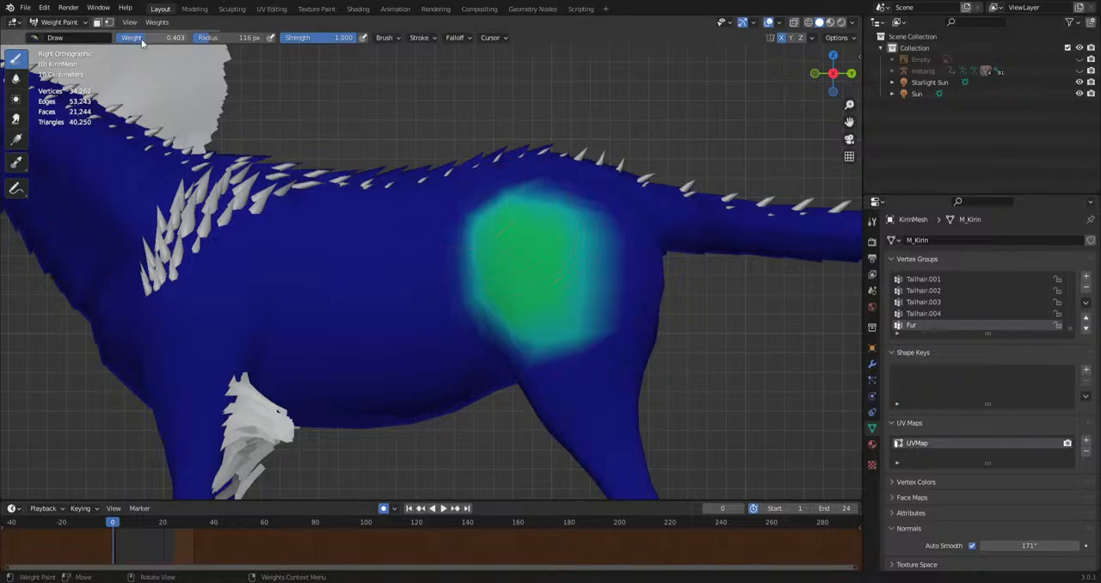
Paint the Fur group at weight 1.000 on the hindquarters and shoulder, and return to Object Mode.
drag(141, 40, 196, 41)
mouse_move(560, 329)
mouse_down()
mouse_move(523, 262)
mouse_move(594, 250)
mouse_move(598, 314)
mouse_up()
drag(245, 271, 224, 319)
scroll(370, 332, down, 2)
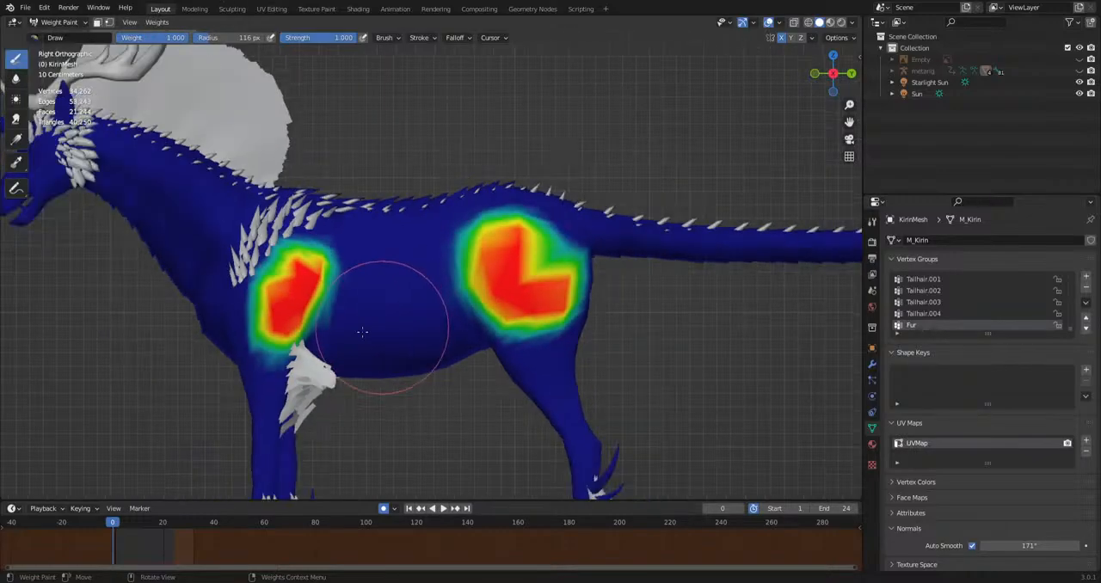
shift+middle_drag(482, 265, 564, 271)
click(52, 22)
click(56, 44)
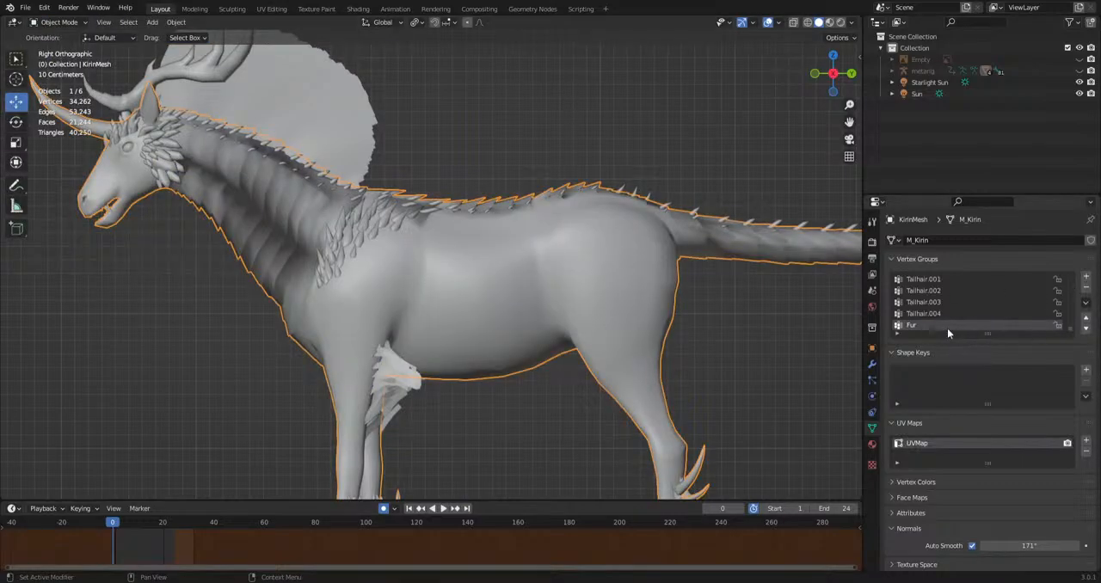
Show KirinMesh's particle system in the viewport and assign the Fur vertex group to its hair density.
click(872, 381)
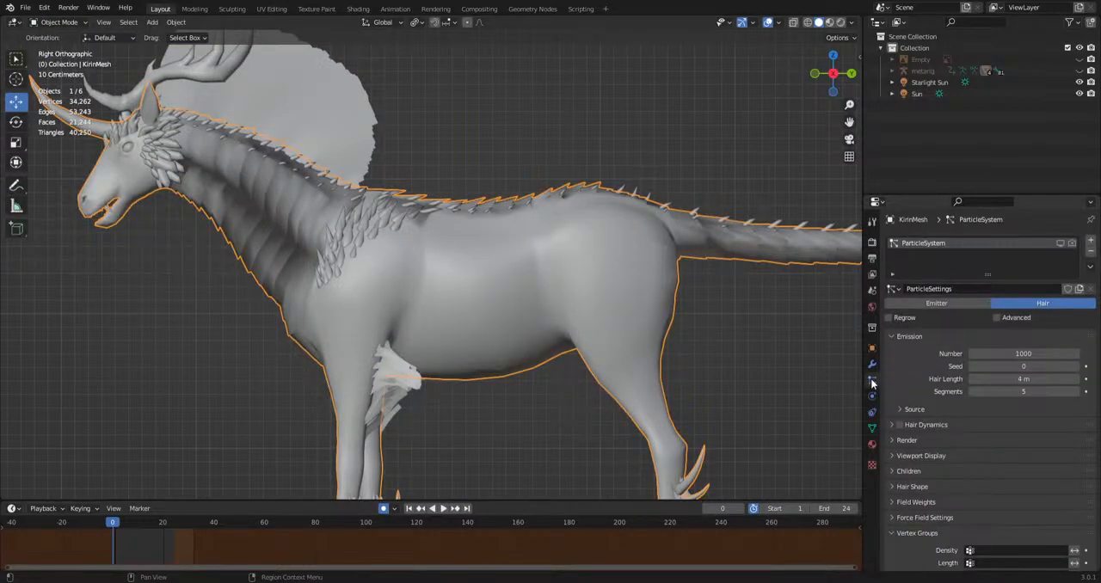
click(1061, 243)
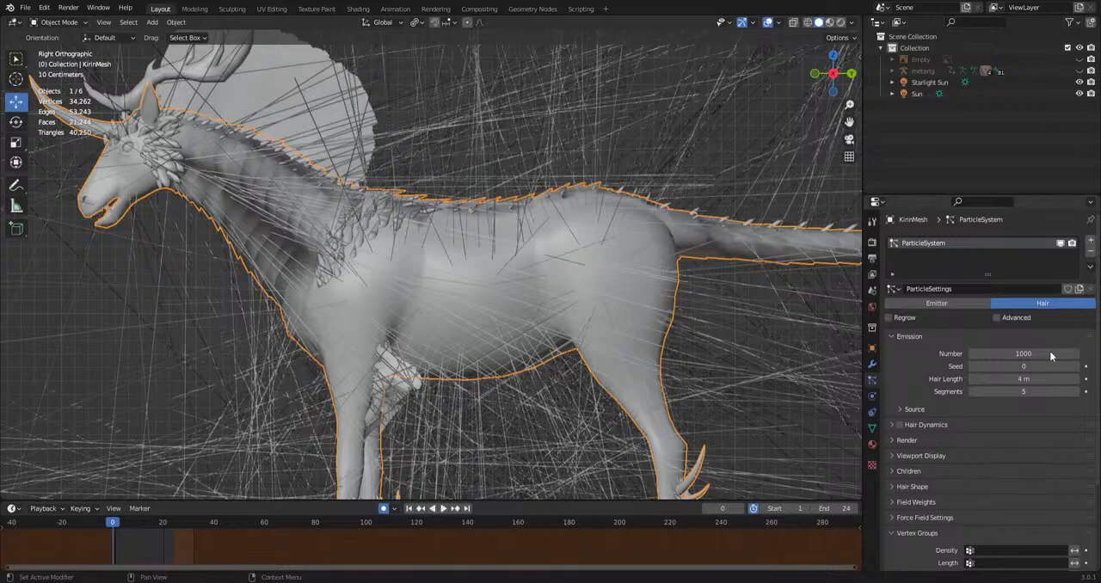
scroll(1041, 361, down, 3)
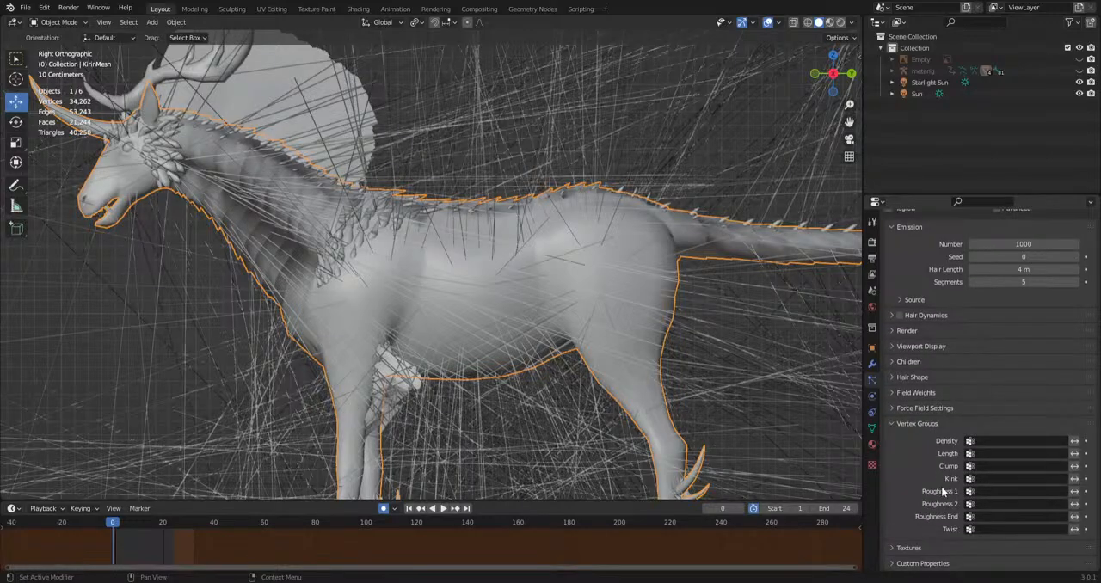
click(914, 425)
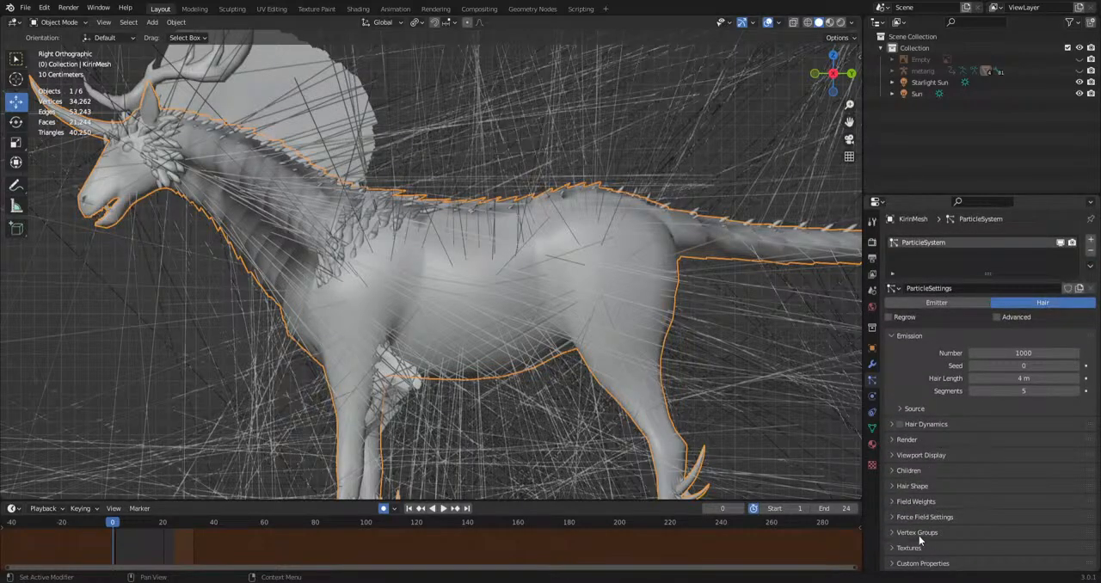
click(919, 533)
scroll(922, 546, down, 3)
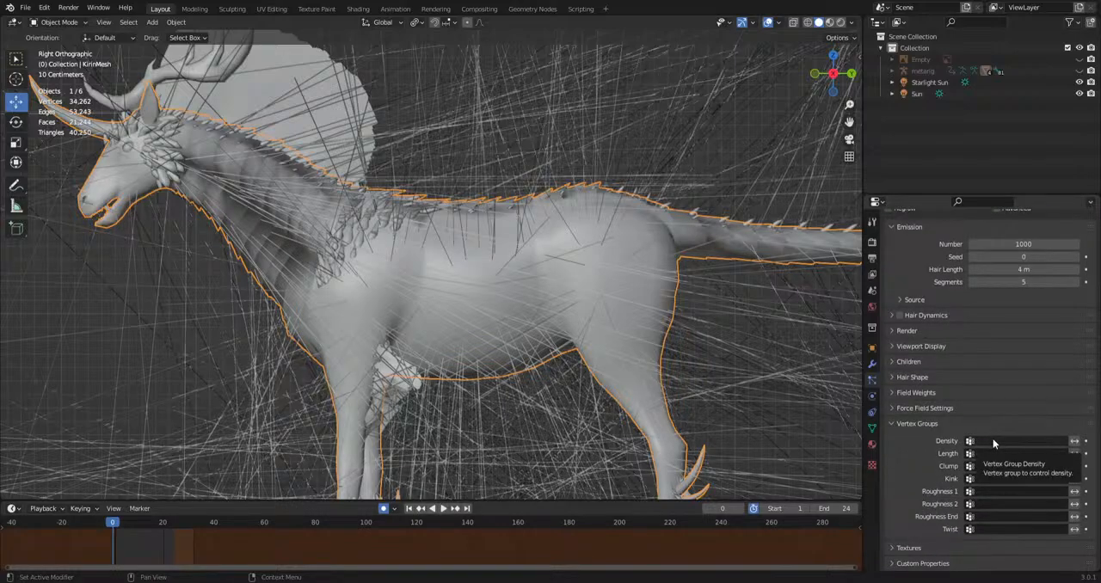
click(994, 441)
text(fur)
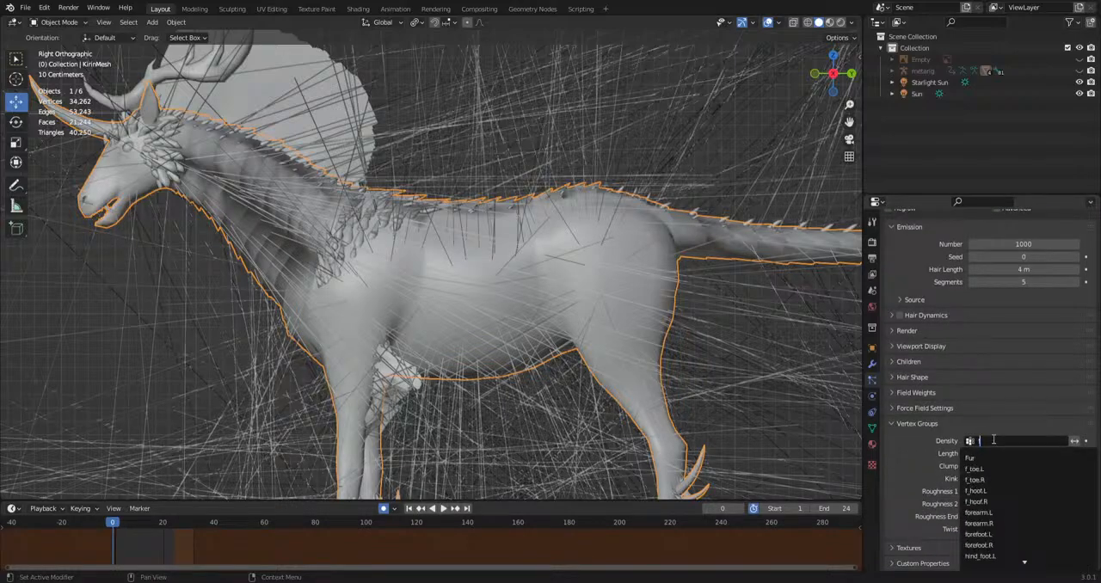
click(976, 457)
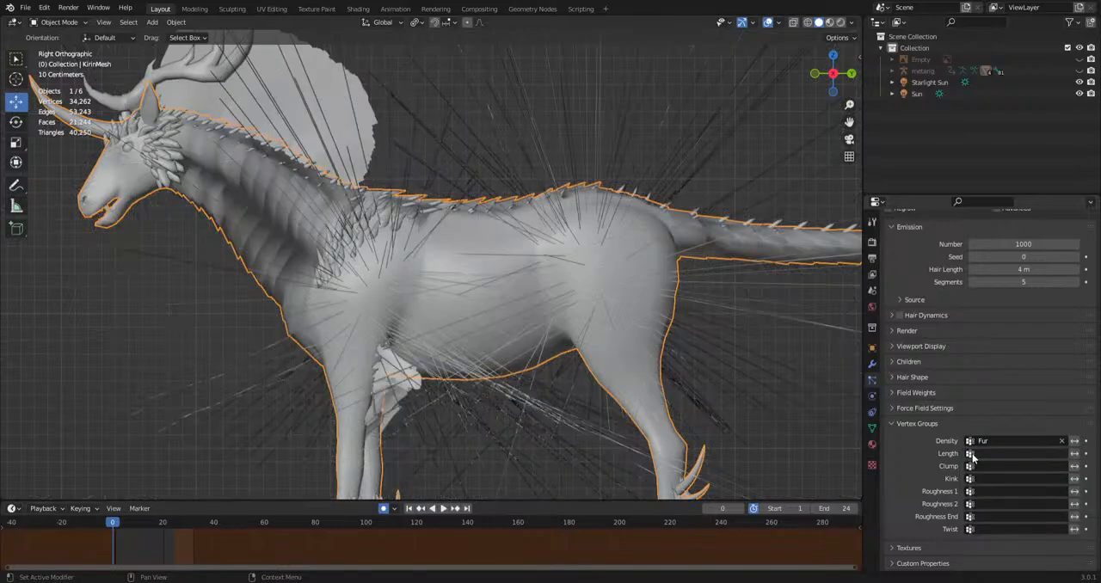
Set the particle system's hair length to 0.55 m and the number of hairs to 3850.
scroll(967, 379, up, 4)
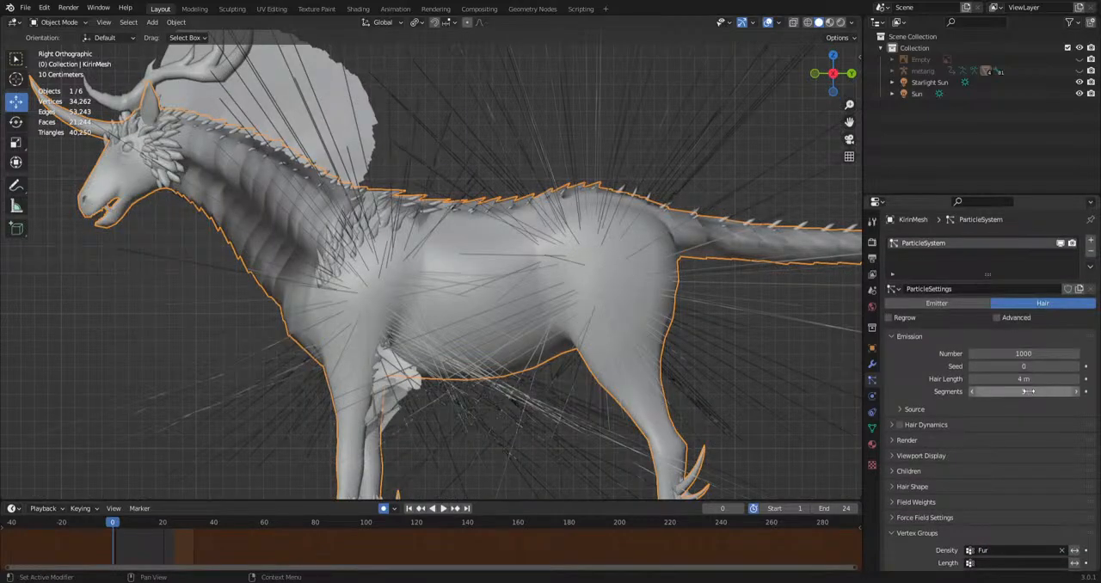
drag(1024, 380, 964, 380)
middle_drag(542, 333, 553, 263)
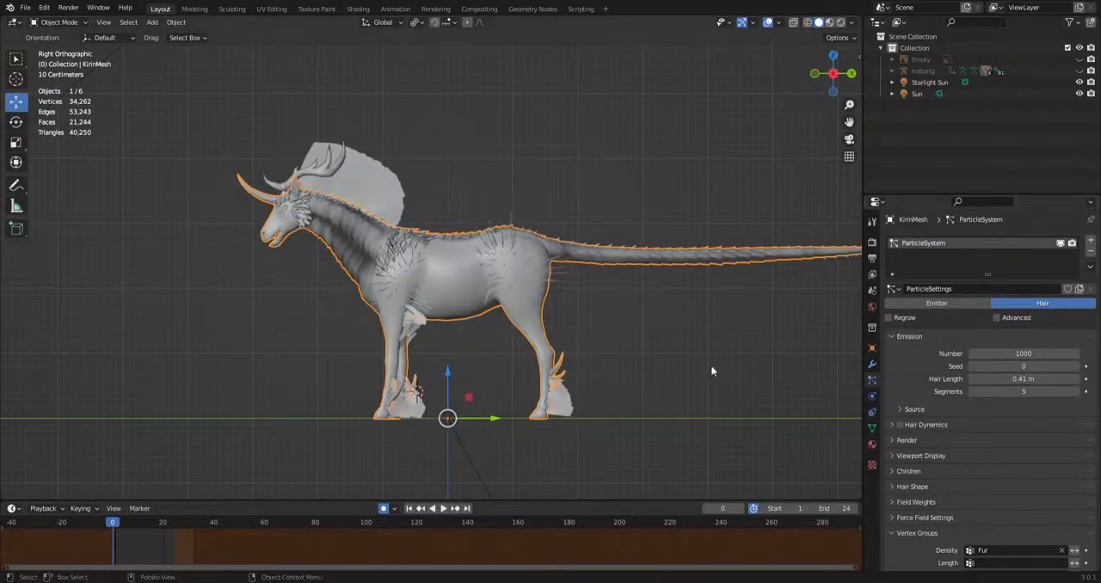
scroll(711, 371, up, 3)
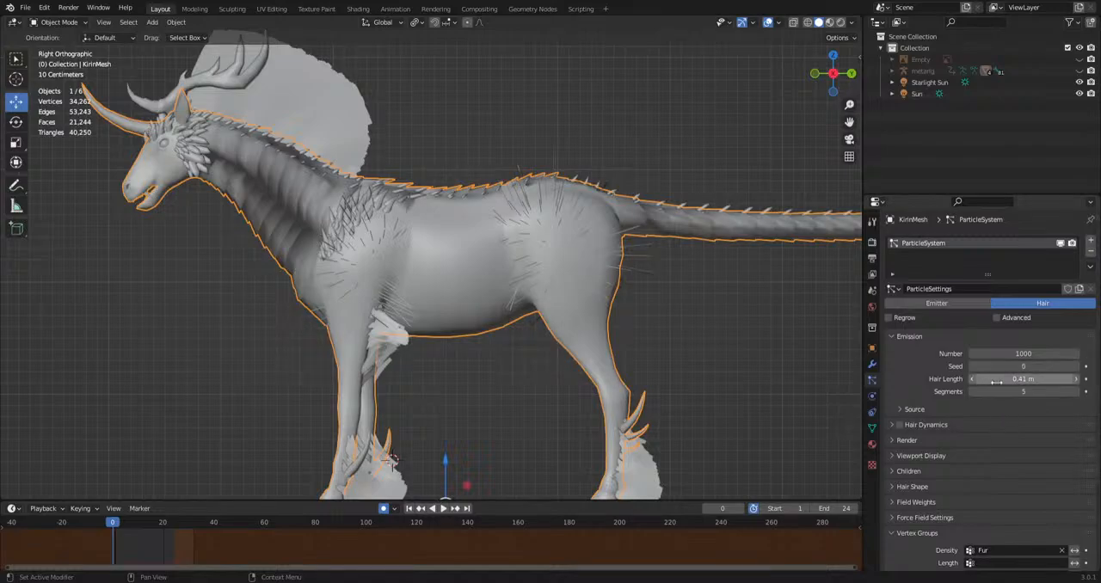
drag(1018, 380, 1084, 354)
Reveal the Hair Shape settings and give the hair particles interpolated children.
scroll(938, 525, down, 1)
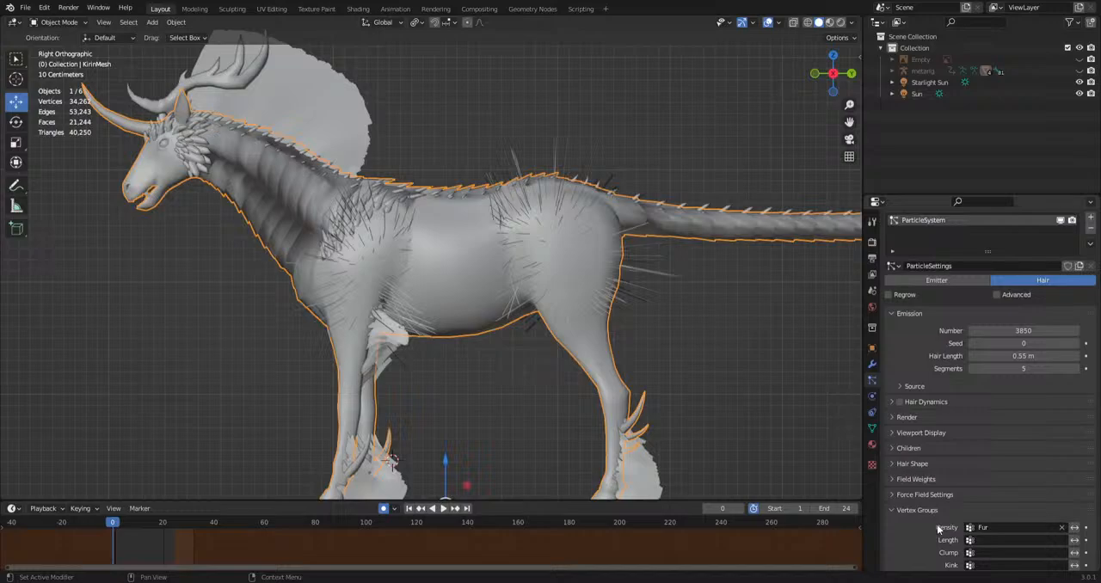
click(914, 466)
scroll(916, 430, down, 2)
click(914, 401)
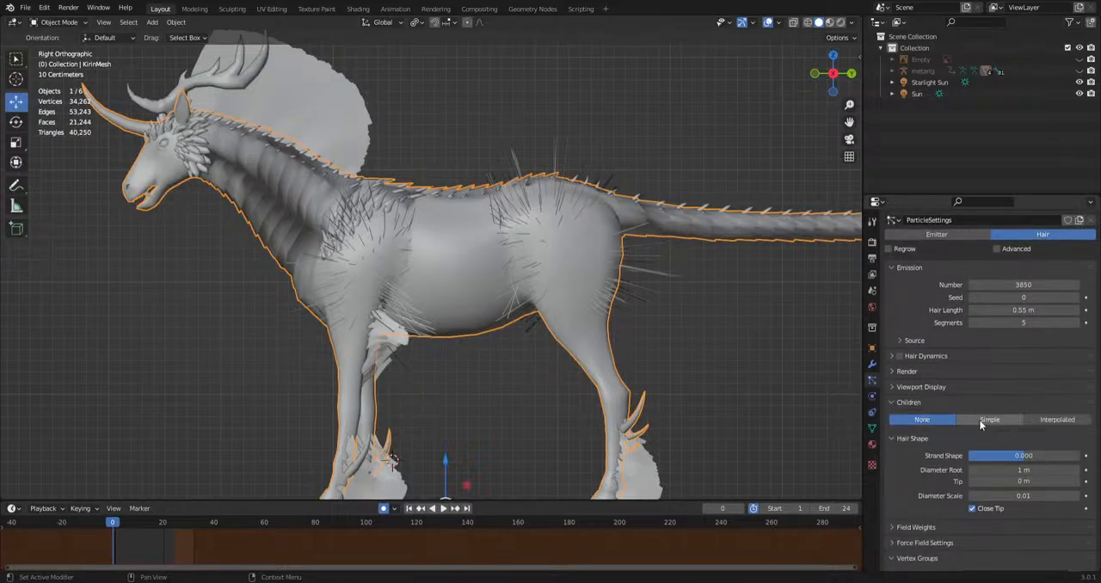
click(989, 419)
click(1044, 419)
middle_drag(757, 409, 688, 353)
Enter Weight Paint mode and paint Fur weight 1.000 along the creature's flank between shoulder and hindquarters.
click(57, 22)
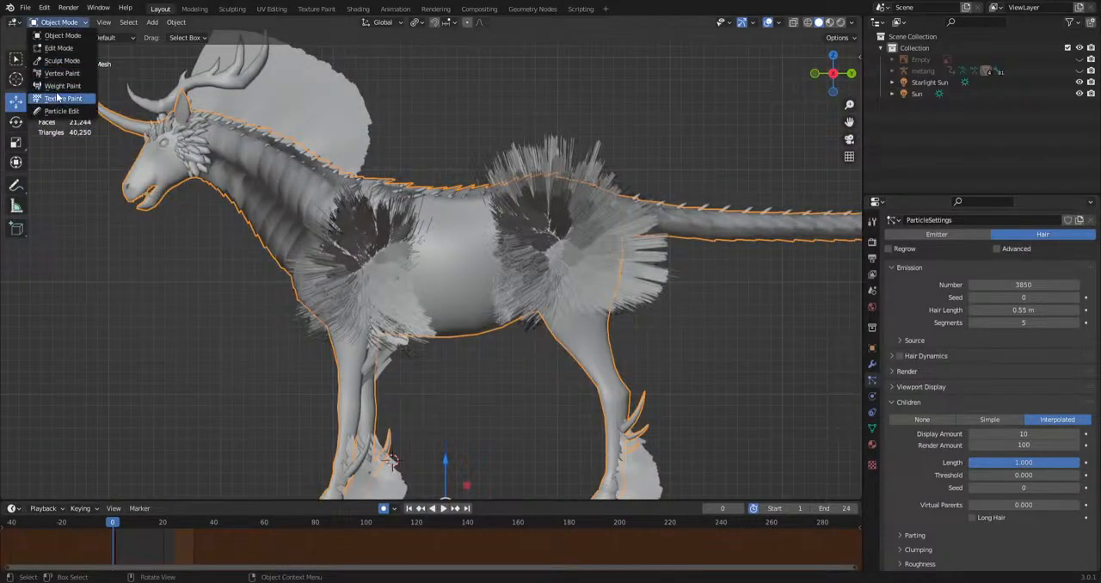
click(51, 86)
scroll(516, 284, up, 4)
mouse_move(614, 248)
mouse_down()
mouse_move(469, 254)
mouse_move(417, 282)
mouse_move(362, 279)
mouse_up()
scroll(388, 275, down, 3)
middle_drag(387, 276, 430, 297)
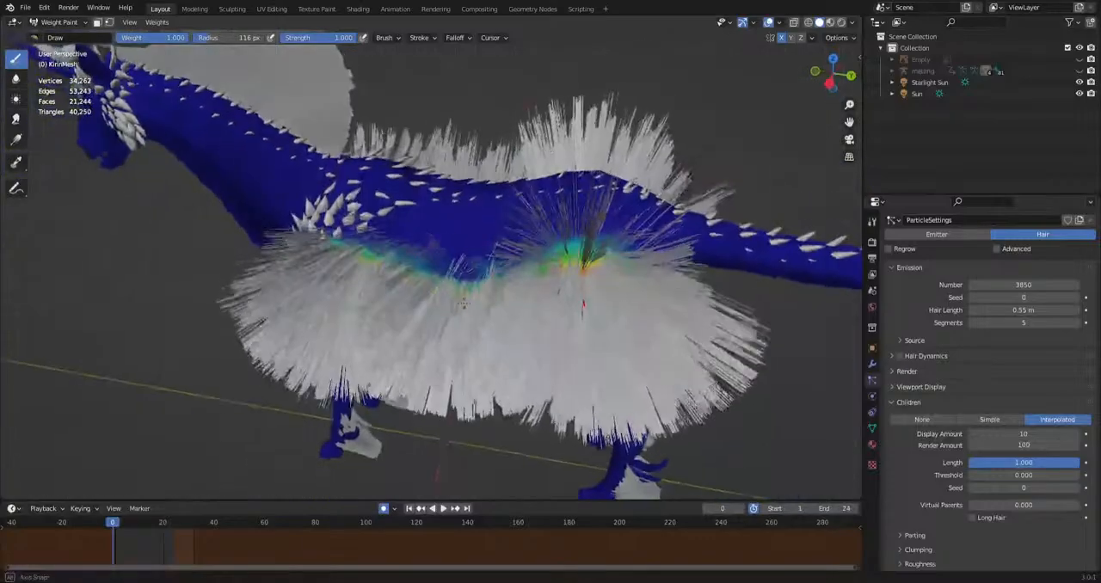
shift+middle_drag(405, 259, 516, 254)
Paint Fur weight 1.000 on the neck and lower front leg, and return to Object Mode in the right side view.
drag(421, 129, 412, 171)
middle_drag(412, 171, 465, 100)
shift+middle_drag(535, 491, 515, 370)
drag(514, 370, 508, 421)
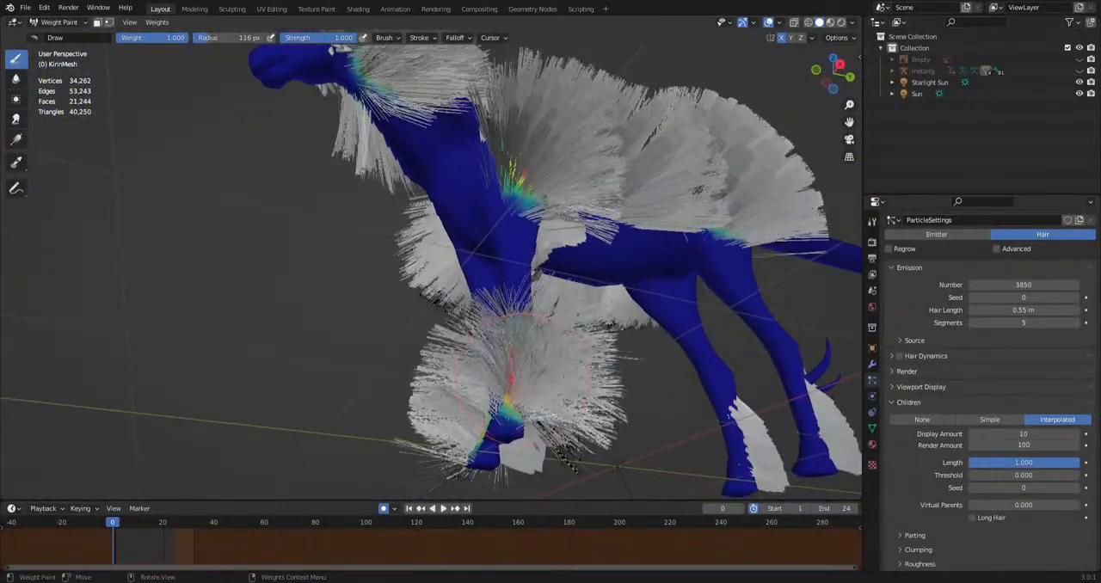
middle_drag(508, 417, 456, 460)
scroll(526, 366, down, 4)
middle_drag(525, 366, 610, 374)
key(KP_3)
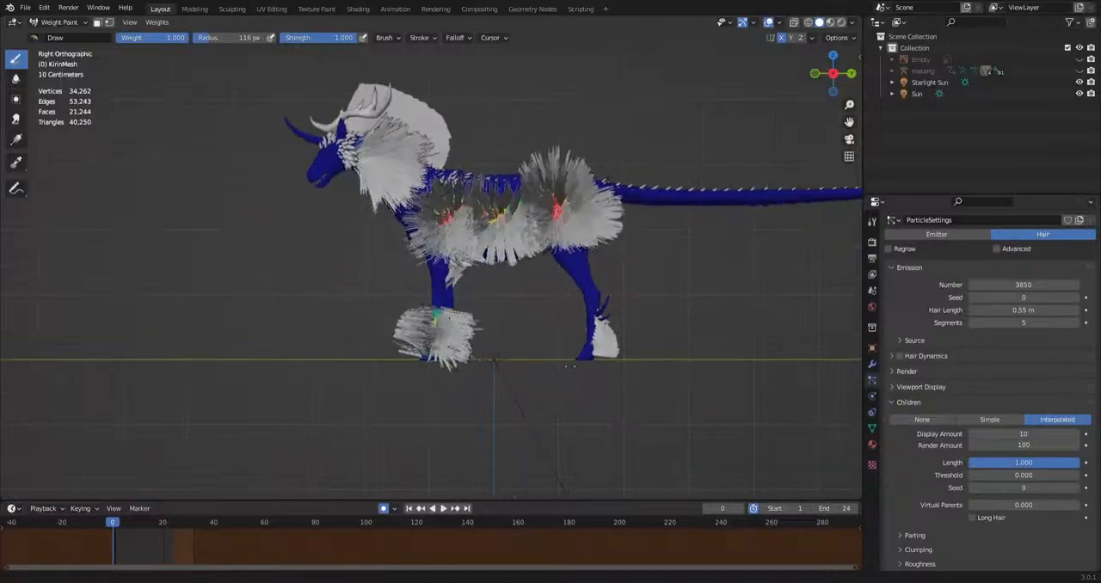
click(57, 21)
click(58, 35)
scroll(400, 239, up, 3)
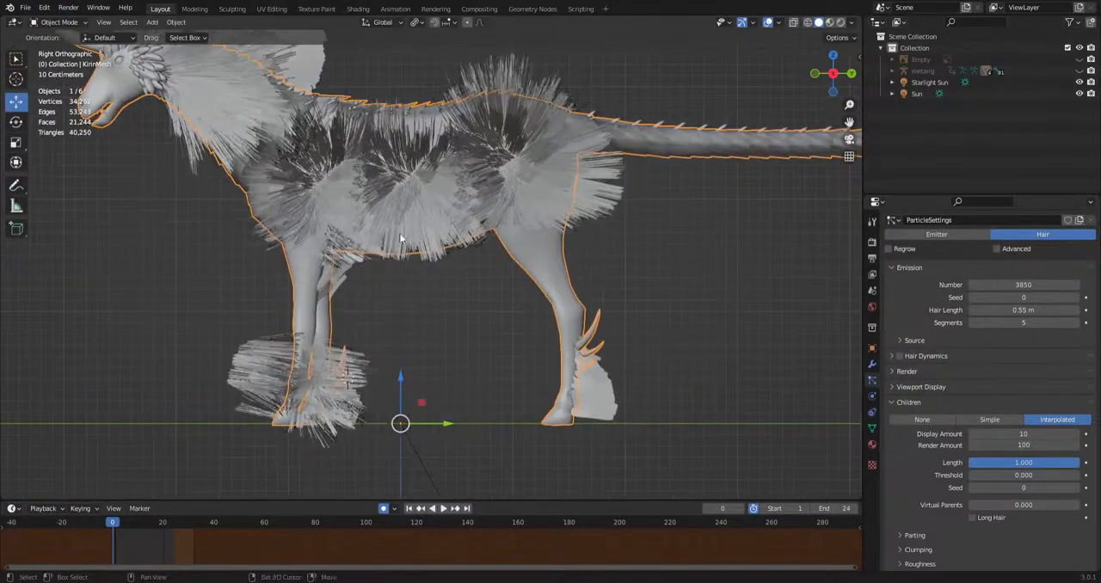
middle_drag(401, 238, 528, 263)
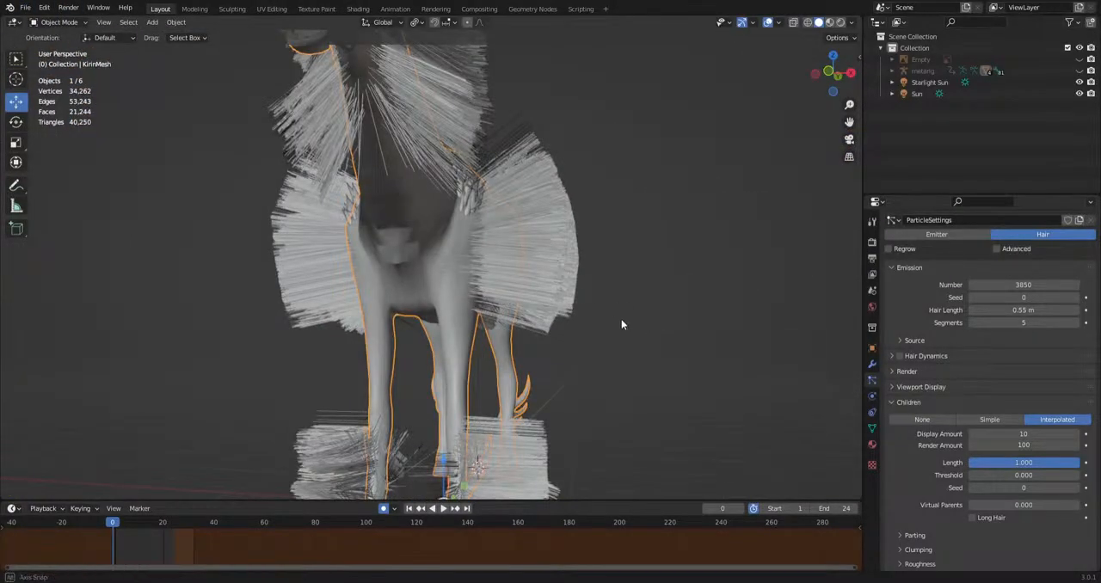
key(KP_3)
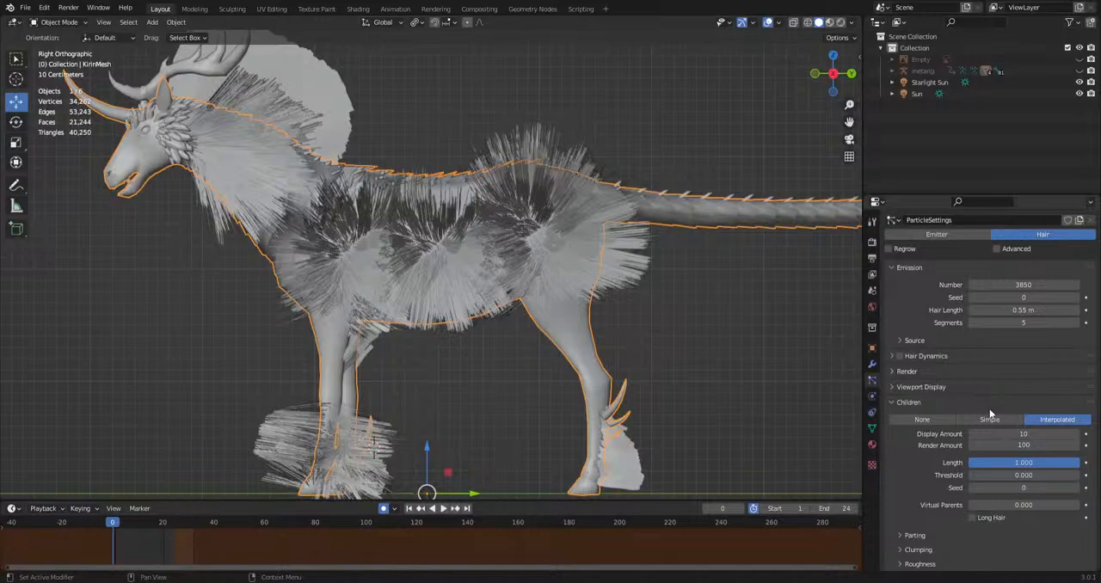
Examine the hair's Children, Viewport Display and Render settings, including the Display As, Color and Render As options.
click(924, 404)
scroll(964, 441, down, 2)
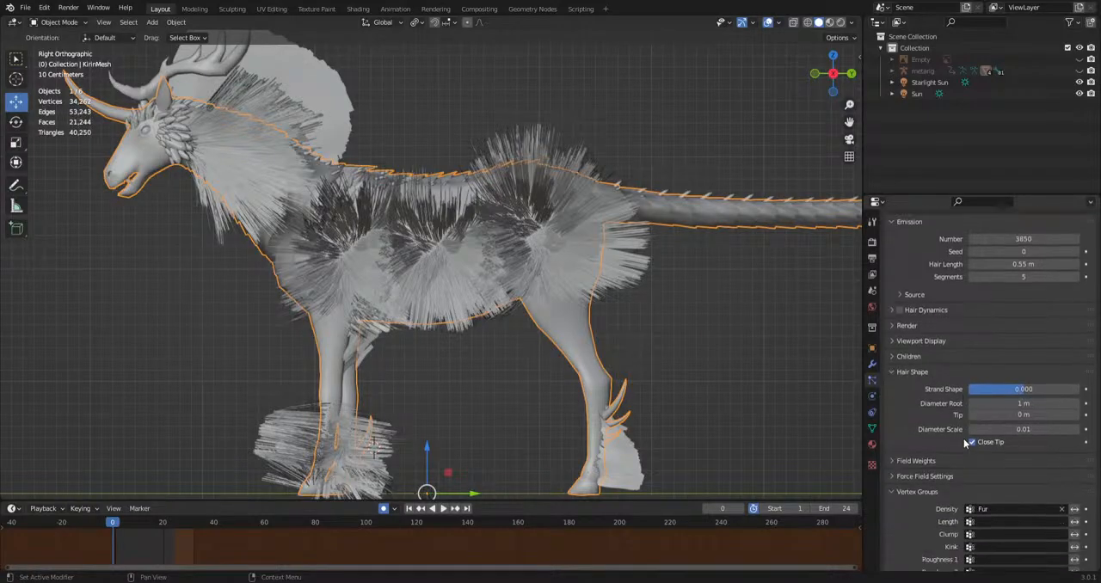
click(914, 356)
click(916, 342)
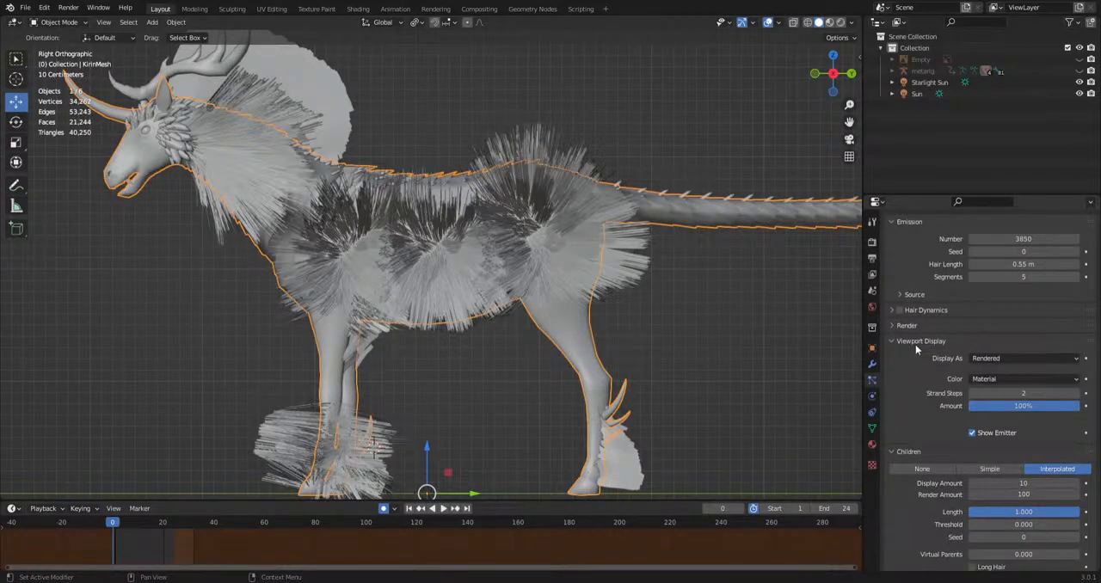
click(981, 358)
click(982, 354)
click(996, 379)
click(996, 379)
click(914, 341)
click(907, 326)
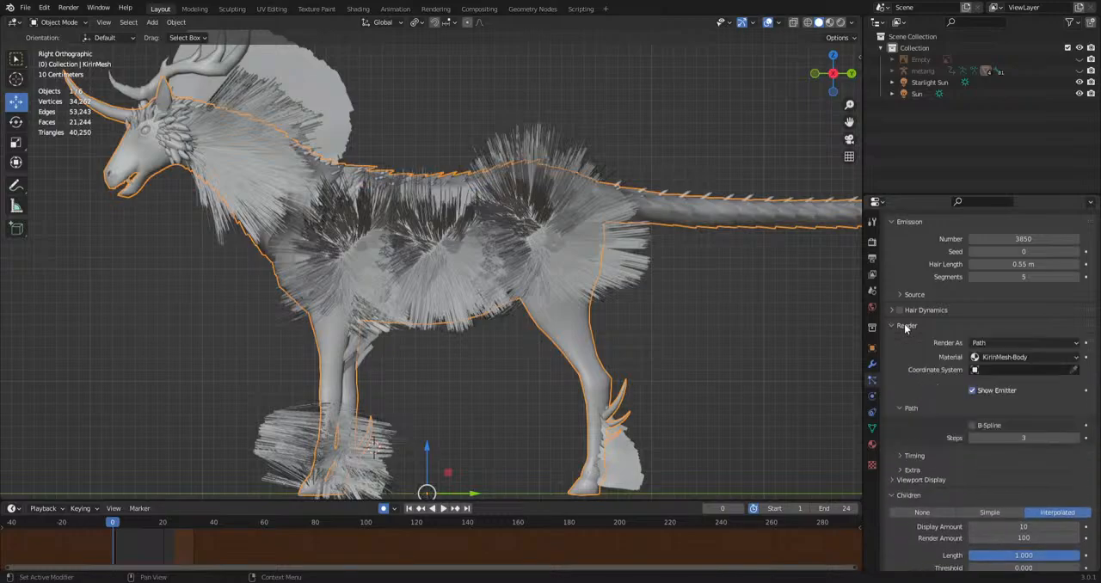
click(998, 342)
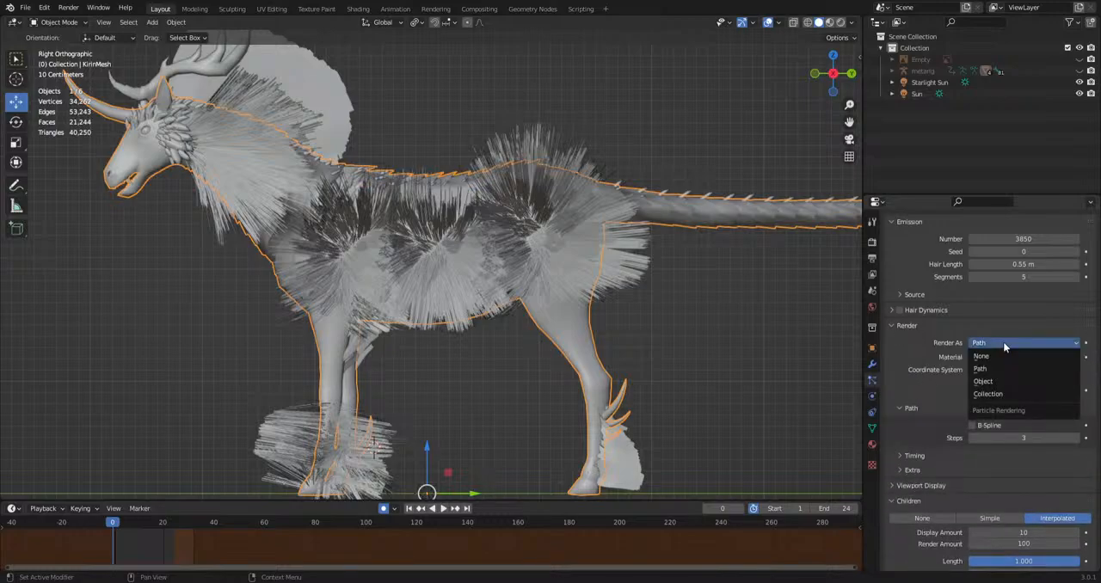
click(938, 439)
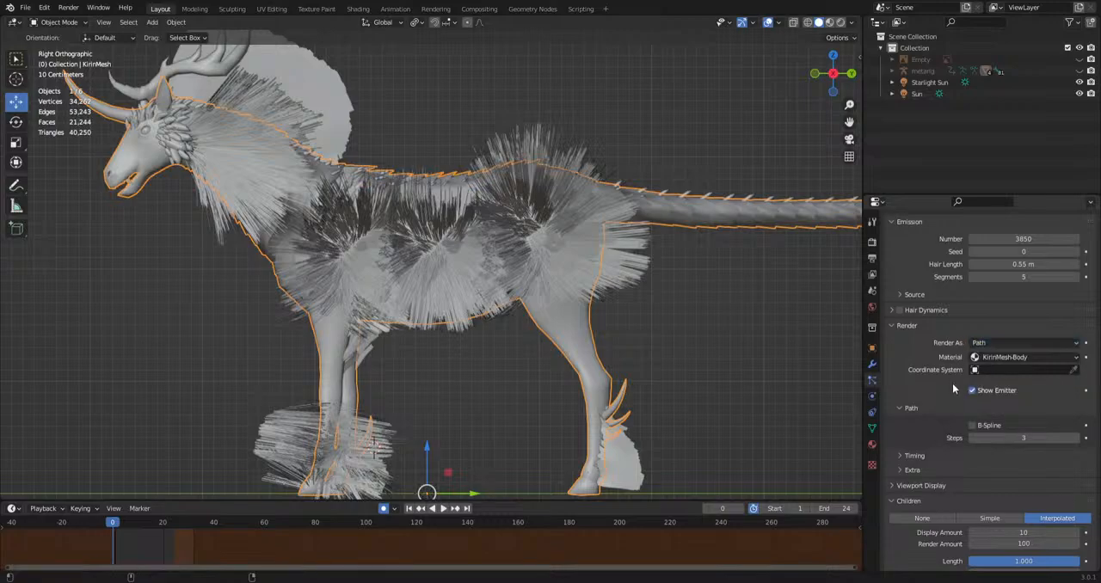
scroll(940, 398, up, 3)
scroll(921, 445, down, 3)
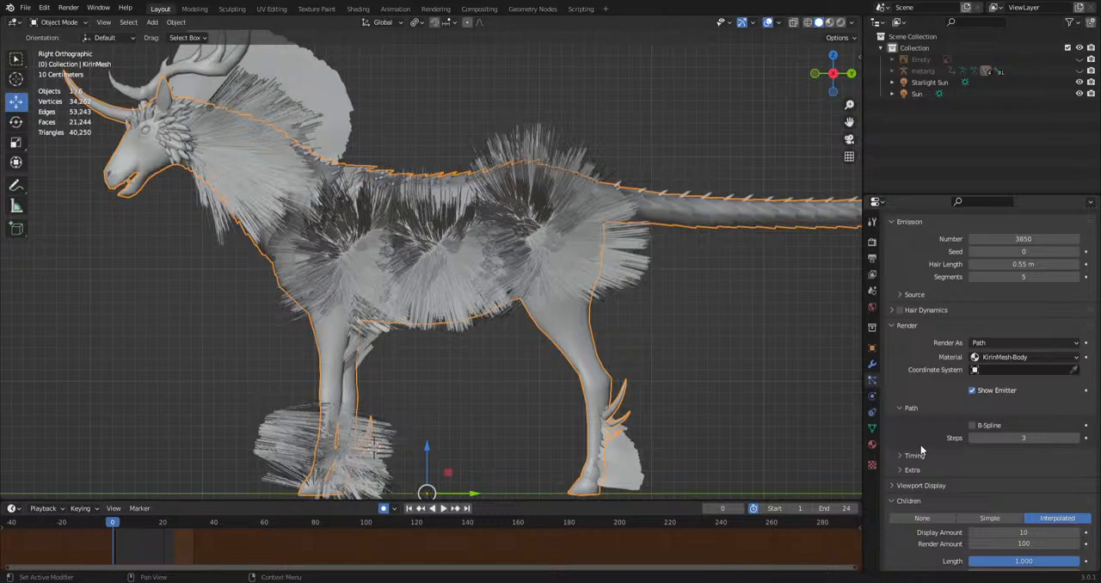
Set the hair particles to render as Object.
click(990, 343)
click(990, 381)
scroll(647, 415, down, 5)
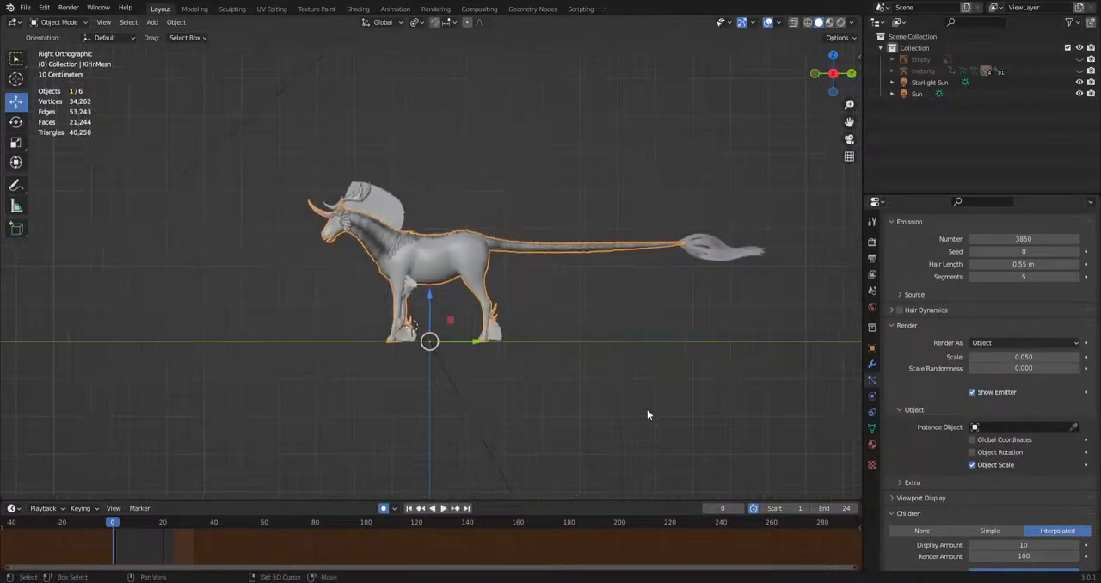
Add a plane to the scene and move it into the empty space above the creature's tail.
key(shift+a)
mouse_move(528, 283)
click(603, 288)
key(g)
click(582, 188)
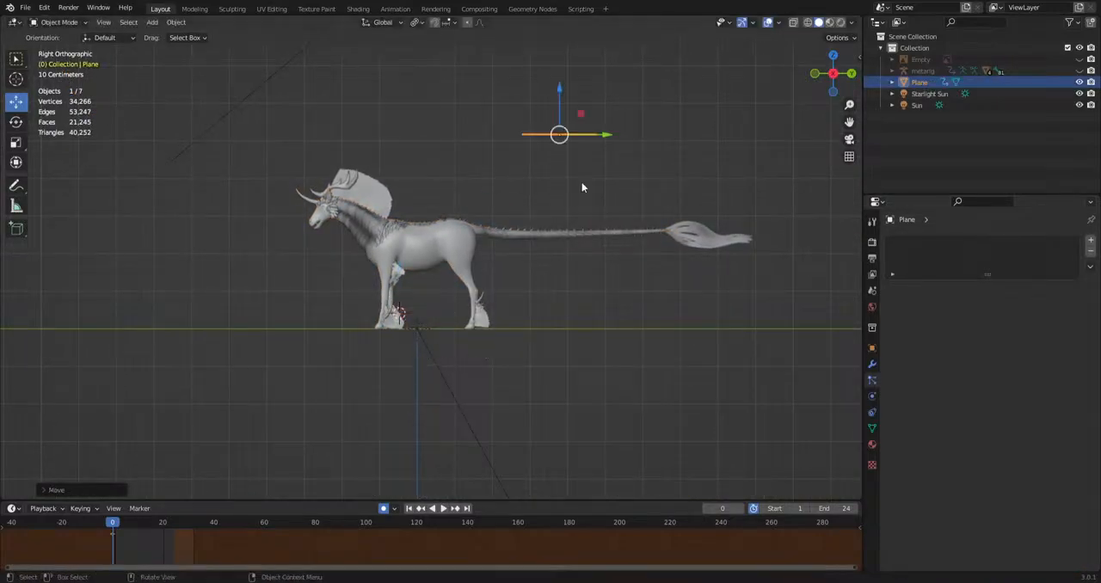
Select KirinMesh and use Plane as the instance object of its hair particles.
shift+middle_drag(530, 290, 450, 303)
scroll(584, 296, up, 5)
click(514, 246)
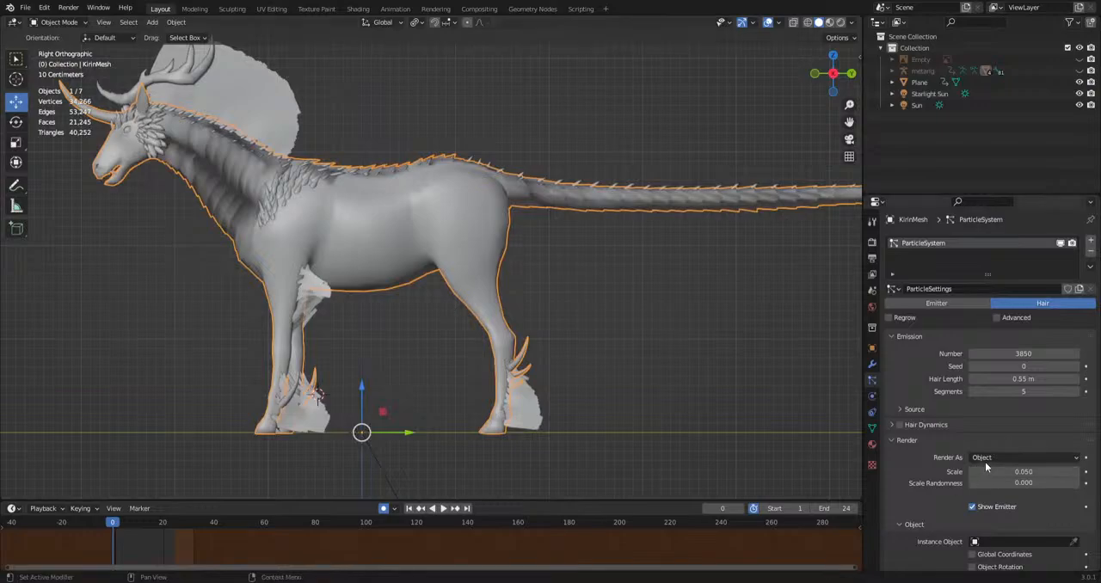
scroll(988, 462, down, 1)
click(1009, 517)
key(Escape)
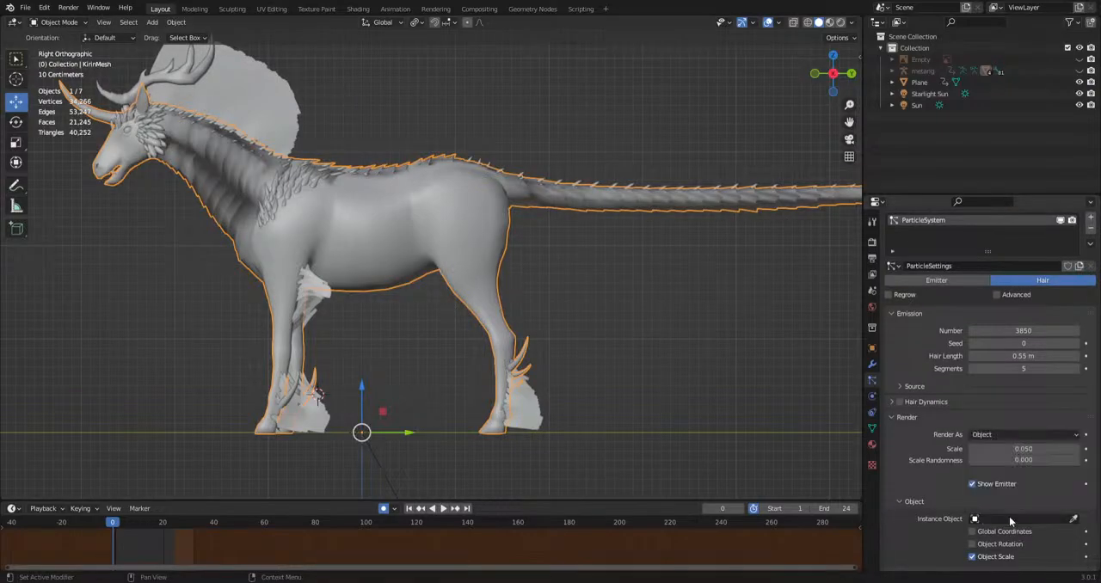
click(1009, 519)
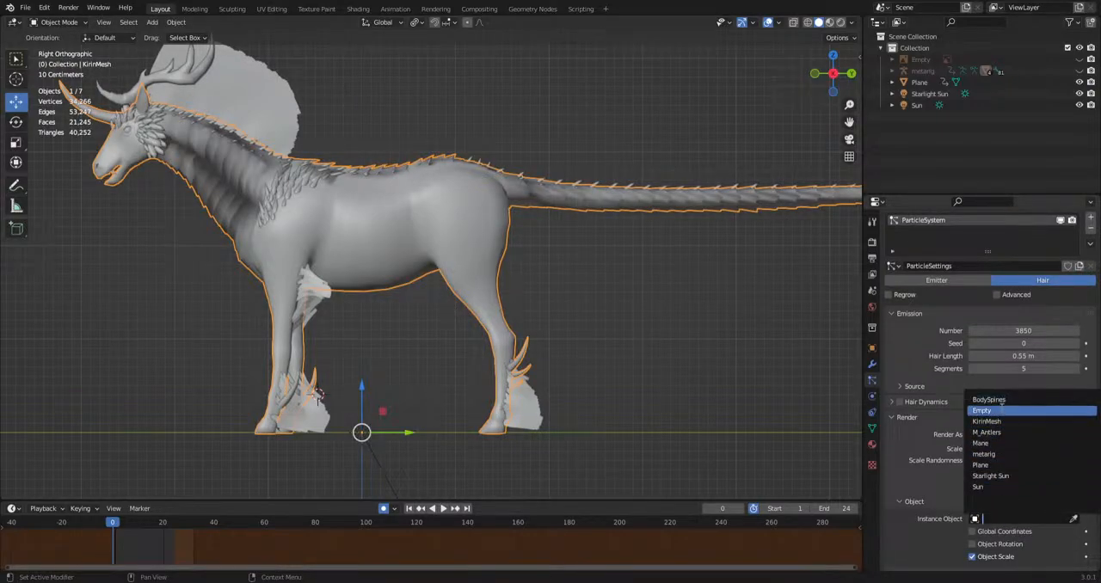
click(989, 465)
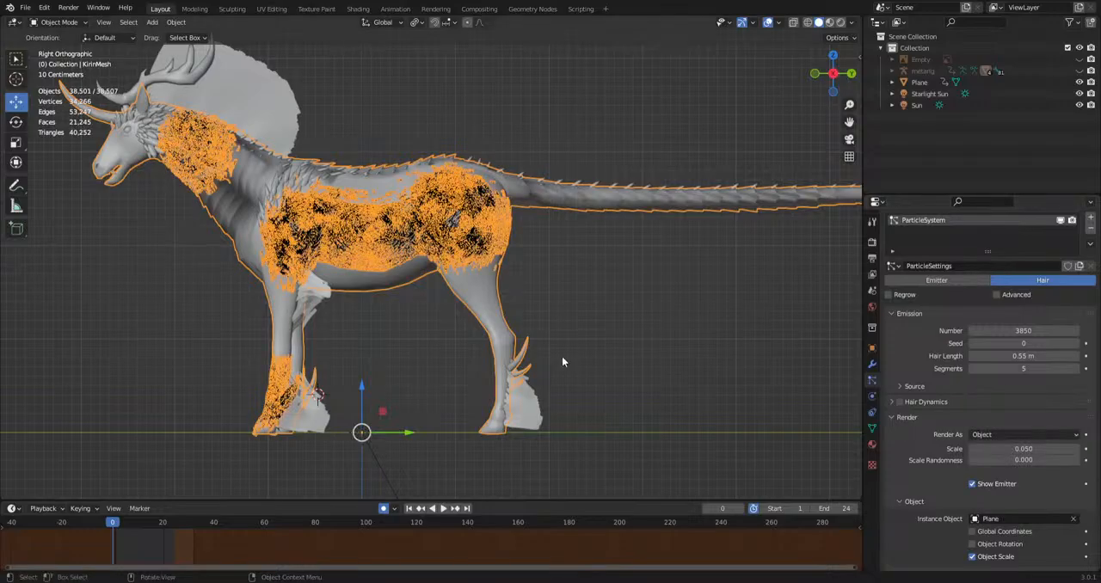
Examine the source plane and the small plane instances covering the creature's body from several angles.
middle_drag(562, 356, 650, 250)
scroll(441, 286, up, 5)
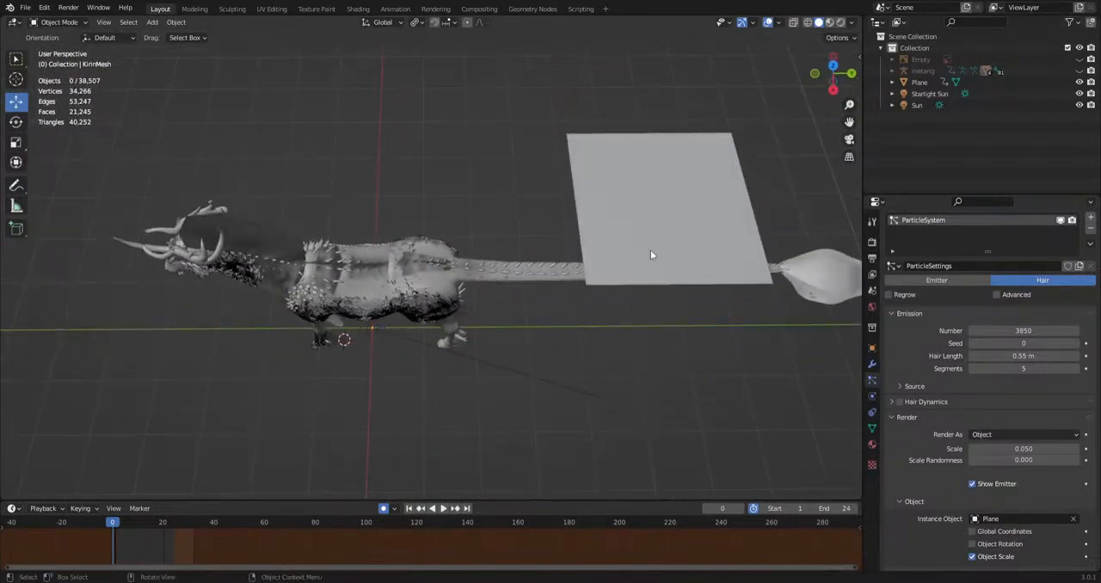
click(647, 207)
middle_drag(528, 289, 531, 239)
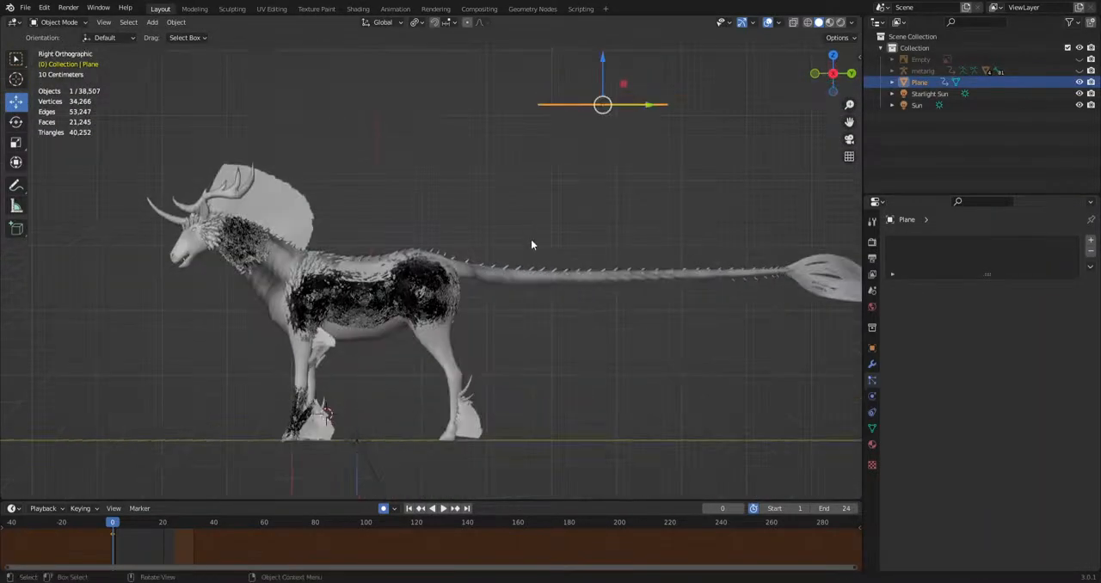
scroll(498, 259, up, 8)
click(432, 286)
middle_drag(432, 287, 513, 255)
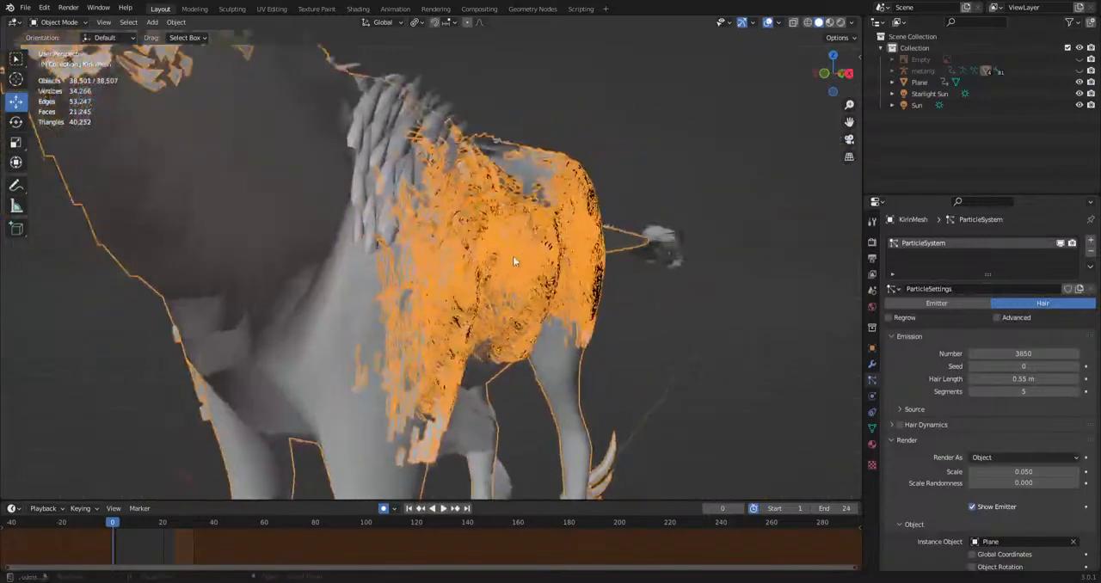
click(745, 312)
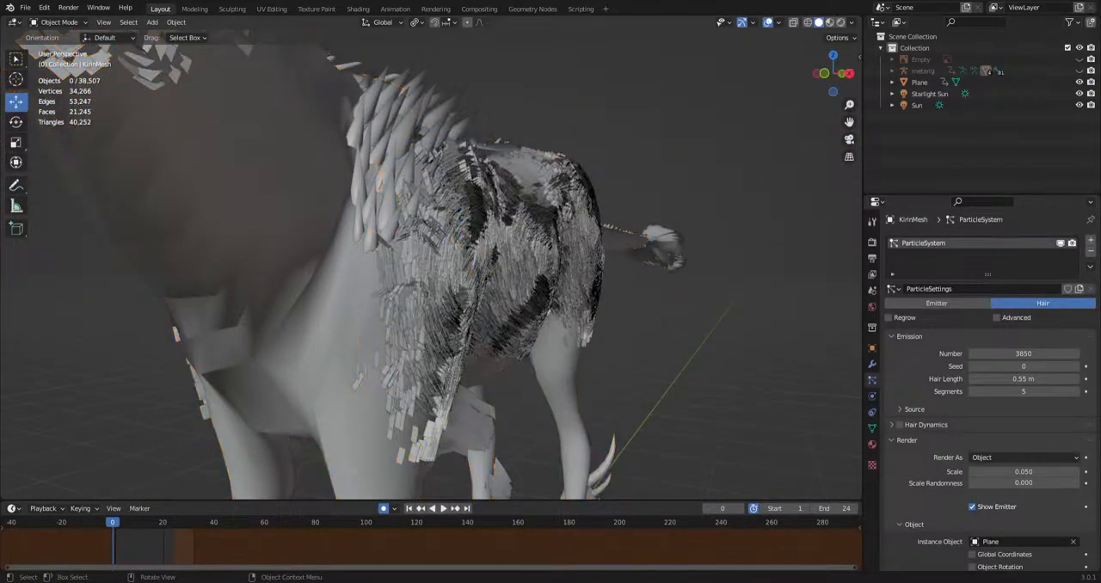
Hide the viewport overlays and display the creature with its plane-instanced fur in Material Preview shading.
click(769, 22)
mouse_move(592, 253)
middle_down()
mouse_move(580, 305)
mouse_move(494, 311)
mouse_move(531, 303)
mouse_move(727, 179)
middle_up()
scroll(494, 311, down, 4)
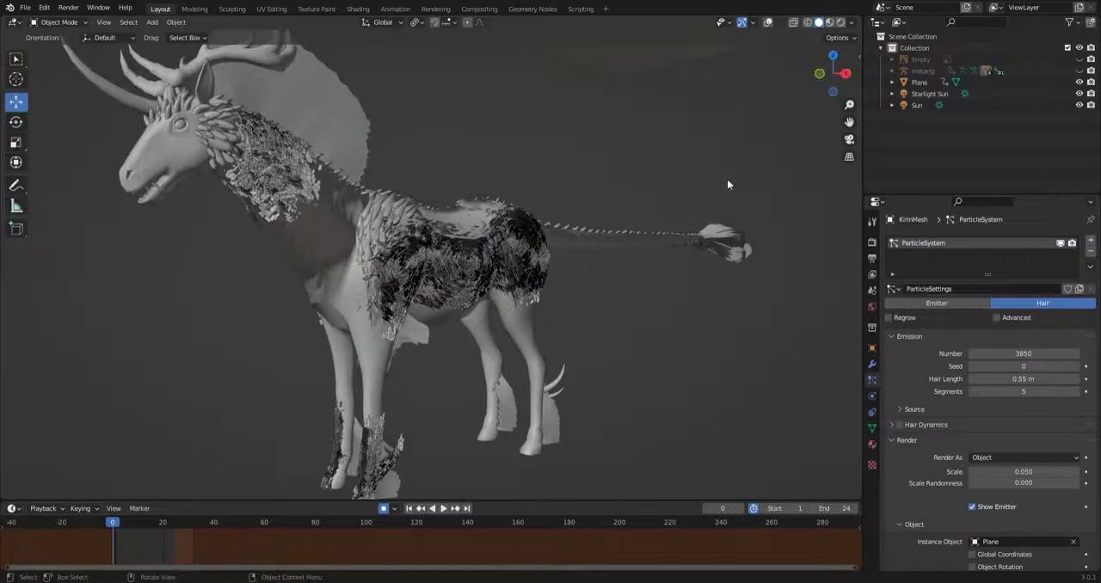
click(829, 23)
Inspect the plane instances on the creature's flank and remove the hair particle system from KirinMesh.
middle_drag(432, 290, 487, 233)
scroll(486, 239, up, 4)
middle_drag(542, 336, 499, 325)
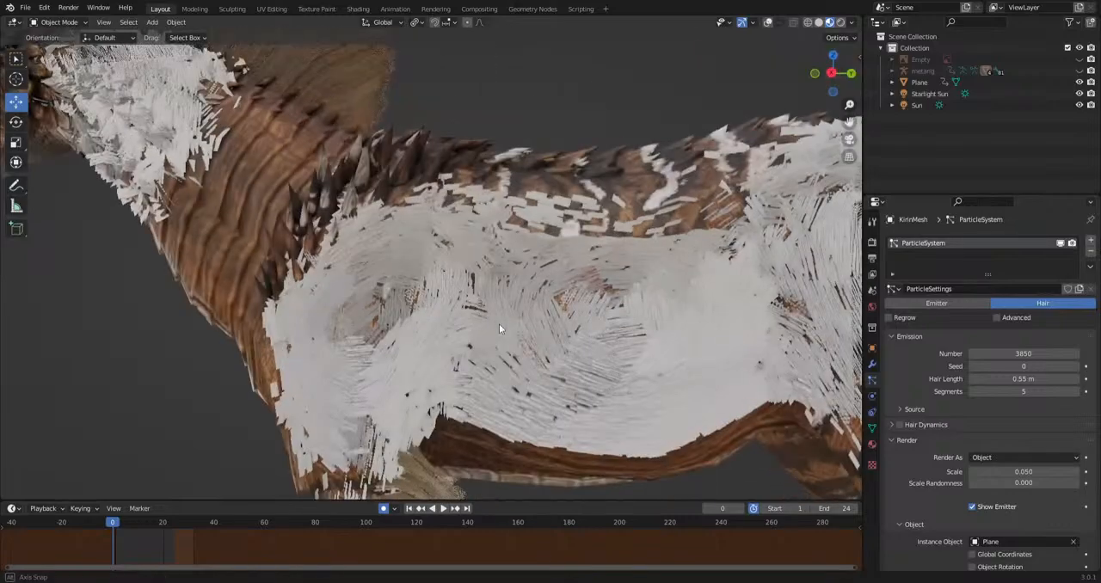
shift+middle_drag(590, 297, 523, 284)
middle_drag(485, 346, 543, 284)
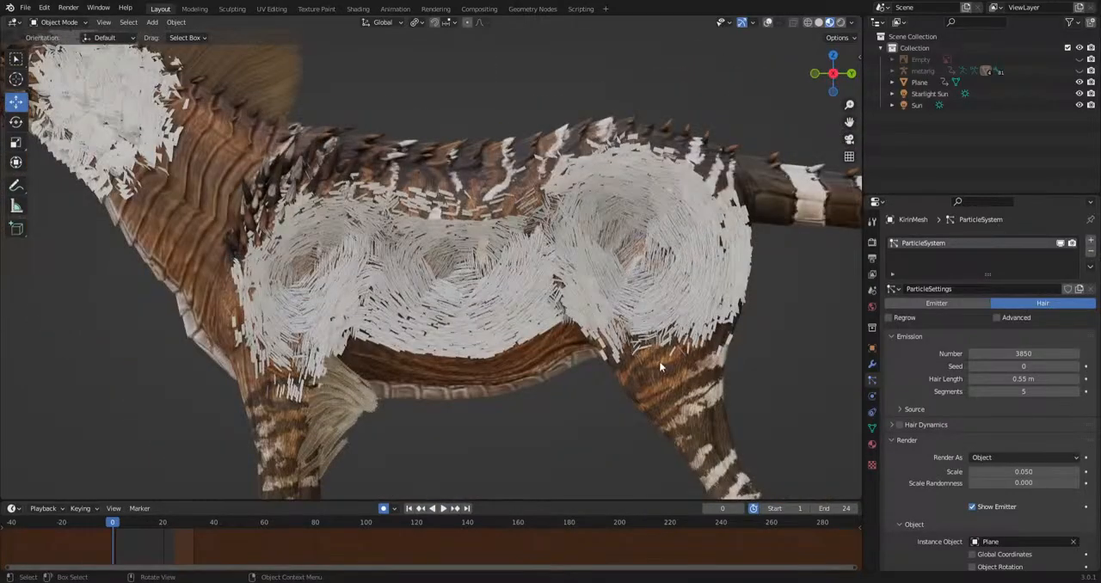
scroll(671, 318, down, 3)
click(1091, 250)
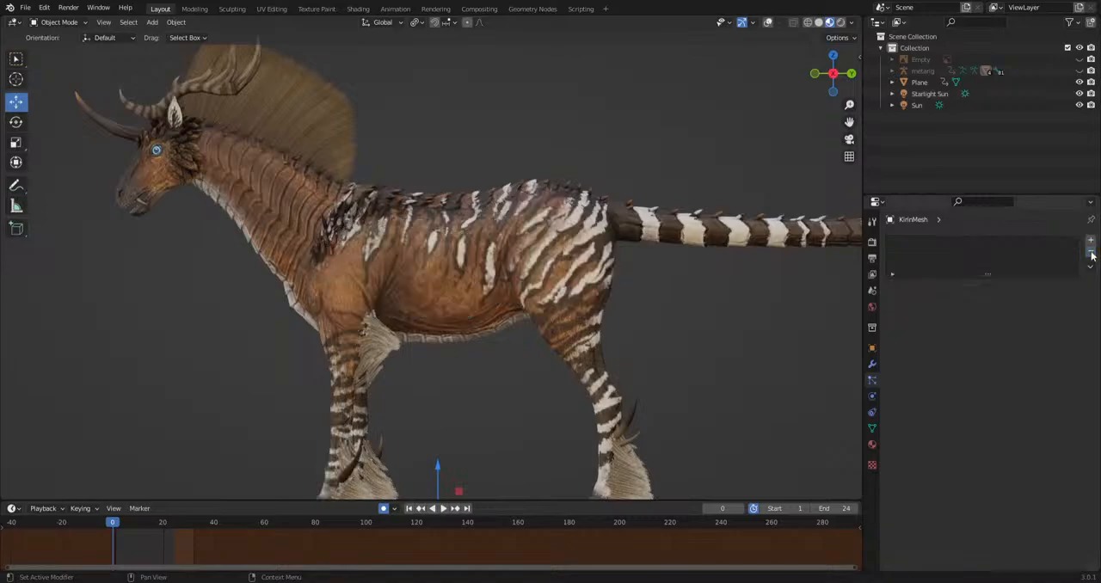
Delete the source plane floating above the creature's tail.
scroll(359, 166, down, 3)
middle_drag(389, 260, 442, 263)
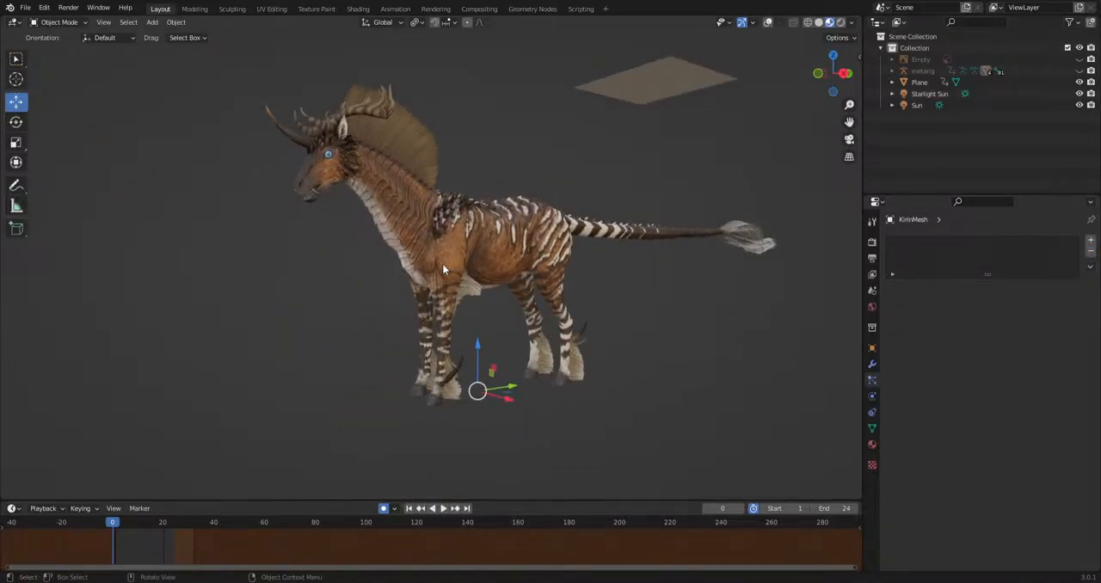
scroll(442, 264, up, 3)
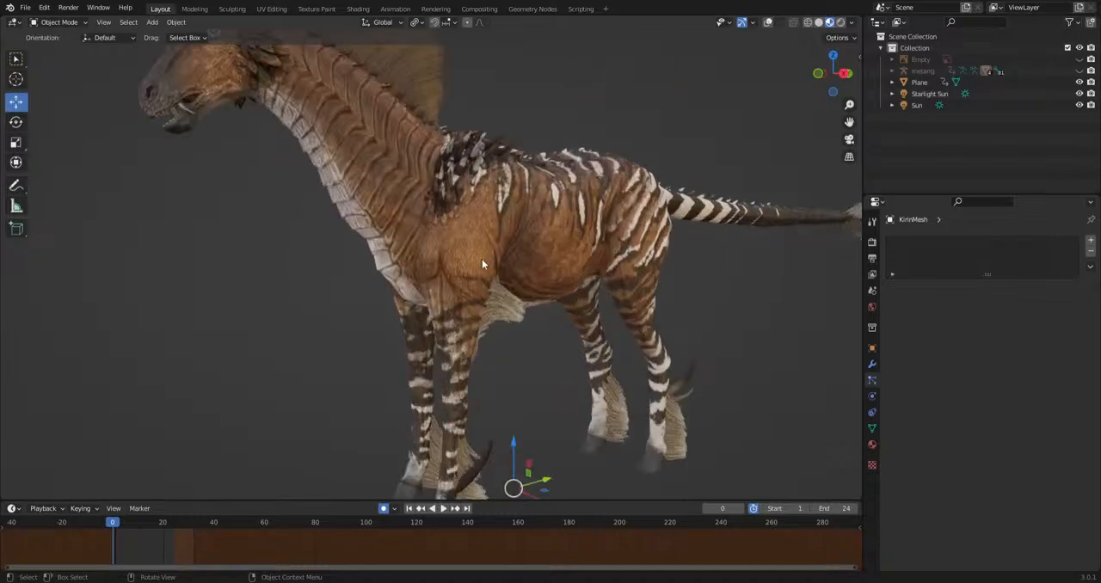
alt+middle_drag(482, 259, 459, 273)
shift+middle_drag(382, 253, 434, 296)
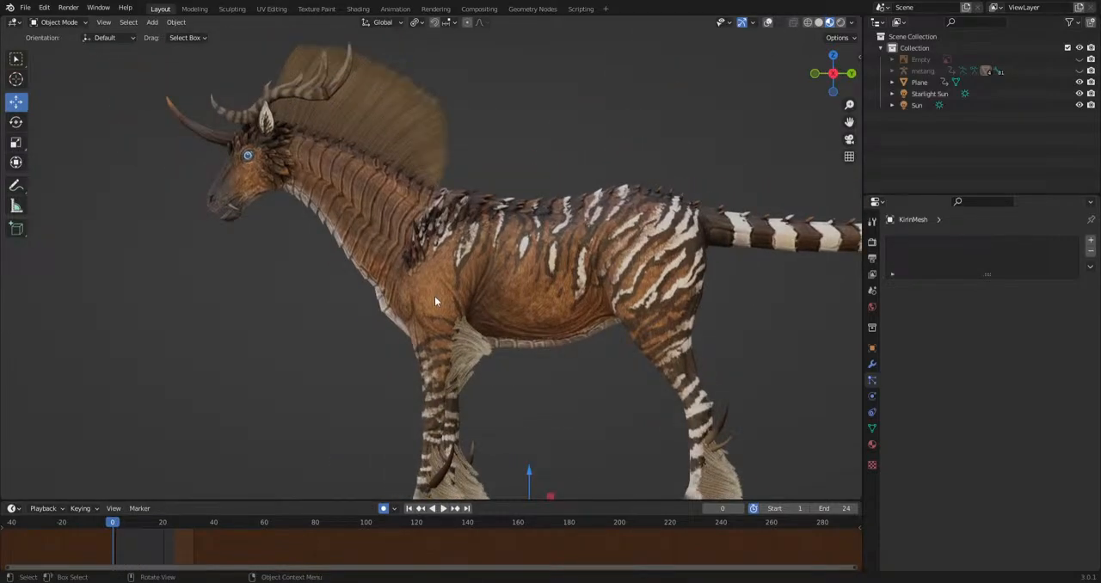
scroll(485, 333, down, 4)
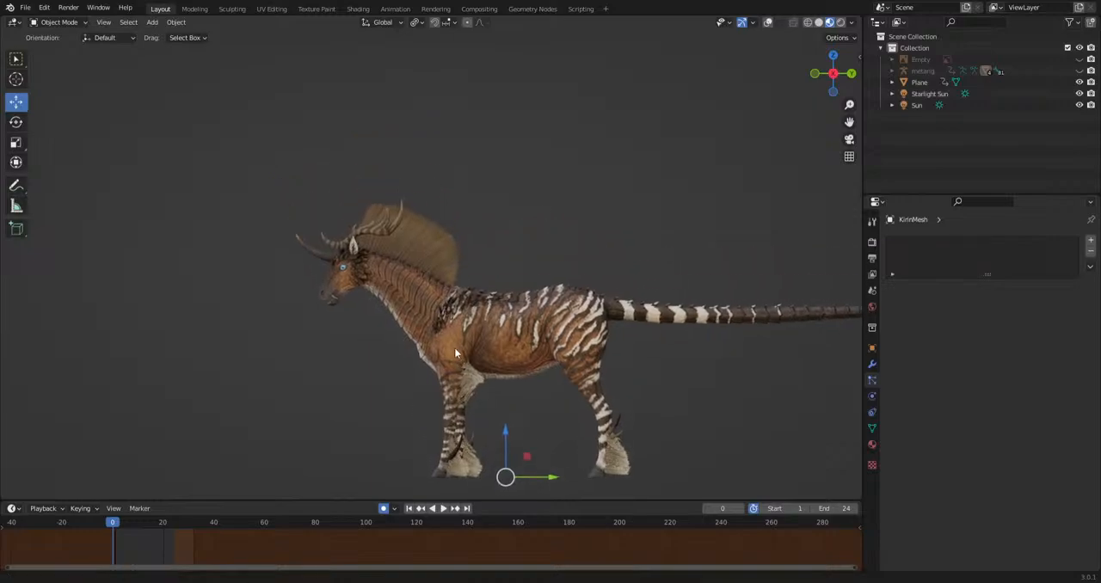
middle_drag(454, 353, 448, 323)
click(699, 165)
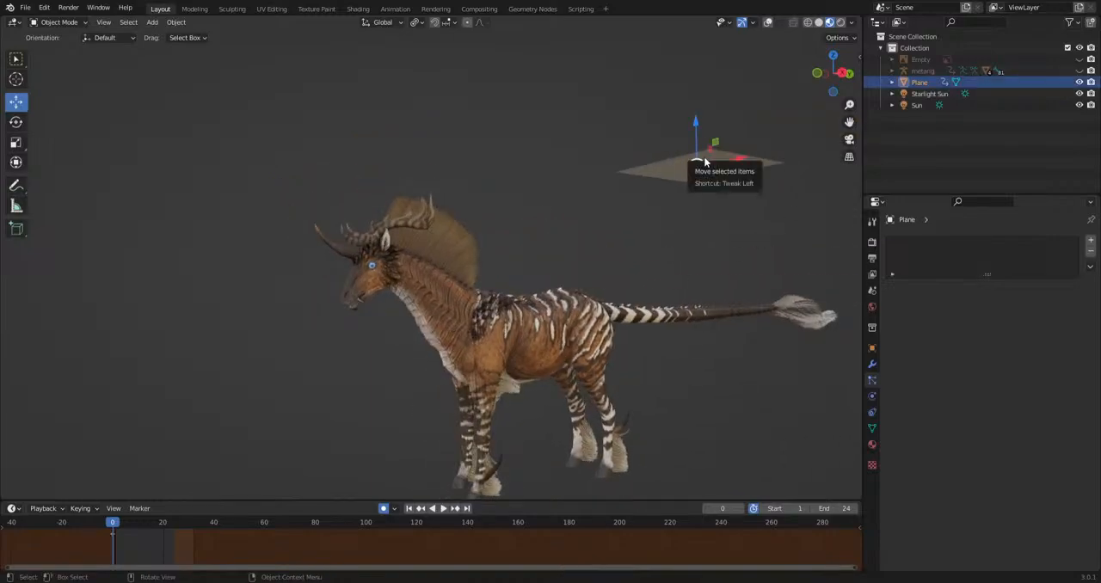
key(Delete)
Examine the creature's textured legs, modelled leg hair, neck and head up close.
middle_drag(679, 167, 462, 344)
scroll(565, 263, up, 4)
scroll(525, 452, up, 2)
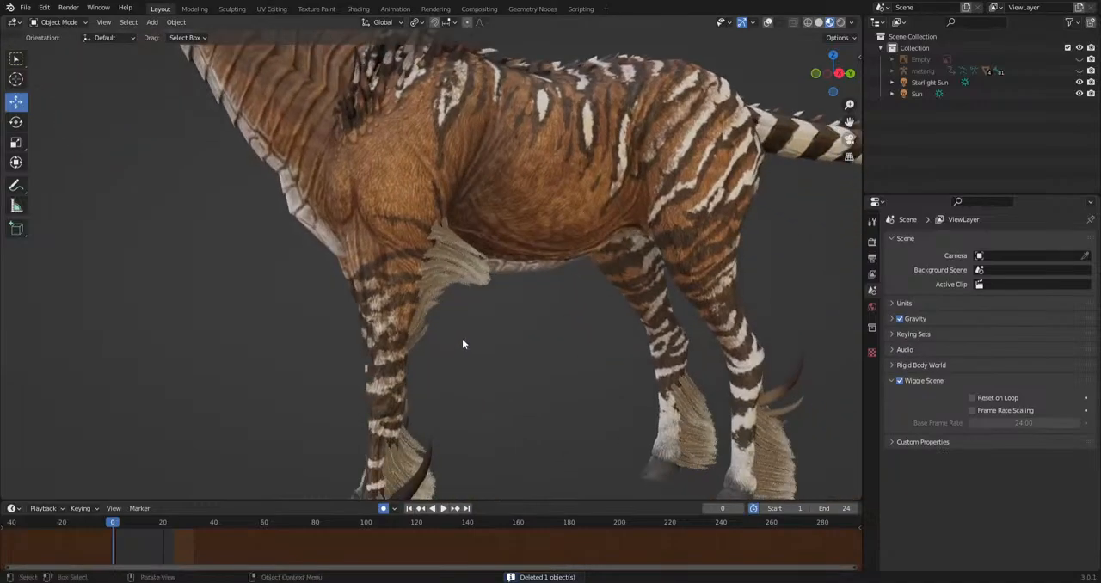
scroll(482, 328, up, 5)
scroll(472, 297, down, 6)
shift+middle_drag(436, 467, 536, 490)
shift+middle_drag(391, 295, 546, 377)
scroll(480, 347, up, 4)
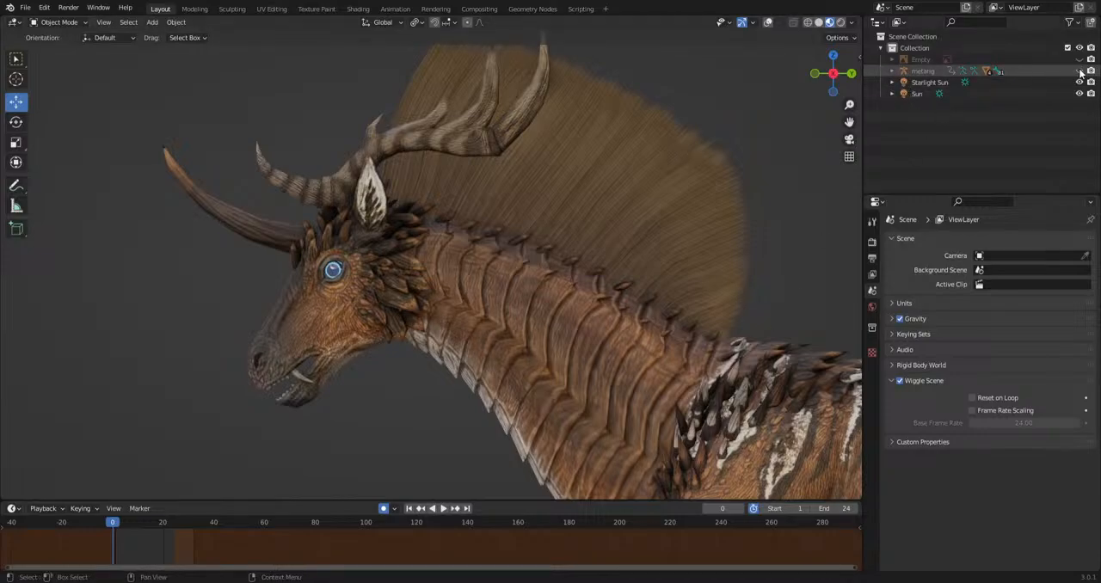
Unhide the metarig, expand its hierarchy and hide the M_Antlers object.
click(892, 70)
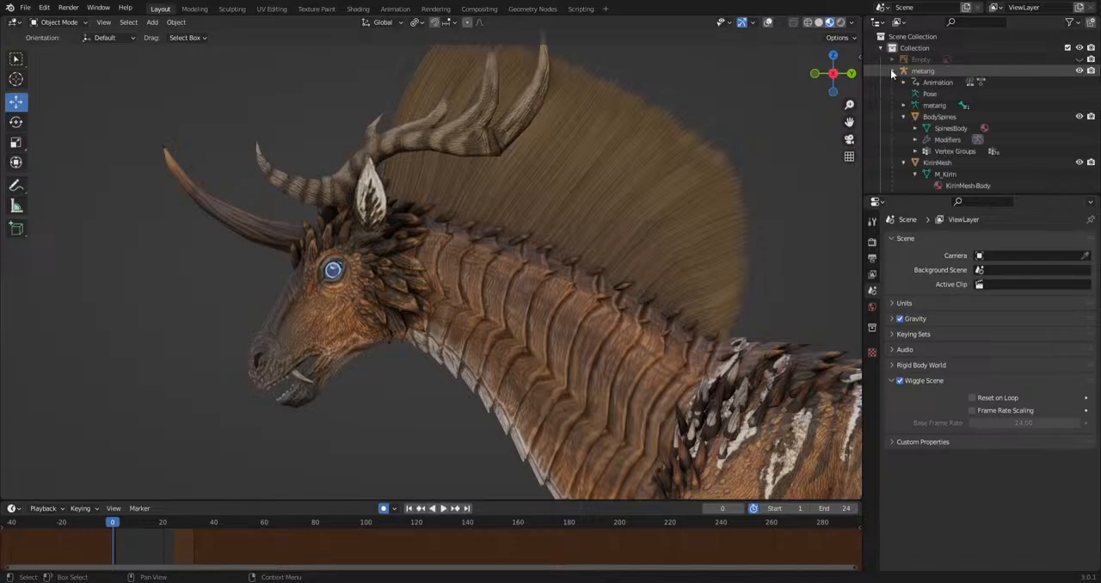
scroll(1032, 153, down, 2)
scroll(1032, 153, down, 2)
click(1079, 150)
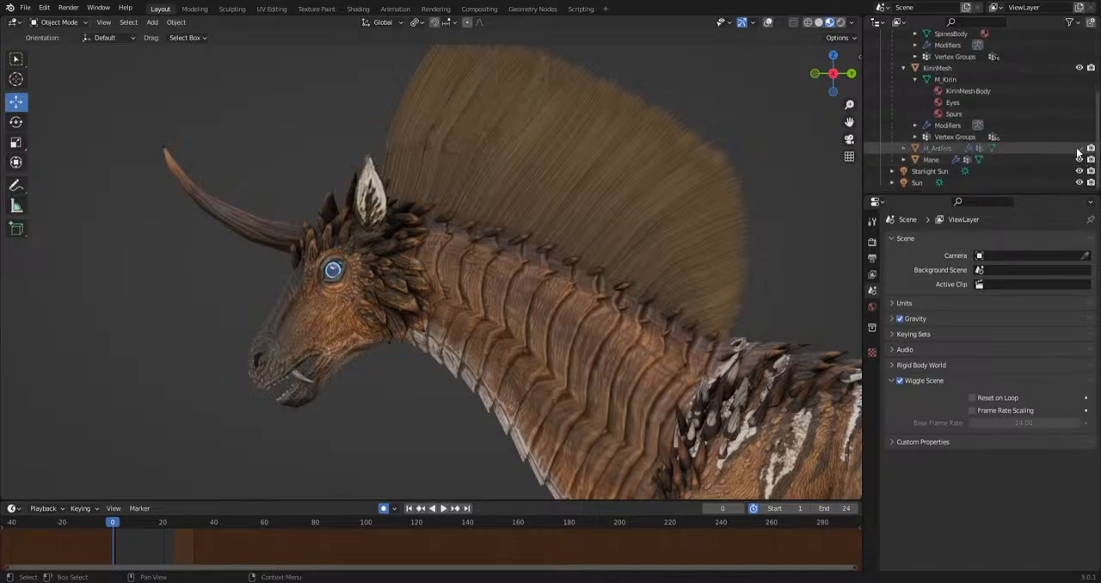
Select BodySpines and inspect the spines on top of the head where the antlers attach.
scroll(365, 226, up, 4)
middle_drag(369, 228, 636, 320)
scroll(636, 320, up, 3)
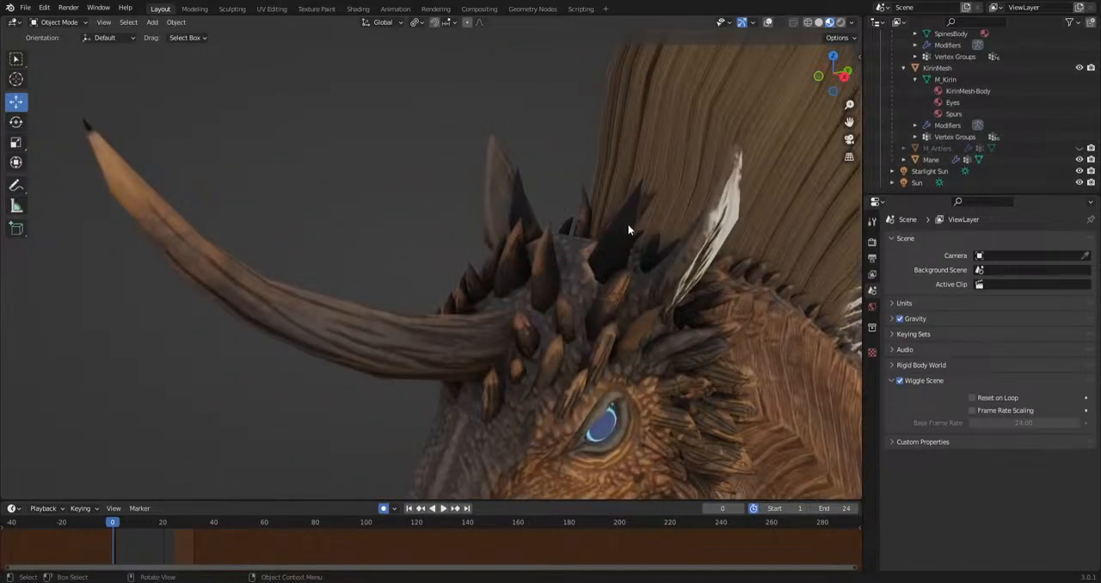
click(597, 268)
middle_drag(597, 268, 535, 277)
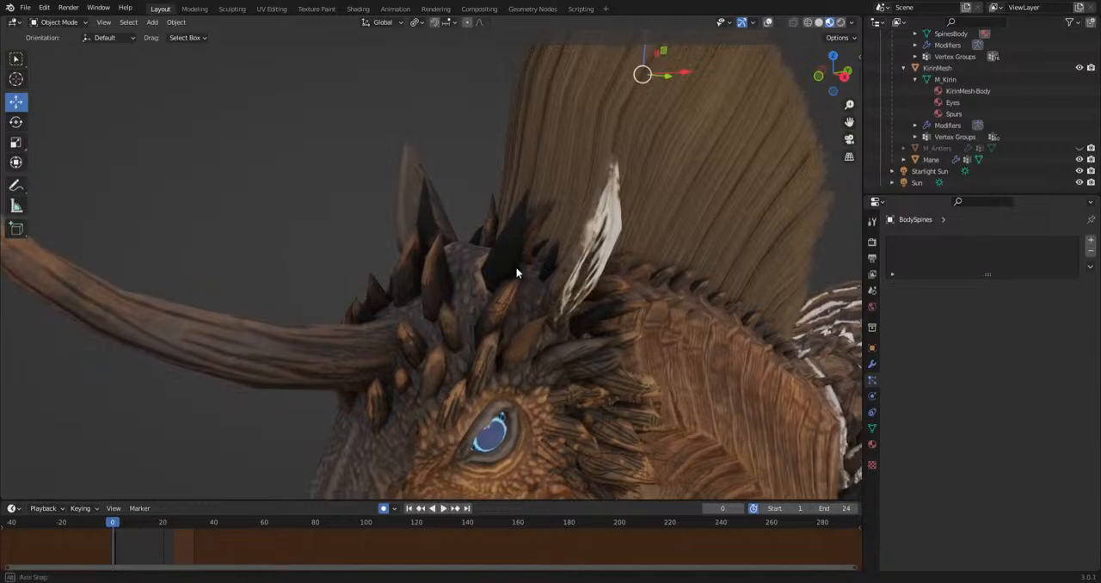
scroll(523, 239, up, 4)
scroll(666, 178, down, 3)
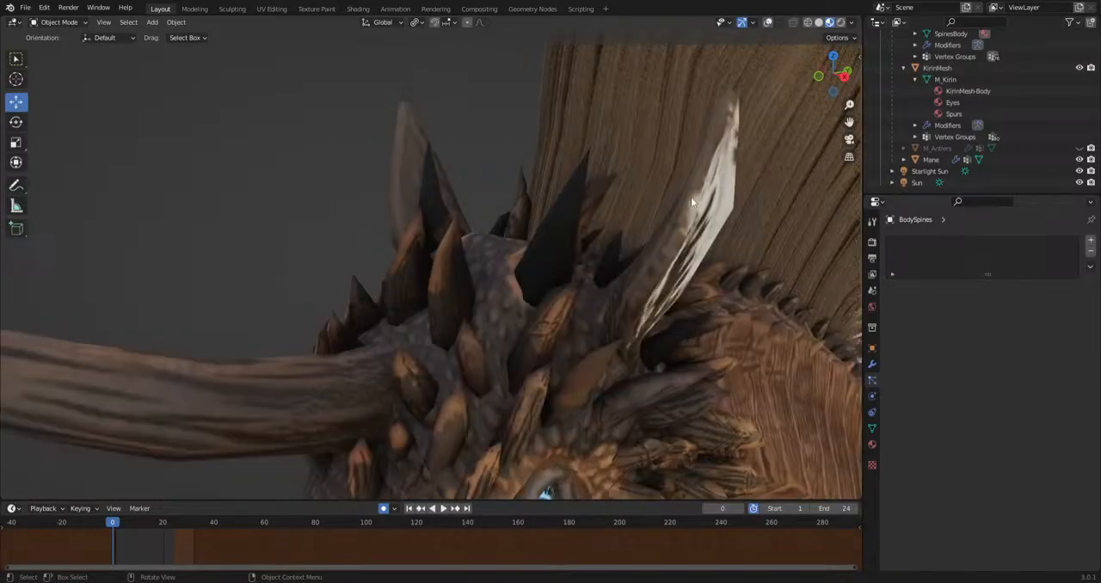
Make the M_Antlers object visible again and bring the whole head into view.
click(1080, 149)
scroll(334, 283, down, 7)
middle_drag(334, 283, 475, 303)
scroll(475, 303, up, 4)
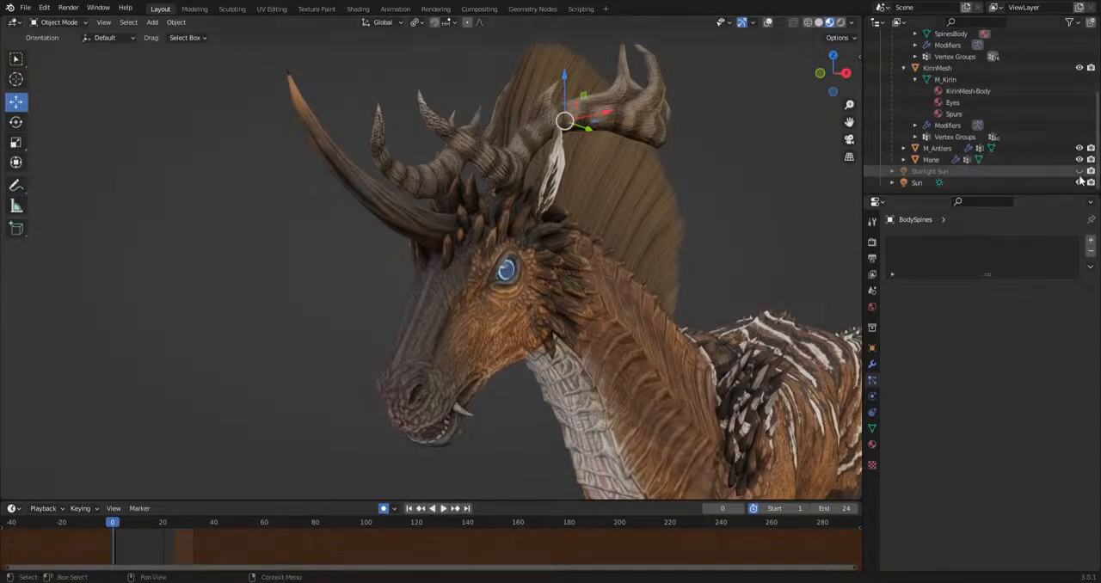
Examine the creature's head, mane and body from both sides under the scene lighting.
scroll(793, 239, down, 6)
middle_drag(482, 248, 547, 289)
scroll(676, 263, up, 6)
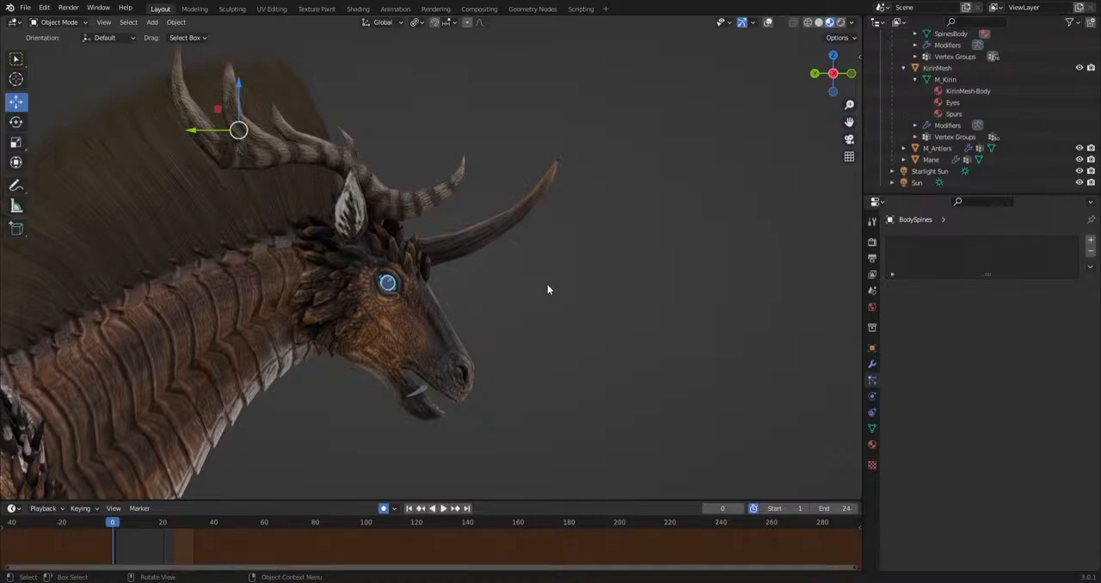
scroll(547, 289, down, 2)
scroll(548, 289, down, 4)
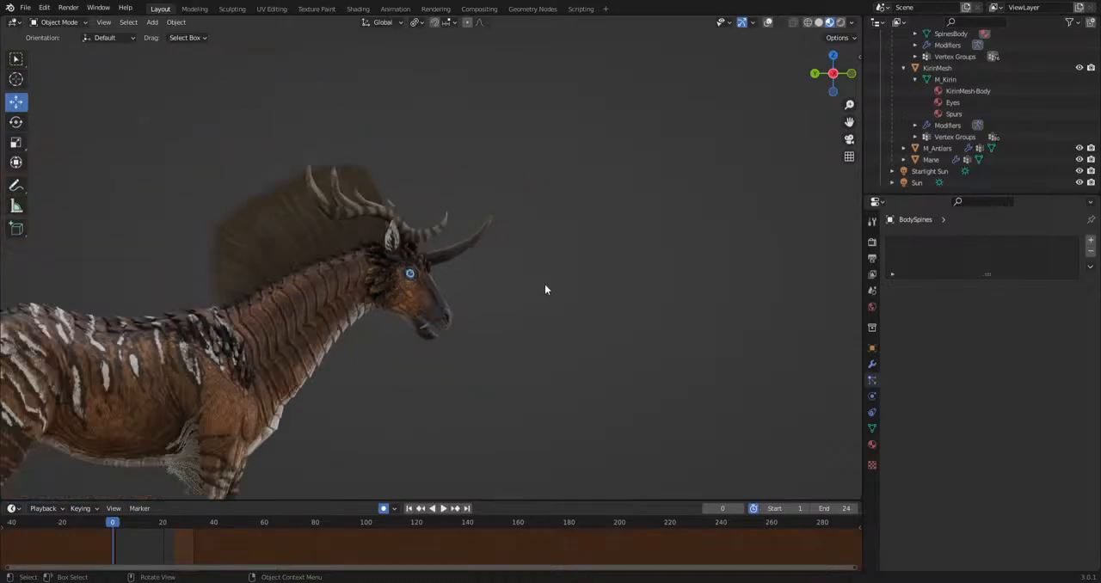
middle_drag(384, 354, 550, 361)
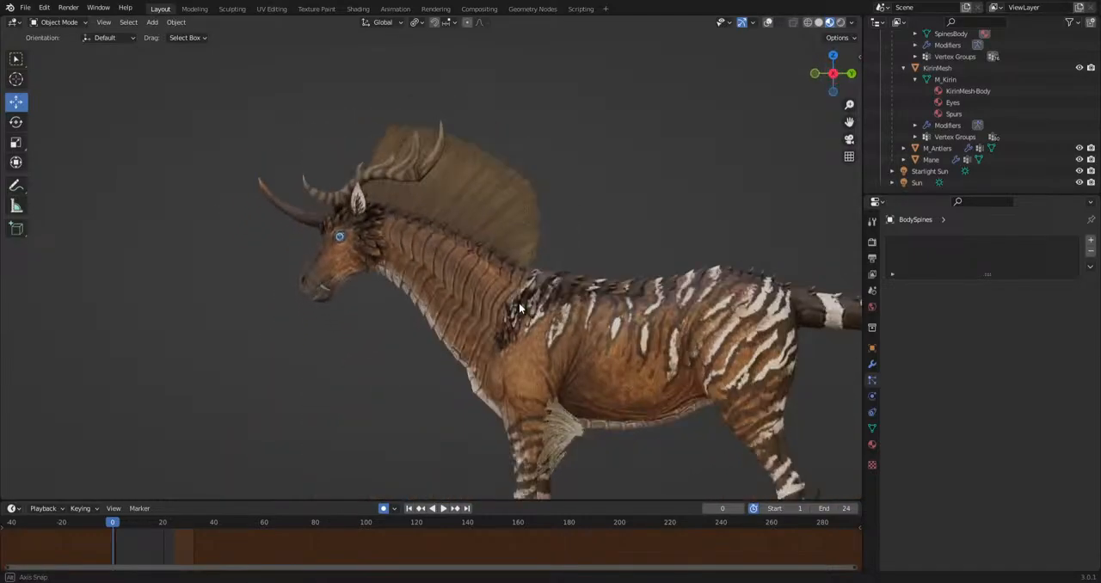
scroll(596, 372, up, 3)
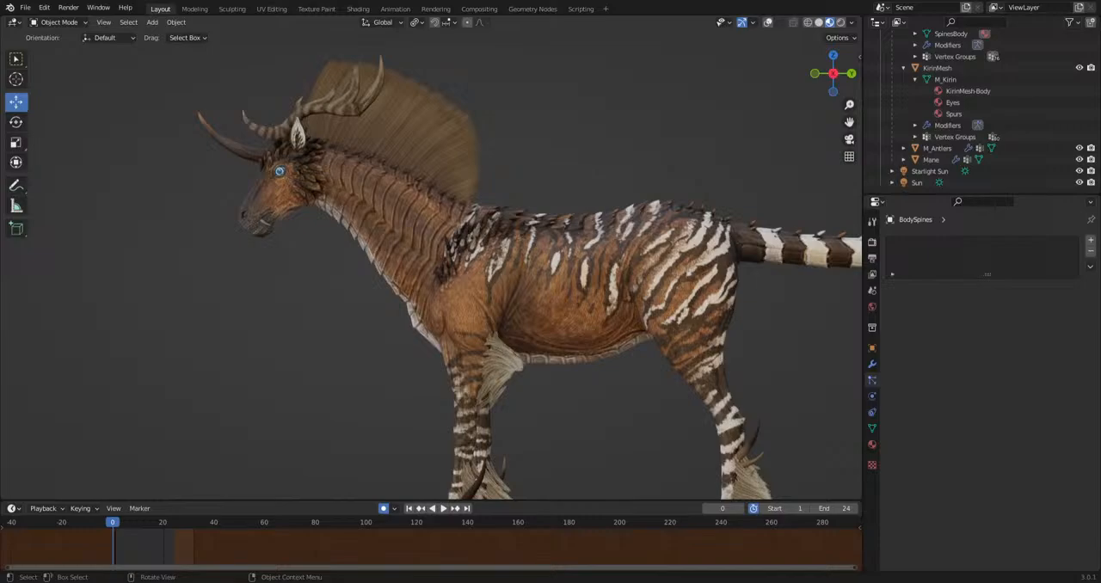
scroll(352, 306, up, 5)
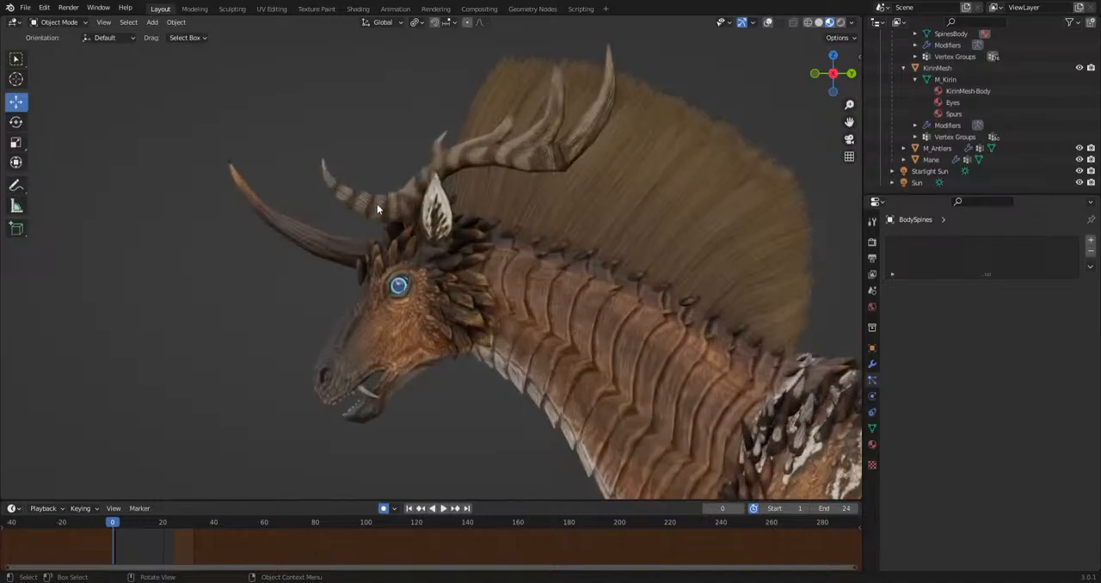
Select M_Antlers to inspect where the antlers meet the head, and select KirinMesh at the forehead horn.
click(388, 227)
middle_drag(388, 225, 512, 140)
scroll(398, 234, up, 2)
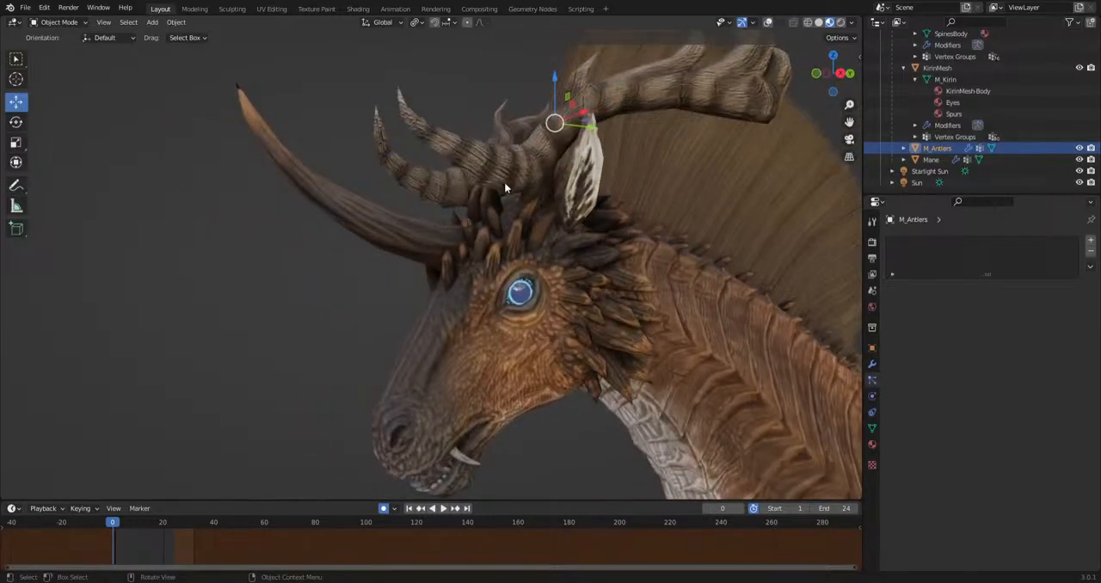
scroll(365, 235, down, 2)
middle_drag(365, 235, 332, 253)
click(332, 253)
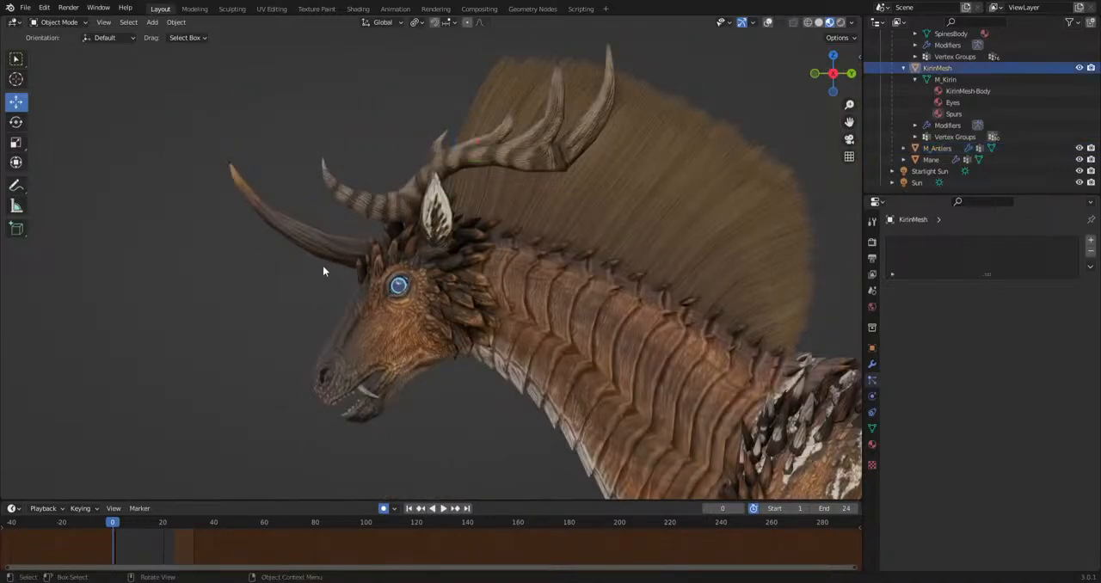
Show the viewport overlays to inspect the head, neck and mane bones, and hide them again.
click(768, 22)
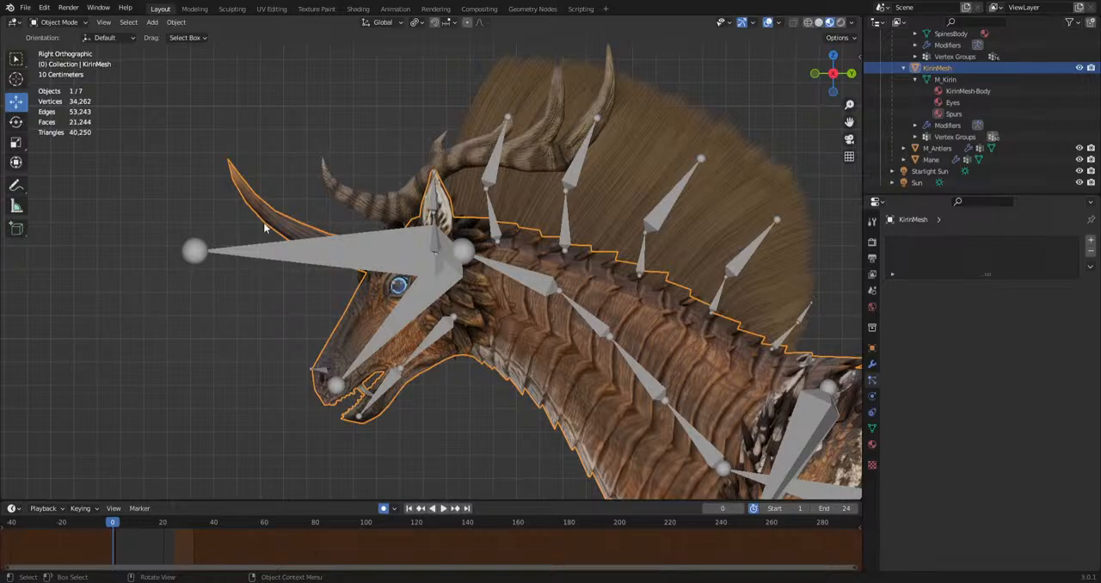
shift+middle_drag(289, 208, 418, 263)
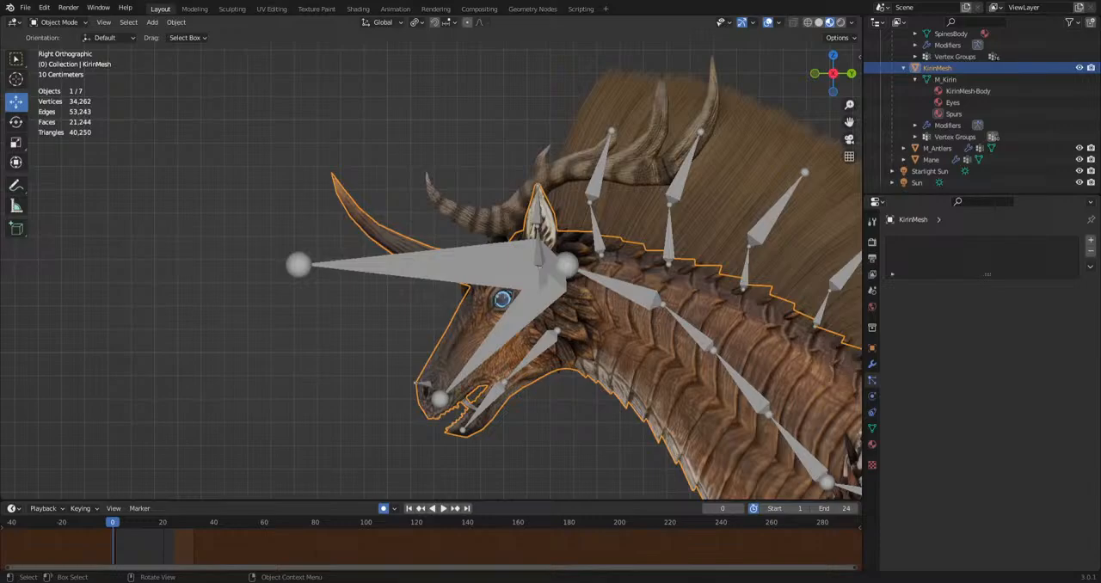
scroll(524, 359, down, 3)
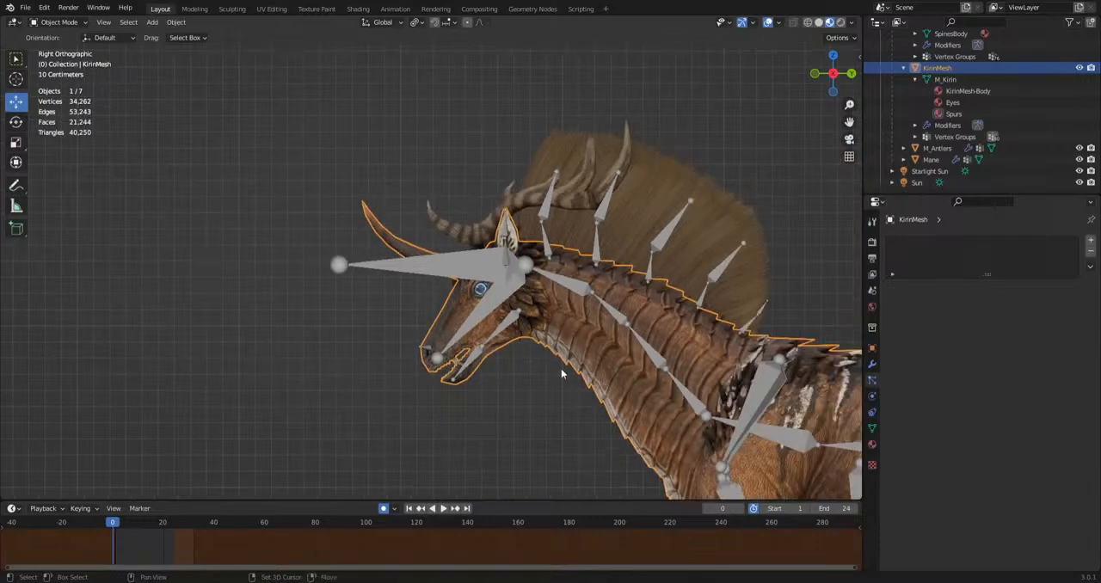
click(768, 23)
Examine the front and hind legs, including the hooves, spurs and long hair tufts.
shift+middle_drag(567, 303, 489, 148)
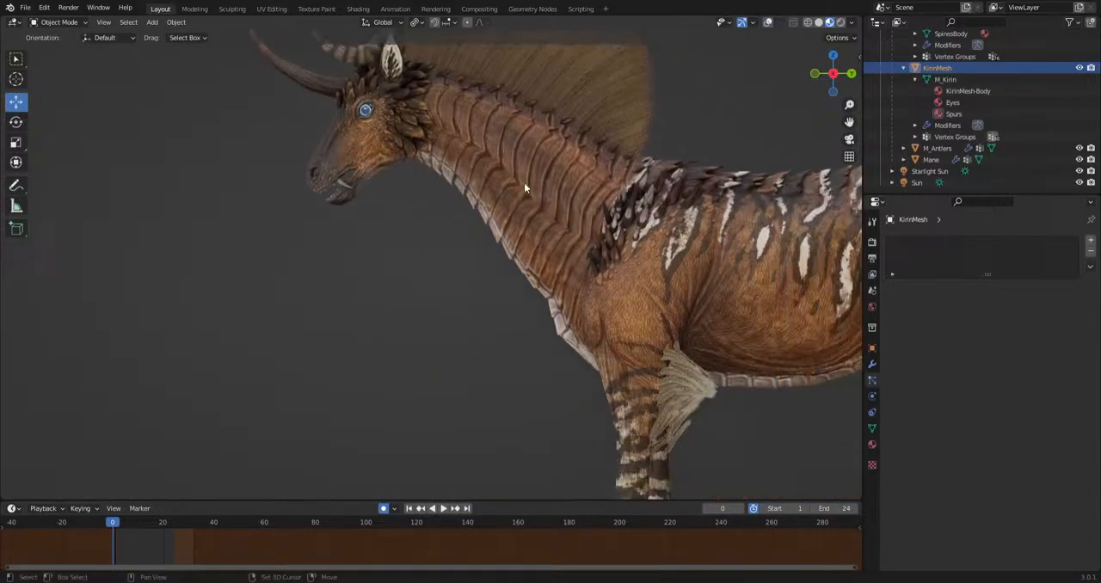
shift+middle_drag(527, 377, 287, 179)
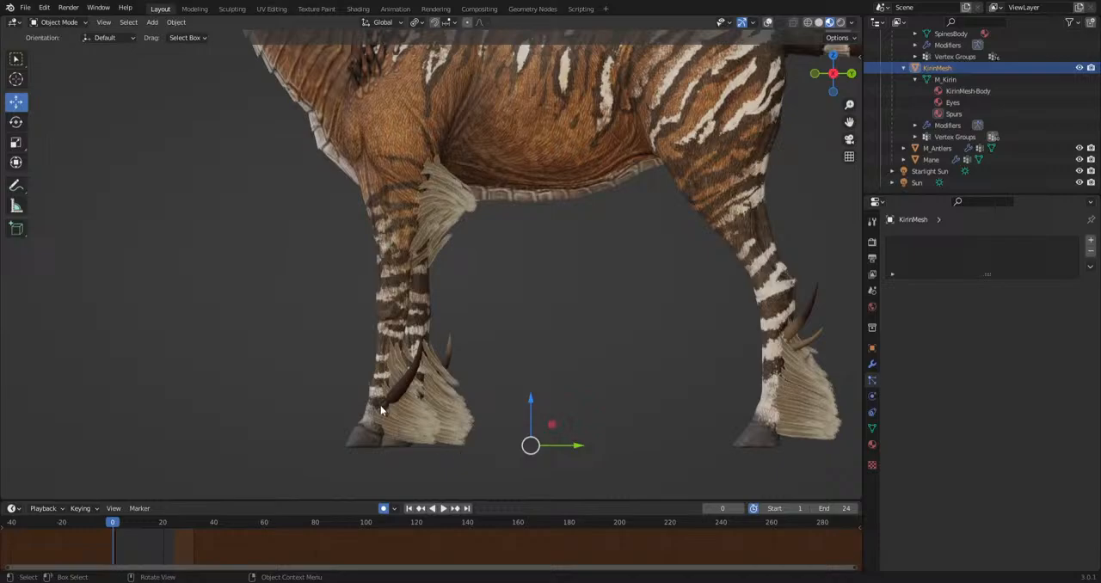
shift+middle_drag(562, 428, 462, 395)
scroll(659, 402, up, 2)
middle_drag(684, 399, 665, 419)
middle_drag(732, 408, 695, 403)
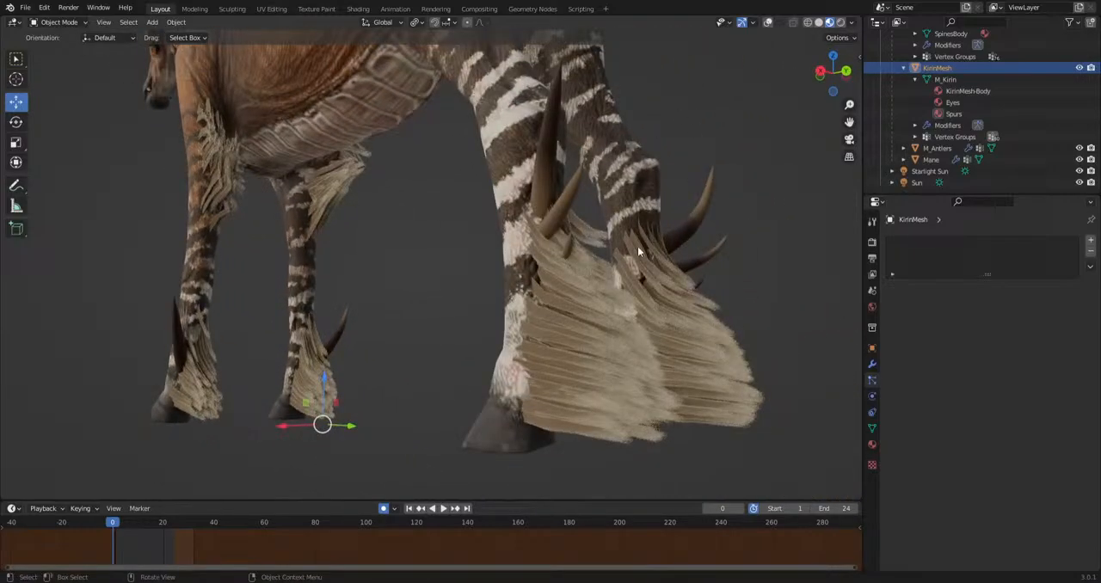
middle_drag(645, 247, 721, 256)
scroll(543, 251, down, 6)
Examine the complete creature in side profile, from the horn along the body to the tail.
alt+middle_drag(543, 250, 568, 252)
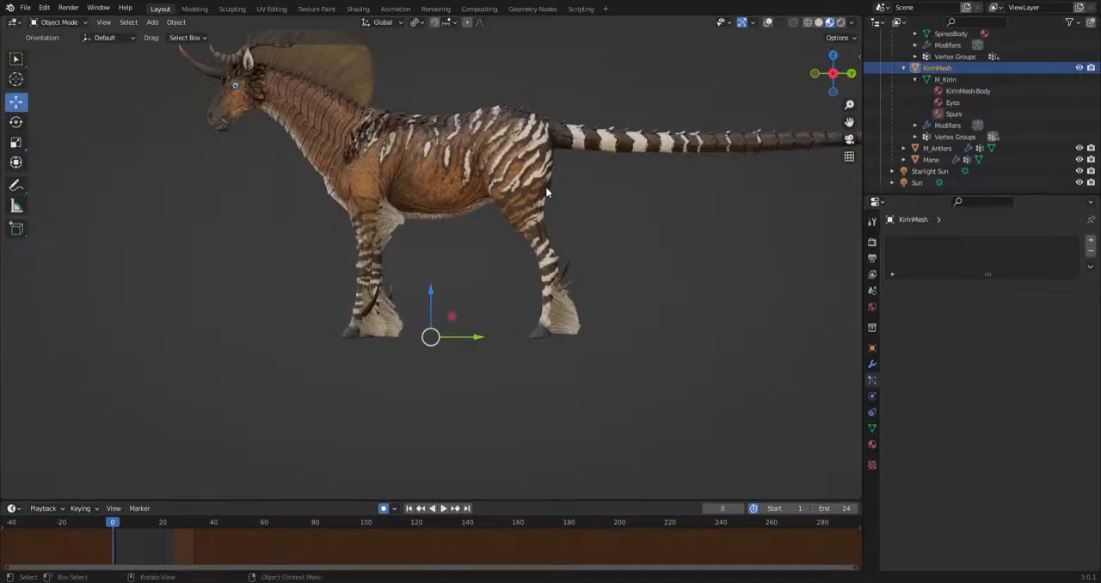
shift+middle_drag(475, 194, 482, 344)
scroll(531, 311, up, 1)
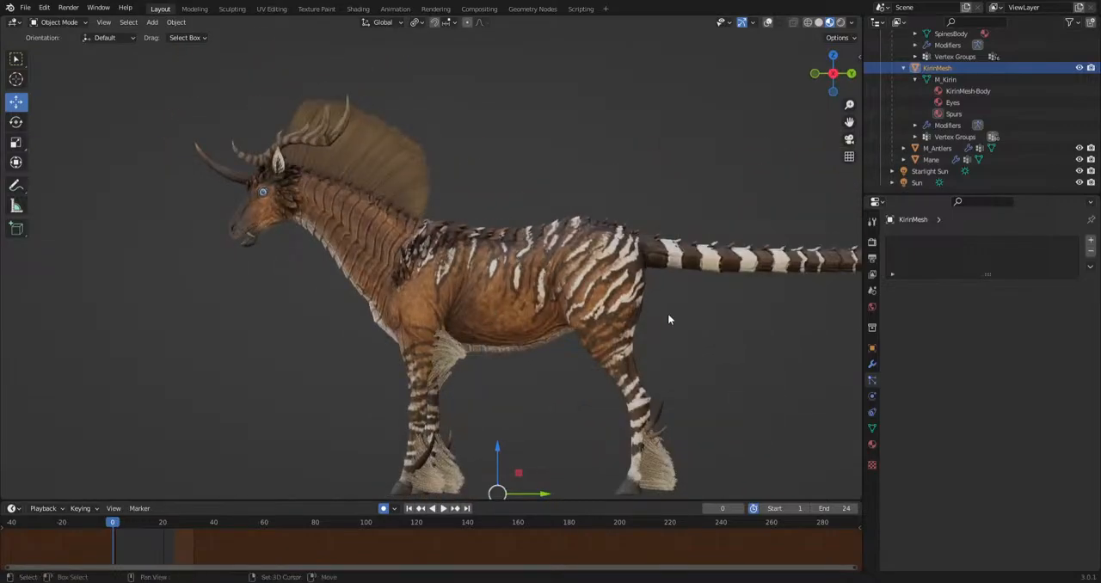
shift+middle_drag(800, 322, 520, 318)
mouse_move(753, 318)
shift+middle_down()
mouse_move(485, 316)
mouse_move(813, 311)
shift+middle_up()
shift+middle_drag(293, 320, 690, 325)
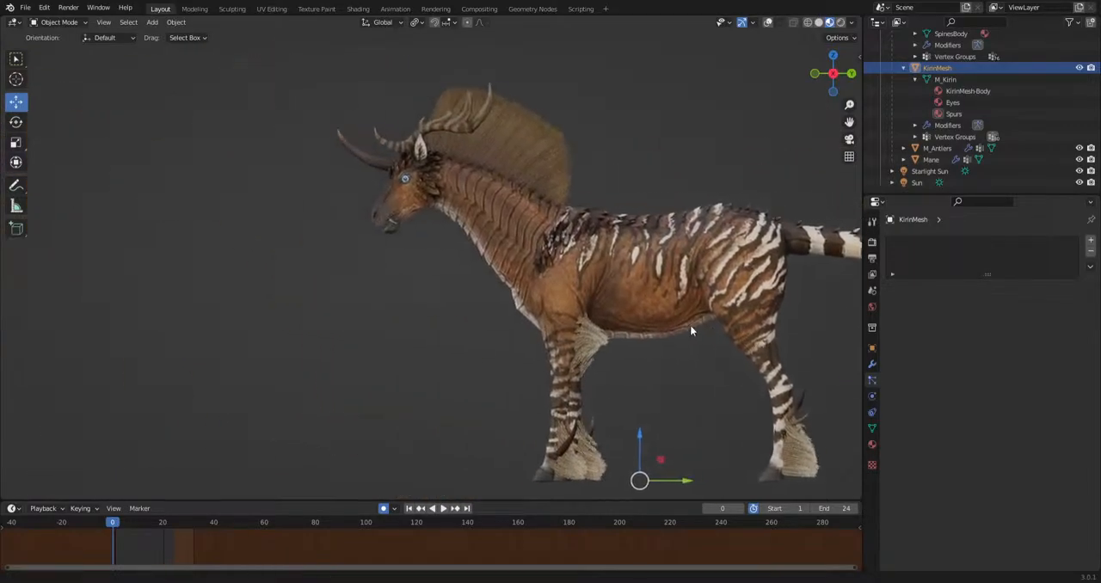
scroll(630, 305, up, 2)
scroll(628, 303, down, 2)
Examine the antlers from above and the skin texture of the face up close.
middle_drag(676, 398, 637, 248)
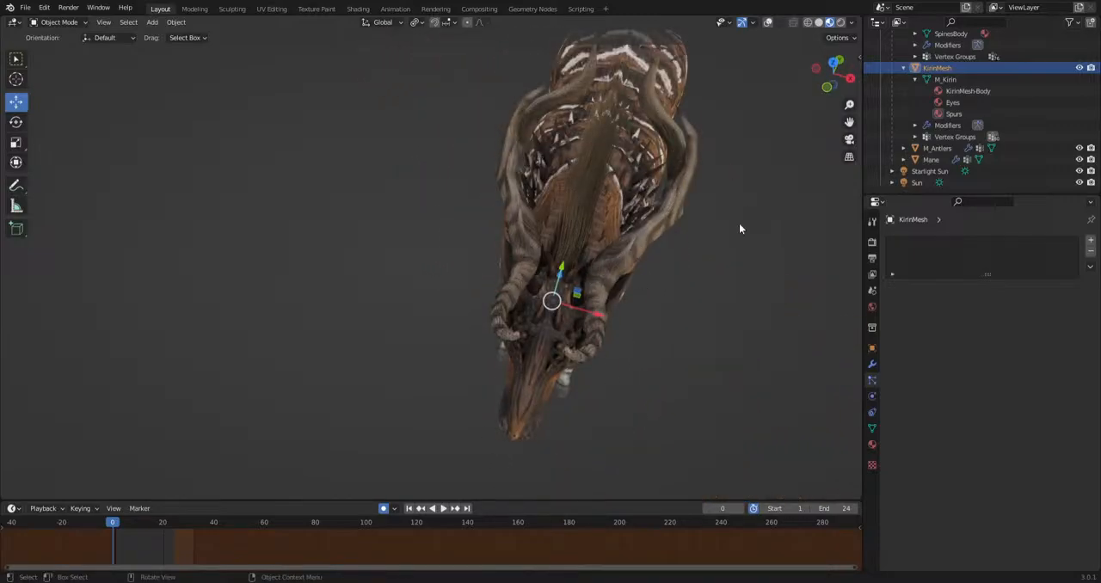
middle_drag(551, 442, 635, 377)
scroll(560, 295, up, 5)
shift+middle_drag(642, 248, 495, 185)
scroll(451, 286, up, 5)
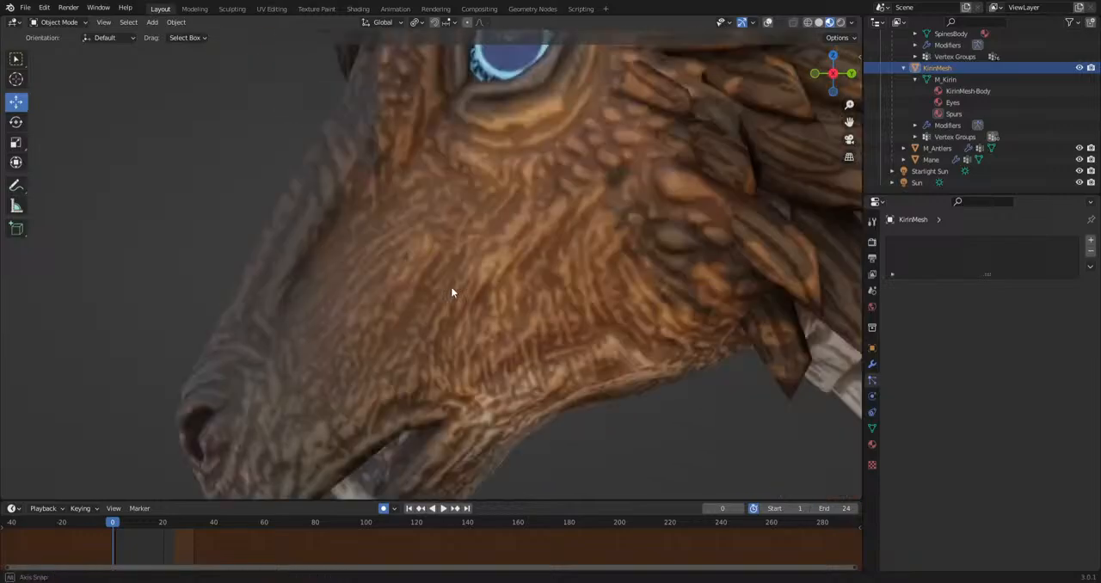
Show the viewport overlays, select the metarig armature and switch it to Pose Mode.
middle_drag(451, 286, 558, 420)
click(768, 22)
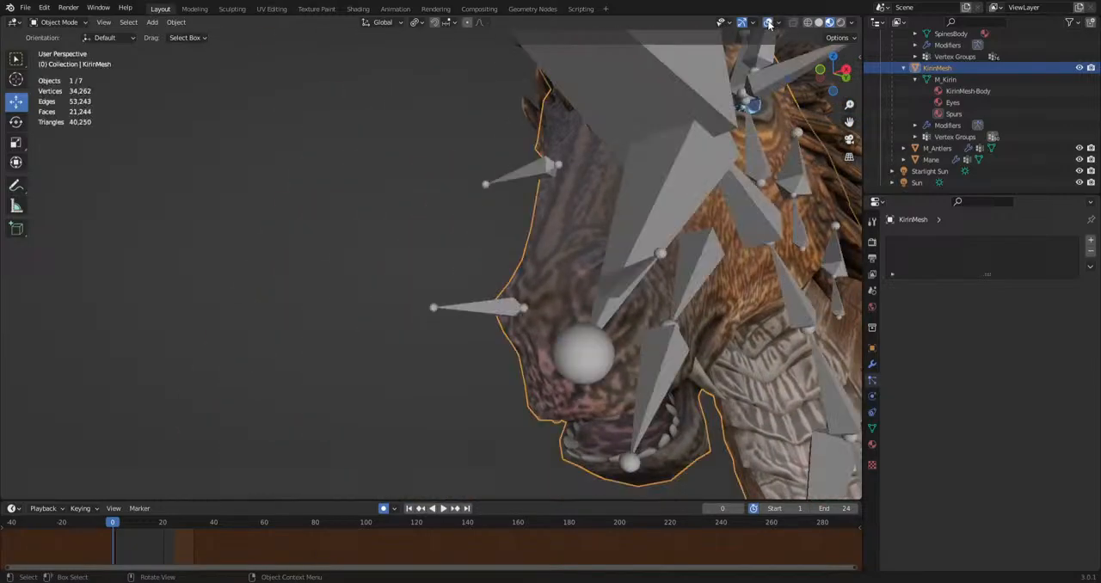
click(632, 411)
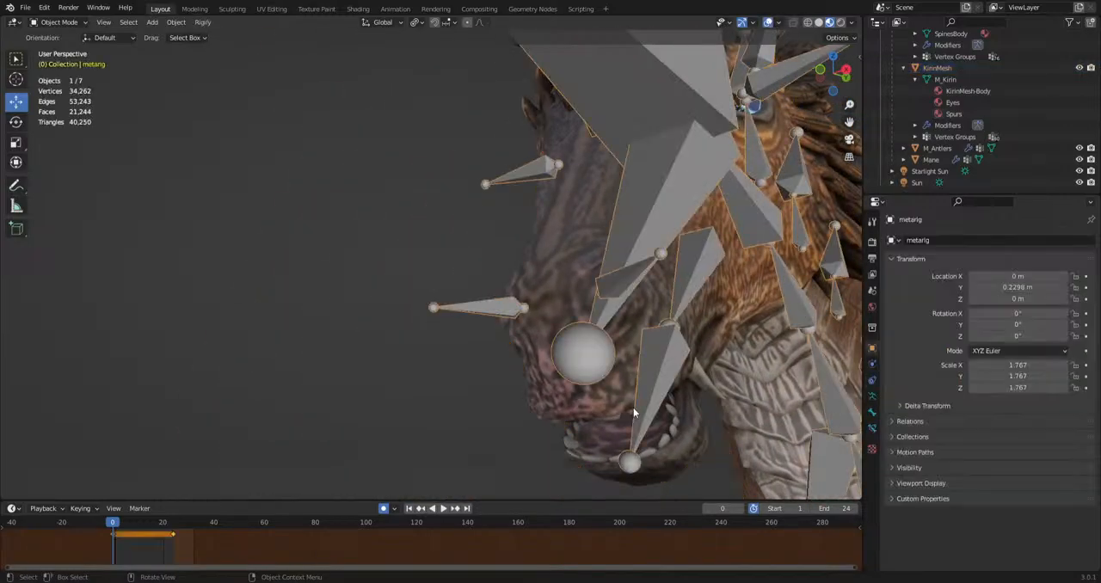
click(50, 22)
click(58, 61)
Try rotating the lower jaw bone with the overlays hidden to move the mouth, and undo the rotation.
click(769, 22)
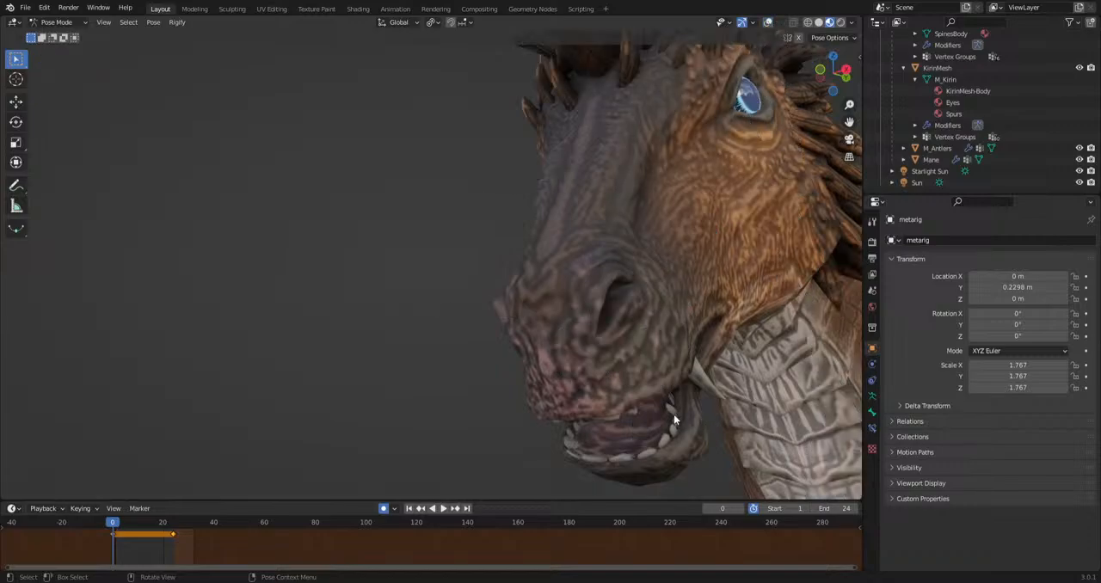
click(769, 21)
click(661, 398)
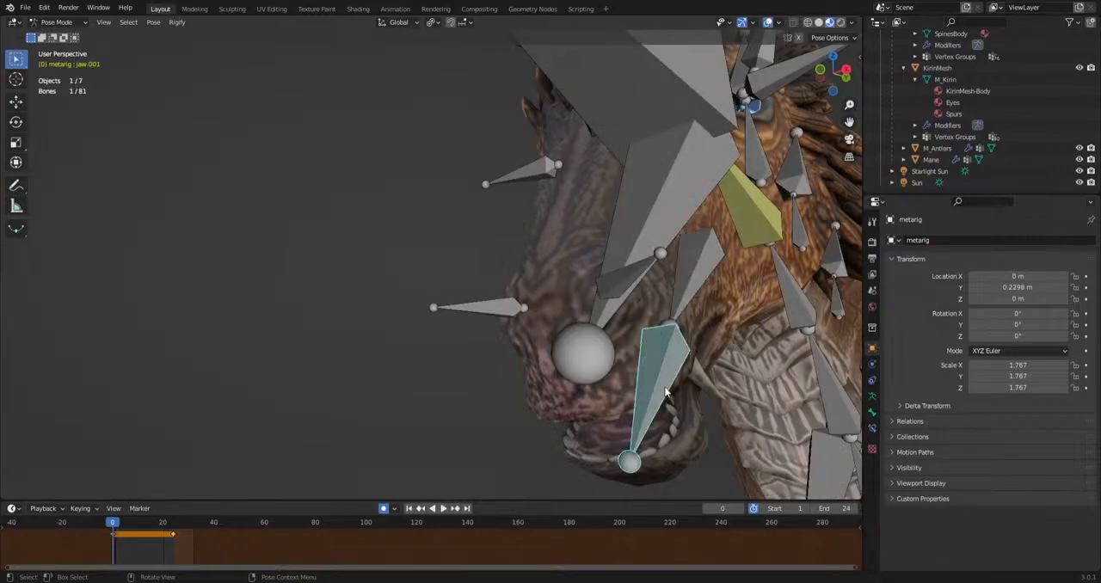
click(768, 22)
key(r)
key(r)
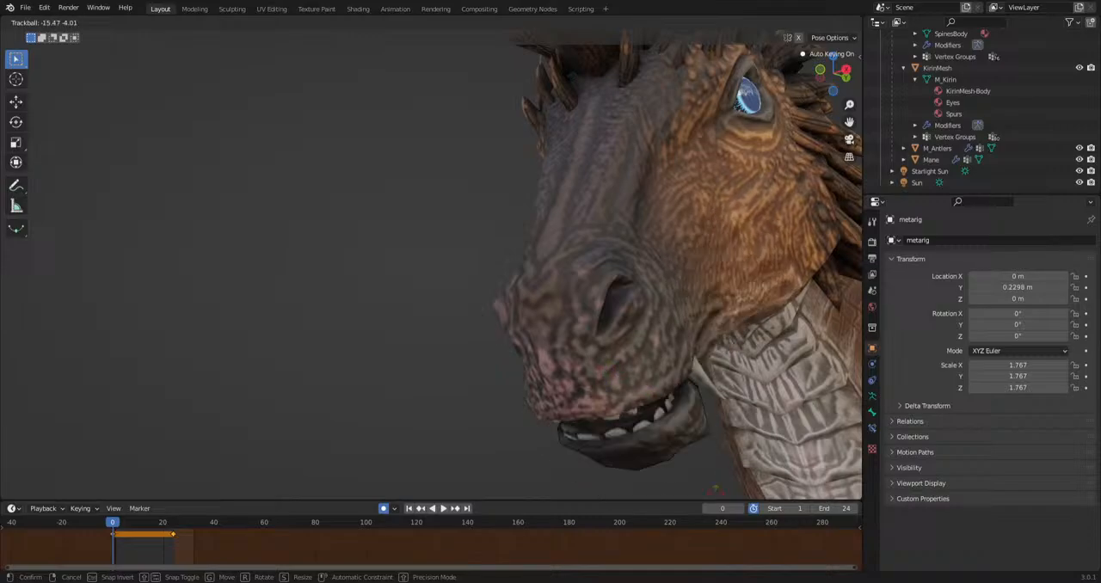
click(597, 340)
key(ctrl+z)
Examine the whole creature in side profile, including the lower legs and their hair tufts.
scroll(593, 342, down, 8)
scroll(542, 346, up, 3)
middle_drag(542, 347, 548, 278)
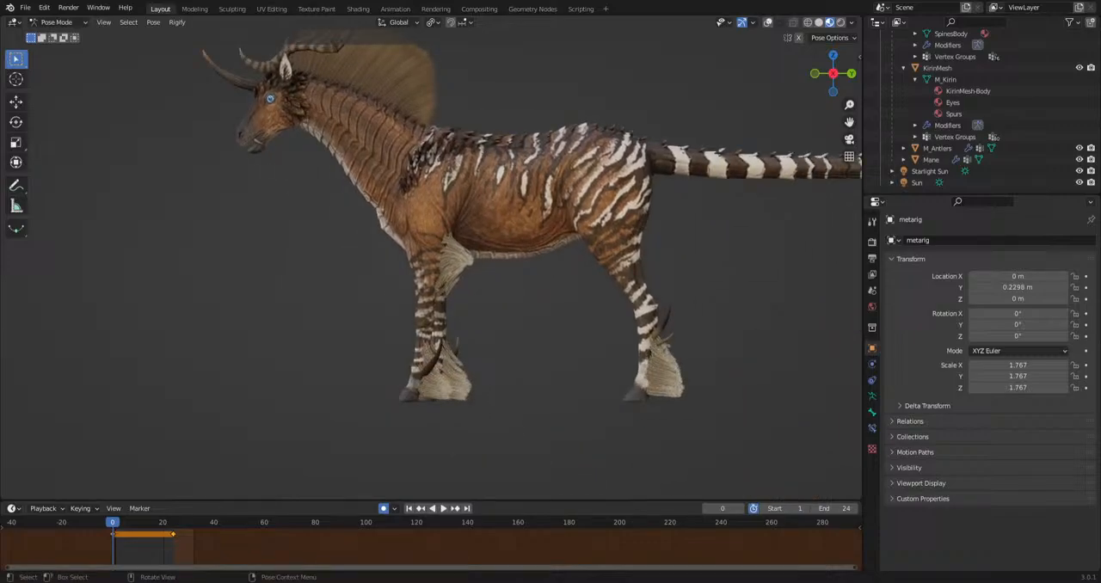
scroll(548, 276, up, 3)
shift+middle_drag(627, 377, 562, 287)
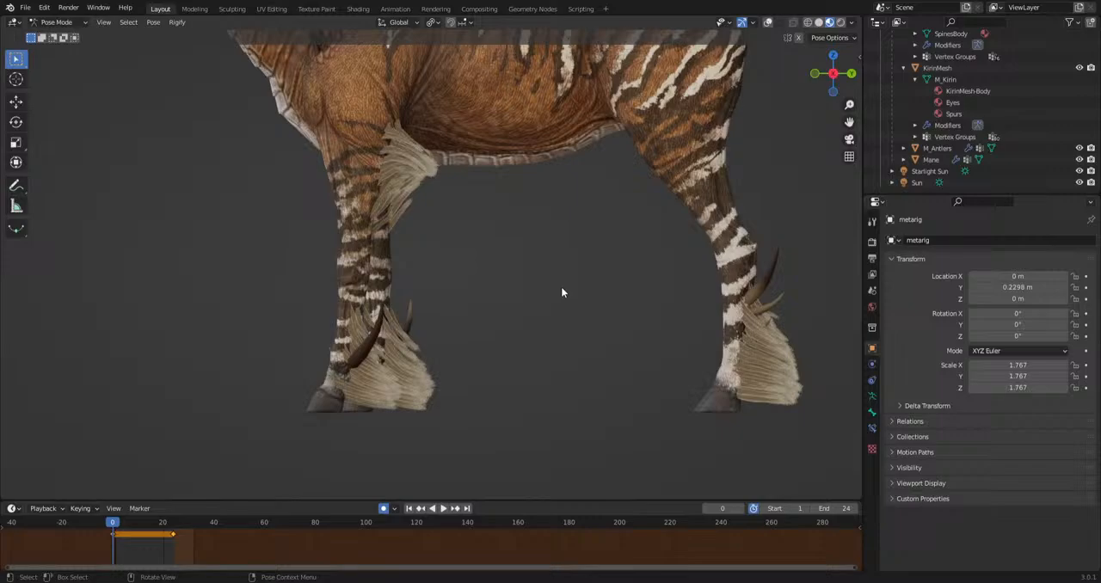
key(Home)
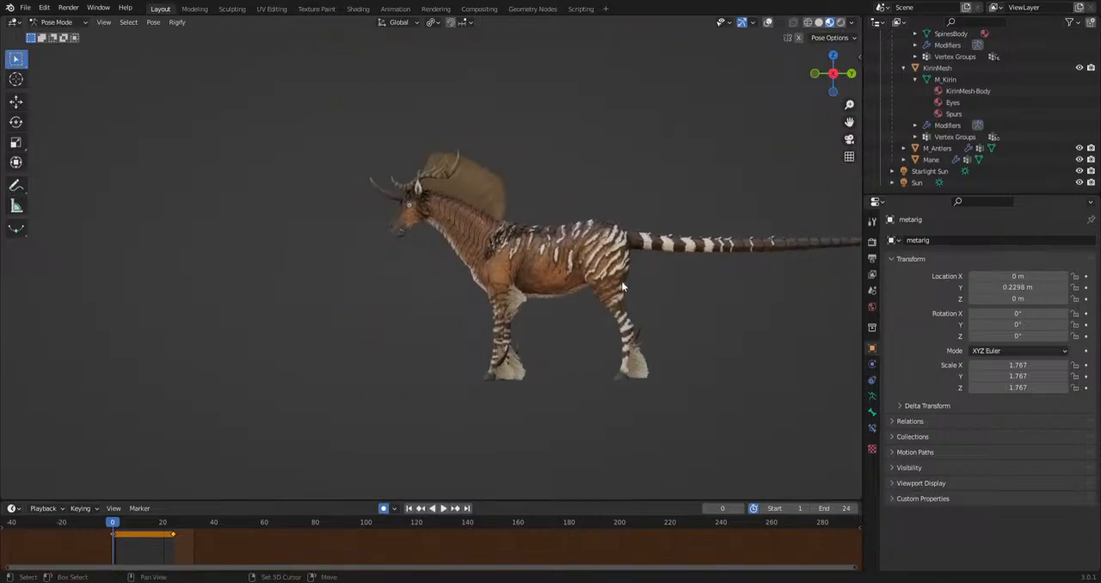
Show the overlays again, switch to the Animation workspace and select all bones of the rig.
click(768, 22)
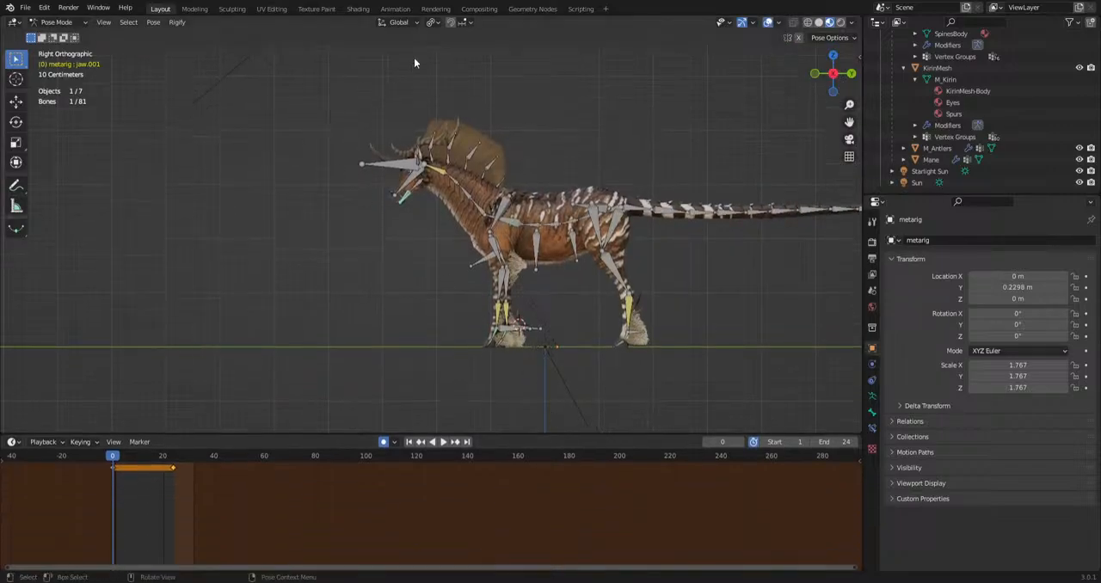
click(397, 9)
scroll(523, 234, down, 5)
shift+middle_drag(566, 305, 542, 167)
key(a)
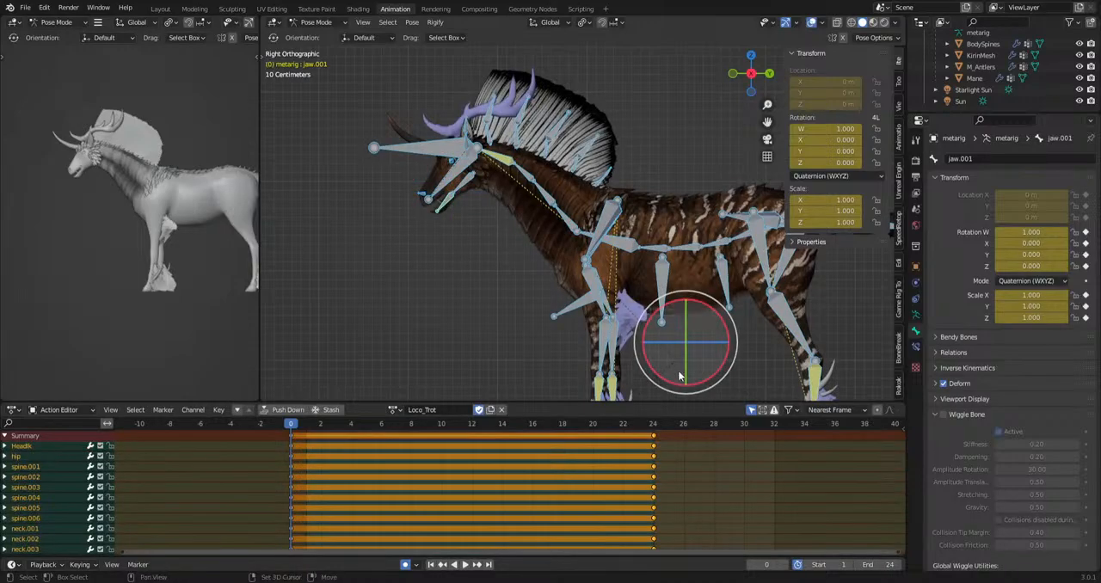
Duplicate the Loco_Trot action, name the copy Eat and protect it with a fake user.
shift+middle_drag(681, 373, 592, 285)
click(490, 409)
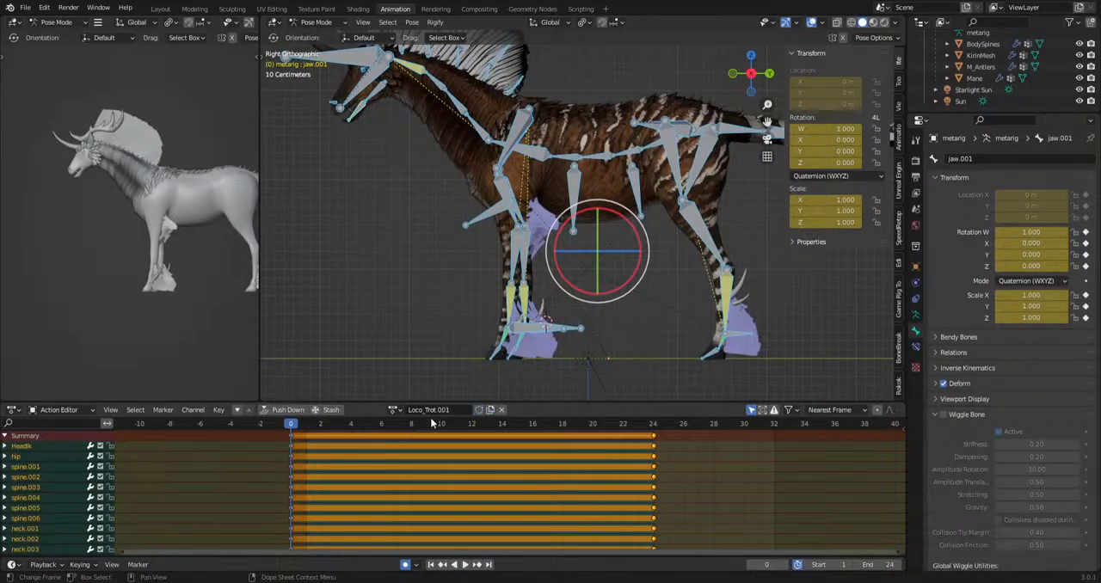
click(460, 410)
text(Eat)
key(Return)
click(479, 409)
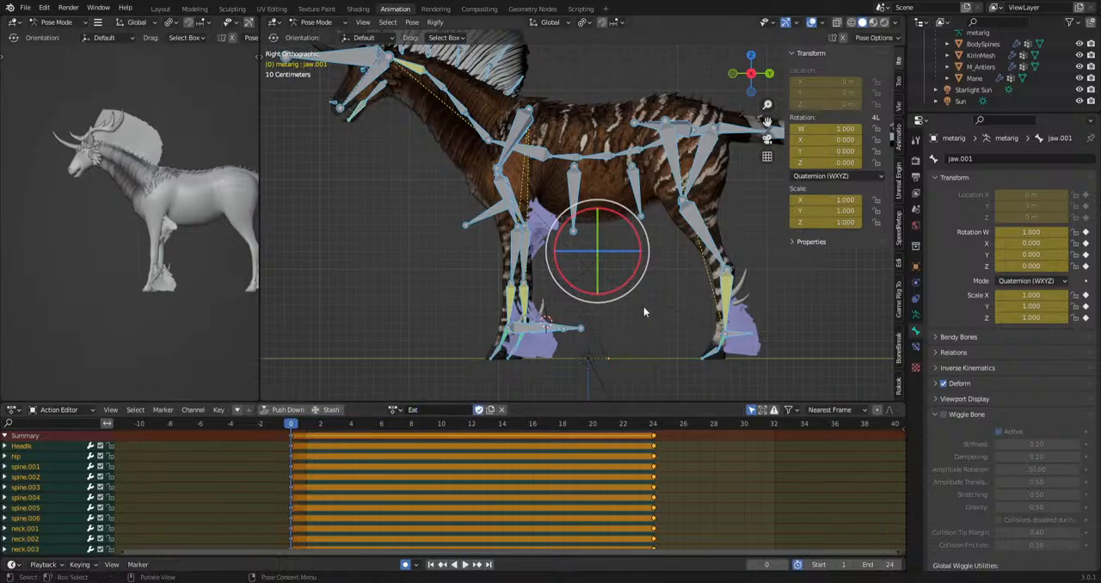
Move the closing keyframes of all bones to frame 130 and set the preview range to end at frame 129.
drag(577, 495, 697, 434)
scroll(580, 496, down, 8)
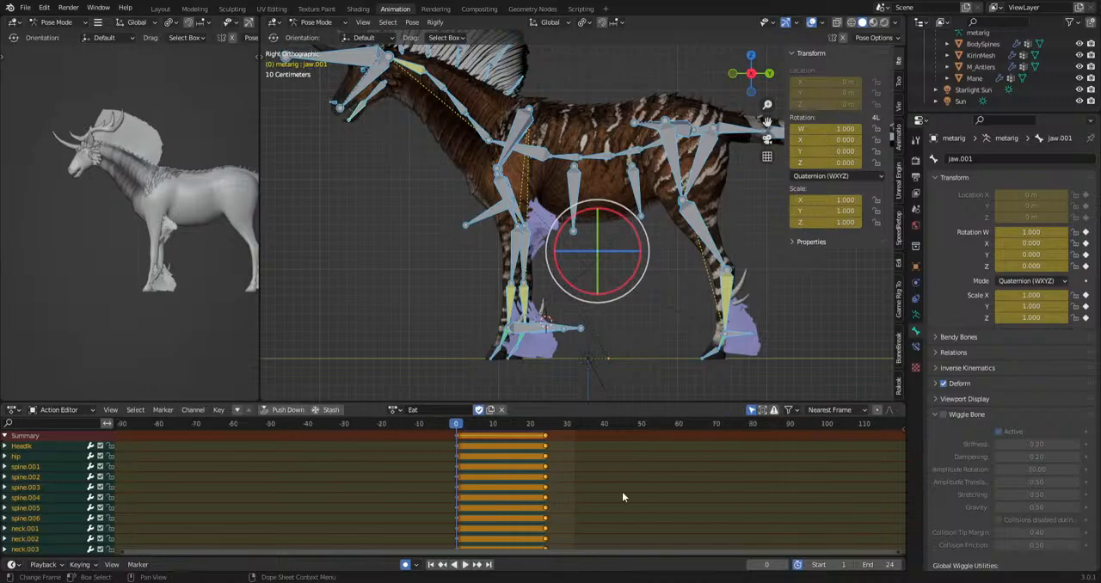
key(g)
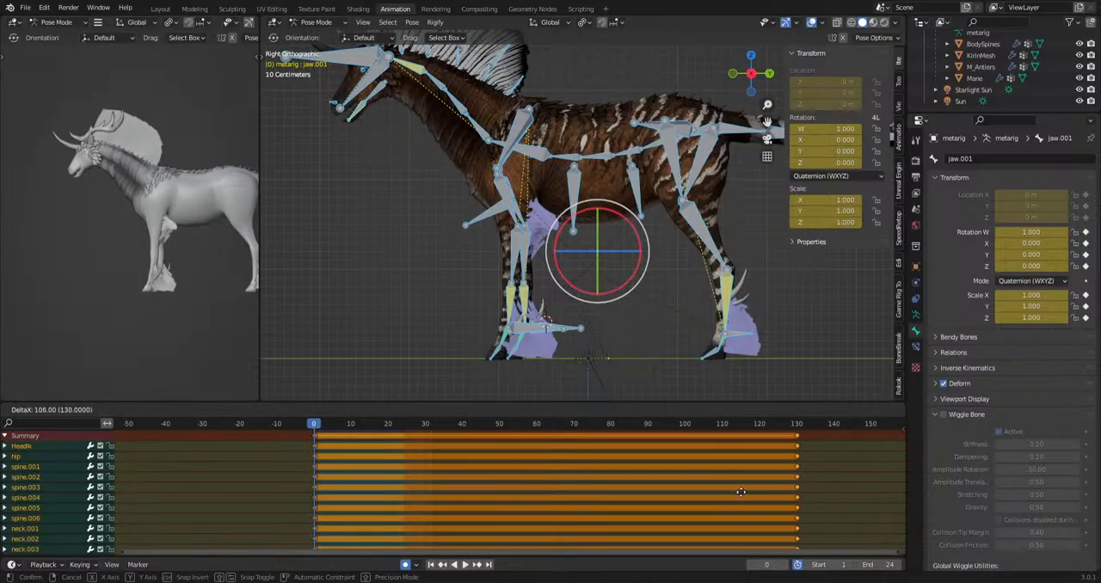
click(741, 492)
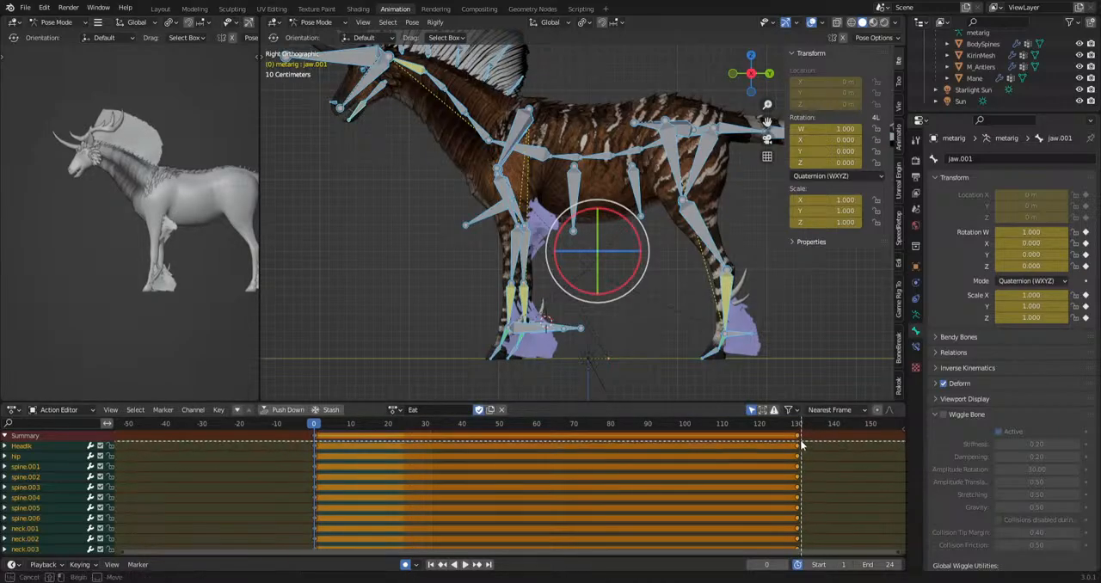
drag(800, 435, 318, 495)
Clear the bone selection and examine the front leg, neck and head bones from the side.
click(403, 338)
shift+middle_drag(445, 372, 427, 350)
scroll(396, 297, up, 4)
shift+middle_drag(358, 147, 542, 211)
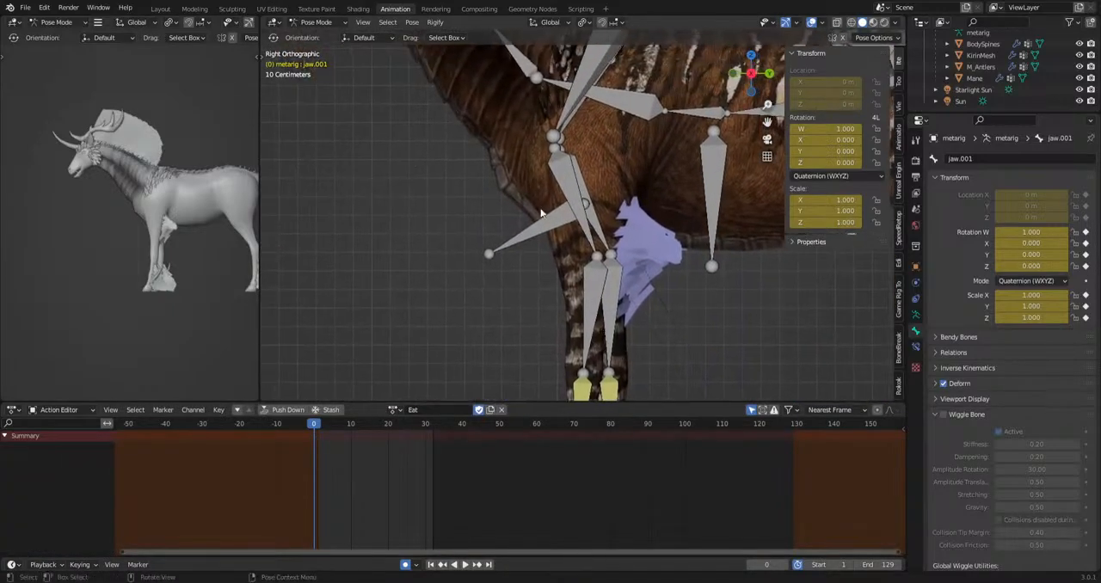
scroll(519, 308, down, 3)
shift+middle_drag(499, 154, 522, 330)
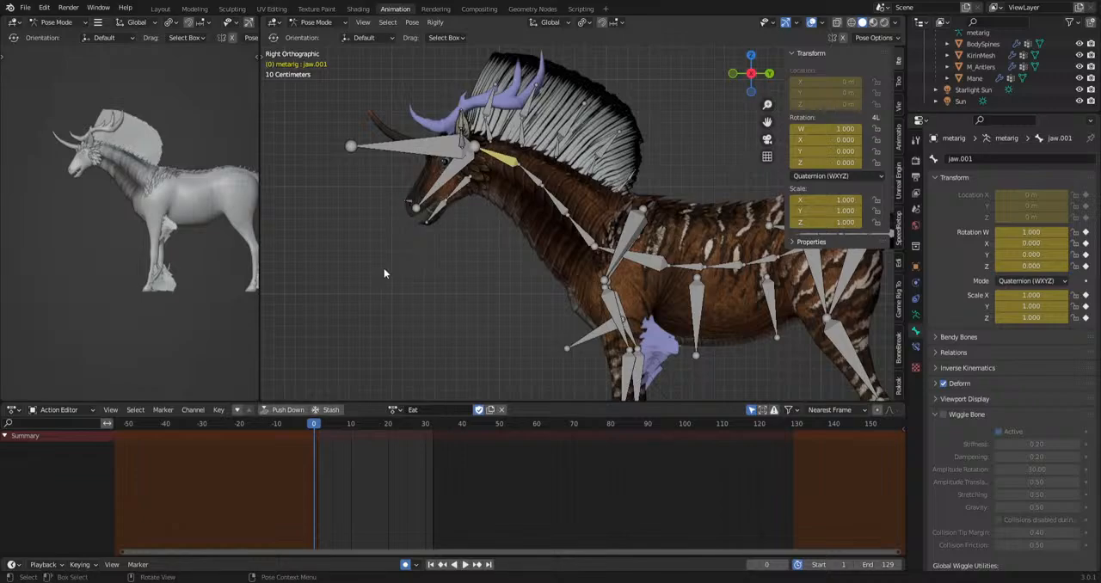
shift+middle_drag(576, 311, 518, 292)
Try moving the HeadIk bone to test how the neck bends, and undo the move.
click(524, 223)
shift+middle_drag(524, 223, 570, 179)
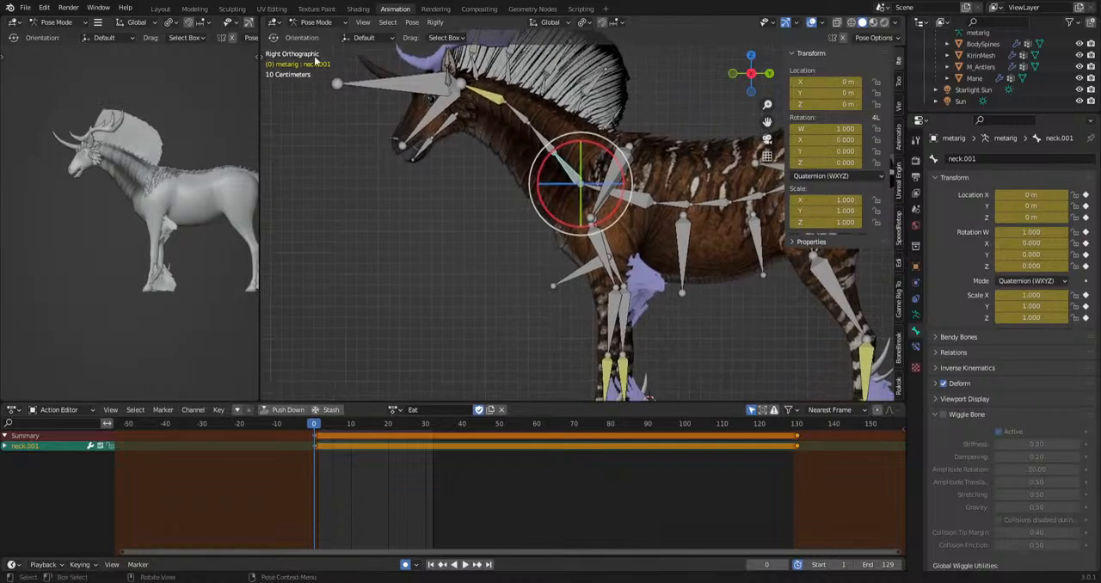
click(315, 24)
click(310, 62)
click(379, 91)
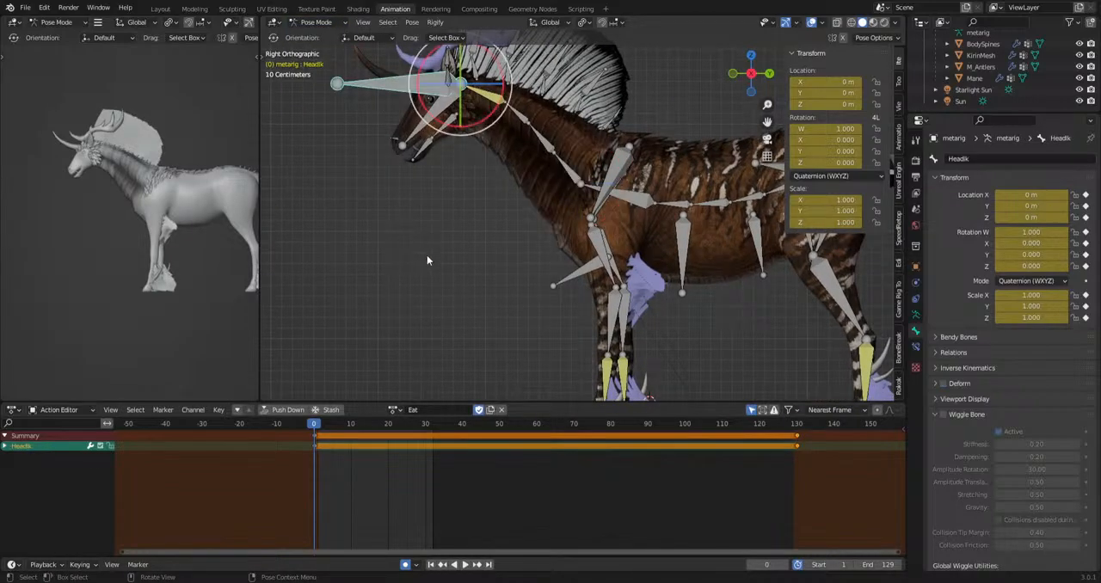
key(g)
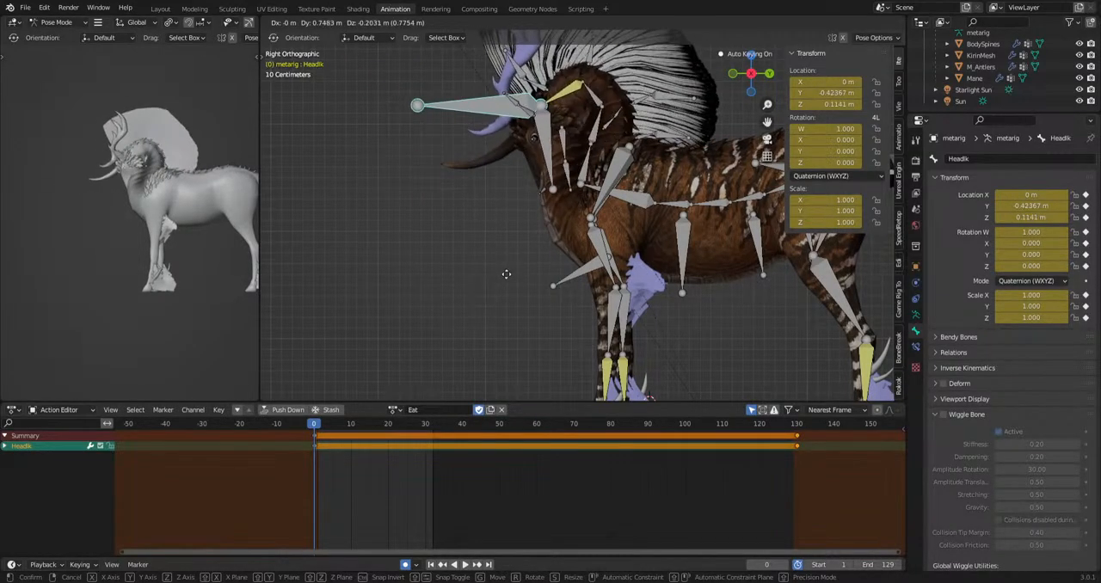
click(325, 287)
key(ctrl+z)
At frame 30, lower the hip bone slightly and rotate it to tilt the body forward.
shift+middle_drag(514, 306, 474, 278)
scroll(509, 288, down, 2)
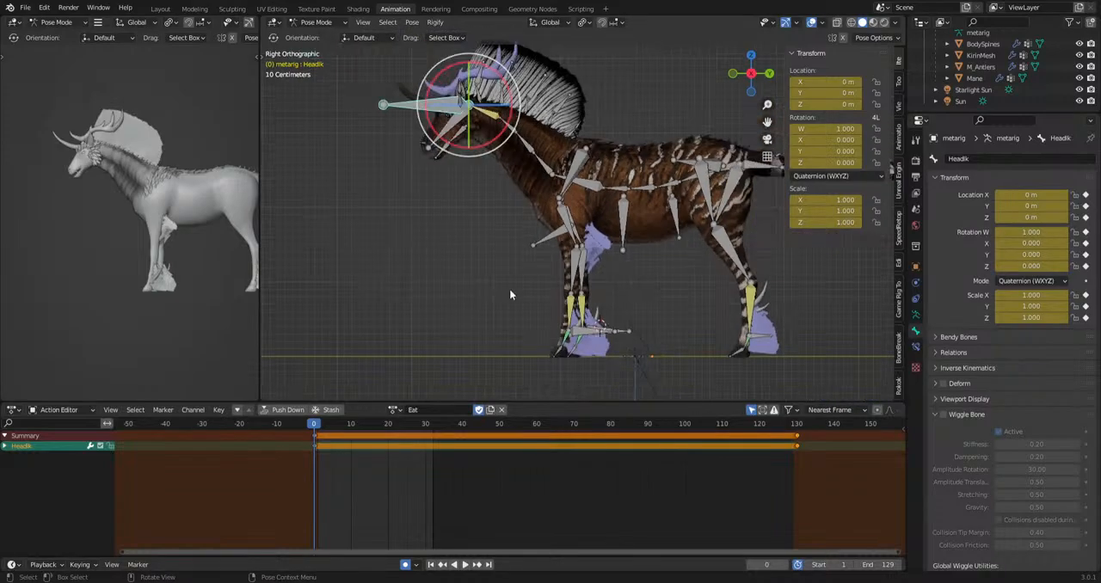
shift+middle_drag(588, 351, 552, 336)
drag(324, 428, 427, 429)
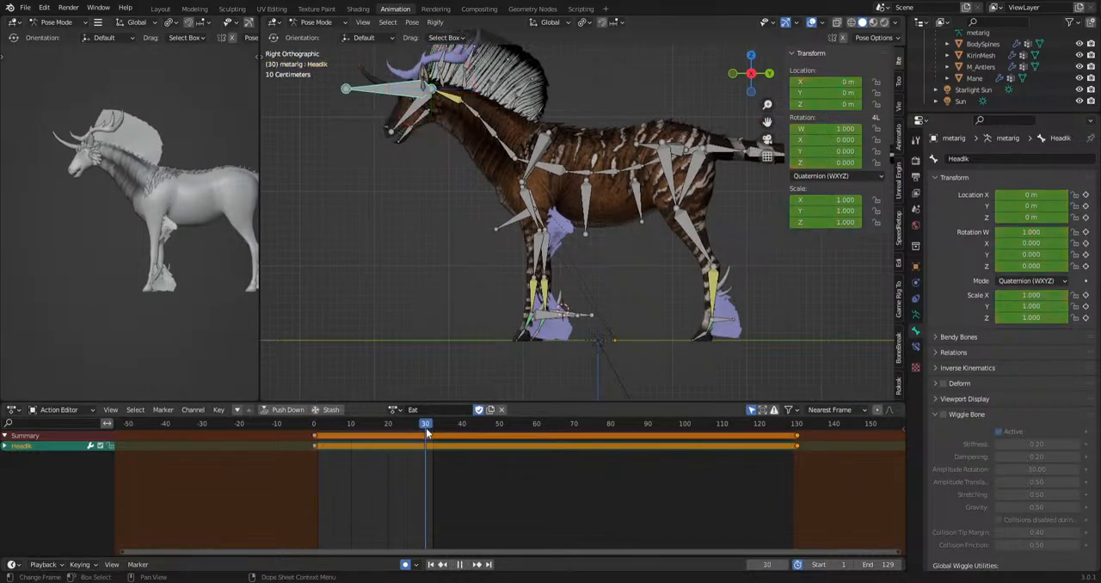
scroll(689, 215, up, 1)
click(719, 137)
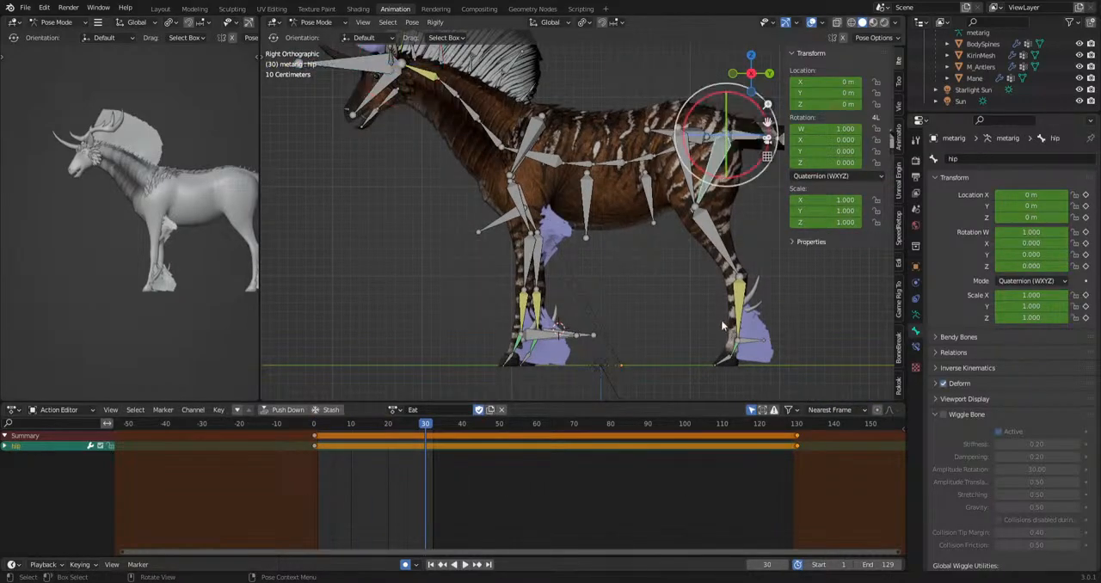
scroll(669, 329, down, 1)
shift+middle_drag(669, 327, 649, 327)
key(g)
click(712, 339)
key(r)
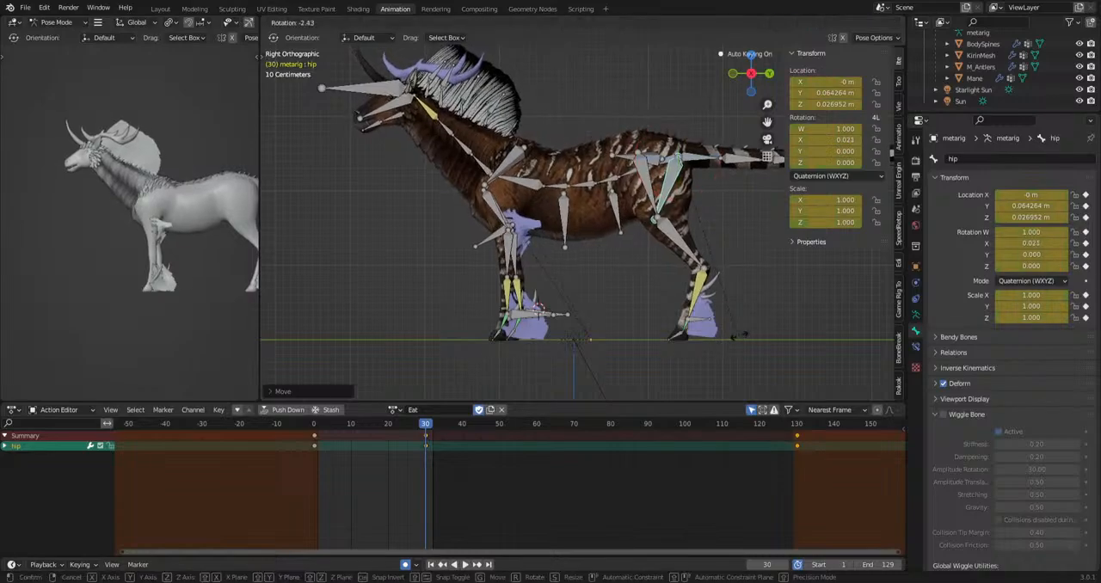
click(747, 327)
Move the HeadIk bone down to bring the head near the ground in a grazing pose.
click(365, 89)
key(g)
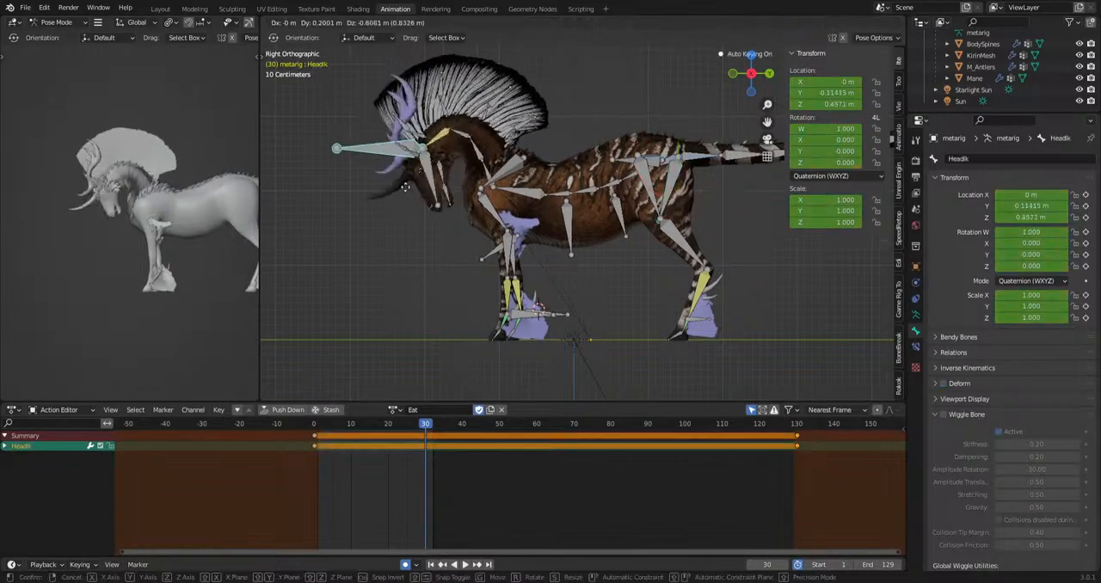
click(561, 323)
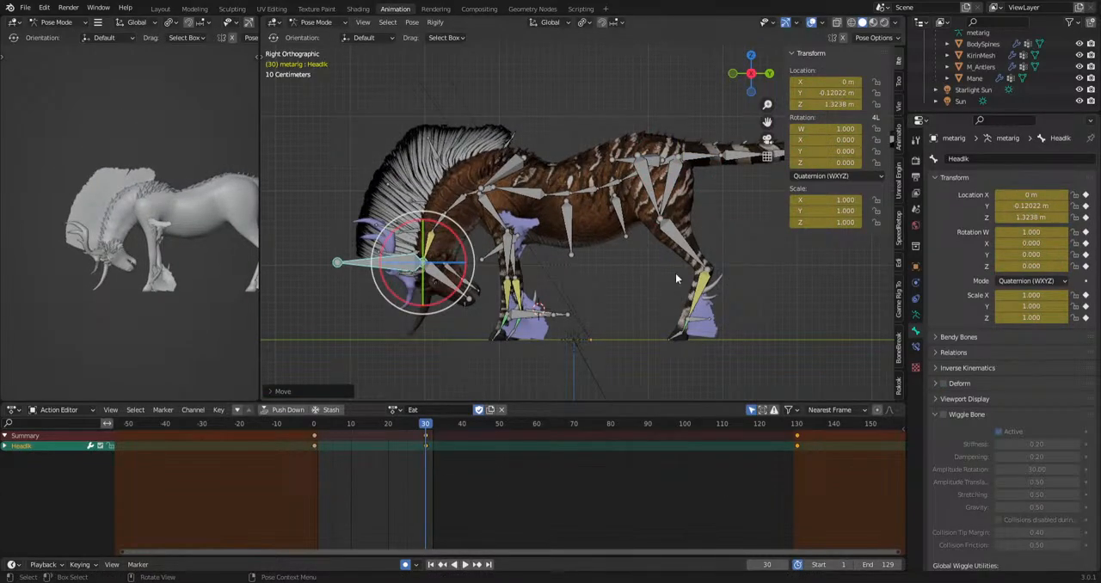
Rotate the forearm.L, forefoot.R and forearm.R bones to adjust the bend of the front legs.
click(514, 298)
click(512, 258)
key(r)
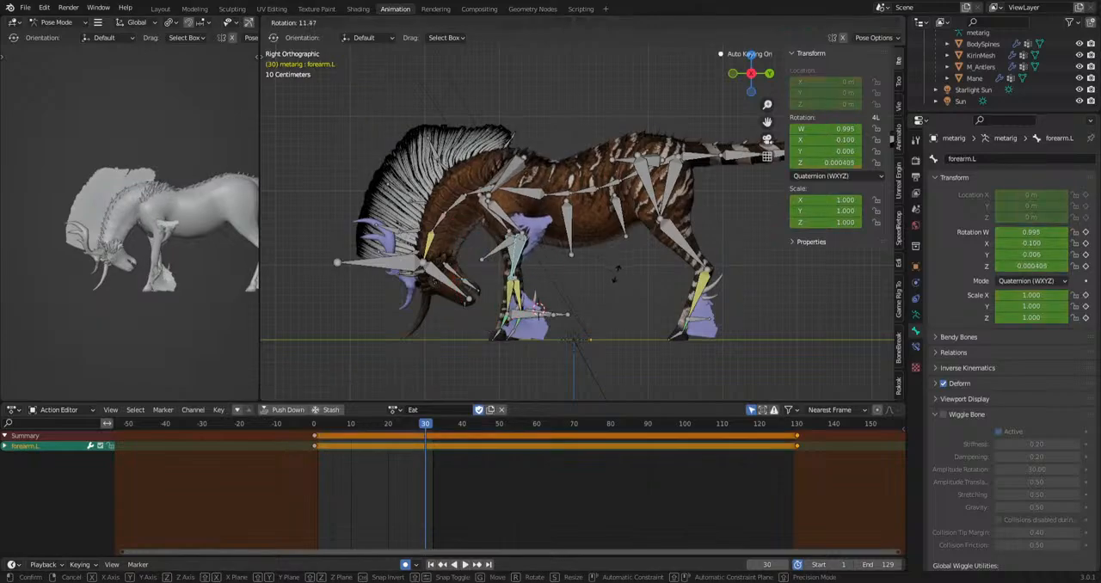
click(618, 291)
click(522, 302)
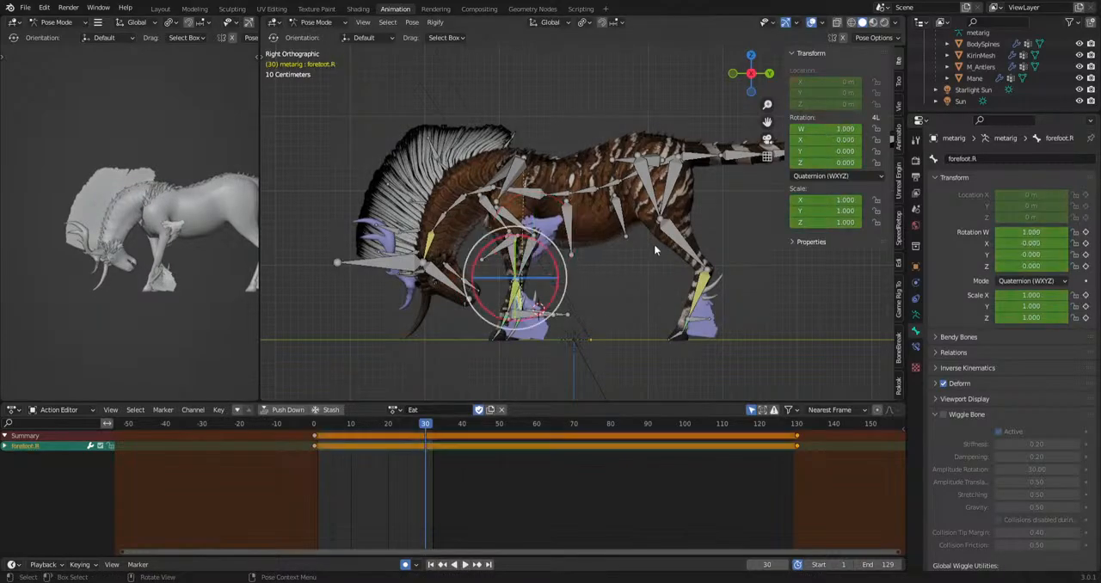
key(r)
click(655, 293)
click(524, 262)
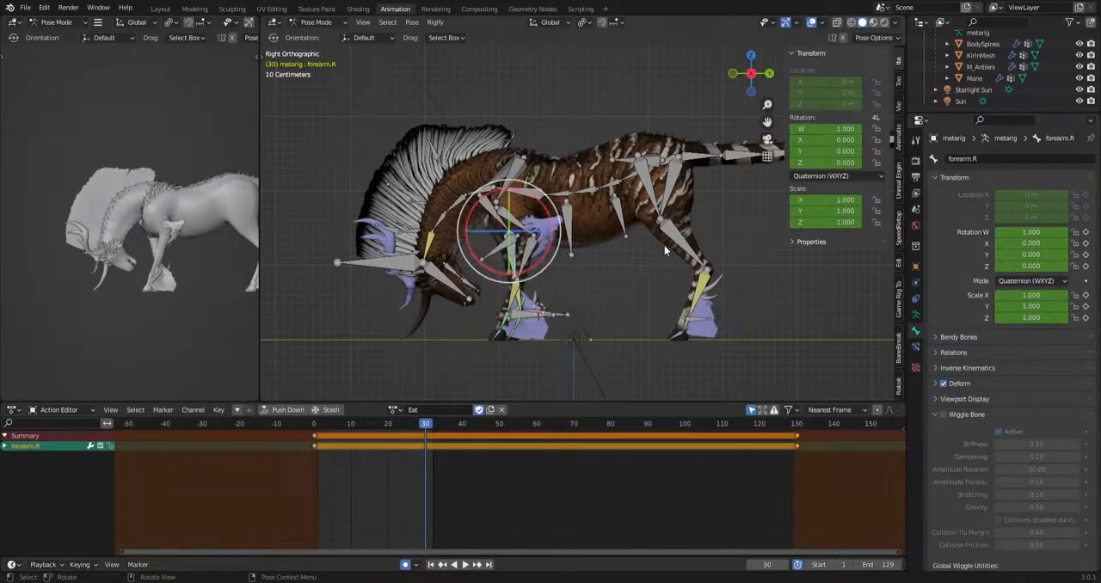
key(r)
click(629, 263)
In the top view, move the ikLeg.L and ikLeg.R bones outward to spread the front legs apart.
click(531, 317)
middle_drag(500, 322, 620, 247)
middle_drag(71, 331, 284, 325)
key(g)
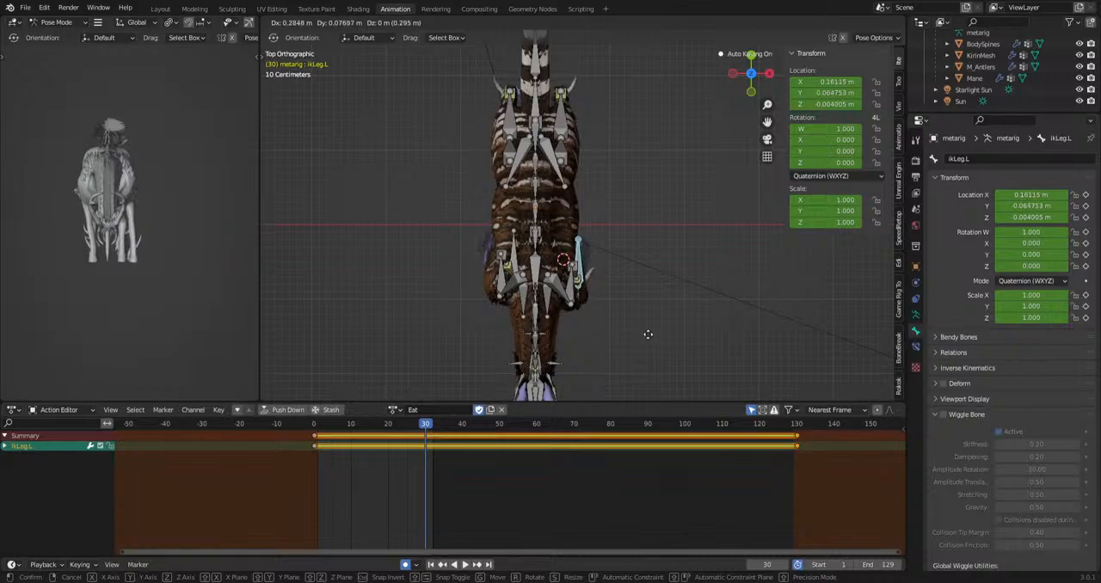
click(660, 339)
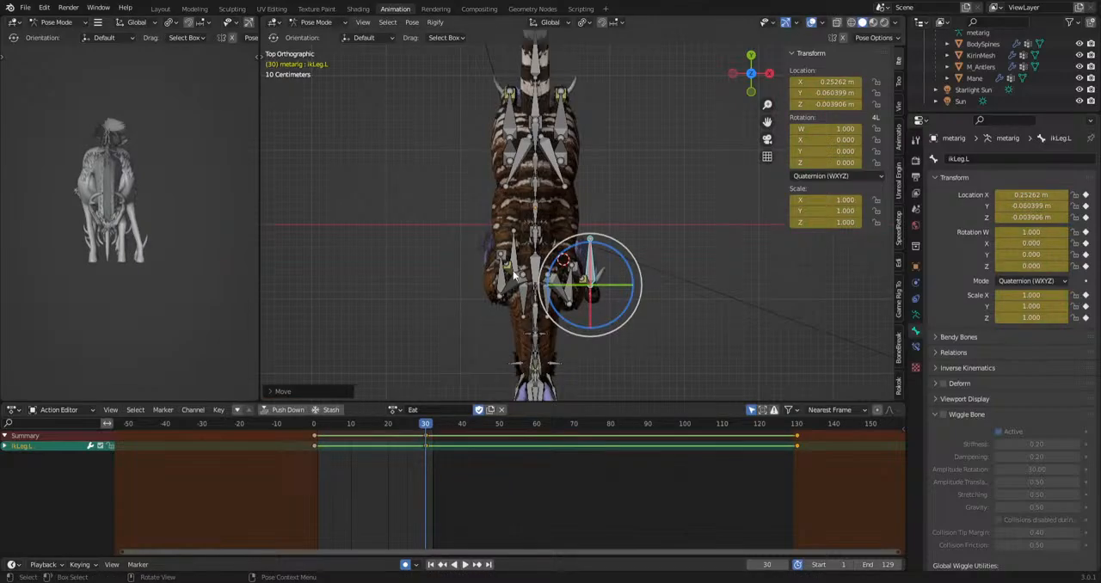
click(551, 276)
key(g)
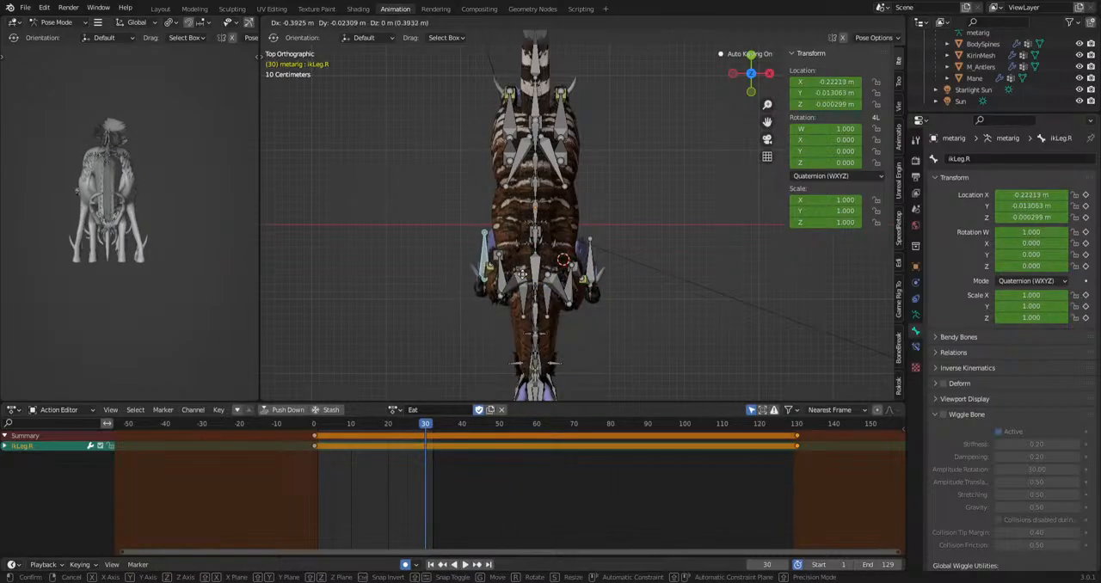
click(529, 277)
mouse_move(191, 290)
middle_down()
mouse_move(84, 295)
mouse_move(197, 288)
middle_up()
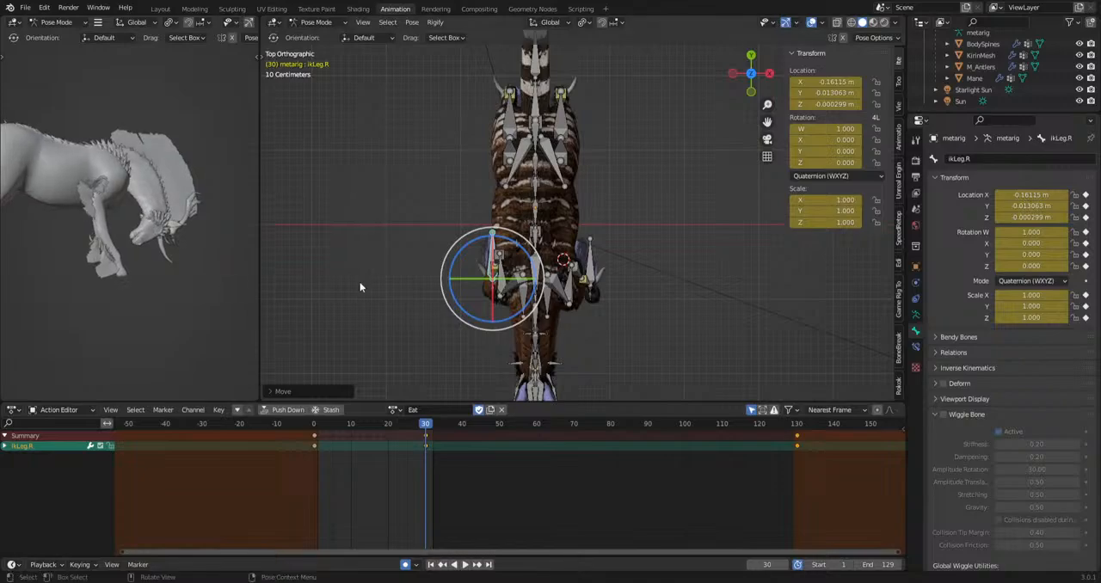
In the right side view, rotate the spine.005 bone to lower the chest toward the ground.
key(KP_3)
scroll(595, 207, up, 1)
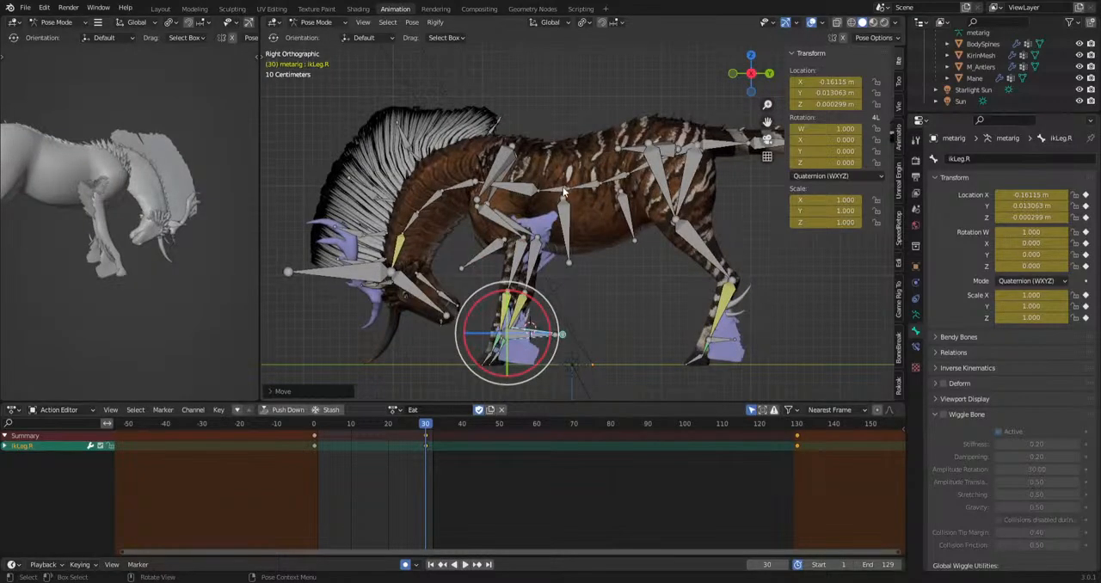
click(564, 190)
key(r)
click(647, 281)
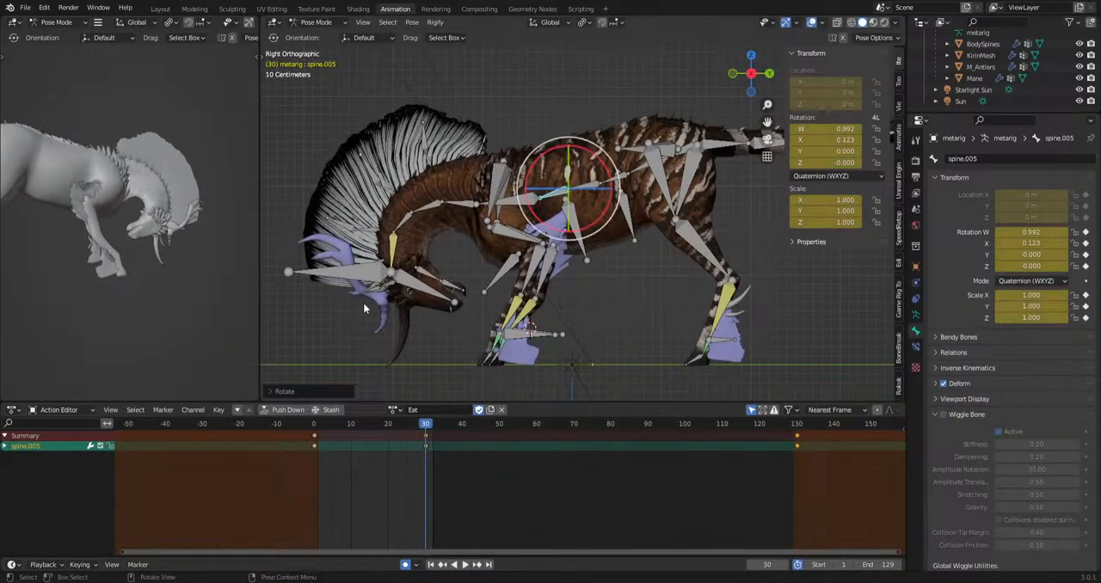
Rotate the HeadIk bone and move it forward and down so the muzzle points toward the ground.
click(363, 271)
key(r)
click(482, 298)
key(g)
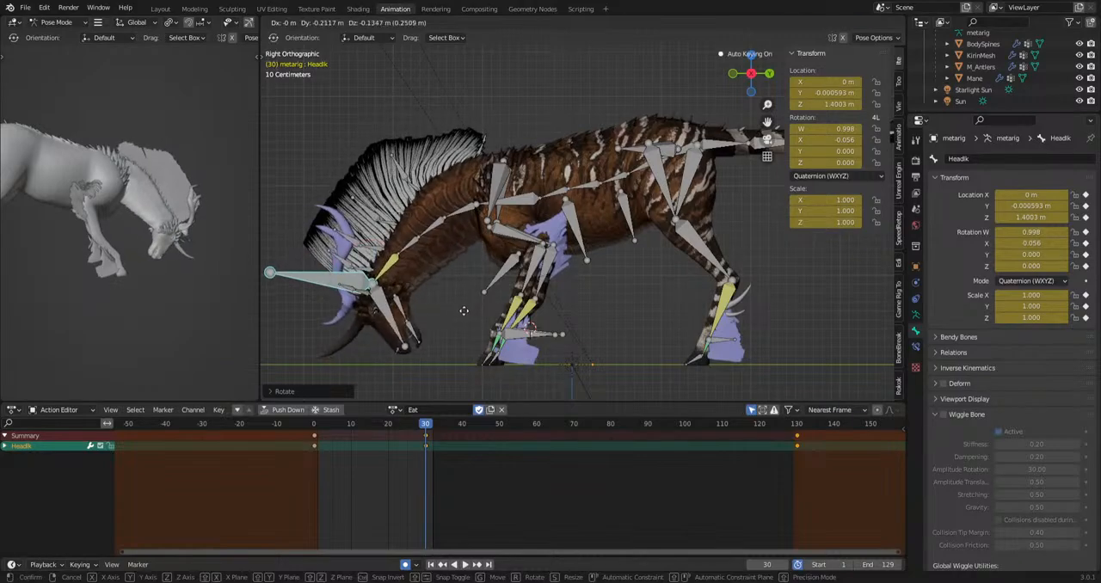
click(465, 312)
Rotate the head bone and move the HeadIk bone back and slightly down toward the front legs.
click(393, 327)
key(r)
click(482, 286)
click(323, 283)
key(g)
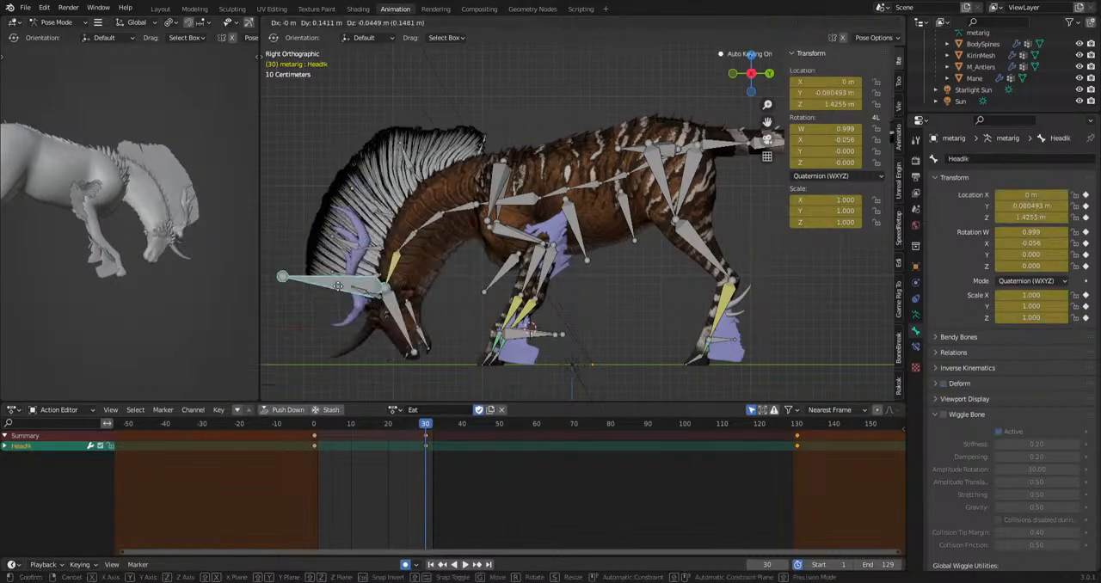
click(340, 289)
Rotate the neck.001, neck.002 and neck.003 bones together to refine the downward curve of the neck.
click(417, 315)
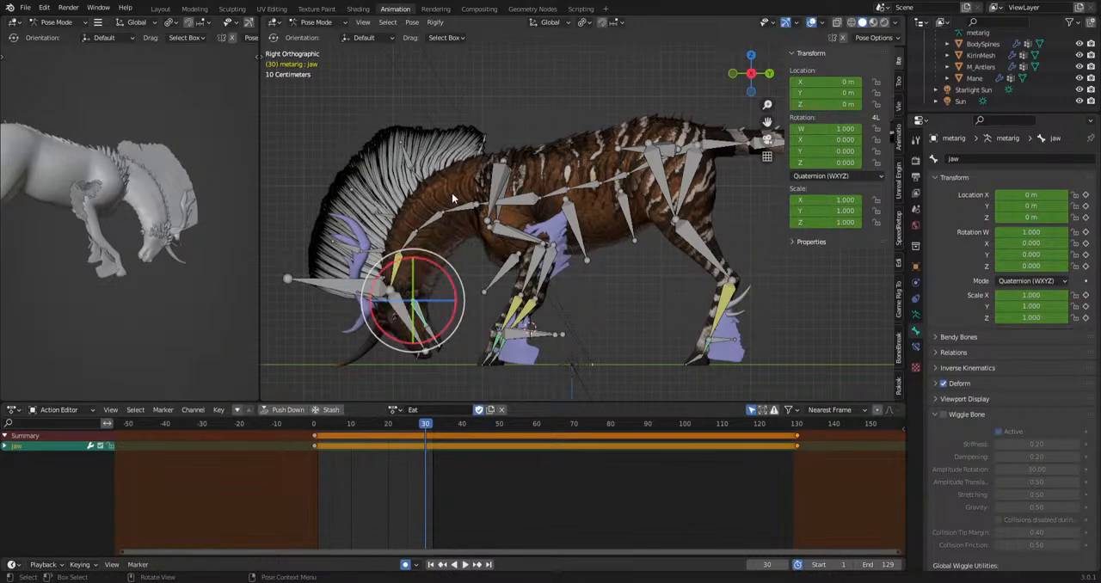
drag(453, 193, 413, 243)
key(r)
click(579, 294)
key(r)
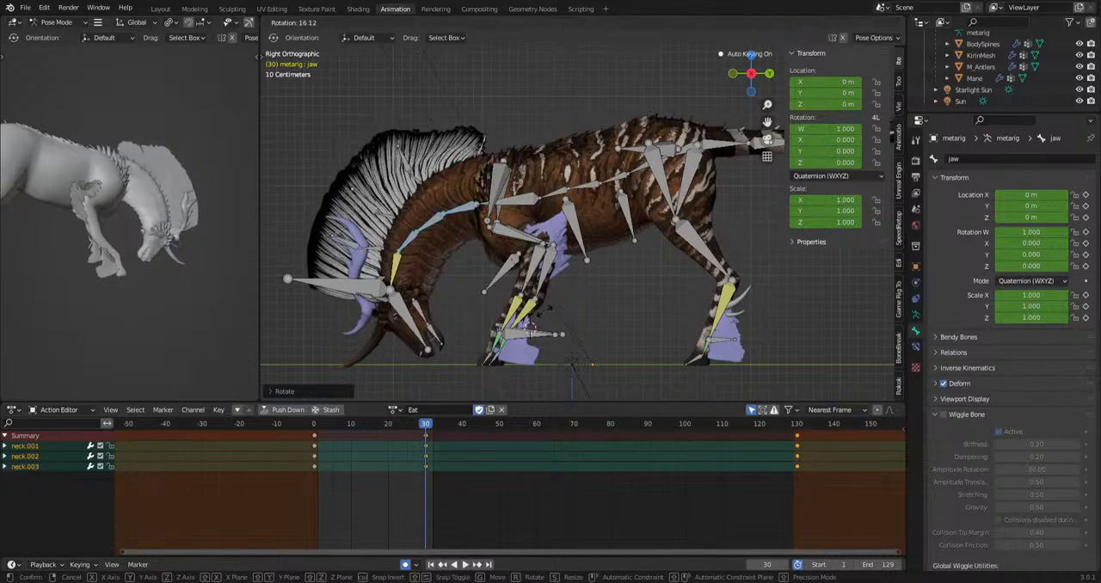
click(384, 306)
Rotate the HeadIk bone slightly and shift it a little forward, away from the front legs.
click(356, 288)
key(r)
click(484, 333)
key(g)
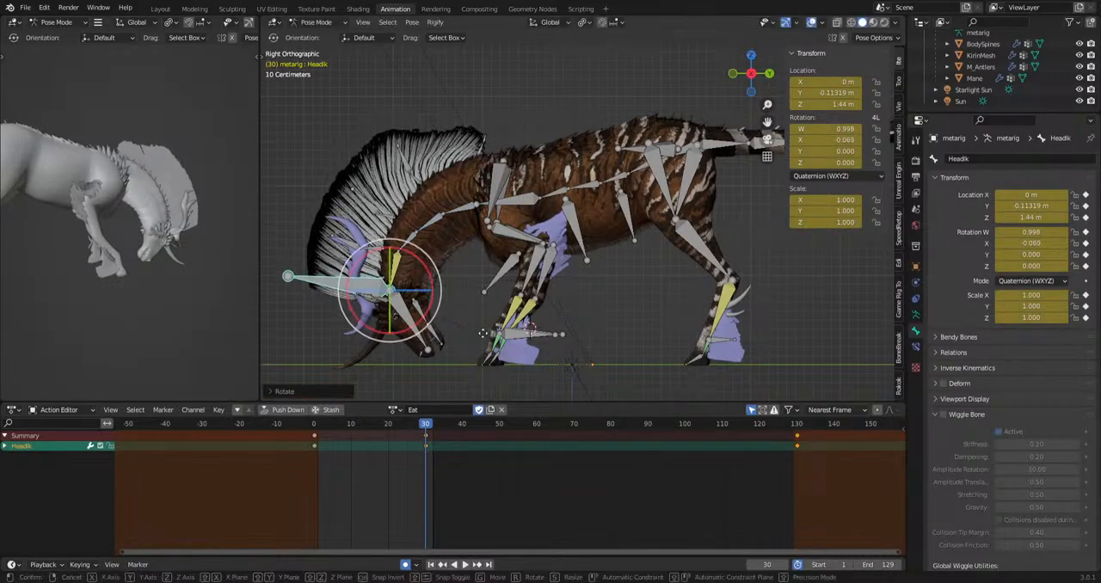
click(475, 334)
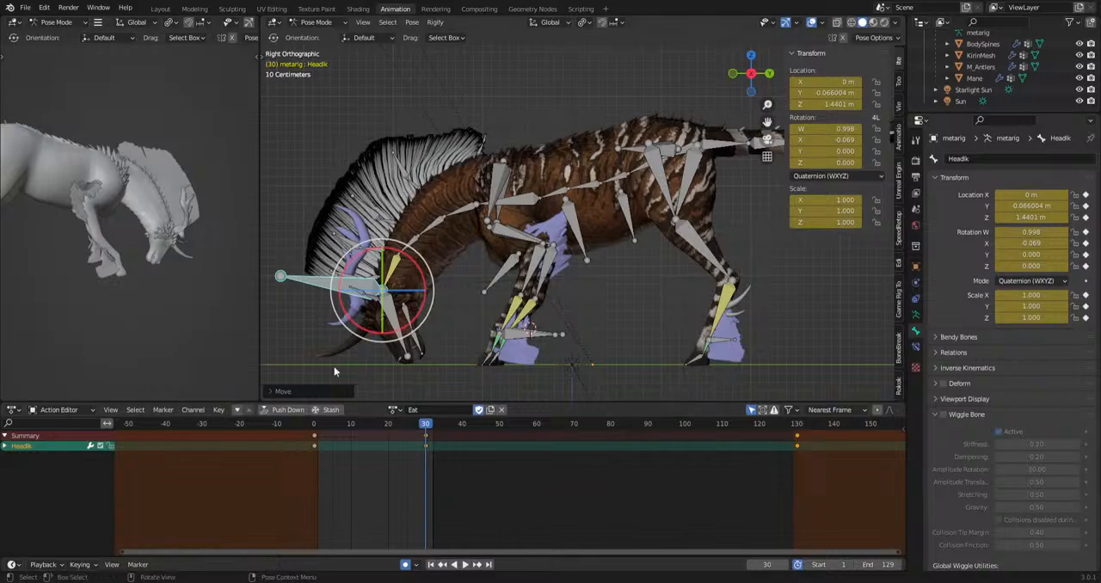
Examine the pose's bone groups by selecting the head, neck, spine and hip bones, as well as the front and hind leg bones.
drag(332, 369, 462, 143)
shift+drag(611, 150, 544, 203)
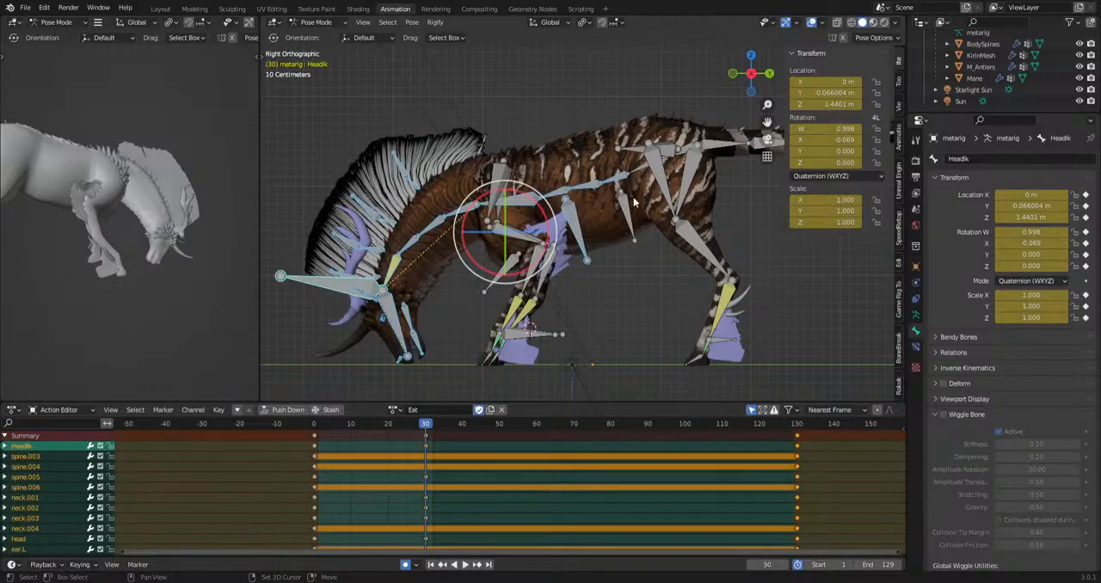
shift+click(639, 168)
shift+click(685, 191)
shift+click(683, 151)
shift+middle_drag(717, 243, 640, 215)
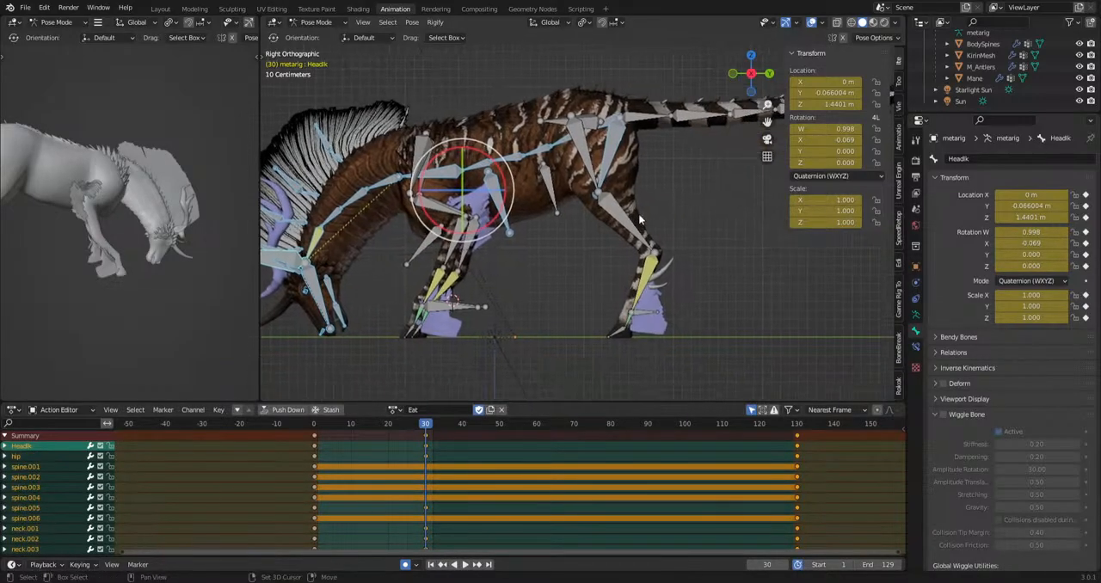
shift+middle_drag(517, 308, 585, 304)
drag(460, 360, 540, 249)
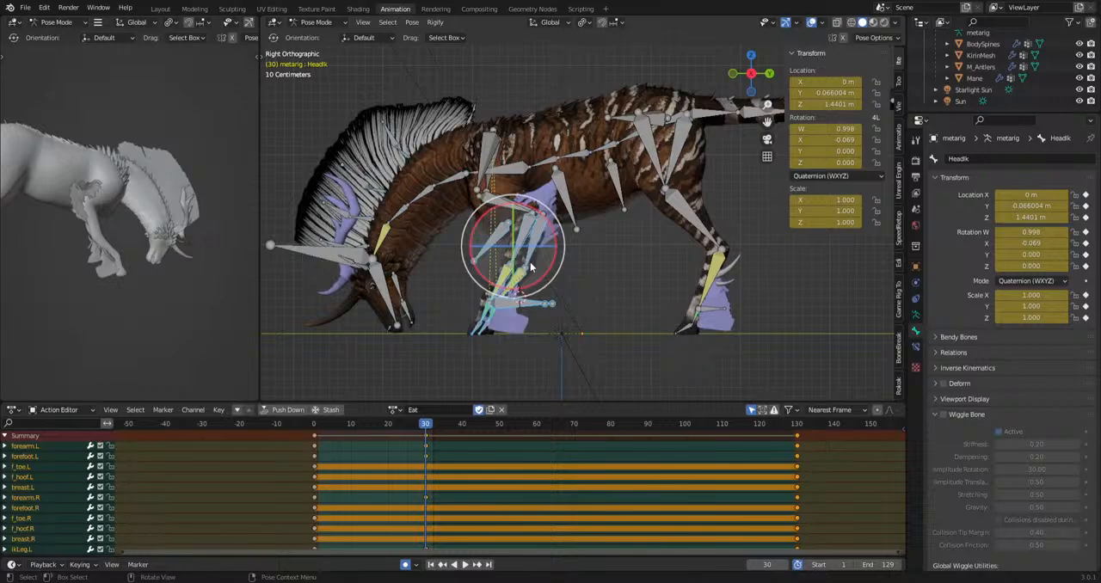
shift+click(508, 205)
shift+click(483, 167)
shift+click(488, 167)
shift+drag(699, 176, 667, 214)
shift+drag(732, 282, 677, 327)
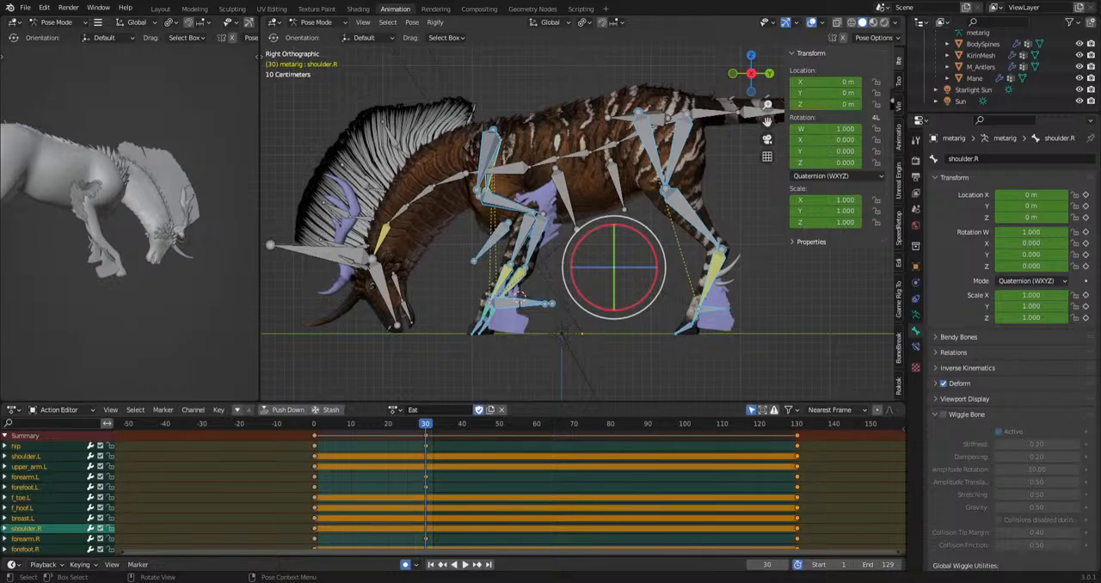
click(603, 362)
Rotate forefoot.L and forefoot.R together, and forefoot.L on its own, to adjust the bend of the front legs.
shift+middle_drag(539, 360, 560, 348)
scroll(560, 347, up, 1)
drag(549, 268, 490, 277)
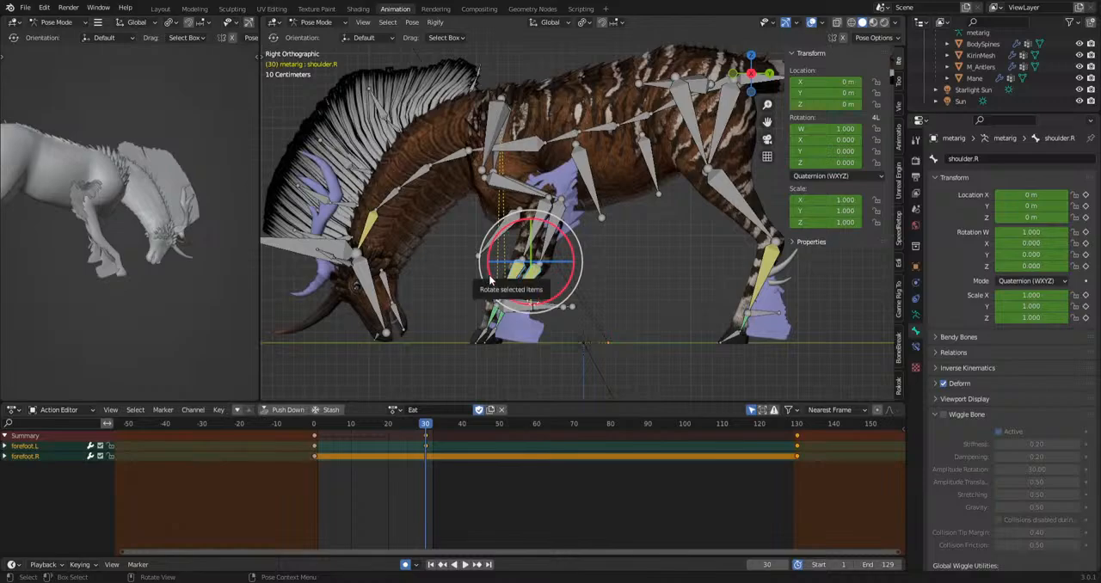
key(r)
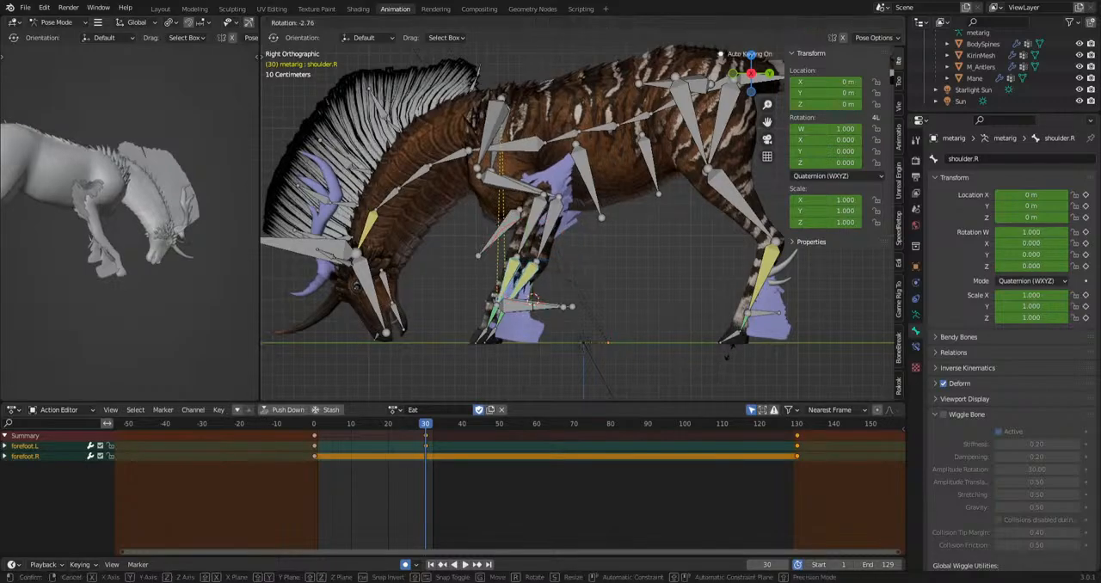
click(730, 333)
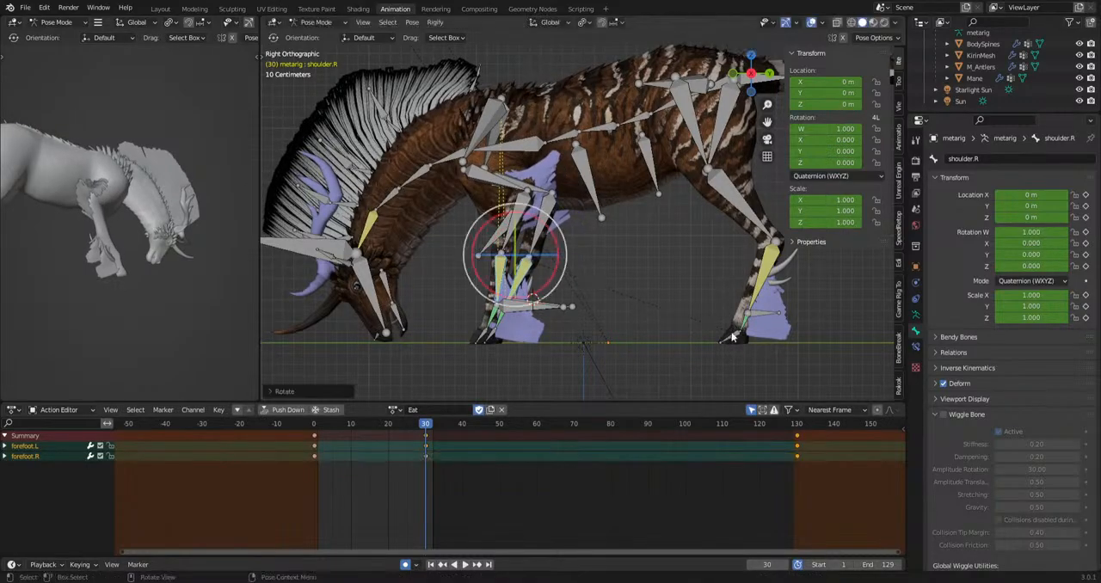
click(505, 273)
key(r)
click(627, 295)
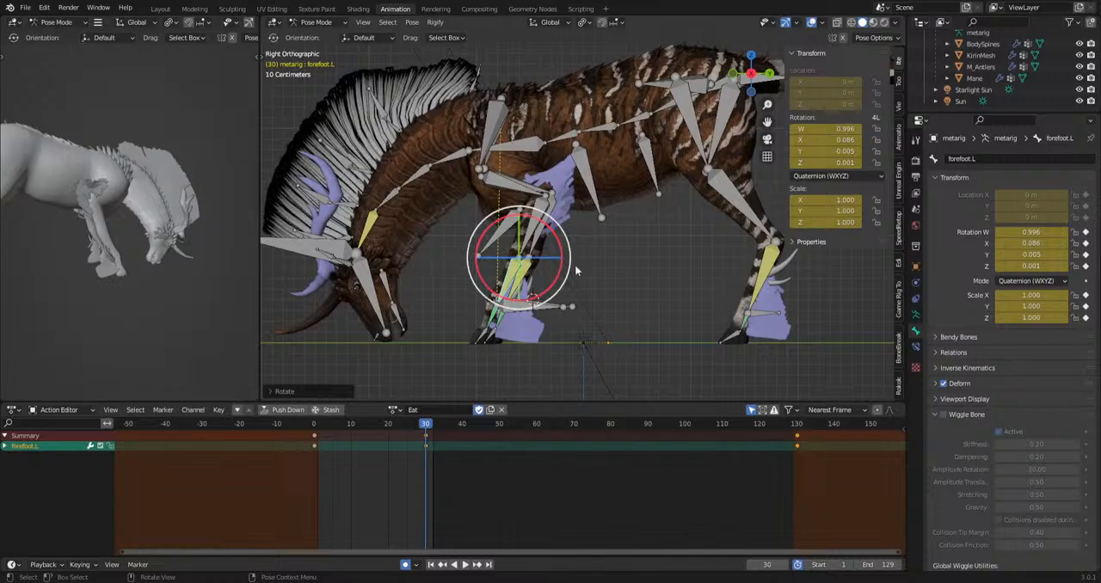
Move the IKhindleg.L bone and the selected hind foot bones to reposition the hind legs for the grazing stance.
shift+middle_drag(460, 332, 291, 333)
click(603, 315)
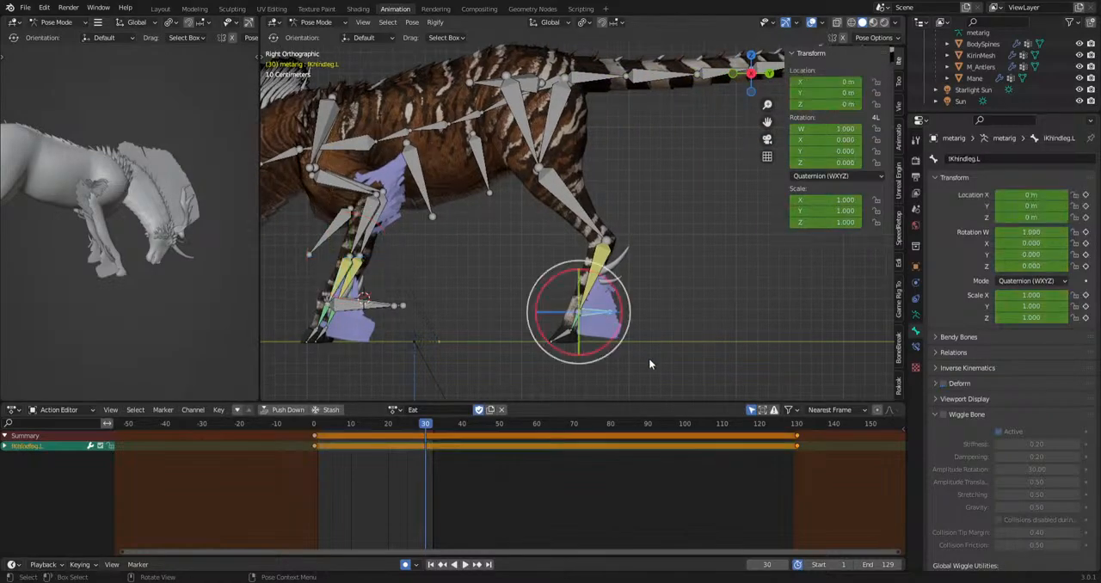
key(g)
click(665, 357)
middle_drag(721, 362, 515, 297)
key(g)
click(625, 368)
Rotate tail.001 to tail.005 downward and tail.005 to tail.010 upward to give the tail a hanging S-curve.
drag(440, 52, 632, 142)
scroll(734, 237, down, 4)
key(r)
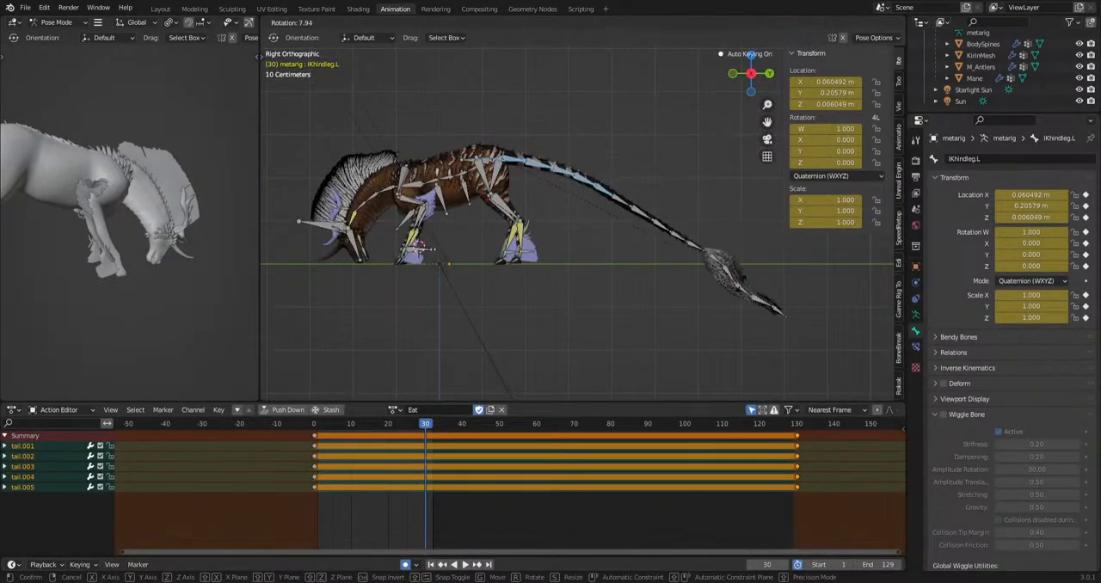
click(721, 334)
drag(564, 343, 622, 234)
key(r)
click(739, 242)
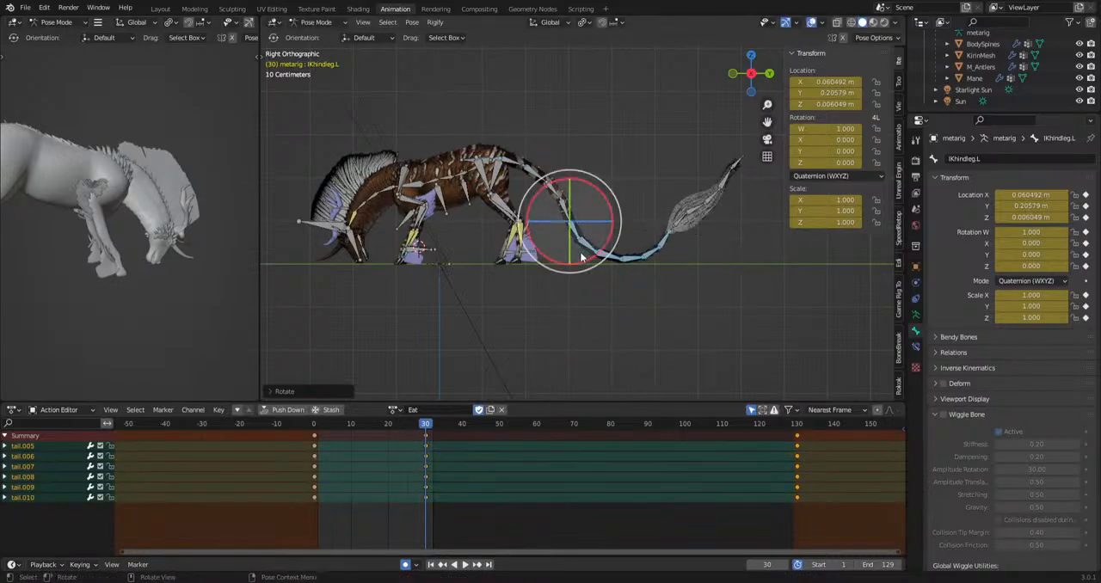
Key the location, rotation and scale of all bones at frame 30.
scroll(79, 279, down, 4)
middle_drag(79, 273, 27, 242)
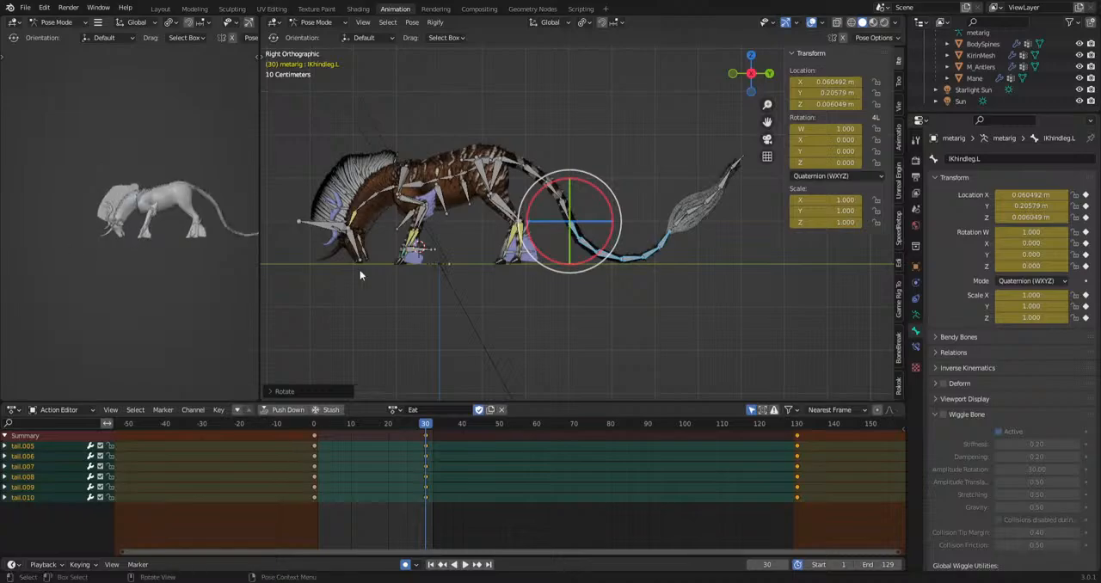
shift+middle_drag(539, 273, 665, 261)
scroll(665, 261, up, 2)
shift+middle_drag(581, 268, 537, 283)
key(a)
key(i)
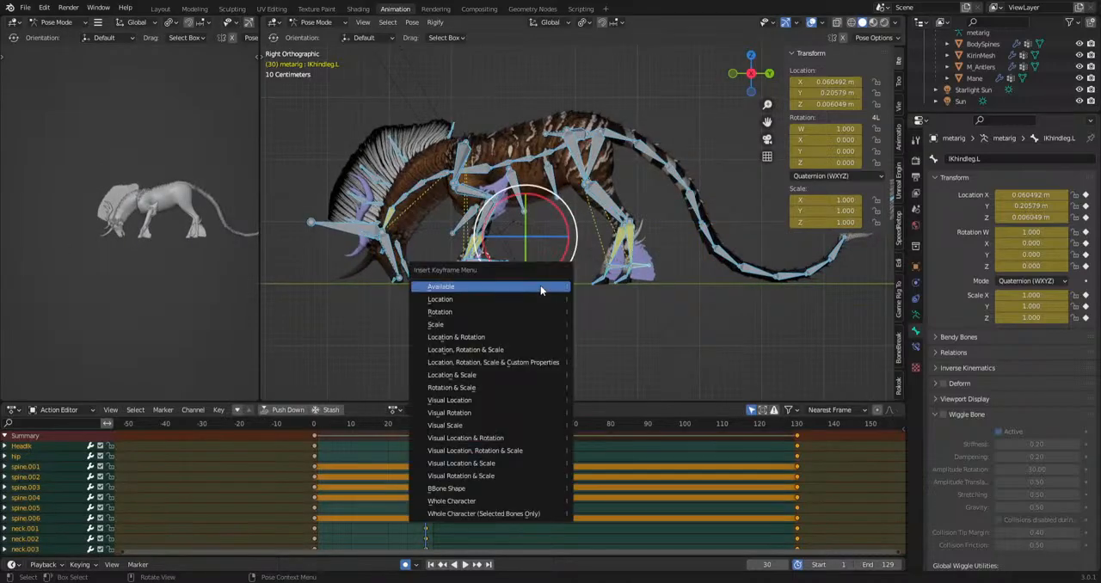
click(531, 351)
click(680, 370)
scroll(680, 374, up, 1)
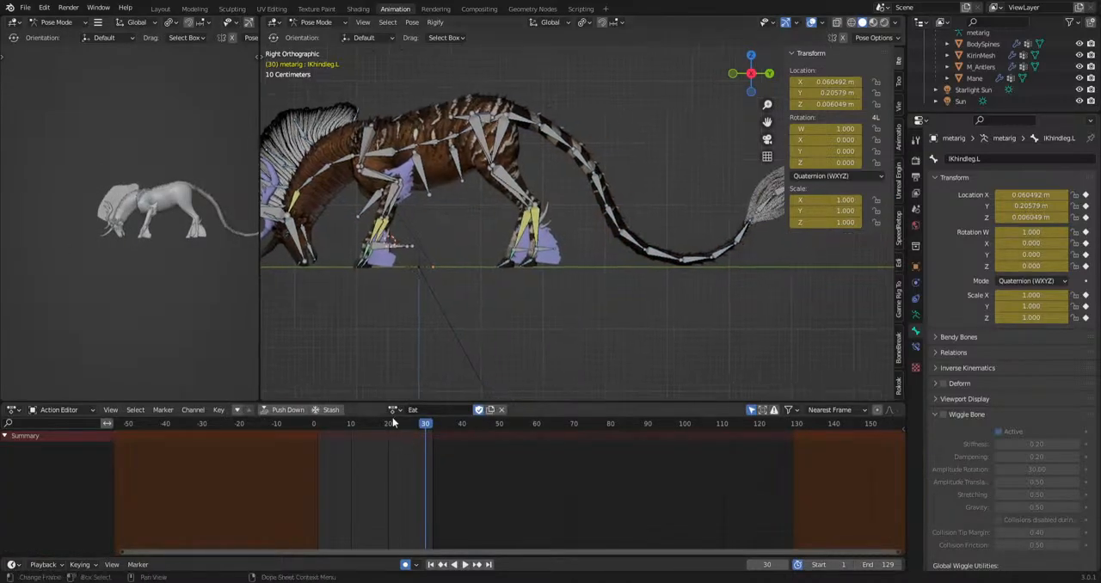
Switch to the Idle action and copy the pose of all bones at frame 0.
click(394, 409)
text(idle)
key(Return)
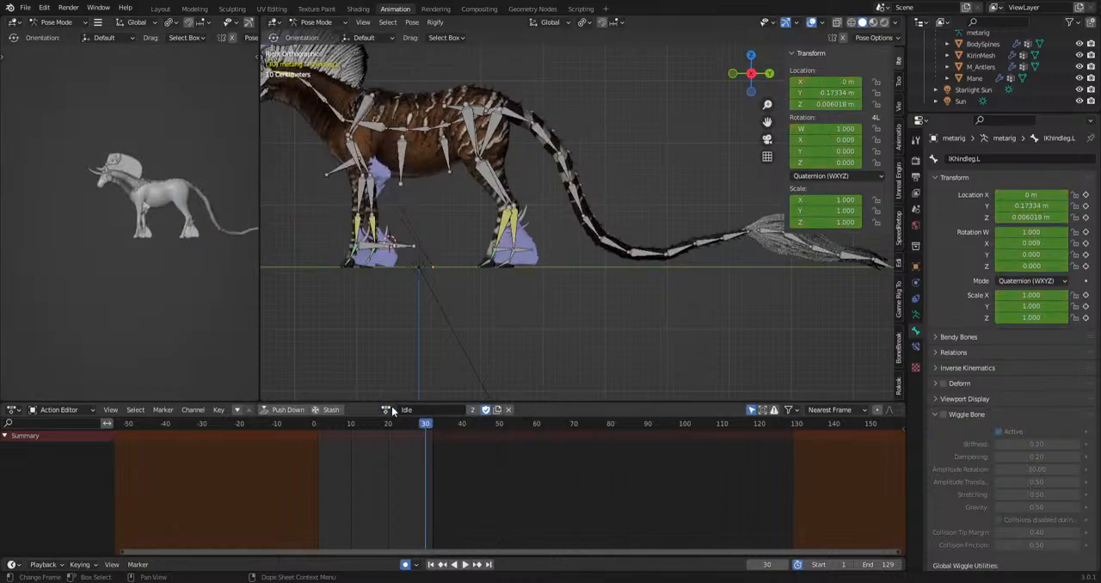
click(314, 424)
key(a)
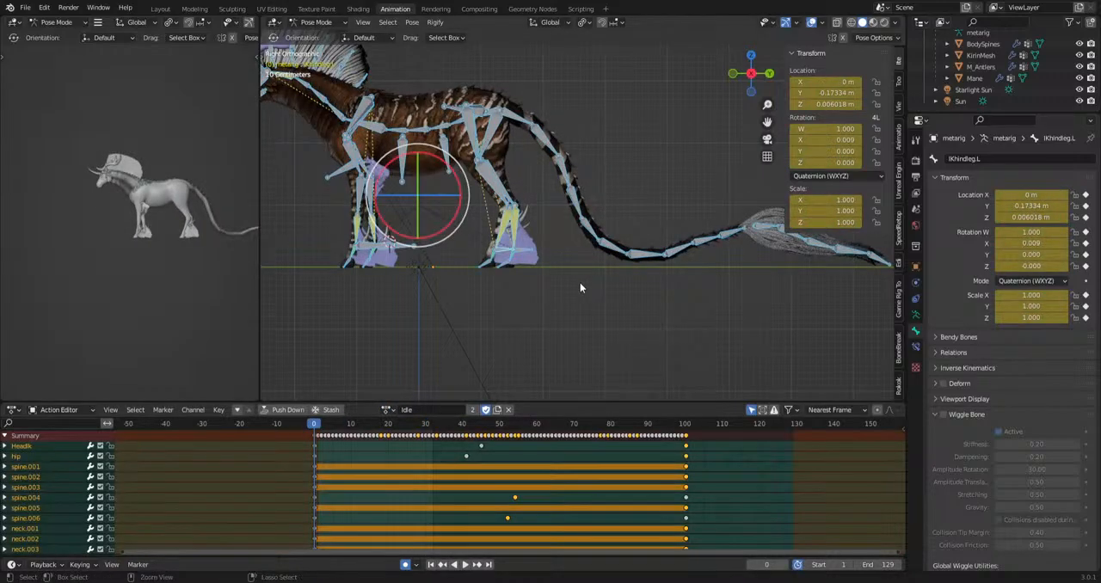
key(ctrl+c)
Return to the Eat action and paste the Idle pose onto all bones at frame 0.
click(386, 410)
text(eat)
key(Return)
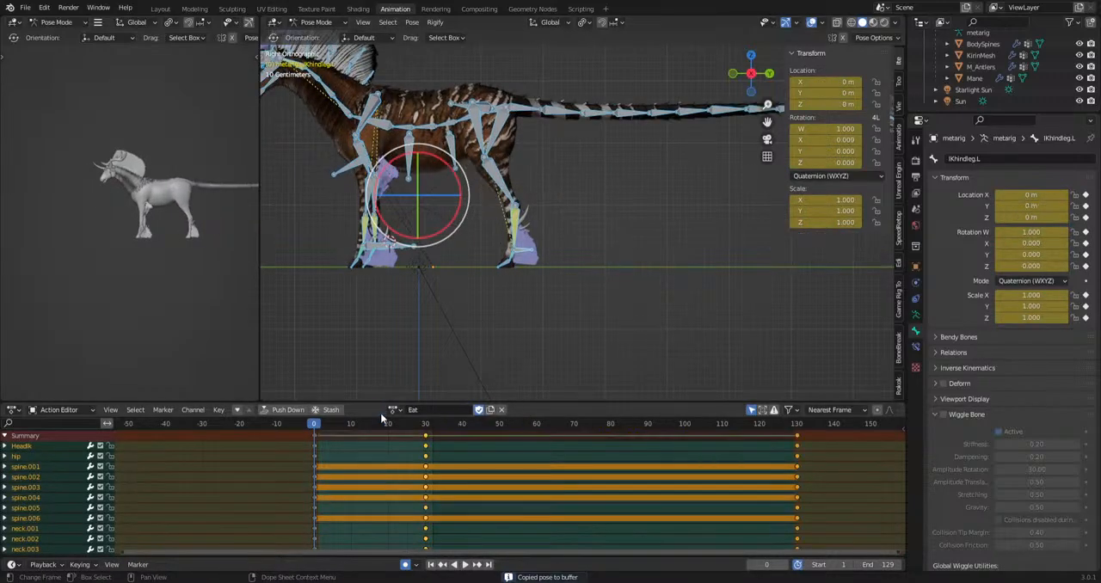
key(ctrl+v)
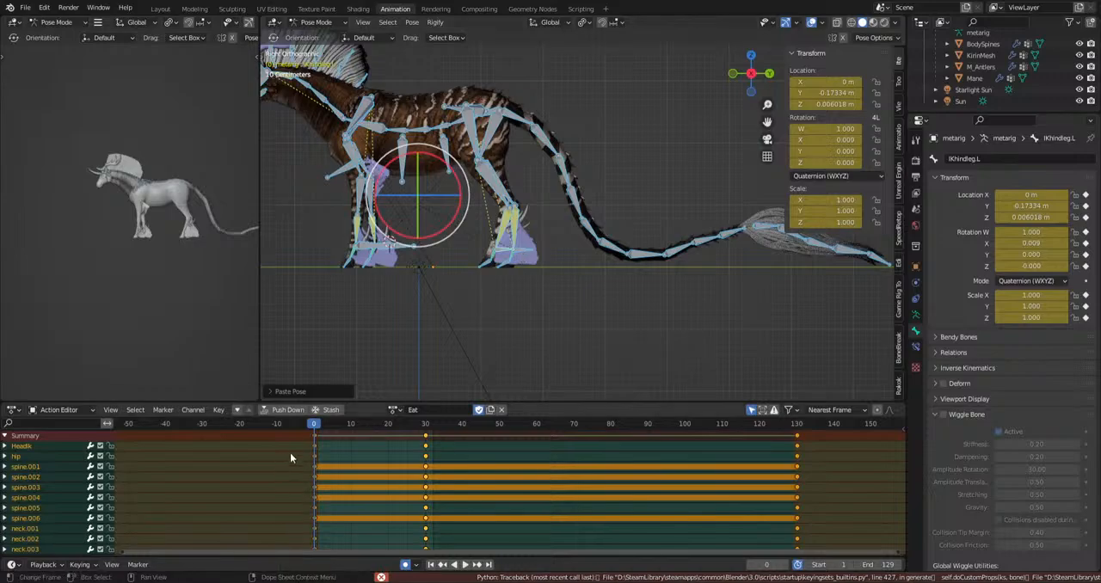
Copy the frame 0 standing pose to frame 130, paste it again at frame 0, and play the start of the animation.
click(314, 438)
key(ctrl+c)
drag(316, 425, 798, 457)
key(ctrl+v)
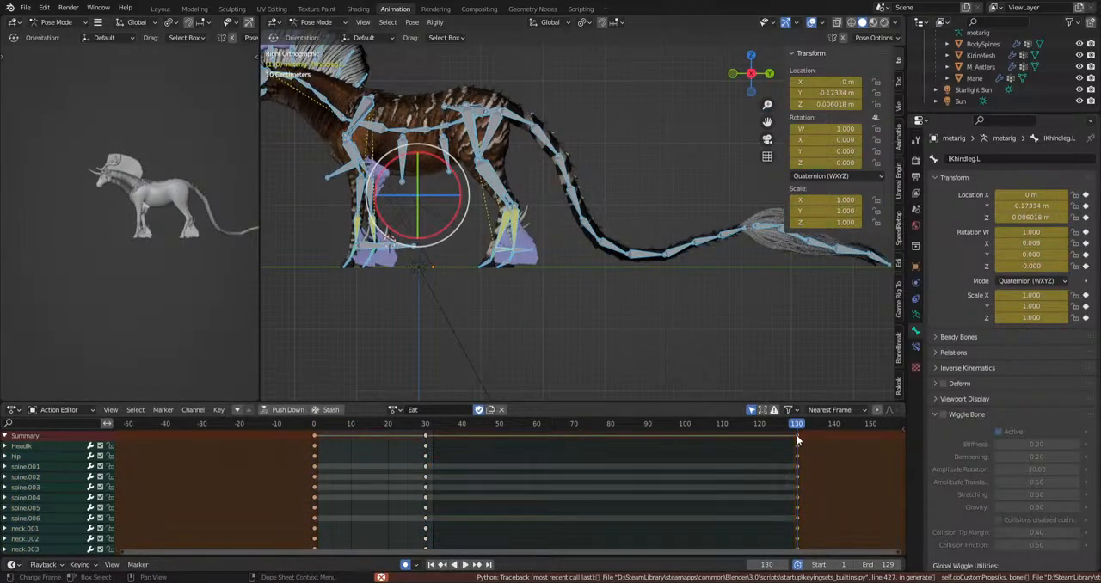
drag(391, 427, 315, 437)
key(ctrl+v)
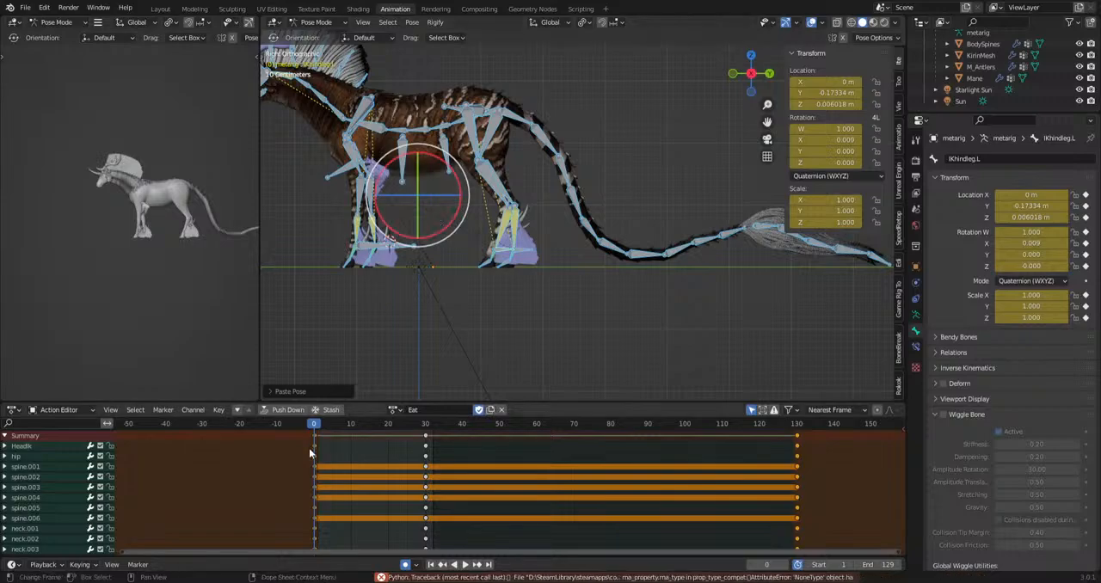
click(314, 436)
key(space)
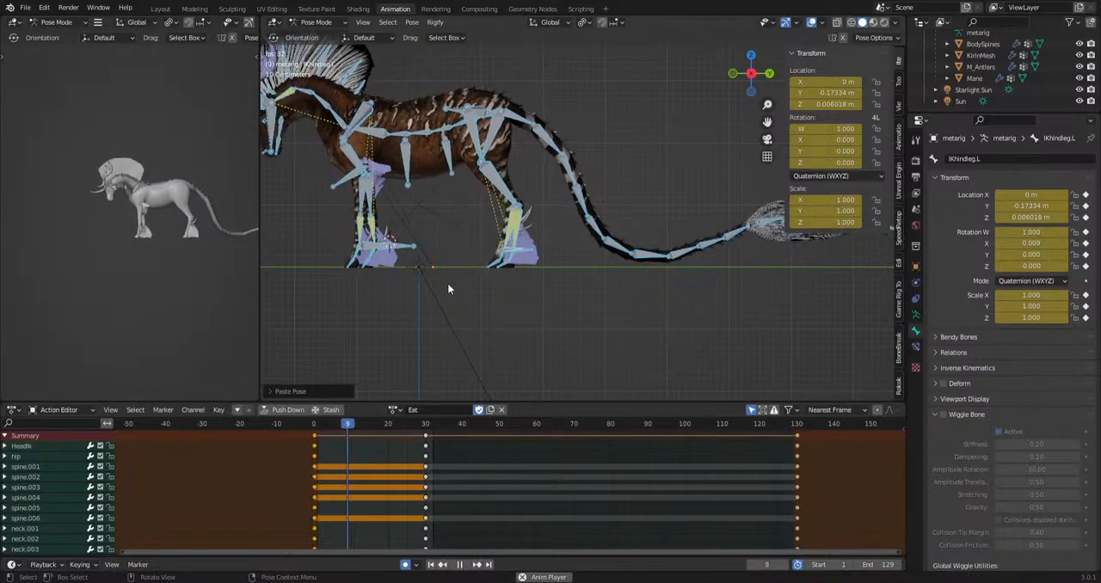
key(space)
Copy the grazing keyframes at frame 30 and paste them at frame 100 to hold the pose.
click(426, 436)
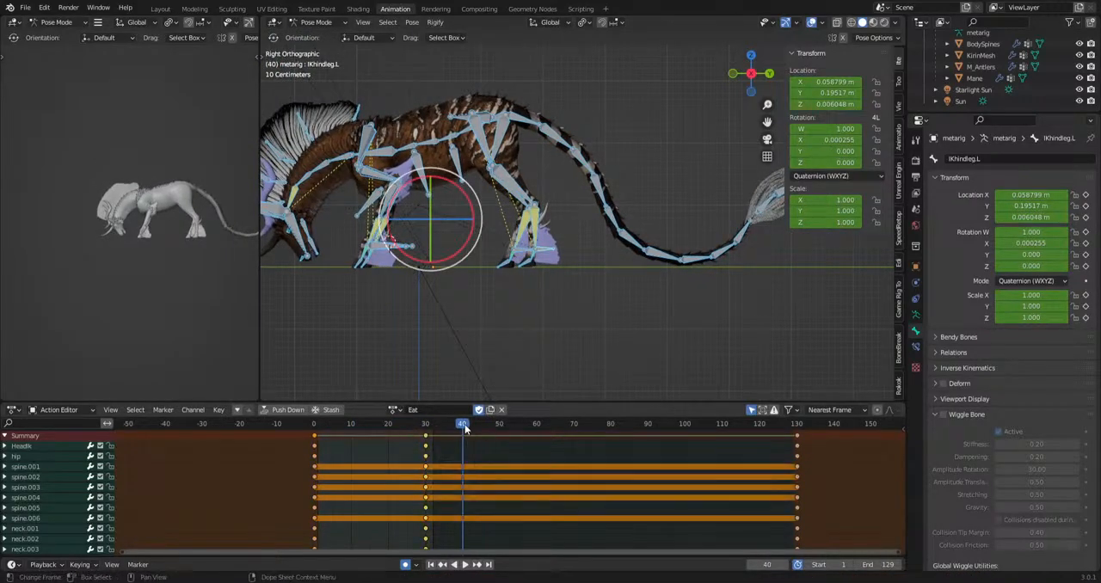
drag(463, 425, 473, 471)
key(ctrl+v)
key(space)
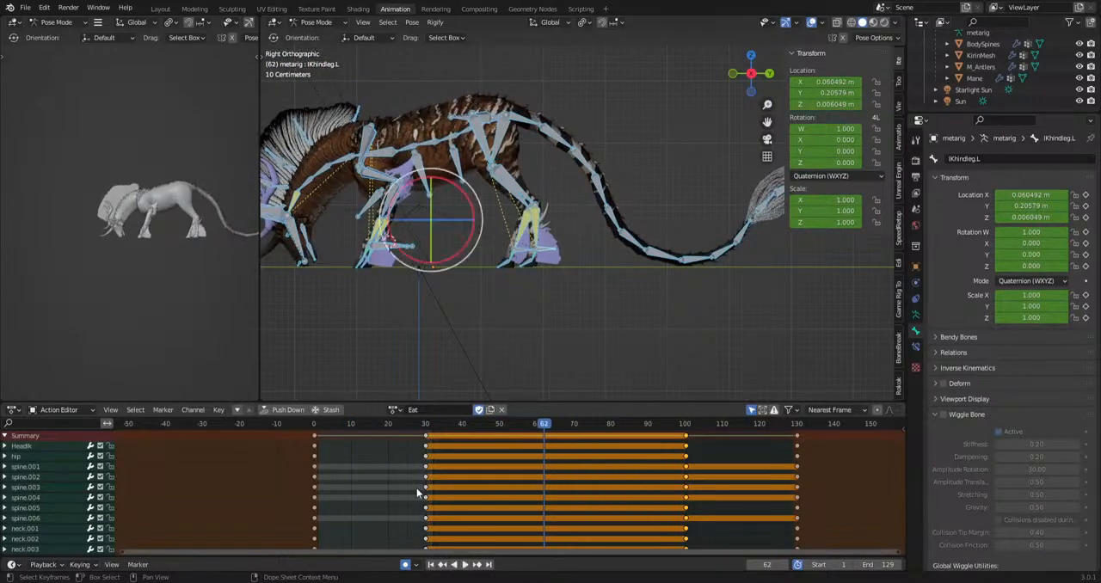
Try moving the grazing keyframes at frame 30 to about frame 16 and play the head-lowering transition.
key(g)
click(400, 434)
drag(368, 425, 309, 438)
key(space)
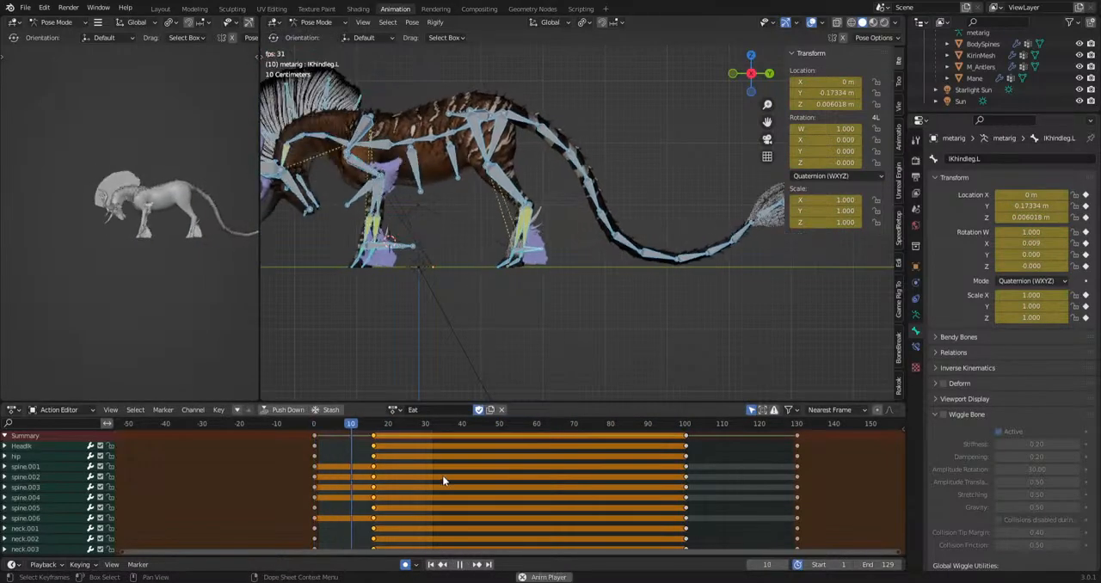
key(space)
Move the first set of grazing keyframes to about frame 23 and replay the animation from the start.
key(g)
click(441, 424)
drag(396, 425, 294, 436)
key(space)
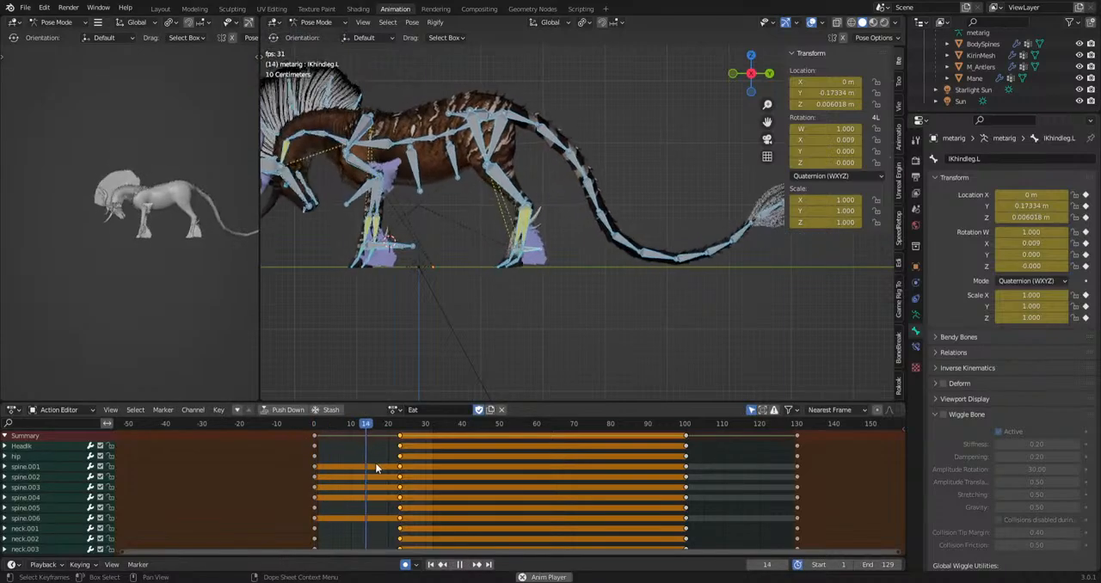
key(space)
Play the end of the Eat animation and examine how the legs return to the standing pose at frame 129.
key(space)
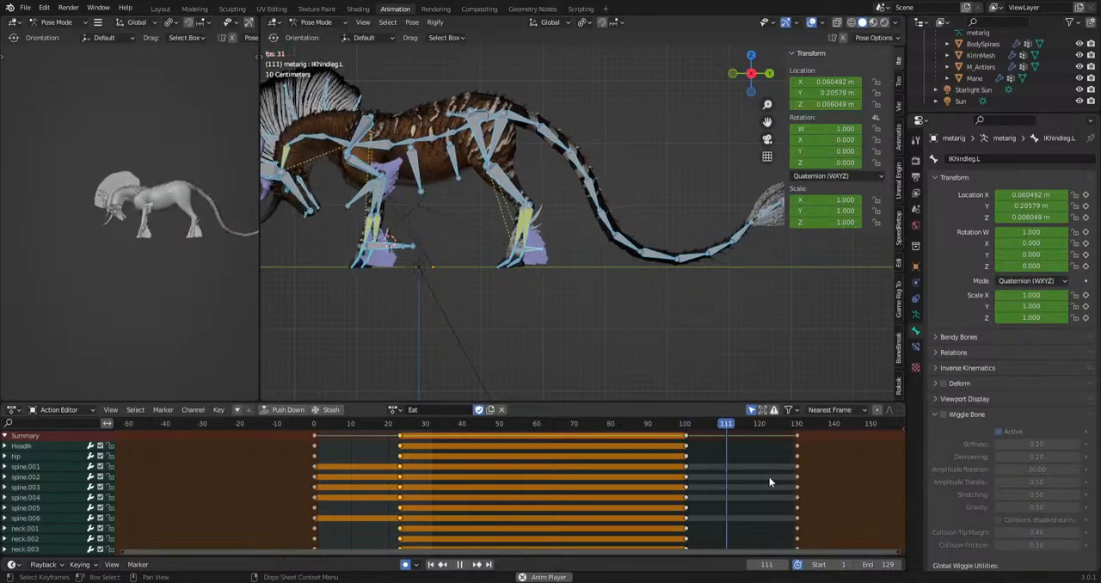
key(space)
click(677, 426)
key(space)
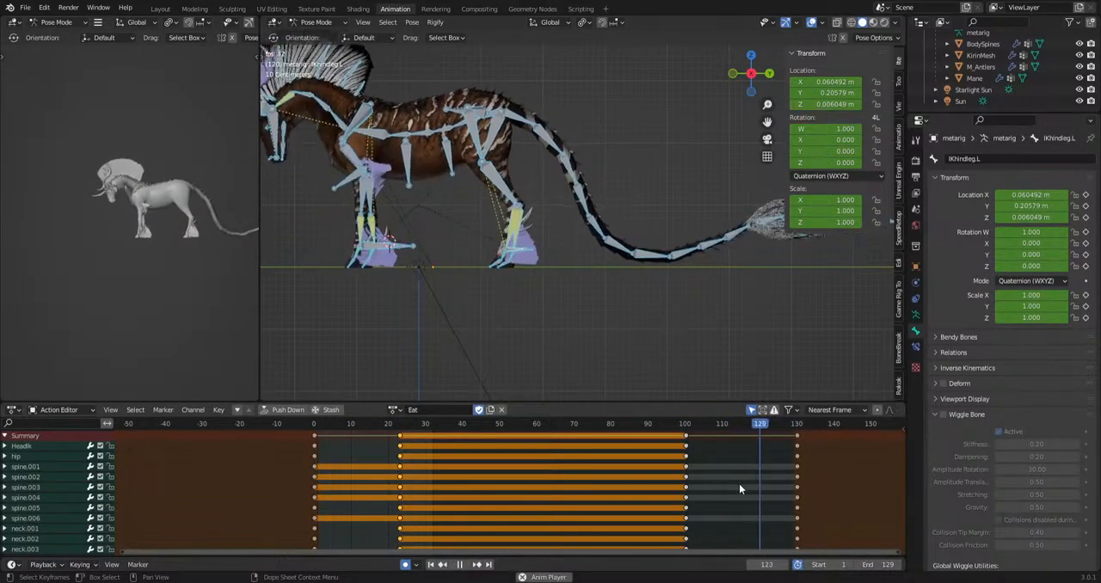
key(space)
shift+middle_drag(427, 260, 492, 314)
scroll(564, 262, up, 3)
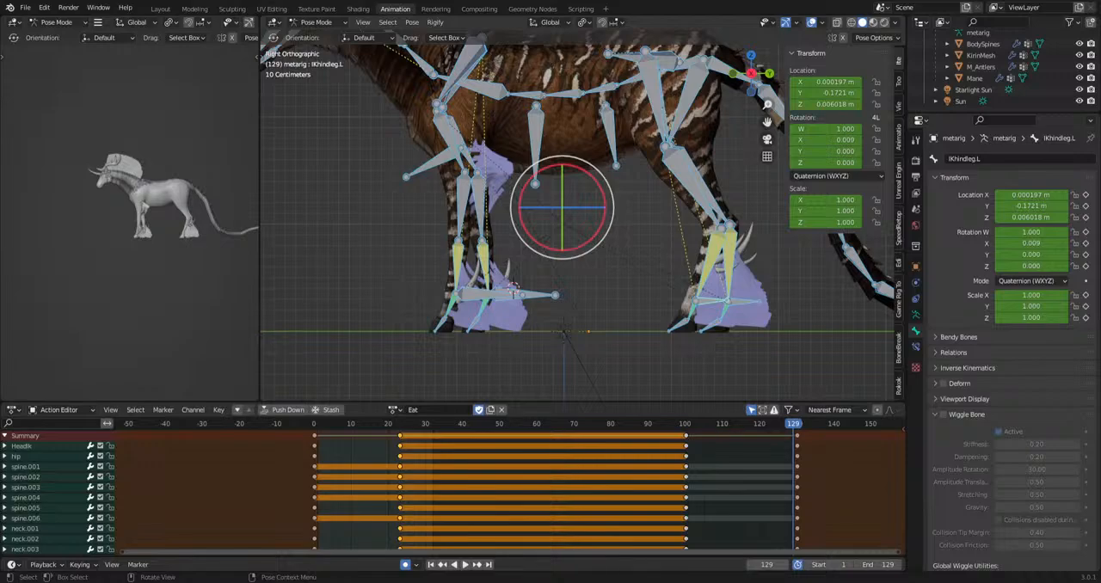
shift+middle_drag(560, 275, 620, 320)
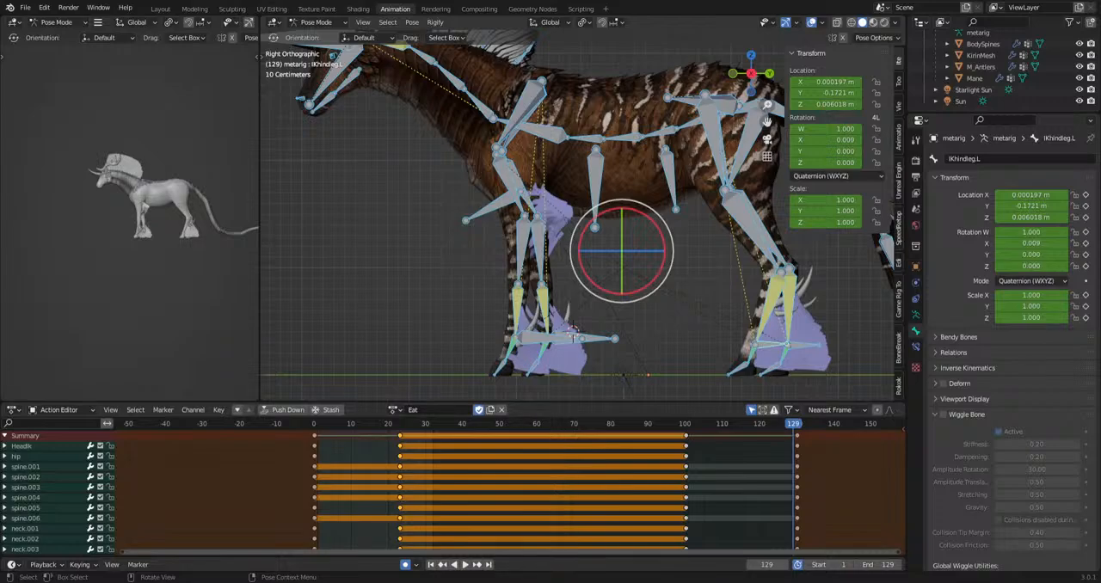
Try moving the pelvis.L bone at frame 129, inspect the hindquarters, and undo the move.
shift+middle_drag(404, 215, 381, 312)
click(583, 174)
key(g)
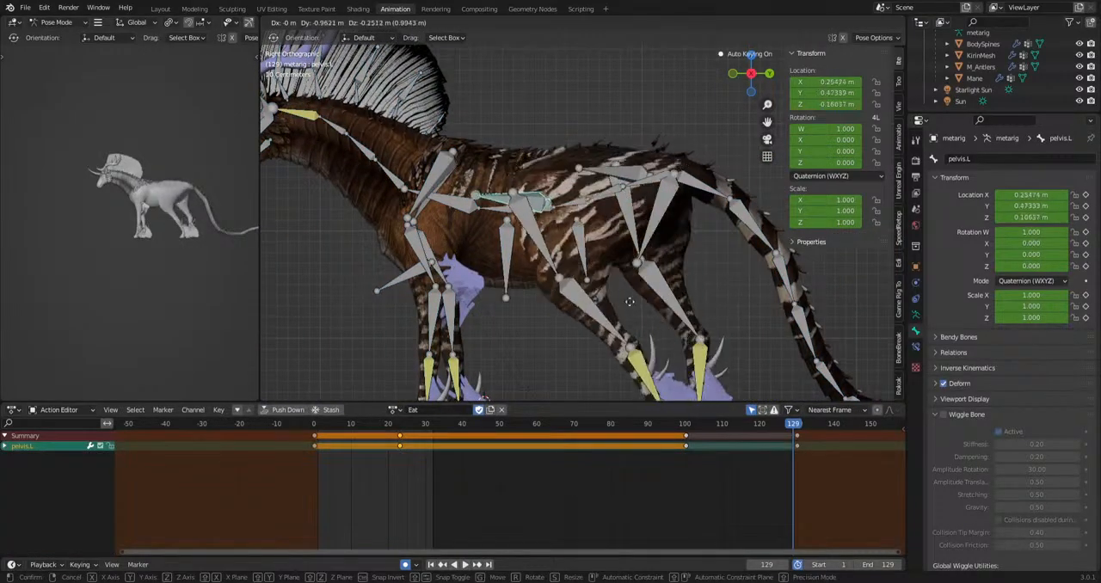
click(699, 352)
scroll(609, 289, up, 9)
shift+middle_drag(706, 204, 666, 117)
scroll(666, 117, down, 3)
scroll(612, 169, up, 7)
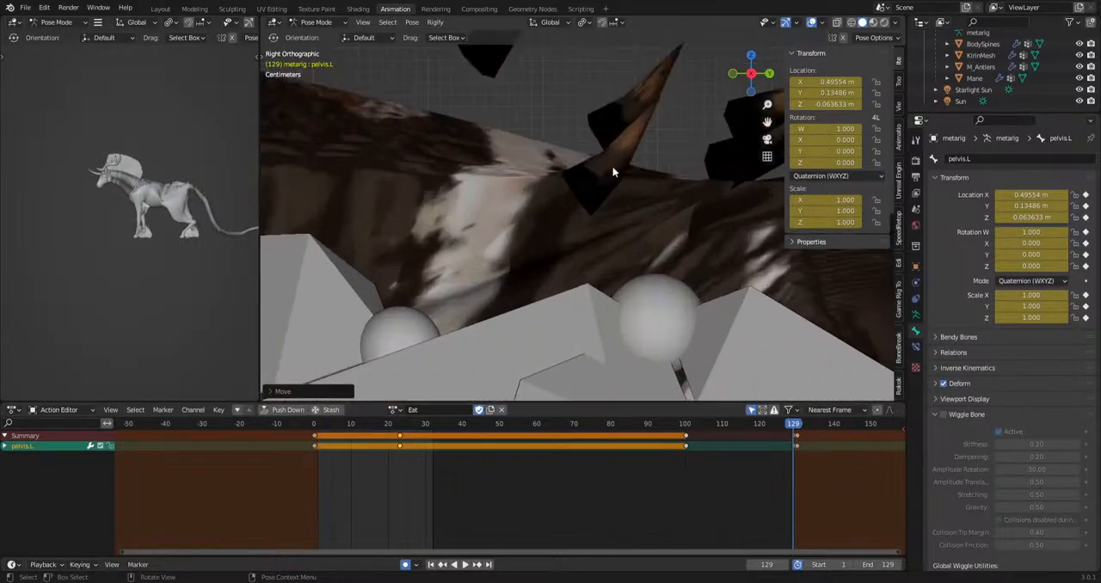
scroll(612, 168, down, 9)
key(ctrl+z)
scroll(611, 172, down, 4)
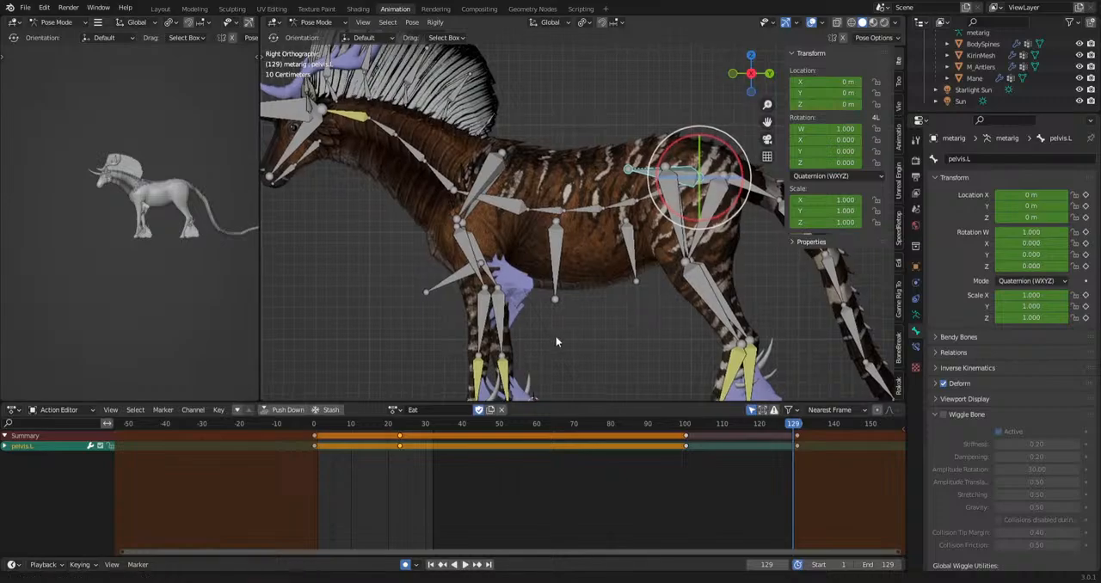
Enlarge the 3D viewport around the head and neck and play the start of the Eat animation.
shift+middle_drag(555, 337, 694, 323)
shift+middle_drag(487, 248, 509, 307)
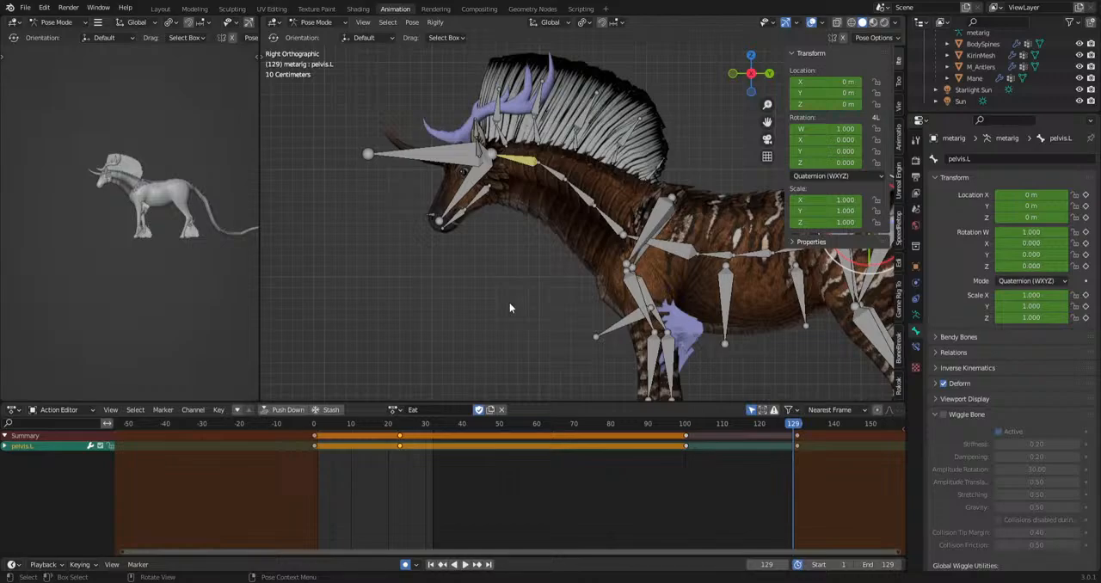
double_click(441, 410)
key(Return)
scroll(468, 378, up, 3)
drag(530, 404, 527, 496)
scroll(481, 364, down, 1)
shift+middle_drag(452, 358, 406, 318)
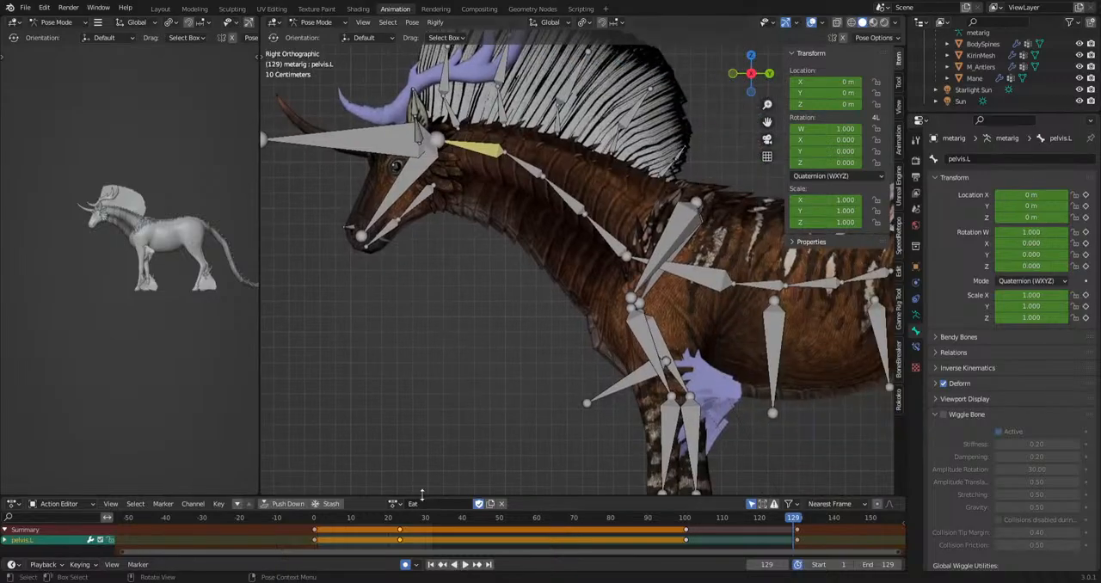
key(space)
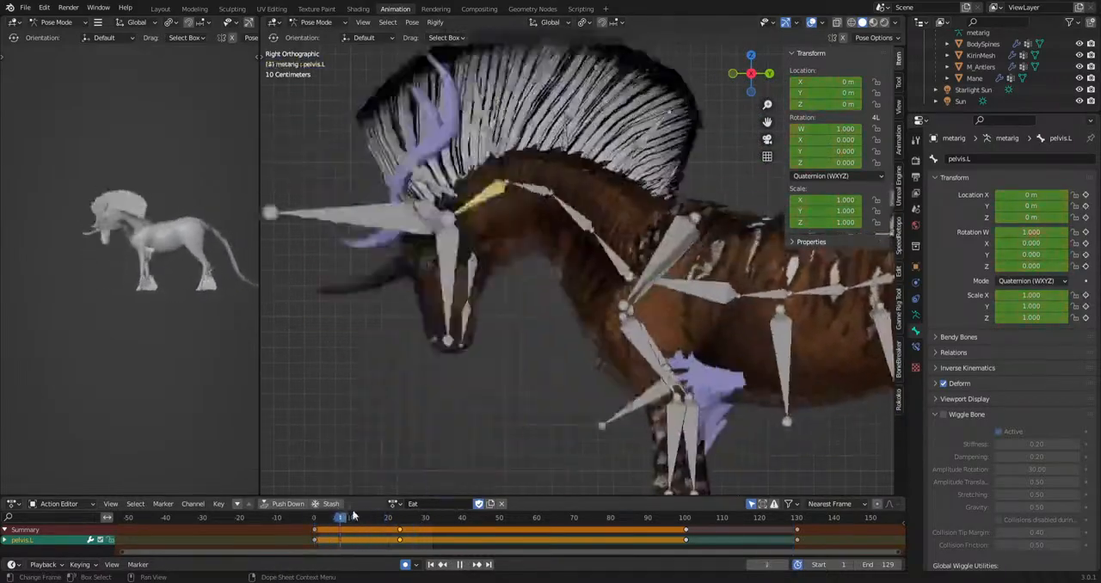
key(space)
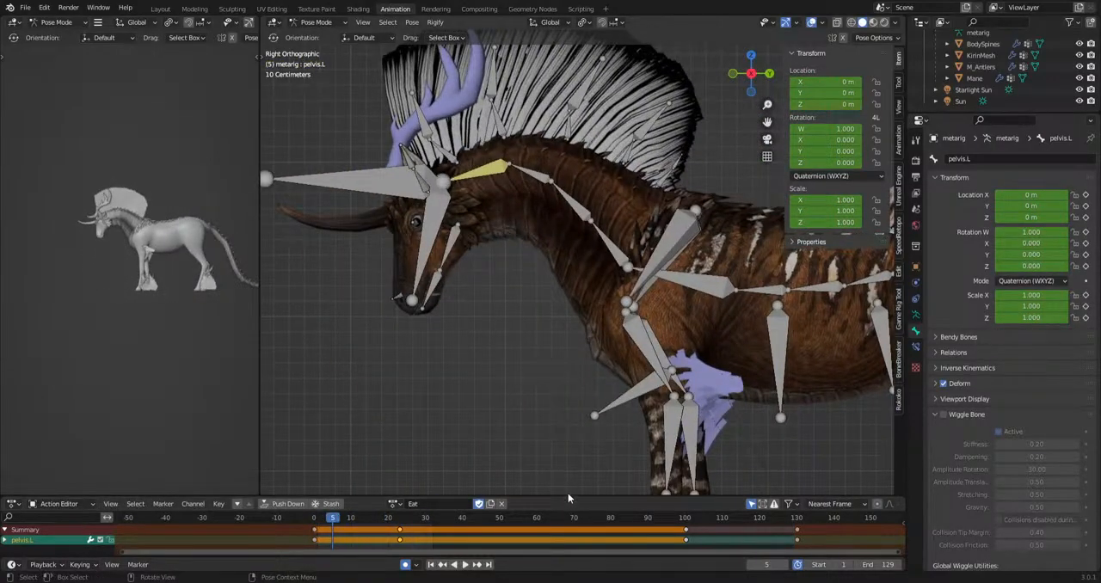
Restore space for the Action Editor and play the animation through the held grazing pose.
drag(567, 497, 565, 434)
scroll(594, 370, down, 1)
shift+middle_drag(607, 361, 504, 351)
drag(339, 457, 522, 465)
scroll(592, 346, down, 3)
shift+middle_drag(591, 346, 648, 308)
scroll(572, 264, up, 3)
key(space)
key(space)
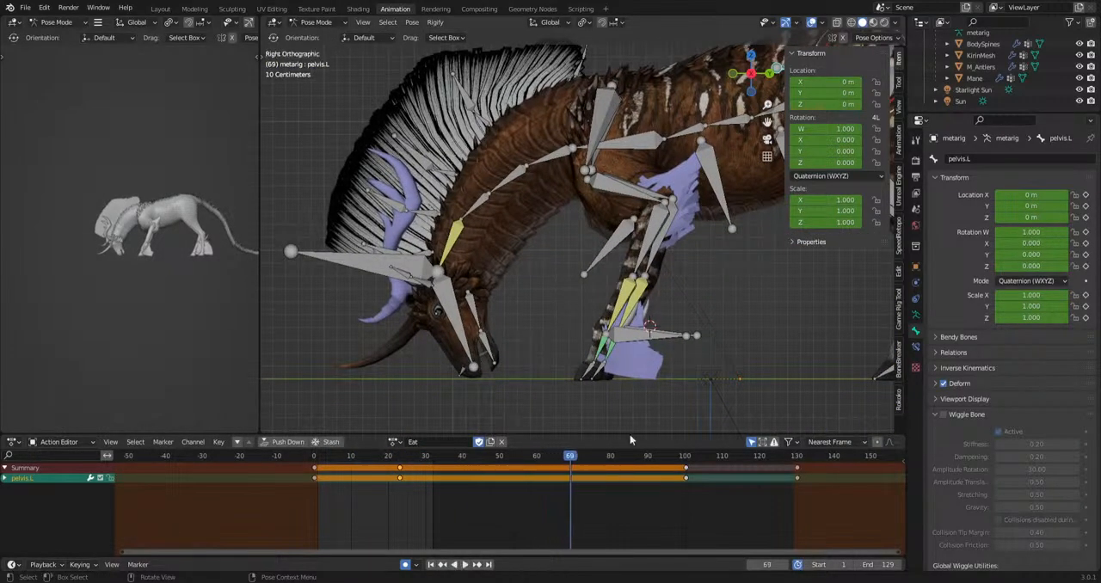
Rotate and shift the hip bone slightly during the grazing hold, keying it at frames 44, 69 and 85.
drag(535, 459, 455, 463)
scroll(652, 339, down, 2)
shift+middle_drag(658, 339, 553, 348)
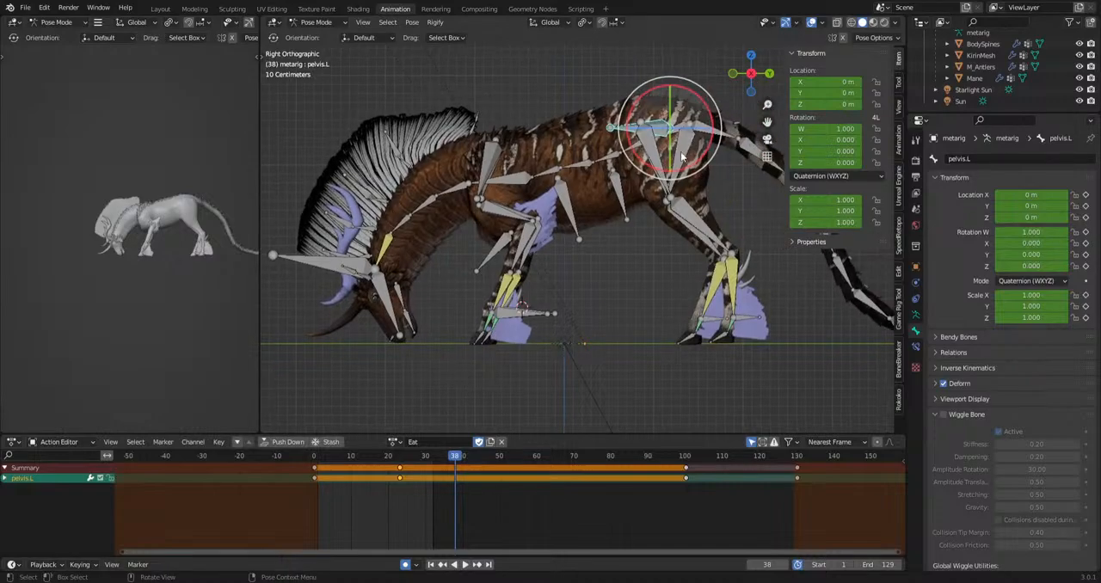
click(678, 165)
drag(463, 458, 419, 488)
key(r)
click(764, 385)
key(g)
click(629, 412)
key(g)
click(666, 410)
Set the preview range to frames 23–100 from the hip keyframes and play the grazing section.
scroll(437, 492, up, 6)
middle_drag(539, 502, 487, 504)
scroll(516, 504, up, 1)
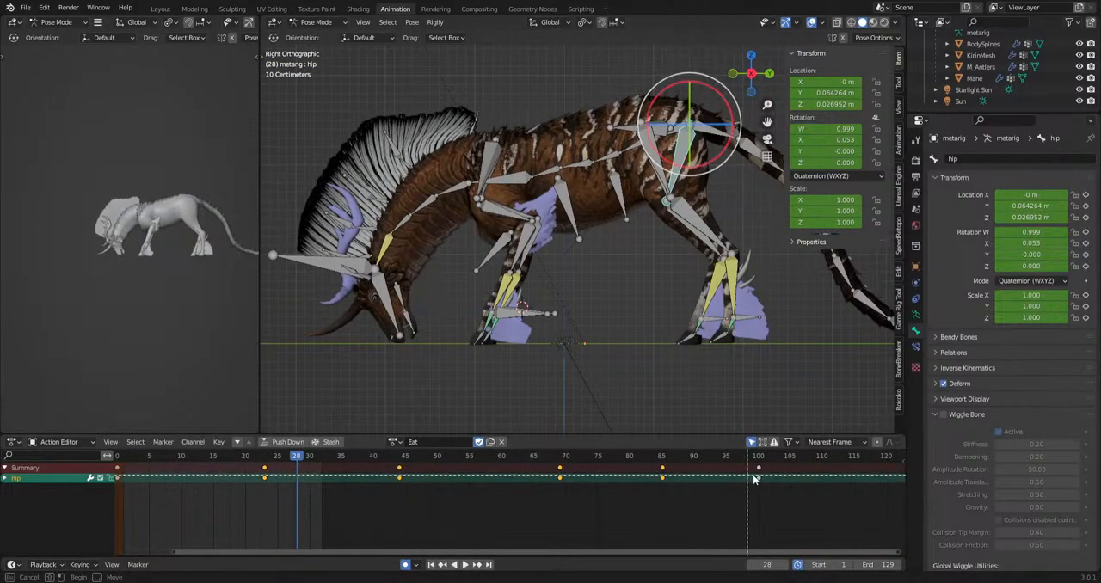
mouse_move(757, 470)
mouse_down()
mouse_move(297, 522)
mouse_move(266, 513)
mouse_up()
key(ctrl+alt+p)
key(space)
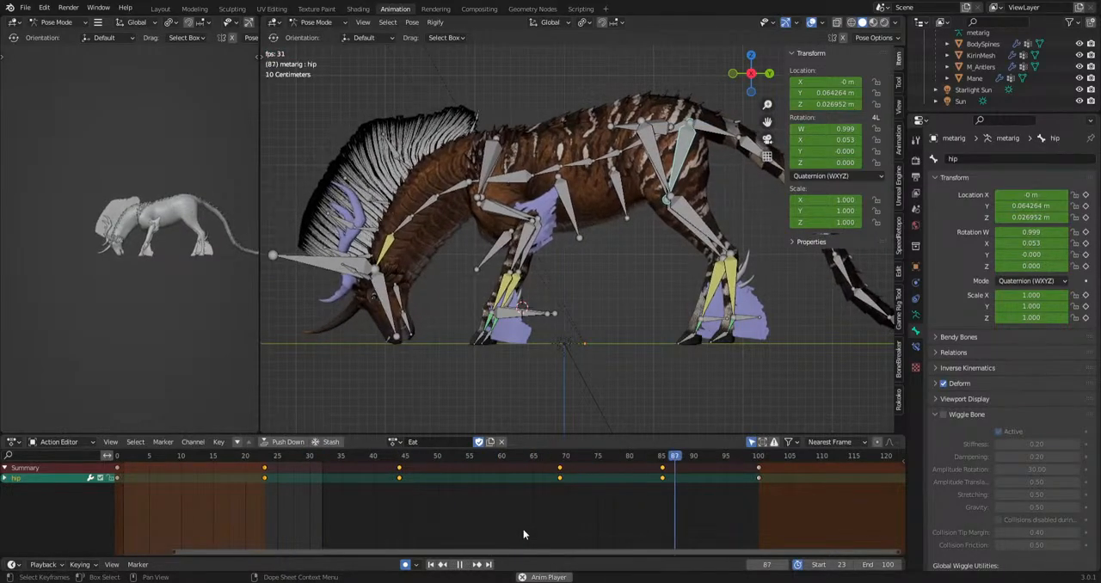
key(space)
Select all bones and move the final standing-pose keyframes 77 frames later, to frame 207.
scroll(596, 515, down, 1)
scroll(596, 515, down, 1)
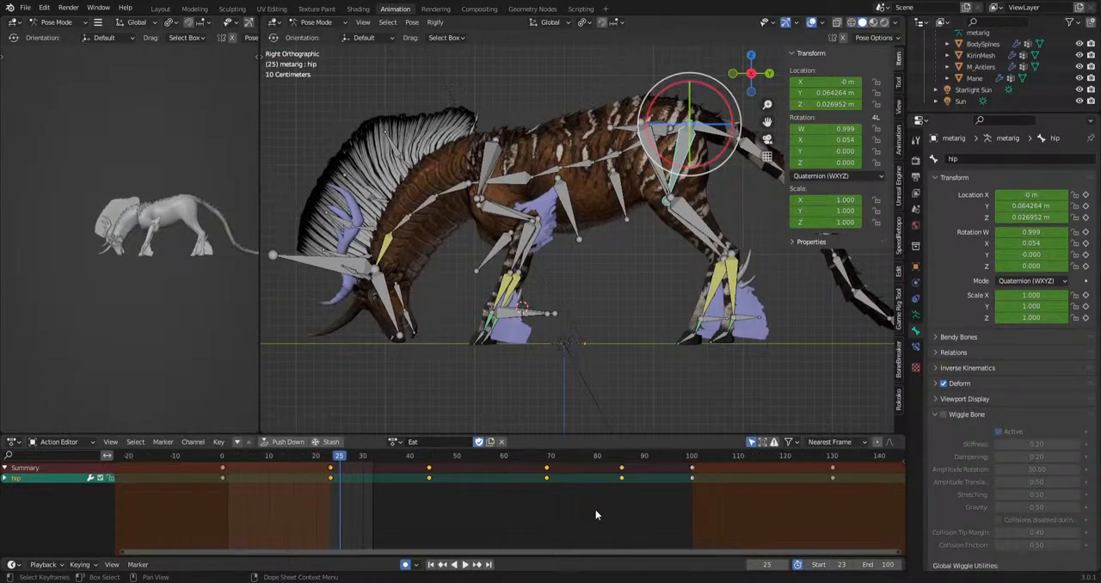
scroll(537, 322, down, 3)
scroll(690, 535, down, 3)
middle_drag(690, 534, 492, 519)
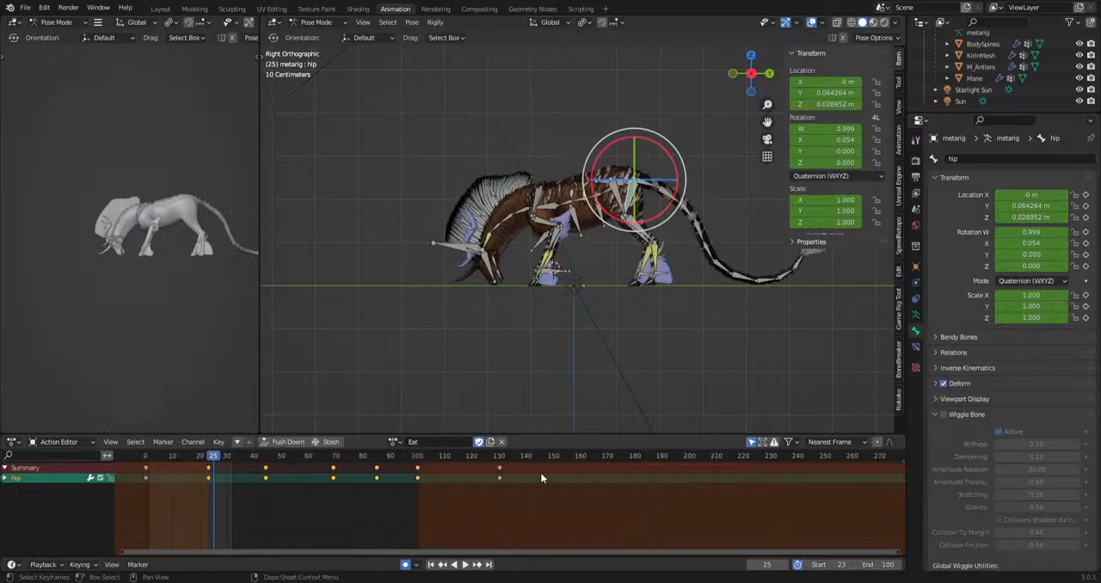
key(a)
click(500, 468)
text(g77)
key(Return)
Move all bones' grazing keyframes from frame 100 to frame 170 to lengthen the grazing hold.
scroll(502, 506, up, 1)
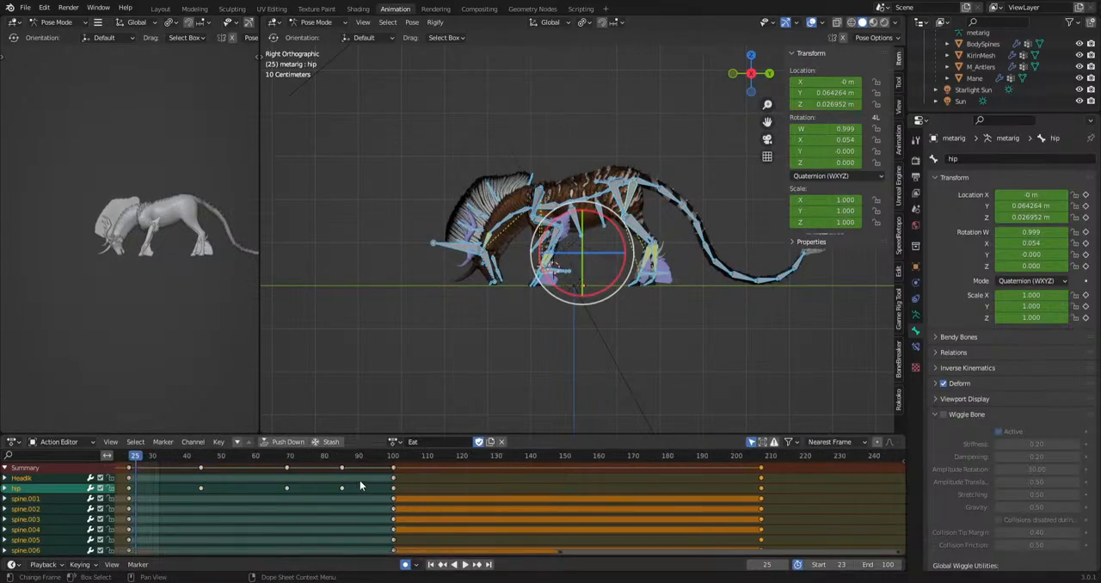
key(a)
key(g)
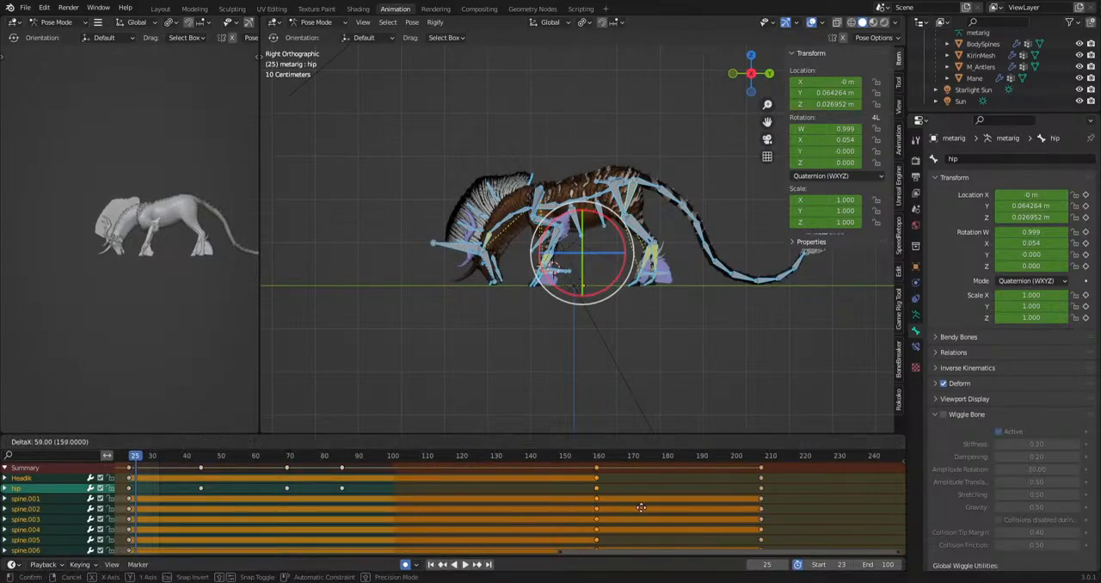
click(677, 511)
scroll(636, 474, down, 6)
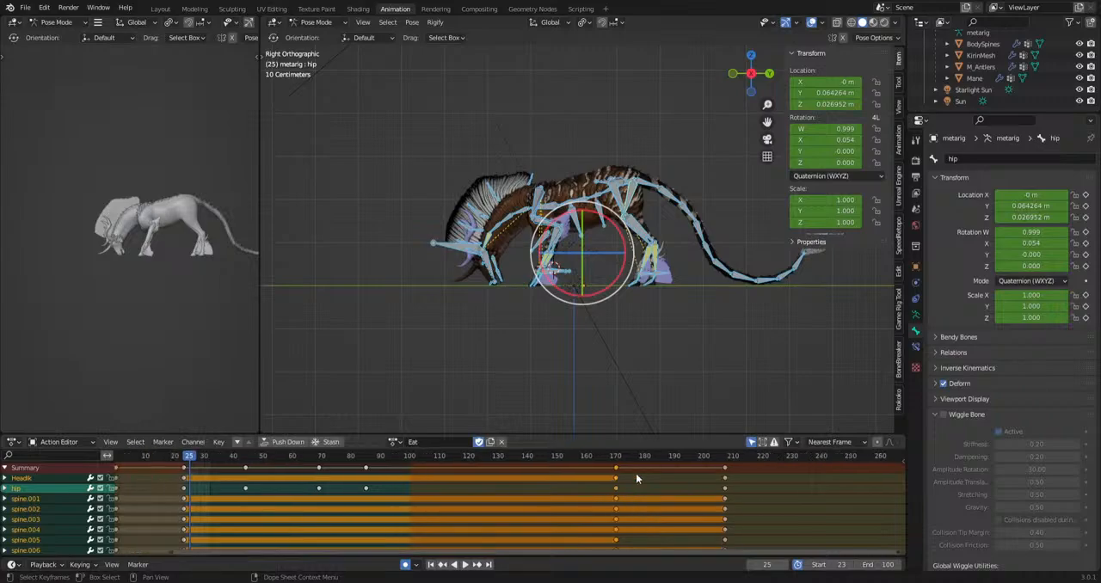
Set the preview range to frames 23–170 and play the extended grazing section.
key(b)
drag(587, 470, 270, 513)
key(space)
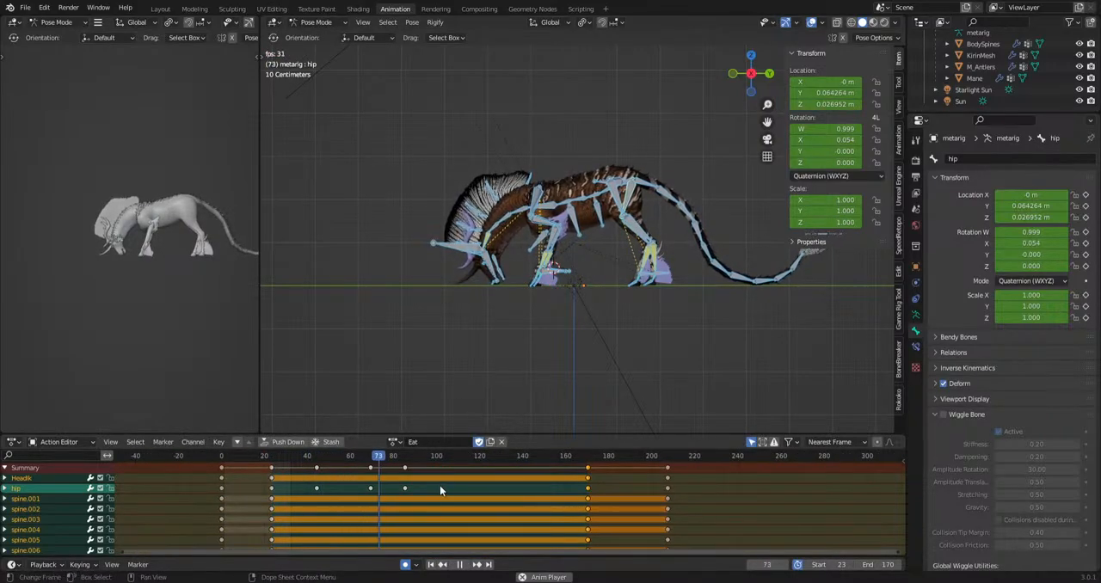
key(space)
scroll(495, 381, up, 3)
Key the HeadIk bone's grazing position at frame 80 and move the bone up to raise the head at frame 101.
click(367, 269)
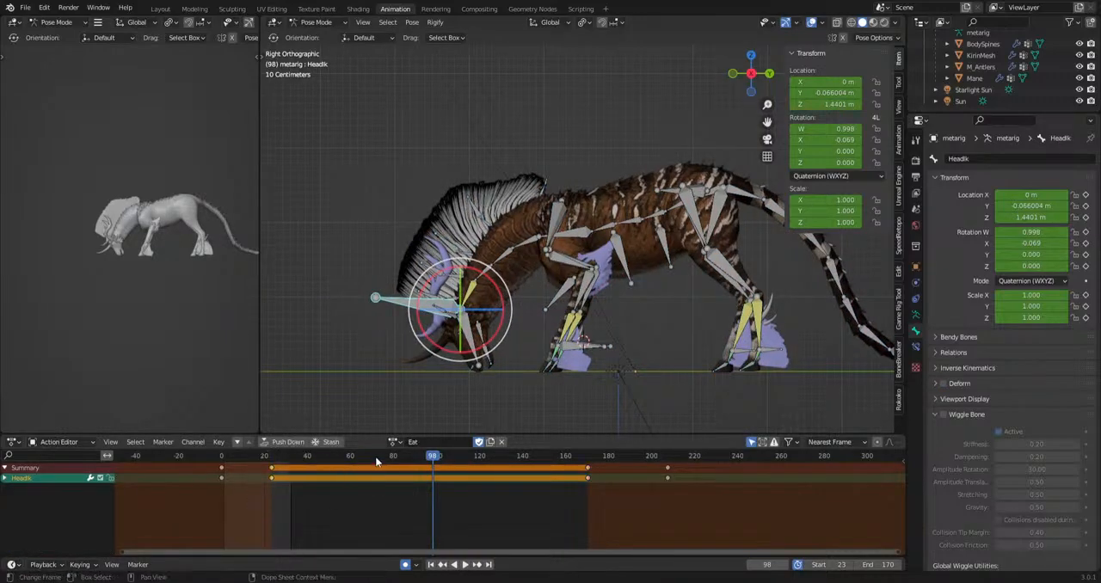
drag(376, 458, 395, 473)
key(i)
key(space)
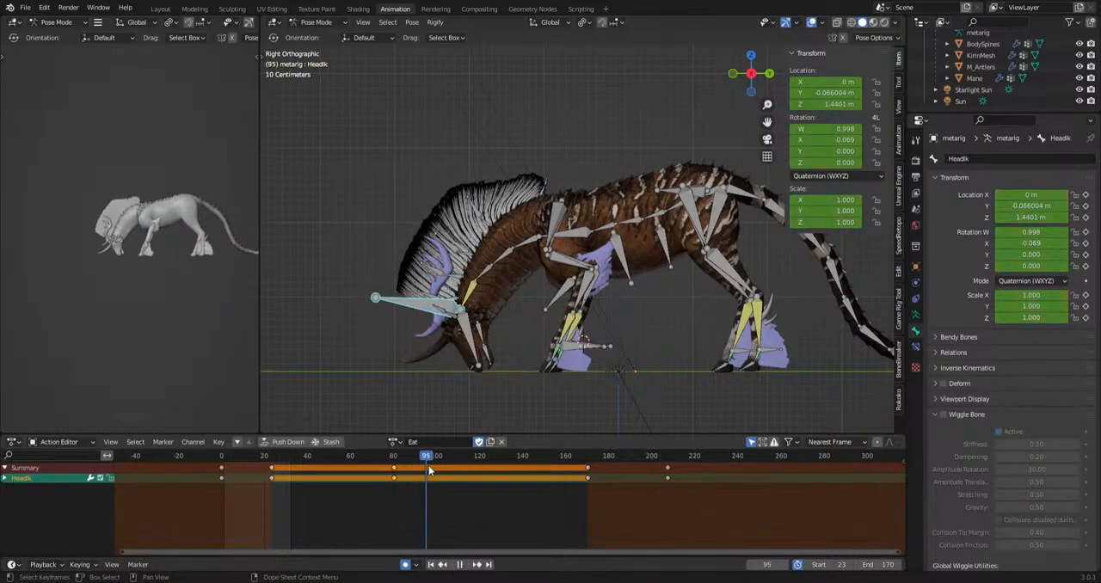
key(space)
key(g)
click(444, 261)
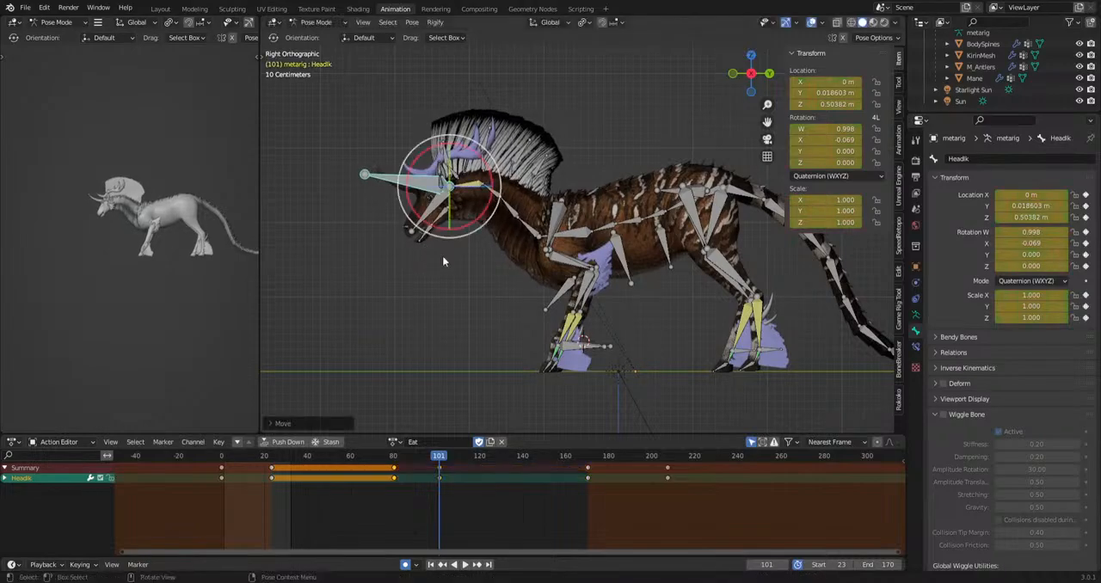
Try rotating the spine.002 bone at frame 101 and undo the rotation.
click(671, 204)
key(r)
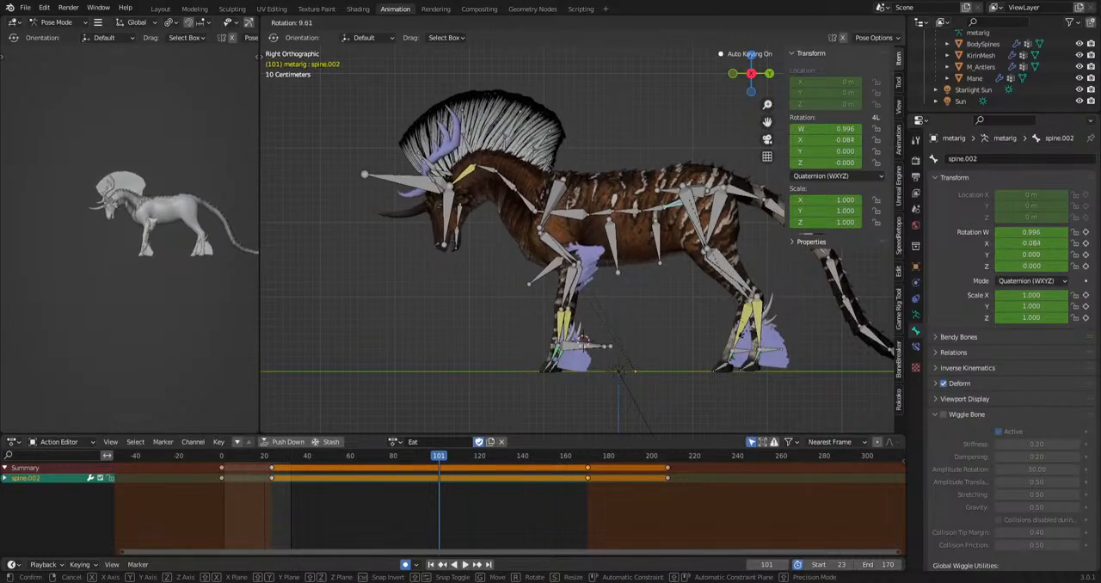
click(738, 332)
key(ctrl+z)
Rotate the hip bone at frame 101 to lift the front of the body and play the head raise.
click(716, 221)
key(r)
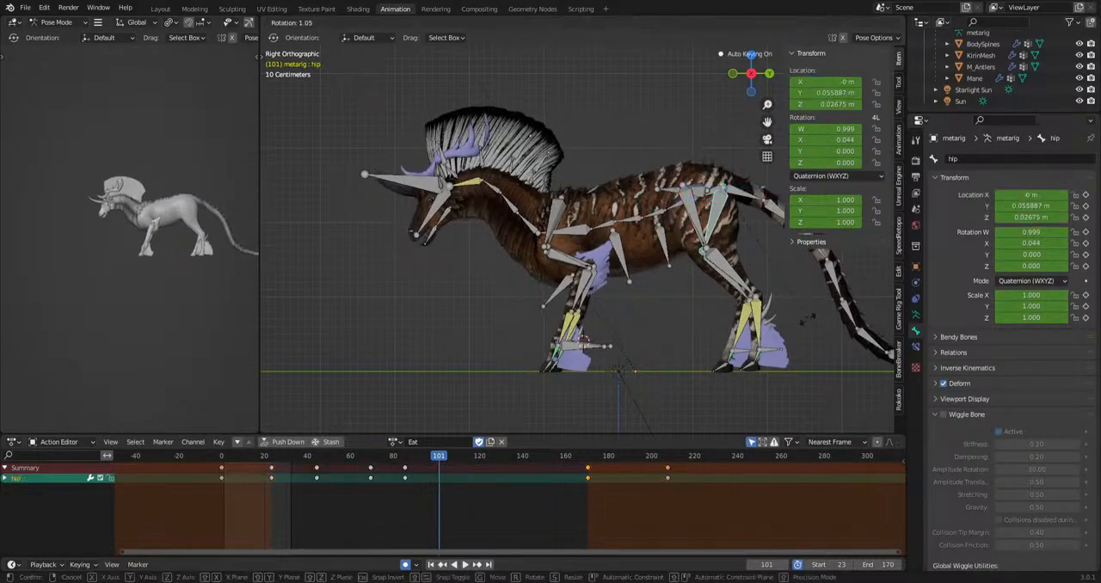
click(793, 354)
key(space)
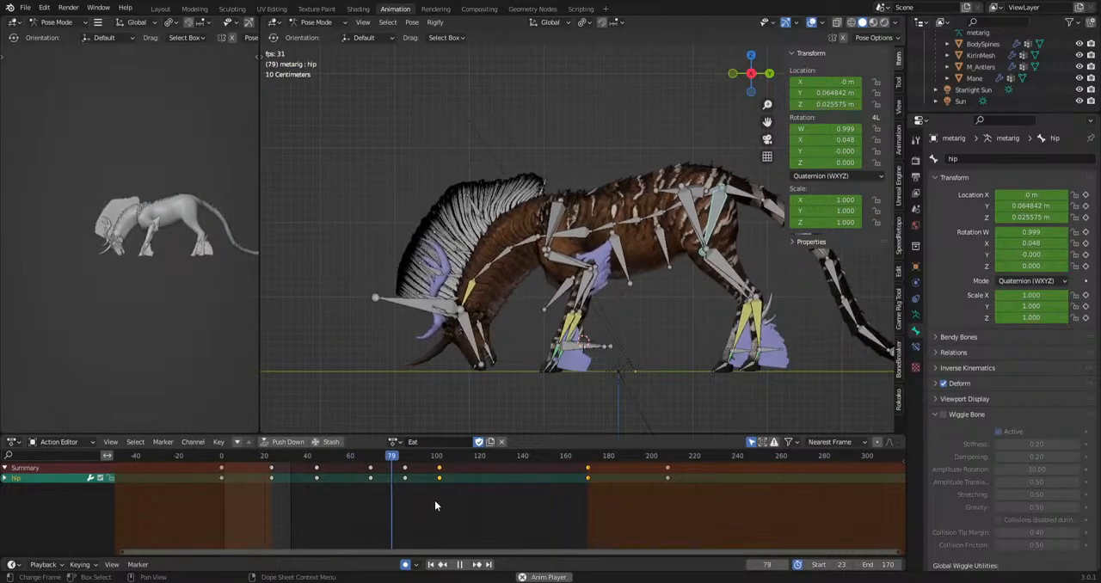
key(space)
Copy the raised hip keyframe to about frame 144, rotate the hip back down at frame 155, and play the result.
key(ctrl+c)
drag(429, 494, 555, 457)
key(ctrl+v)
key(r)
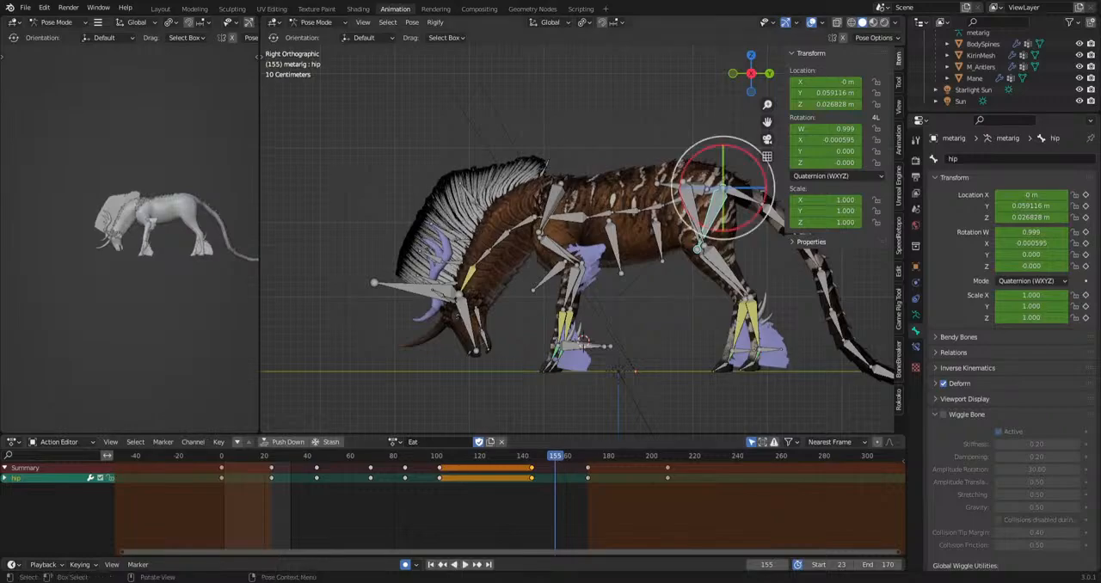
click(716, 385)
key(space)
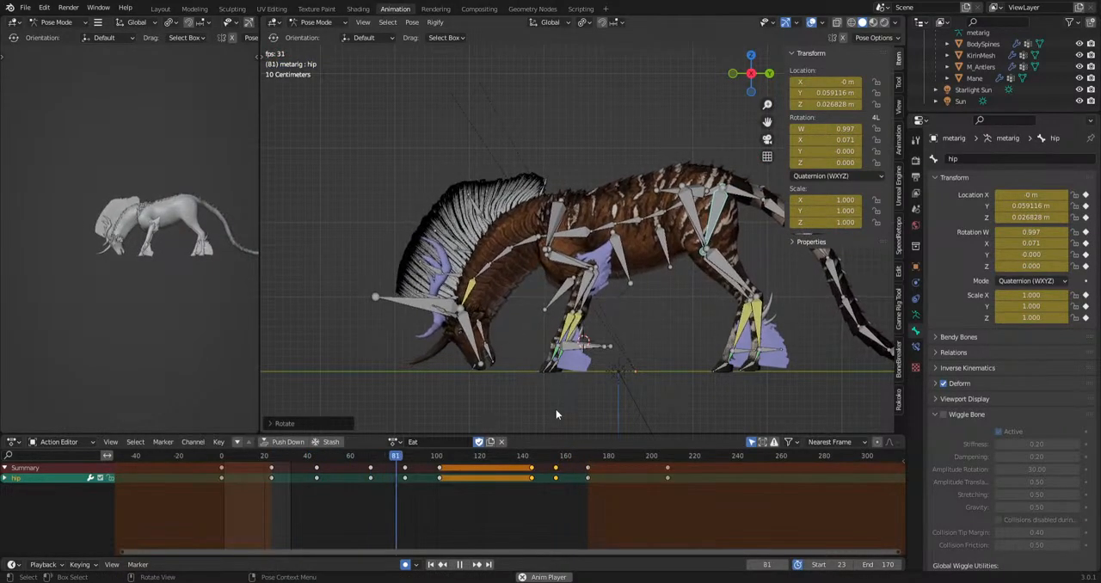
key(space)
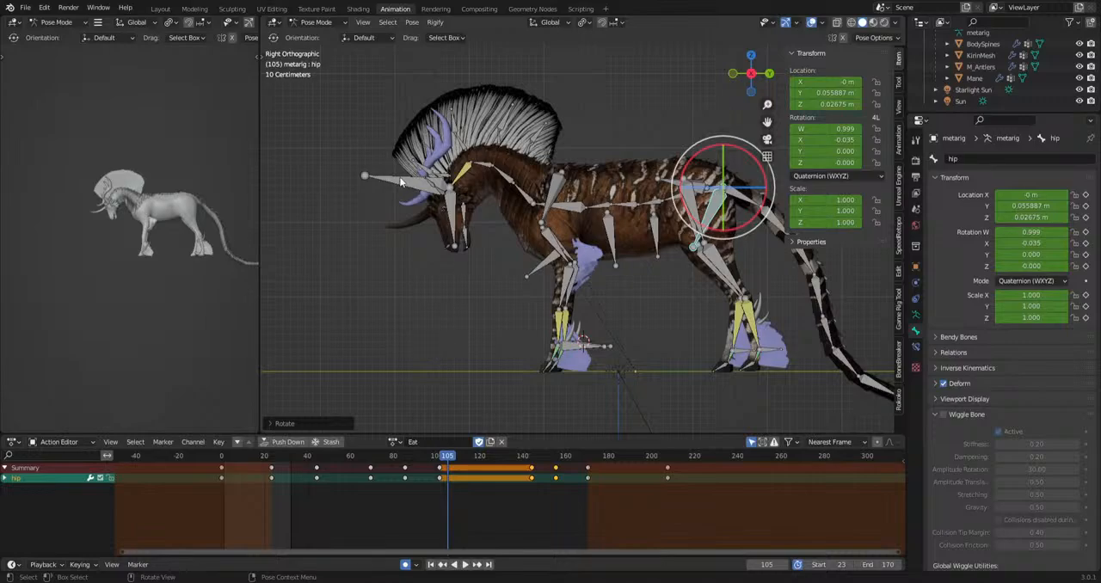
Move the HeadIk raised-head keyframe from frame 101 to about frame 113 and replay the head raise.
click(400, 181)
click(440, 469)
key(g)
click(485, 468)
click(367, 459)
key(space)
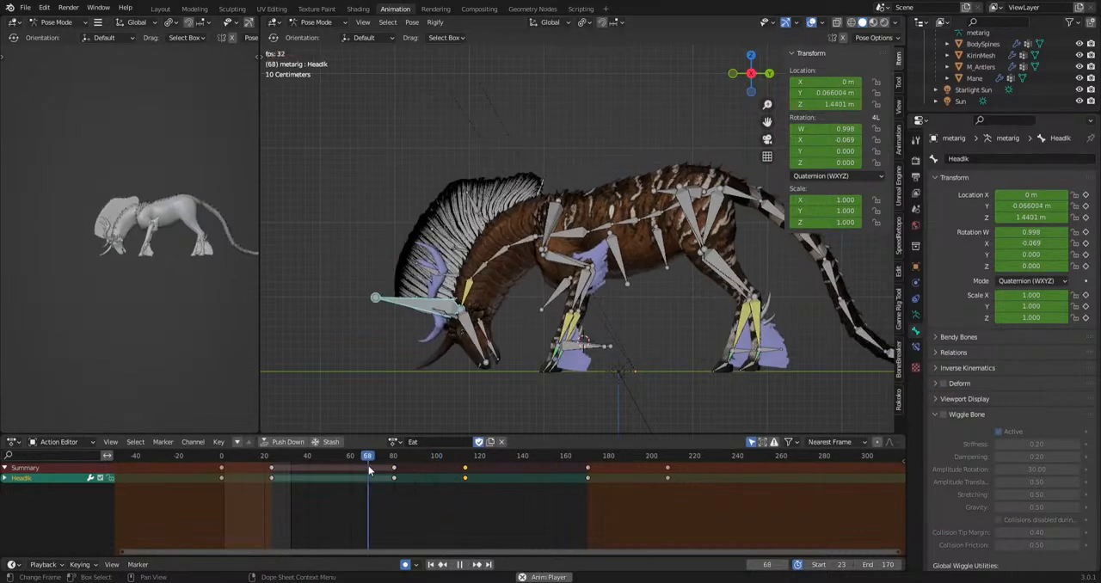
key(space)
Move the raised HeadIk keyframe to about frame 107 and paste a copy at about frame 145 to hold the head up.
key(g)
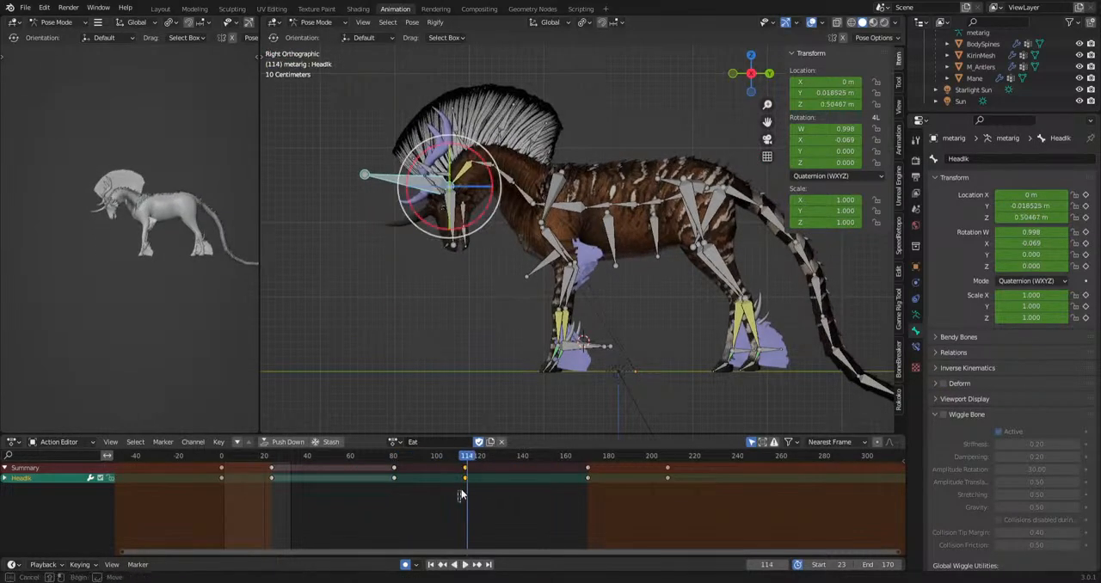
click(451, 489)
drag(468, 459, 534, 468)
key(ctrl+v)
Adjust the HeadIk position at frame 92, midway through the head raise, and play the motion.
click(393, 460)
key(space)
drag(396, 470, 419, 474)
key(g)
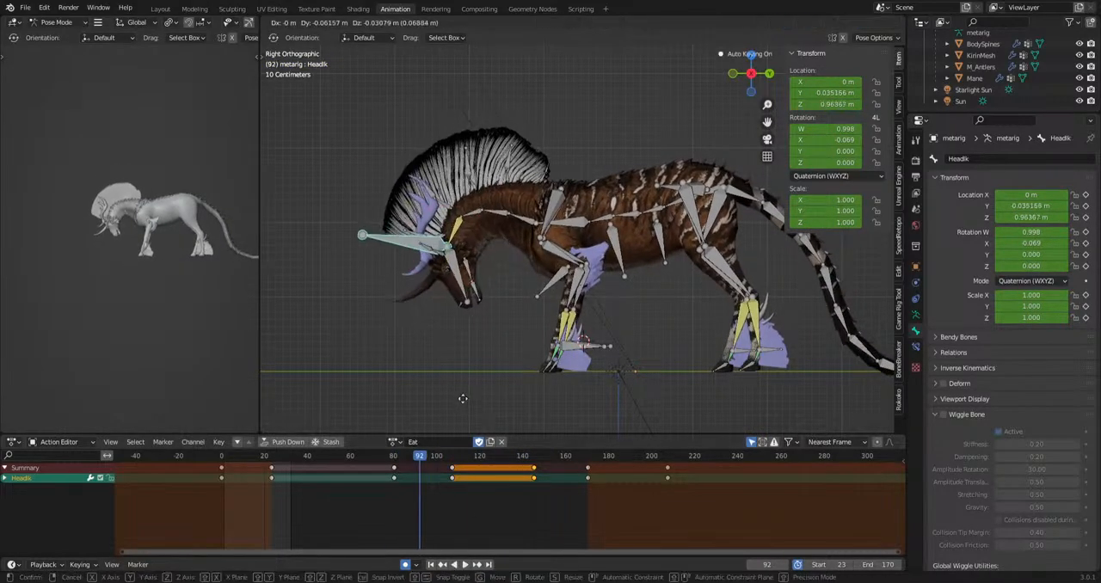
click(457, 404)
key(space)
Adjust the HeadIk position at frame 159, midway through lowering the head, and play the grazing loop.
key(space)
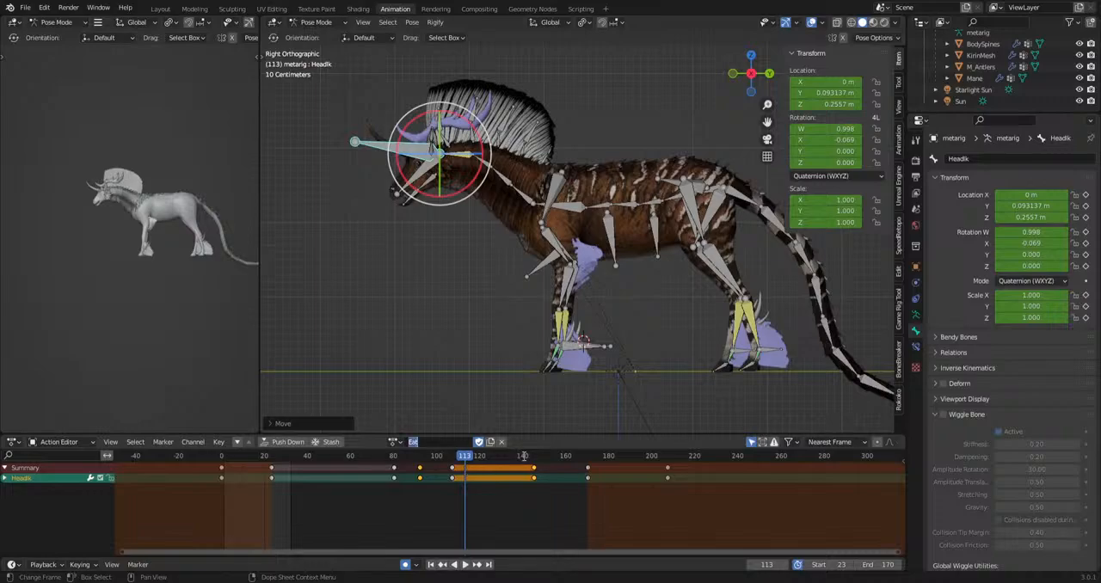
key(space)
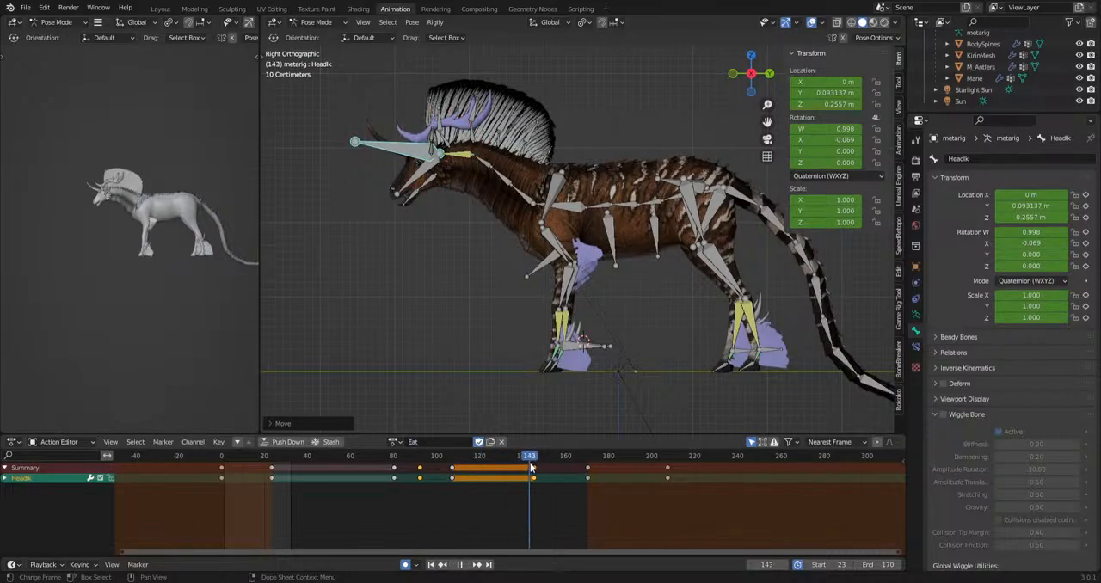
drag(560, 474, 567, 474)
key(g)
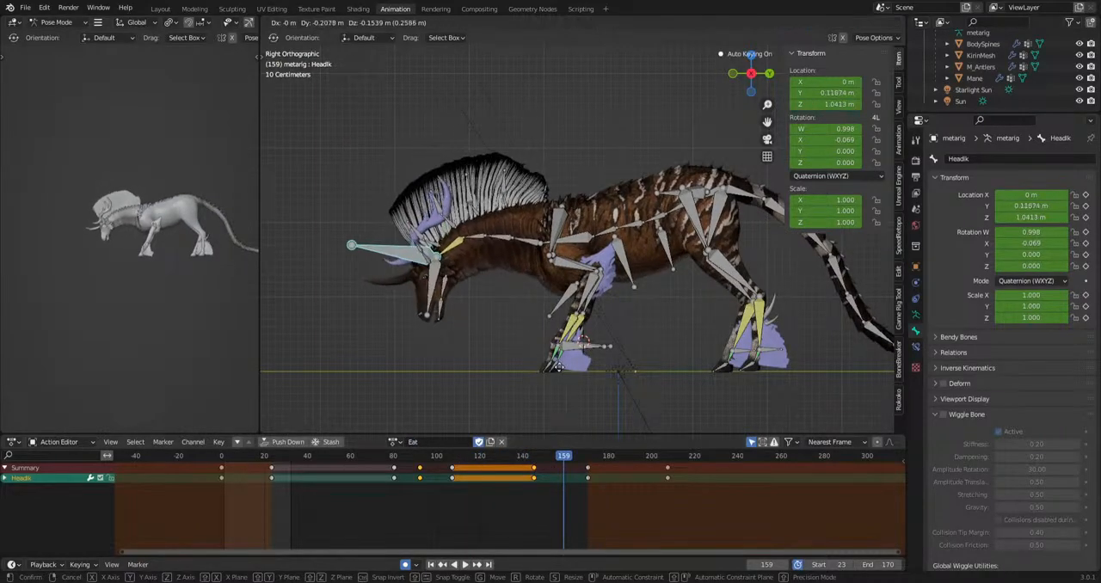
click(604, 387)
key(space)
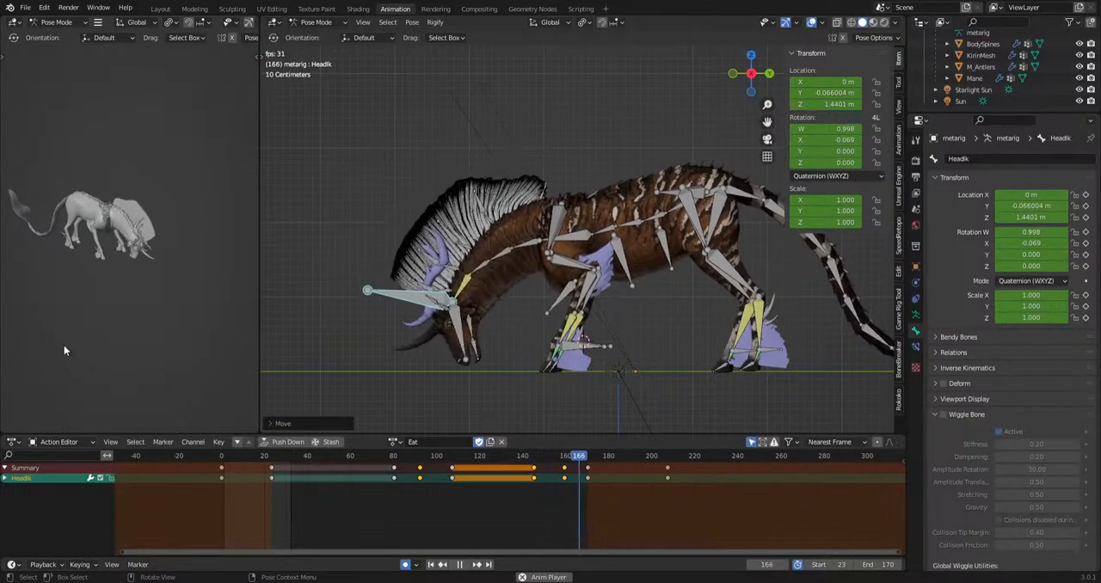
key(space)
Go to frame 152, as the raised head starts lowering, and rotate the head bone to adjust the muzzle angle.
drag(572, 455, 548, 455)
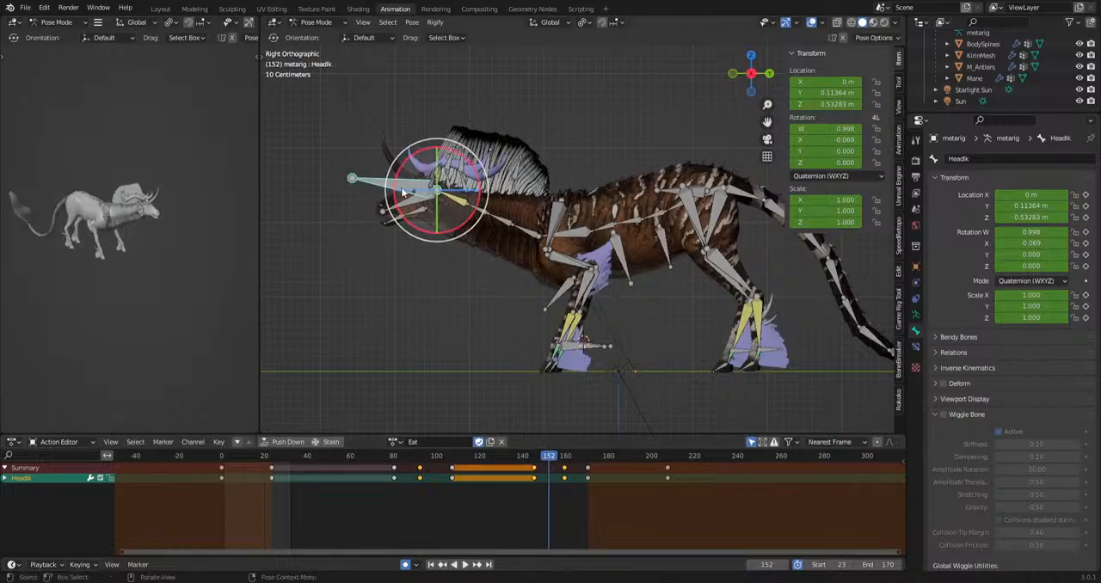
key(g)
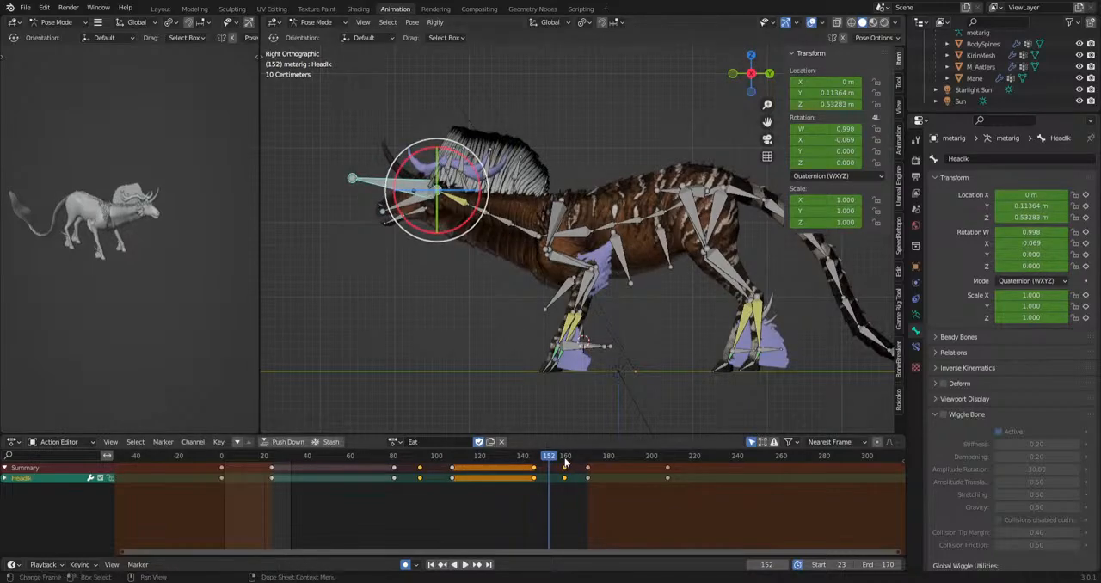
click(559, 384)
drag(551, 460, 344, 461)
click(415, 217)
key(r)
click(425, 232)
Rotate the head bone at about frame 45 to refine the muzzle angle in the grazing pose.
key(r)
click(516, 394)
key(r)
click(481, 410)
Paste a copy of the head bone's grazing keyframe at frame 71 and delete the extra keyframe at frame 44.
click(319, 466)
drag(346, 459, 375, 467)
scroll(338, 498, up, 5)
middle_drag(338, 498, 455, 475)
scroll(455, 475, up, 6)
key(ctrl+v)
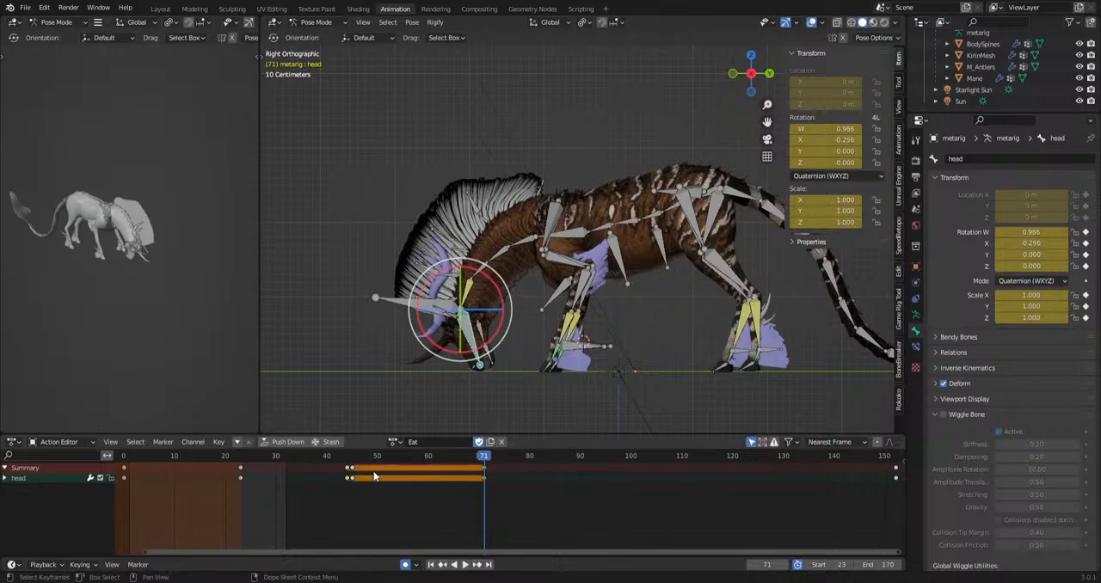
click(347, 468)
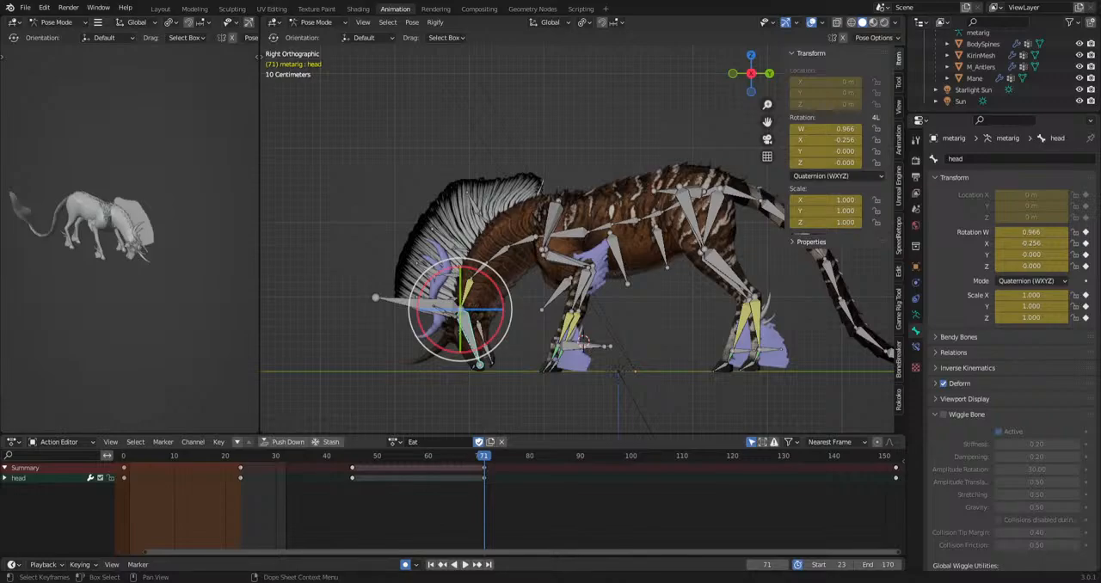
Select the chest bone spine.006 and rotate it at frames 39 and 84 to add torso movement while grazing.
scroll(323, 472, up, 1)
scroll(453, 337, up, 3)
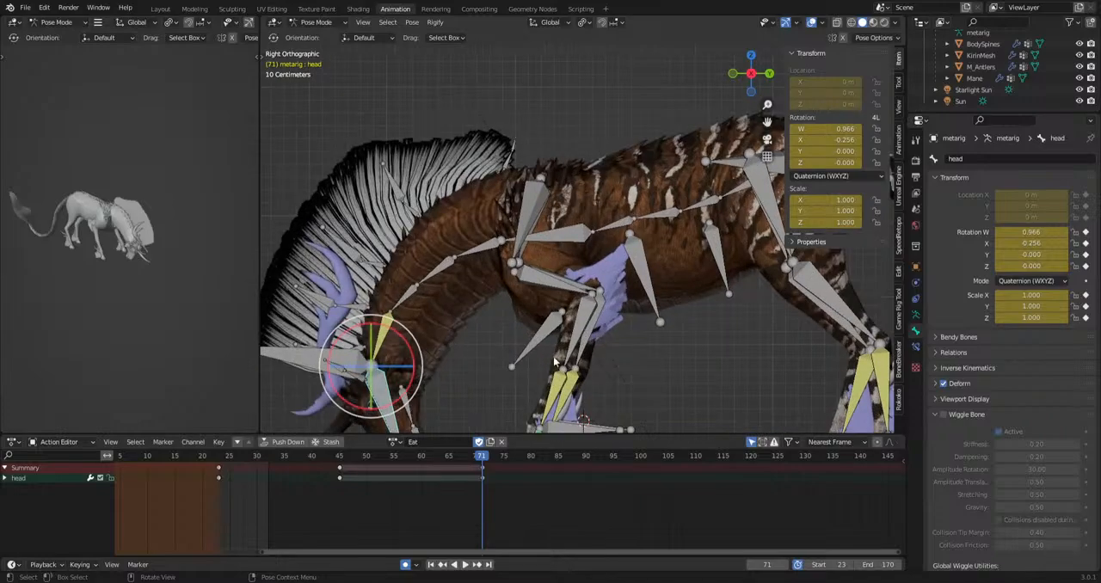
shift+middle_drag(594, 379, 641, 289)
click(638, 150)
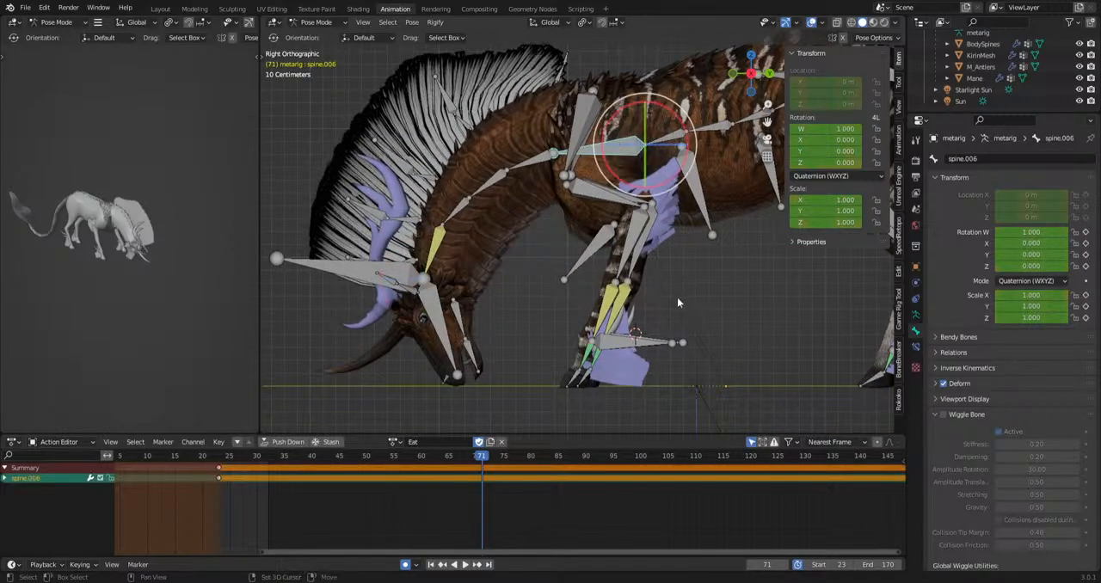
click(231, 468)
key(space)
drag(230, 466, 539, 495)
key(r)
click(613, 347)
scroll(370, 481, down, 2)
key(r)
click(678, 399)
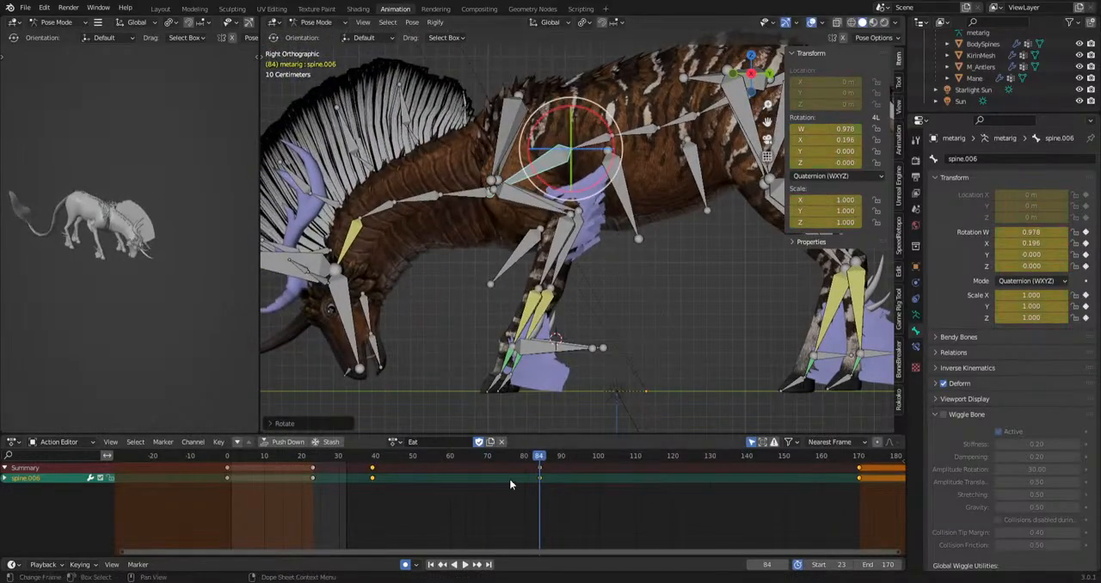
Rotate spine.006 at frames 116 and 152 to shift the chest during the raised-head section.
drag(541, 458, 790, 480)
key(r)
click(681, 460)
key(r)
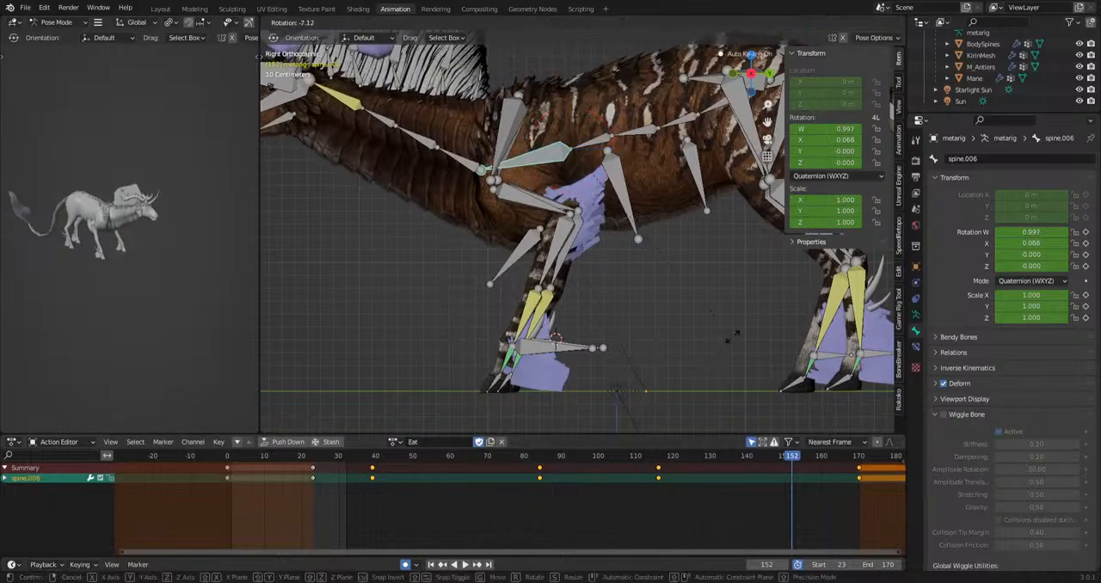
click(730, 341)
scroll(344, 142, down, 3)
key(ctrl+z)
key(r)
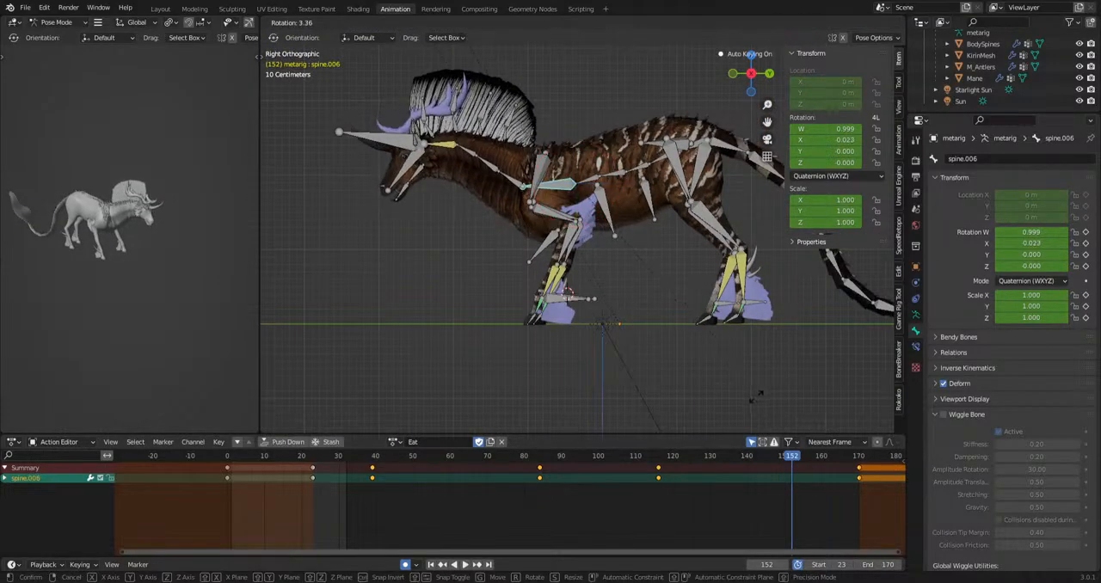
click(739, 357)
Select spine.003, spine.004 and spine.005, rotate them together slightly at frame 45, and play the motion.
drag(639, 156, 616, 174)
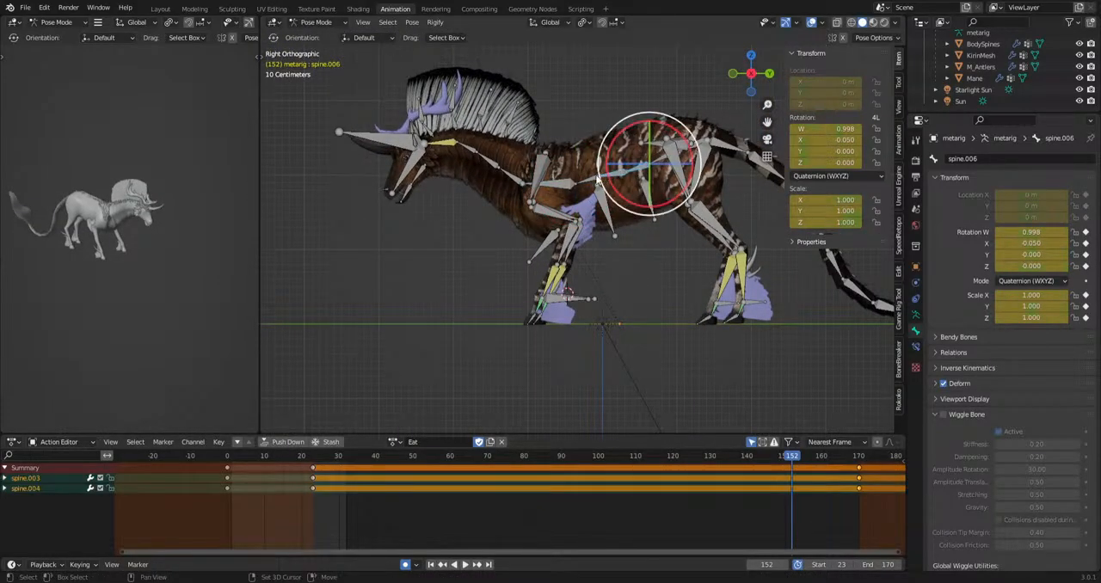
shift+click(597, 177)
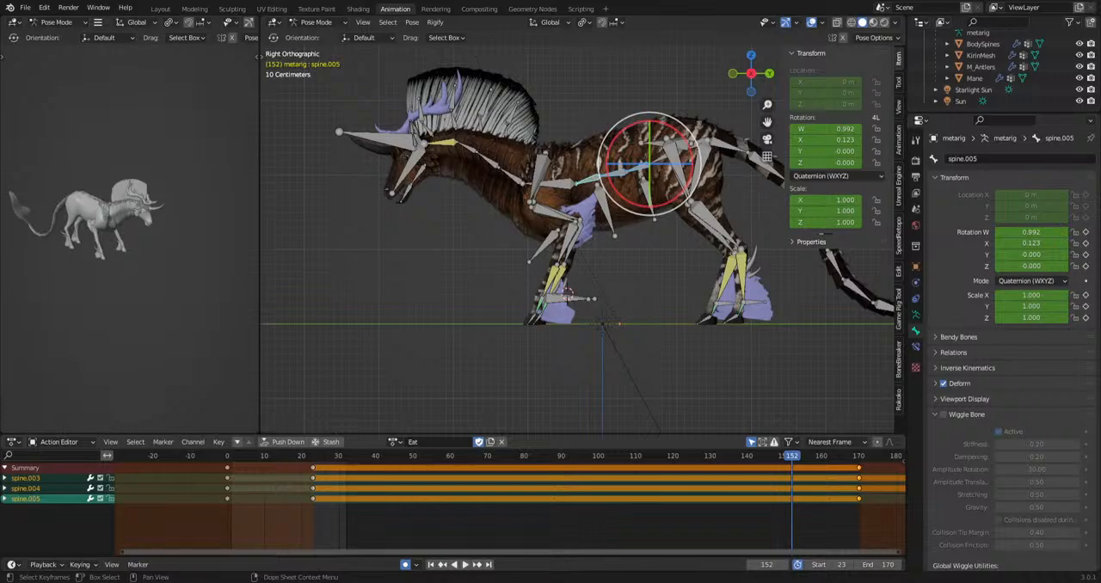
drag(334, 457, 394, 465)
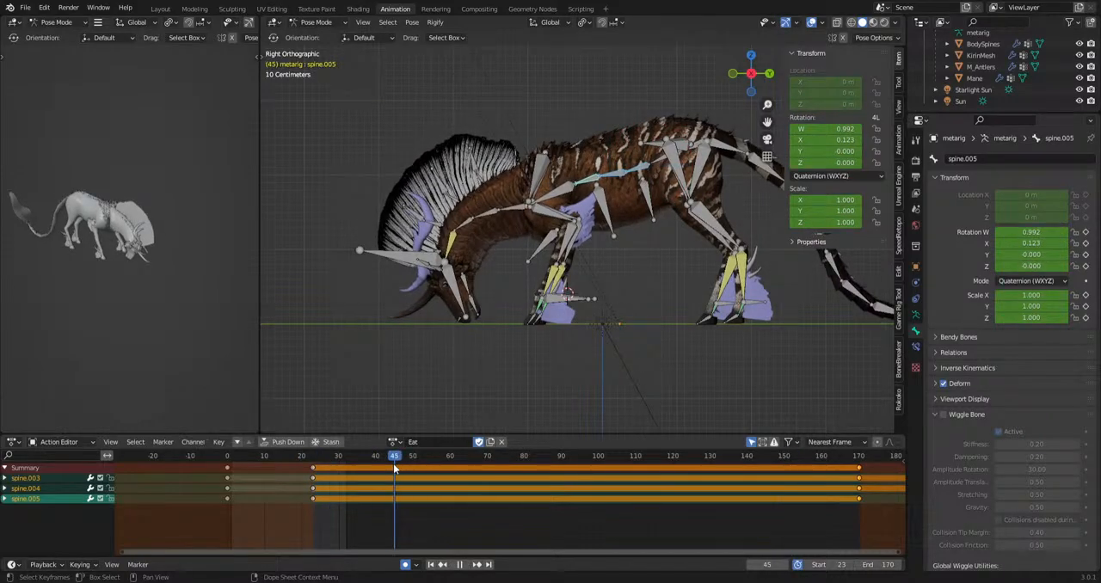
key(r)
click(706, 399)
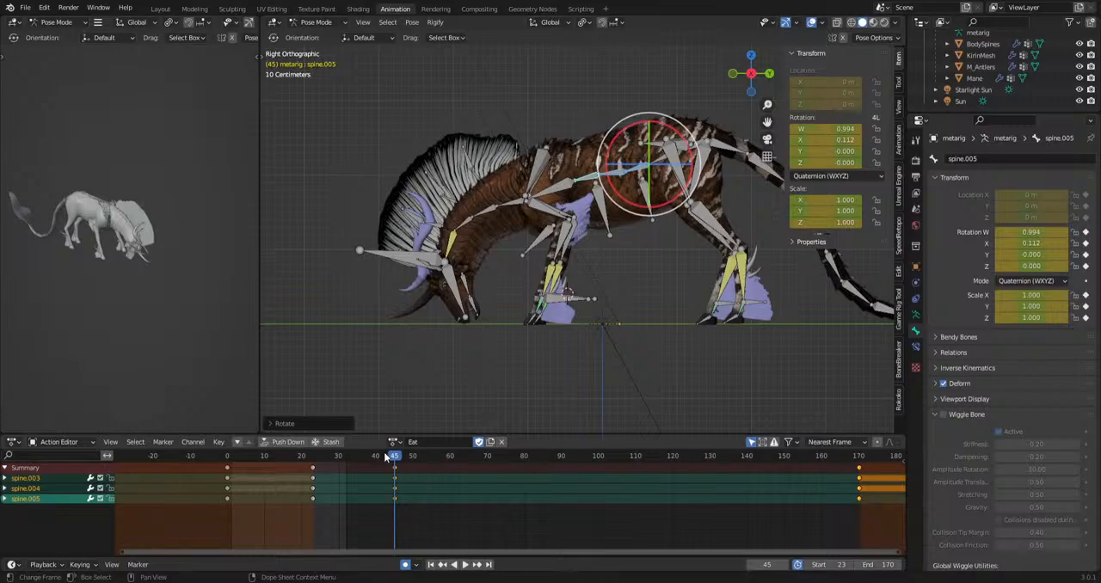
key(shift+Left)
key(space)
key(space)
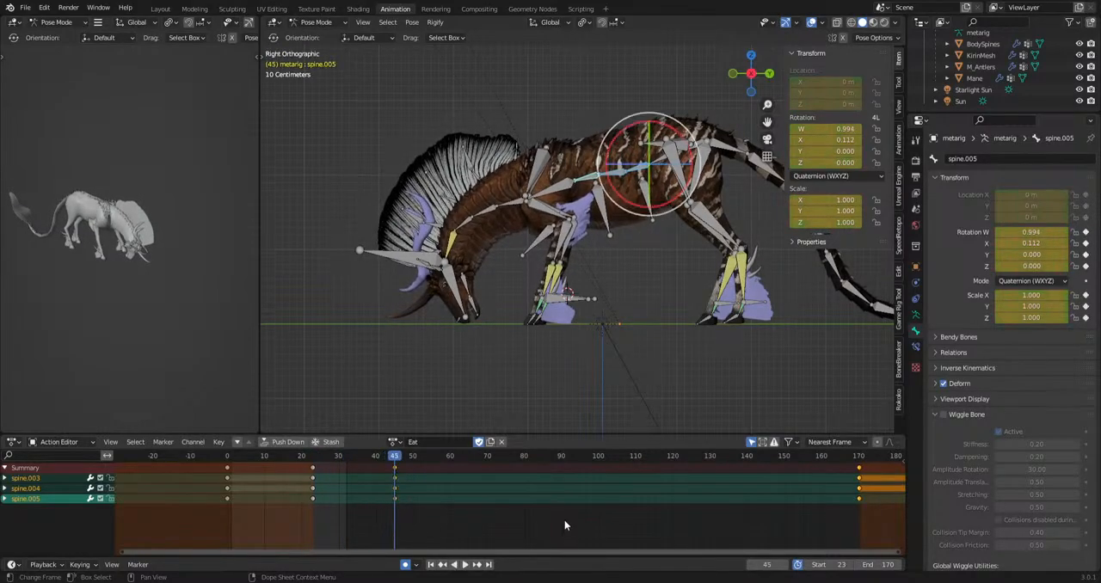
Select spine.006 and delete its keyframe at frame 39.
click(555, 191)
drag(354, 503, 392, 472)
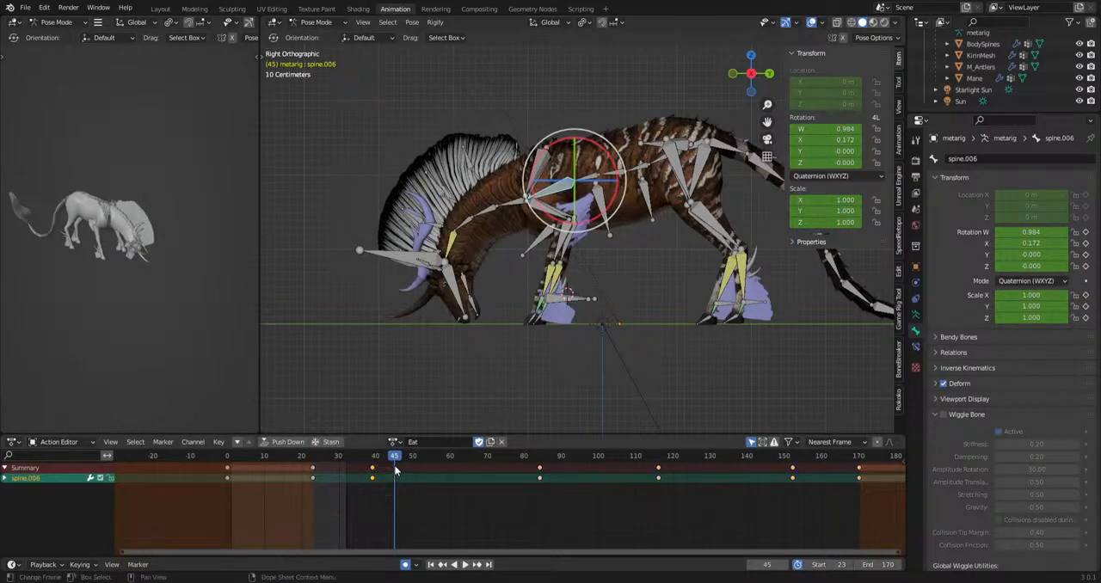
key(Delete)
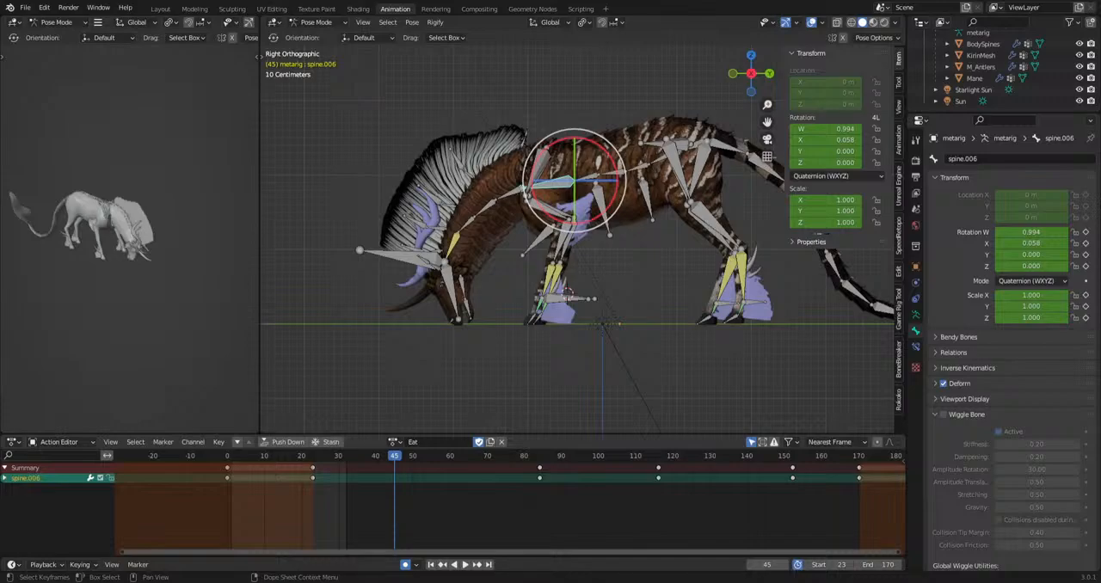
Play and scrub through the grazing motion, checking the keyframes of HeadIk, spine.003 and spine.004.
scroll(506, 390, up, 5)
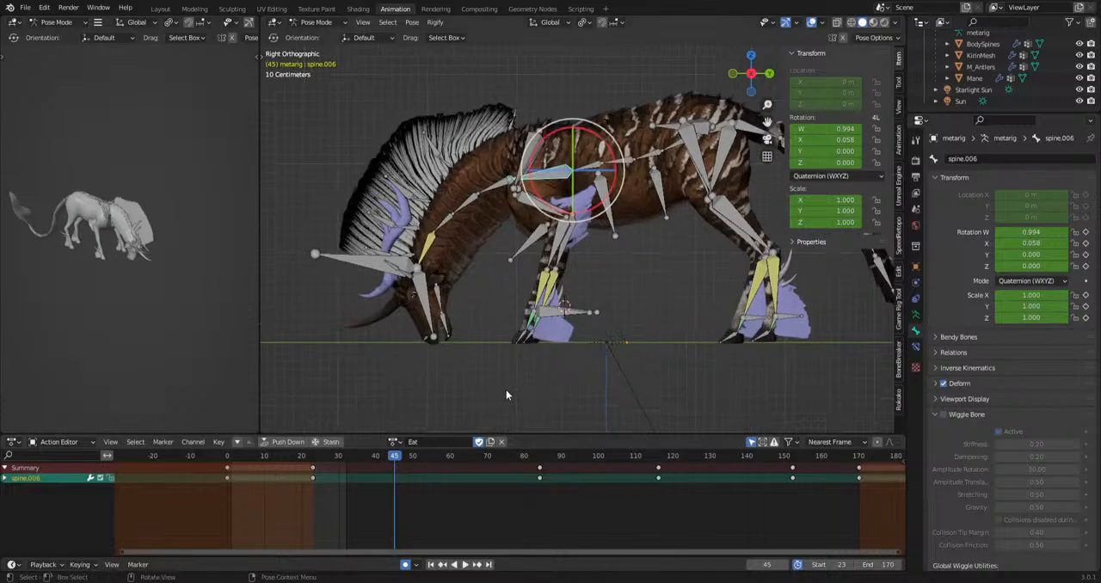
drag(414, 464, 656, 497)
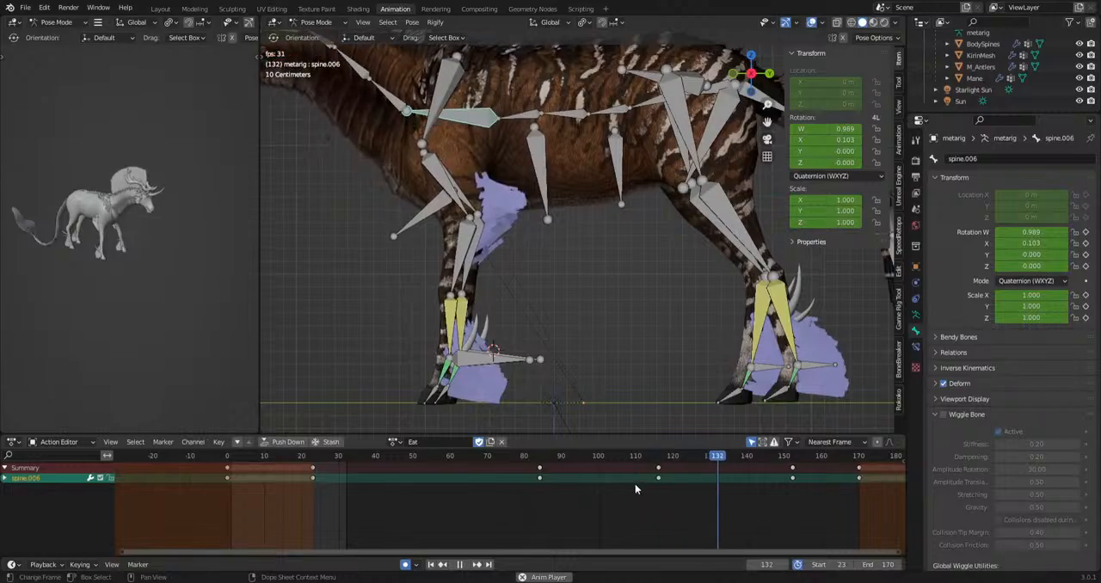
key(space)
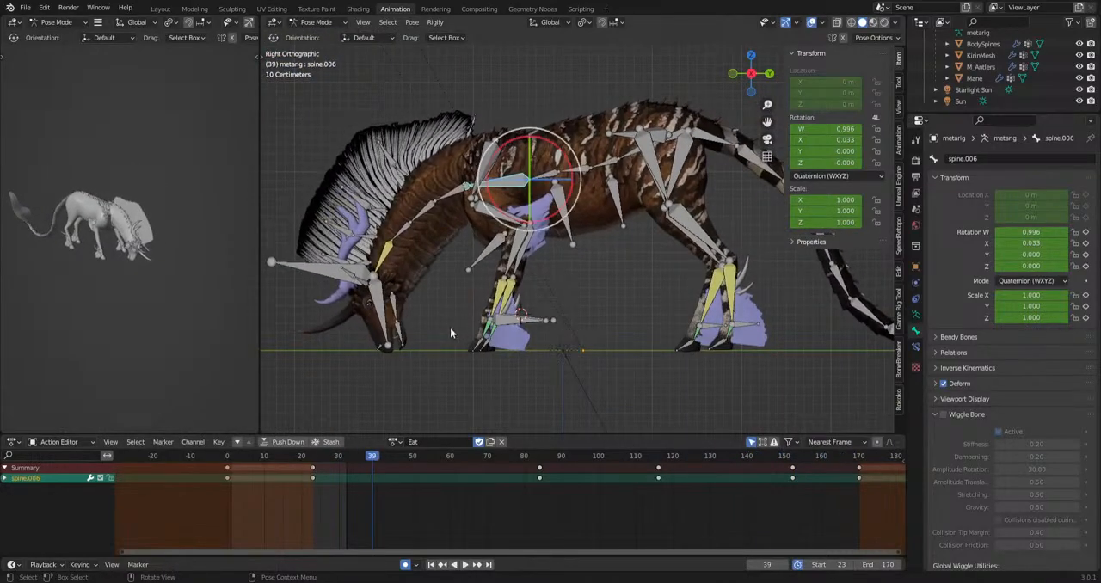
shift+middle_drag(450, 328, 501, 318)
click(367, 254)
shift+middle_drag(582, 368, 647, 373)
scroll(740, 246, up, 2)
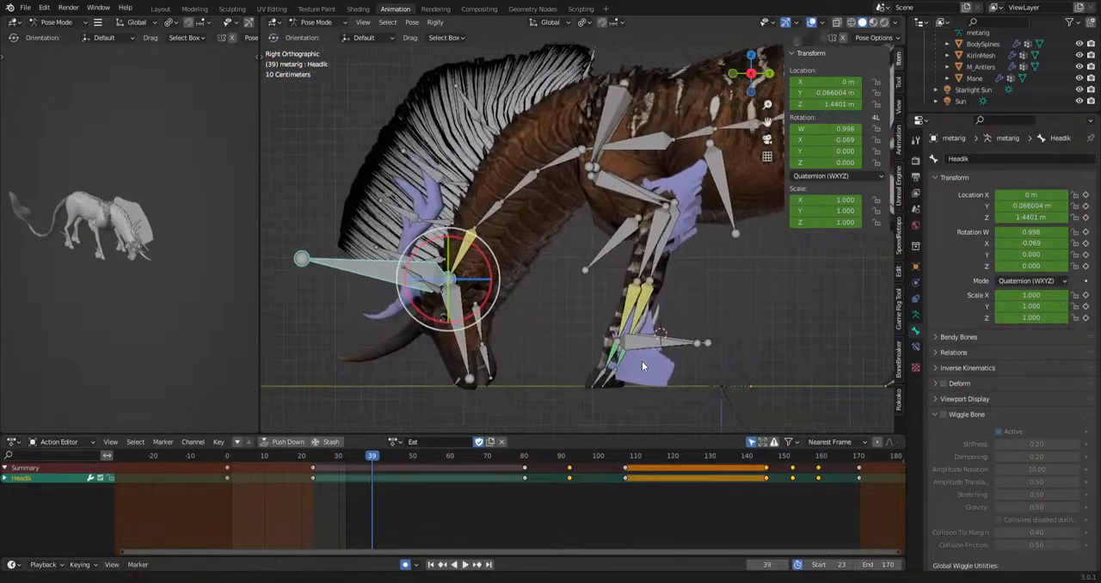
click(669, 129)
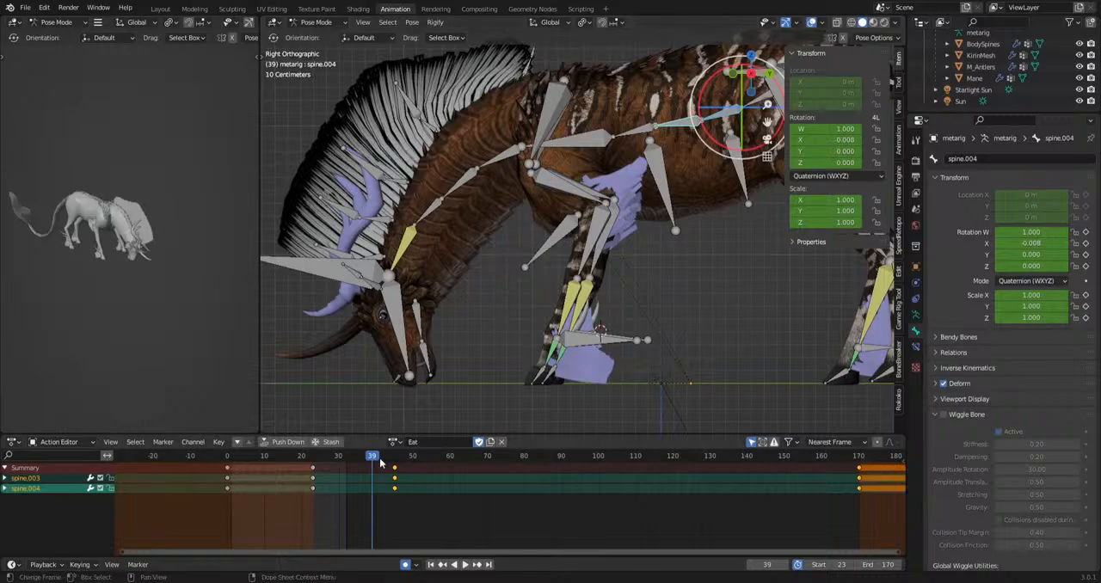
drag(379, 458, 311, 462)
key(space)
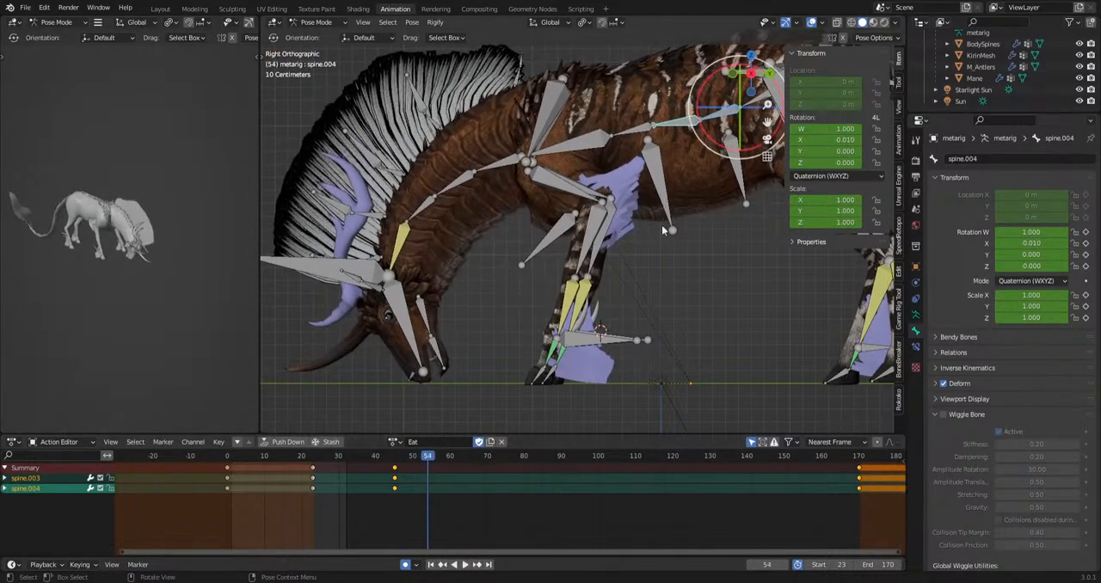
Delete the keyframes of the chest bone spine.006 at frames 84, 116 and 152, and play the motion.
click(597, 149)
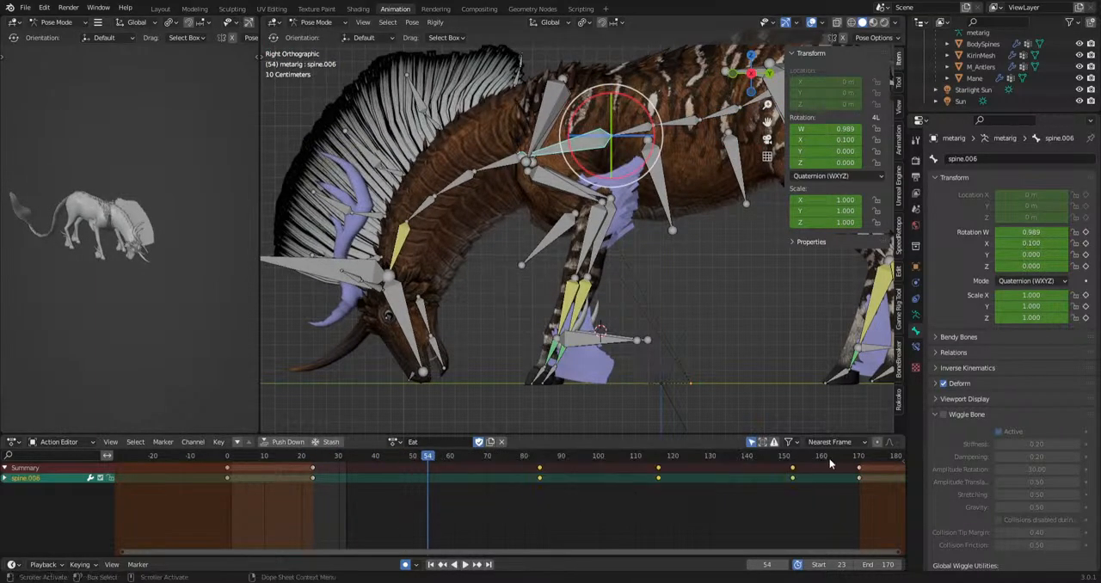
key(Delete)
key(space)
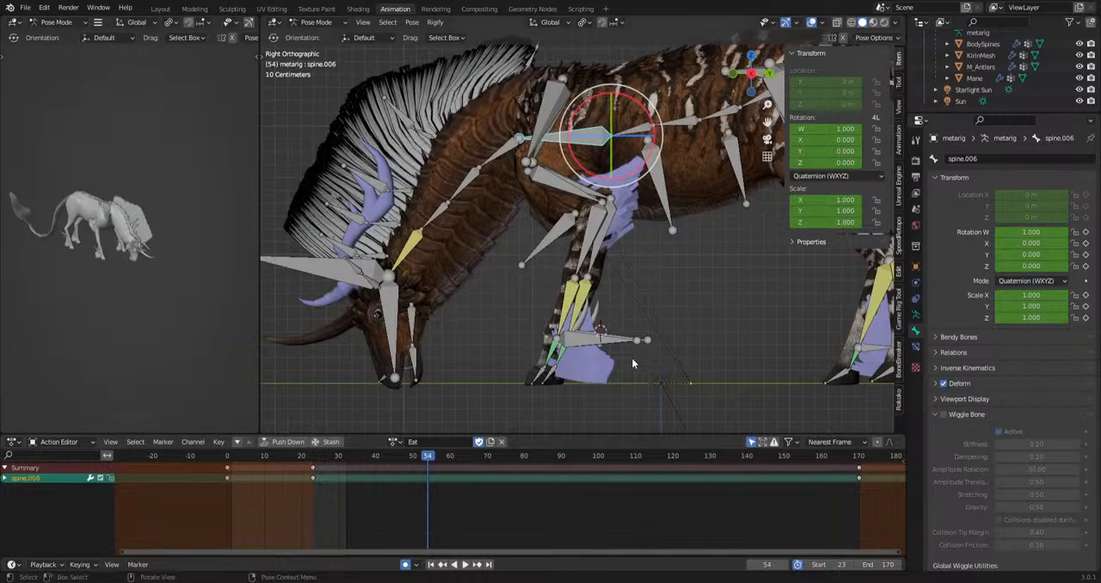
key(space)
shift+middle_drag(641, 273, 616, 299)
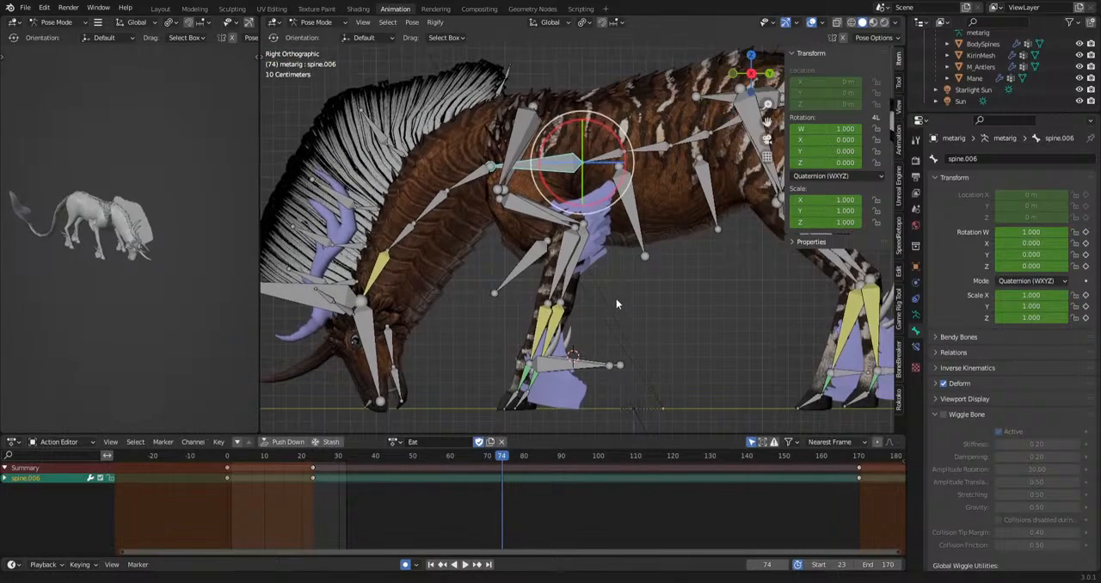
Try a large downward rotation of the chest bone spine.006 at frame 74.
click(473, 183)
key(r)
right_click(501, 203)
click(546, 163)
key(r)
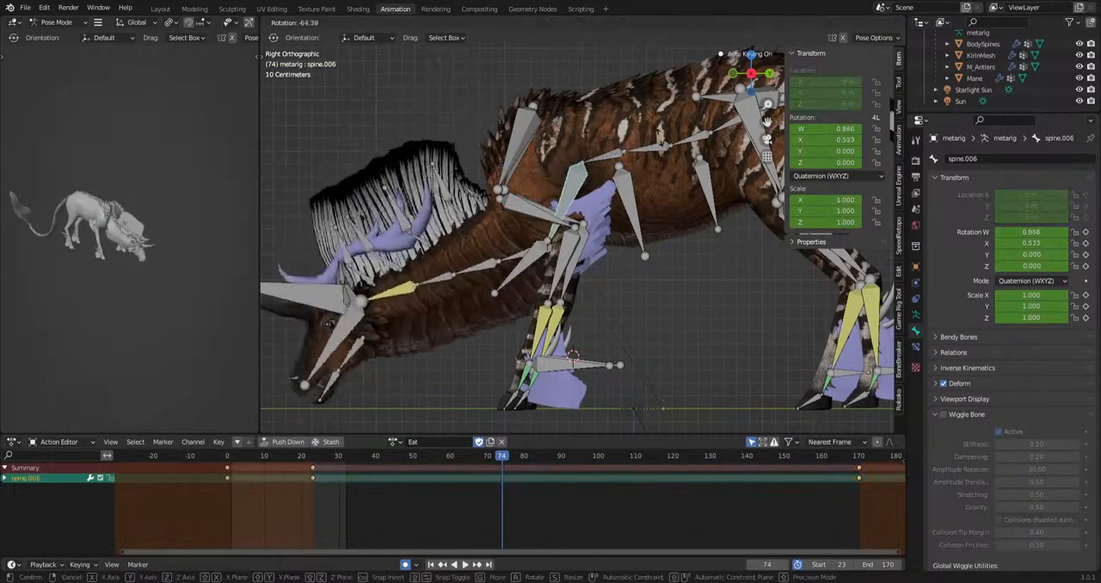
click(728, 379)
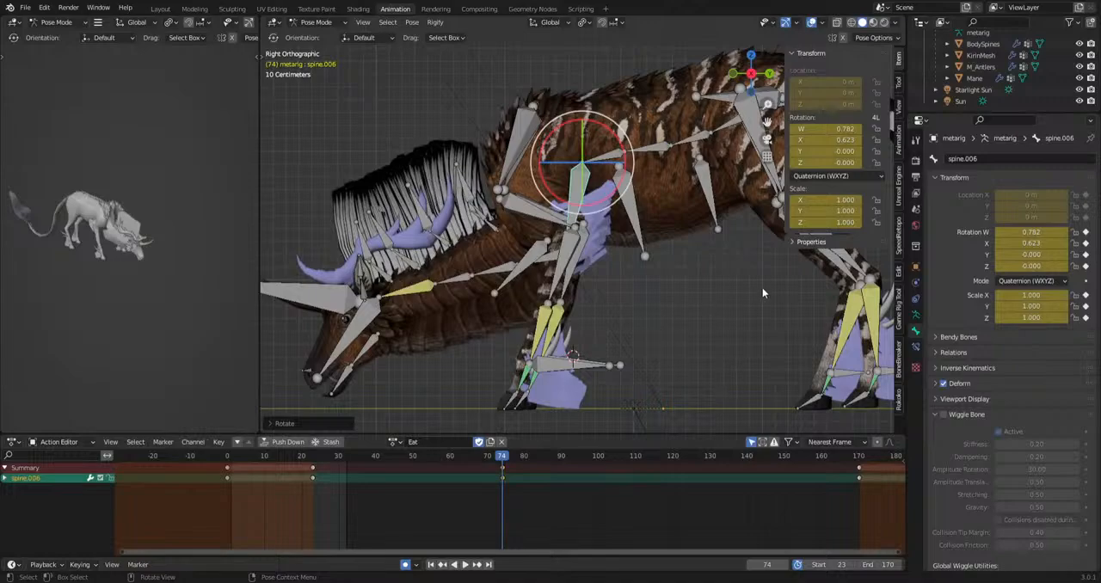
mouse_move(683, 260)
ctrl+middle_down()
mouse_move(685, 270)
mouse_move(655, 271)
ctrl+middle_up()
key(ctrl+z)
Clear the spine keyframes at frame 45 and rotate spine.004, spine.005 and spine.006 together to lower the chest.
click(580, 177)
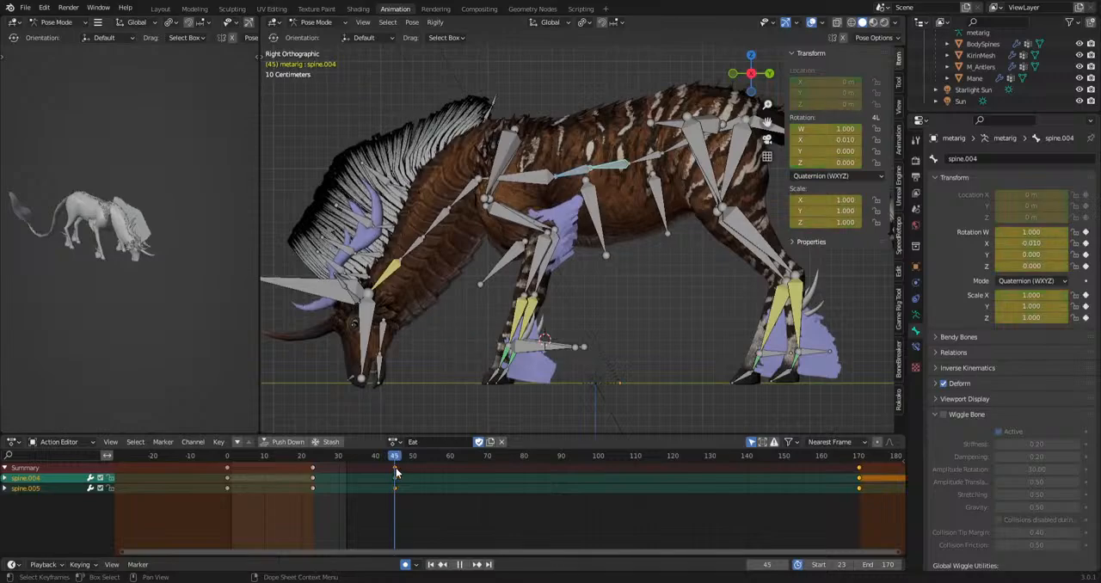
shift+click(549, 174)
drag(358, 523, 511, 456)
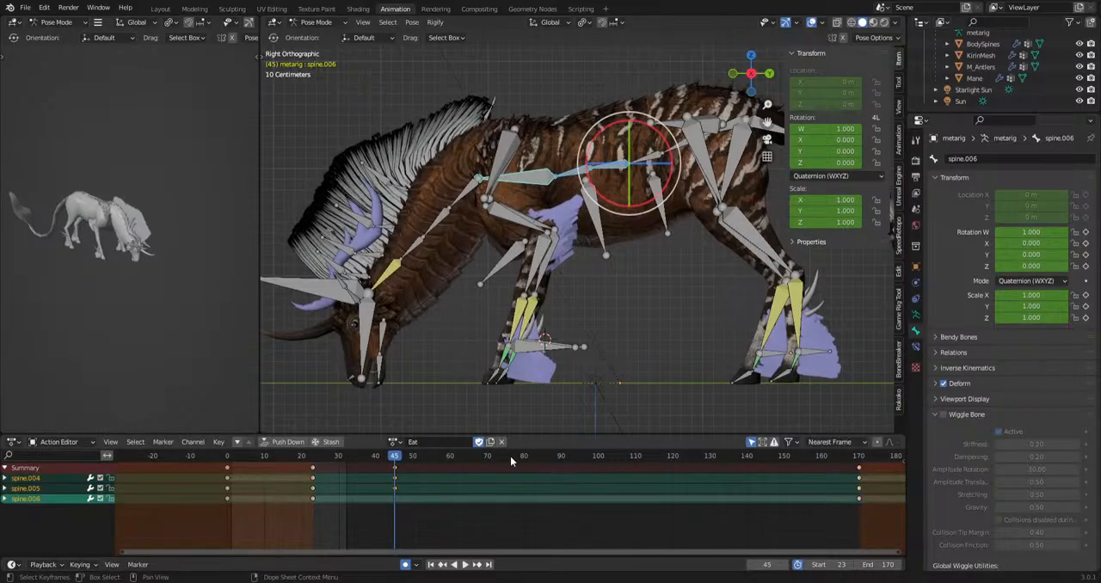
key(Delete)
key(r)
click(668, 338)
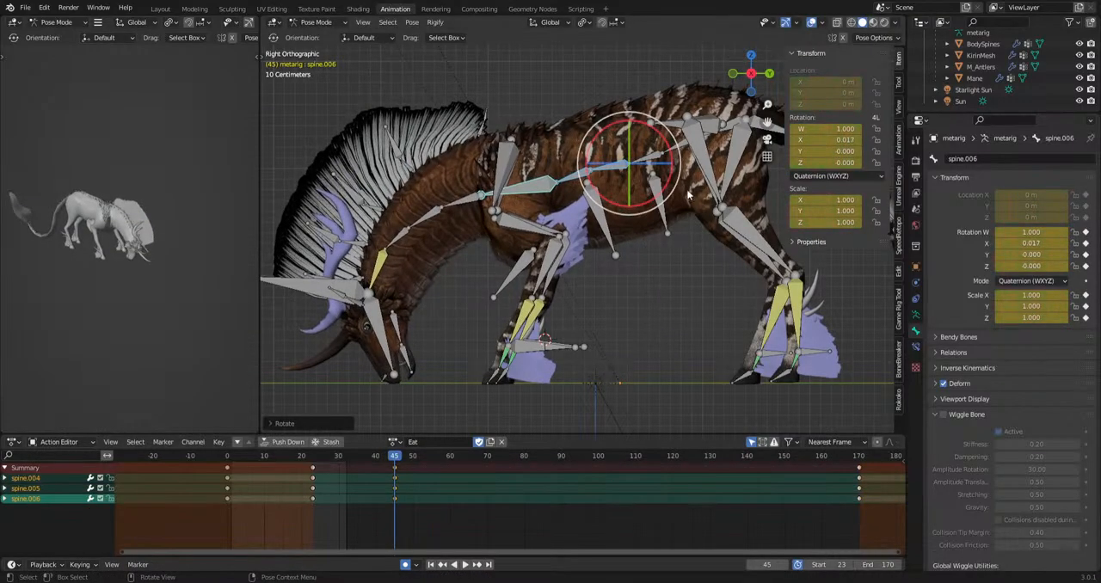
Adjust the back curve at frame 45 with small rotations of spine.002 and spine.004.
click(675, 147)
key(r)
click(661, 250)
drag(624, 149, 593, 158)
key(r)
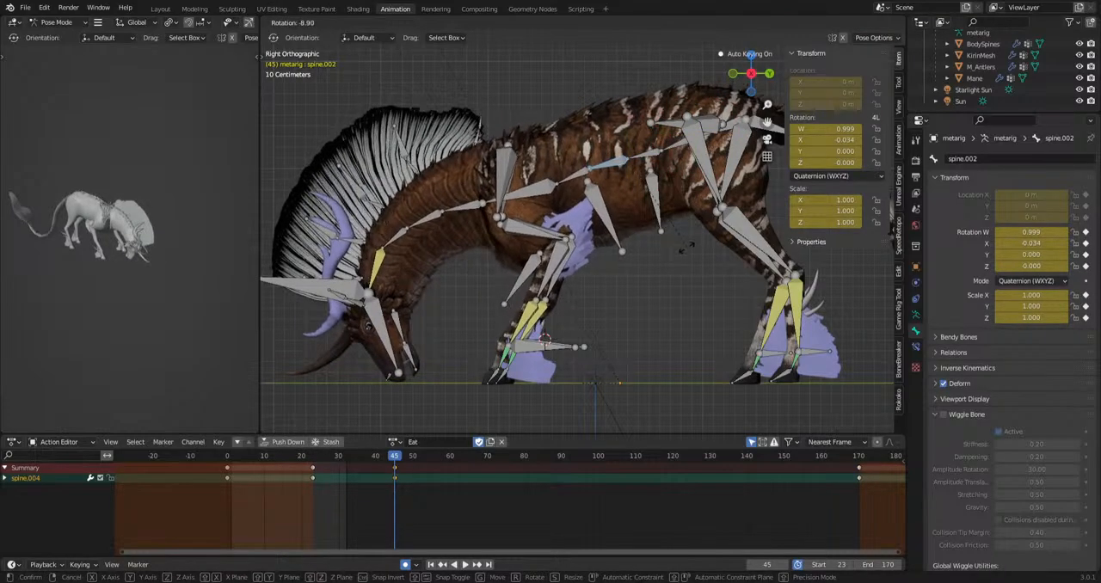
click(647, 287)
Examine the frame 45 grazing pose from behind, in front and the side in the preview and main views.
mouse_move(129, 293)
middle_down()
mouse_move(38, 295)
mouse_move(225, 272)
mouse_move(123, 282)
middle_up()
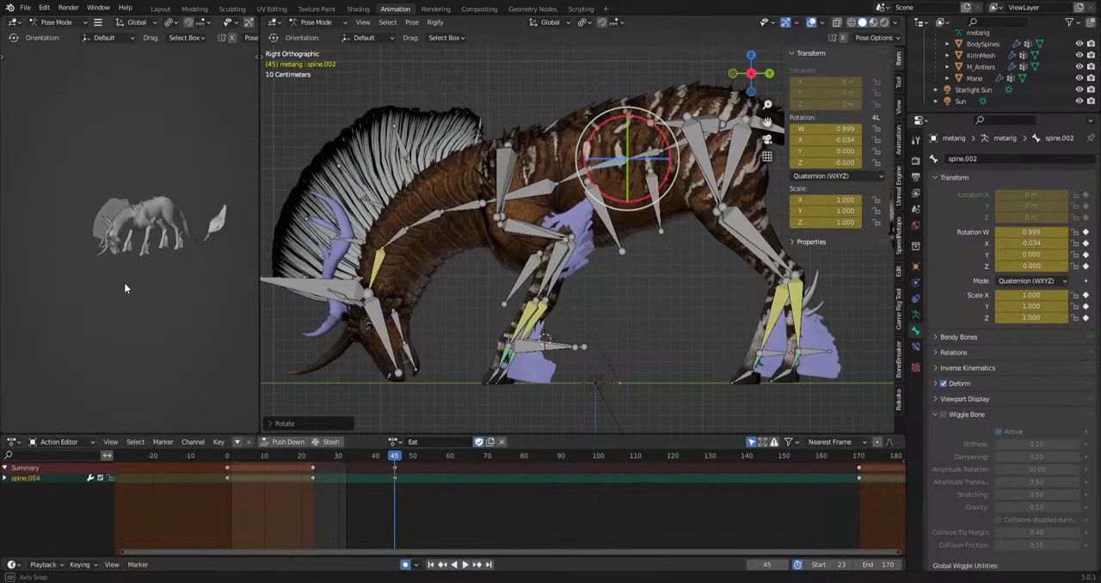
scroll(91, 328, up, 5)
middle_drag(91, 329, 170, 246)
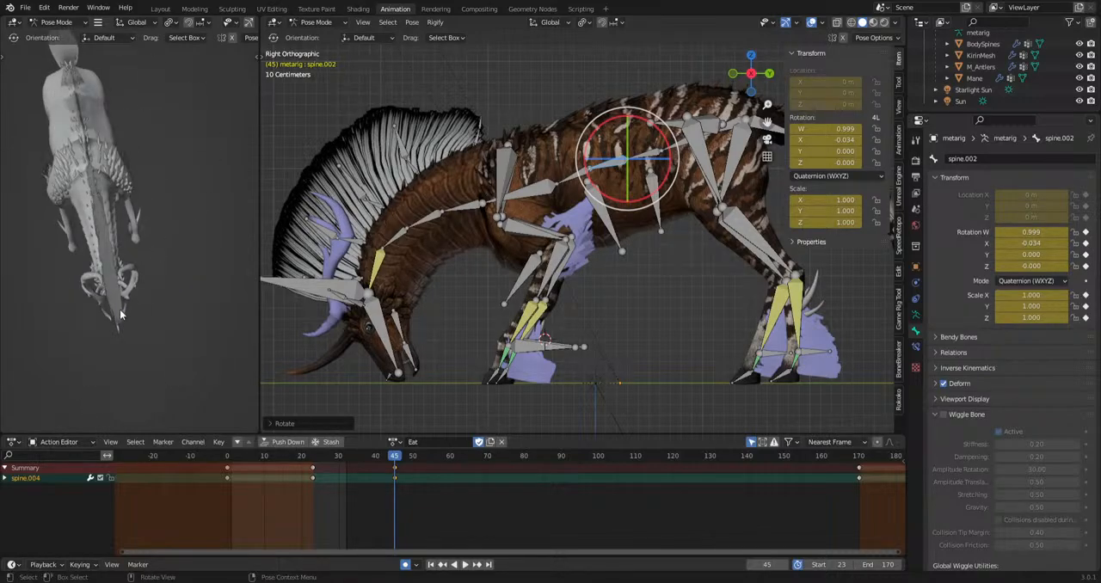
middle_drag(121, 316, 248, 214)
middle_drag(91, 279, 173, 344)
scroll(652, 275, up, 1)
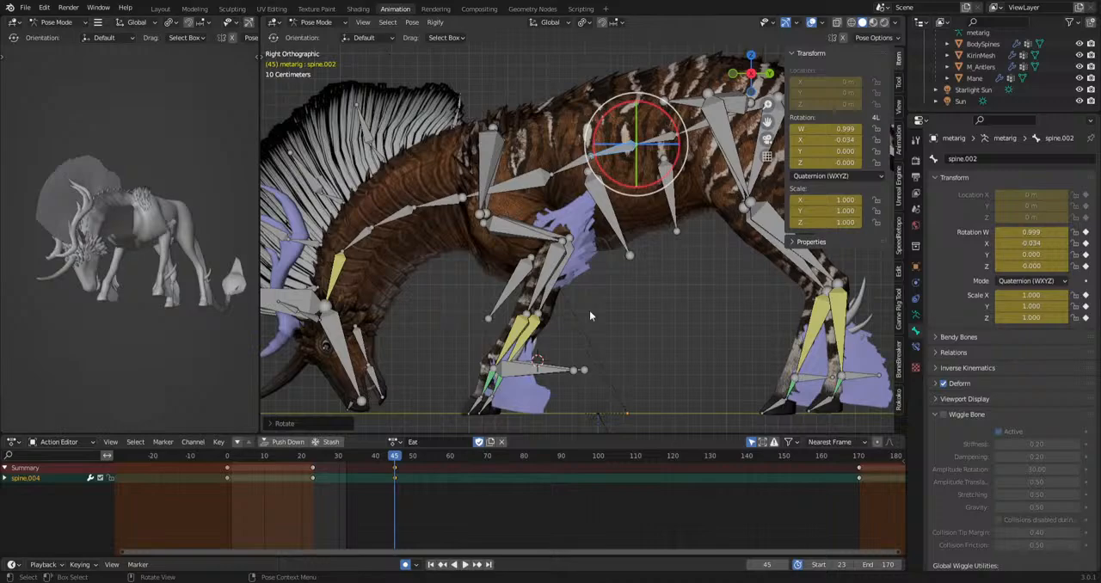
scroll(590, 310, down, 3)
shift+middle_drag(690, 351, 601, 357)
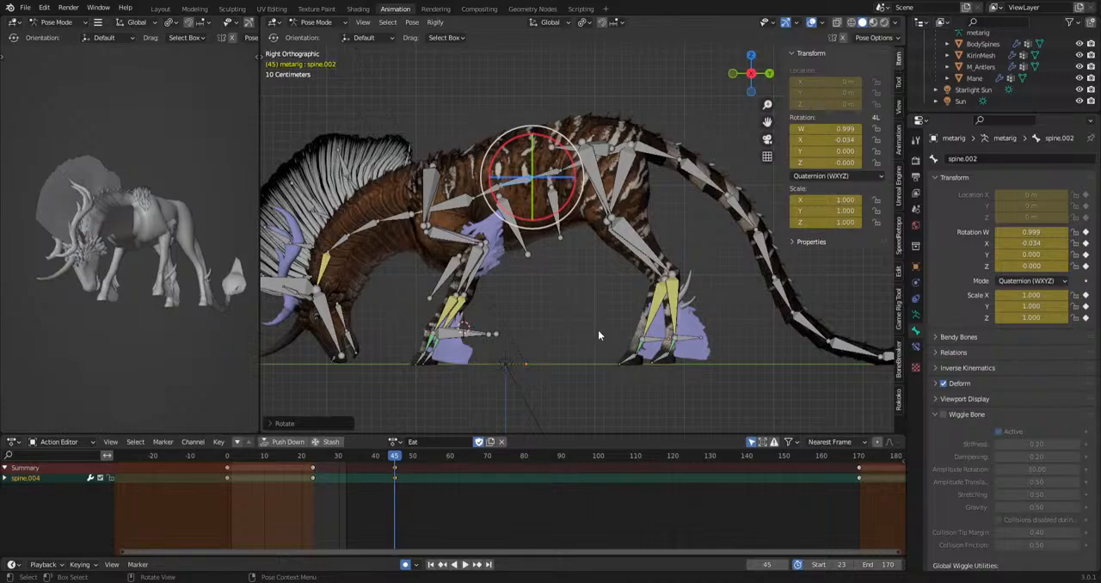
shift+middle_drag(598, 329, 685, 382)
Select forefoot.L and forefoot.R, rotate them slightly at frame 45, and play the animation from the start.
drag(570, 327, 527, 339)
key(r)
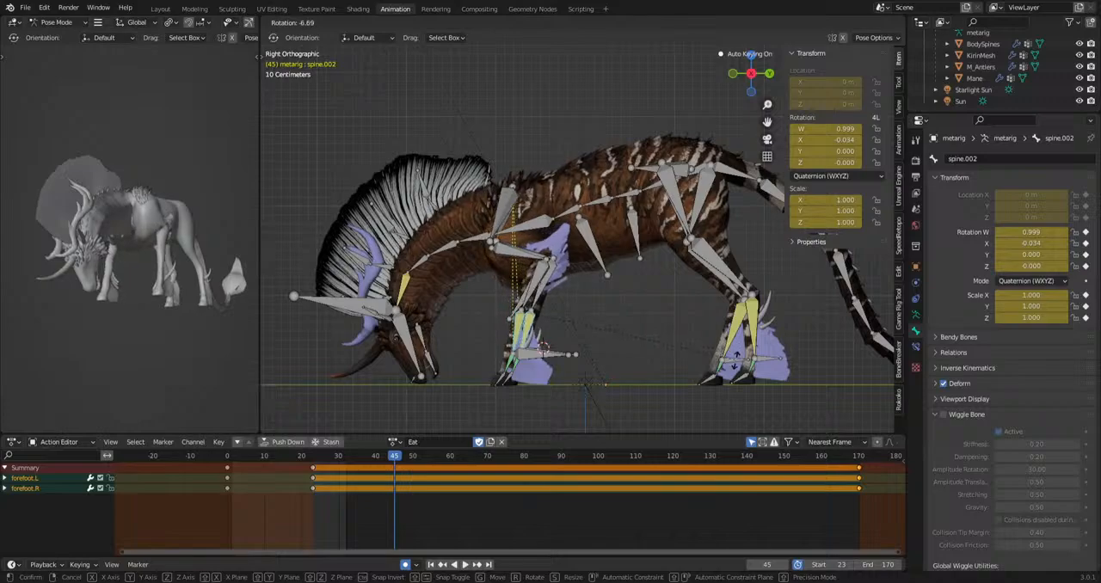
click(735, 366)
key(shift+Left)
key(space)
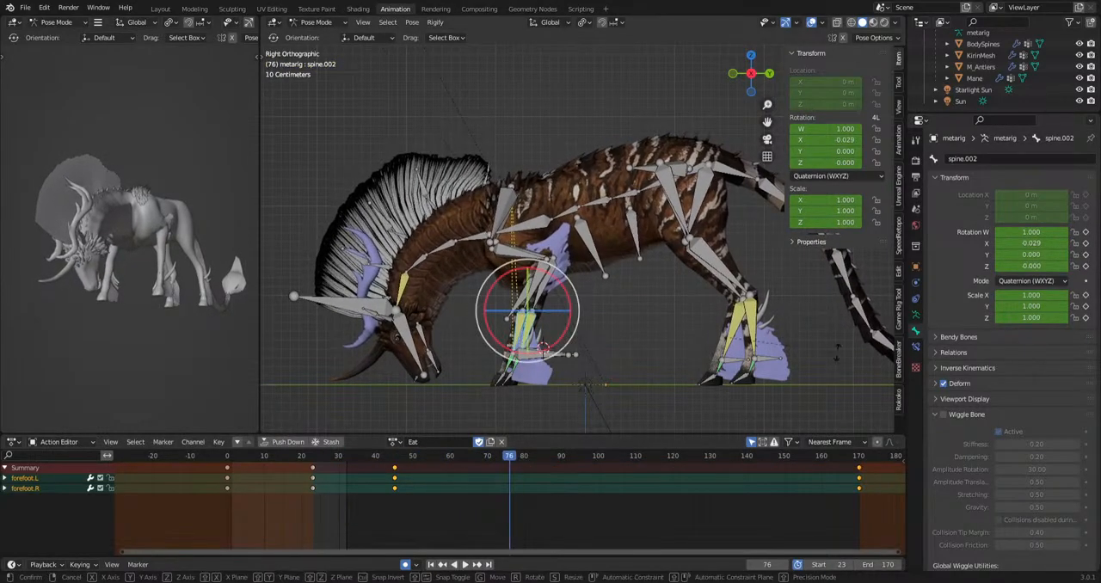
Rotate both forefoot bones slightly at frame 76 and again at about frames 103 and 131.
key(space)
drag(600, 457, 792, 474)
key(r)
click(745, 413)
key(r)
click(789, 386)
key(r)
click(784, 389)
Offset the forefoot.R keyframes by about one frame from those of forefoot.L, and play the motion.
drag(360, 501, 776, 490)
key(g)
click(775, 496)
drag(698, 500, 746, 465)
key(g)
click(731, 469)
click(707, 468)
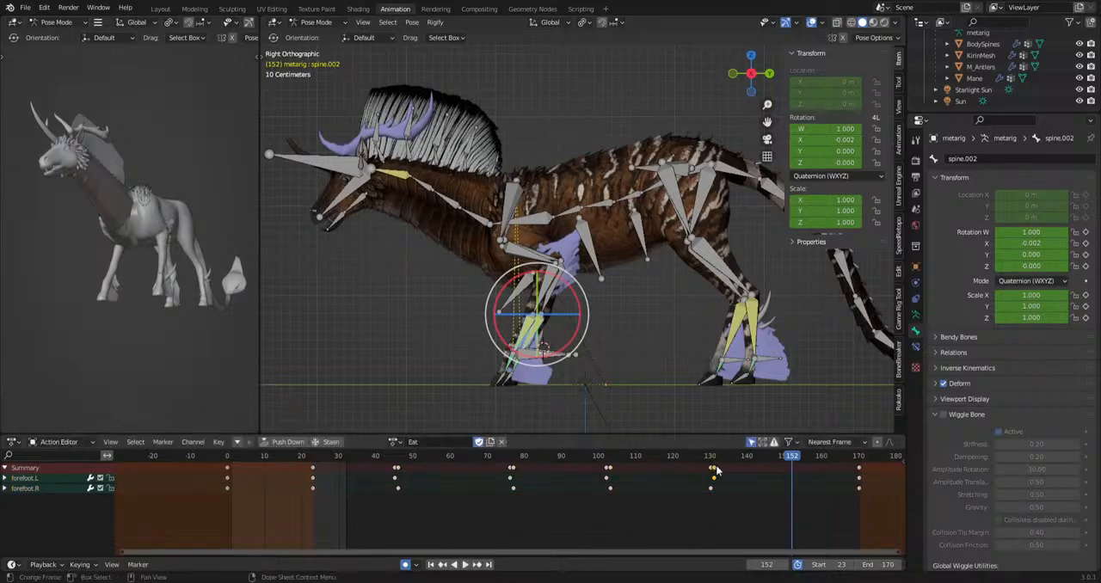
key(space)
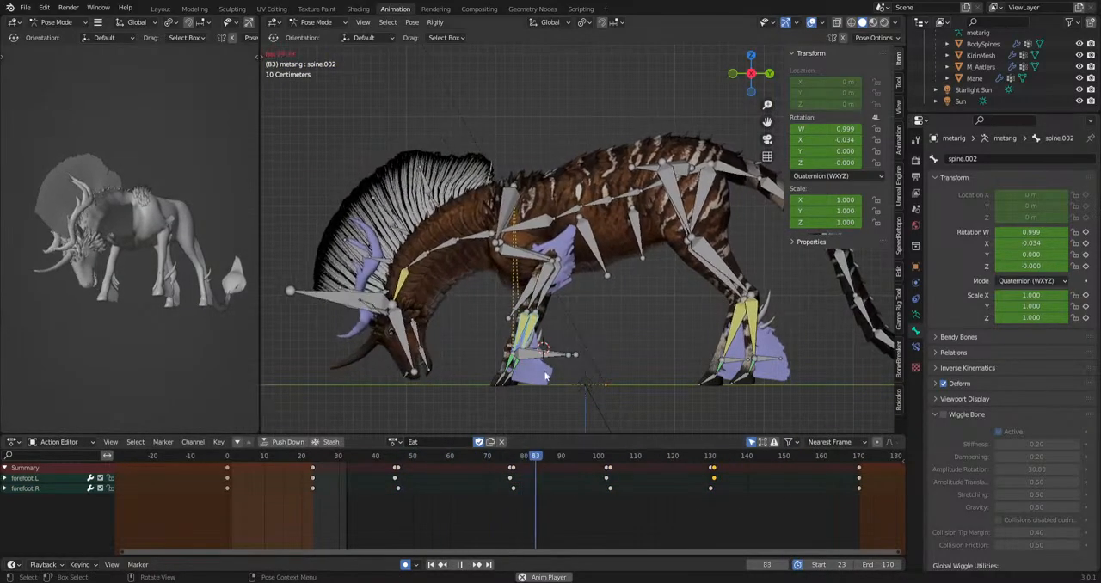
key(space)
Select the jaw bone and rotate it at frame 28 to start opening the mouth.
shift+middle_drag(493, 383, 564, 351)
scroll(550, 349, up, 3)
click(399, 340)
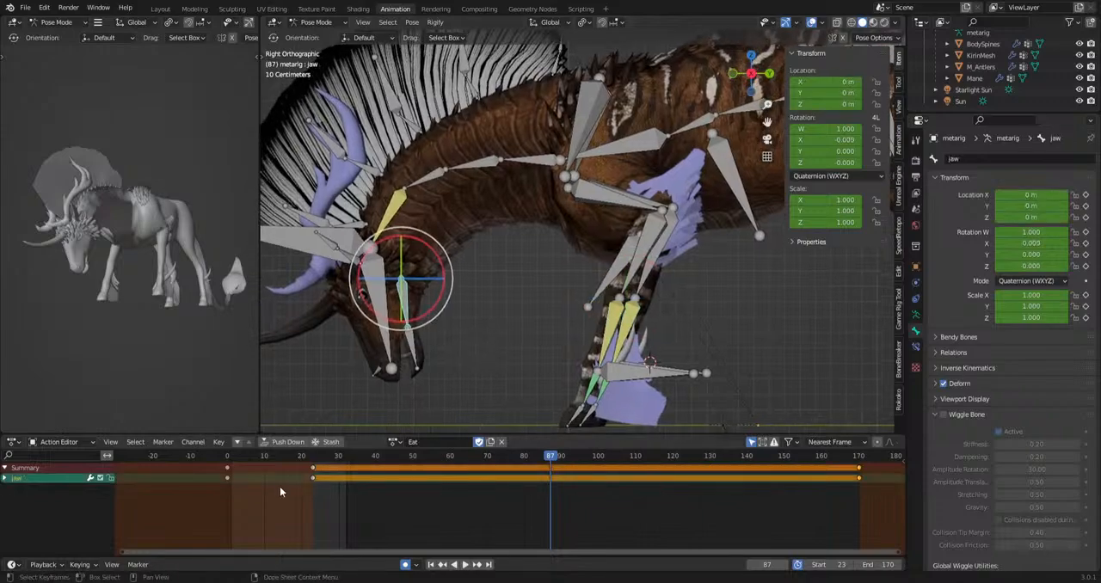
key(shift+Left)
drag(322, 458, 332, 459)
key(r)
click(577, 418)
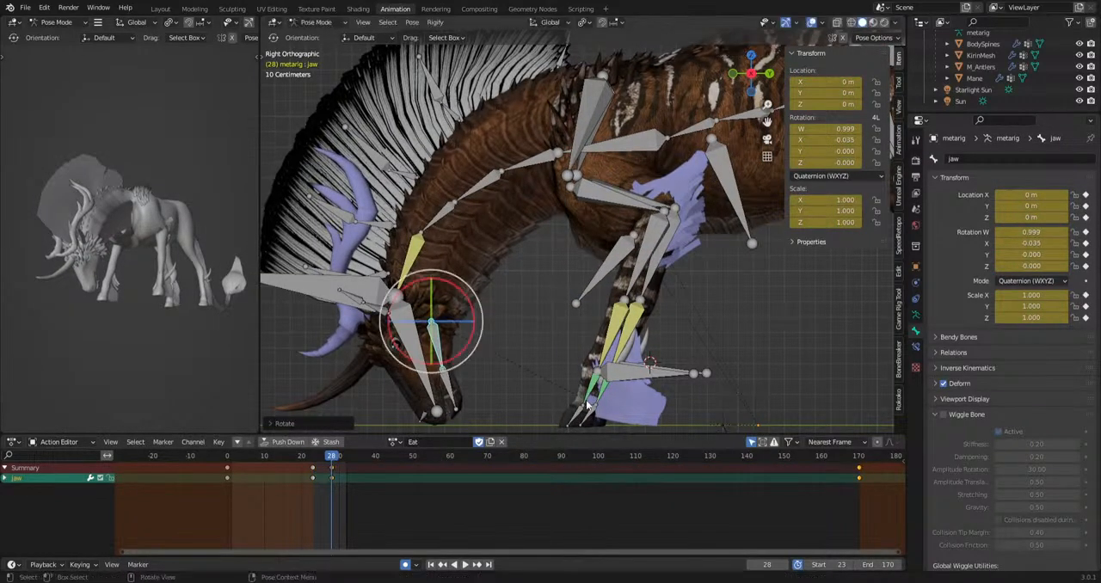
Shift and rotate the jaw bone slightly at frame 28, and key its tip bone jaw.001 with it.
key(g)
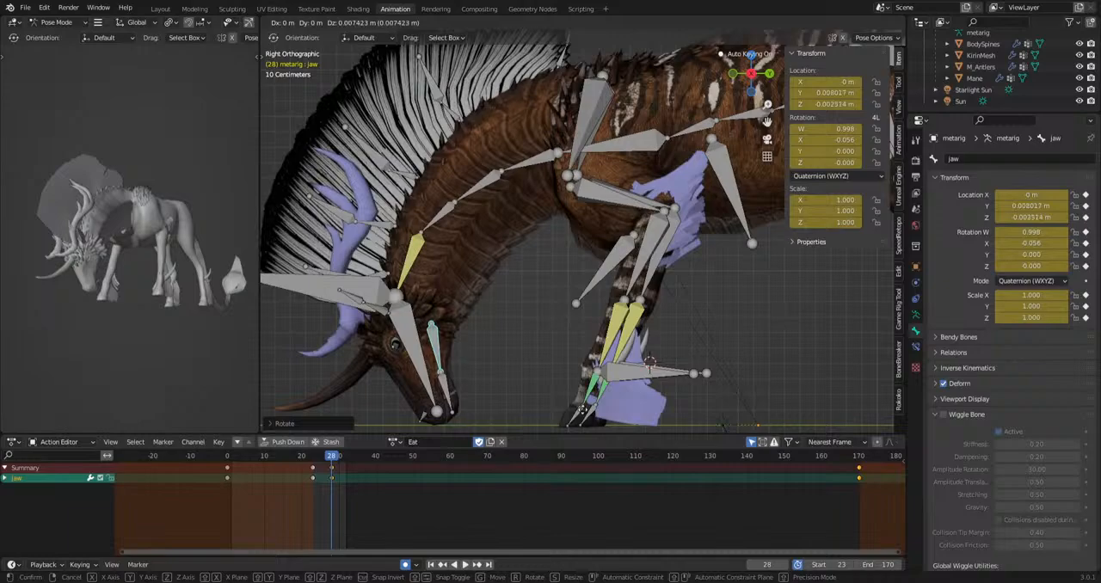
click(579, 412)
key(r)
click(577, 413)
click(448, 409)
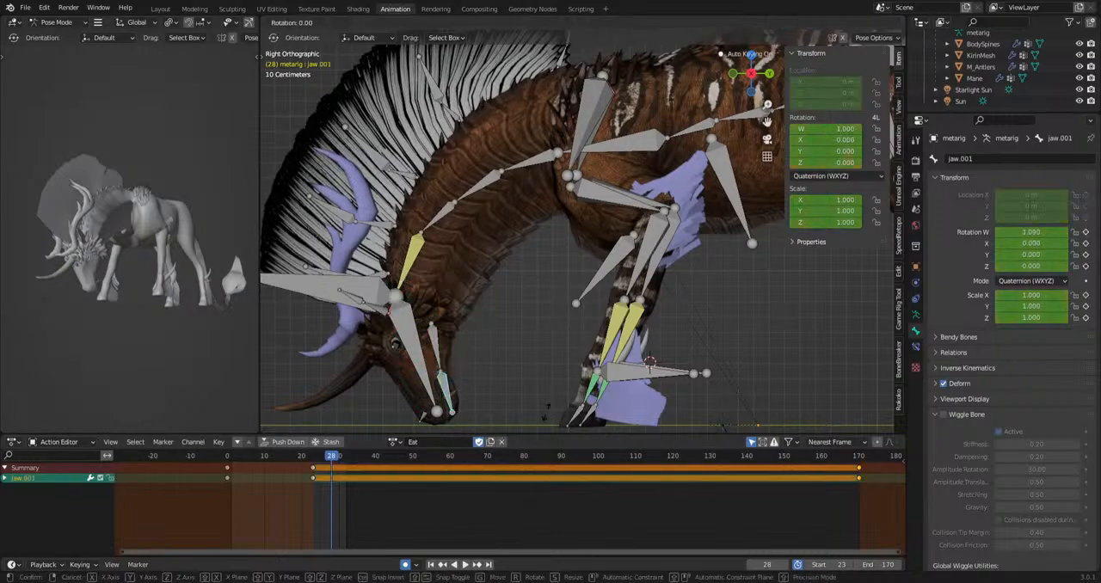
shift+click(435, 352)
Copy the jaw and jaw.001 keyframes at frame 28 and paste them at frame 33.
middle_drag(375, 491, 460, 466)
scroll(460, 466, up, 5)
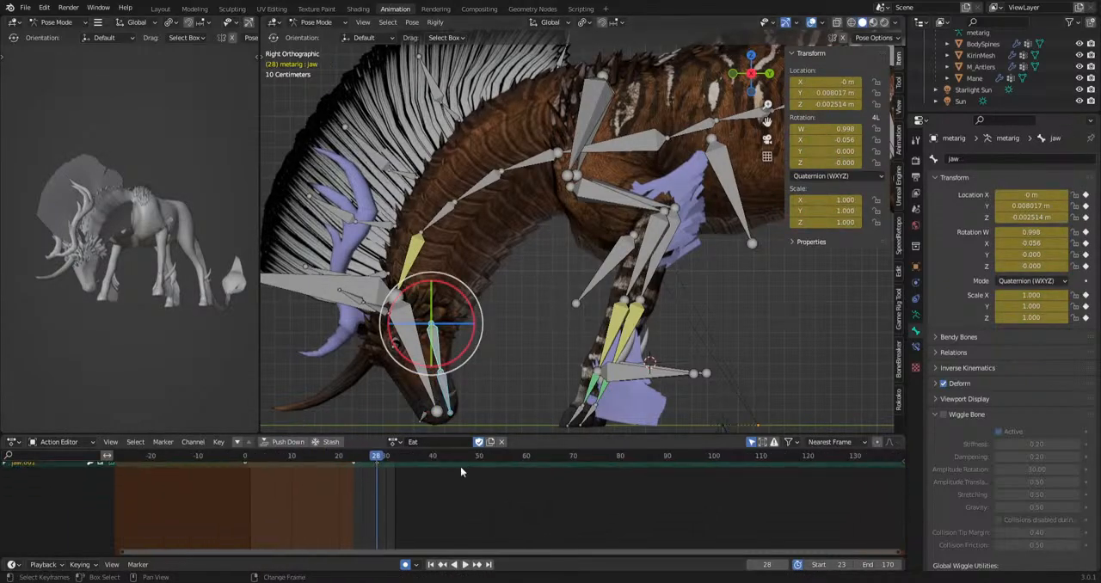
middle_drag(376, 467, 382, 495)
click(369, 466)
key(ctrl+c)
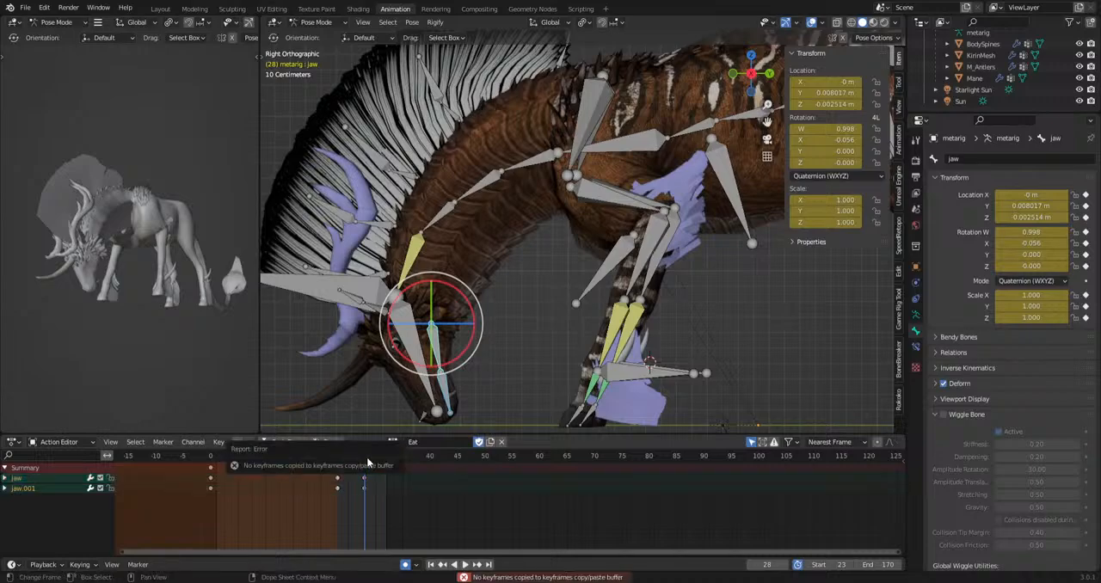
scroll(373, 482, up, 7)
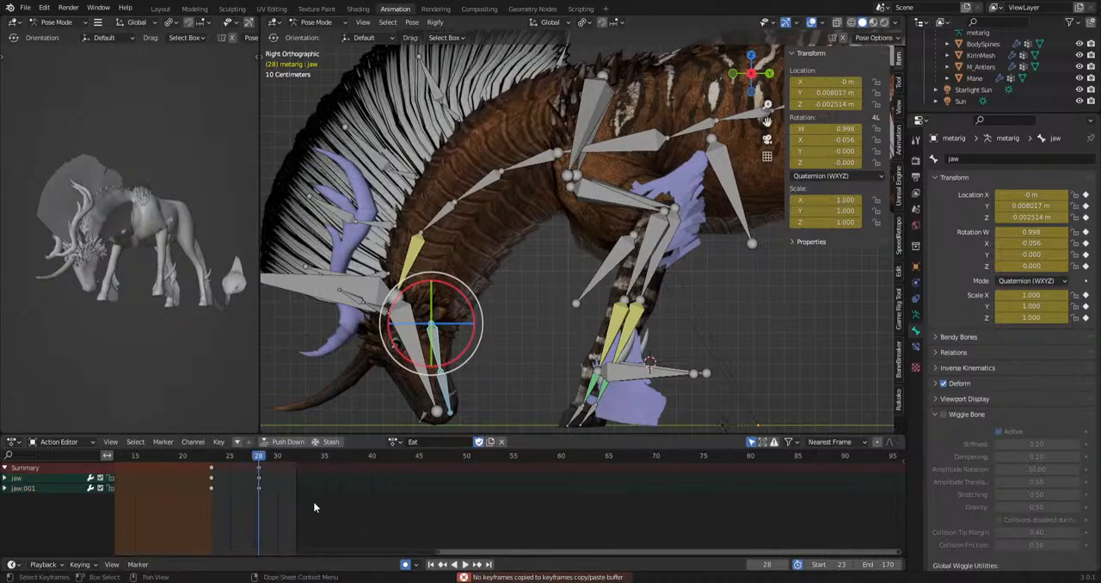
drag(242, 521, 303, 466)
key(v)
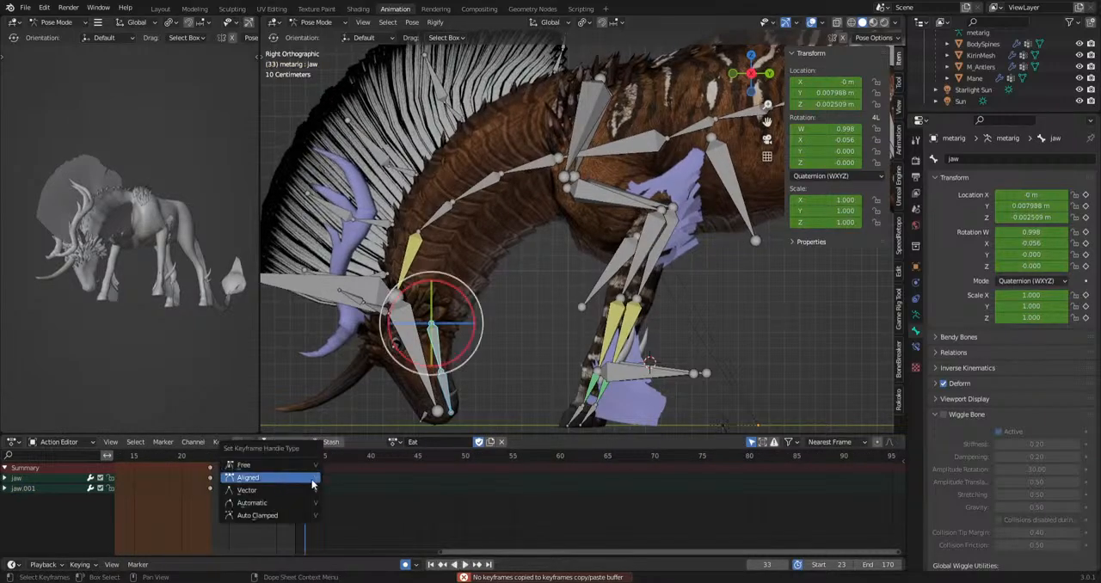
key(ctrl+v)
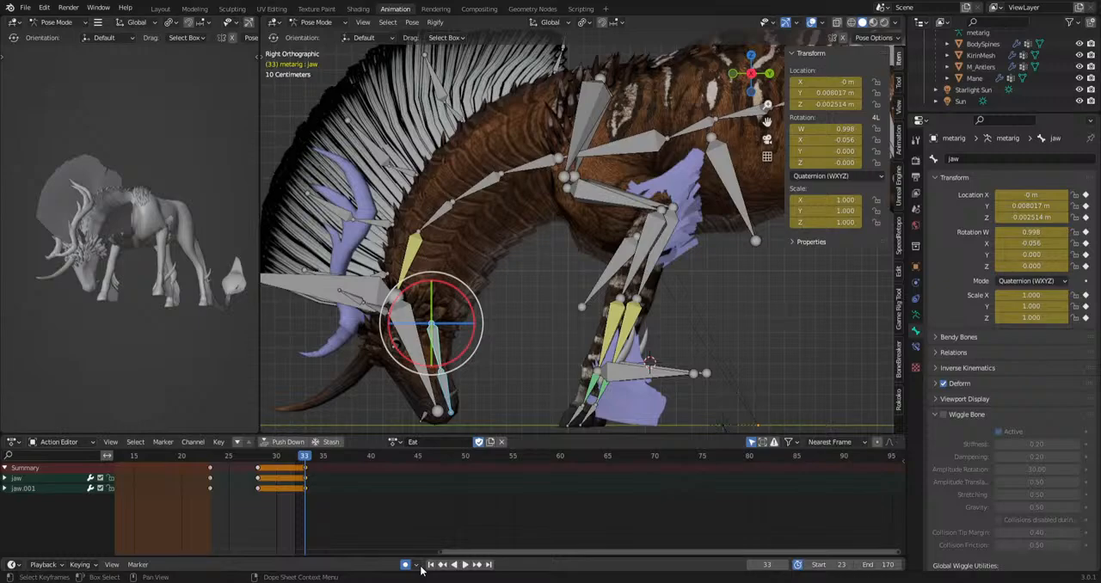
Copy the closed-mouth keyframes at frame 23 to frame 39 and play the chewing motion.
click(210, 470)
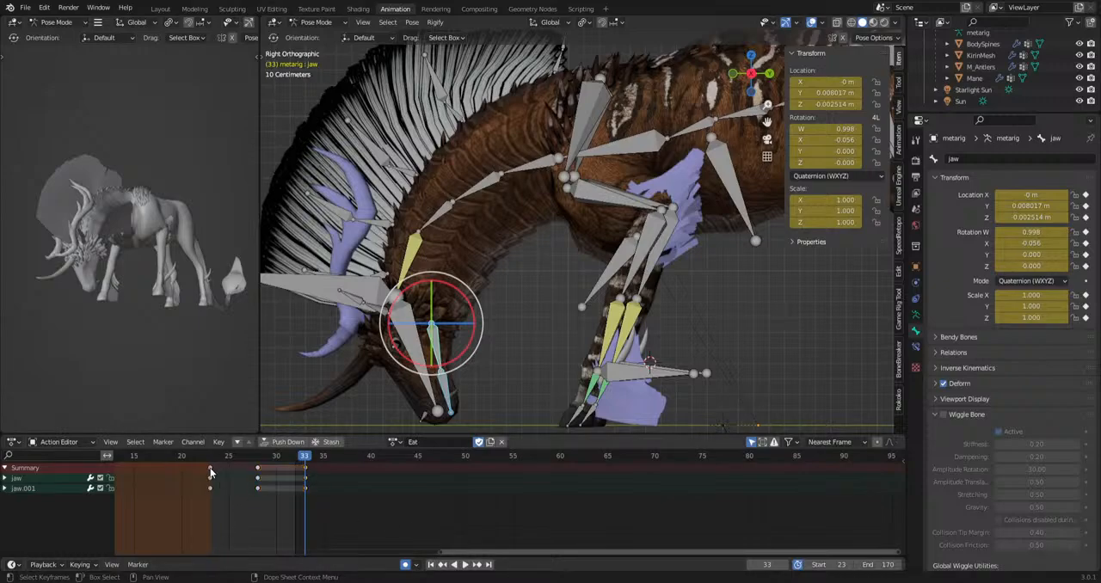
key(space)
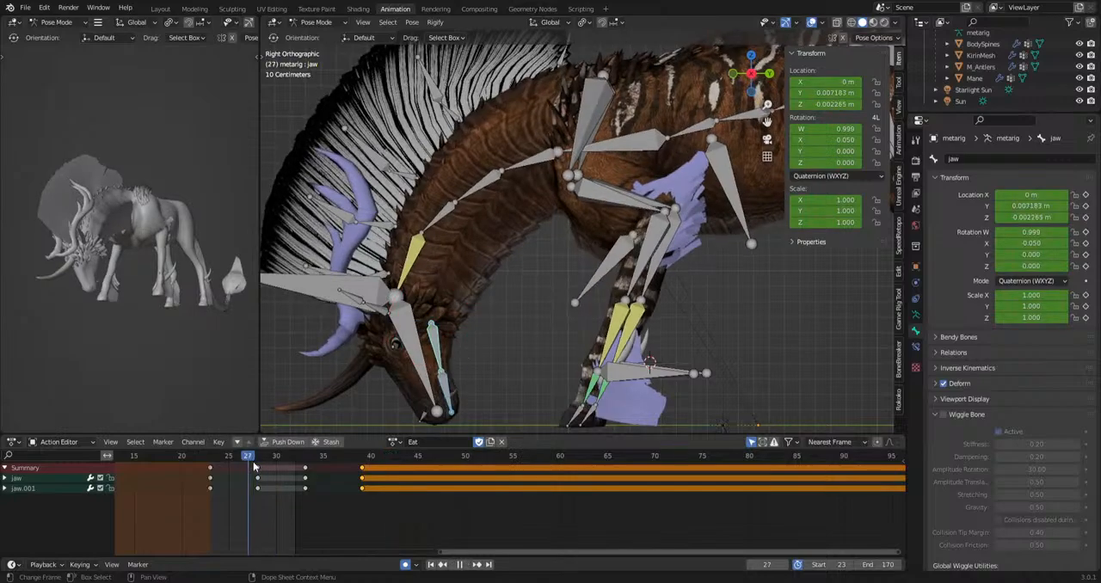
key(space)
Speed up the chewing by moving the second open-mouth keys to frame 30 and the closing keys to frame 33.
drag(294, 505, 318, 468)
key(g)
click(292, 479)
drag(338, 505, 383, 467)
key(g)
click(310, 479)
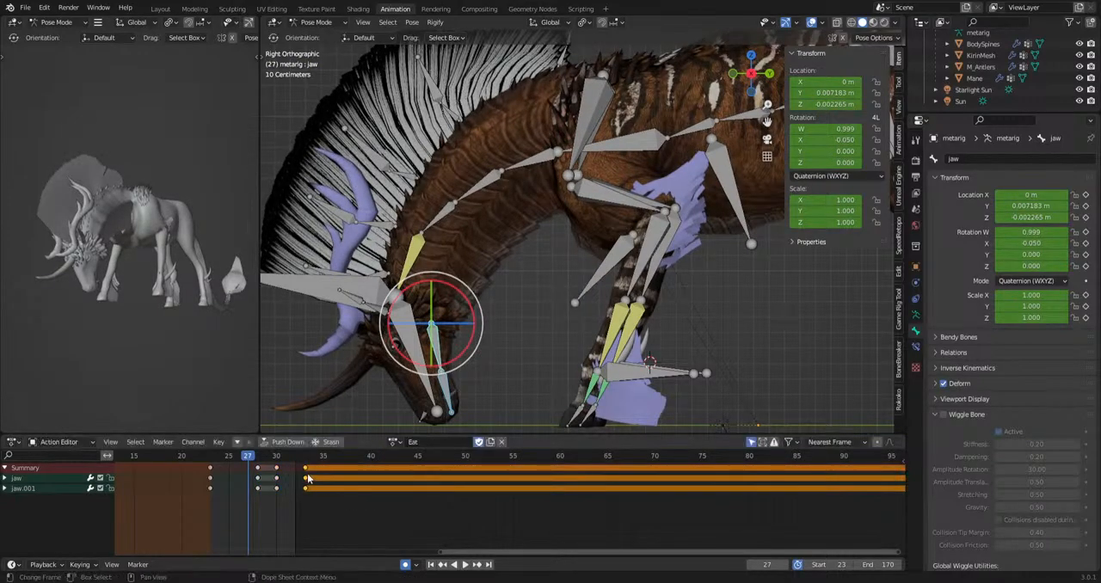
Rotate the head bone at frames 30 and 57 to add nodding to the grazing.
click(360, 303)
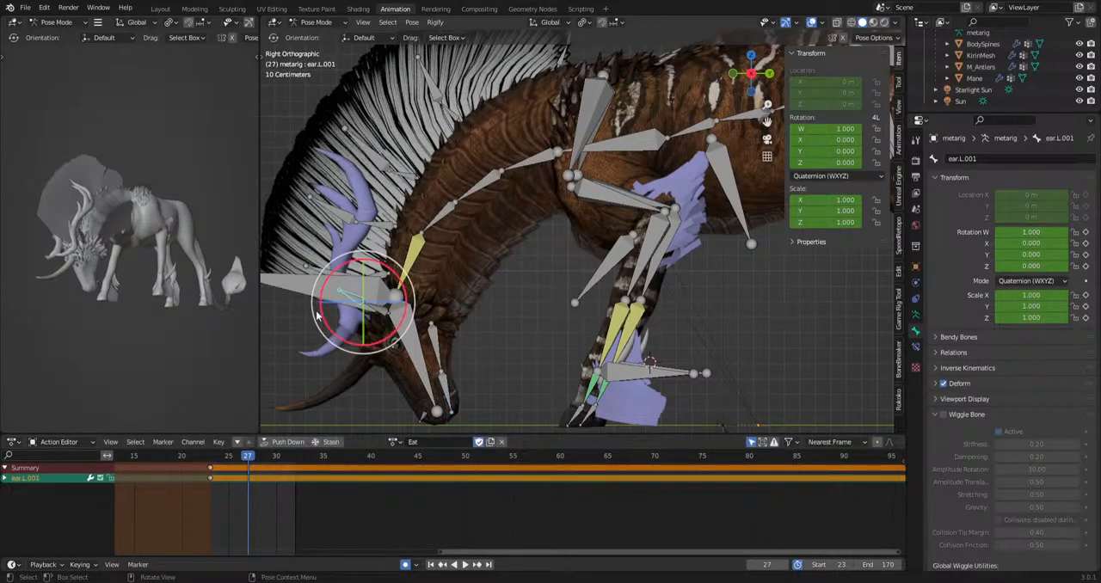
click(424, 411)
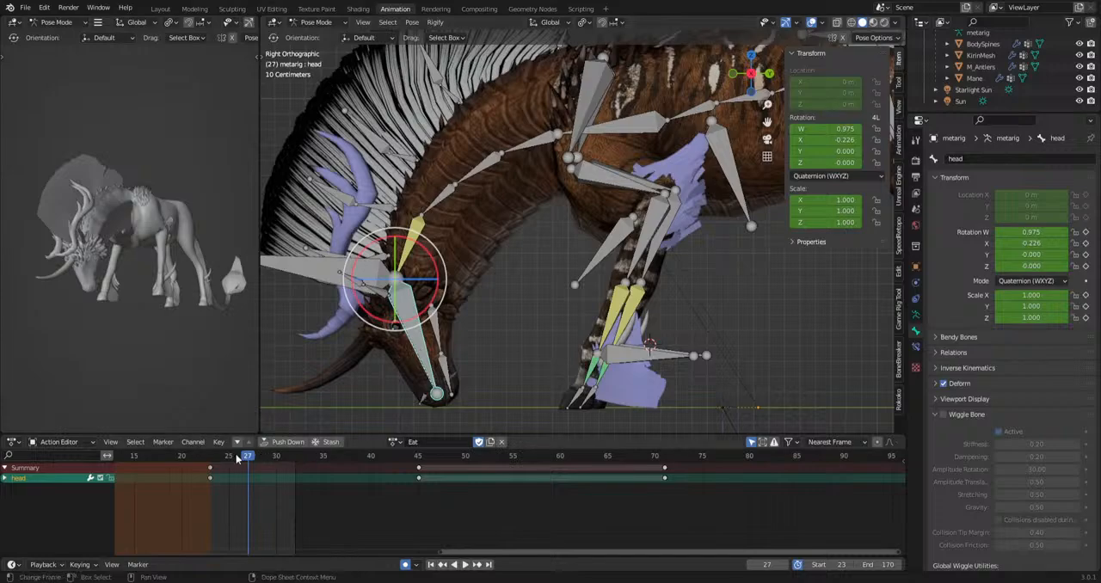
drag(239, 459, 278, 464)
key(r)
click(432, 418)
key(space)
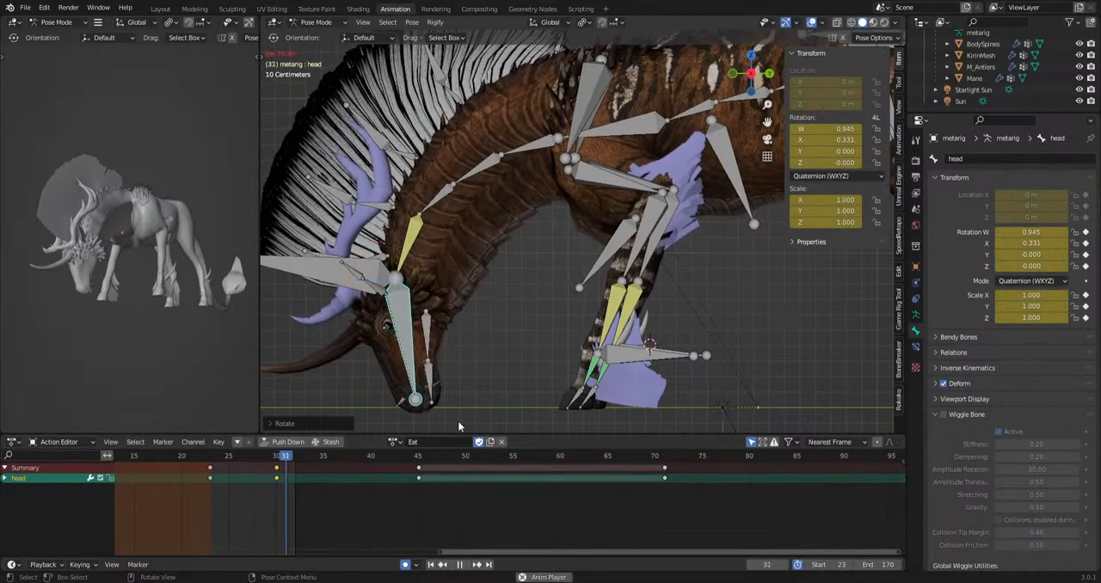
key(space)
key(r)
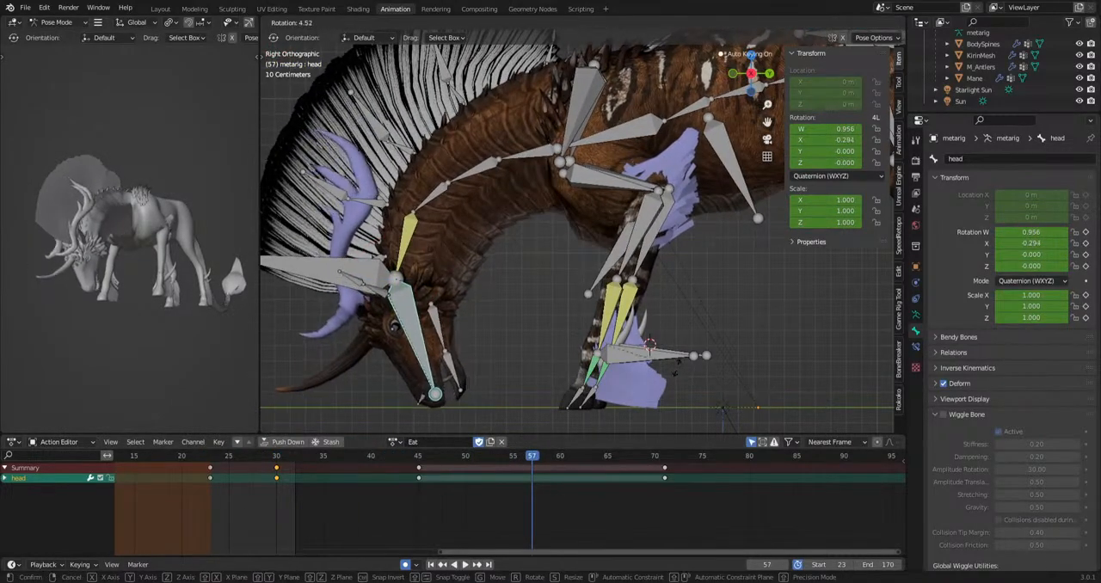
click(669, 383)
Play back the grazing and check the movement of the head and HeadIk bones.
key(space)
key(space)
drag(430, 464, 281, 495)
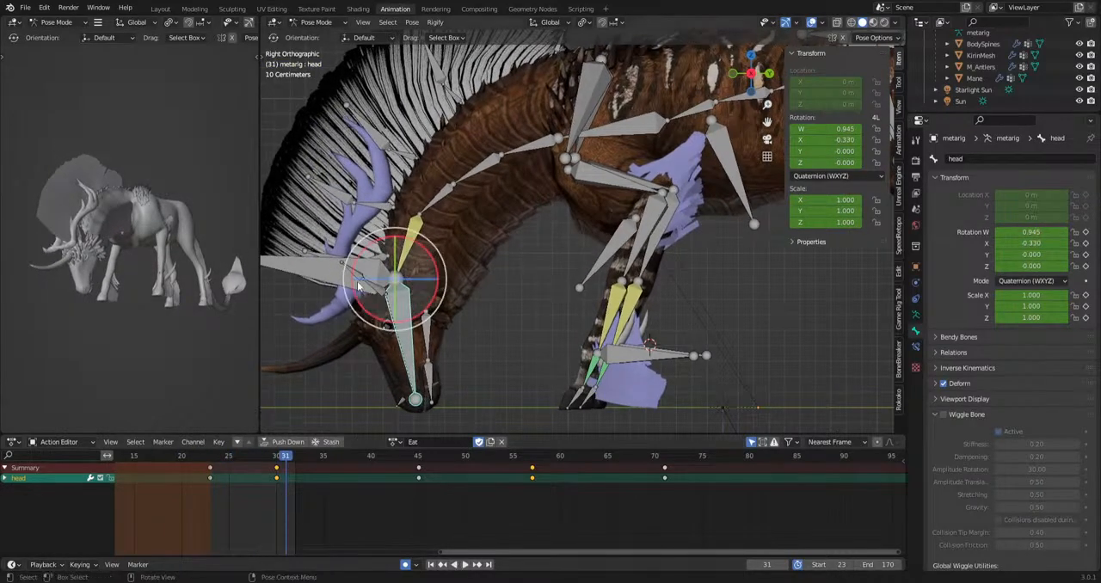
click(357, 268)
shift+middle_drag(482, 408, 508, 392)
key(space)
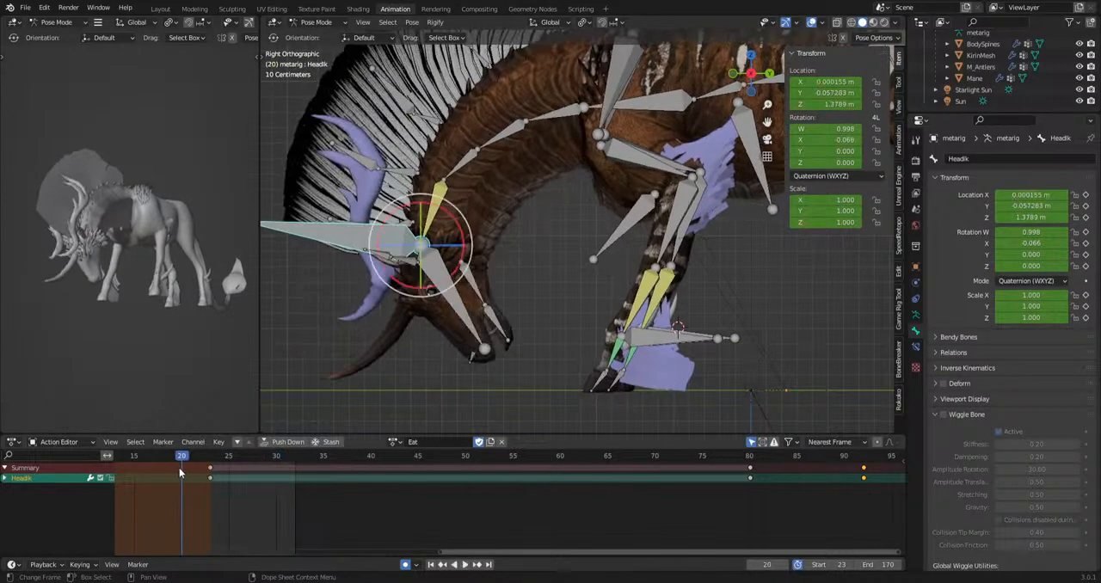
click(274, 457)
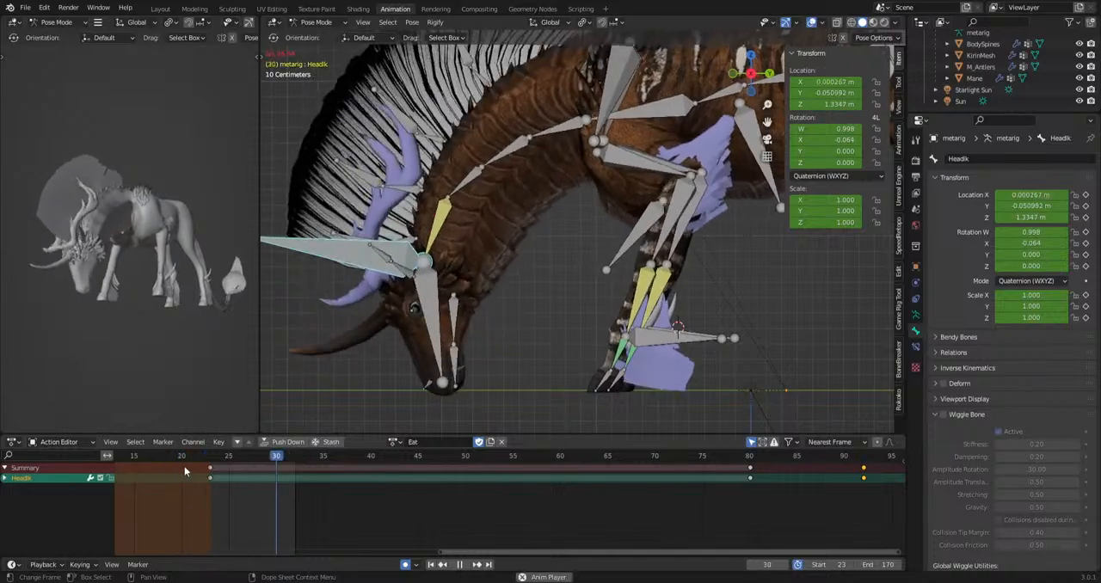
key(space)
Copy the chewing keyframes of jaw and jaw.001 and paste repeats of the cycle through frame 63.
click(463, 324)
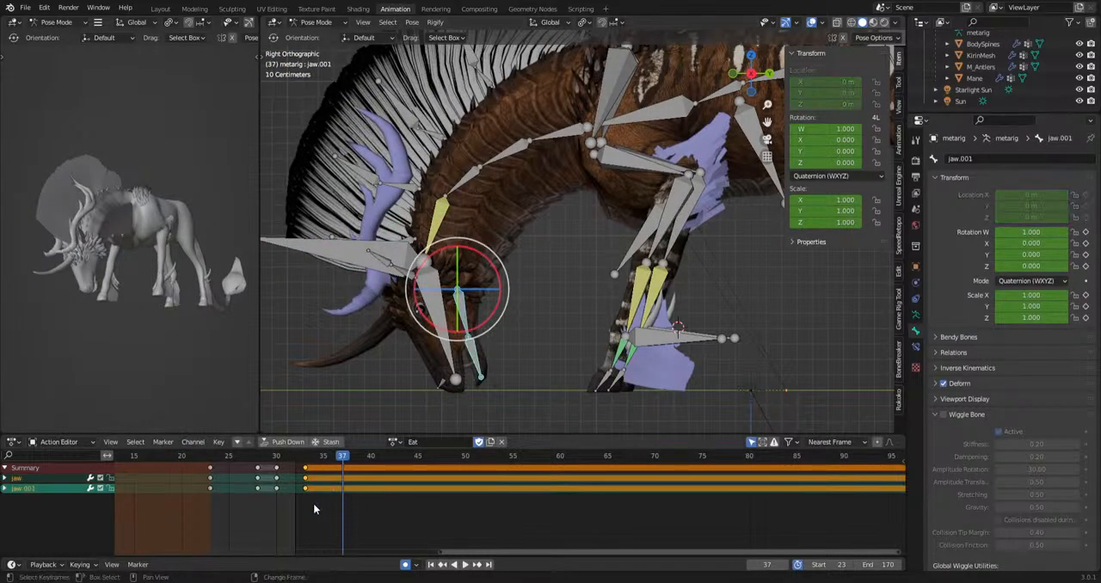
click(326, 461)
key(i)
drag(231, 508, 524, 507)
key(space)
key(ctrl+v)
key(ctrl+v)
key(ctrl+v)
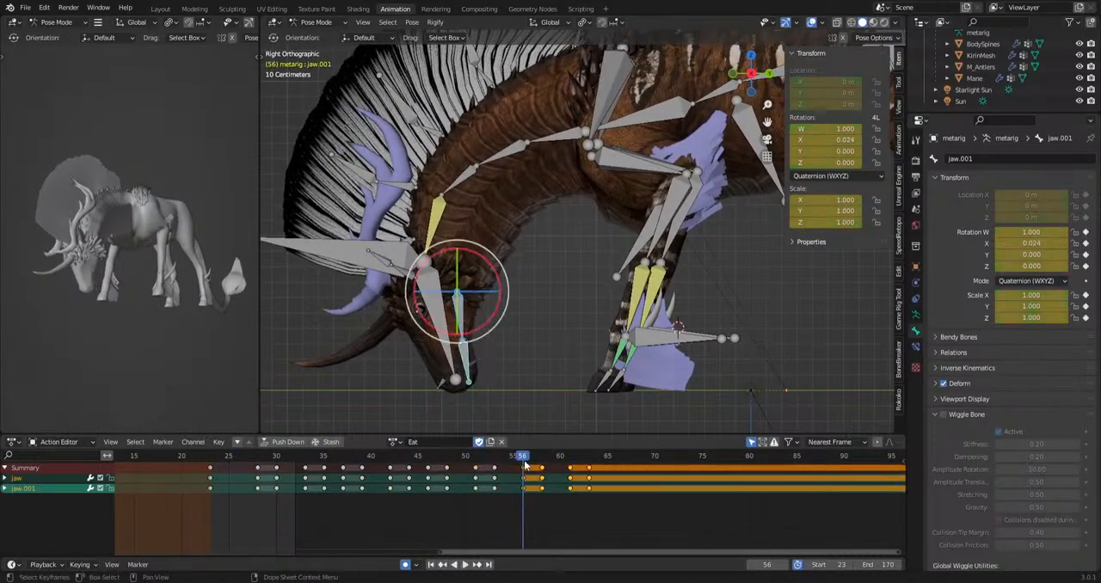
Vary the chewing rhythm by shifting jaw keys to frames 49, 52, 57 and 60, and play the result.
drag(524, 461, 286, 499)
key(g)
click(566, 469)
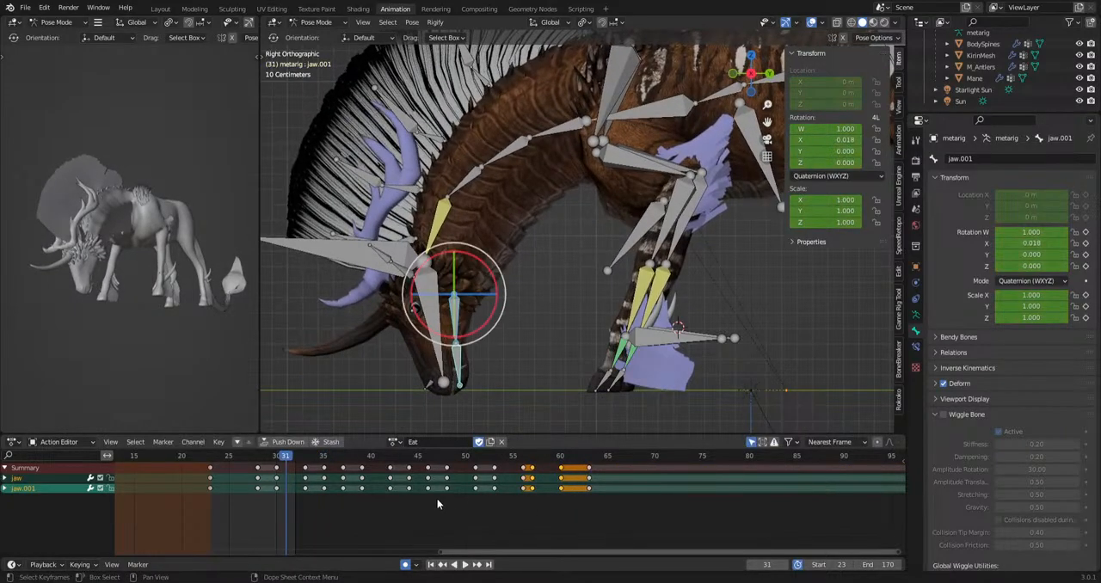
drag(483, 467, 484, 468)
key(g)
click(496, 488)
key(space)
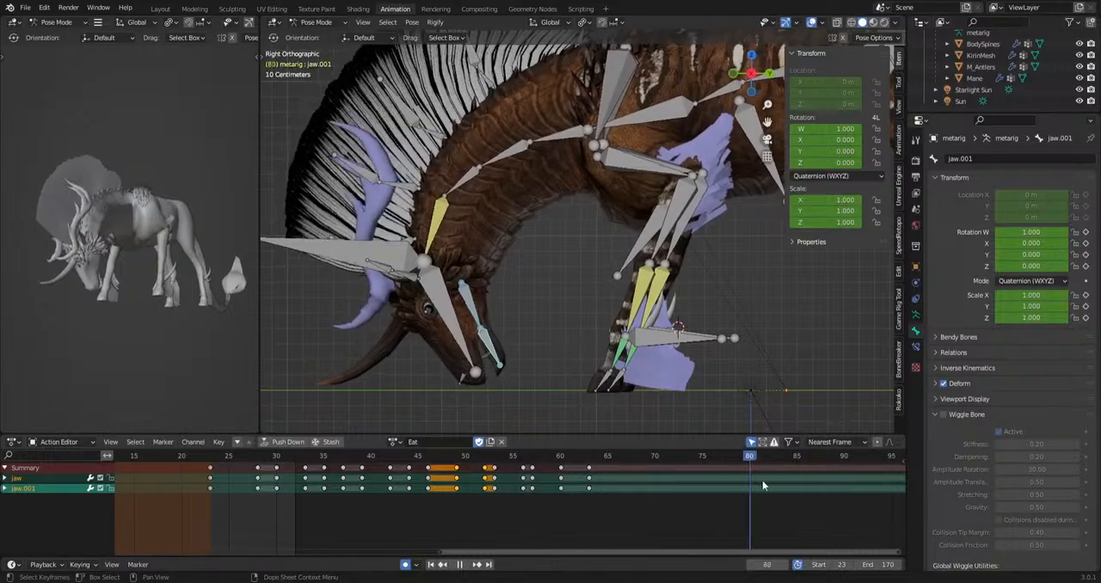
key(space)
Copy the jaw keys at frames 60 and 63 and paste them at frame 66.
drag(543, 506, 627, 458)
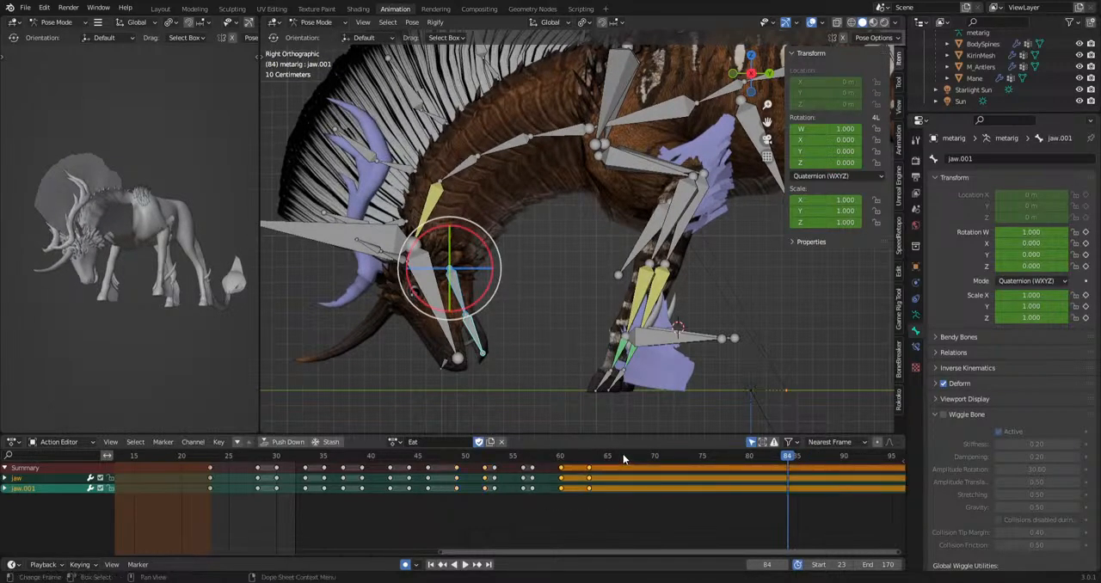
key(ctrl+c)
click(620, 457)
key(ctrl+v)
drag(723, 456, 656, 458)
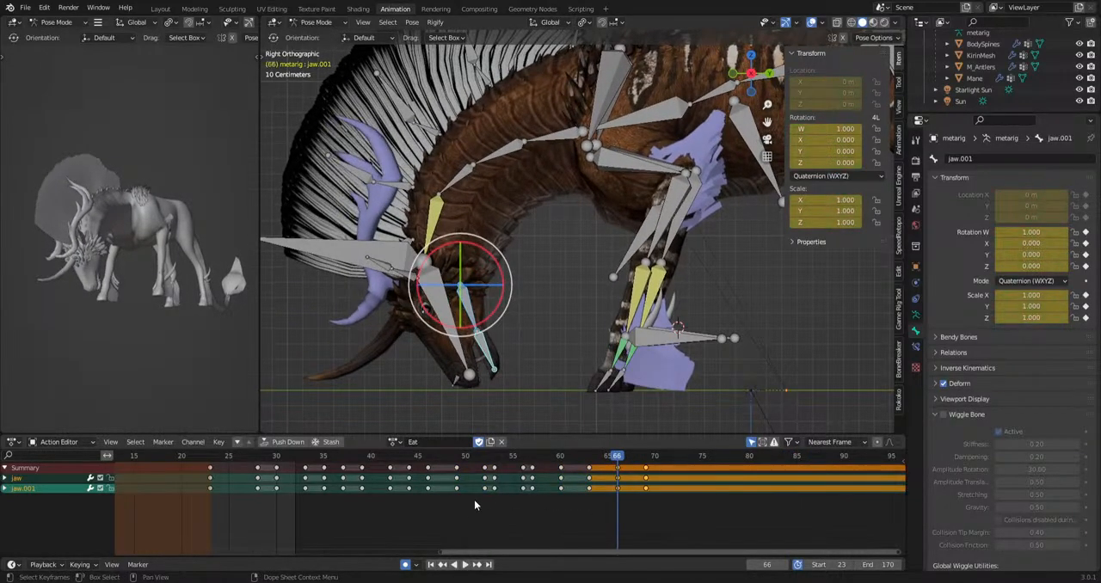
Duplicate the jaw keys from frames 52 to 66 at frame 63, shift them two frames earlier and clear the overlapping key.
drag(477, 502, 590, 460)
click(594, 456)
key(space)
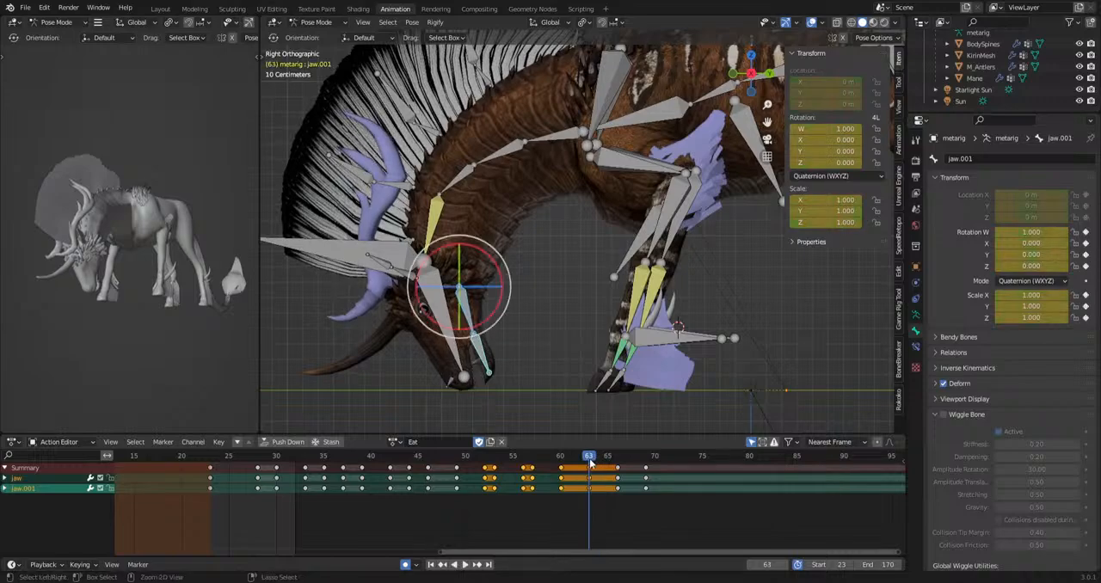
key(ctrl+v)
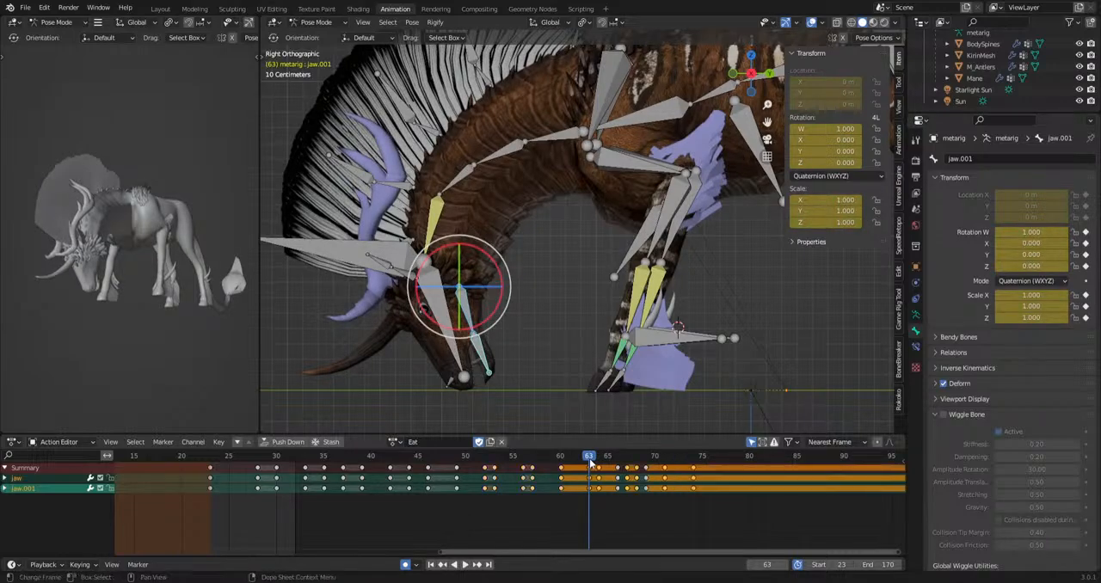
key(g)
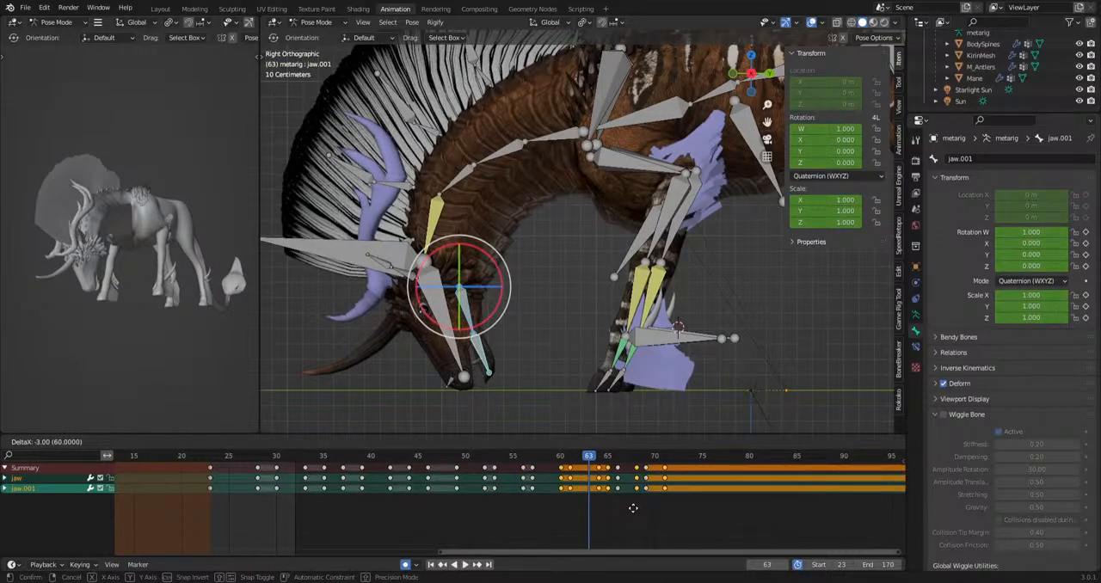
click(639, 513)
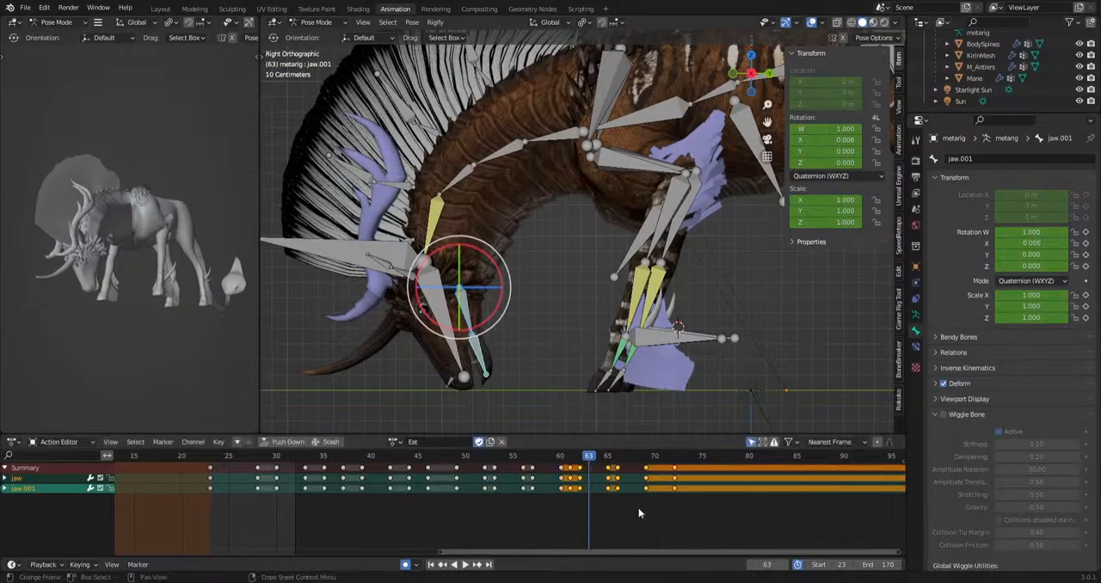
click(572, 469)
drag(551, 455, 687, 447)
middle_drag(688, 447, 380, 555)
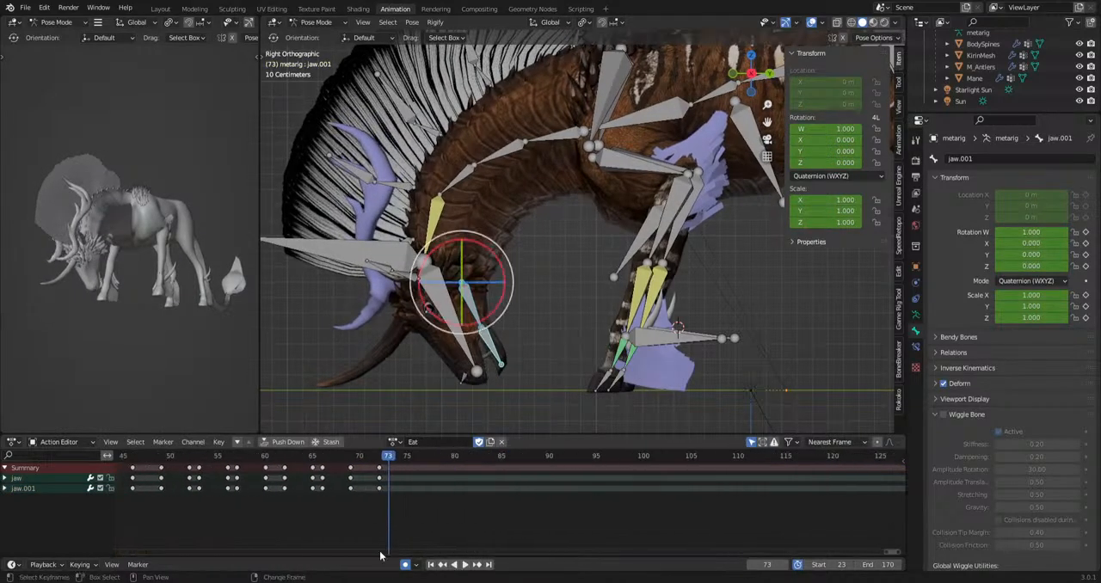
Retime the last jaw keys to frames 67 and 71, and try a pasted copy of the cycle at frame 71.
drag(307, 505, 403, 464)
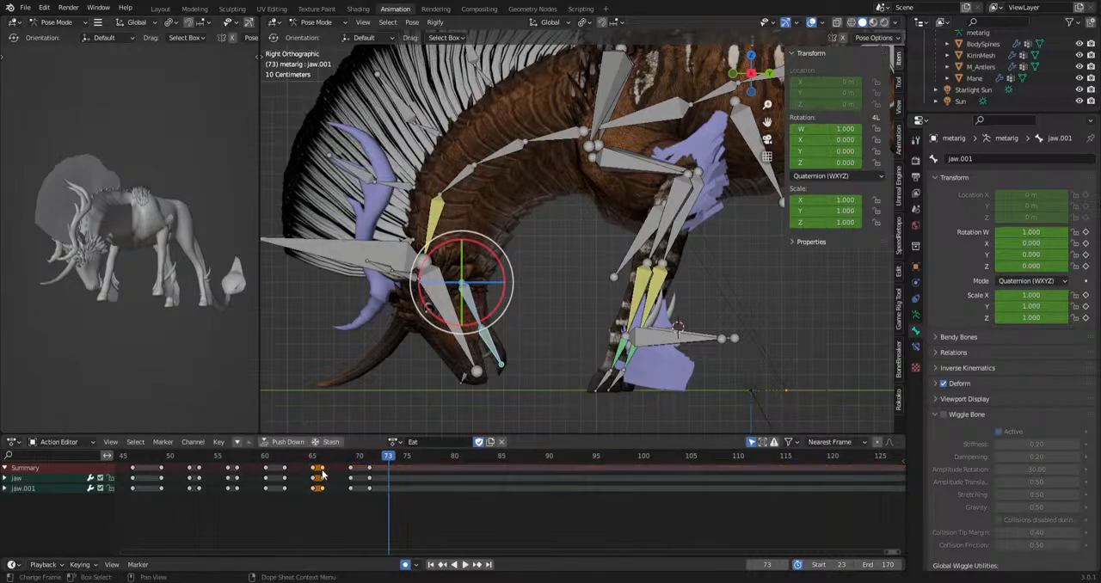
drag(323, 474, 333, 474)
drag(307, 508, 324, 473)
key(ctrl+c)
key(ctrl+v)
key(space)
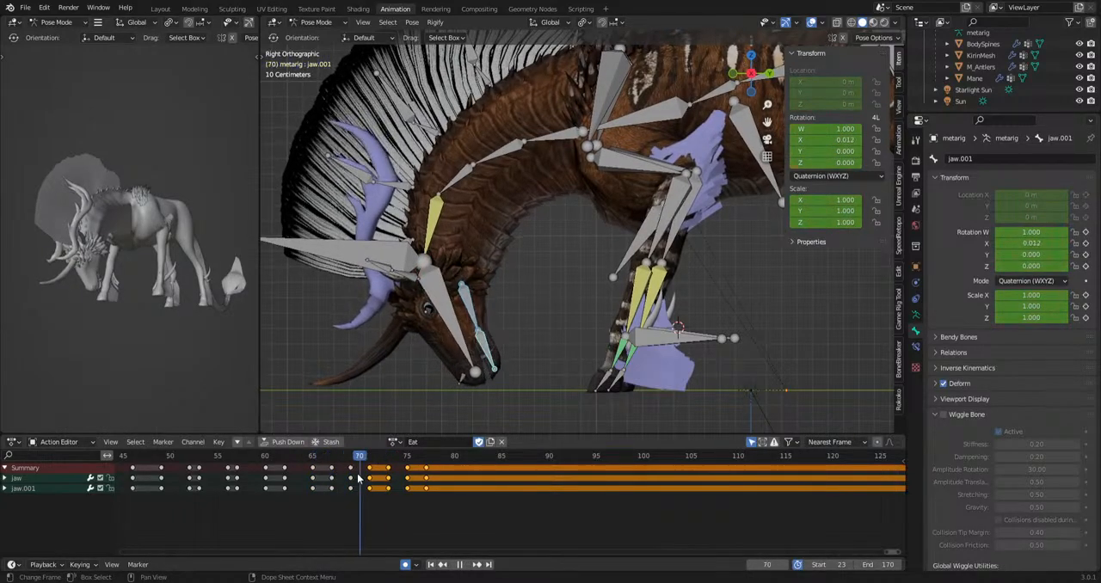
key(space)
Undo the paste at frame 71 and paste the jaw keys from frames 65 to 71 at frame 73 instead.
key(b)
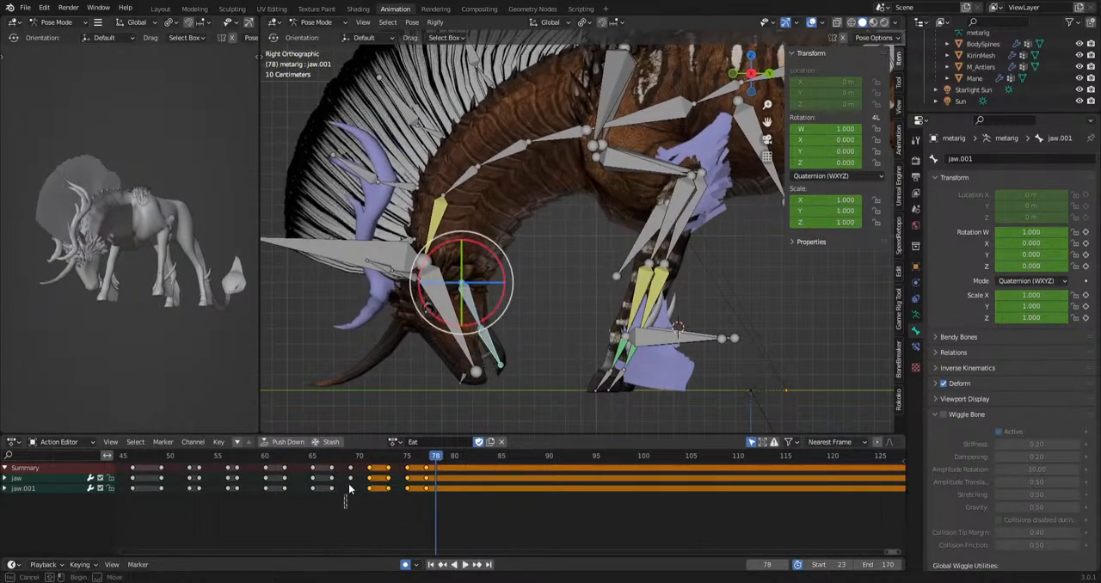
drag(355, 464, 354, 463)
drag(362, 504, 436, 464)
key(ctrl+z)
key(ctrl+z)
key(ctrl+z)
key(ctrl+z)
key(ctrl+z)
key(ctrl+z)
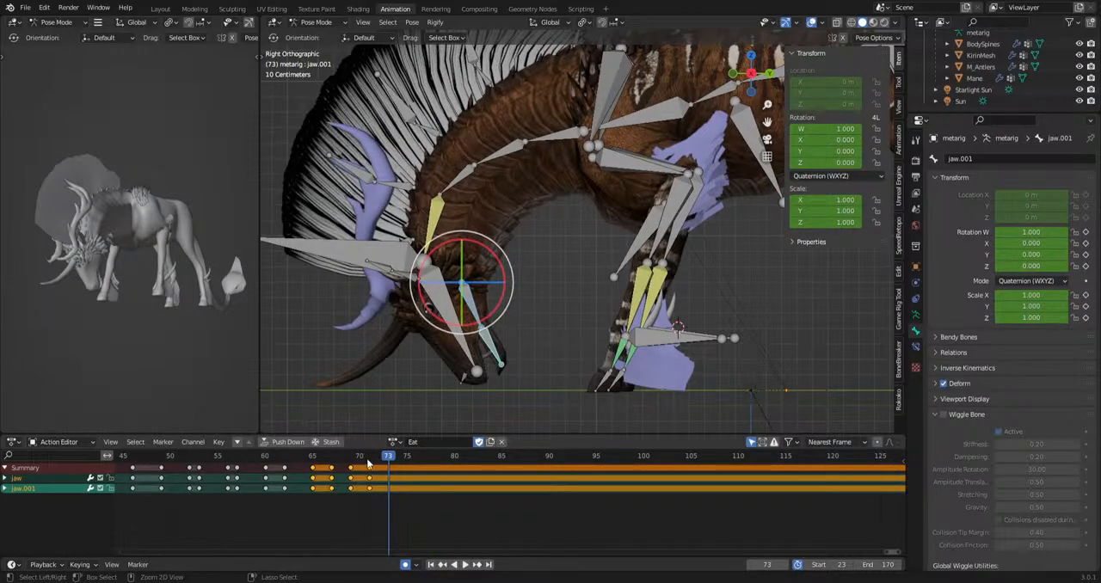
key(ctrl+shift+z)
key(space)
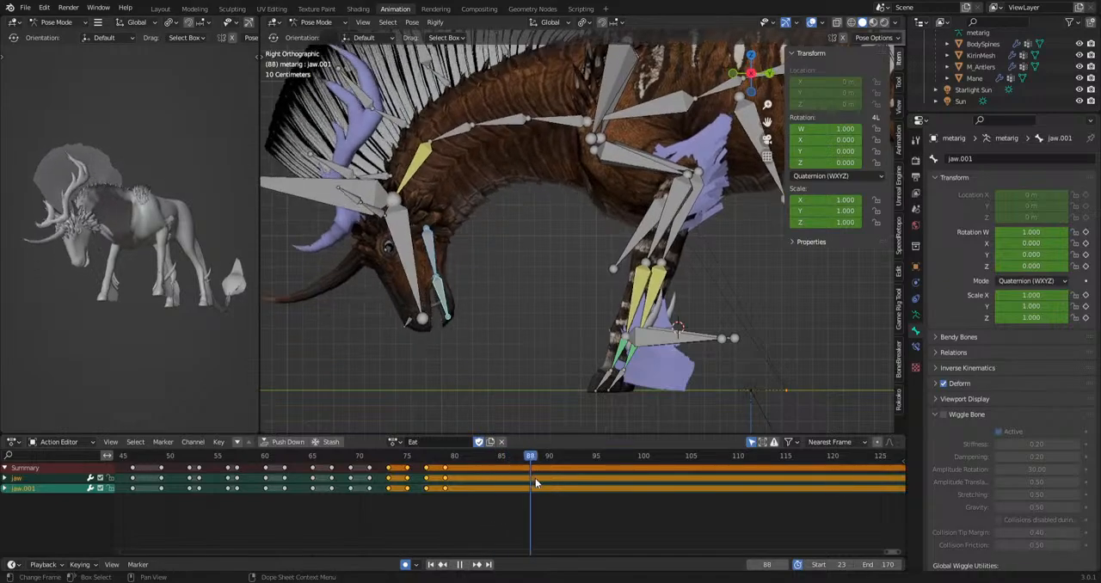
Key the jaw and jaw.001 bones at frame 90 after the chewing ends, and play the result.
drag(703, 495, 522, 483)
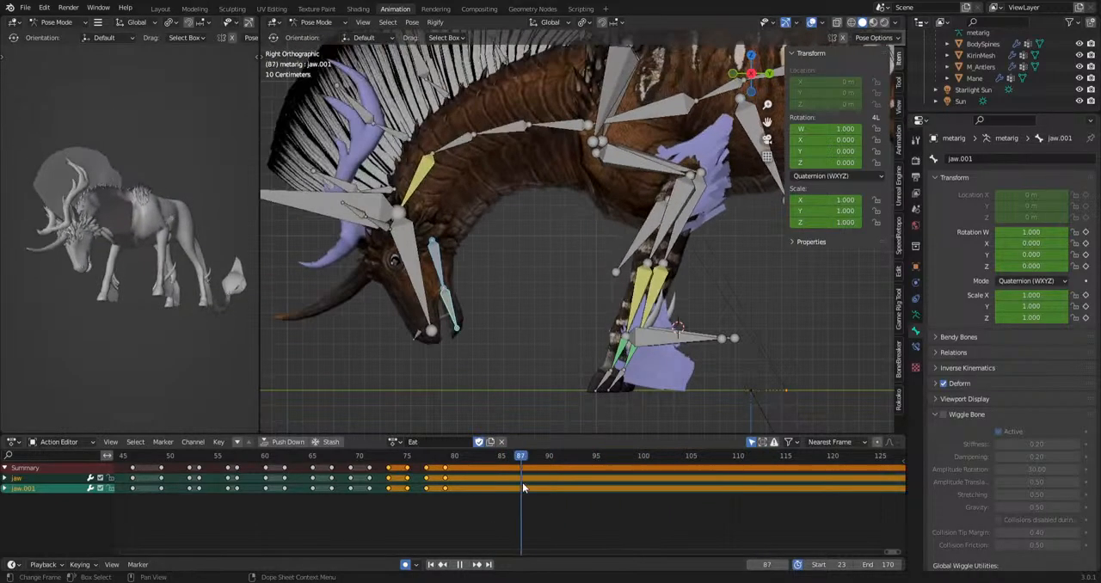
mouse_move(437, 462)
mouse_down()
mouse_move(549, 459)
mouse_move(423, 472)
mouse_up()
click(408, 469)
key(i)
key(space)
Hold the jaw pose from frame 90 to frame 158, and rotate the jaw bones slightly at frame 164.
key(space)
key(Home)
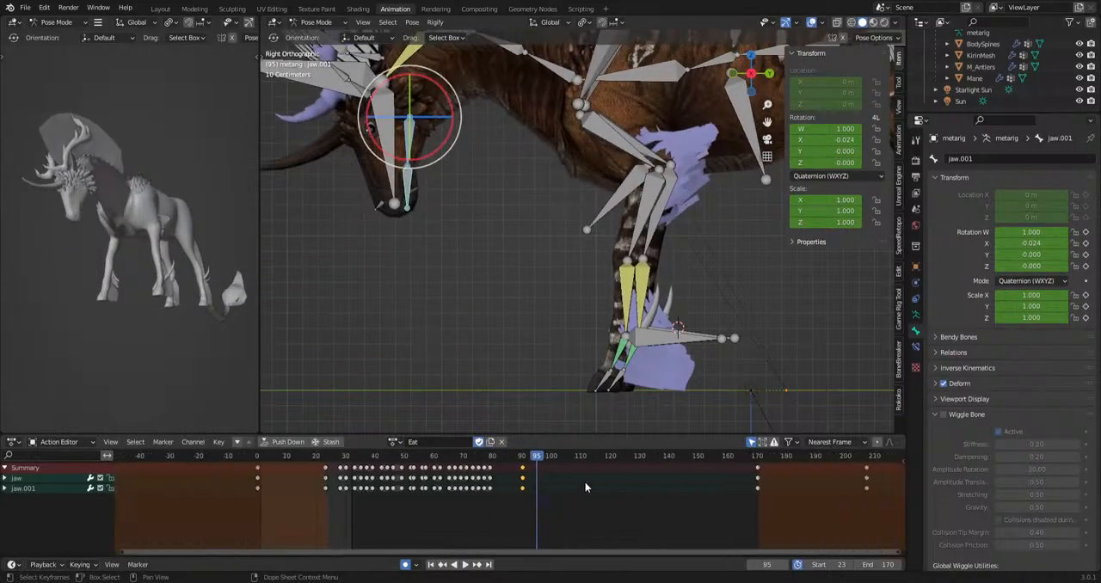
key(space)
drag(559, 457, 742, 467)
key(i)
key(g)
click(727, 471)
key(r)
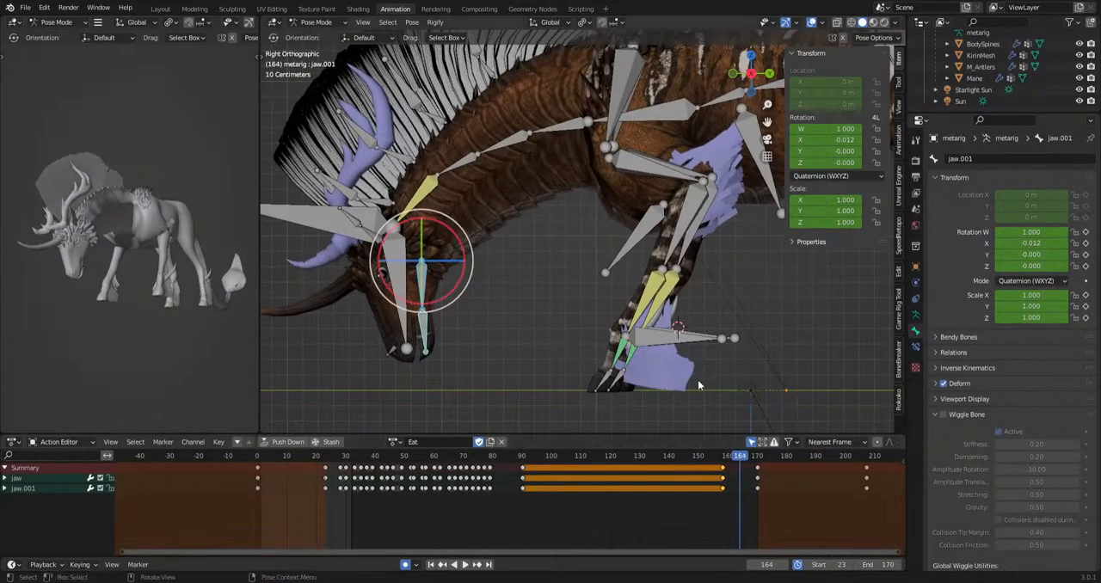
click(689, 394)
key(space)
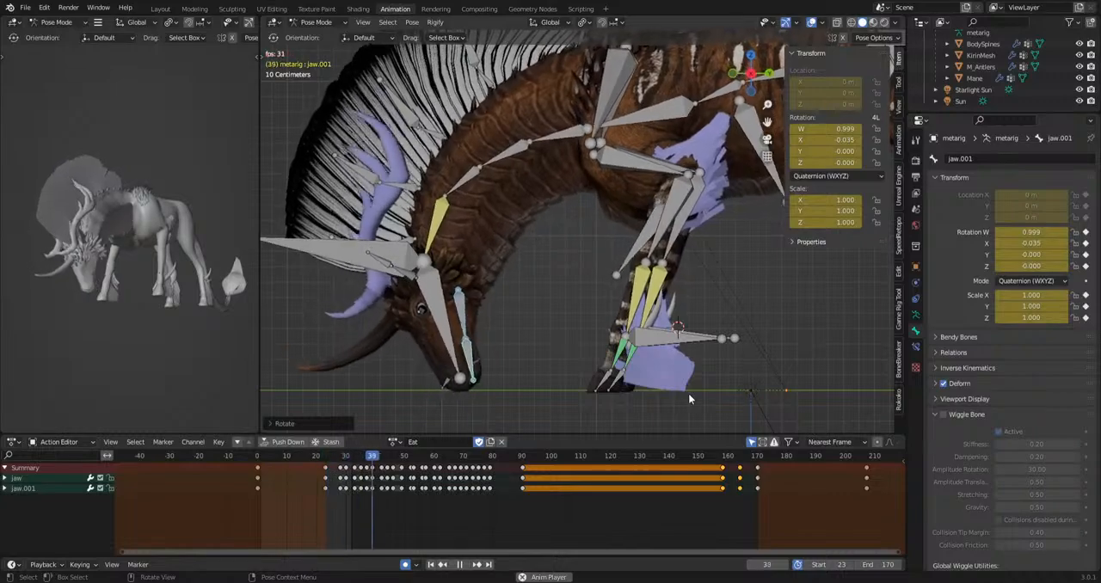
key(space)
Add small head bobs by moving the HeadIk bone at frames 27, 35, 39, 48, 61 and 69.
shift+middle_drag(420, 394, 443, 377)
scroll(318, 269, up, 4)
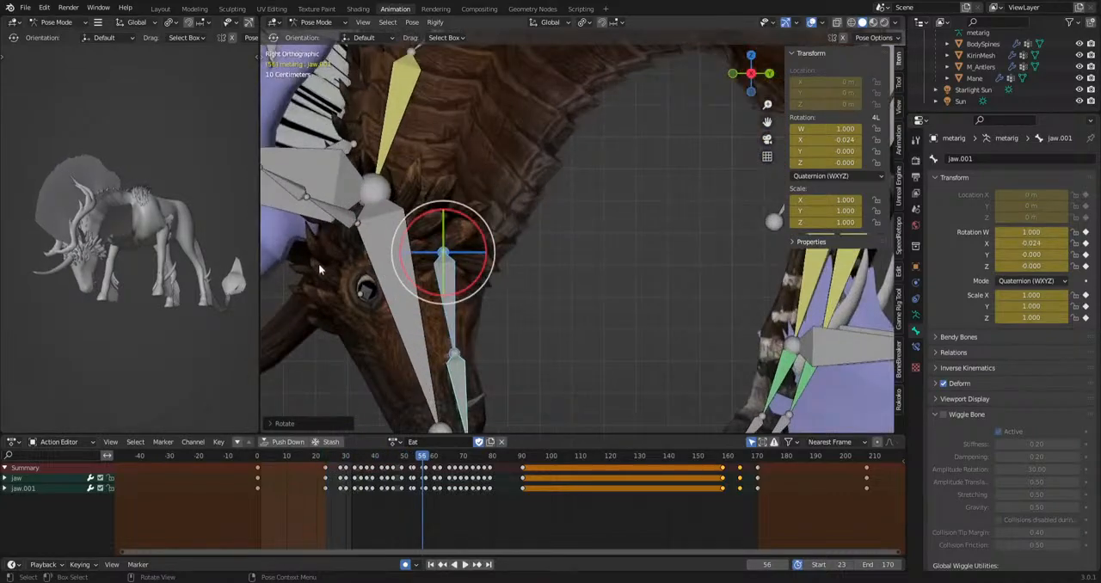
click(323, 160)
shift+middle_drag(329, 185, 430, 130)
scroll(358, 478, up, 5)
drag(267, 460, 408, 483)
key(g)
click(604, 413)
key(g)
click(484, 423)
key(g)
click(583, 405)
key(g)
click(520, 421)
key(g)
click(506, 402)
key(g)
click(560, 401)
key(space)
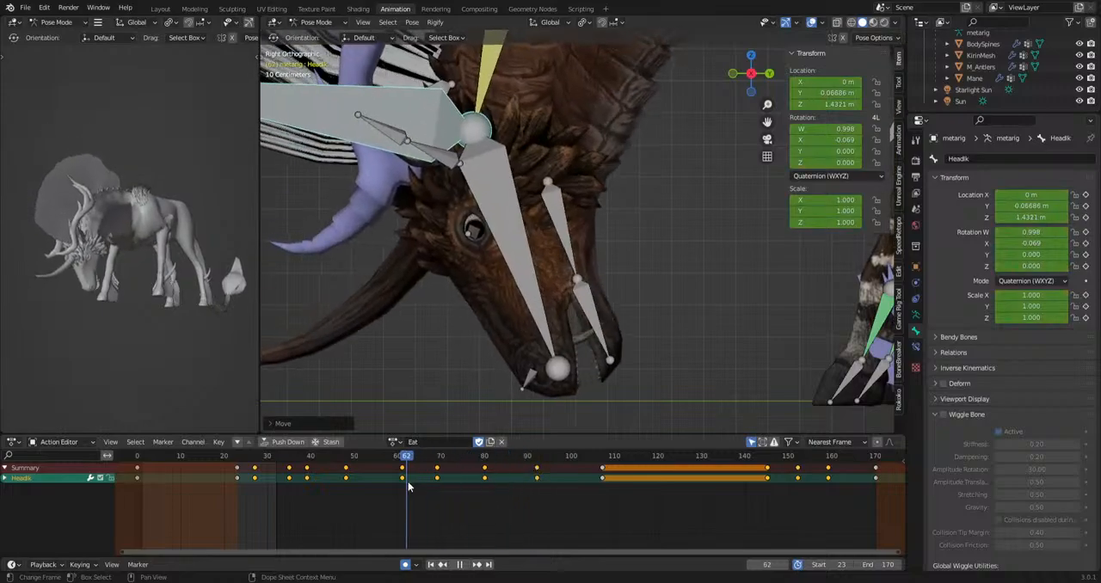
key(space)
Delete the head bone's keyframes between frames 23 and 152 and play the grazing.
click(529, 282)
drag(258, 491, 462, 467)
key(Delete)
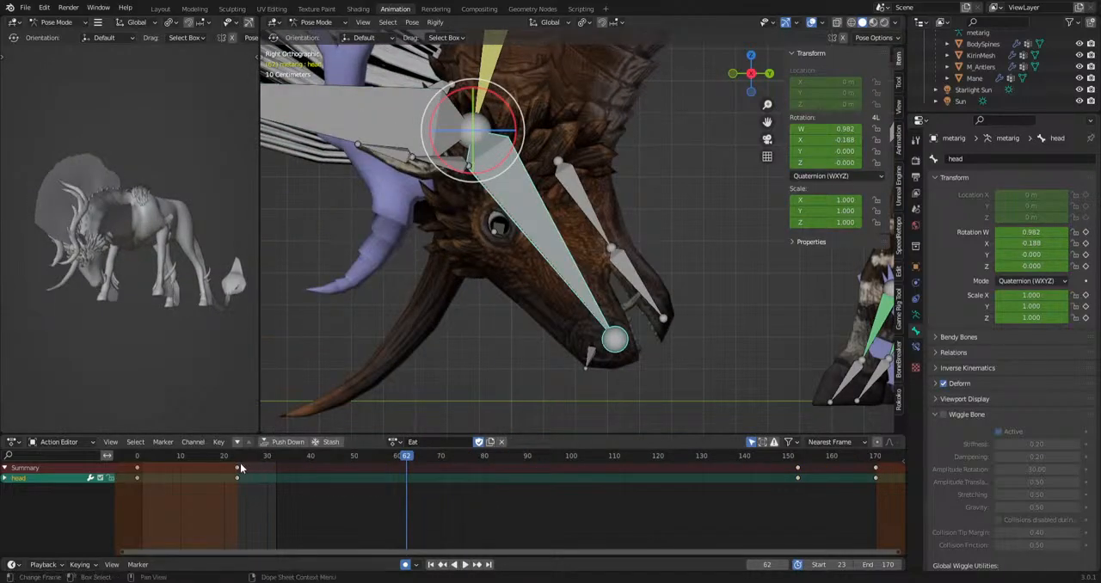
key(shift+Left)
key(space)
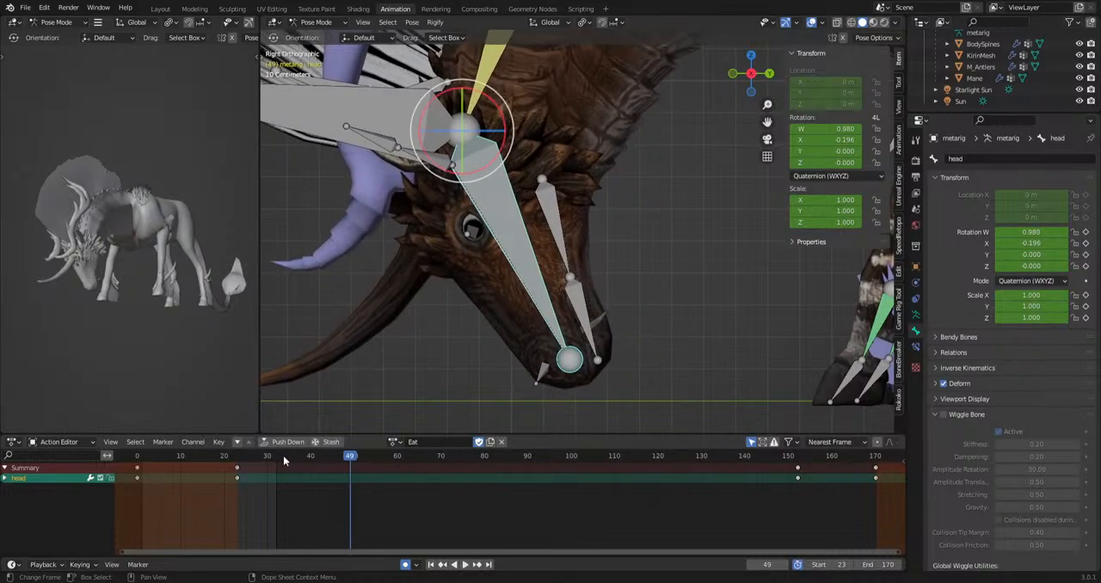
key(space)
Start subtle head nods by rotating the head bone at frames 28, 33 and 38.
key(r)
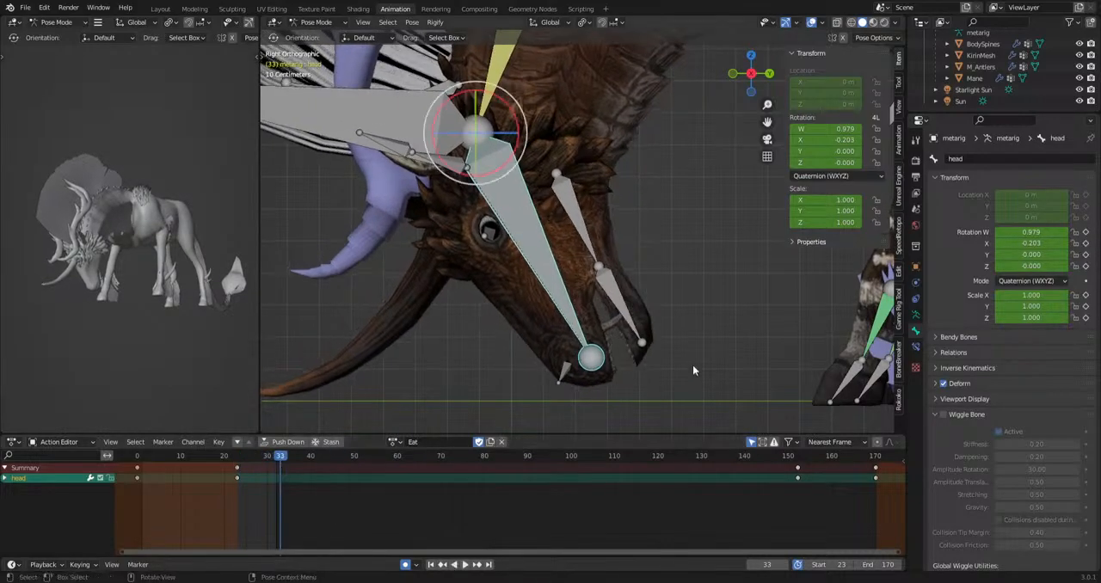
click(664, 399)
drag(283, 458, 259, 469)
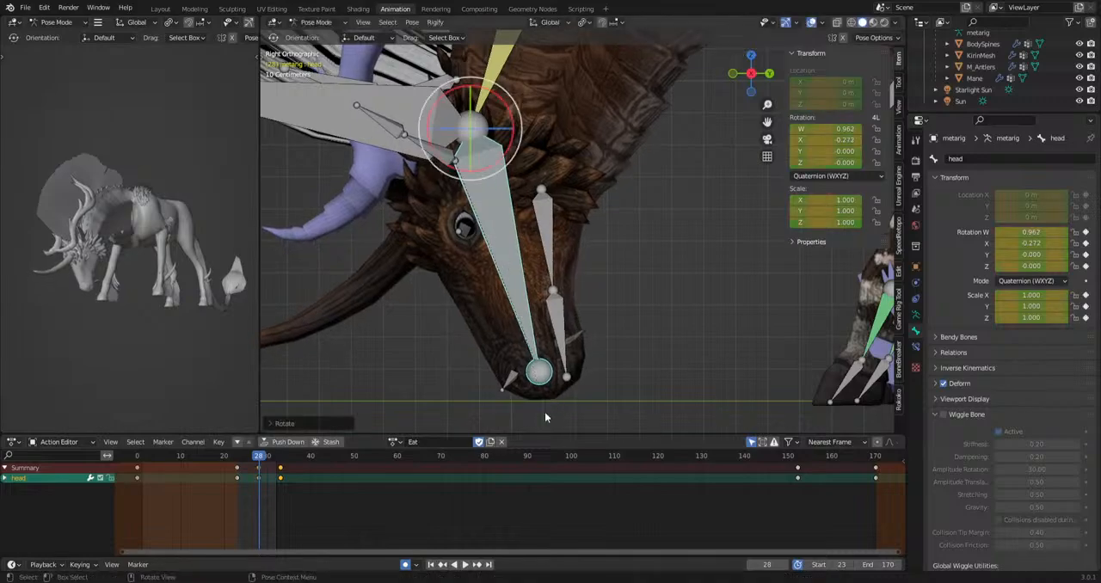
key(space)
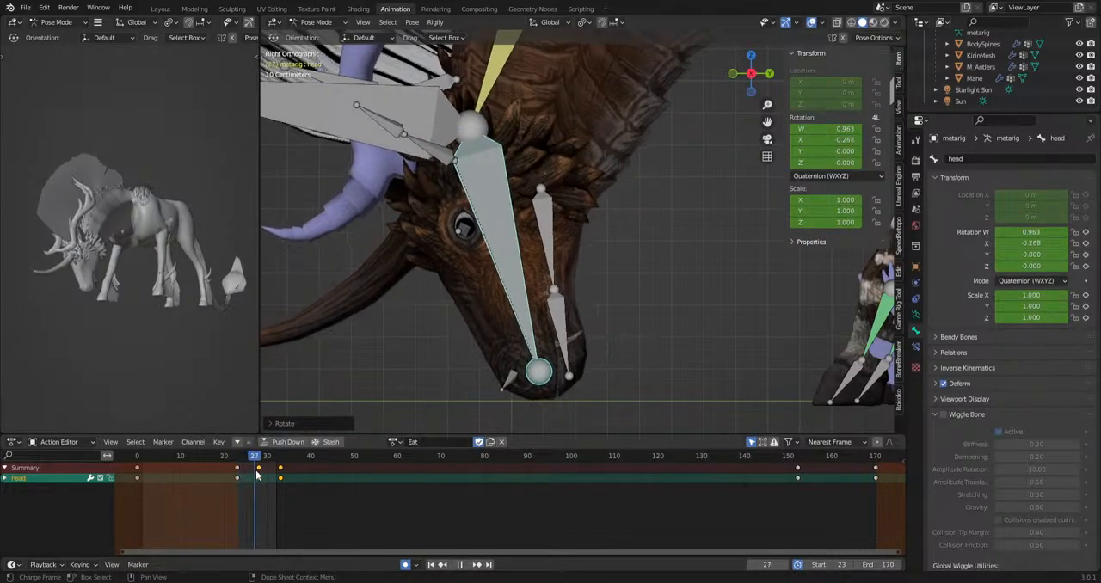
key(space)
key(r)
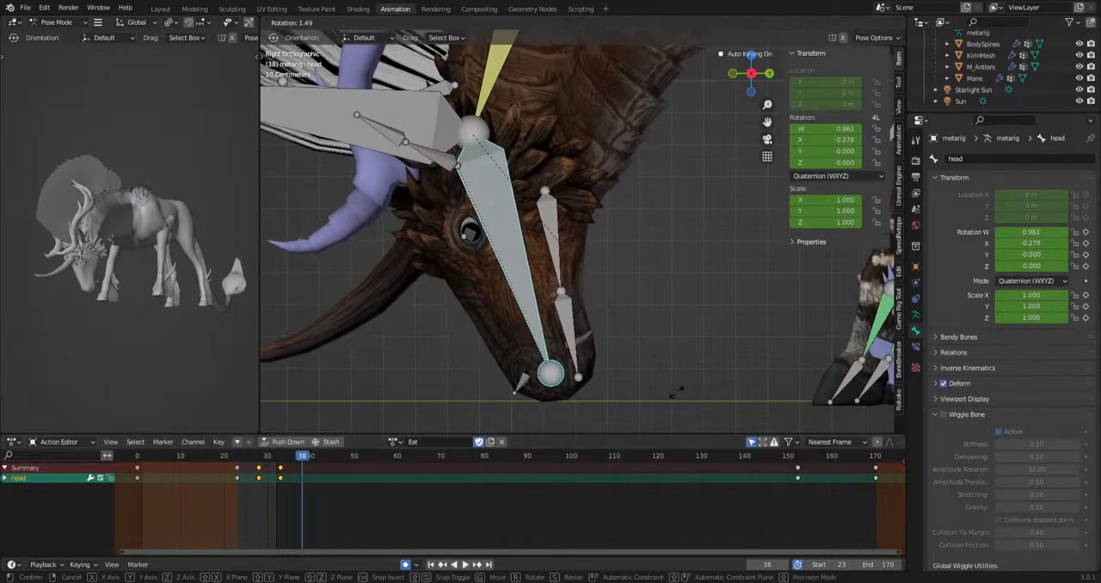
click(664, 401)
key(space)
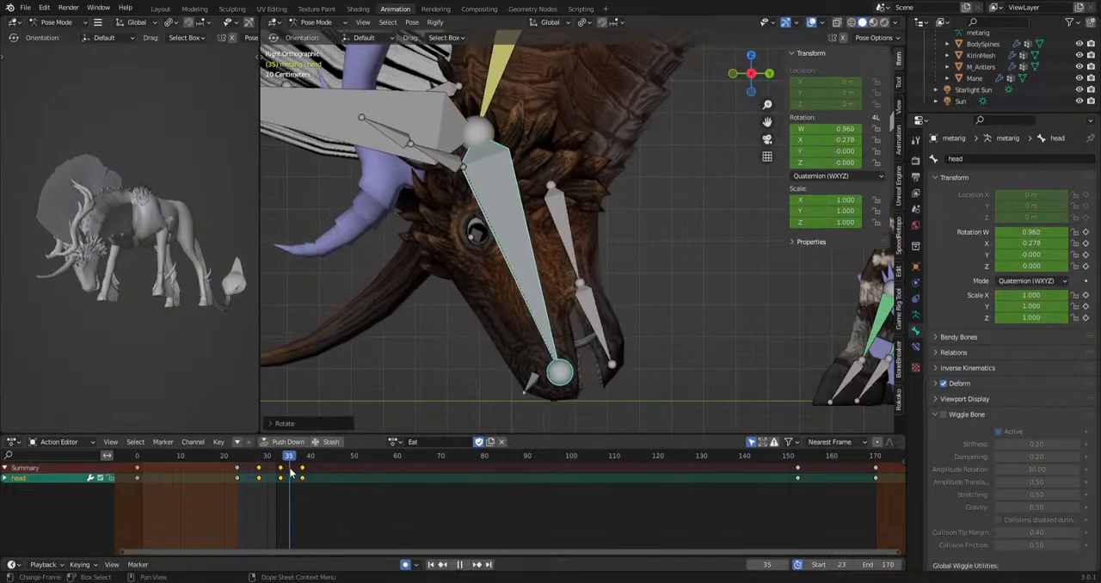
Continue the nodding by rotating the head bone at frames 45, 52, 59, 67, 72, 77, 84 and 97.
drag(320, 473, 558, 460)
key(r)
click(585, 415)
key(r)
click(549, 414)
key(r)
click(531, 391)
key(r)
click(514, 421)
key(r)
click(588, 384)
key(r)
click(496, 140)
scroll(521, 323, down, 5)
key(r)
click(595, 316)
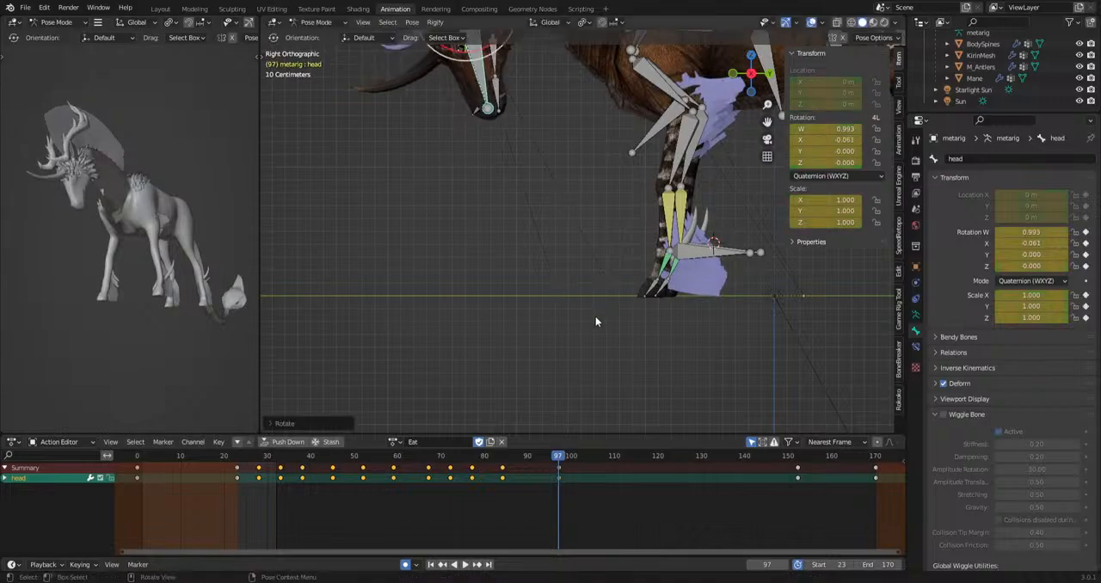
Rotate the head bone at frames 104, 112, 132 and 152 while the creature raises its head.
scroll(597, 320, down, 5)
key(space)
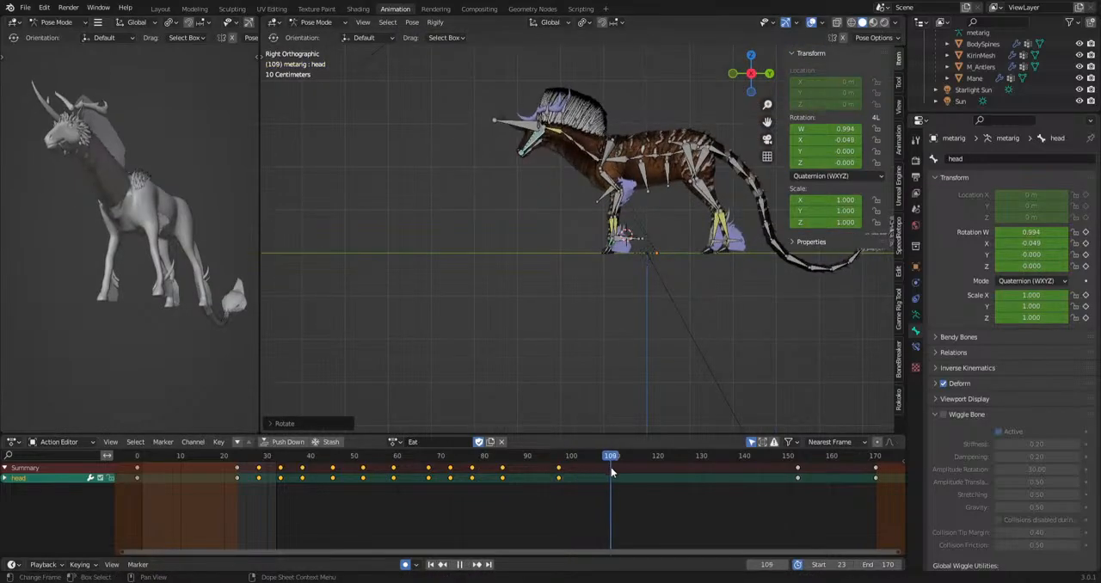
drag(611, 468, 799, 469)
key(r)
click(684, 408)
key(r)
click(684, 413)
key(r)
click(747, 396)
key(r)
click(782, 353)
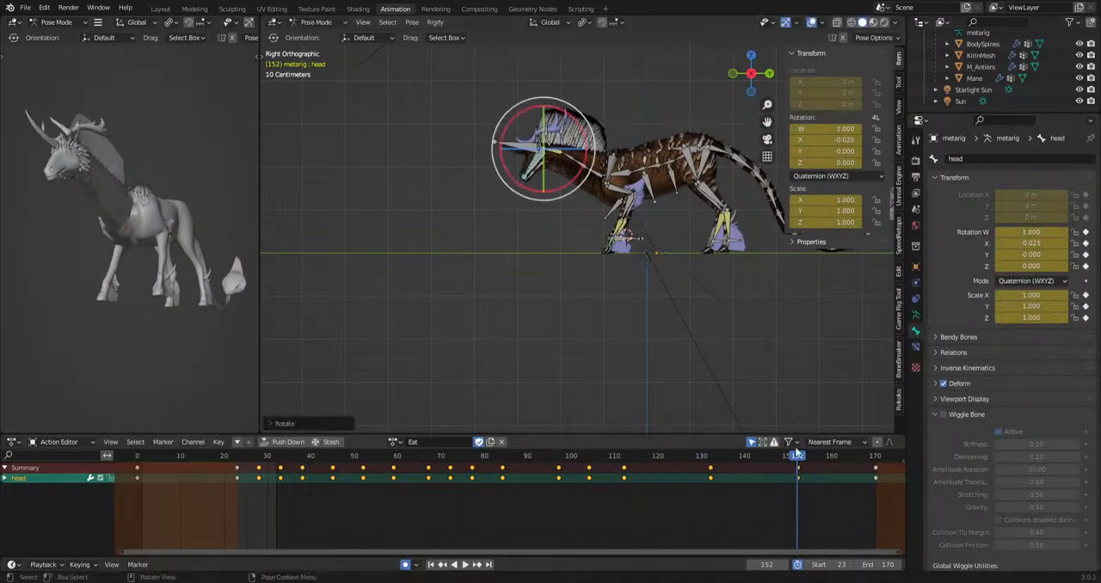
Rotate the head bone at frame 149 and delete its keyframe at frame 152.
drag(722, 469, 784, 497)
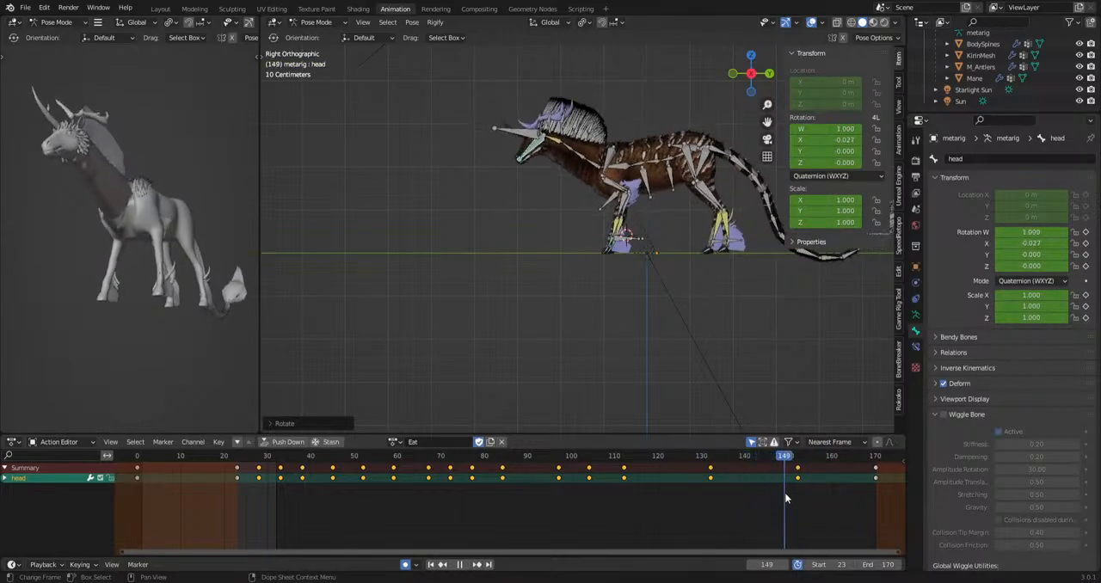
key(r)
click(778, 373)
drag(785, 458, 826, 469)
click(799, 468)
key(Delete)
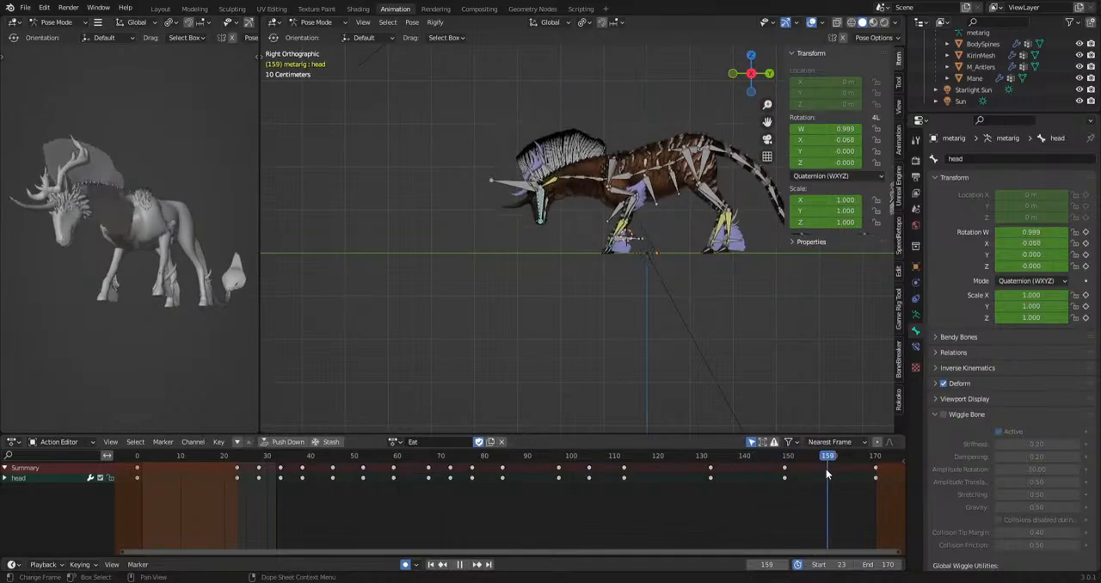
Rotate the head bone at frame 159 as the head lowers again, and play the animation.
key(r)
click(736, 380)
key(space)
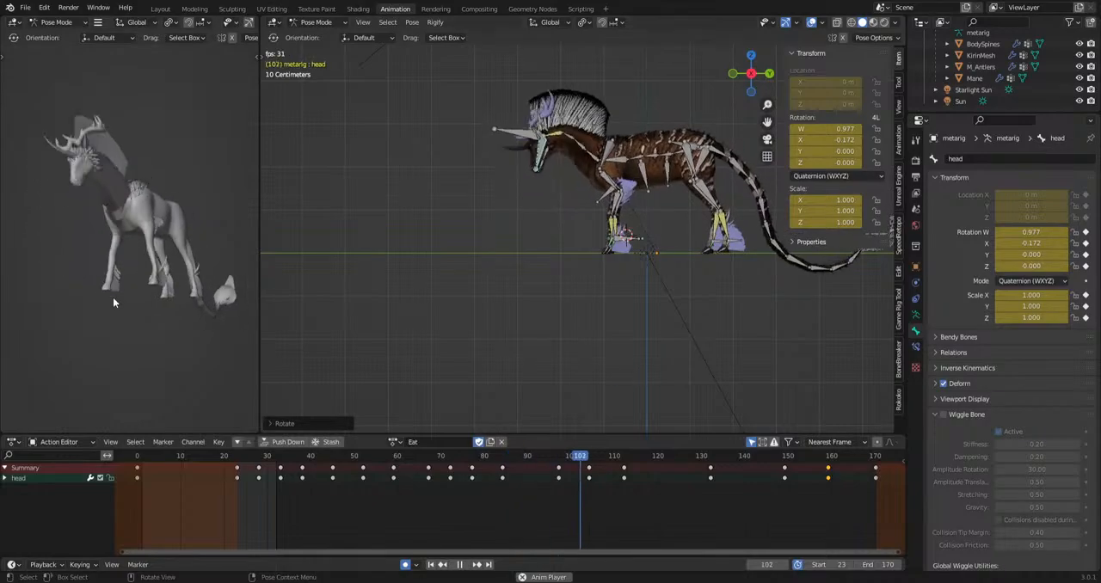
key(space)
Shift all of the jaw.001 bone's chewing keyframes about two frames later so they lag behind the jaw bone.
scroll(430, 162, up, 4)
shift+middle_drag(430, 162, 535, 313)
scroll(537, 308, up, 5)
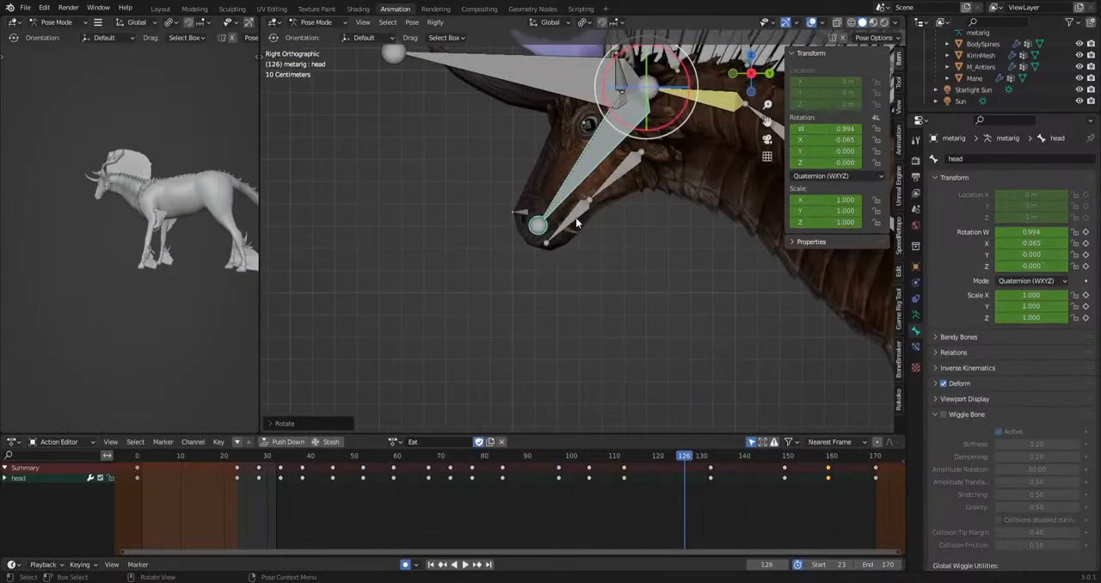
click(580, 217)
shift+click(602, 186)
shift+middle_drag(646, 353, 614, 345)
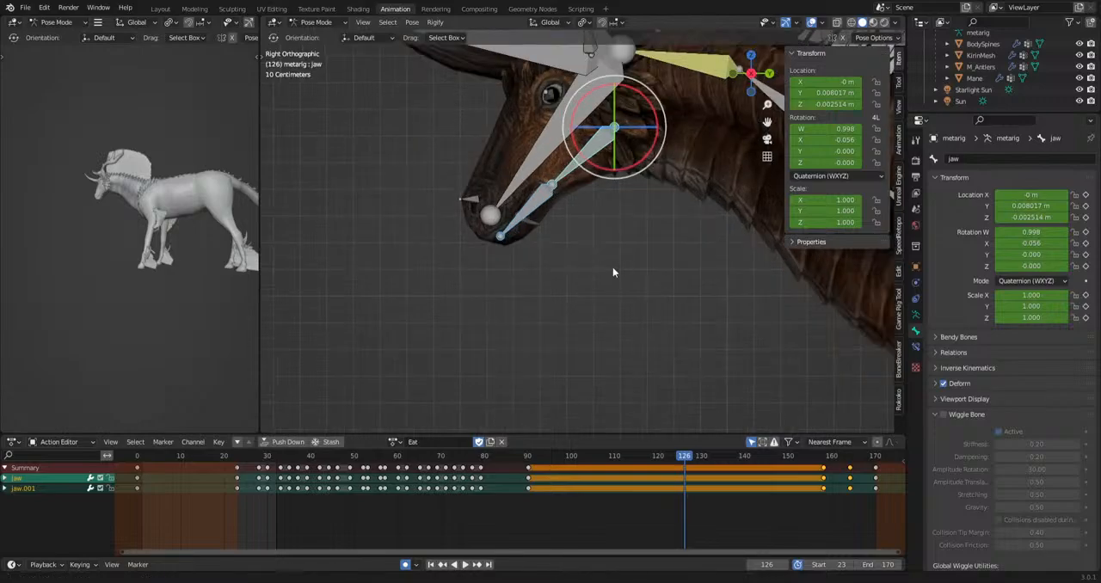
click(564, 241)
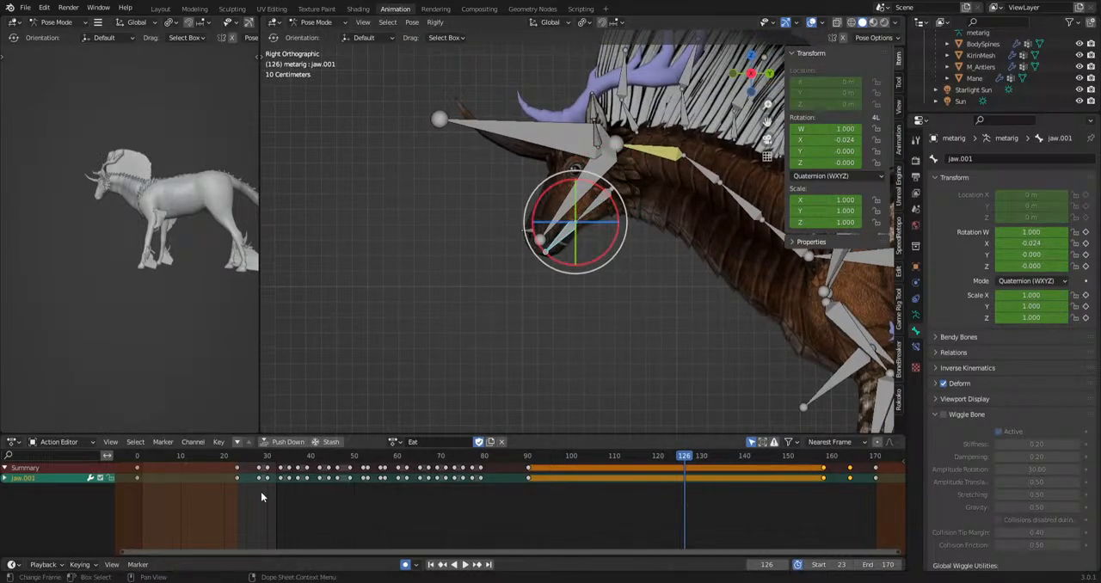
drag(261, 496, 507, 461)
key(g)
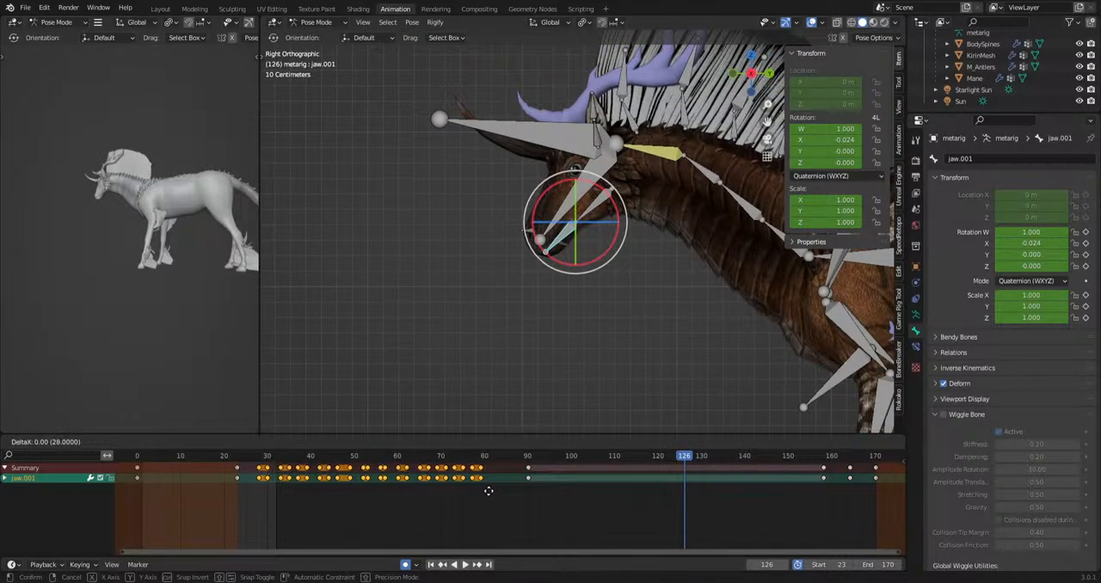
click(495, 492)
Play the grazing from frame 23 to examine the delayed jaw.001 chewing motion.
drag(432, 459, 238, 464)
key(space)
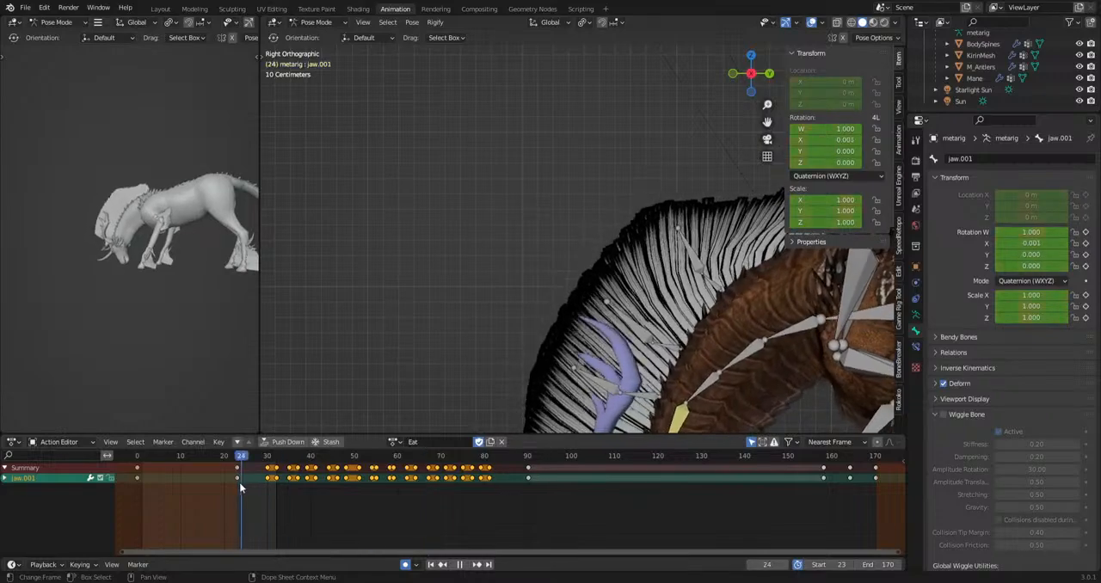
key(Escape)
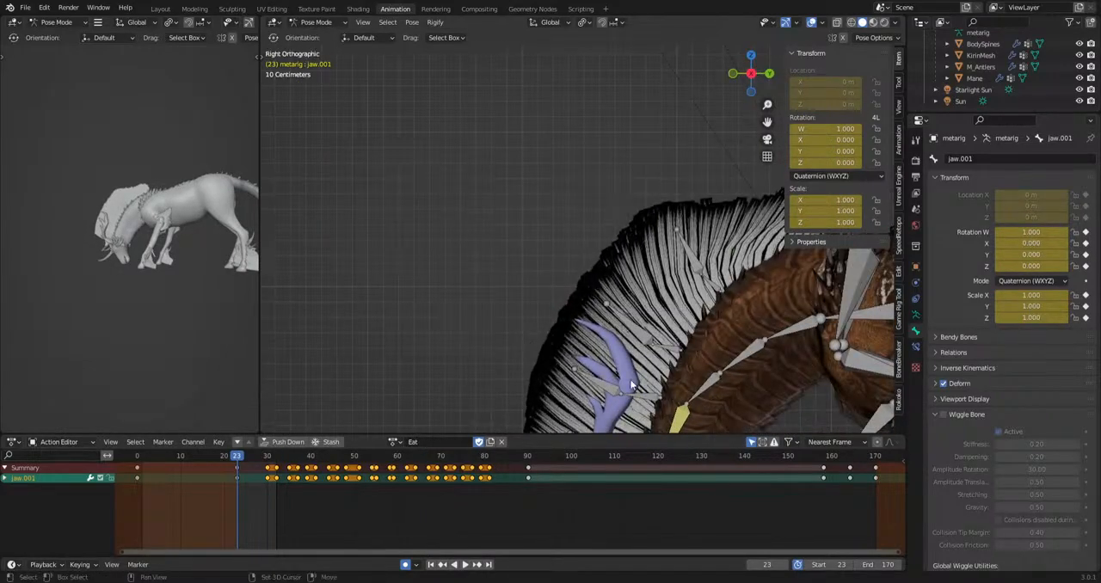
key(space)
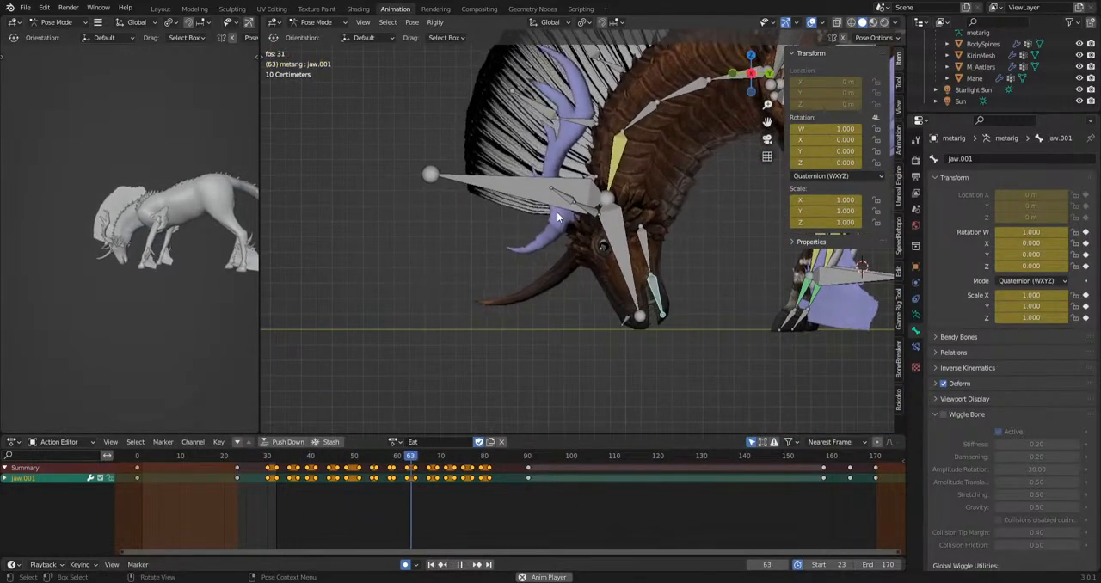
key(space)
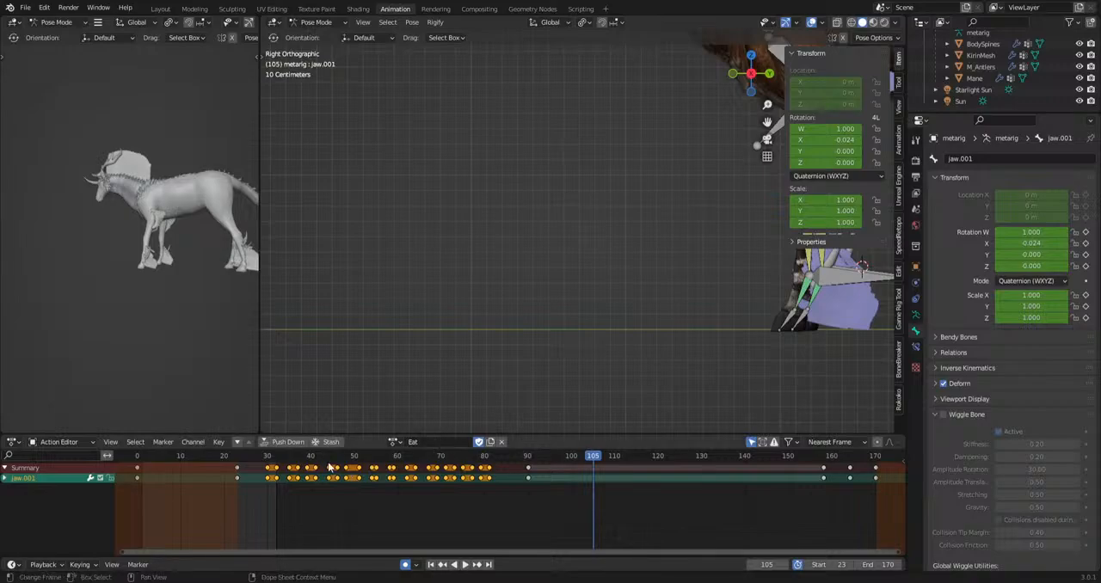
drag(328, 462, 233, 473)
middle_drag(229, 336, 65, 363)
key(space)
In front view, move the HeadIk bone sideways to about X -0.08 m at frame 27.
key(space)
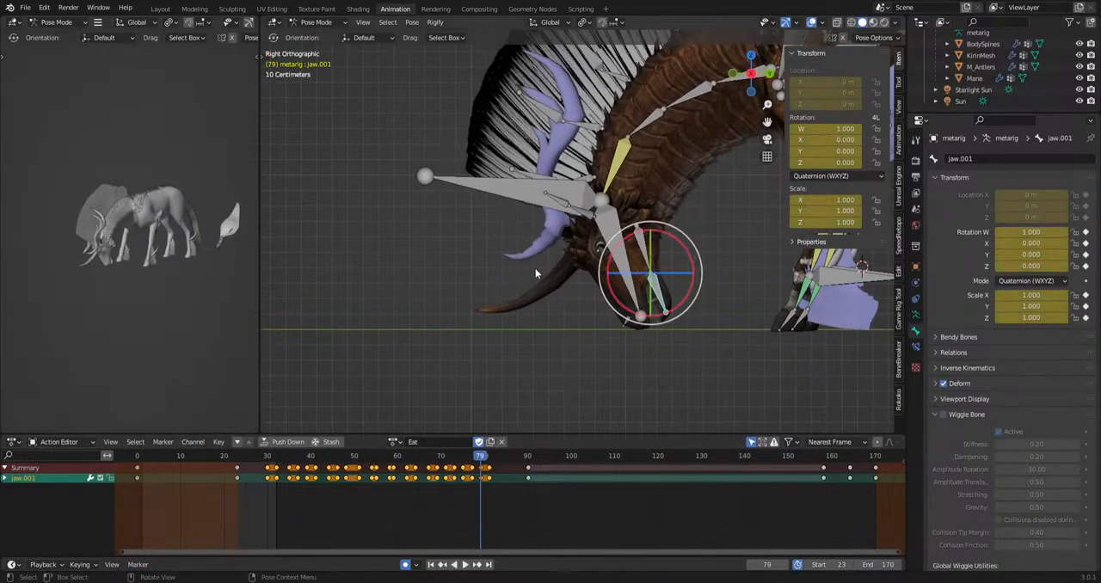
click(505, 196)
scroll(516, 203, down, 4)
middle_drag(637, 271, 709, 341)
click(250, 461)
key(space)
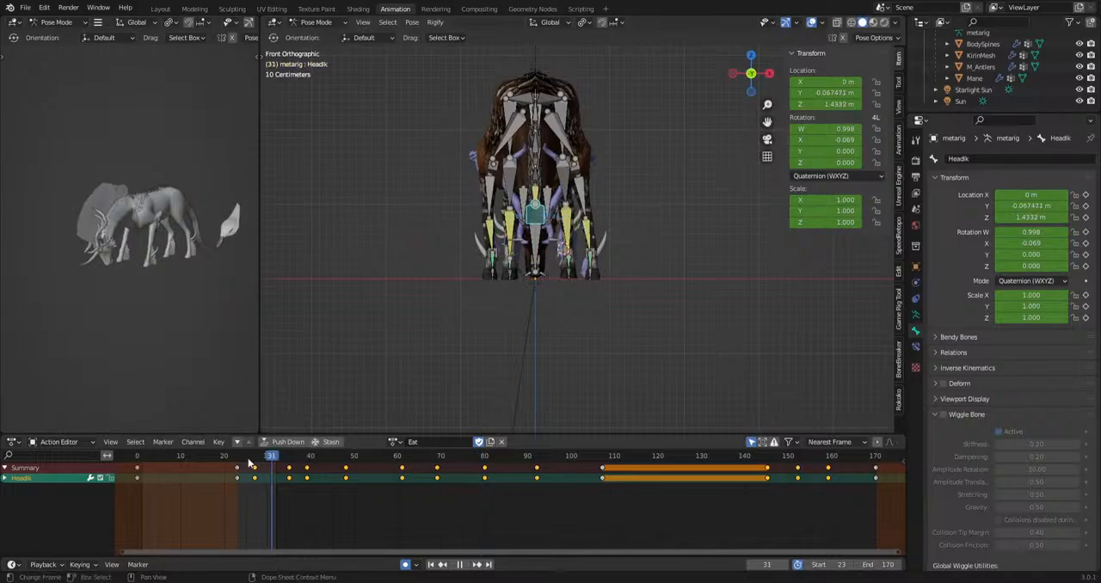
key(Escape)
scroll(608, 369, up, 3)
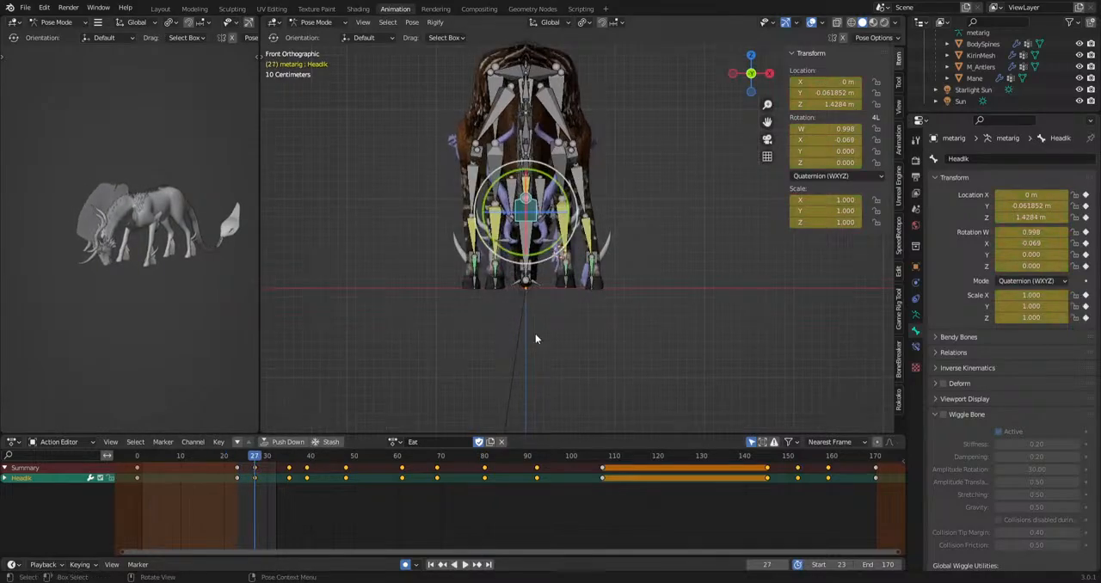
key(g)
click(588, 364)
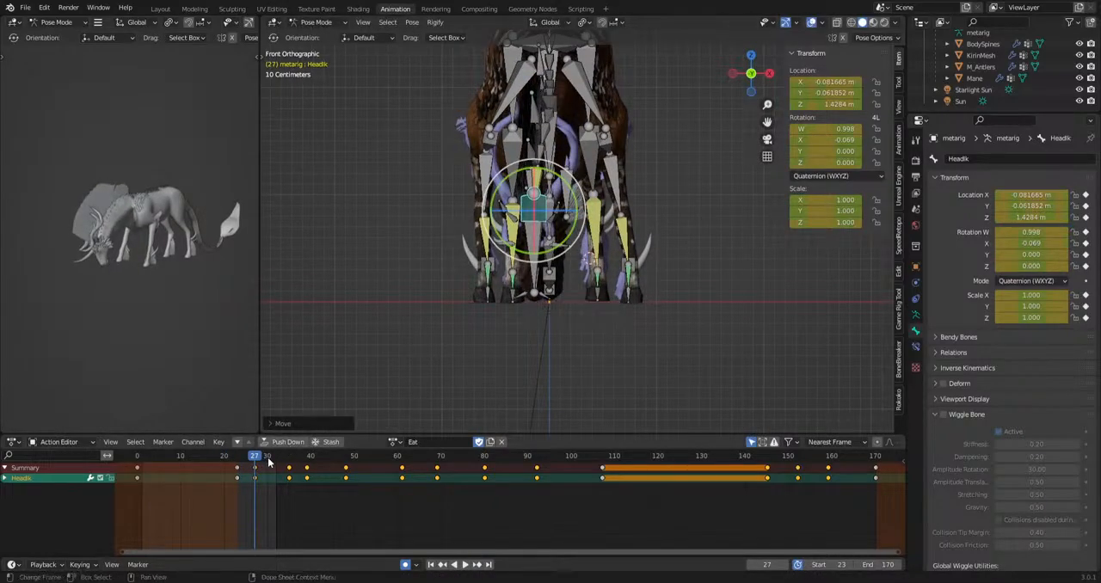
Add sideways head sway by moving the HeadIk bone along X at frames 35 and 39.
click(288, 456)
scroll(509, 389, up, 2)
key(g)
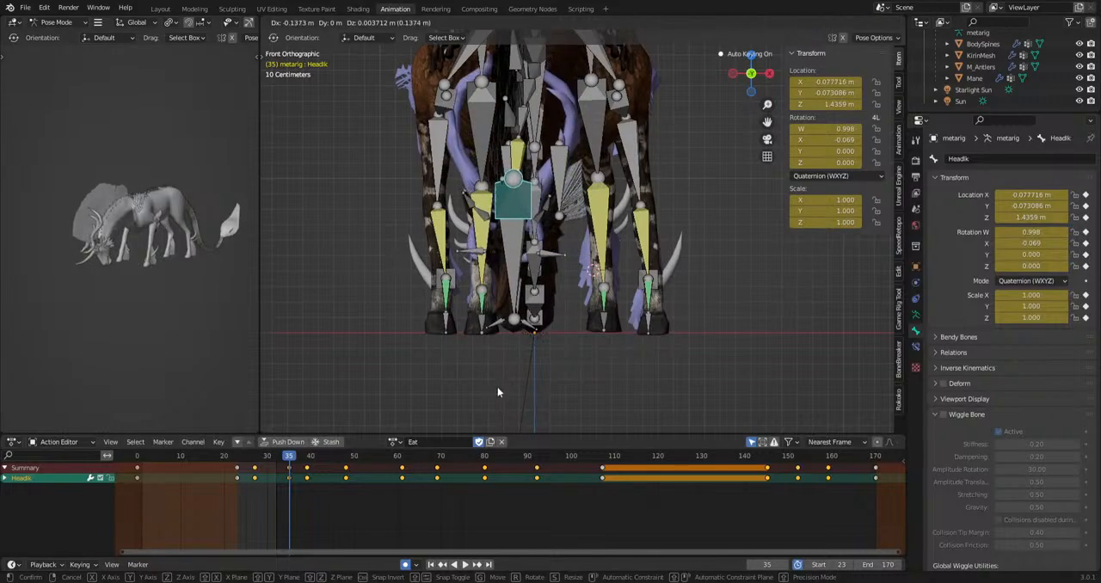
click(497, 393)
mouse_move(292, 457)
mouse_down()
mouse_move(305, 463)
mouse_move(236, 464)
mouse_move(306, 459)
mouse_up()
key(space)
key(space)
key(g)
click(561, 373)
key(space)
key(space)
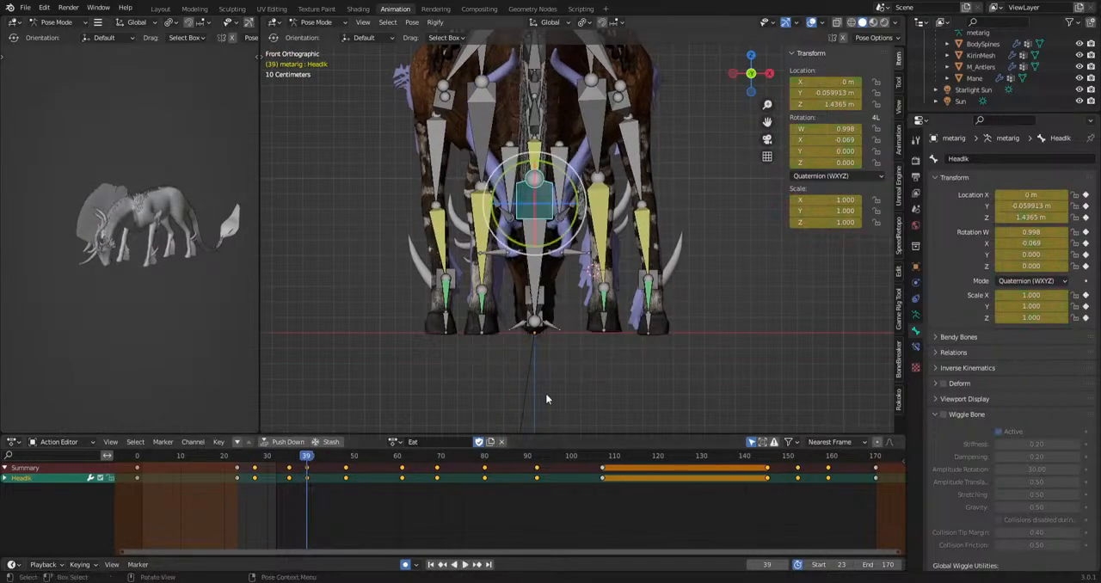
key(g)
click(527, 394)
Continue the sideways sway by moving the HeadIk bone at frames 61, 69, 80 and 92.
key(space)
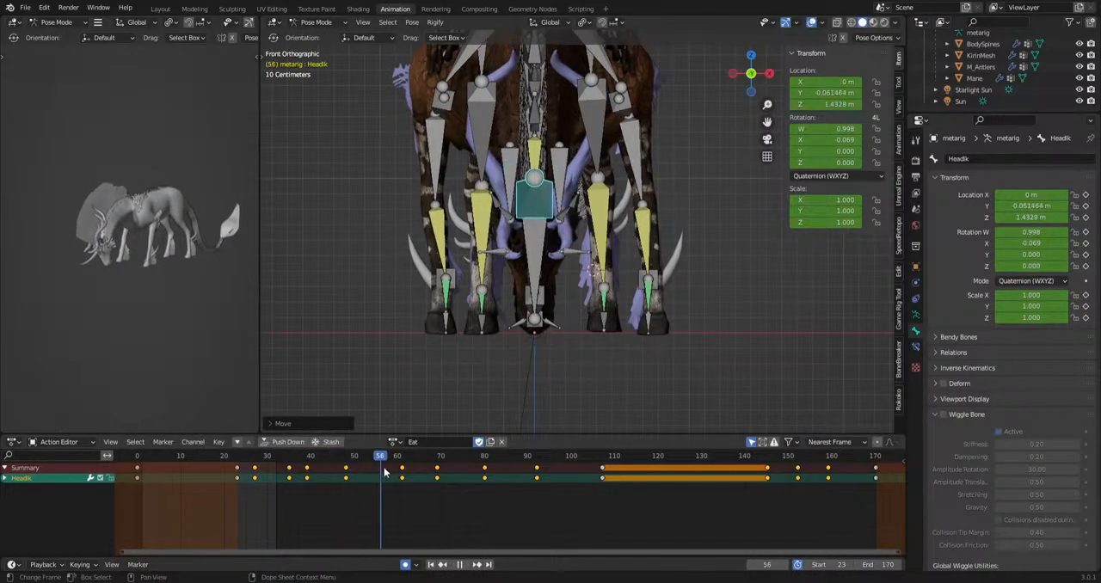
key(space)
key(g)
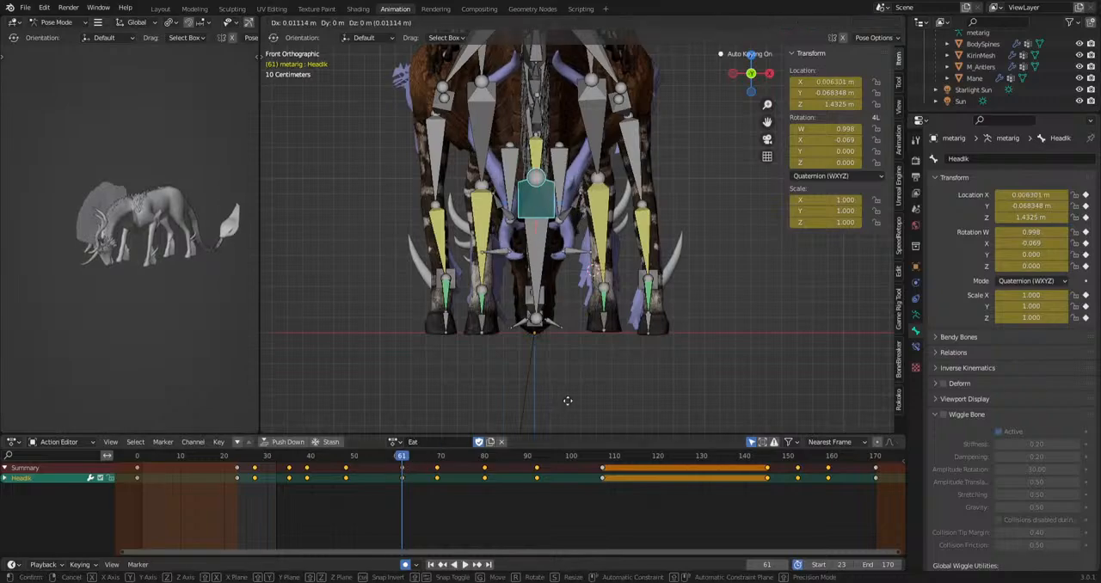
click(577, 404)
drag(407, 459, 602, 461)
key(g)
click(543, 405)
key(g)
click(509, 407)
key(g)
click(632, 389)
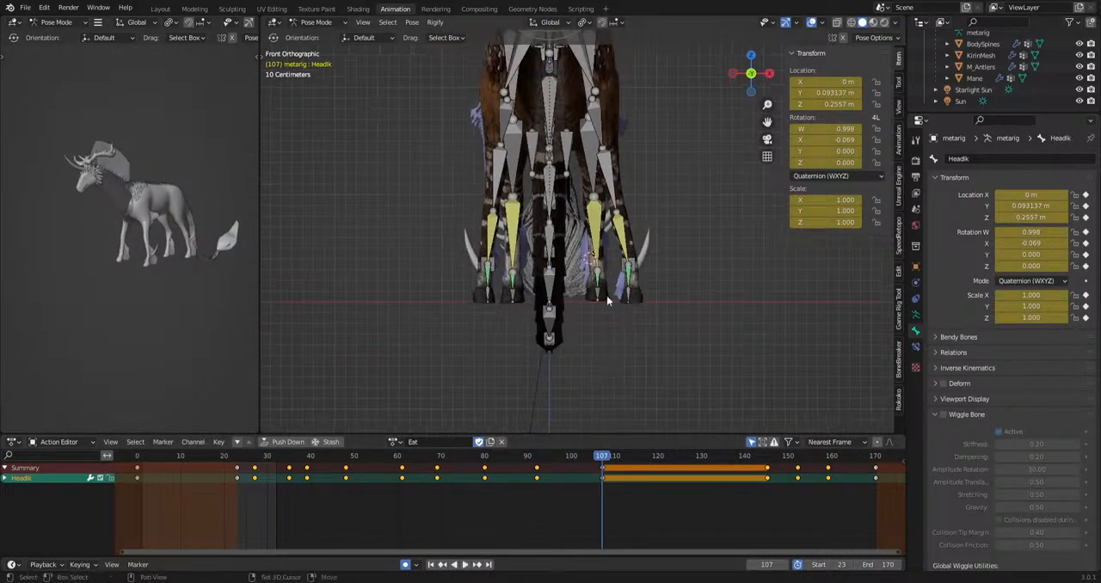
Move the HeadIk bone sideways to about X 0.038 m at frame 107, where the head is raised.
key(g)
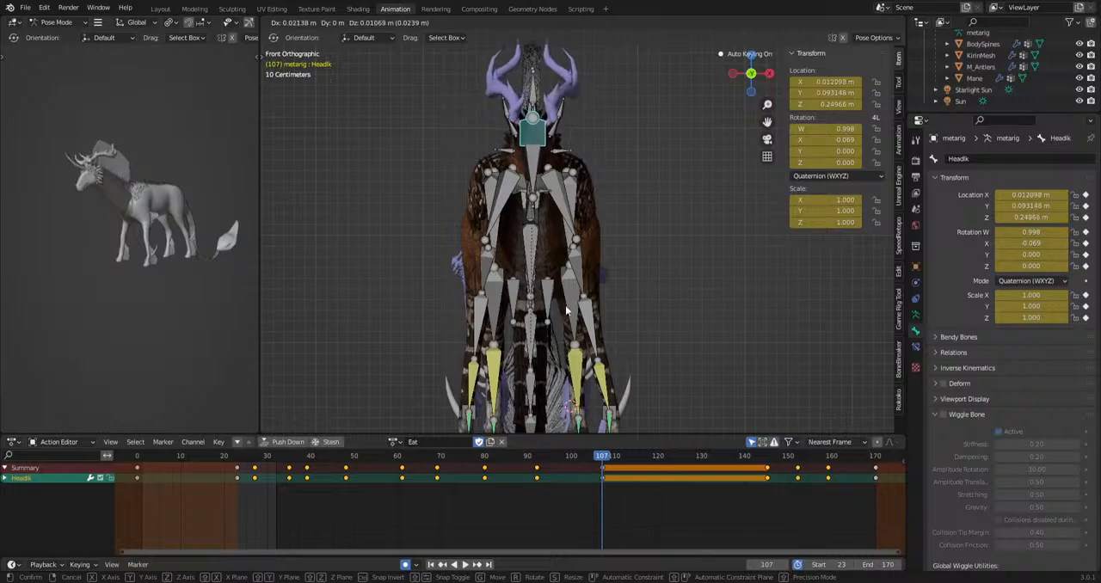
click(566, 310)
key(ctrl+z)
key(g)
click(571, 310)
key(space)
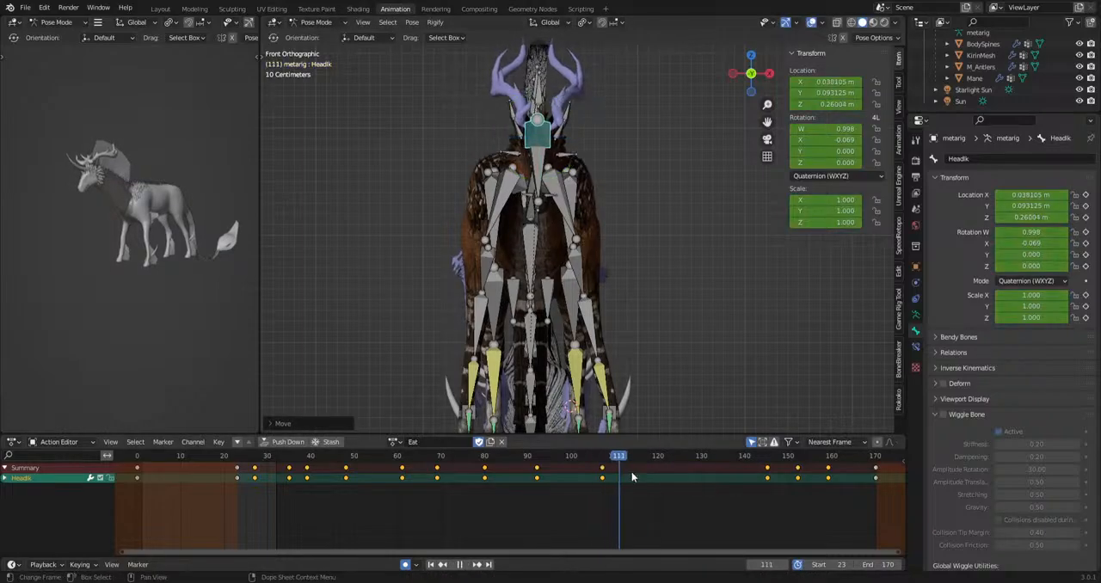
key(space)
Shift the HeadIk bone sideways at frames 126, 145 and 152.
drag(686, 459, 798, 463)
click(768, 461)
key(g)
click(758, 379)
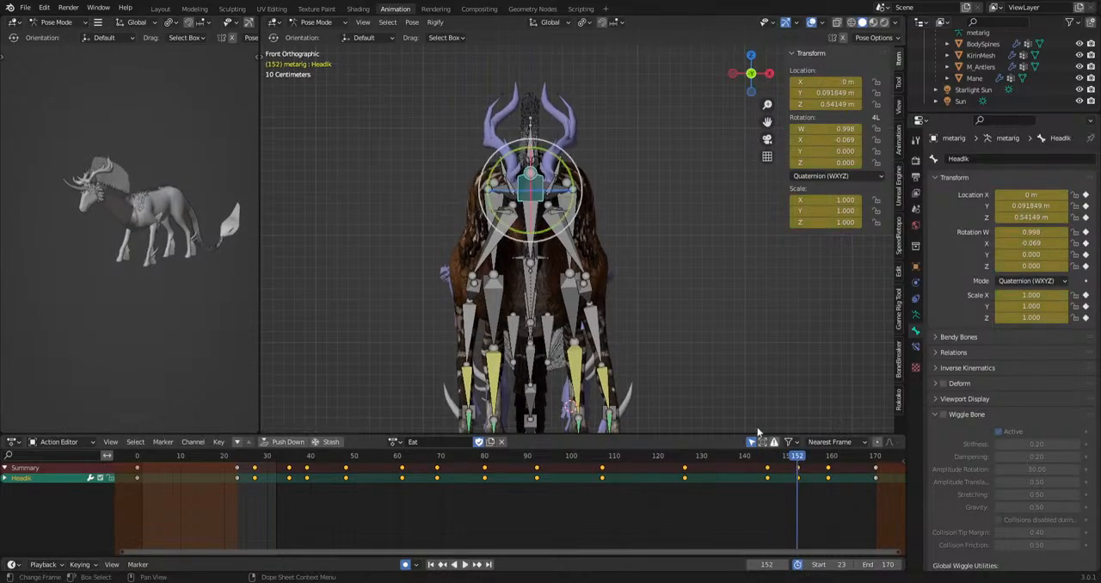
key(g)
click(691, 382)
Move the HeadIk bone sideways along X at frame 159 and to about X 0.033 m at frame 165, and play.
click(828, 462)
shift+middle_drag(688, 400, 700, 263)
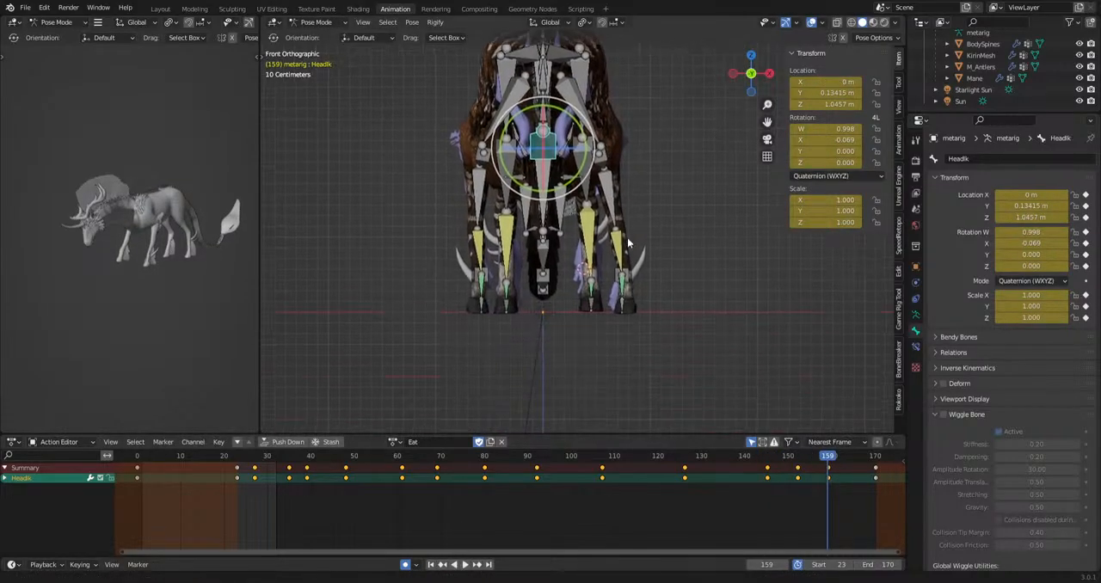
key(g)
key(x)
click(693, 368)
click(854, 462)
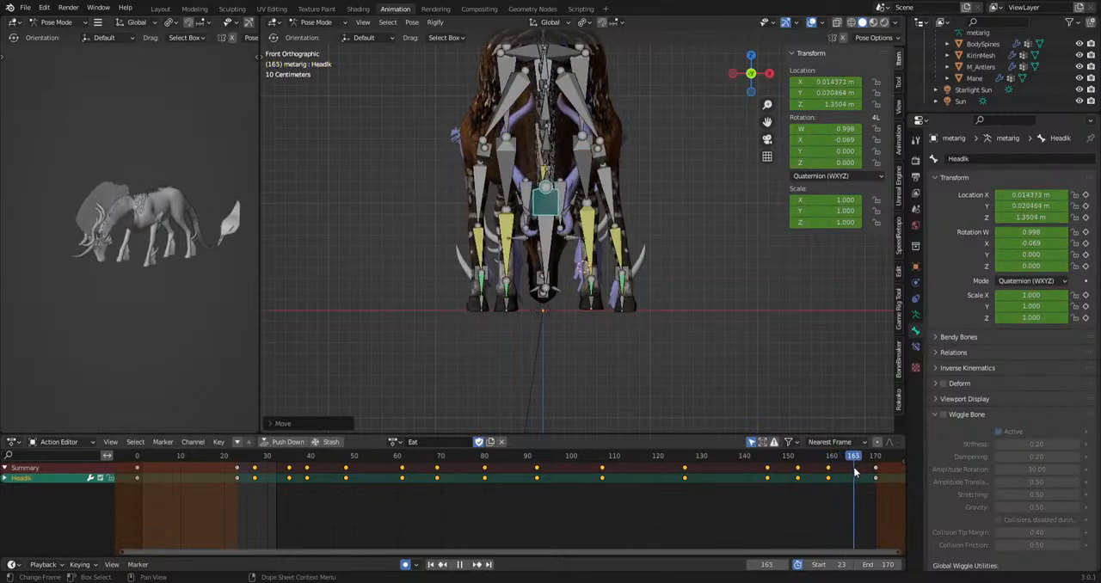
key(g)
click(615, 390)
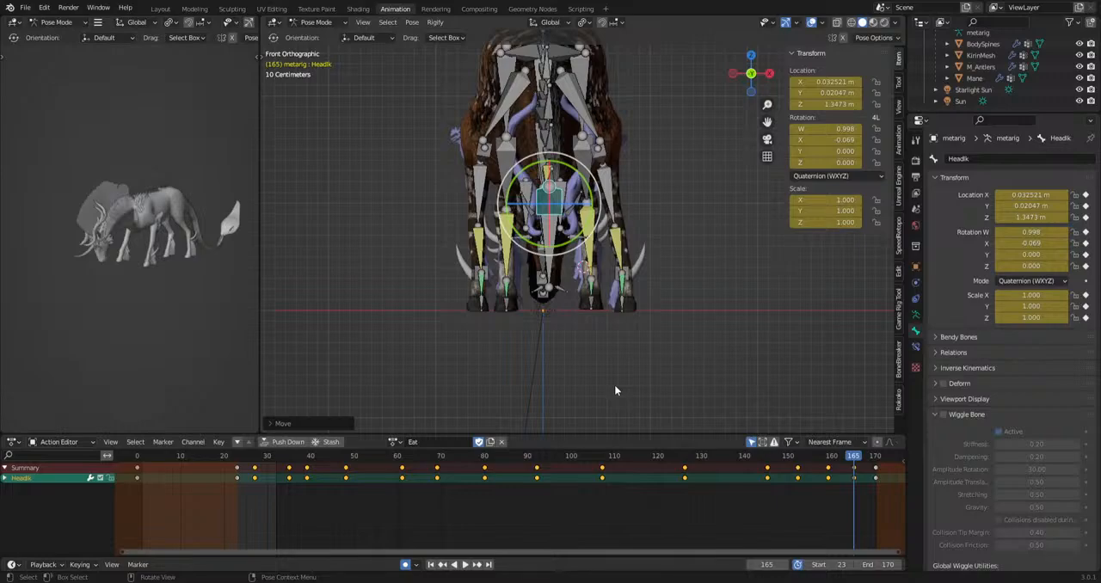
key(space)
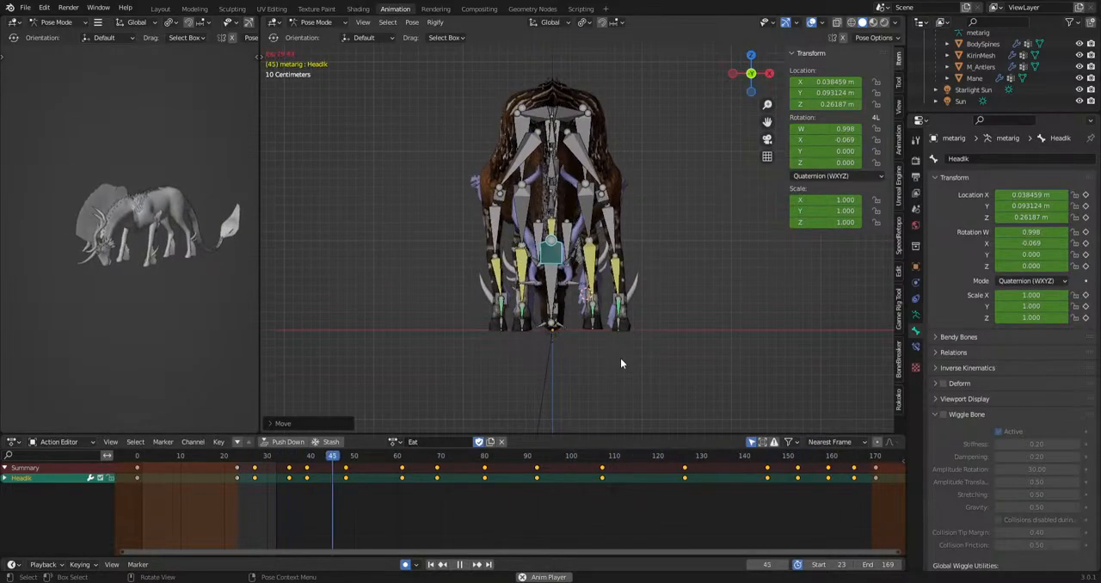
Move the HeadIk bone sideways to about X 0.022 m at frame 170.
key(space)
drag(404, 458, 752, 514)
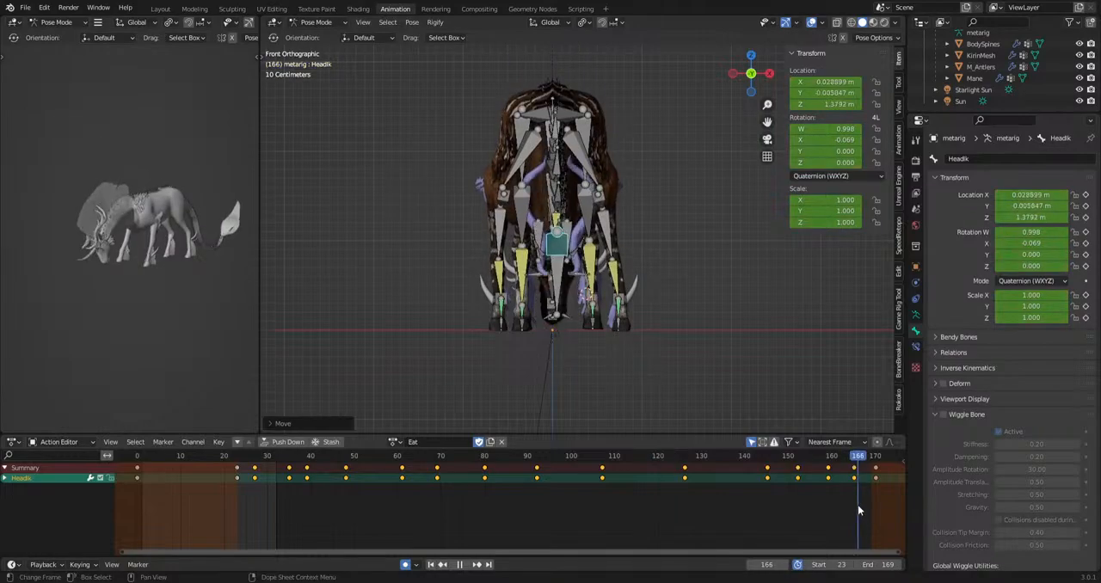
key(space)
key(g)
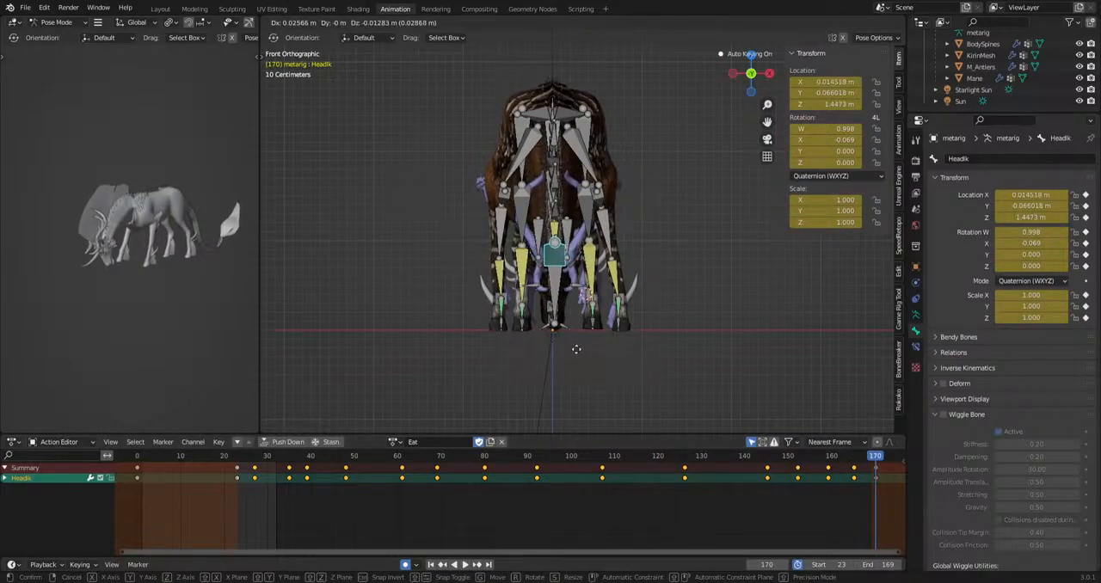
click(580, 348)
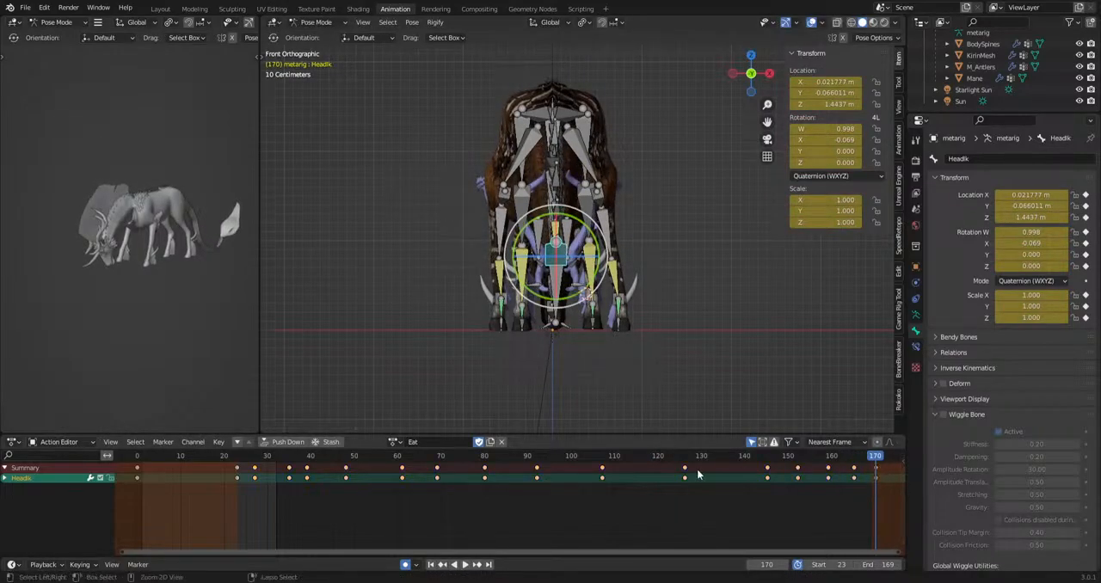
Shift the HeadIk bone sideways at frame 27 and to about X -0.077 m at frame 39, and play the animation.
mouse_move(246, 457)
mouse_down()
mouse_move(234, 462)
mouse_move(254, 459)
mouse_up()
key(g)
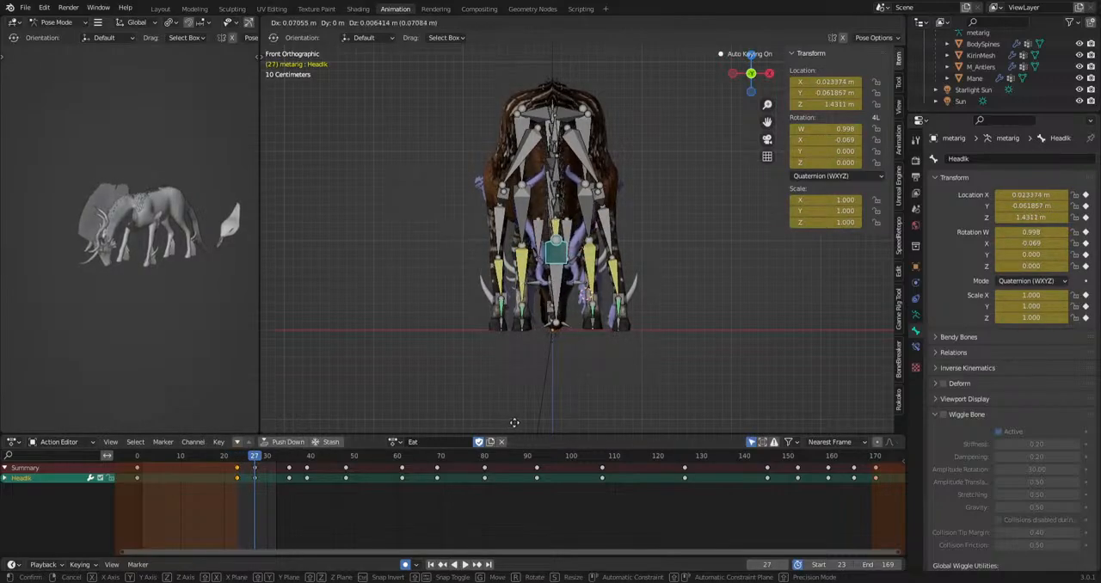
click(514, 422)
key(space)
drag(254, 460, 289, 473)
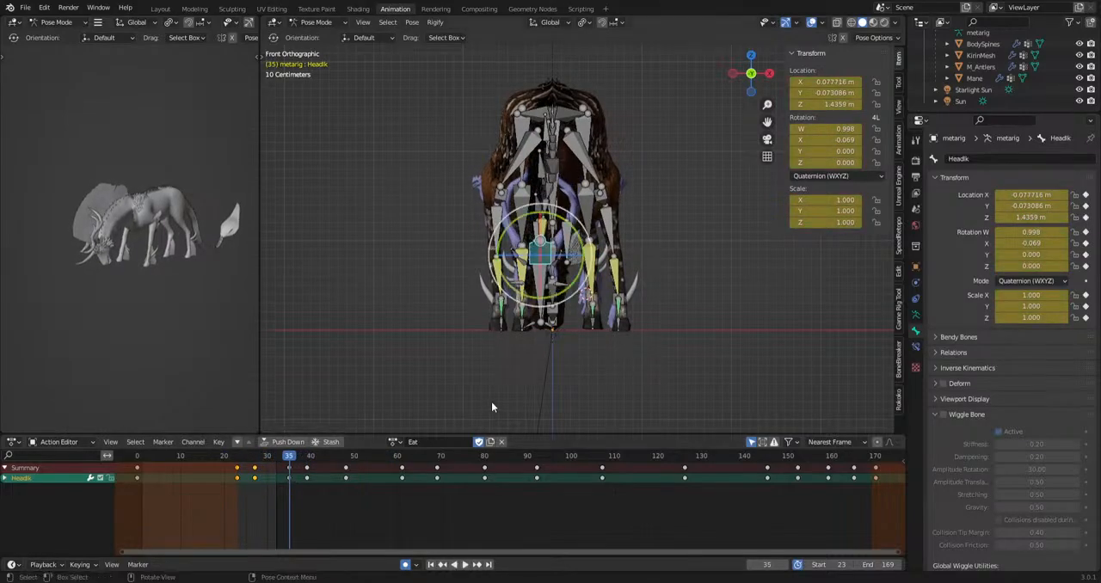
click(310, 462)
key(g)
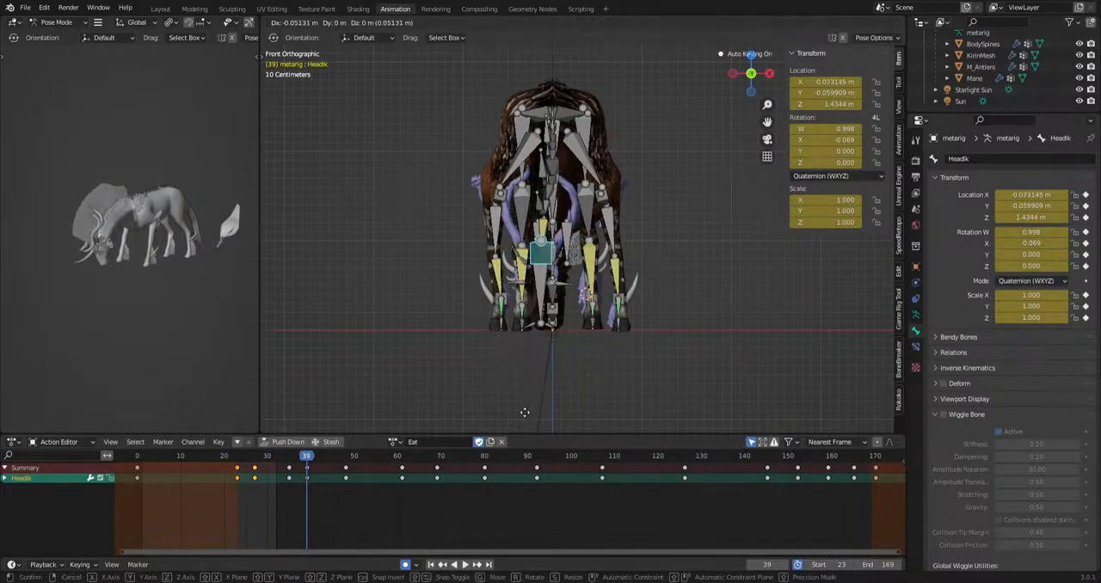
click(524, 418)
key(space)
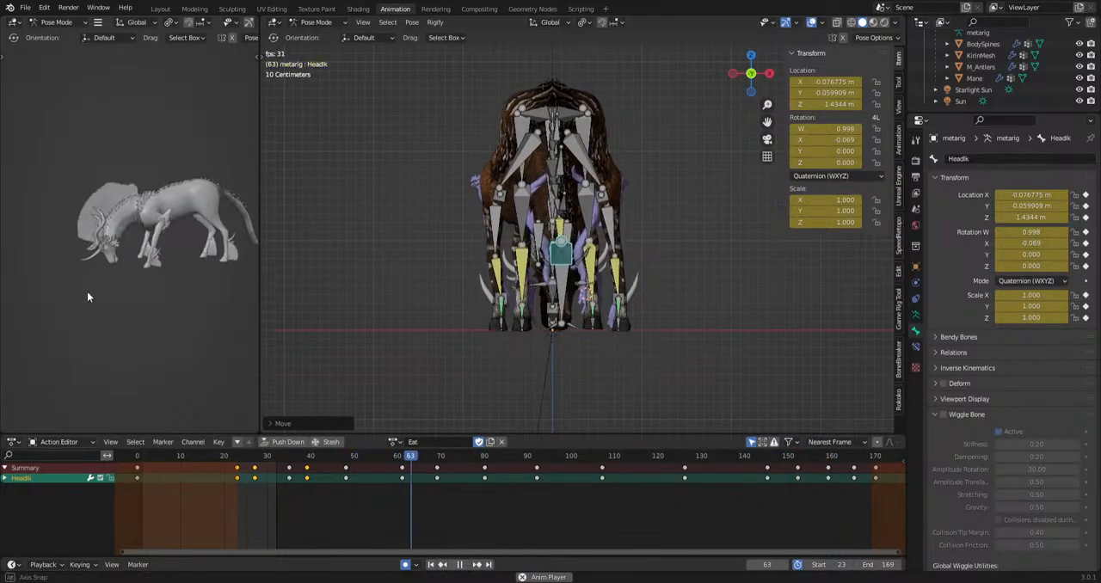
key(space)
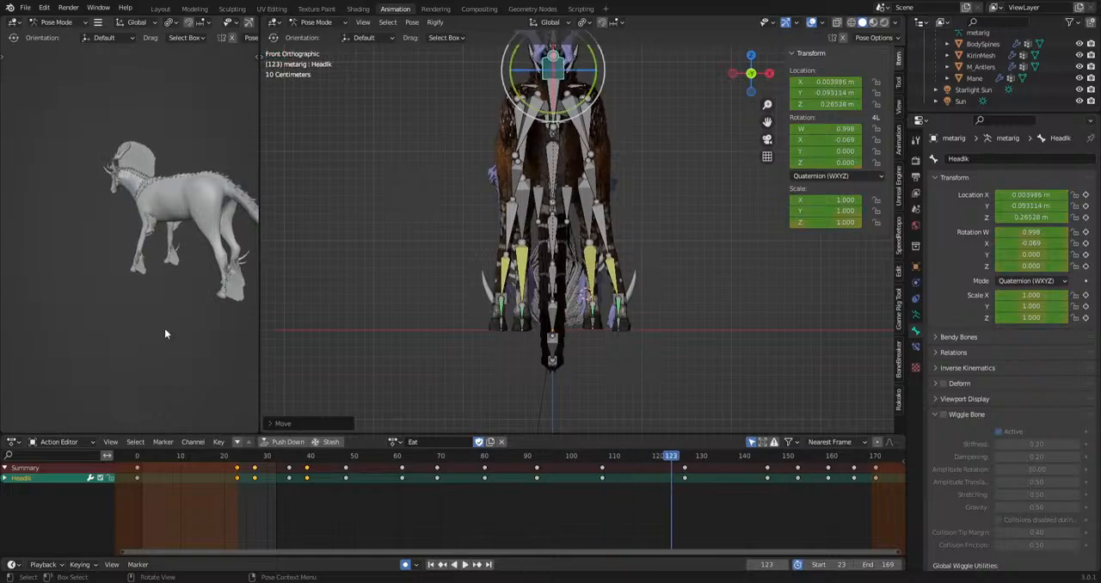
Review the head motion from the side and select the jaw and jaw.001 bones.
middle_drag(524, 324, 570, 302)
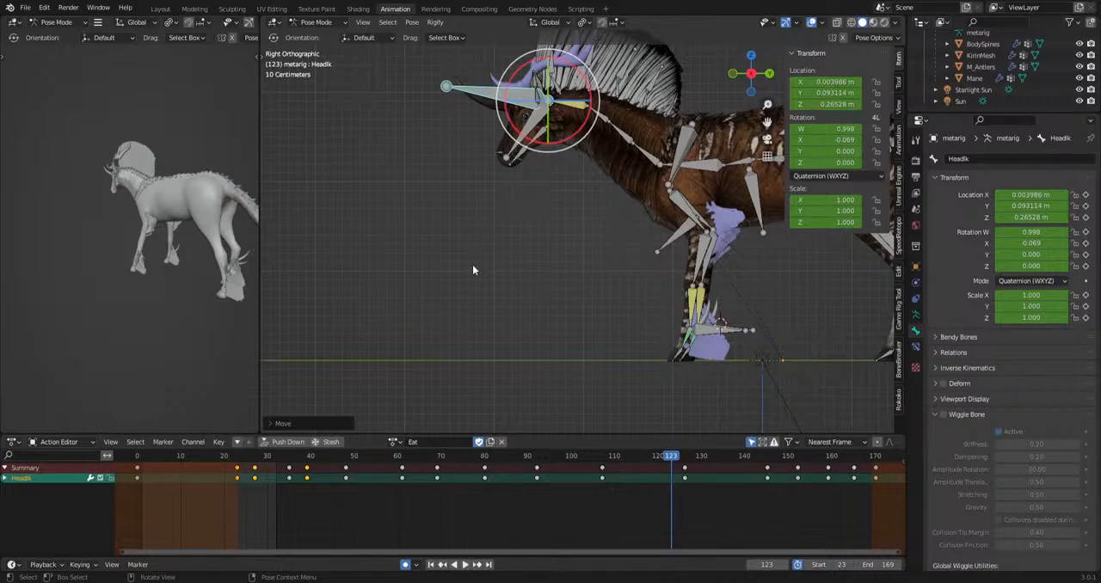
shift+middle_drag(631, 390, 502, 385)
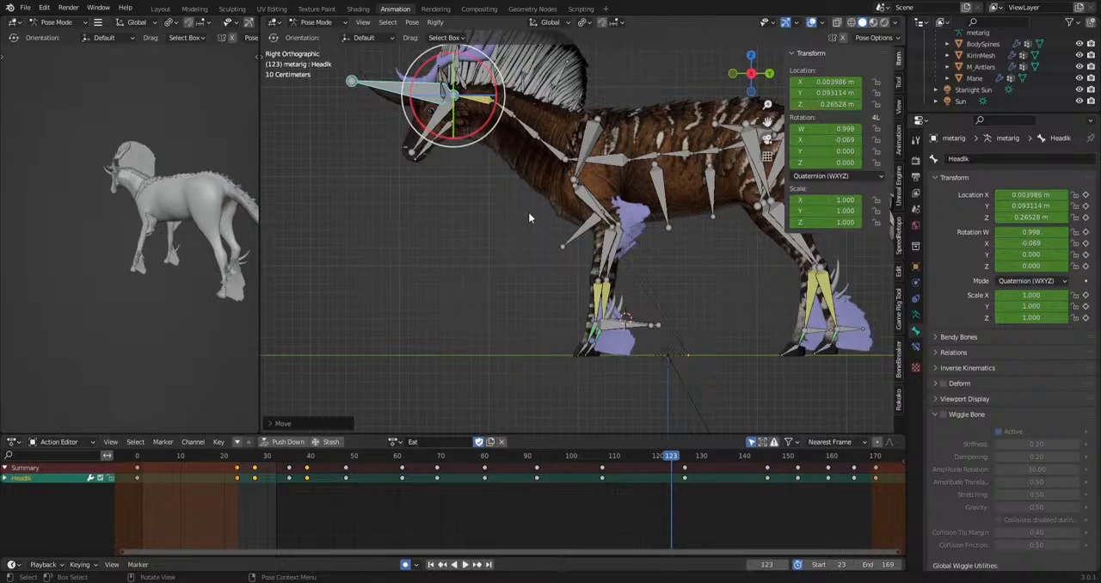
key(space)
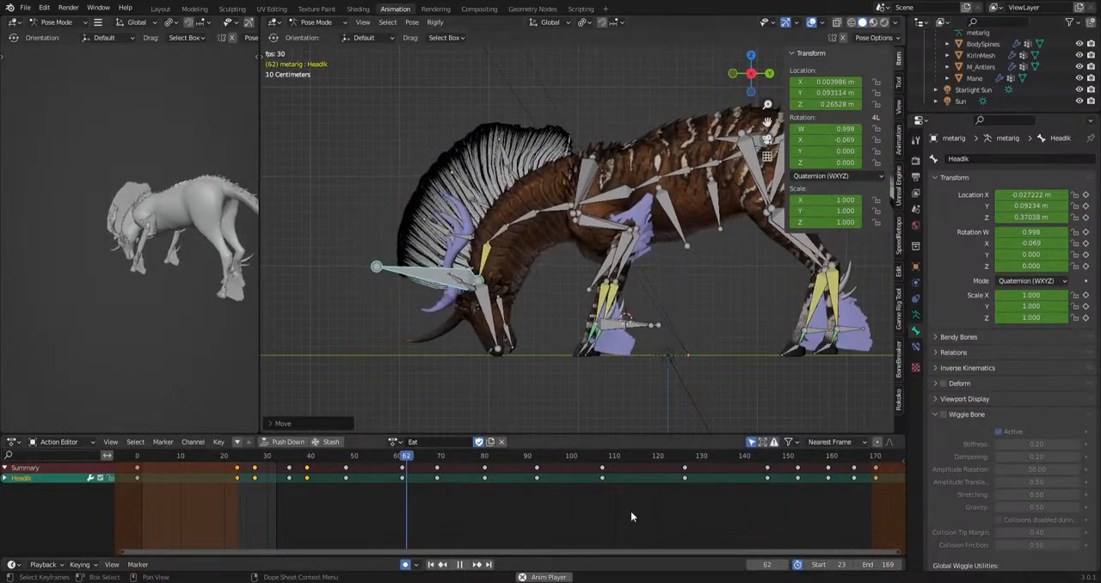
key(space)
click(511, 329)
shift+click(514, 335)
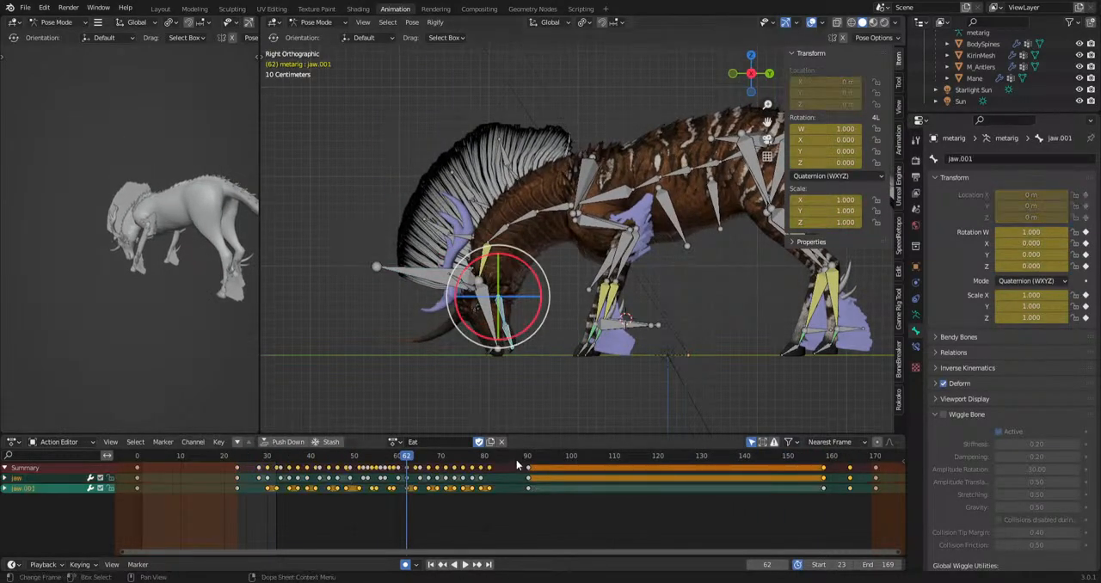
Insert keyframes for both jaw bones at frames 107 and 150, holding the current jaw pose between them.
drag(519, 457, 576, 446)
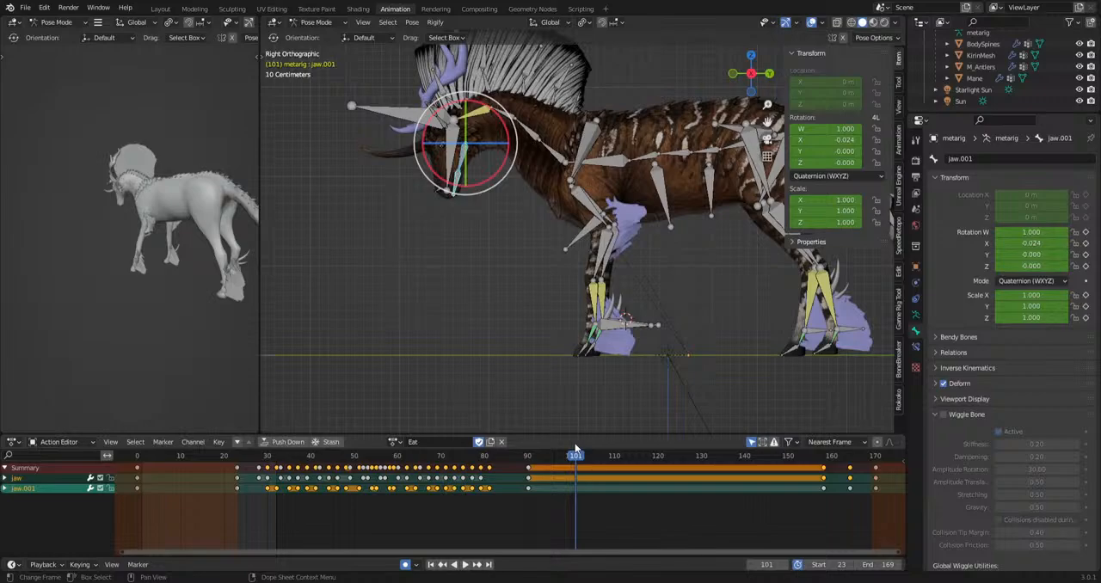
shift+middle_drag(607, 306, 643, 332)
scroll(512, 278, up, 1)
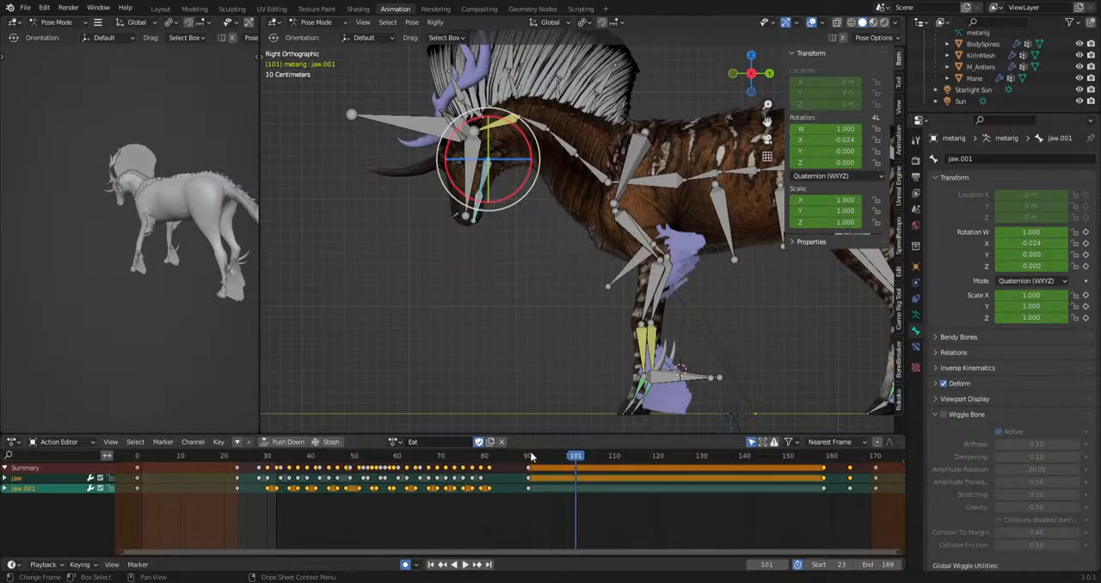
shift+middle_drag(520, 277, 587, 351)
click(603, 457)
scroll(568, 307, up, 3)
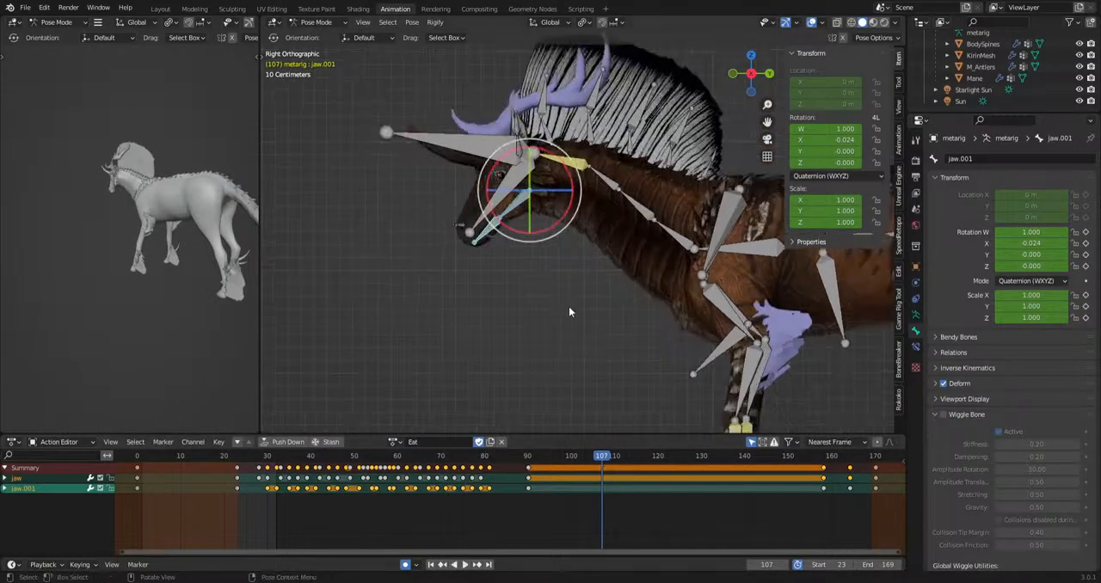
key(i)
key(space)
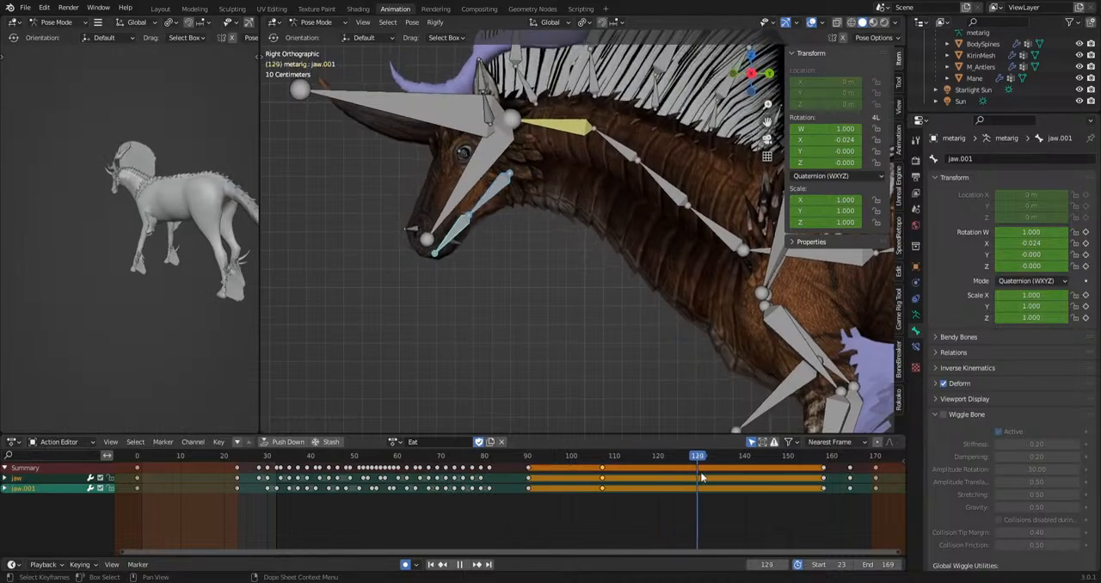
drag(785, 477, 789, 479)
key(i)
Rotate the jaw and jaw.001 bones slightly at frame 115 to start the chewing while the head is raised.
drag(530, 458, 637, 482)
shift+middle_drag(505, 301, 581, 351)
scroll(592, 363, up, 3)
key(r)
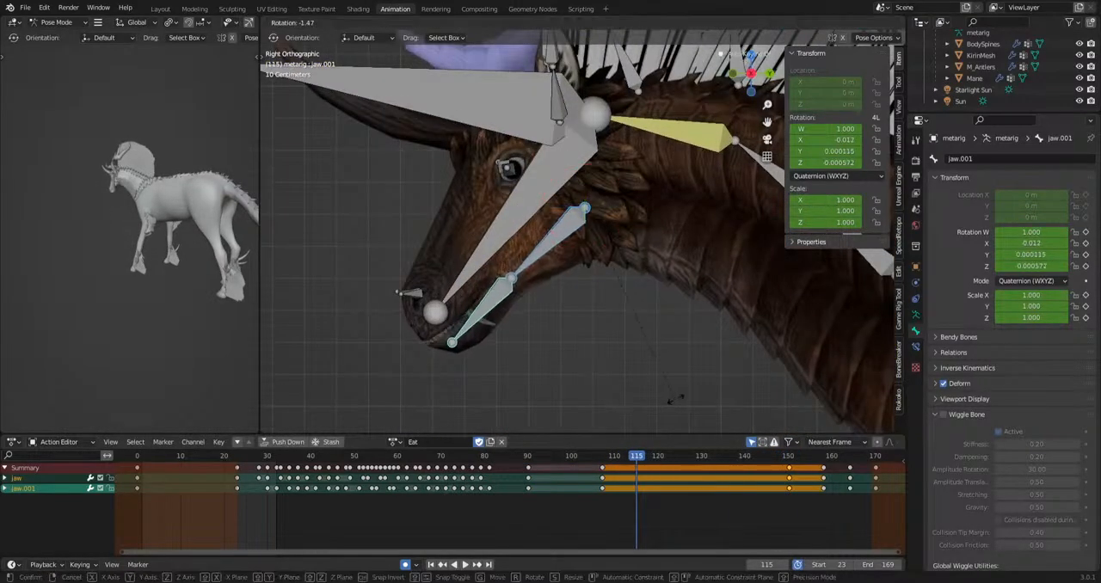
click(681, 397)
Alternate the jaw bones' rotation at frames 119, 124, 130, 135, 141 and 145, and play back the chewing.
drag(647, 458, 767, 456)
key(r)
click(717, 411)
key(r)
click(725, 429)
key(r)
click(730, 413)
key(r)
click(759, 437)
key(r)
click(783, 409)
key(space)
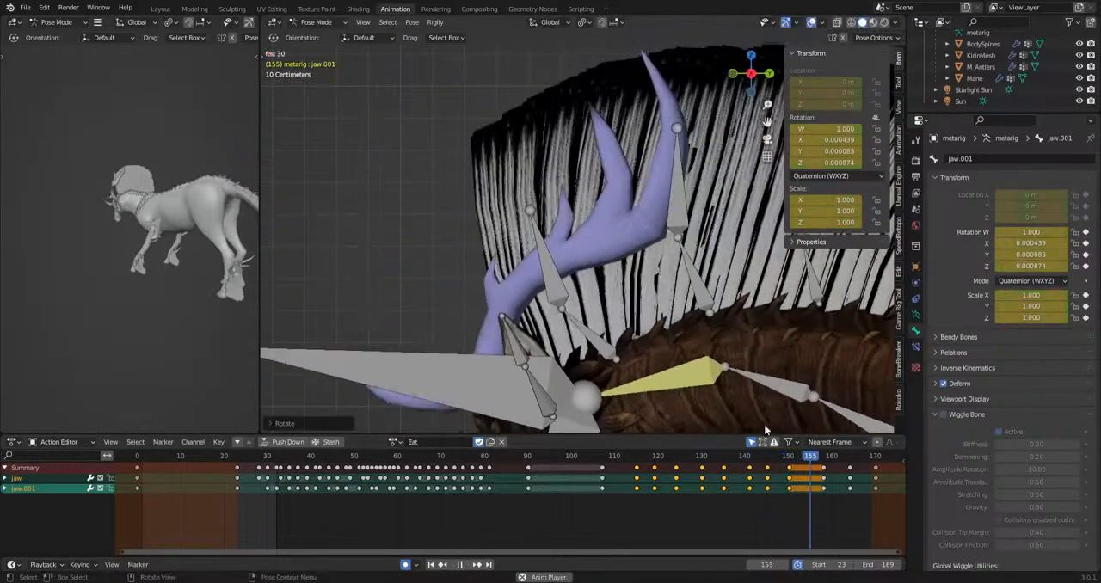
key(space)
drag(654, 458, 602, 462)
key(space)
key(space)
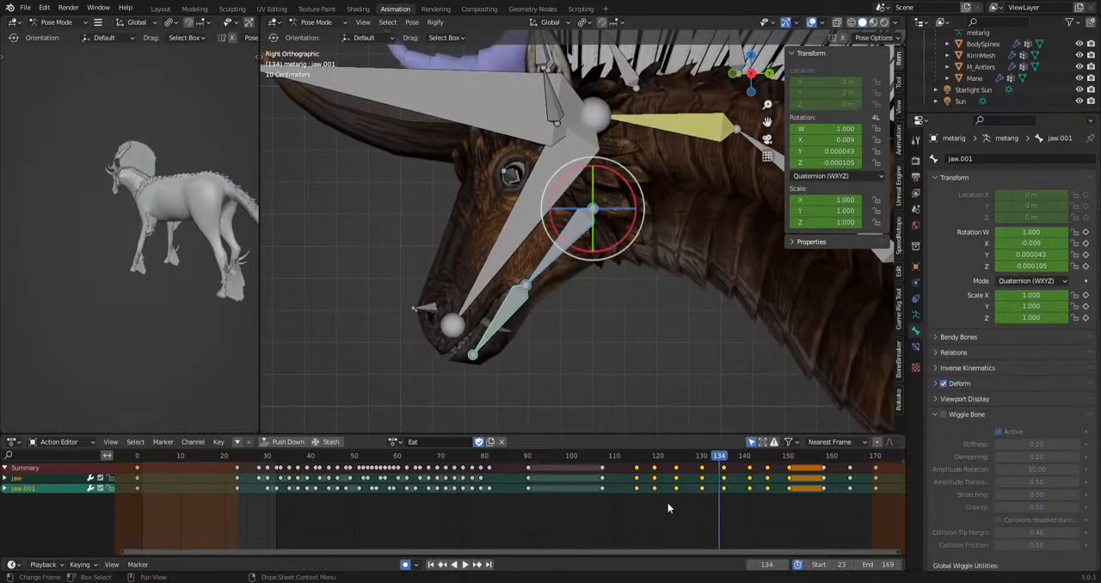
Retime the first raised-head jaw keys to frames 98, 105 and 115.
drag(650, 463, 649, 462)
key(g)
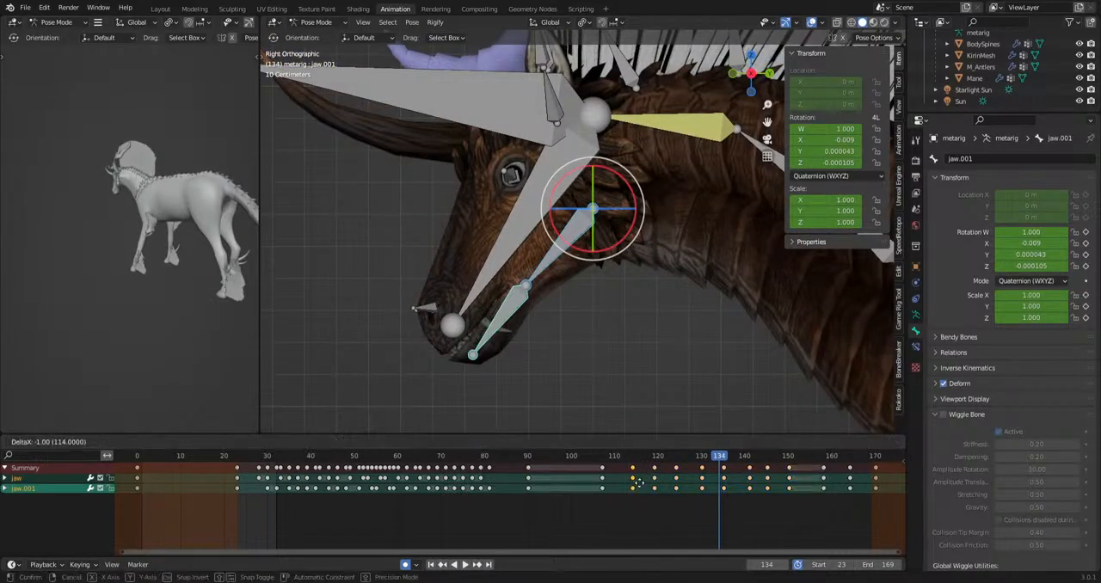
click(639, 483)
drag(588, 515, 656, 464)
key(g)
click(606, 478)
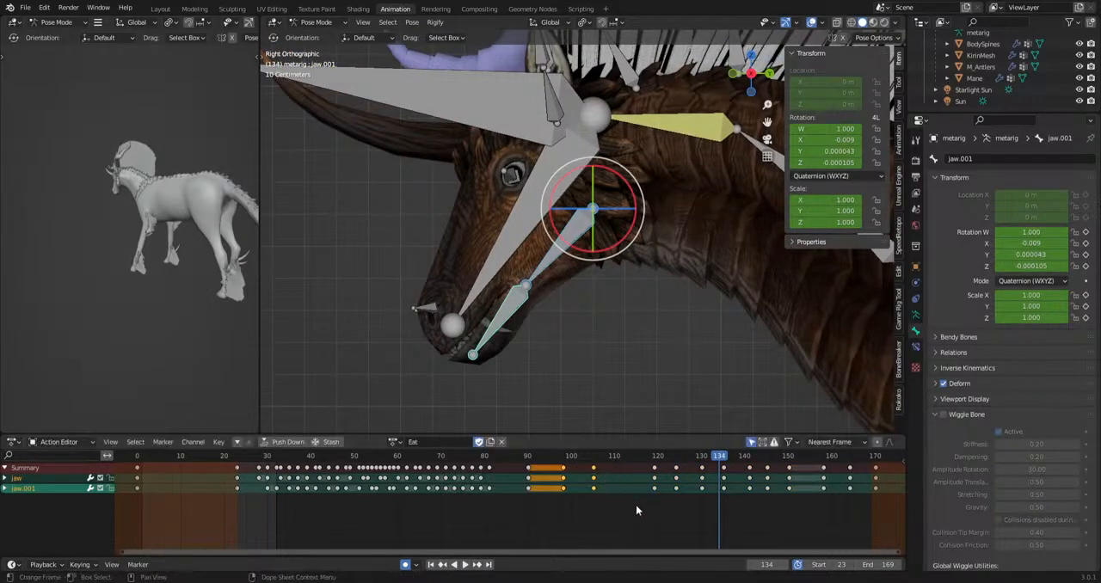
drag(635, 507, 667, 459)
key(g)
click(648, 467)
Move the jaw keys at frame 145 to frame 152.
drag(762, 506, 776, 459)
key(g)
click(795, 465)
key(g)
click(798, 484)
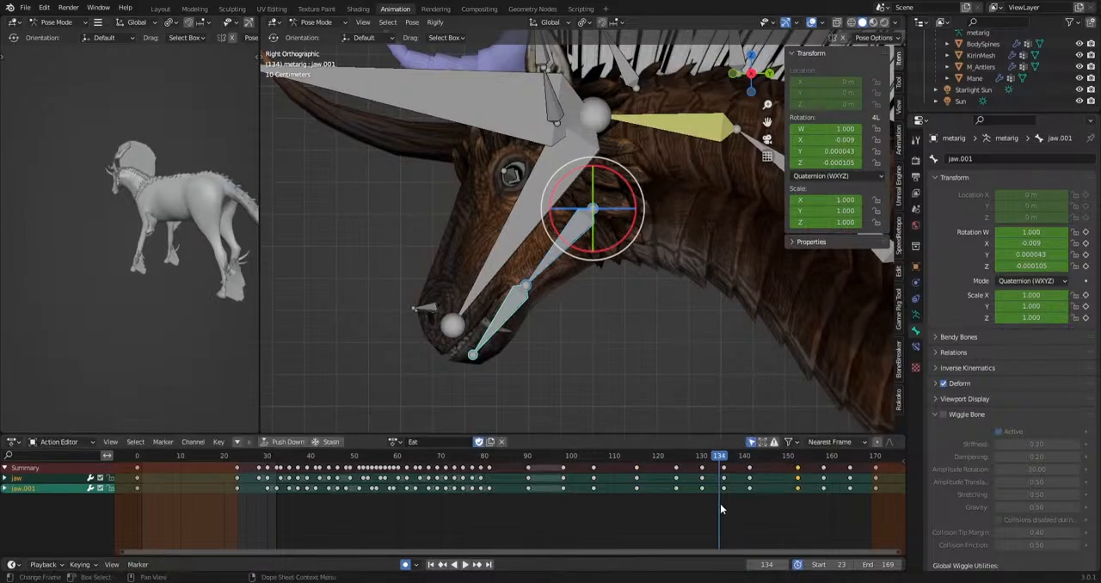
Delete the jaw keys at frames 130 and 135, move those at frame 124 to 128, and play the result.
shift+drag(700, 509, 733, 469)
key(Delete)
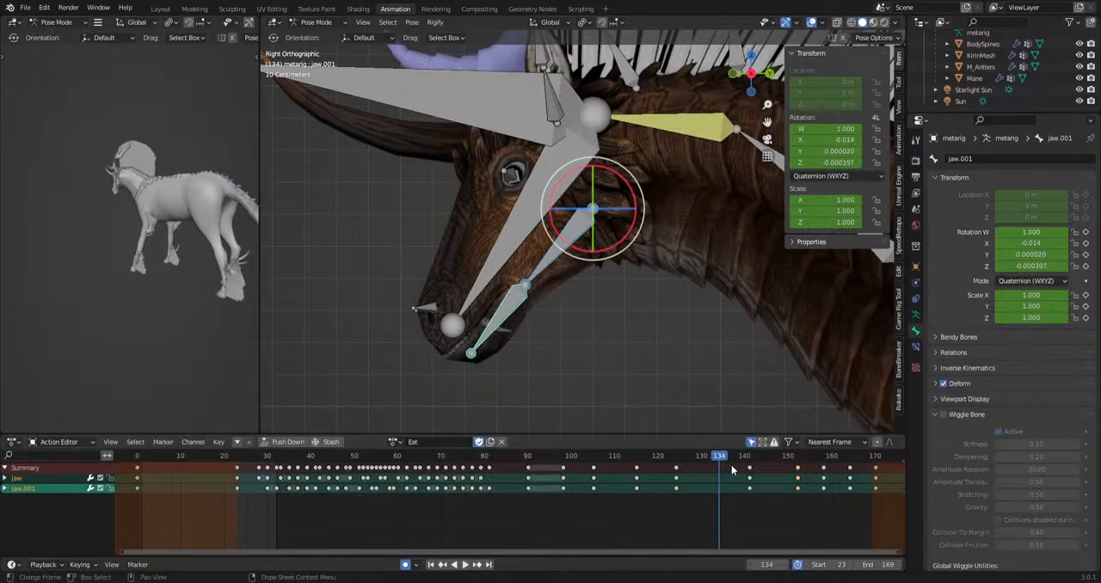
key(g)
drag(664, 512, 553, 468)
click(718, 460)
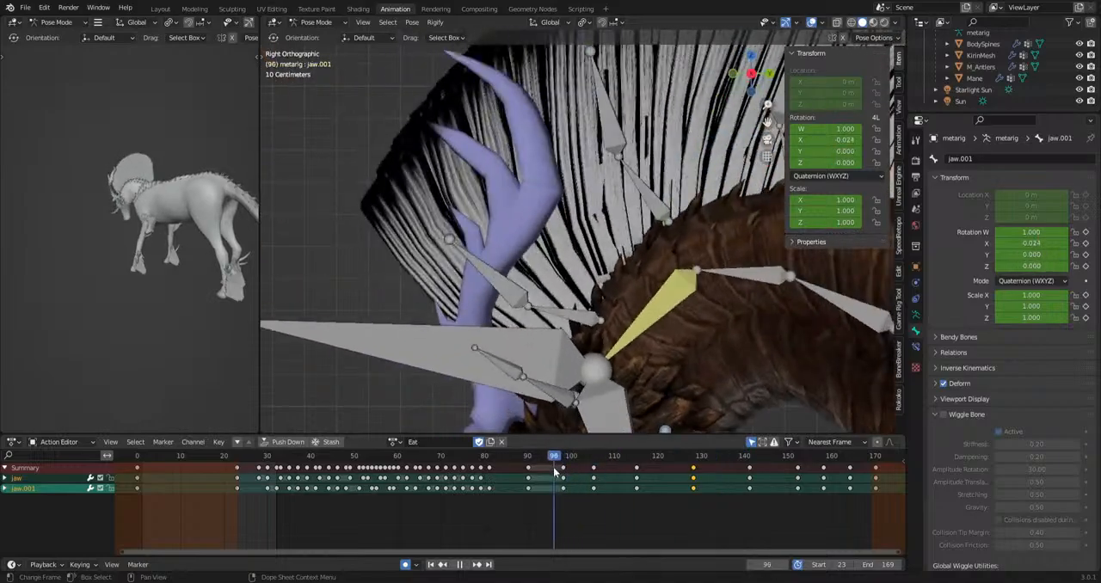
key(space)
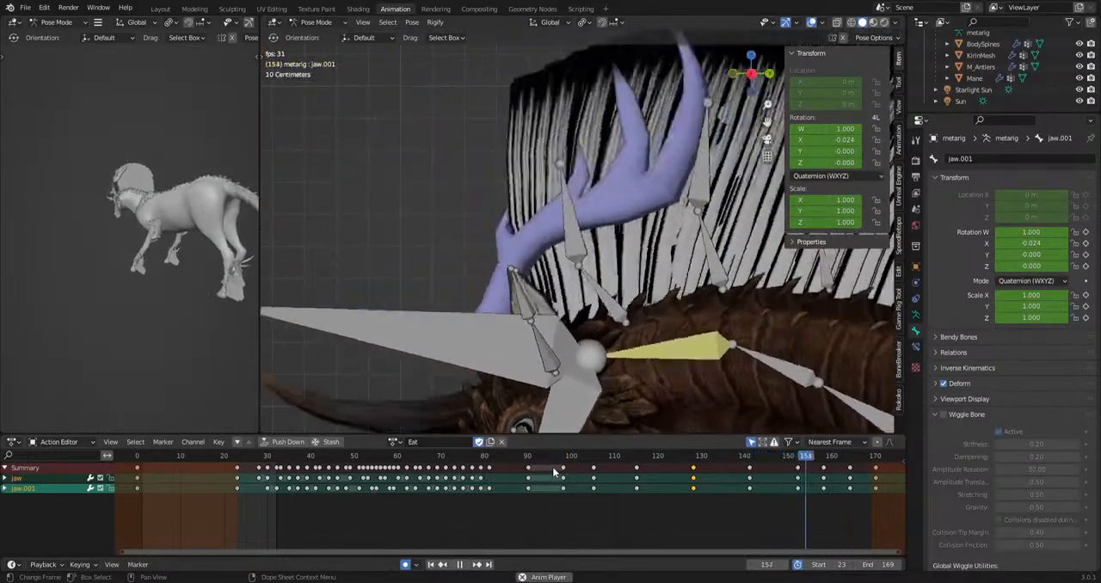
key(space)
drag(544, 457, 494, 458)
key(space)
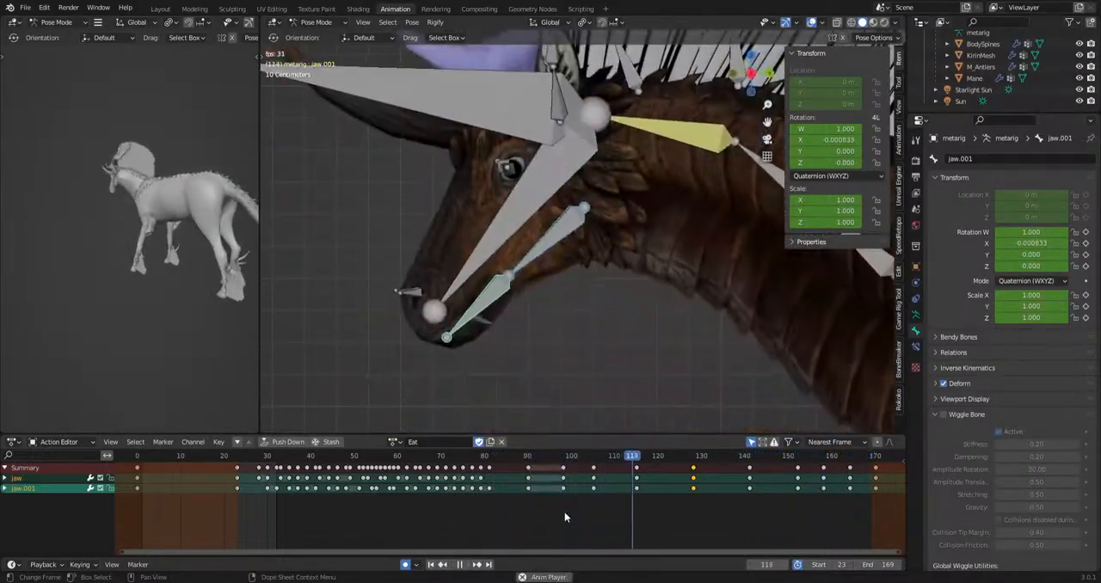
key(space)
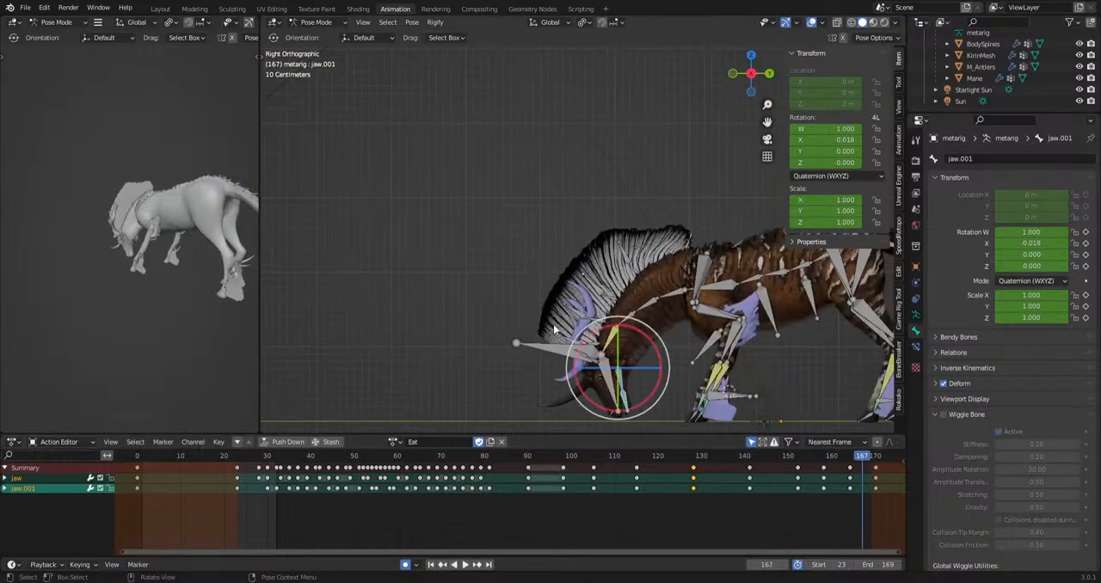
Rotate the jaw bones sideways in front view at frame 105.
drag(551, 455, 594, 462)
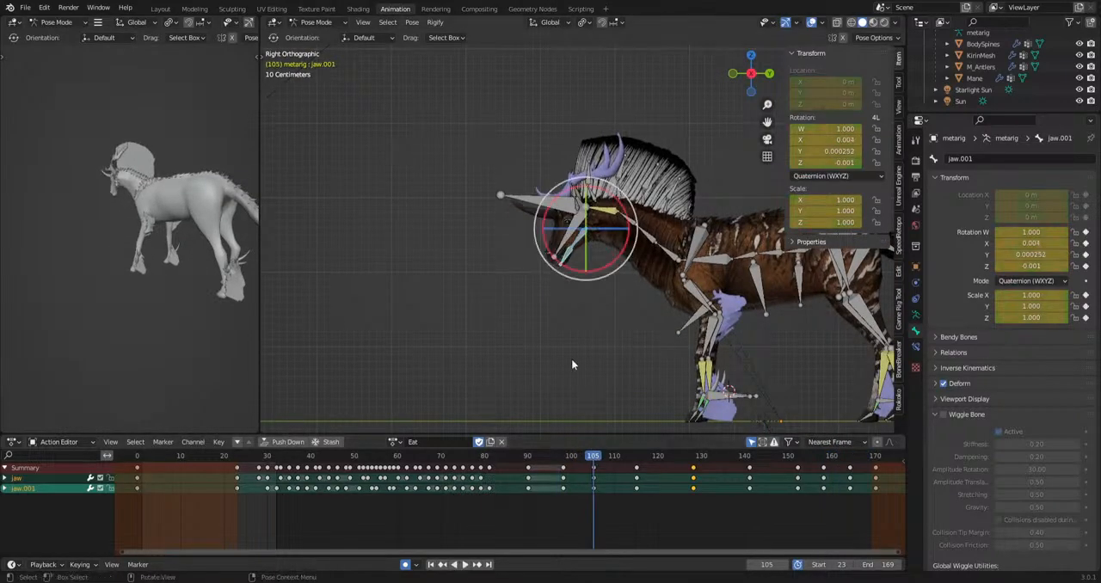
key(KP_1)
key(KP_Decimal)
scroll(579, 305, up, 4)
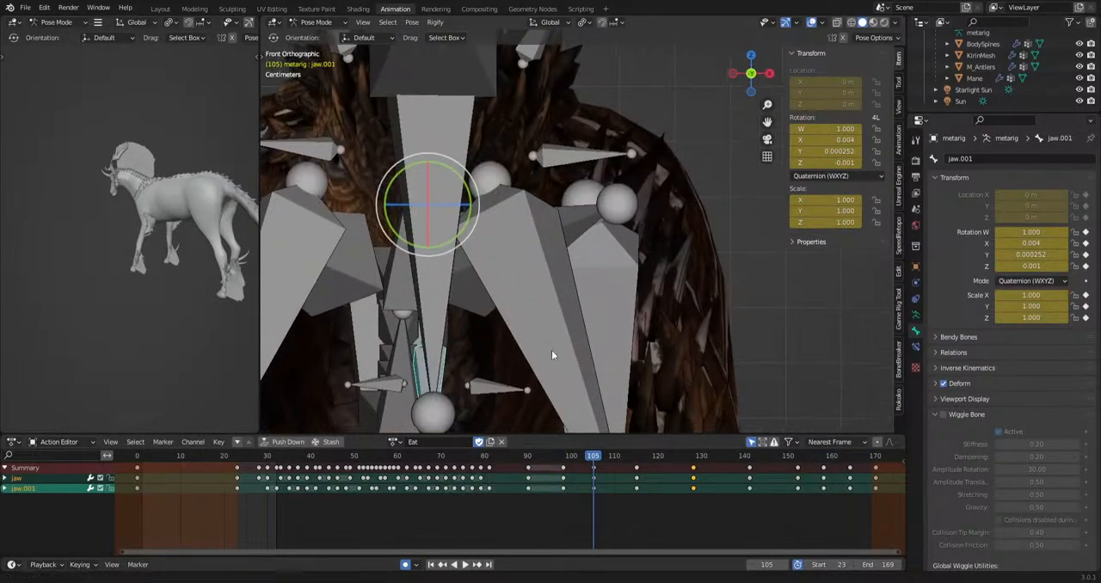
key(r)
click(667, 374)
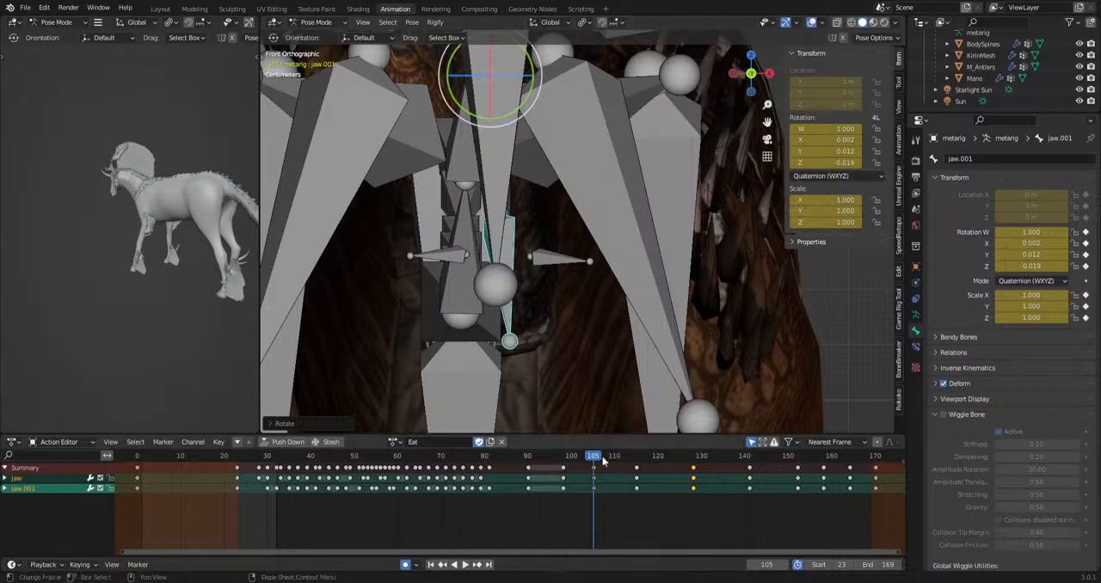
Rotate the jaw bones freely with trackball rotation at frames 109 and 115 for a circular chew.
key(space)
key(r)
key(r)
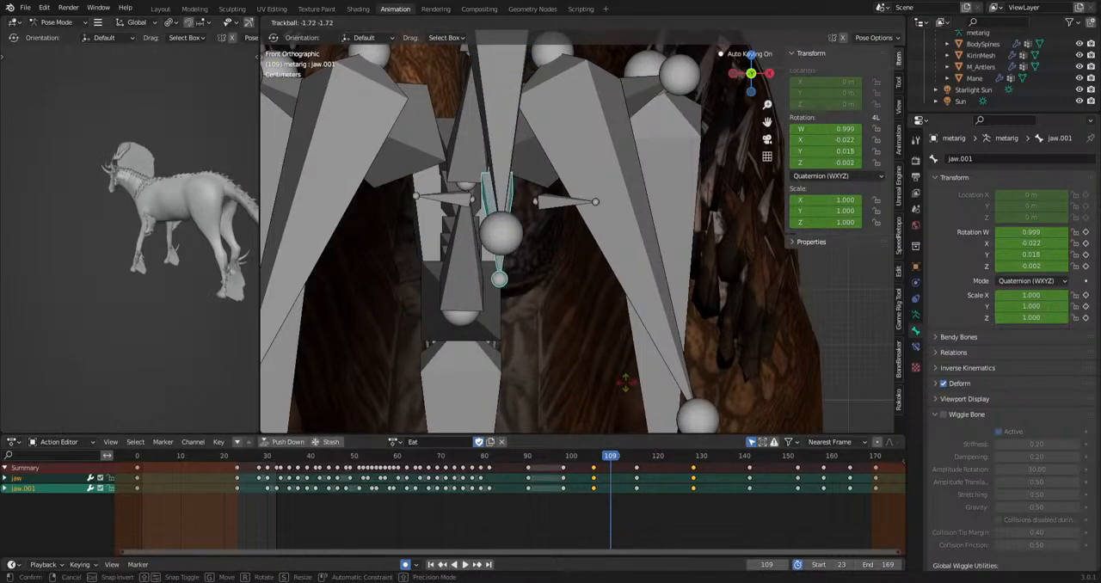
click(625, 381)
key(space)
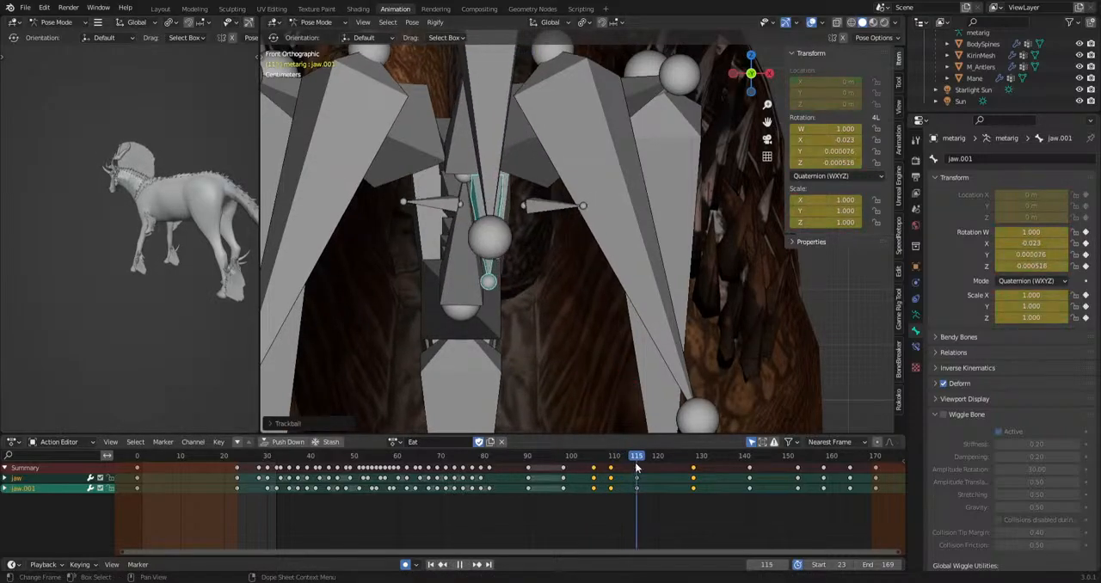
key(r)
key(r)
click(686, 400)
Hide the viewport overlays, trackball-rotate the jaw bones at frame 122, and play back the chewing.
drag(642, 460, 668, 451)
click(812, 22)
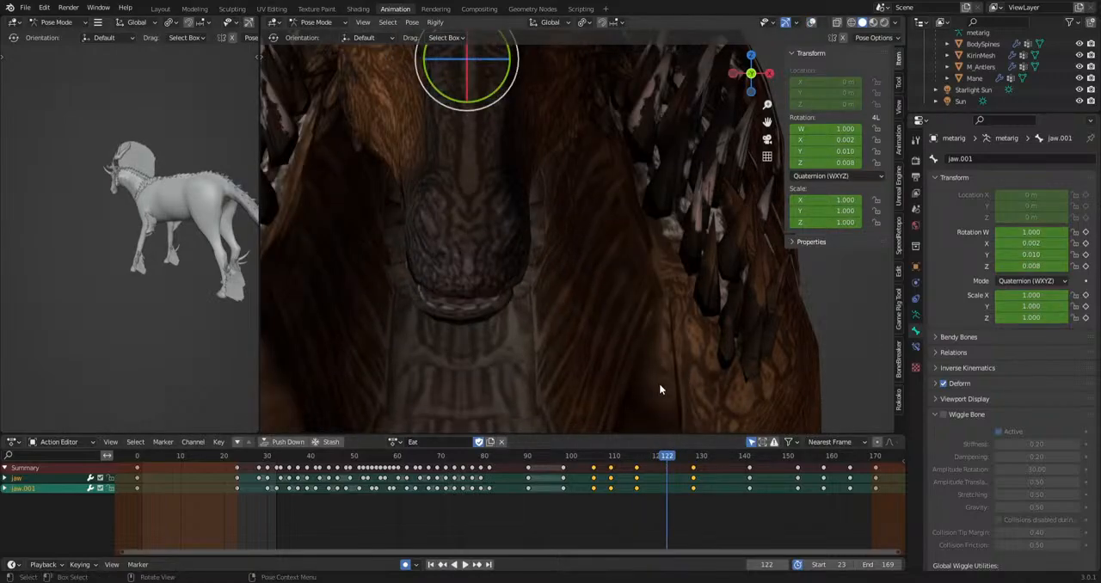
key(r)
key(r)
click(680, 431)
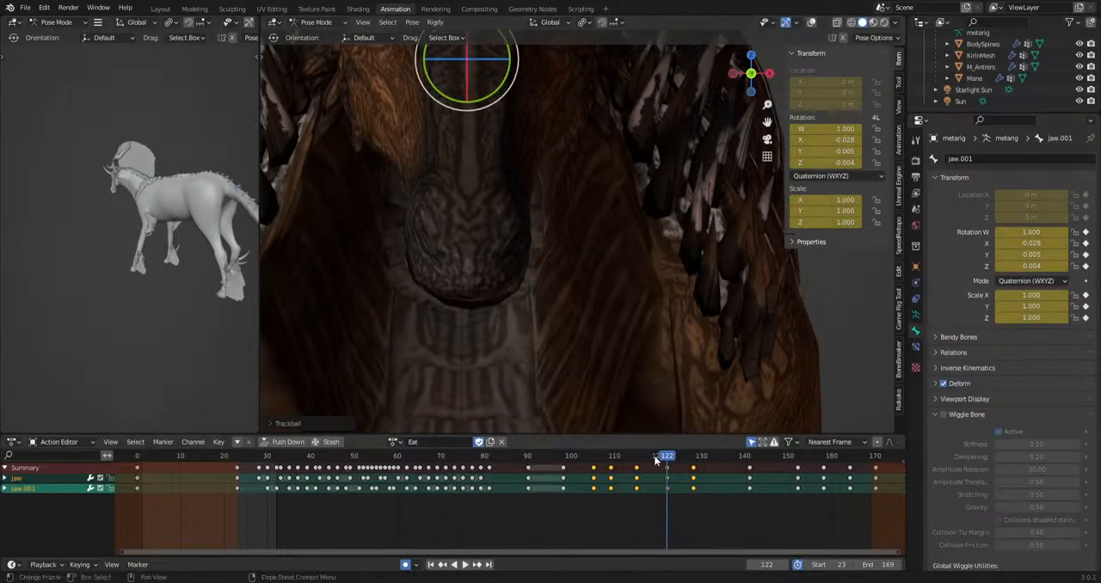
drag(656, 459, 538, 476)
key(space)
Review the chewing playback around frame 110 and undo the jaw trackball rotations at frames 109, 115 and 122.
key(space)
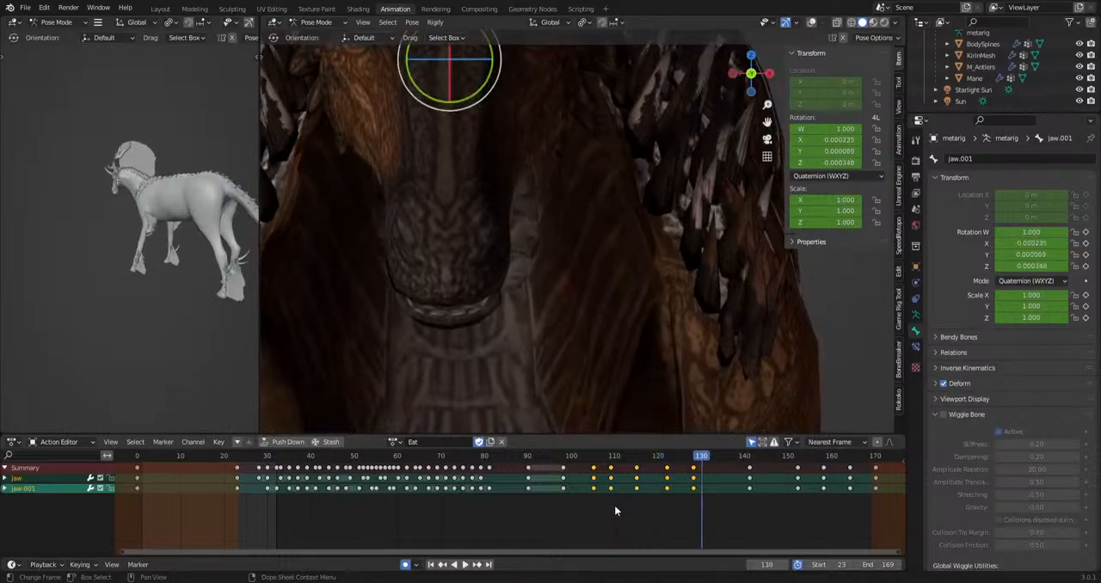
drag(605, 456, 573, 456)
key(space)
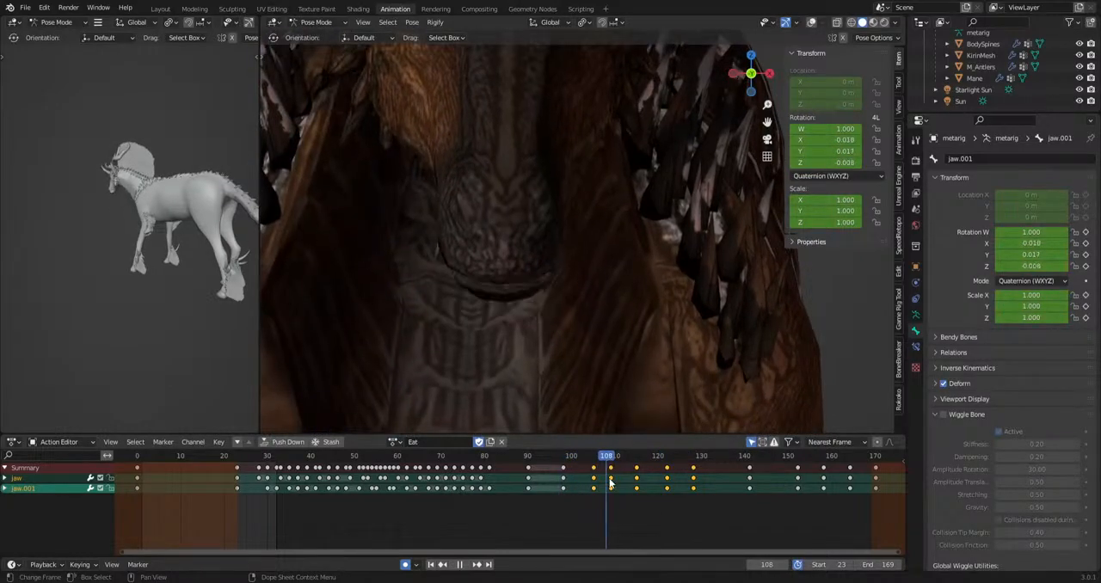
drag(634, 487, 617, 489)
key(space)
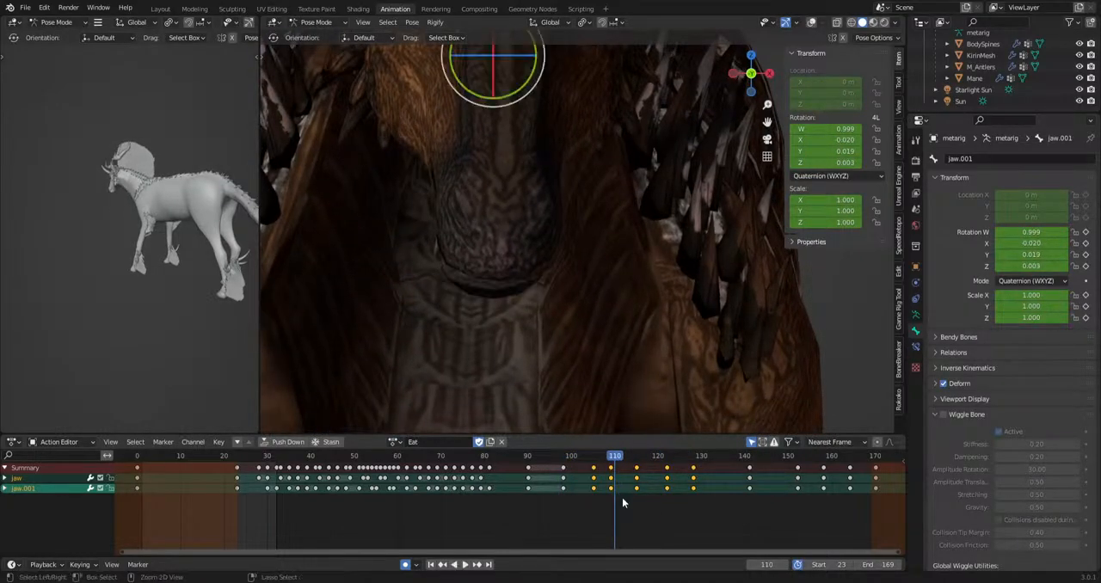
key(ctrl+z)
key(ctrl+z)
key(ctrl+z)
key(ctrl+z)
key(ctrl+z)
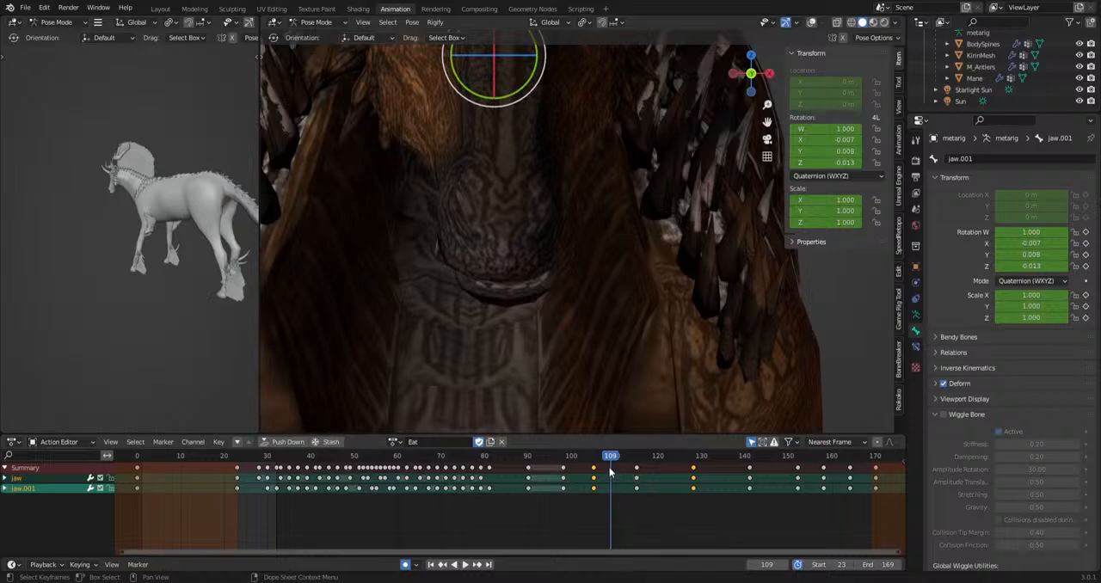
Rotate the jaw bones sideways at frame 102 and play the result.
mouse_move(609, 460)
mouse_down()
mouse_move(552, 462)
mouse_move(597, 471)
mouse_up()
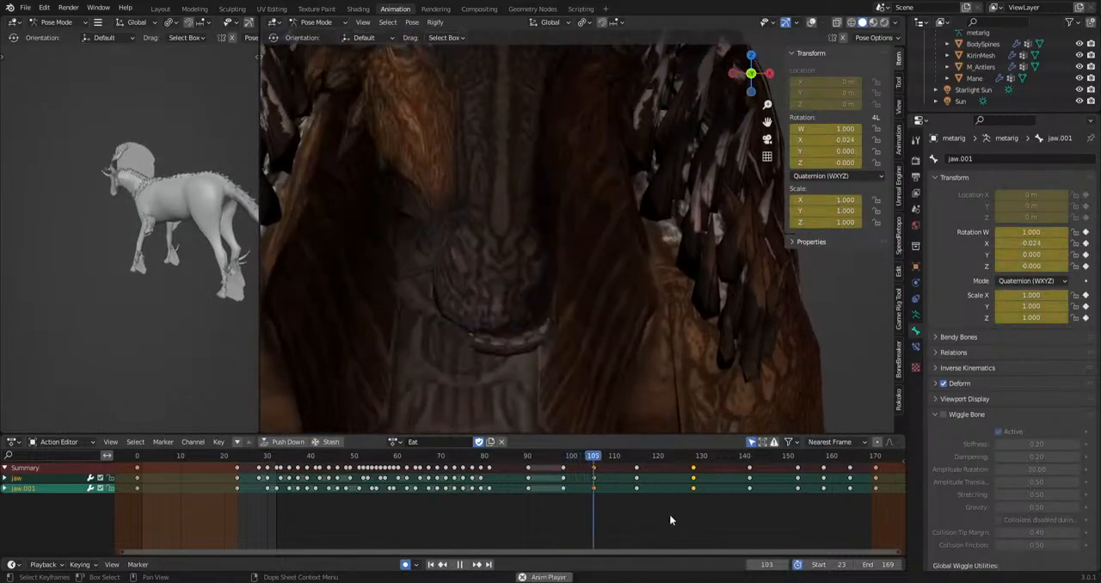
key(space)
drag(638, 465, 694, 471)
click(582, 461)
key(space)
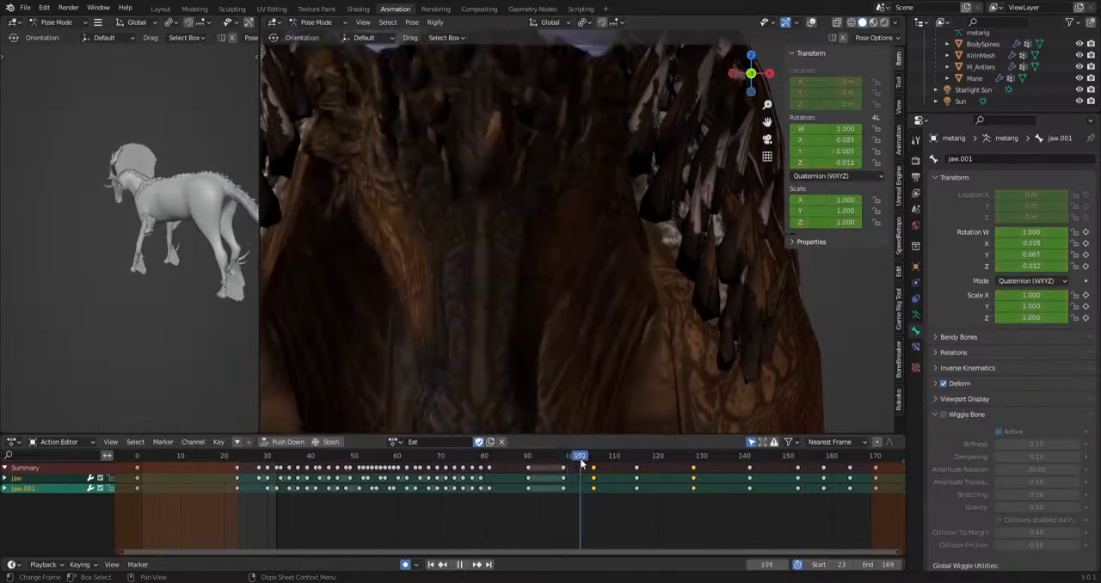
key(r)
click(661, 372)
key(space)
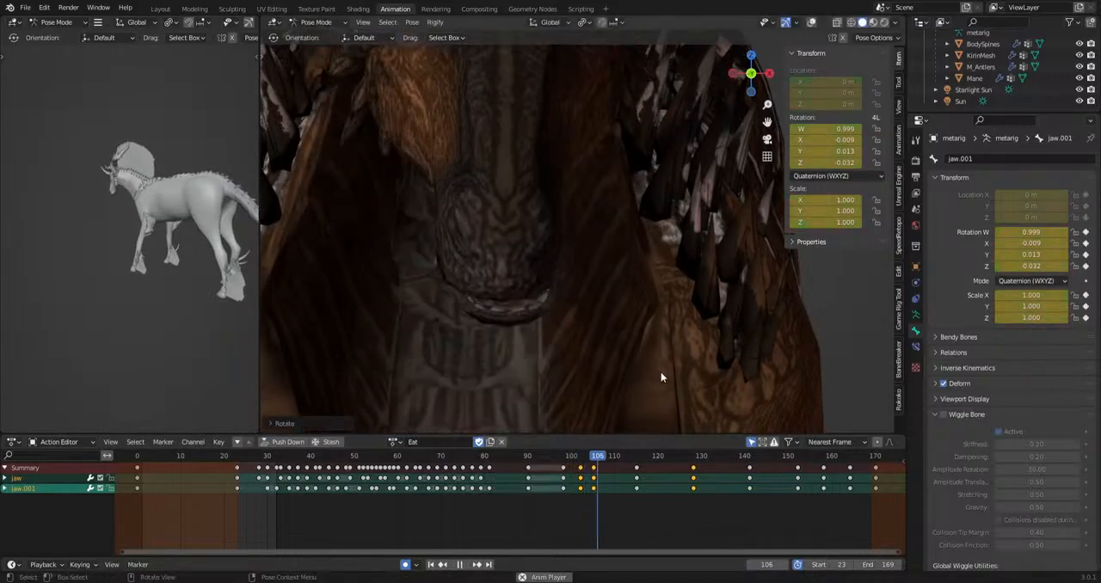
Move the jaw keys at frame 105 to frame 108.
key(space)
click(600, 462)
key(space)
drag(595, 469, 609, 470)
Rotate the jaw bones at frames 111, 122 and 128, using trackball rotation at frames 111 and 128.
drag(593, 458, 619, 465)
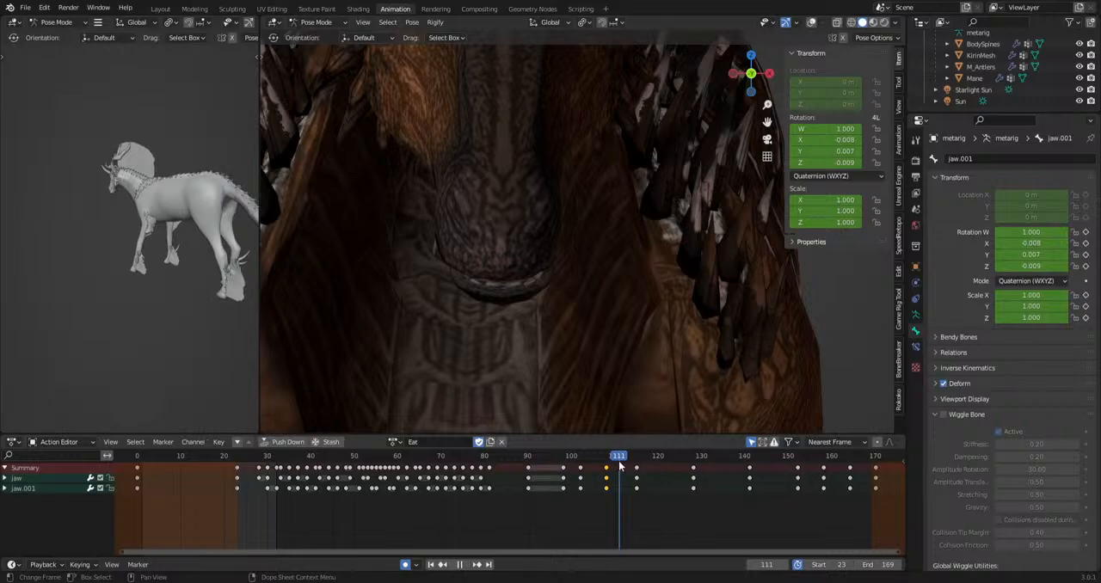
key(r)
key(r)
click(657, 402)
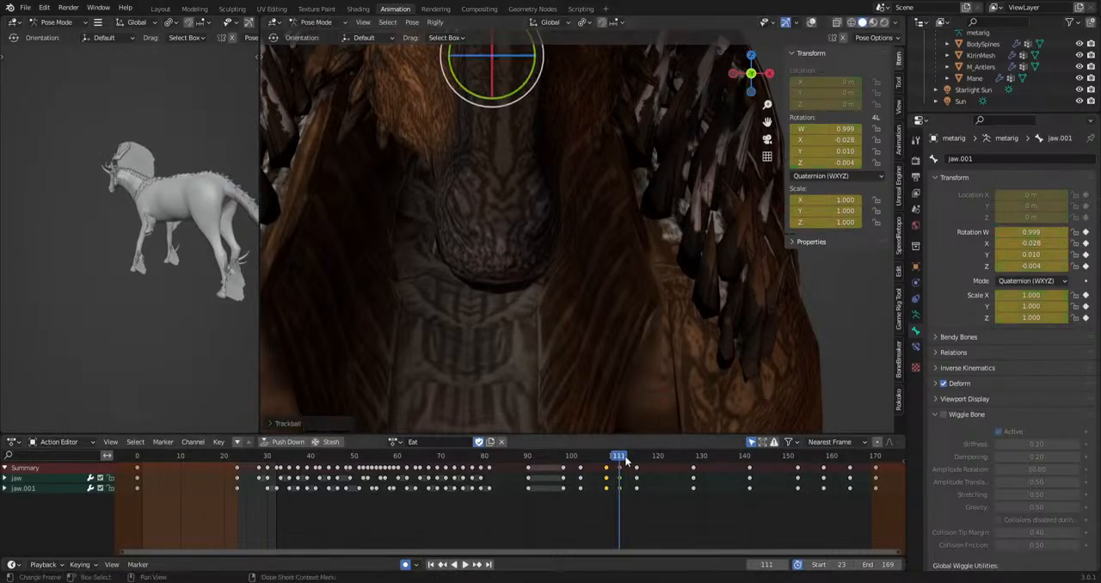
drag(623, 459, 695, 456)
key(r)
click(711, 404)
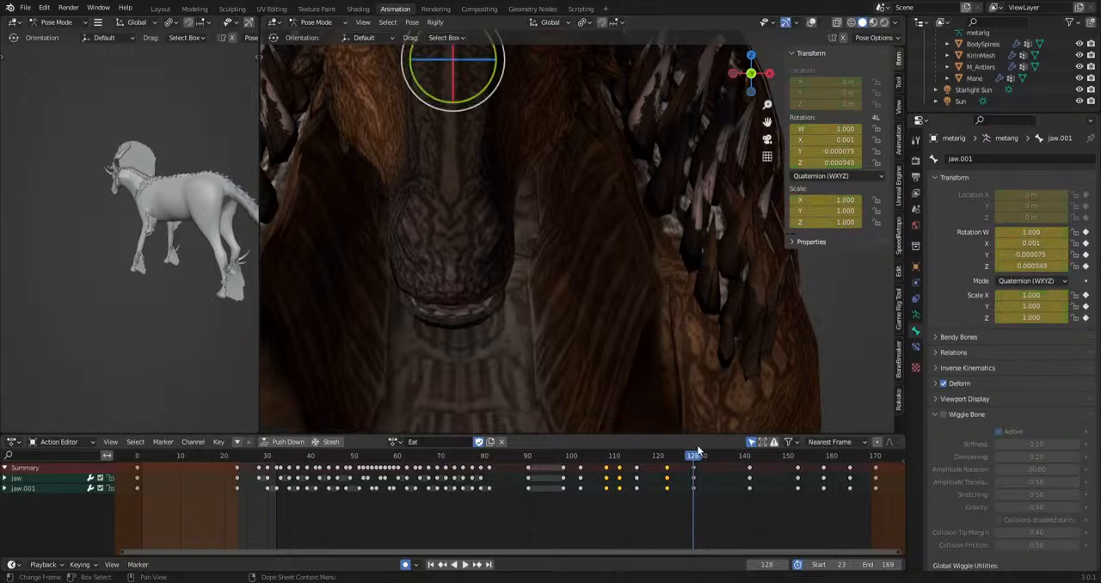
key(r)
key(r)
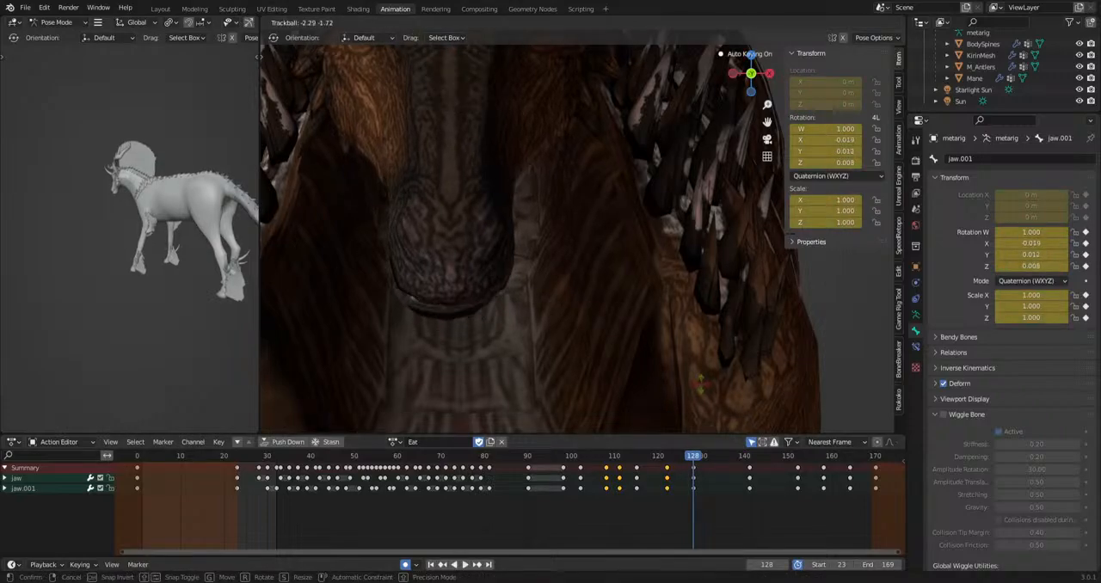
click(701, 384)
Trackball-rotate the jaw bones at frame 130, shift those keys to frame 131, and play the chewing.
click(702, 458)
key(r)
key(r)
click(650, 407)
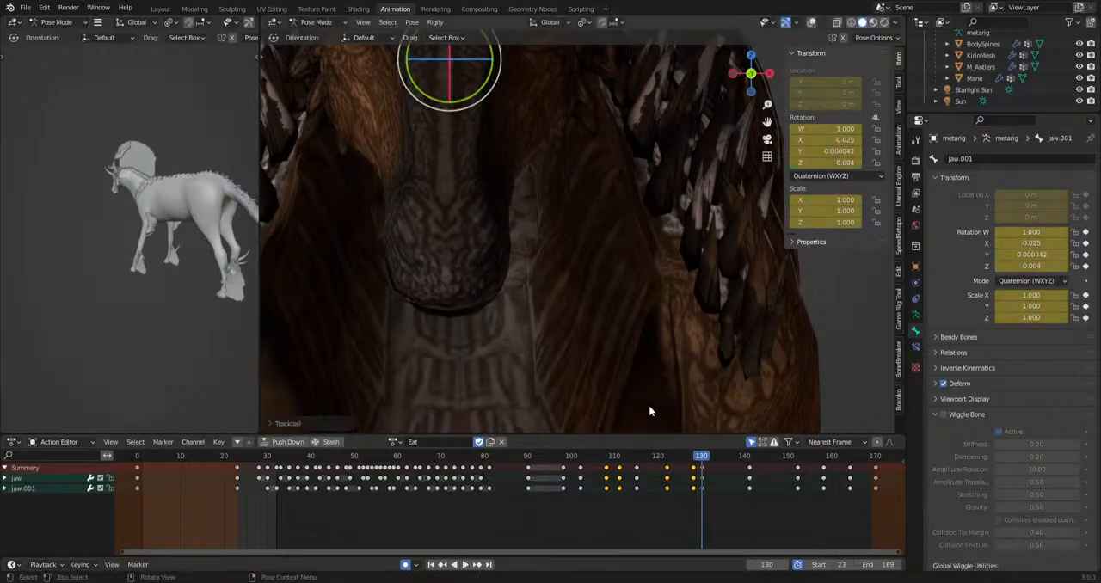
drag(706, 460, 705, 465)
click(705, 465)
key(space)
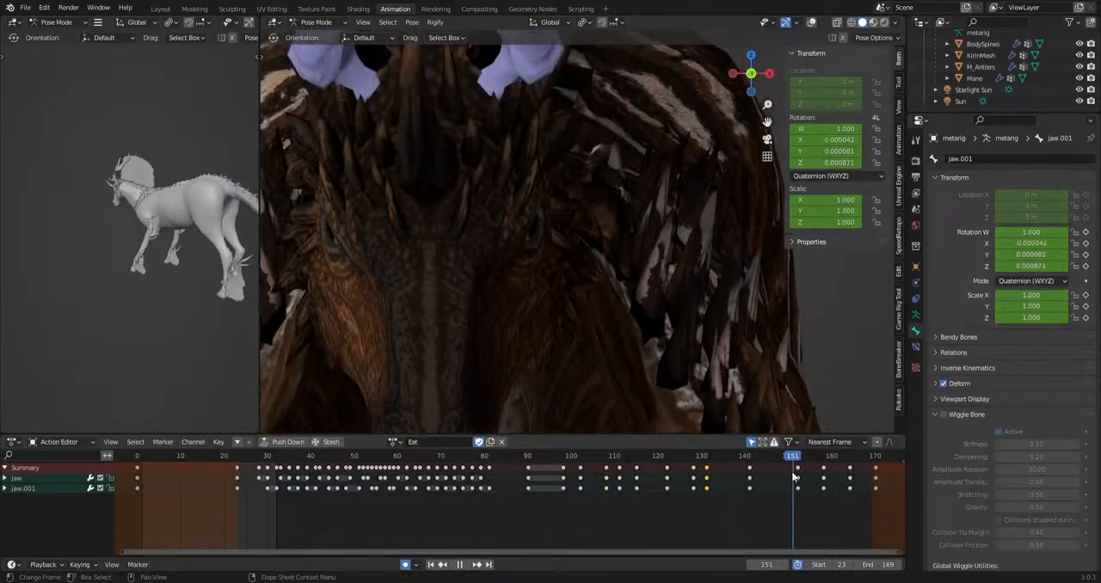
Rotate the jaw bones sideways at frame 152, and move on to frame 158.
key(space)
scroll(582, 349, down, 4)
shift+middle_drag(583, 350, 594, 262)
key(r)
click(683, 368)
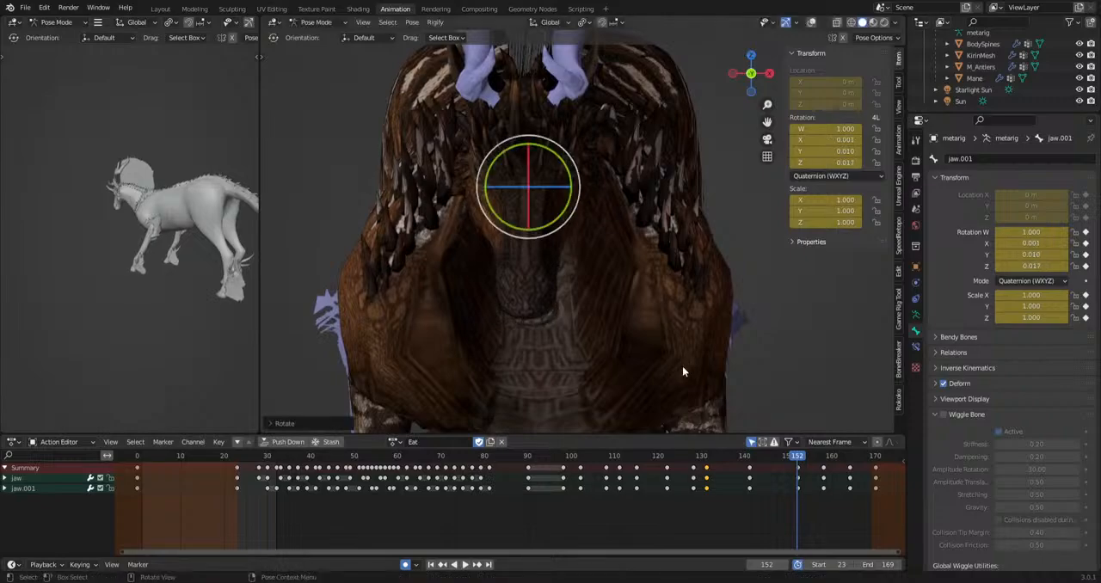
drag(807, 458, 824, 459)
scroll(683, 371, down, 4)
shift+middle_drag(649, 370, 636, 234)
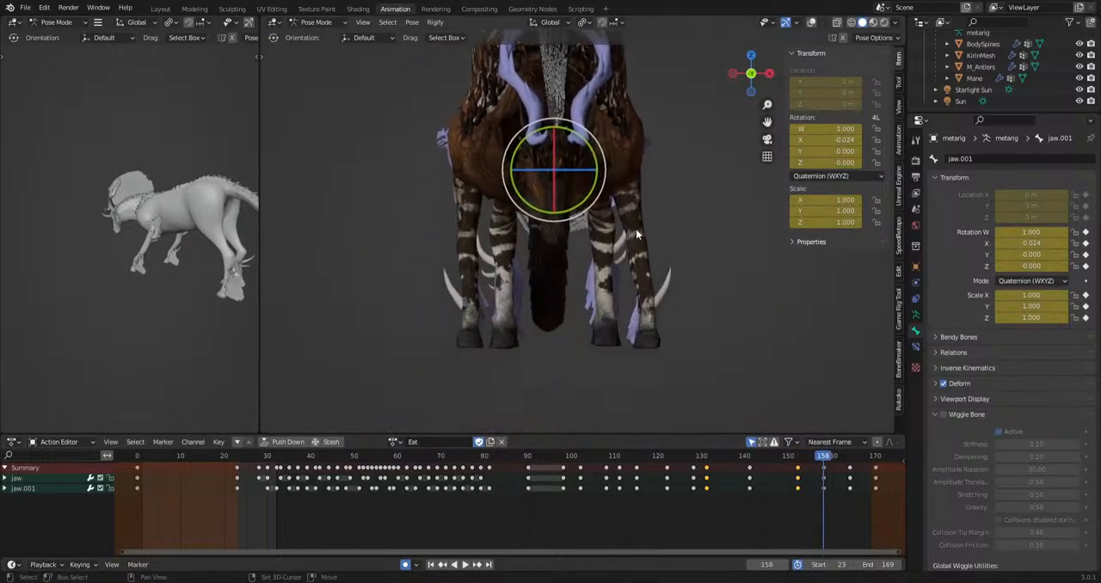
Play back the animation from the side view and show the viewport overlays again.
key(space)
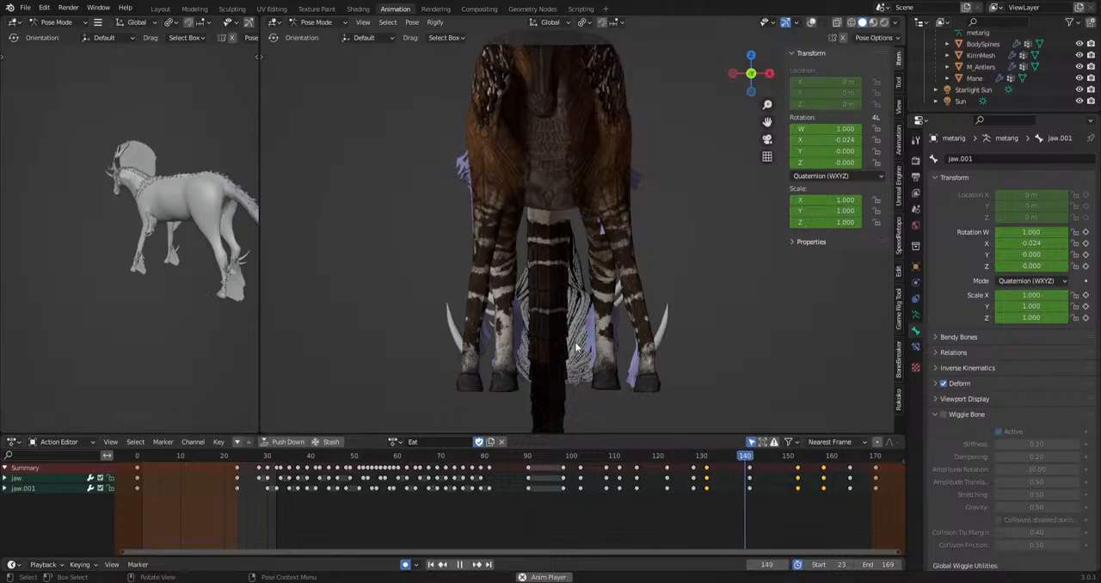
alt+middle_drag(625, 354, 499, 366)
scroll(489, 364, up, 2)
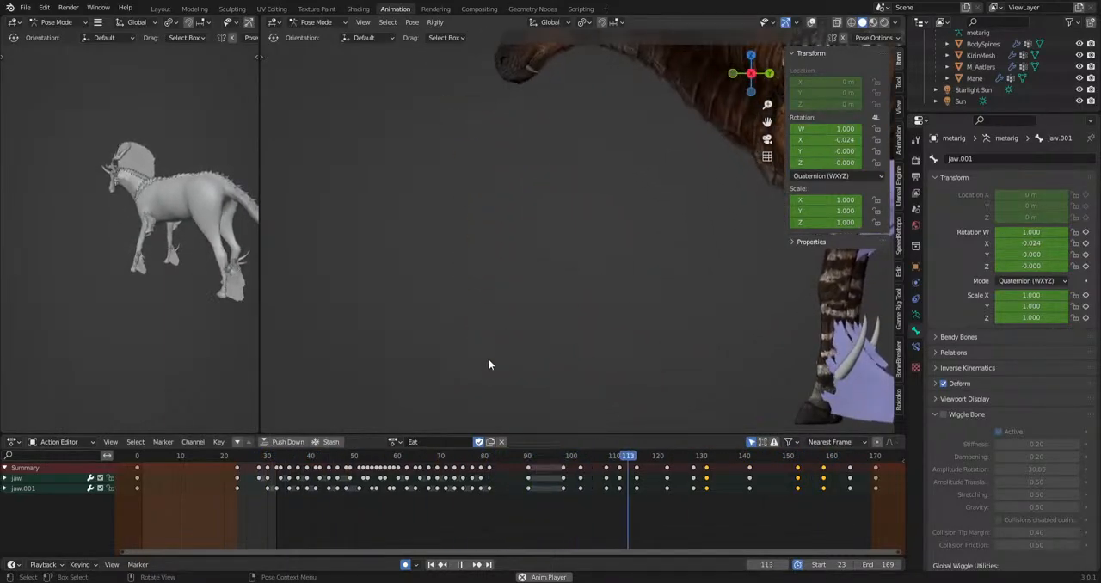
click(811, 21)
key(space)
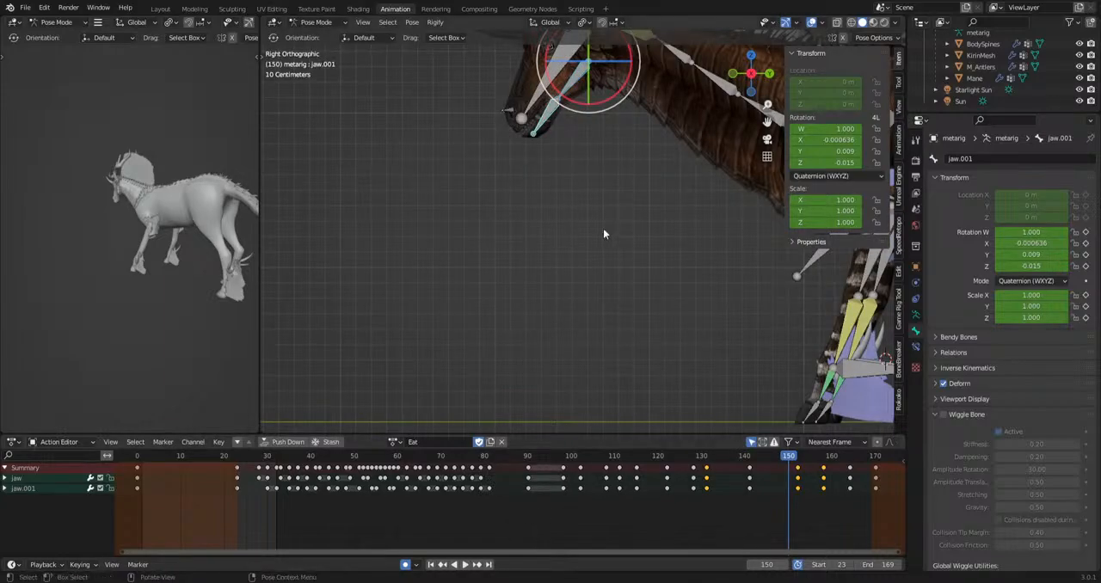
Select all bones and move the final set of keys, after frame 170, to frame 324.
key(a)
scroll(701, 501, down, 6)
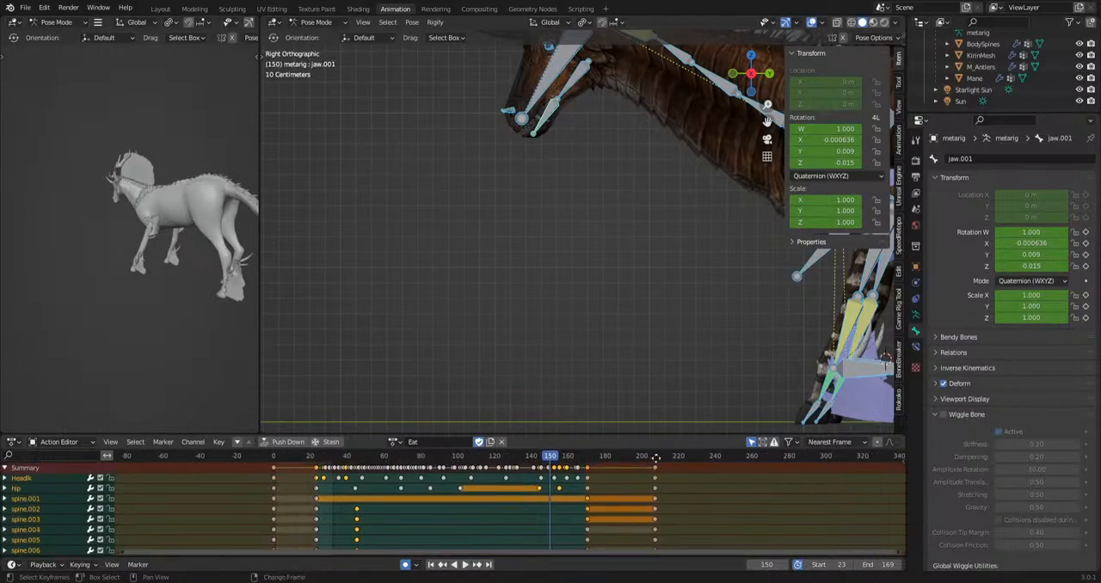
middle_drag(656, 459, 649, 471)
drag(626, 504, 663, 465)
key(g)
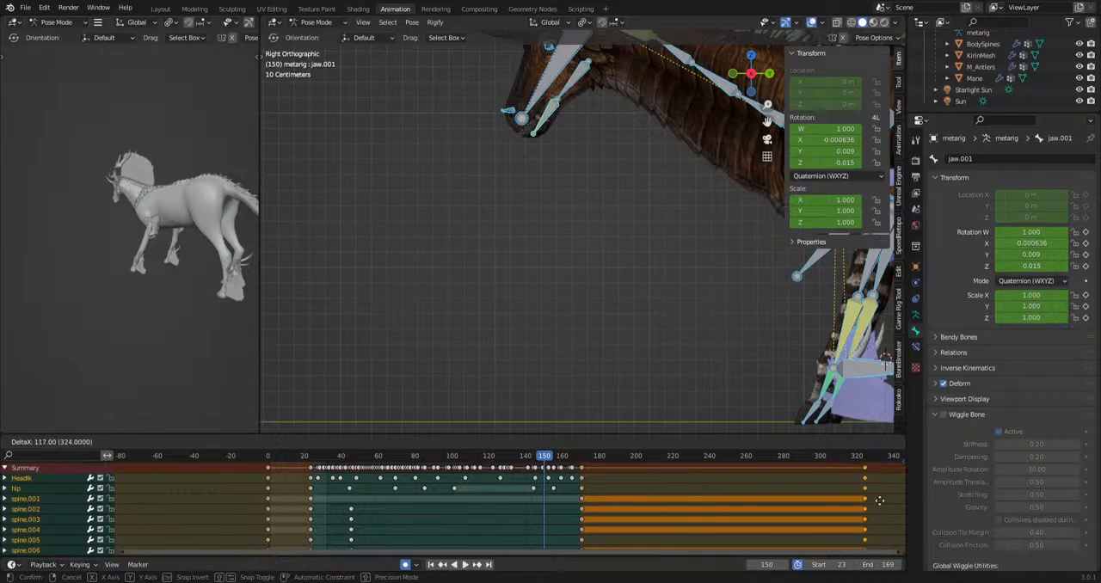
click(879, 501)
Try a trackball rotation of the head, jaw and last neck bones at frame 150.
drag(482, 183, 628, 56)
shift+middle_drag(590, 194, 573, 252)
key(r)
key(r)
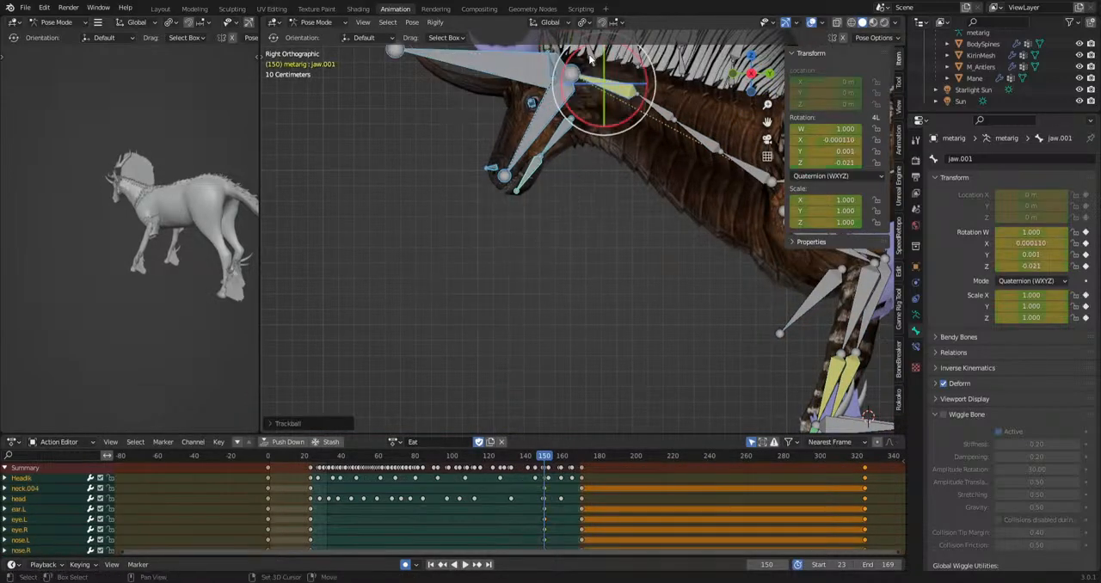
click(592, 199)
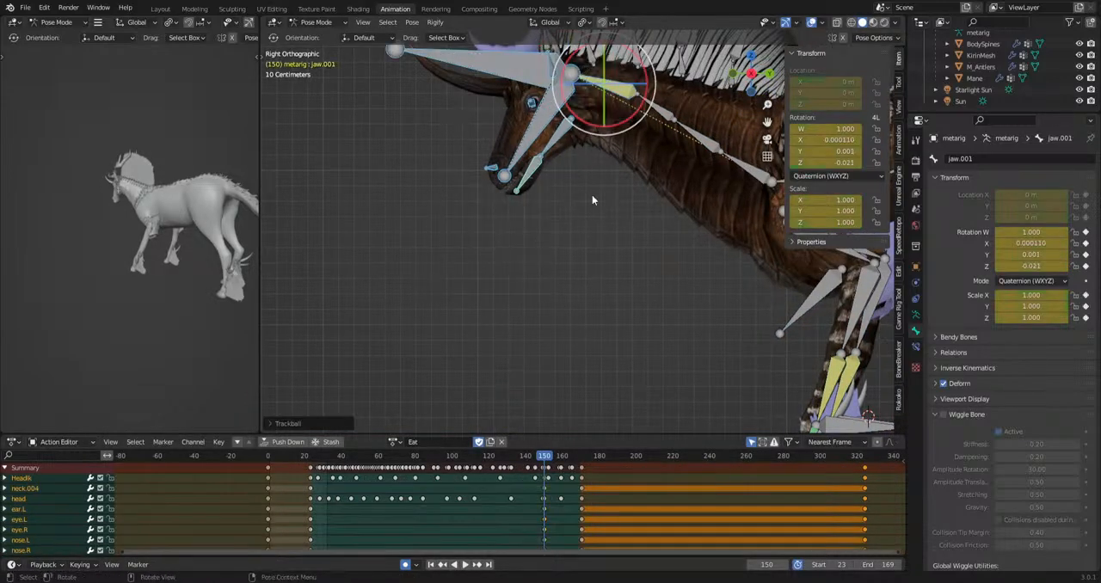
Select the jaw bones, play back their motion, and scrub to frame 90.
click(524, 145)
scroll(459, 486, up, 3)
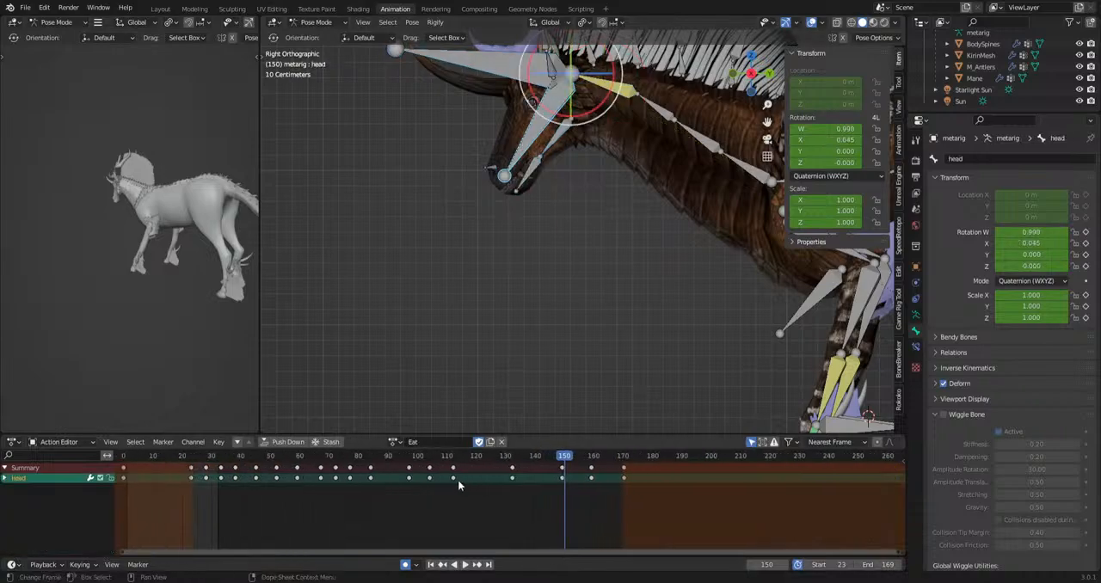
click(550, 158)
key(space)
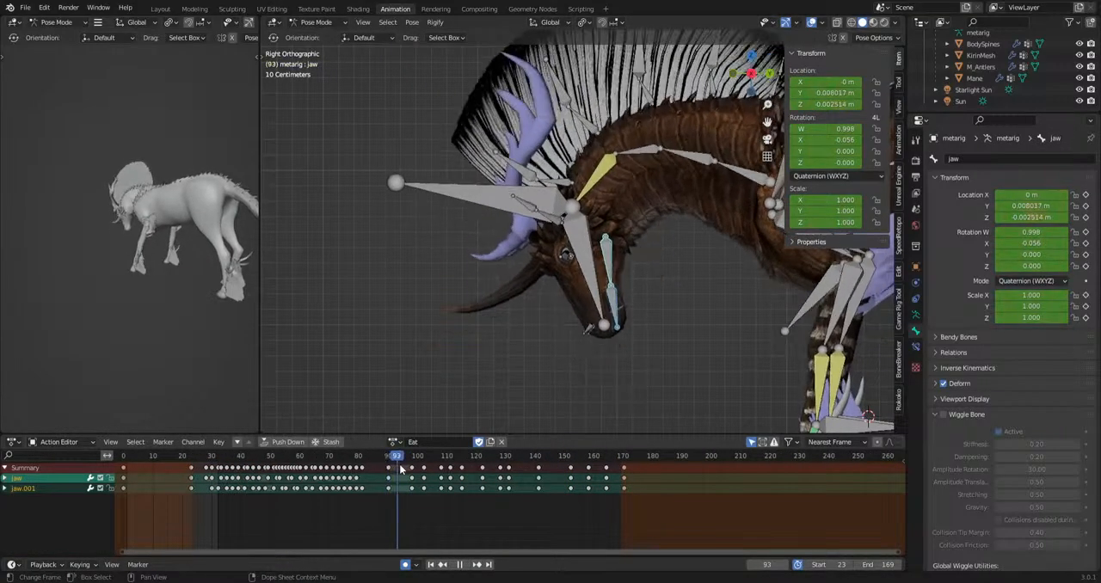
drag(434, 476, 390, 488)
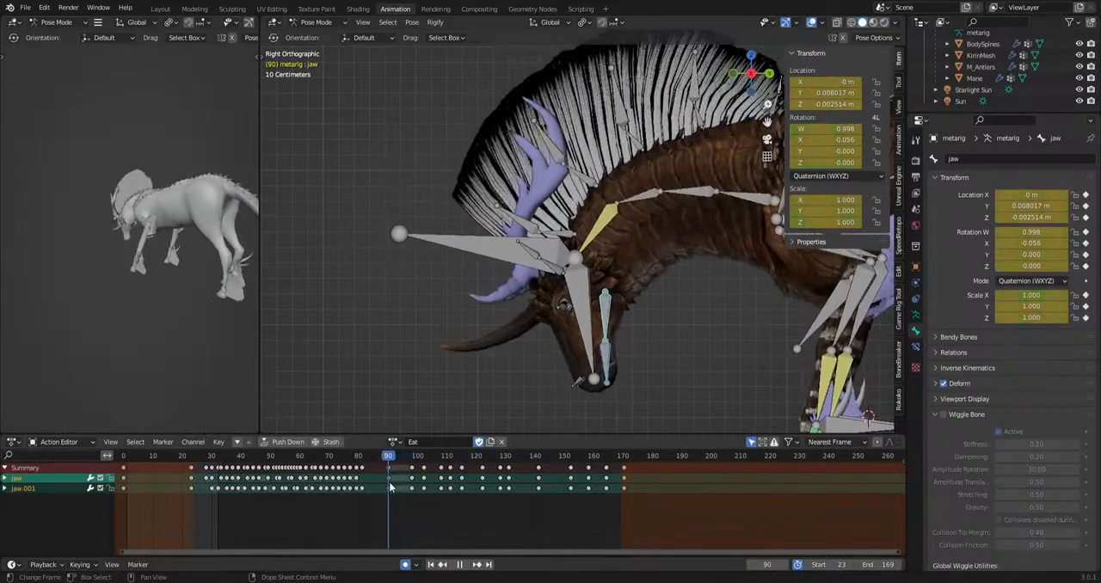
Select the neck, head, nose and jaw bones and move their keys from frame 90 onward later, ending at frame 266.
key(space)
drag(565, 386, 616, 197)
mouse_move(704, 215)
mouse_down()
mouse_move(741, 186)
mouse_move(696, 219)
mouse_up()
key(ctrl+z)
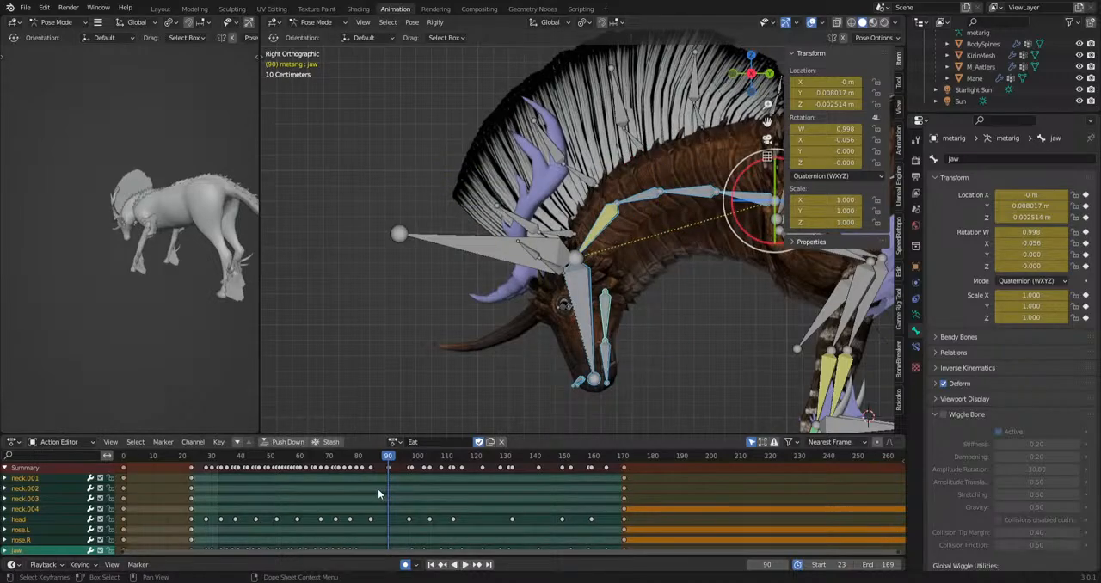
drag(384, 494, 647, 464)
scroll(507, 503, down, 3)
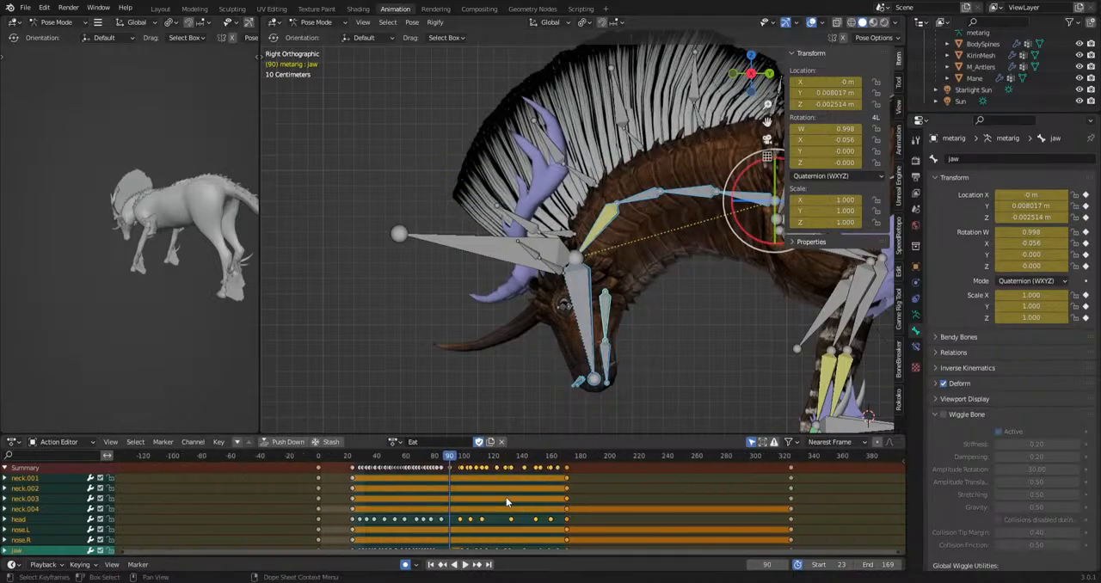
key(g)
click(647, 499)
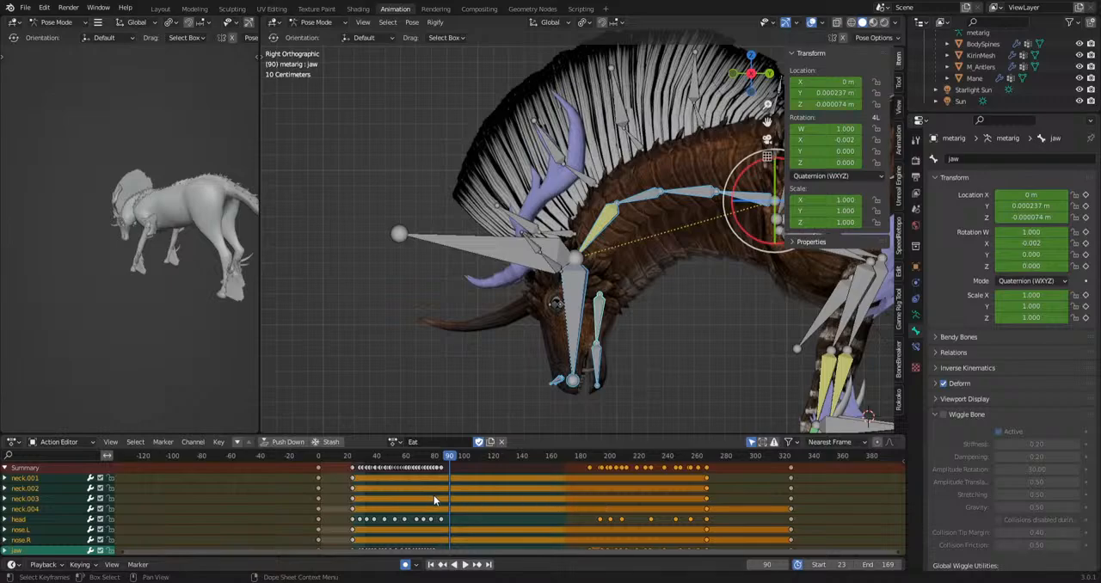
Stretch the selected bones' grazing keys in time so they start at frame 23 and end at about frame 123.
scroll(366, 496, up, 3)
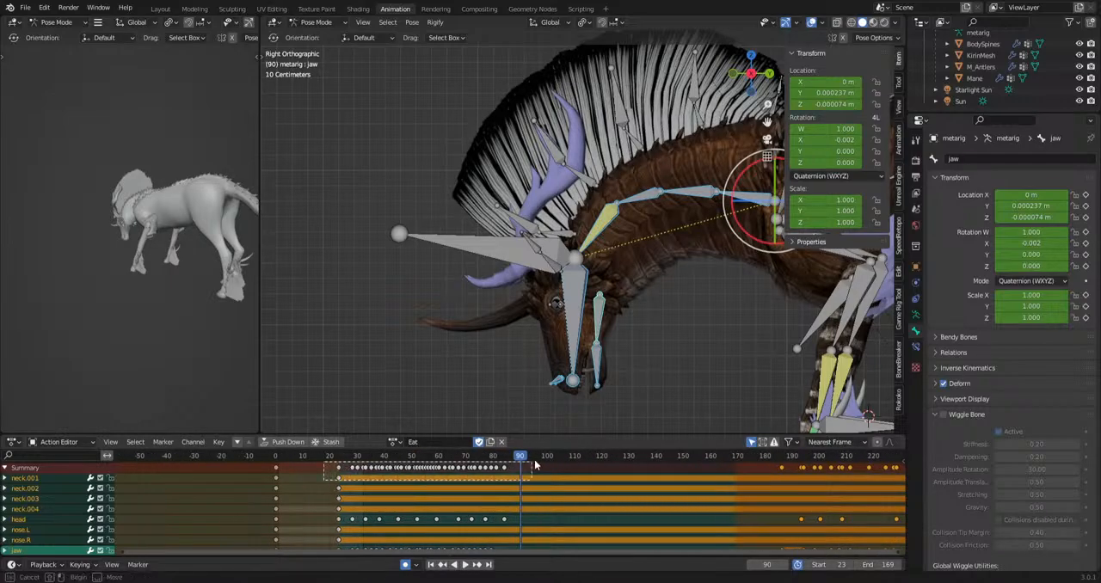
drag(535, 462, 536, 461)
drag(520, 457, 409, 479)
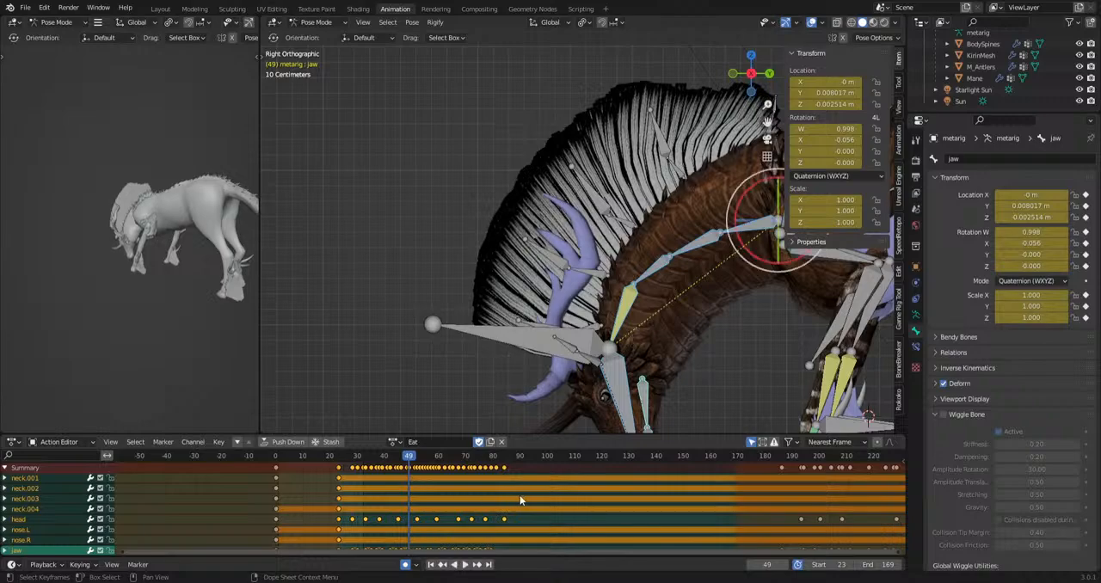
key(s)
key(g)
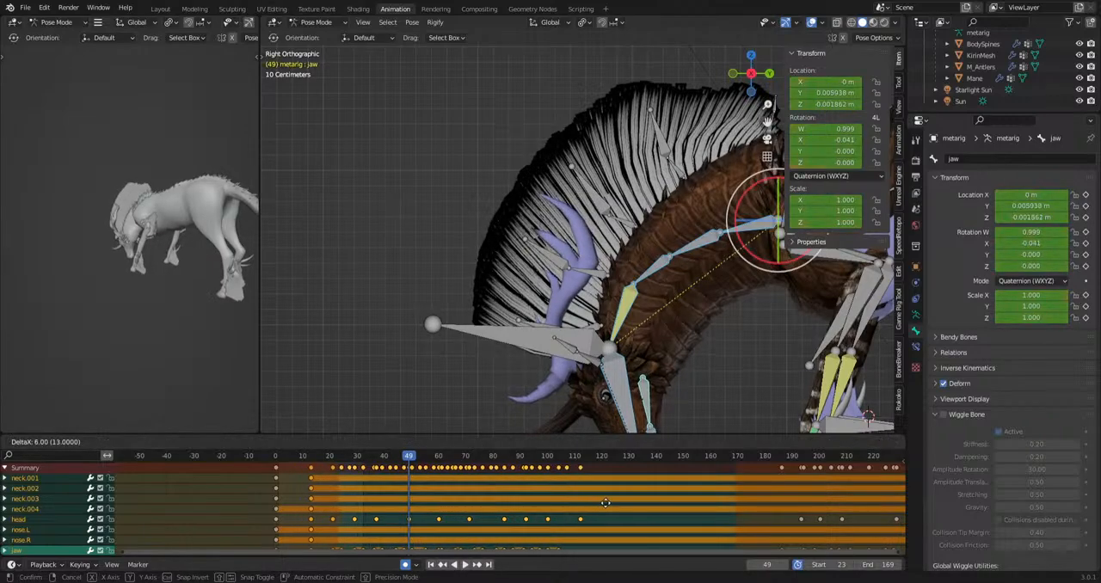
click(633, 501)
Play back the stretched grazing section from about frame 23 in side view.
drag(396, 462, 338, 465)
key(space)
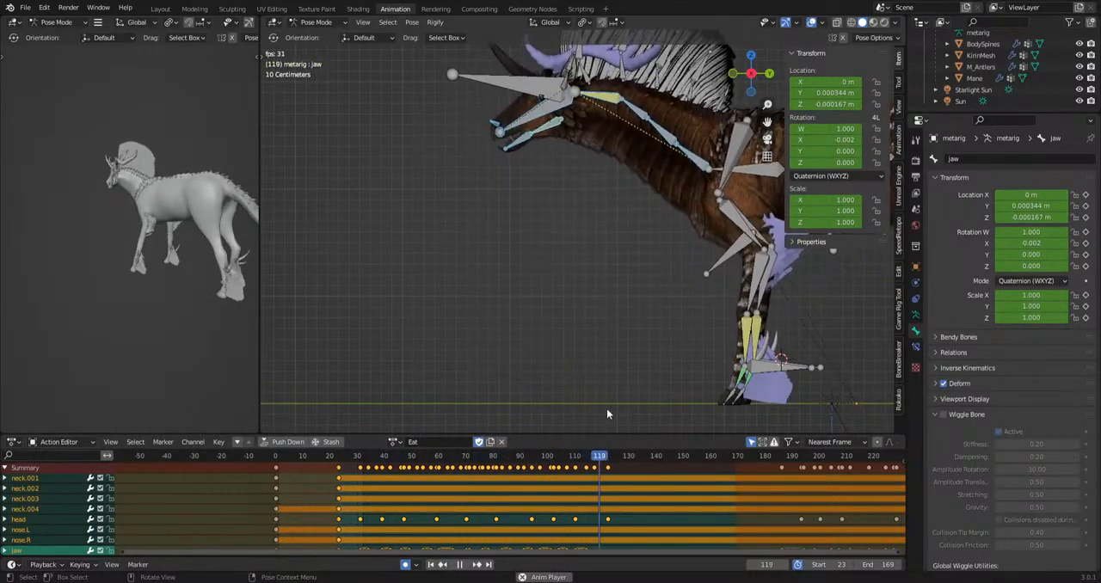
key(space)
scroll(692, 346, down, 1)
shift+middle_drag(691, 346, 573, 355)
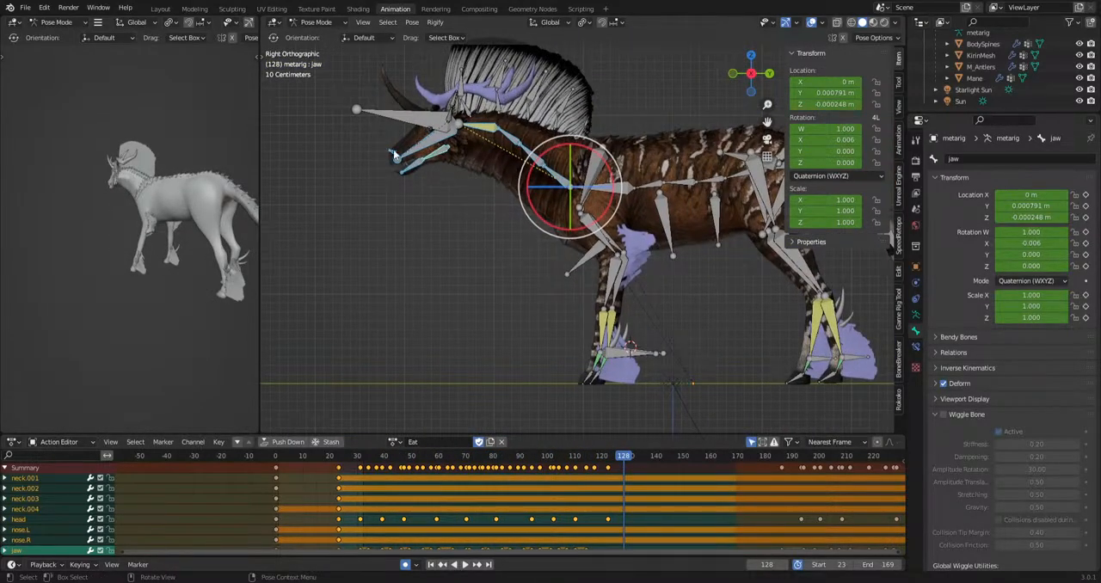
click(436, 155)
key(ctrl+z)
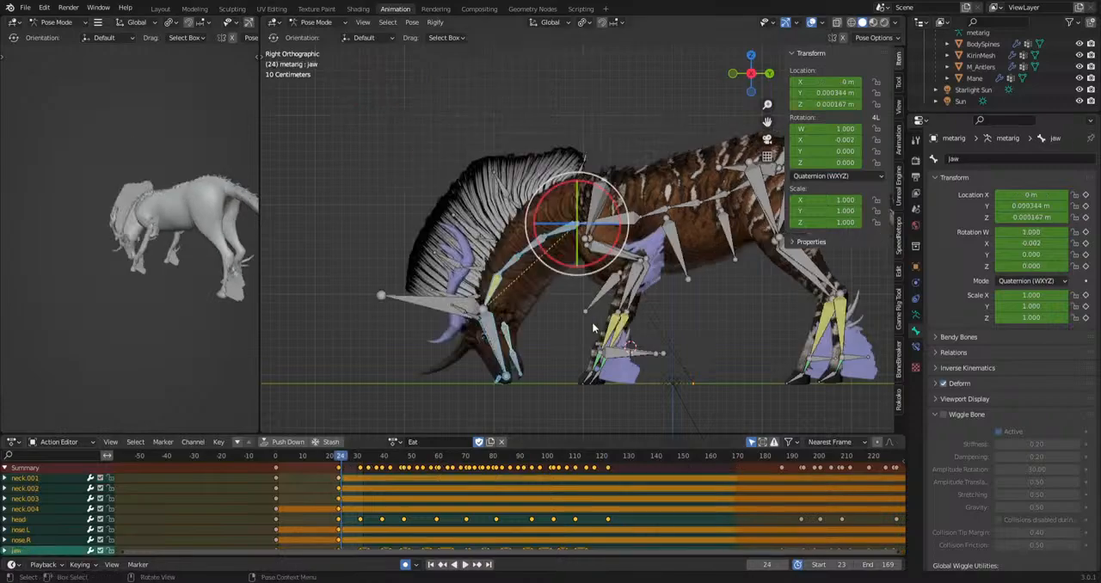
Move the raised-head keys of the selected neck, head, nose and jaw bones earlier so they end at about frame 207.
scroll(679, 507, down, 2)
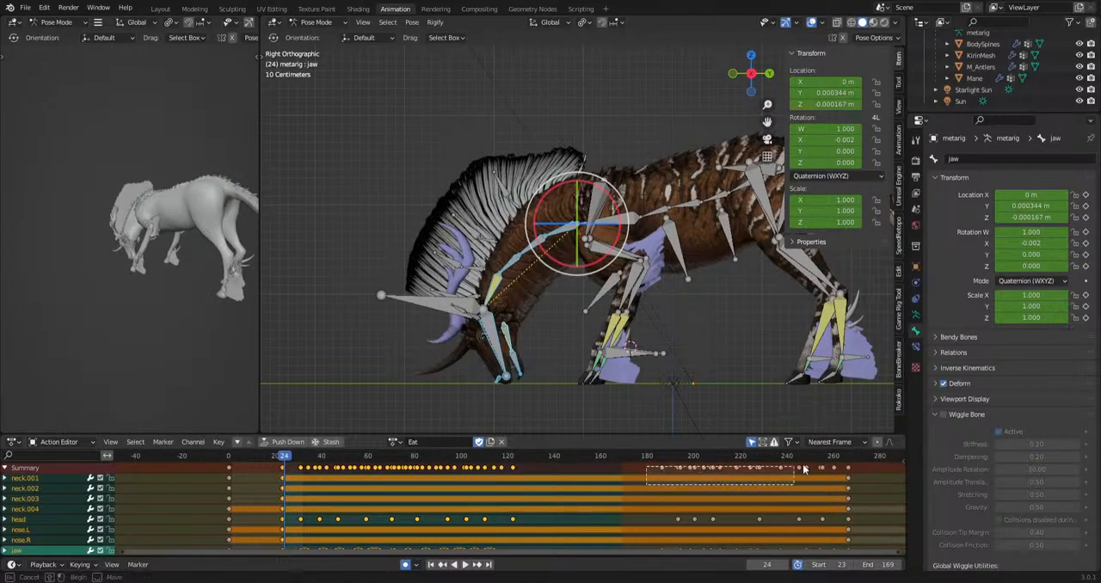
drag(843, 465, 843, 465)
key(g)
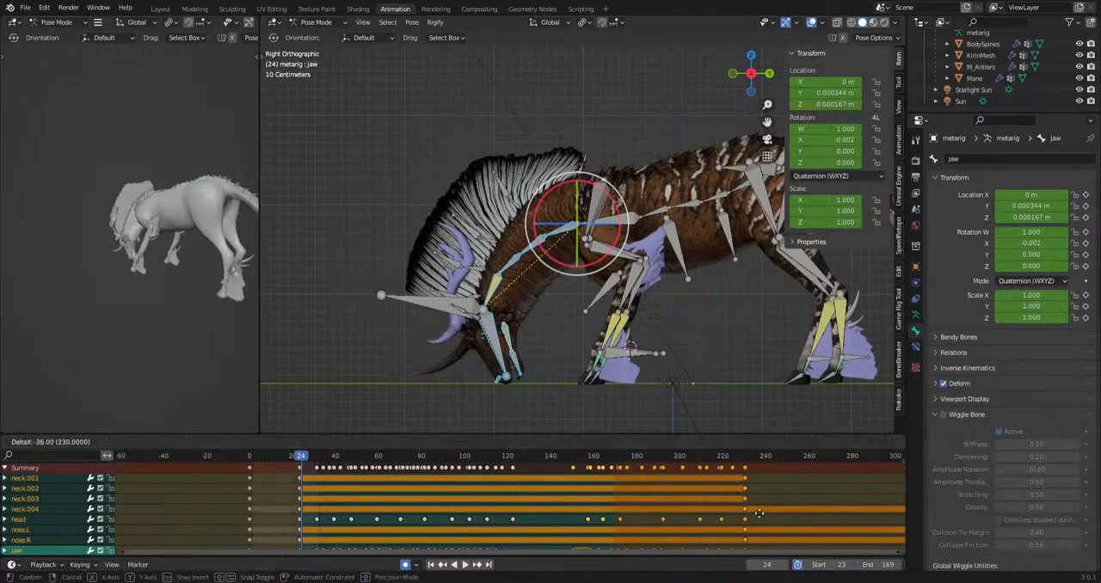
click(718, 517)
Select all bones and move their final keys, near frame 325, earlier to frame 229.
click(417, 305)
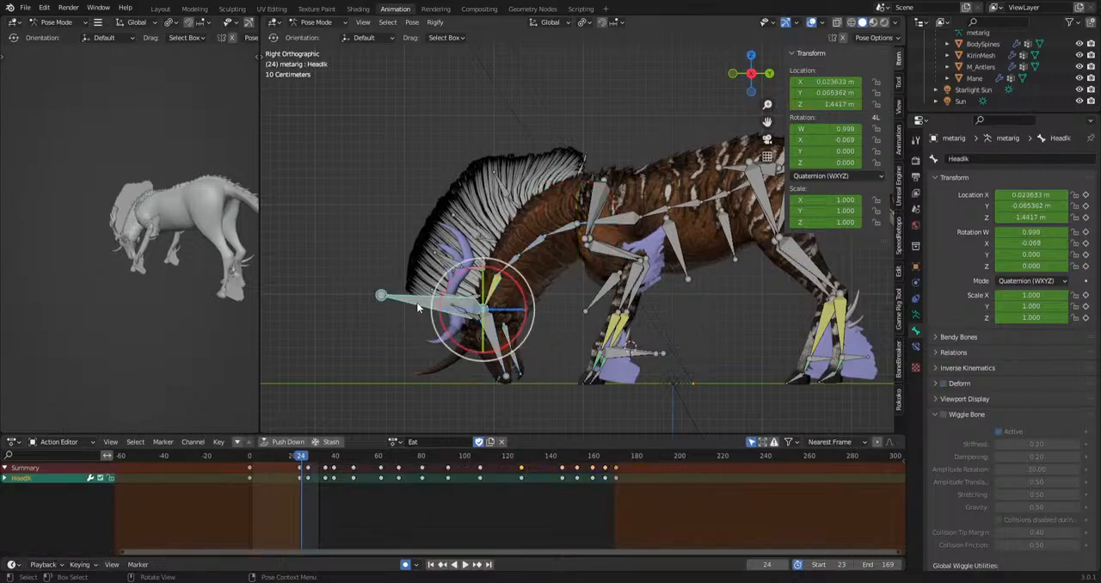
scroll(704, 515, down, 3)
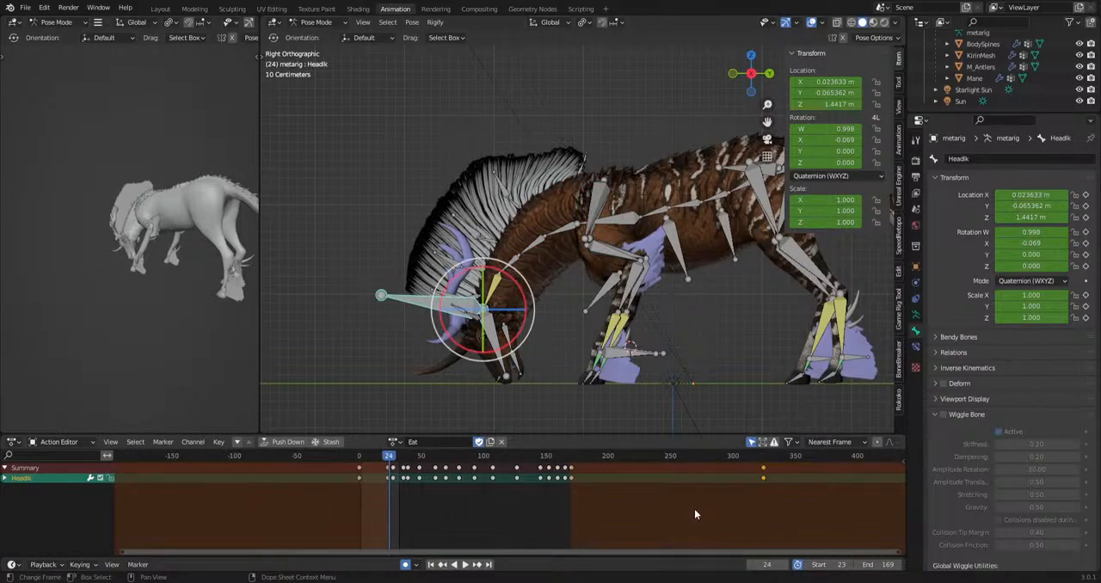
scroll(695, 515, up, 1)
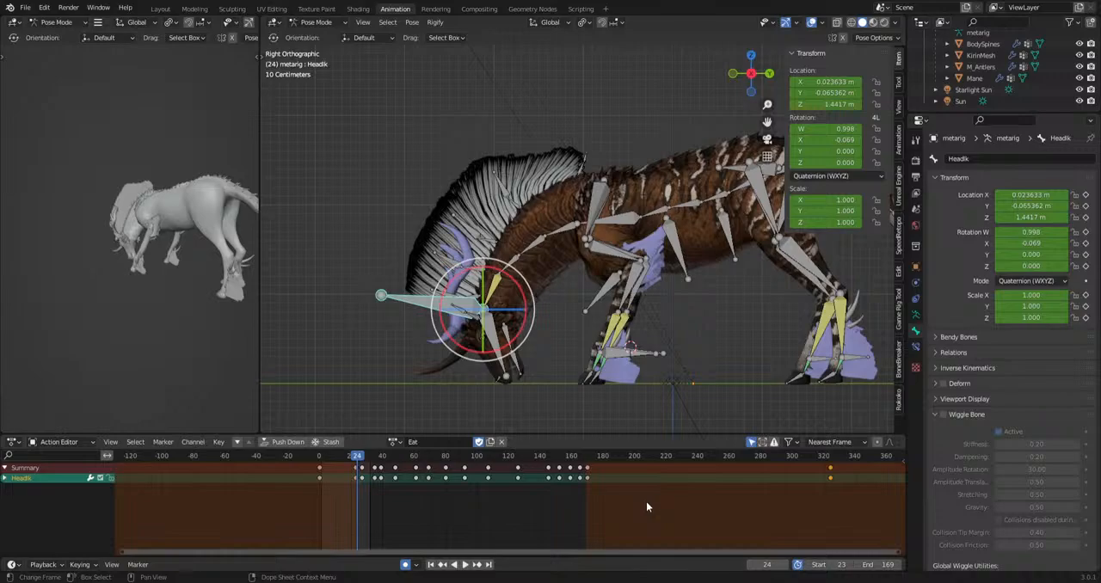
key(a)
drag(754, 489, 847, 466)
key(g)
click(682, 484)
Move all bones' keys at frame 170 later to frame 207.
scroll(648, 499, up, 4)
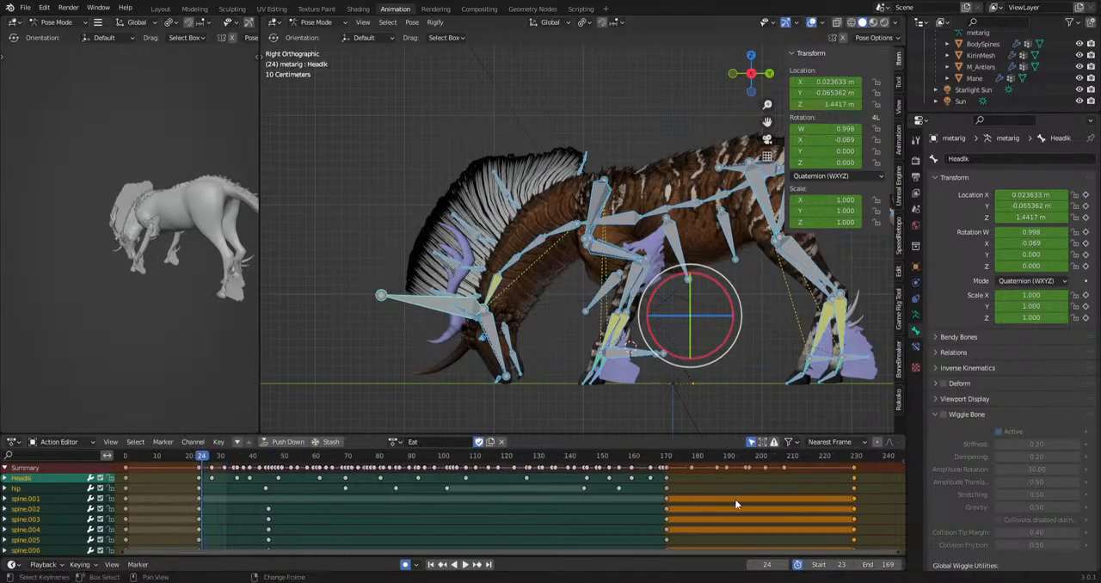
middle_drag(735, 499, 522, 494)
scroll(517, 493, up, 1)
shift+click(443, 470)
key(g)
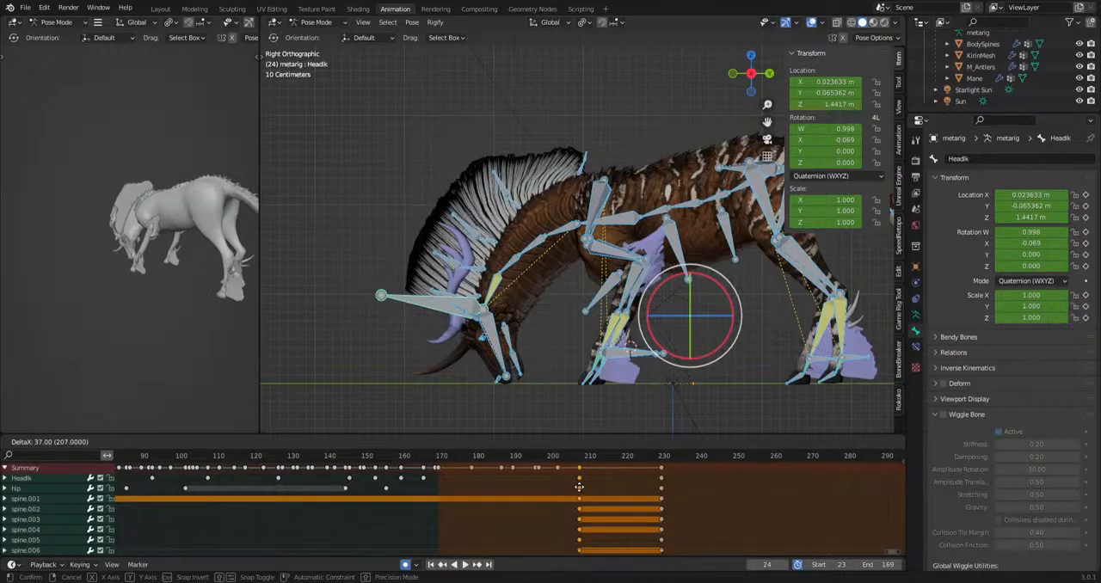
click(580, 489)
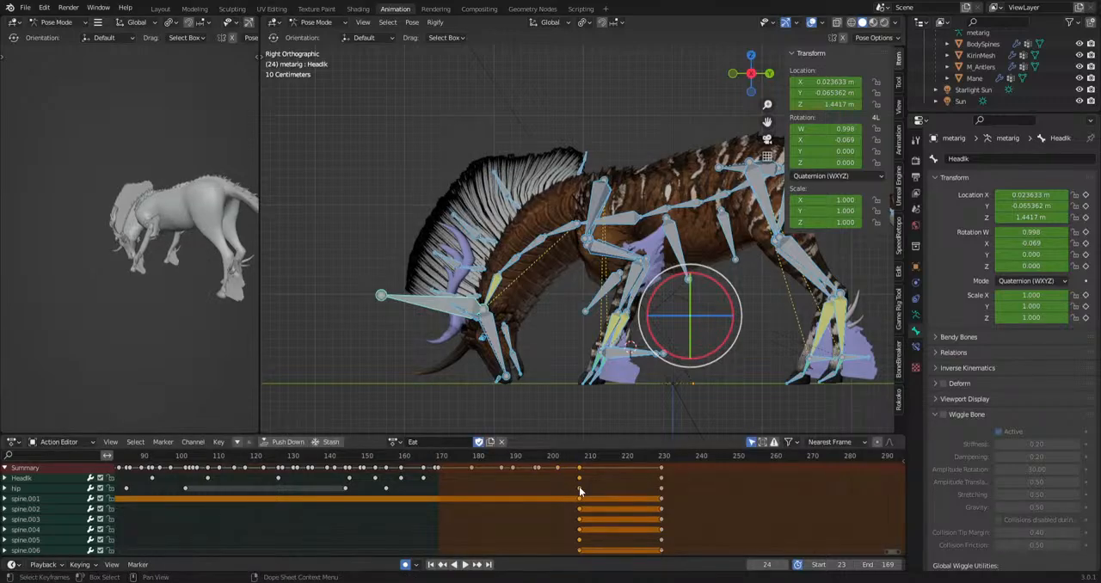
Set the preview range to frames 23 through 206 and play back the retimed action.
scroll(507, 504, down, 4)
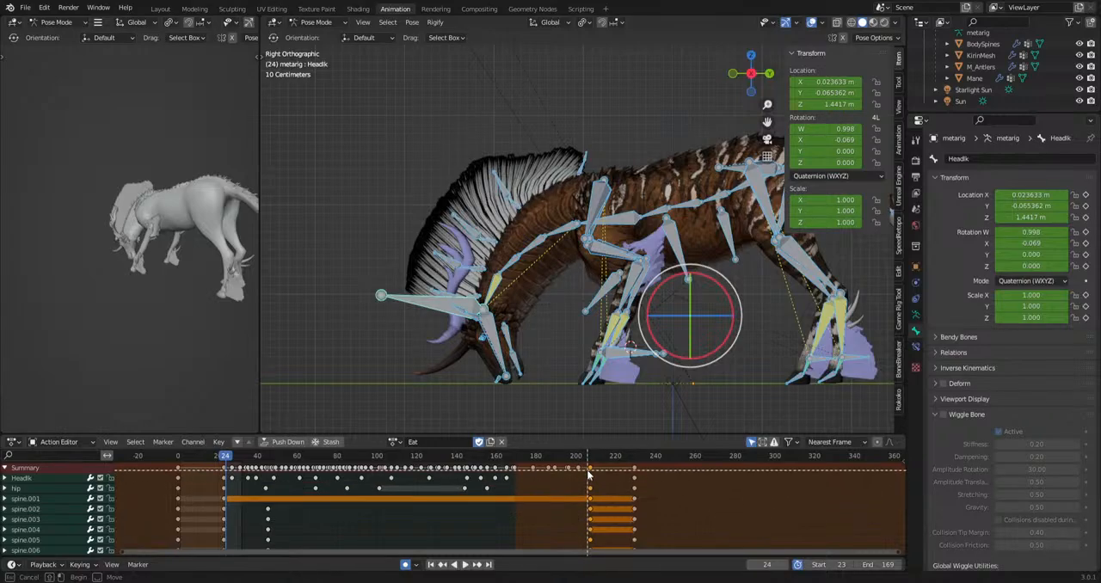
drag(588, 468, 362, 503)
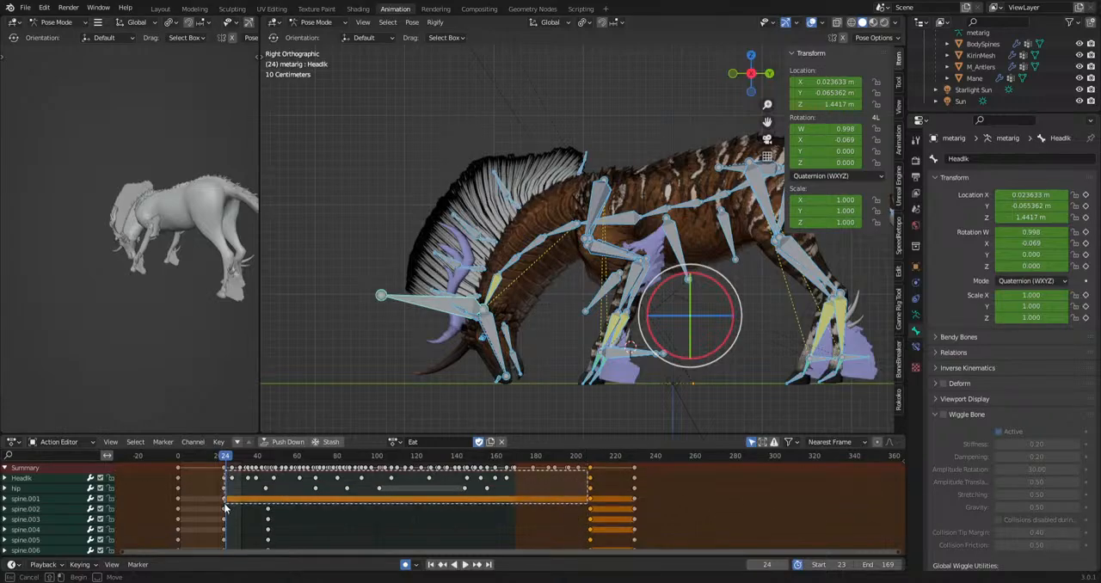
drag(224, 508, 224, 508)
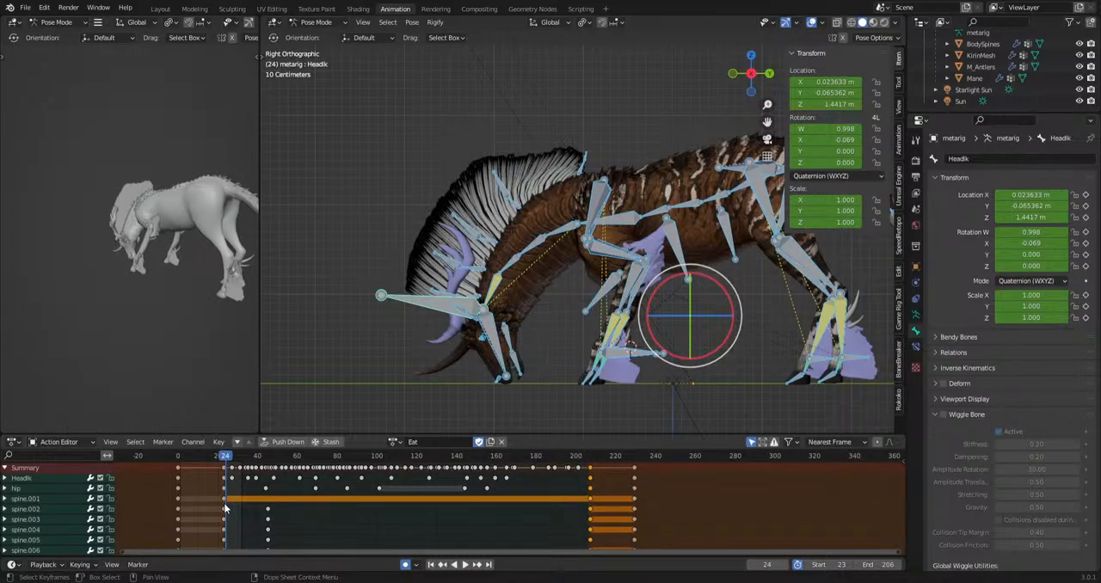
key(space)
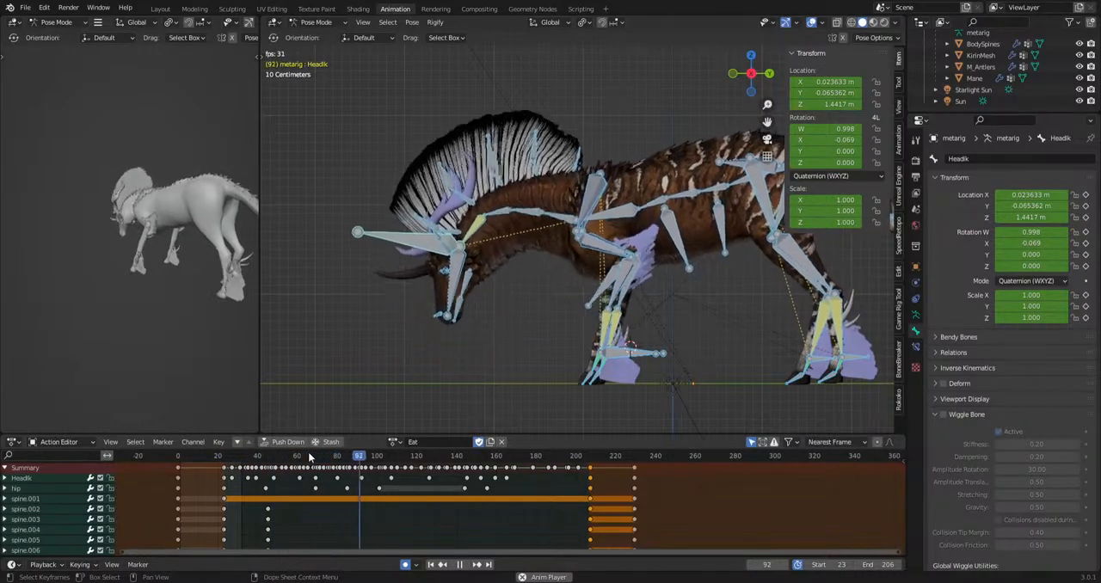
key(space)
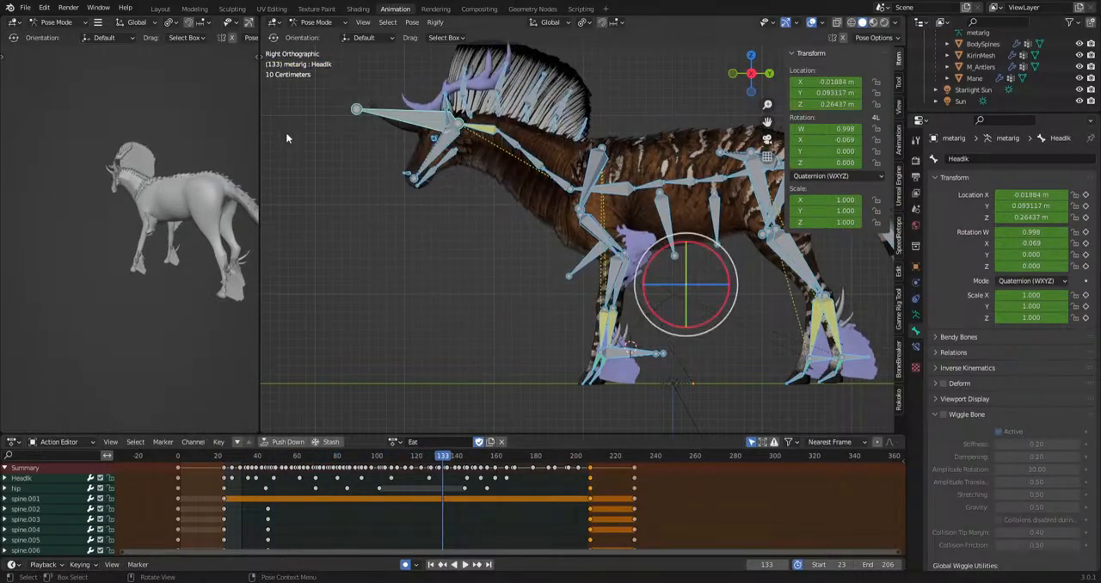
Try to correct the head bone's rotation during the head raise at about frames 102, 110 and 122.
click(375, 112)
click(430, 155)
drag(444, 457, 421, 463)
key(r)
click(556, 349)
key(space)
key(space)
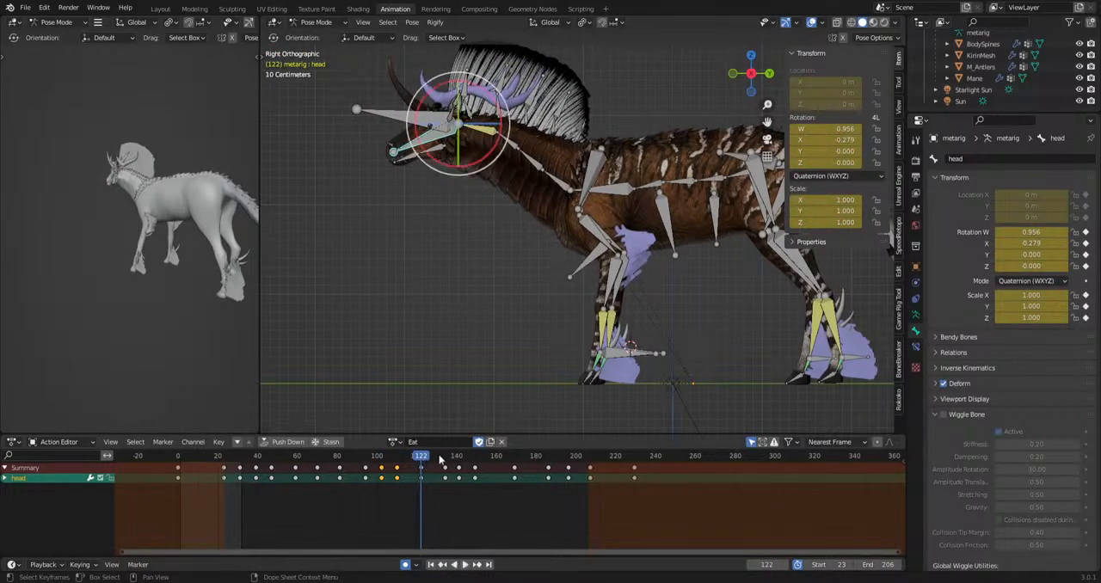
key(r)
click(626, 295)
Play back the adjusted head motion and undo the last head rotations.
key(space)
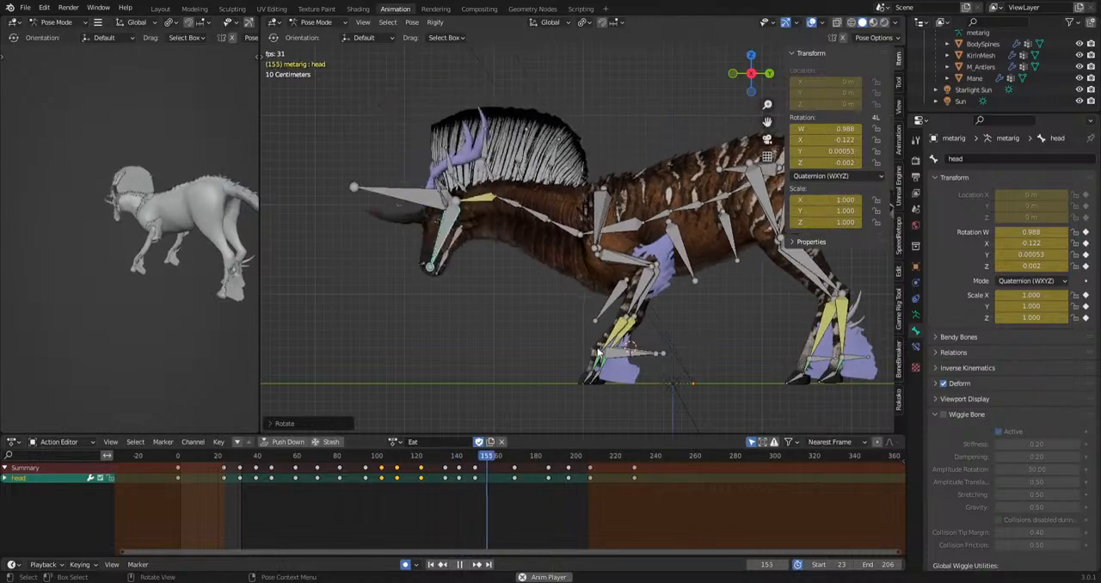
key(space)
shift+middle_drag(505, 355, 540, 358)
key(ctrl+z)
key(ctrl+z)
key(ctrl+z)
key(ctrl+z)
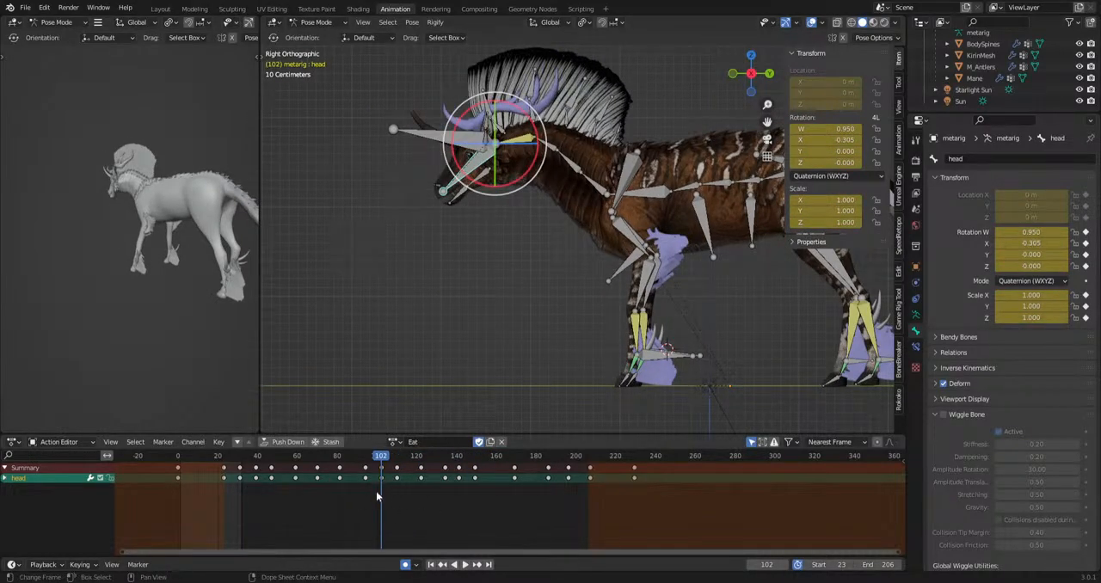
Delete the head bone's keys from about frame 94 to frame 196 and play back the remaining motion.
drag(356, 499, 578, 472)
key(Delete)
key(space)
drag(329, 456, 278, 464)
key(space)
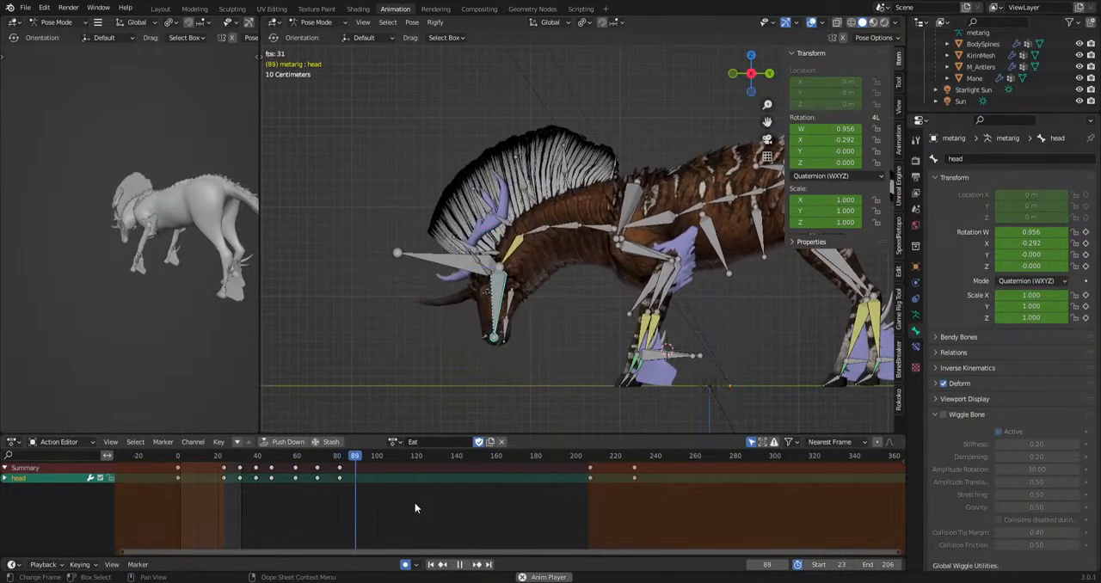
Rotate the head bone into new poses for the head raise at frames 98, 112 and about 129.
key(space)
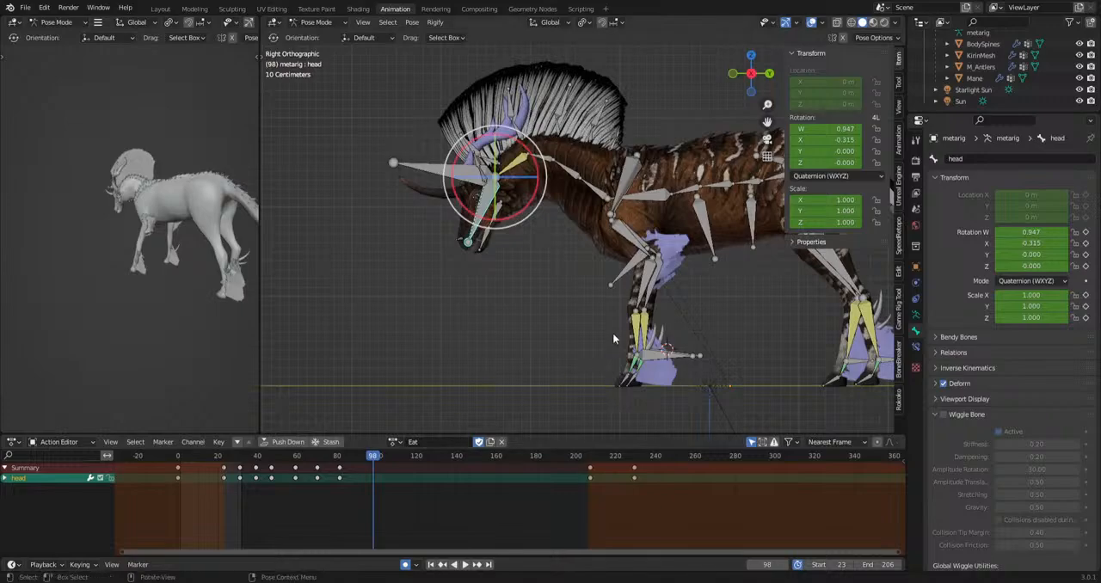
key(r)
click(630, 341)
key(space)
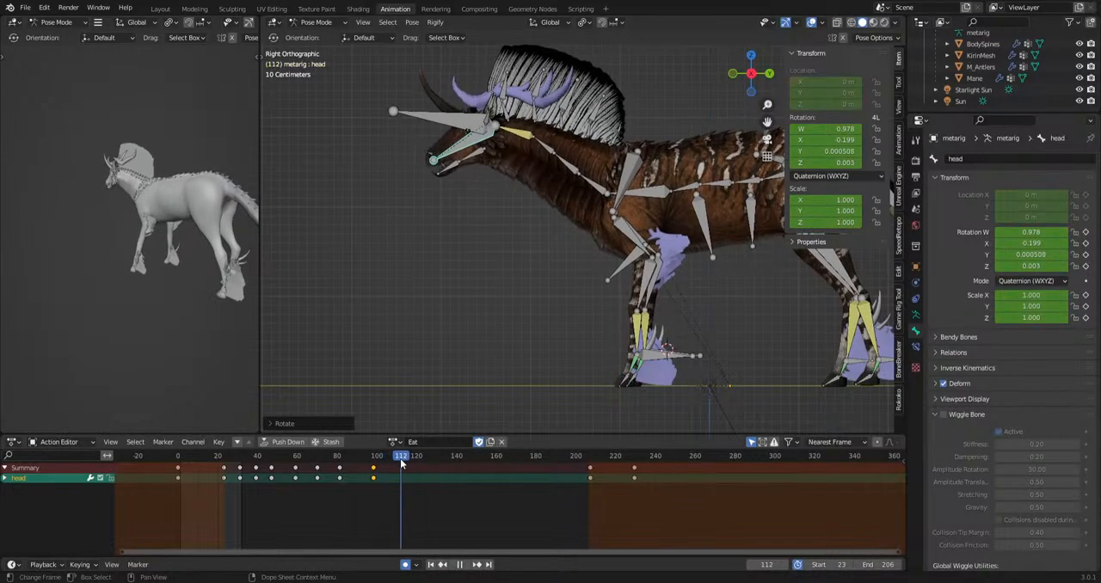
key(r)
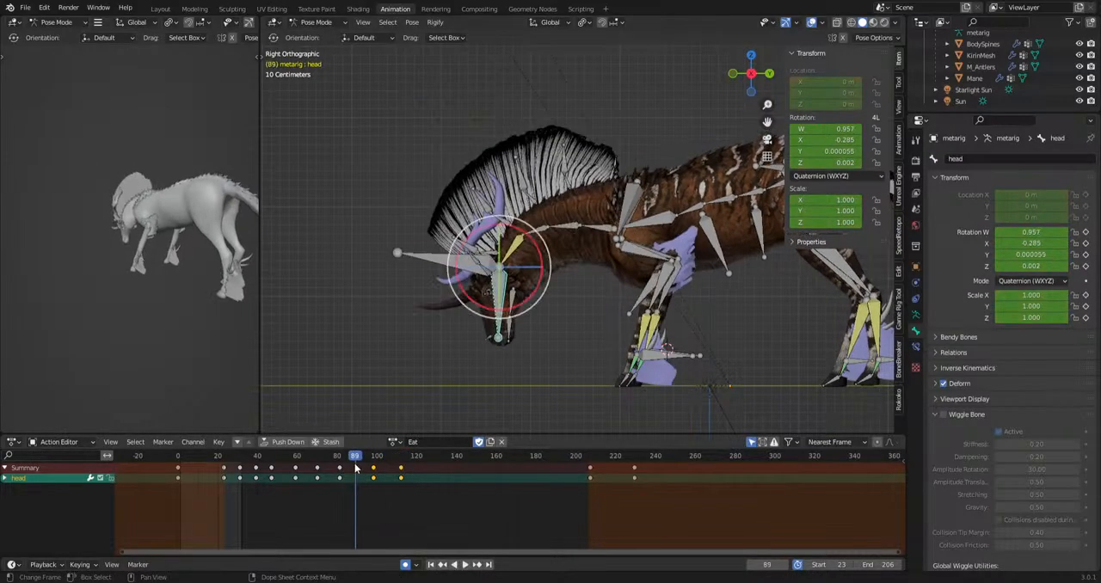
key(space)
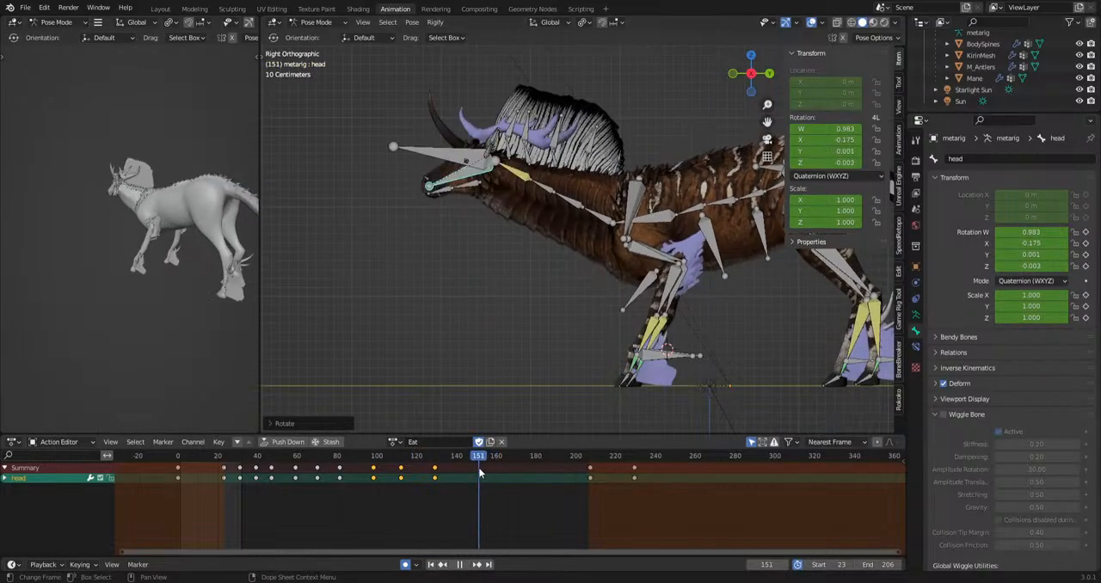
Select the HeadIk bone and move its three keys after frame 145 later, to about frames 169, 176 and 182.
key(space)
click(430, 147)
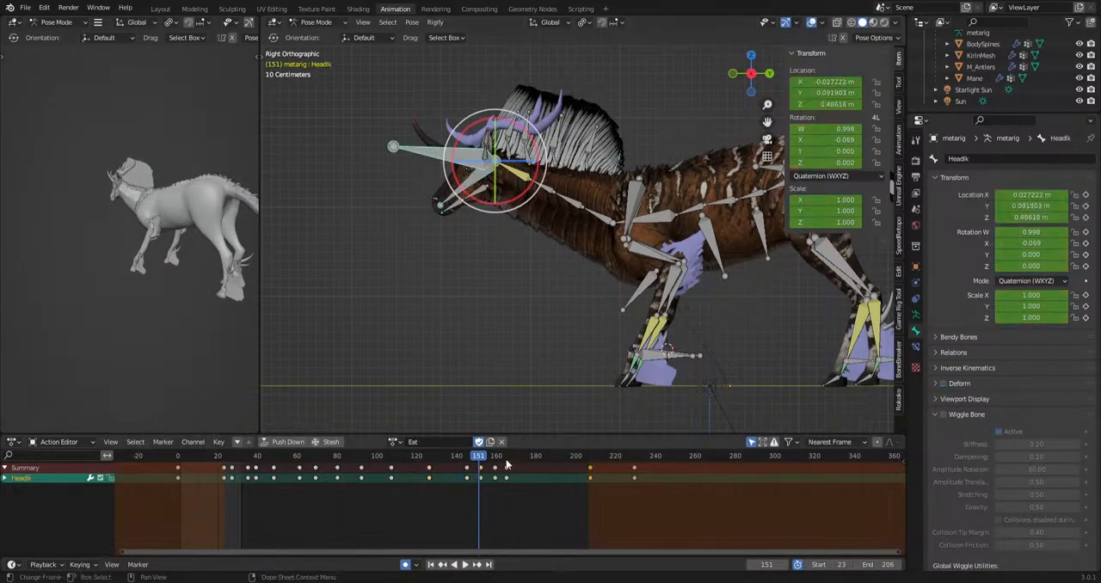
scroll(483, 513, up, 5)
key(g)
click(606, 473)
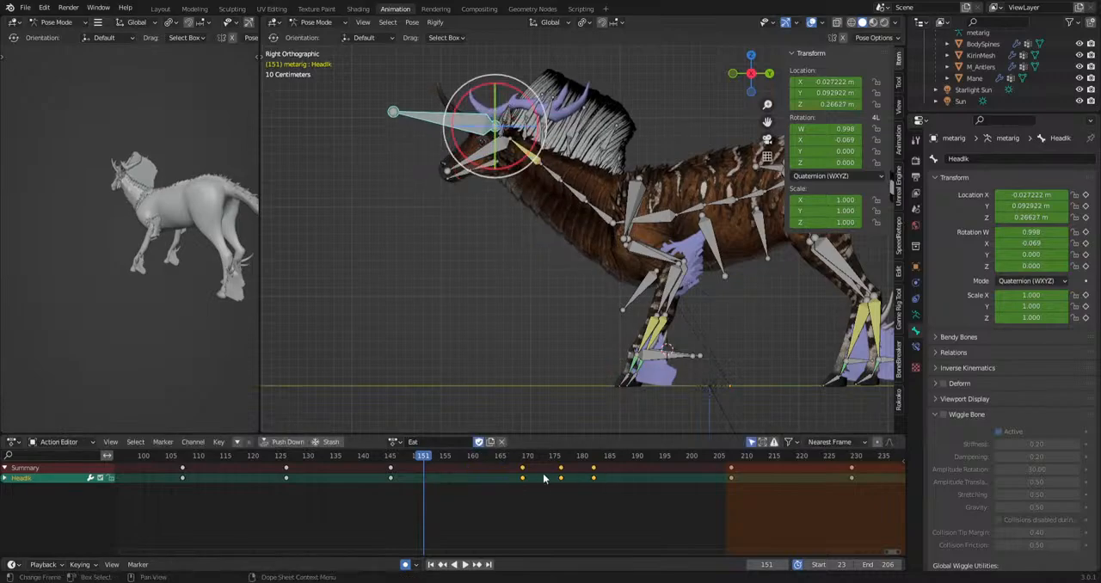
Delete the three HeadIk keys between about frames 169 and 182 and play back the head lowering.
click(191, 458)
key(space)
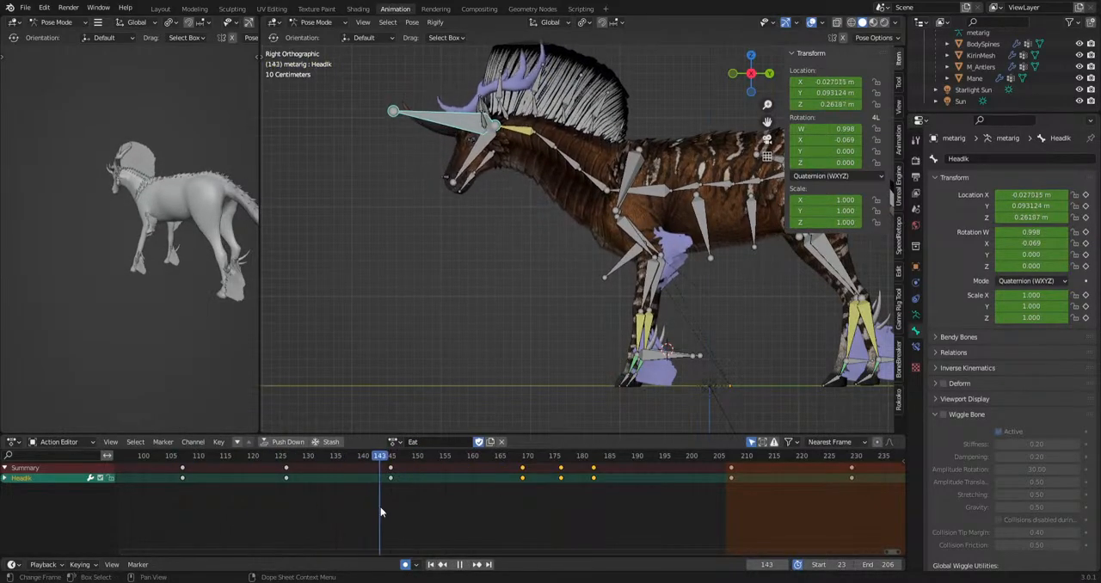
key(space)
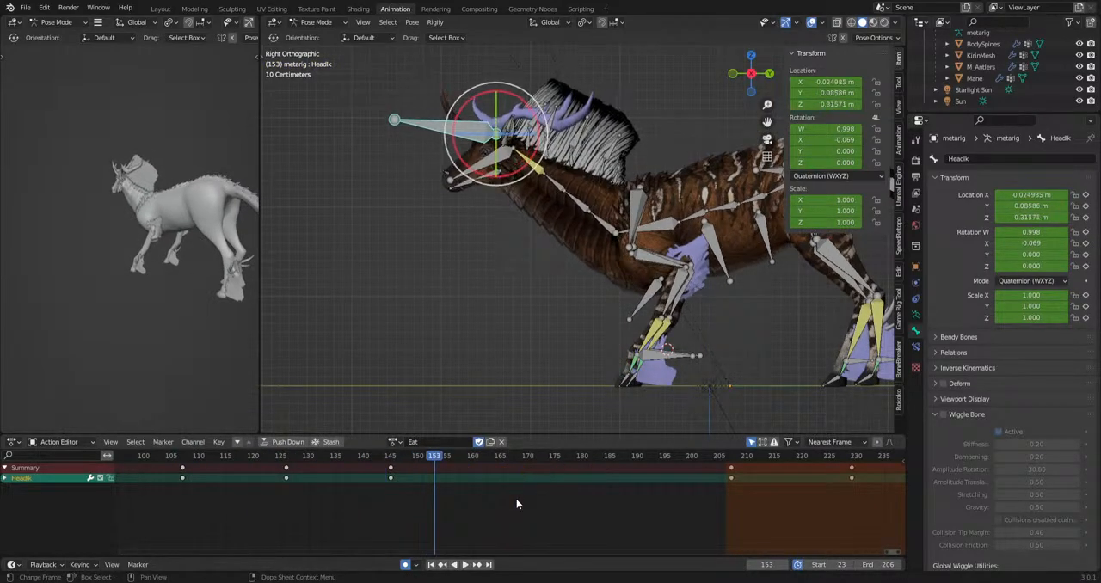
key(space)
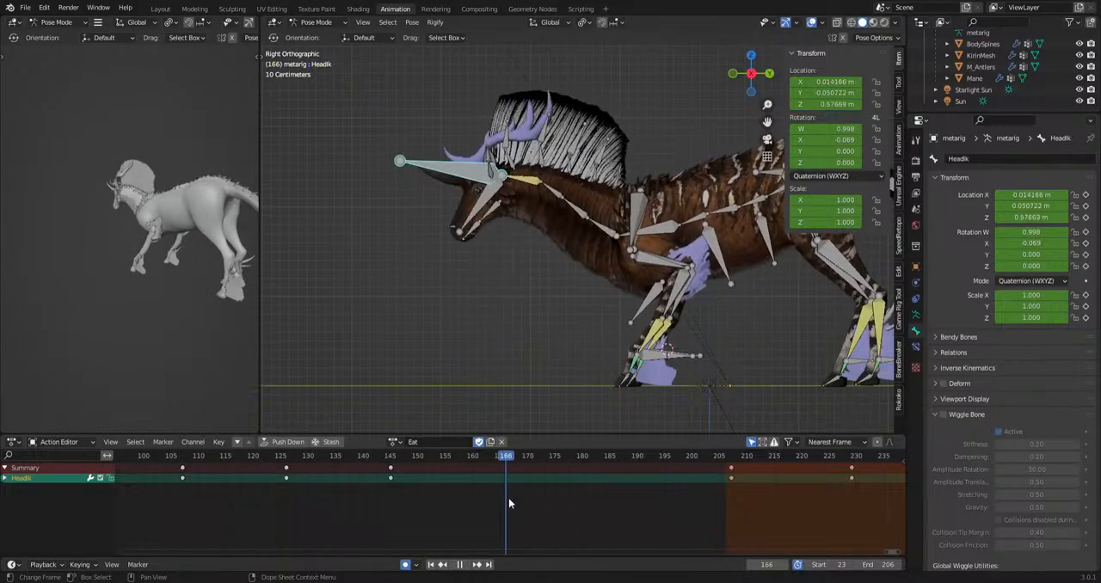
click(264, 499)
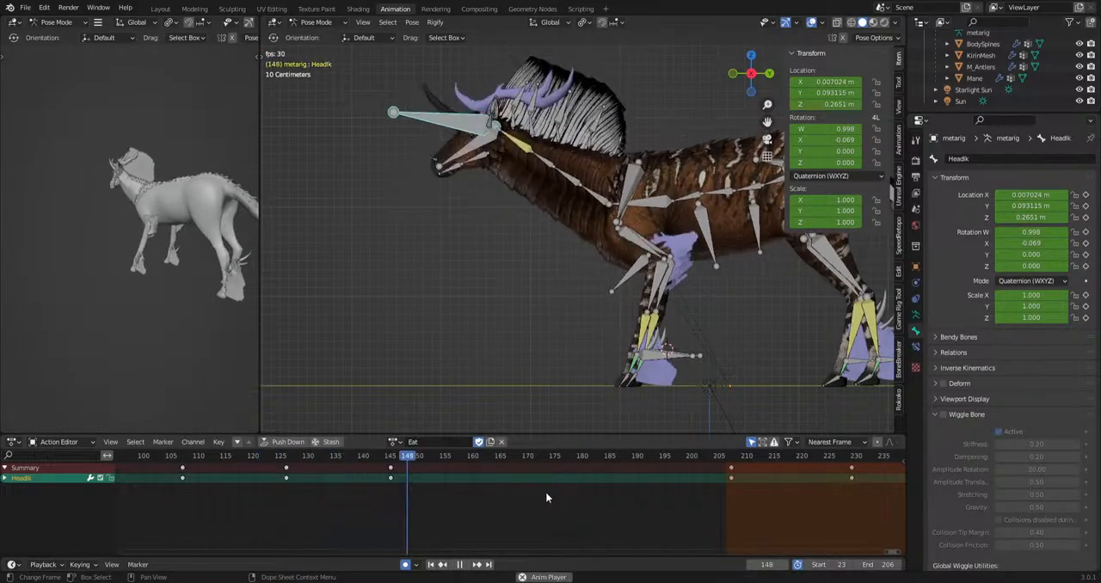
Lower the HeadIk bone about 1.26 m at frame 162 to key the head-down pose.
key(space)
key(g)
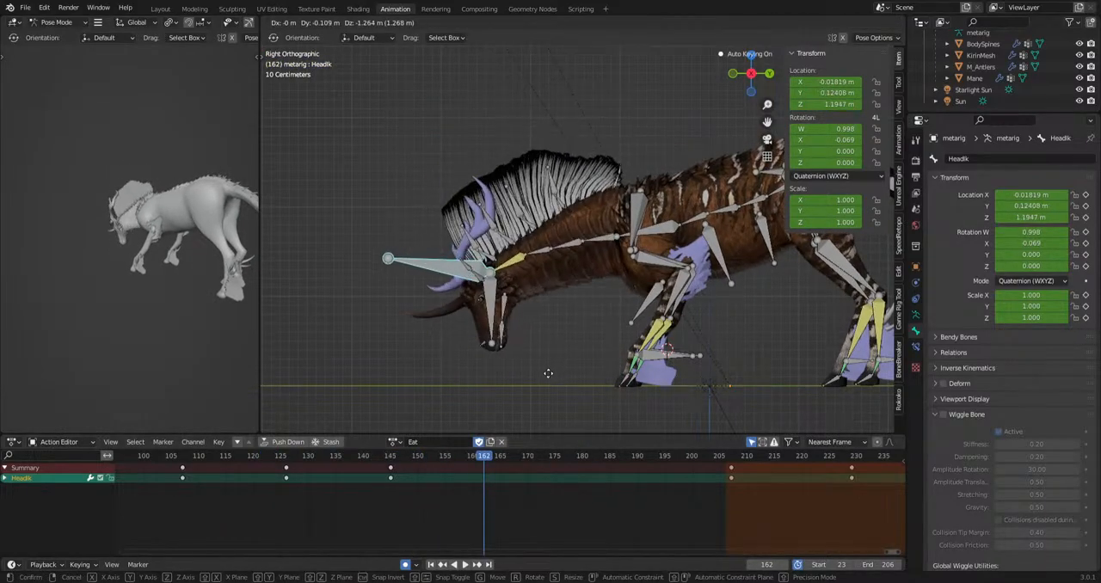
click(548, 373)
Move the lowered HeadIk key later to about frame 172 and play back the motion from before the head drop.
key(space)
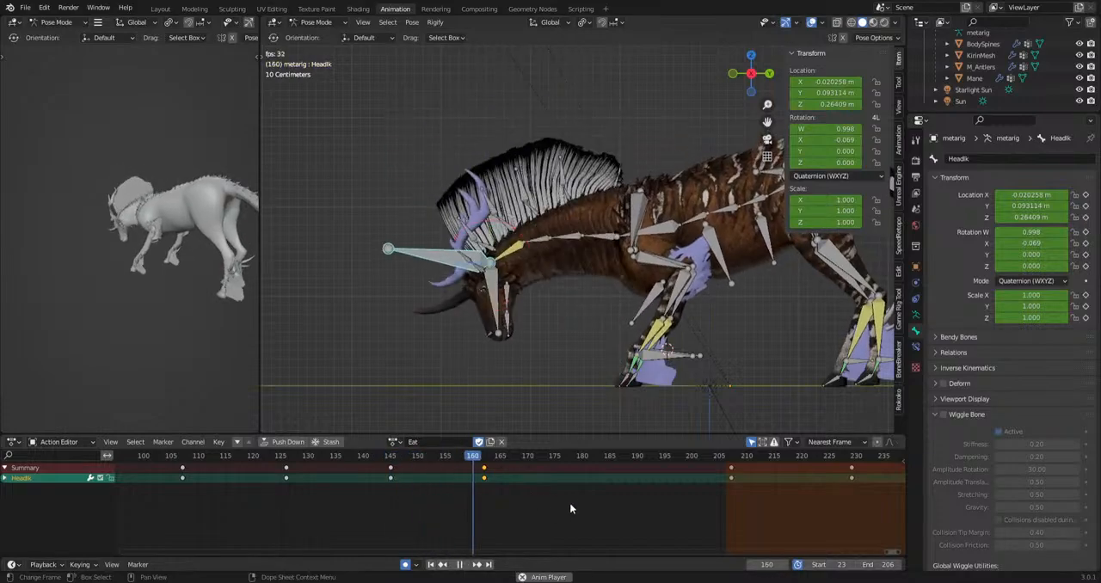
drag(512, 465, 513, 465)
key(g)
click(565, 466)
click(316, 457)
key(space)
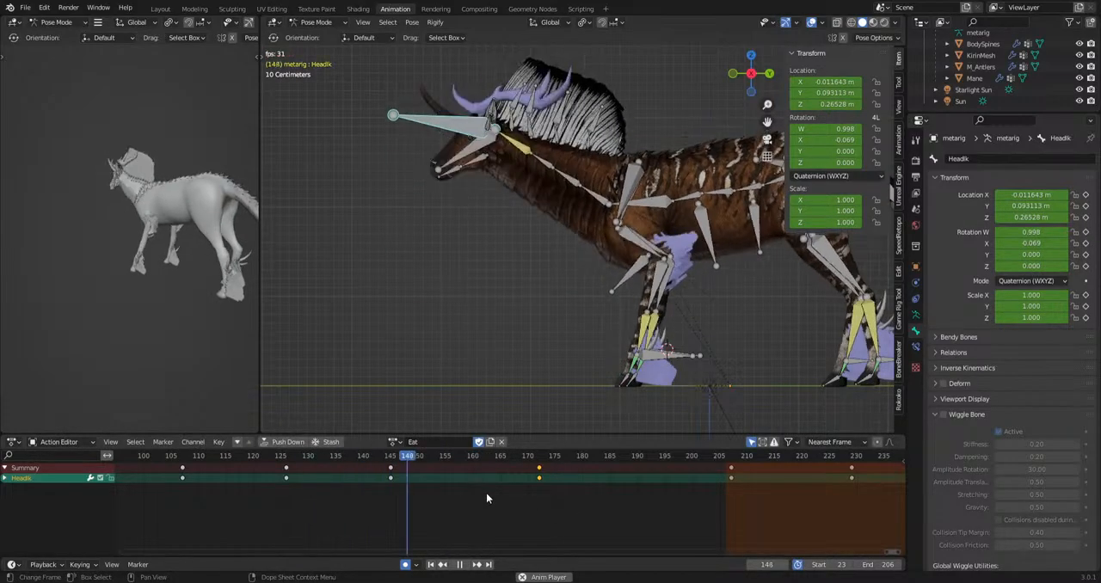
key(space)
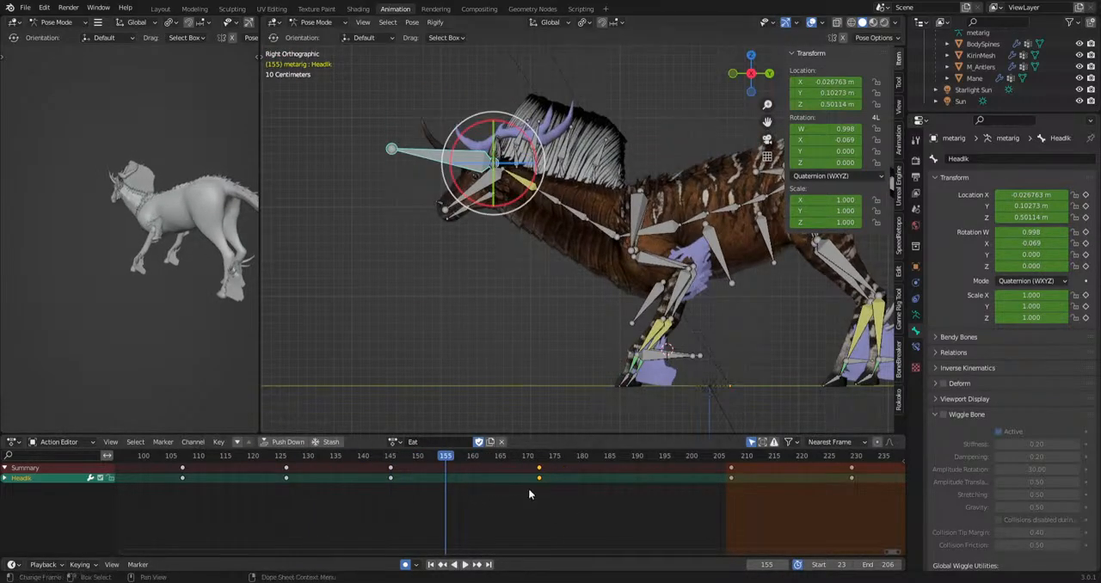
Move the lowered HeadIk key to frame 163 and reposition the bone at frame 175 and about frame 186.
key(g)
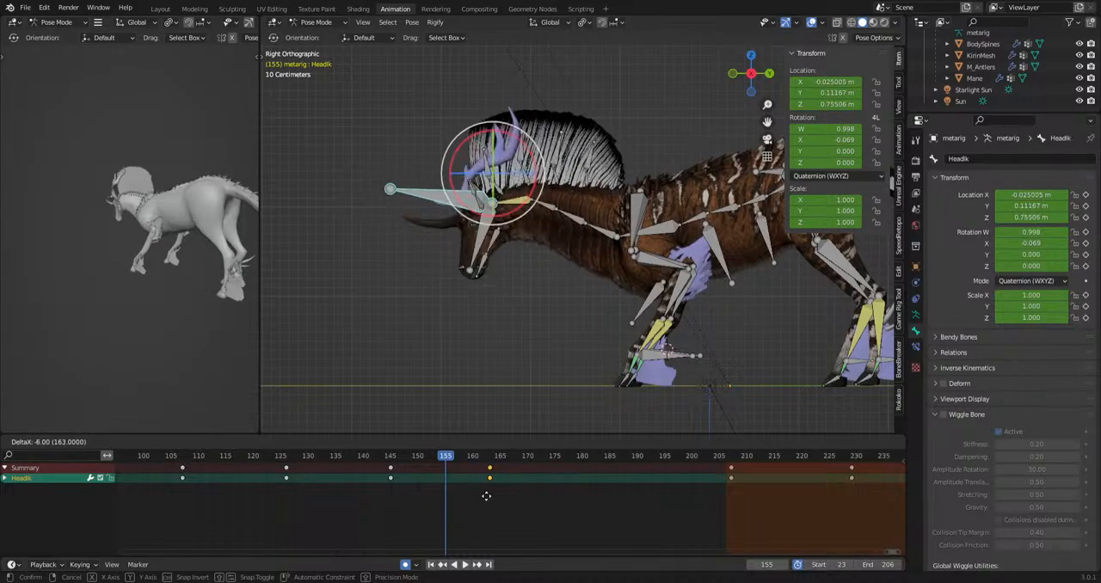
click(486, 496)
drag(484, 492, 600, 491)
key(g)
click(565, 372)
key(g)
click(584, 410)
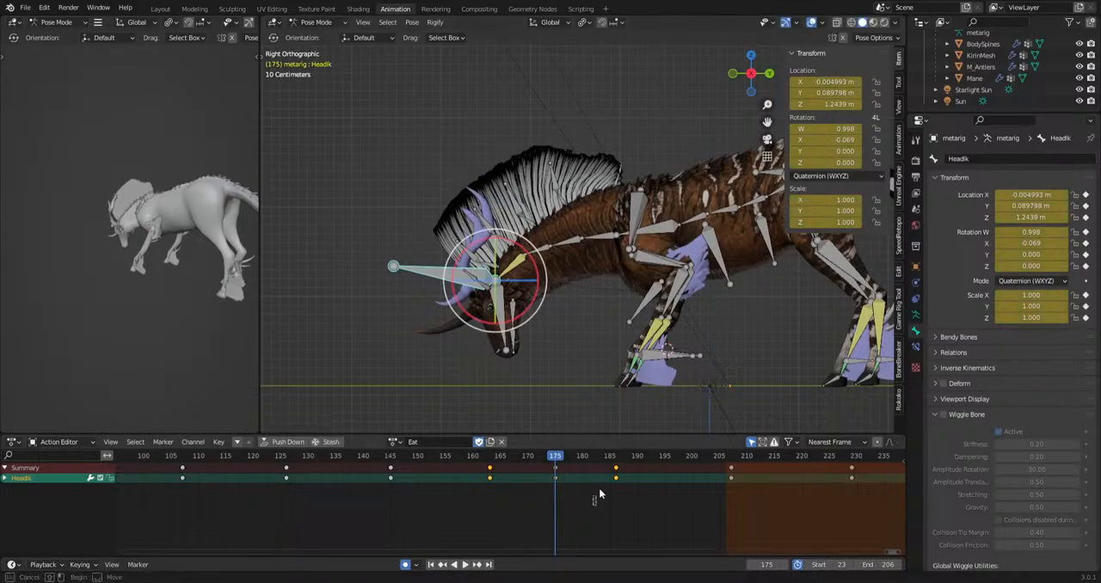
Delete the HeadIk key at about frame 186, play back the action and scrub through the grazing section around frame 64.
key(space)
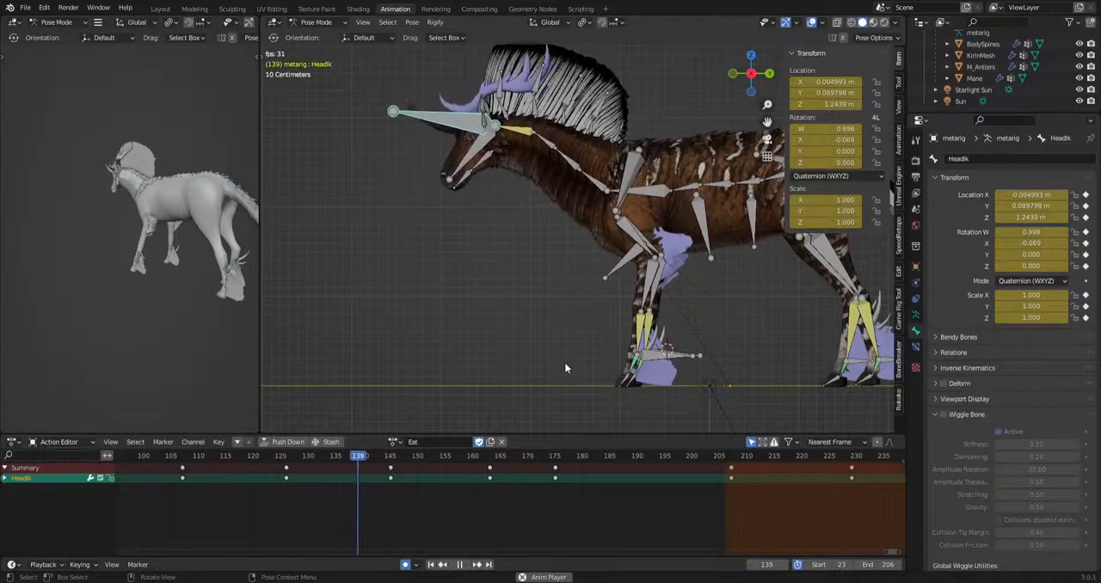
click(460, 564)
middle_drag(311, 504, 718, 457)
click(464, 457)
key(space)
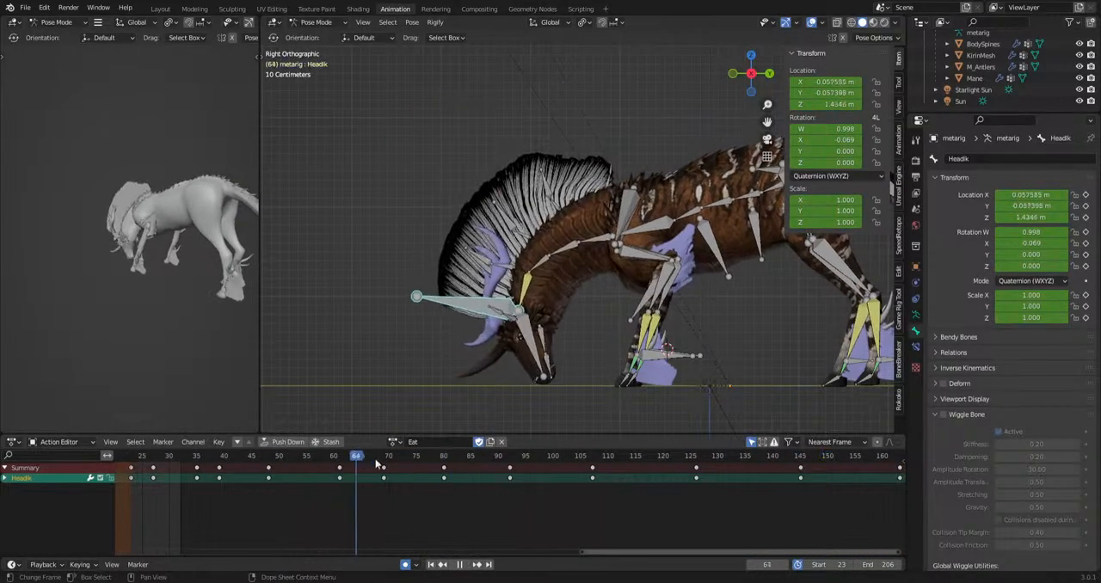
Reposition the HeadIk bone at frames 107 and 126 to adjust the raised-head poses.
key(space)
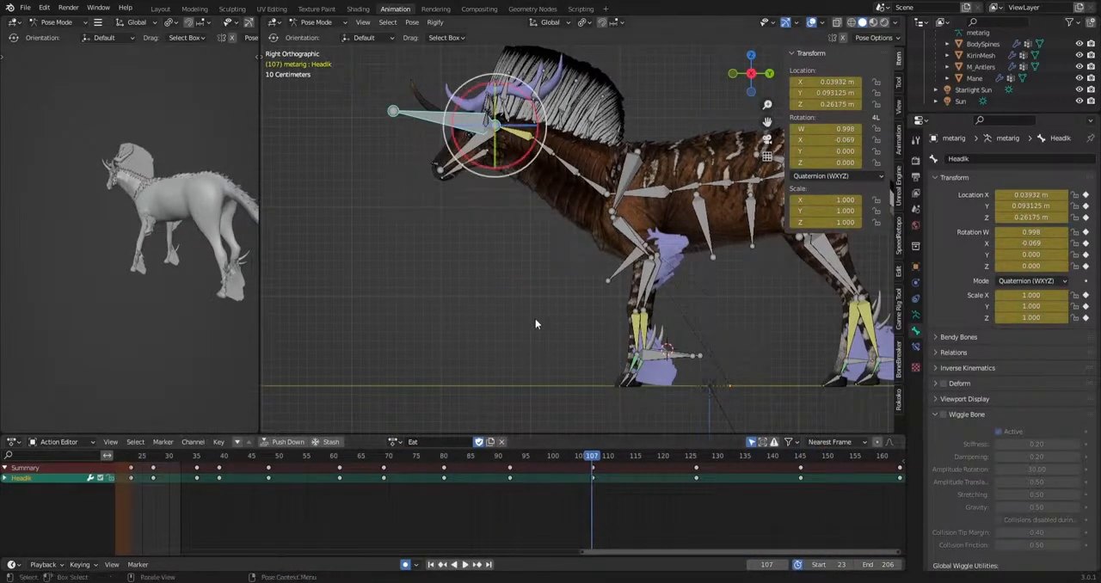
key(g)
click(541, 319)
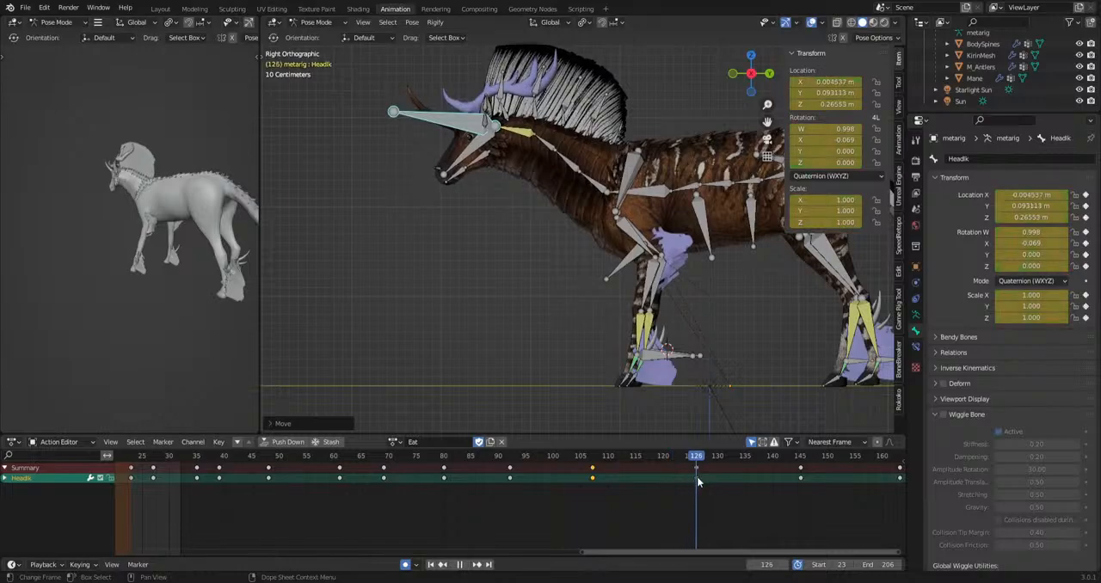
key(g)
click(609, 370)
Reposition the HeadIk bone at frame 151 to key it, and play back the start of the head drop.
middle_drag(720, 516, 460, 539)
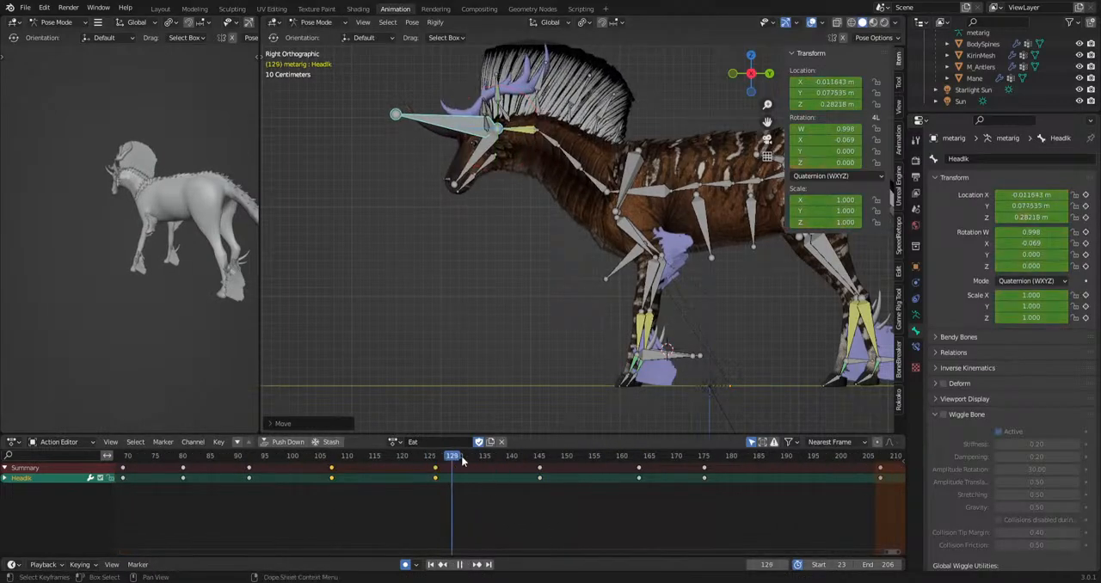
key(space)
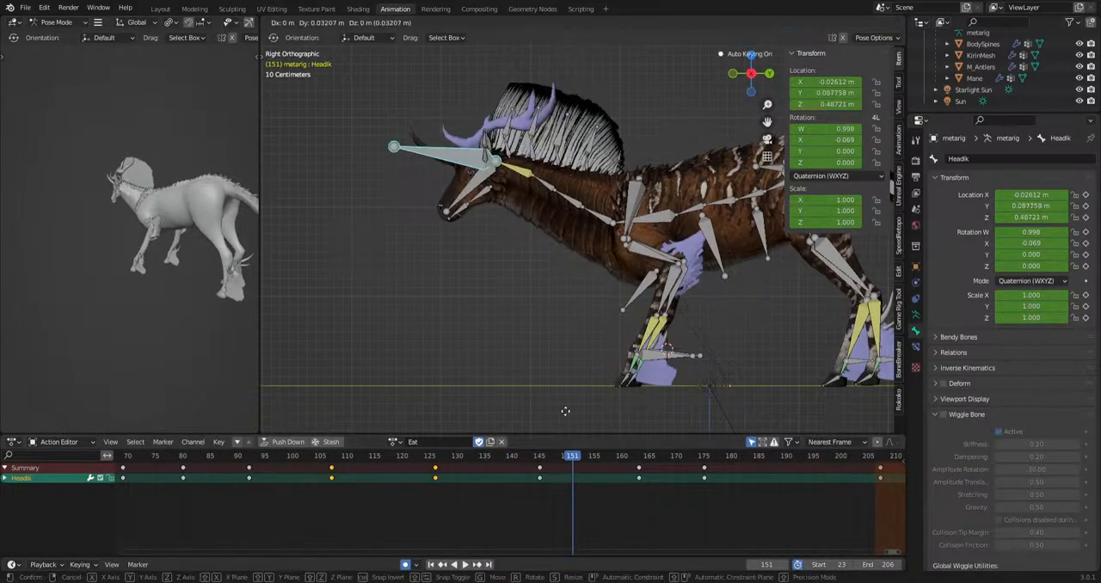
click(541, 458)
key(g)
click(556, 396)
key(space)
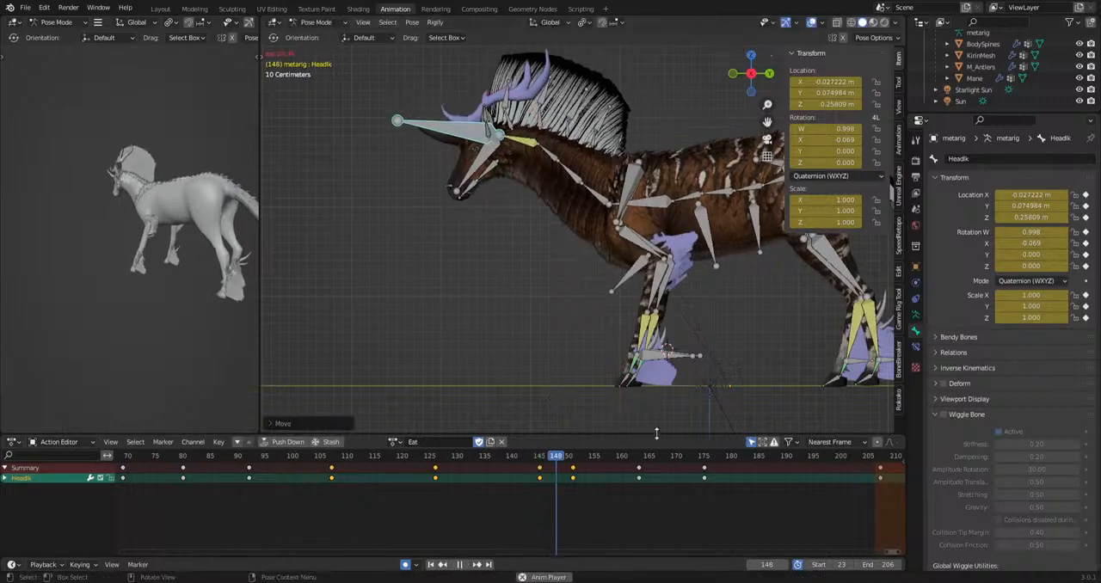
key(space)
Try the frame 151 HeadIk key at frame 152 and play back the head drop from about frame 148.
drag(582, 465, 583, 464)
key(g)
click(590, 462)
click(549, 460)
key(space)
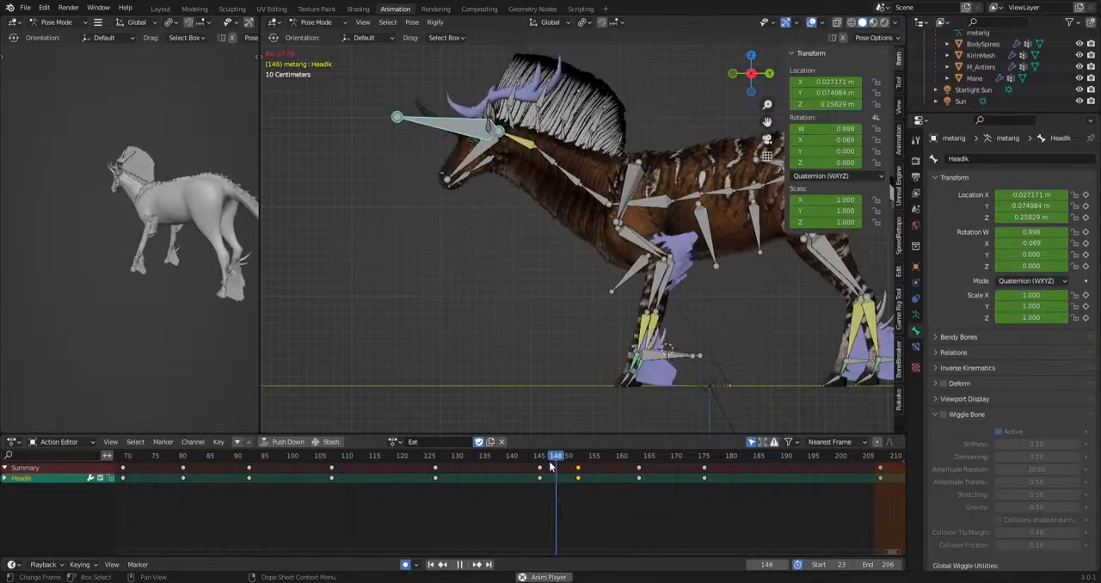
key(space)
Move the selected HeadIk key to frame 150 and play back the head drop from about frame 145.
key(g)
click(572, 467)
click(542, 461)
key(space)
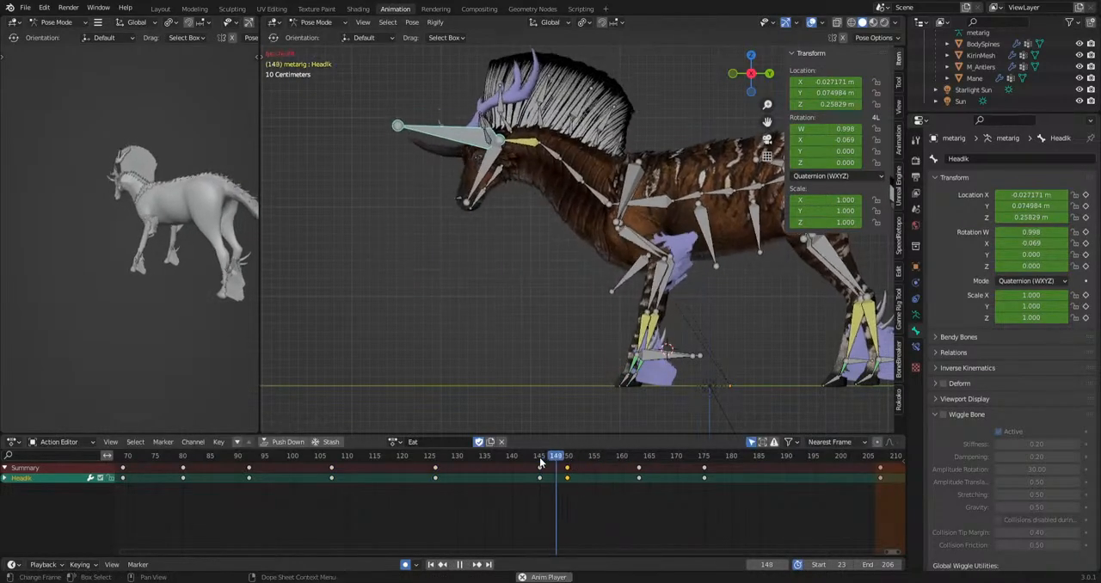
key(space)
click(544, 460)
key(space)
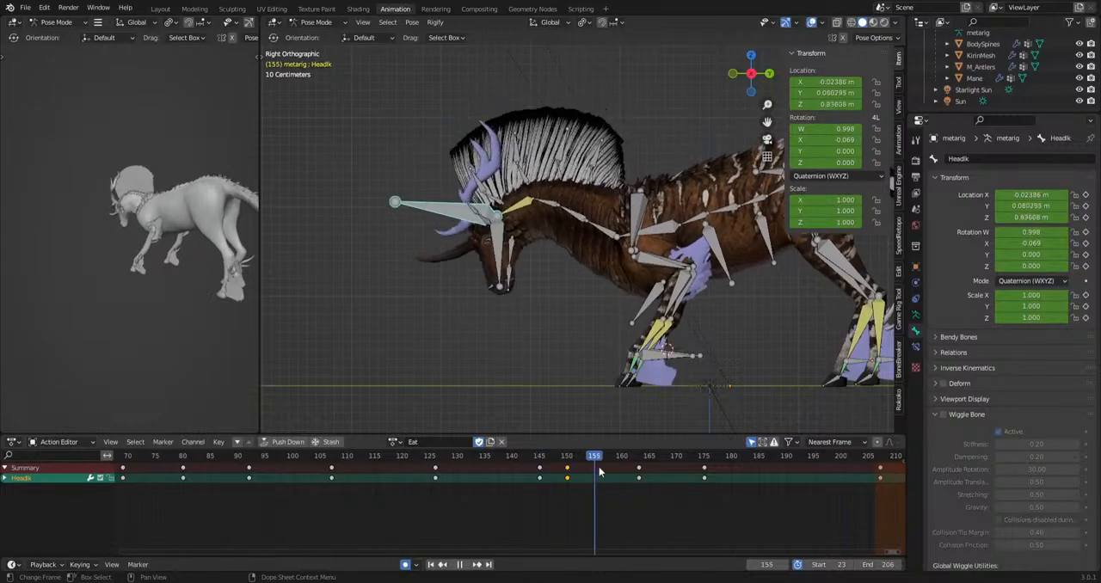
Reposition the HeadIk bone at frame 163 in the head-down pose and play back the motion.
key(space)
scroll(602, 331, down, 3)
shift+middle_drag(673, 386, 646, 396)
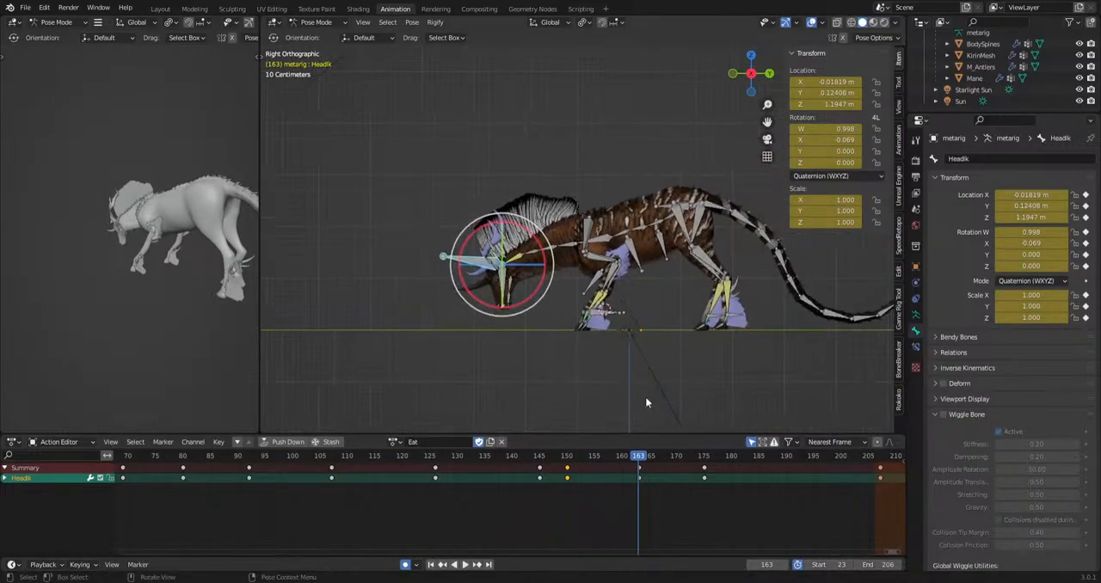
key(g)
click(620, 368)
key(space)
key(space)
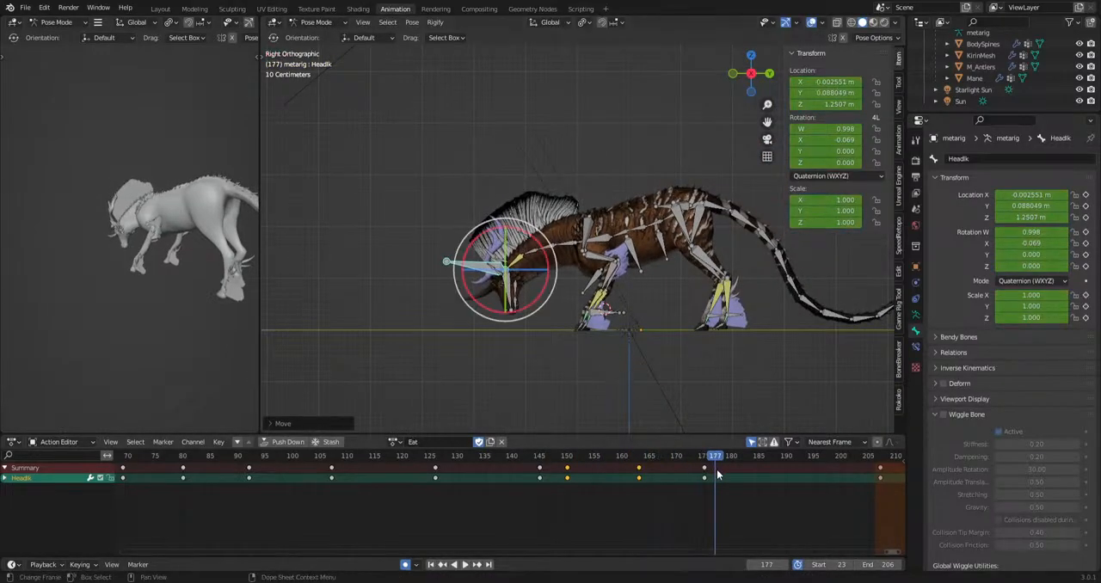
Reposition the HeadIk bone at its frame 175 key and play back the end of the action.
click(705, 459)
key(g)
click(642, 419)
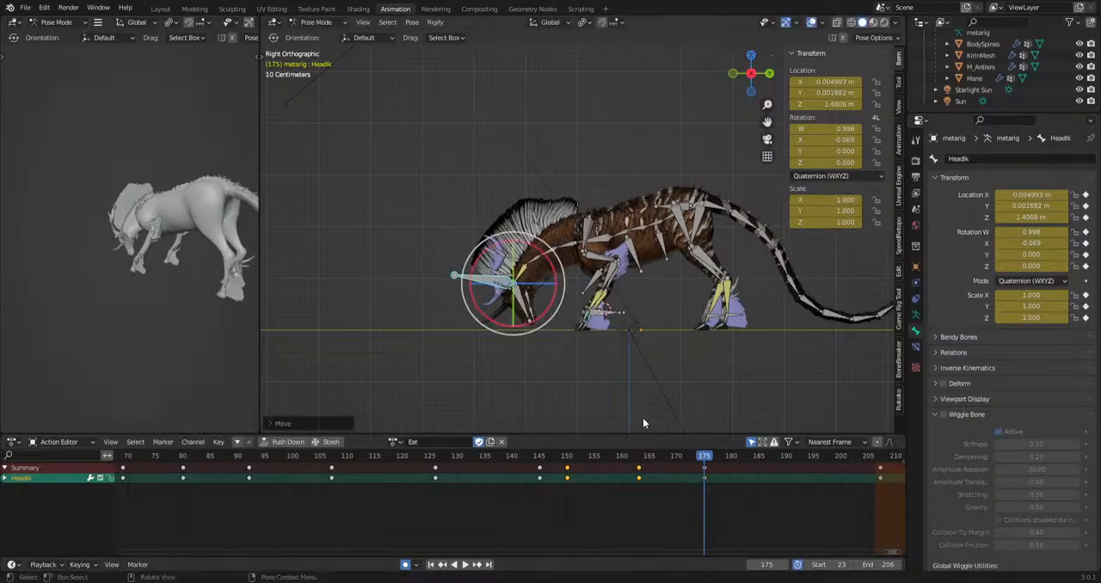
click(772, 475)
key(space)
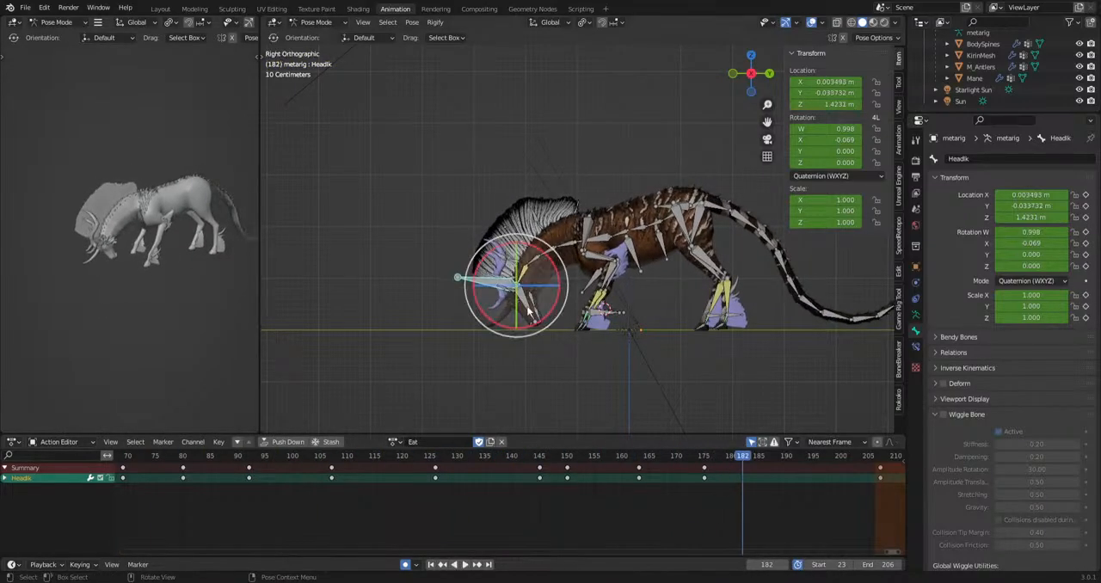
Select the hip bone and rotate it at frame 116 to key the head-up body pose.
scroll(528, 311, up, 3)
shift+middle_drag(725, 336, 585, 352)
click(639, 224)
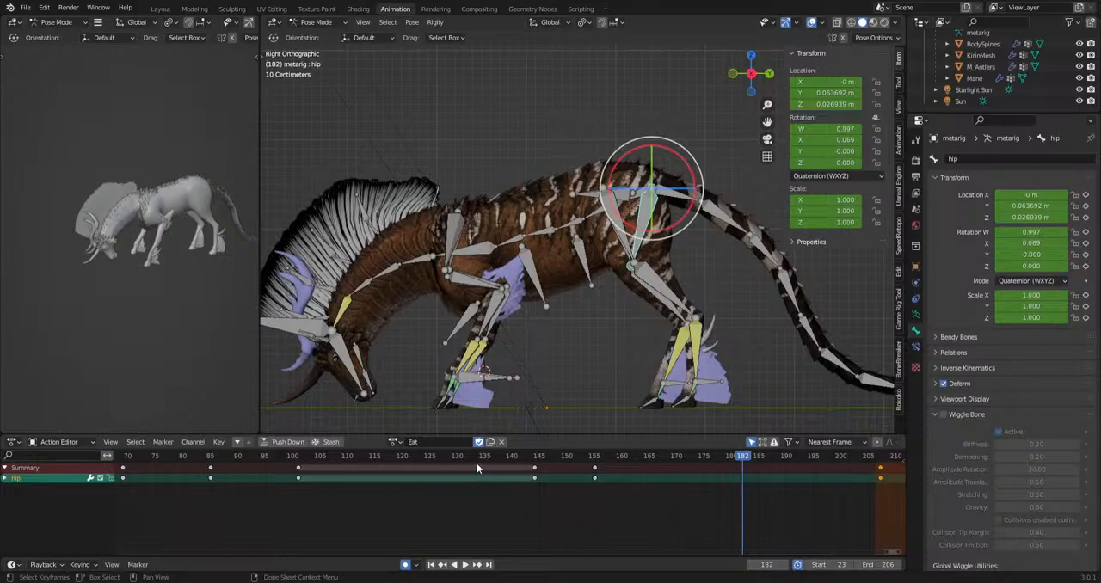
drag(281, 458, 382, 459)
key(r)
click(527, 379)
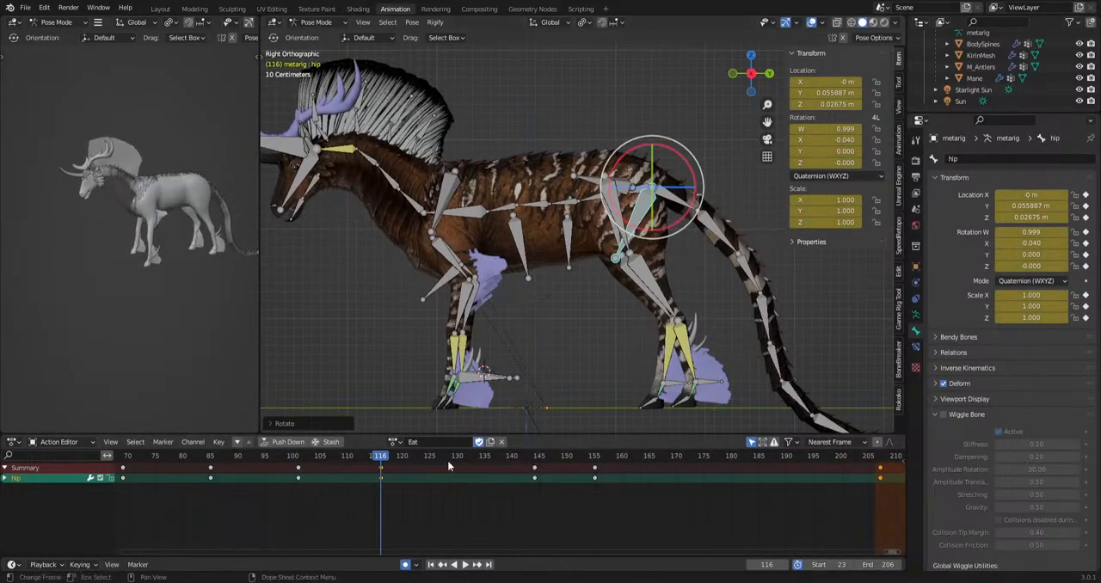
Reposition the hip bone at frames 130, 155 and 176, and play back the end of the action.
drag(449, 461, 710, 482)
key(g)
click(573, 396)
key(g)
click(594, 480)
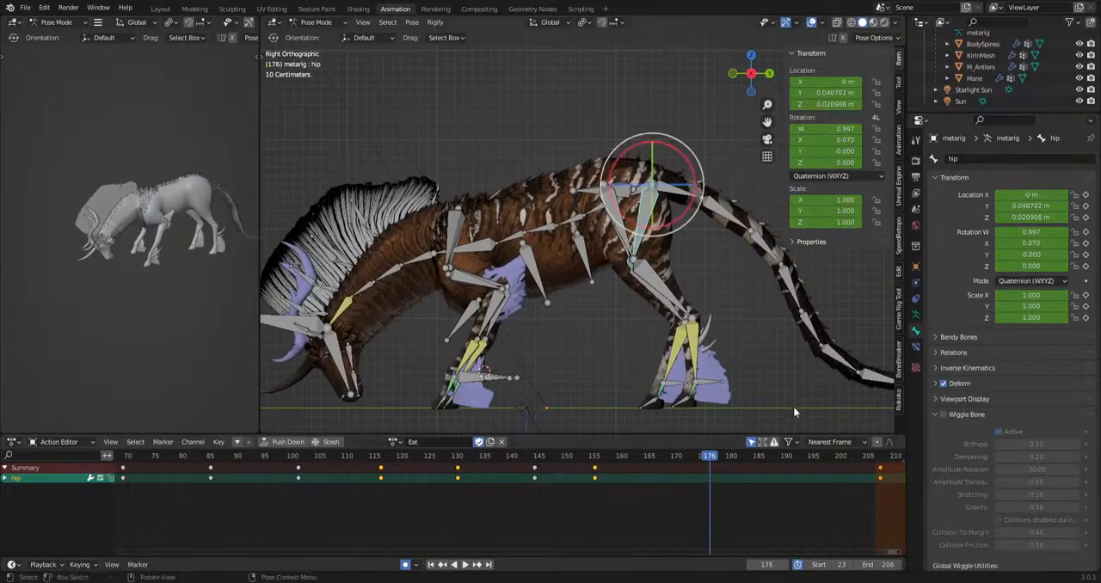
key(g)
click(795, 409)
key(space)
Rotate the hip bone about 1.7° at frame 44 and play back the grazing section.
key(space)
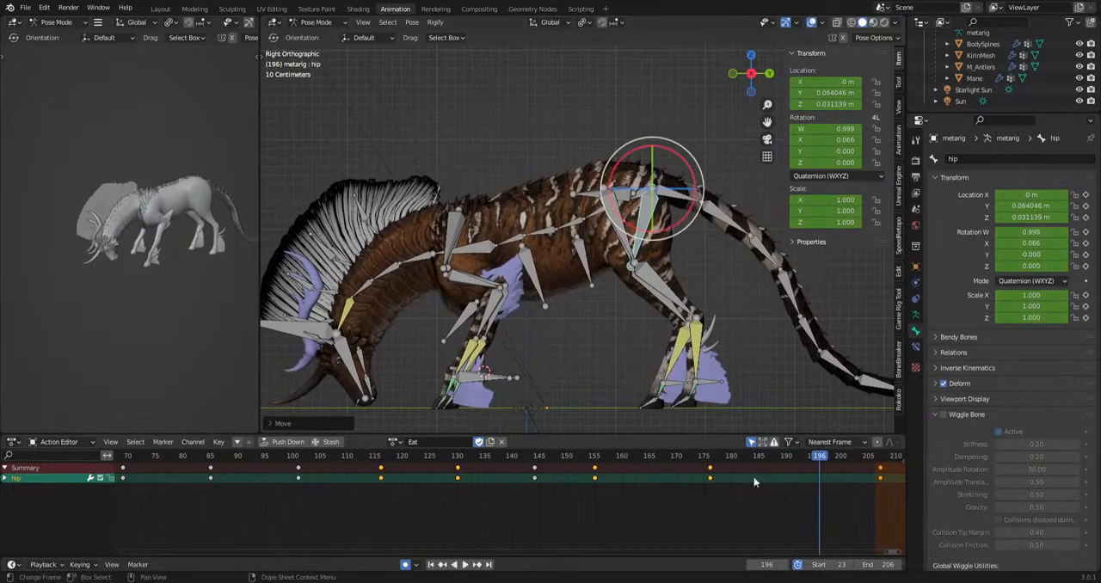
scroll(754, 481, down, 7)
middle_drag(374, 537, 514, 534)
click(289, 458)
key(space)
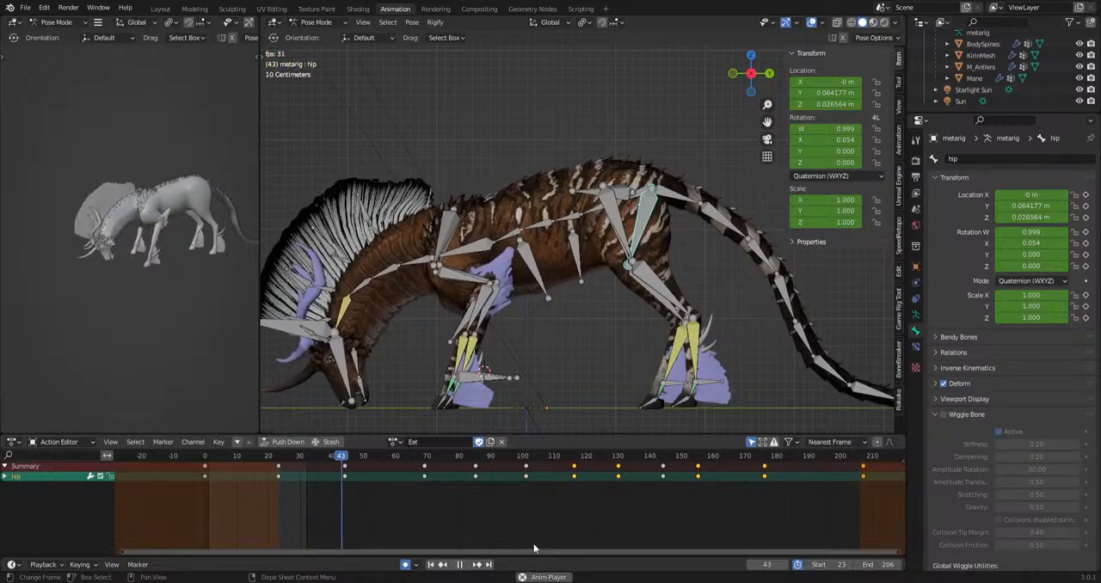
click(686, 375)
key(space)
key(space)
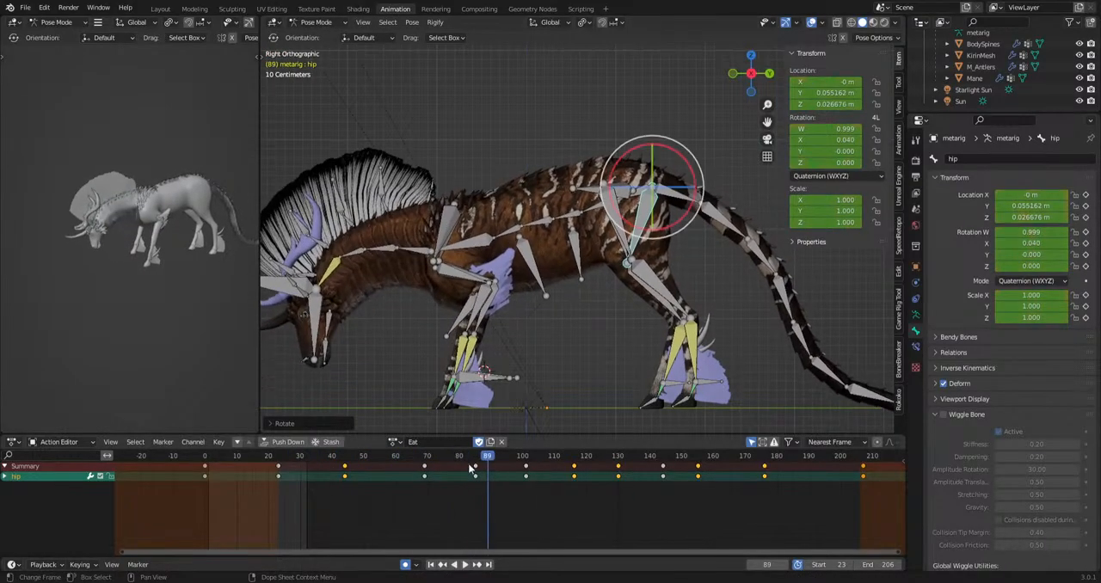
Rotate the hip bone at its frame 85 key.
click(476, 459)
key(r)
click(555, 196)
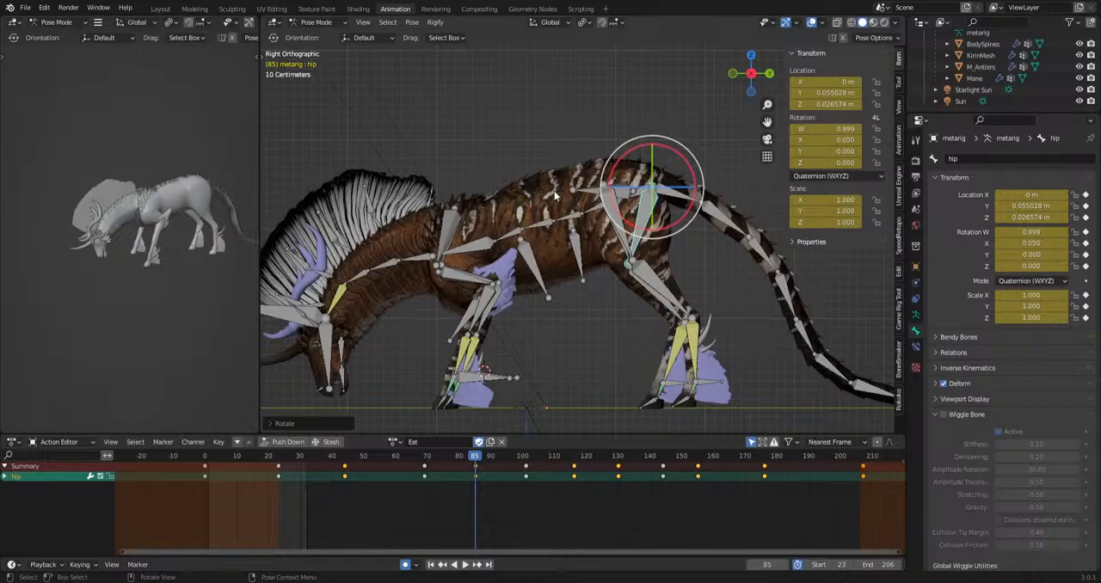
Select the spine.004 and spine.005 bones and rotate them about 3° at frame 85.
click(517, 229)
key(r)
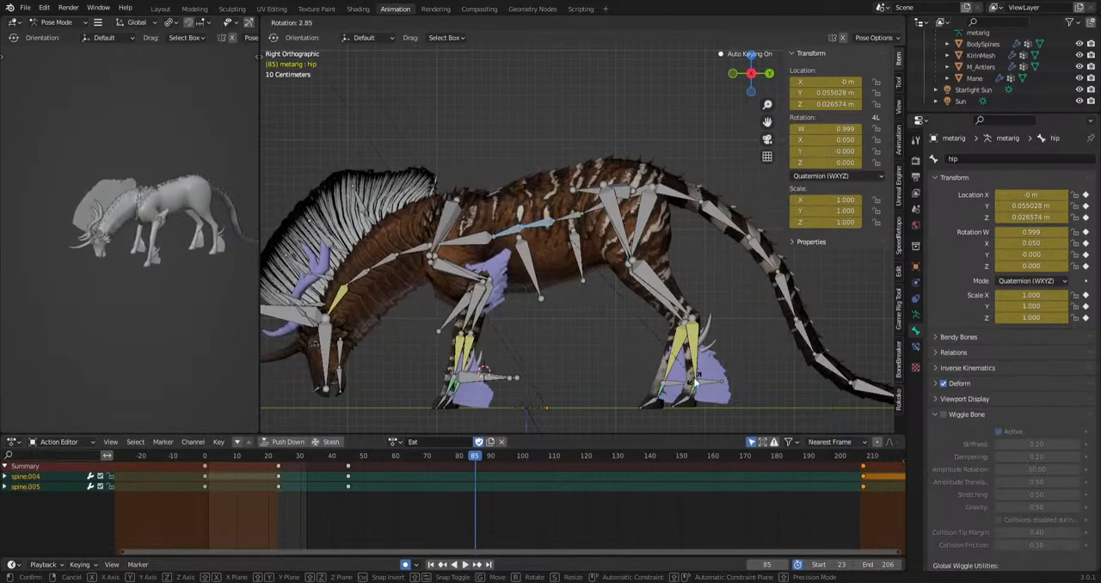
click(695, 380)
Offset the new spine keys, moving spine.004's to frame 90 and spine.005's to frame 81, and play back the action.
key(g)
click(513, 486)
drag(477, 500, 518, 488)
key(g)
click(490, 493)
click(446, 460)
key(space)
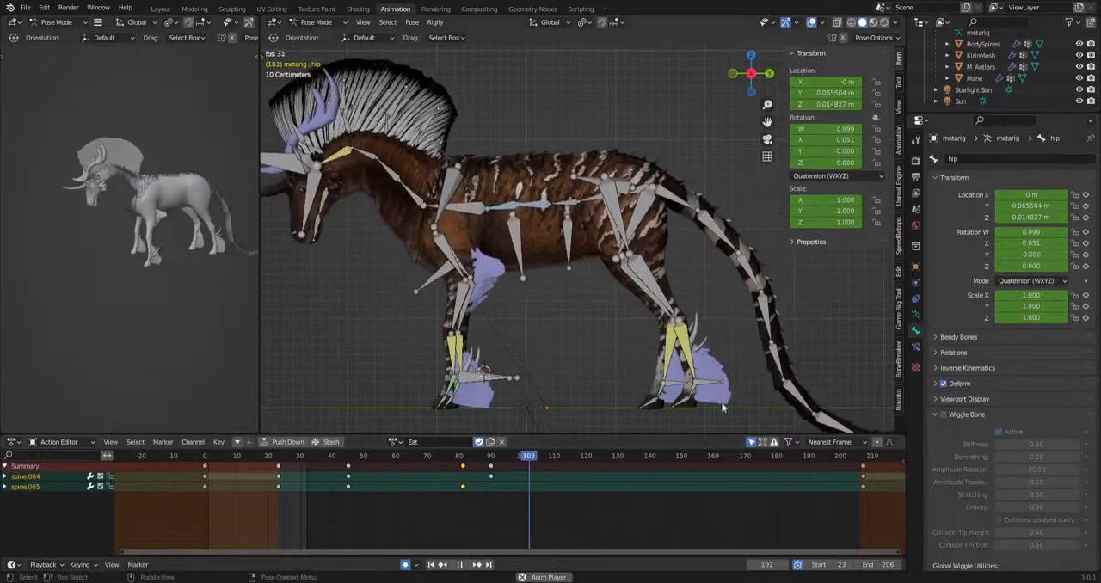
Rotate spine.004 and spine.005 at frames 103 and 142 to key them, and play back from about frame 83.
key(space)
key(r)
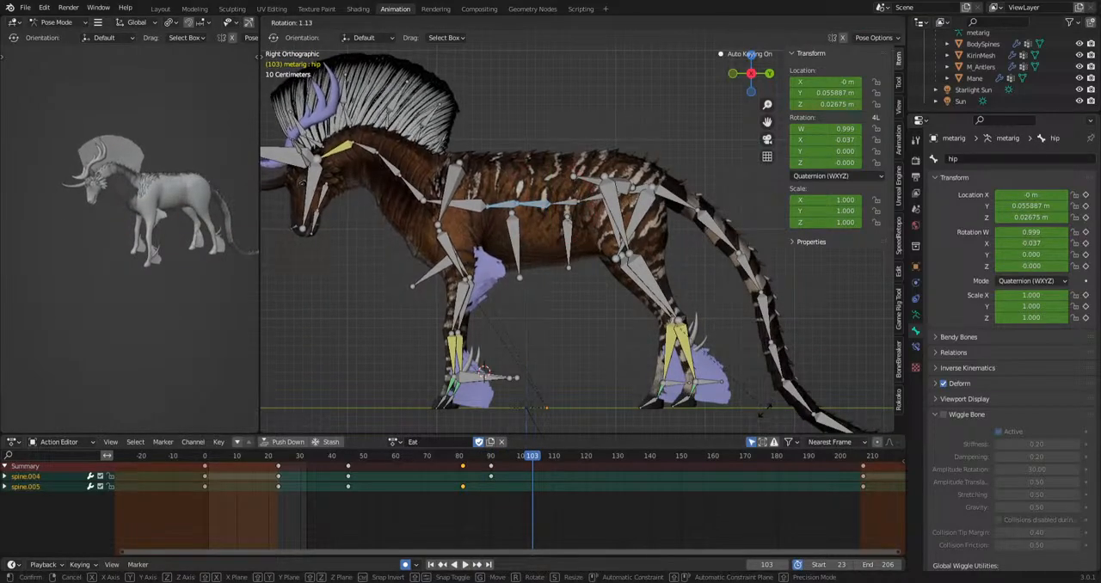
click(655, 499)
drag(531, 465, 656, 465)
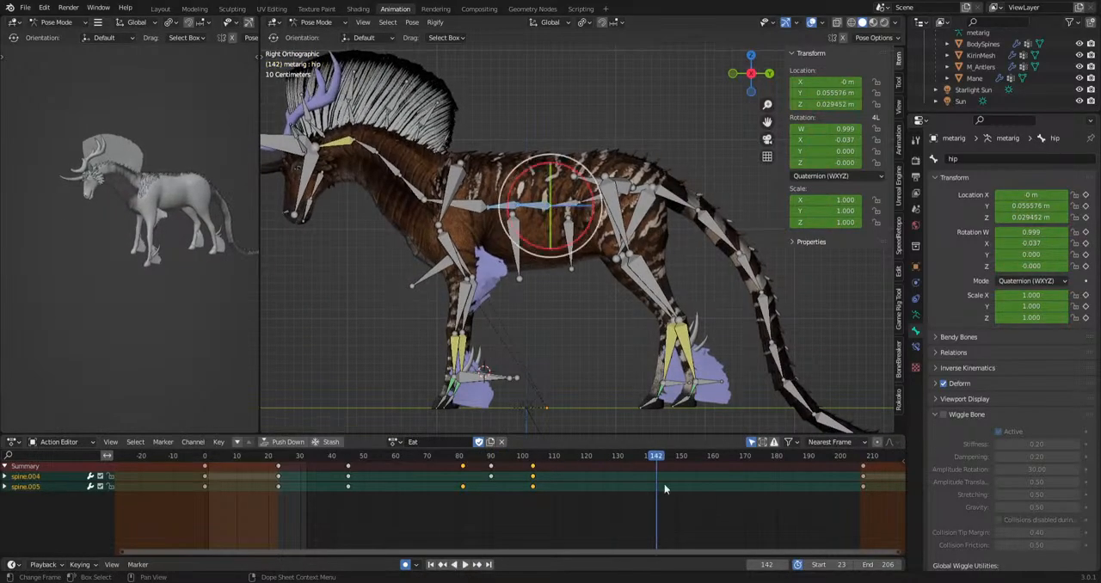
click(465, 470)
key(space)
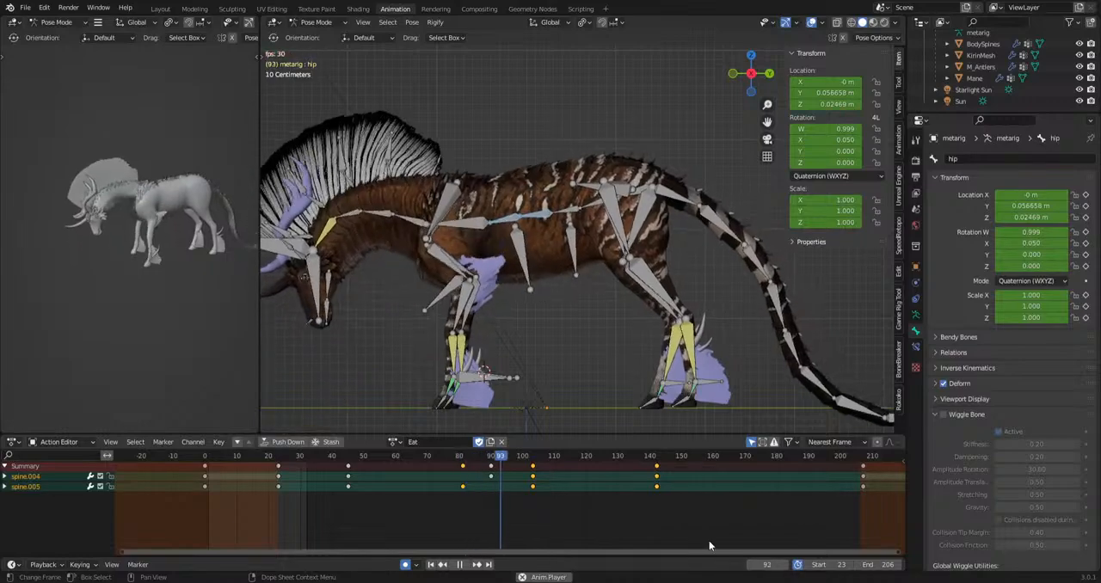
Stop the playback and delete the spine.004 and spine.005 keys at frame 103.
key(space)
drag(512, 527, 558, 465)
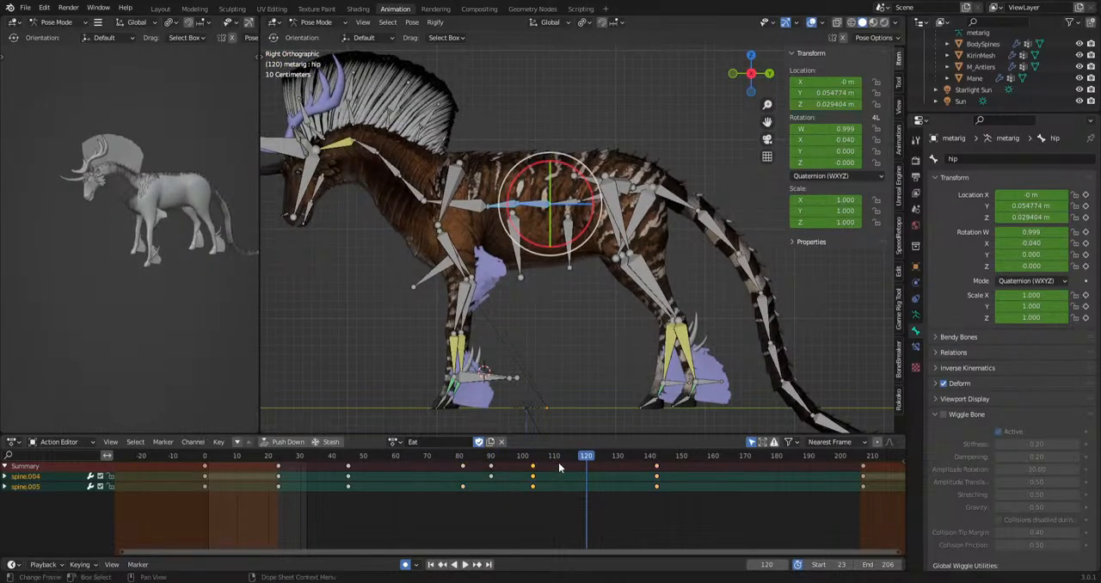
key(Delete)
shift+middle_drag(510, 148, 565, 177)
scroll(567, 181, up, 2)
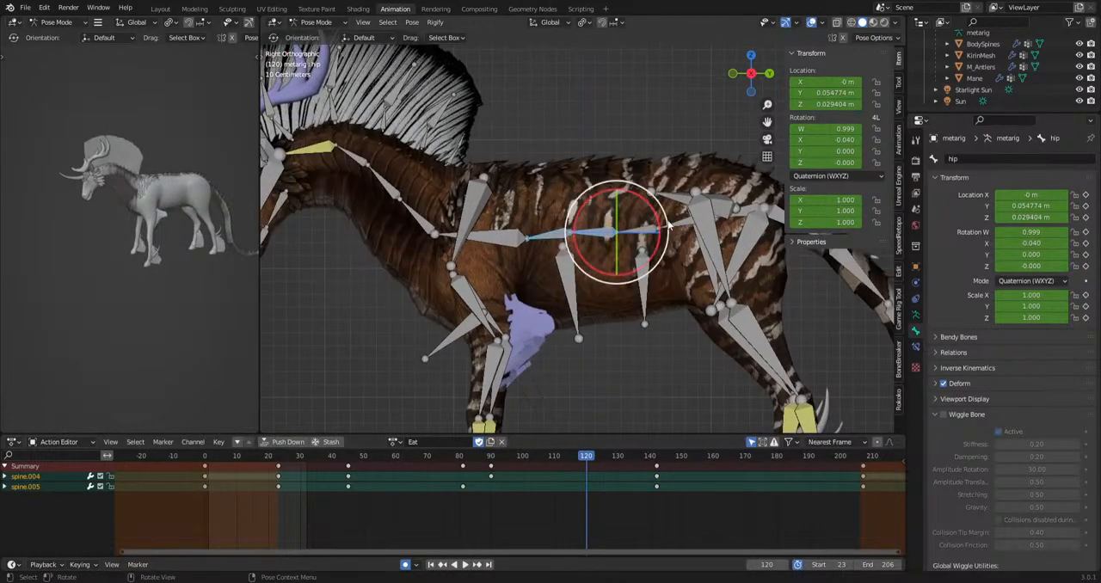
click(673, 225)
shift+click(636, 230)
shift+click(597, 234)
shift+click(547, 234)
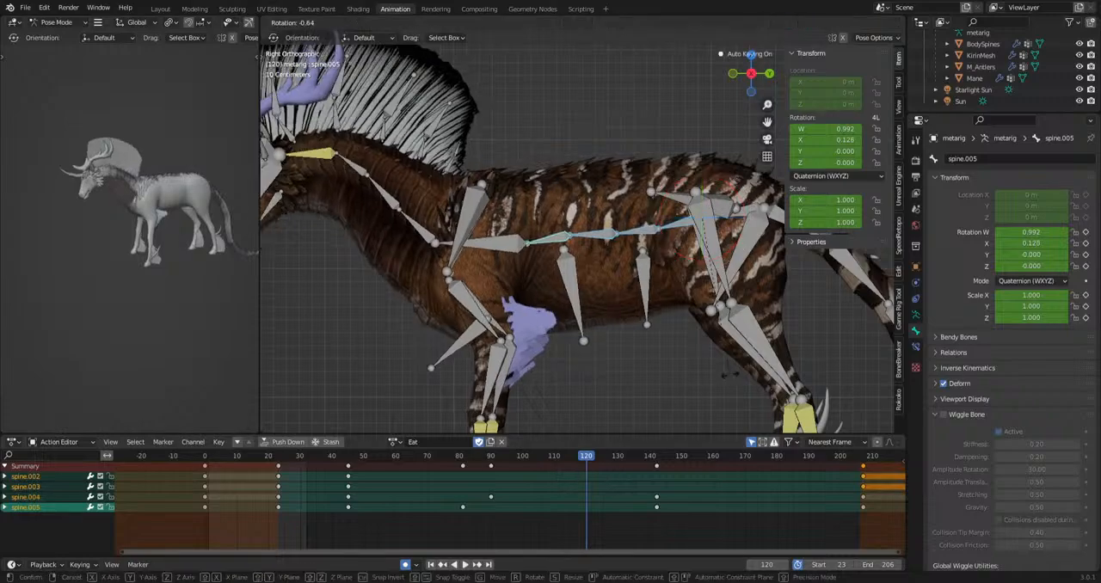
Select the spine.002 bone alone and rotate it to set keys at frames 82, 106 and 140.
click(677, 223)
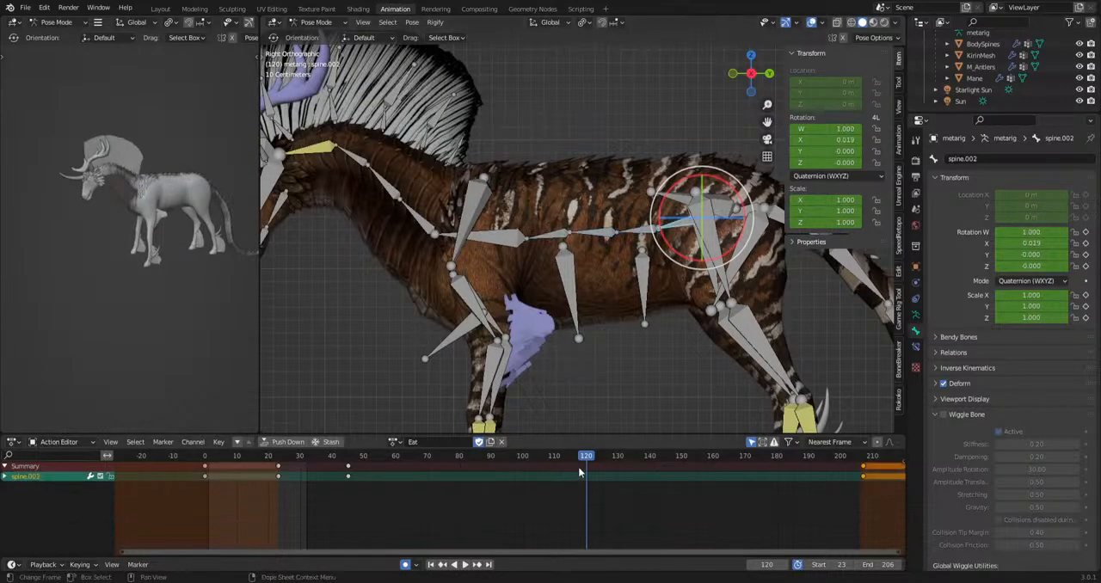
drag(592, 459, 466, 495)
key(r)
click(757, 395)
drag(469, 457, 767, 459)
scroll(688, 366, down, 3)
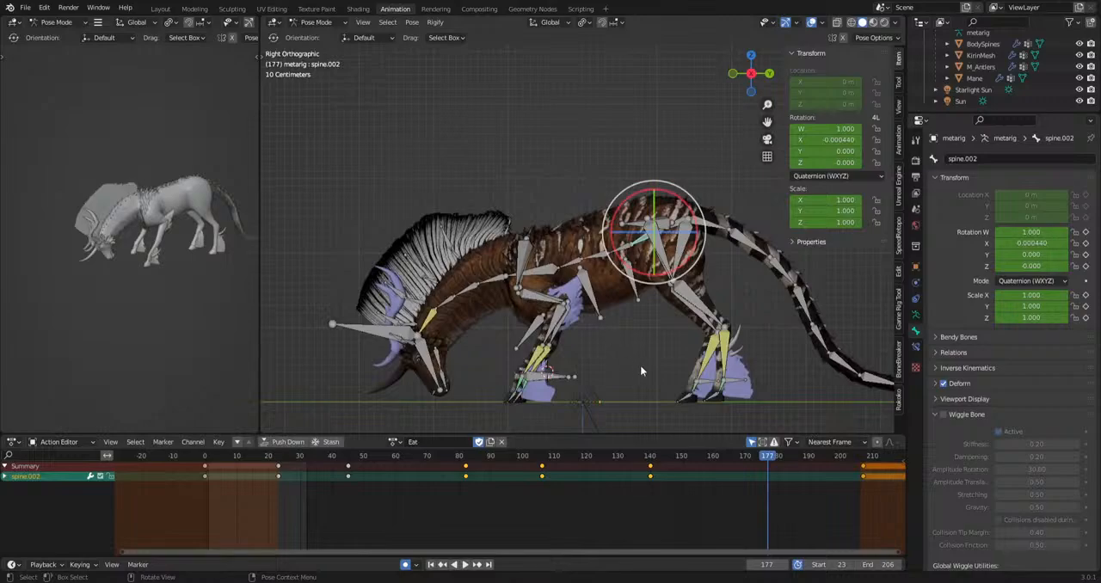
Select the chest bone and play back the grazing section from frame 33.
click(594, 301)
shift+middle_drag(595, 302, 586, 279)
mouse_move(297, 459)
mouse_down()
mouse_move(340, 474)
mouse_move(309, 469)
mouse_up()
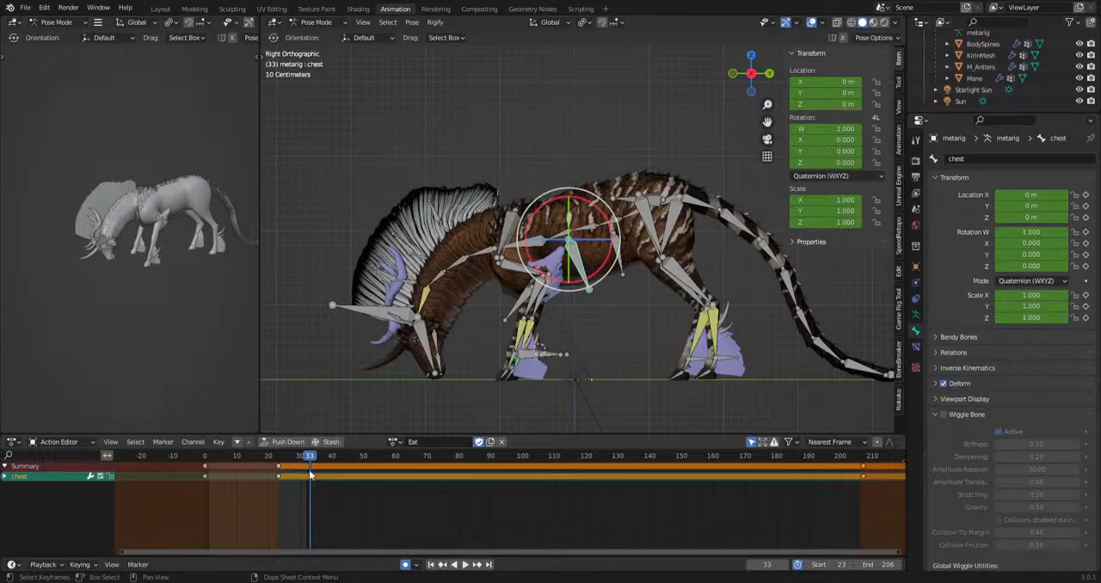
key(space)
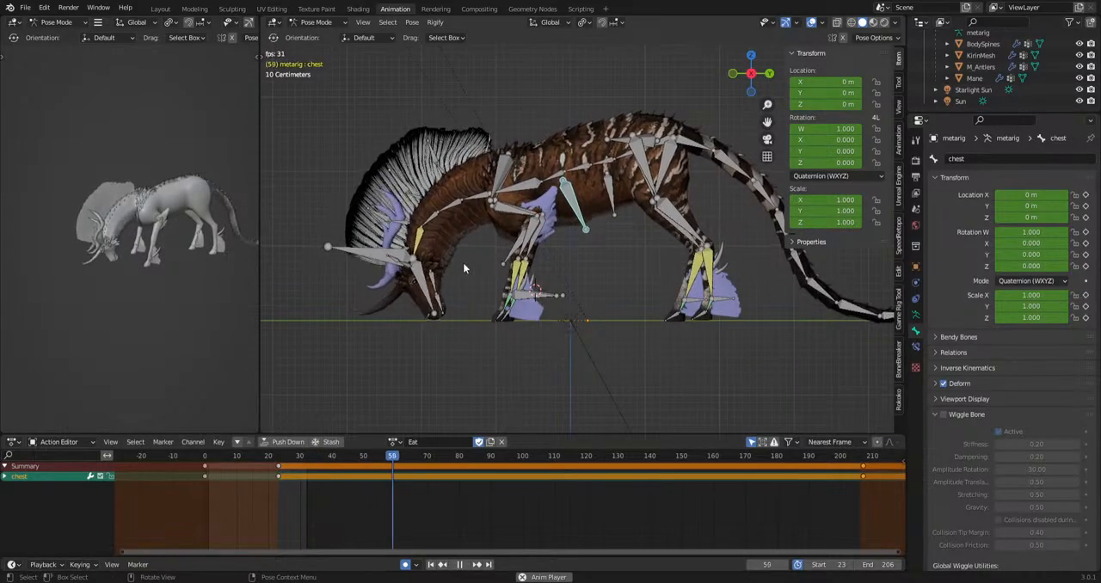
key(space)
Select the forearm.L and forearm.R bones and rotate them together at frame 51.
scroll(548, 286, up, 4)
shift+middle_drag(548, 287, 563, 273)
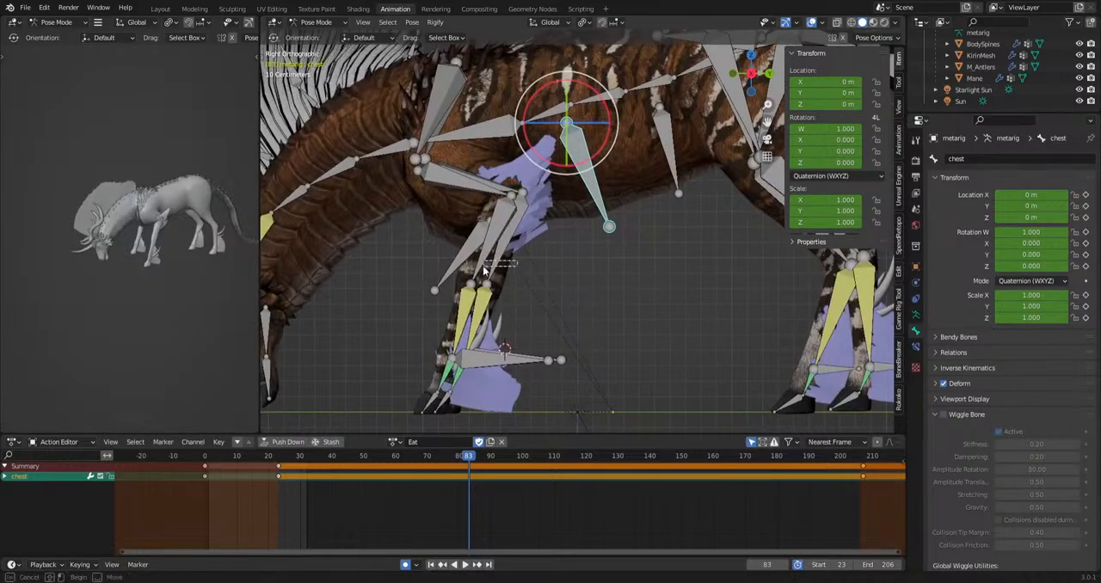
drag(504, 256, 477, 268)
drag(309, 460, 367, 476)
key(r)
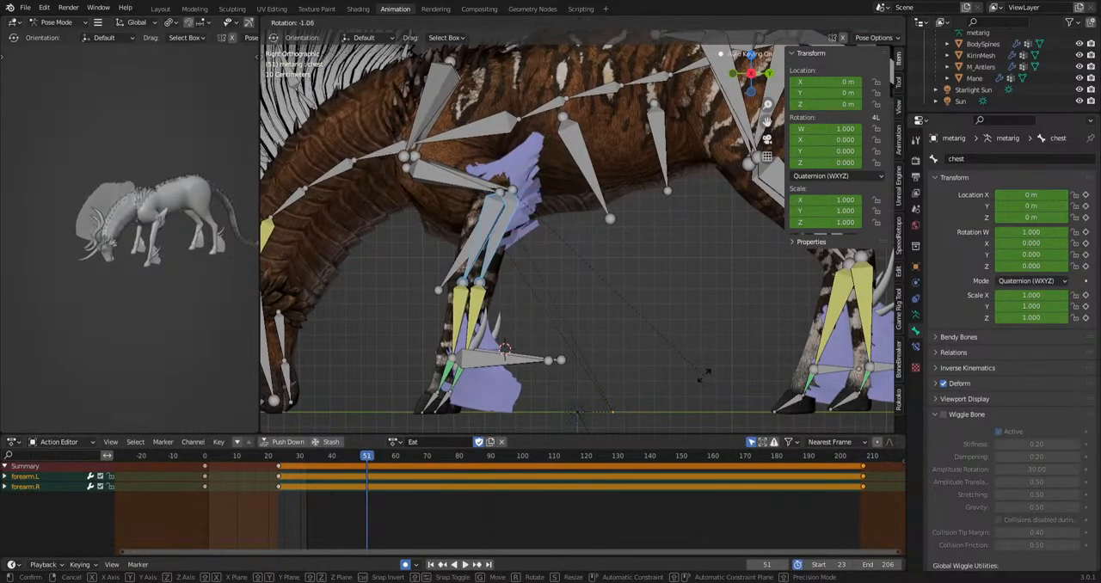
click(692, 355)
Rotate the forearm.L bone on its own at frame 51 and play back the action.
click(463, 243)
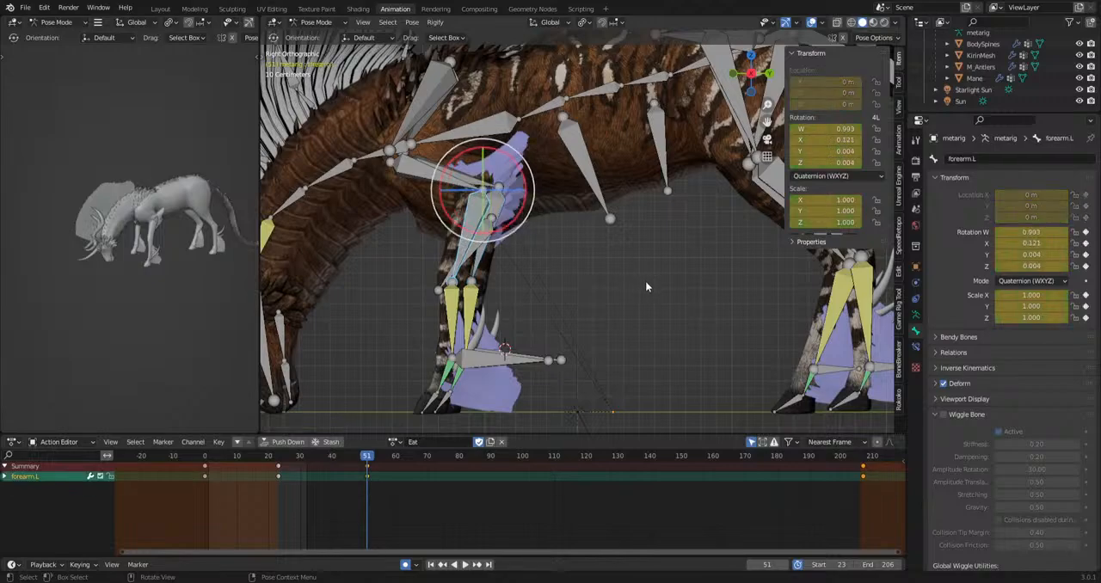
key(r)
click(654, 315)
key(space)
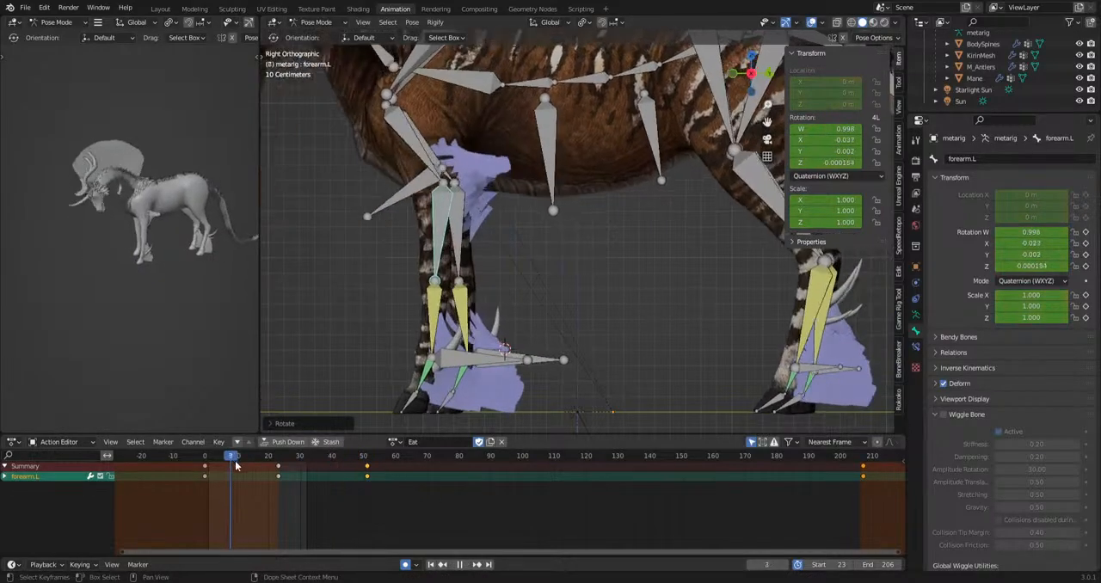
Rotate the upper_arm.L bone at frame 71, hiding the viewport overlays while posing.
mouse_move(430, 491)
mouse_down()
mouse_move(543, 500)
mouse_move(430, 510)
mouse_up()
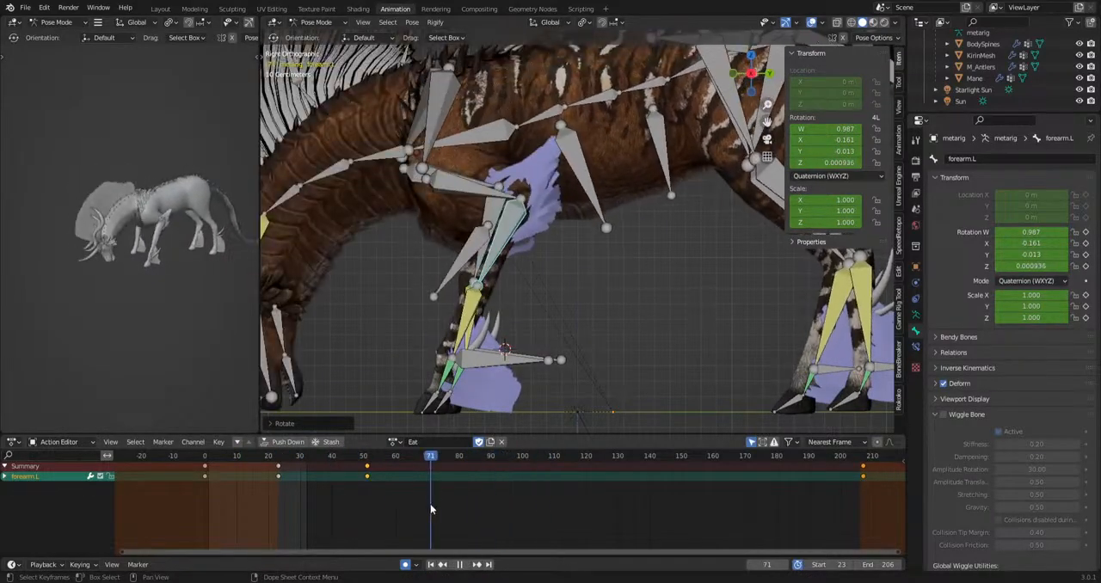
click(437, 181)
click(811, 22)
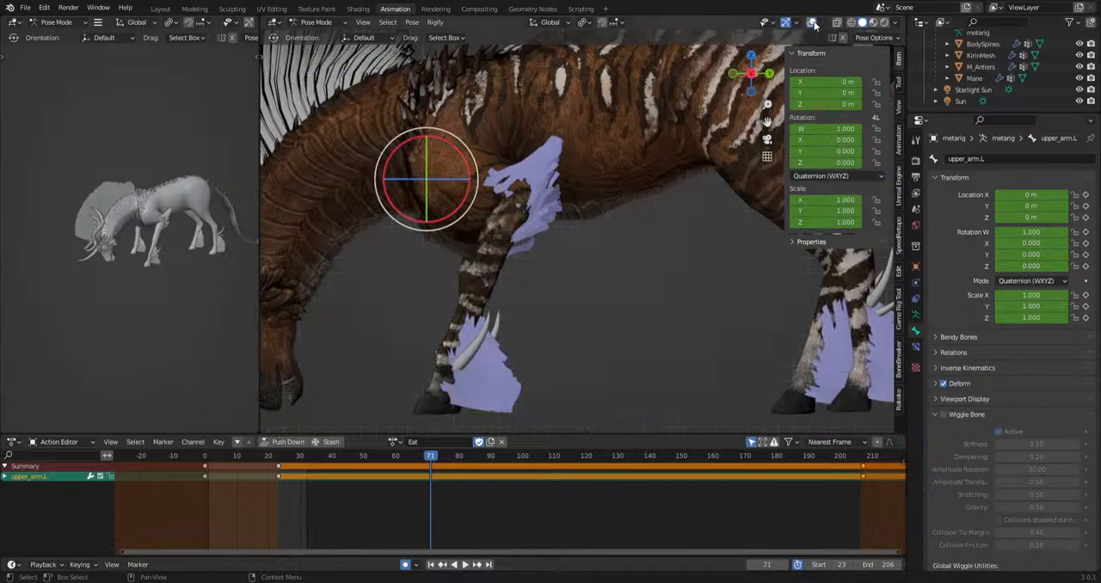
shift+middle_drag(687, 263, 762, 283)
key(r)
click(758, 357)
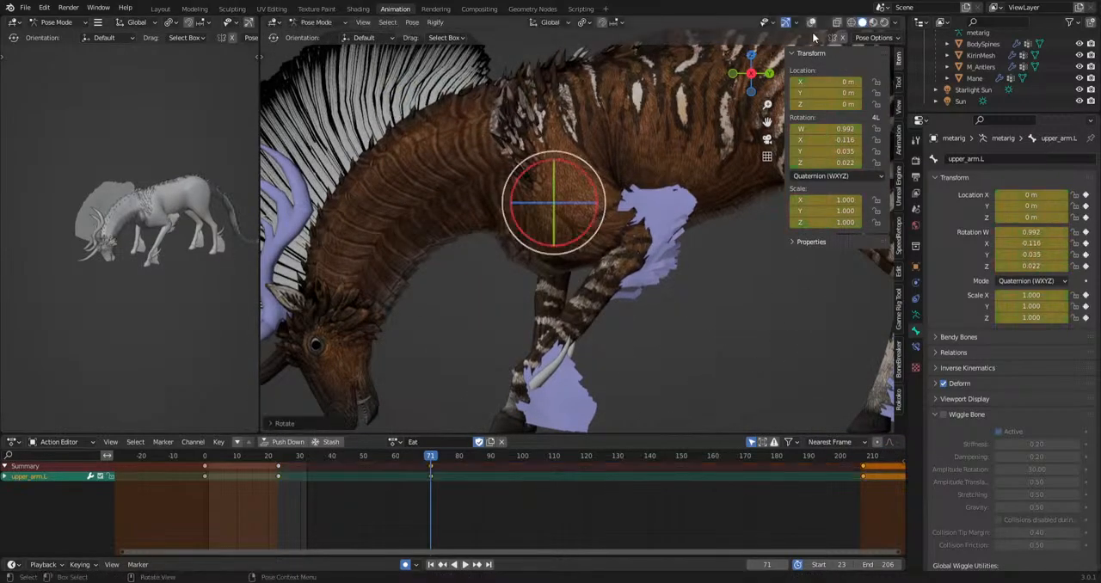
click(812, 23)
click(613, 294)
key(r)
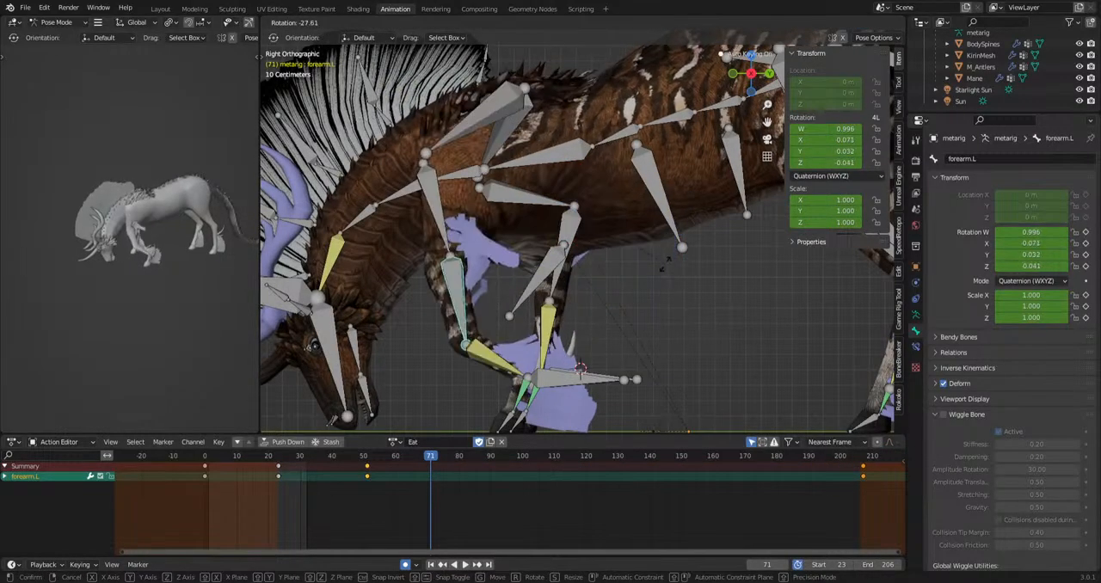
right_click(616, 234)
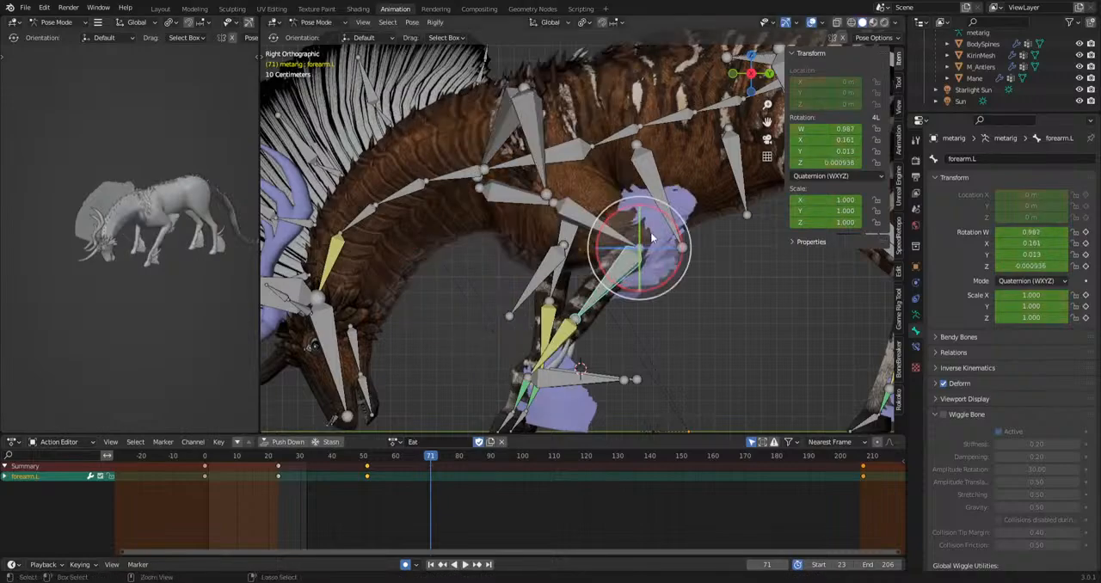
click(592, 228)
key(KP_1)
middle_drag(711, 261, 711, 261)
key(KP_1)
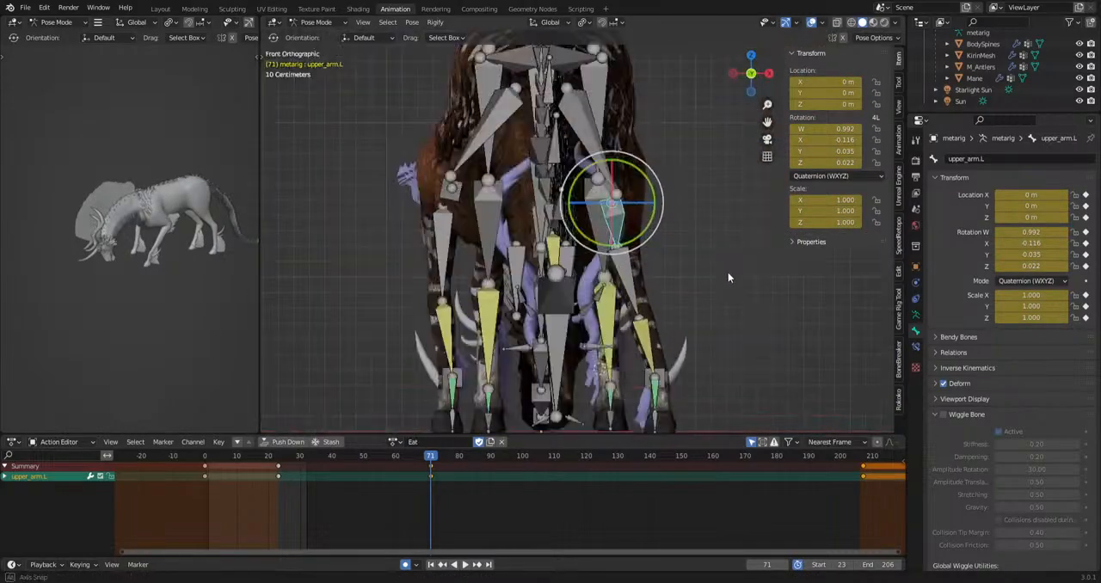
key(KP_3)
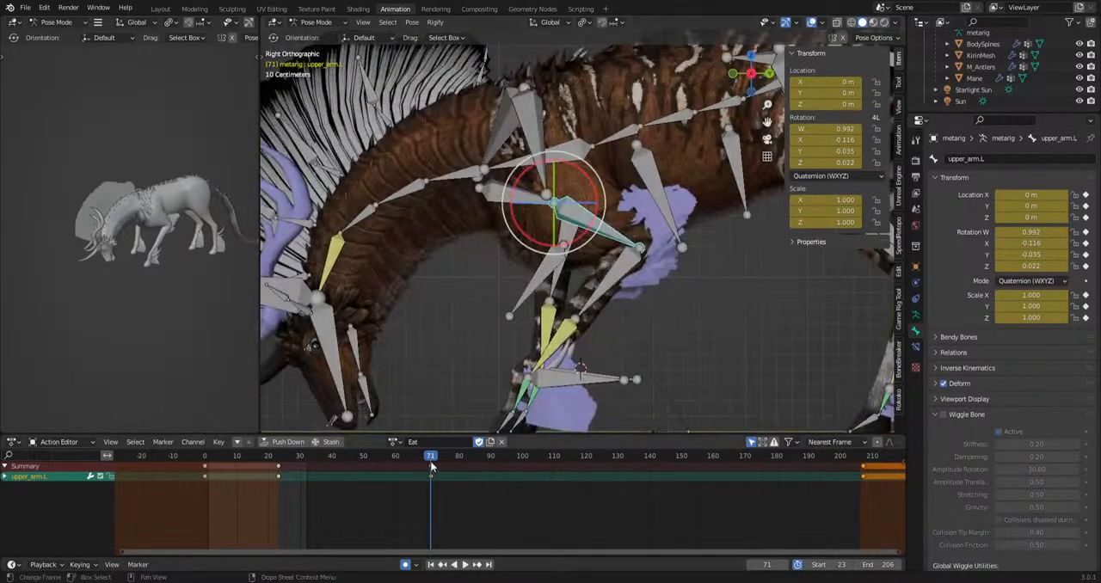
Rotate the upper_arm.L bone and the forefoot.L bone at frame 23.
drag(432, 465, 290, 464)
key(space)
key(space)
click(281, 465)
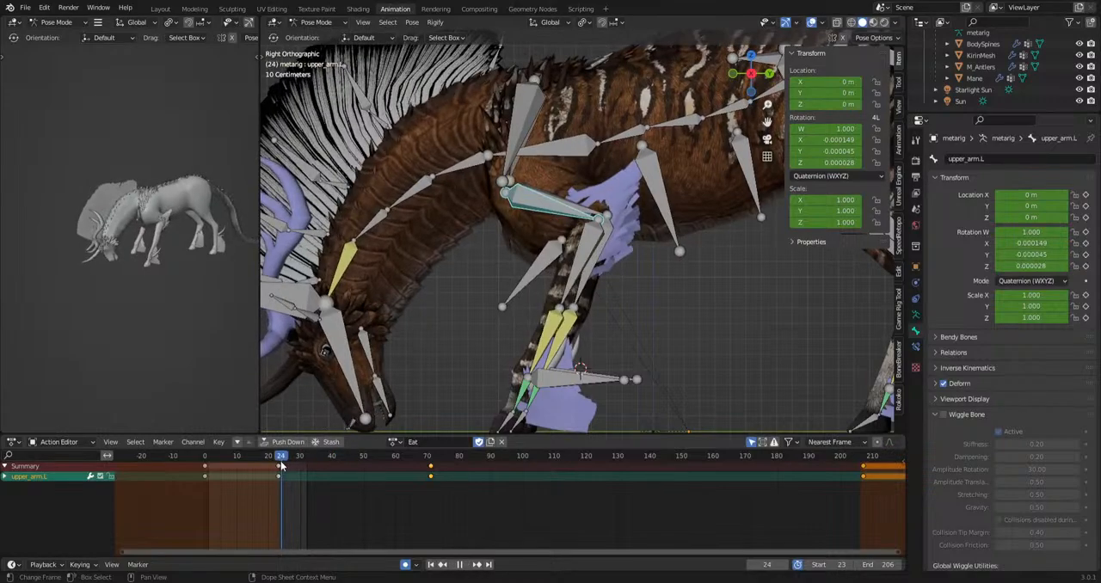
key(Left)
key(r)
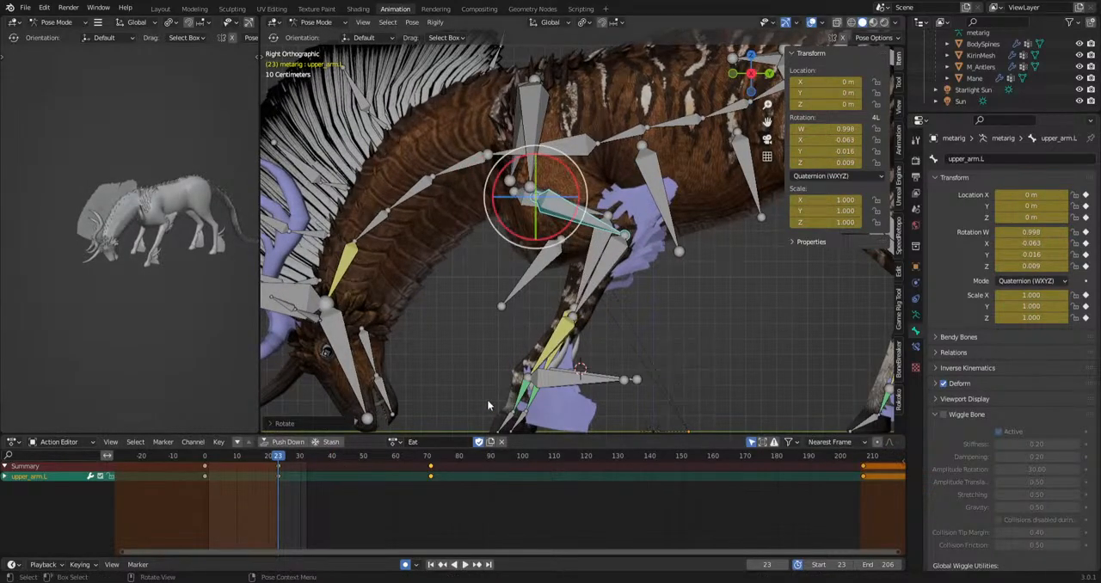
click(543, 357)
key(r)
click(682, 375)
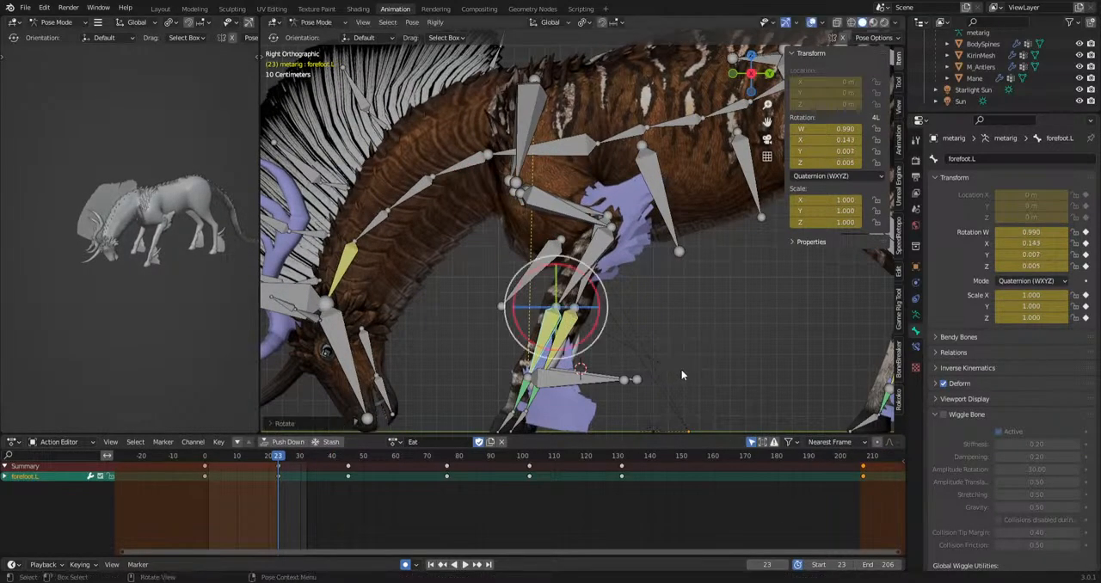
Copy the frame 23 keyframes of upper_arm.L and forefoot.L to frame 207 and play back the result.
shift+click(570, 215)
middle_drag(572, 224, 552, 282)
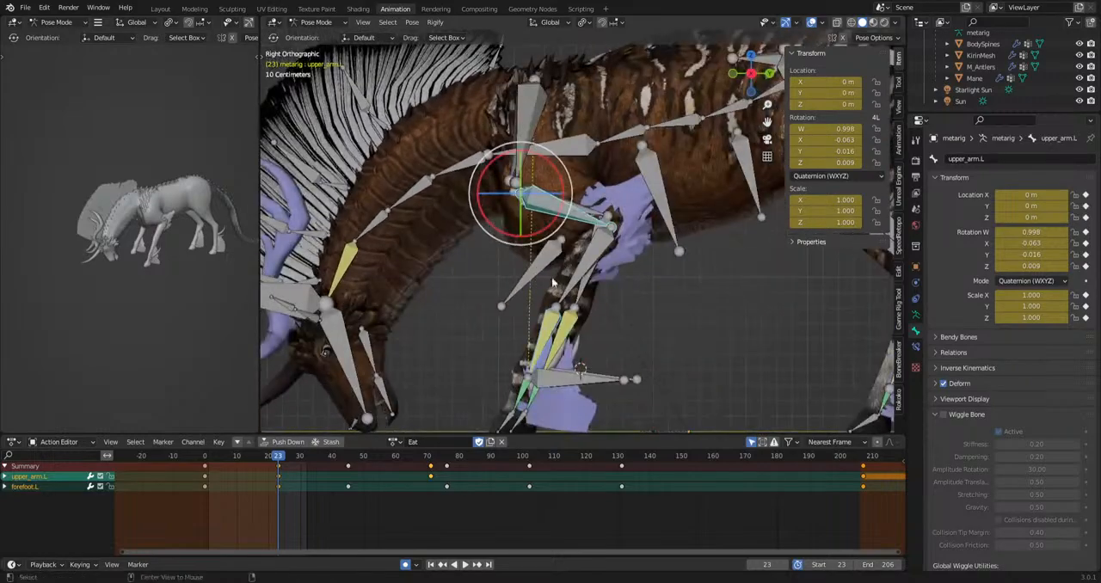
click(279, 465)
drag(278, 456, 862, 504)
key(ctrl+v)
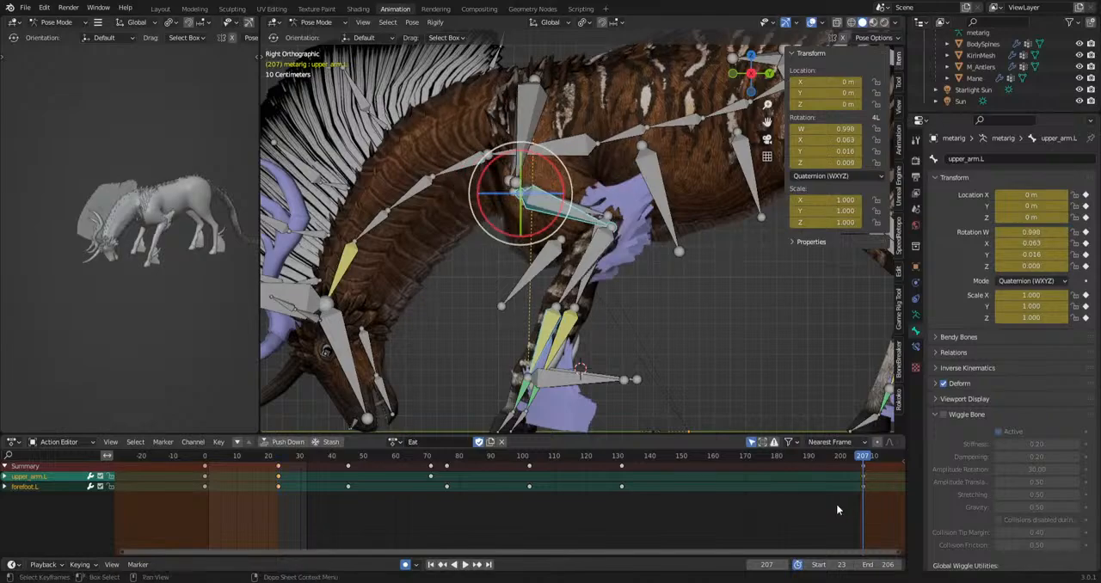
key(space)
Delete all of the forefoot.L bone's keyframes between frames 23 and 207 and play back the action.
key(space)
click(592, 256)
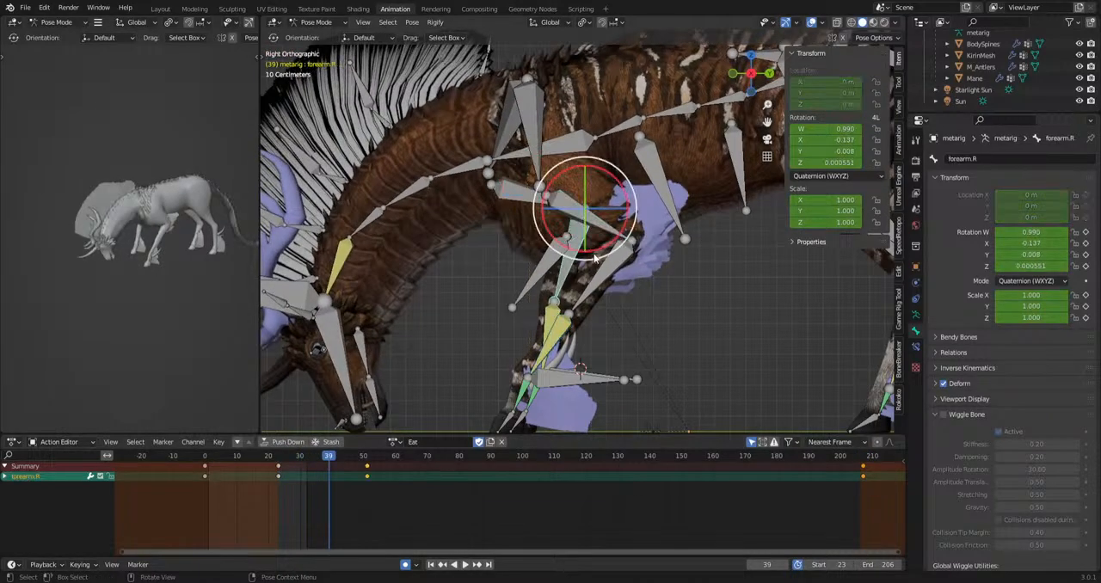
click(551, 343)
drag(324, 501, 691, 462)
key(Delete)
key(space)
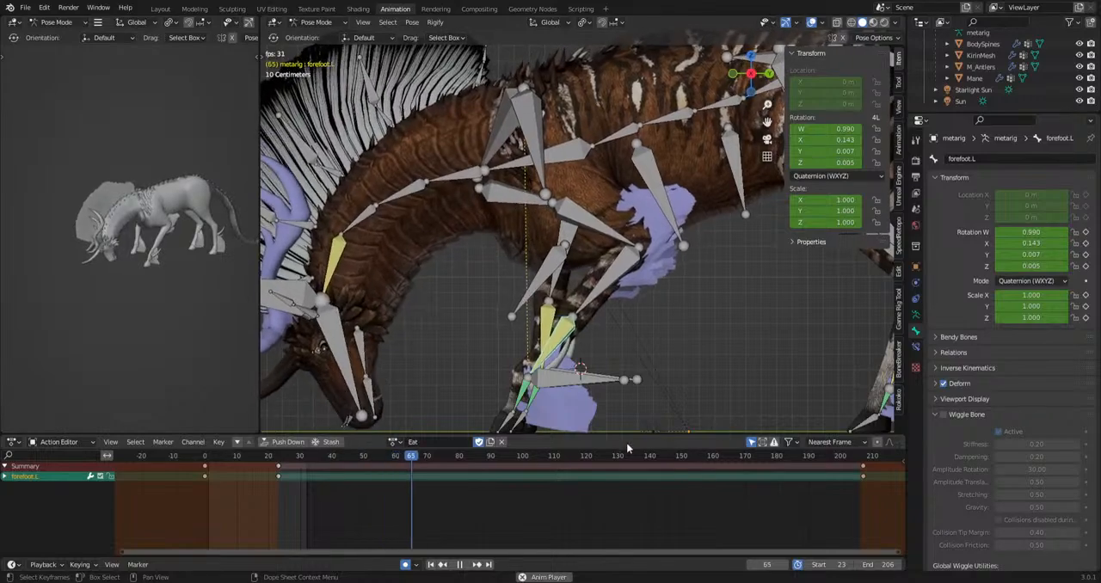
Delete the forearm.L key at frame 51 and the upper_arm.L key at frame 71 and play back the action.
click(609, 247)
drag(344, 498, 393, 478)
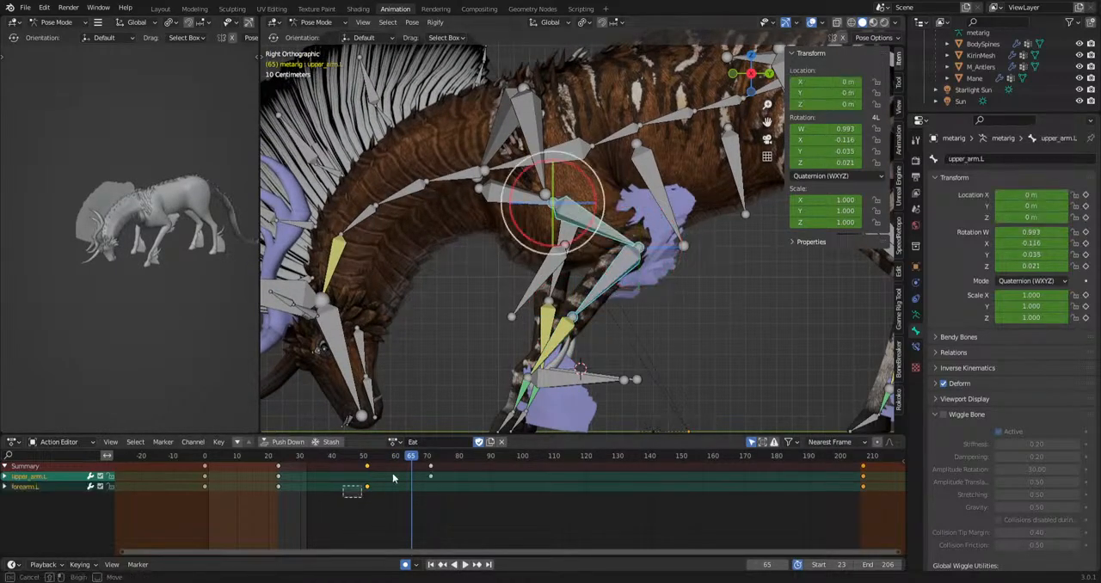
key(Delete)
key(space)
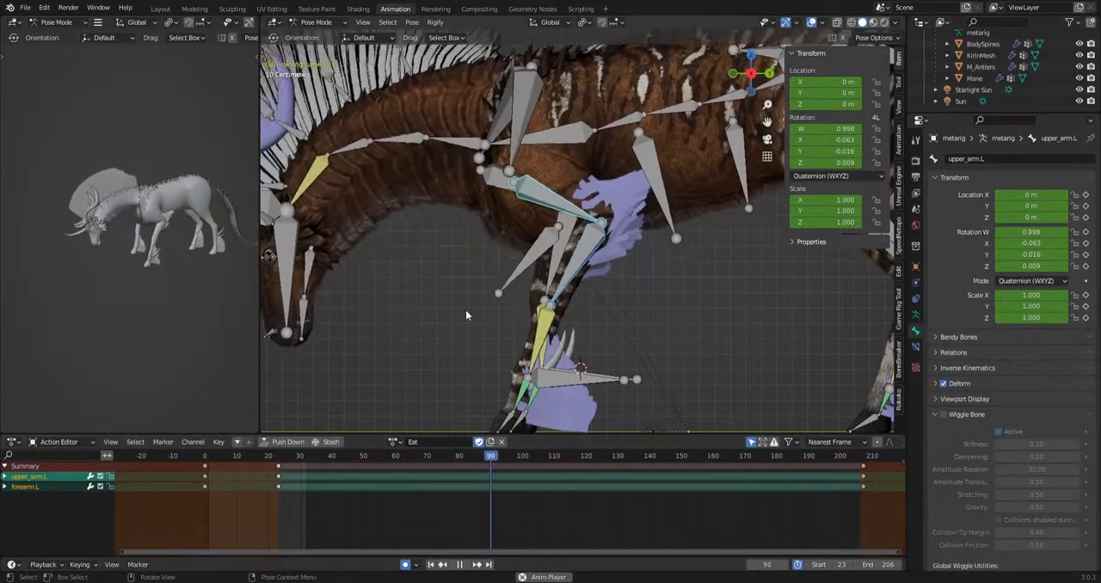
key(space)
Rotate the forefoot.L bone to set keys at frames 103 and 57 and play back the motion.
click(527, 321)
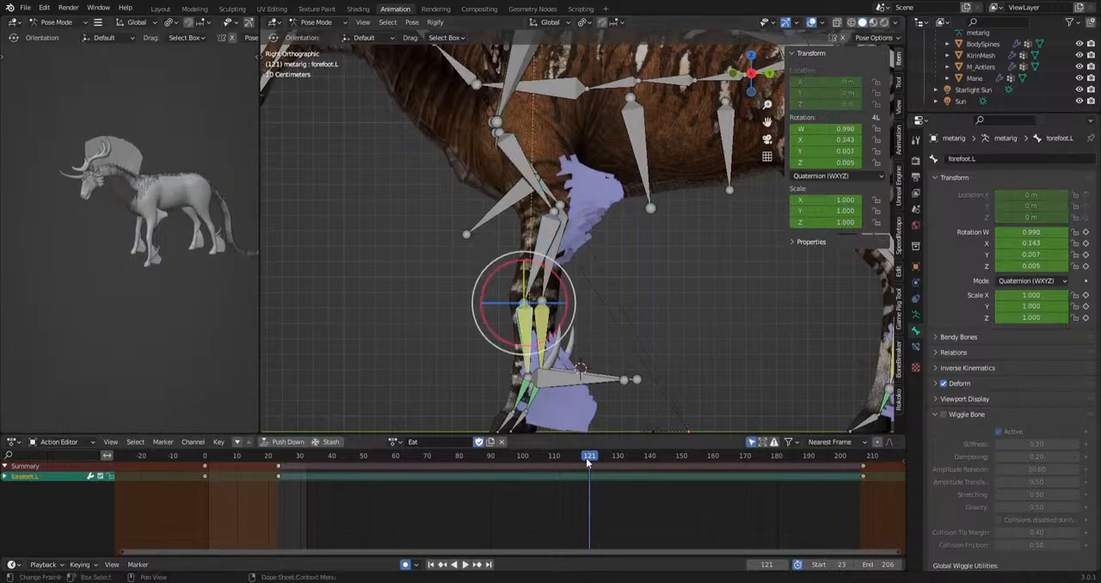
drag(588, 459, 386, 465)
key(r)
click(729, 421)
key(r)
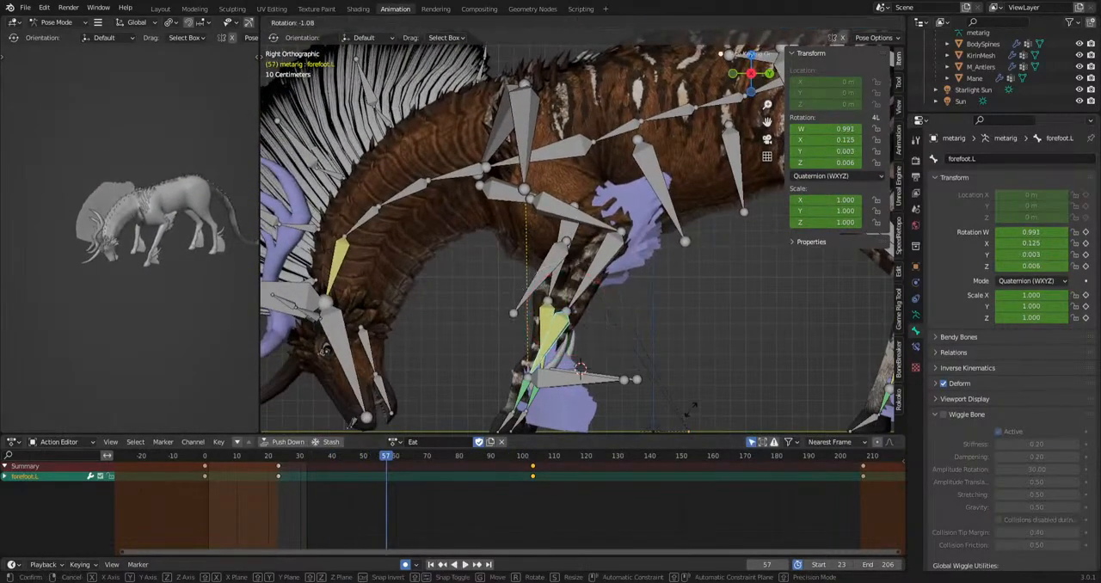
click(695, 396)
key(space)
Rotate the forefoot.L bone to set keys at frames 90, 155 and 144 and play back the action.
key(space)
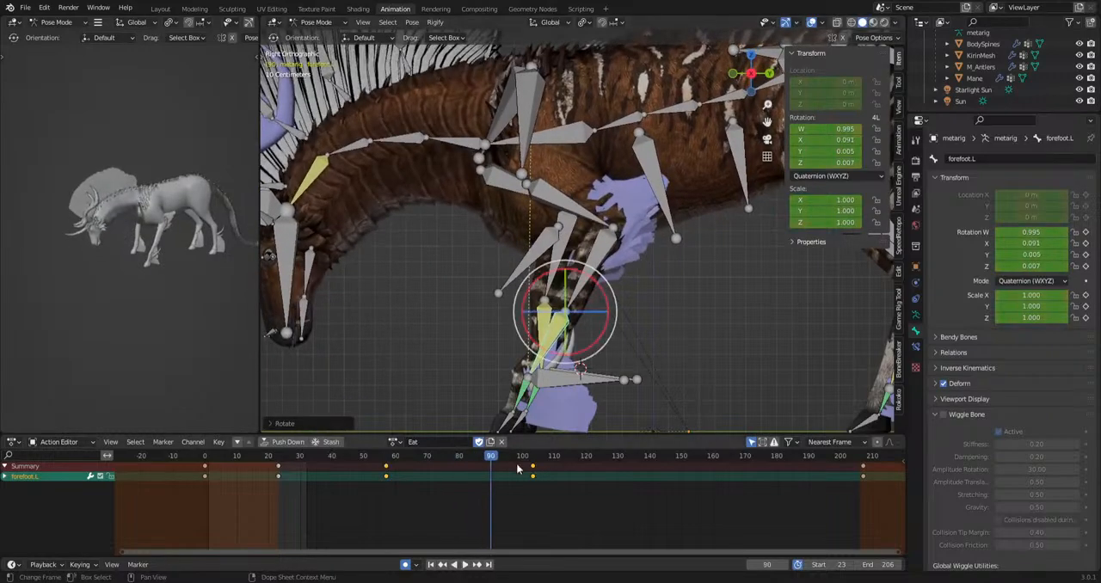
key(r)
click(748, 380)
key(space)
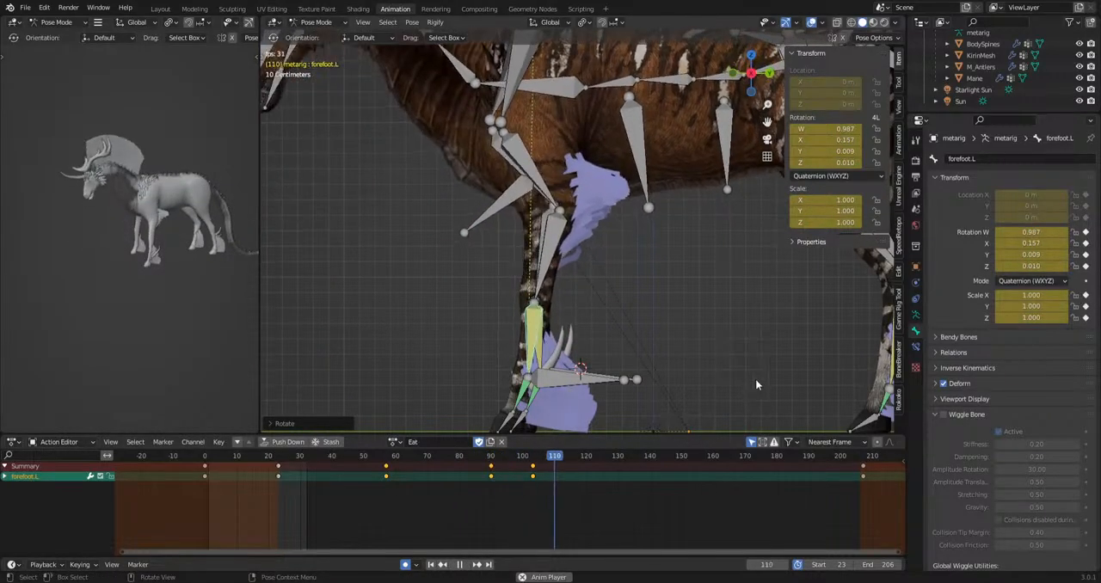
key(space)
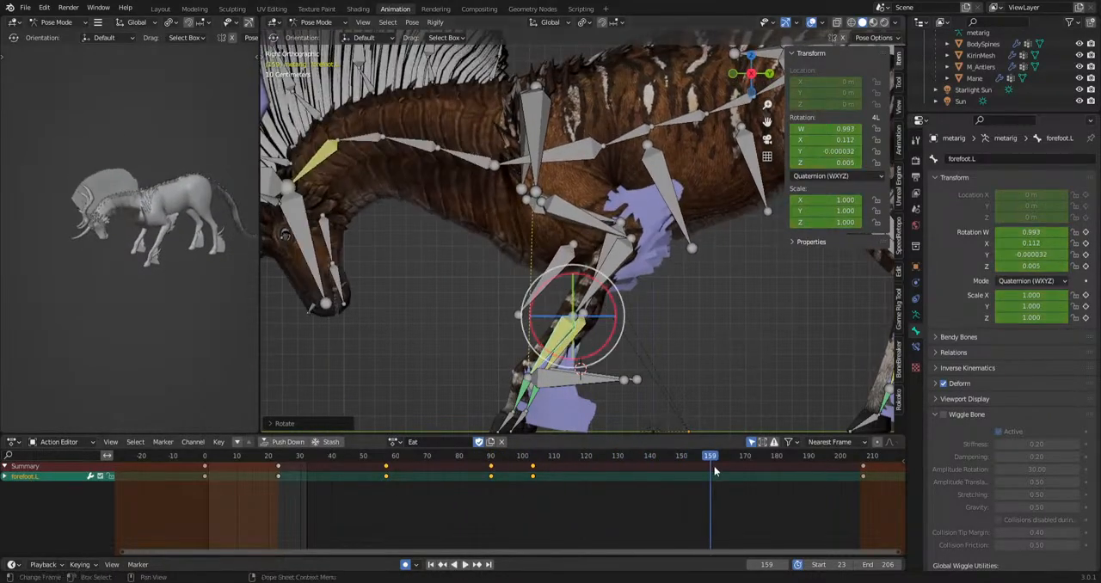
drag(712, 461, 662, 467)
key(r)
click(713, 389)
key(r)
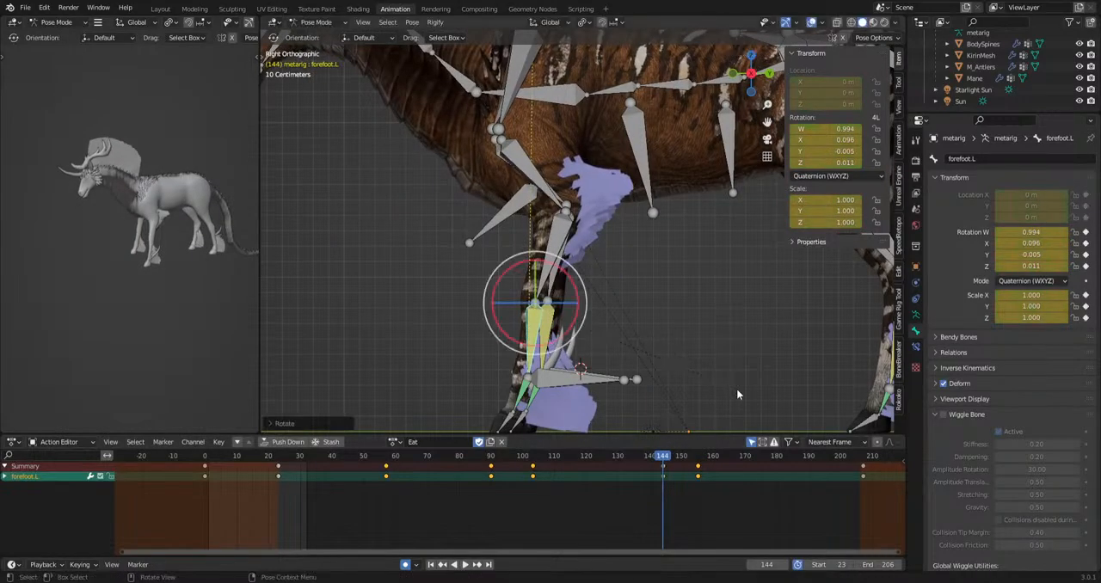
click(737, 388)
key(space)
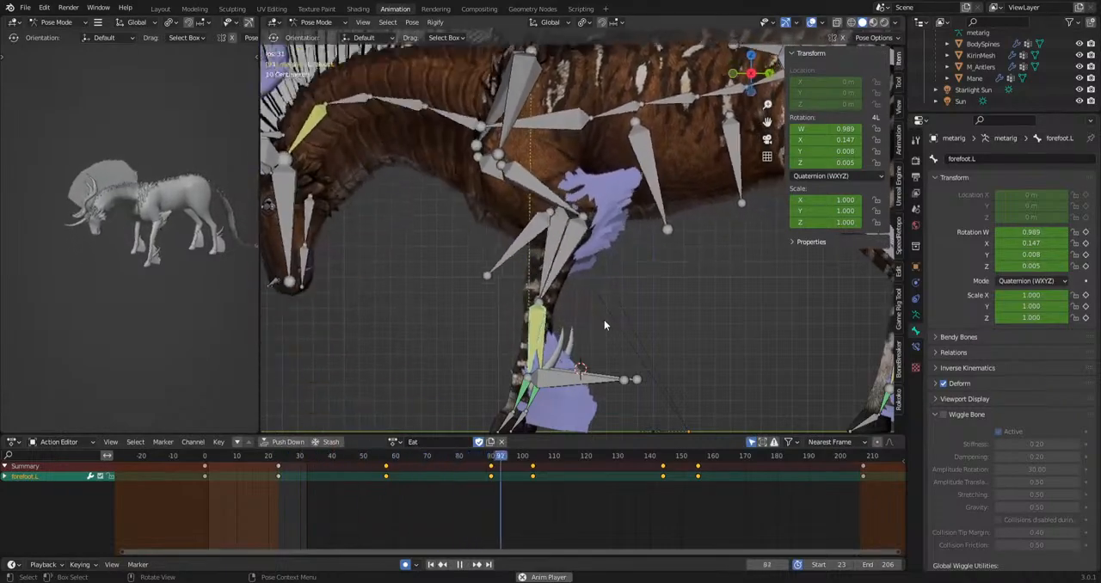
Rotate the forearm.R bone at frame 51 from the front view and check the motion in playback.
scroll(587, 265, down, 4)
middle_drag(587, 263, 751, 280)
scroll(661, 297, up, 4)
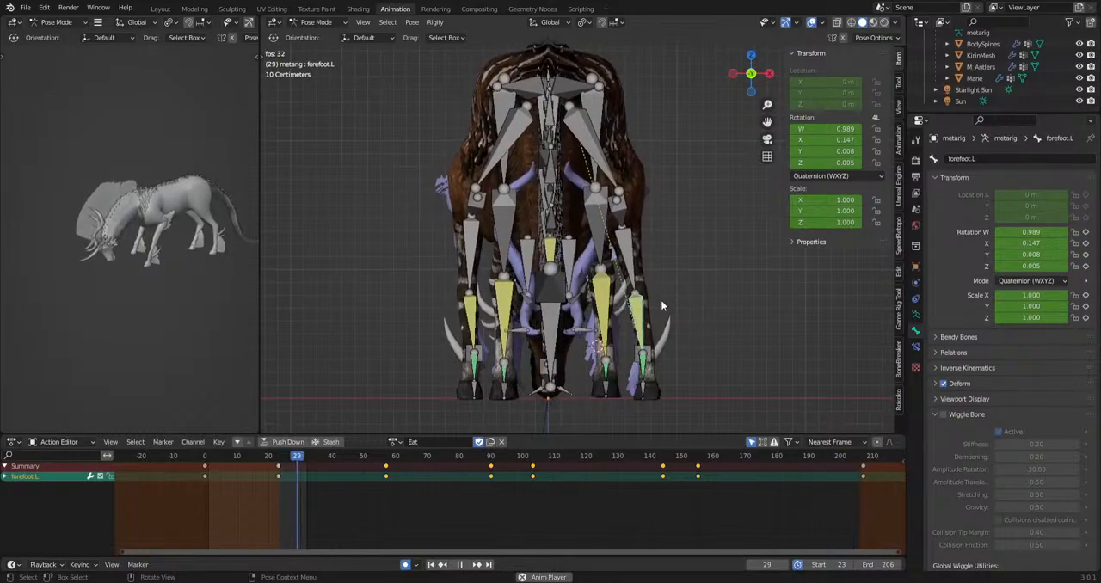
key(space)
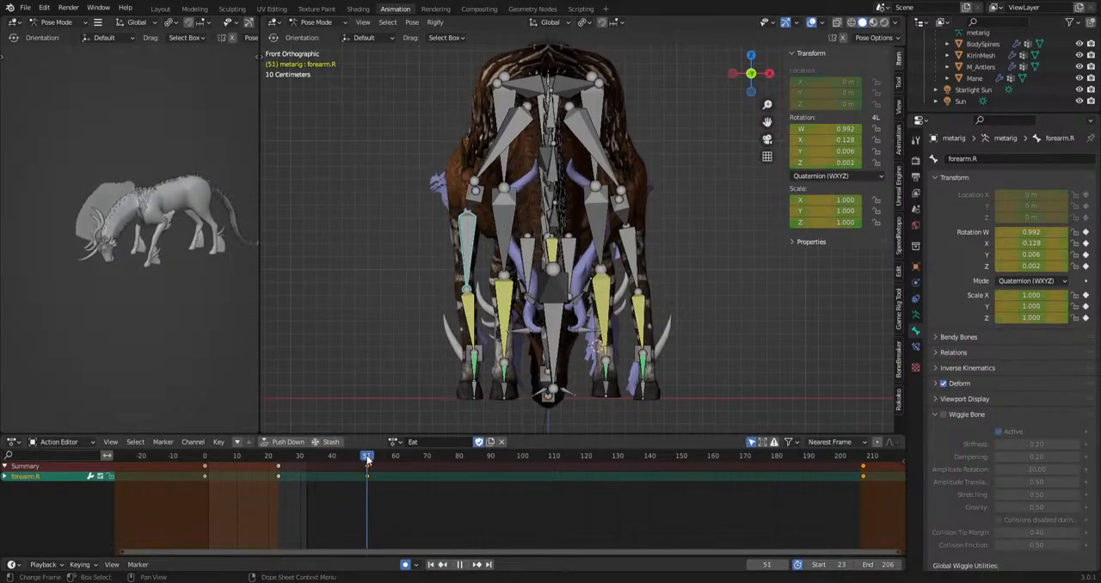
key(r)
click(745, 388)
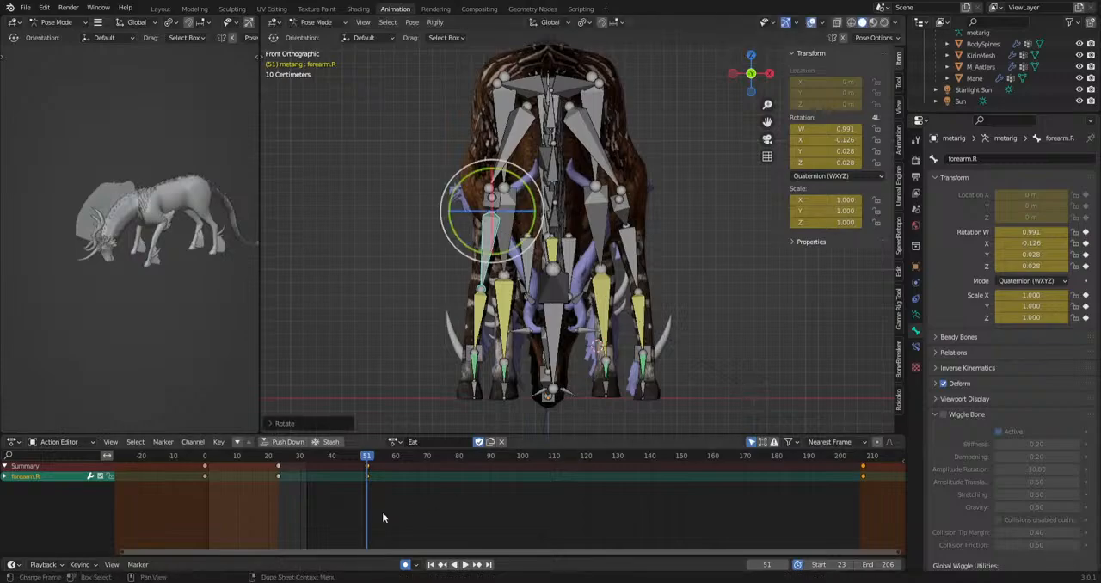
drag(356, 512, 496, 472)
key(space)
key(space)
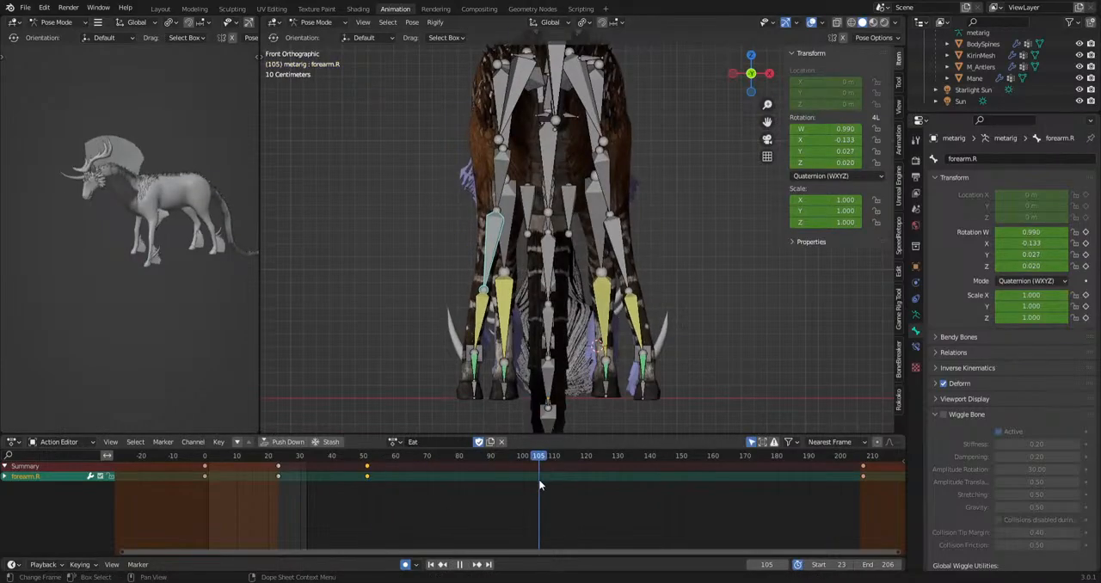
Rotate the forearm.R bone from the creature's side view to set keys at frames 141 and 163.
middle_drag(536, 362, 610, 376)
shift+middle_drag(677, 377, 627, 378)
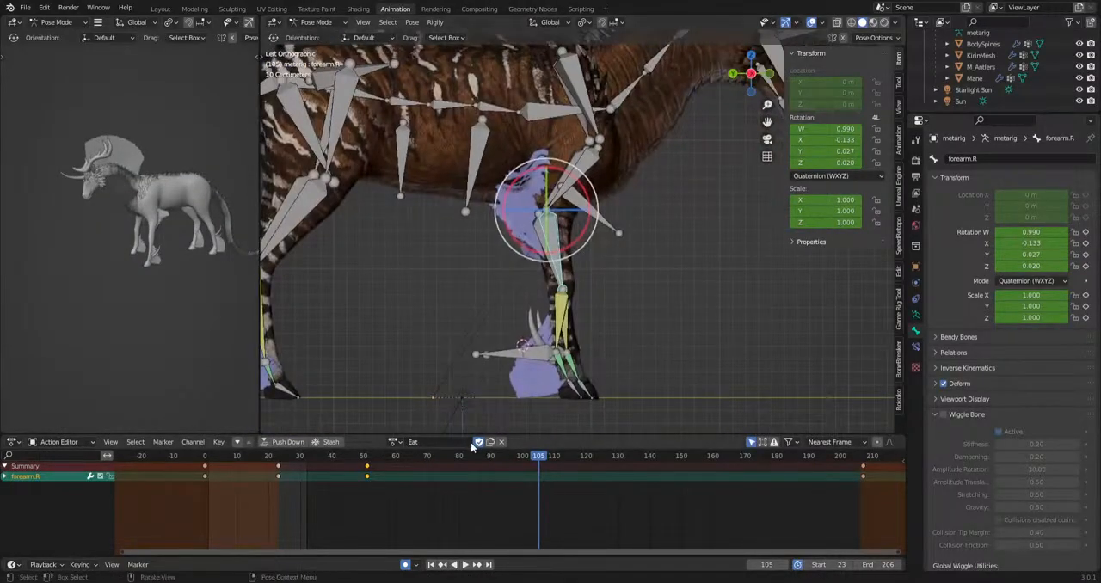
drag(379, 455, 652, 478)
key(r)
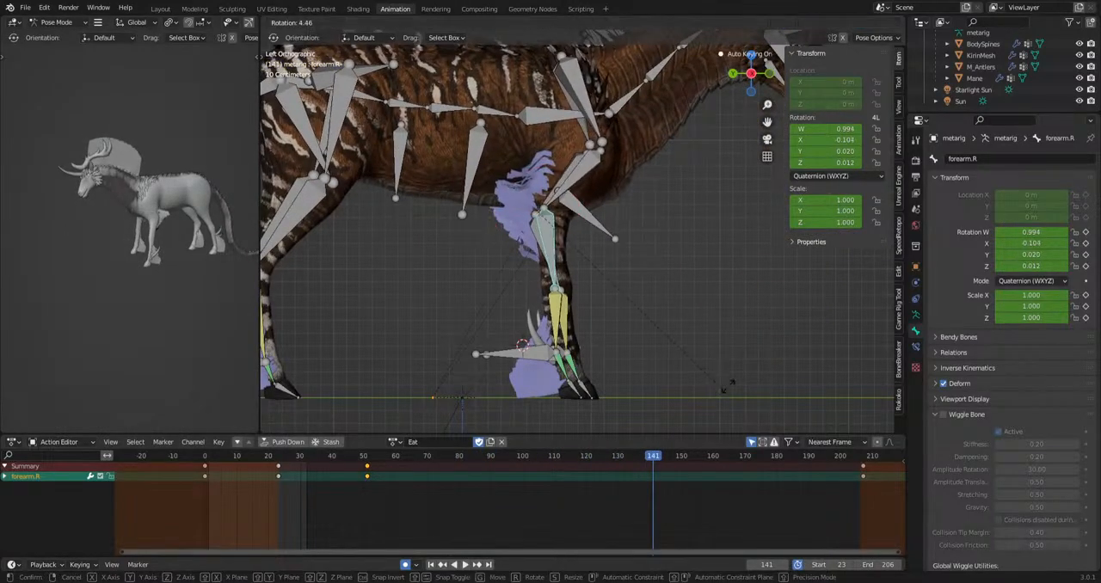
click(706, 379)
key(space)
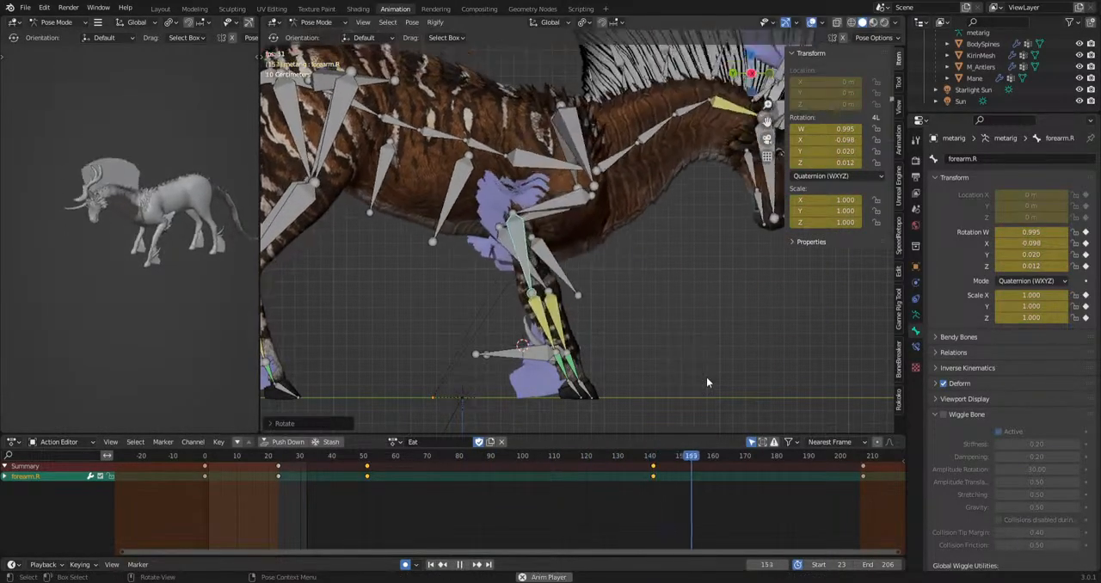
key(space)
key(r)
click(817, 370)
key(space)
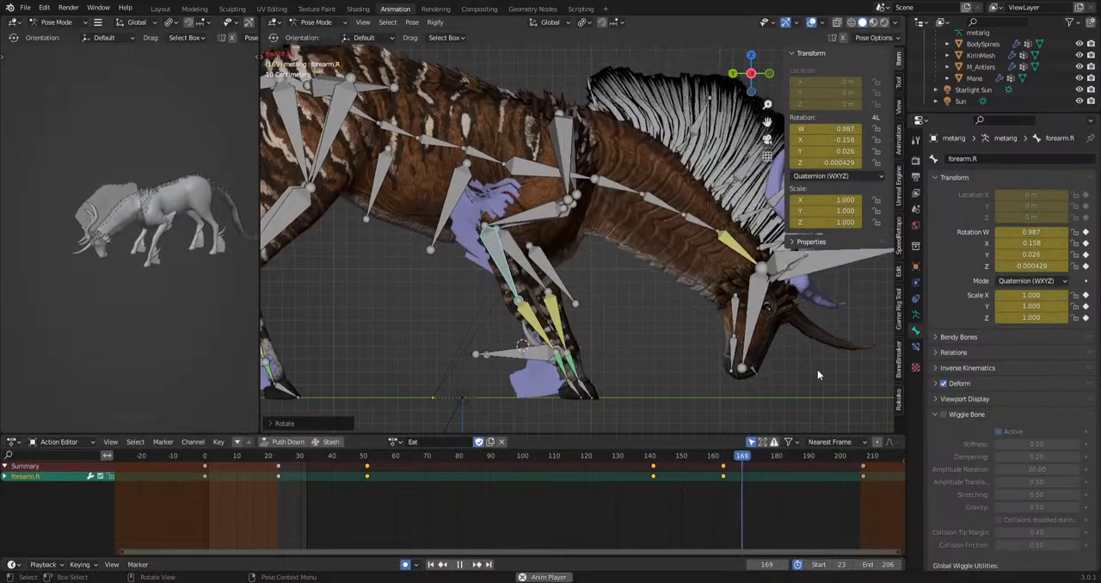
key(space)
Rotate the forefoot.R bone at frame 173.
click(529, 332)
key(r)
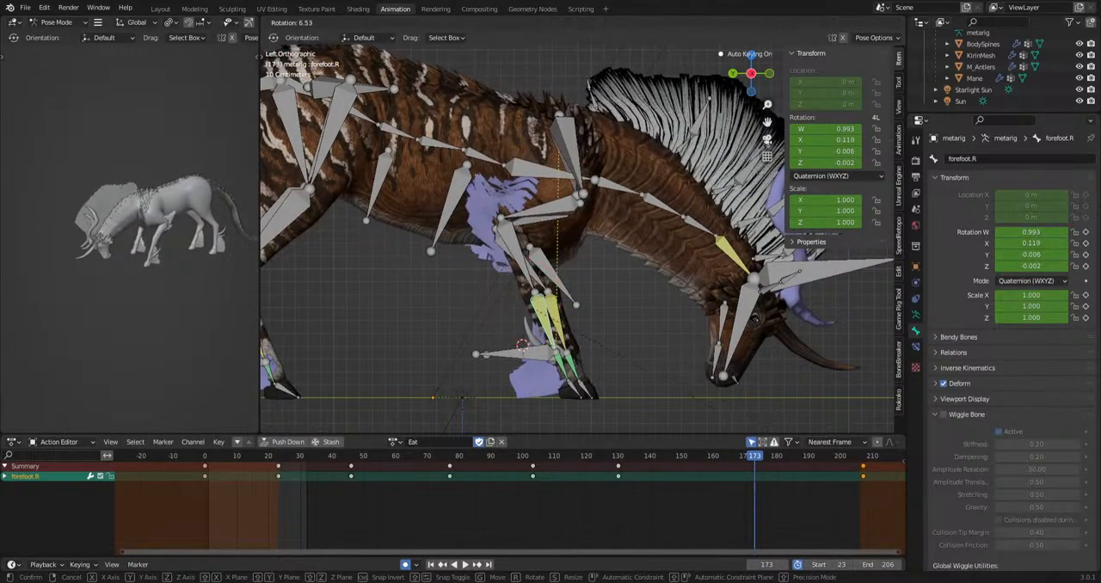
click(485, 268)
Rotate the forearm.R bone again at frame 163 and select the forefoot.R bone.
click(540, 273)
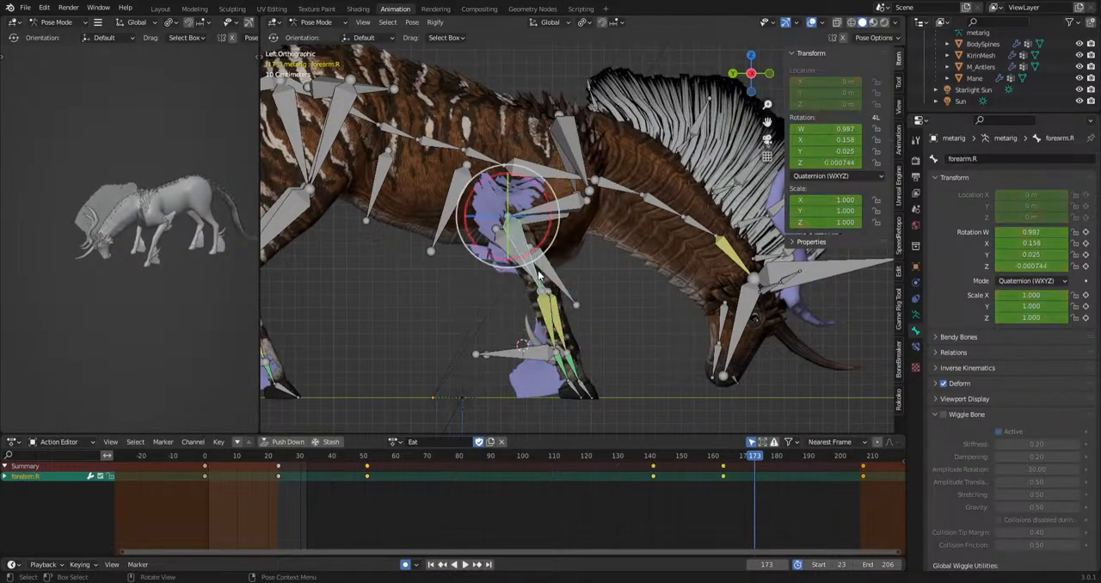
click(723, 456)
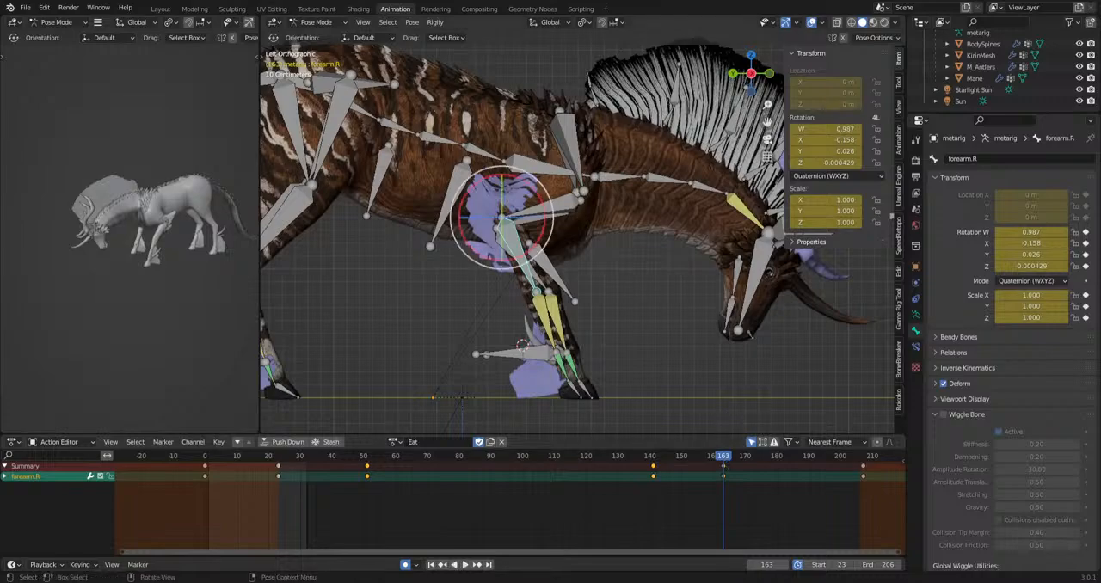
key(r)
click(747, 385)
click(530, 324)
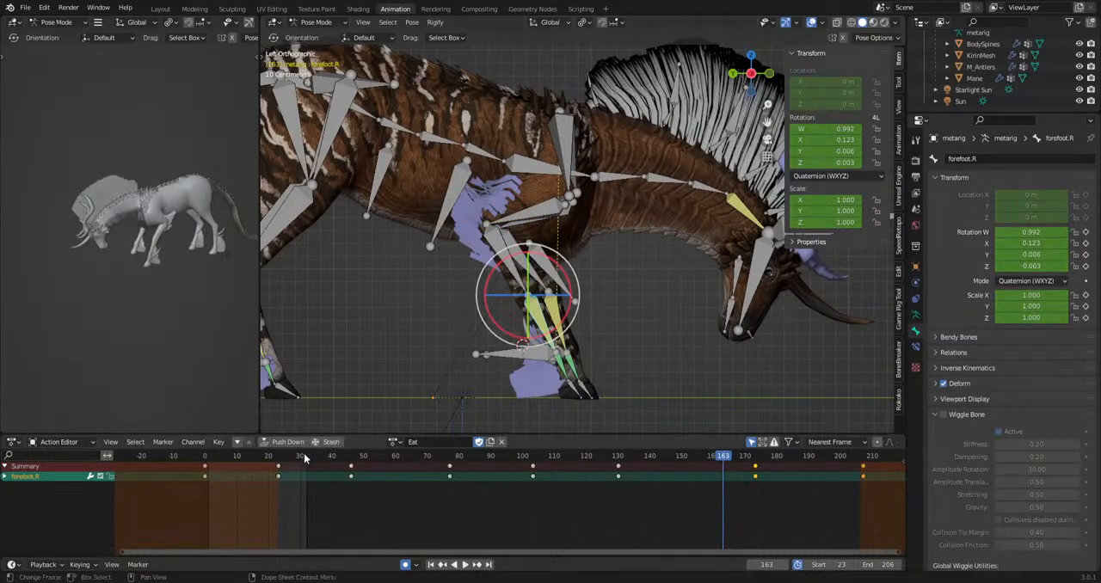
Rotate the forefoot.R bone at frame 23 to straighten the front leg.
drag(305, 458, 278, 457)
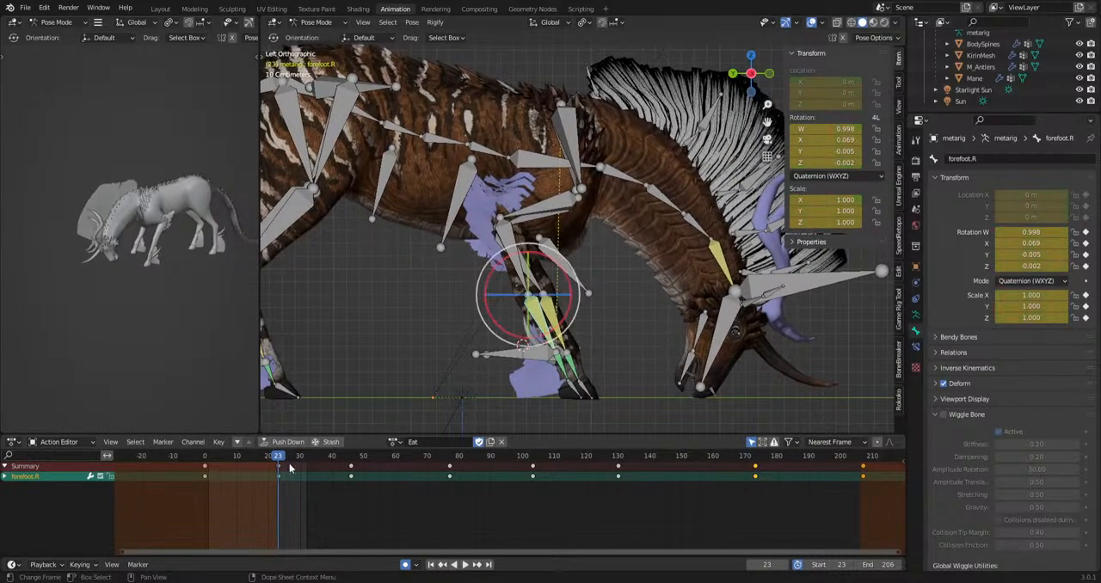
key(r)
click(697, 422)
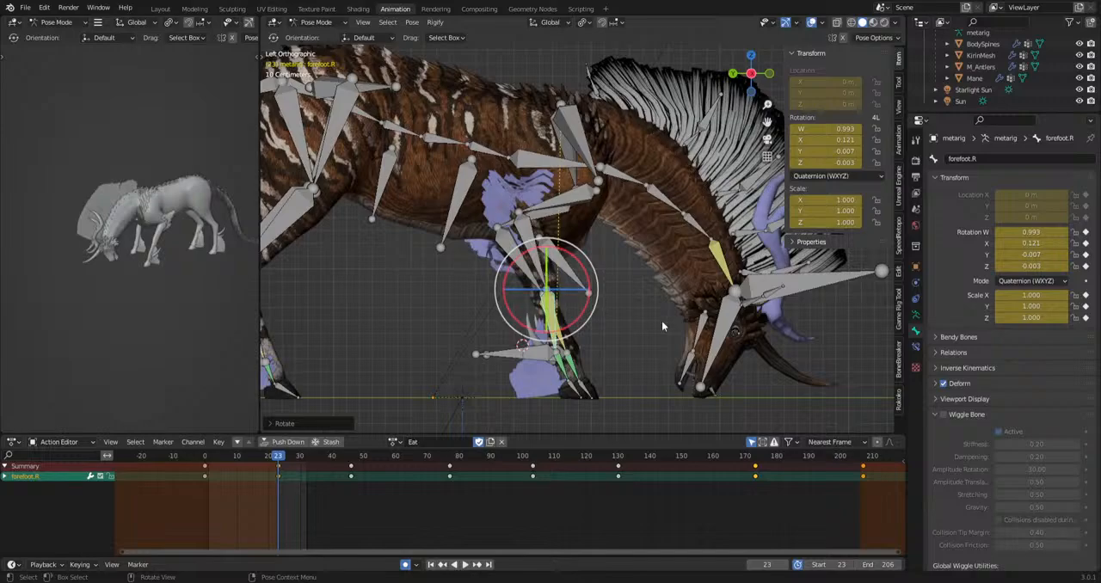
Try rotating the forearm.R bone at frame 23 and undo that rotation.
click(528, 252)
key(r)
click(772, 320)
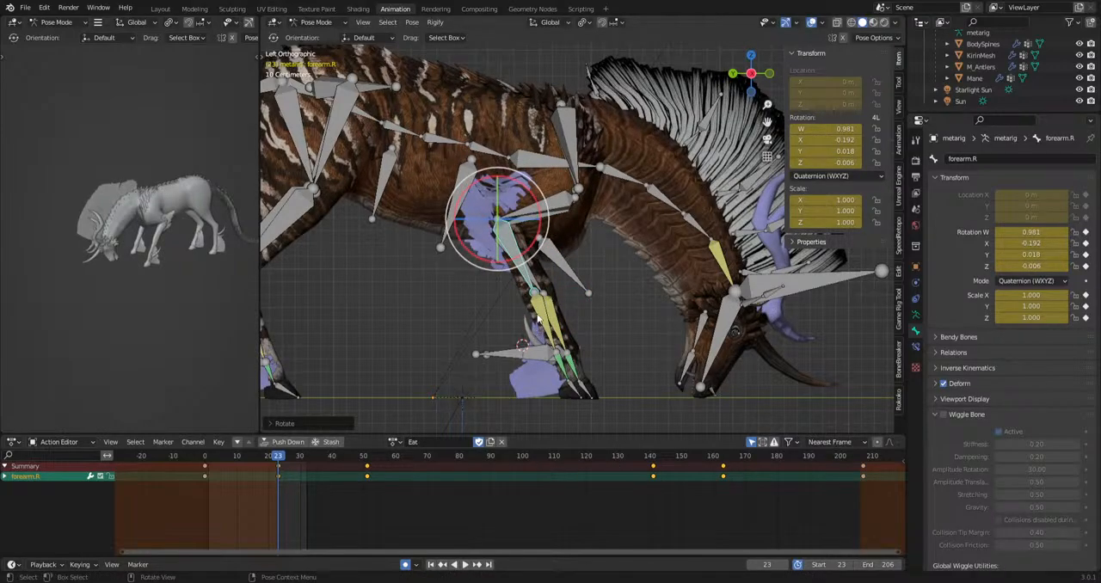
key(ctrl+z)
key(ctrl+z)
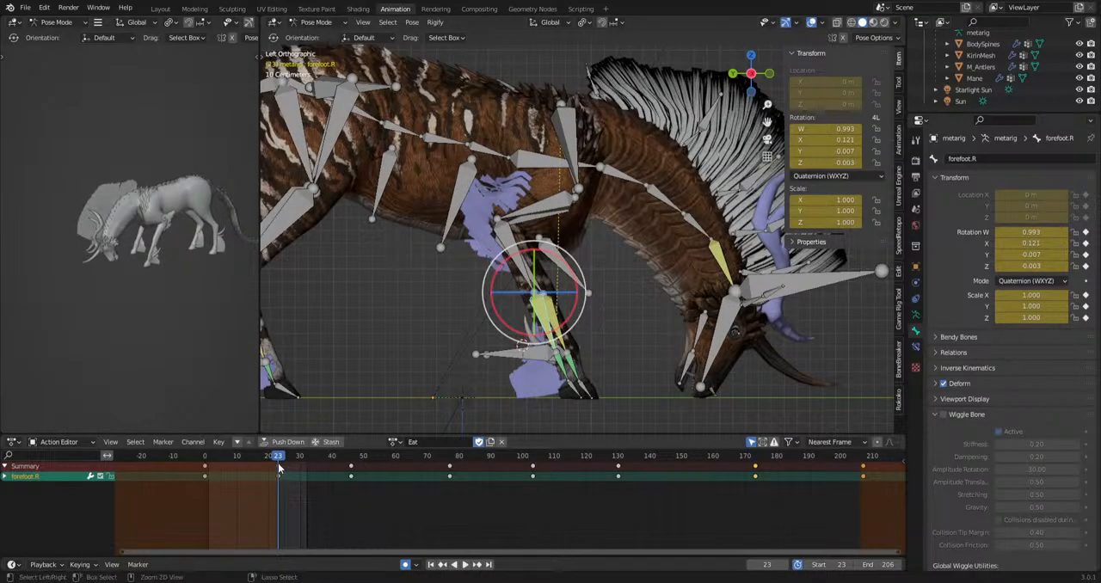
Copy the forefoot.R key at frame 23 to the end of the animation at frame 207.
drag(274, 506, 533, 516)
key(ctrl+c)
key(ctrl+v)
Rotate the forefoot.R bone at frames 103 and 173.
key(r)
click(638, 297)
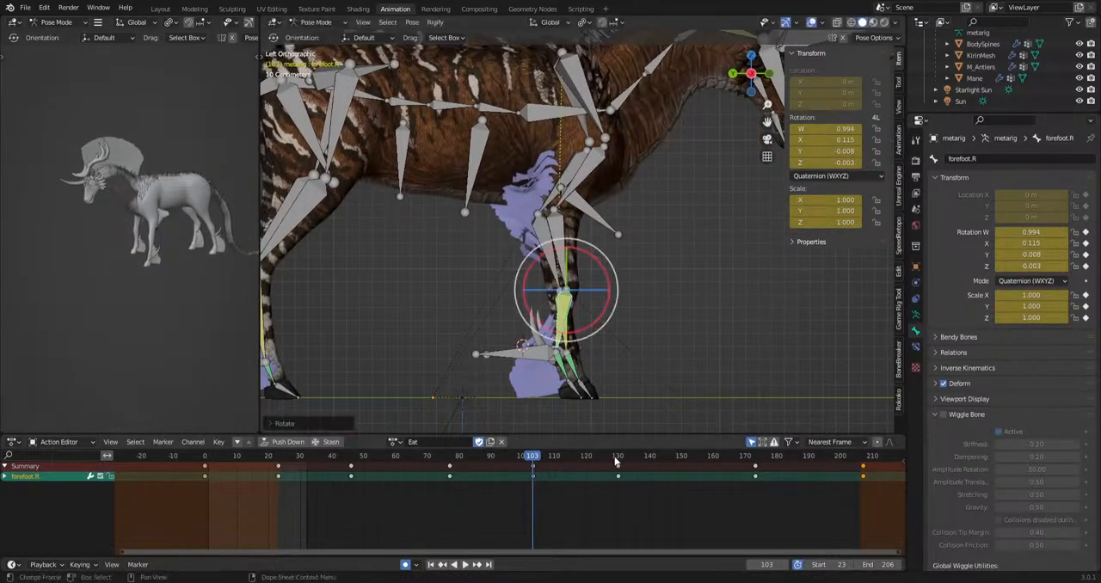
click(618, 458)
drag(739, 461, 755, 460)
key(r)
click(687, 291)
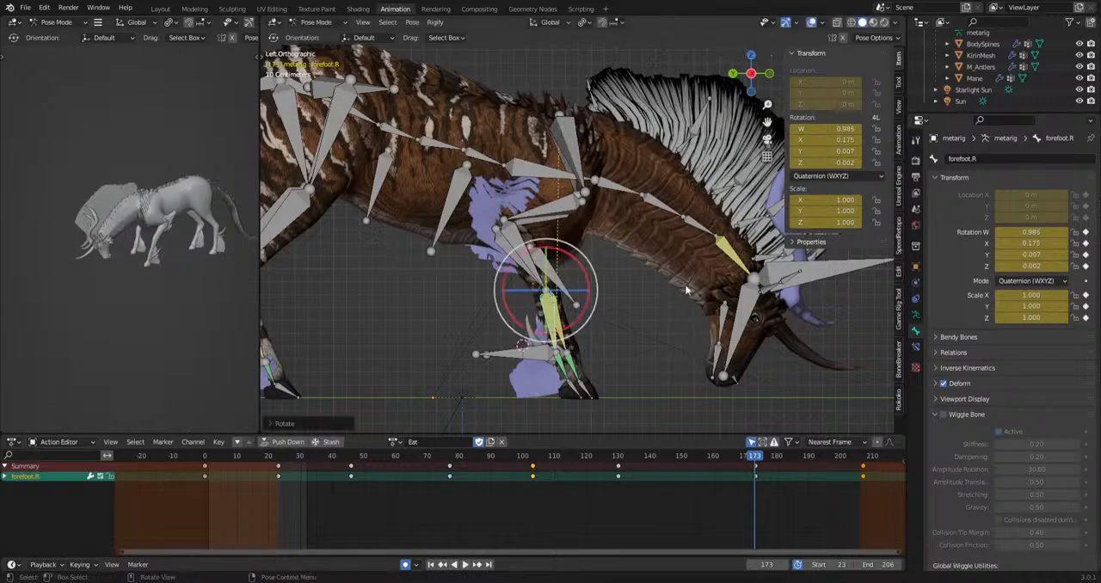
Rotate the shoulder.R bone at frames 173 and 59 and play the motion.
click(576, 154)
click(555, 205)
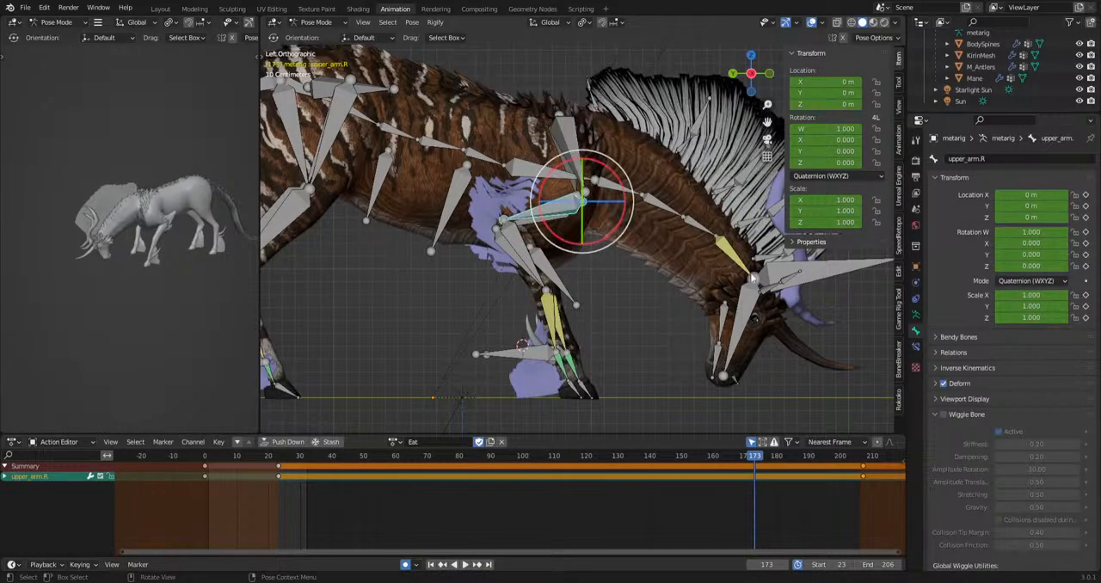
click(574, 145)
key(r)
click(594, 157)
drag(758, 458, 392, 457)
key(r)
click(647, 423)
key(space)
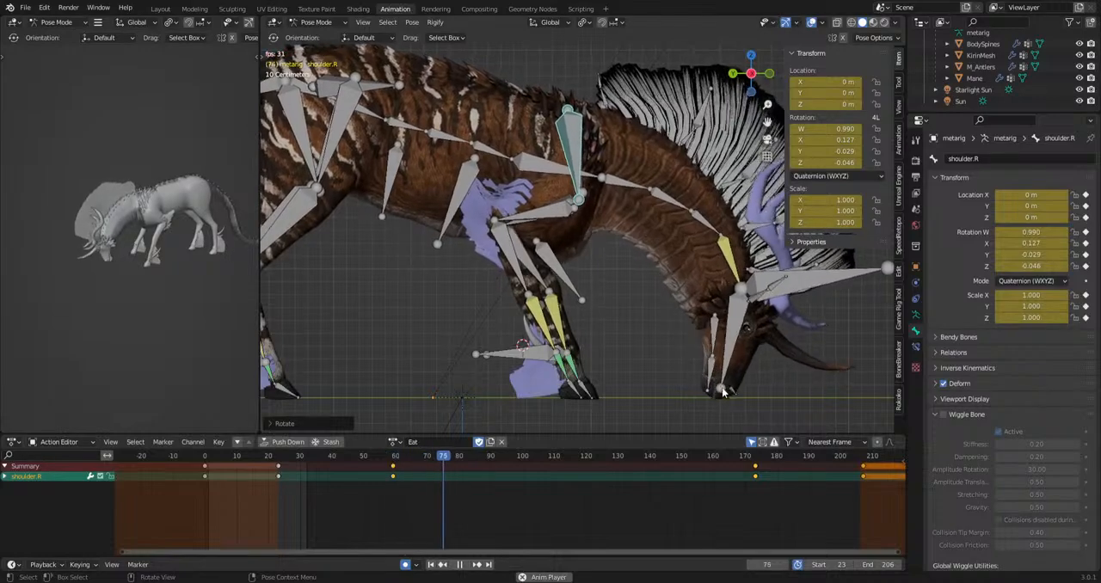
Rotate the shoulder.R bone at about frame 98 and check the result in playback.
key(space)
key(r)
click(731, 321)
key(space)
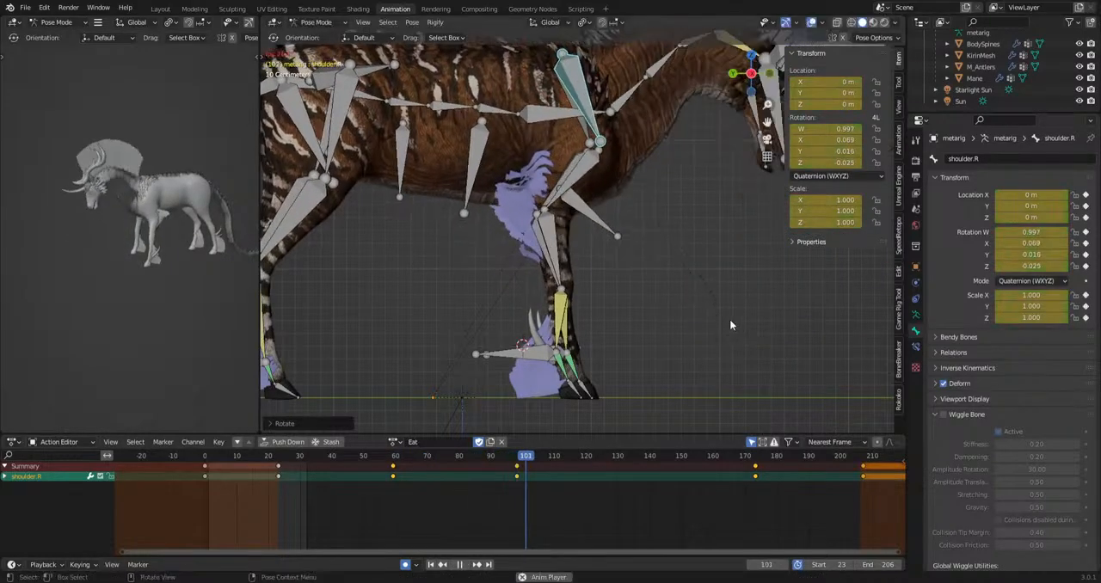
key(space)
Select the shoulder.L bone from the opposite orthographic side view and rotate it at about frame 54.
middle_drag(702, 347, 478, 355)
click(588, 118)
shift+middle_drag(684, 297, 633, 315)
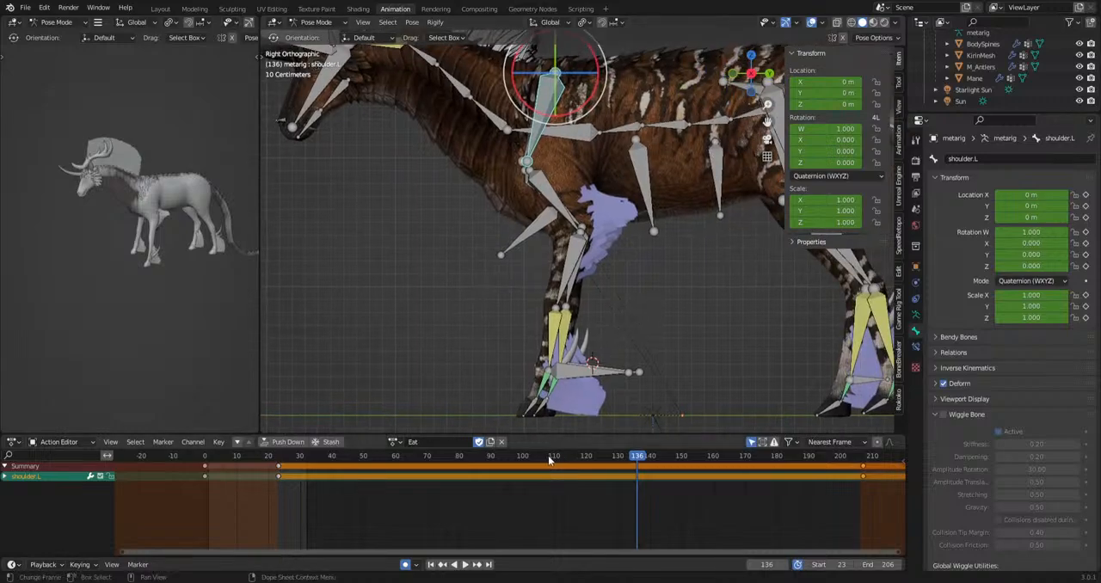
click(281, 459)
key(space)
drag(333, 461, 750, 471)
key(r)
click(725, 322)
Rotate the shoulder.L bone at about frames 97, 132 and 171 and play the animation.
key(r)
click(731, 396)
key(r)
click(753, 317)
key(r)
click(771, 400)
key(space)
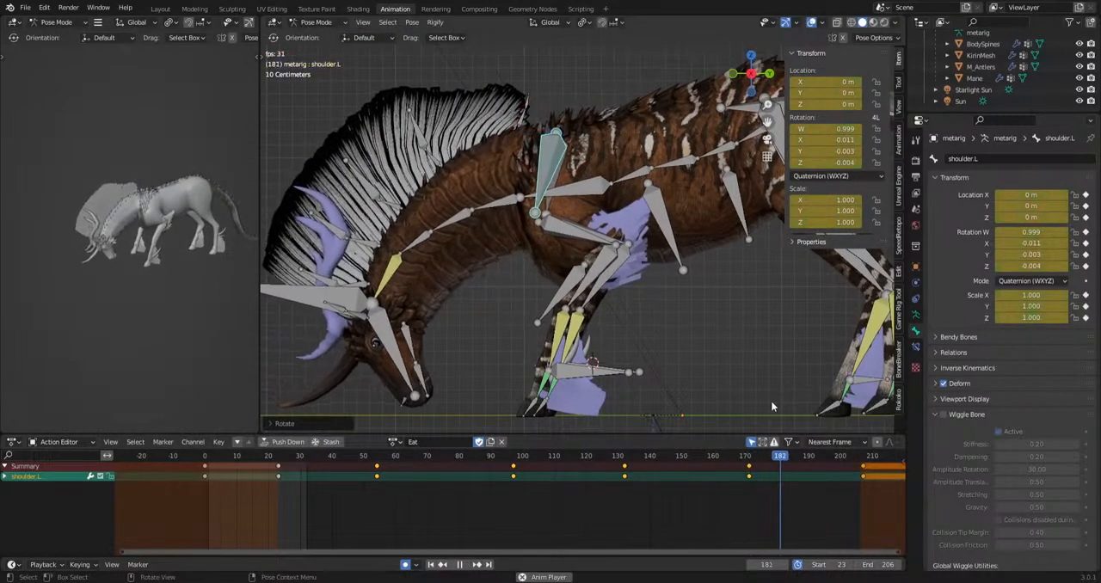
Copy the frame 23 keys of all bones to frame 207 and play the loop.
key(space)
key(a)
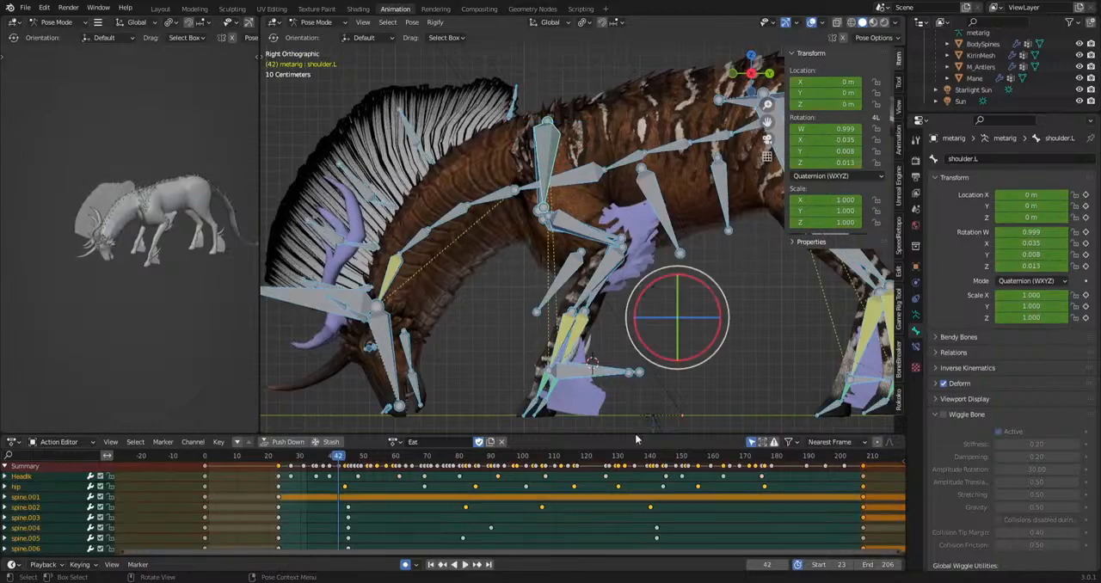
click(278, 468)
drag(337, 456, 865, 470)
key(space)
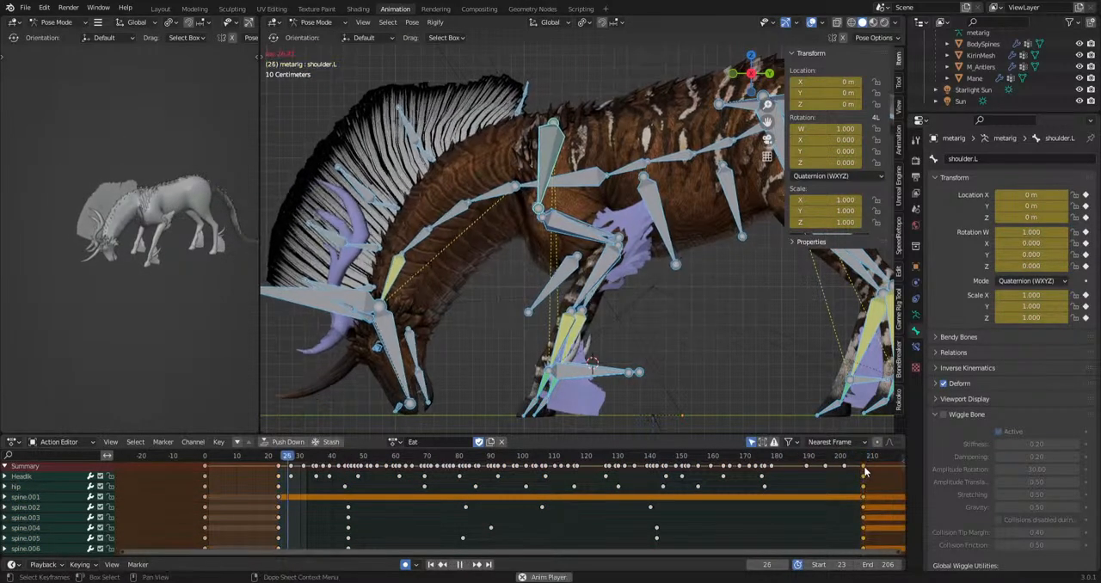
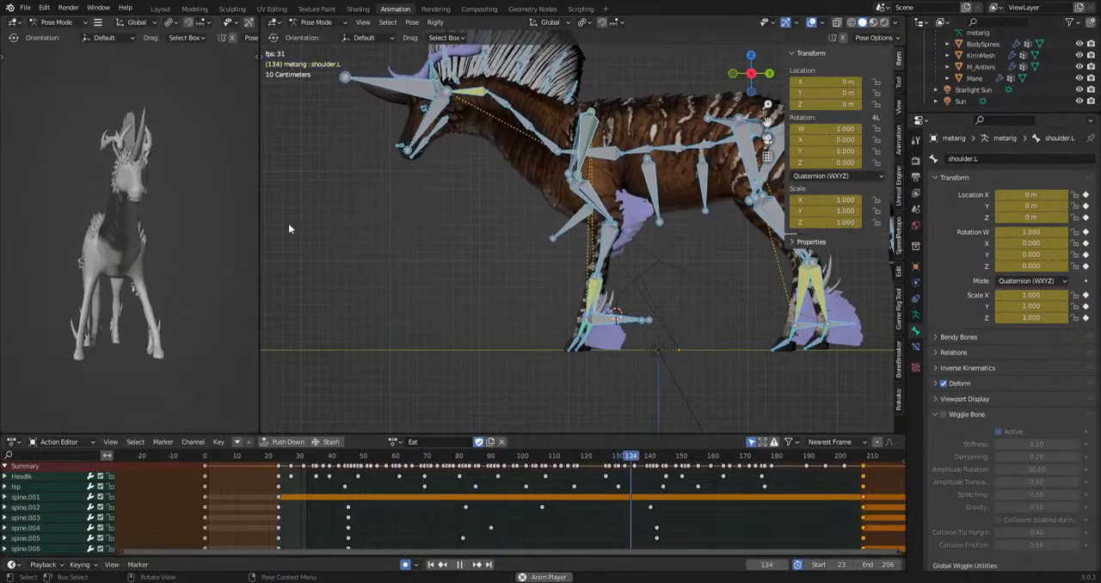
Select the HeadIk bone in top orthographic view and review its movement between about frames 23 and 30.
key(space)
click(379, 88)
middle_drag(497, 206, 655, 351)
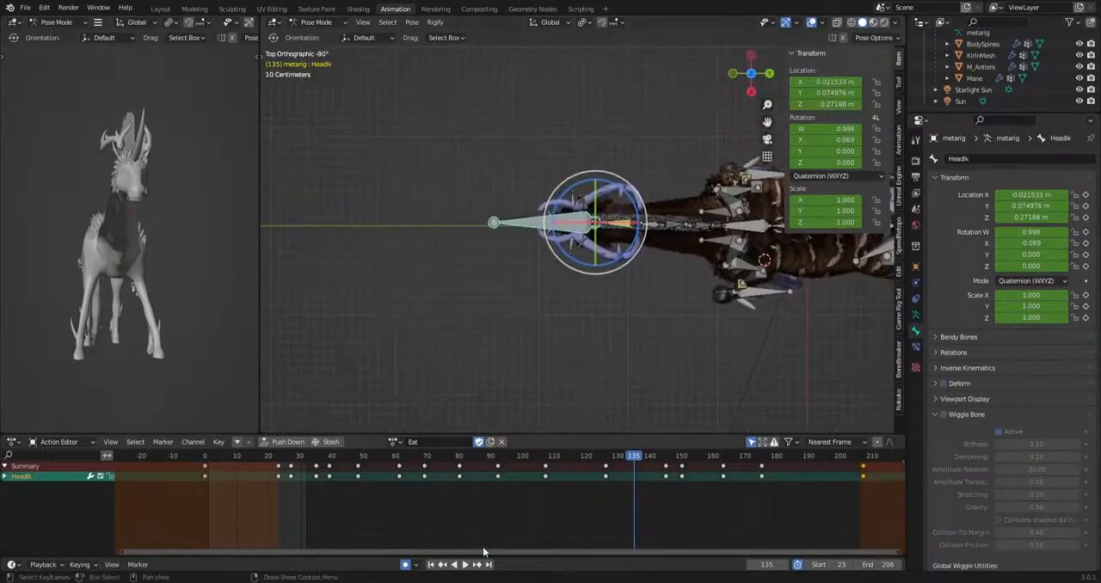
scroll(484, 551, up, 1)
scroll(487, 339, up, 5)
scroll(296, 499, up, 8)
middle_drag(296, 499, 516, 506)
drag(306, 509, 399, 466)
click(300, 460)
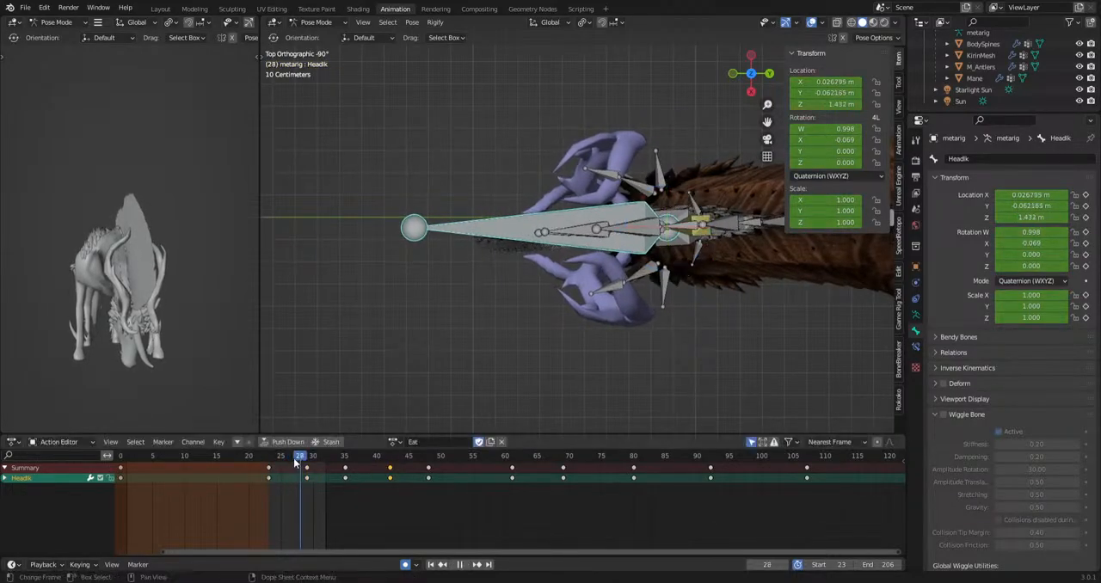
key(space)
key(space)
drag(312, 462, 293, 475)
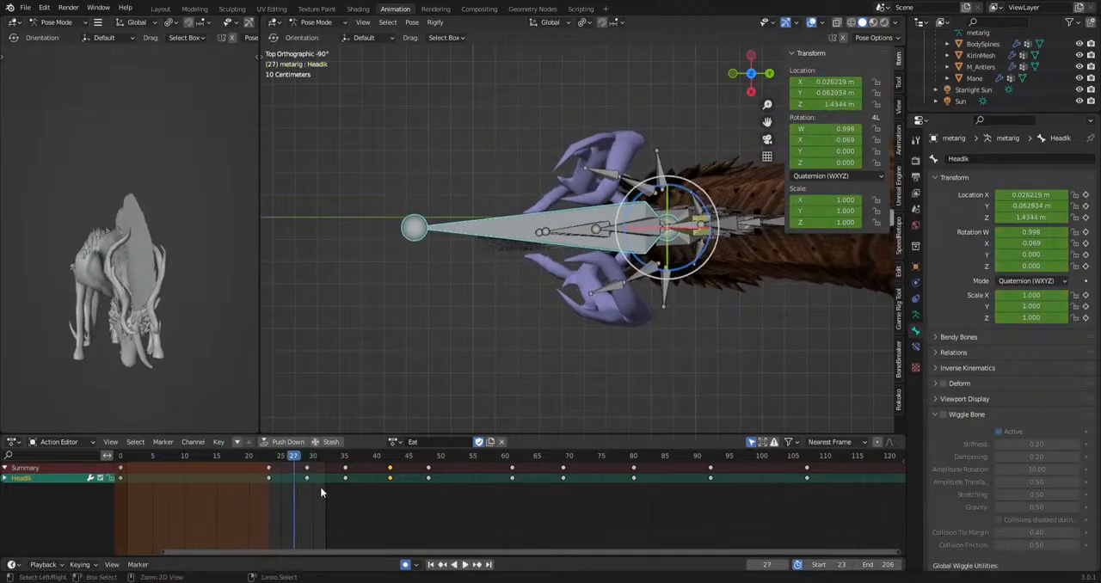
Move the HeadIk bone sideways at frames 27, 35 and 48 of the Eat action.
key(space)
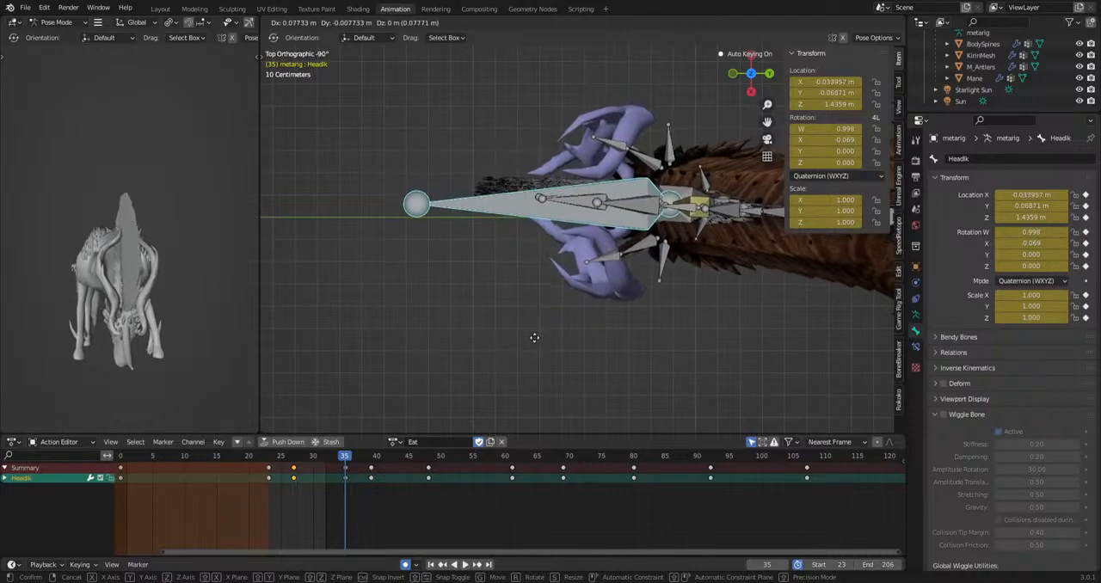
key(Escape)
key(g)
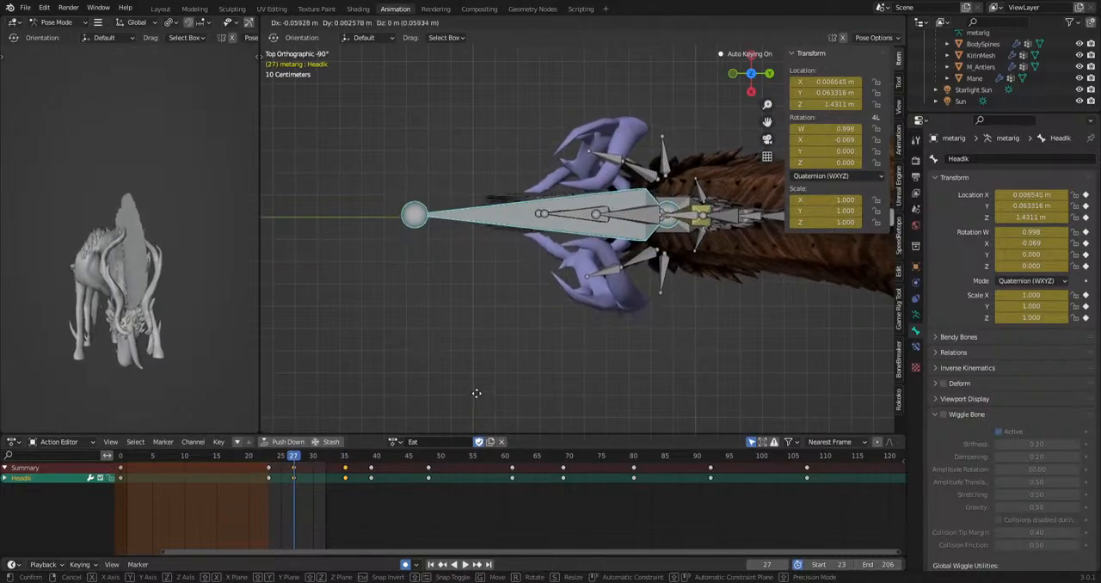
click(474, 392)
drag(293, 460, 267, 478)
key(g)
click(506, 394)
key(space)
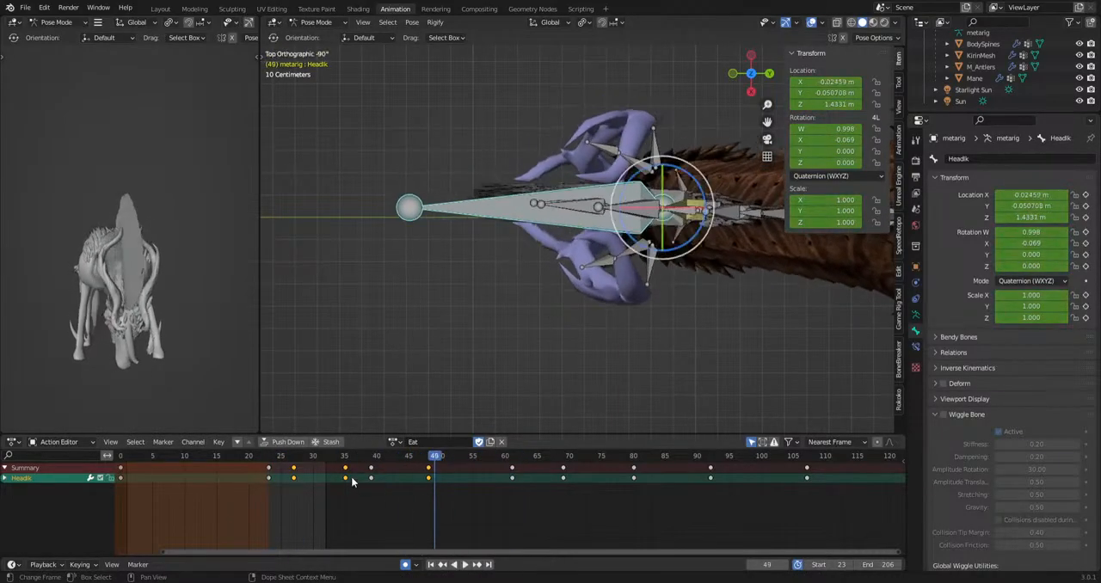
Remove the HeadIk key at frame 35 and play the animation from frame 23.
key(space)
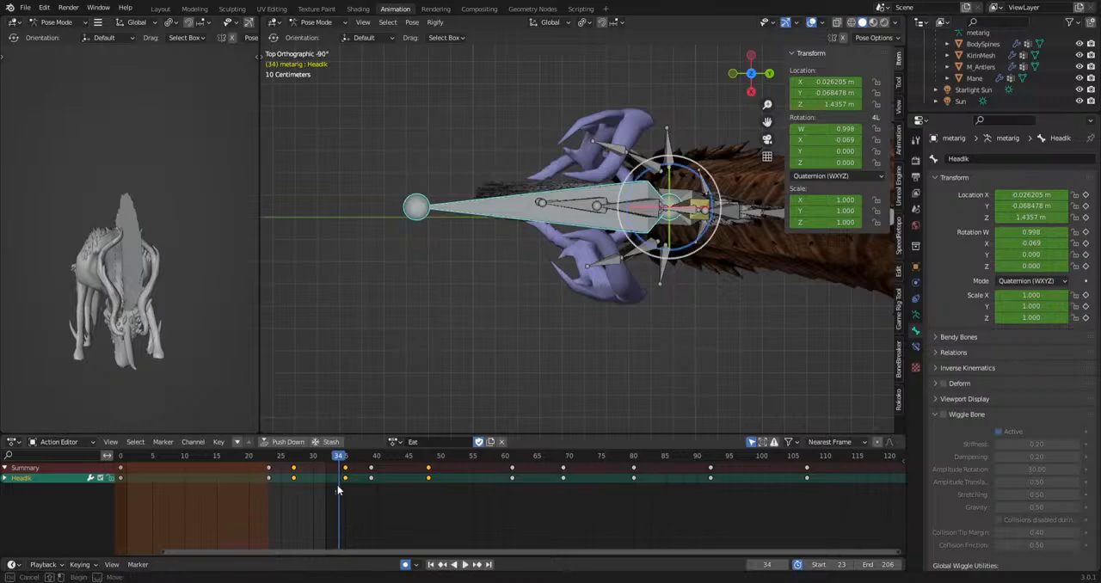
key(shift+Left)
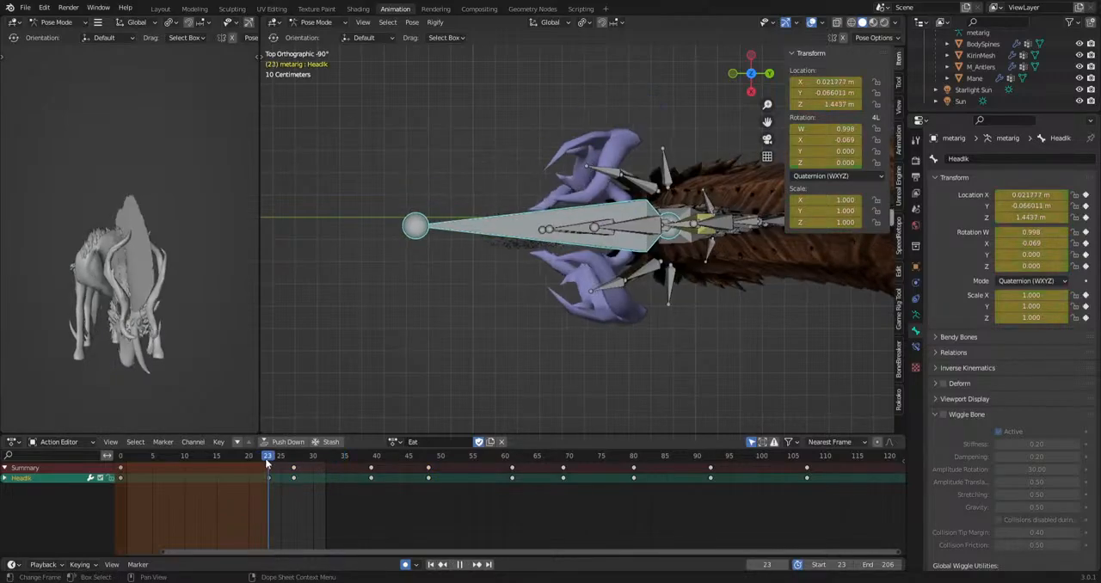
key(space)
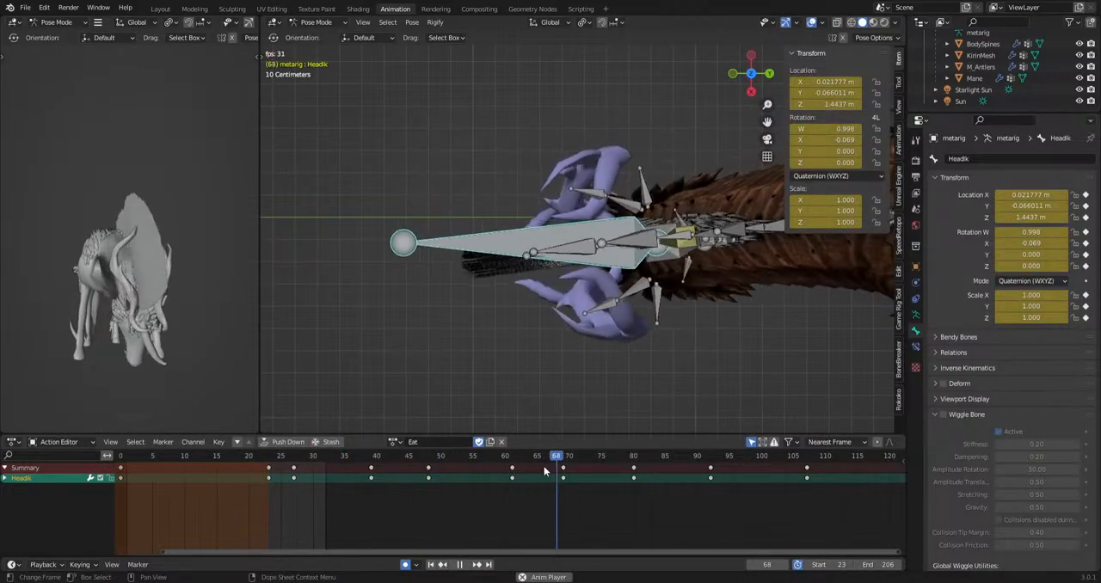
key(space)
Move the HeadIk bone sideways at frames 80 and 107, playing the animation between the edits.
click(493, 469)
drag(493, 468, 635, 495)
key(g)
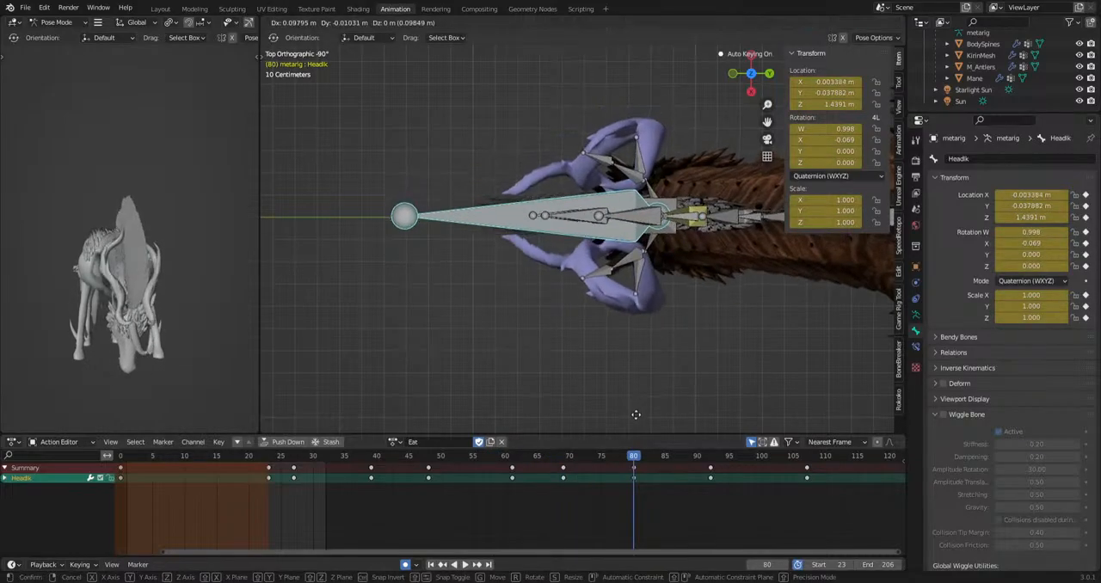
click(665, 440)
key(space)
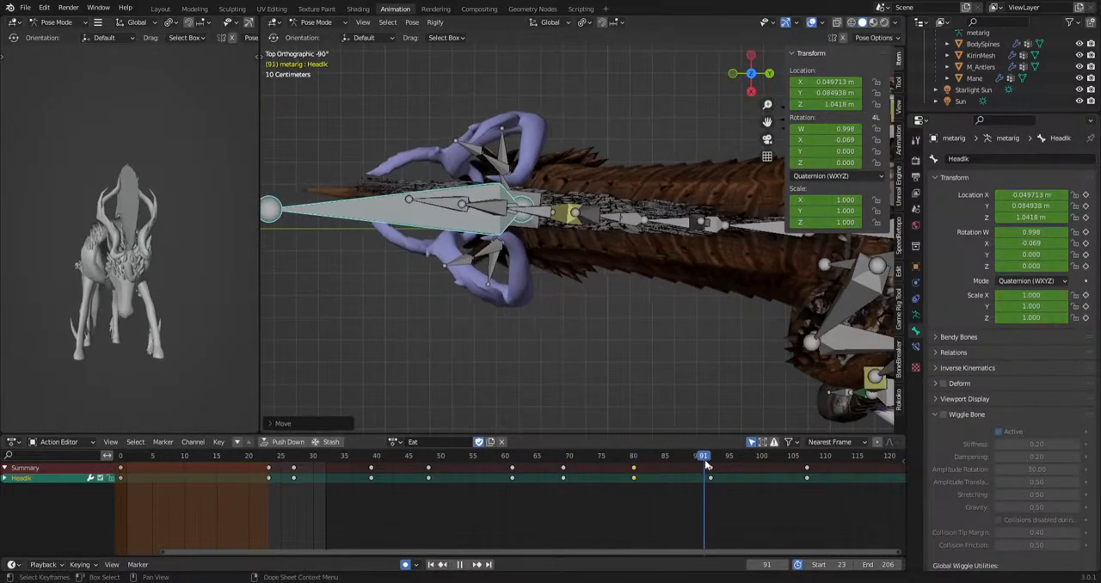
key(space)
scroll(672, 414, down, 2)
key(g)
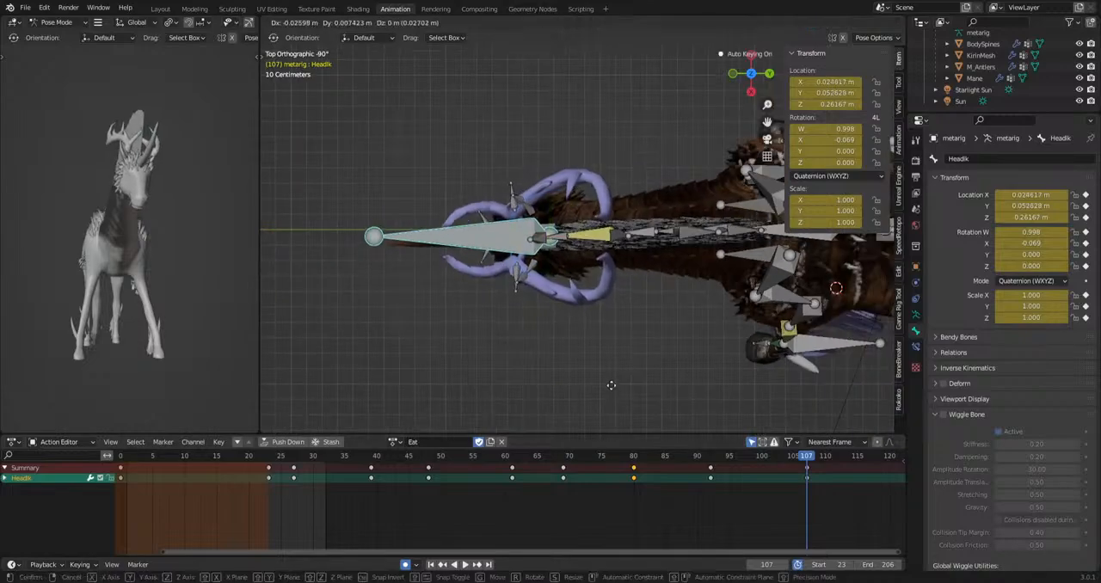
click(612, 373)
Move the HeadIk bone sideways at frame 126 and go to frame 145.
scroll(757, 508, down, 2)
middle_drag(774, 516, 535, 516)
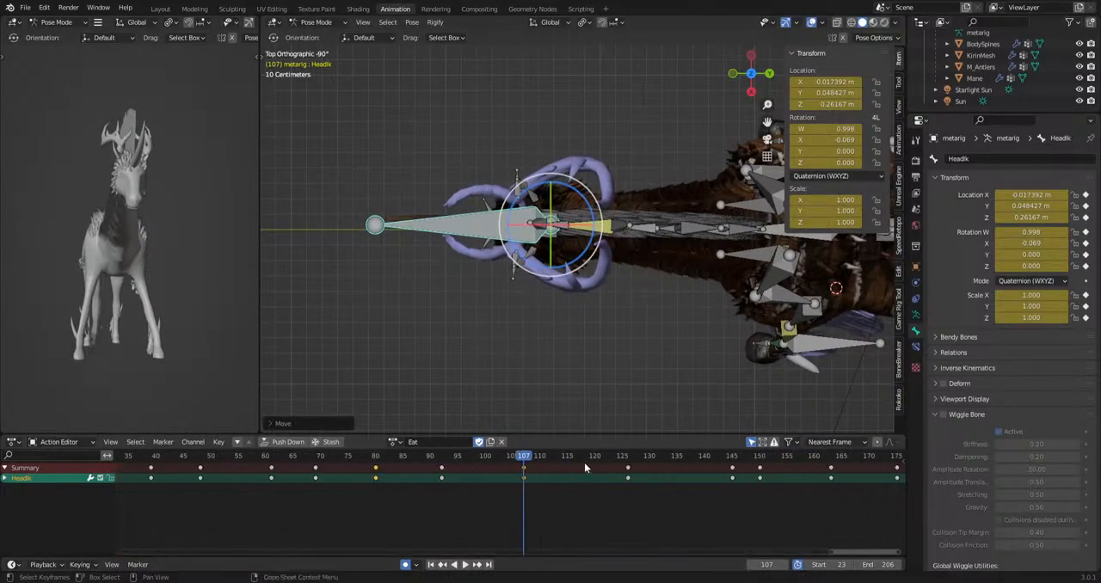
drag(616, 461, 629, 461)
key(g)
click(607, 340)
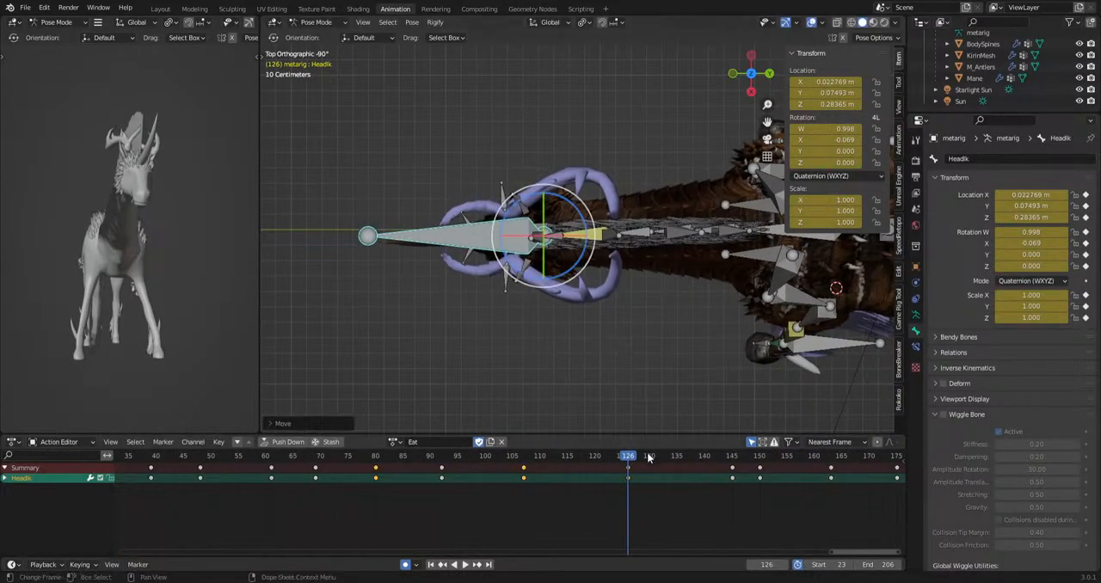
drag(749, 479, 732, 482)
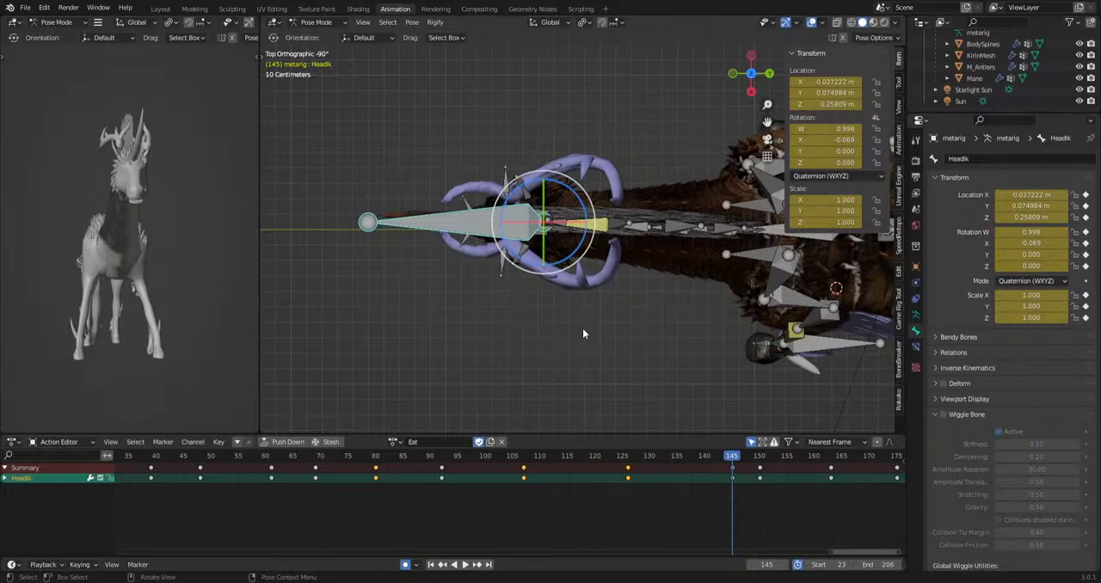
Select the neck.002, neck.003 and neck.004 bones together and try rotating them in top orthographic view.
mouse_move(611, 339)
shift+middle_down()
mouse_move(611, 326)
mouse_move(598, 326)
shift+middle_up()
middle_drag(721, 507, 614, 497)
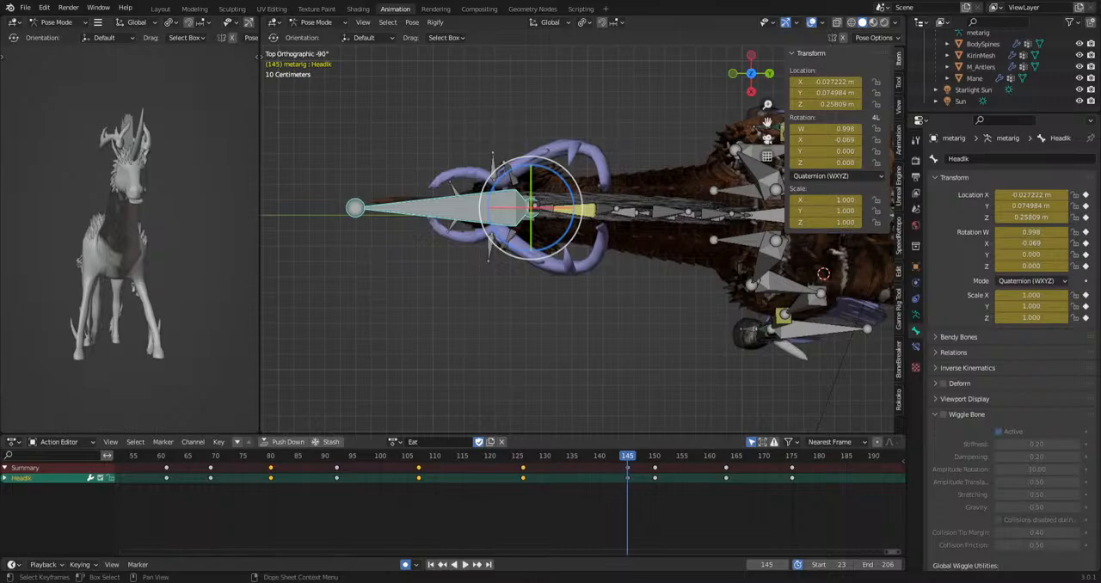
middle_drag(629, 349, 566, 113)
click(566, 113)
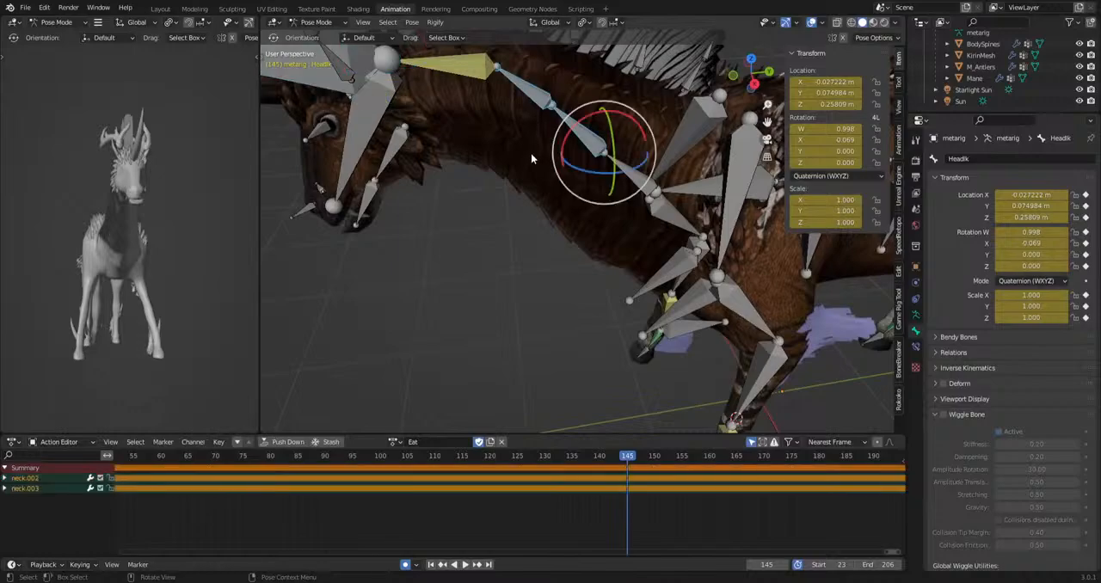
alt+middle_drag(531, 153, 547, 297)
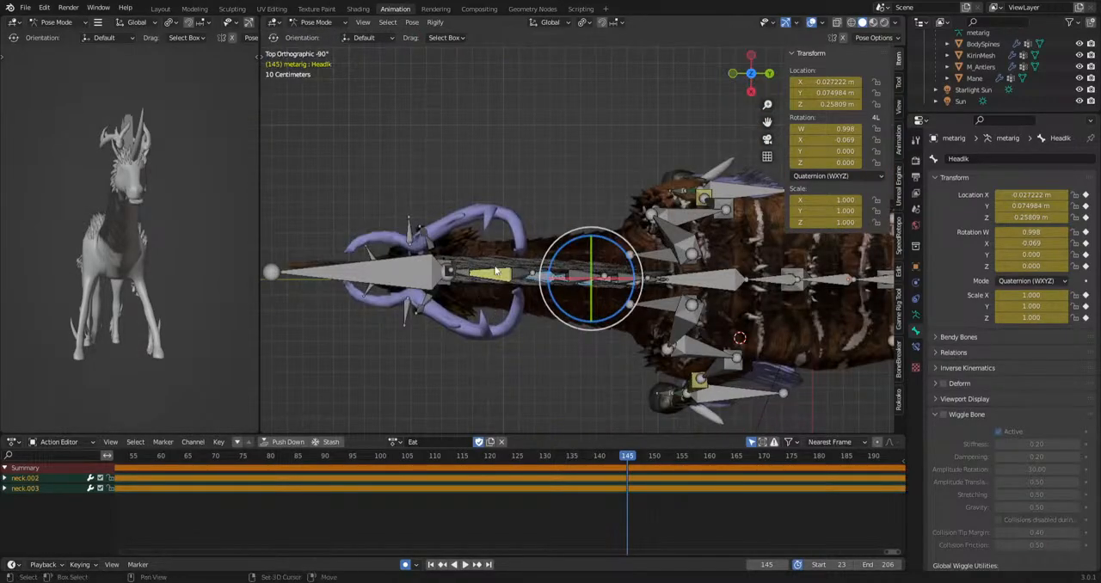
shift+click(495, 271)
key(r)
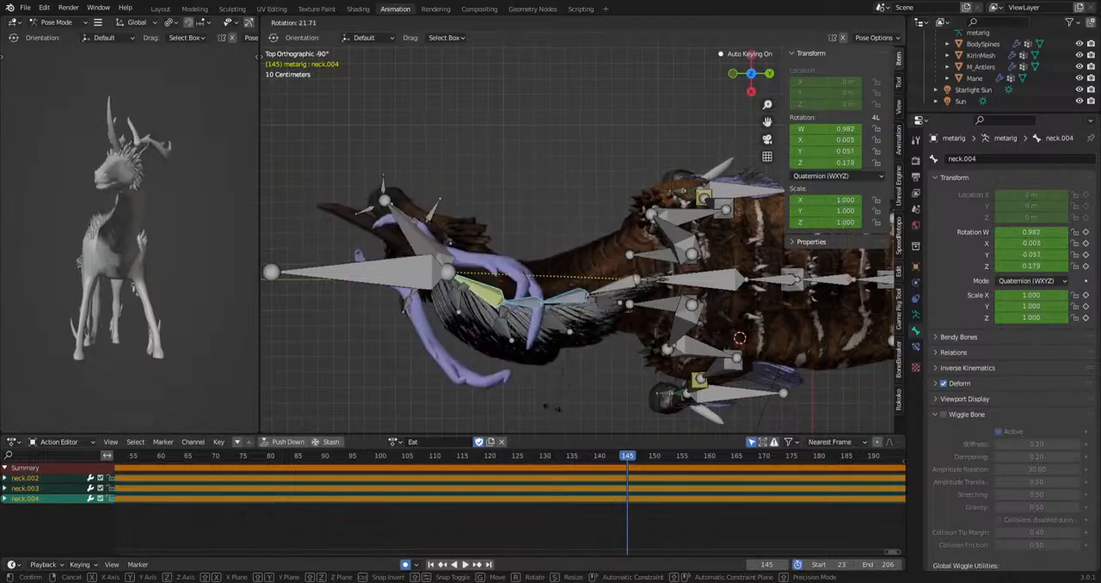
key(Escape)
Rotate the three selected neck bones at about frames 36 and 47 in top view.
key(Home)
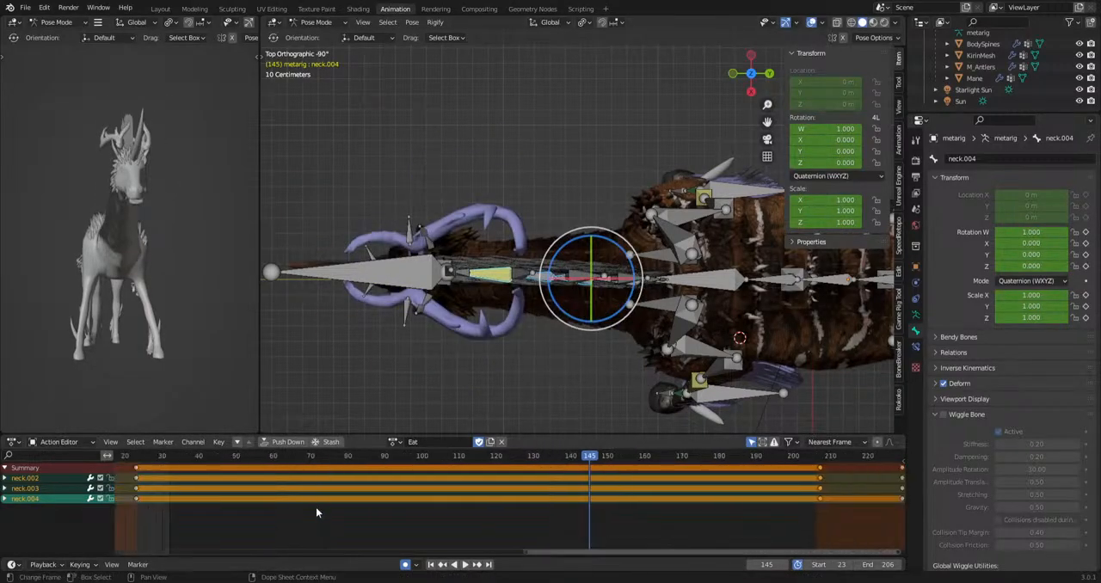
scroll(316, 508, down, 1)
middle_drag(213, 489, 310, 486)
drag(263, 461, 485, 463)
key(r)
key(Return)
key(r)
key(Return)
Rotate the three selected neck bones at about frames 58, 75 and 88.
key(r)
key(Return)
key(r)
key(Return)
key(r)
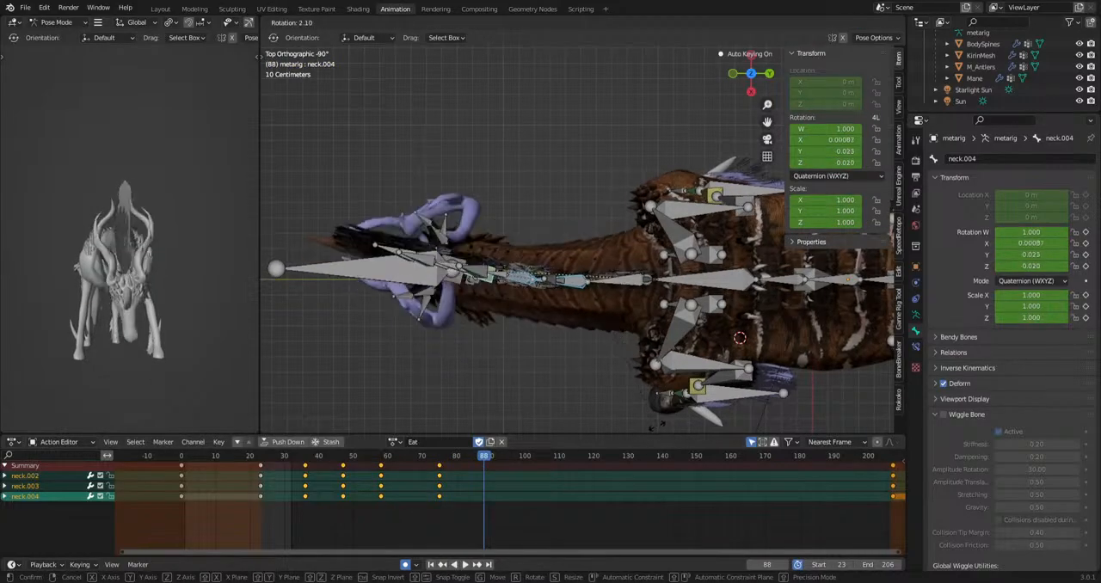
key(Return)
Rotate the three neck bones at about frames 105, 125, 154 and 177 and play the animation.
key(space)
key(r)
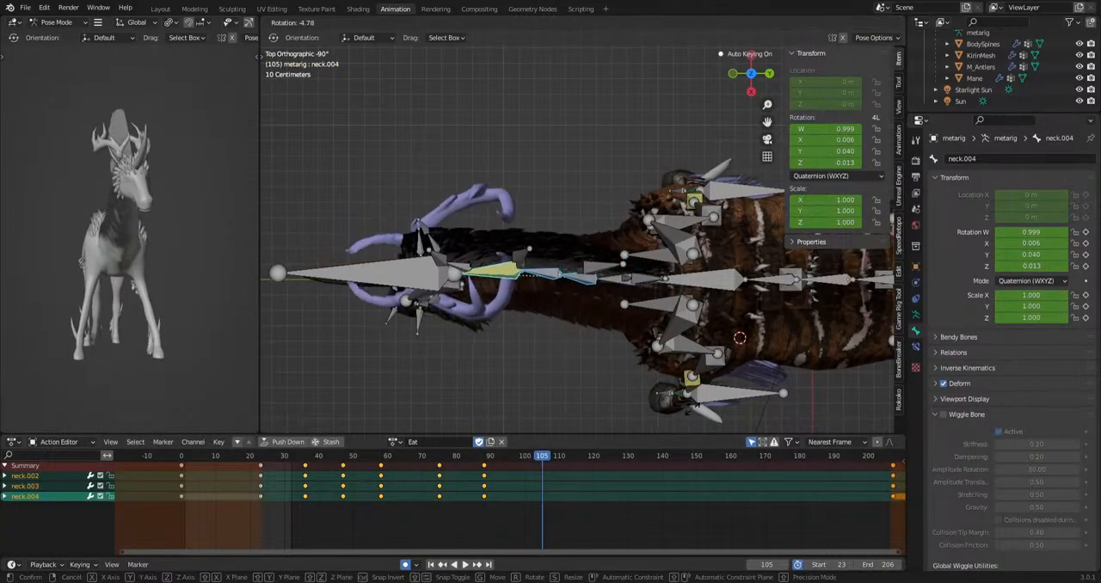
click(691, 412)
drag(546, 461, 789, 462)
key(r)
click(758, 425)
key(r)
click(777, 420)
key(space)
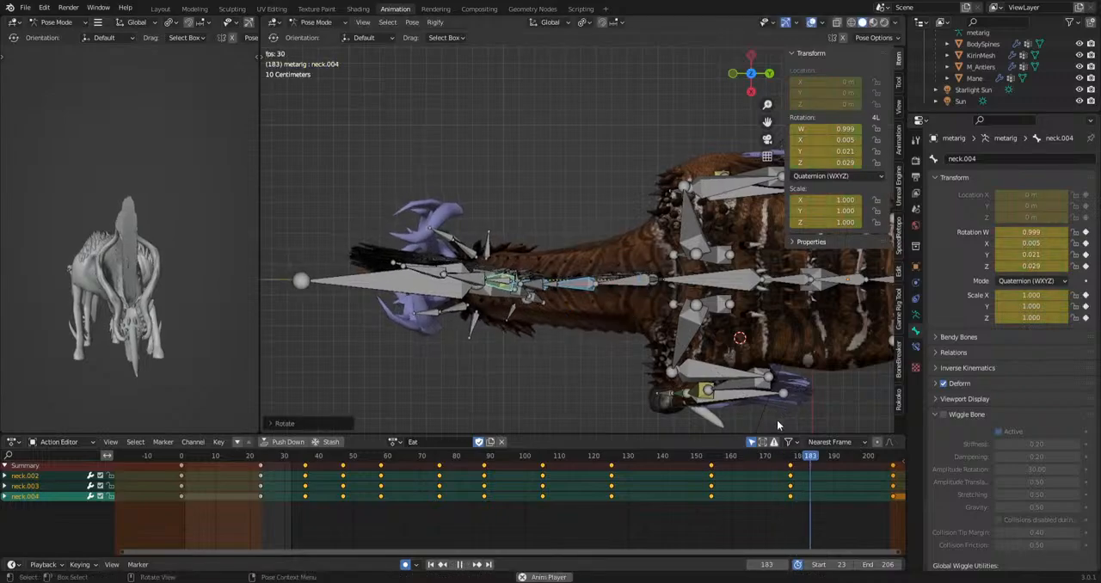
key(space)
Offset the new neck.003 keys about 2 frames later and the neck.004 keys about 4 frames later, and check playback.
drag(295, 515, 827, 511)
key(g)
click(819, 488)
key(g)
click(838, 490)
key(space)
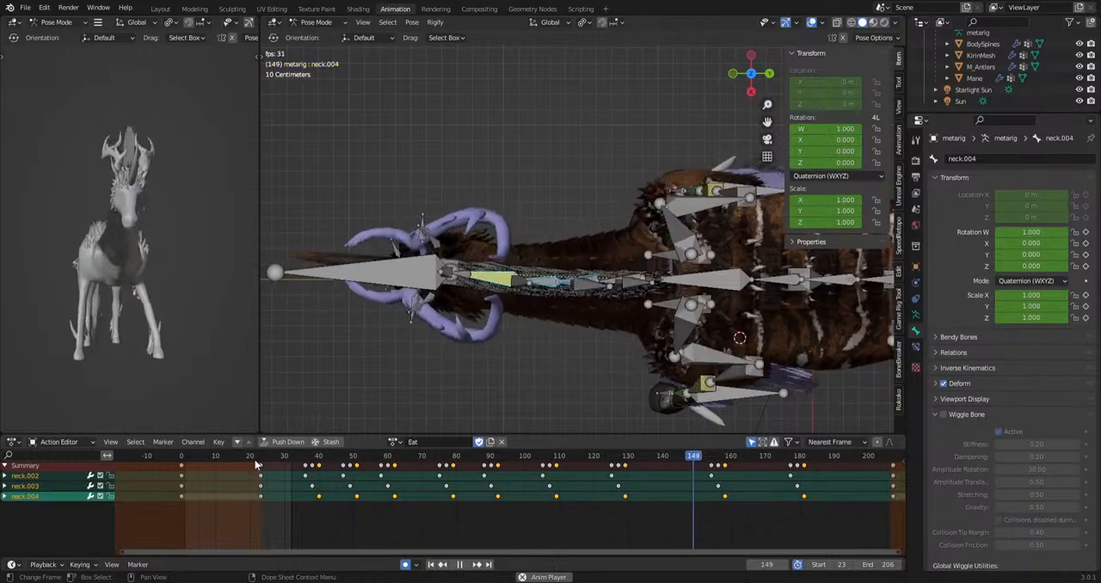
key(space)
Select the head bone, switch to bottom orthographic view and go to frame 31.
middle_drag(401, 382, 485, 270)
click(535, 365)
alt+middle_drag(536, 365, 686, 345)
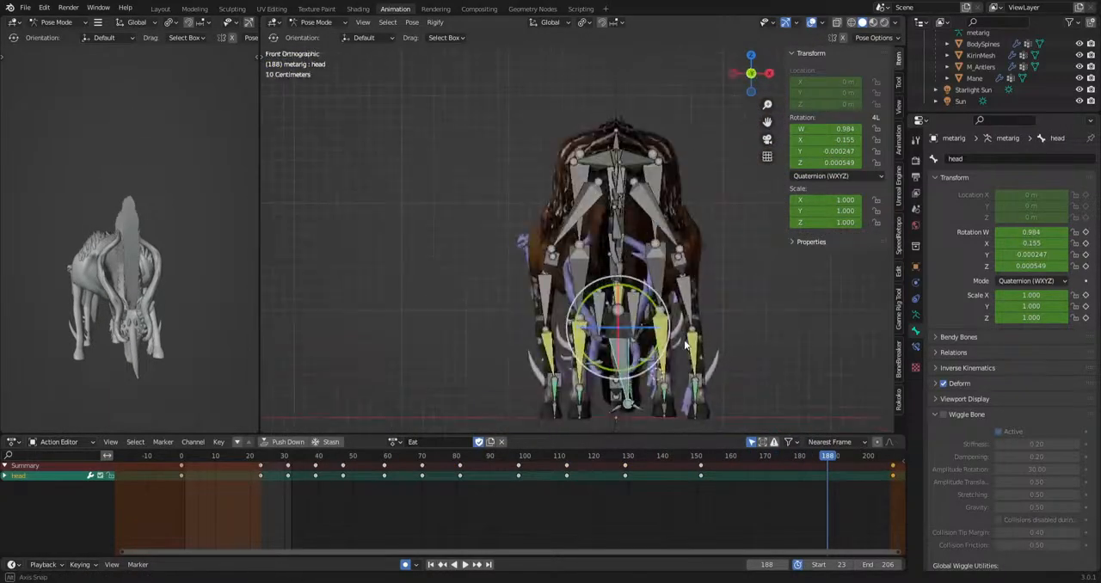
key(shift+Left)
key(space)
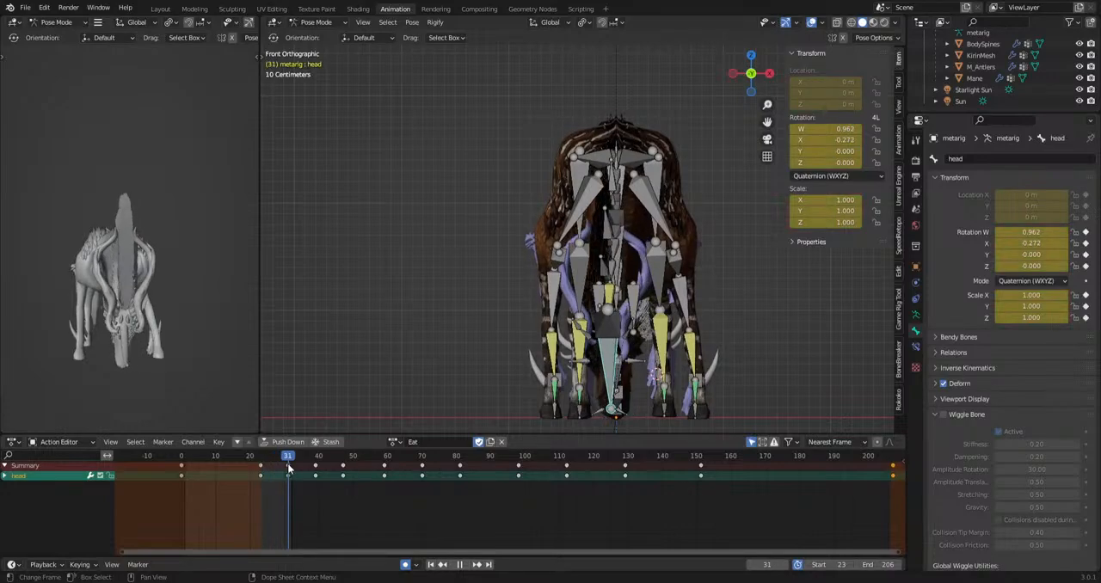
alt+middle_drag(533, 387, 561, 241)
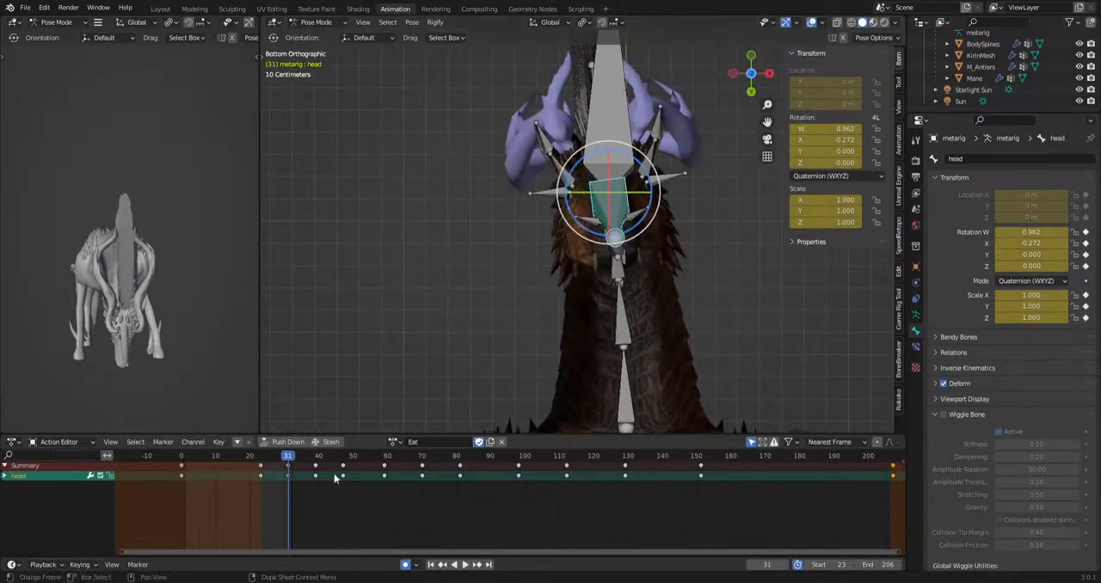
drag(262, 455, 289, 470)
Rotate the head bone at its existing keys on about frames 31, 39, 47 and 59.
key(r)
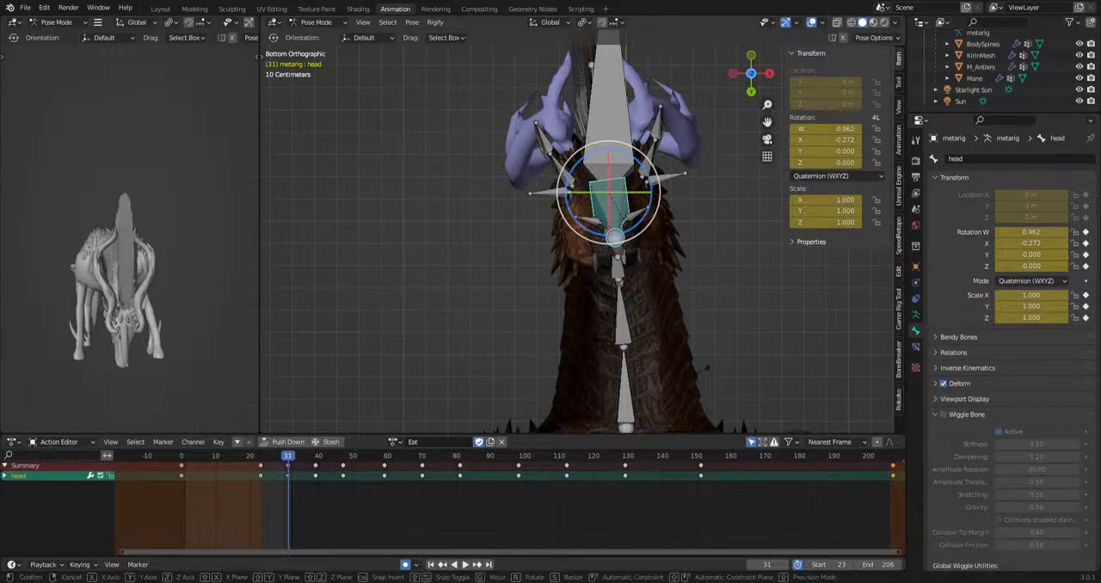
click(645, 401)
click(314, 462)
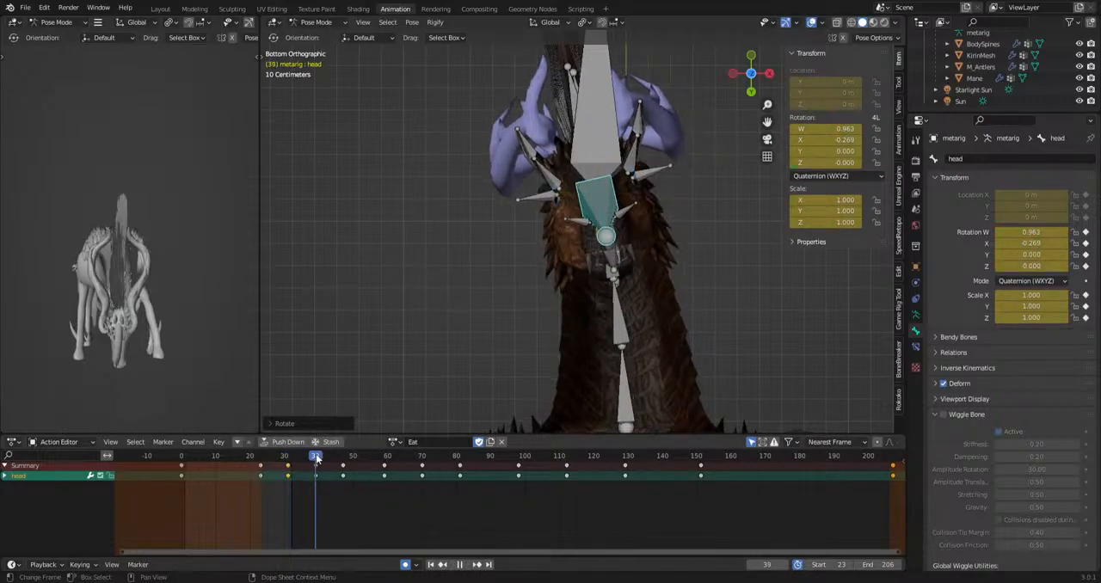
drag(321, 460, 344, 459)
key(r)
click(650, 379)
key(space)
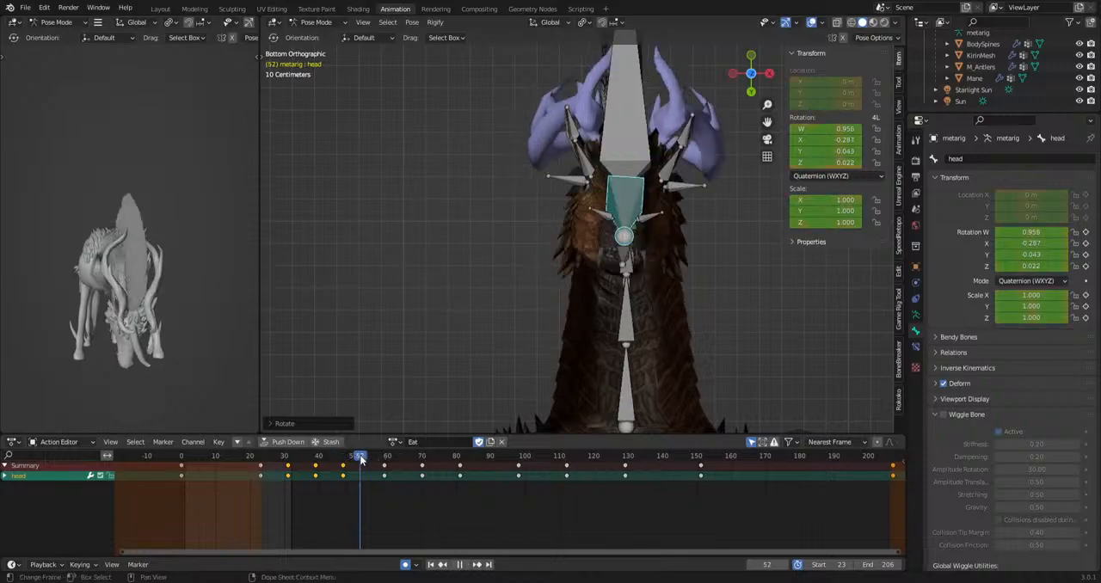
key(r)
click(752, 364)
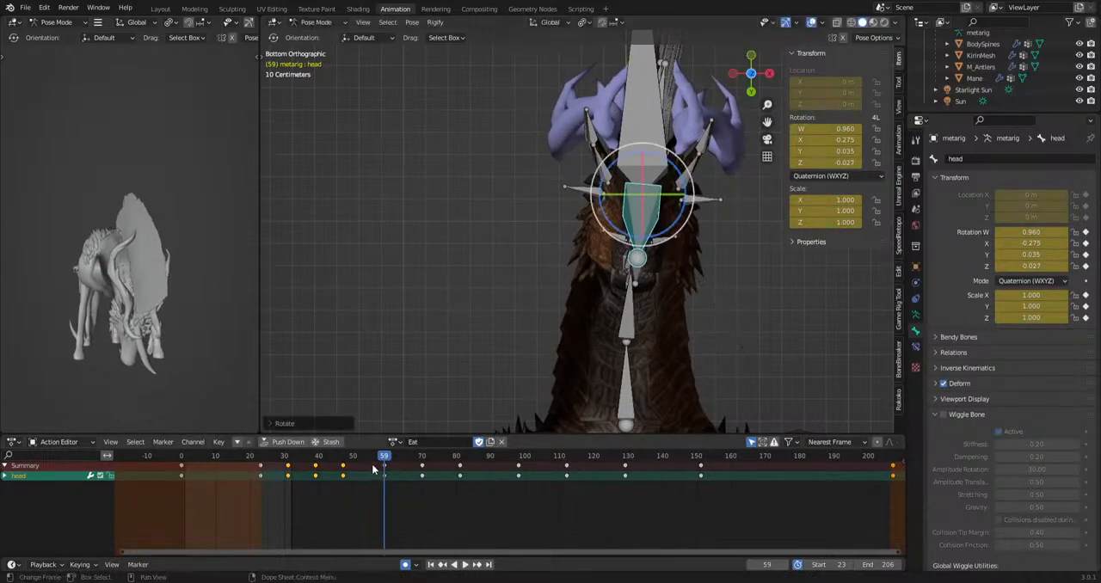
Rotate the head bone at about frames 70, 81, 98 and 112 and play the animation.
drag(385, 461, 566, 460)
key(r)
click(711, 375)
key(r)
click(726, 399)
key(r)
key(r)
key(r)
key(r)
click(650, 463)
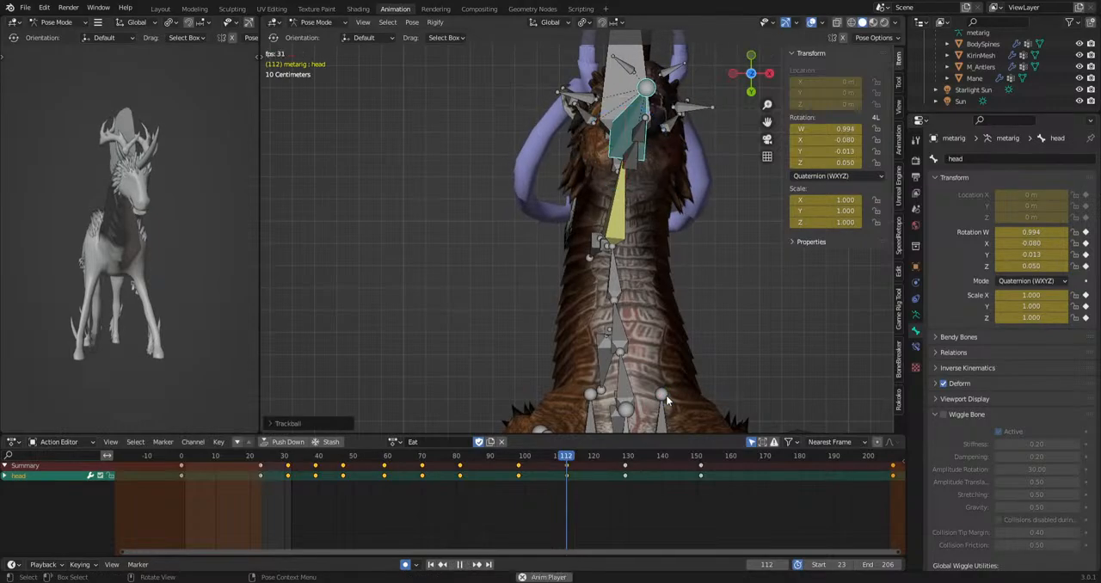
key(space)
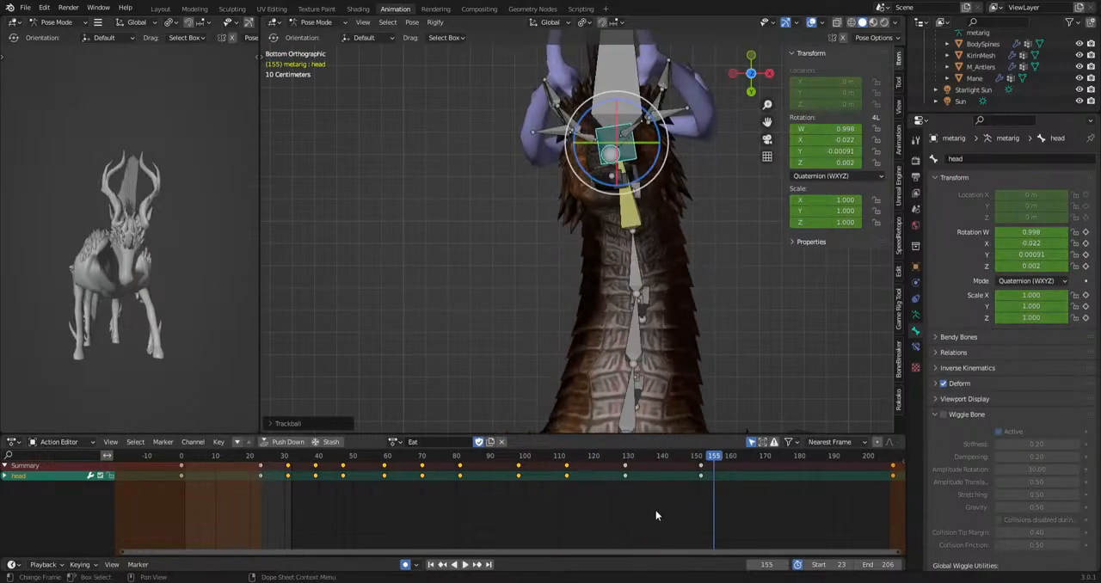
Play the head motion again up to about frame 154 to check the new rotations.
middle_drag(655, 512, 518, 514)
drag(578, 460, 329, 457)
key(space)
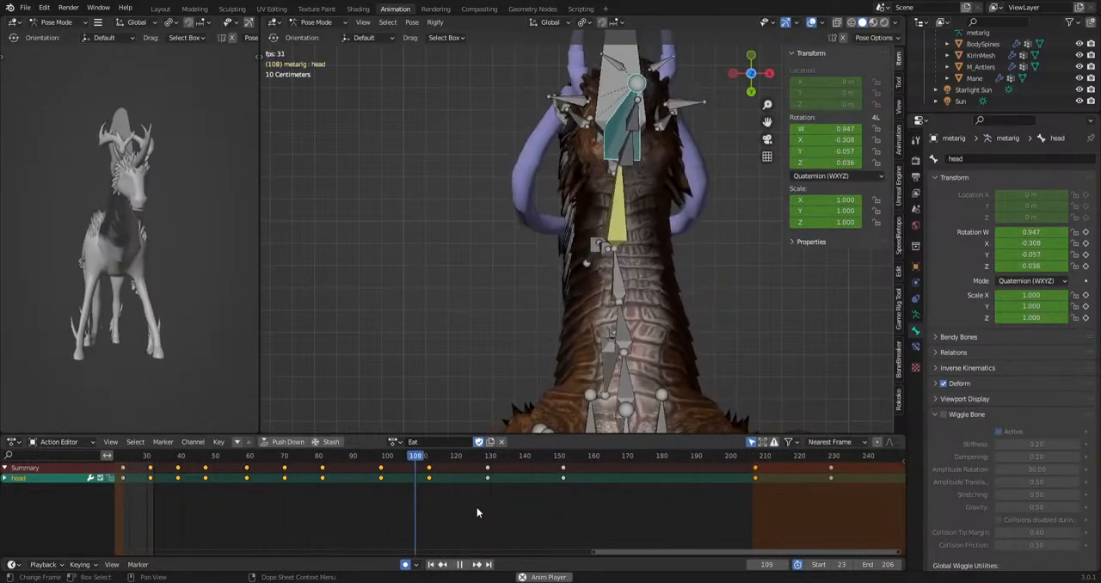
key(space)
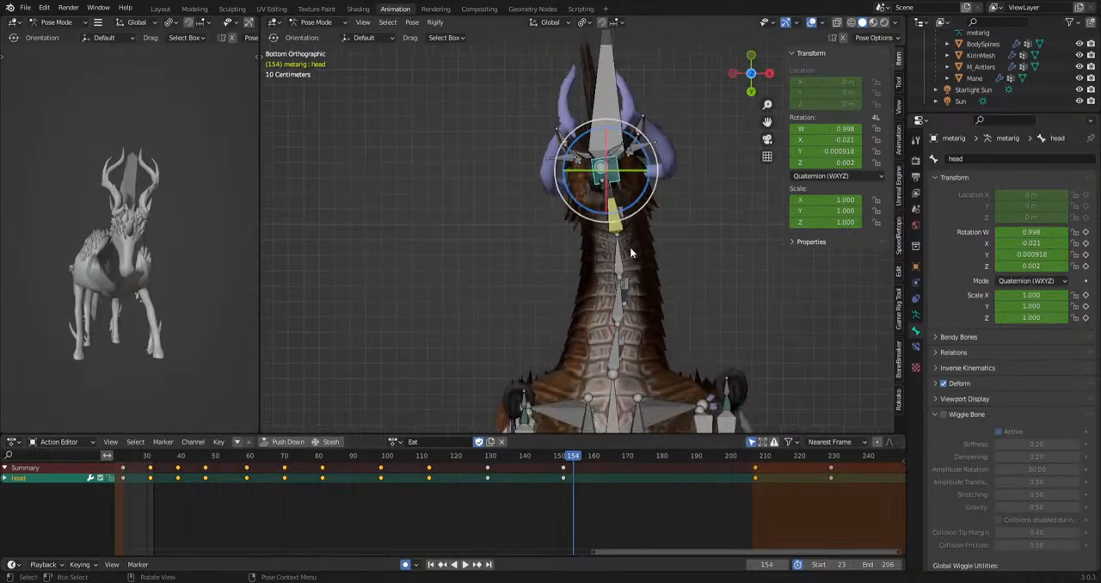
In right orthographic view, select the HeadIk bone and shift its keyframes near the end of the grazing later in the timeline.
key(KP_3)
click(433, 196)
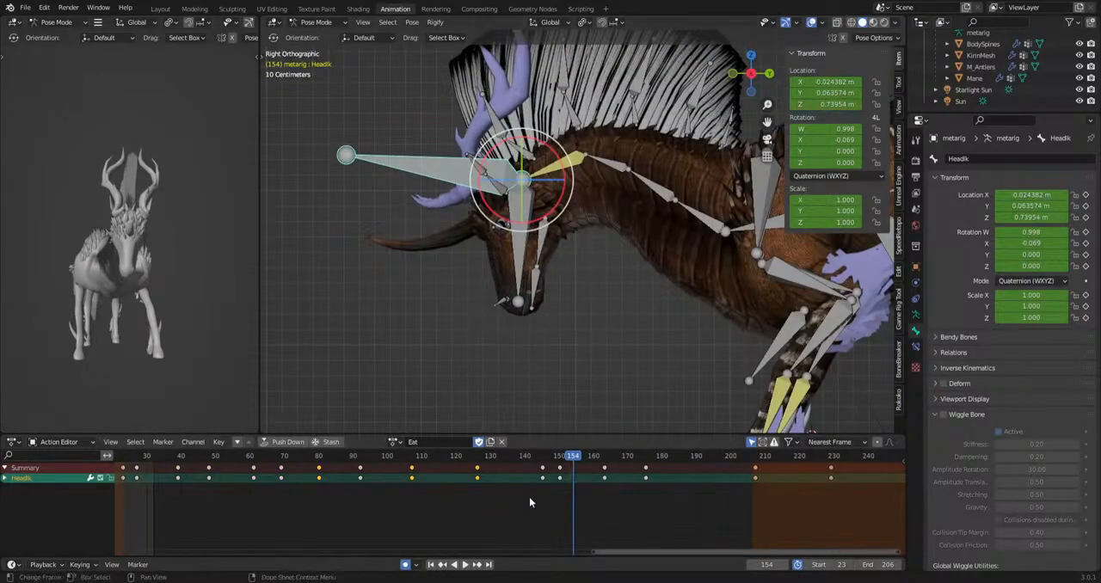
drag(678, 460, 678, 461)
key(g)
click(720, 463)
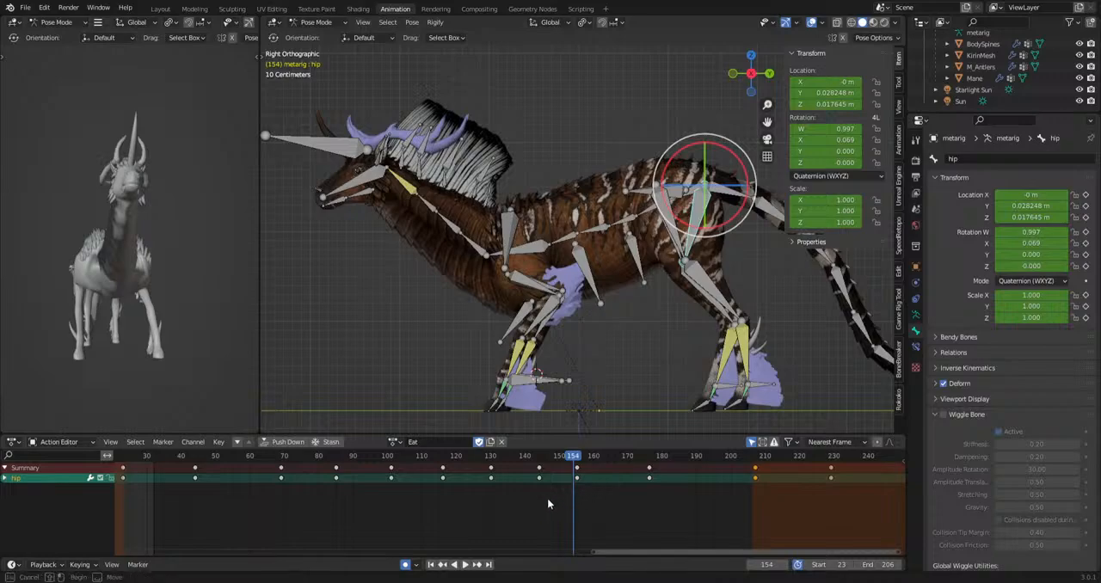
Move the hip bone's three keys between frame 130 and frame 207 later, to about frames 155, 172 and 193.
drag(549, 460, 683, 458)
key(g)
click(743, 465)
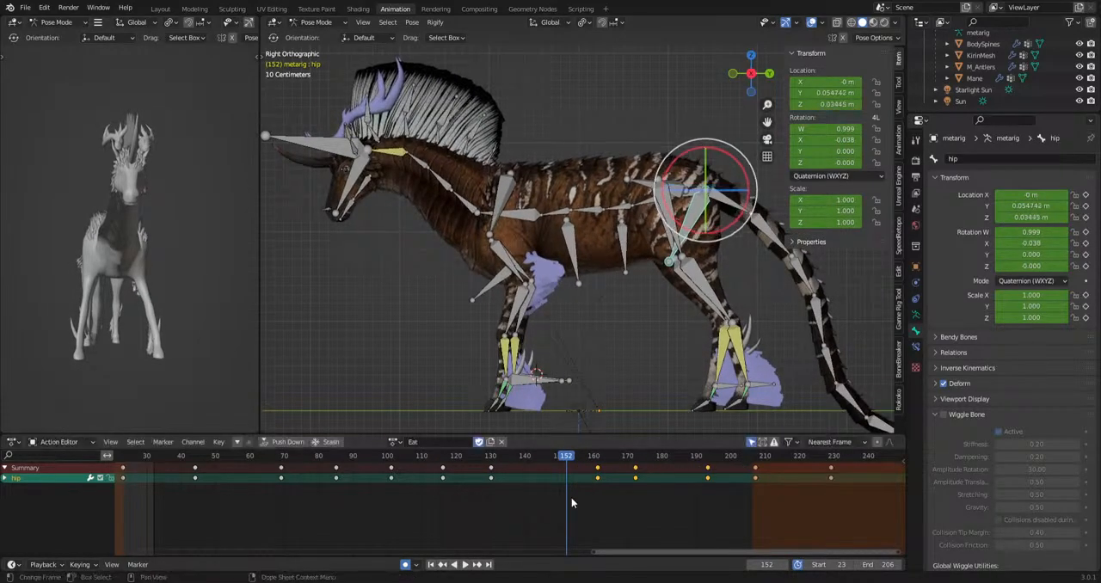
key(g)
drag(573, 499, 446, 474)
click(592, 467)
Play the Eat animation to check the retimed ending, and view the creature briefly without viewport overlays.
key(space)
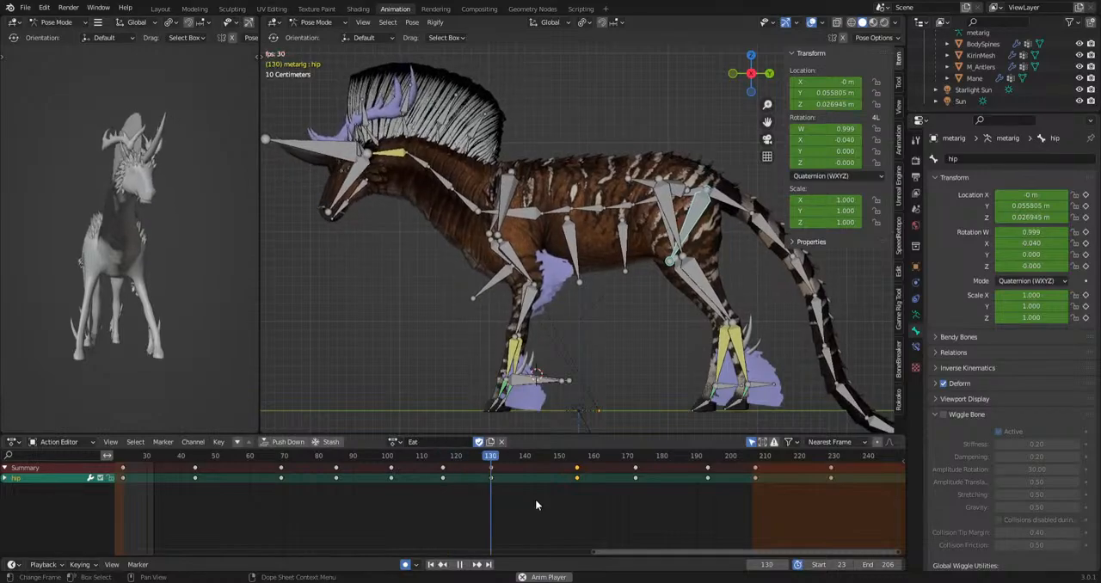
key(space)
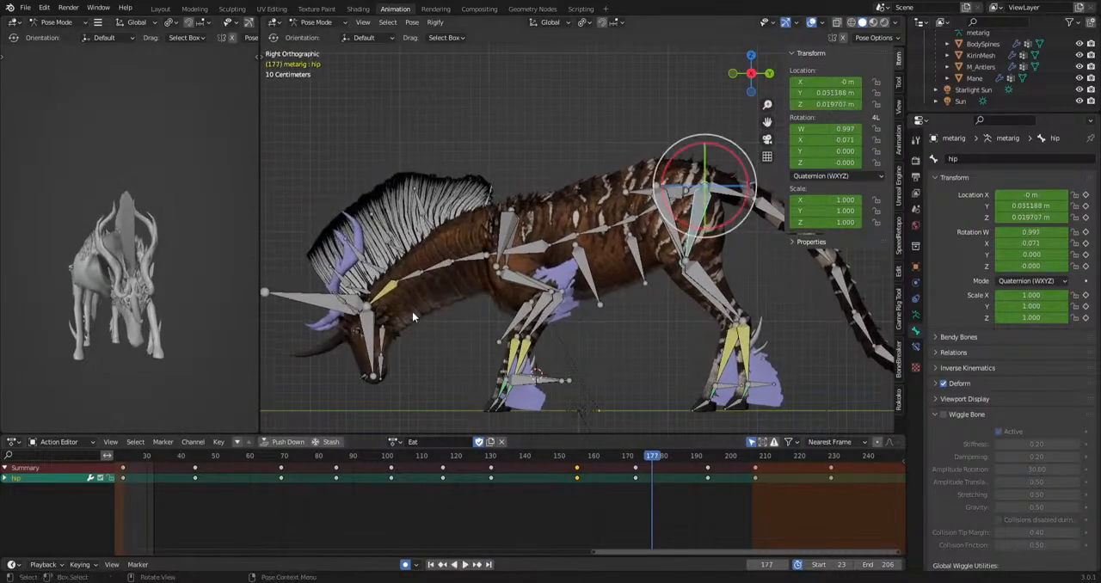
key(space)
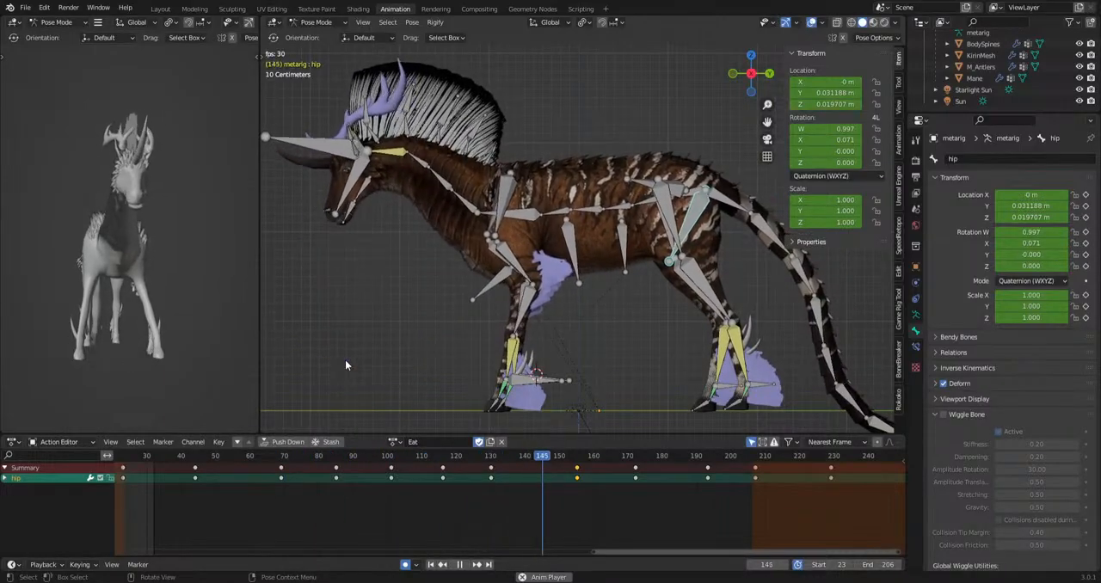
key(space)
click(811, 23)
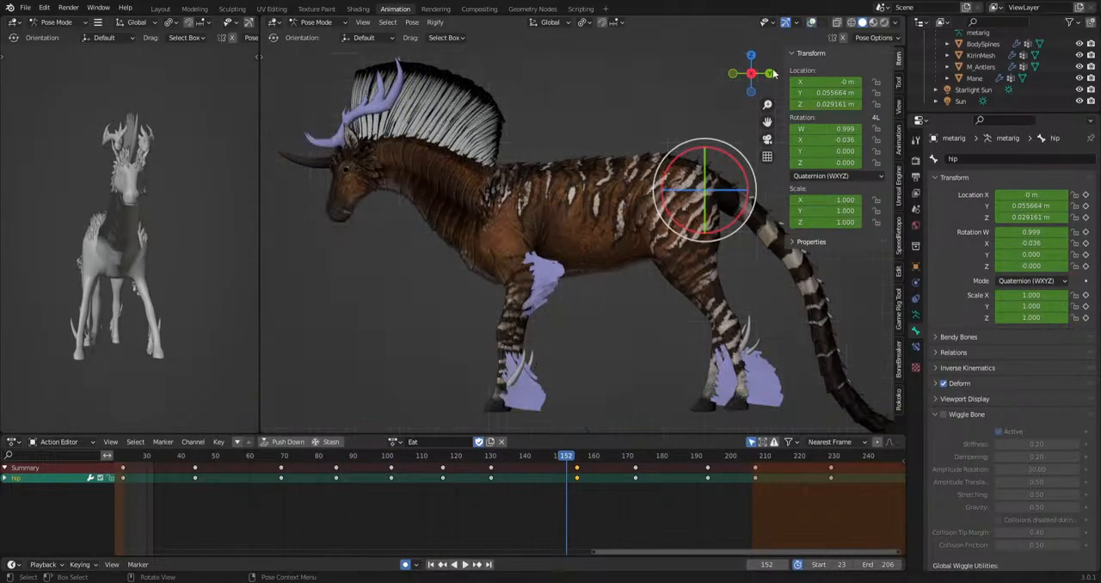
click(811, 23)
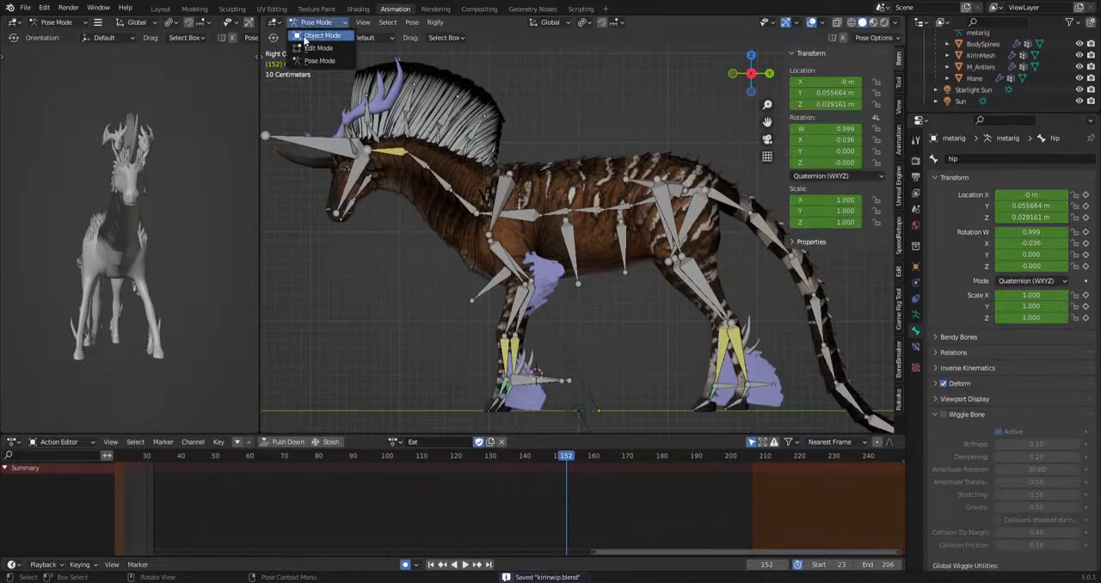
Switch to Object Mode, hide the metarig armature and select the KirinMesh body.
click(320, 36)
click(587, 183)
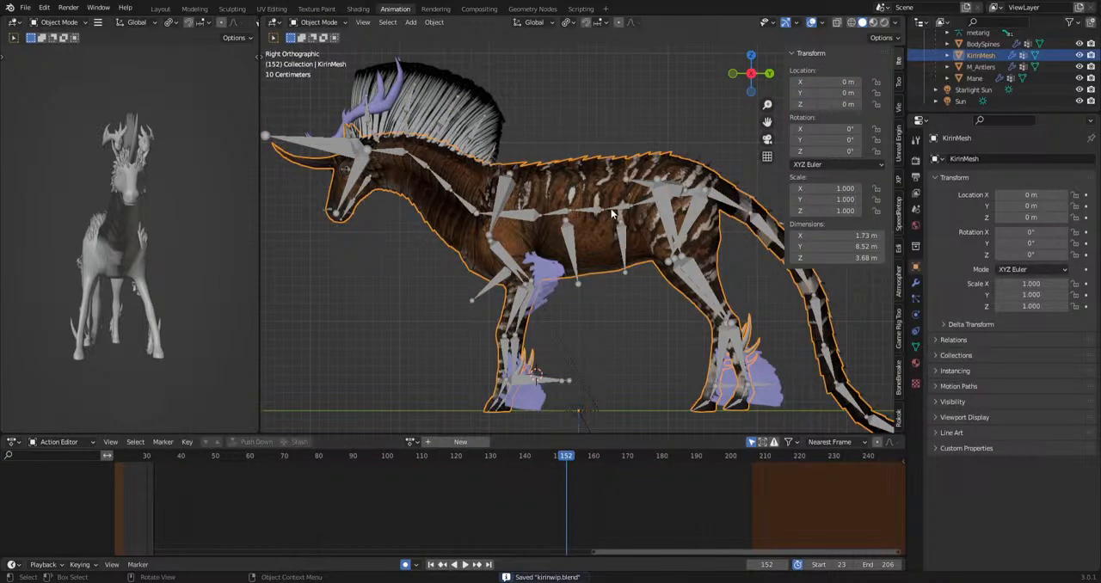
click(614, 204)
key(h)
click(576, 200)
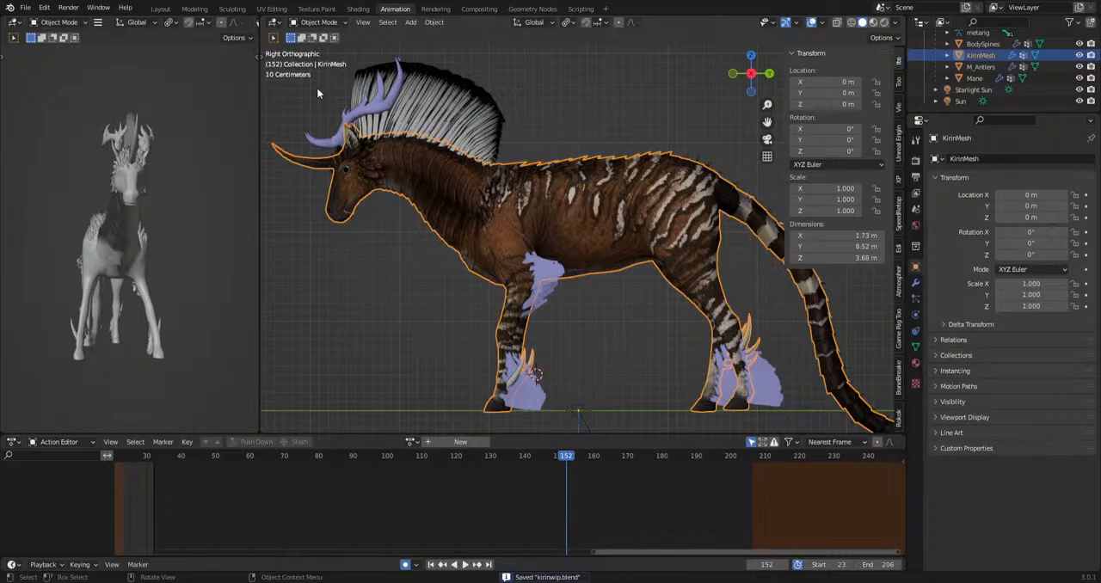
Open the UV Editing workspace and show the whole Kirin model from the right side.
click(272, 10)
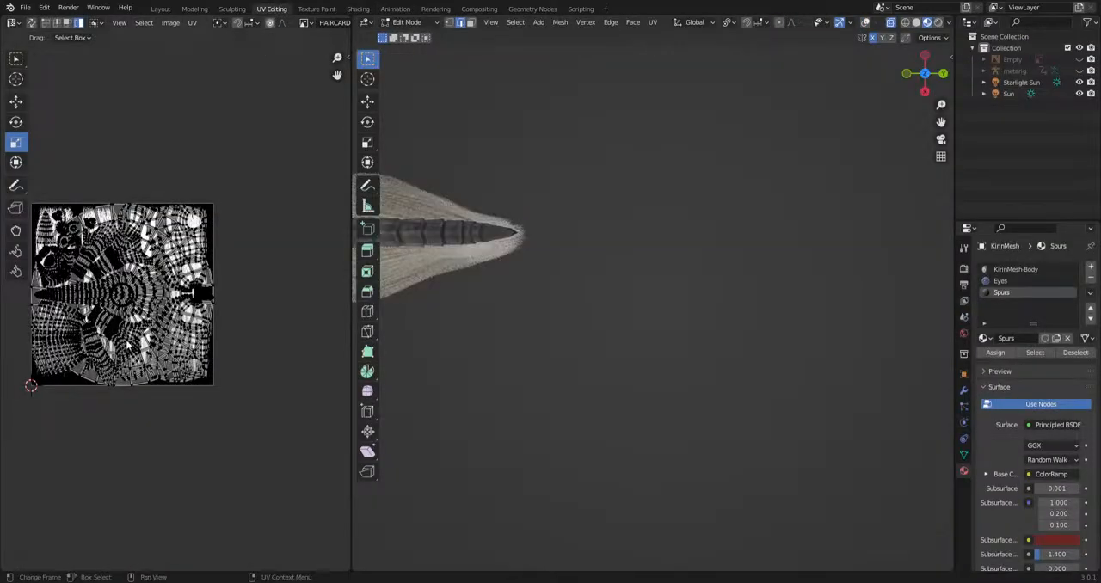
middle_drag(251, 345, 341, 361)
scroll(215, 352, up, 3)
middle_drag(198, 351, 141, 354)
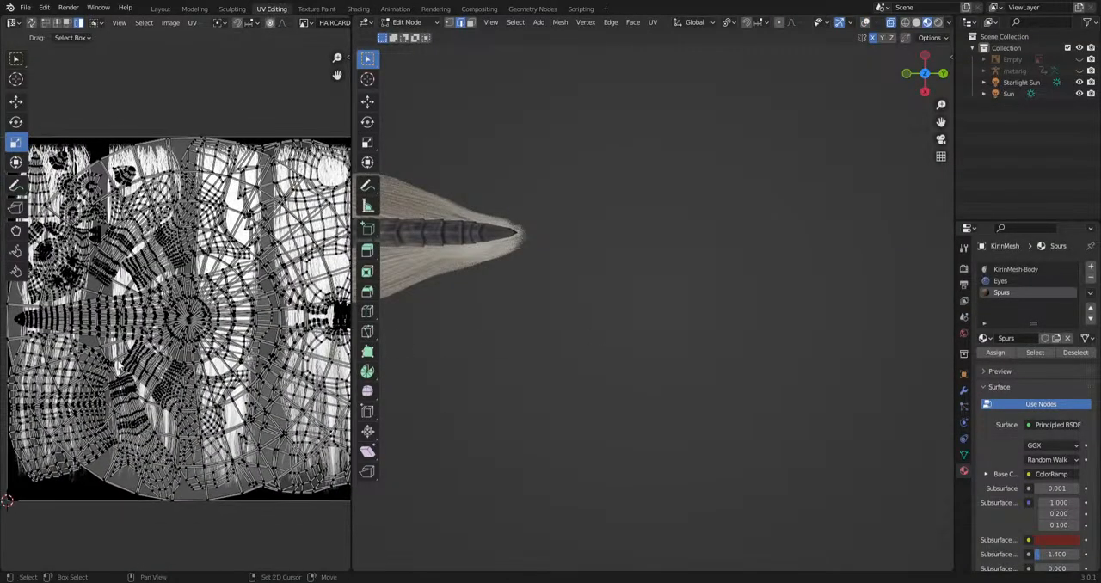
scroll(141, 353, down, 1)
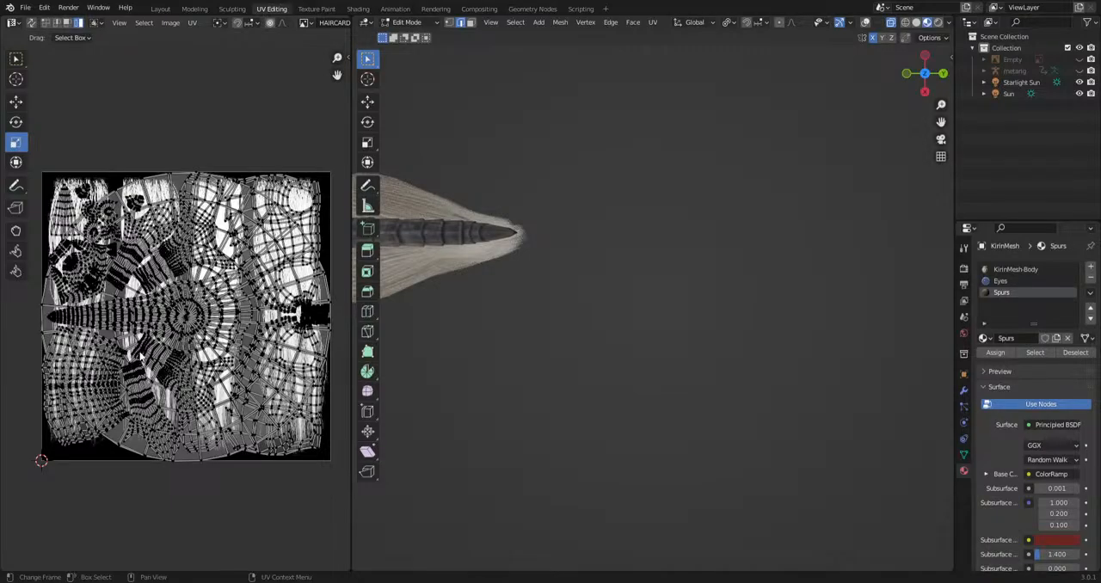
scroll(611, 259, down, 5)
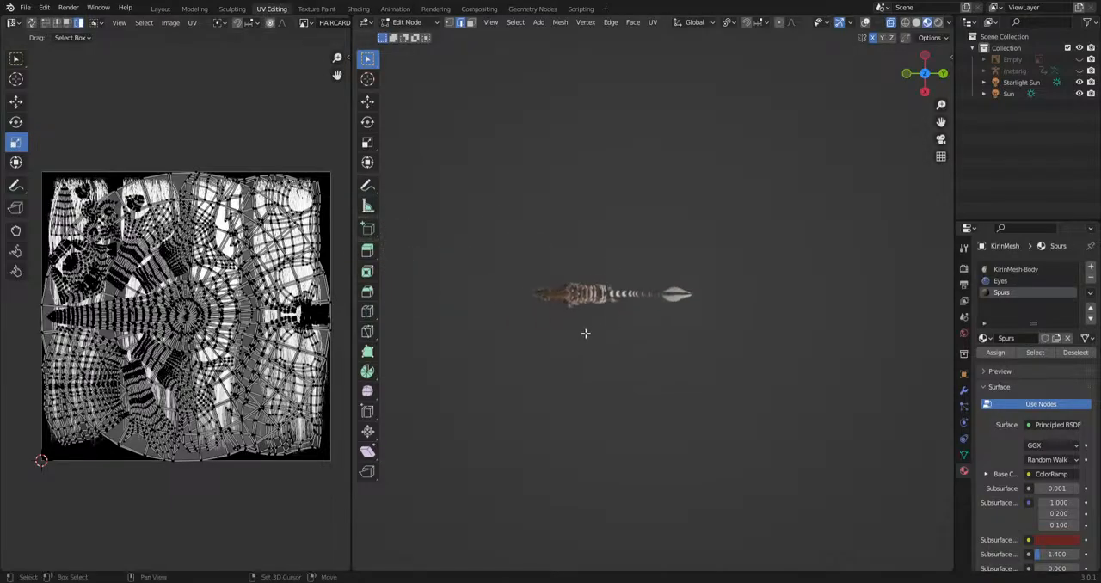
scroll(590, 282, up, 6)
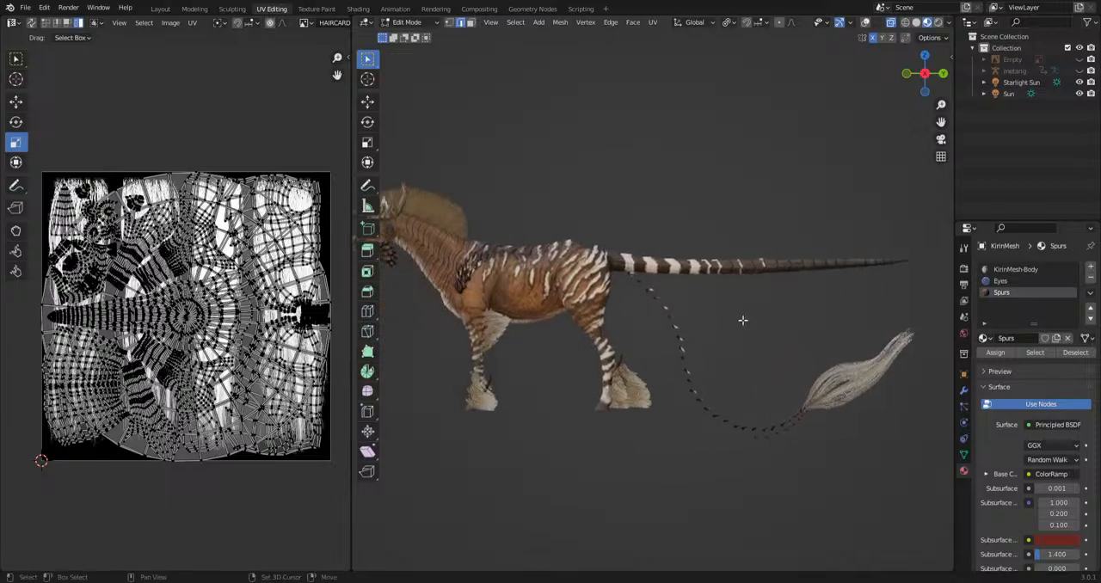
Turn on overlays in the 3D viewport and widen the UV editor to show the full UV layout.
click(865, 26)
scroll(733, 313, down, 1)
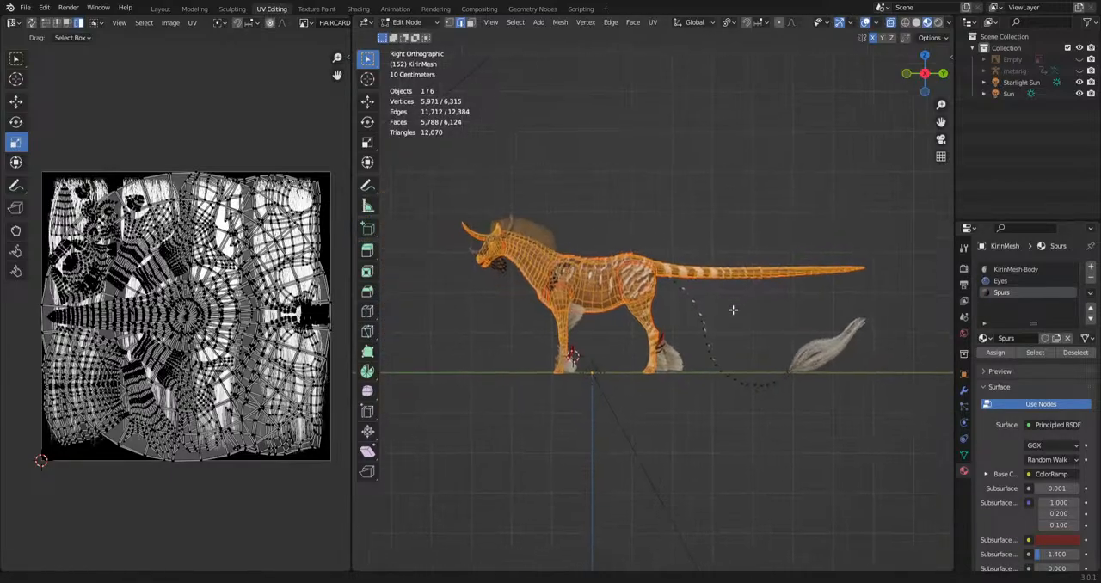
scroll(519, 275, up, 5)
scroll(58, 428, up, 1)
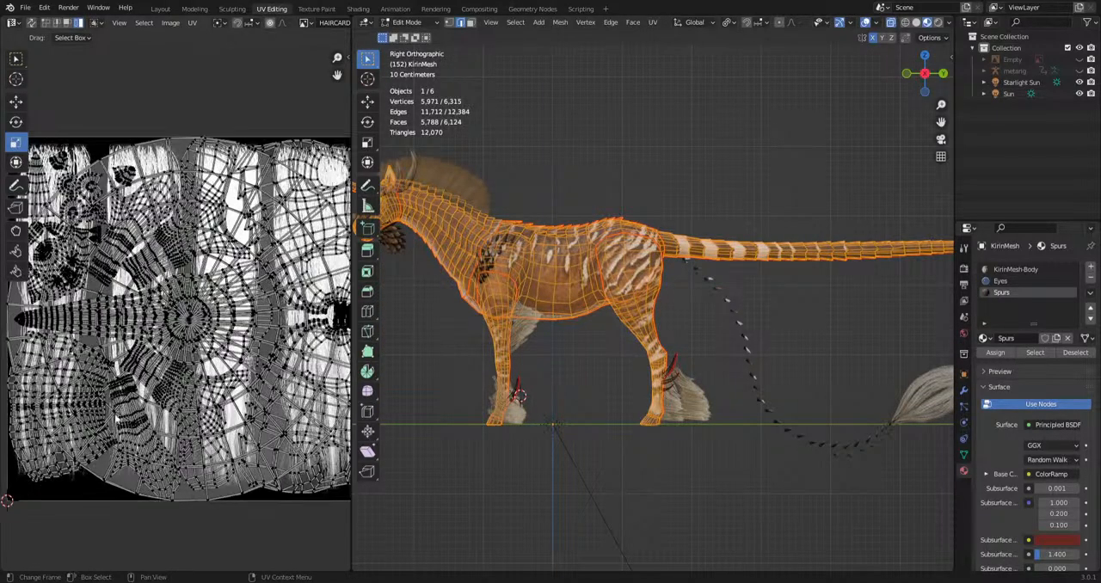
drag(352, 413, 593, 417)
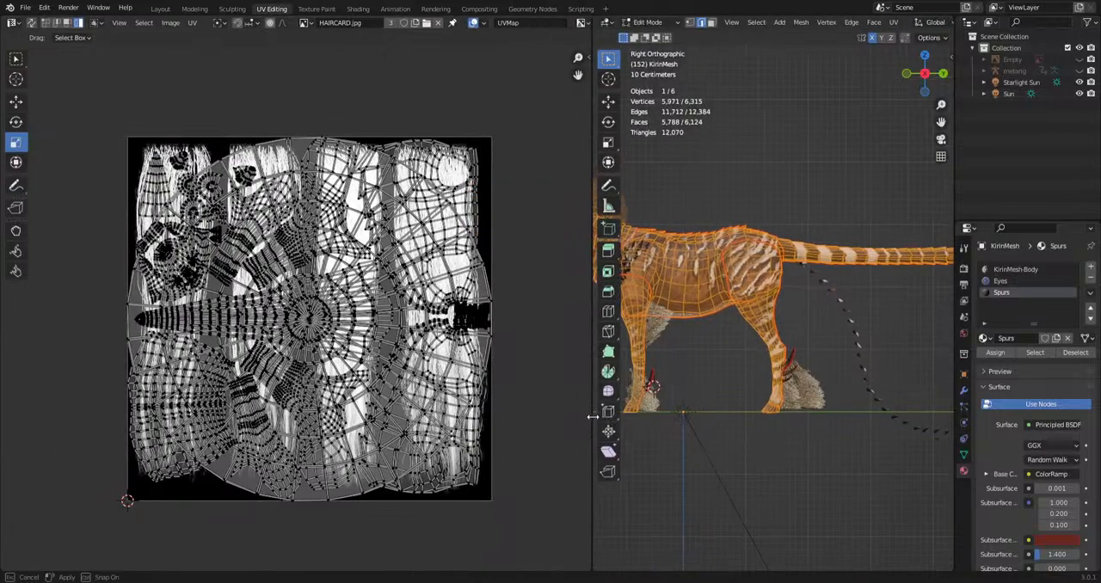
Select the large circular UV island overlapping the body islands and hide it.
click(352, 492)
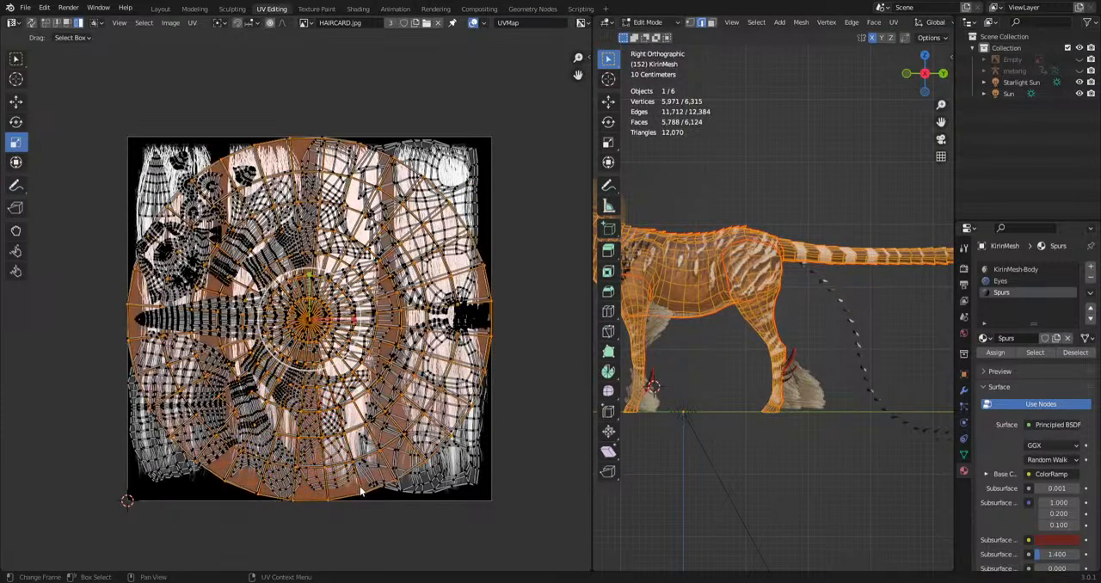
click(363, 491)
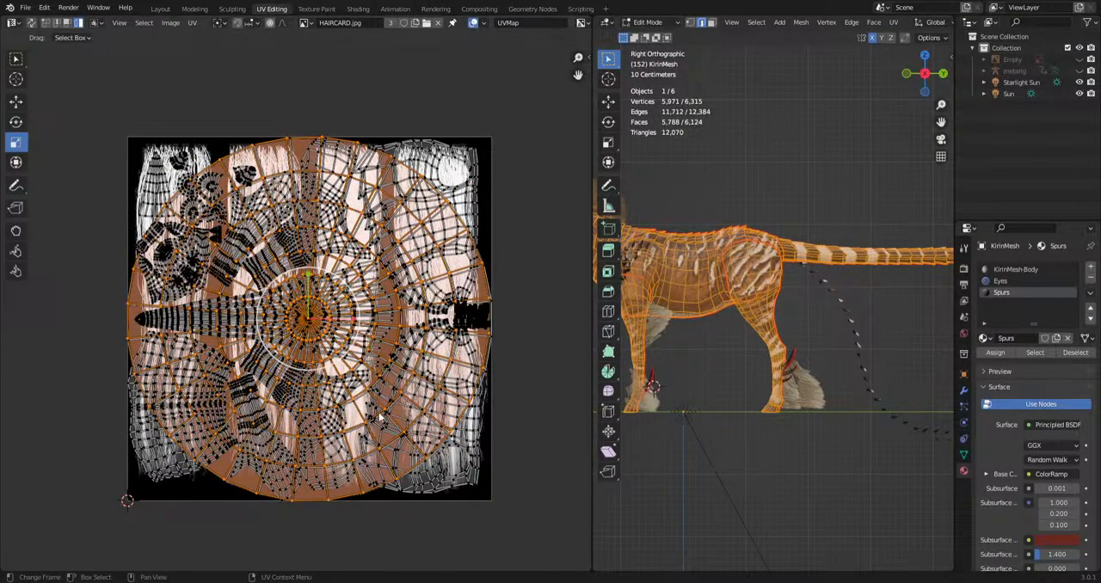
click(375, 322)
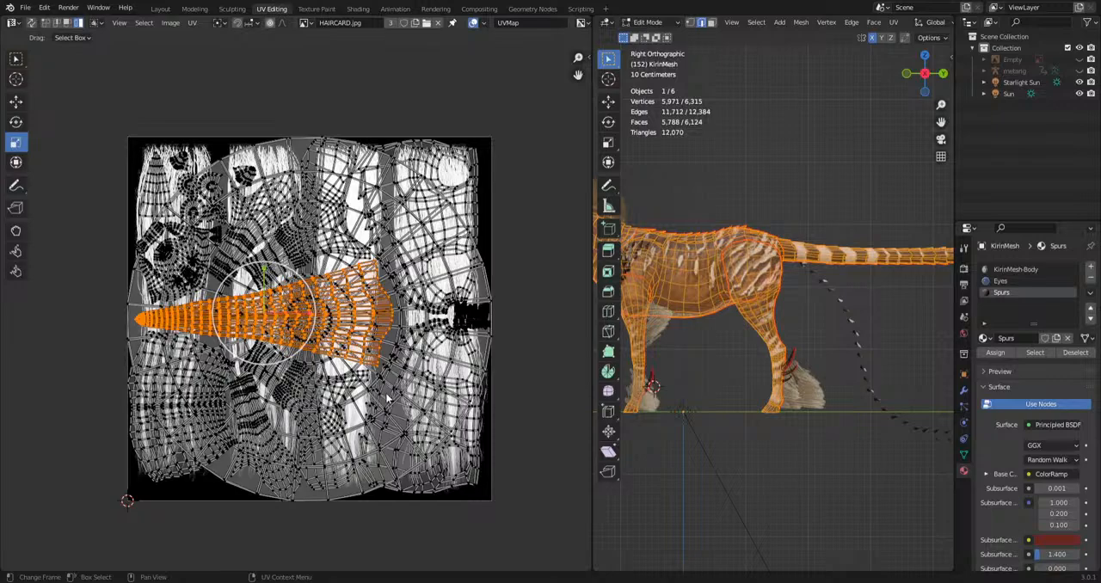
click(366, 494)
click(357, 490)
key(h)
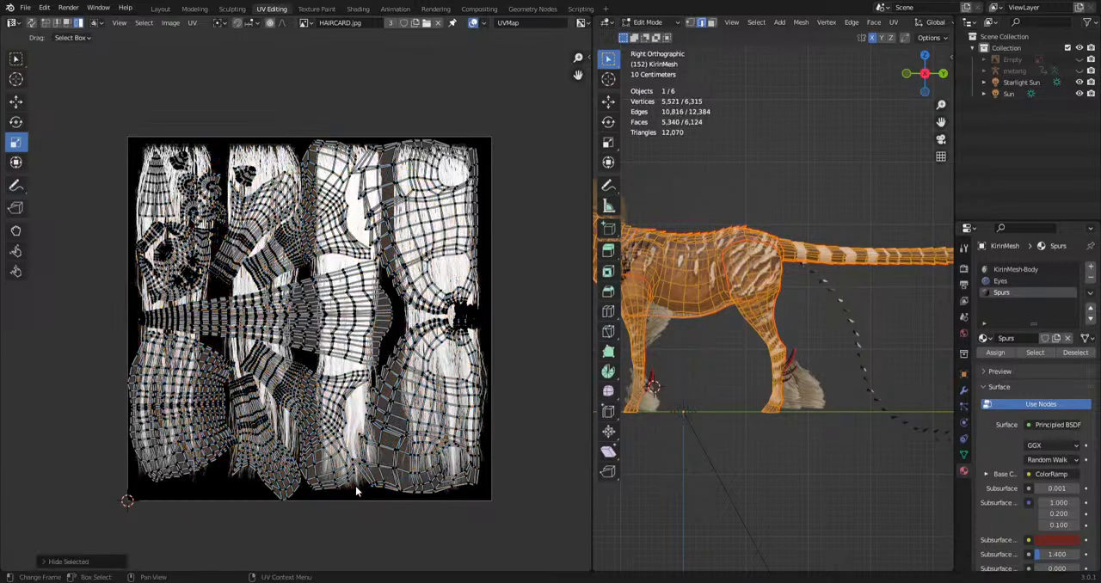
Display the KirinMesh-Body_Base_Color.png.001 texture behind the UV islands.
click(304, 22)
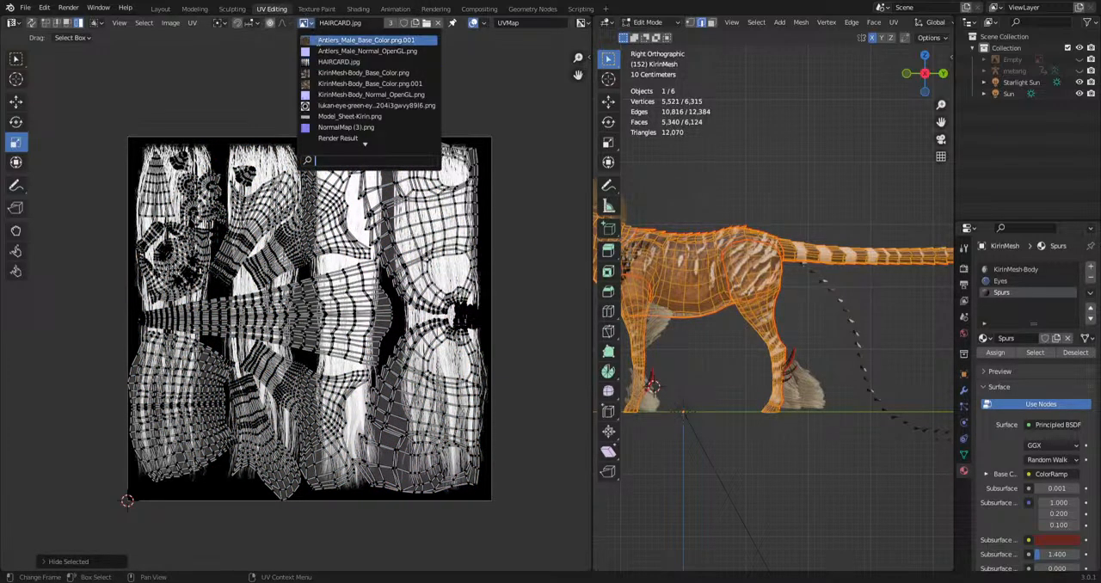
click(370, 83)
scroll(329, 307, down, 8)
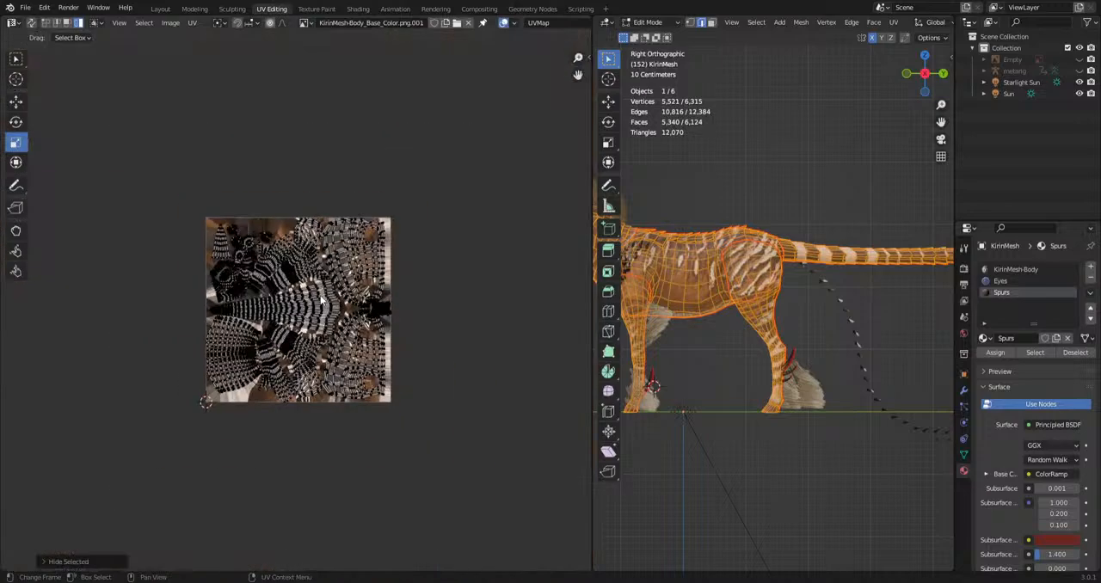
scroll(329, 308, up, 4)
Select the elongated rounded UV island, the cone-shaped island and the small striped island in turn to inspect them.
middle_drag(156, 253, 295, 309)
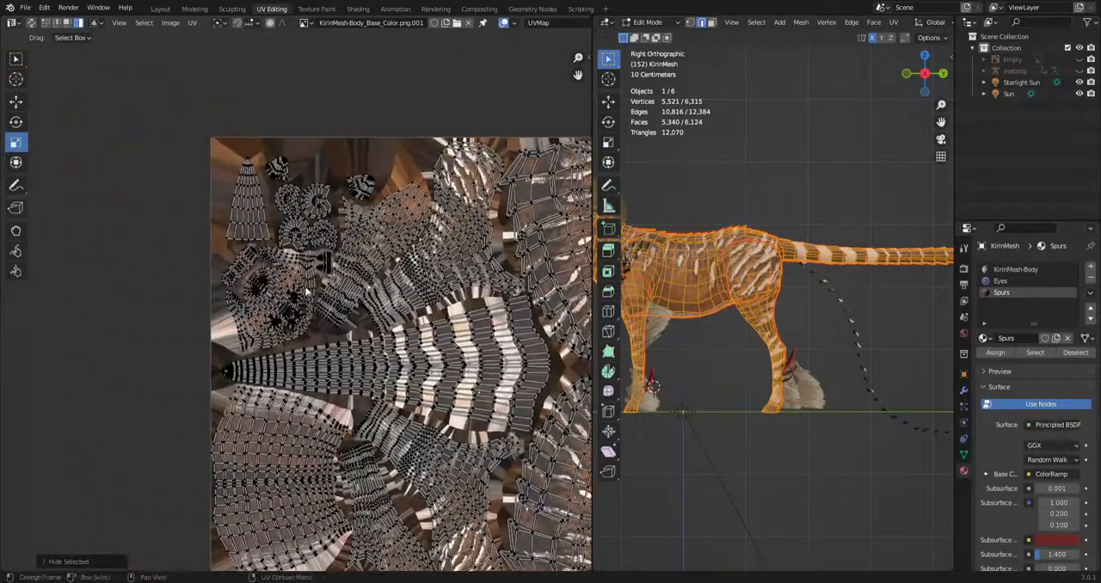
scroll(295, 309, up, 5)
middle_drag(138, 174, 176, 274)
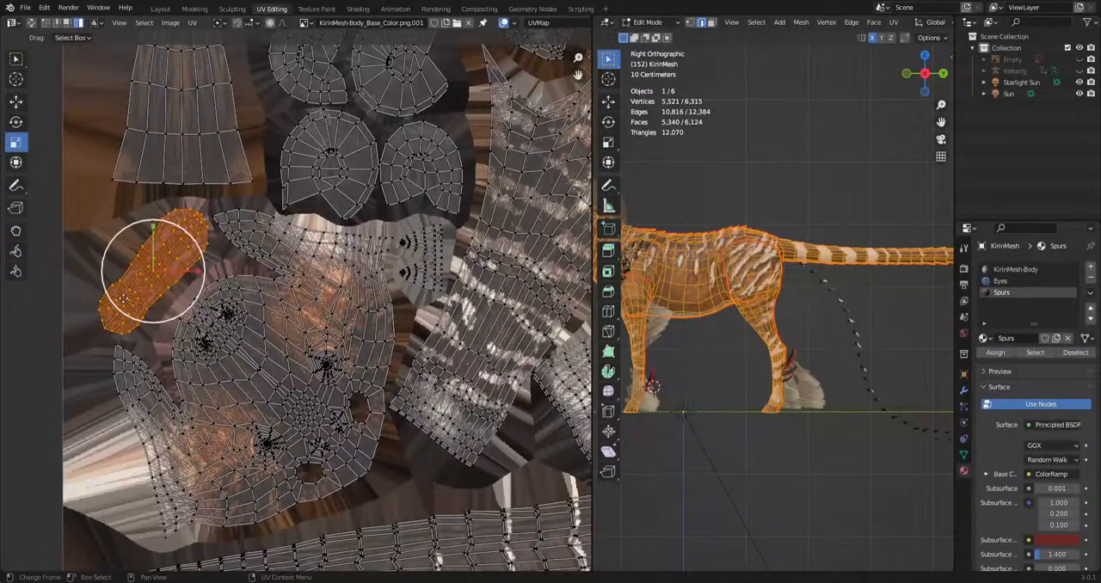
middle_drag(123, 299, 97, 460)
click(165, 275)
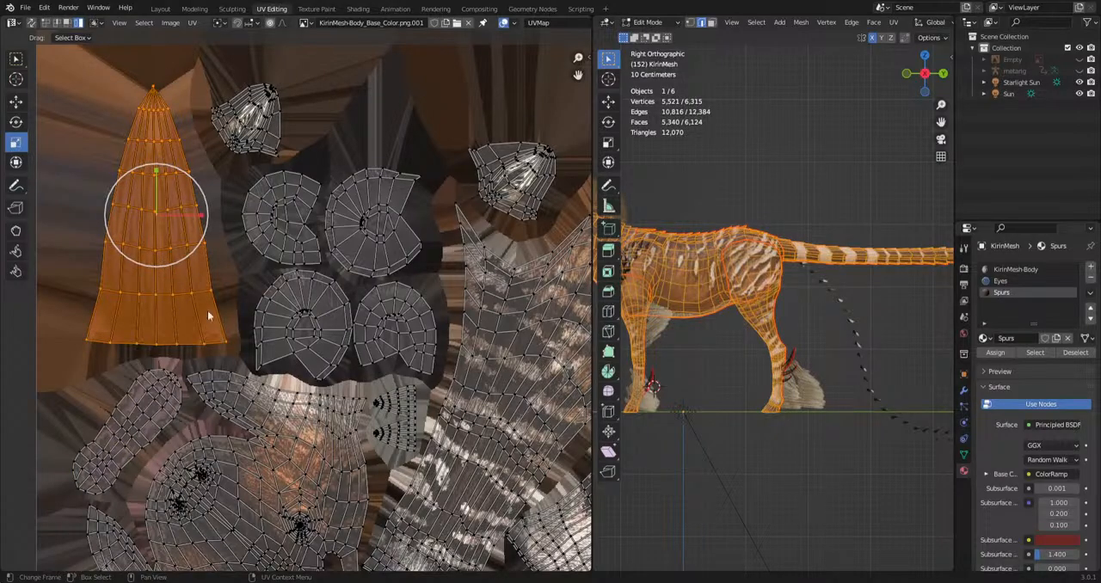
middle_drag(342, 327, 287, 353)
click(436, 200)
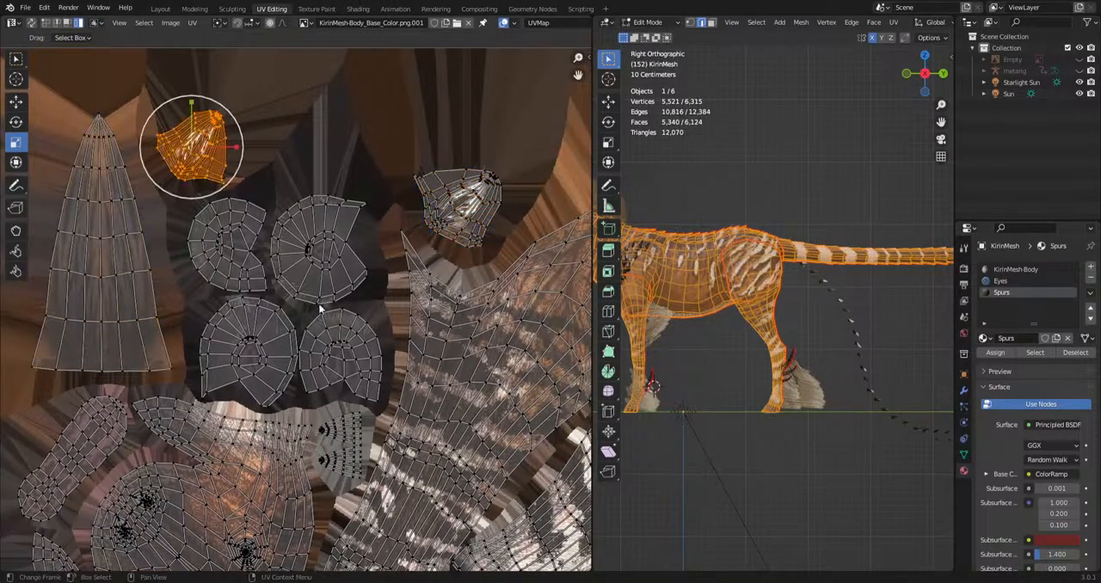
Select the four small shell-shaped UV islands one after another to inspect them on the texture.
middle_drag(319, 308, 292, 244)
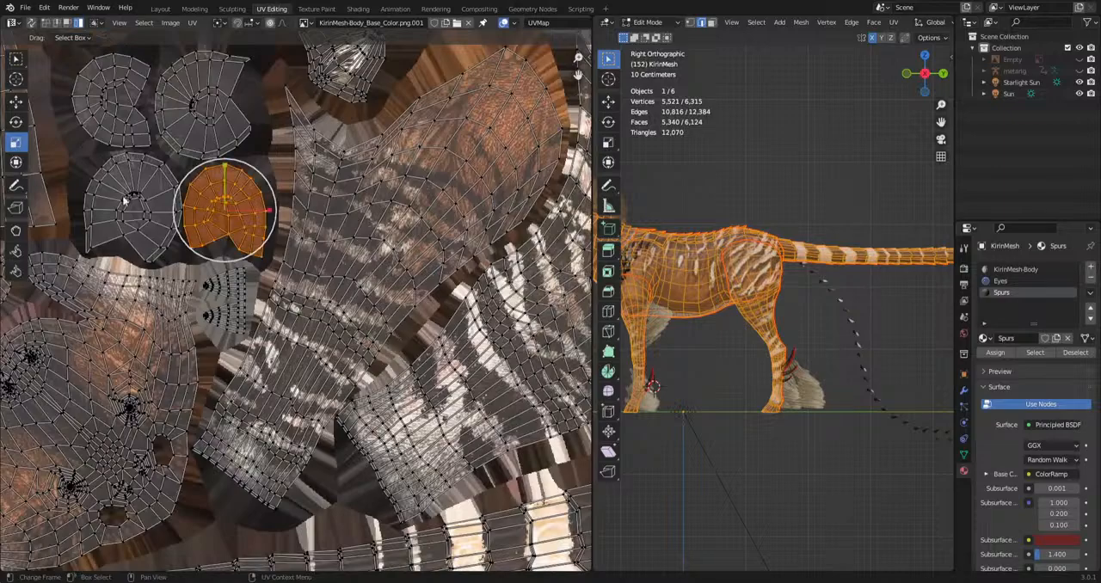
click(125, 119)
click(182, 105)
click(136, 193)
middle_drag(510, 318, 390, 271)
Select the striped leg UV islands beside the shell-shaped ones to inspect their texture.
scroll(332, 265, down, 4)
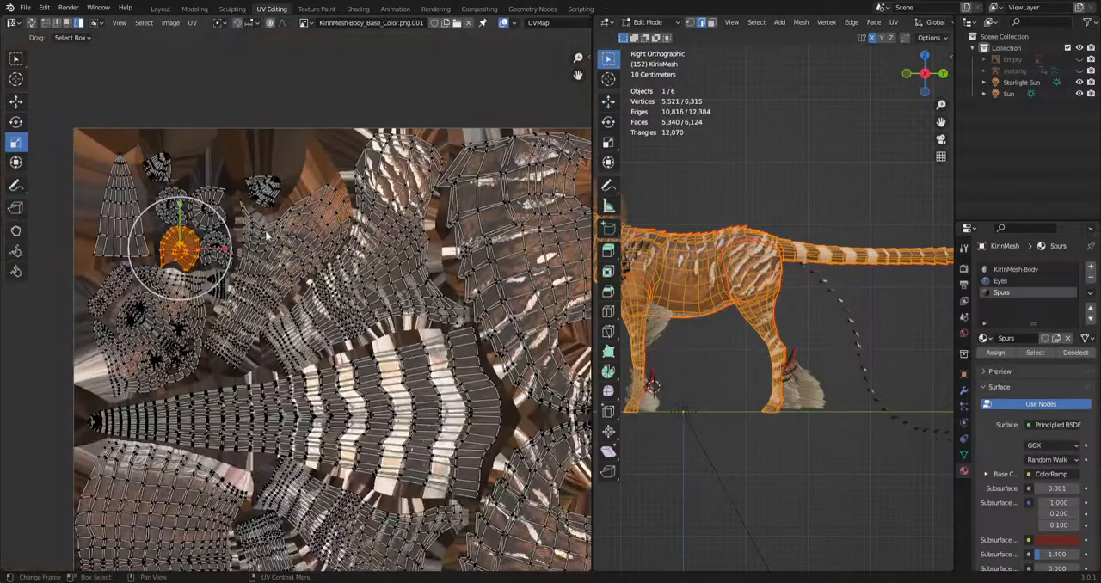
click(269, 237)
click(363, 248)
middle_drag(419, 304, 318, 237)
scroll(319, 237, down, 1)
Select the large striped body-side UV island, hide it to examine the fur texture beneath, and bring it back.
click(420, 235)
middle_drag(426, 278, 384, 295)
scroll(388, 296, up, 4)
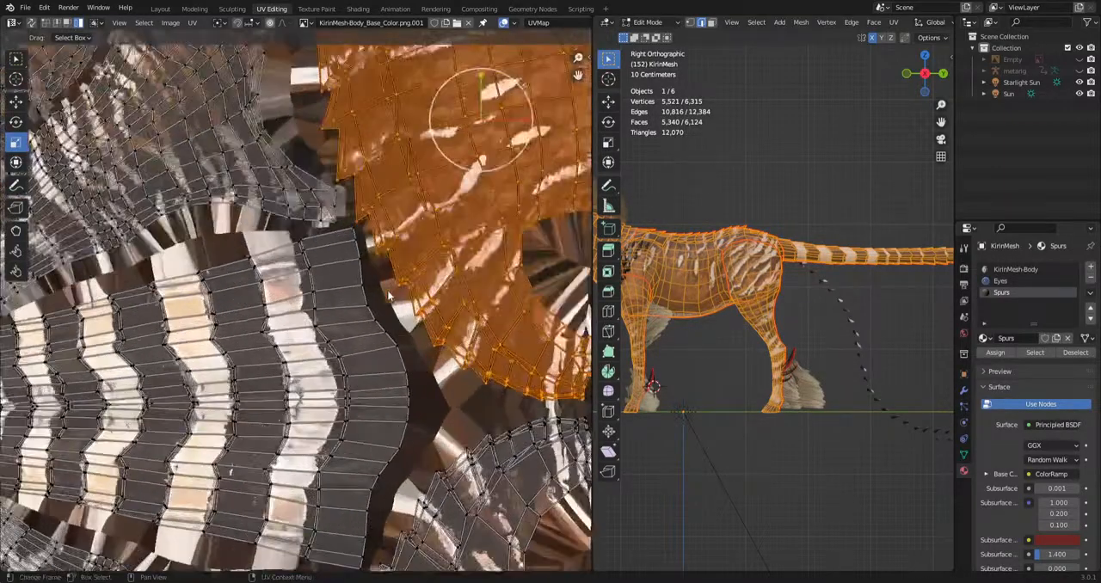
scroll(469, 278, up, 2)
key(h)
middle_drag(432, 455, 423, 469)
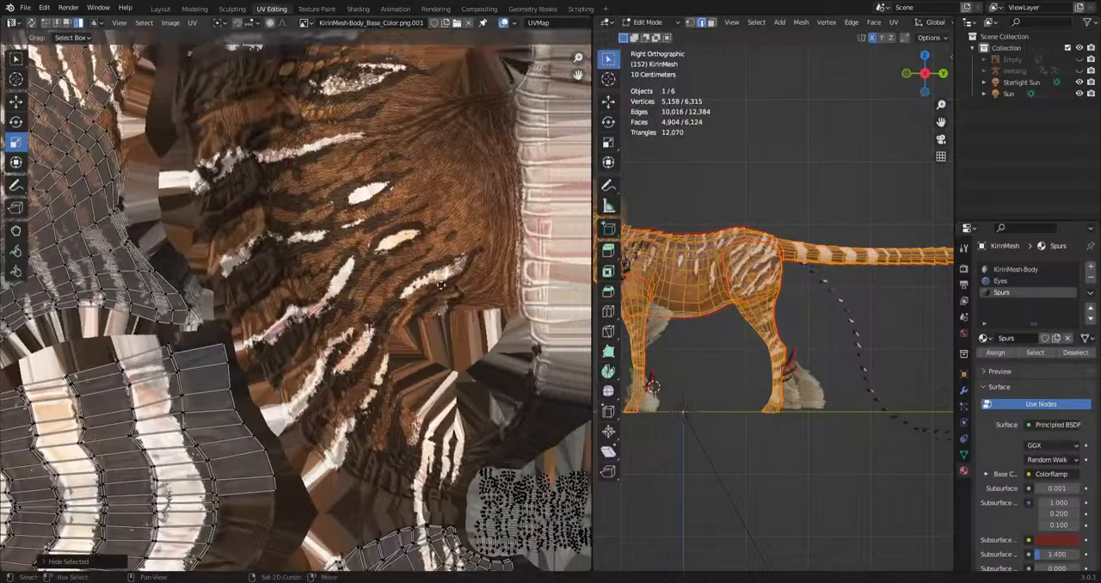
scroll(423, 469, up, 2)
scroll(423, 469, up, 2)
key(alt+h)
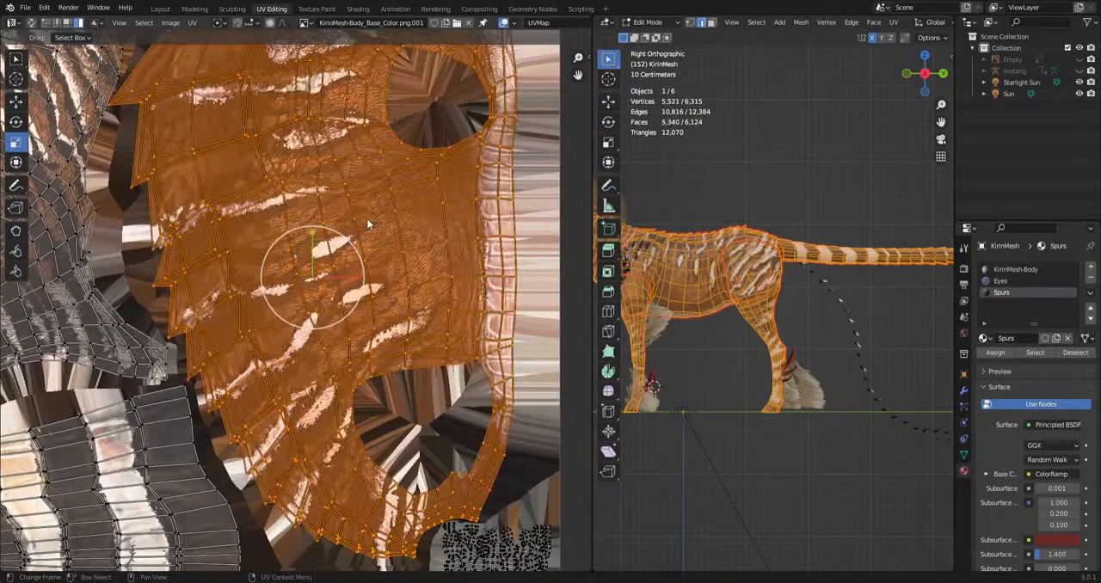
Select the broad fan-shaped UV island below the tail island and hide it to examine the ridged skin texture beneath.
scroll(433, 422, down, 3)
middle_drag(433, 422, 411, 227)
scroll(371, 254, up, 6)
middle_drag(321, 197, 327, 299)
scroll(327, 300, up, 3)
scroll(351, 222, down, 8)
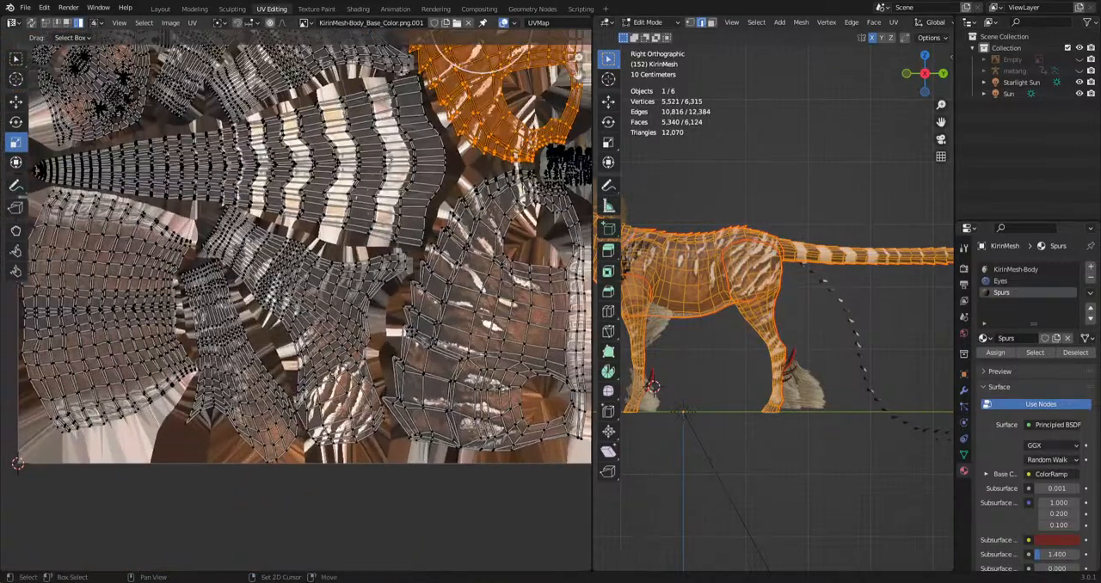
middle_drag(69, 347, 234, 379)
click(153, 344)
key(h)
scroll(240, 366, up, 3)
scroll(240, 364, down, 2)
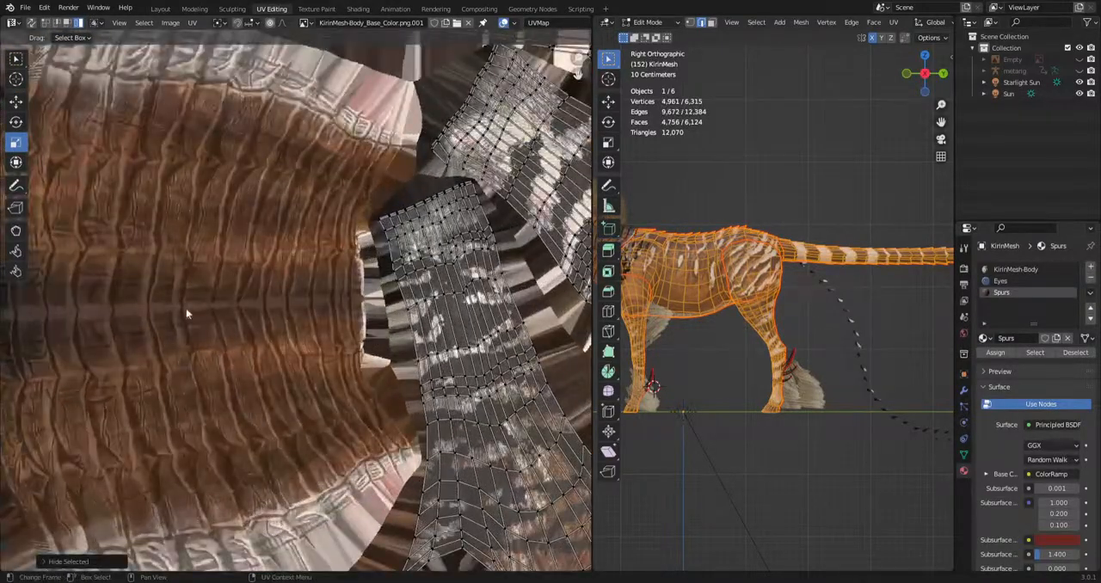
Examine the neck region of the model that matches the hidden fan-shaped UV island, and bring the hidden faces back.
scroll(816, 357, up, 5)
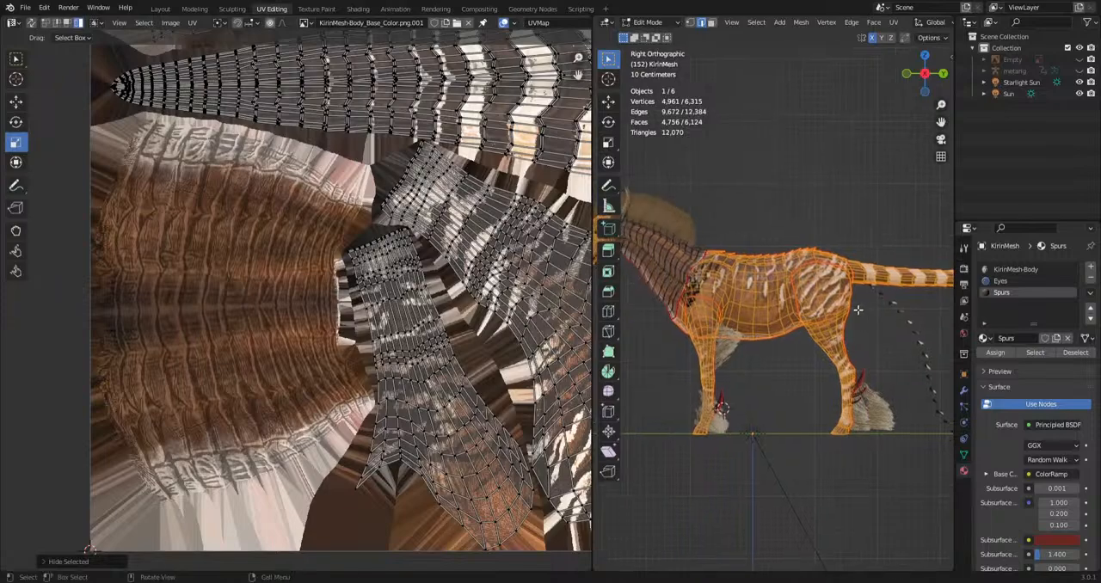
middle_drag(816, 357, 757, 229)
scroll(544, 419, down, 3)
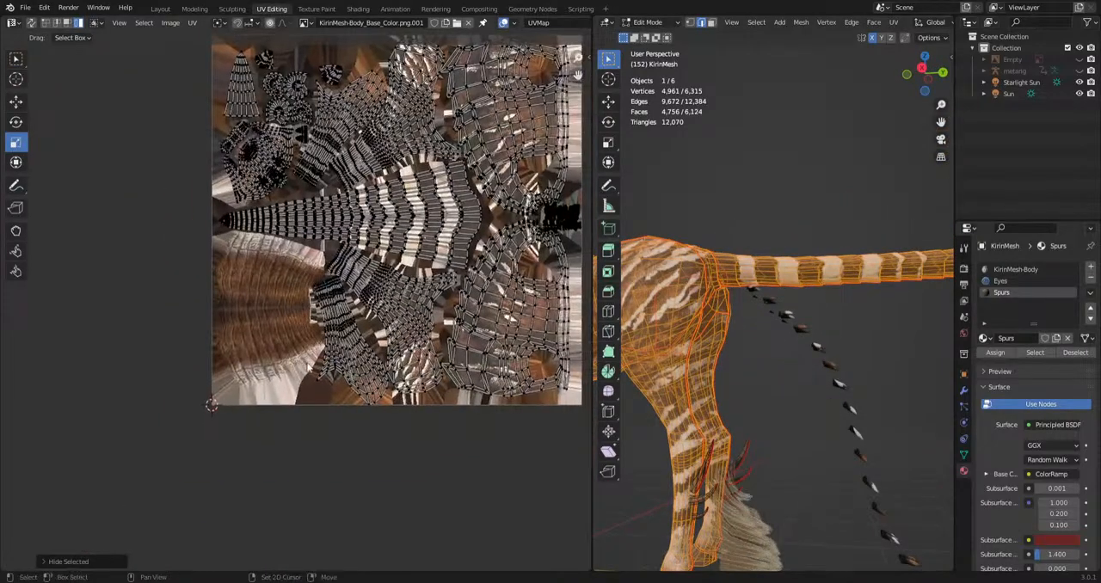
middle_drag(831, 388, 783, 308)
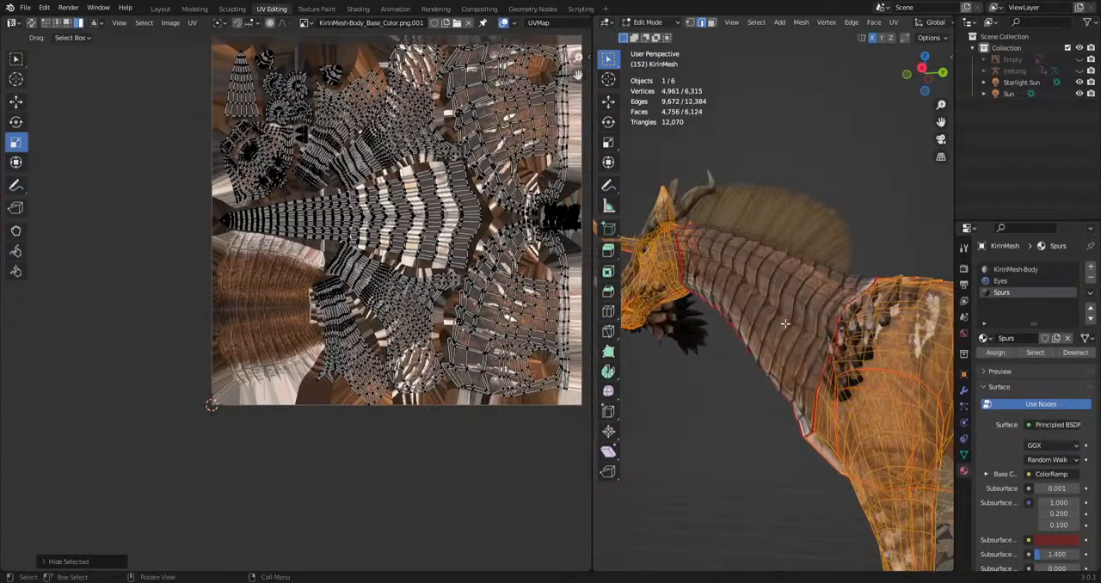
key(ctrl+z)
Select the striped leg UV island between the fan-shaped and body-side islands, hide it to examine the texture beneath, and restore it.
middle_drag(438, 402, 344, 405)
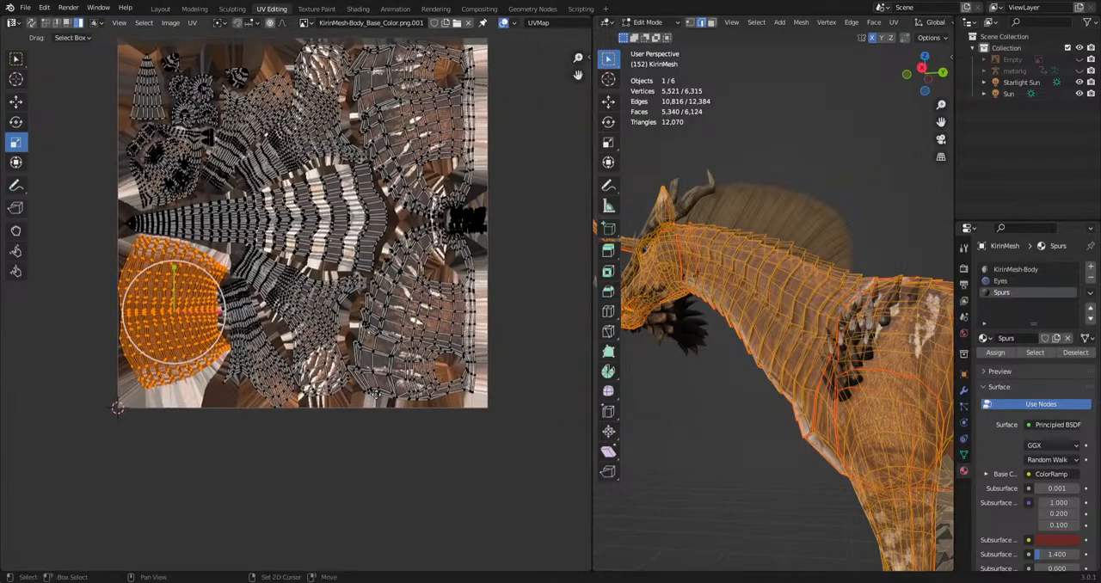
click(390, 361)
scroll(388, 363, up, 1)
click(331, 362)
key(h)
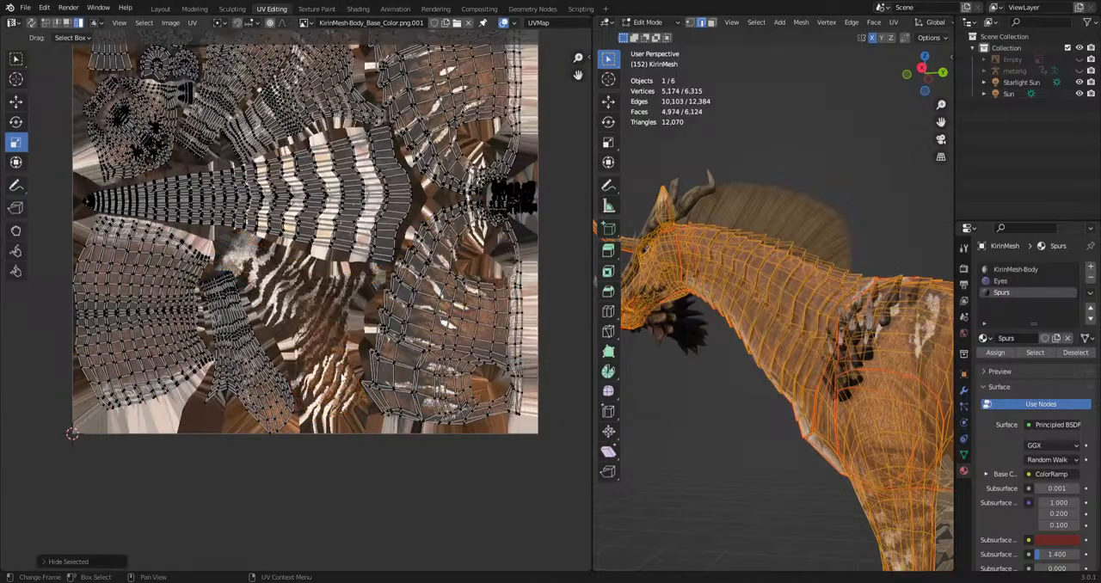
scroll(301, 286, up, 3)
scroll(300, 285, down, 4)
key(ctrl+z)
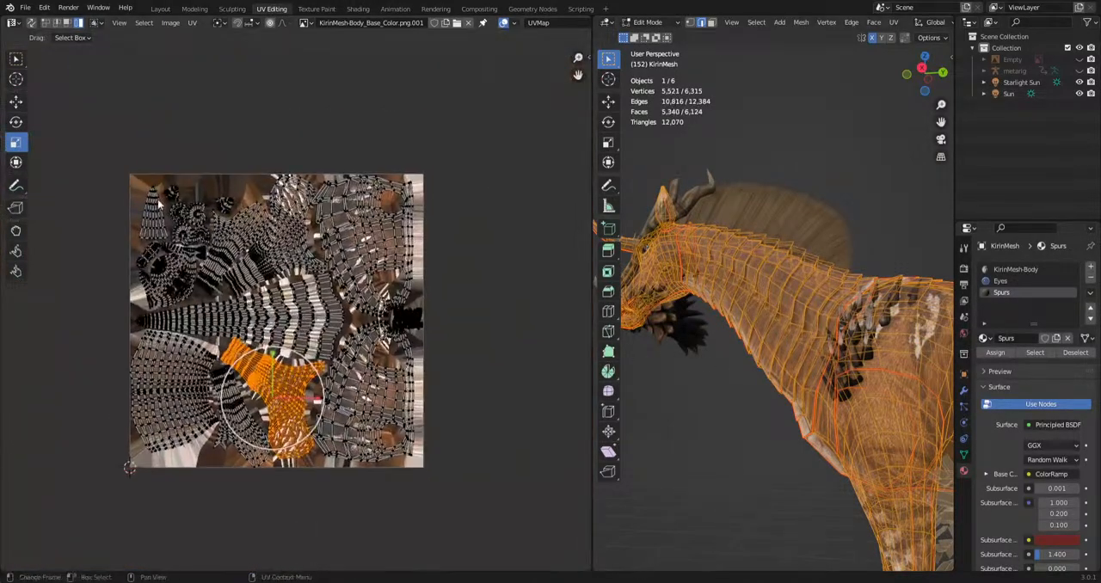
View the creature from the right side and return KirinMesh to Object Mode.
scroll(295, 307, up, 1)
key(KP_3)
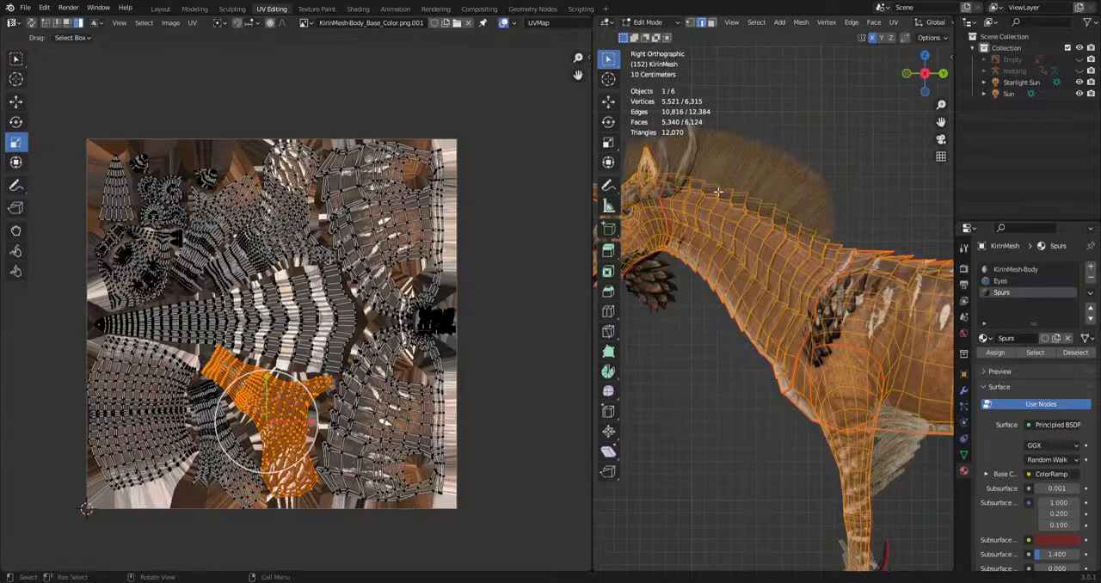
scroll(718, 191, down, 3)
click(647, 23)
click(659, 35)
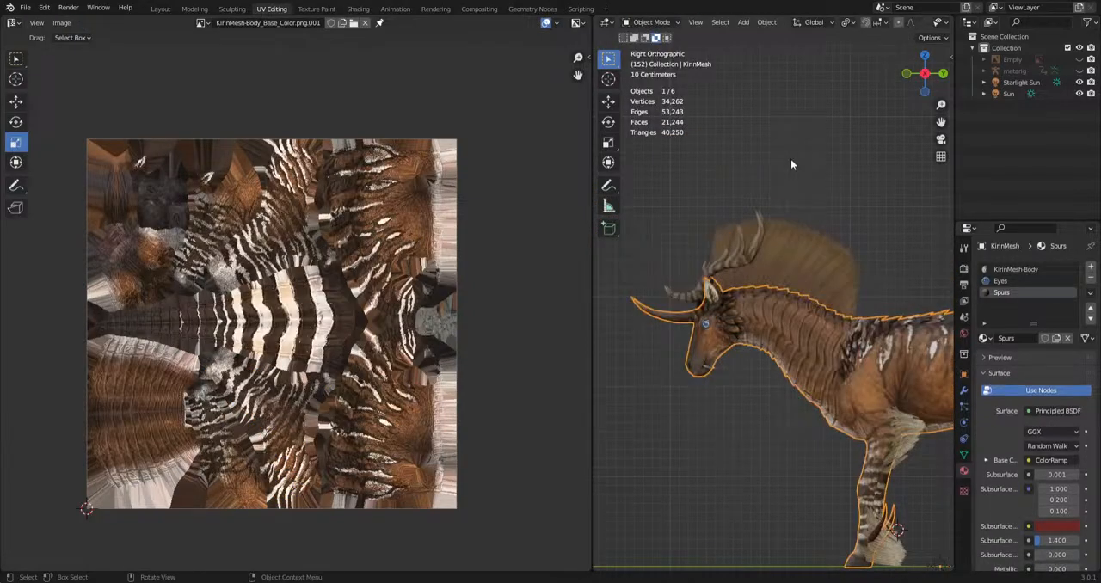
Select the M_Antlers object and open it in Edit Mode to view its UV layout.
scroll(761, 268, up, 2)
click(746, 255)
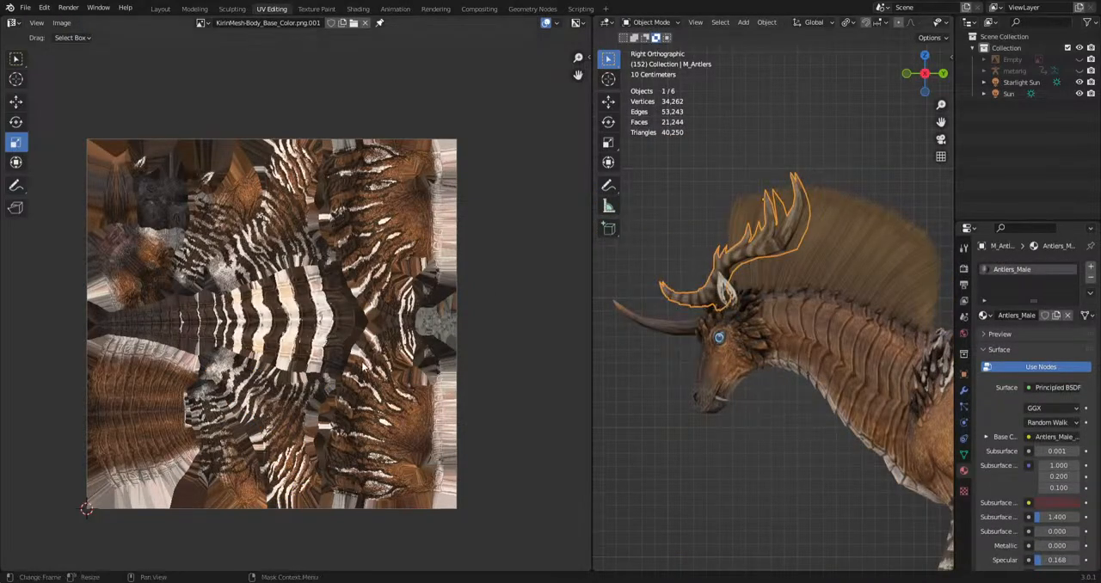
click(652, 22)
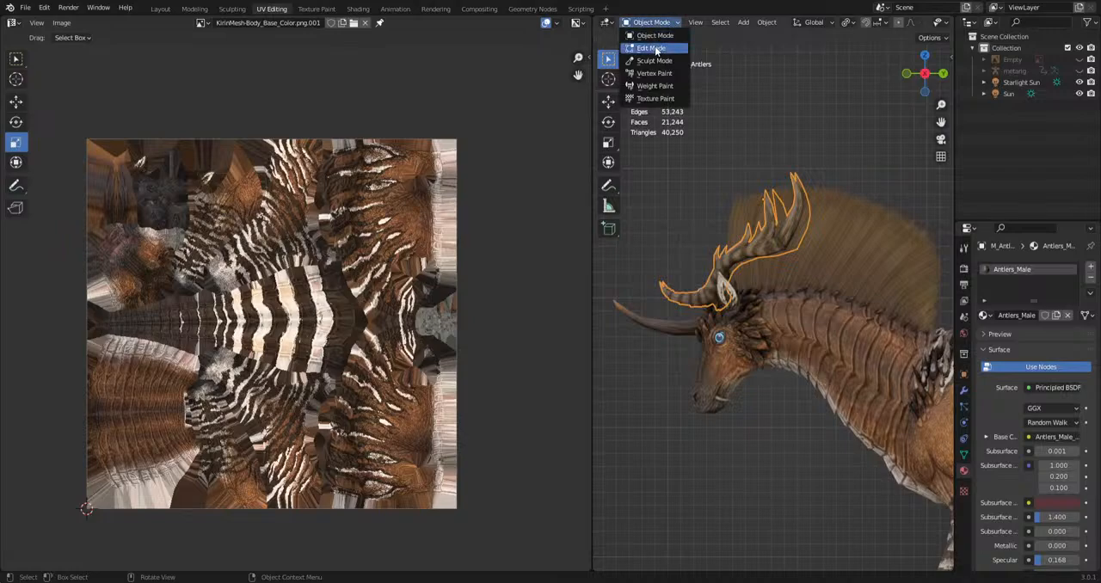
click(659, 45)
scroll(247, 337, up, 5)
scroll(292, 330, down, 3)
middle_drag(279, 412, 286, 348)
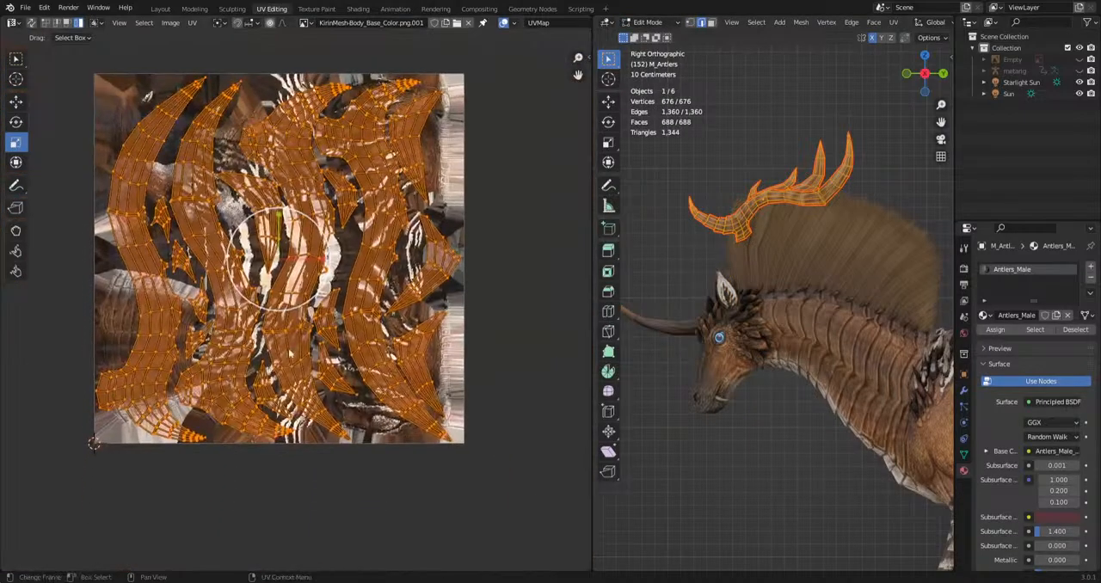
Select several antler UV islands, finishing with the long curved one at the layout's edge, and examine the antlers on the model.
click(270, 311)
click(215, 360)
click(138, 378)
middle_drag(774, 258, 826, 284)
middle_drag(823, 325, 783, 276)
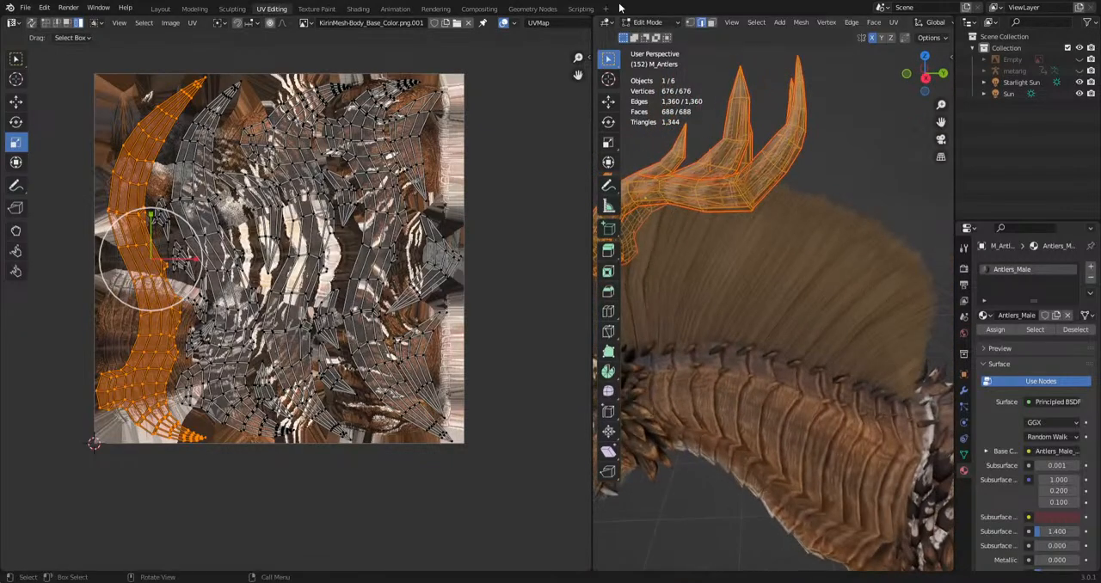
Return the antlers to Object Mode, select the BodySpines object, and open it in Edit Mode to show its UVs.
click(647, 22)
click(654, 38)
middle_drag(745, 218, 735, 299)
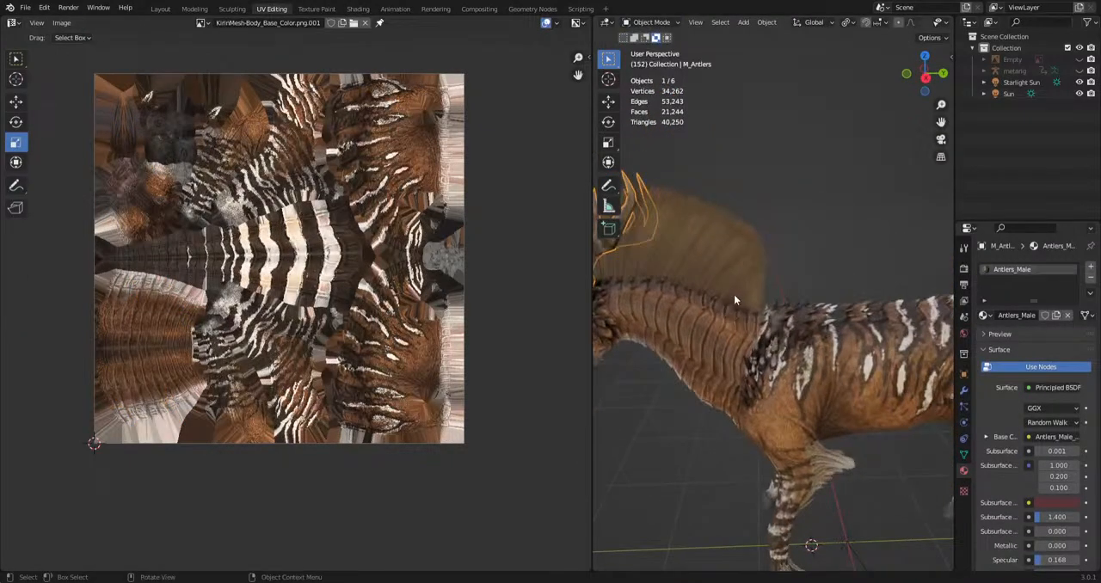
click(786, 320)
click(651, 23)
click(654, 48)
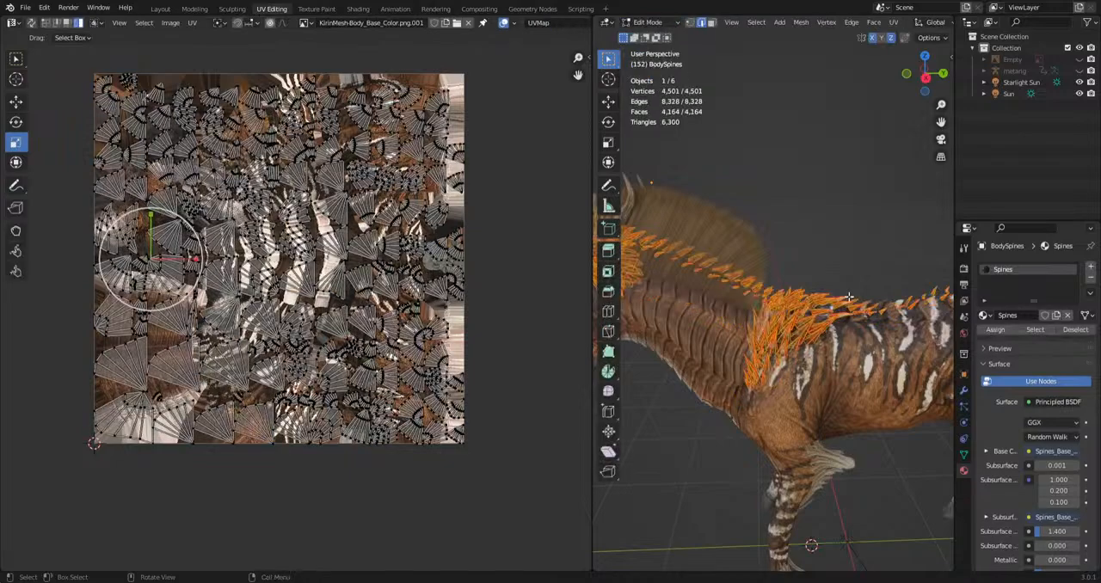
Examine the spine geometry along the neck, shoulders and tail from above and from the right side.
middle_drag(688, 388, 776, 327)
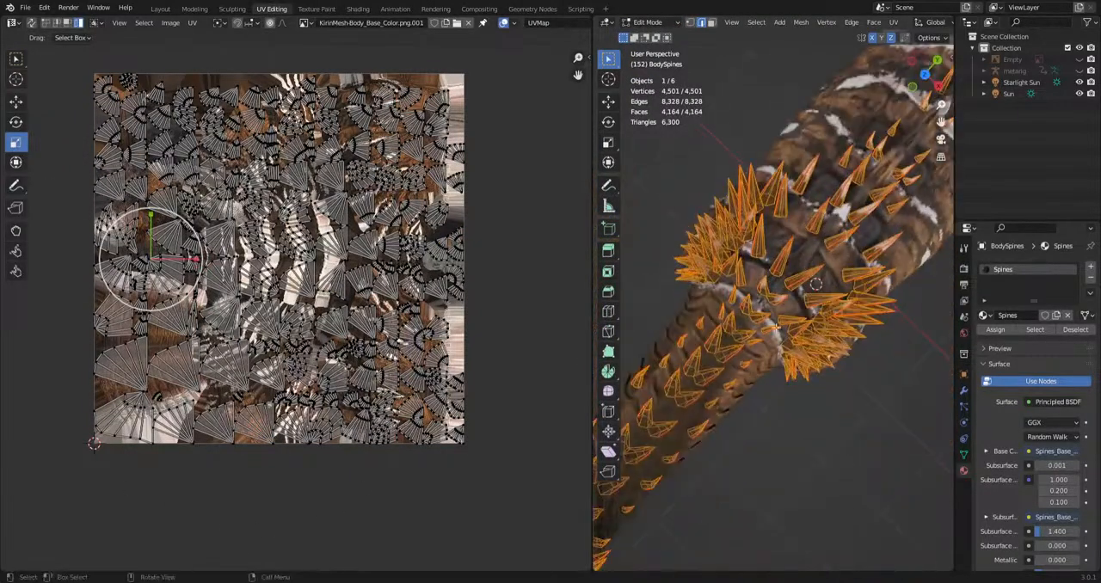
middle_drag(828, 357, 902, 216)
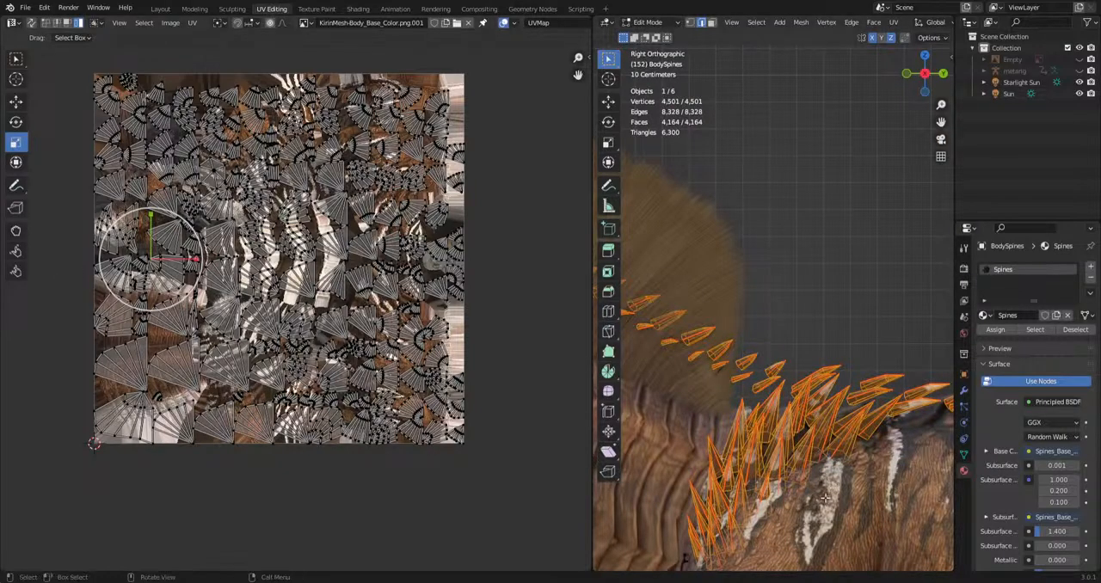
scroll(824, 504, up, 5)
scroll(765, 376, down, 10)
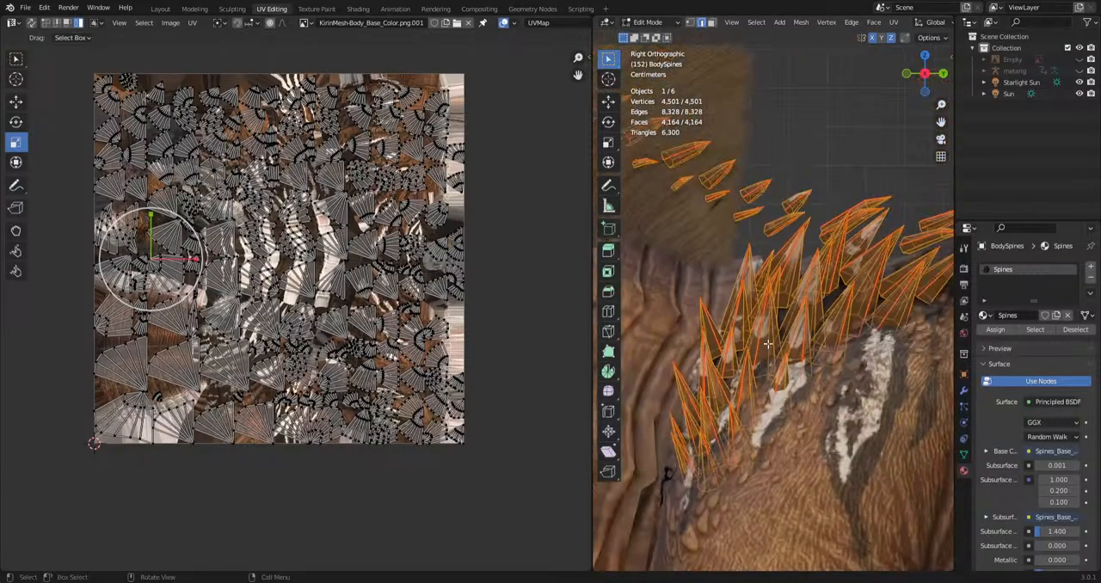
scroll(765, 376, down, 4)
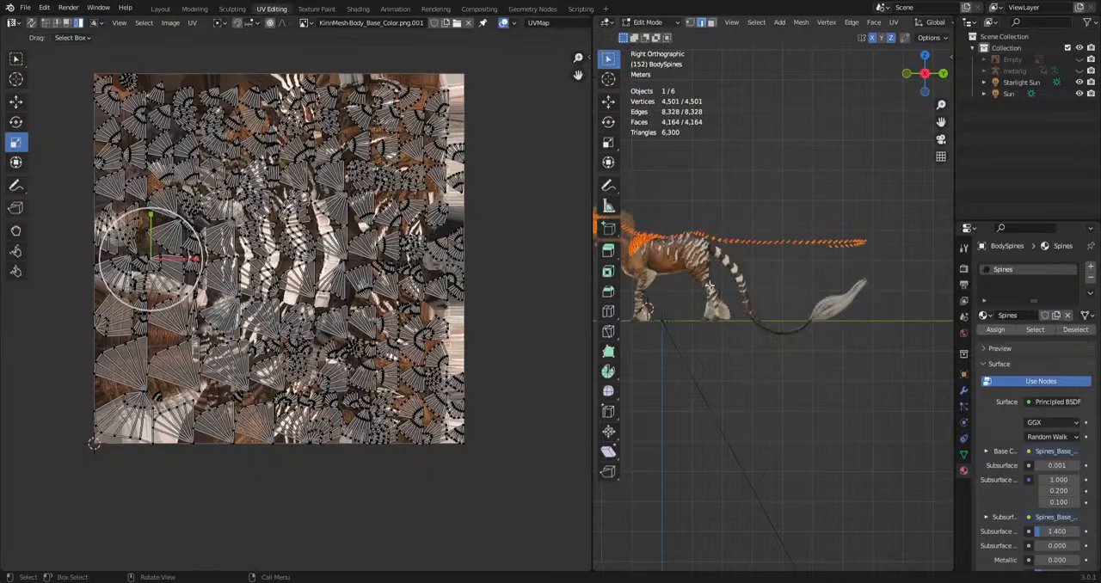
scroll(661, 270, up, 5)
Return BodySpines to Object Mode, select the Mane object by its tail tuft, and open it in Edit Mode.
click(647, 22)
click(651, 35)
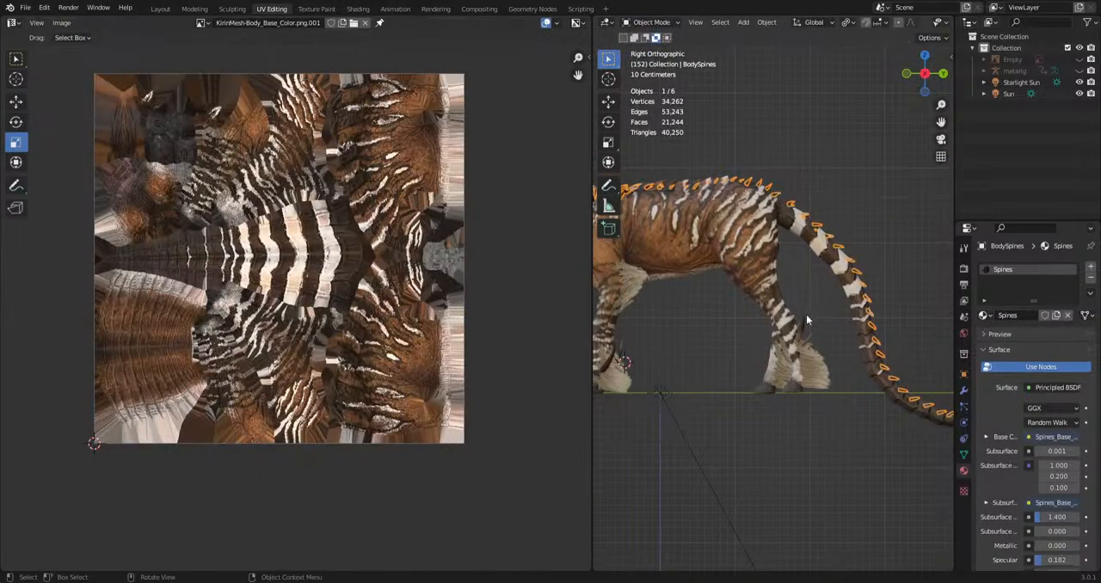
click(804, 323)
scroll(808, 328, down, 2)
shift+middle_drag(875, 358, 727, 368)
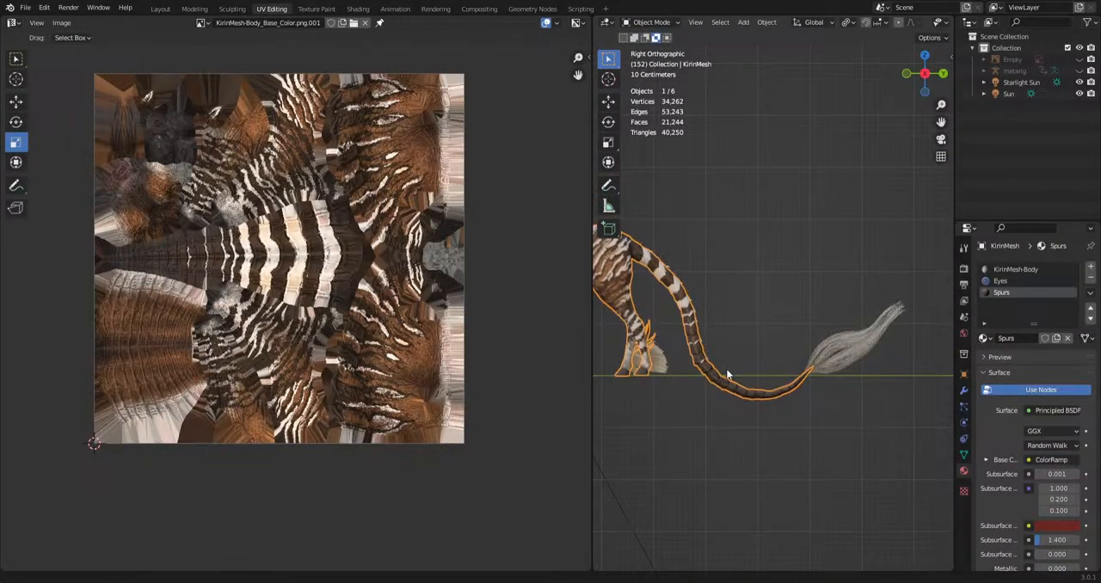
click(847, 368)
shift+middle_drag(728, 422, 891, 442)
click(647, 21)
click(651, 49)
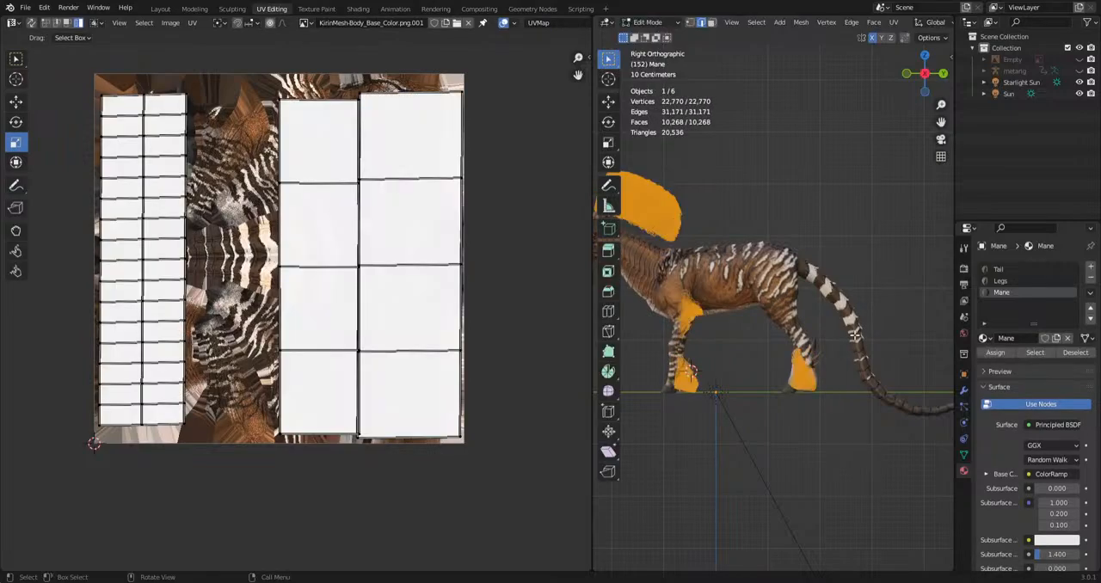
Display the HAIRCARD.jpg image behind the mane's UV layout.
scroll(297, 305, up, 1)
click(307, 23)
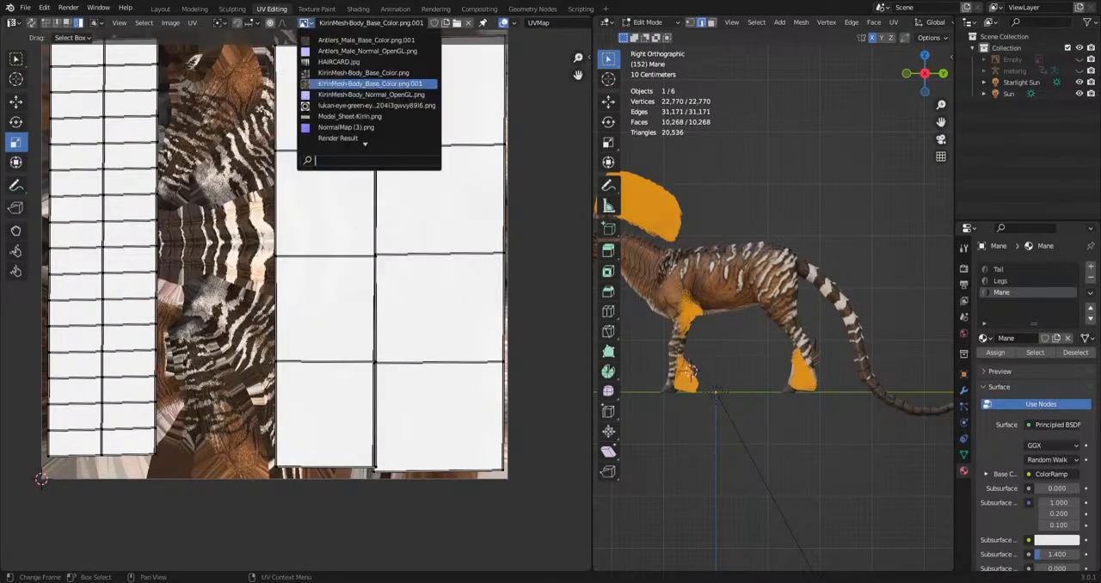
click(345, 64)
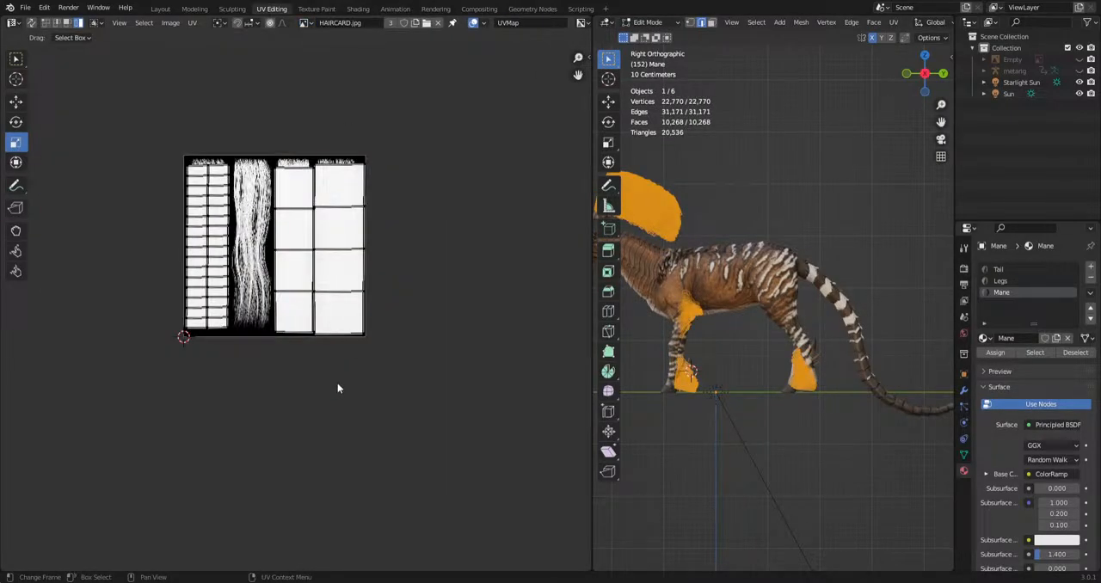
Select all the hair card UVs, hide them to examine the hair strand texture, and bring them back.
scroll(338, 382, up, 2)
drag(447, 50, 78, 435)
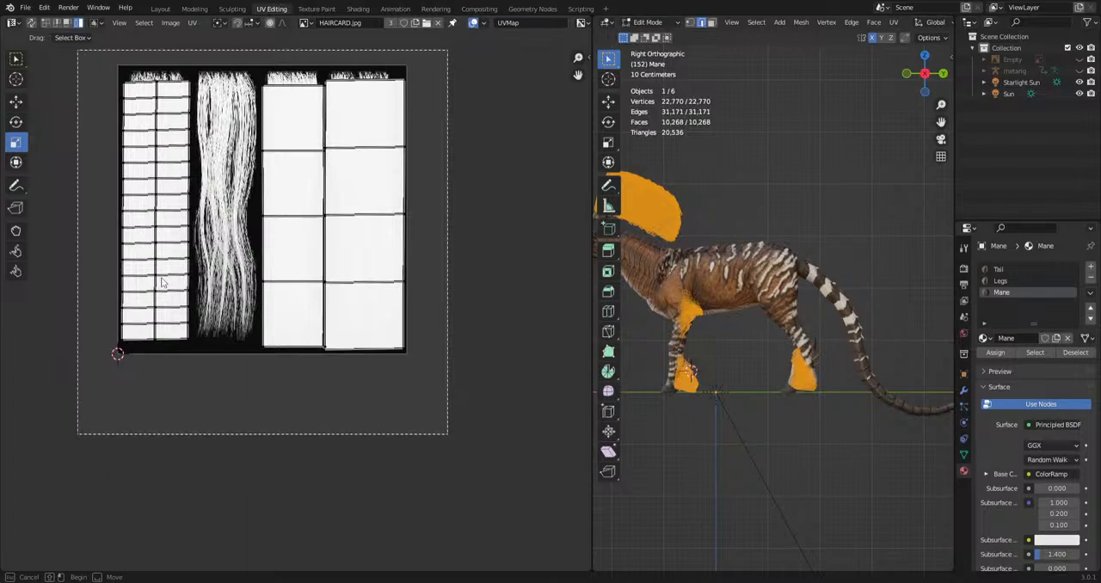
key(h)
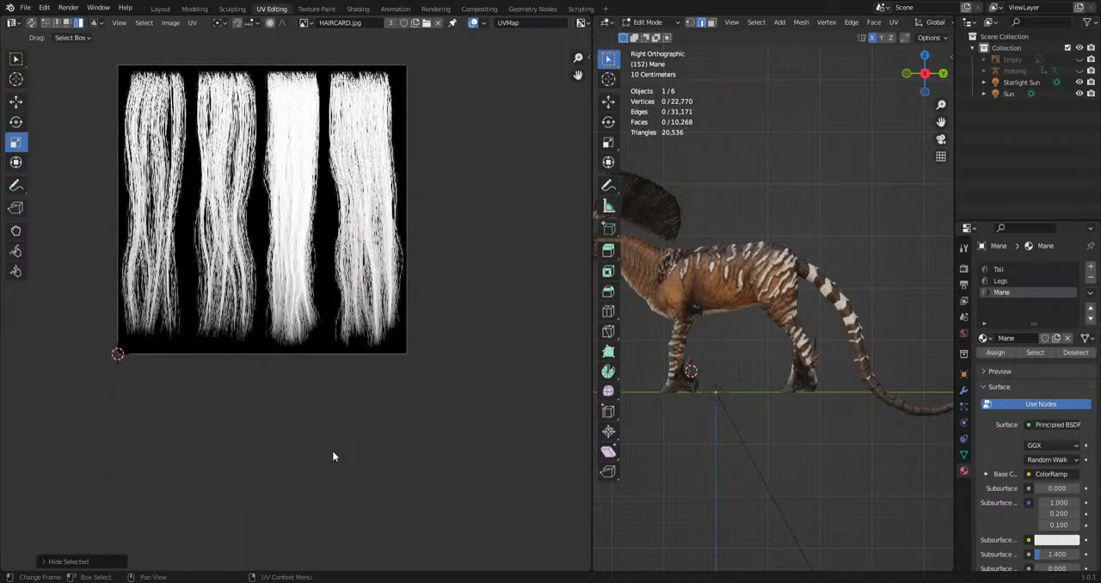
key(ctrl+z)
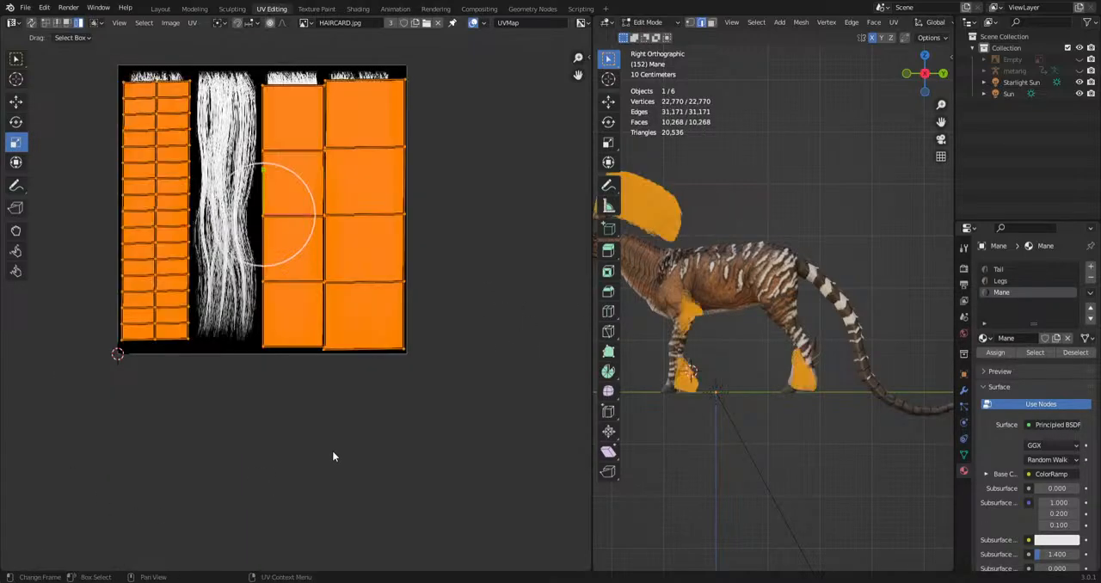
Clear the mane selection, return to Object Mode, and switch to the Layout workspace to view the creature.
click(757, 516)
shift+middle_drag(669, 325, 768, 358)
click(650, 22)
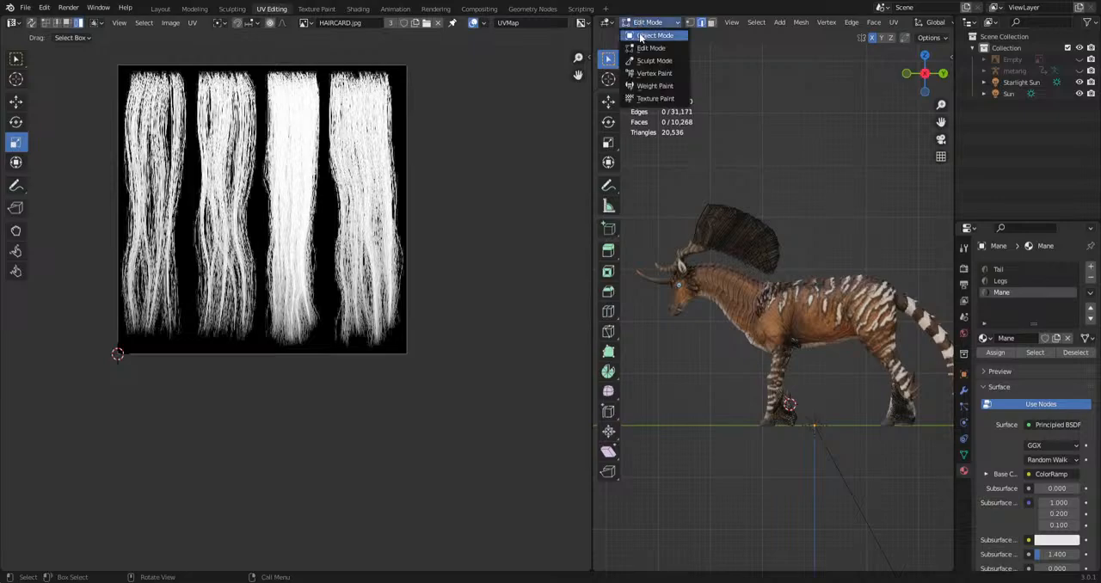
click(651, 35)
click(161, 9)
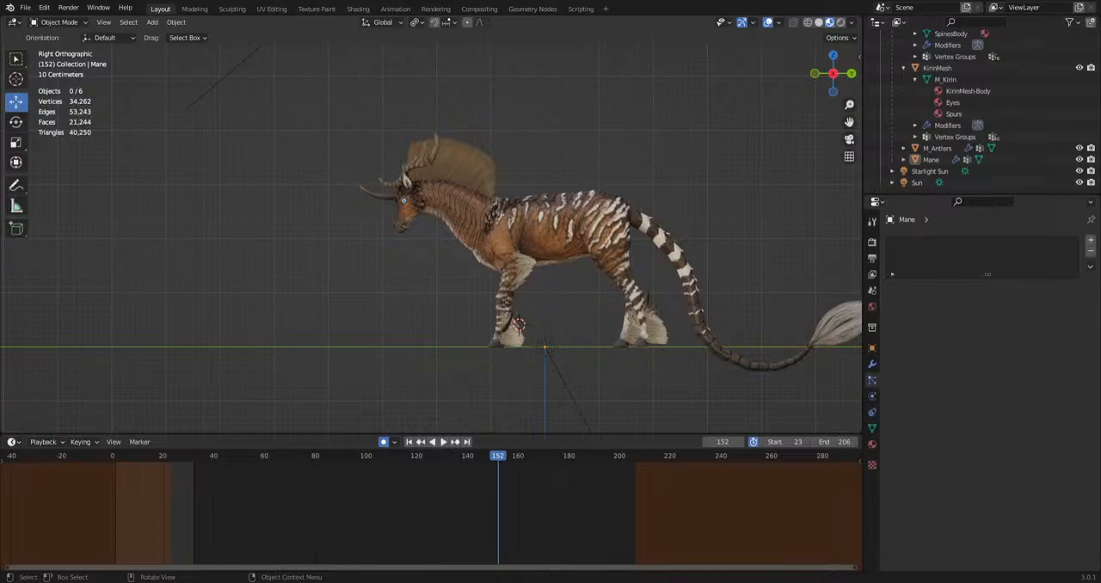
scroll(612, 379, up, 3)
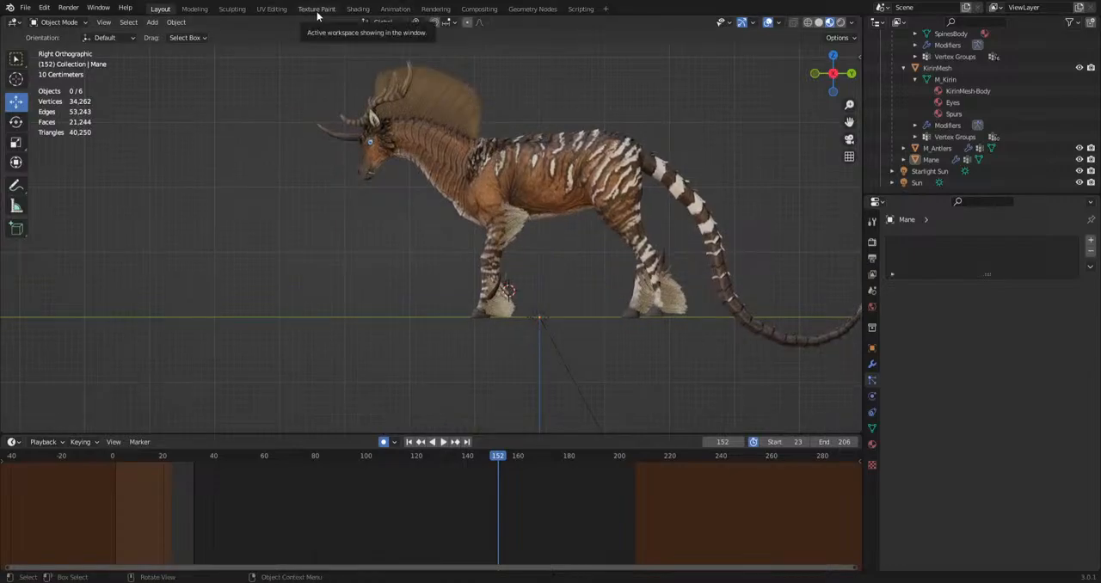
Switch to the Animation workspace, unhide the metarig armature, and select it in Pose Mode.
click(395, 9)
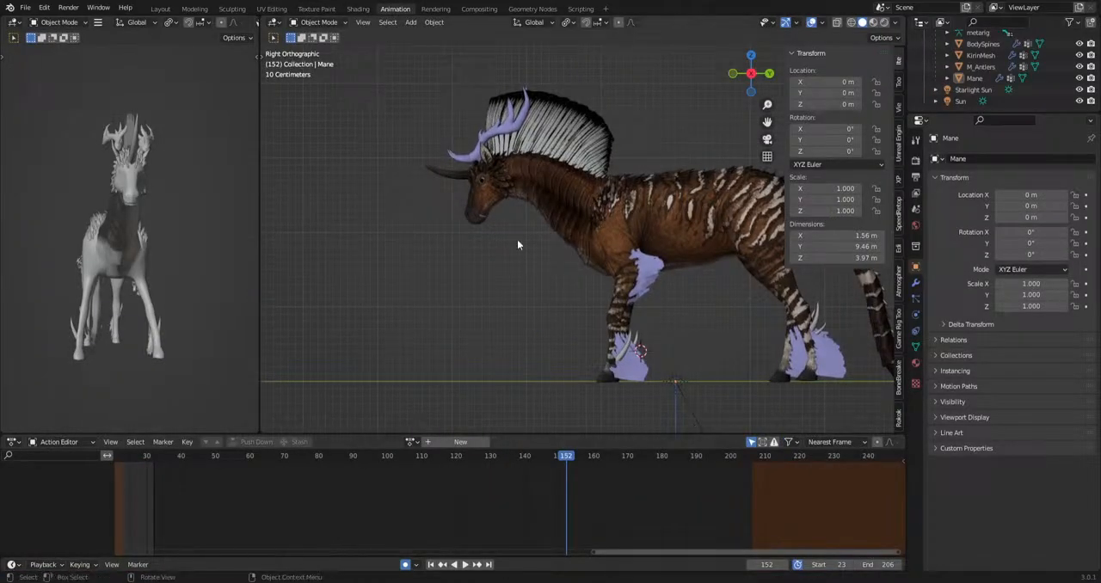
scroll(1044, 62, up, 3)
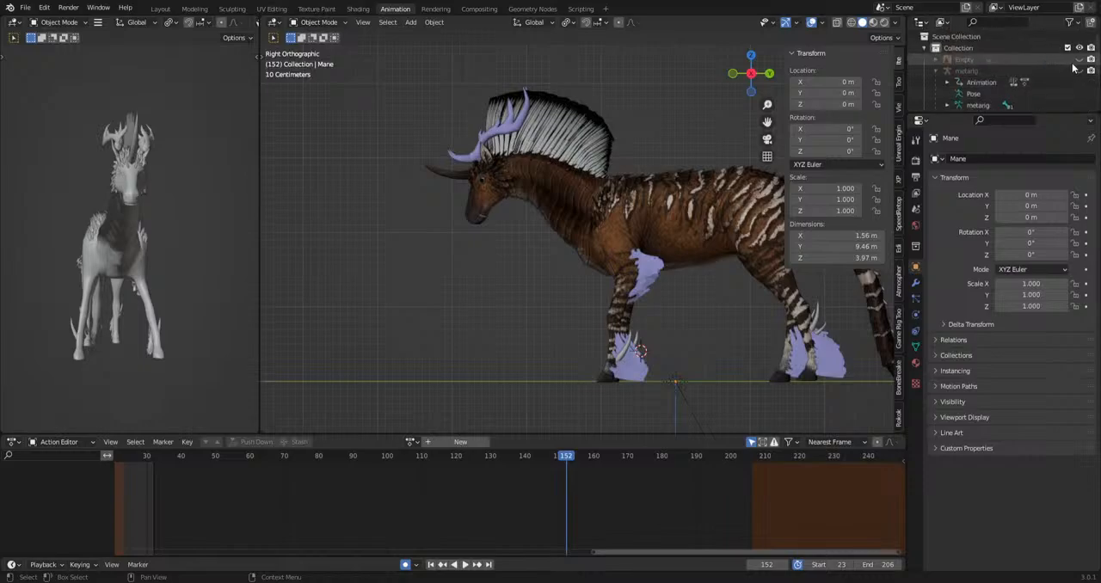
click(1080, 70)
scroll(598, 198, up, 1)
click(598, 198)
click(318, 22)
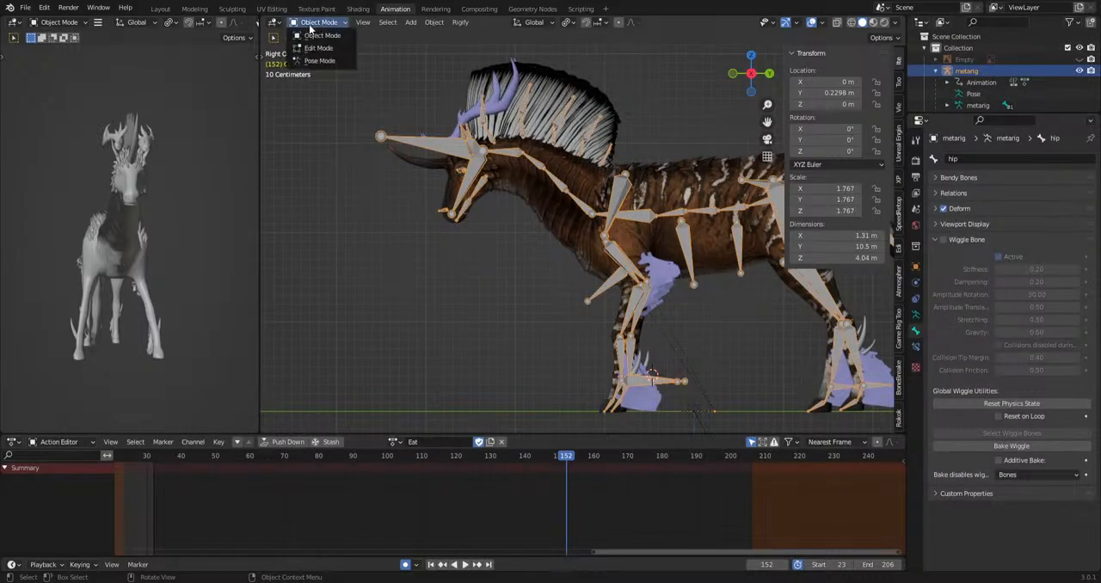
click(316, 65)
Play the Eat action on the rig and jump back to about frame 105 to review the motion.
key(space)
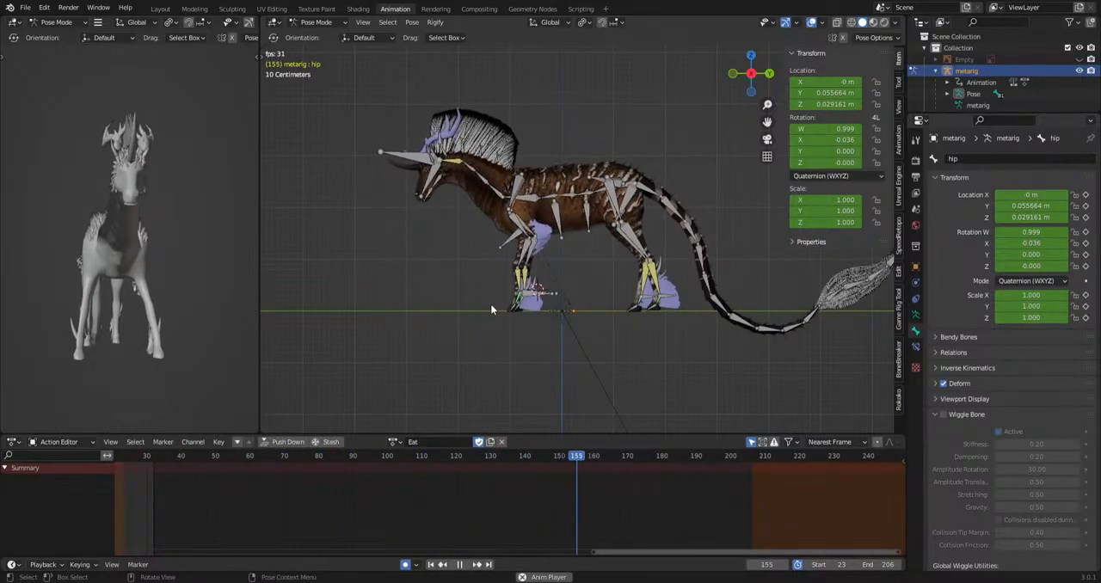
click(402, 456)
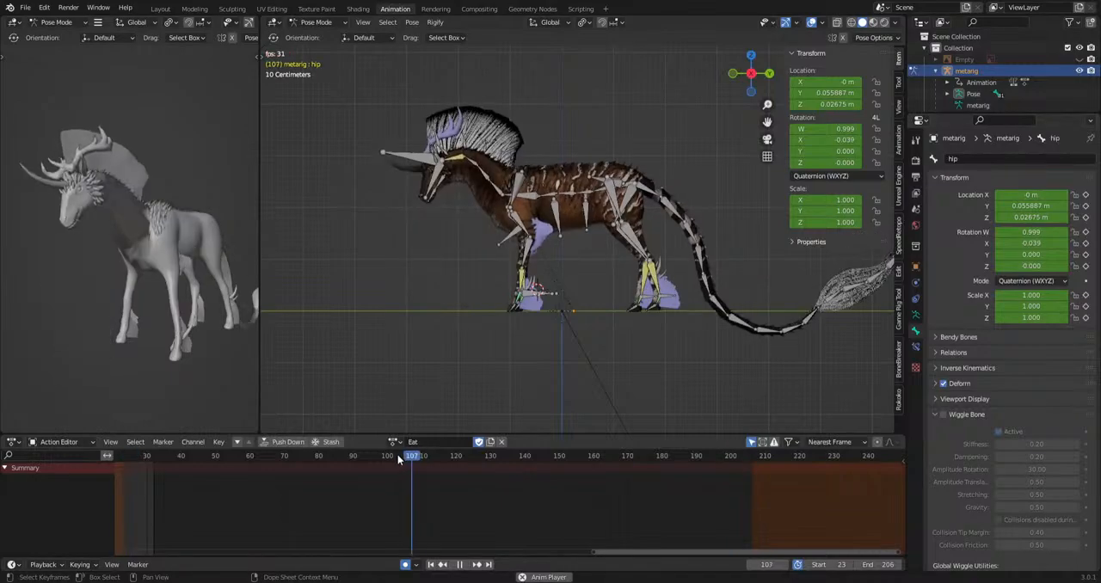
key(space)
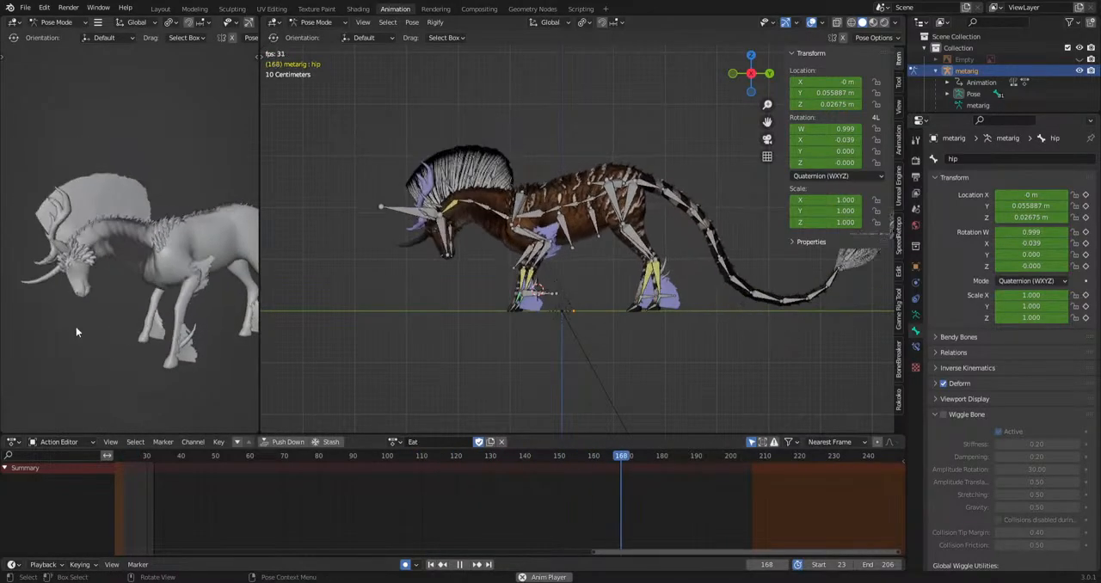
Select the jaw and jaw.001 bones and delete their keyframes at about frame 127 of the Eat action.
scroll(663, 345, up, 6)
click(613, 303)
shift+click(611, 359)
scroll(508, 520, up, 5)
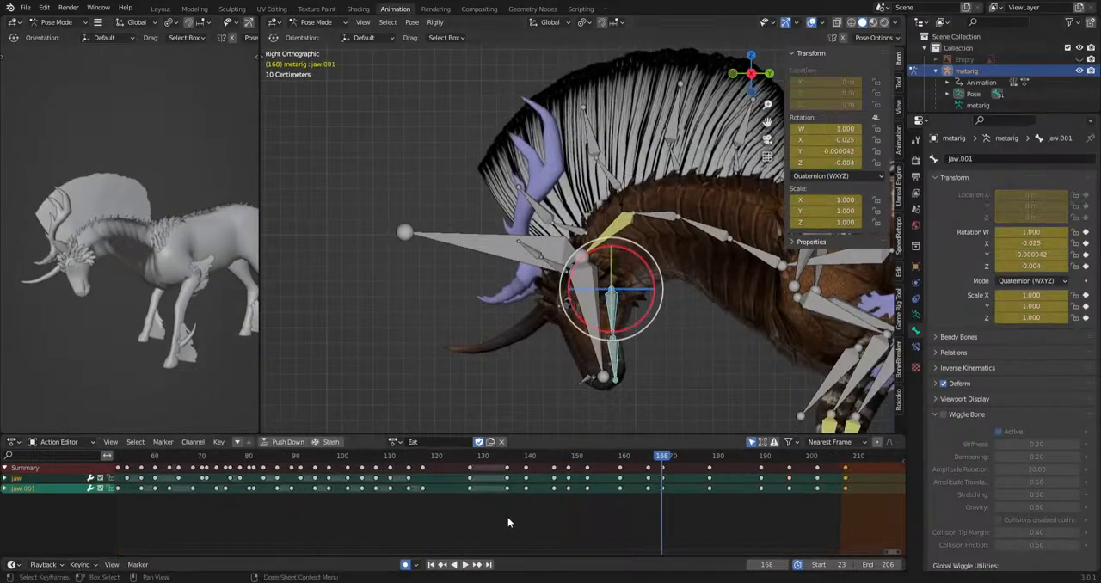
middle_drag(509, 520, 452, 516)
click(323, 457)
key(space)
key(space)
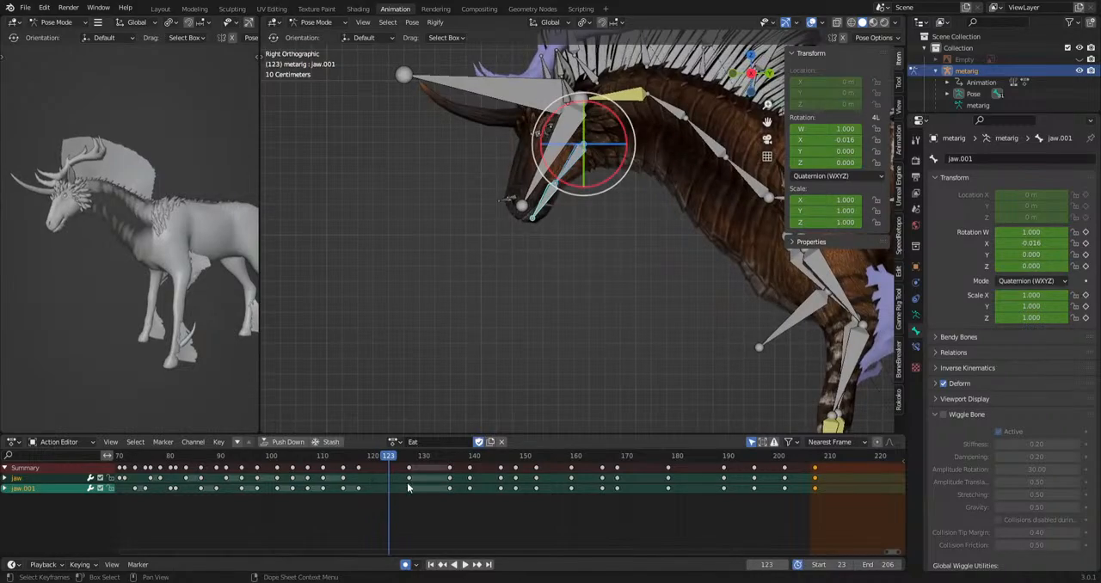
drag(400, 505, 421, 465)
key(Delete)
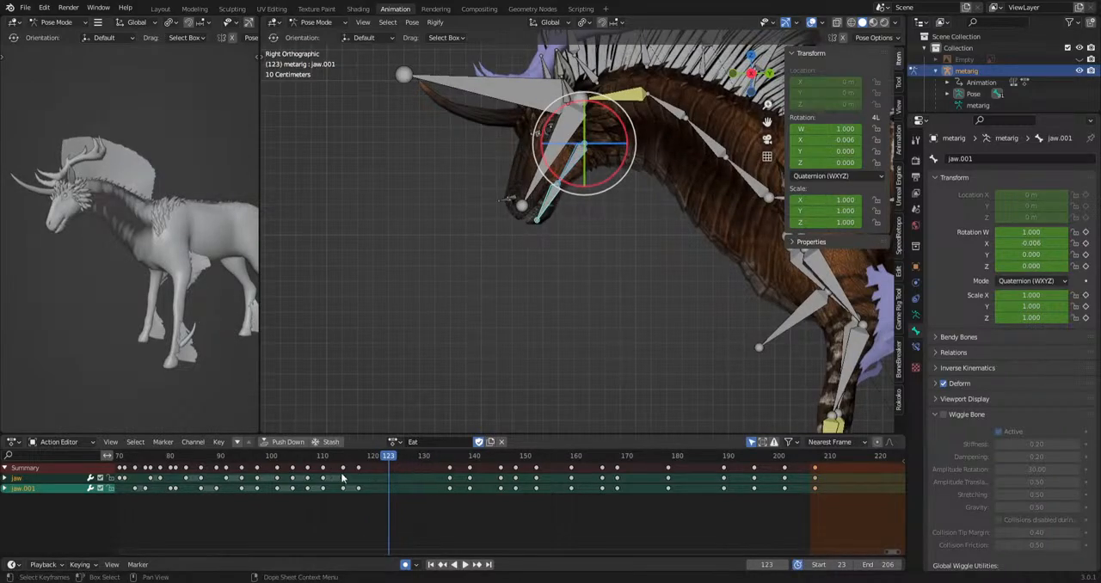
Shift the jaw keyframes lying between about frames 135 and 177 earlier so that they start at about frame 122.
scroll(422, 509, down, 4)
click(301, 456)
key(space)
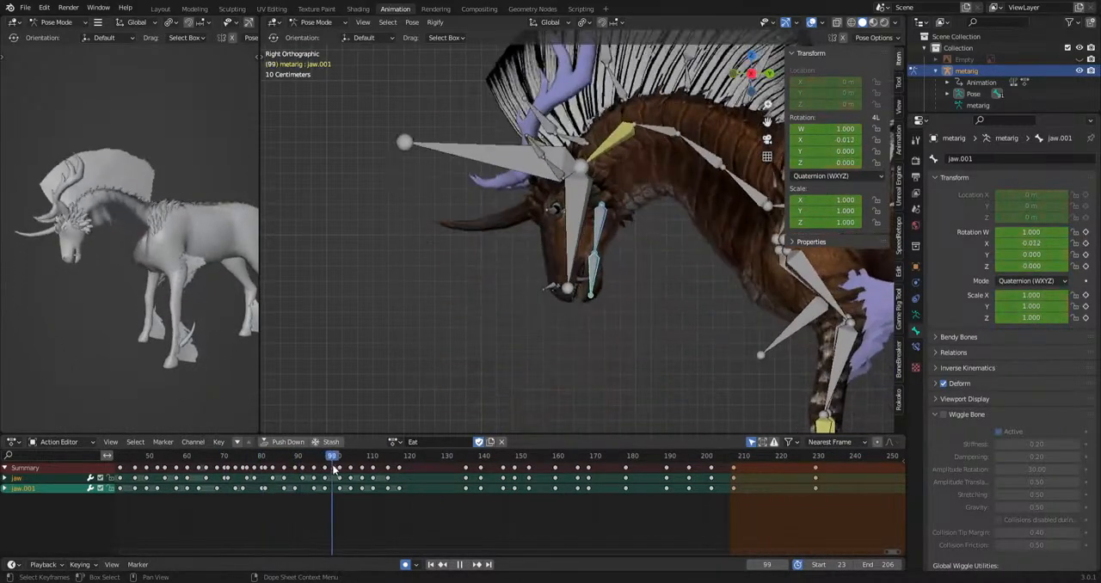
key(space)
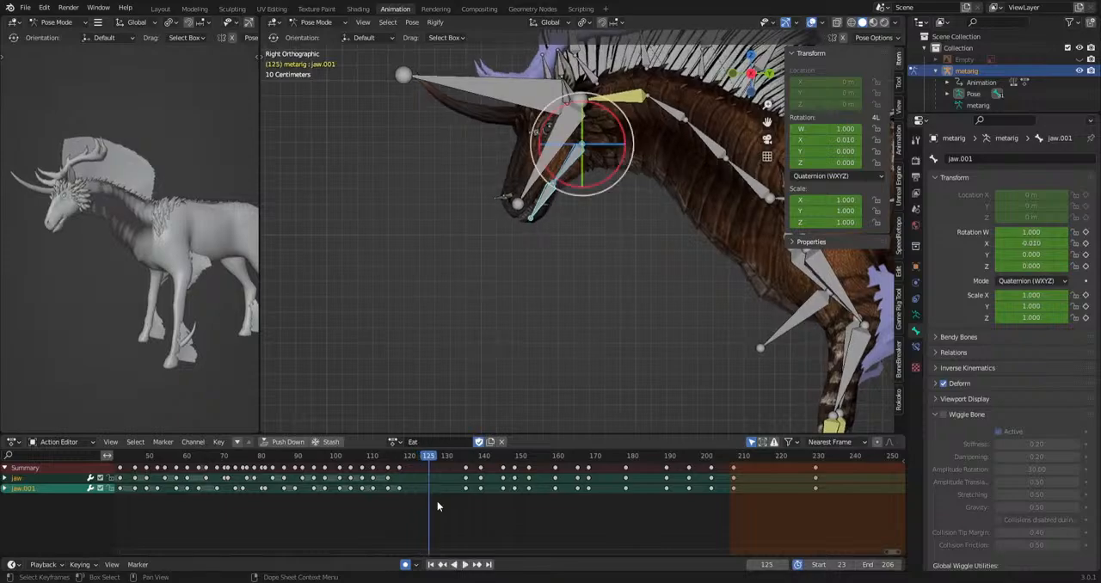
drag(437, 500, 592, 466)
key(g)
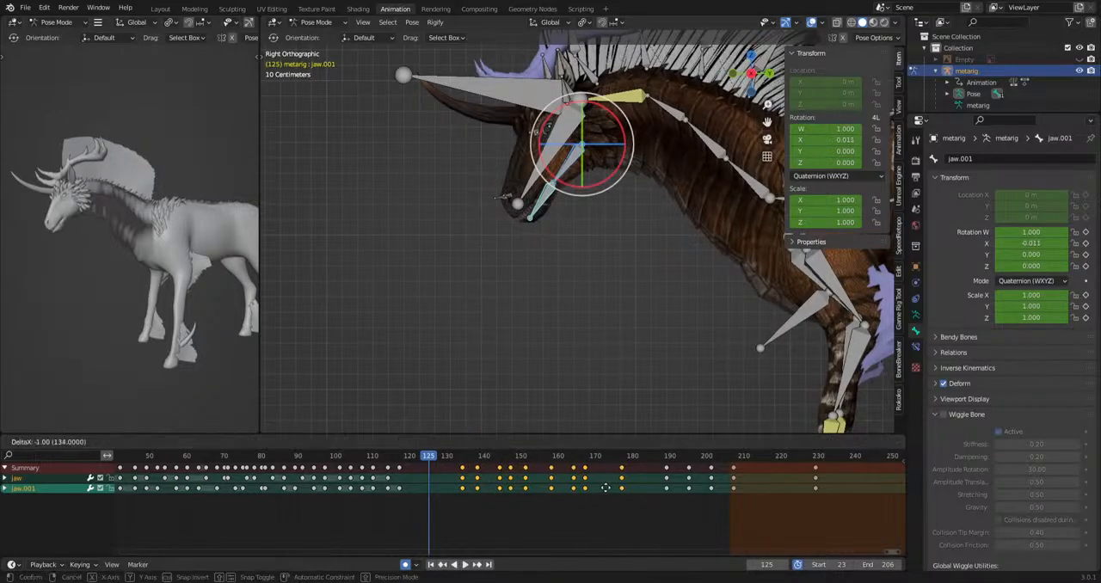
click(563, 492)
Replay the Eat action from about frames 103 and 125 to check the retimed jaw motion.
click(346, 457)
key(space)
key(space)
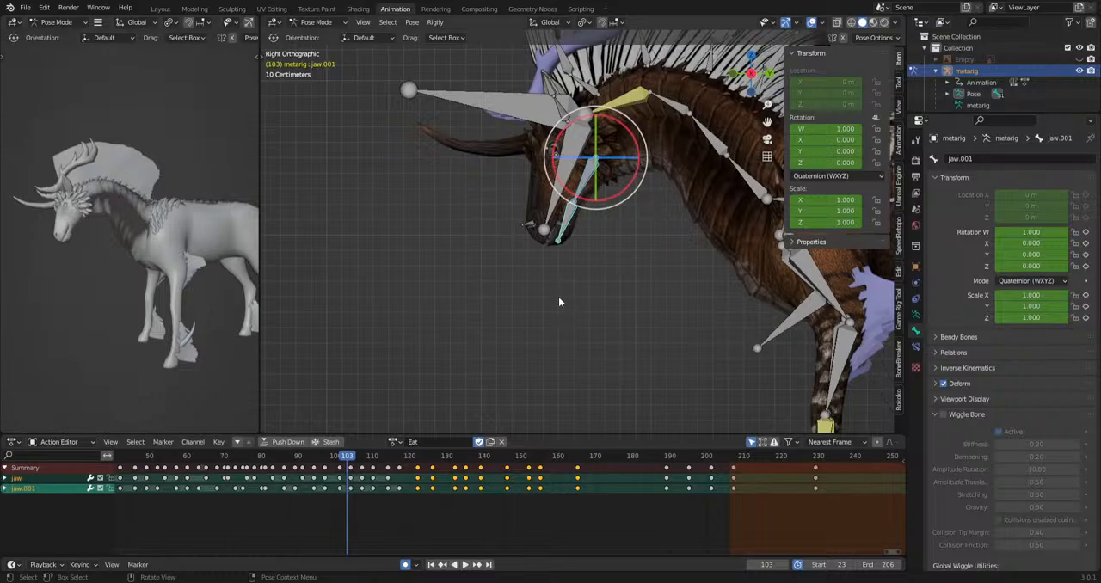
scroll(559, 297, down, 3)
shift+middle_drag(626, 317, 526, 311)
key(space)
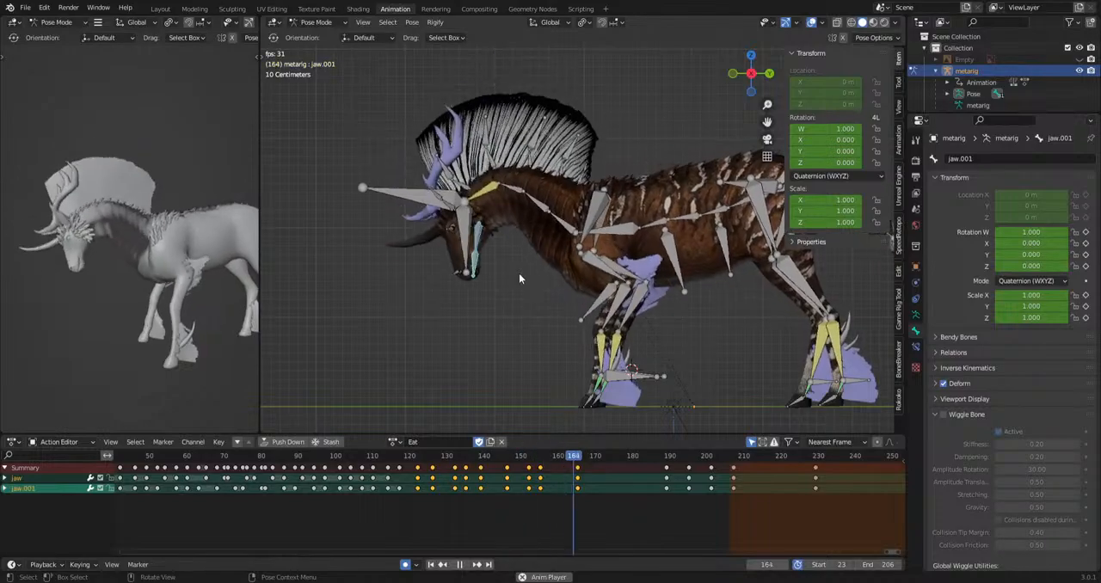
key(space)
drag(429, 458, 502, 490)
key(space)
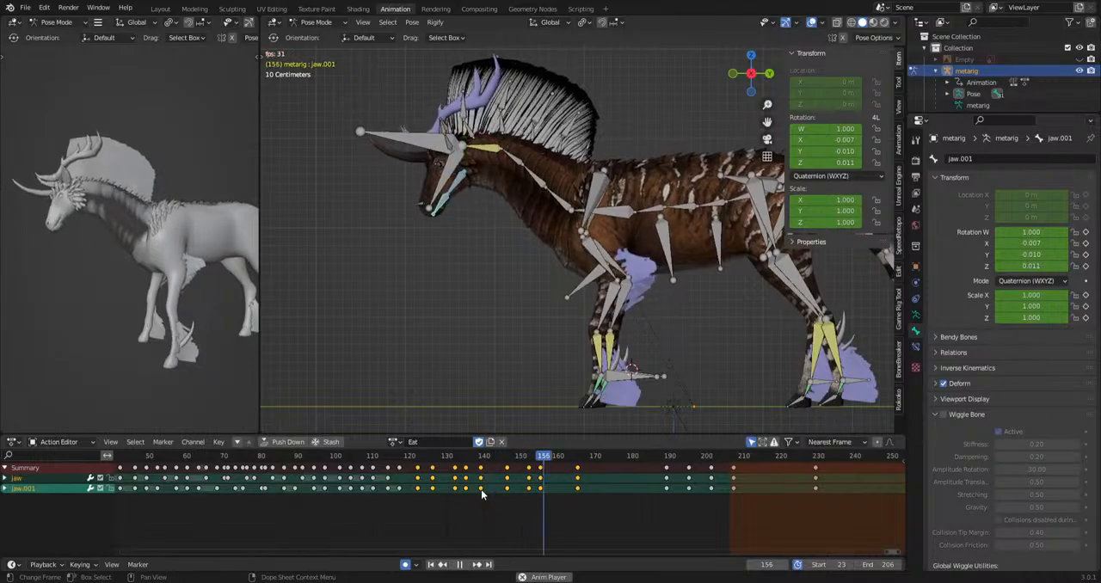
key(space)
Select the HeadIk bone, shift its keyframe near frame 157 to frame 154, and reposition the bone at frame 175.
click(389, 187)
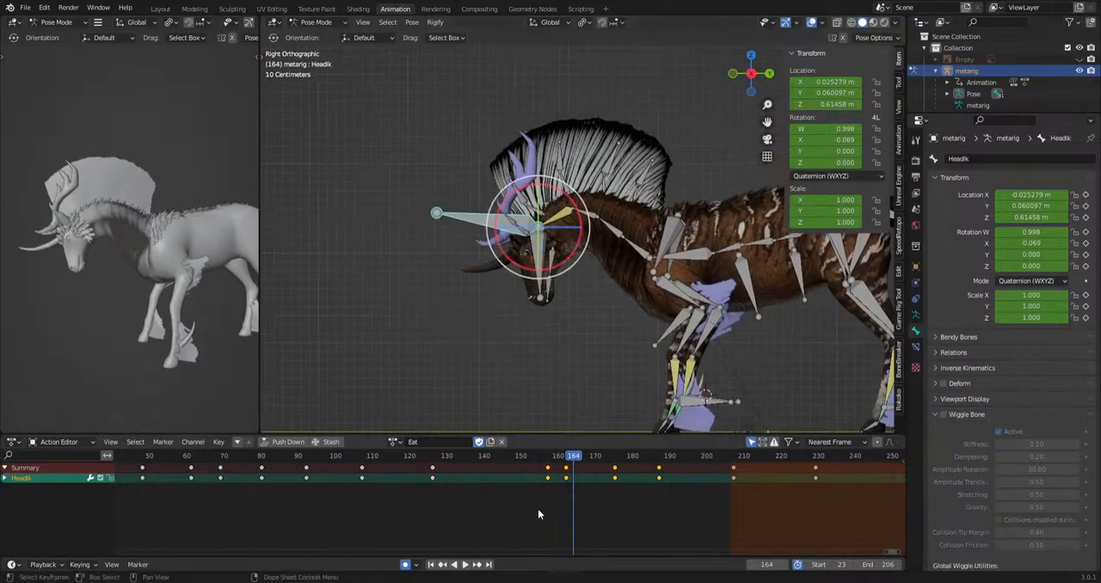
key(space)
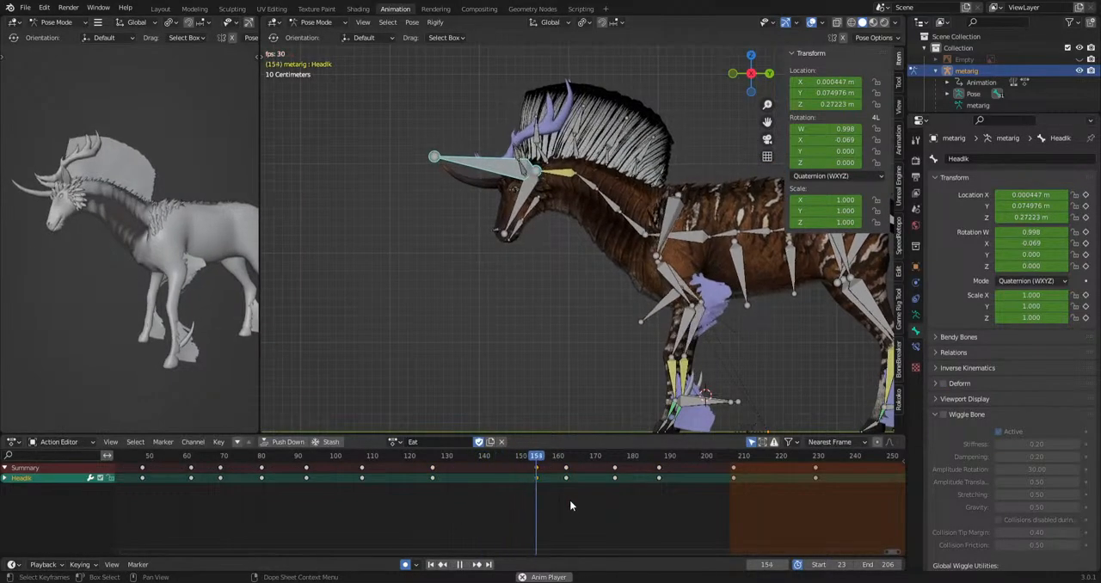
drag(574, 457, 615, 498)
key(g)
click(618, 420)
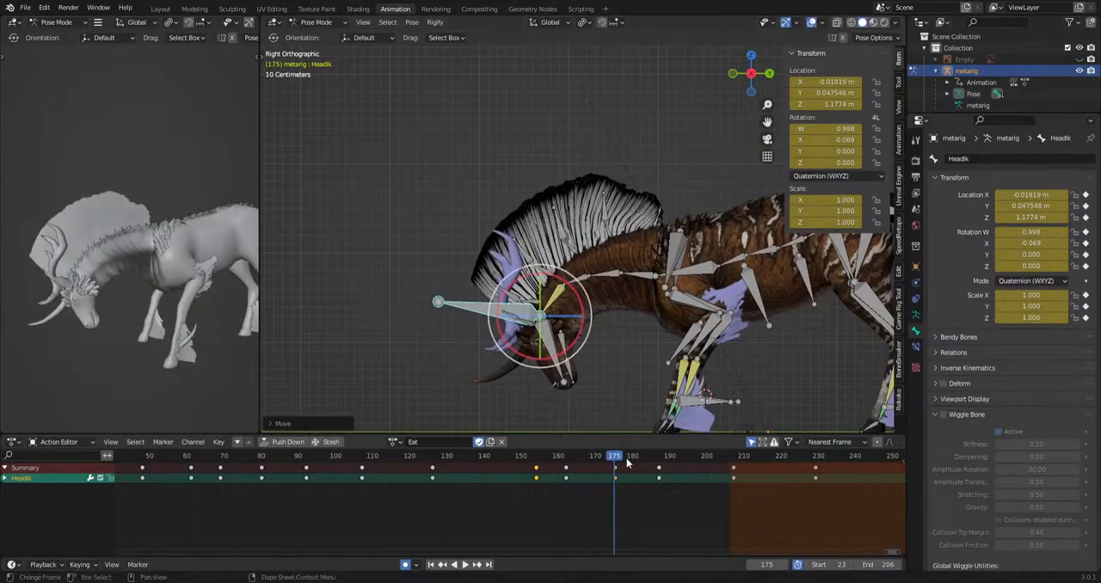
Play the looping Eat action and examine the head motion and whole body from several angles, stopping at frame 100.
drag(627, 459, 699, 477)
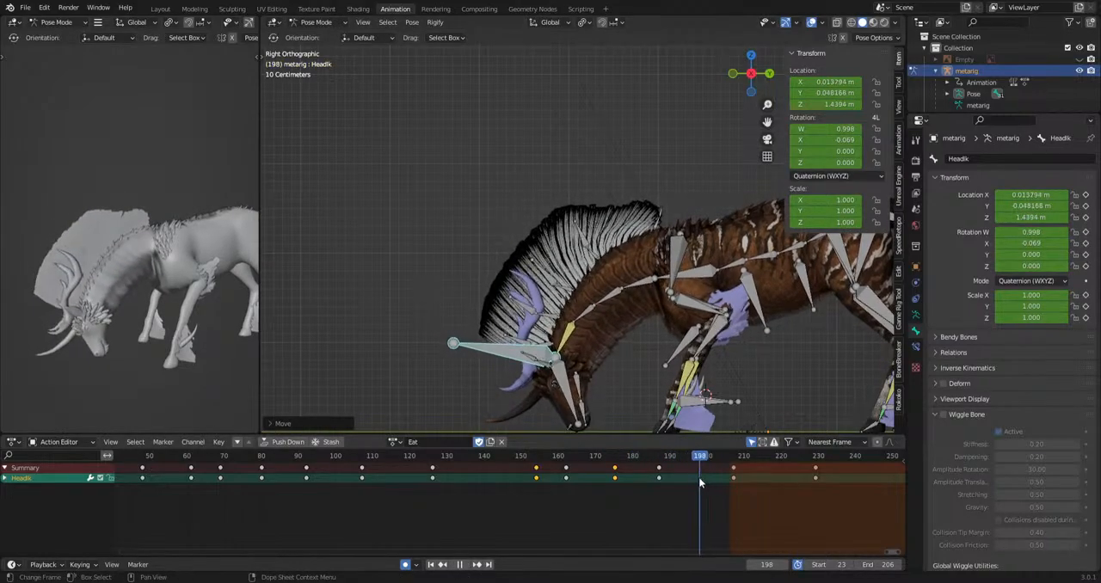
key(space)
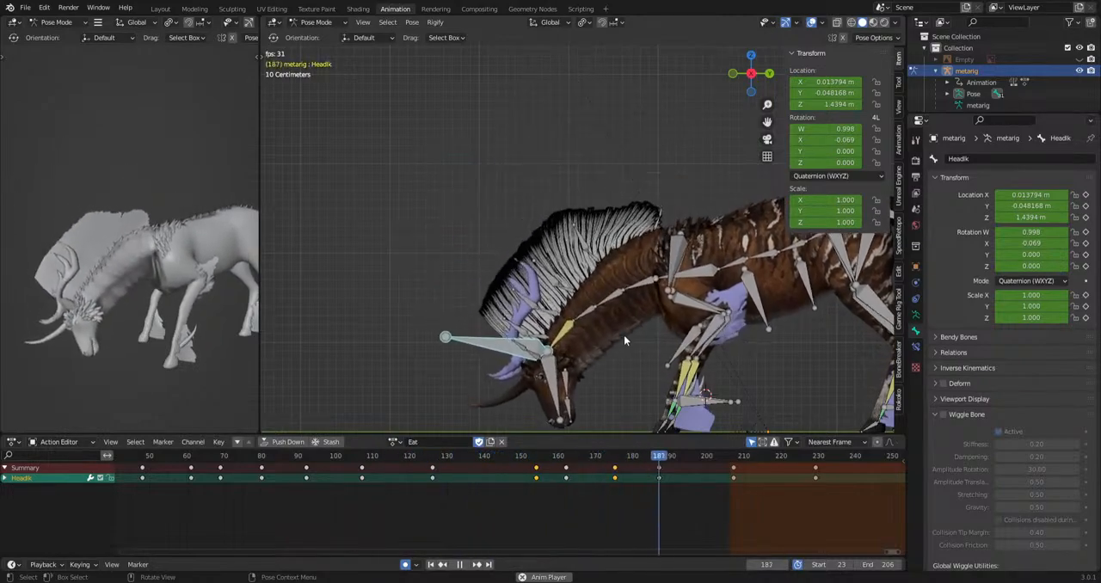
middle_drag(74, 344, 185, 374)
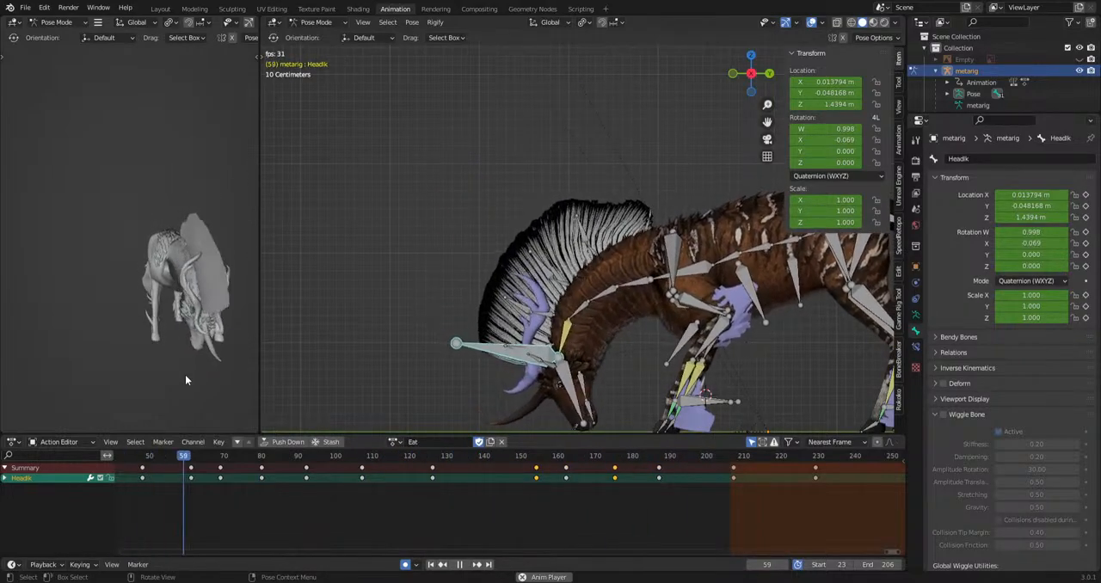
mouse_move(186, 376)
middle_down()
mouse_move(63, 413)
mouse_move(61, 393)
mouse_move(105, 382)
mouse_move(15, 385)
mouse_move(239, 375)
mouse_move(153, 383)
mouse_move(197, 377)
middle_up()
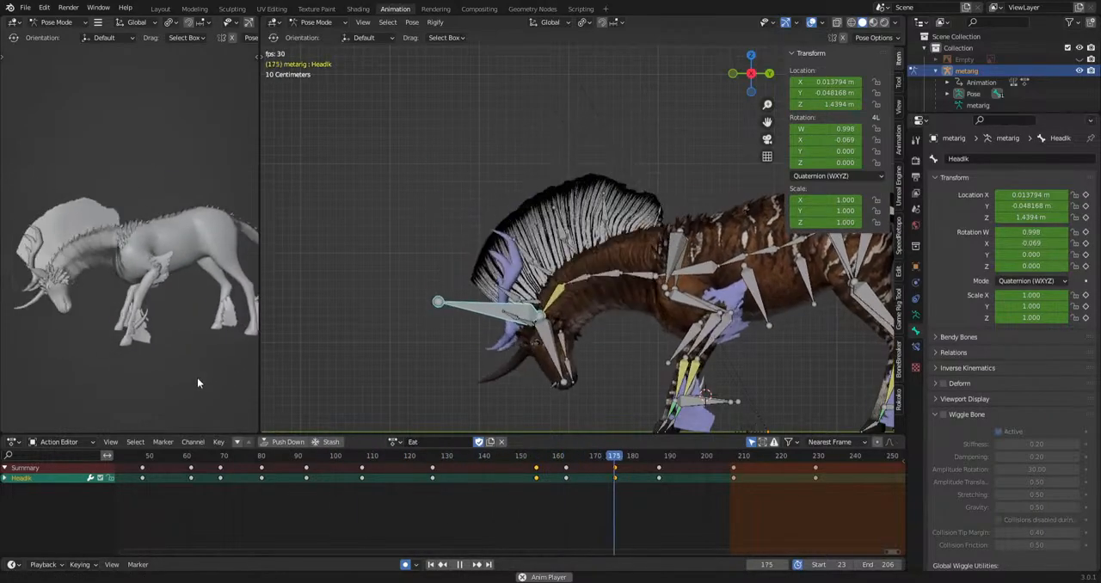
scroll(454, 367, down, 1)
scroll(456, 371, down, 1)
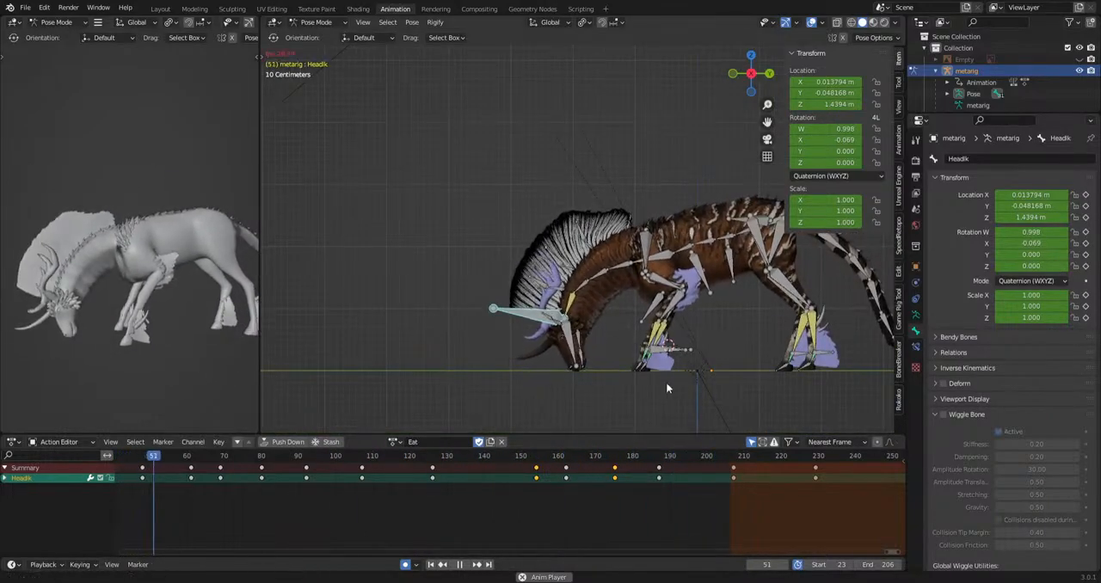
shift+middle_drag(666, 384, 597, 386)
key(space)
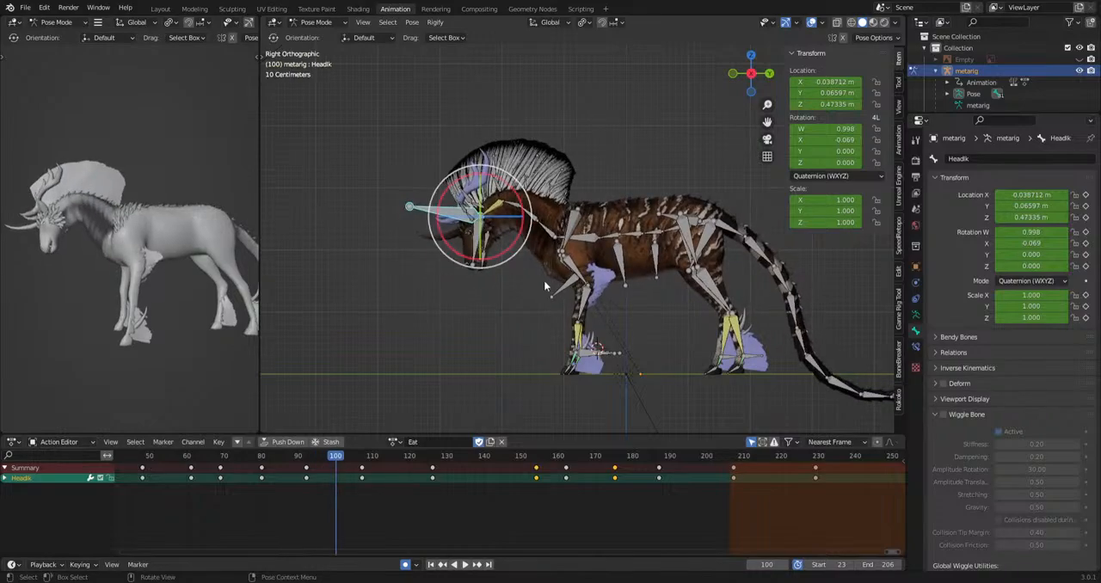
Try moving the neck.001 bone at frame 100 and undo the move.
shift+middle_drag(697, 336, 659, 307)
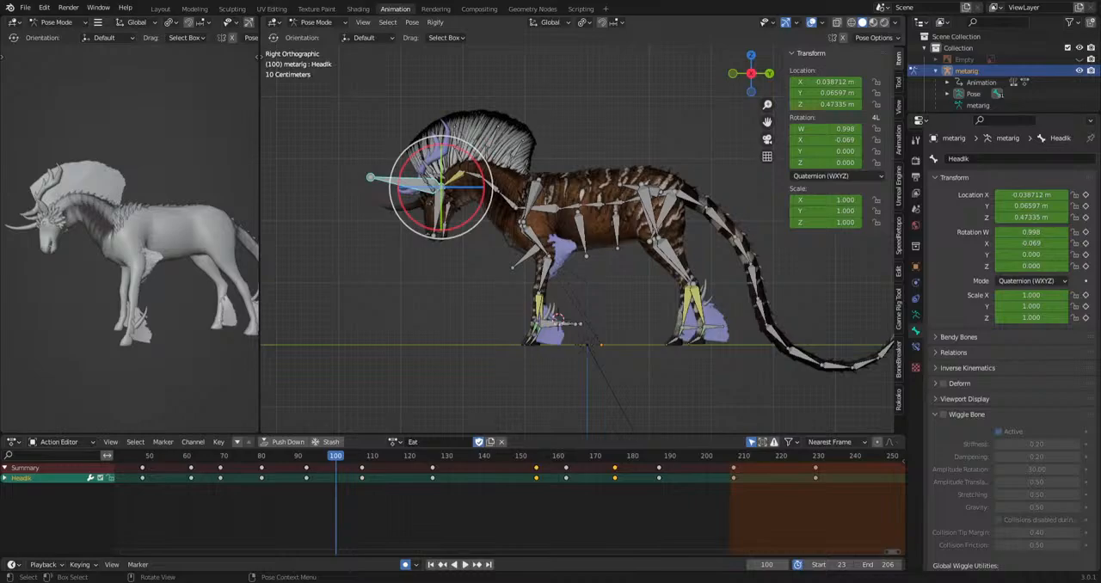
scroll(562, 258, down, 2)
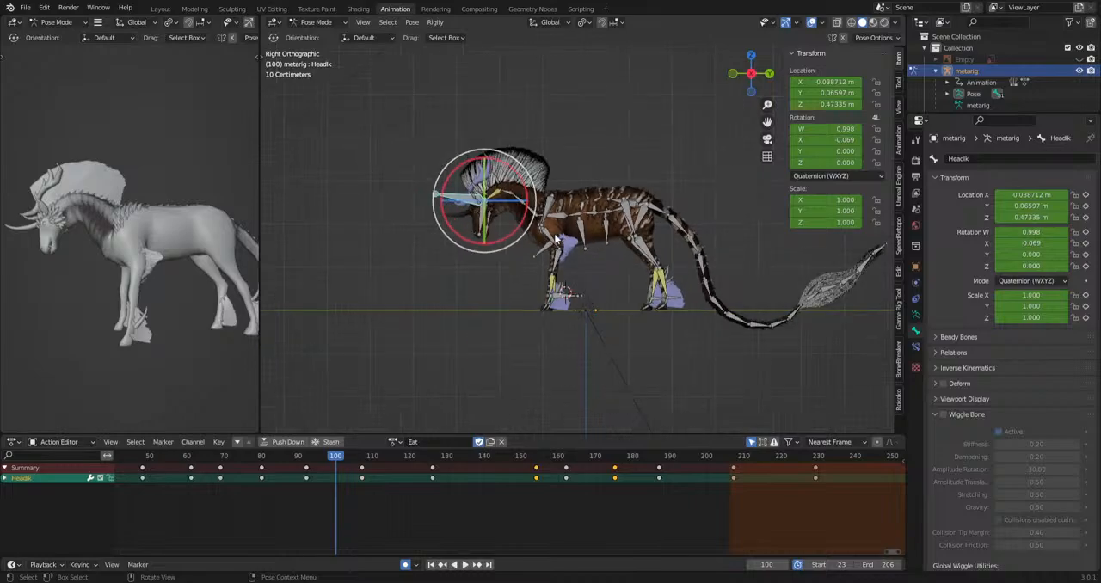
shift+middle_drag(565, 251, 585, 261)
click(551, 220)
key(g)
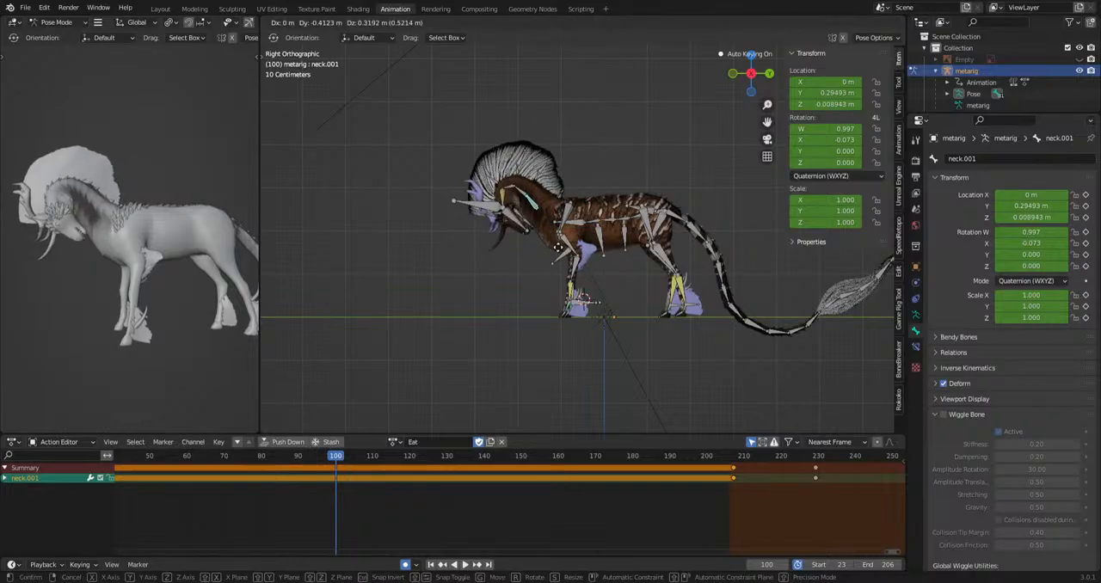
click(617, 287)
key(ctrl+z)
shift+middle_drag(612, 293, 637, 299)
scroll(638, 299, up, 1)
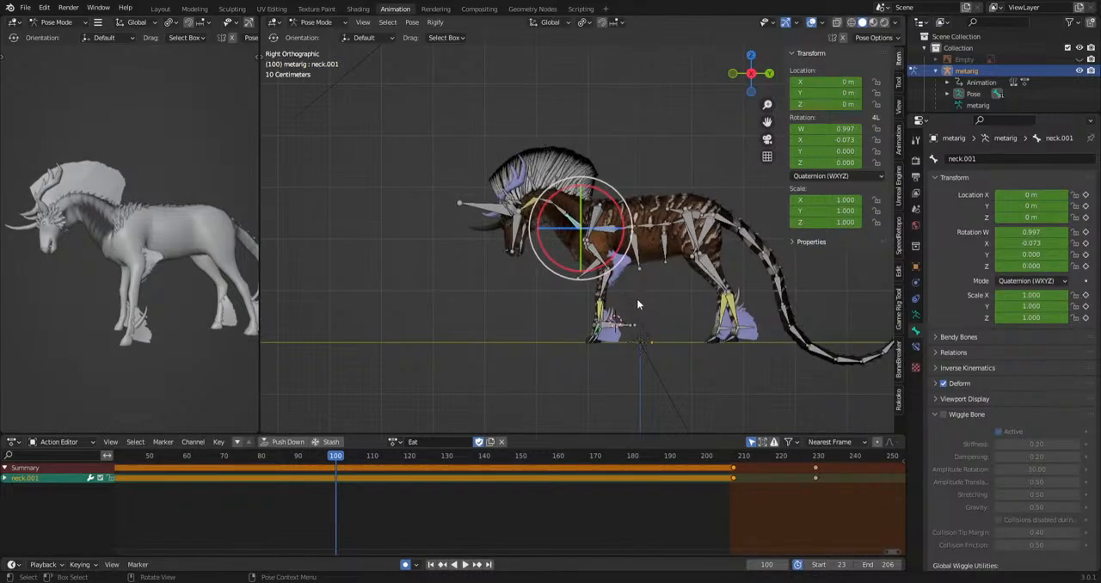
Save the kirinwip.blend file and go to frame 0 of the Eat action.
key(ctrl+s)
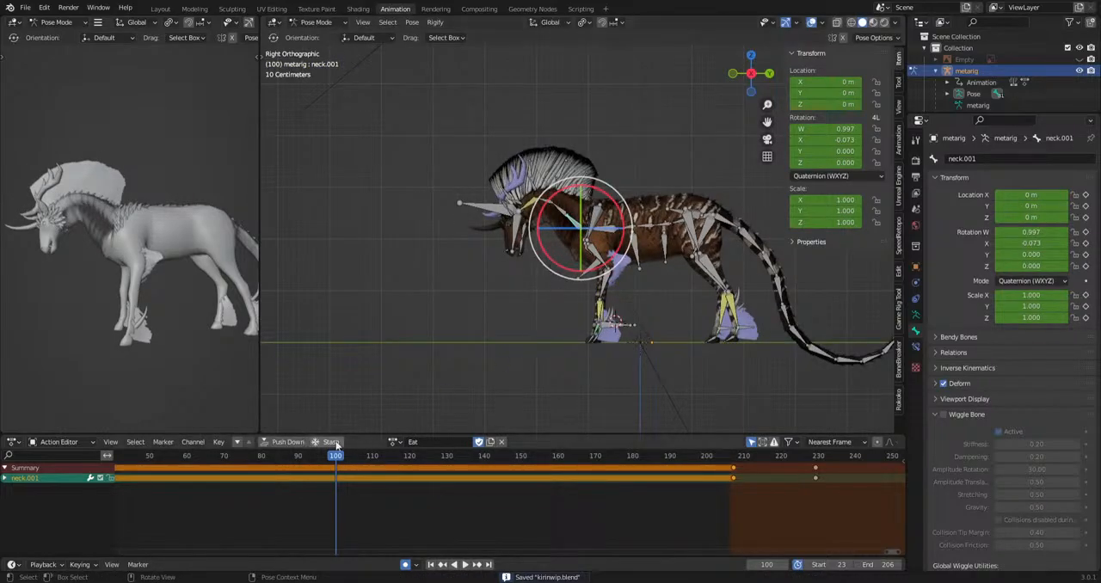
scroll(325, 515, down, 7)
middle_drag(323, 516, 393, 514)
click(266, 458)
scroll(526, 306, up, 1)
Select the head and neck bones at frame 0 and move them up and forward to stretch the neck.
shift+middle_drag(527, 304, 589, 347)
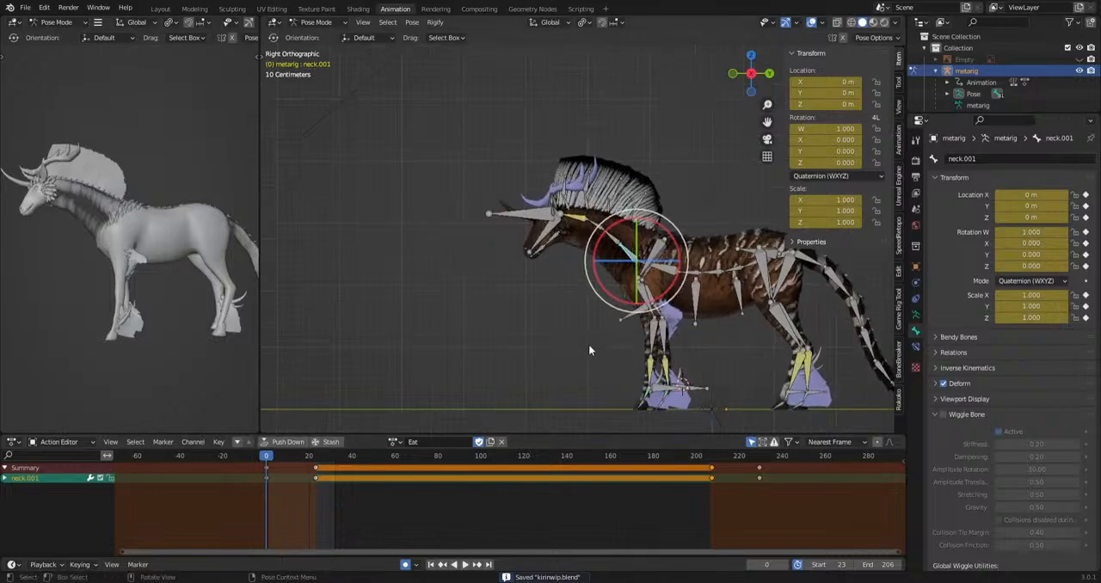
scroll(589, 345, up, 1)
shift+drag(568, 271, 630, 213)
shift+drag(480, 285, 592, 156)
key(g)
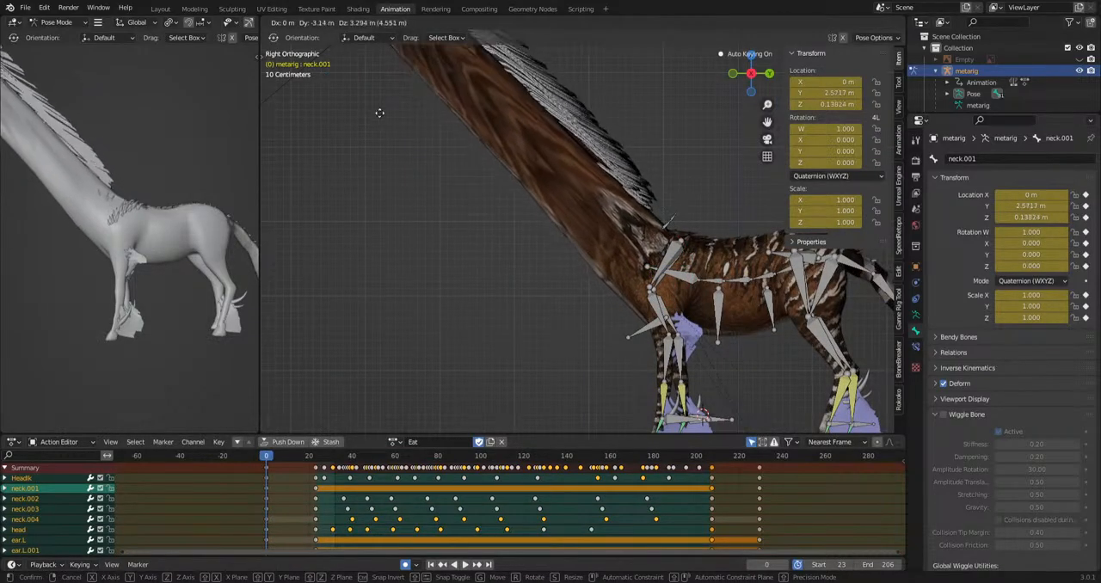
click(377, 110)
Select the neck.001 bone and move it back toward the body to about Y 2.01 m and Z 0.15 m.
scroll(534, 222, down, 5)
shift+middle_drag(542, 226, 593, 273)
scroll(593, 273, up, 3)
click(592, 214)
key(g)
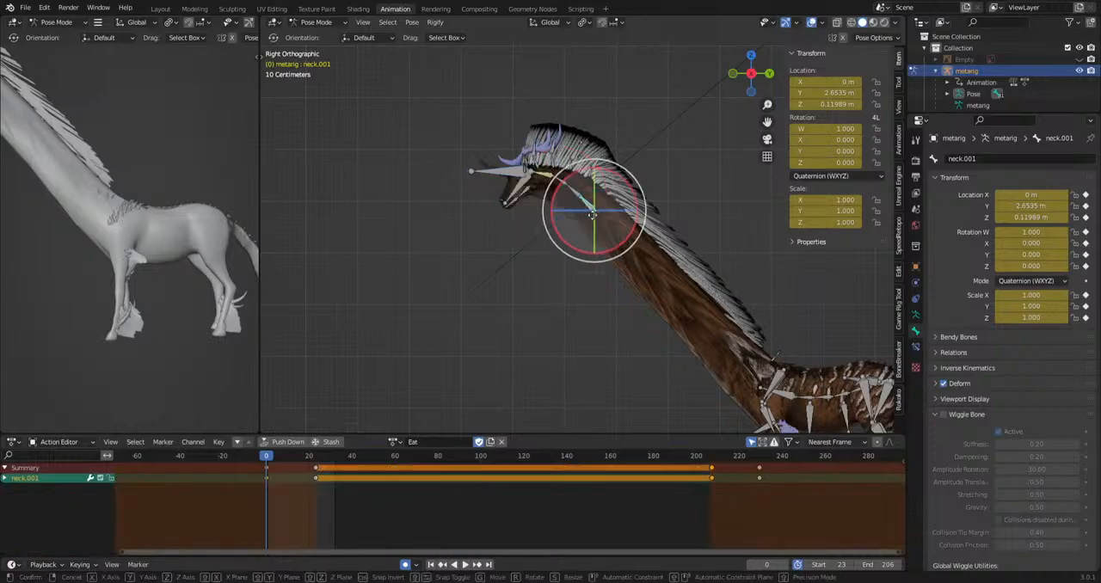
click(629, 255)
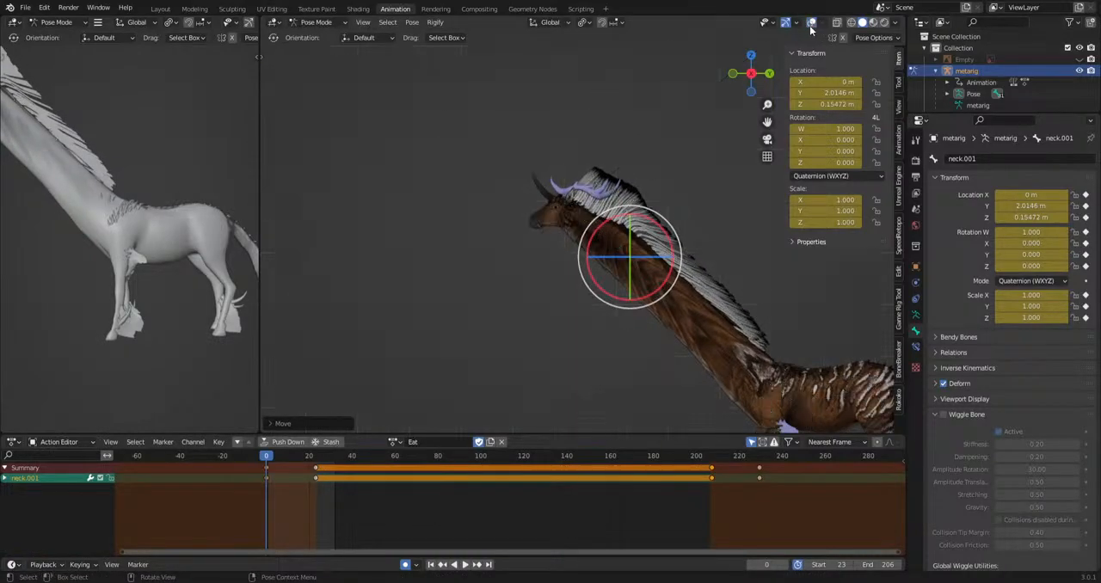
Try further positions for the stretched neck.001 bone at frame 0 while viewing the creature from its opposite side.
scroll(595, 284, down, 5)
middle_drag(593, 291, 831, 286)
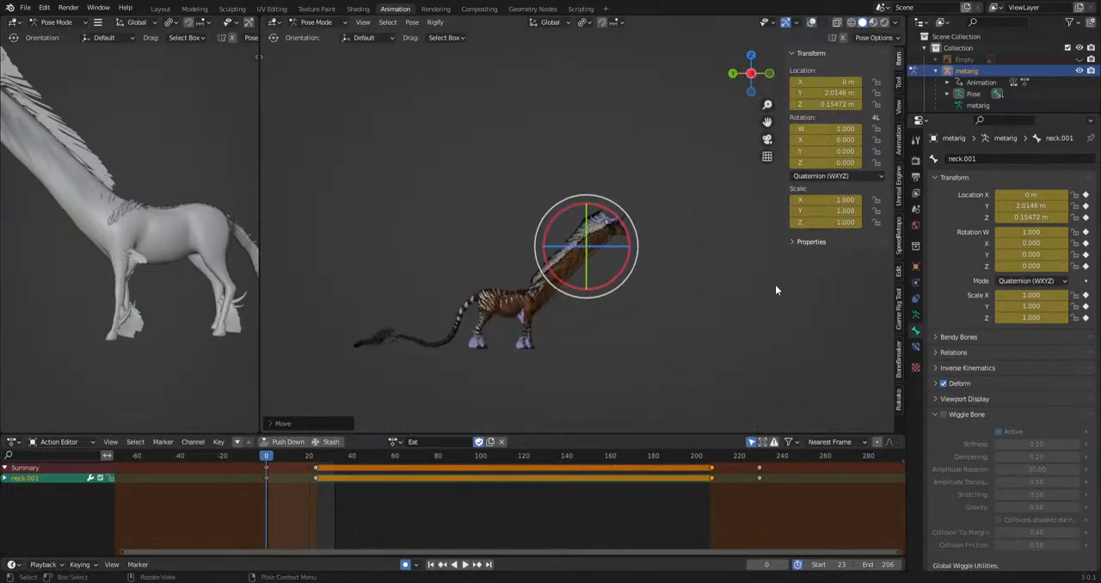
scroll(714, 305, up, 4)
shift+middle_drag(630, 331, 679, 266)
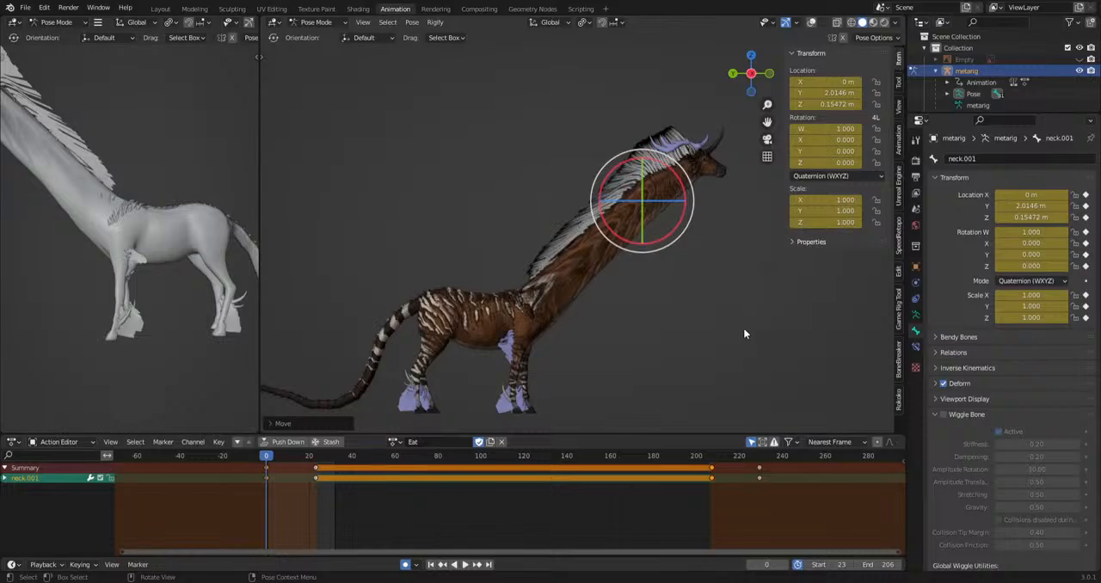
key(g)
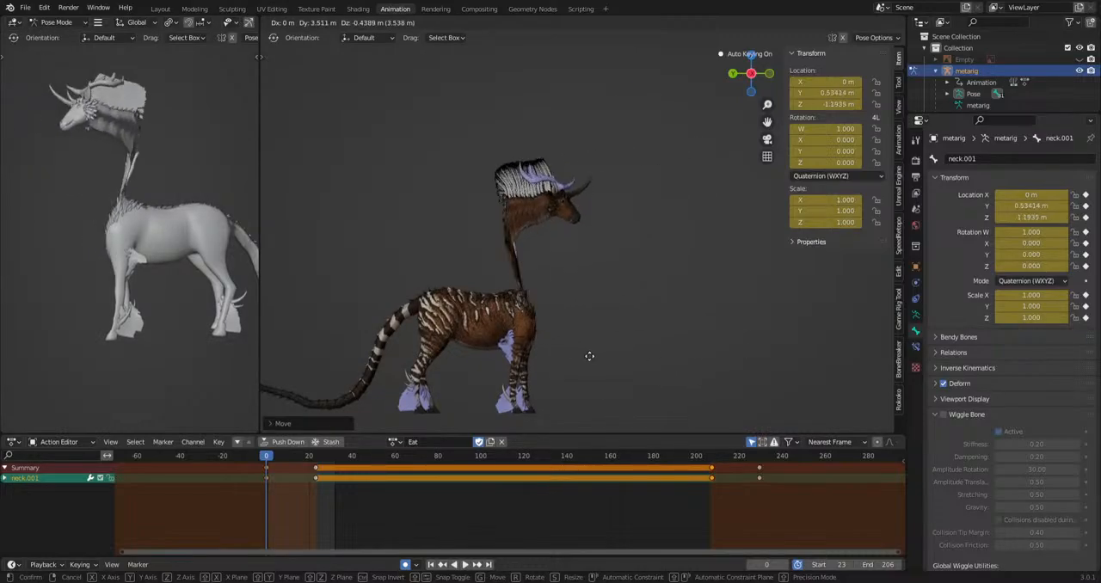
click(708, 361)
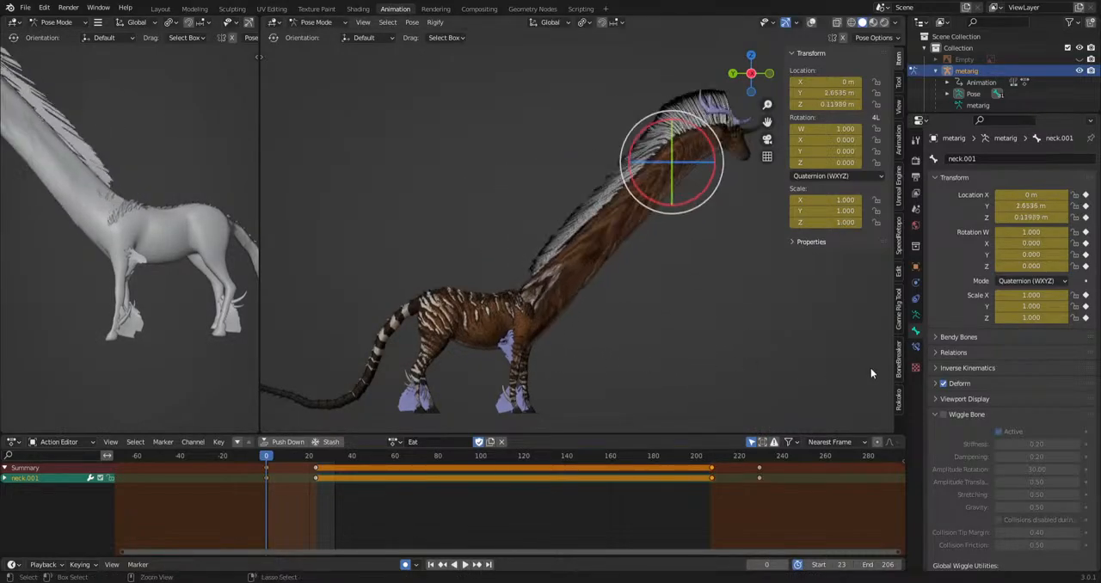
Clear the location of all bones at frame 0, and start and cancel another move of the bones.
key(a)
key(alt+g)
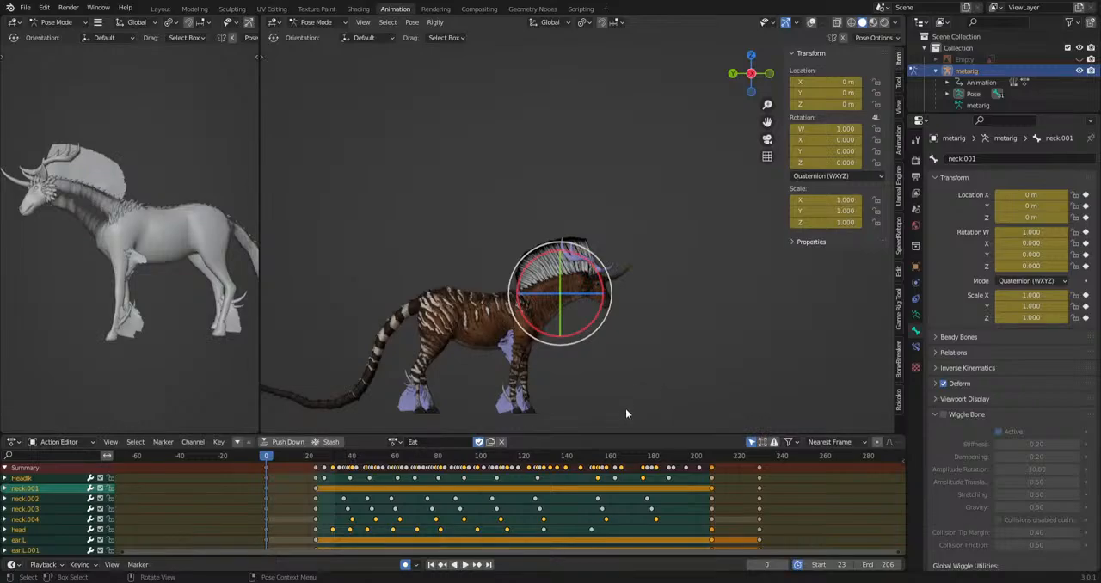
key(g)
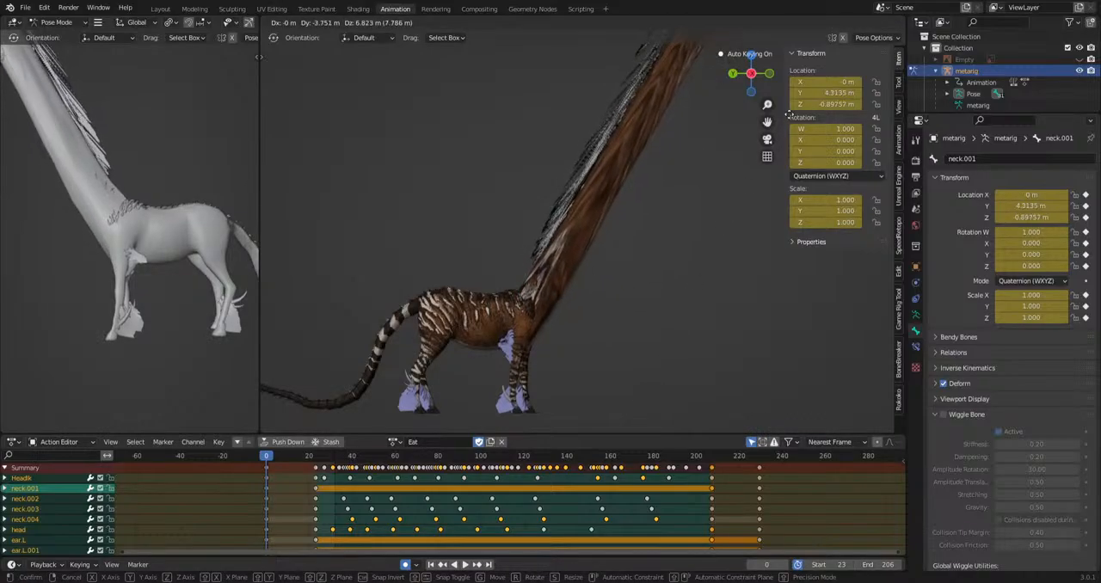
key(Escape)
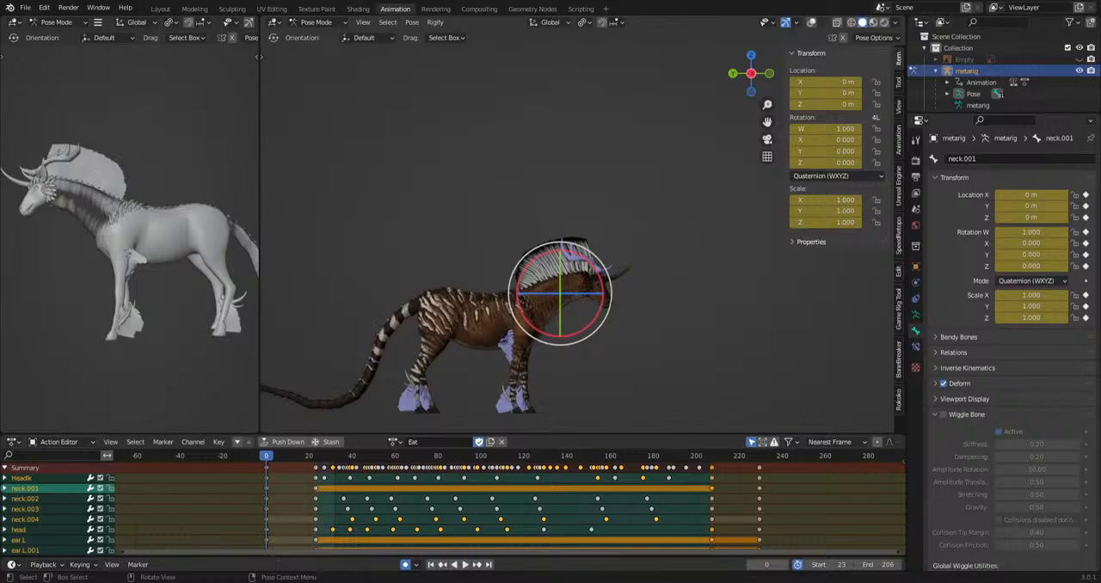
Select the head bone at frame 0 and scale it down to about 0.21 with the bone overlays hidden.
scroll(668, 381, up, 3)
shift+middle_drag(670, 335, 657, 254)
click(797, 23)
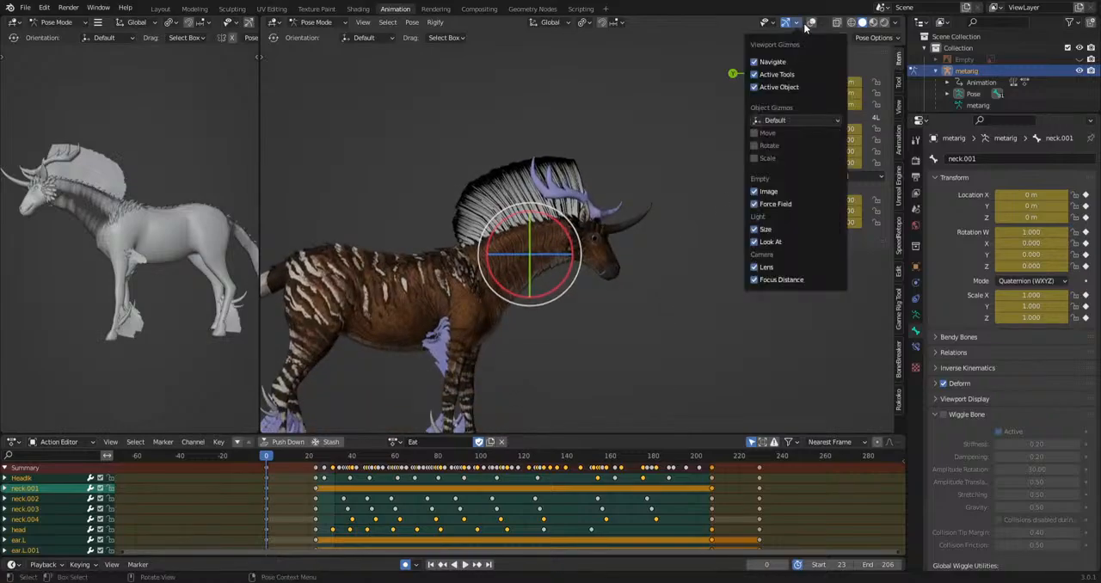
click(811, 23)
scroll(764, 359, up, 4)
click(661, 221)
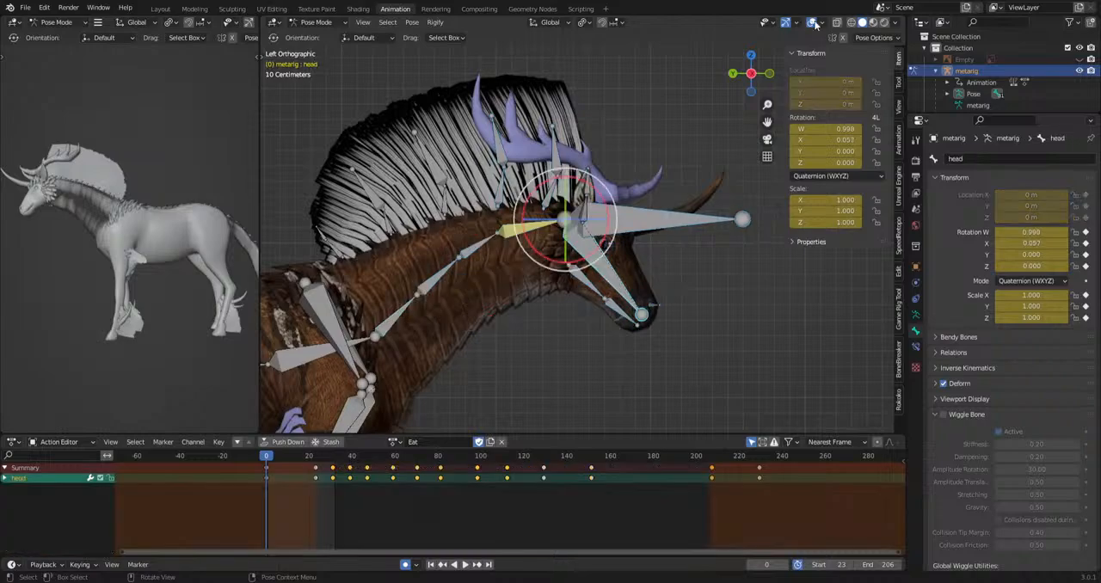
click(811, 23)
key(s)
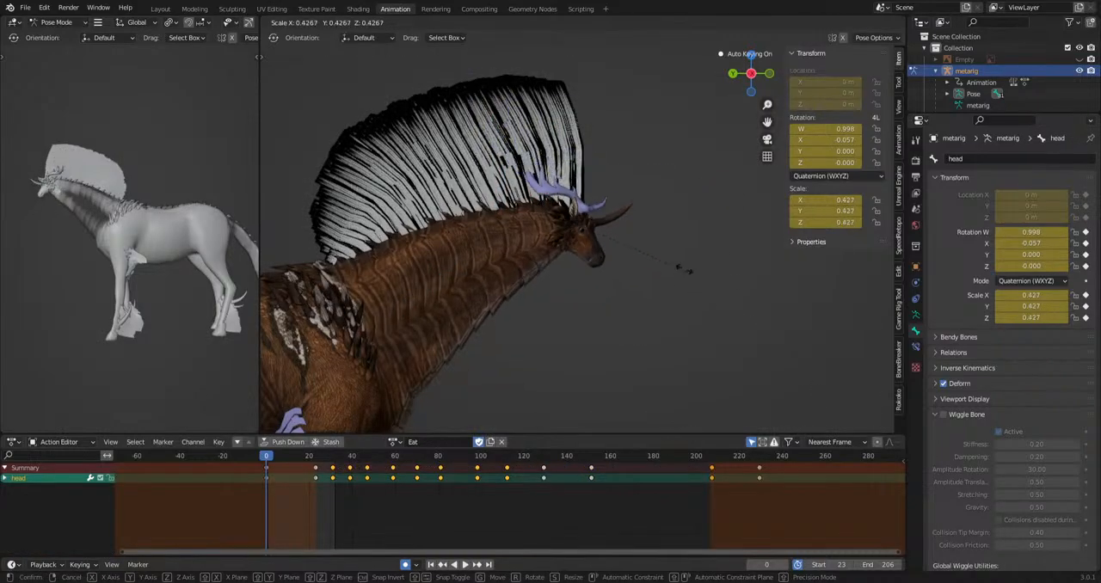
click(655, 339)
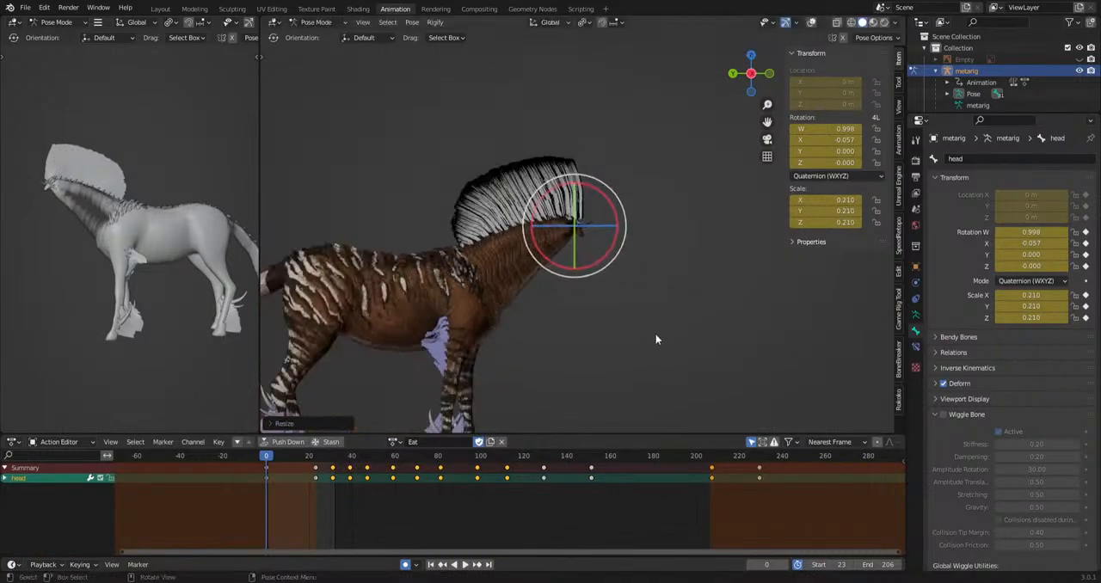
Hide the viewport gizmos and examine the shrunken head from the front and the opposite side.
click(786, 22)
middle_drag(664, 263, 551, 363)
scroll(584, 376, up, 3)
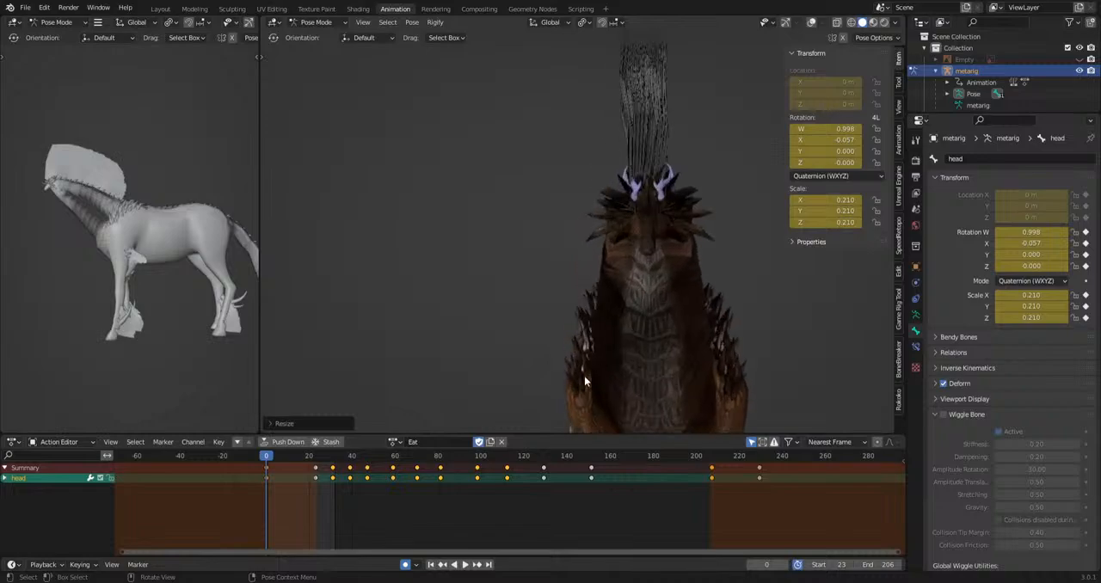
scroll(593, 379, up, 4)
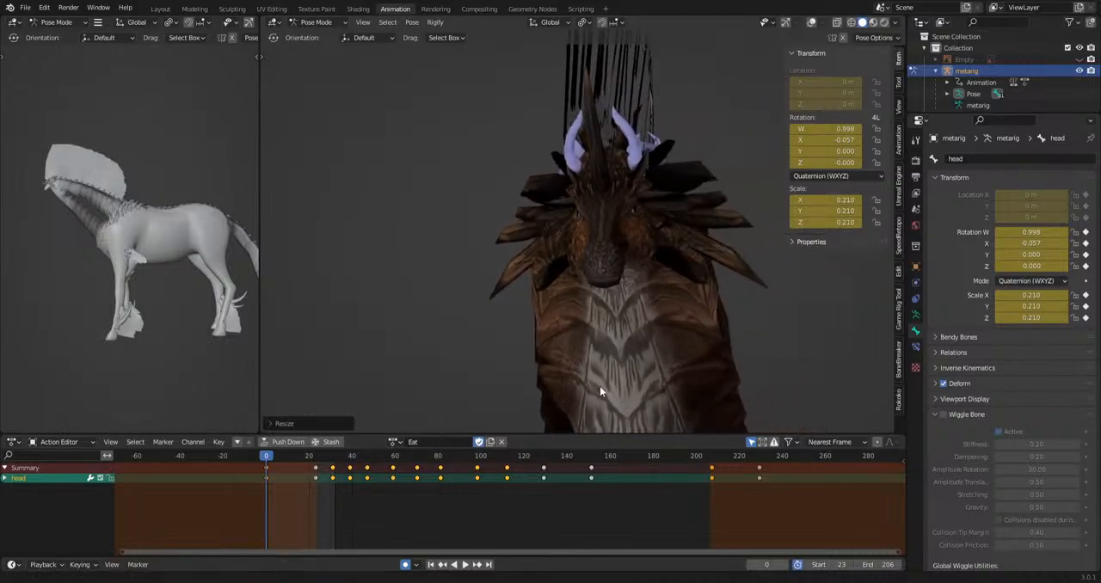
middle_drag(599, 385, 570, 421)
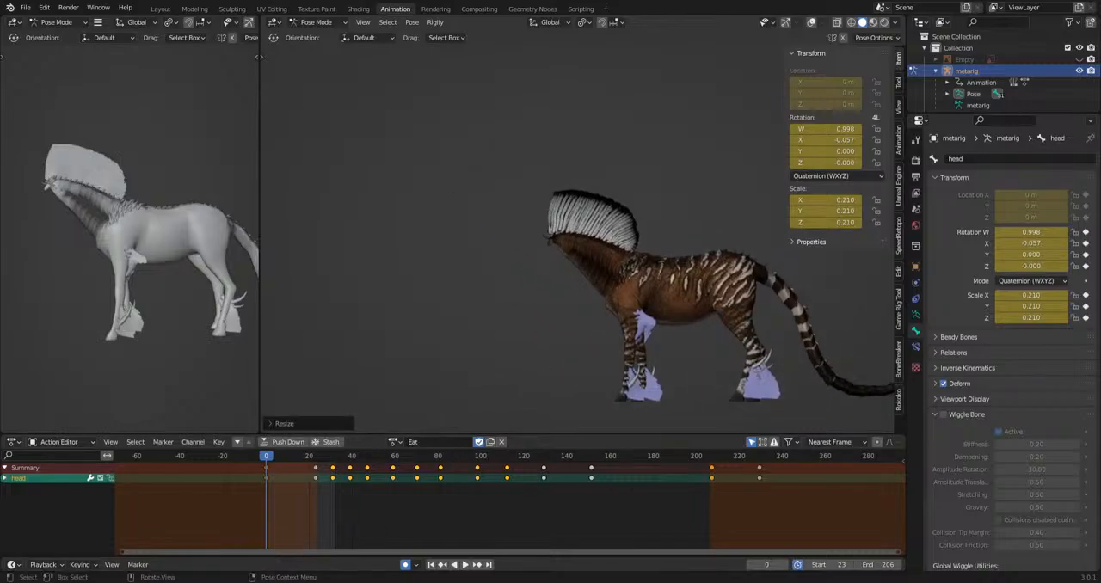
scroll(568, 325, up, 4)
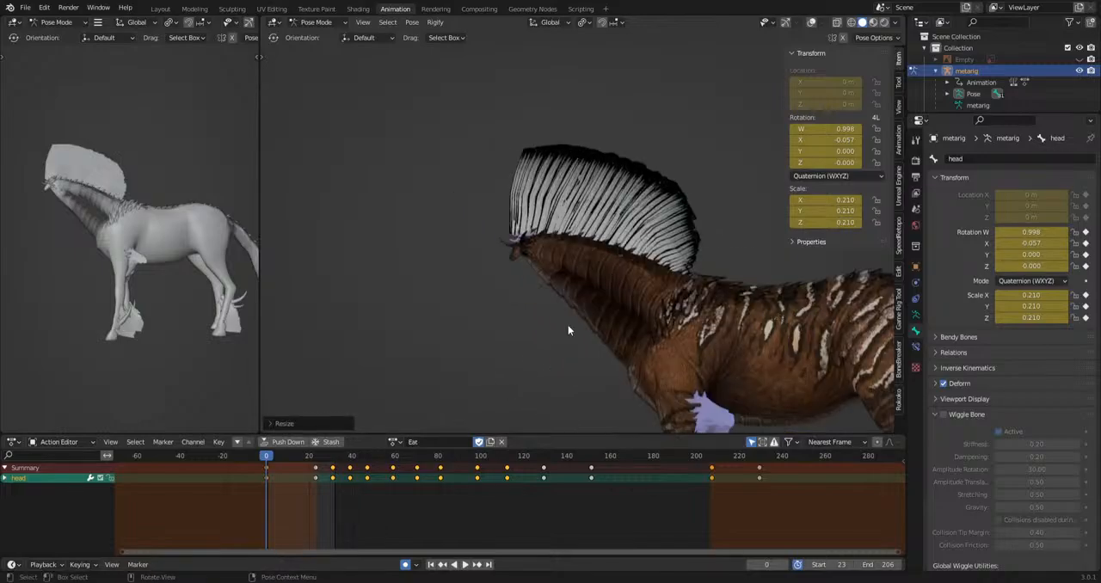
Undo the head's shrinking and try enlarging the head bone to a scale of about 2.13.
key(ctrl+z)
scroll(565, 319, down, 5)
key(s)
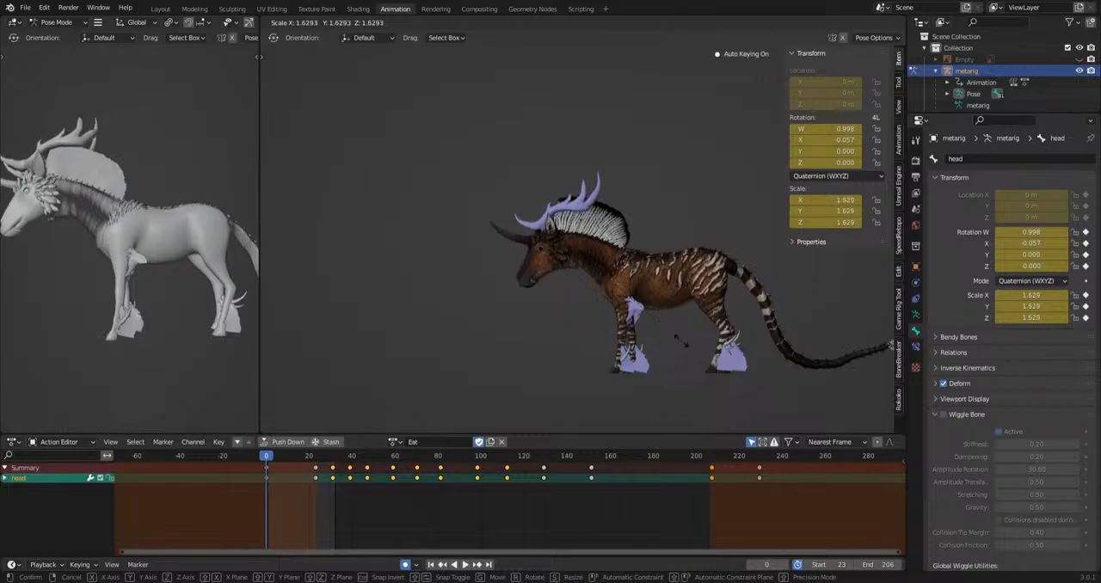
click(723, 372)
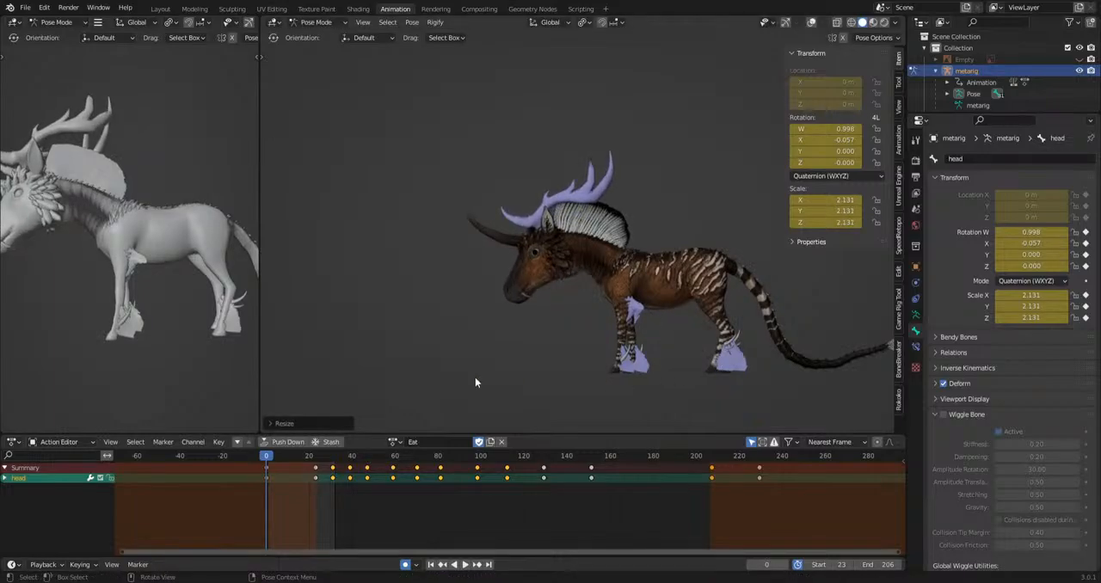
middle_drag(460, 386, 751, 393)
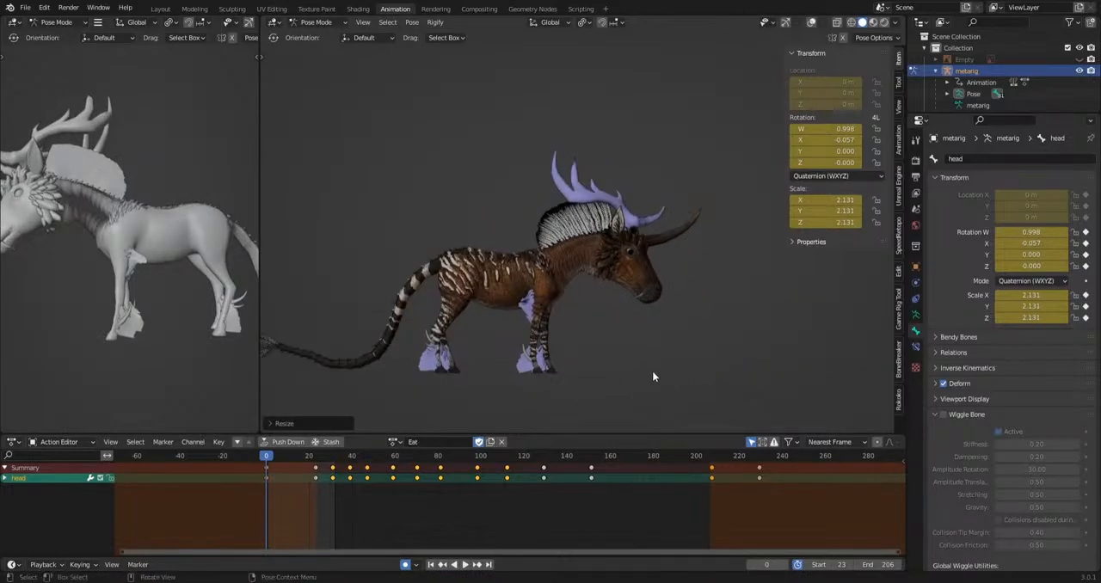
shift+middle_drag(652, 376, 709, 366)
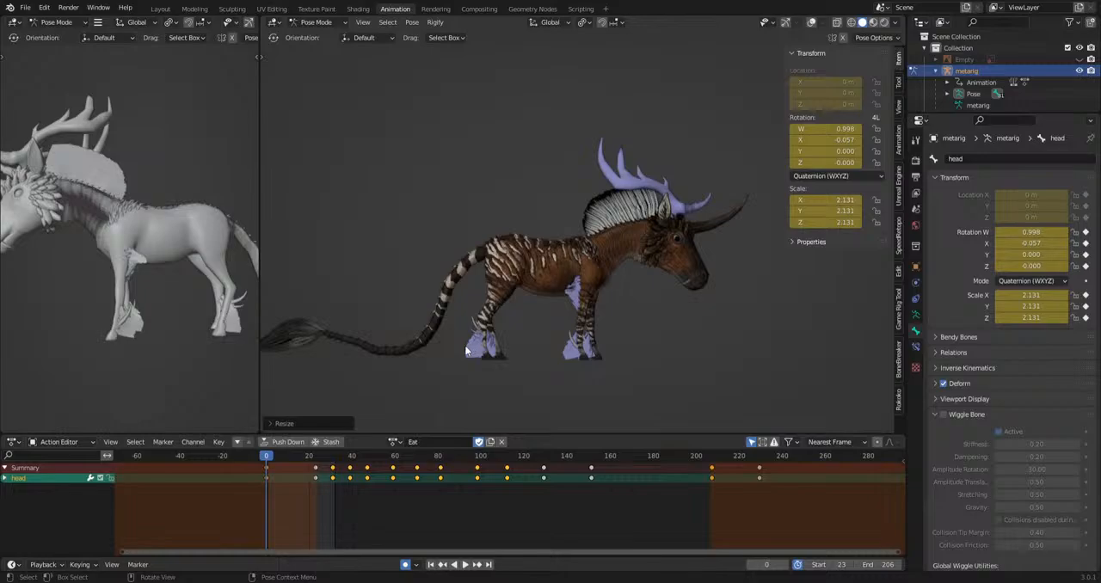
key(ctrl+z)
Select the tail.001 bone at the base of the tail and scale it down to about 0.21.
click(813, 22)
scroll(642, 319, up, 3)
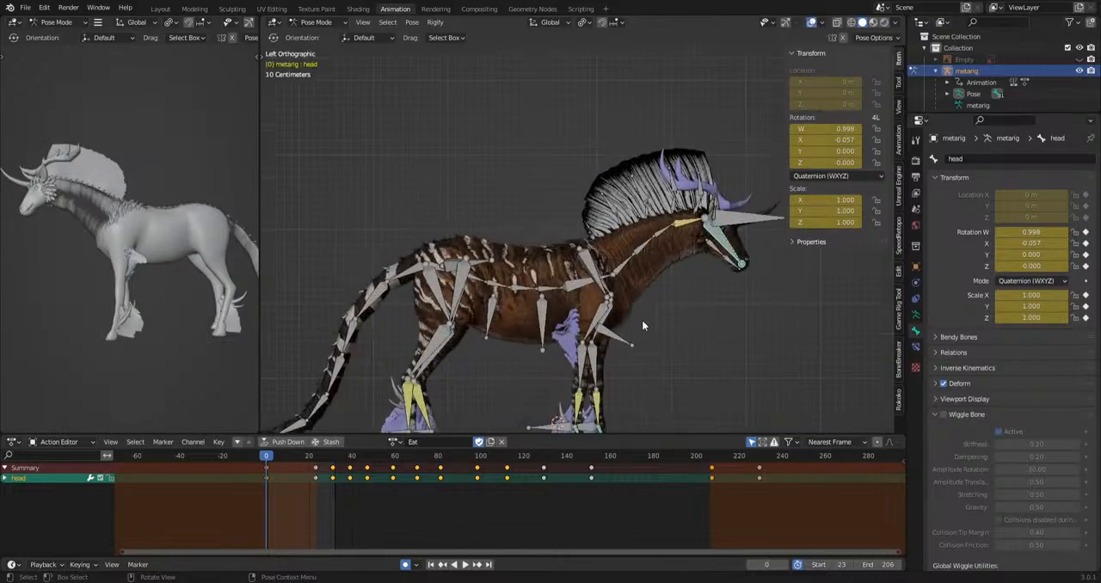
shift+middle_drag(642, 319, 721, 224)
shift+middle_drag(758, 310, 797, 344)
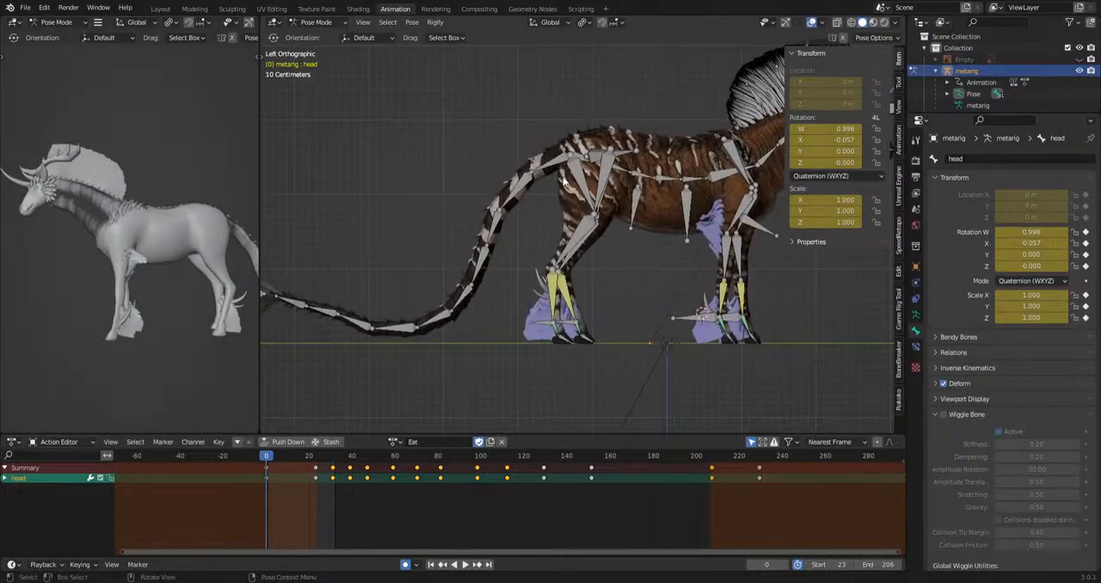
click(710, 157)
click(812, 22)
key(s)
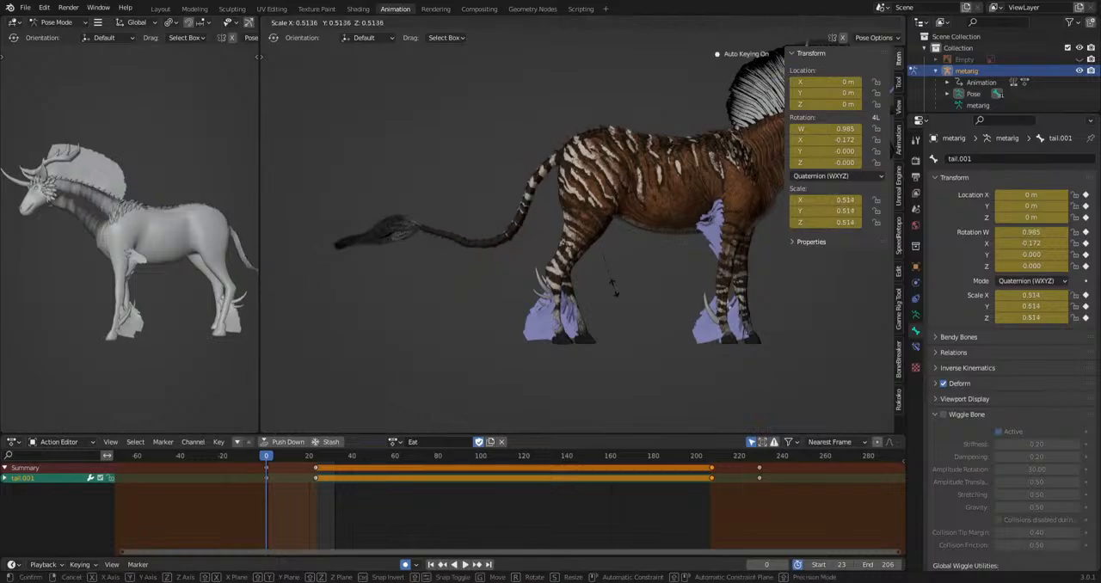
click(594, 207)
shift+middle_drag(751, 358, 656, 297)
scroll(658, 292, up, 2)
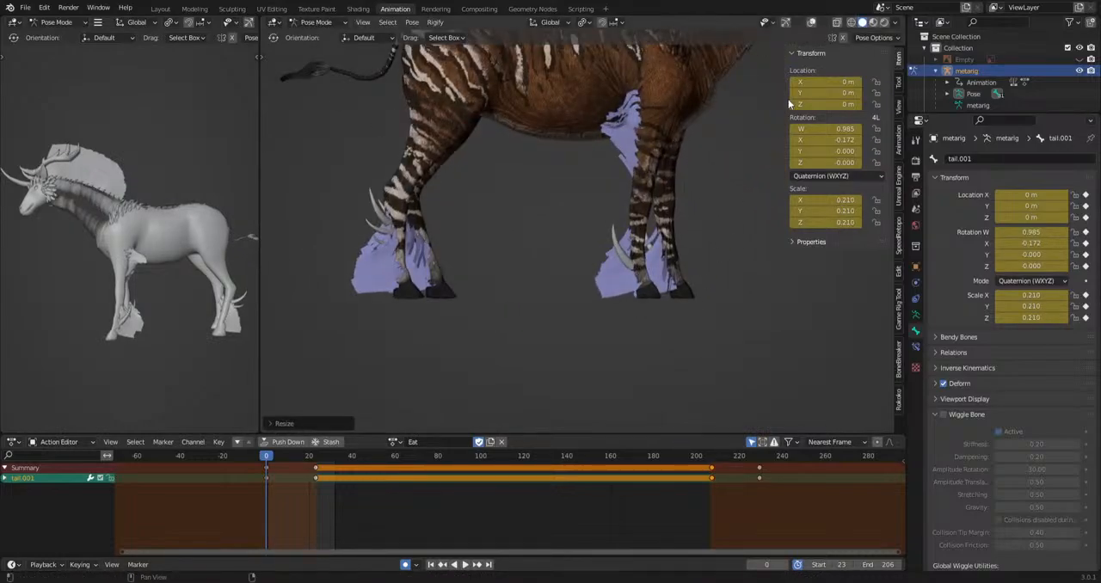
Select the left and right shoulder bones together with both thigh bones.
click(812, 23)
scroll(641, 249, down, 1)
shift+middle_drag(637, 256, 616, 328)
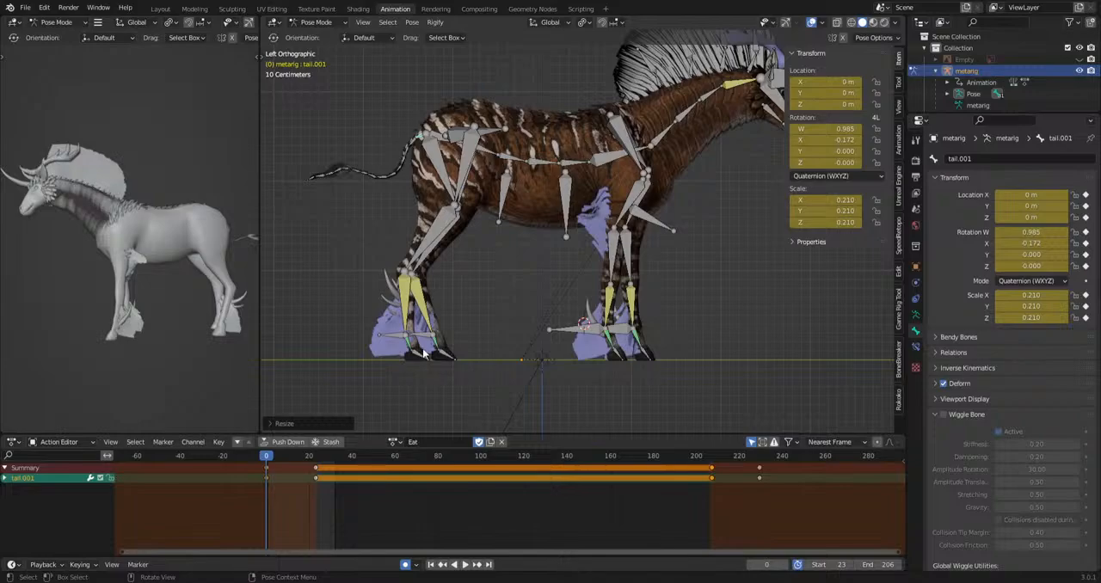
drag(365, 380, 747, 229)
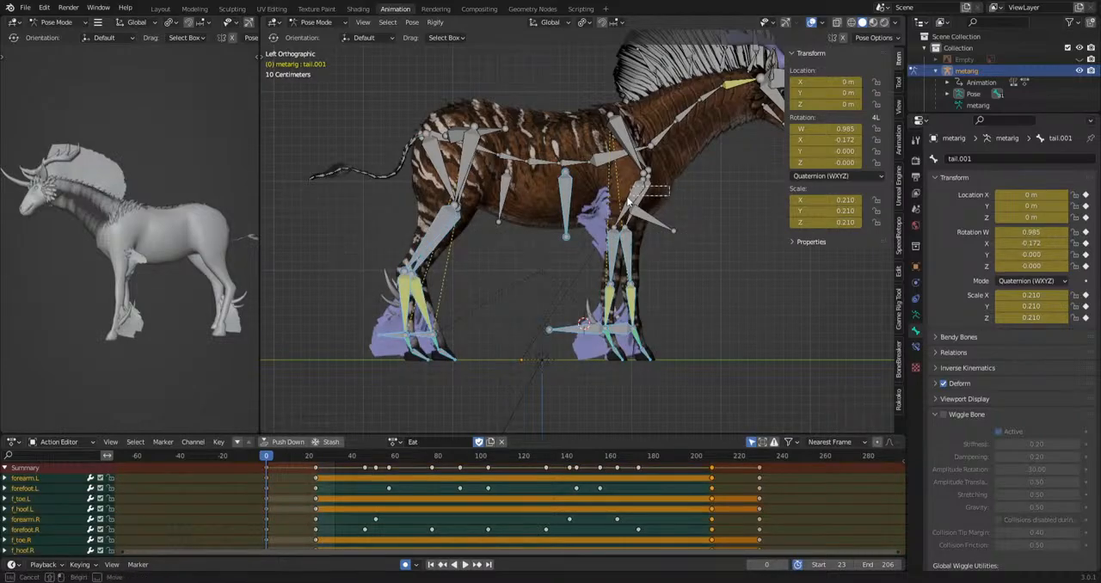
shift+click(644, 158)
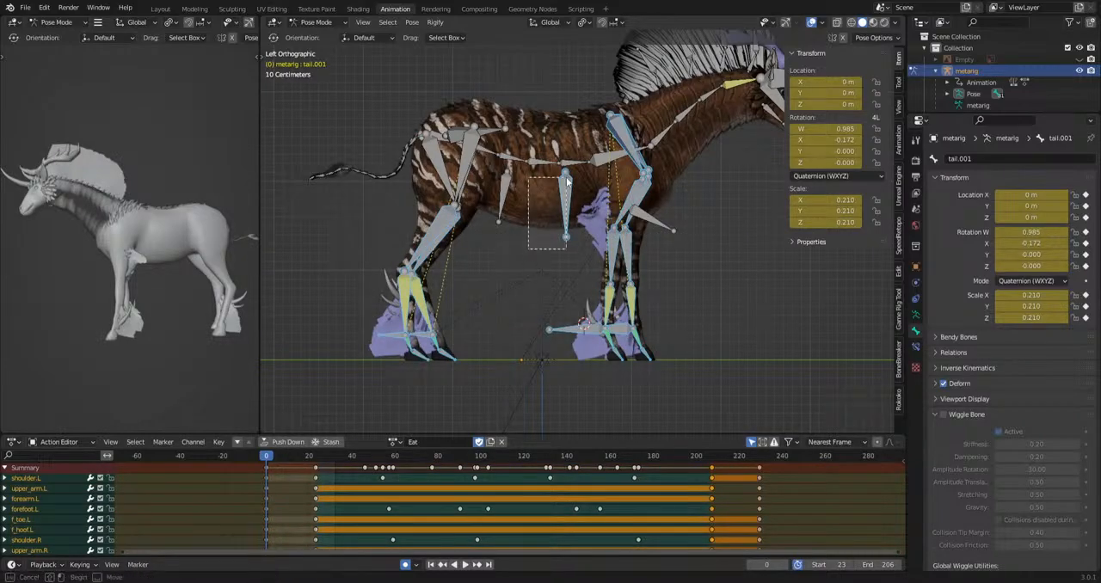
click(618, 138)
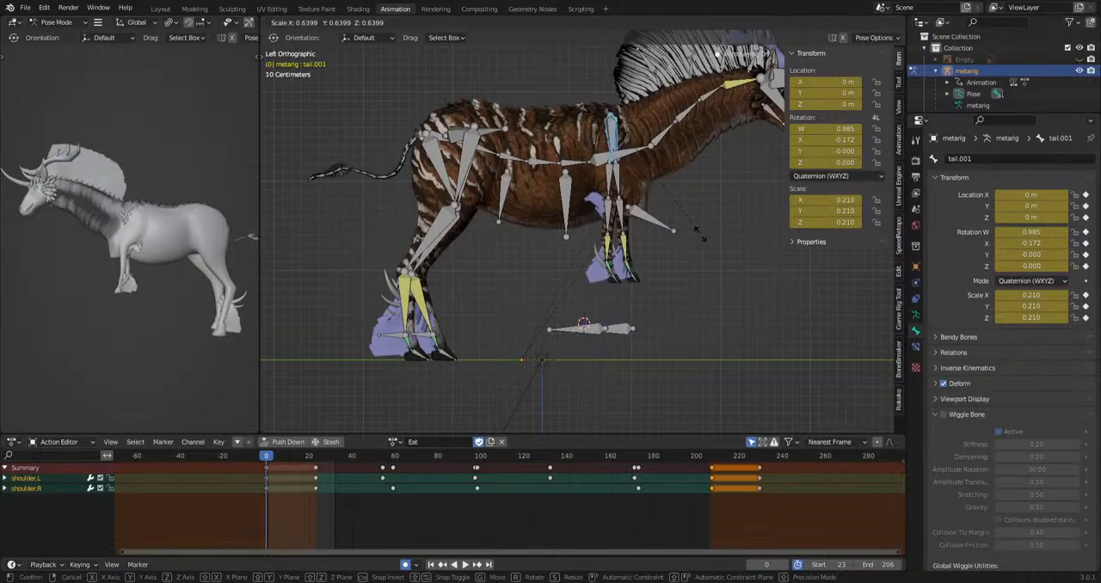
shift+click(468, 179)
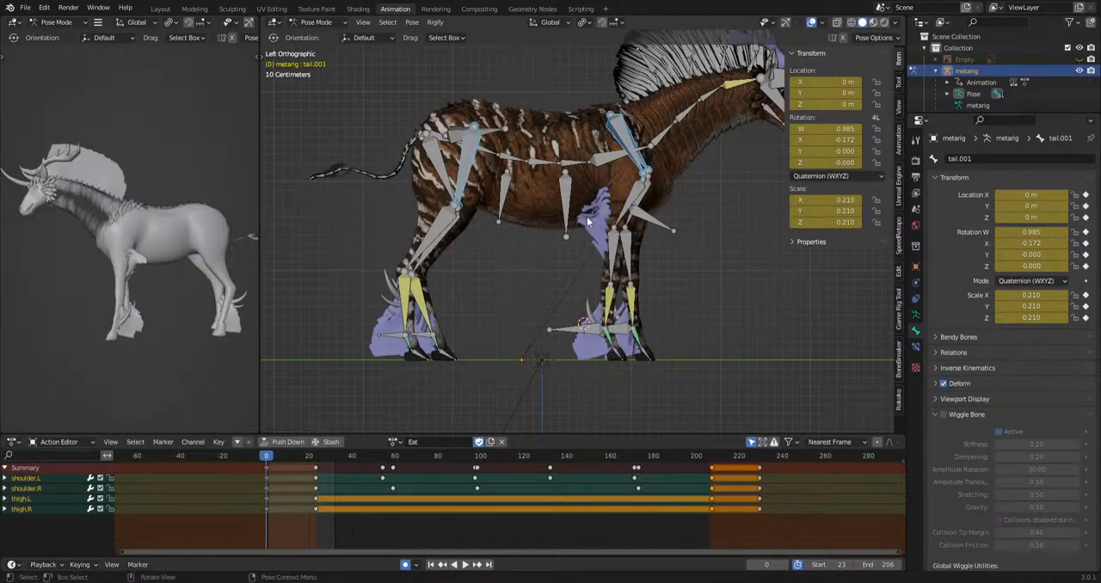
Scale the selected shoulder and thigh bones down uniformly to shorten all four legs, with the overlays hidden.
click(813, 25)
key(s)
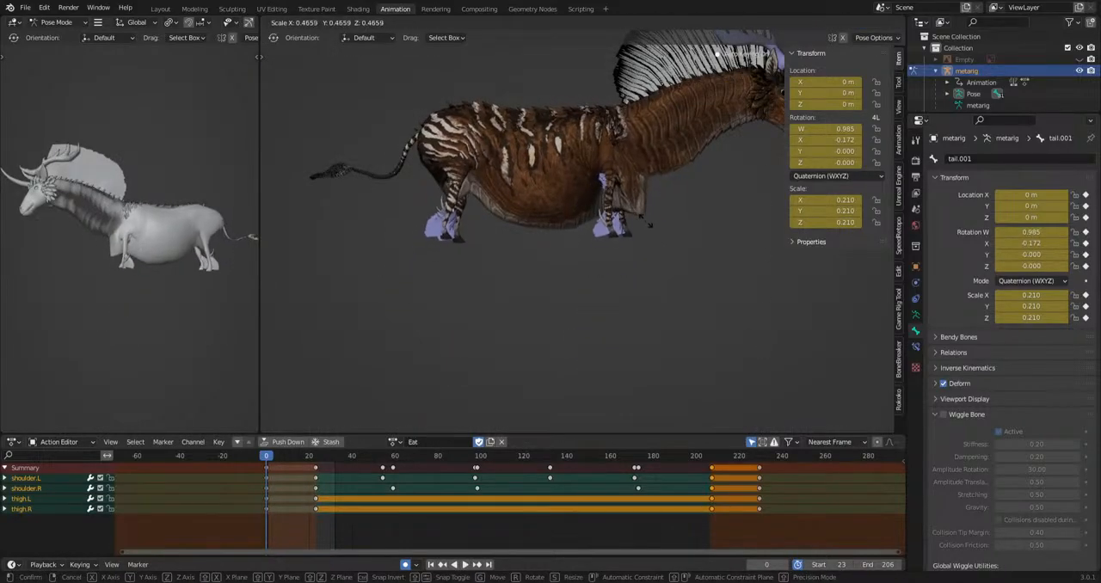
click(756, 319)
middle_drag(792, 379, 540, 376)
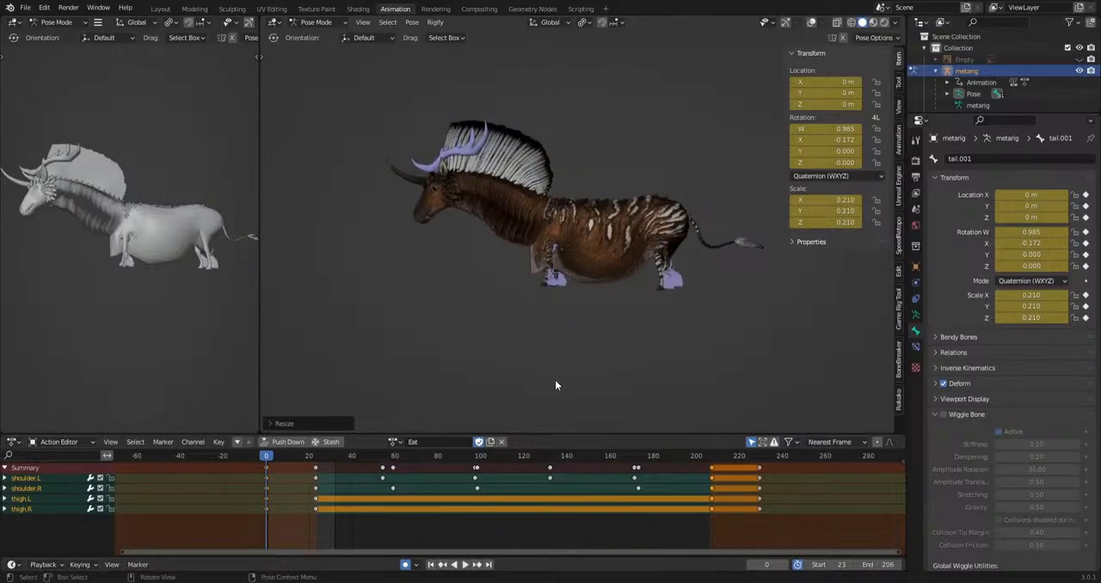
scroll(555, 379, up, 2)
shift+middle_drag(670, 383, 646, 364)
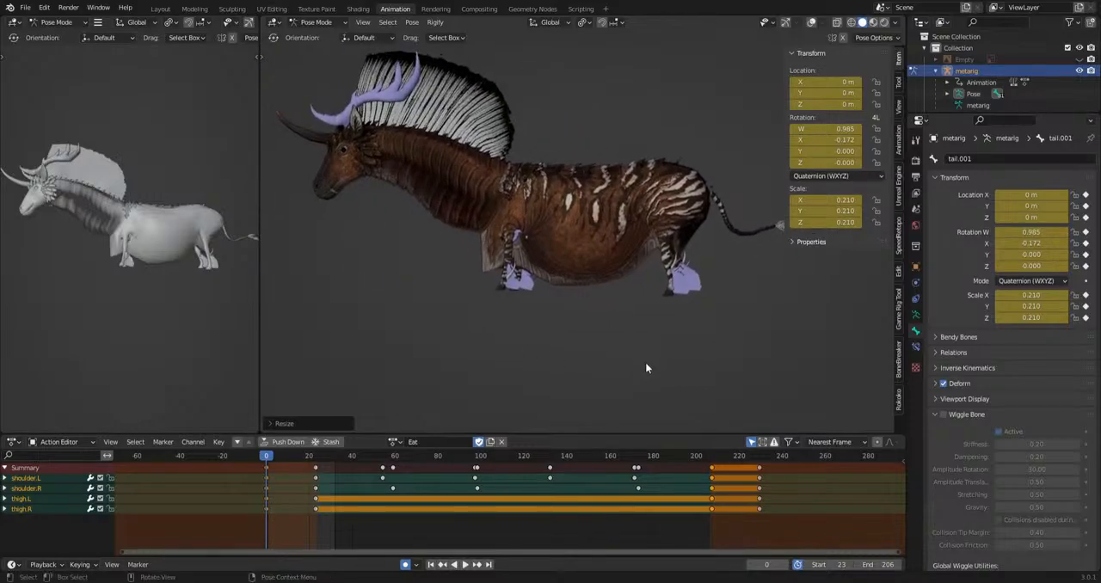
Clear the rotation and scale of the tail.001 bone and view the short-legged creature without overlays.
click(811, 22)
key(KP_3)
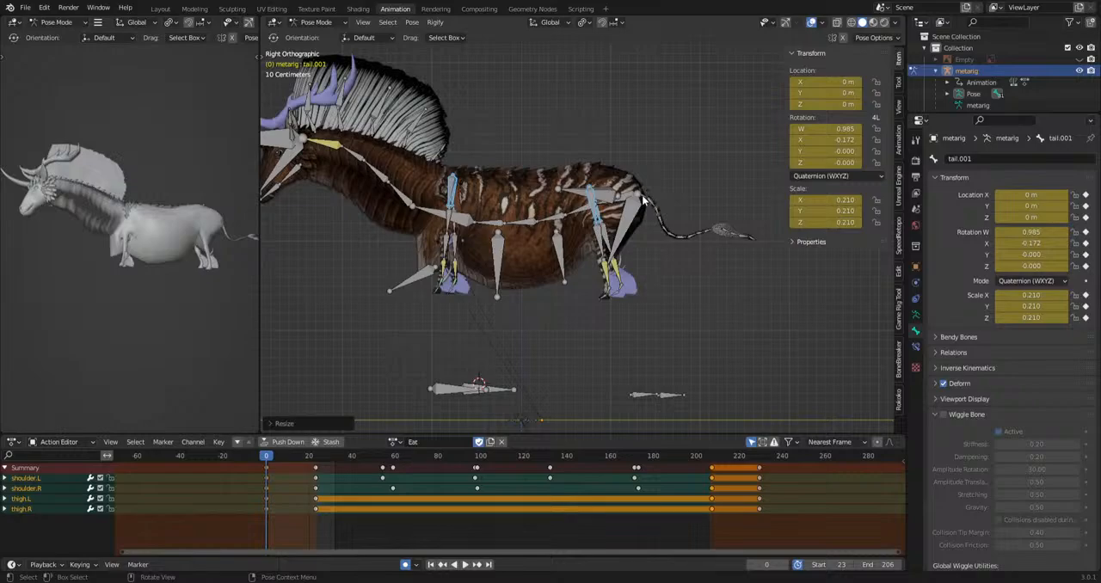
click(644, 200)
key(alt+r)
key(alt+s)
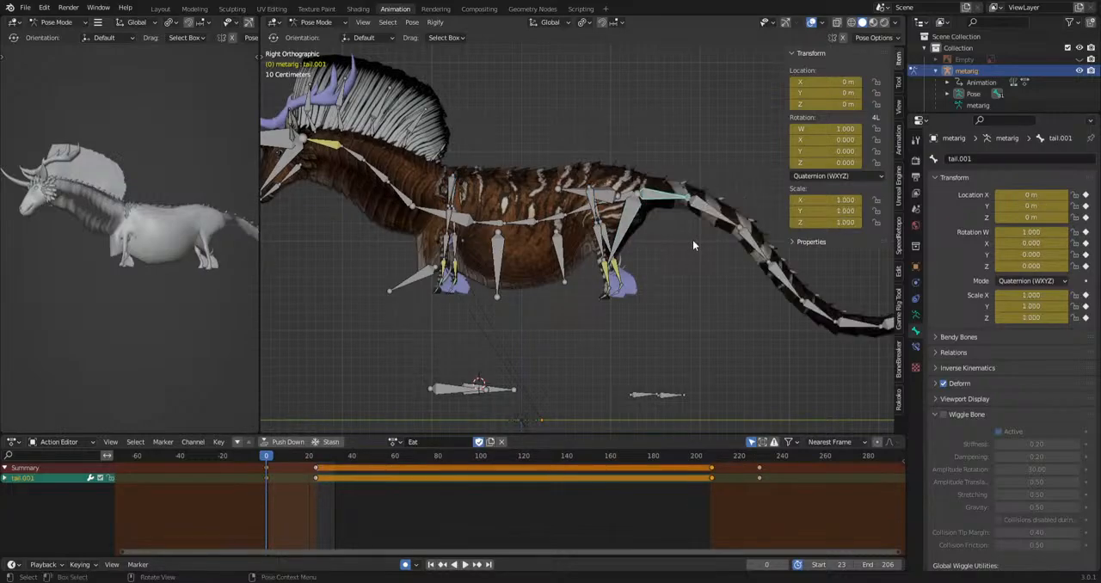
click(693, 240)
click(811, 22)
scroll(676, 281, down, 4)
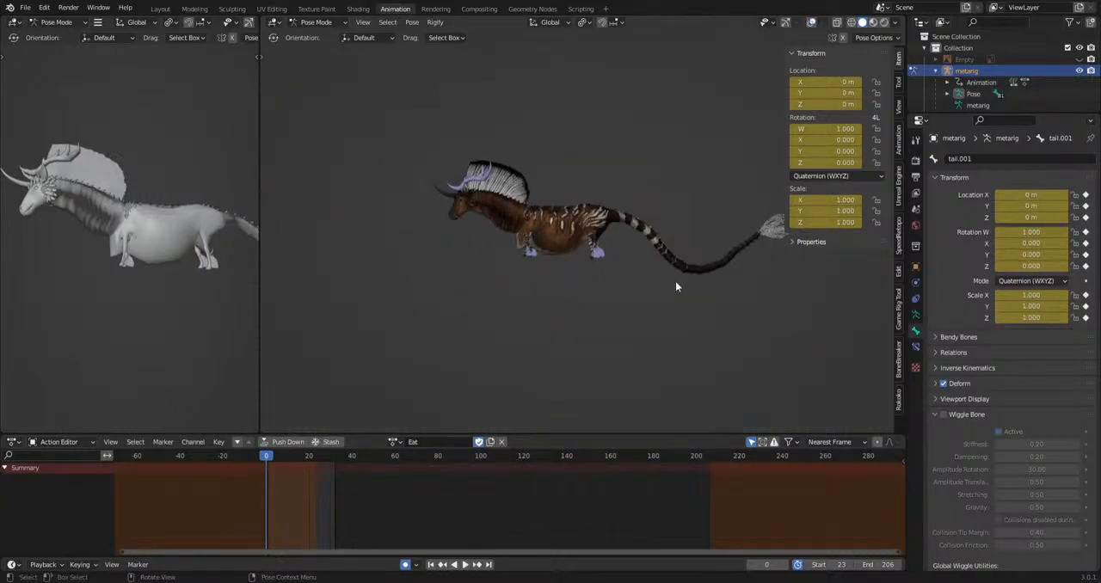
shift+middle_drag(670, 287, 510, 307)
scroll(630, 298, up, 5)
Undo the leg shortening and all tail changes, and save the file kirinwip.blend.
key(ctrl+z)
key(ctrl+z)
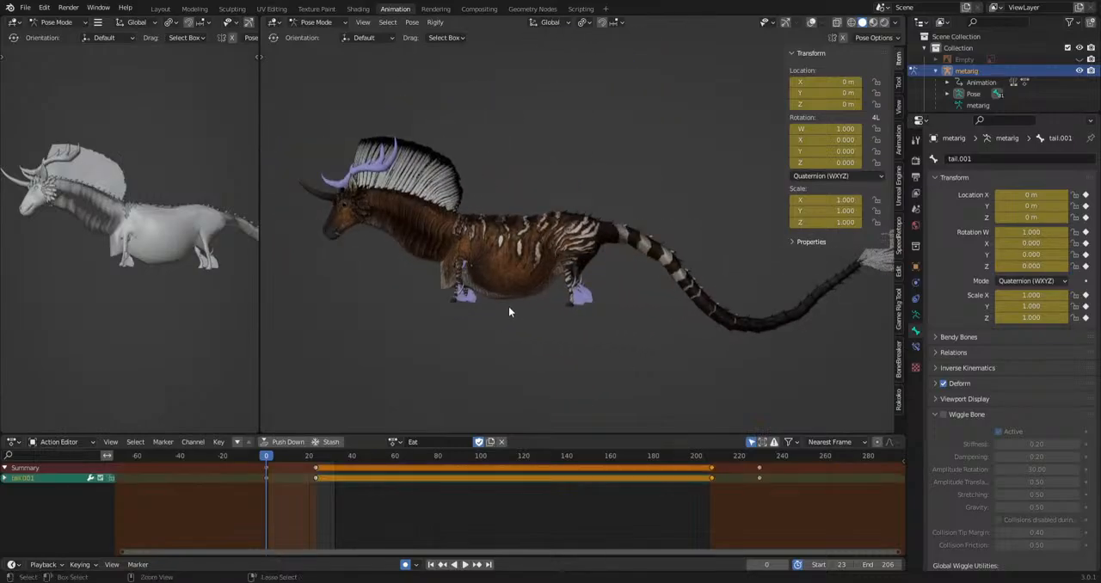
key(ctrl+z)
key(ctrl+z)
key(ctrl+z)
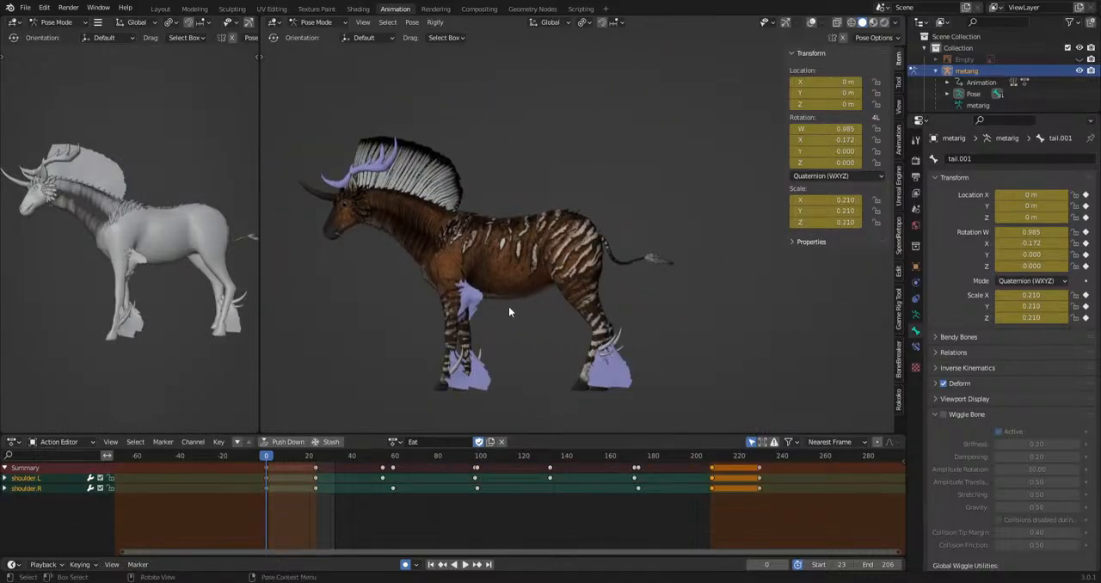
key(ctrl+shift+z)
key(ctrl+shift+z)
key(ctrl+shift+z)
key(ctrl+shift+z)
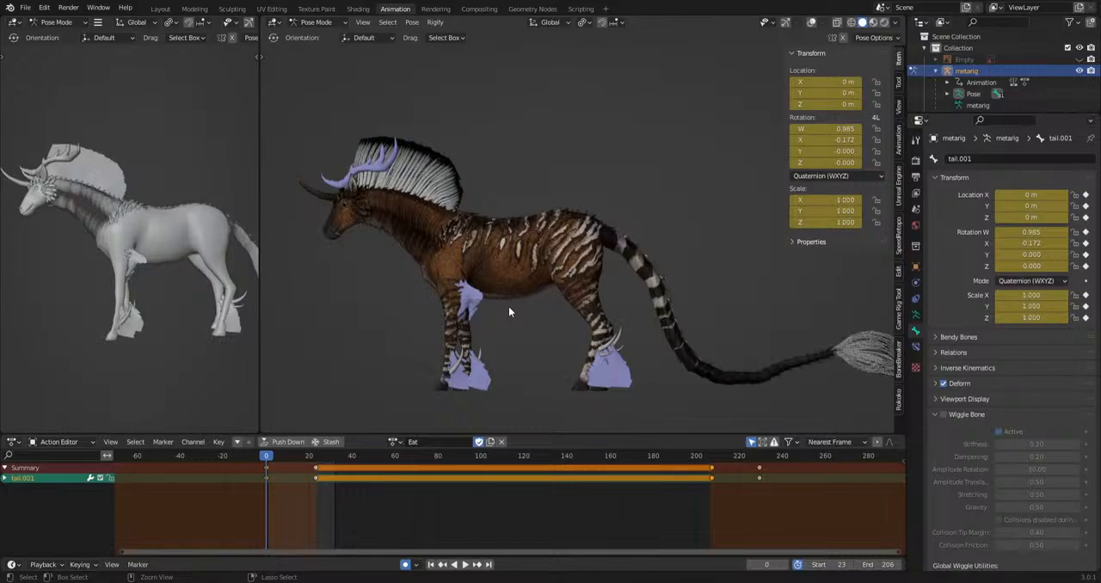
middle_drag(573, 268, 495, 293)
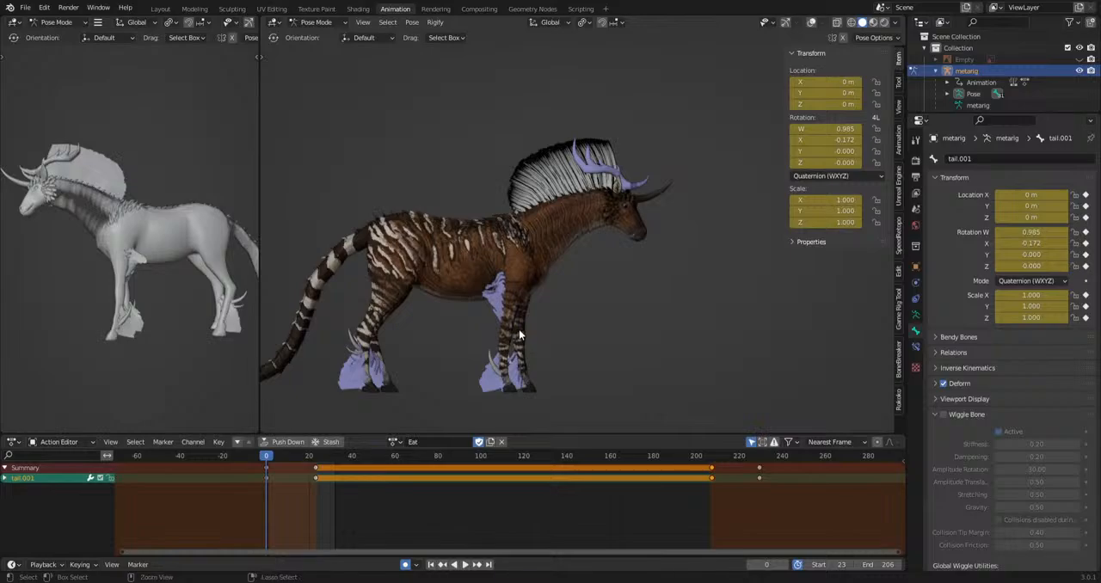
key(ctrl+s)
Show the bone overlays again and select the ear.L and ear.R bones on the head.
scroll(520, 335, up, 5)
click(813, 21)
scroll(472, 253, up, 6)
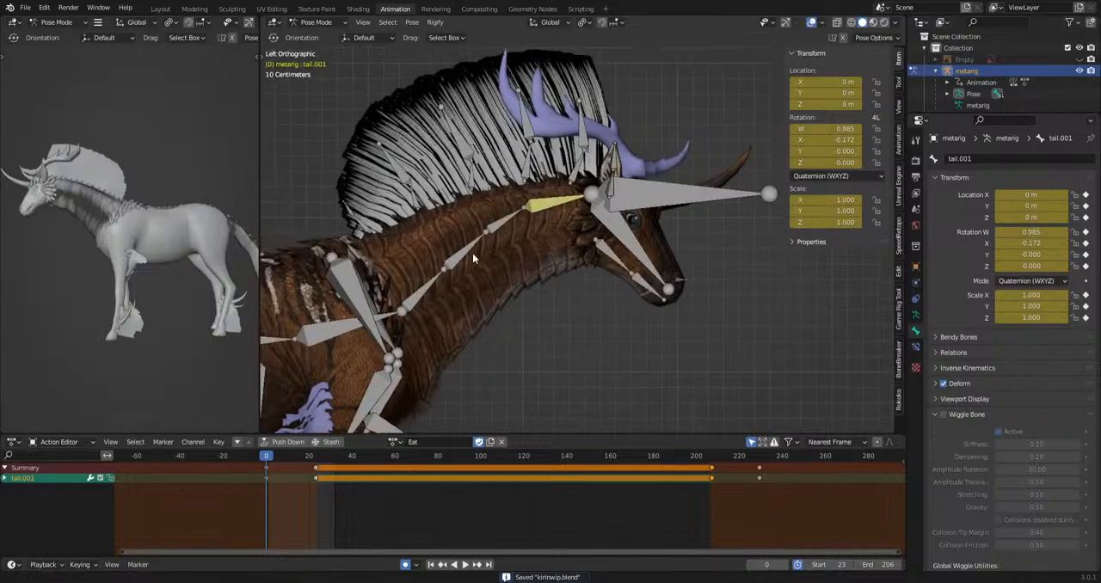
click(604, 208)
middle_drag(604, 206, 542, 223)
click(614, 206)
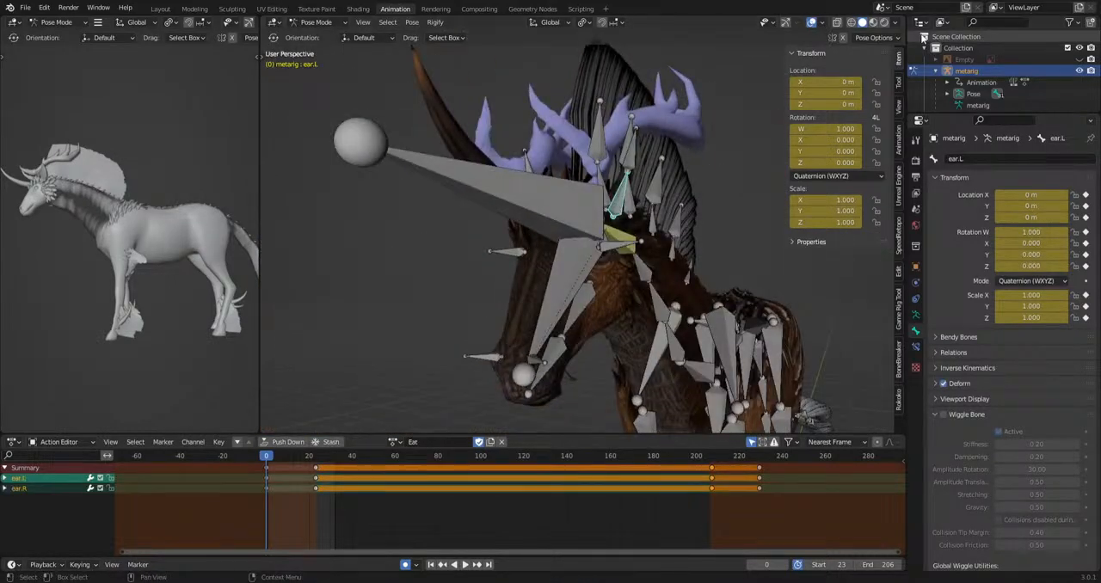
Scale both ear bones up to about 6.14 at frame 0 with the overlays hidden.
click(813, 22)
scroll(676, 240, down, 3)
alt+middle_drag(676, 243, 708, 271)
key(s)
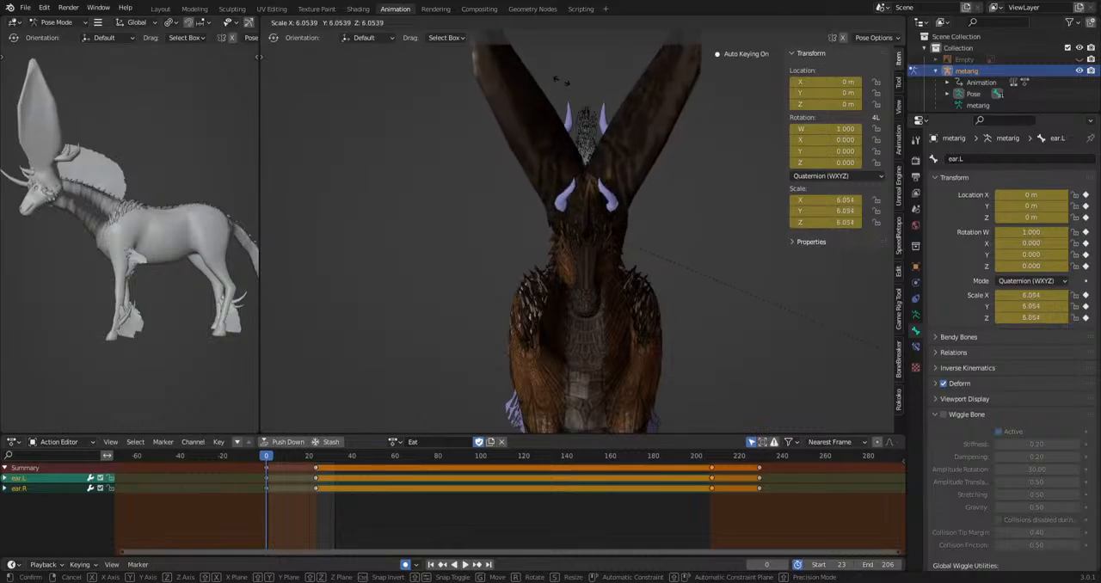
click(584, 241)
middle_drag(584, 241, 680, 260)
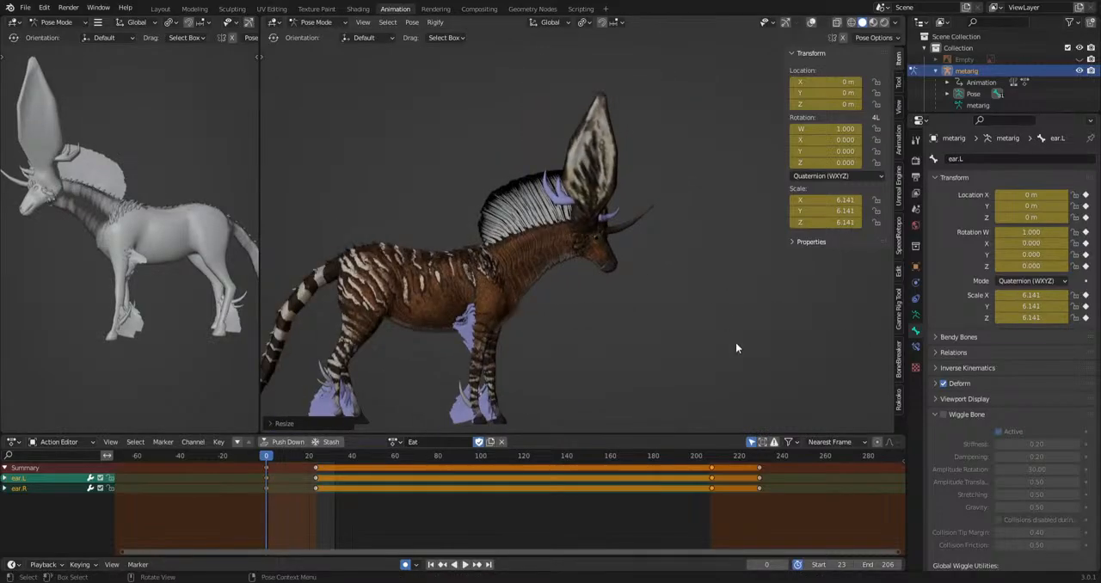
Swivel both enlarged ear bones with a free trackball rotation to try out their pose from the creature's other side.
middle_drag(792, 402, 496, 383)
key(r)
key(r)
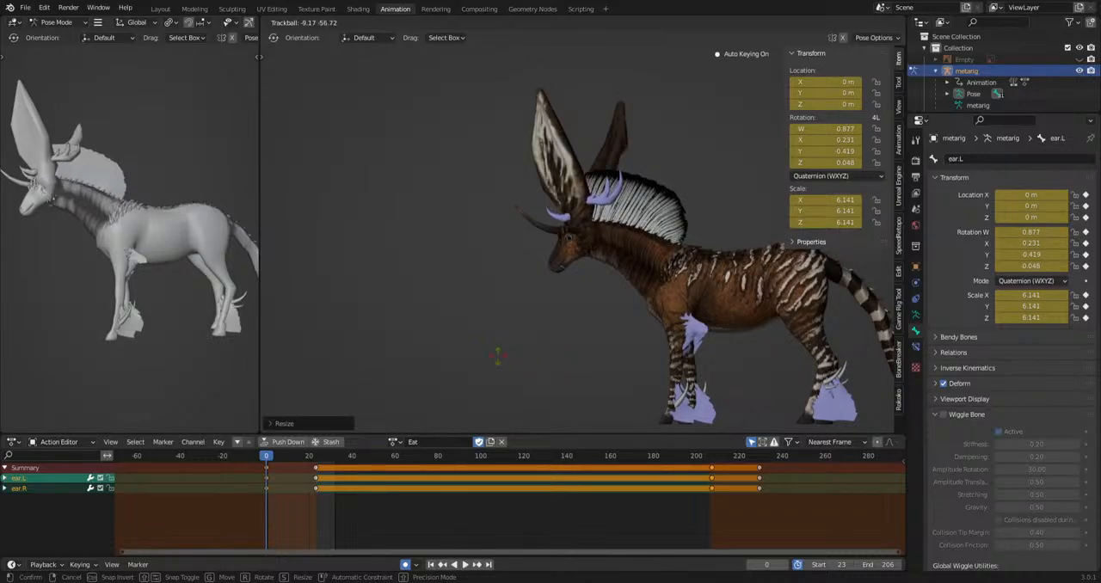
click(584, 372)
Clear the rotation and scale of the ear.L and ear.R bones.
key(alt+r)
key(alt+s)
scroll(587, 366, up, 3)
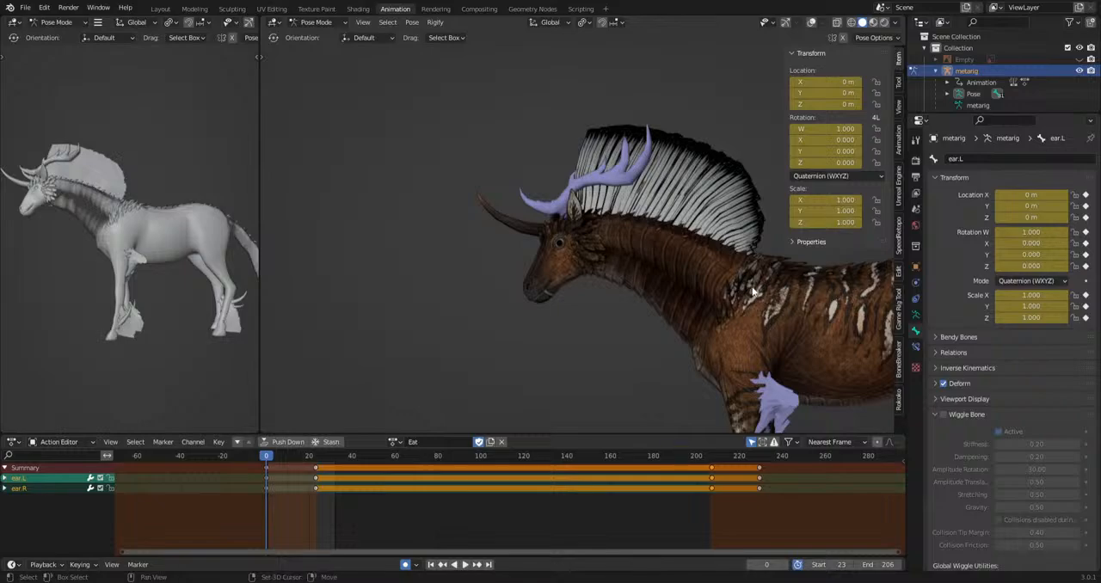
shift+middle_drag(753, 291, 666, 323)
Select the mane_base.01 to mane_base.04 bones and scale them down to about 0.24 with the overlays hidden.
click(811, 23)
scroll(641, 249, up, 2)
click(644, 274)
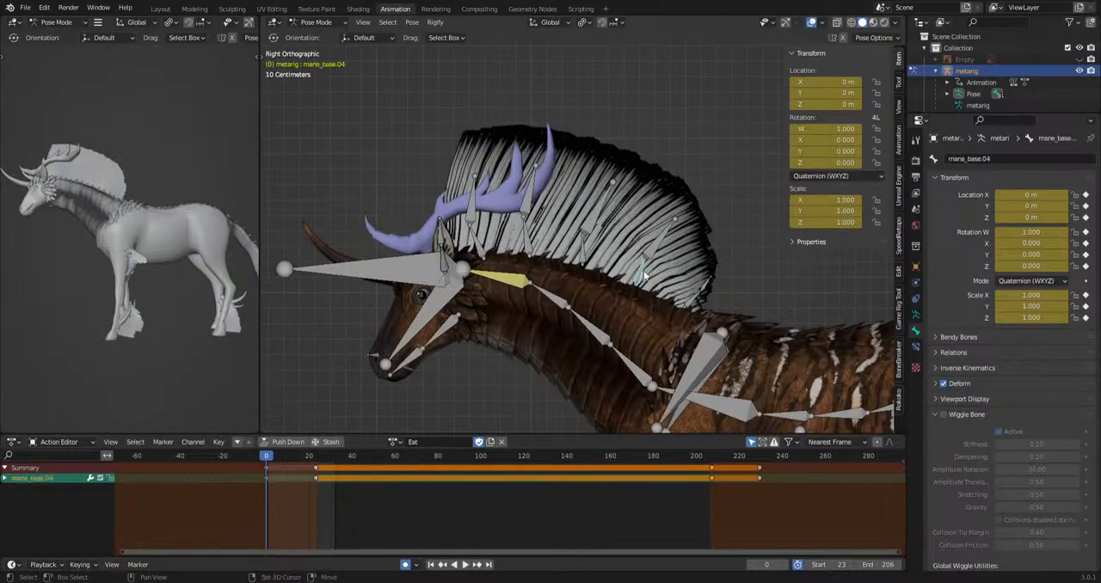
shift+click(583, 253)
shift+click(527, 244)
shift+click(479, 248)
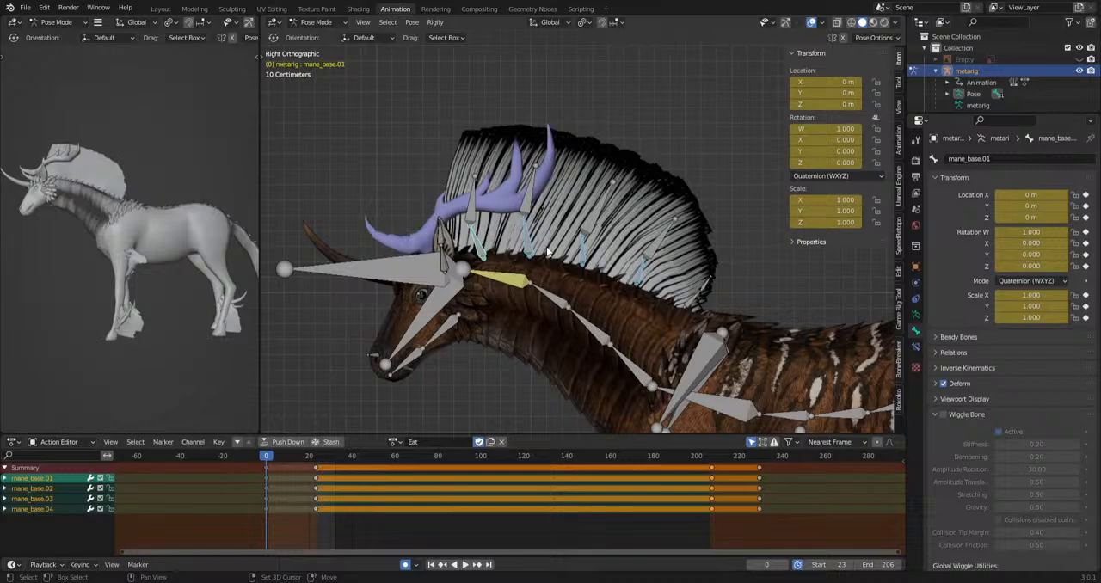
click(811, 23)
key(s)
click(716, 345)
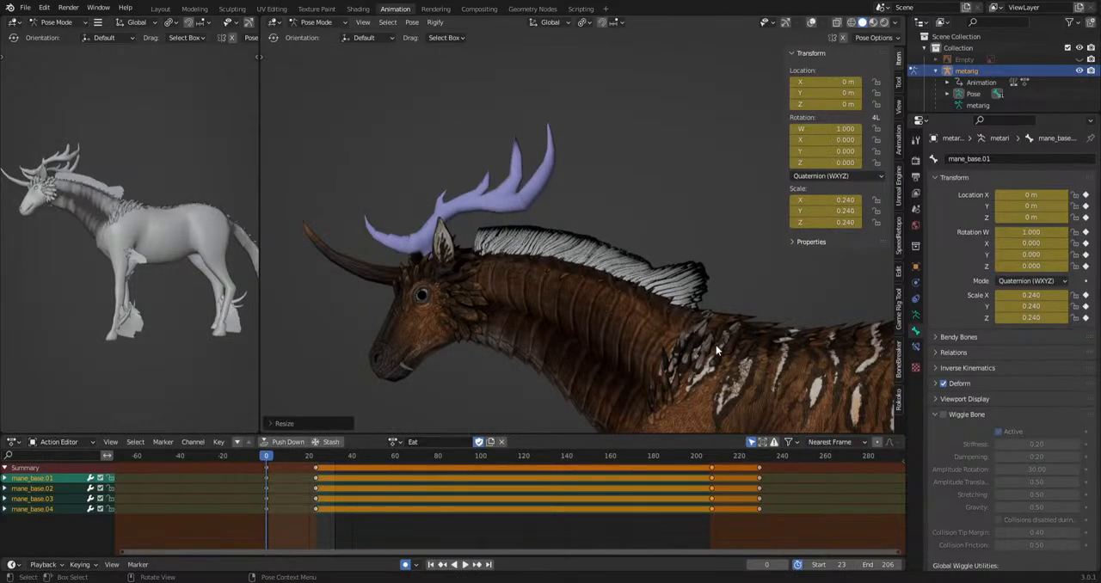
scroll(741, 353, down, 2)
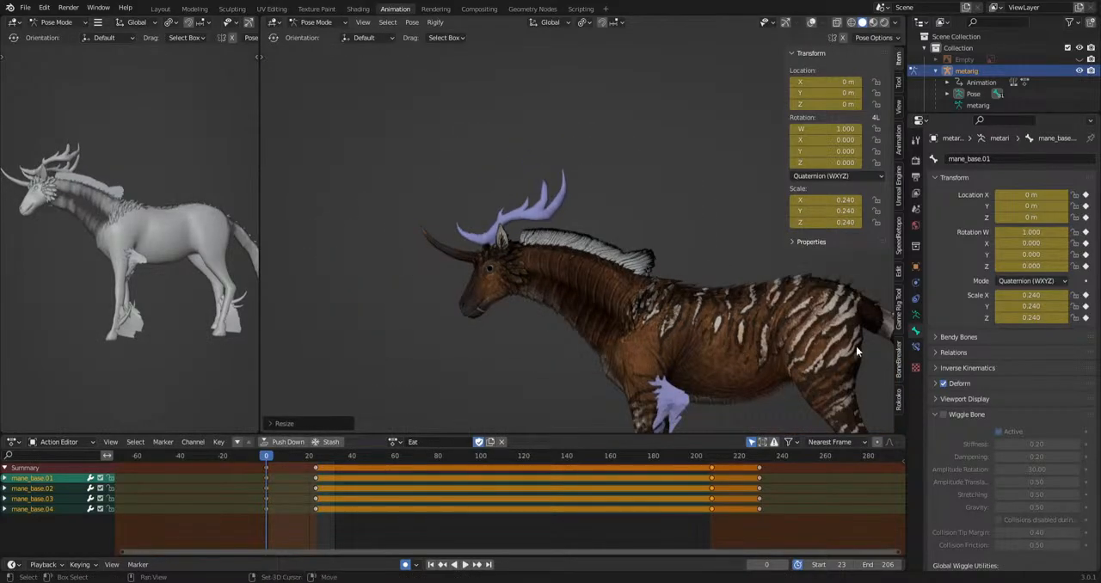
Select the Tailhair bone at the tail tuft and rescale it with the overlays hidden.
shift+middle_drag(734, 350, 297, 205)
scroll(426, 217, down, 1)
click(812, 23)
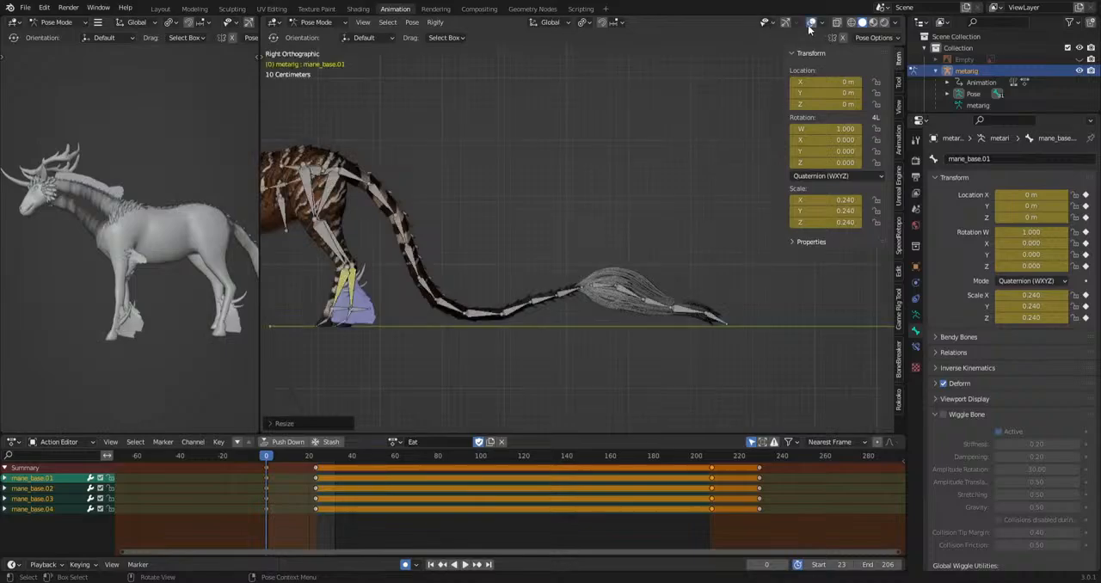
scroll(640, 299, up, 2)
click(609, 311)
click(812, 23)
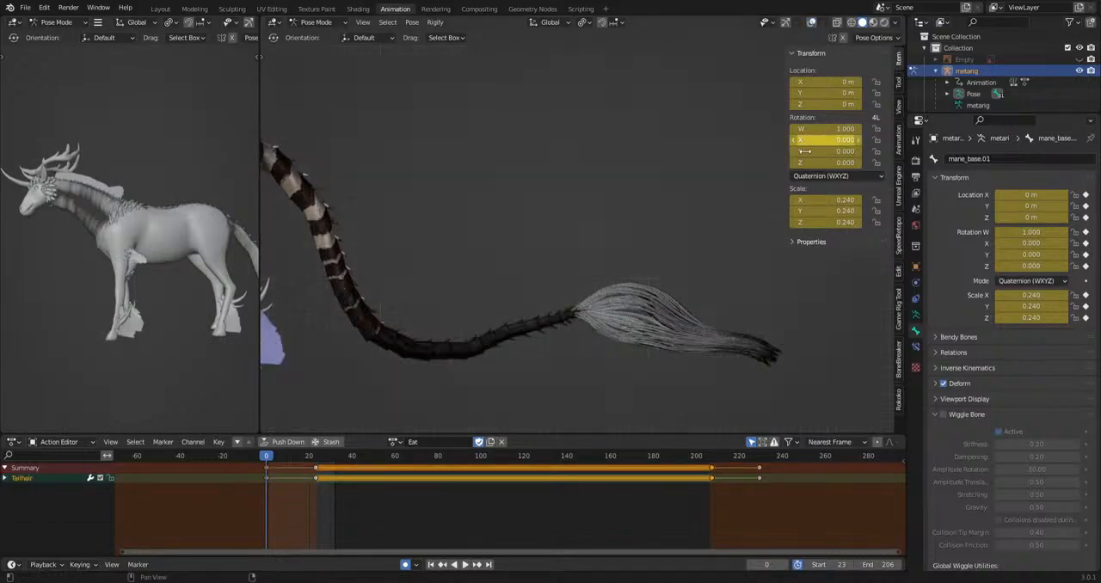
key(s)
click(651, 308)
Scale the mane_base.05 bone at the base of the neck down to about 0.258, then hide the overlays and deselect it.
scroll(657, 317, down, 3)
middle_drag(658, 317, 727, 283)
scroll(538, 279, up, 5)
shift+middle_drag(466, 287, 785, 325)
scroll(502, 220, up, 3)
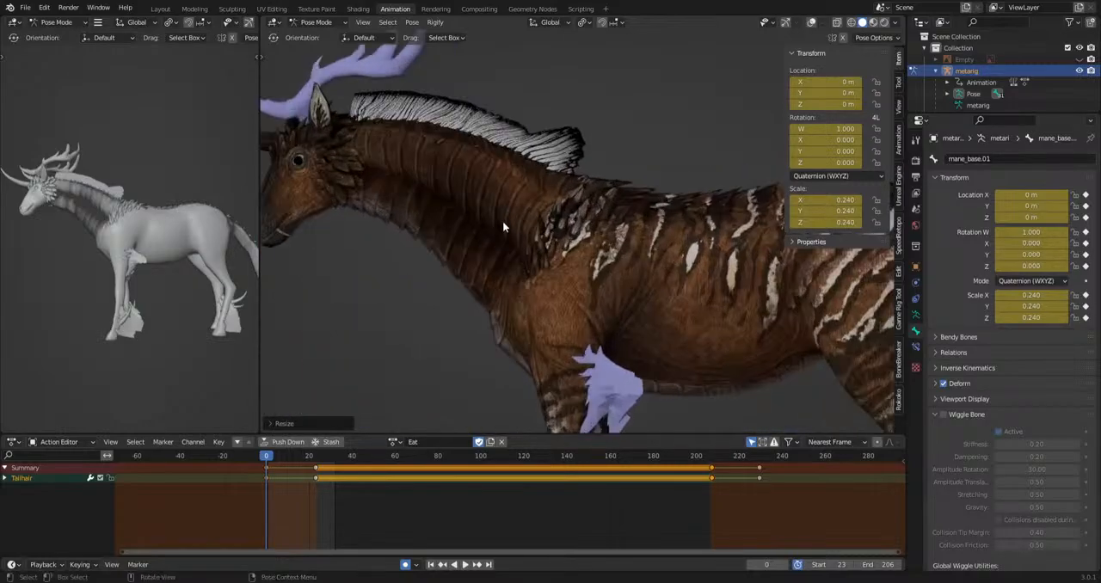
shift+middle_drag(502, 221, 549, 289)
click(810, 24)
scroll(613, 238, up, 3)
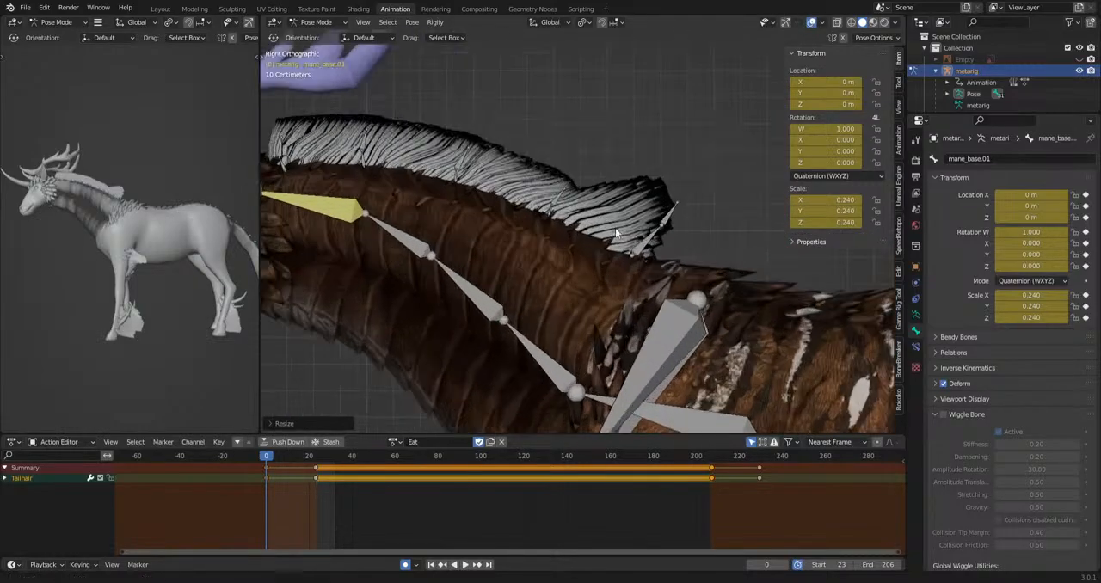
shift+middle_drag(628, 238, 659, 264)
click(677, 267)
key(s)
click(681, 263)
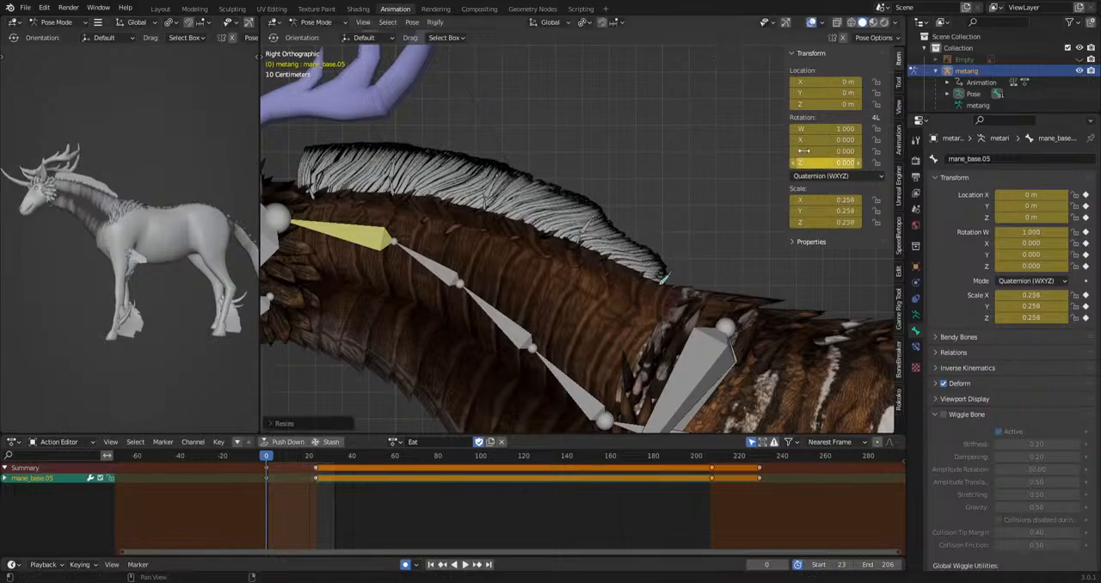
click(811, 23)
click(700, 167)
Select the mane_base.02 to mane_base.05 bones from the left side view and scale them up into a tall mane.
middle_drag(625, 291, 555, 233)
key(ctrl+KP_3)
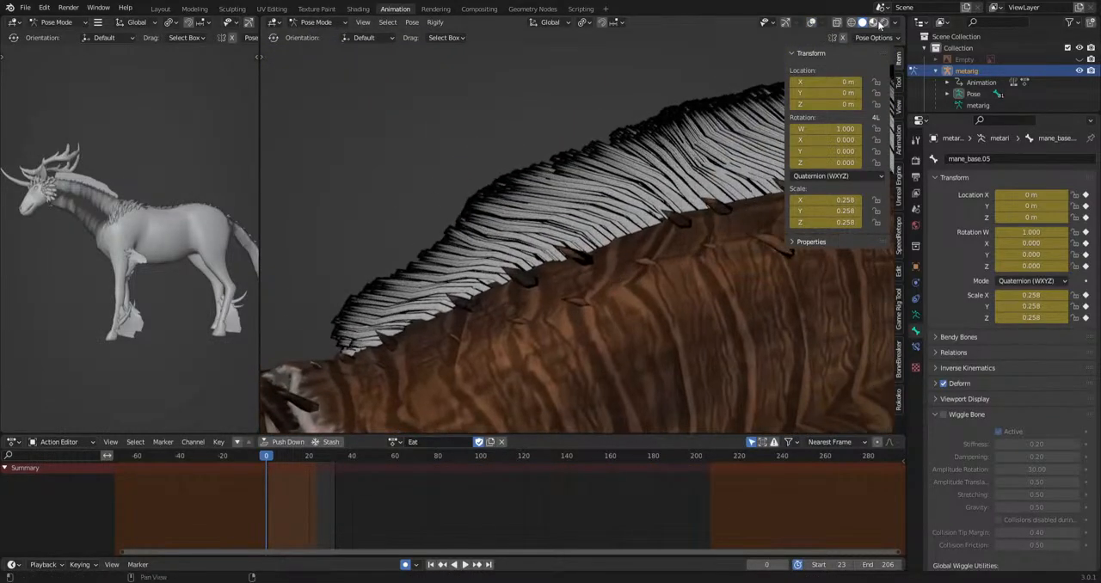
click(812, 23)
scroll(602, 198, down, 3)
click(444, 299)
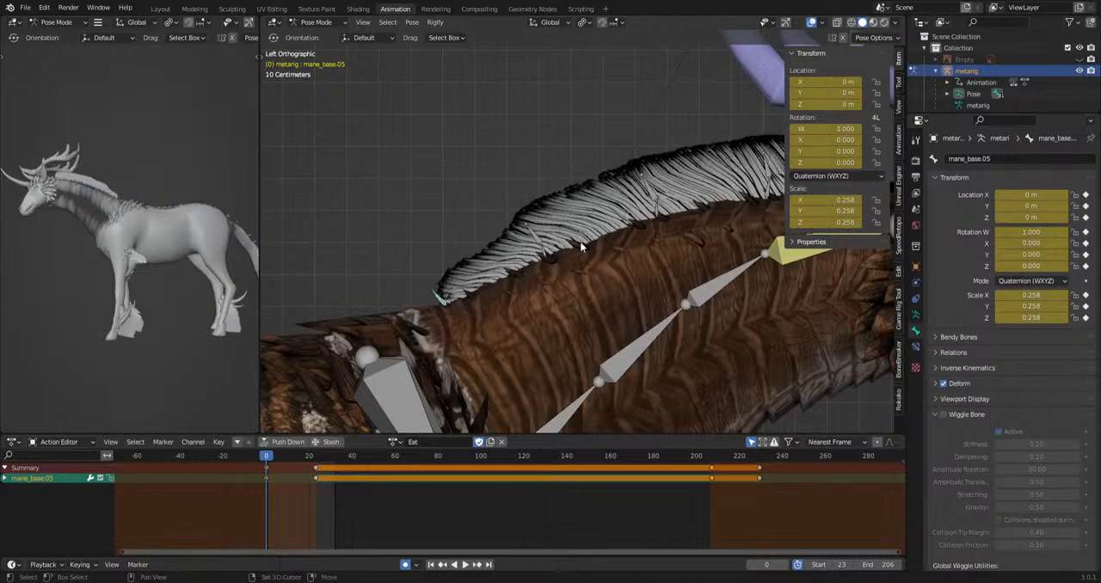
shift+click(546, 250)
shift+click(652, 209)
shift+click(765, 188)
scroll(652, 311, down, 2)
key(s)
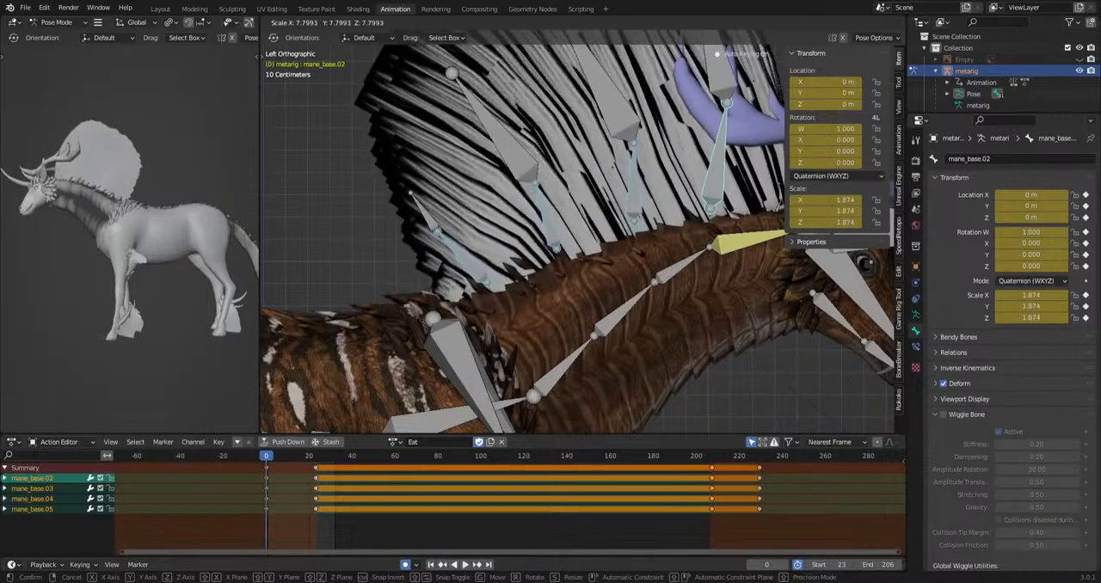
click(759, 402)
Undo the mane enlargement and the earlier shrinking of the mane and tail tuft bones.
key(ctrl+z)
key(ctrl+z)
key(ctrl+z)
key(ctrl+z)
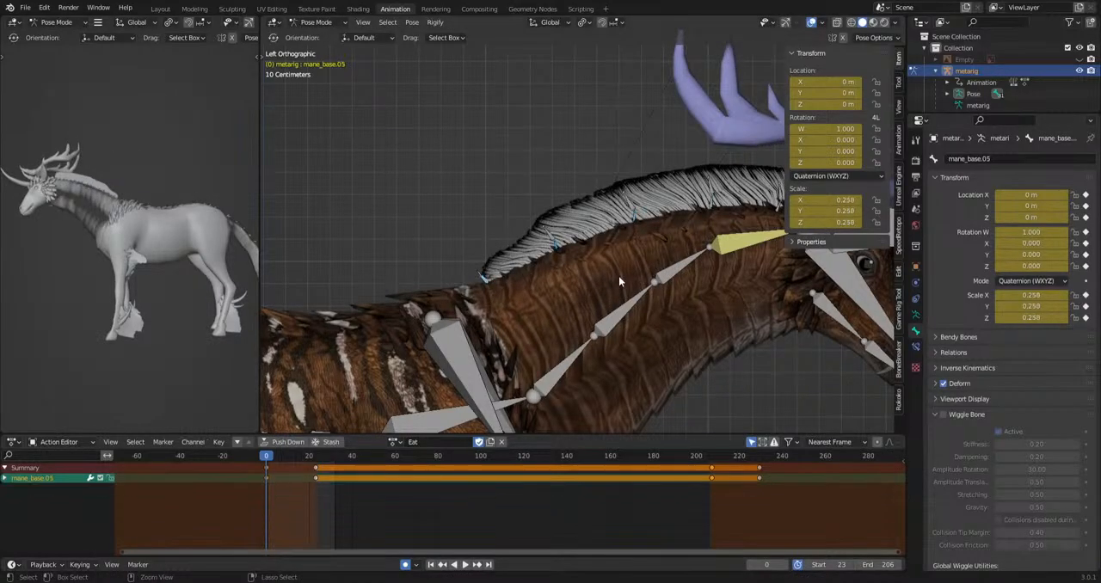
key(ctrl+z)
key(ctrl+z)
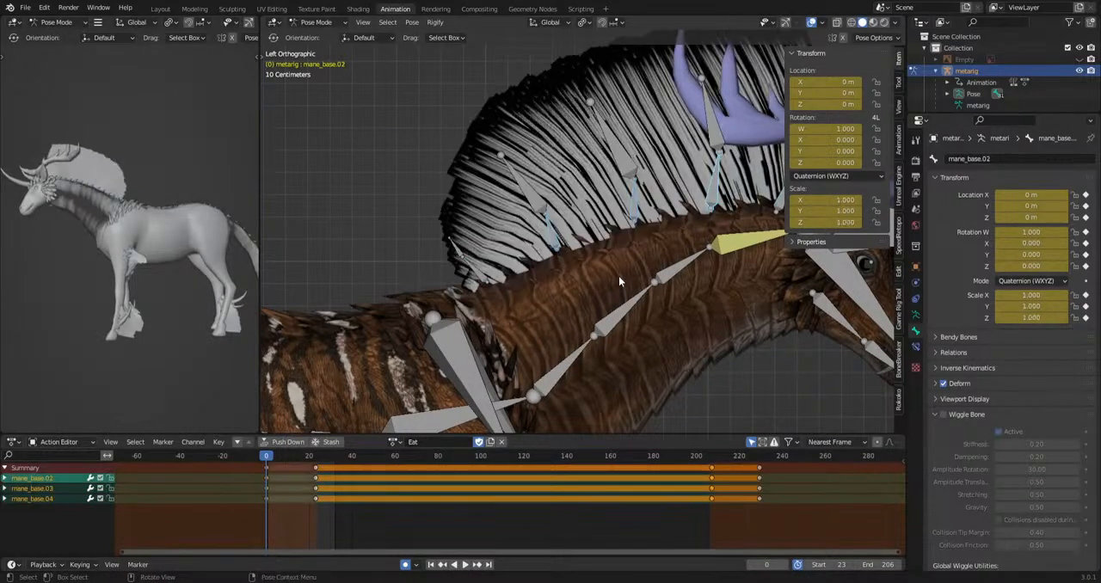
Try rescaling the tail tuft through the Tailhair bone, and undo the change.
scroll(619, 276, down, 8)
shift+middle_drag(450, 340, 680, 204)
click(384, 257)
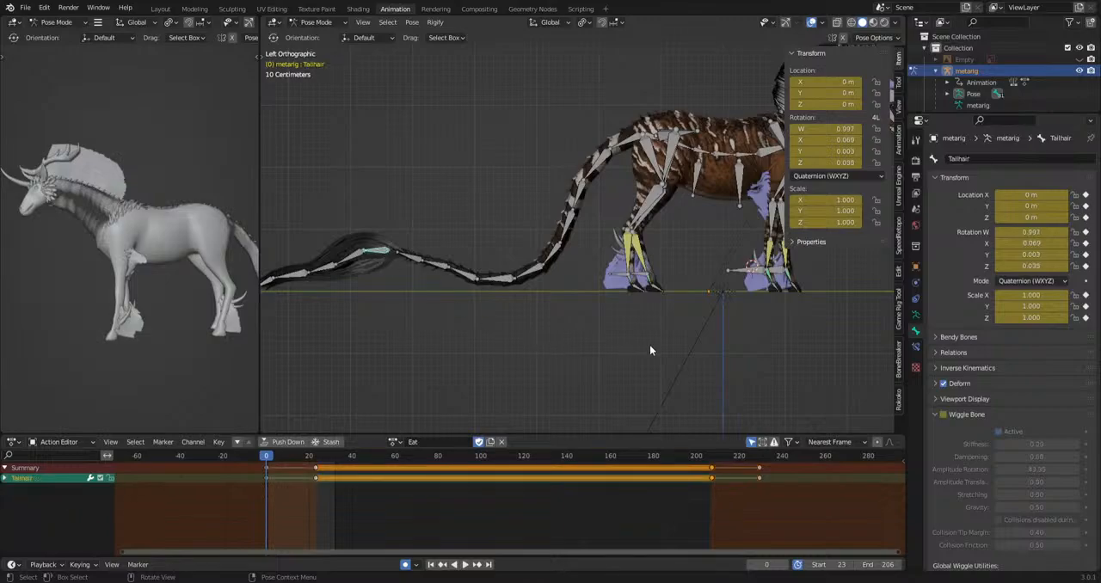
key(s)
click(437, 249)
key(ctrl+z)
Try scaling the chest bone under the rib cage in the right side view, and undo the change.
scroll(429, 230, down, 2)
middle_drag(426, 224, 705, 251)
shift+middle_drag(437, 259, 567, 290)
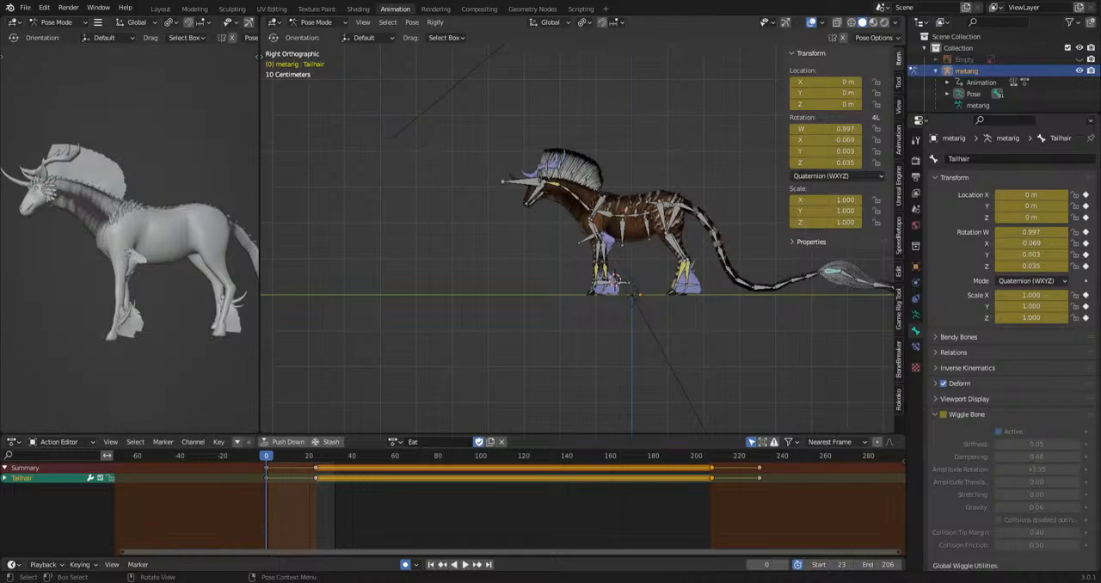
scroll(556, 260, up, 5)
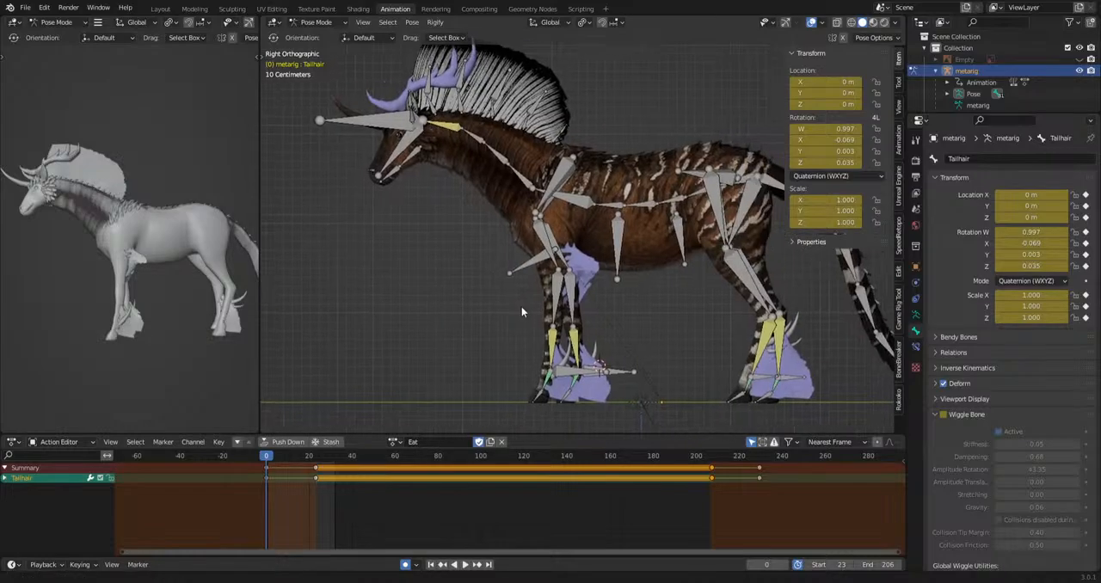
click(603, 256)
key(s)
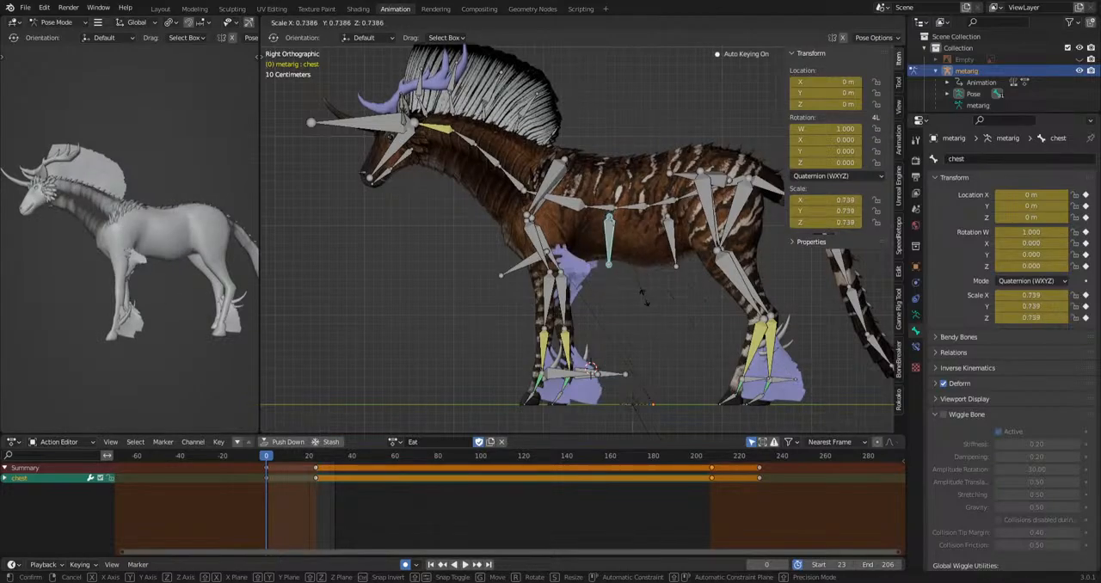
click(761, 529)
key(ctrl+z)
Try moving the breast.L bone in the front view with the overlays hidden.
shift+middle_drag(436, 295, 688, 344)
scroll(616, 262, up, 4)
scroll(616, 263, up, 1)
click(807, 25)
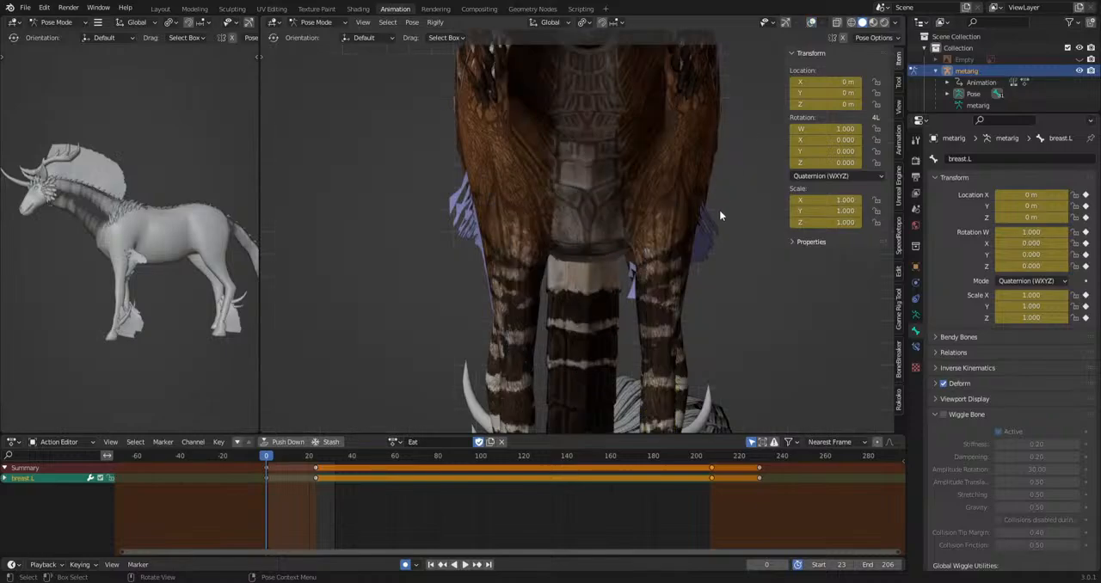
key(g)
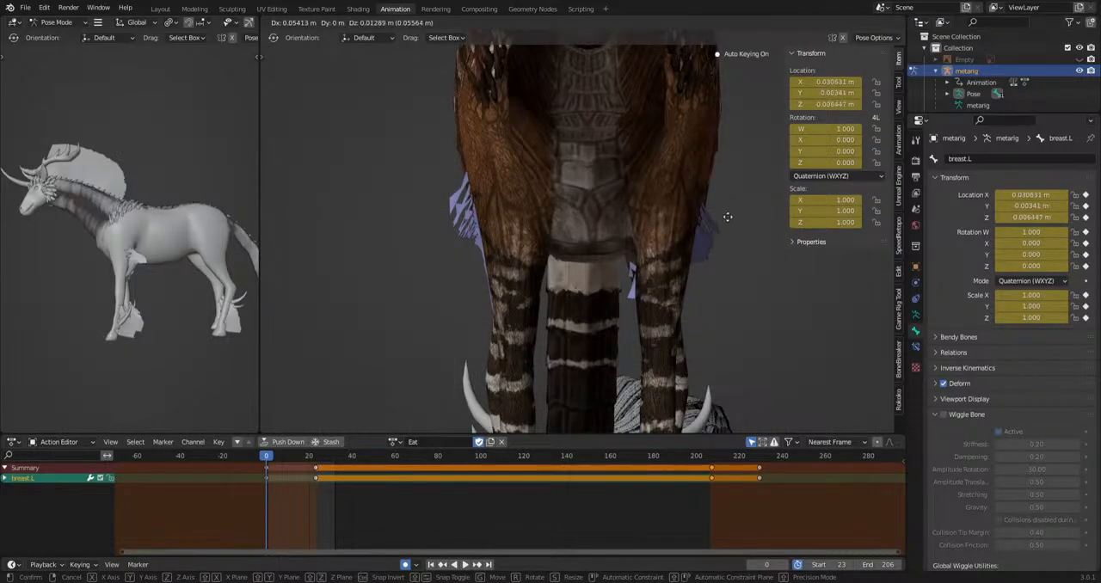
click(807, 77)
Try moving the breast.R bone in the front view, and undo the move.
click(812, 22)
click(551, 225)
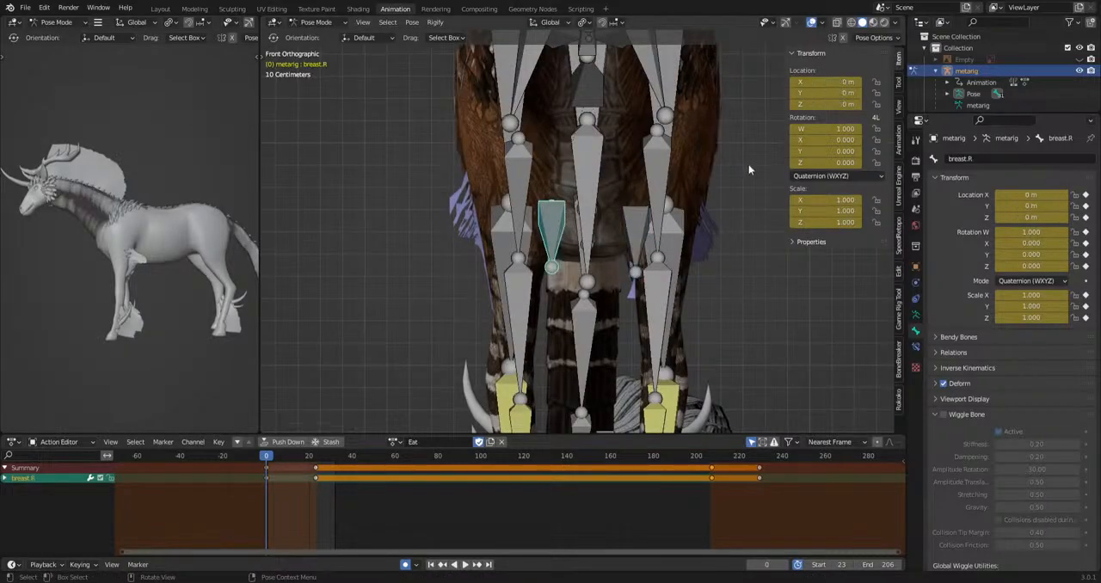
click(812, 24)
key(g)
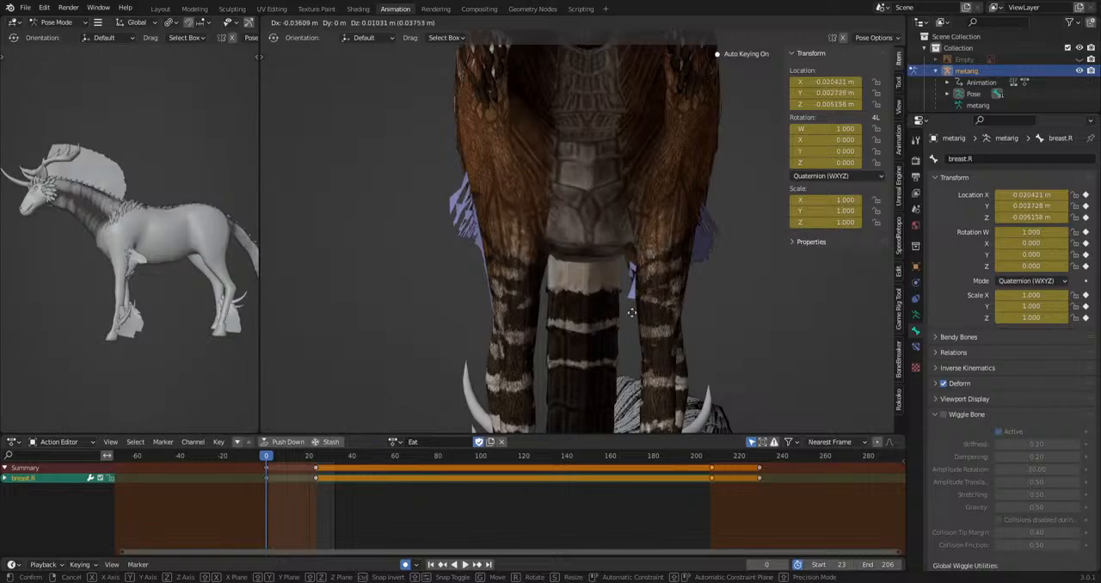
click(707, 302)
key(ctrl+z)
Show the bone overlays, try selecting the neck, head, mane and shoulder bones together, and deselect them.
scroll(737, 326, down, 6)
middle_drag(600, 310, 669, 328)
scroll(710, 302, up, 2)
scroll(700, 292, down, 3)
scroll(669, 328, up, 1)
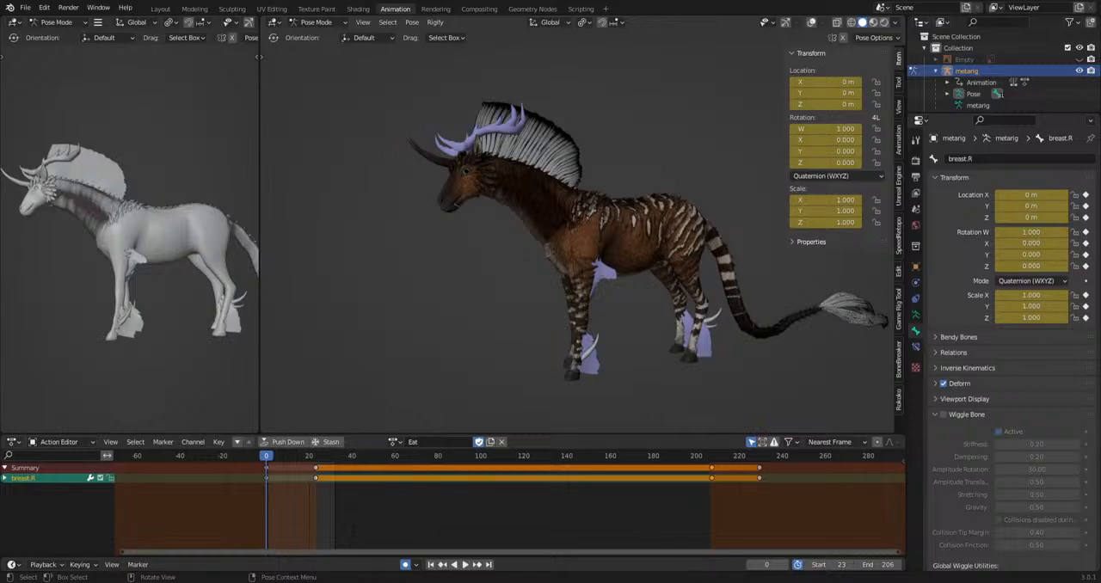
click(813, 24)
scroll(527, 232, up, 5)
click(540, 196)
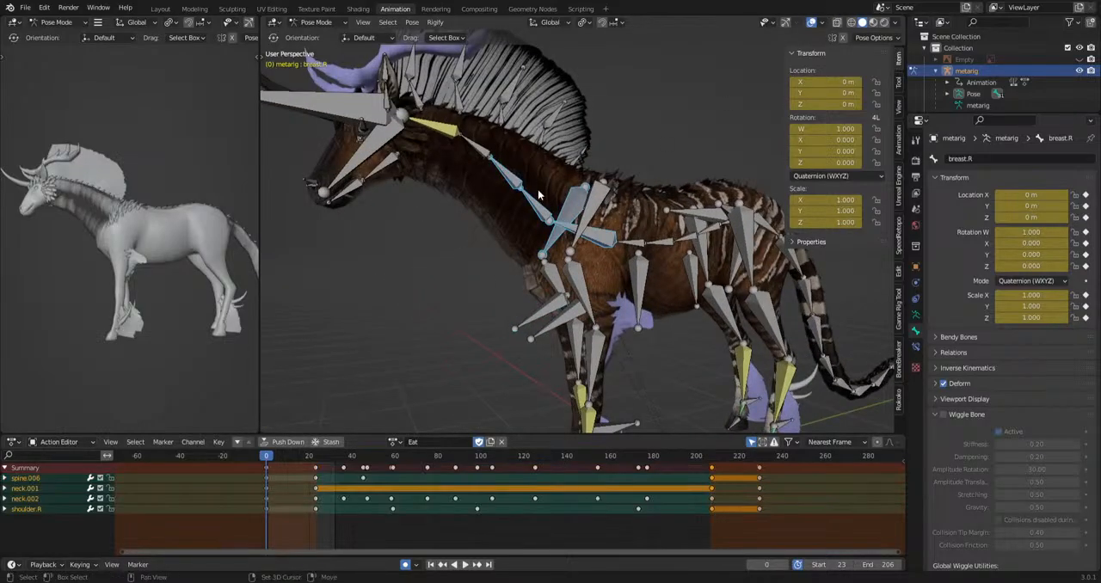
shift+middle_drag(539, 191, 583, 241)
shift+click(527, 203)
shift+drag(550, 172, 443, 277)
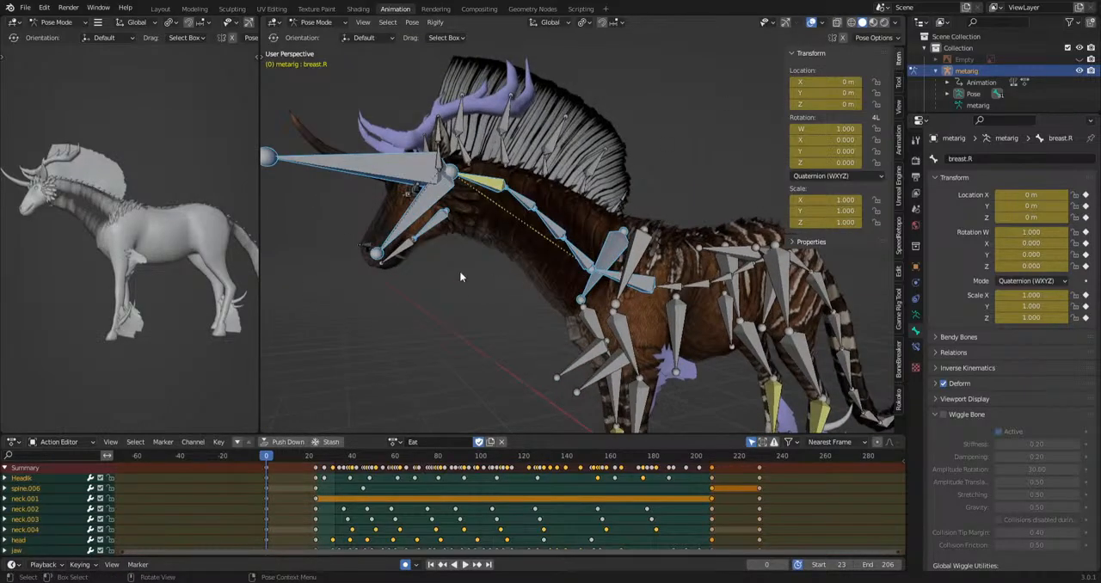
shift+drag(486, 132, 499, 276)
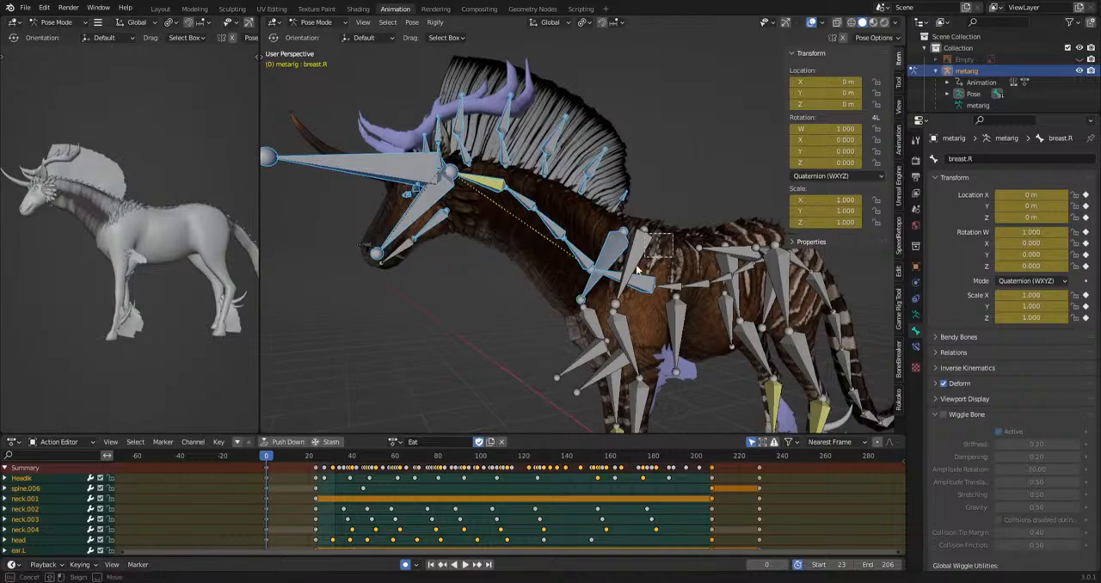
shift+drag(637, 266, 630, 280)
middle_drag(458, 305, 648, 264)
click(650, 323)
scroll(649, 334, down, 4)
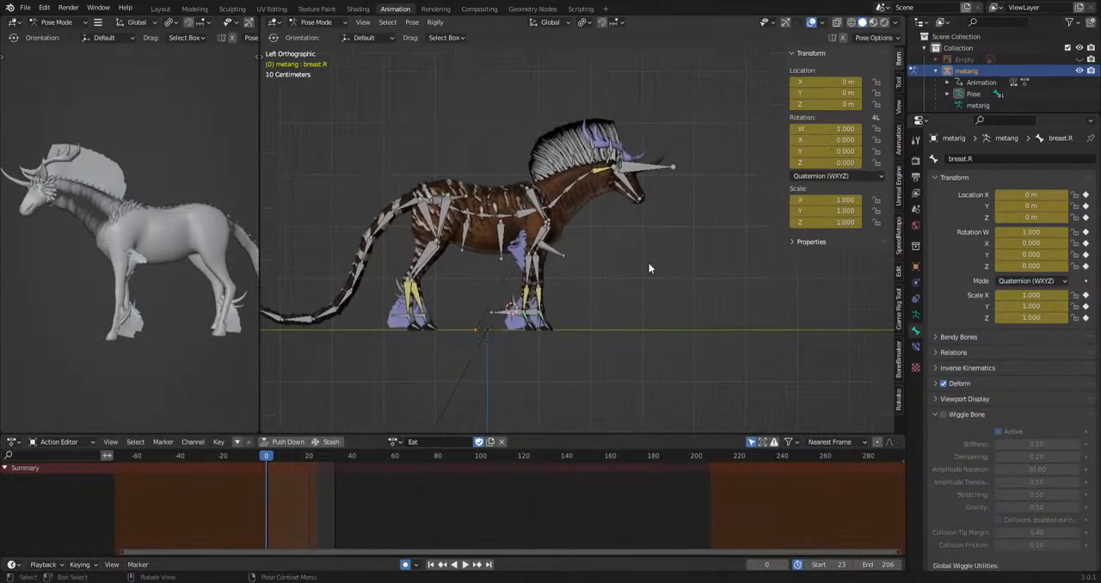
scroll(650, 269, up, 4)
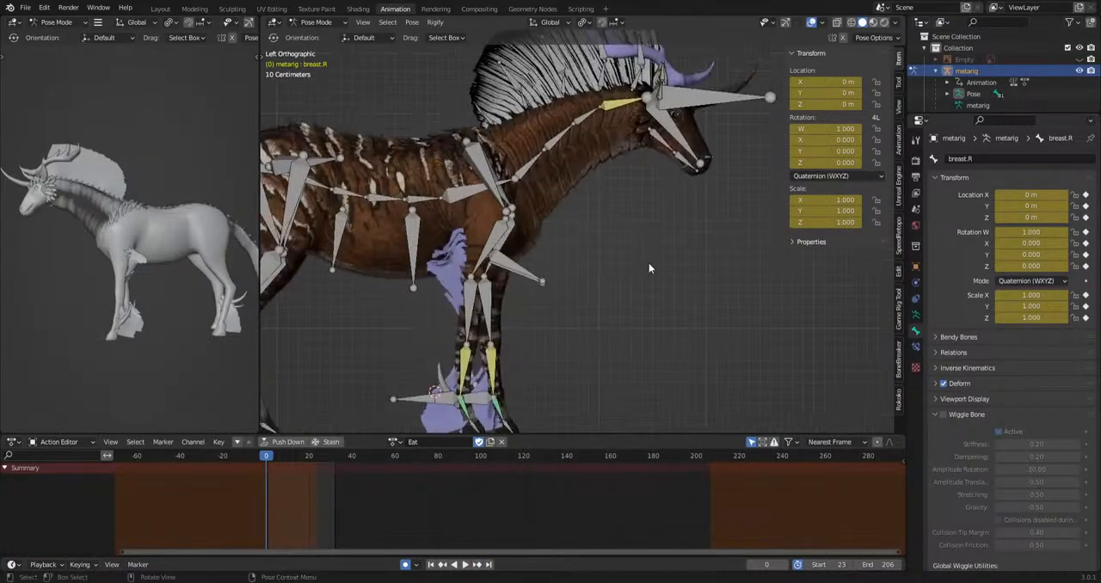
click(819, 24)
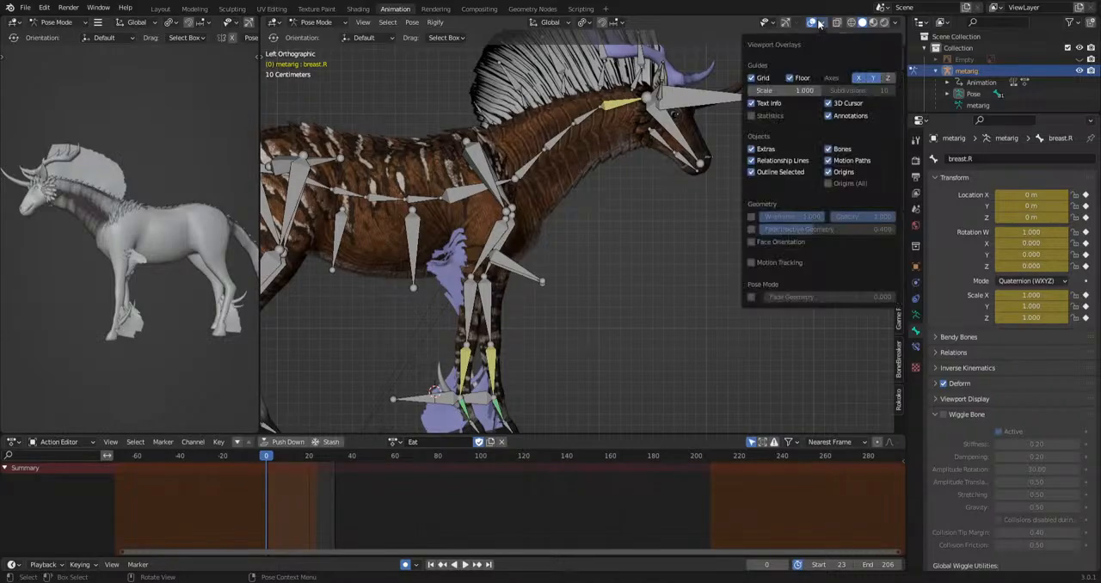
click(813, 22)
click(811, 24)
shift+middle_drag(612, 131, 670, 164)
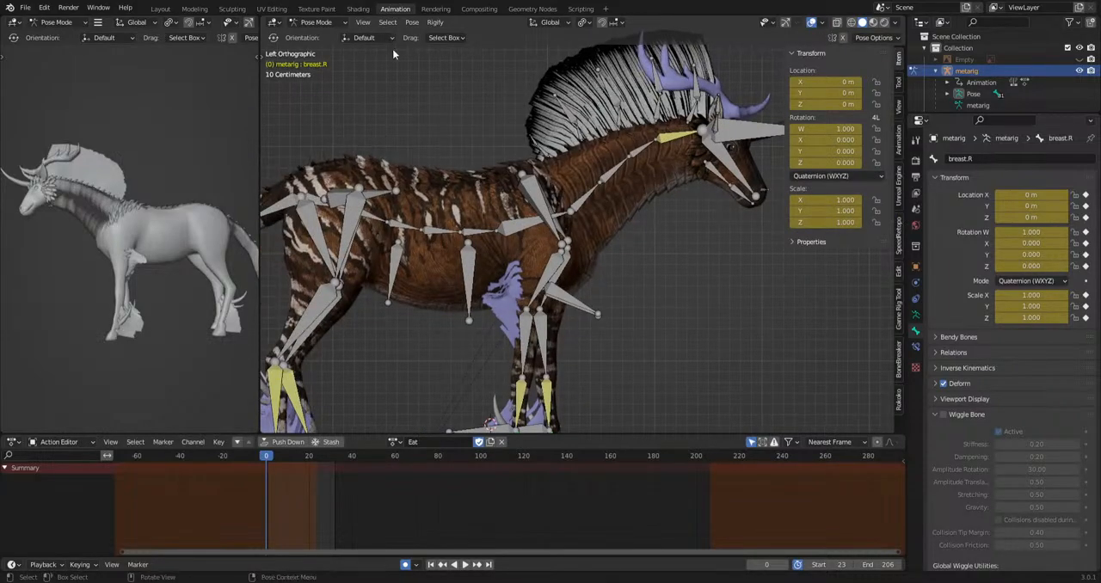
Save the file kirinwip.blend and switch the rig from Pose Mode to Object Mode.
key(ctrl+s)
click(311, 21)
click(317, 35)
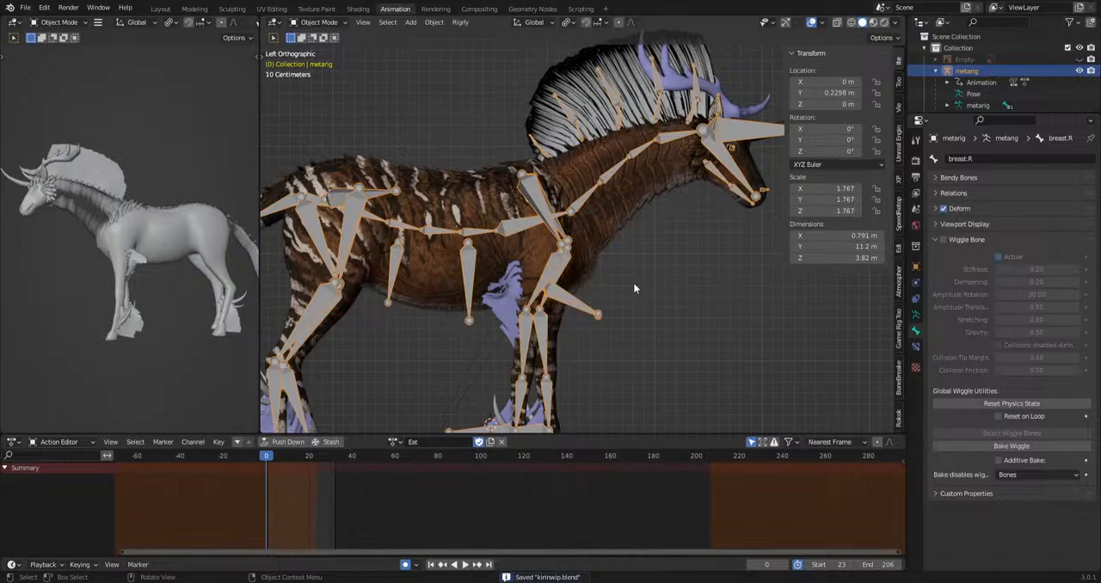
Select all objects, including the Kirin mesh and rig, and duplicate them in place.
click(624, 187)
key(a)
scroll(631, 314, down, 5)
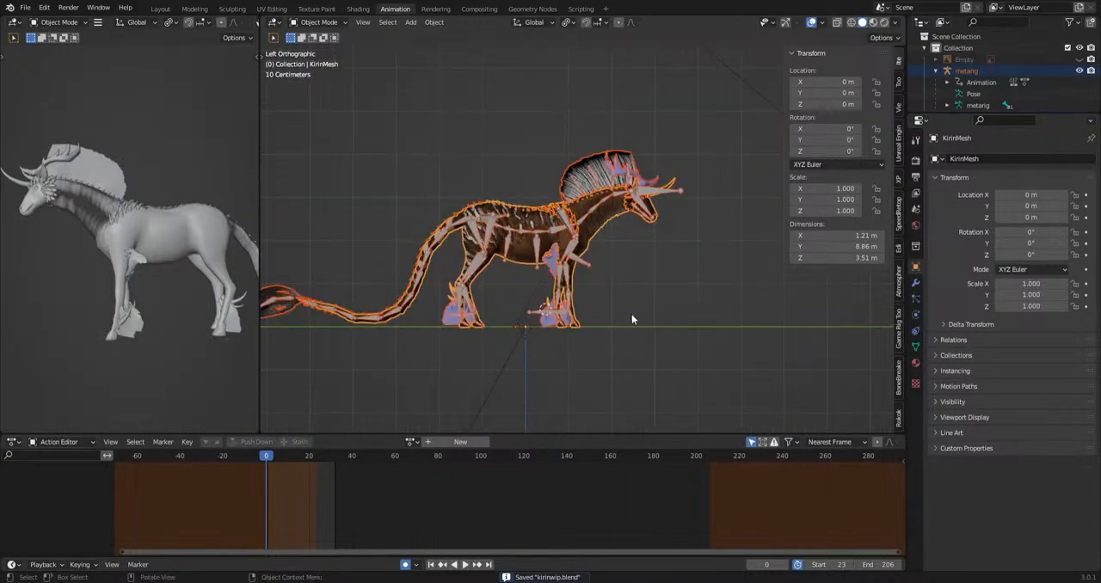
key(shift+d)
right_click(614, 259)
scroll(636, 273, up, 4)
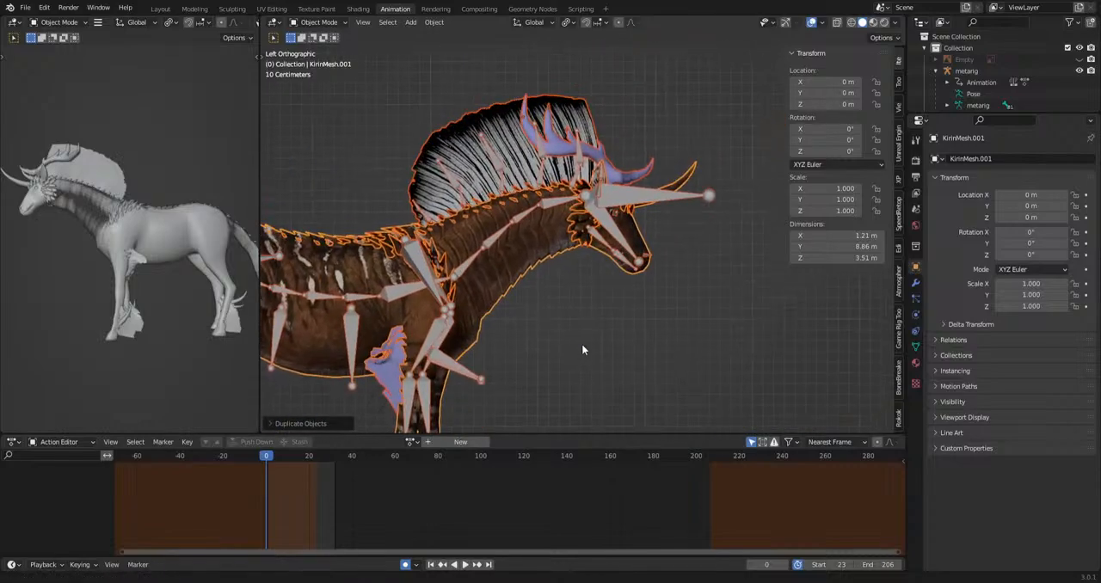
Put the metarig in Pose Mode and try moving the HeadIk bone sideways in the front view with the overlays hidden.
scroll(713, 342, up, 2)
click(699, 179)
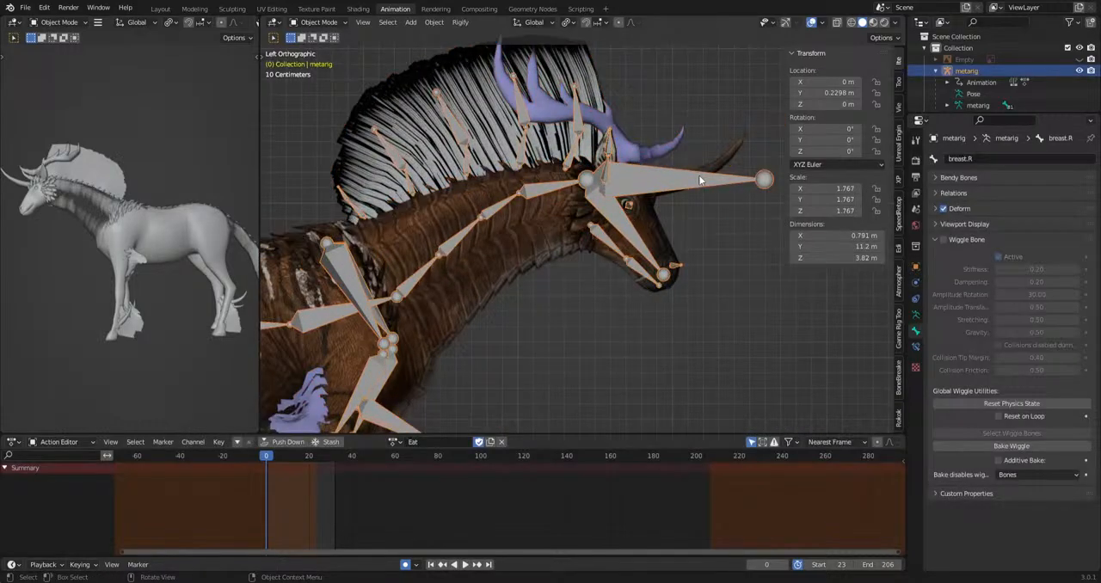
click(332, 23)
click(323, 62)
key(KP_1)
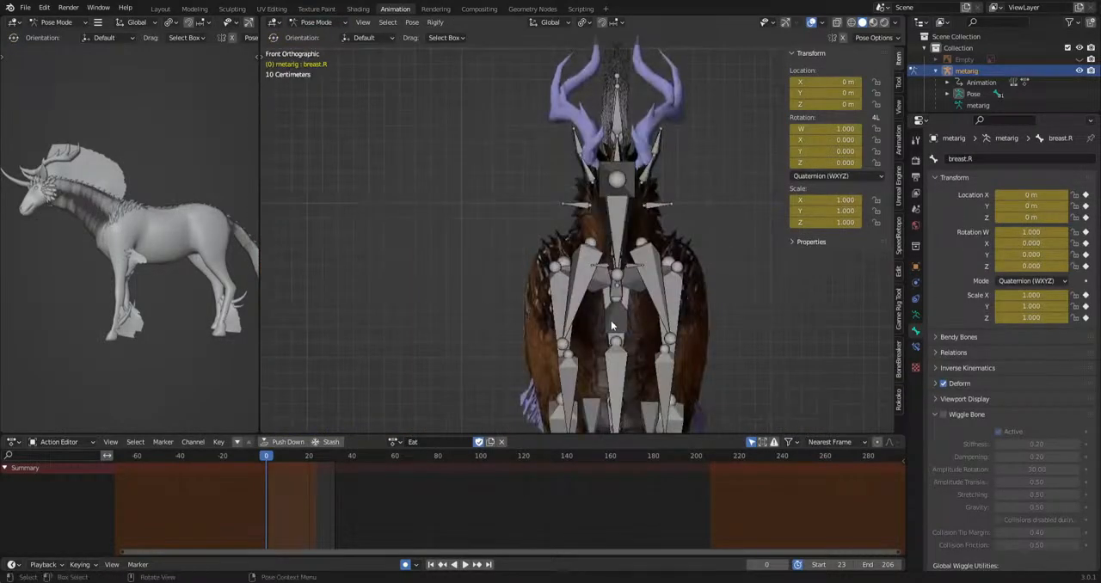
click(621, 166)
key(g)
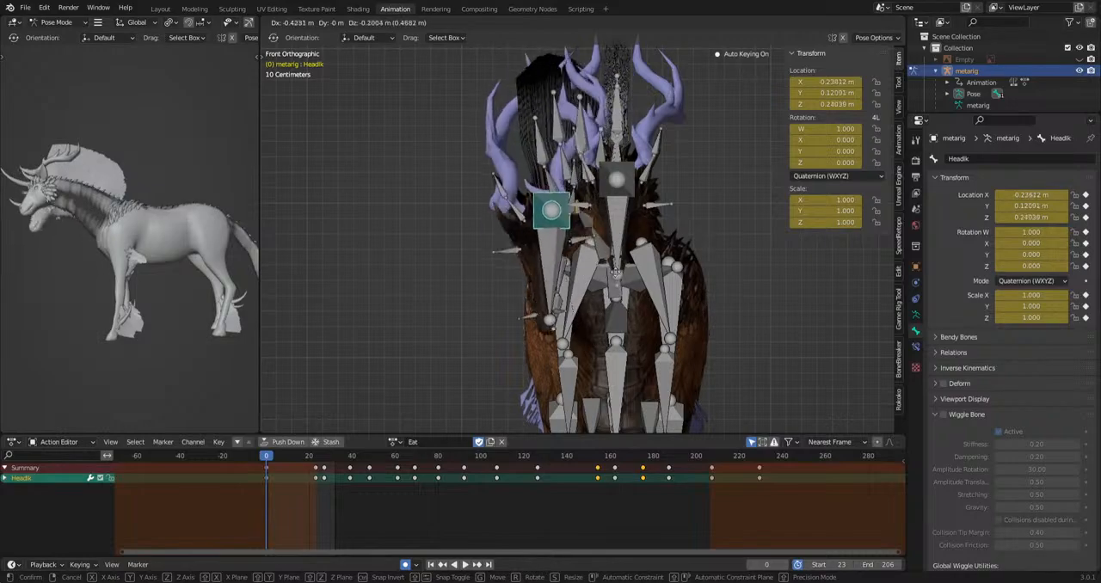
click(596, 318)
click(812, 23)
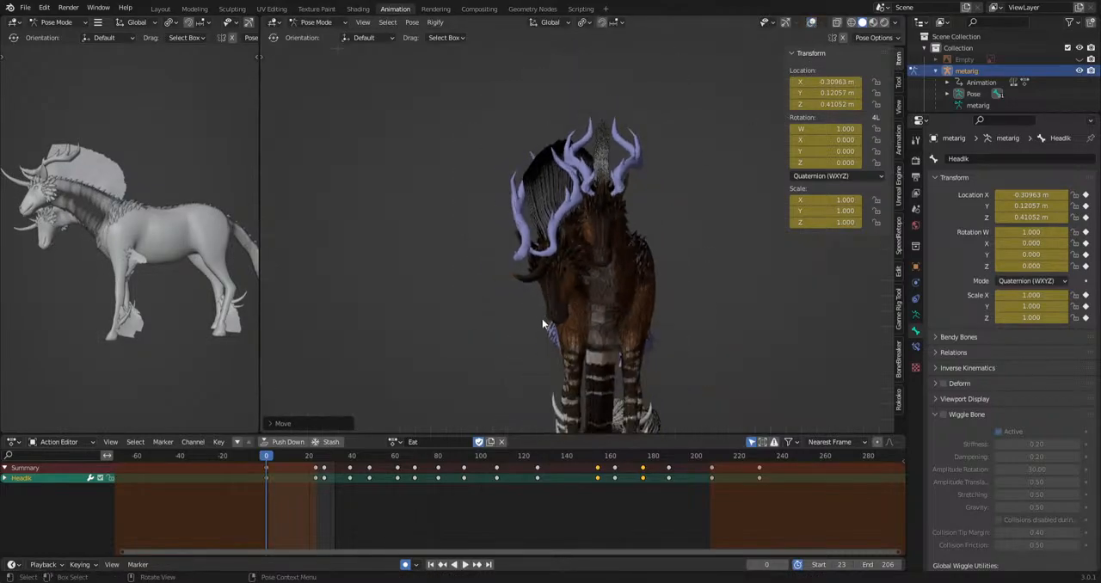
Try moving the HeadIk bone again in perspective so that the two overlapping Kirin heads face apart.
middle_drag(542, 319, 642, 288)
key(g)
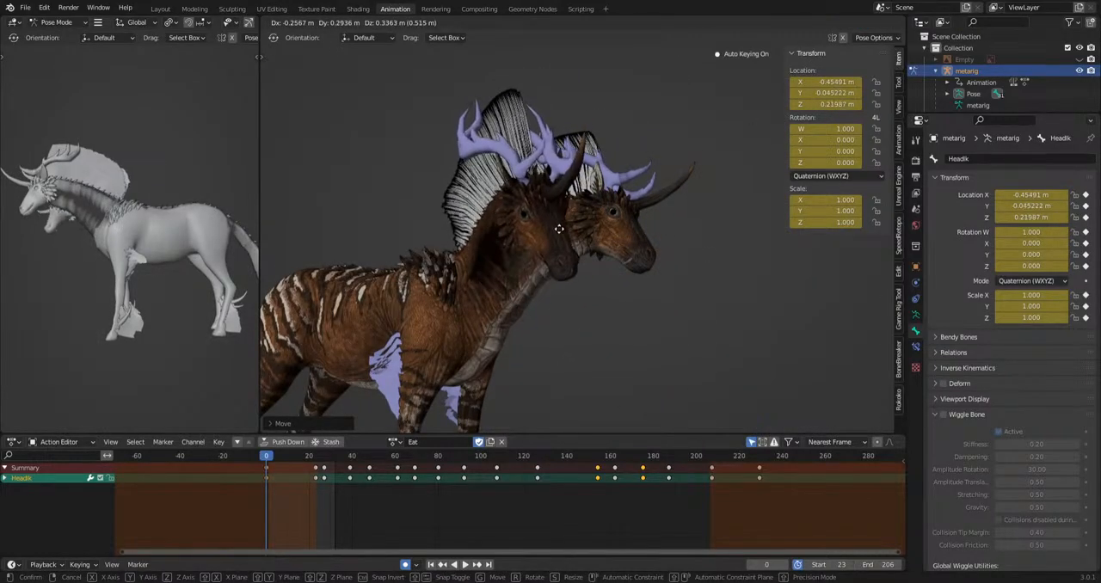
click(560, 258)
middle_drag(560, 258, 456, 385)
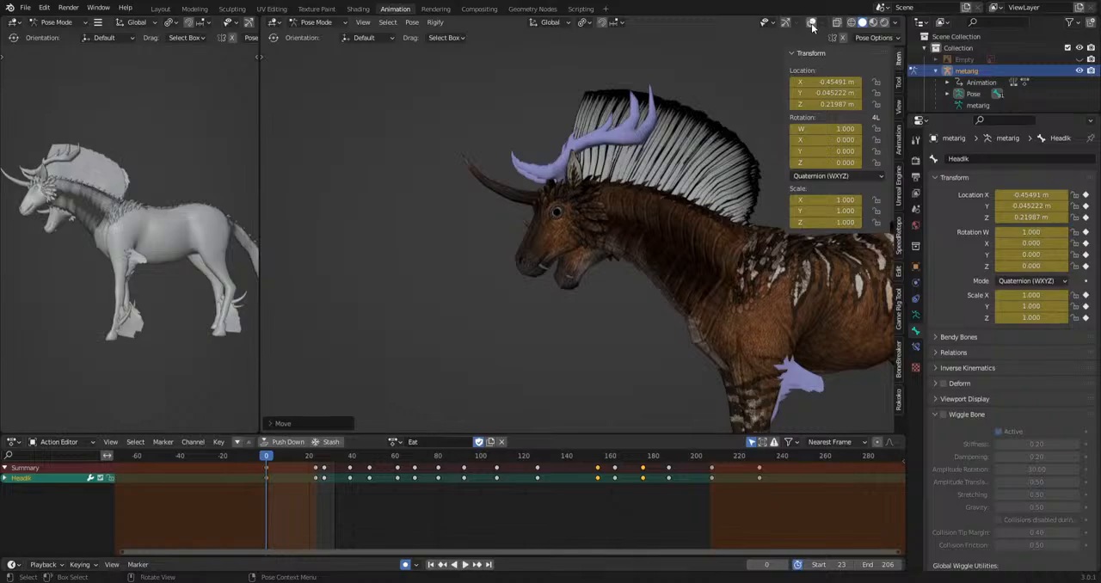
Try moving all the metarig bones beside the duplicate Kirin, and undo the moves.
click(811, 25)
scroll(599, 257, down, 3)
key(a)
middle_drag(711, 277, 777, 61)
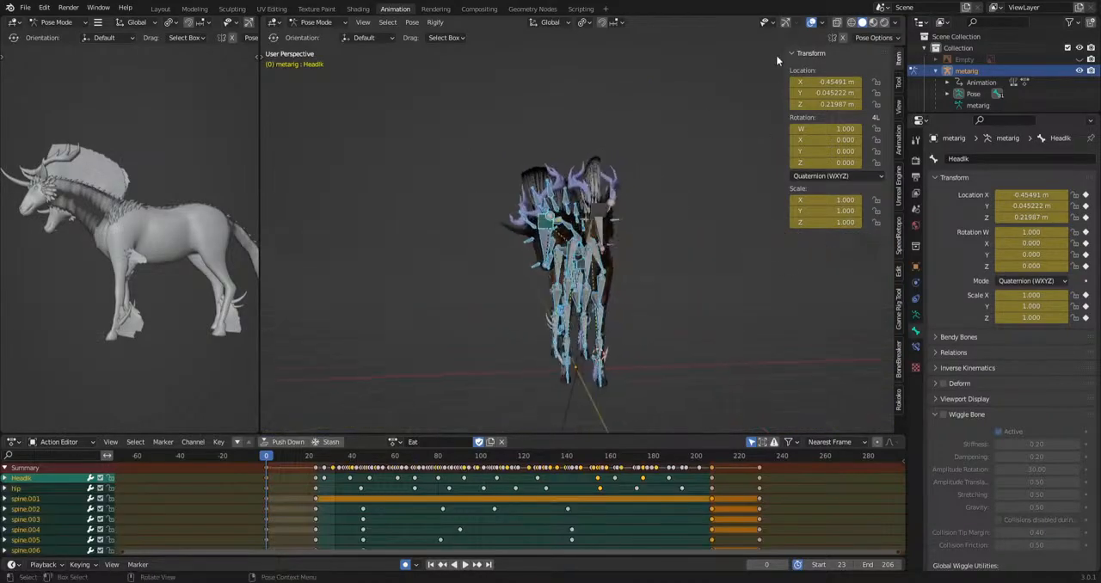
click(811, 25)
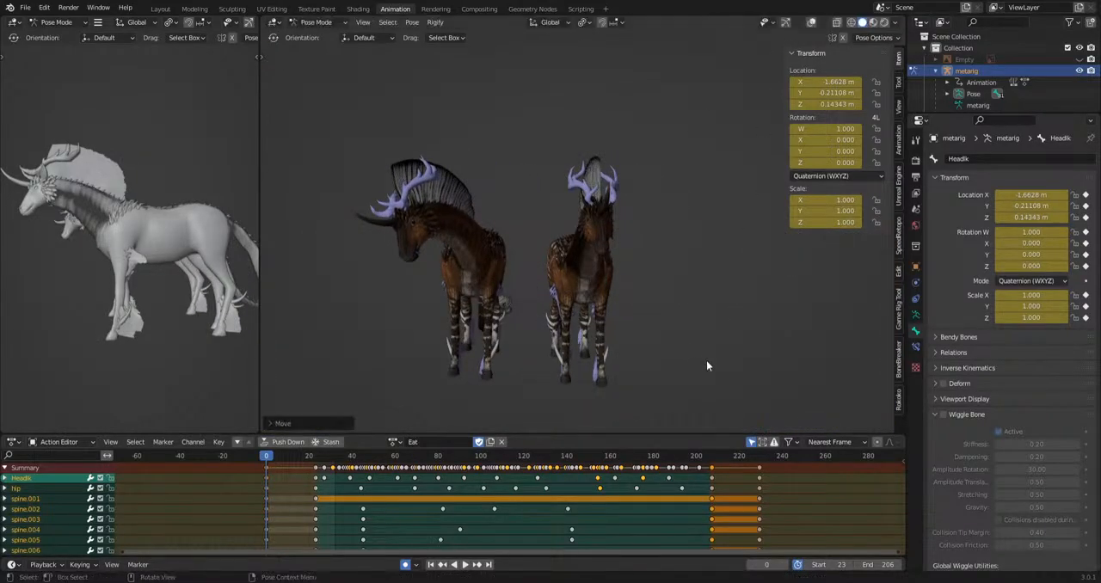
key(g)
click(597, 368)
key(ctrl+z)
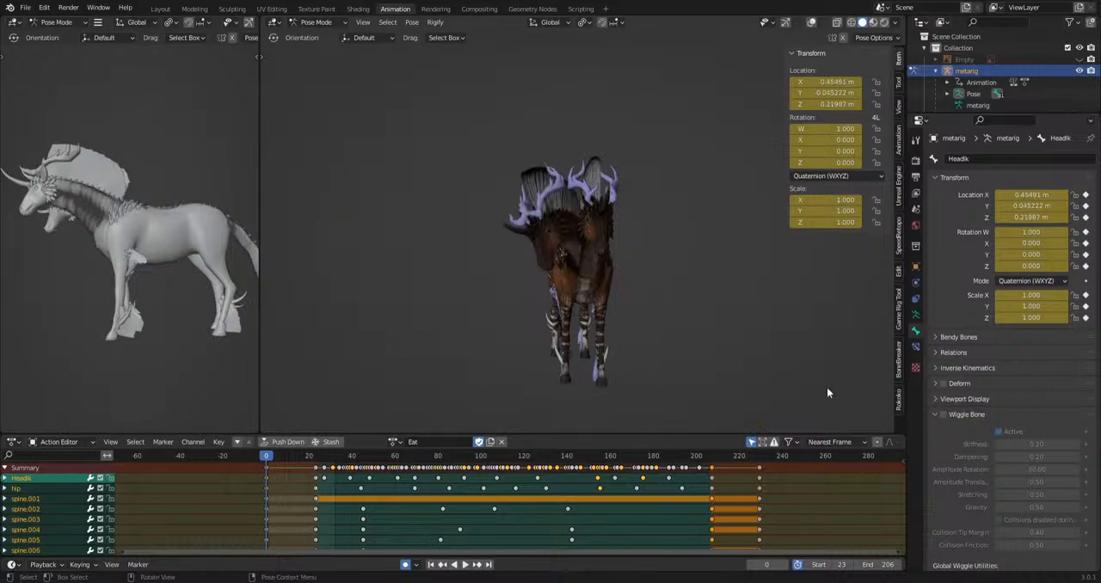
middle_drag(551, 376, 482, 293)
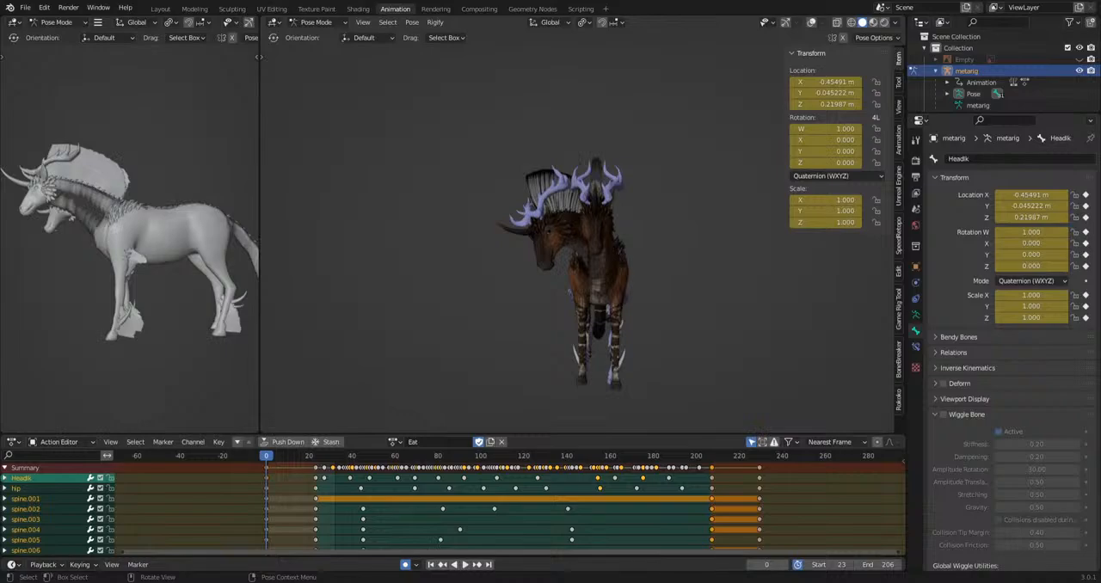
middle_drag(502, 308, 732, 308)
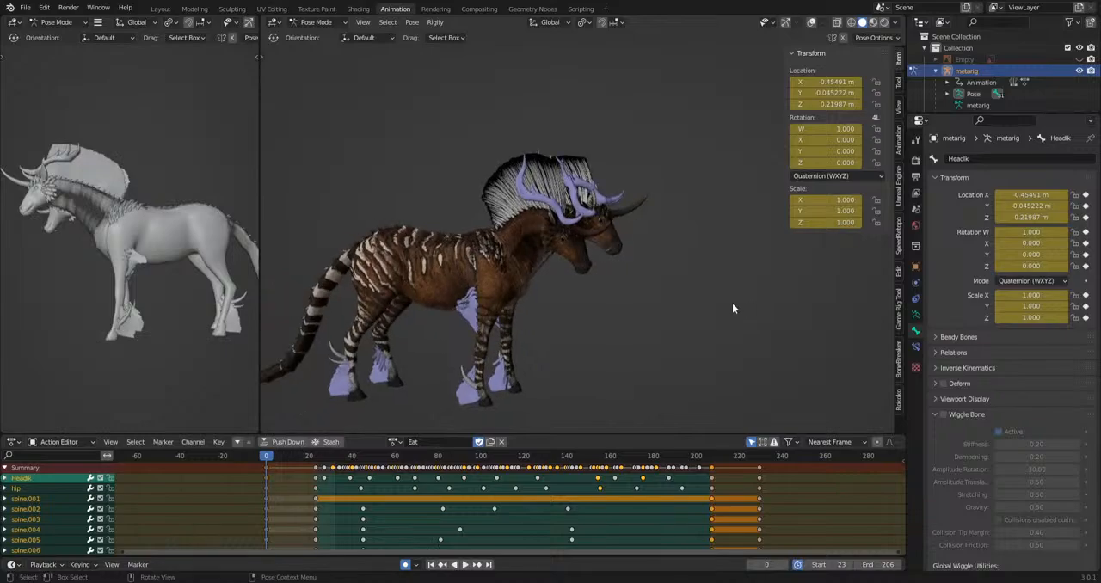
click(732, 308)
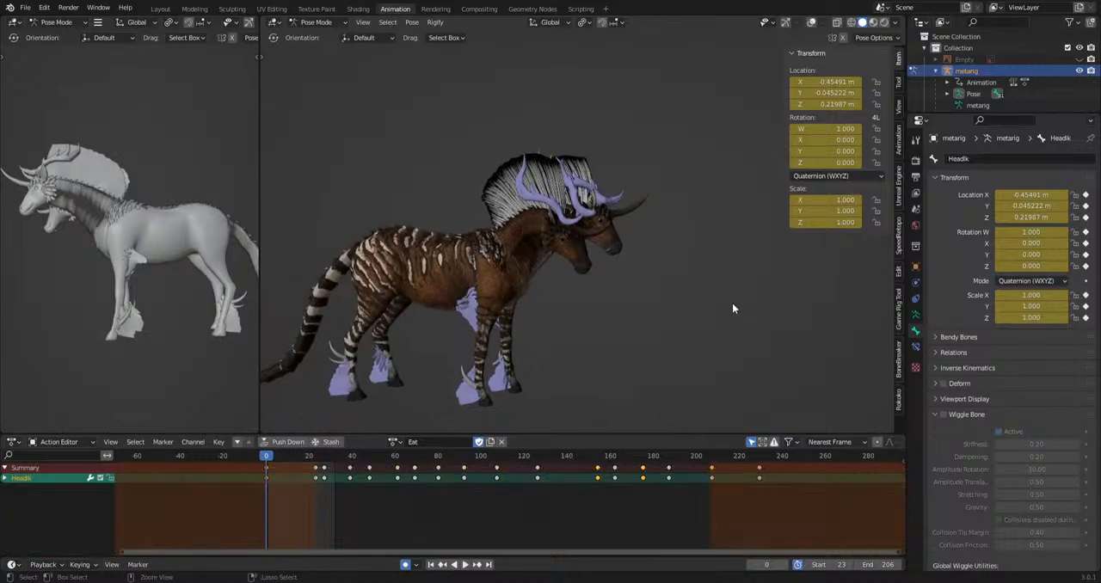
Show the viewport overlays and gizmos, and switch the metarig to Object Mode in the right orthographic view.
click(809, 24)
click(785, 24)
scroll(639, 272, up, 3)
key(ctrl+Tab)
middle_drag(684, 304, 444, 301)
key(KP_3)
shift+middle_drag(647, 246, 500, 353)
scroll(500, 353, up, 3)
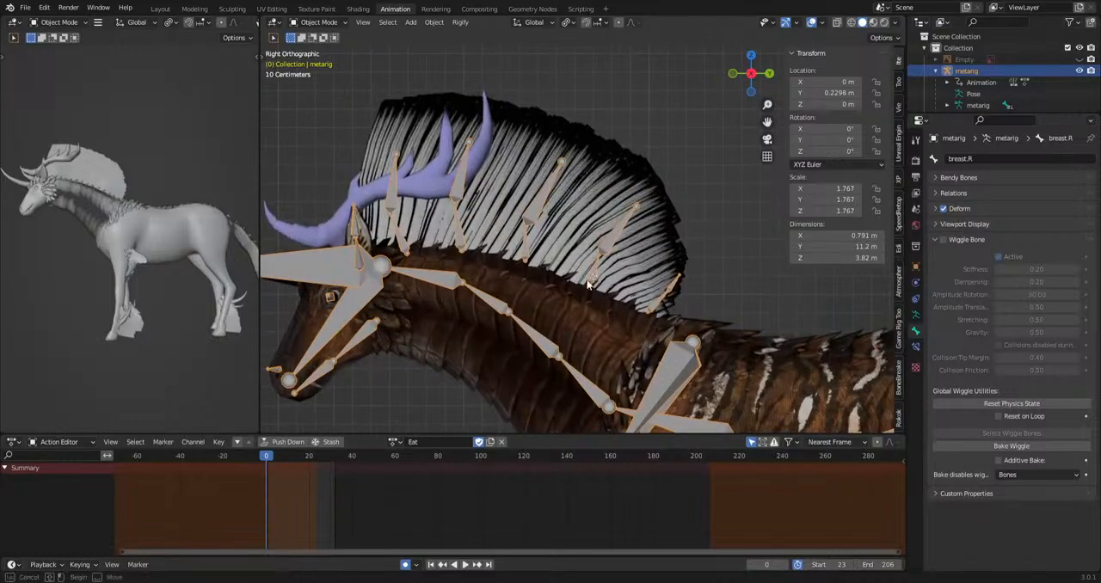
drag(554, 241, 545, 260)
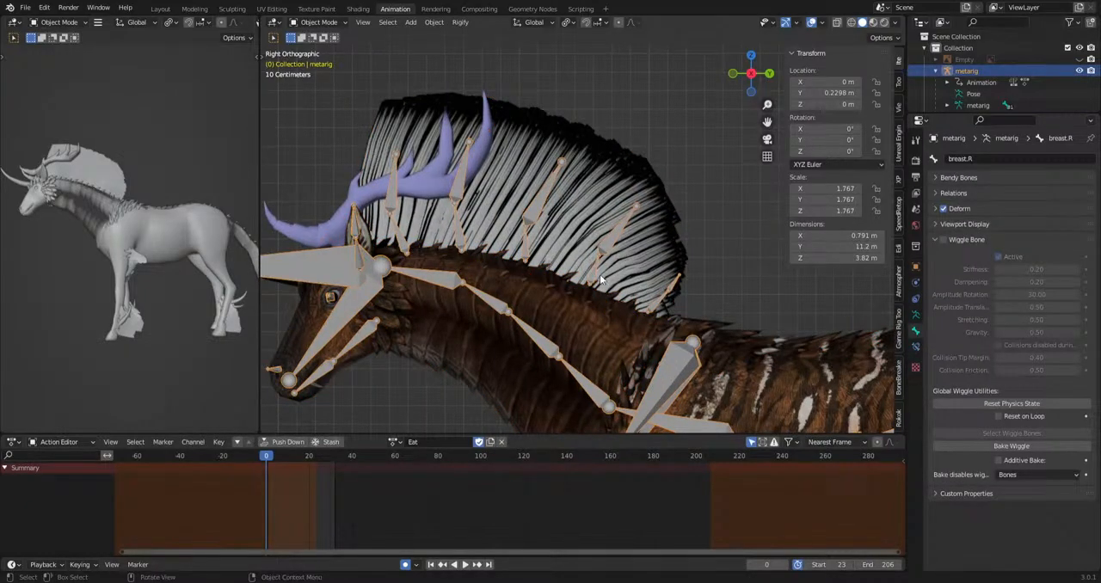
Return the rig to Pose Mode and try rotating the mane_base.01 to mane_base.04 bones together.
click(314, 21)
click(314, 59)
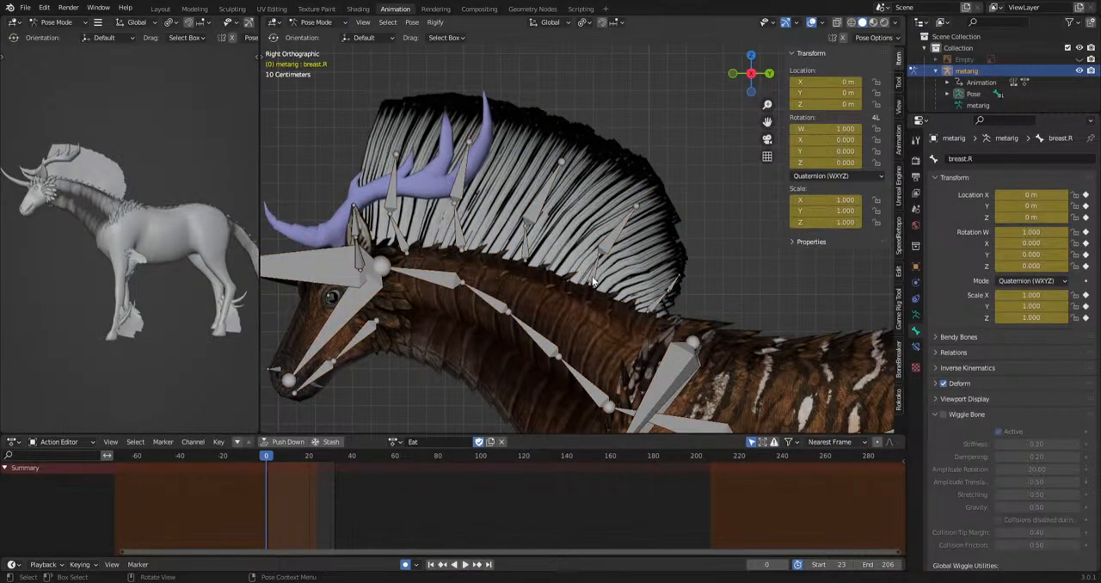
click(593, 280)
shift+click(525, 247)
shift+click(460, 235)
shift+click(401, 239)
key(r)
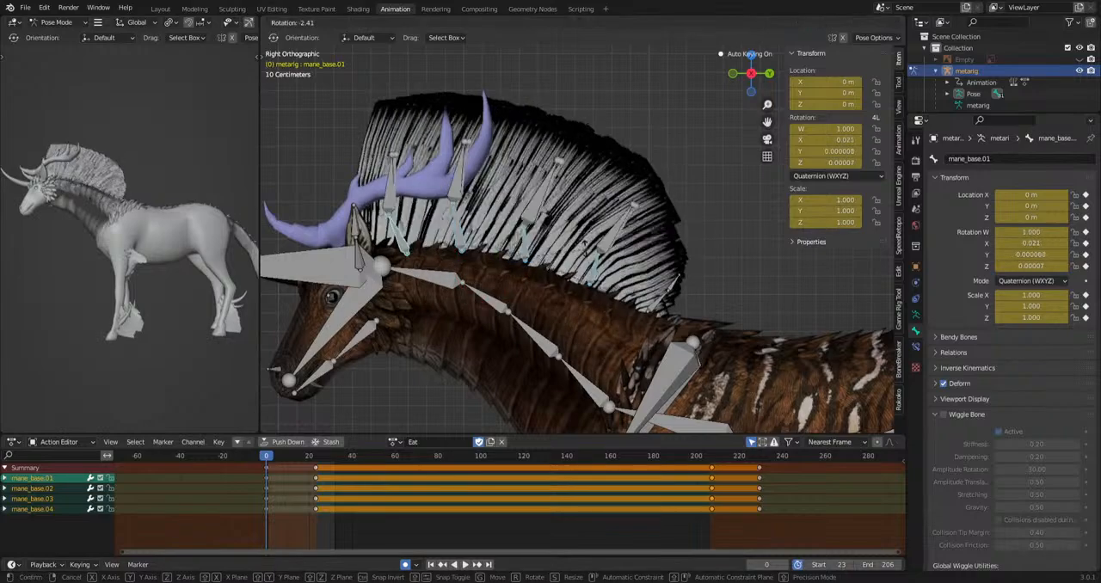
click(671, 293)
Undo the mane rotation and the earlier mode changes and duplication, back to the bone selection in Pose Mode.
key(ctrl+z)
key(ctrl+z)
key(ctrl+z)
key(ctrl+z)
key(ctrl+z)
key(ctrl+z)
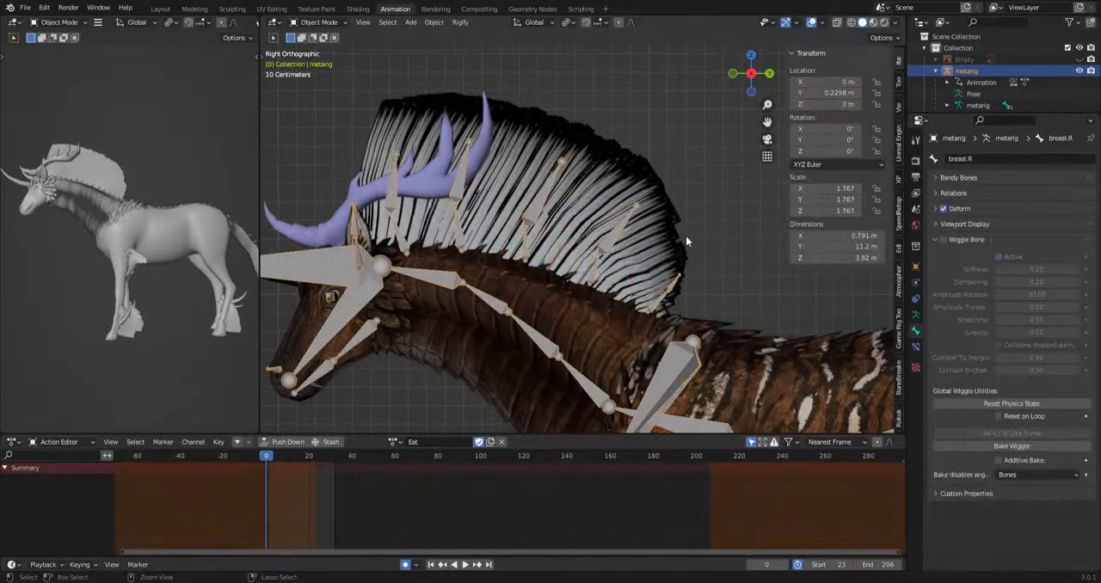
key(ctrl+z)
key(ctrl+z)
key(ctrl+z)
key(ctrl+z)
key(ctrl+z)
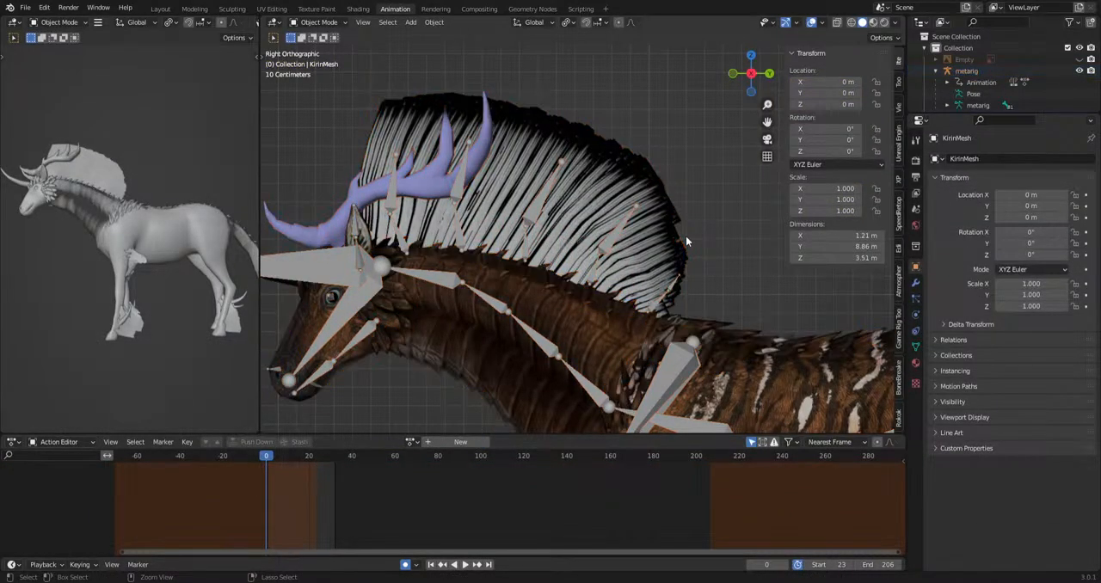
key(ctrl+z)
key(ctrl+z)
key(ctrl+z)
key(ctrl+z)
key(ctrl+z)
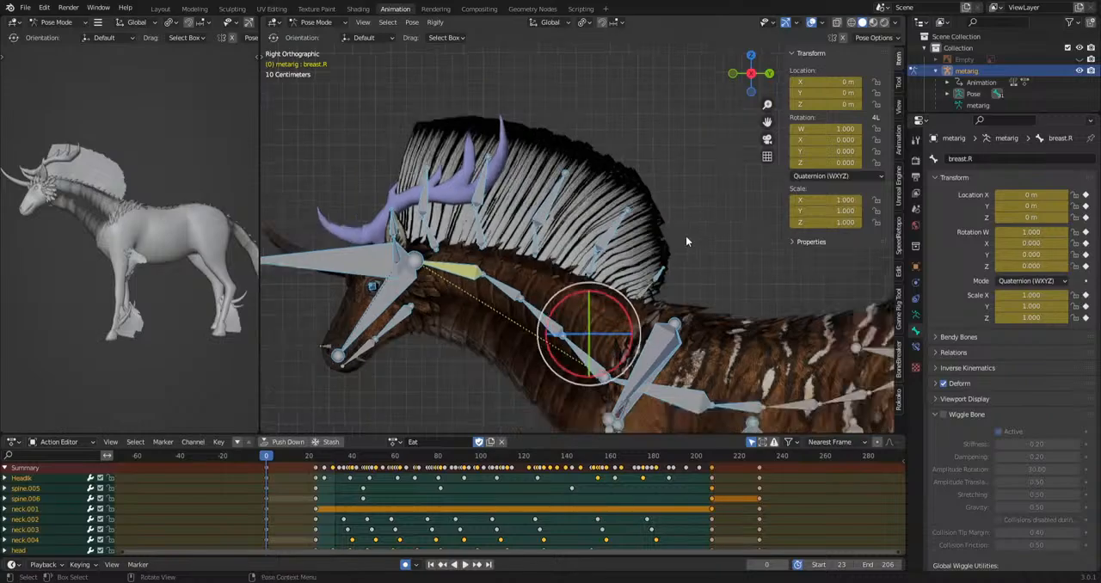
Deselect the bones and play back the Eat animation with the whole Kirin in the side view.
scroll(686, 235, down, 2)
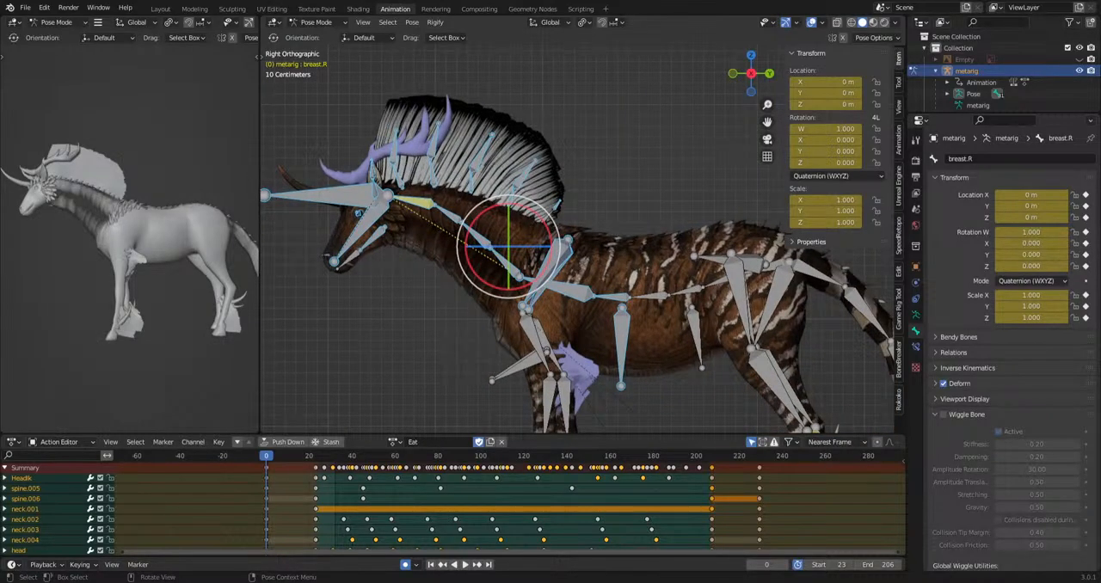
shift+middle_drag(638, 372, 598, 332)
click(618, 305)
scroll(620, 308, down, 3)
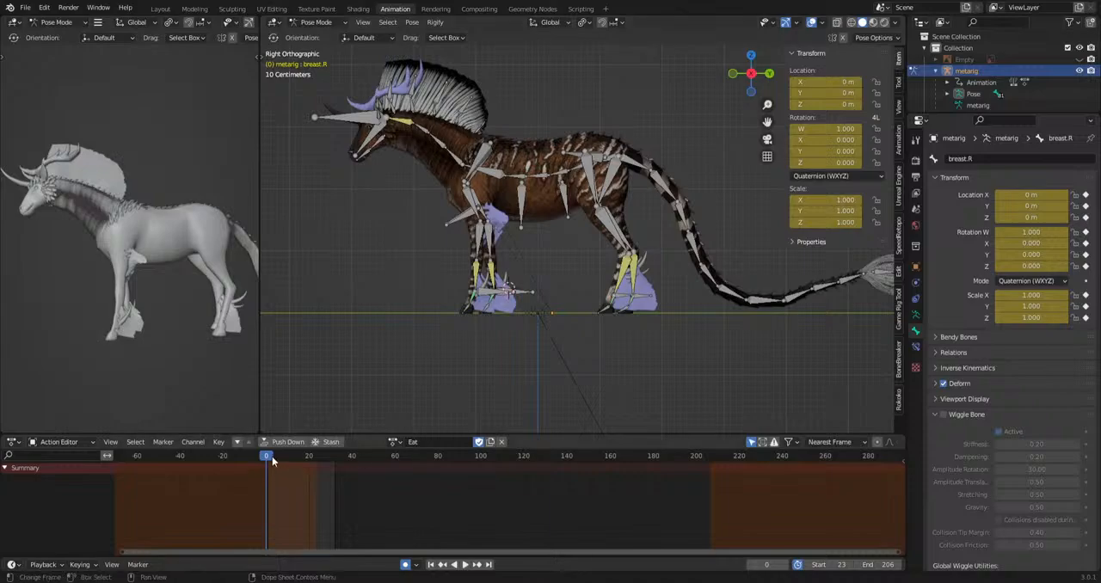
drag(272, 457, 436, 491)
key(space)
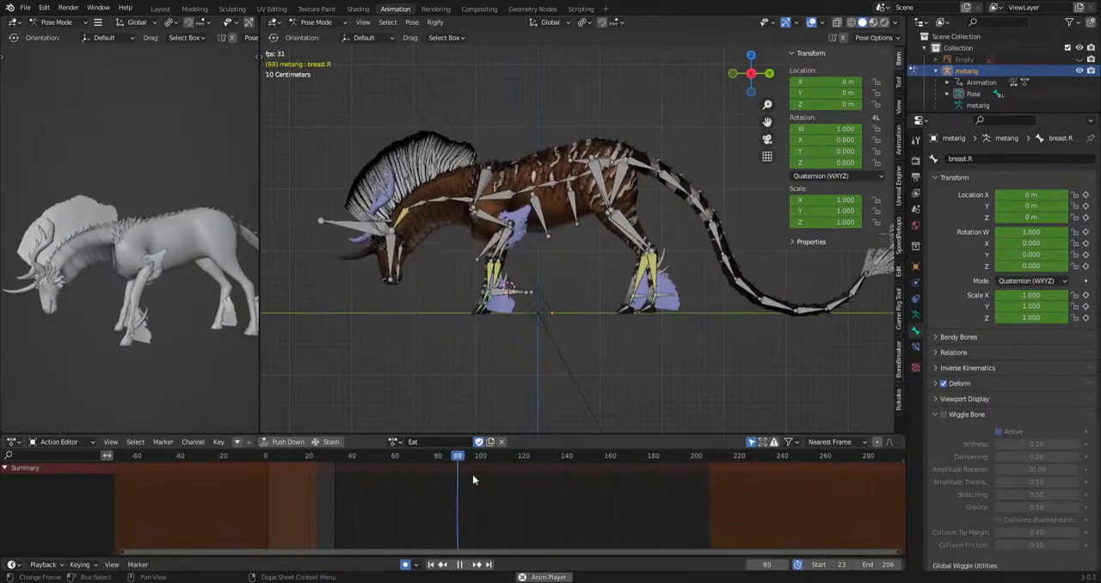
key(space)
Move the IKhindleg.R bone forward at frame 53, to a local Y location of about -0.137 m.
click(639, 298)
scroll(699, 399, up, 3)
shift+middle_drag(740, 421, 610, 380)
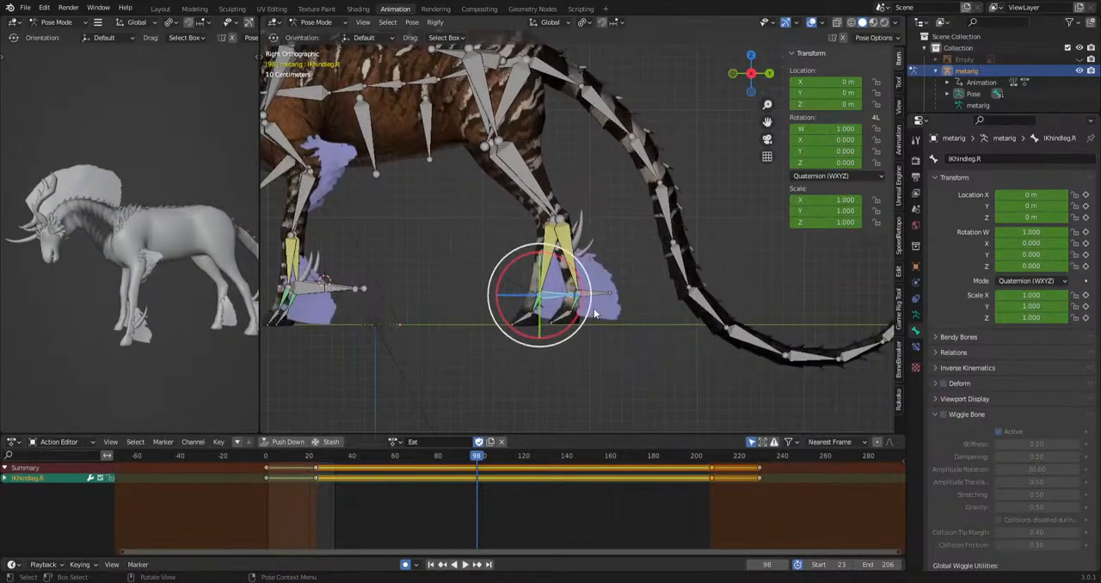
drag(478, 461, 379, 470)
scroll(563, 400, up, 3)
shift+middle_drag(563, 400, 693, 317)
scroll(693, 322, up, 1)
key(g)
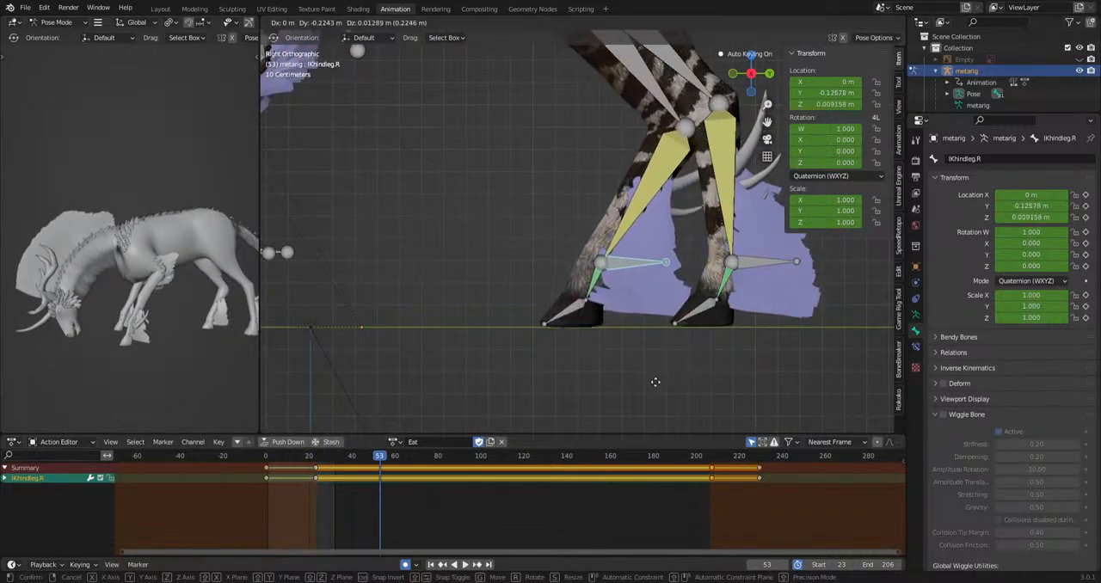
click(659, 380)
Copy the forward IKhindleg.R key and paste it at frame 122 of the Eat action.
scroll(342, 532, up, 4)
middle_drag(298, 526, 394, 519)
scroll(394, 519, up, 3)
drag(393, 517, 606, 475)
key(ctrl+c)
scroll(447, 492, down, 6)
key(ctrl+v)
Copy the IKhindleg.R rest position key and paste it at frame 139.
drag(725, 518, 826, 462)
key(ctrl+c)
drag(626, 460, 378, 488)
key(ctrl+v)
Paste the IKhindleg.R rest position key at frame 40, ahead of the forward step.
key(space)
scroll(381, 489, up, 5)
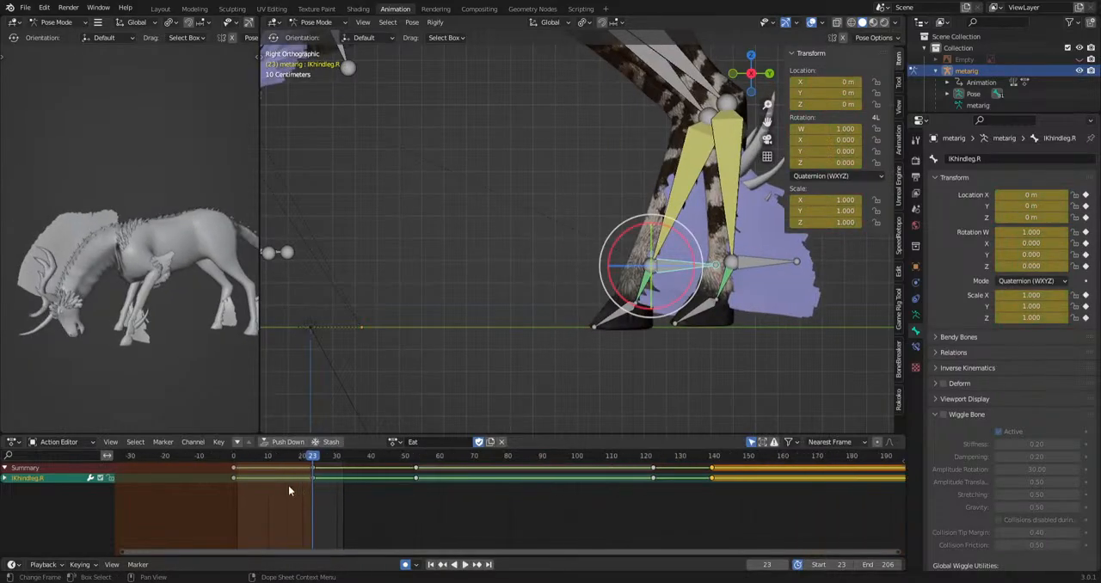
drag(288, 488, 367, 480)
key(ctrl+v)
Set the interpolation mode of the selected IKhindleg.R keyframes to Bezier.
drag(361, 490, 440, 463)
drag(727, 466, 727, 466)
right_click(660, 471)
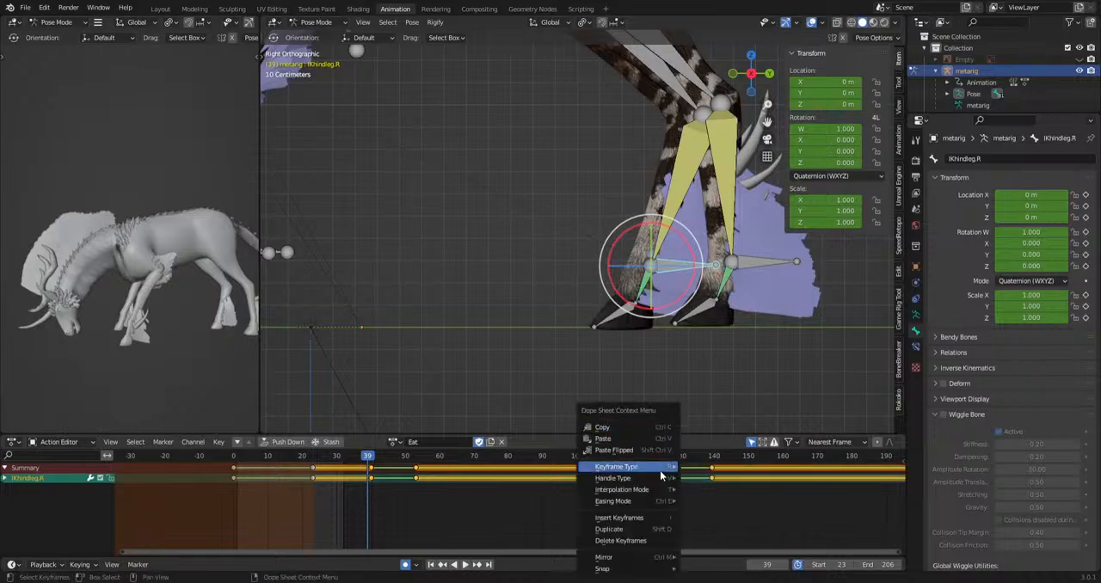
mouse_move(630, 492)
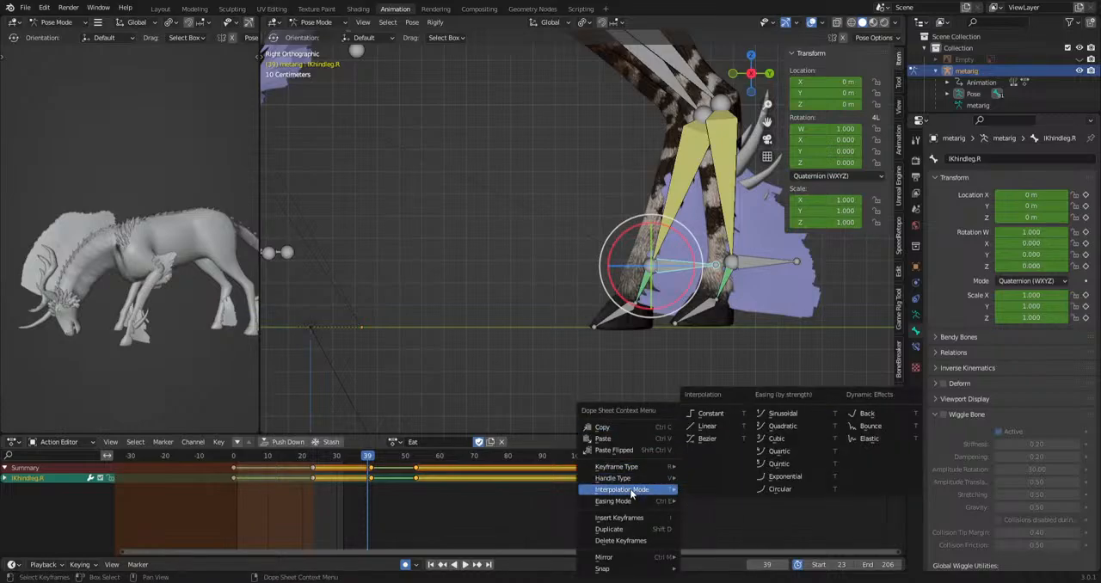
click(707, 440)
Move and rotate IKhindleg.R at frame 44 to lift the hoof off the ground, and play back the motion.
scroll(404, 521, up, 3)
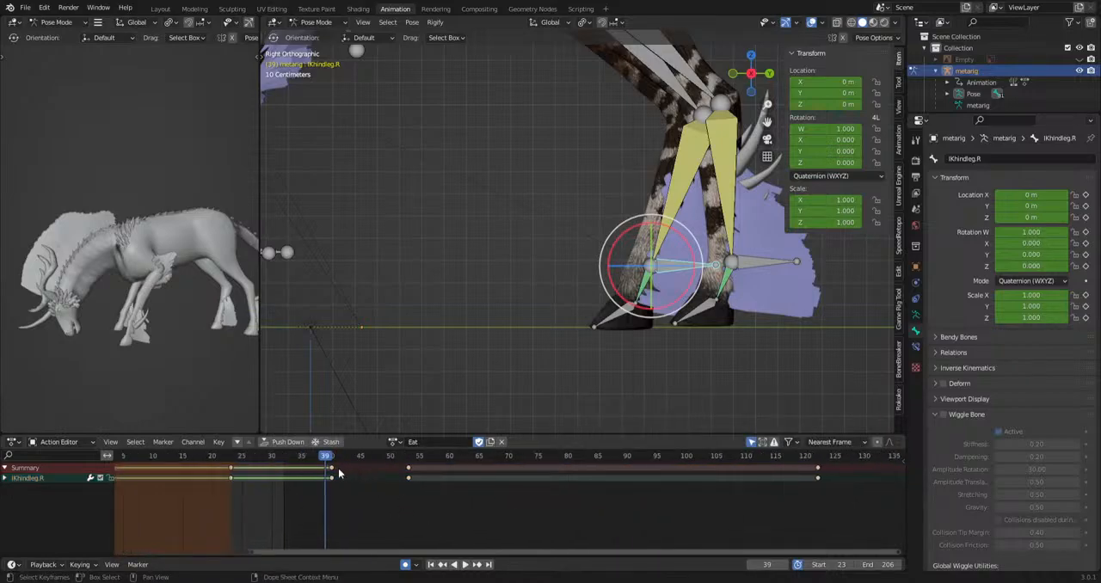
mouse_move(331, 475)
mouse_down()
mouse_move(356, 484)
mouse_move(317, 467)
mouse_up()
key(g)
click(672, 419)
key(r)
click(709, 378)
key(space)
key(space)
key(space)
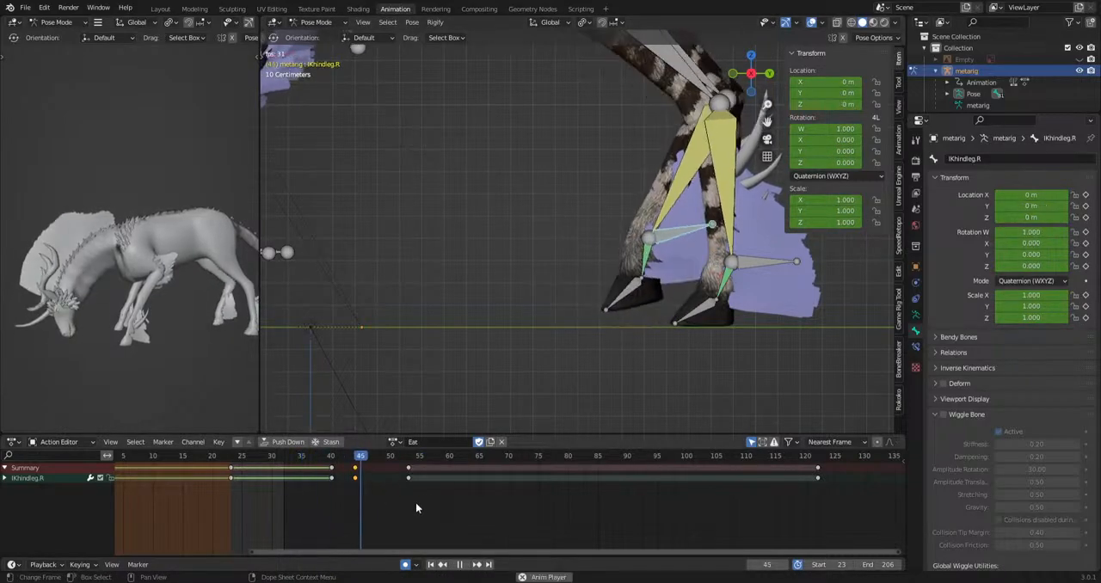
key(space)
Rotate and move IKhindleg.R at frame 49 so the hoof comes down smoothly, and play back the step.
drag(409, 469, 384, 463)
key(r)
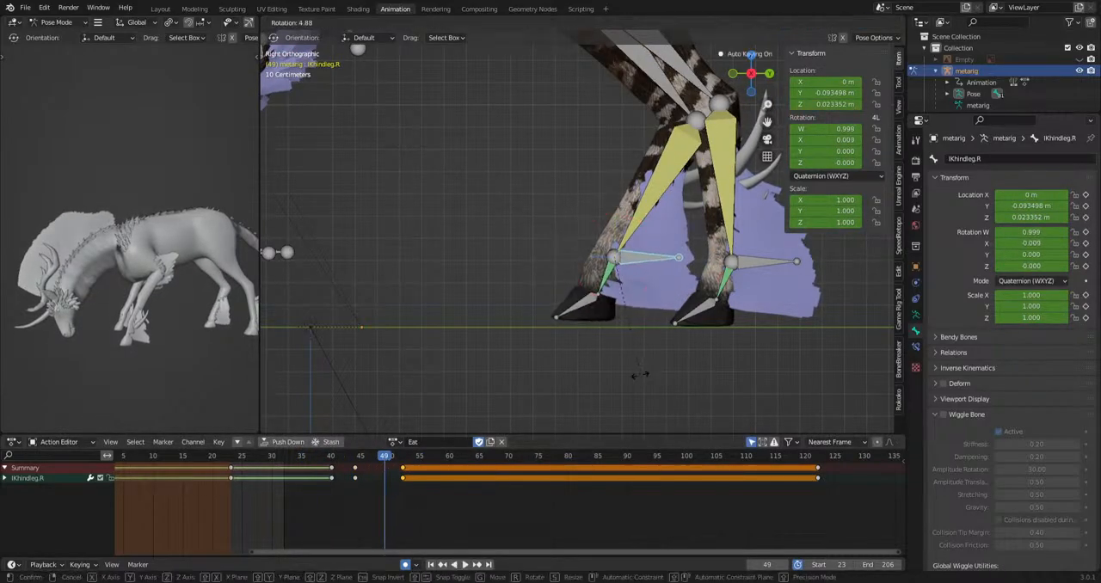
click(644, 365)
key(g)
click(631, 372)
key(space)
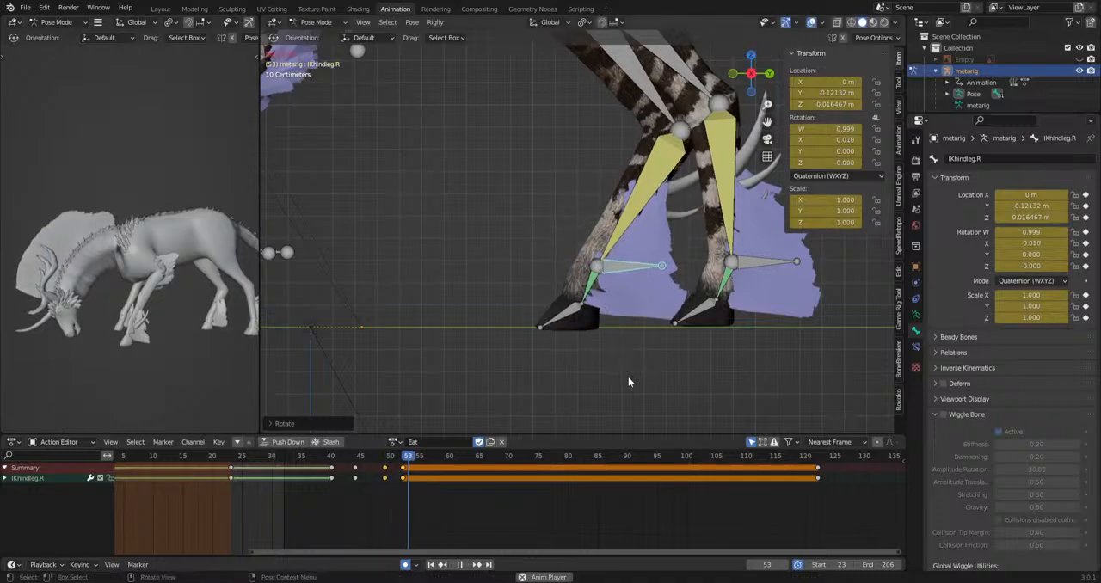
key(space)
drag(449, 458, 351, 465)
key(space)
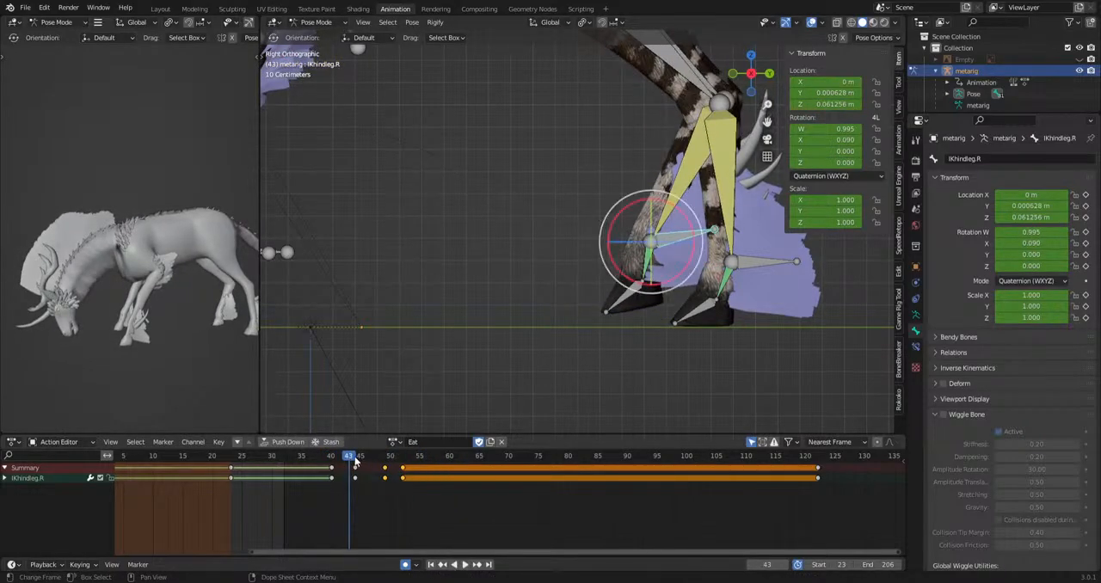
key(space)
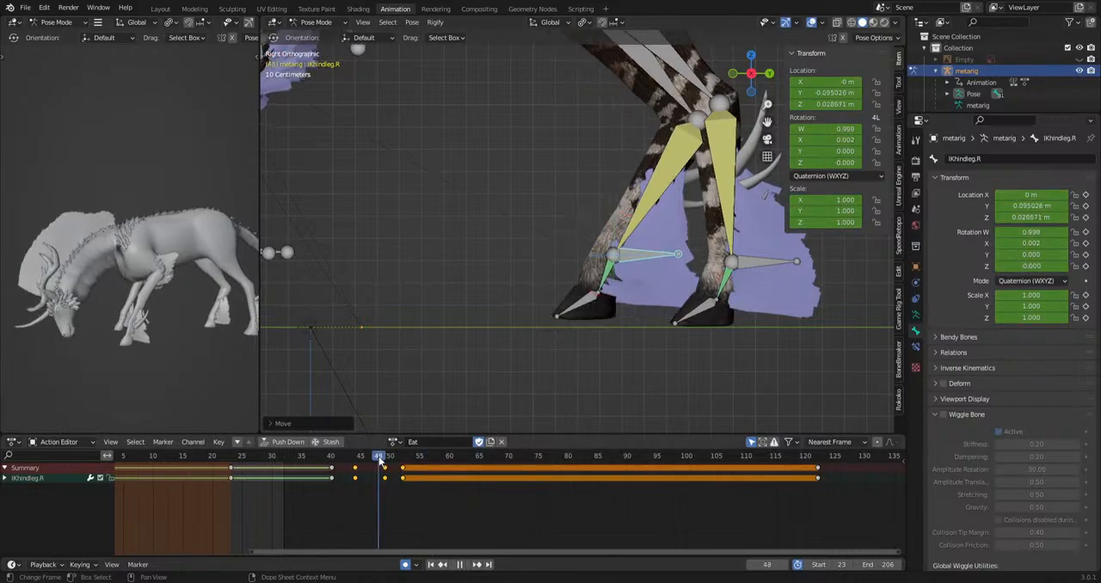
key(space)
Rotate and move IKhindleg.R at frame 128 to lift the hoof at the start of the backward step.
scroll(628, 513, down, 3)
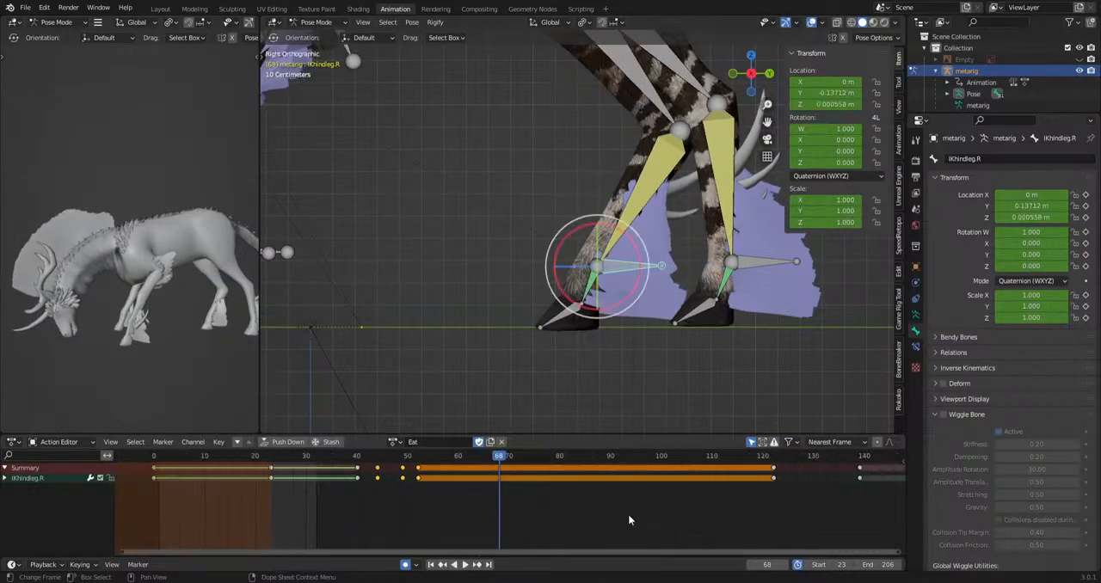
middle_drag(739, 512, 396, 475)
drag(418, 457, 472, 462)
key(r)
click(711, 381)
key(g)
click(708, 366)
Move and rotate IKhindleg.R at frame 135 so the hoof descends toward its rest position, and play back the motion.
key(g)
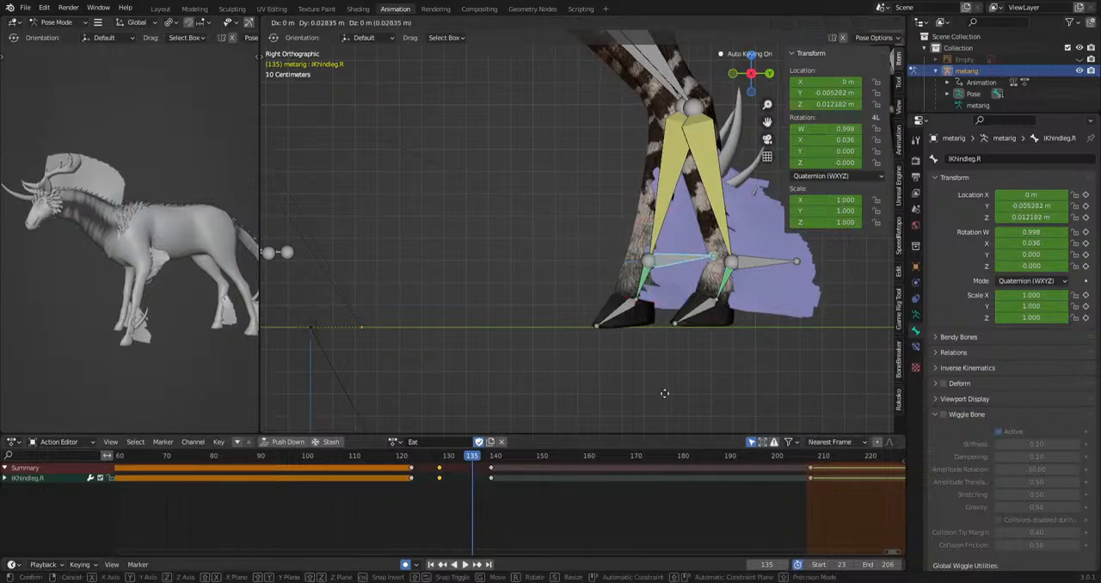
click(671, 393)
key(r)
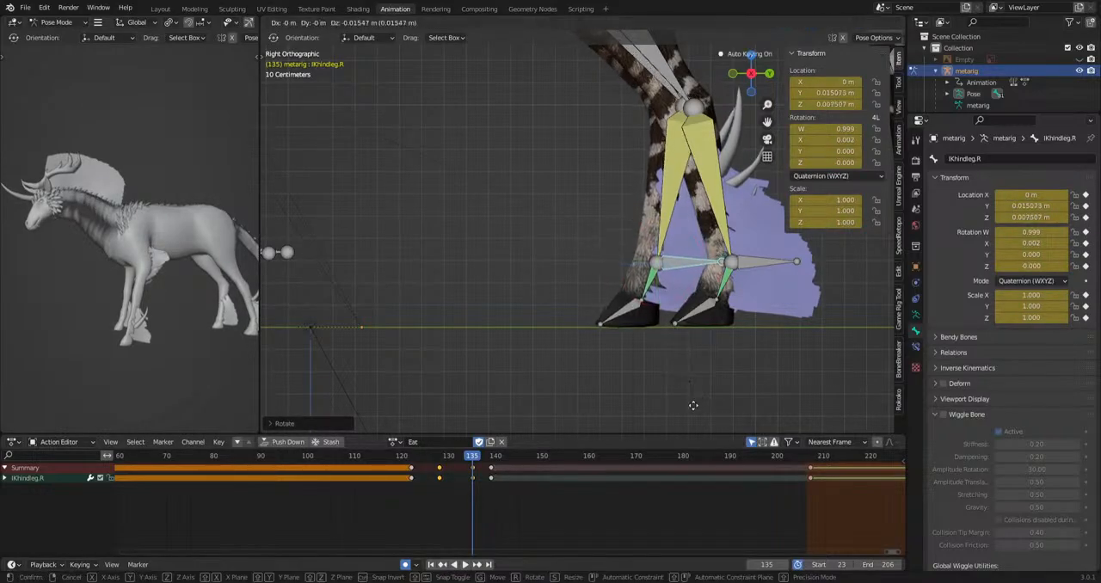
click(694, 405)
key(space)
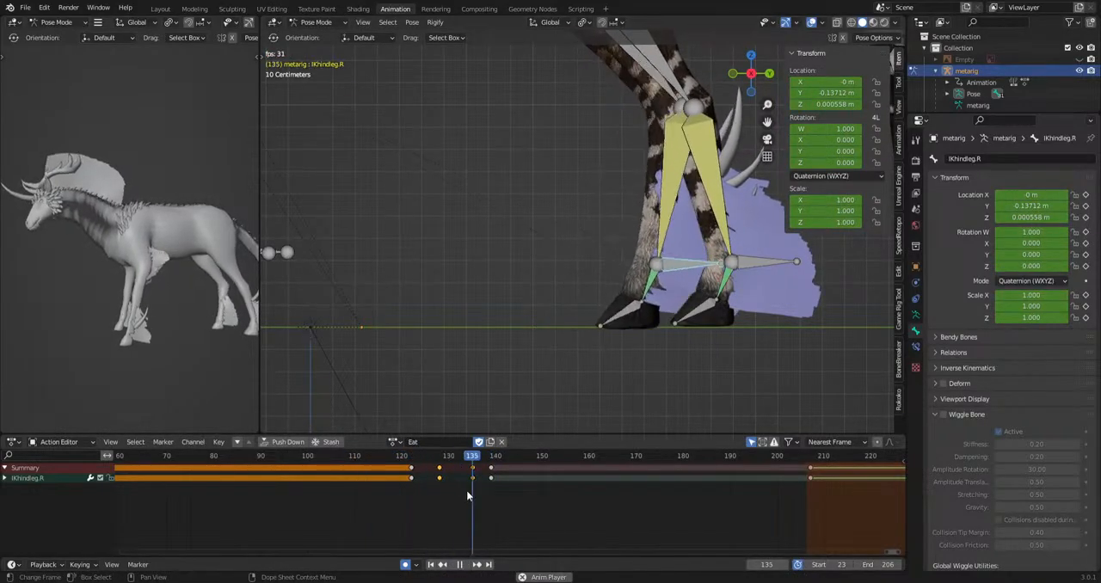
click(476, 461)
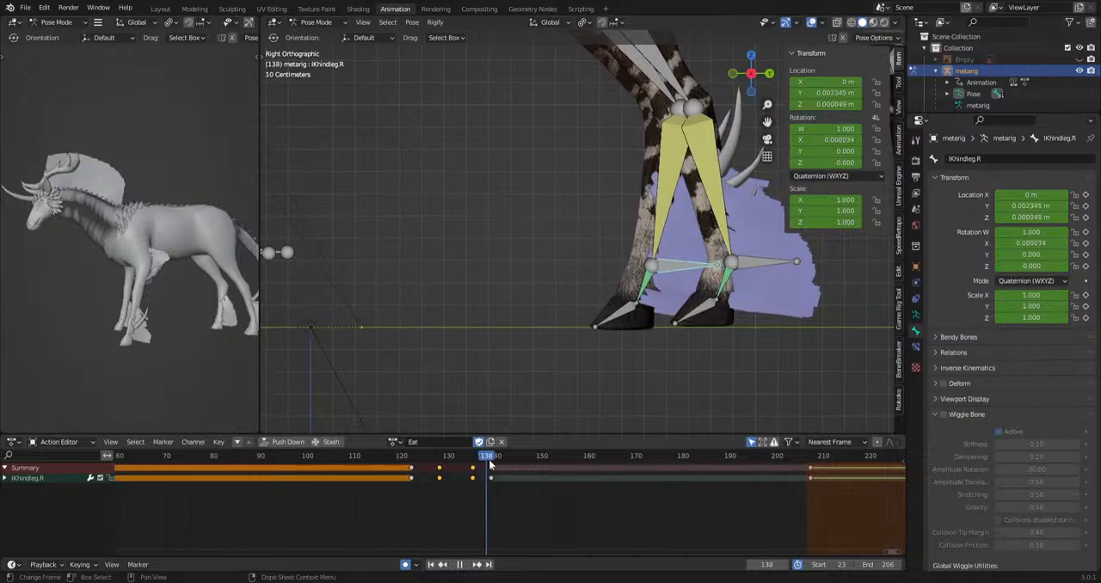
Fine-tune the IKhindleg.R position at frame 135 for a smoother landing, and play back the backward step.
drag(490, 464, 477, 466)
key(g)
click(623, 415)
key(space)
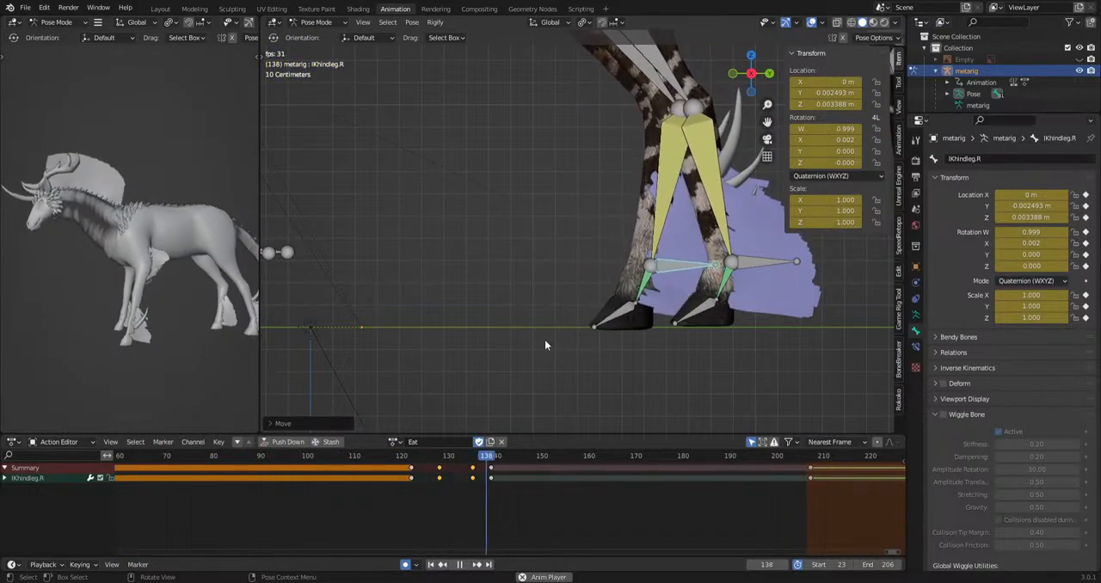
key(space)
Shift the IKhindleg.R backward-step keyframes from frames 122–139 about 46 frames later, and play back the animation.
scroll(545, 341, down, 5)
drag(367, 505, 516, 471)
scroll(508, 514, down, 8)
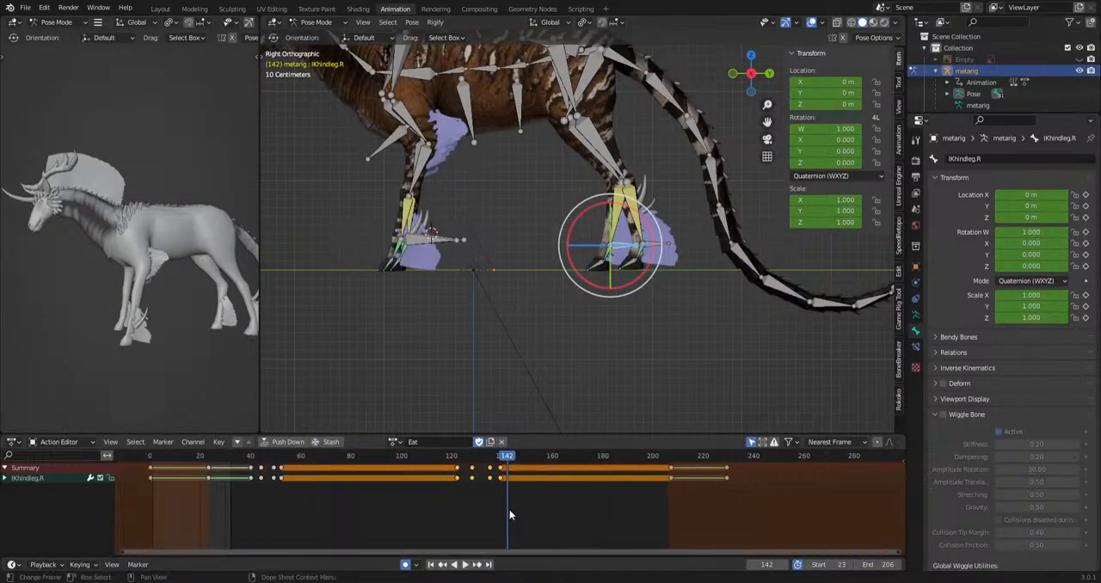
key(g)
click(605, 522)
key(space)
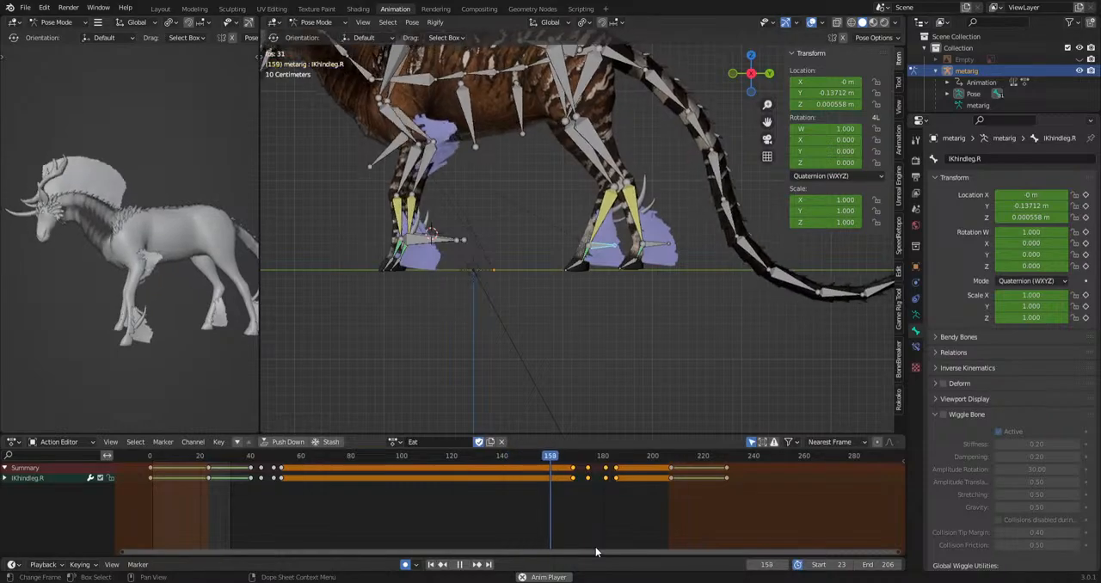
key(space)
Select hind_foot.R, key it at frame 41, and rotate it at frame 47 to bend the leg during the forward step.
scroll(678, 301, up, 3)
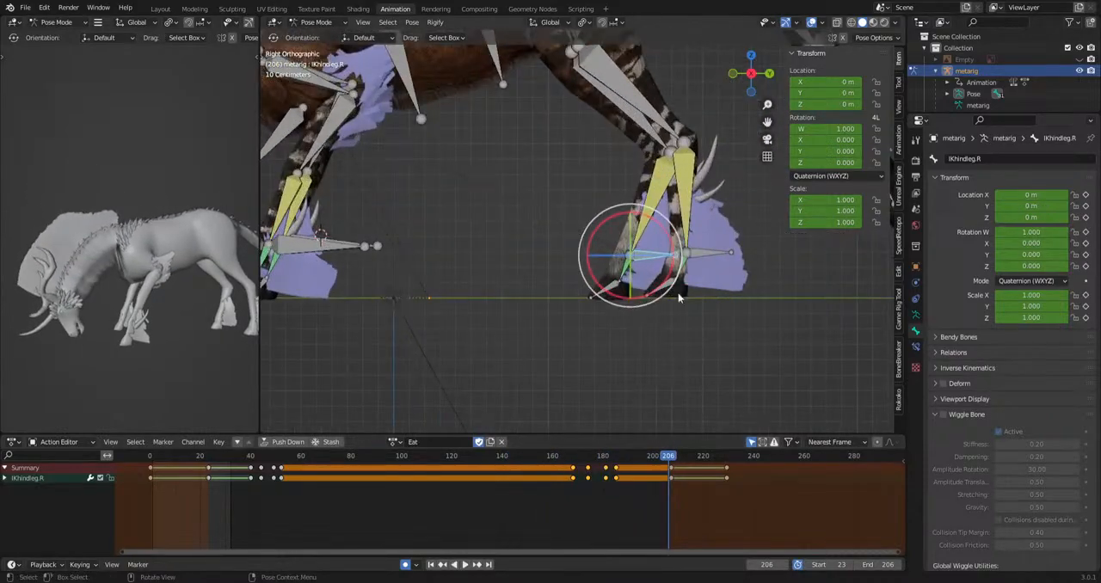
click(654, 228)
drag(277, 458, 310, 468)
click(338, 467)
drag(257, 503, 296, 467)
key(space)
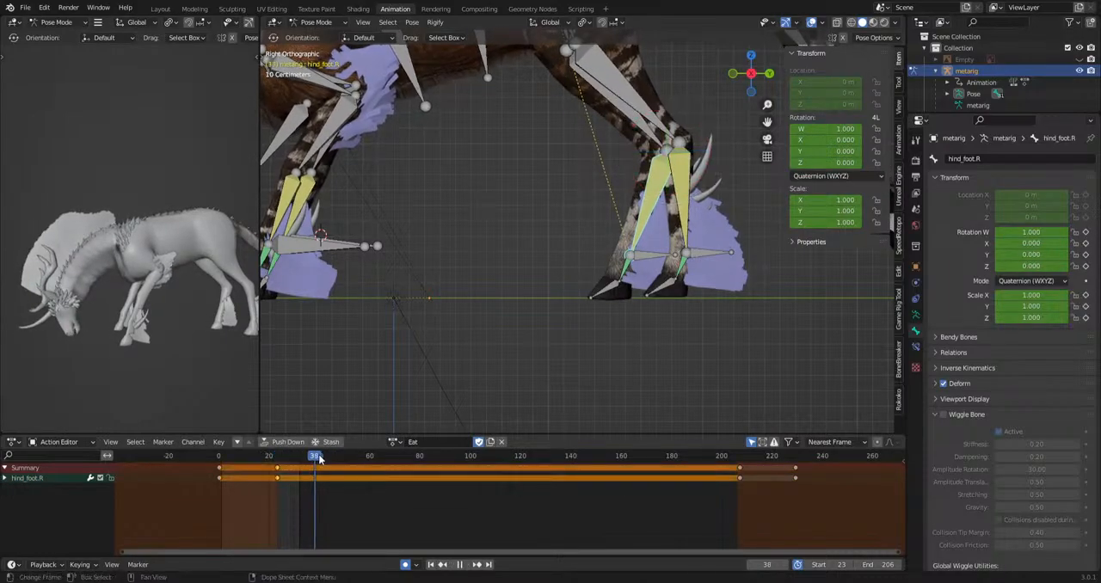
key(space)
key(r)
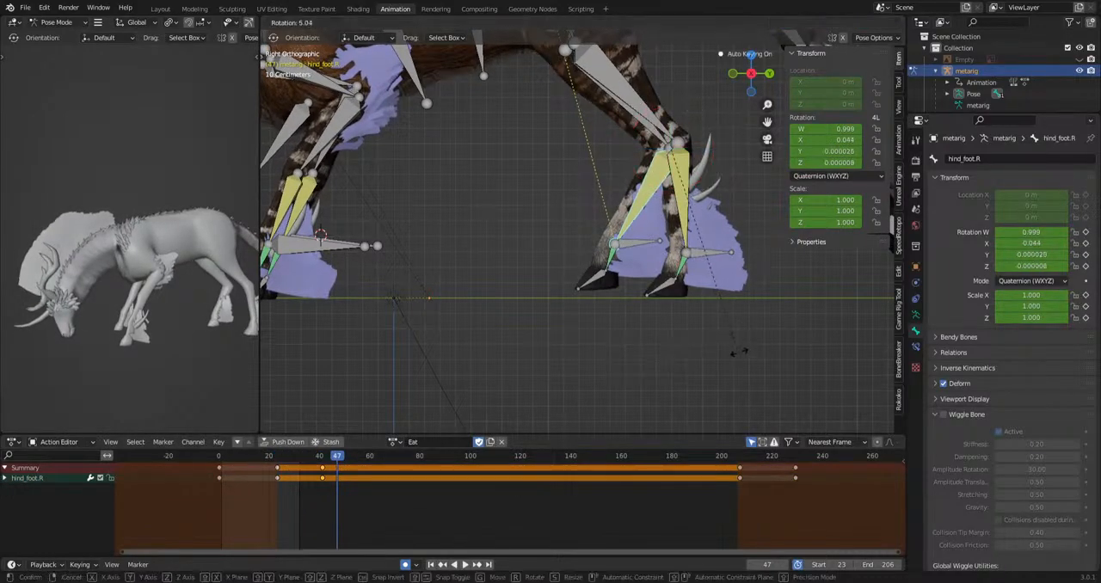
click(706, 374)
Rotate hind_foot.R at frame 62 to adjust the hock once the right hind leg is planted forward.
drag(339, 460, 374, 463)
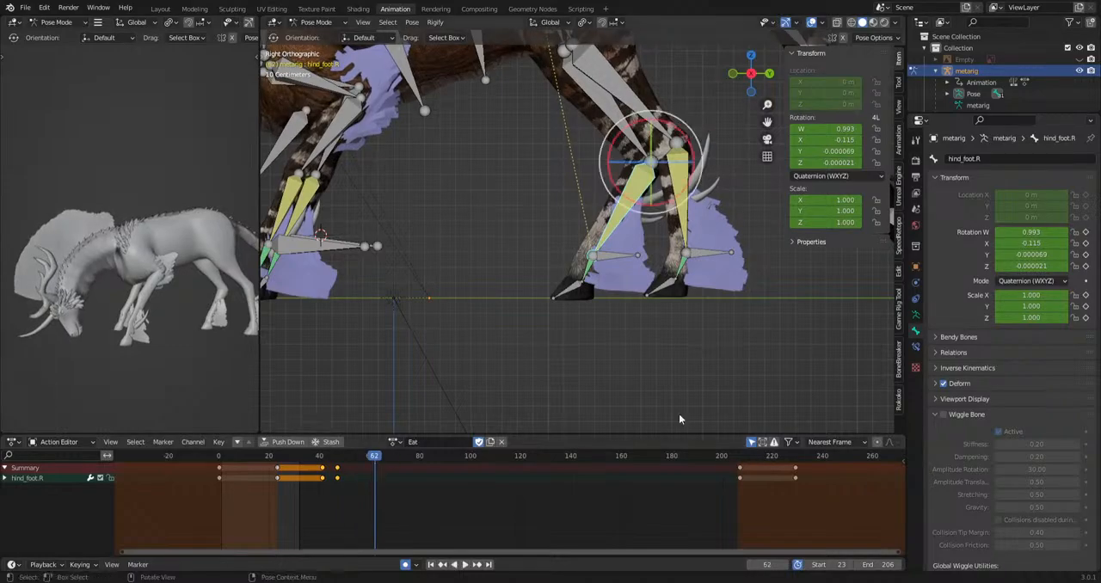
key(r)
click(749, 222)
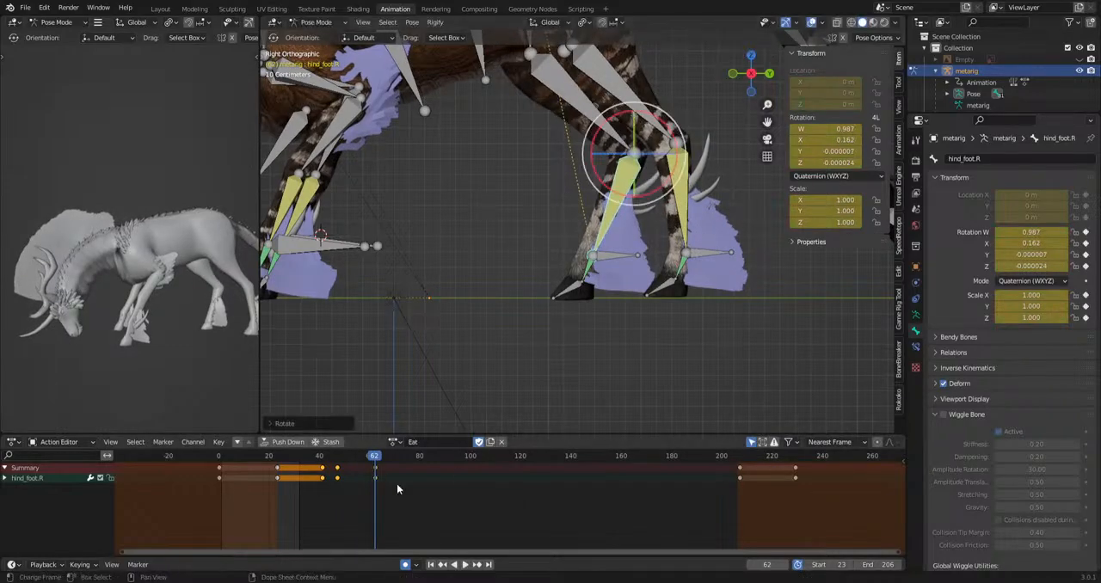
Add hind_foot.R pose keys at frames 111, 170 and 189, and play back the animation.
drag(376, 456, 696, 465)
key(i)
key(r)
click(784, 420)
key(r)
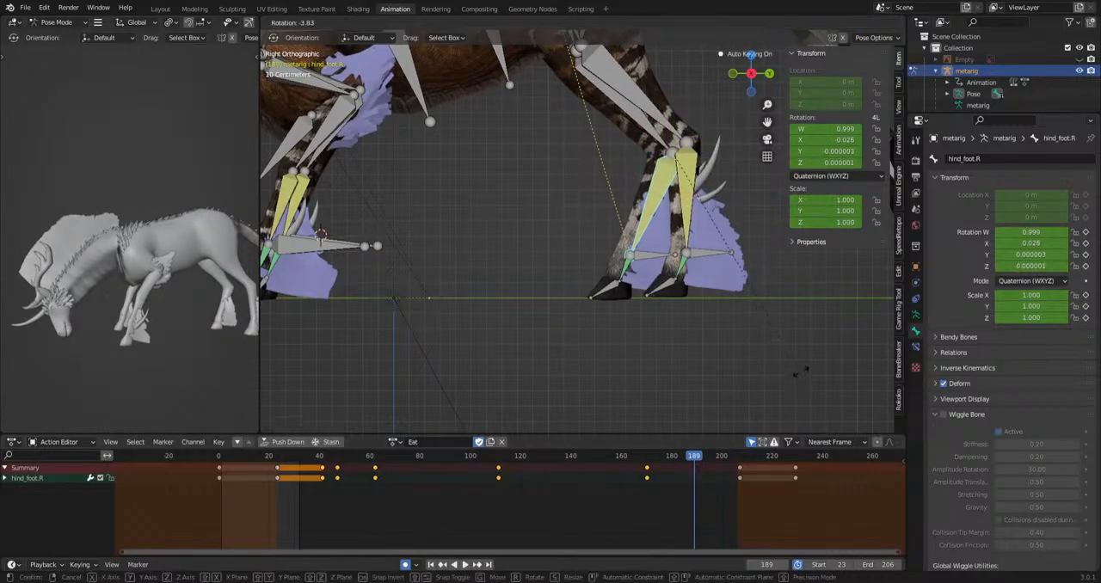
click(796, 285)
key(space)
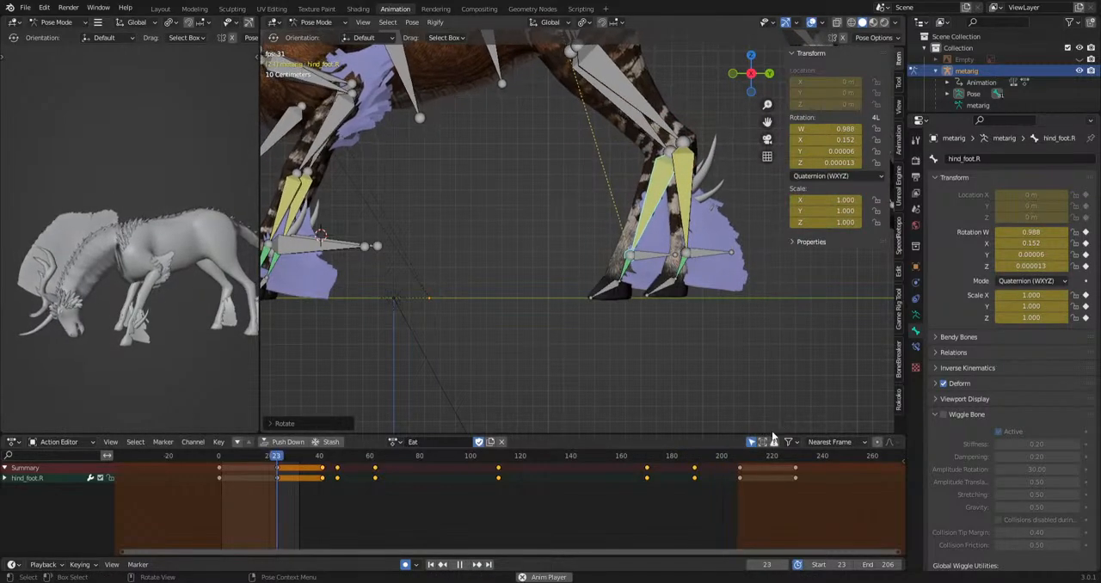
key(space)
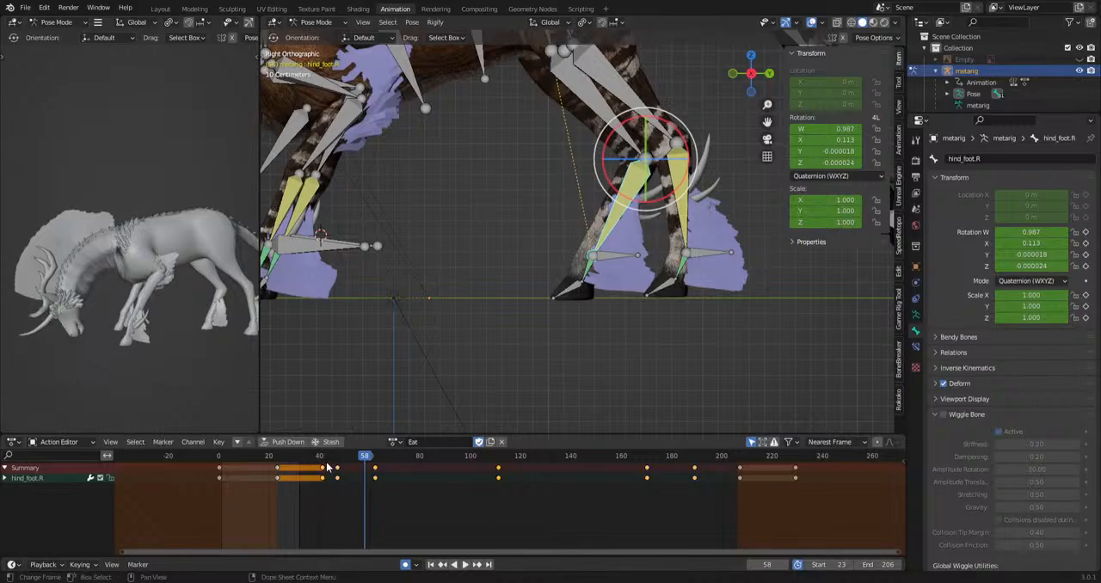
Replace the hind_foot.R keys at frames 41 and 47 with one at frame 43, rotate the bone there, and play back.
mouse_move(327, 466)
mouse_down()
mouse_move(285, 466)
mouse_move(341, 465)
mouse_move(306, 468)
mouse_move(337, 473)
mouse_move(327, 475)
mouse_up()
key(space)
key(space)
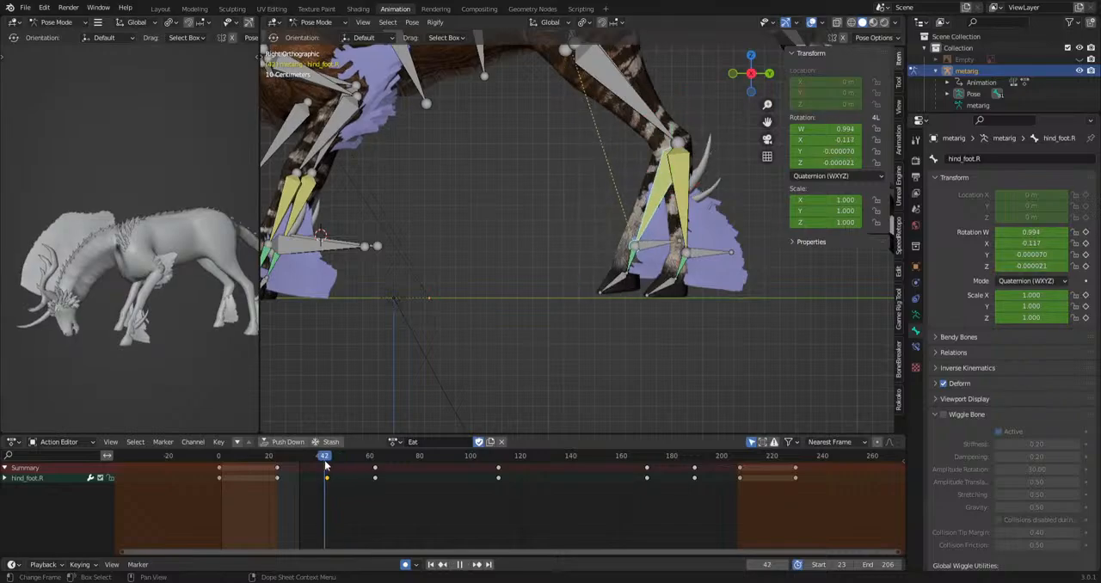
key(r)
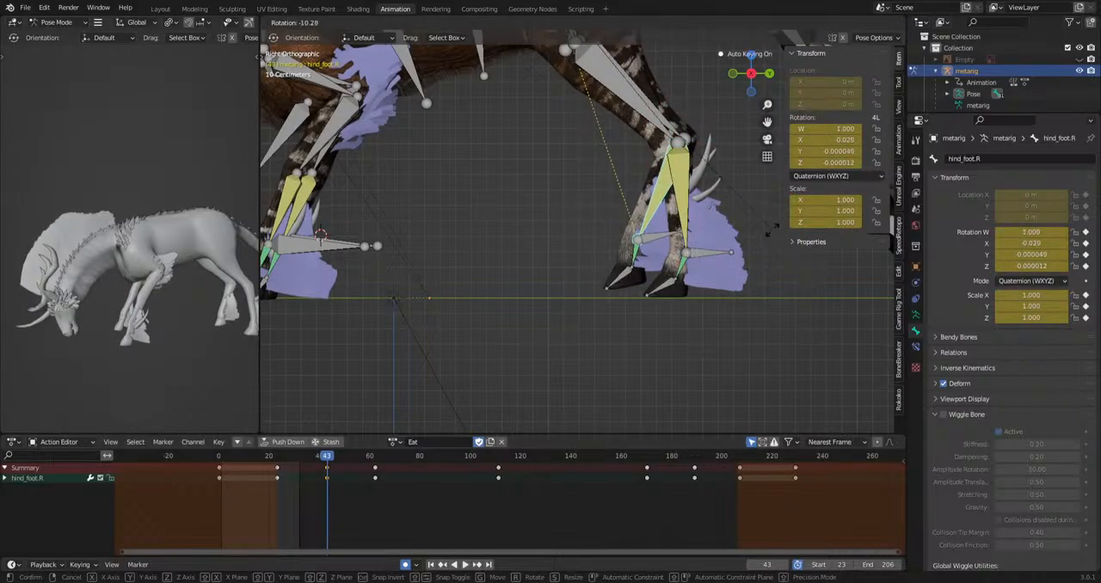
click(721, 158)
key(space)
key(space)
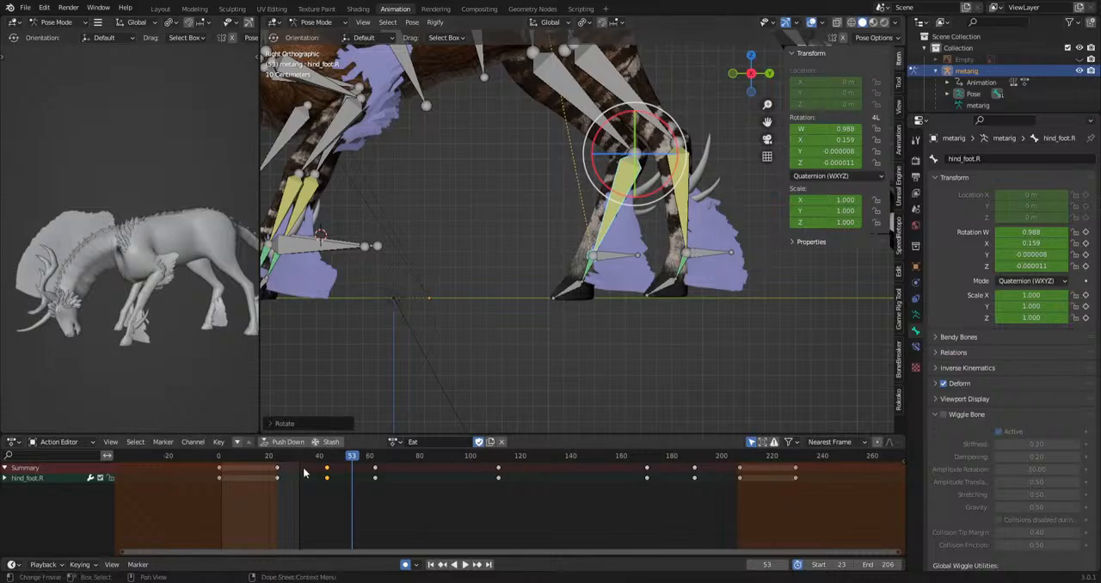
Select the right hind hoof bone r_hoof.R and go to its keyframe at frame 23.
click(561, 292)
scroll(589, 331, up, 1)
shift+middle_drag(599, 342, 576, 350)
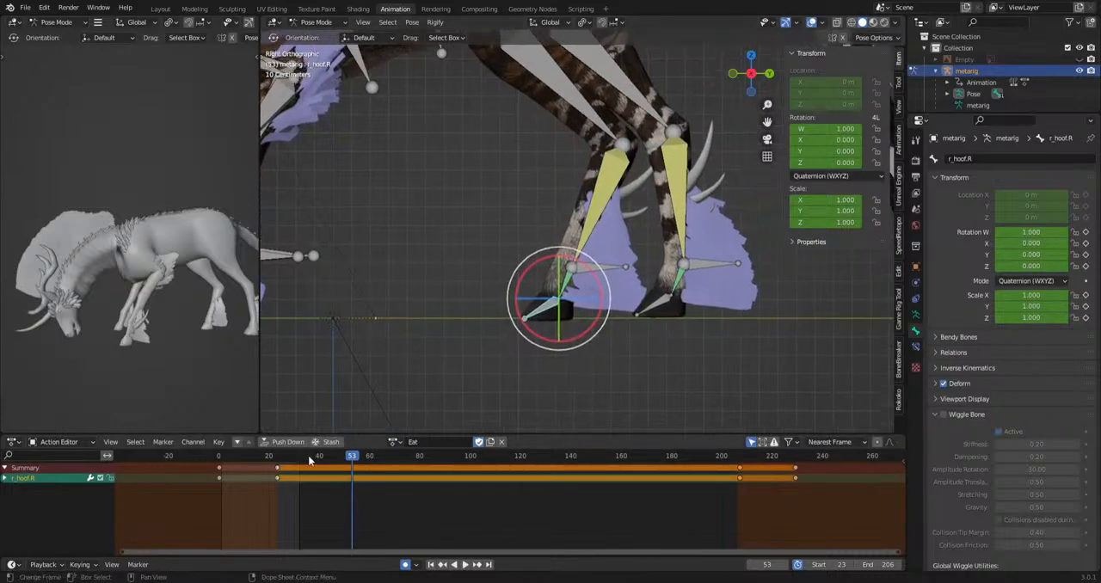
drag(281, 473, 284, 470)
click(278, 462)
key(space)
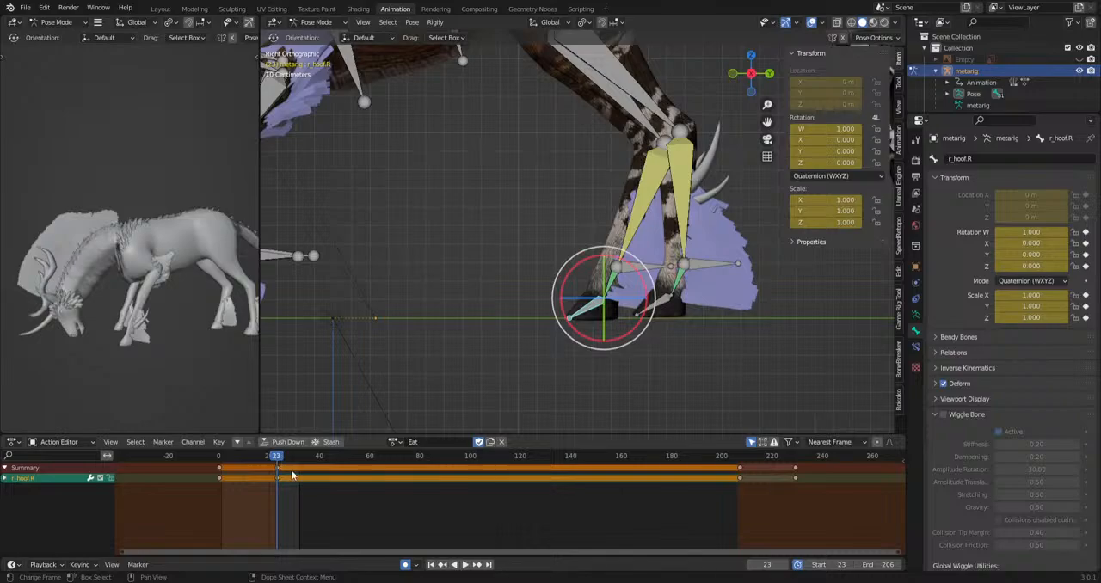
Paste the r_hoof.R bone's pose as keyframes at about frames 38, 52, 163 and 183 of the Eat action.
drag(277, 459, 323, 460)
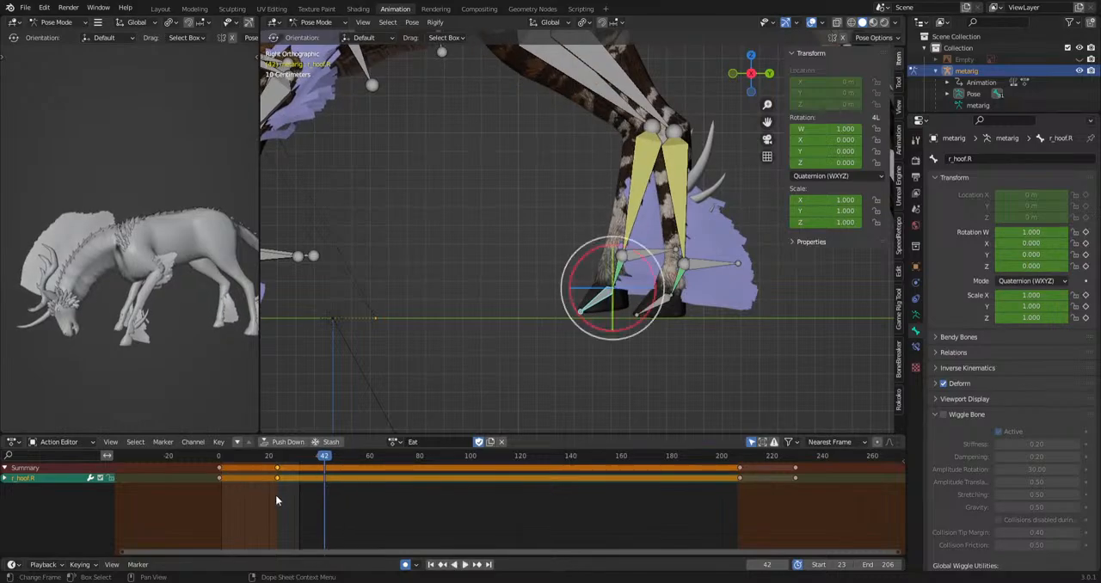
key(space)
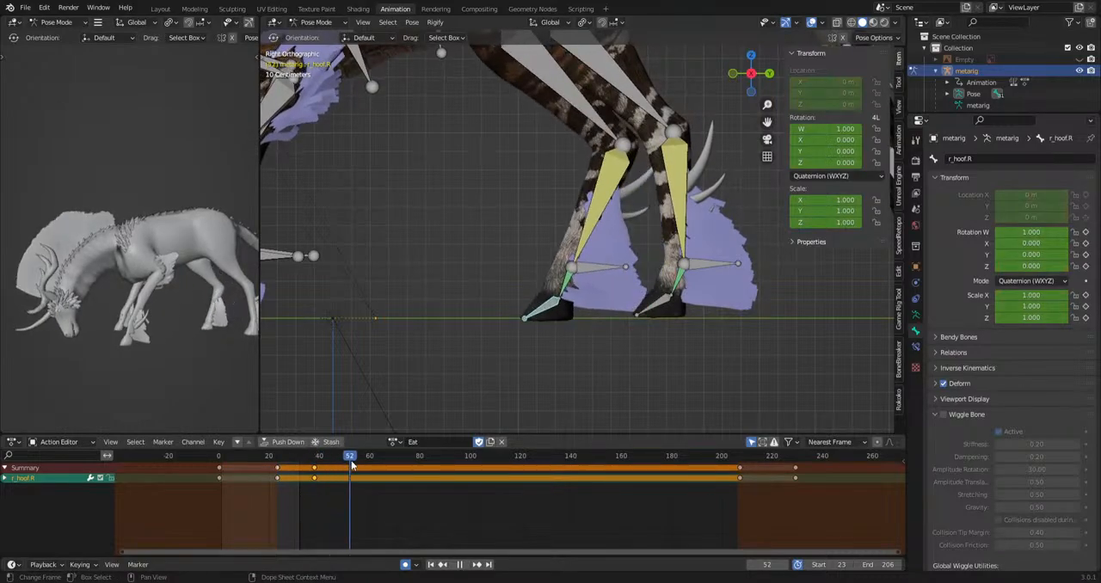
key(space)
drag(408, 460, 330, 481)
key(ctrl+v)
key(ctrl+v)
Rotate the r_hoof.R bone to bend the lifted hoof at frames 44 and 49.
key(space)
key(r)
click(684, 372)
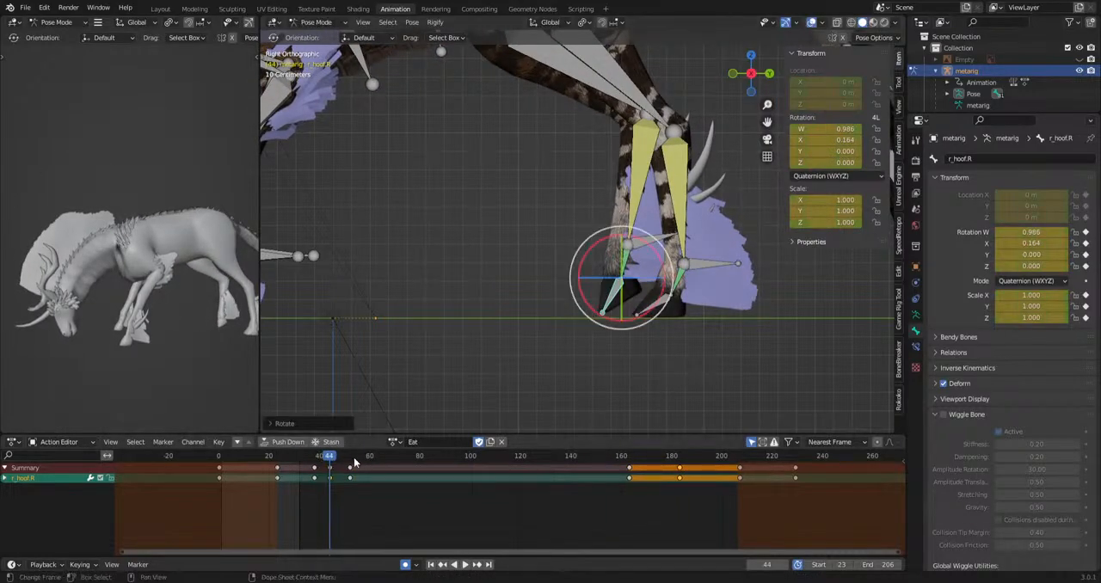
key(space)
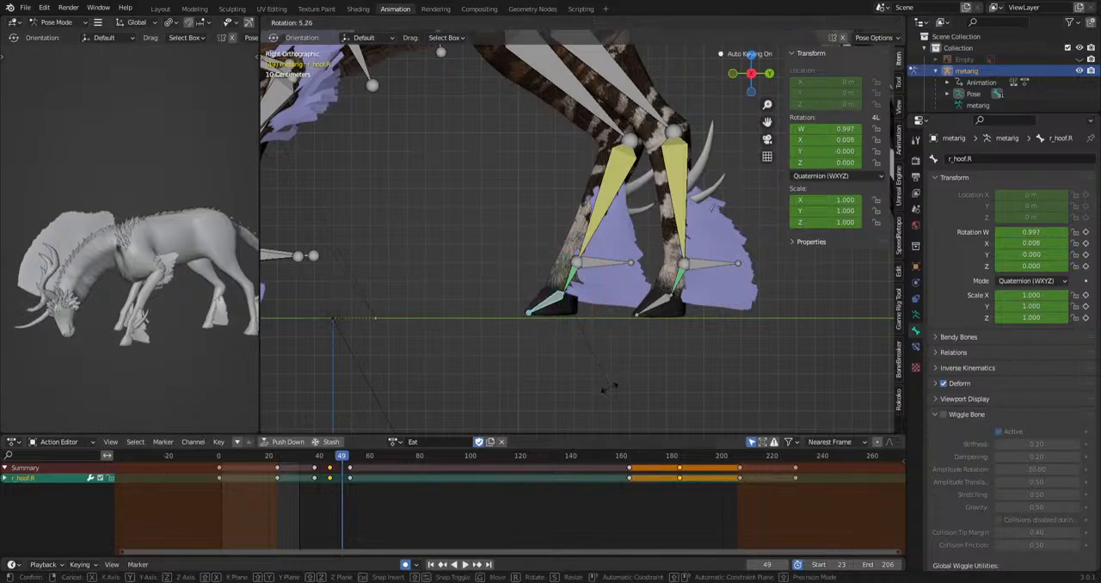
key(space)
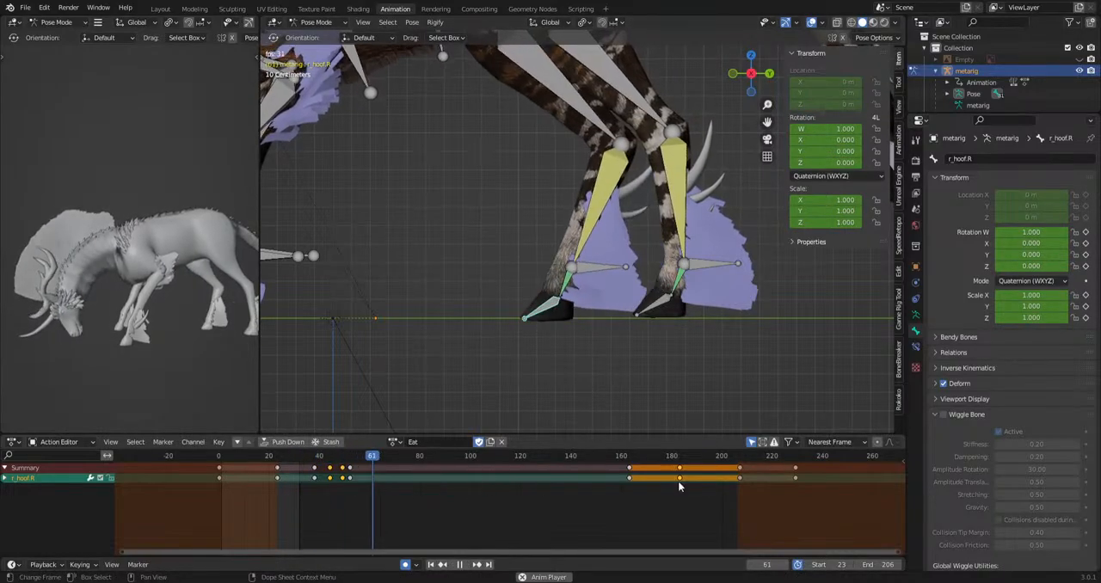
Rotate the r_hoof.R bone for the second hoof lift at frame 173 and about frame 180, and play back the result.
key(space)
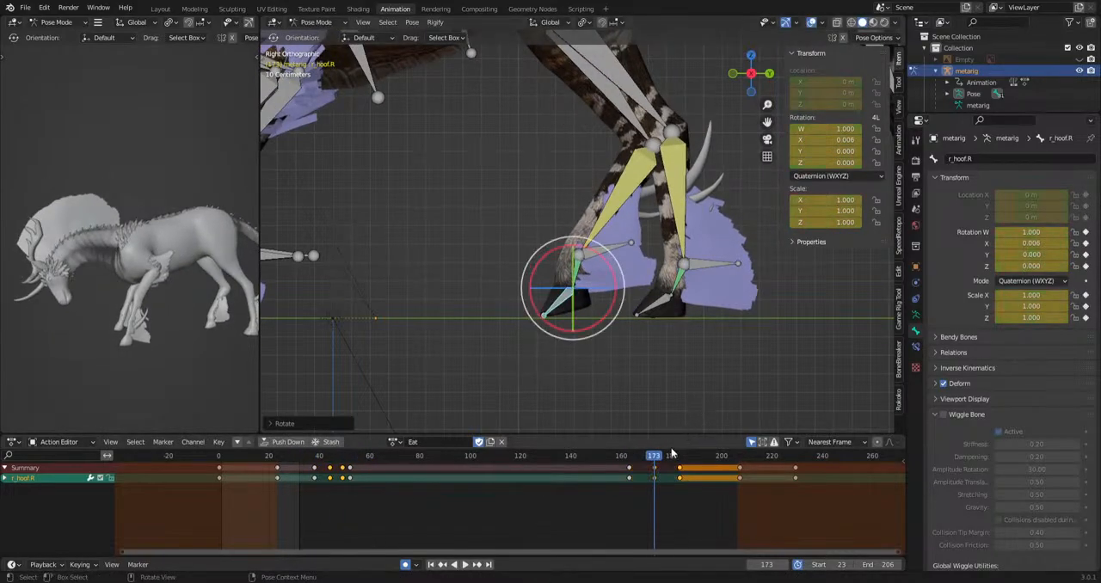
drag(672, 455, 672, 459)
key(space)
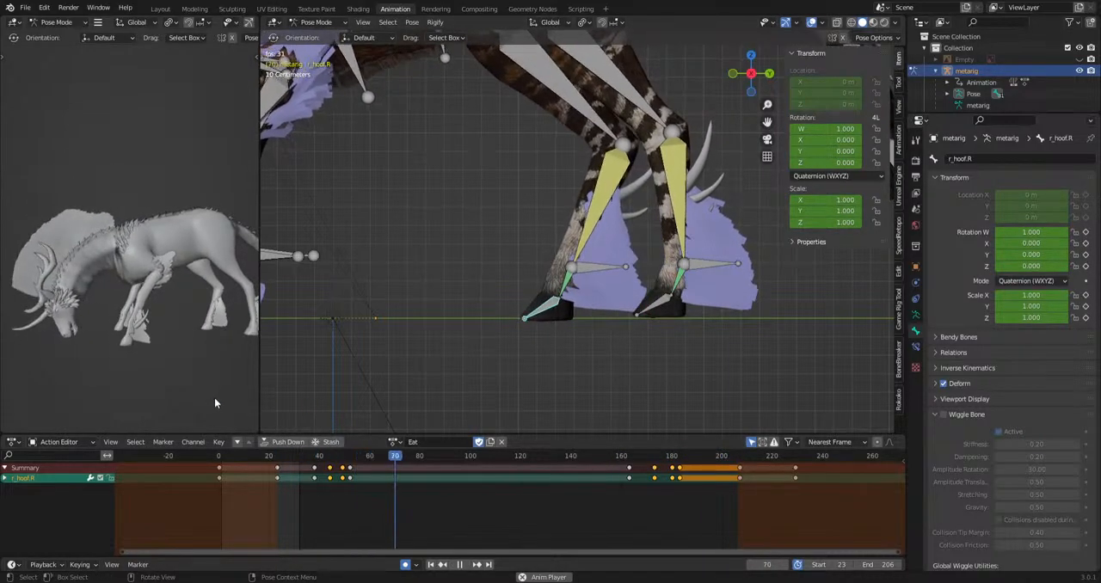
key(space)
Select the hip bone and shift it sideways at frame 44 as seen from behind.
scroll(579, 189, down, 4)
click(572, 85)
shift+middle_drag(627, 181, 689, 270)
scroll(689, 270, up, 2)
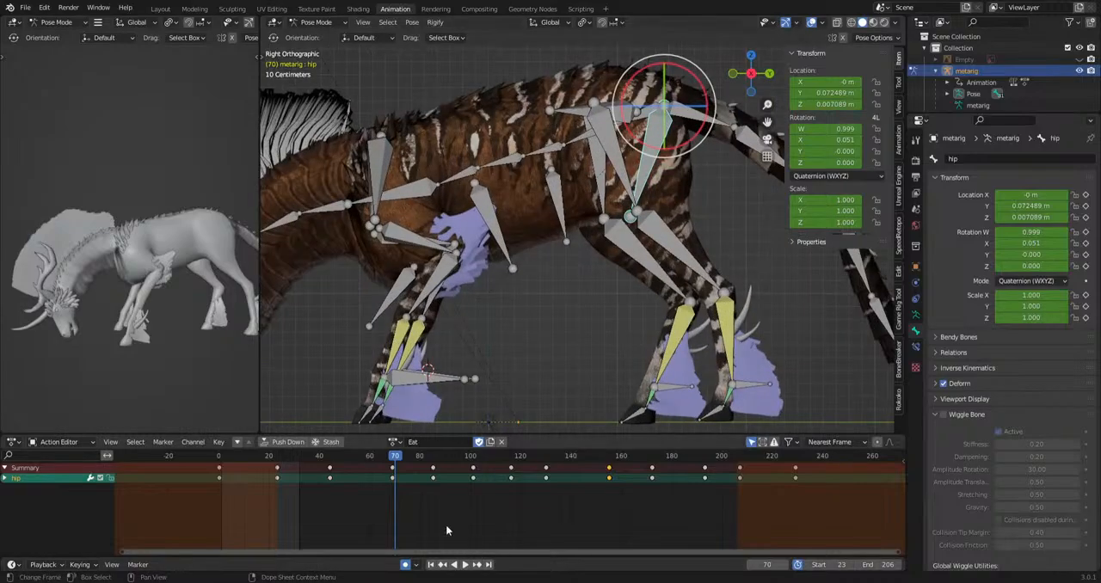
drag(380, 457, 330, 489)
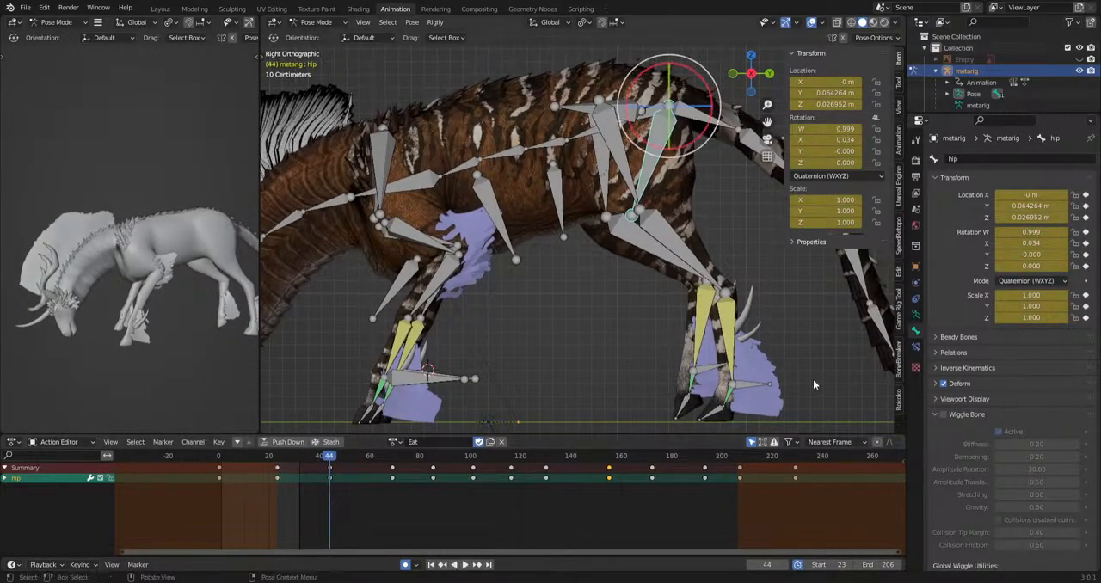
key(ctrl+KP_1)
key(g)
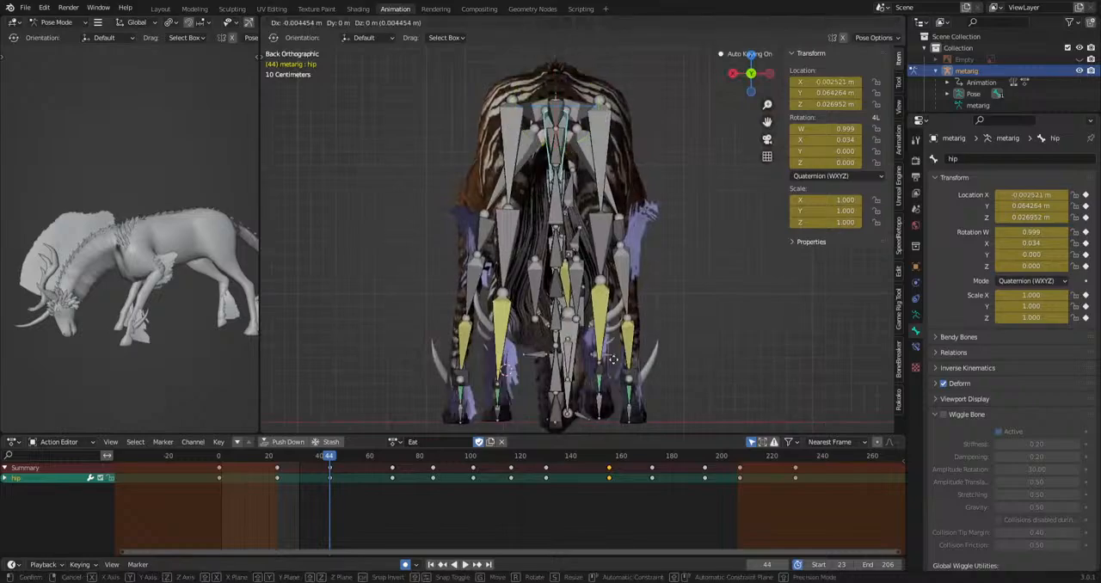
click(616, 366)
Move the hip bone sideways at frame 55 and play back the weight shift.
key(space)
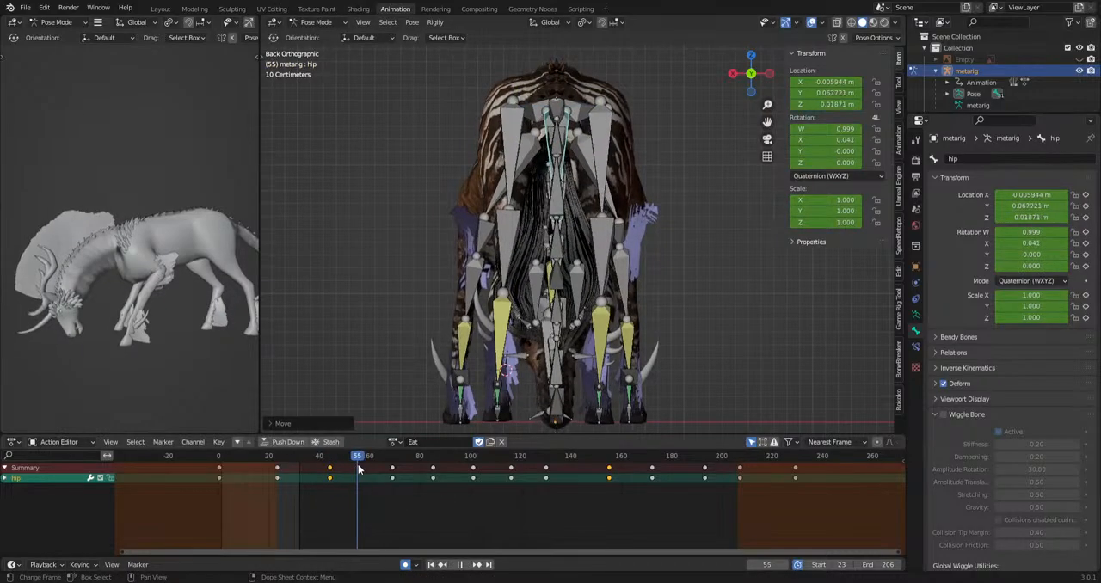
key(g)
click(629, 403)
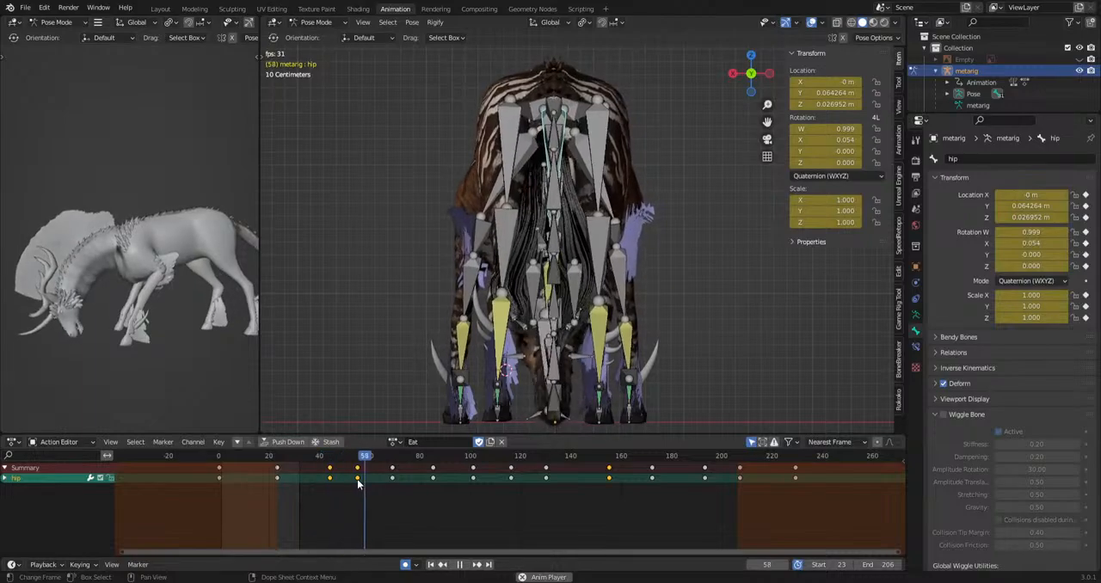
key(space)
click(289, 457)
key(space)
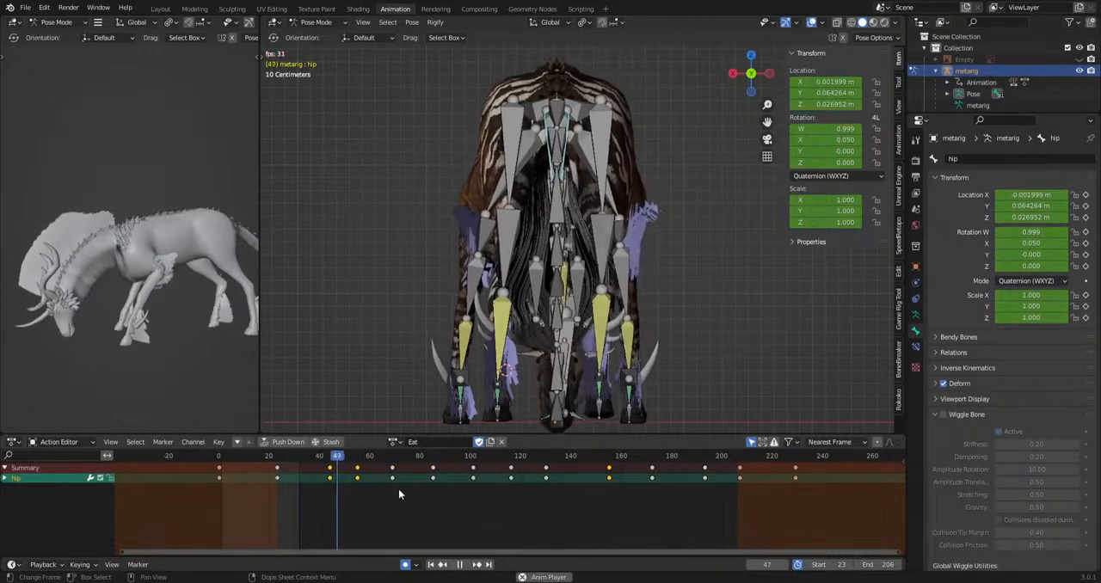
key(space)
Shift the hip bone about 0.027 m along X at frame 172.
drag(395, 458, 653, 470)
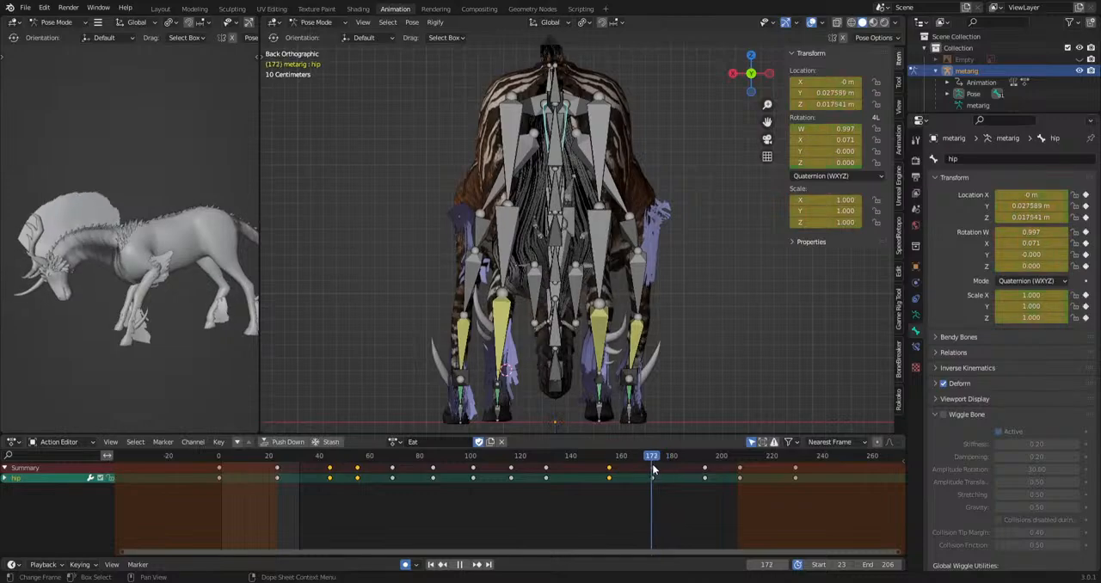
key(g)
key(x)
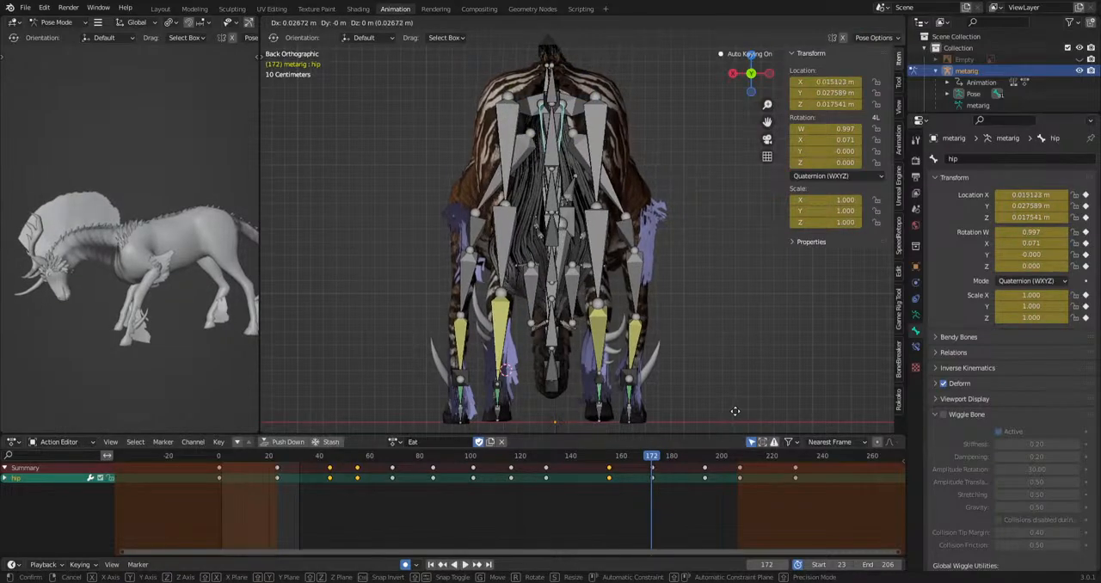
click(735, 411)
Reposition the hip bone at frame 182 and about frame 188 for the second weight shift.
key(space)
key(g)
key(x)
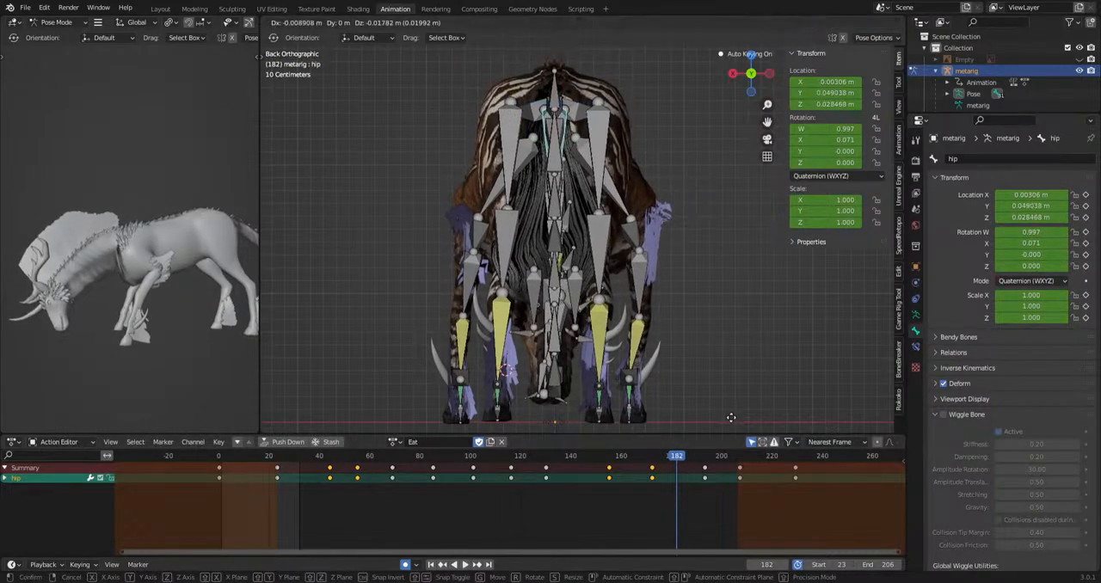
click(732, 418)
drag(681, 457, 621, 463)
key(g)
click(708, 419)
Play back the Eat animation from the front and right side, and view the scene's output settings.
key(space)
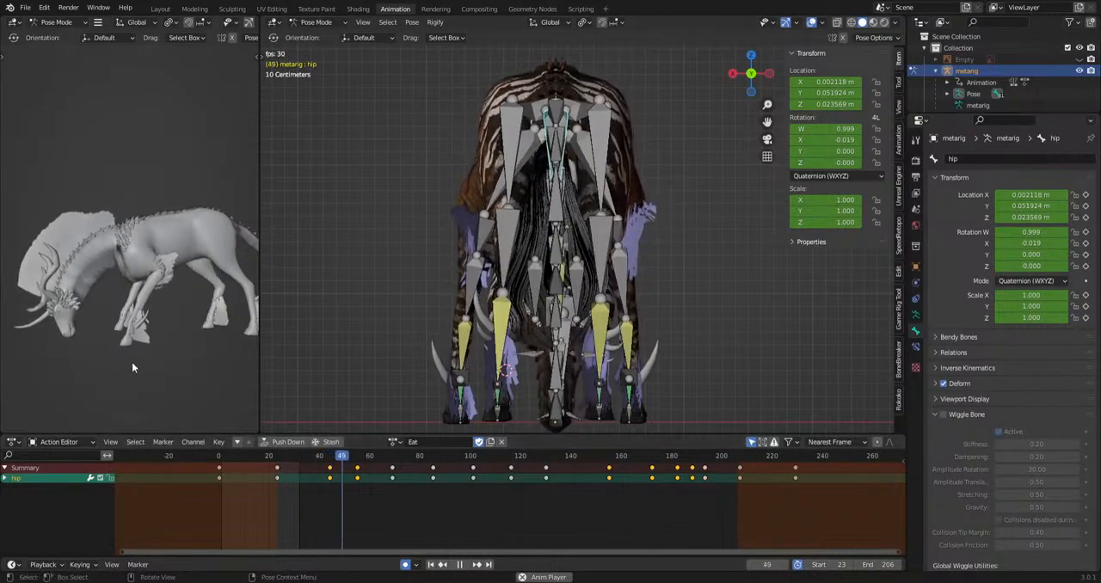
middle_drag(205, 356, 15, 372)
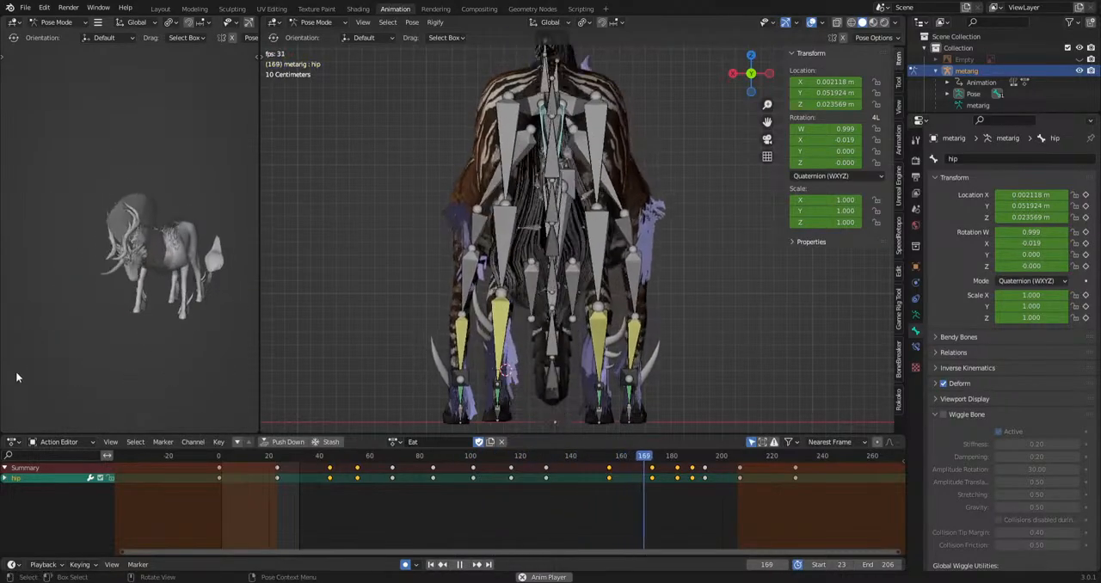
scroll(596, 393, down, 4)
middle_drag(596, 393, 670, 393)
key(KP_3)
key(space)
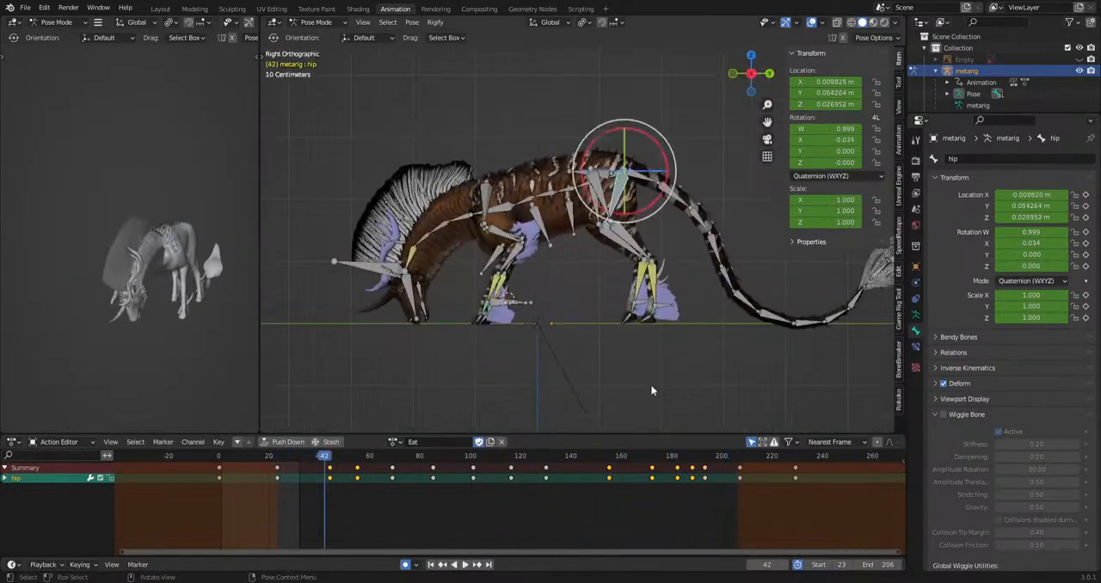
drag(423, 461, 343, 489)
key(space)
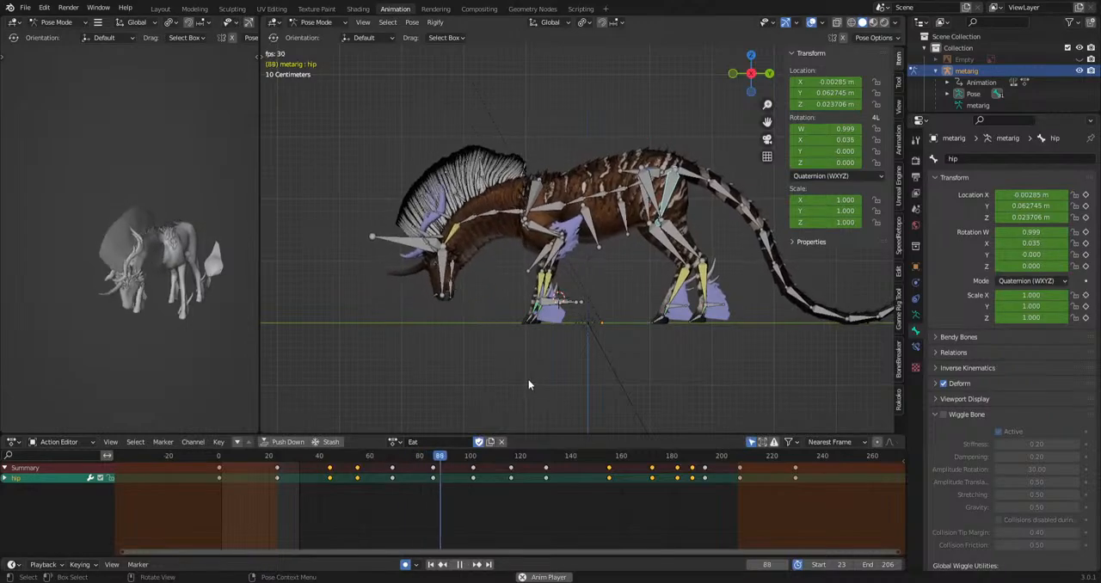
key(space)
click(916, 177)
key(space)
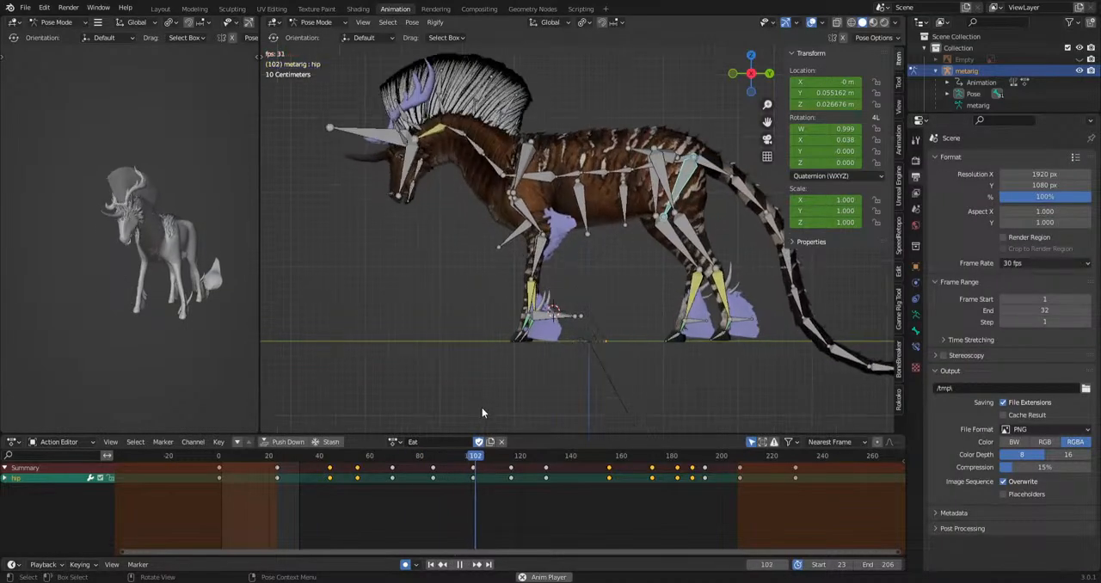
key(space)
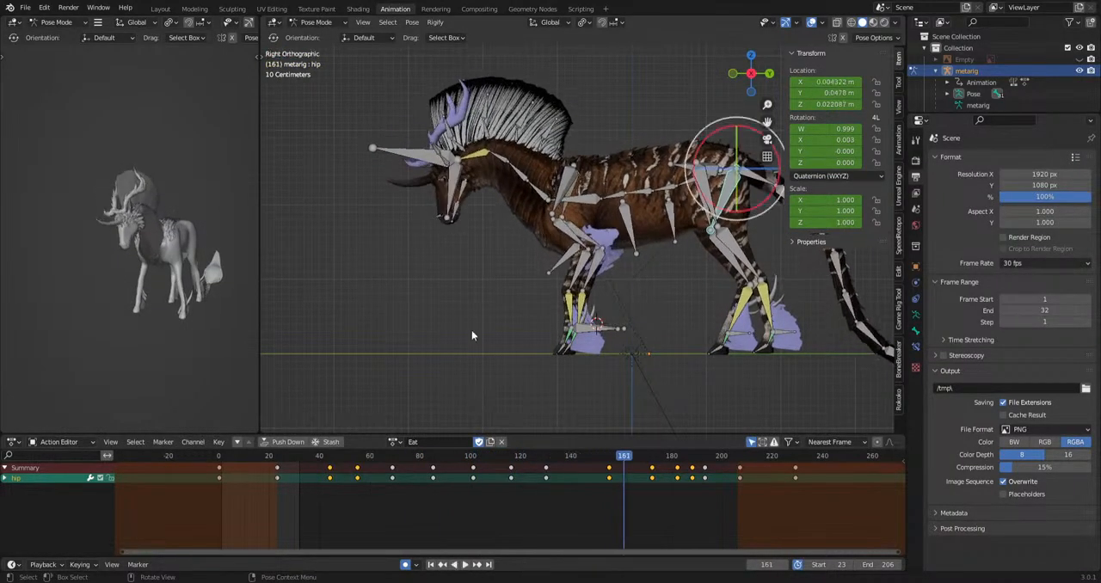
Select the HeadIk bone and raise it about 0.04 m at frame 126.
click(414, 162)
shift+middle_drag(505, 304, 547, 341)
scroll(547, 344, up, 3)
drag(497, 456, 536, 468)
key(g)
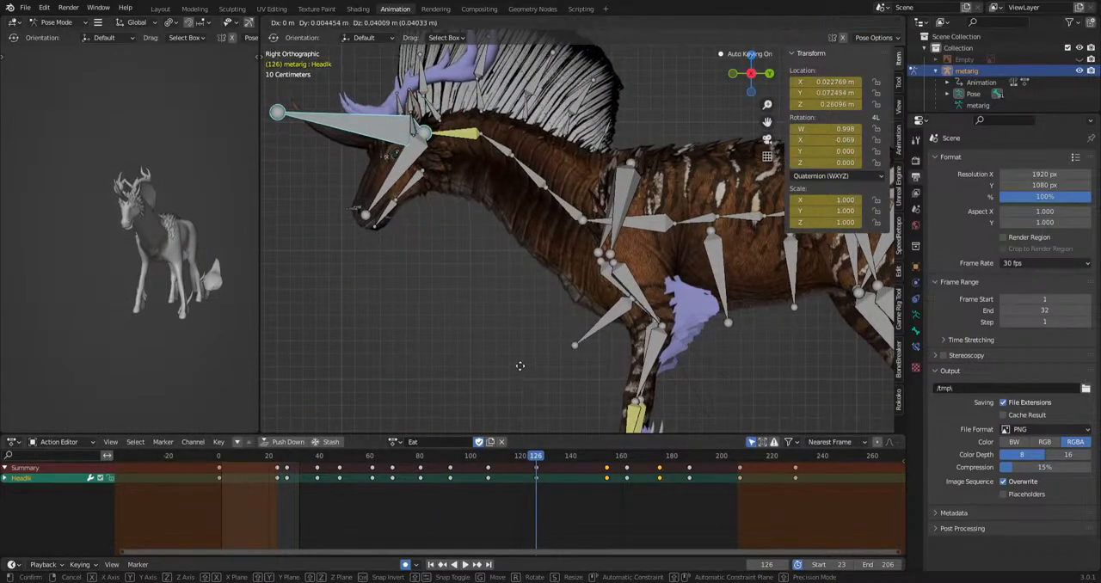
click(523, 367)
key(space)
key(space)
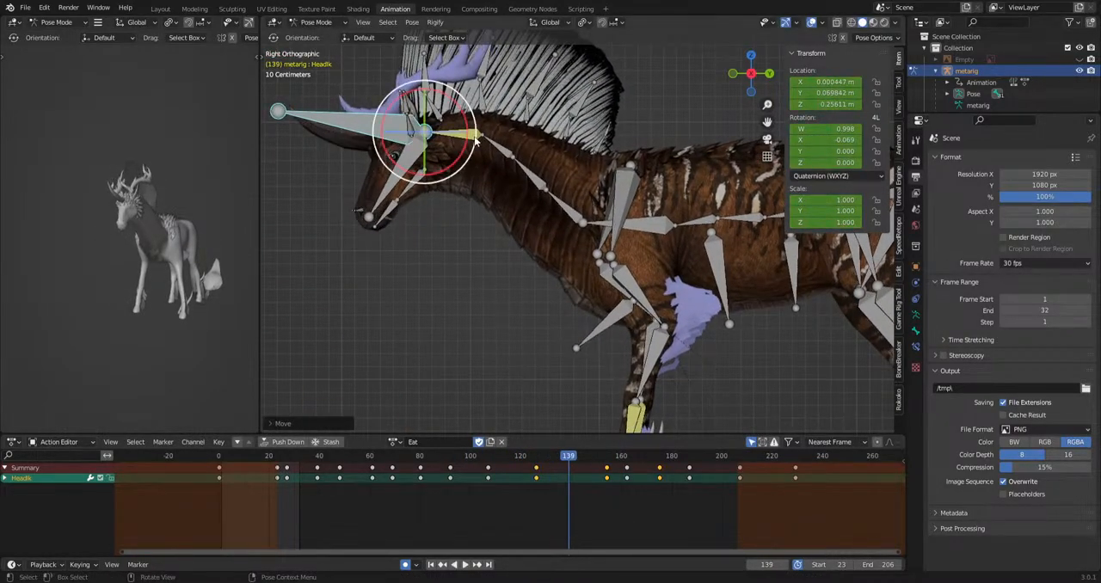
Select the neck.004 bone and rotate it about 12 degrees at frame 143, plus a further rotation at frame 132.
click(472, 136)
click(579, 460)
key(r)
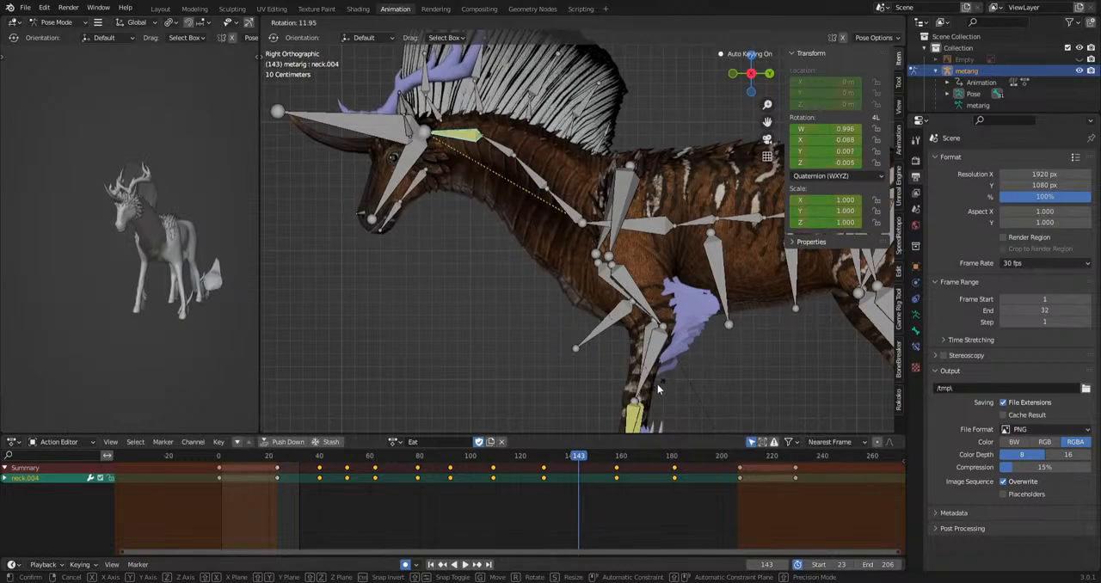
click(659, 389)
drag(579, 460, 552, 465)
key(r)
click(551, 383)
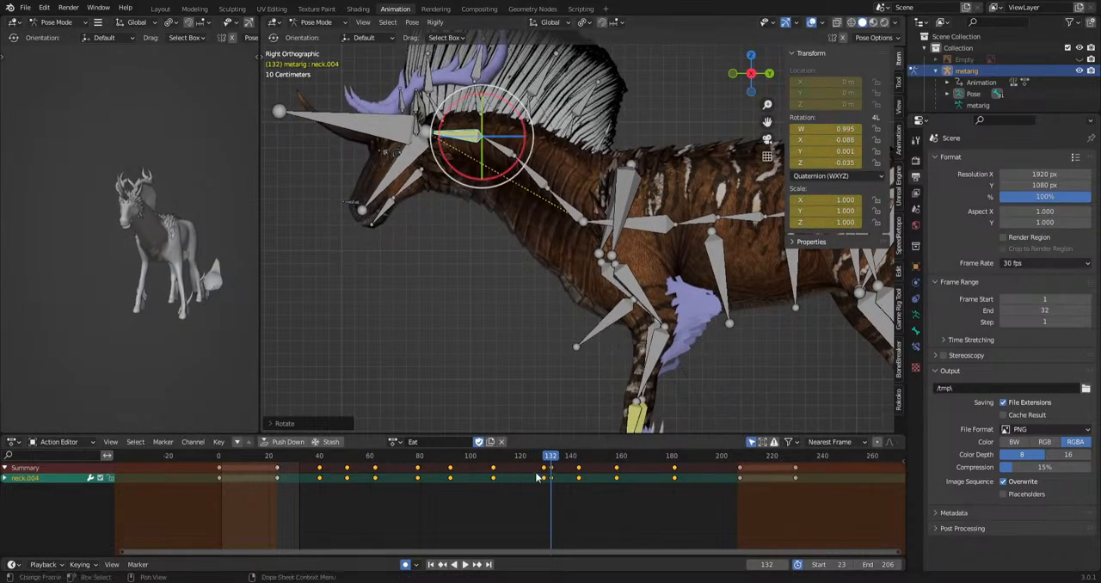
Play back the head motion and rotate the neck.004 bone at frame 109.
key(space)
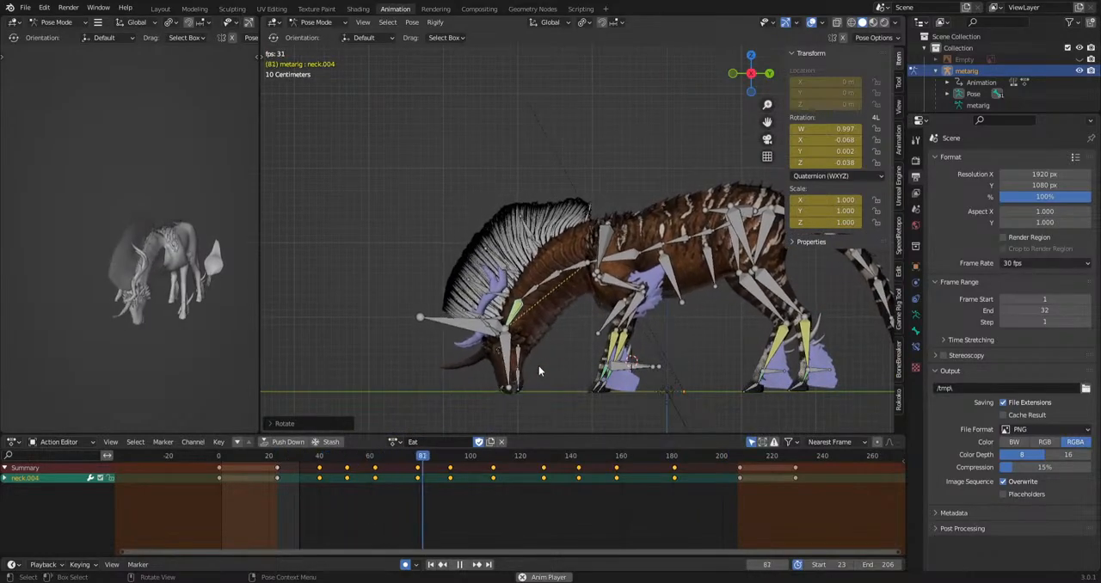
drag(525, 459, 491, 467)
key(space)
key(r)
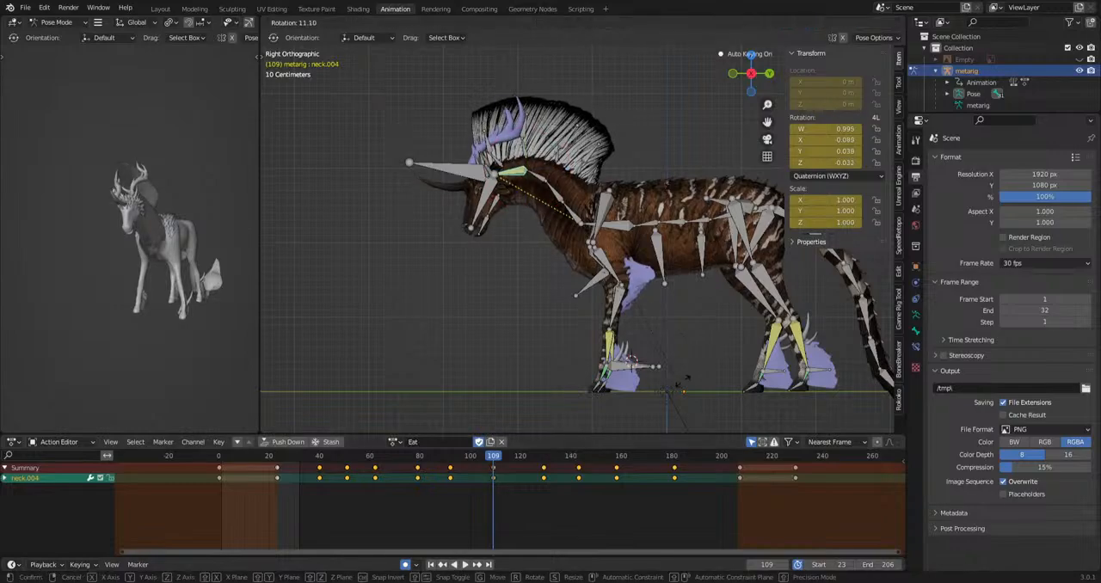
click(581, 332)
Select the HeadIk bone, move it forward and slightly down at frame 107, and play back the head raise.
click(465, 174)
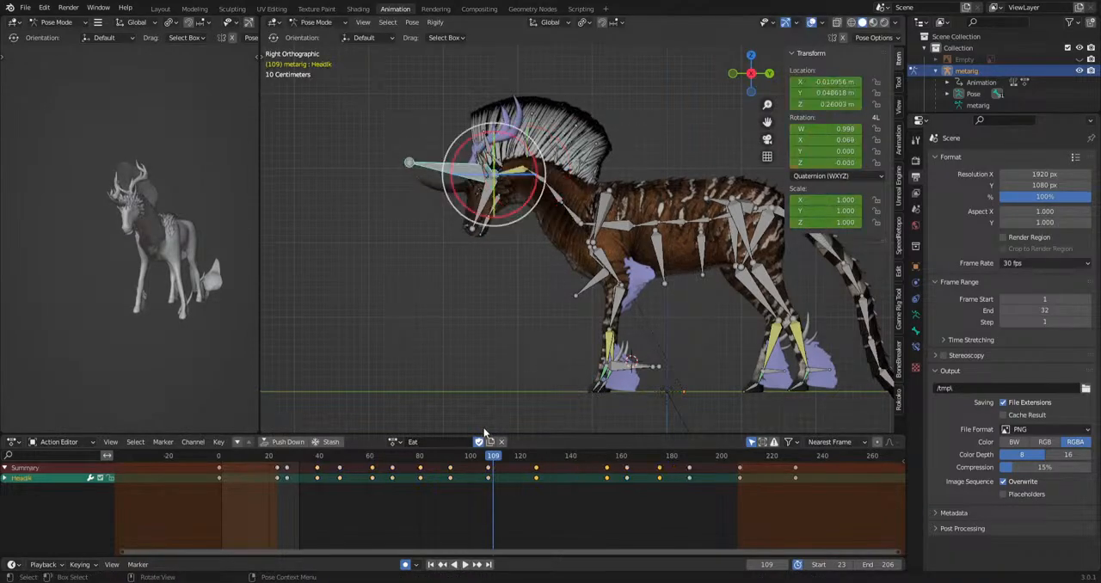
key(g)
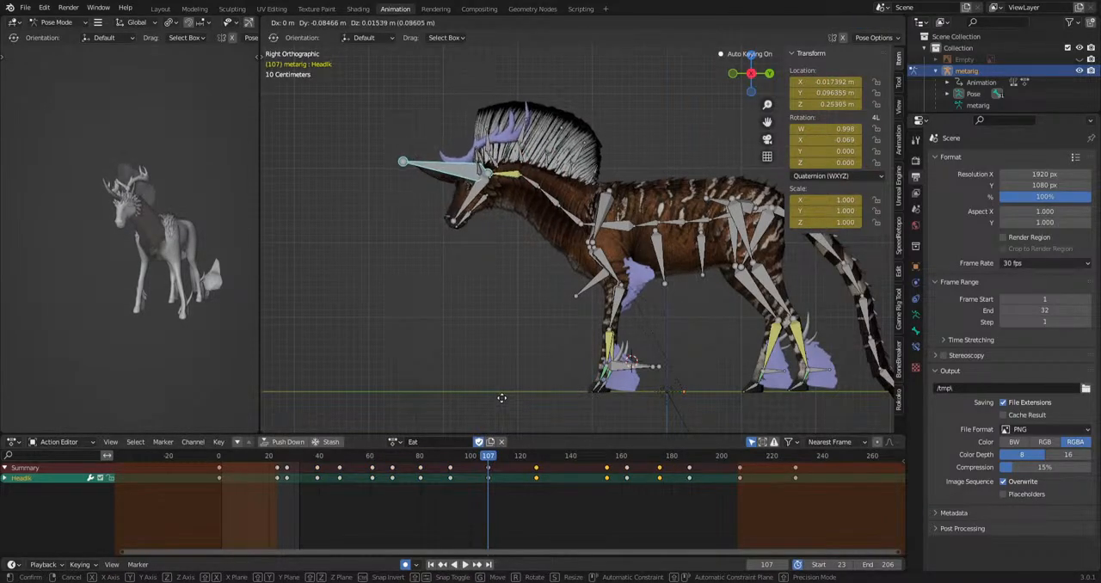
click(503, 404)
key(space)
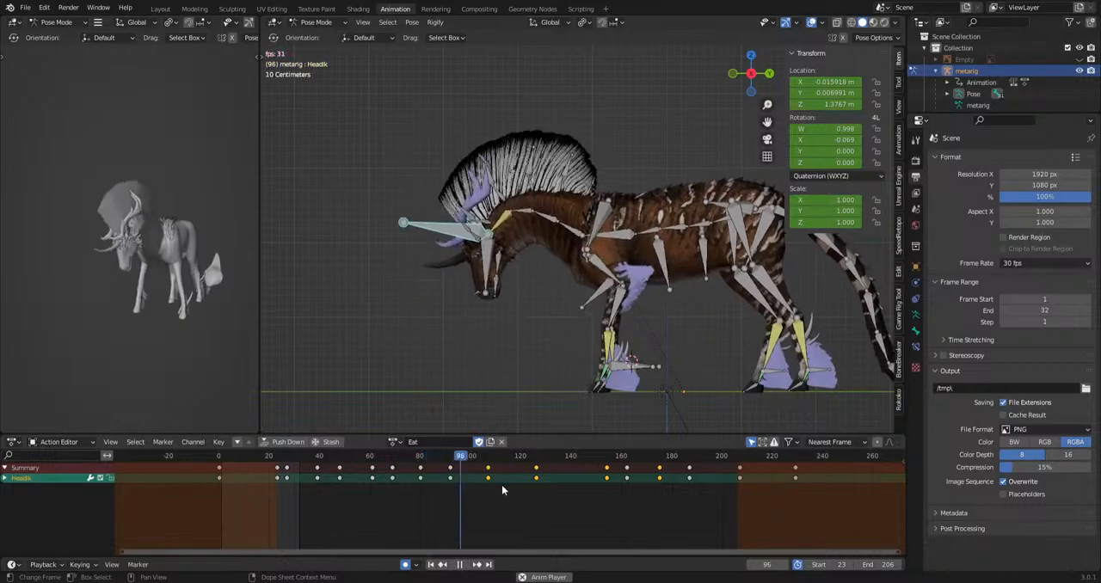
key(Escape)
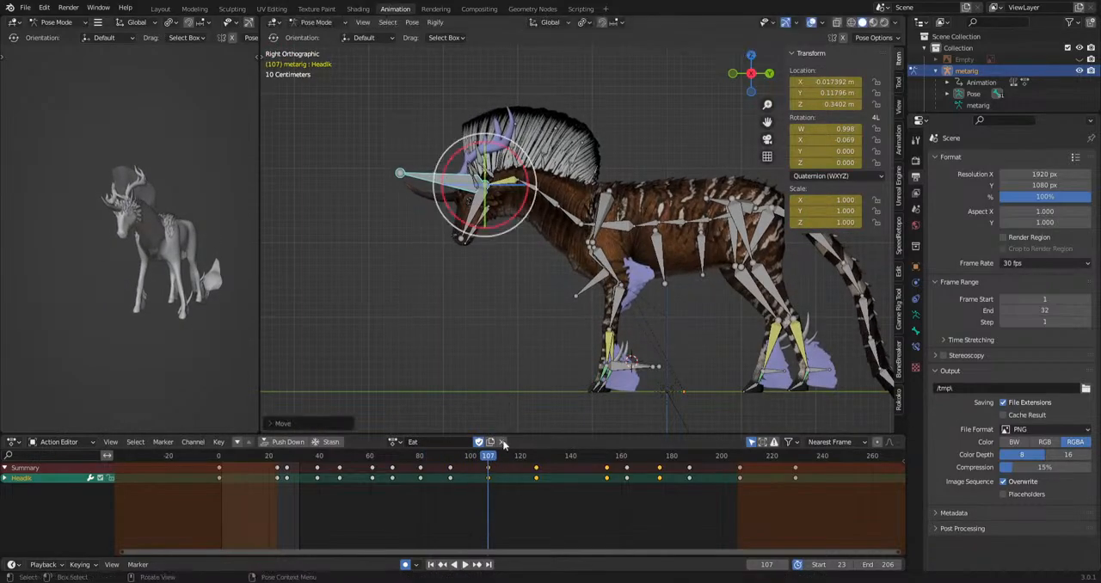
key(space)
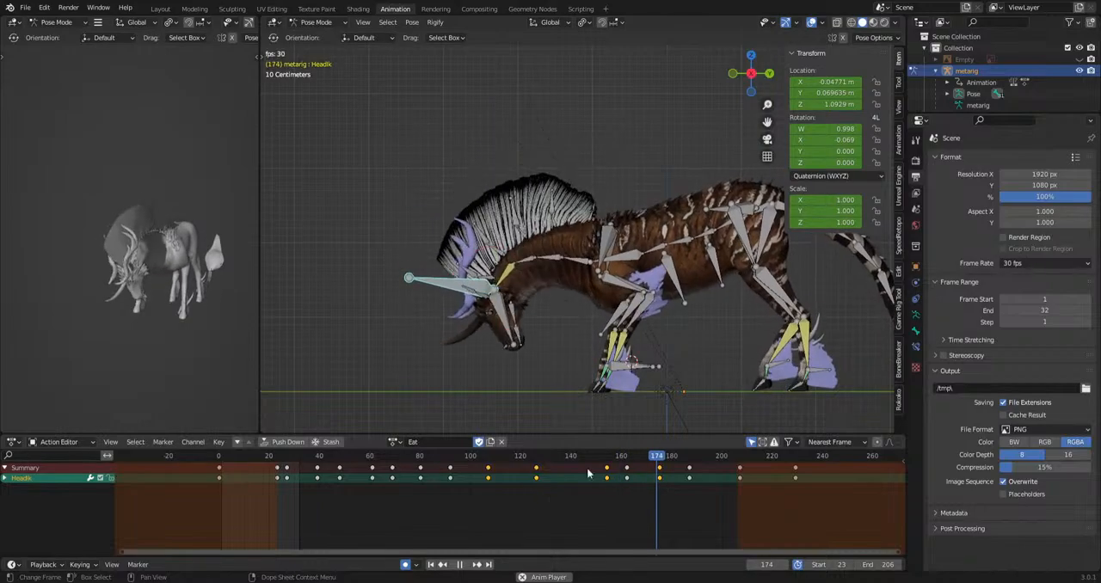
Reposition the HeadIk bone at frame 154 and play back the head lowering.
drag(617, 457, 512, 463)
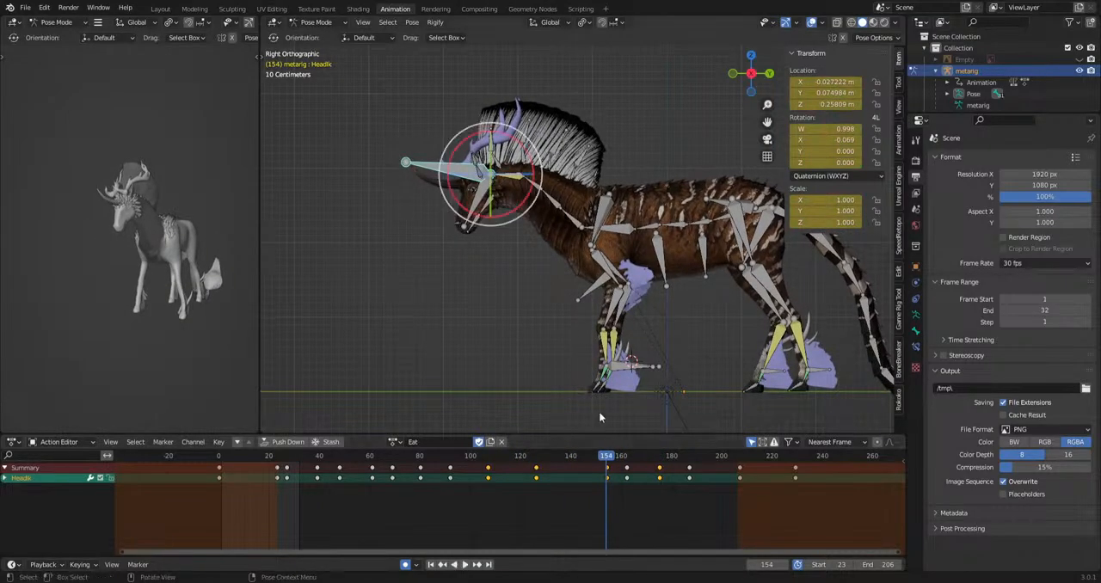
click(586, 391)
key(space)
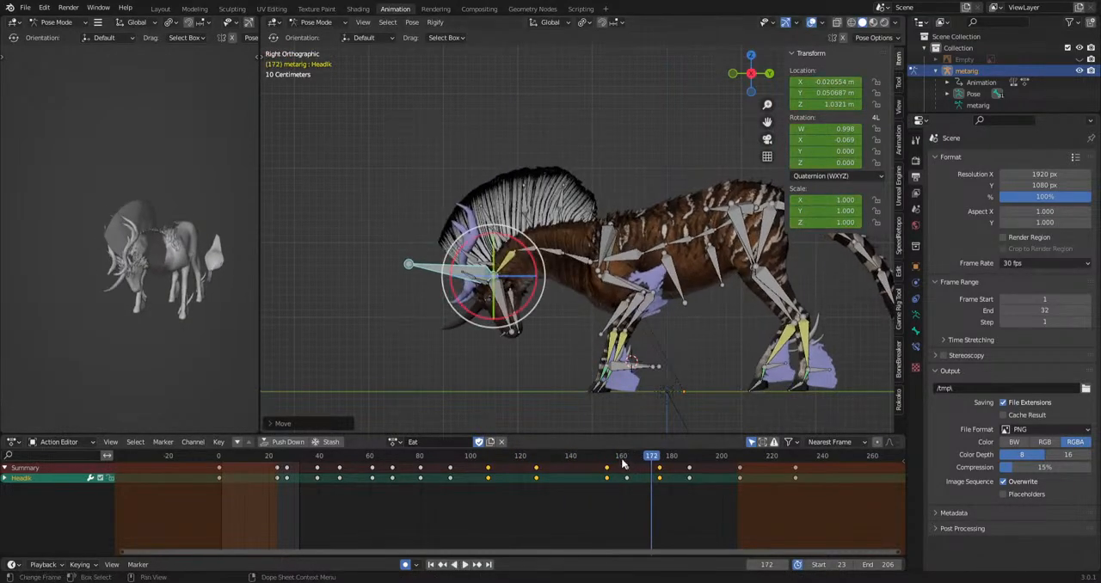
Play back the Eat action around the raised-head section and stop near frame 144.
click(608, 460)
key(space)
drag(613, 459, 530, 460)
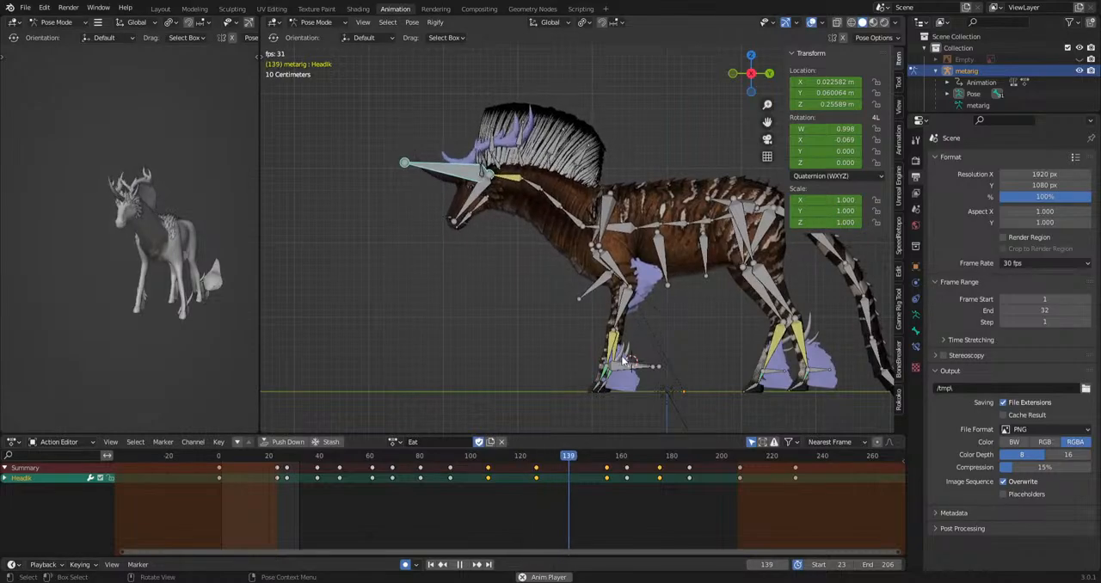
key(space)
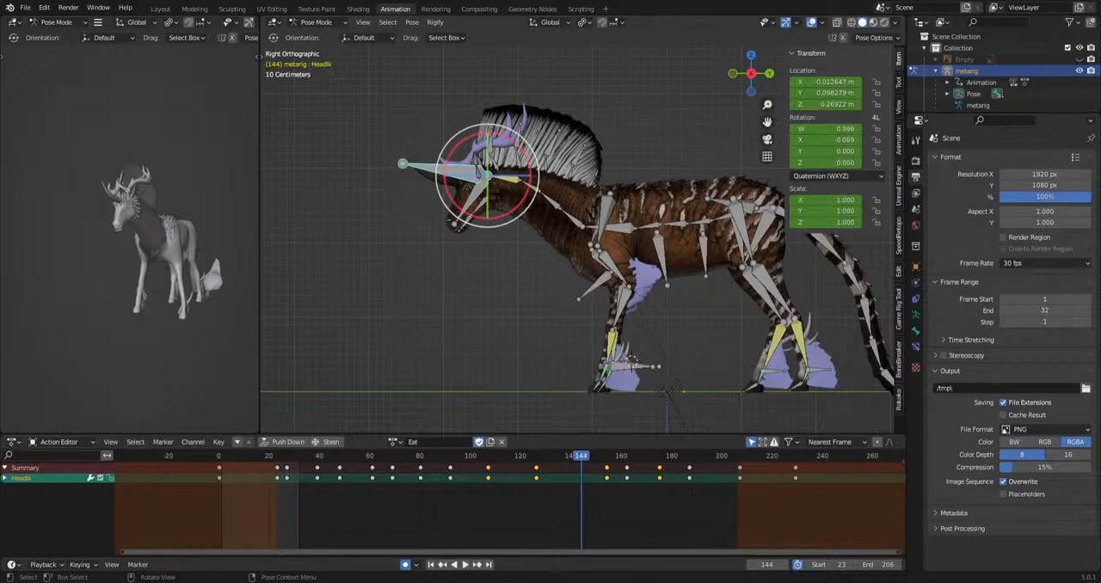
Hide the HeadIk bone that covers the creature's head and ears.
shift+middle_drag(497, 256, 586, 292)
scroll(544, 250, up, 6)
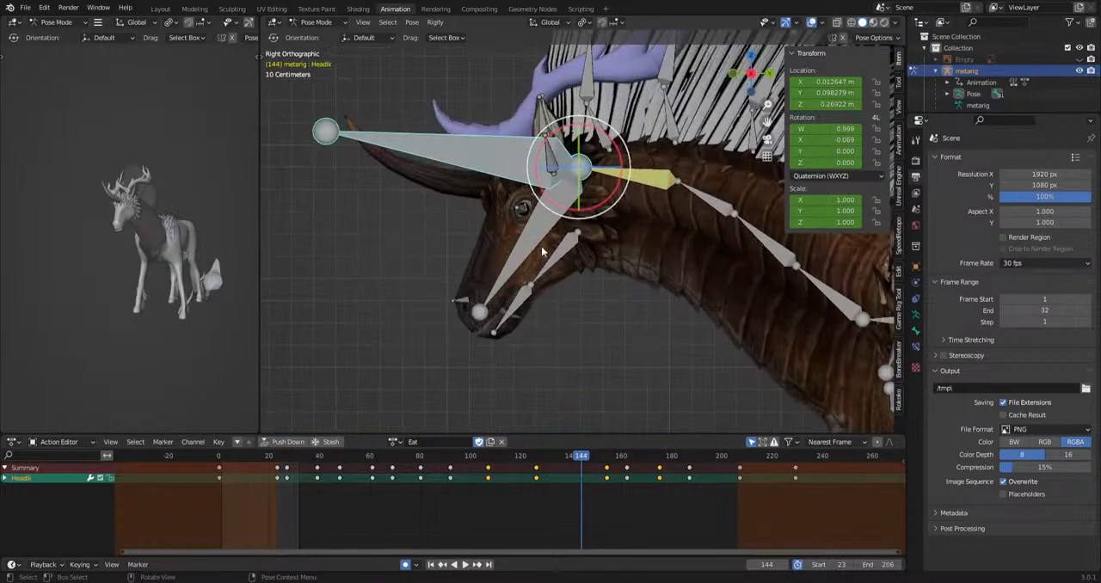
key(h)
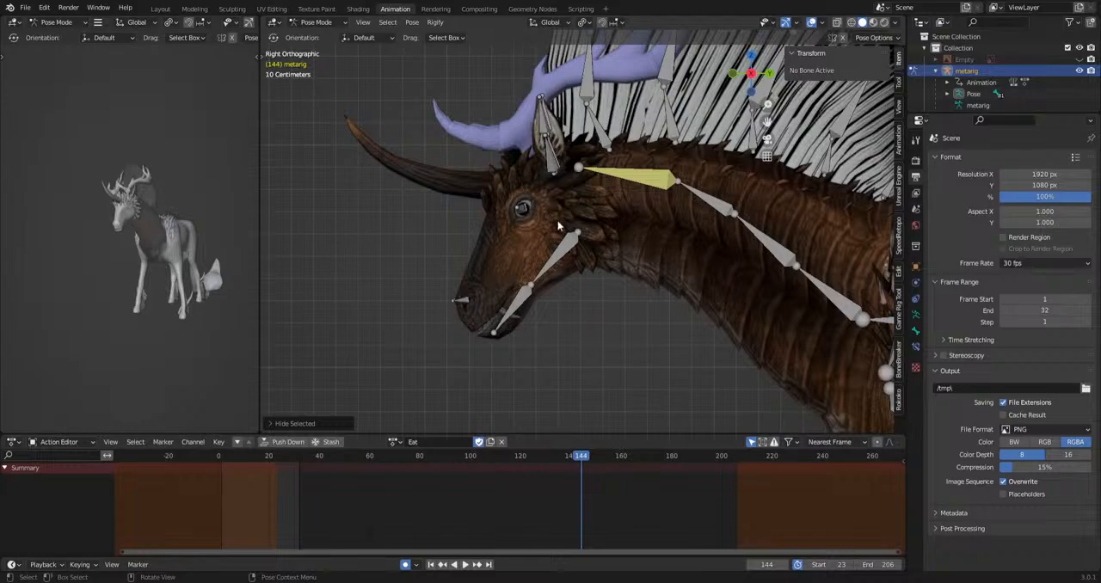
shift+middle_drag(575, 247, 582, 271)
scroll(581, 271, up, 2)
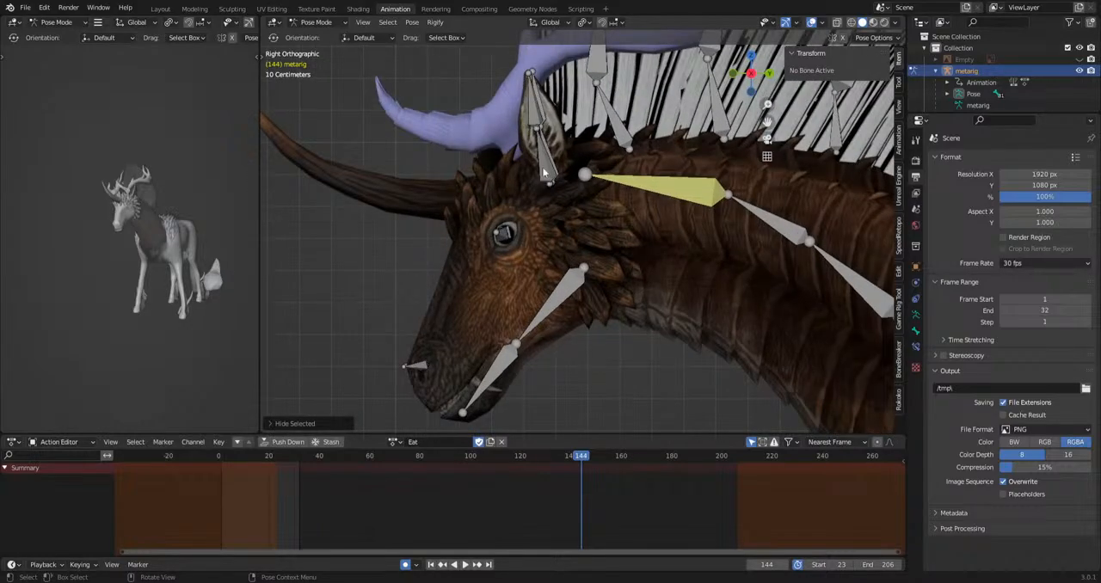
Select the left ear bones ear.L and ear.L.001 and rotate them into a new pose at frame 38.
click(543, 172)
drag(293, 459, 315, 456)
shift+middle_drag(581, 267, 518, 178)
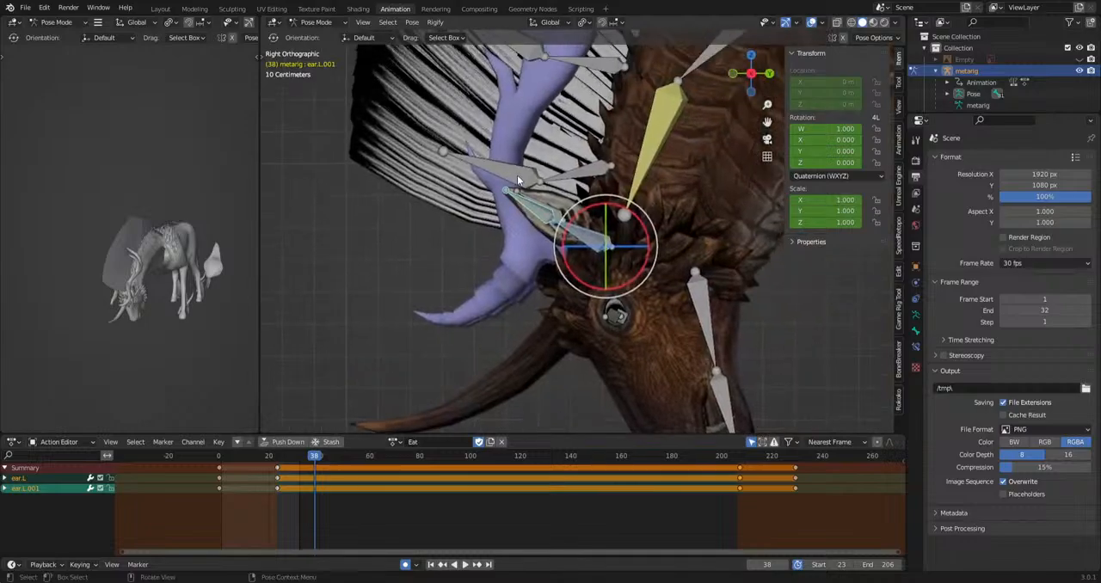
key(r)
key(r)
click(684, 387)
key(r)
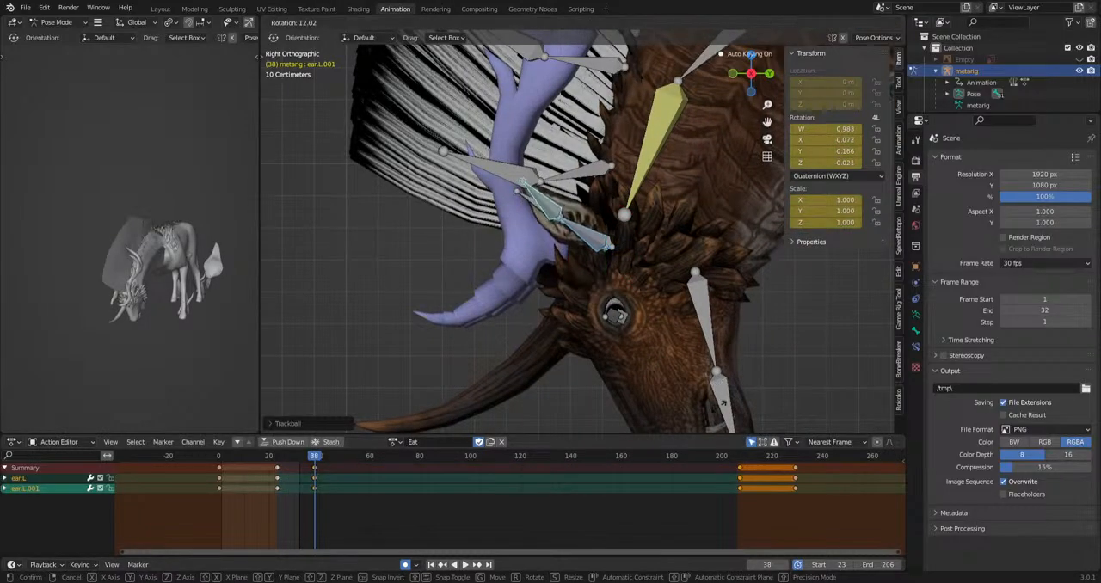
click(684, 353)
key(r)
click(632, 414)
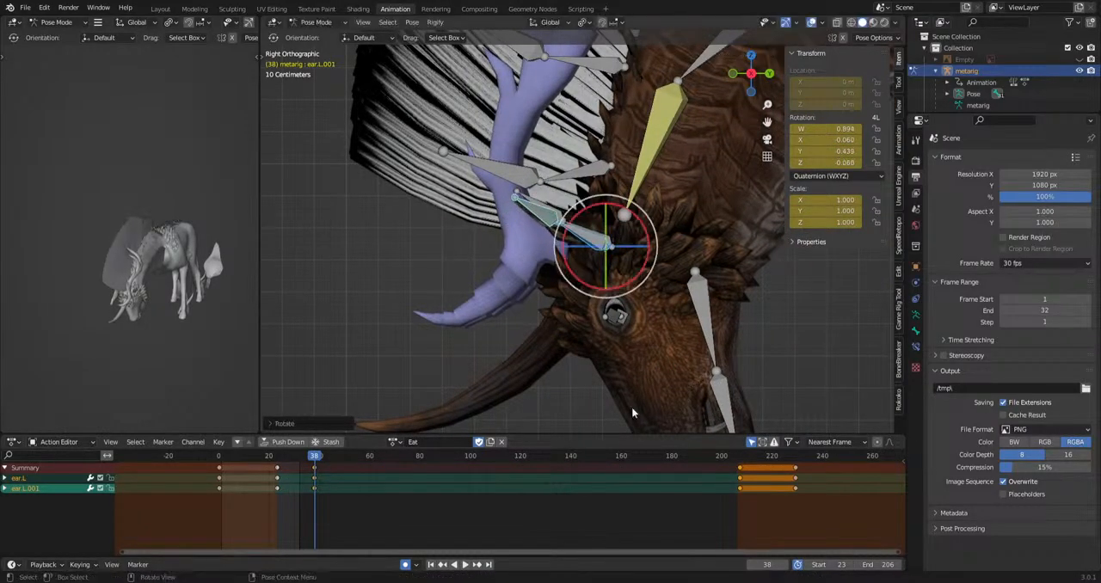
Copy the left ear keys from frame 38 and paste them at frame 56 to hold the pose.
click(314, 468)
key(ctrl+c)
key(ctrl+v)
Rotate the left ear bones into a different pose at frame 61.
drag(315, 457, 372, 458)
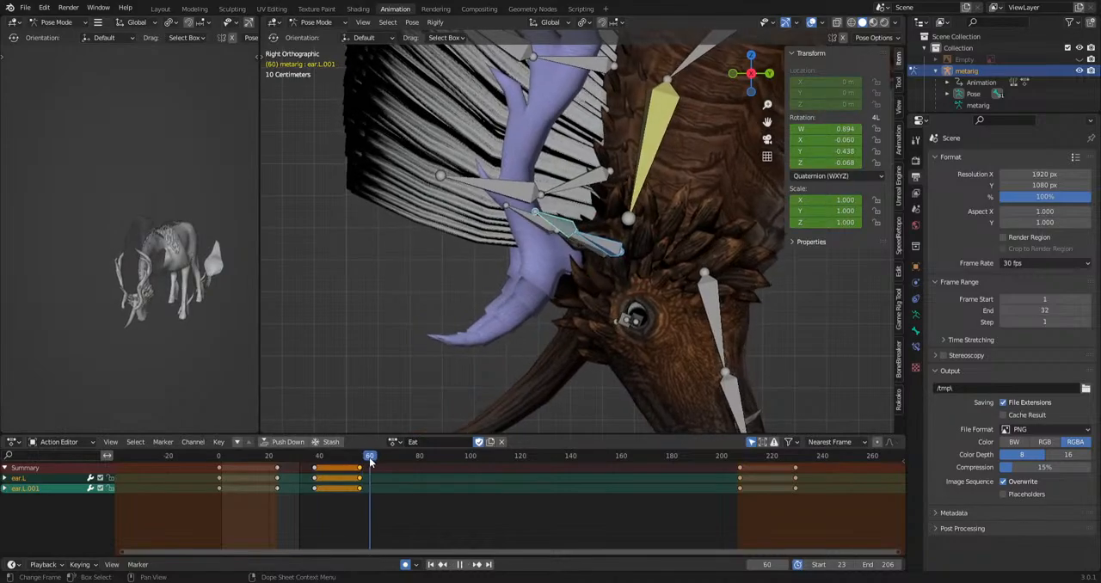
key(r)
key(r)
click(635, 354)
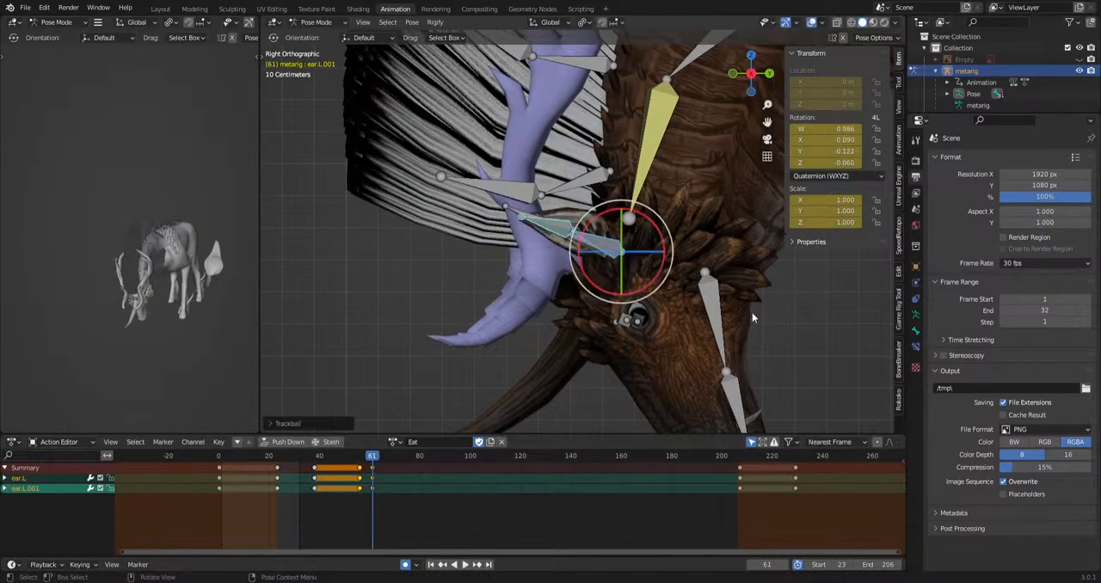
key(r)
key(r)
click(732, 357)
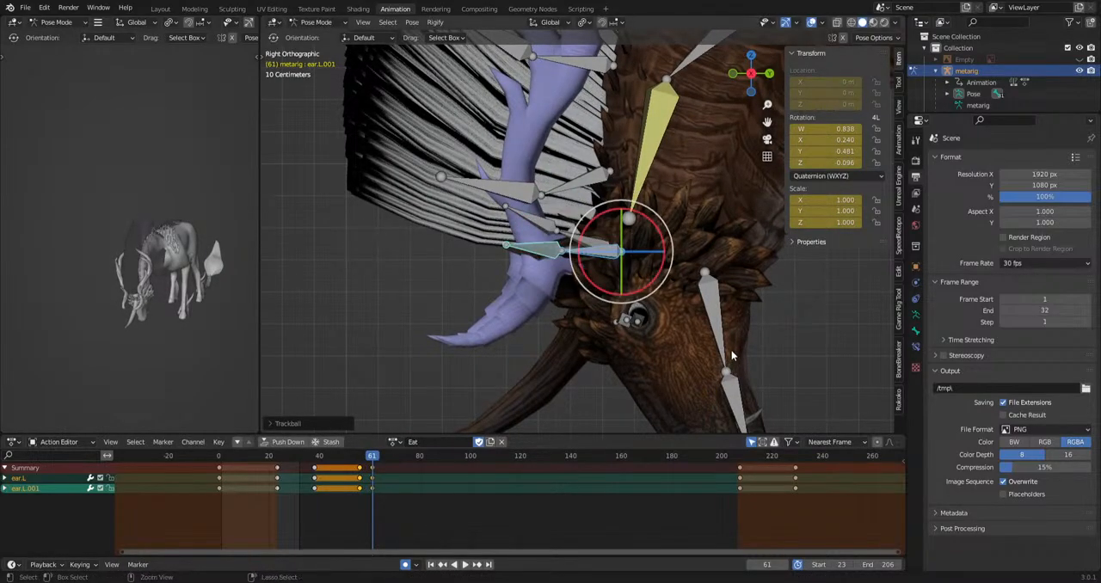
key(ctrl+z)
Adjust the left ear bones with a further free rotation at frame 61.
key(r)
key(r)
click(642, 388)
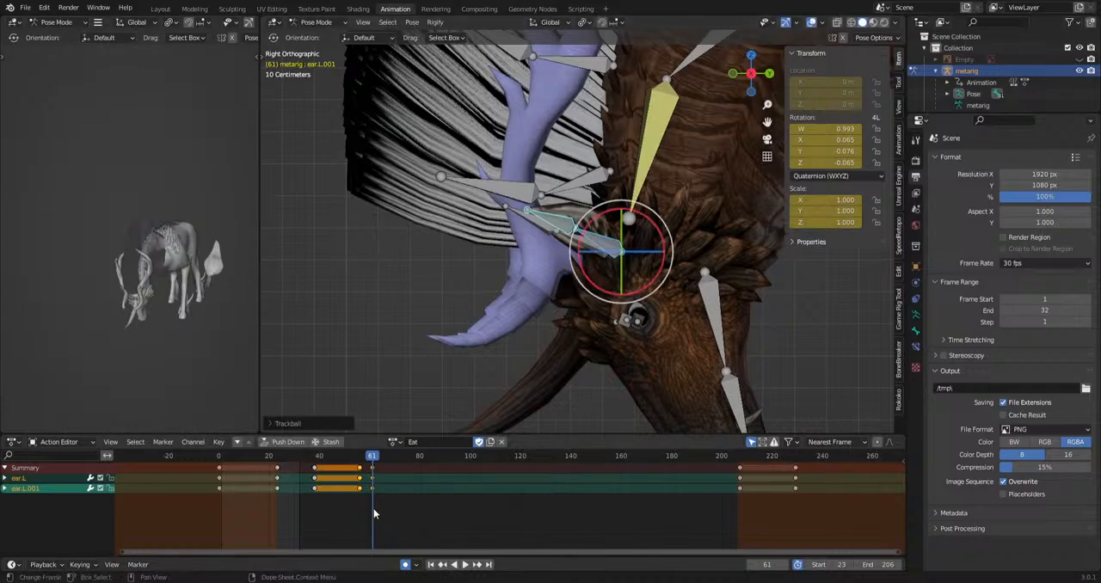
Play back the ear motion and duplicate the frame 61 ear keys at frame 81.
scroll(375, 509, up, 8)
middle_drag(277, 490, 363, 484)
click(304, 462)
key(space)
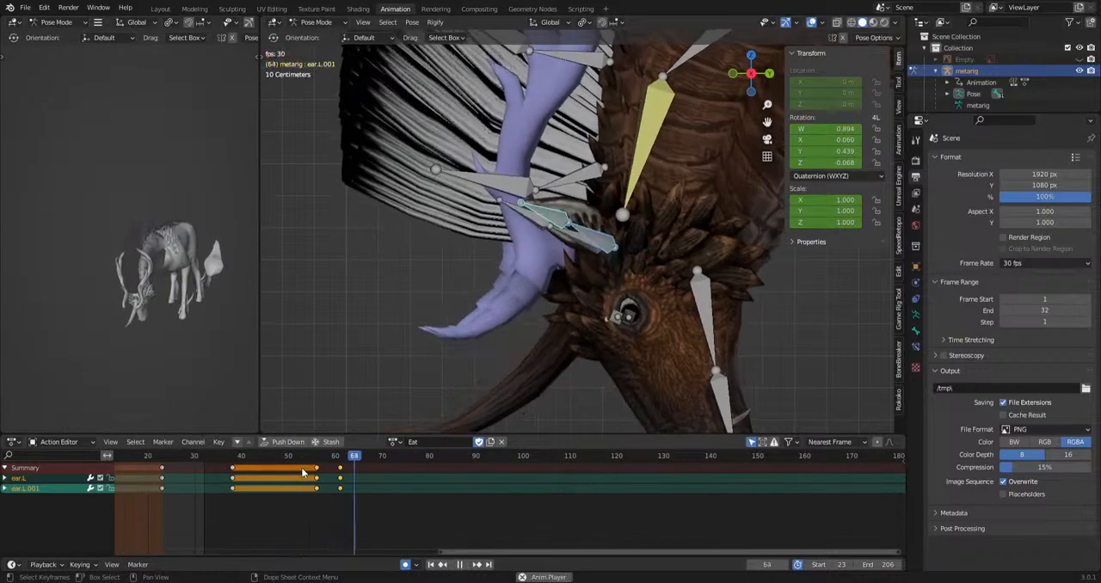
key(space)
key(space)
drag(331, 498, 474, 469)
key(ctrl+v)
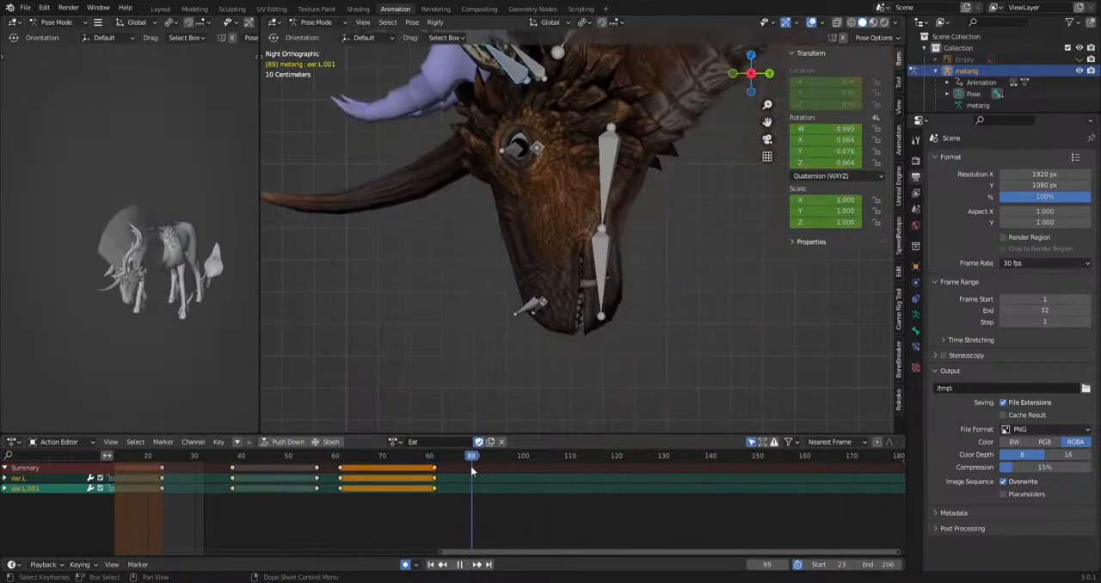
Rotate the left ear bones at frame 89 and set the new pose to hold from frame 87 to 98.
scroll(612, 347, down, 3)
key(r)
key(r)
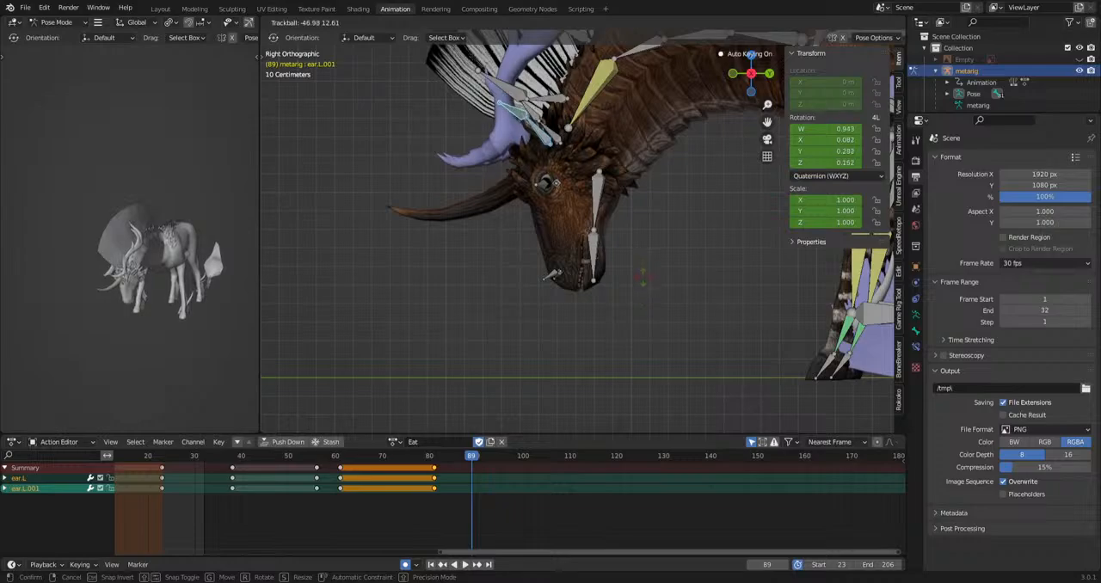
click(652, 297)
key(space)
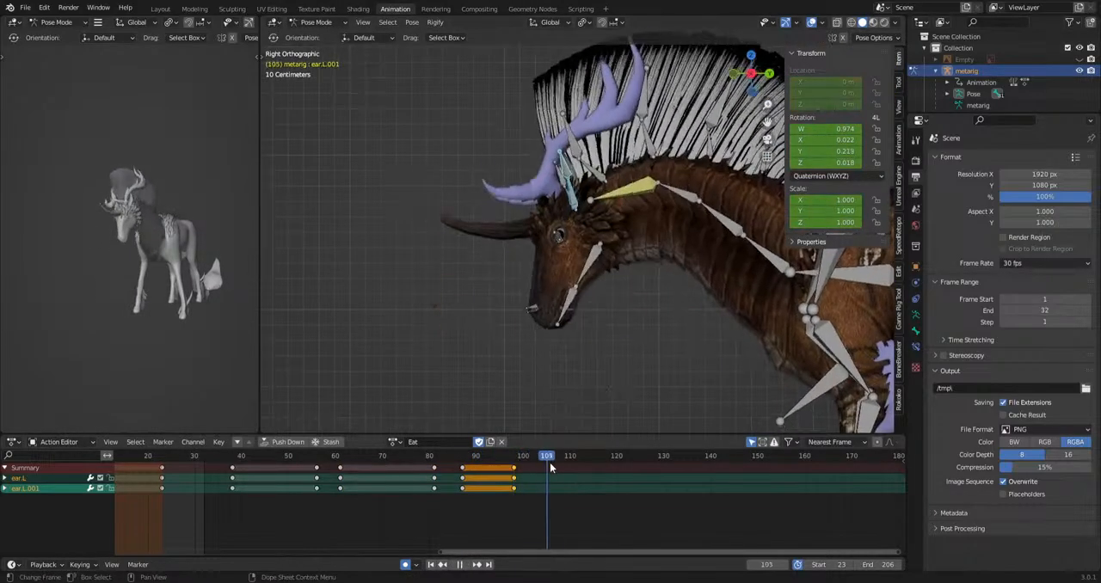
Rotate the left ear bones at frame 109, shift that key to frame 105, and duplicate it to hold the pose.
click(568, 398)
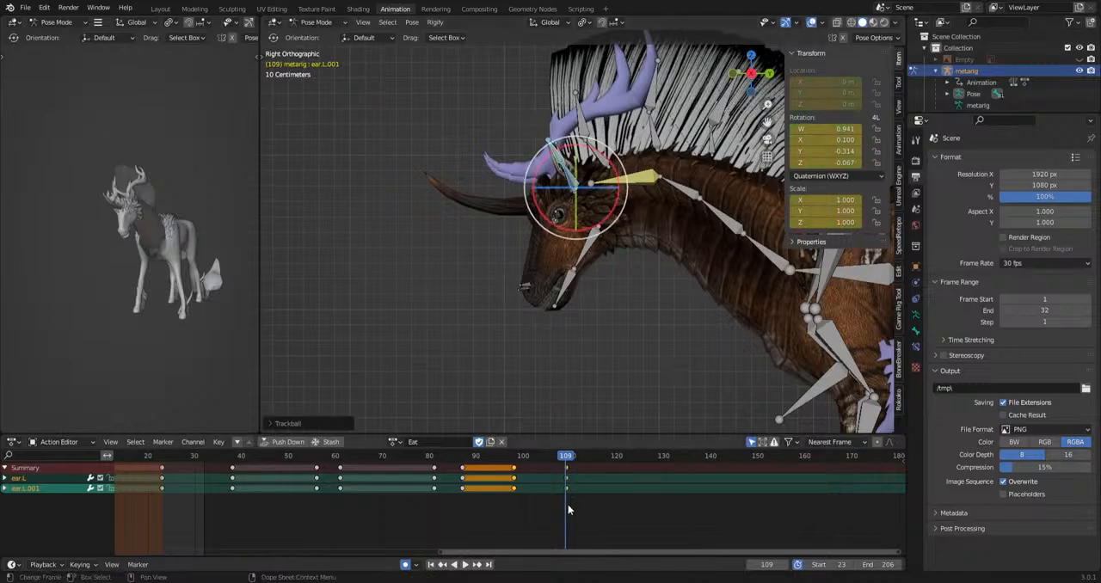
key(g)
drag(576, 515, 749, 460)
click(545, 470)
key(ctrl+c)
key(ctrl+v)
Rotate the left ear bones into another pose further along the action, reposition its key, and duplicate it as a hold.
key(r)
key(r)
click(715, 410)
key(g)
click(690, 466)
key(ctrl+c)
key(ctrl+v)
Rotate the left ear bones for one more late pose and paste the copied ear keys.
middle_drag(767, 496, 612, 494)
drag(607, 461, 723, 460)
key(r)
key(r)
click(671, 415)
key(ctrl+v)
Retime the late ear holds to span frames 161 to 178 and 186 to 201, checking them in playback.
drag(626, 505, 608, 462)
key(g)
click(729, 464)
key(g)
click(703, 478)
key(g)
click(648, 495)
key(space)
key(space)
drag(684, 461, 743, 444)
key(g)
click(878, 493)
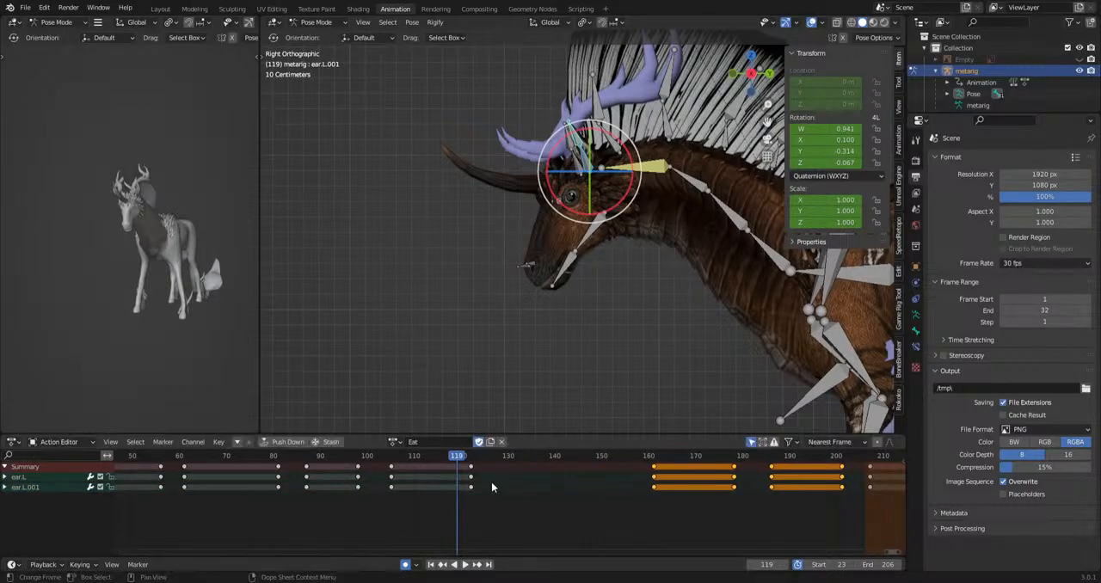
Shorten the ear hold starting at frame 105 by moving its end key to frame 116.
drag(453, 507, 496, 470)
key(g)
click(466, 470)
Rotate the left ear bones to key twitch poses at frames 119, 125 and 136.
scroll(580, 240, up, 3)
shift+middle_drag(580, 239, 578, 325)
key(r)
key(r)
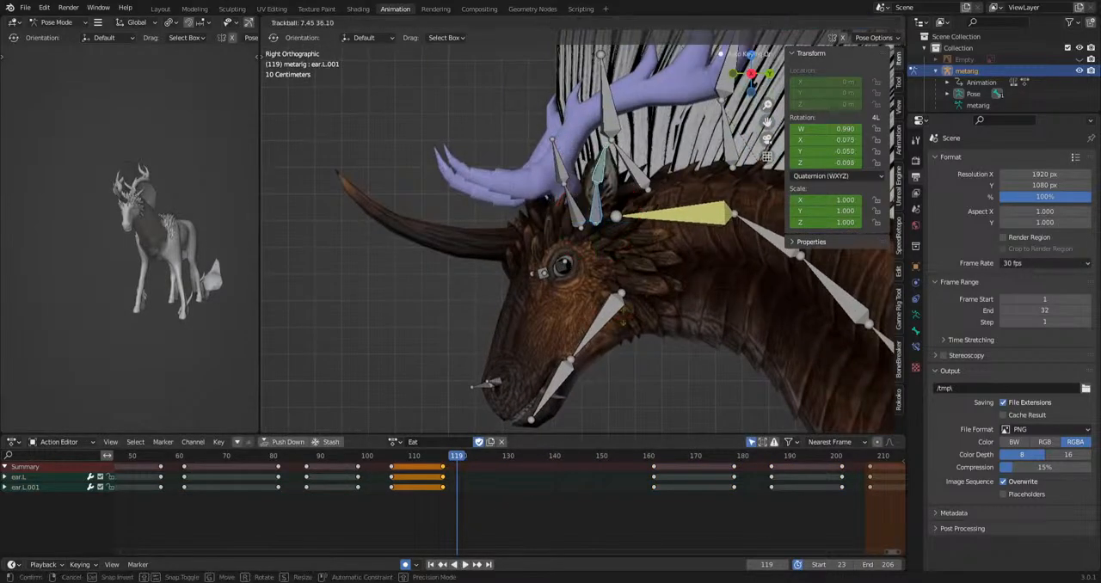
click(612, 340)
drag(460, 456, 485, 457)
key(r)
click(636, 402)
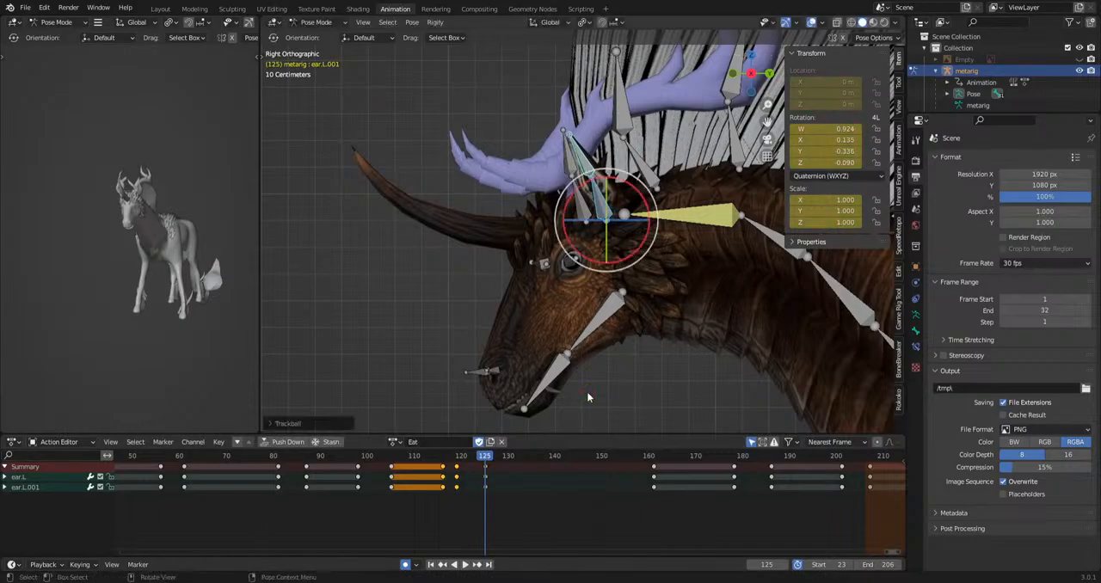
click(536, 456)
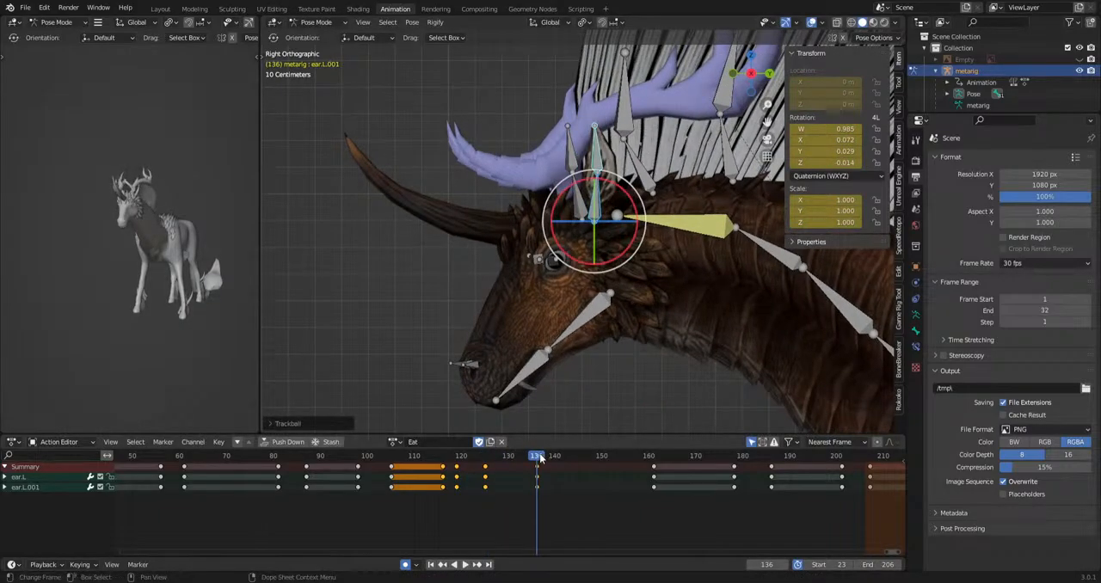
Play back the twitches, and move the last twitch key to frame 131 and the following hold's start to frame 140.
key(space)
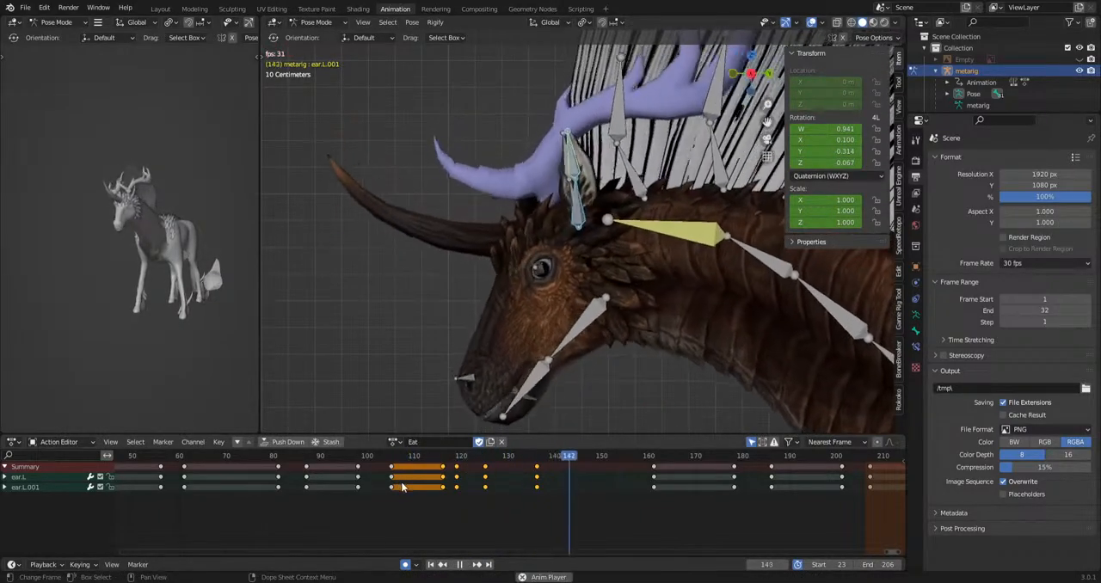
key(space)
drag(433, 461, 561, 463)
drag(615, 505, 665, 472)
key(g)
click(566, 476)
drag(533, 459, 419, 466)
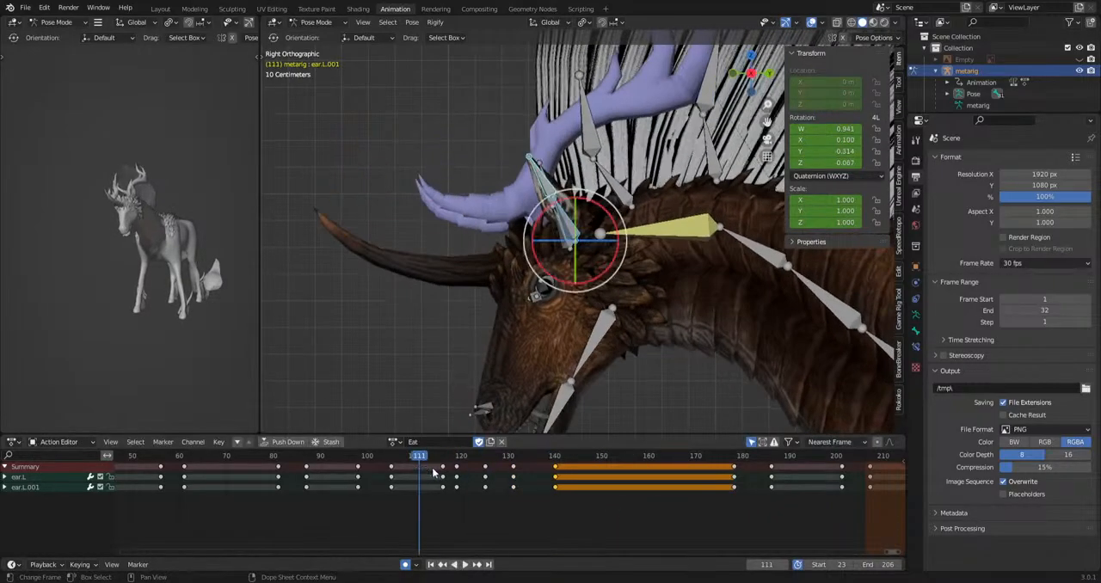
Play back the ear motion, and move that hold's end key to frame 155 and the next hold's start to frame 162.
key(space)
key(space)
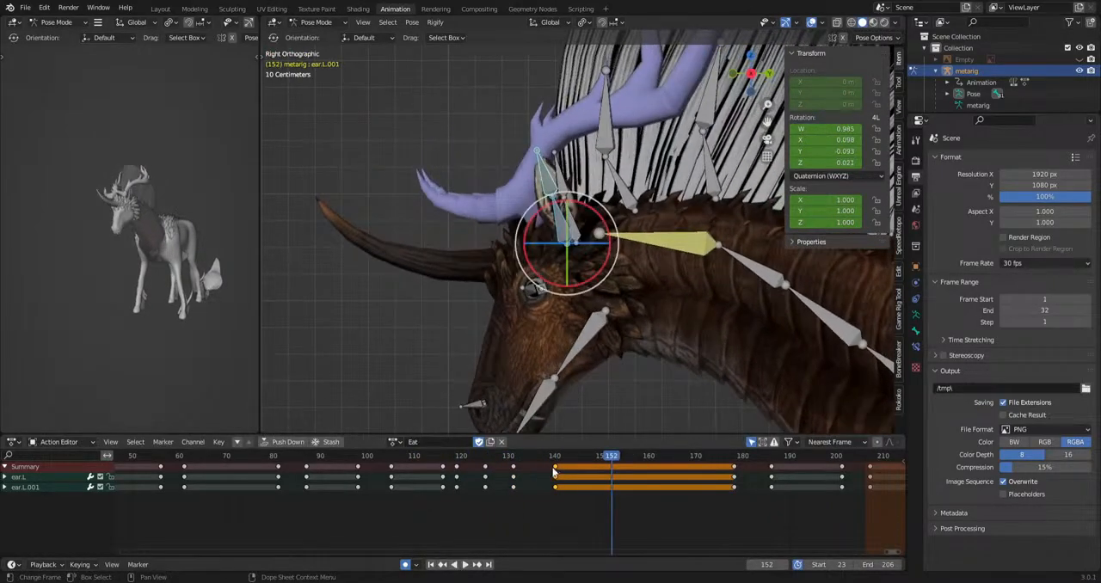
key(g)
click(638, 487)
drag(782, 465, 783, 465)
key(g)
click(670, 479)
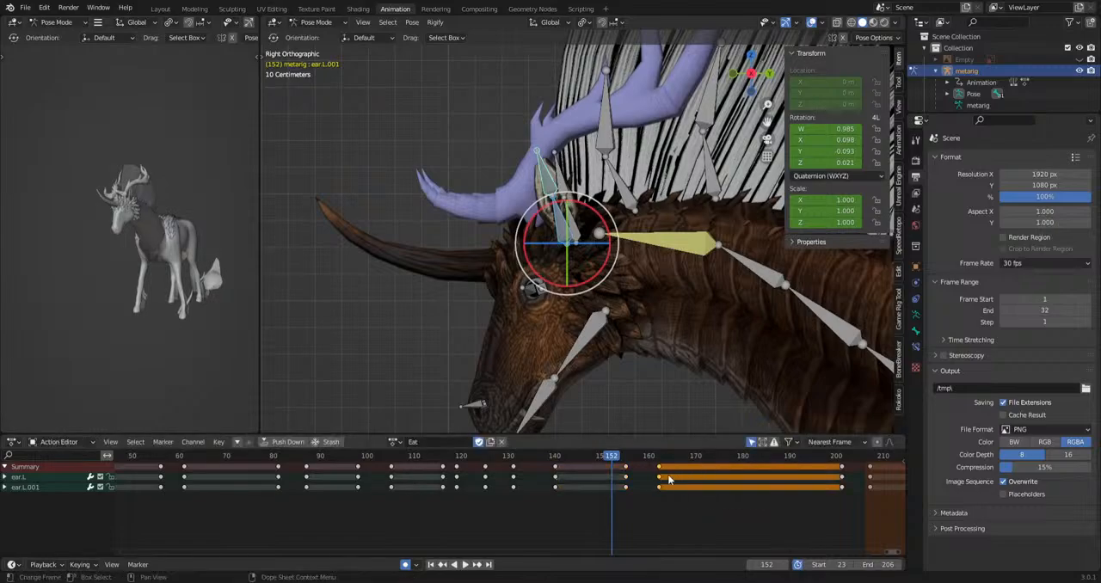
Play back again and pull the hold's end key to frame 149 and the next hold's start to frame 156.
key(space)
Play back the left ear animation and view the whole creature from the side.
key(space)
drag(611, 516, 701, 462)
key(g)
click(673, 465)
drag(551, 458, 512, 465)
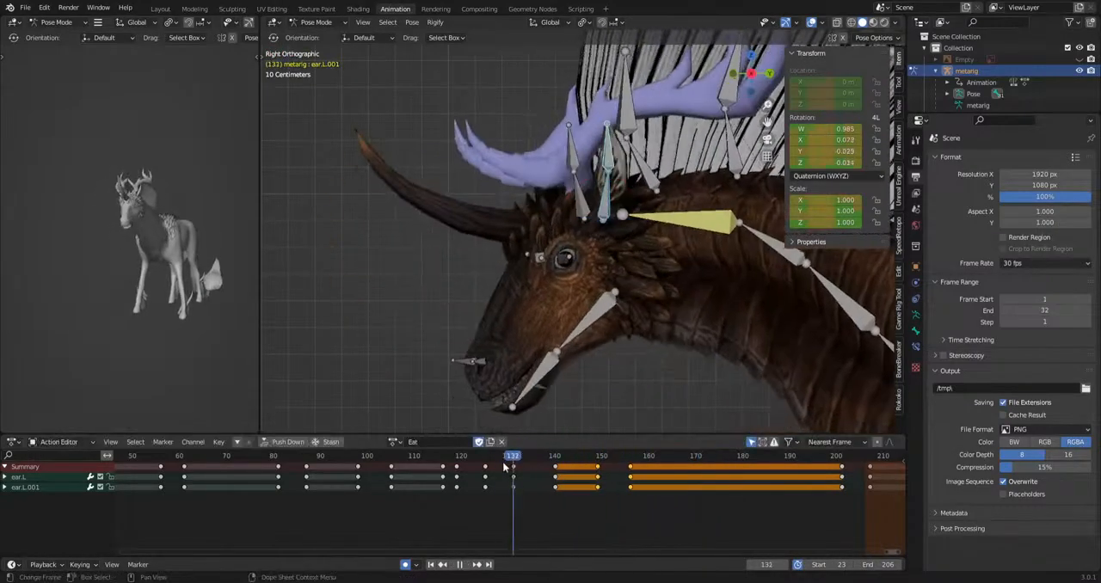
key(space)
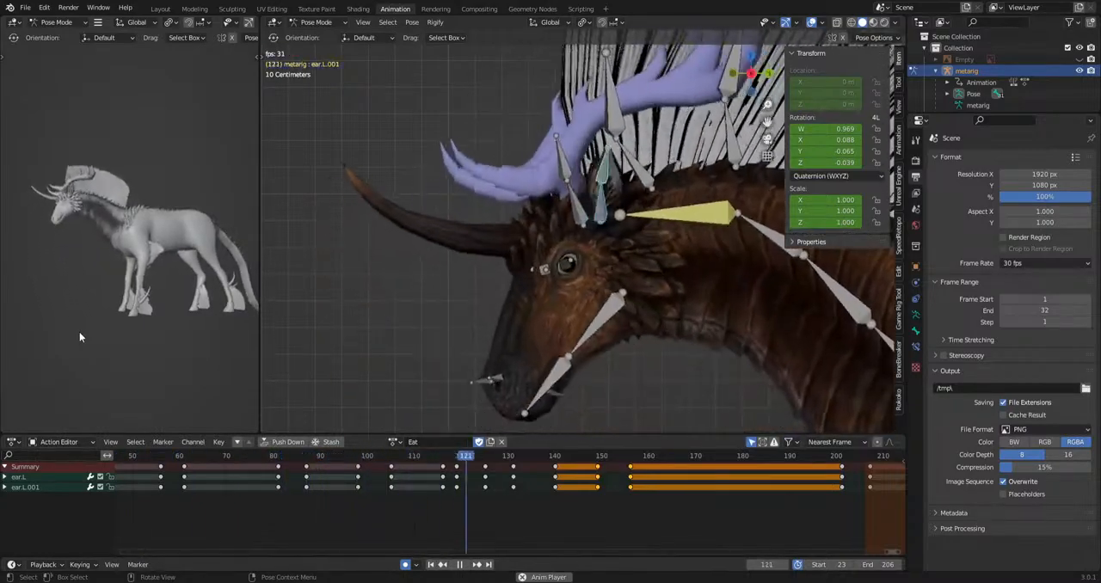
key(space)
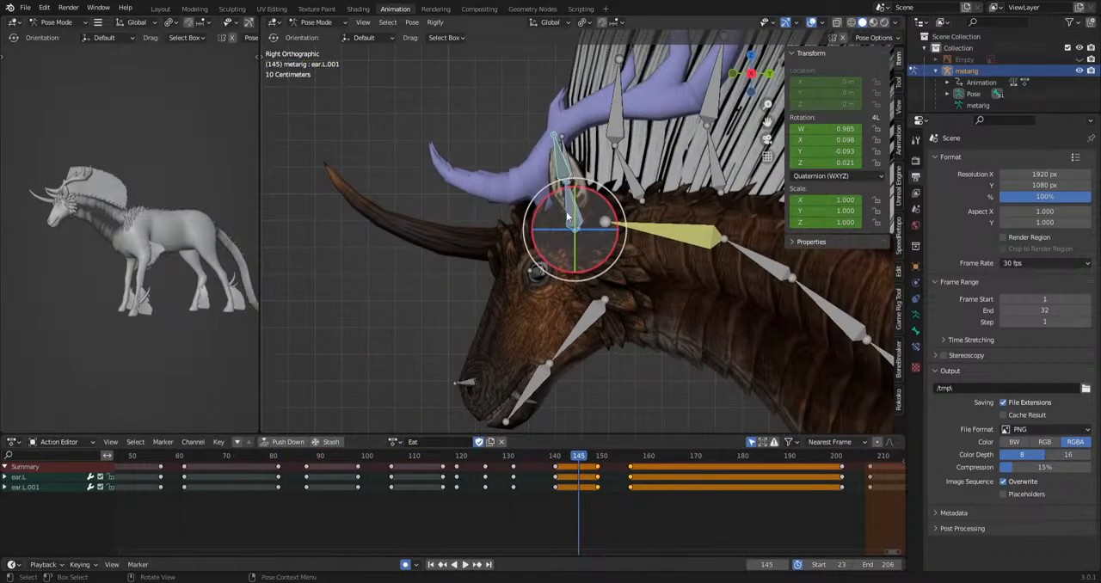
Try to rotate the right ear's tip bone, ear.R.001, at frame 23.
click(564, 165)
scroll(622, 476, down, 8)
middle_drag(333, 527, 450, 536)
scroll(336, 466, up, 2)
click(331, 458)
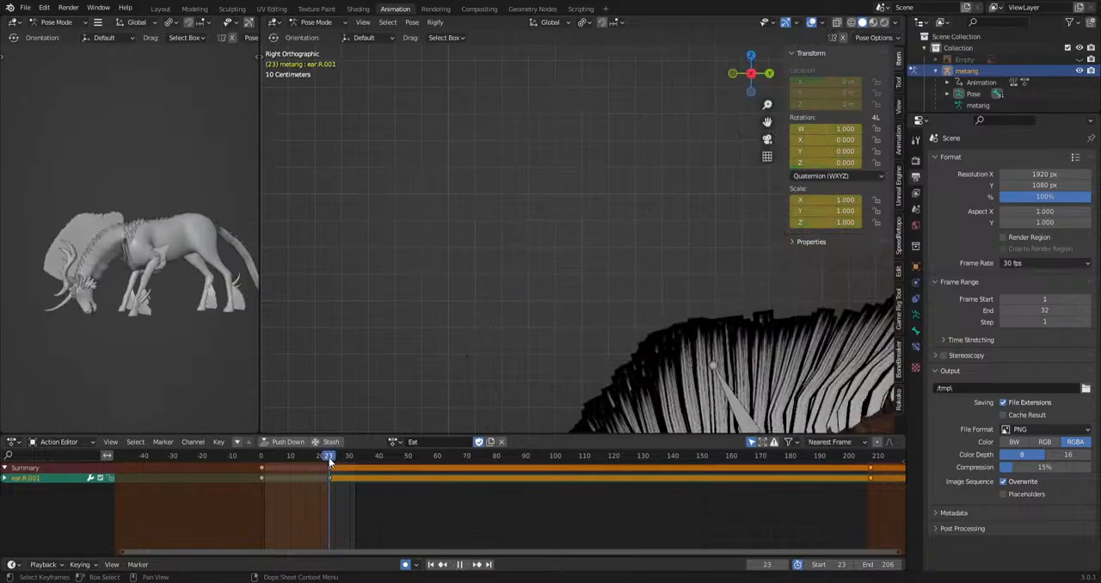
shift+middle_drag(625, 303, 516, 94)
shift+middle_drag(632, 370, 595, 200)
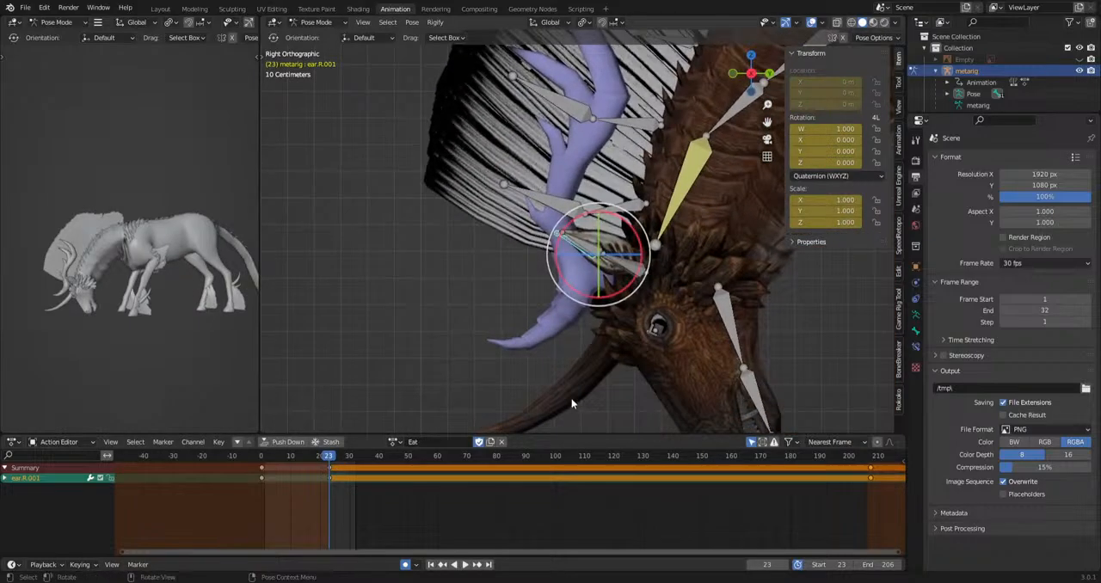
key(r)
key(r)
click(610, 278)
key(ctrl+z)
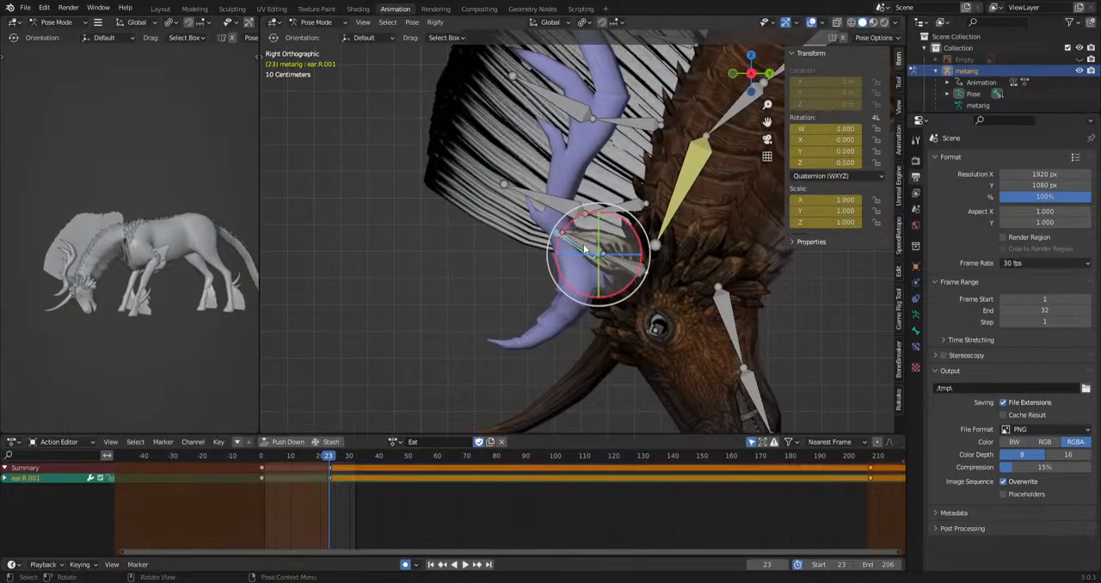
Select ear.L.001 and offset its keys from frame 38 through 201 by one frame later.
click(584, 247)
drag(358, 492, 860, 466)
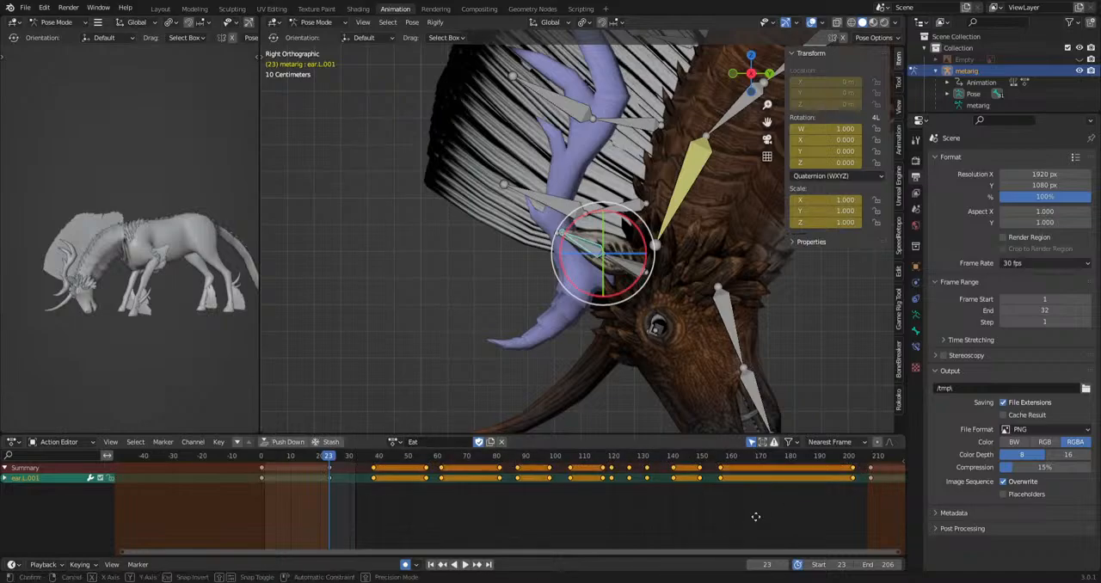
click(759, 519)
Rotate ear.L.001 to key an extra pose at frame 30 and play back the ear motion.
drag(331, 463, 349, 465)
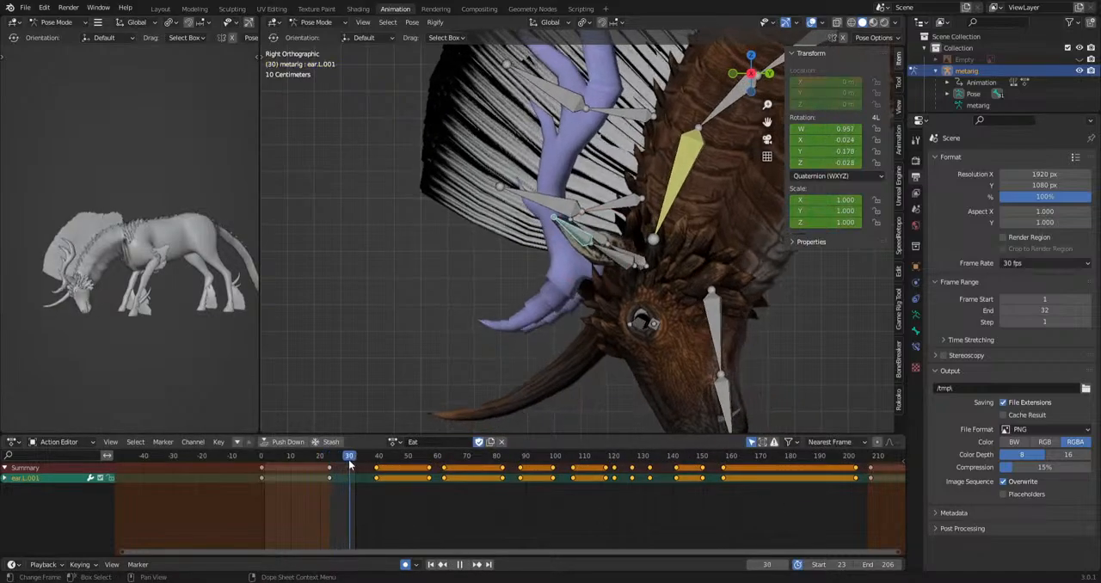
key(r)
key(r)
click(488, 403)
key(r)
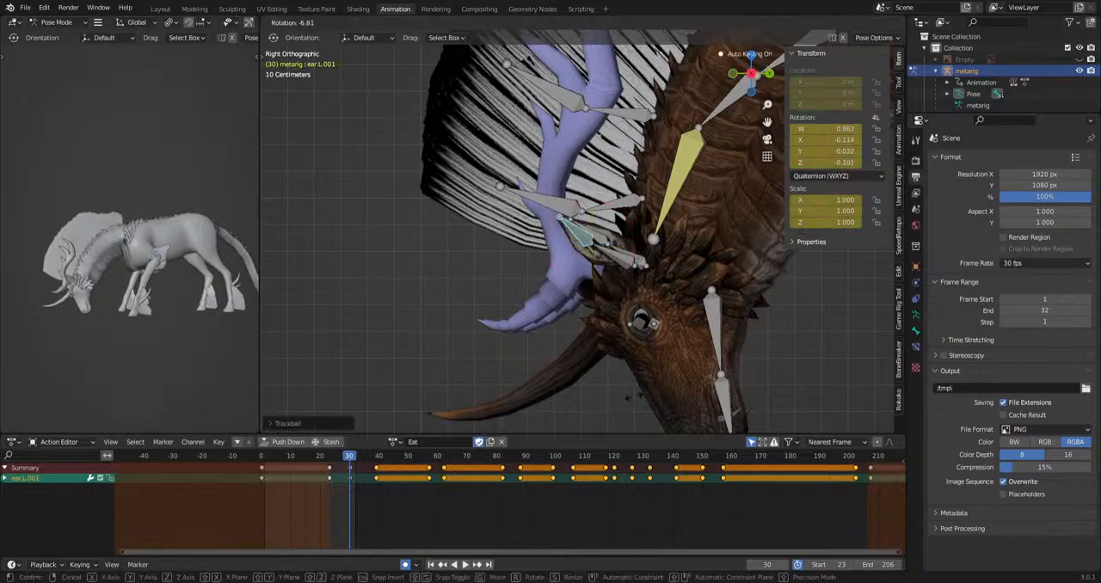
key(r)
click(657, 365)
key(space)
key(space)
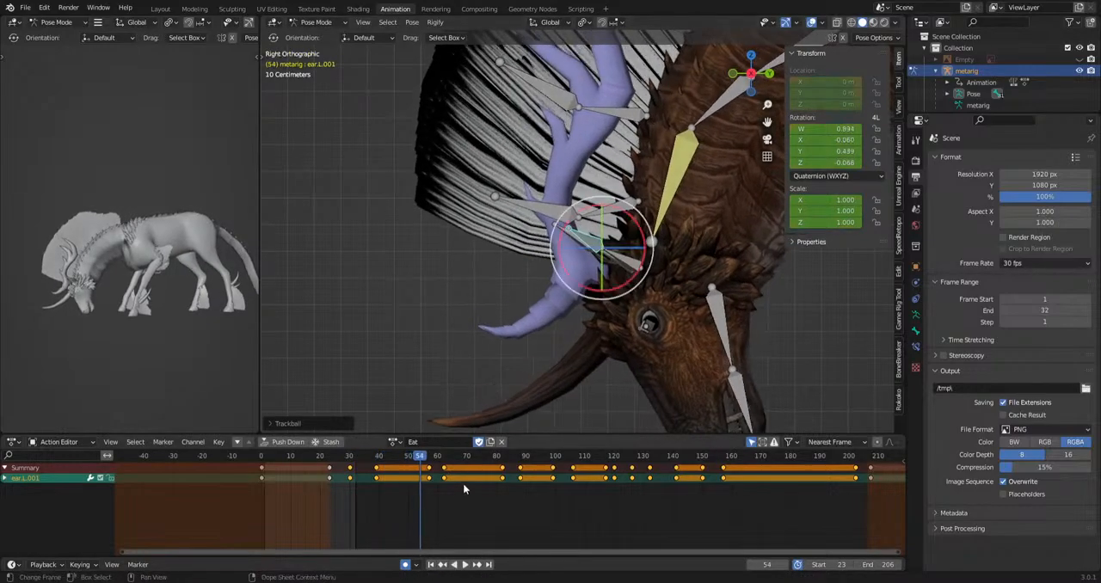
Rotate ear.L.001 to a new pose at frame 57 and copy that key to frame 39.
drag(426, 459, 429, 457)
middle_drag(576, 386, 654, 362)
key(r)
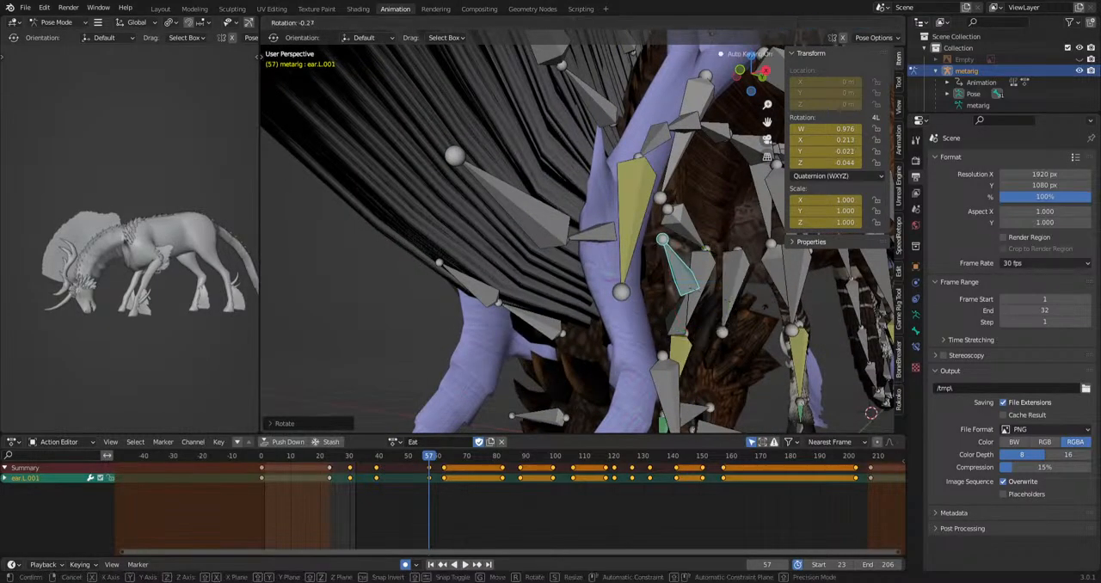
click(622, 383)
drag(416, 492, 436, 465)
key(ctrl+c)
drag(430, 459, 379, 465)
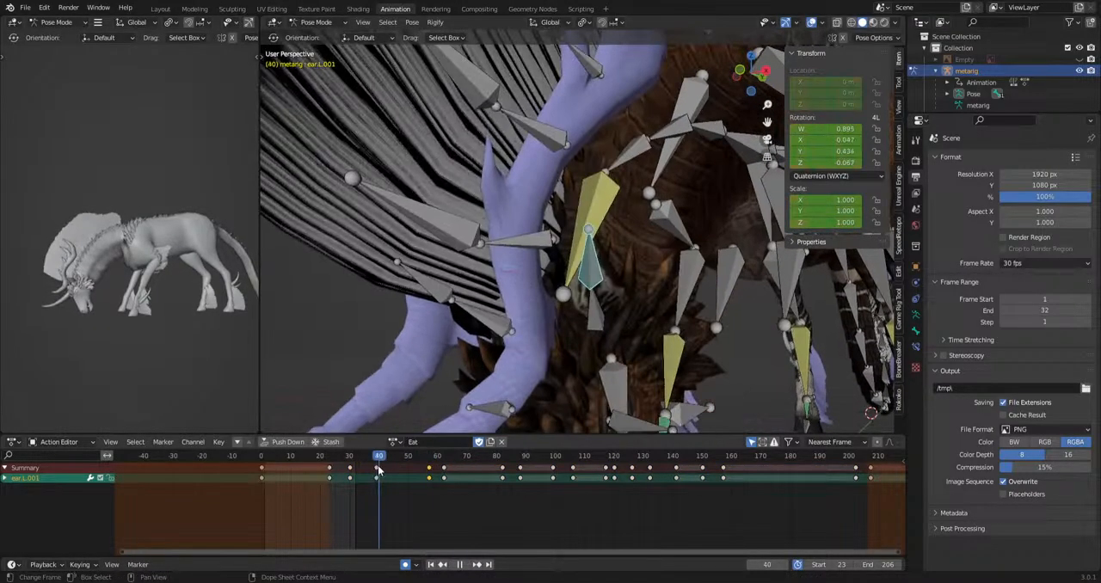
key(ctrl+v)
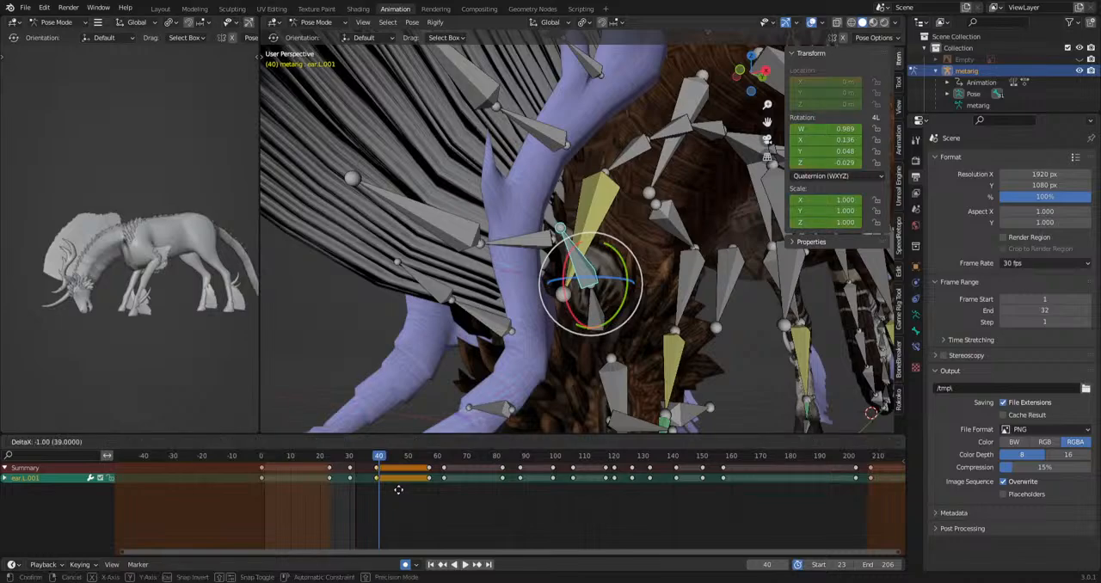
Play back the left ear motion and examine it around the head from several angles.
drag(379, 459, 467, 496)
key(space)
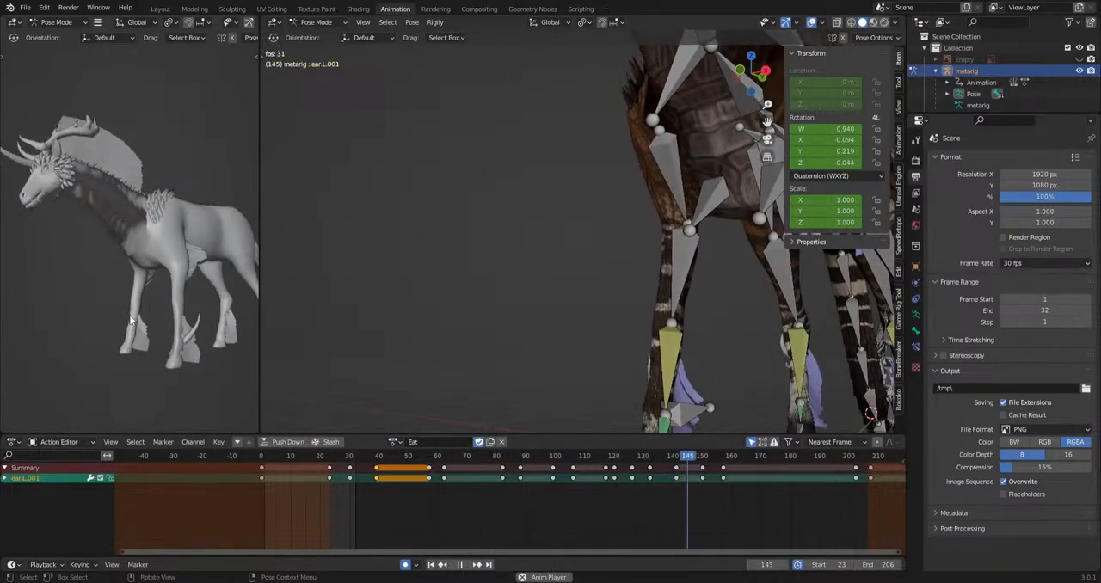
key(space)
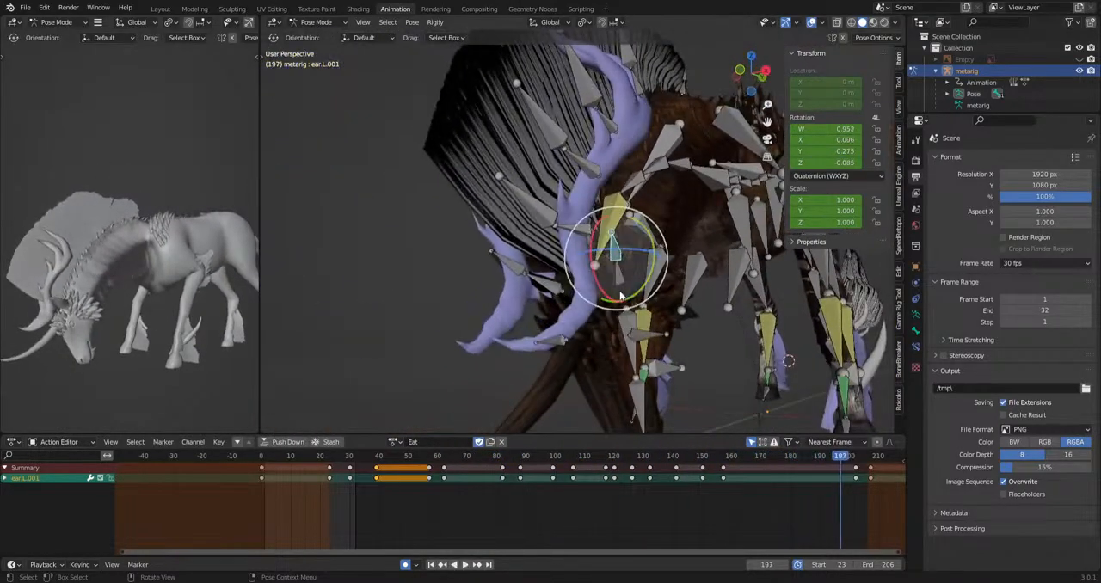
middle_drag(549, 327, 509, 342)
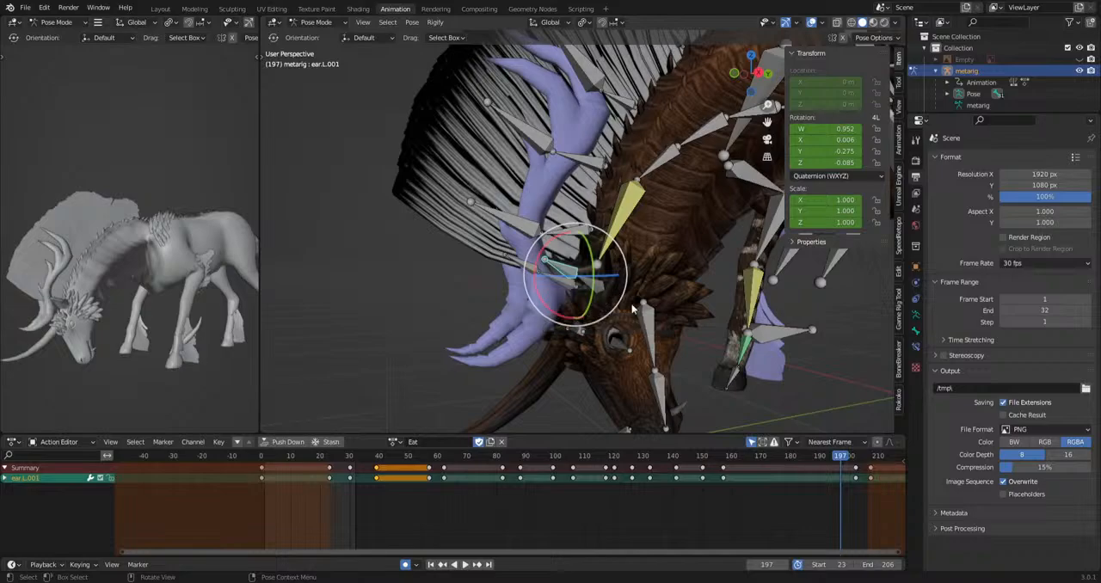
scroll(603, 305, down, 5)
alt+middle_drag(623, 301, 658, 338)
scroll(569, 310, up, 5)
key(space)
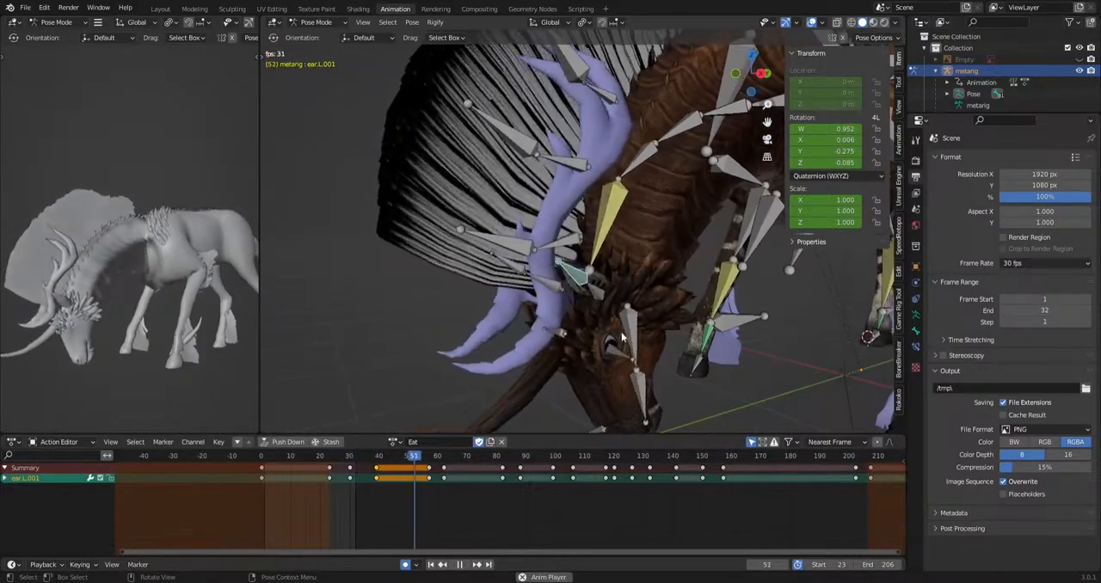
key(space)
Select the right ear bones ear.R and ear.R.001 and rotate them to key a new pose at frame 31.
click(537, 276)
shift+click(493, 280)
middle_drag(493, 282, 683, 313)
alt+scroll(683, 313, up, 1)
shift+middle_drag(680, 360, 668, 295)
drag(337, 457, 353, 463)
key(r)
key(r)
click(535, 409)
key(r)
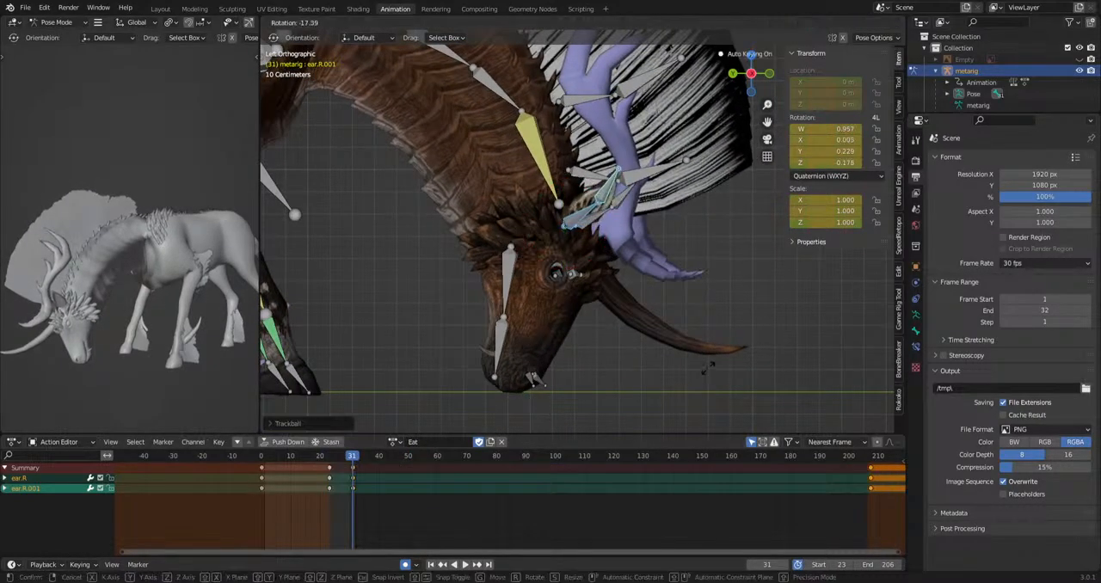
click(705, 368)
key(r)
Rotate both right ear bones to key a different pose at frame 64 and repeat it at frame 85.
key(r)
click(568, 376)
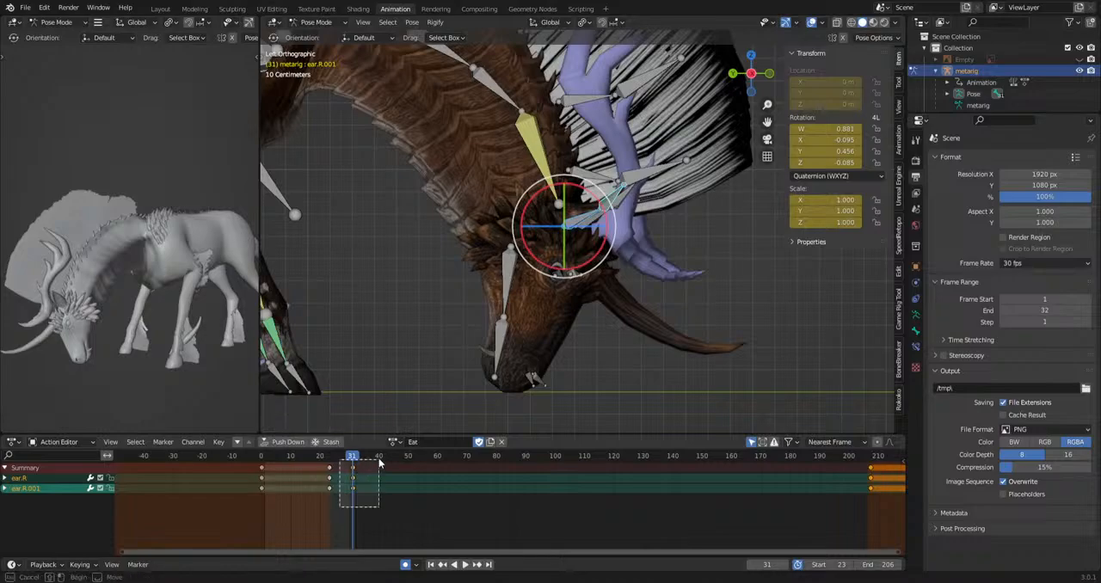
Copy the right ear's frame 31 keys to frame 54 to hold the pose.
drag(379, 462, 380, 461)
key(ctrl+c)
drag(399, 461, 512, 462)
key(ctrl+v)
Rotate both right ear bones at frame 97 and hold that pose with keys at frame 116.
key(r)
key(r)
click(463, 400)
key(g)
click(457, 476)
key(ctrl+v)
drag(513, 458, 548, 461)
key(r)
key(r)
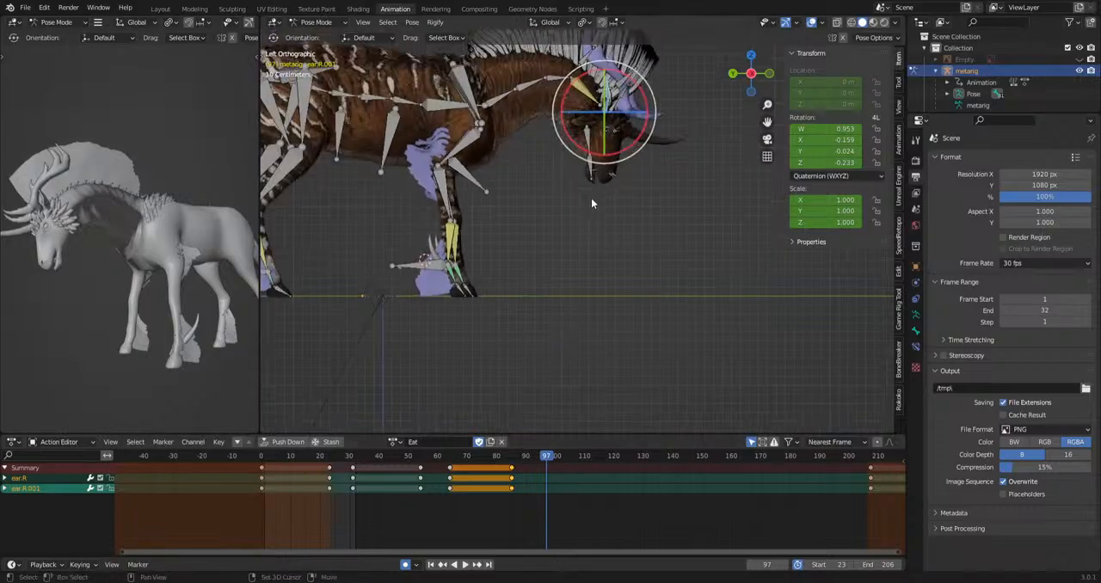
click(541, 479)
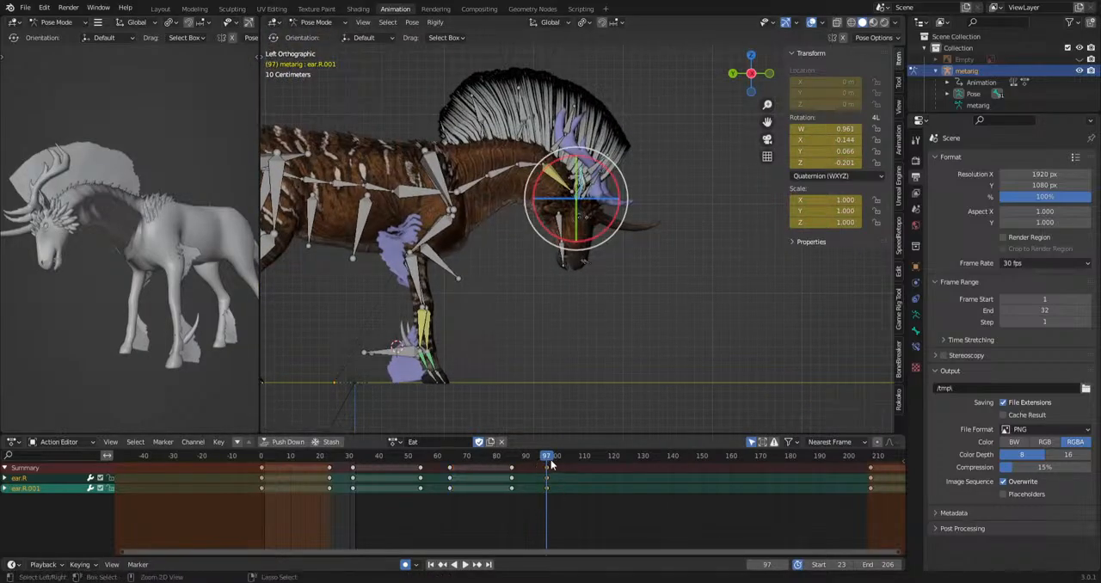
drag(551, 465, 603, 459)
key(i)
Rotate both right ear bones at frame 126 and copy the resulting keys to frame 150.
key(space)
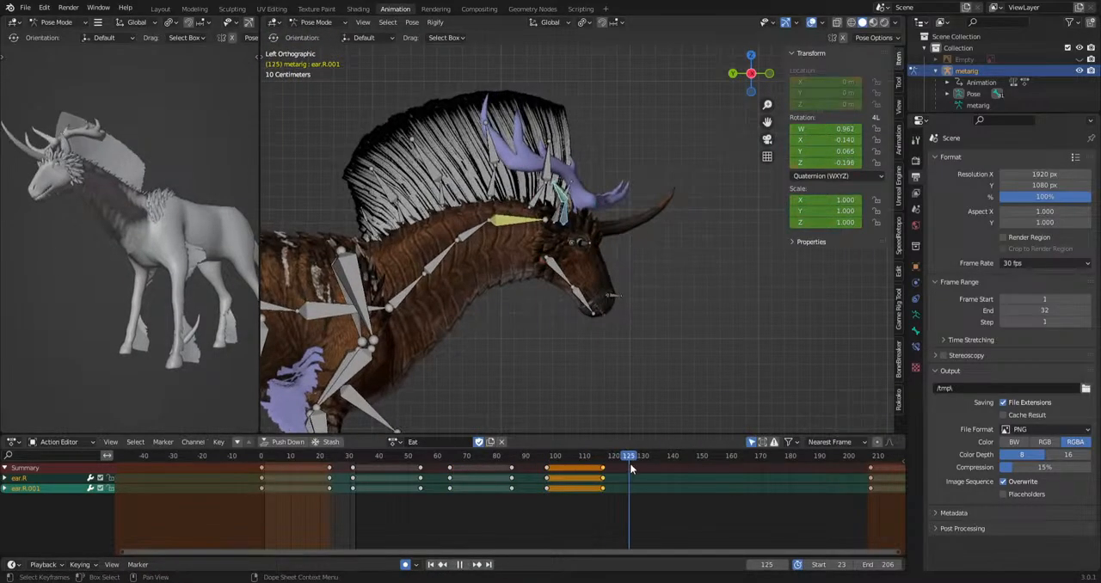
key(space)
key(r)
key(r)
click(638, 426)
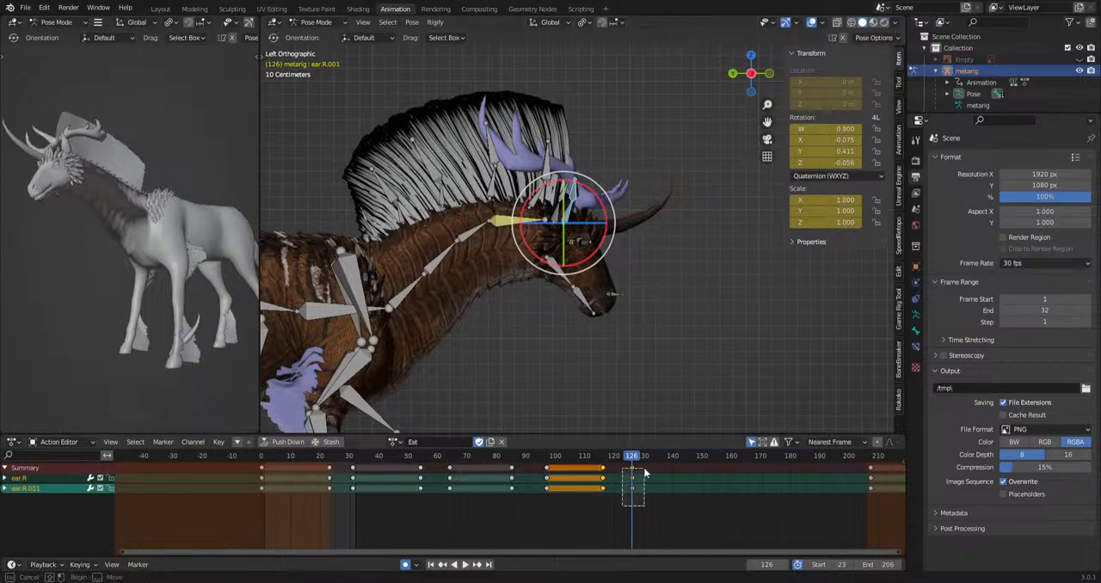
drag(643, 468, 645, 466)
key(ctrl+c)
drag(640, 458, 736, 467)
key(ctrl+v)
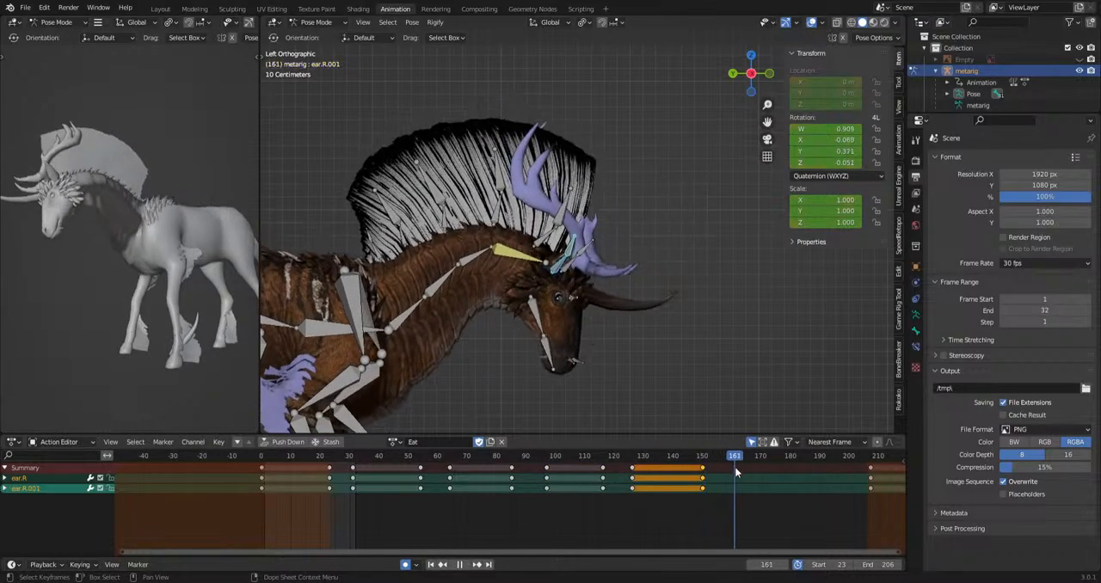
Rotate both right ear bones to a new pose at frame 161 and copy its keys to frame 178.
key(r)
click(719, 370)
key(r)
click(628, 392)
key(r)
key(r)
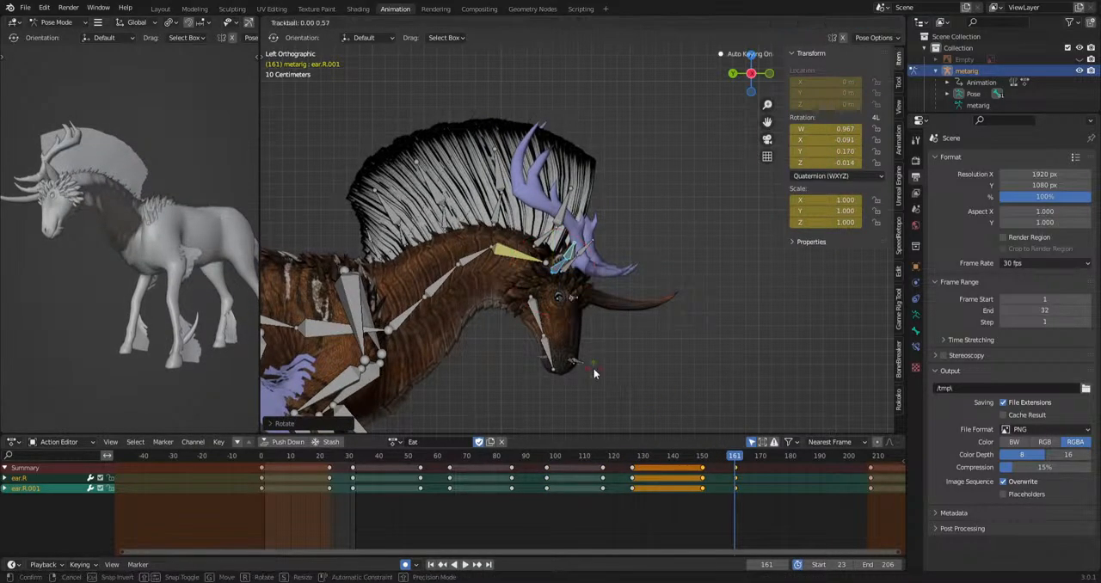
click(646, 417)
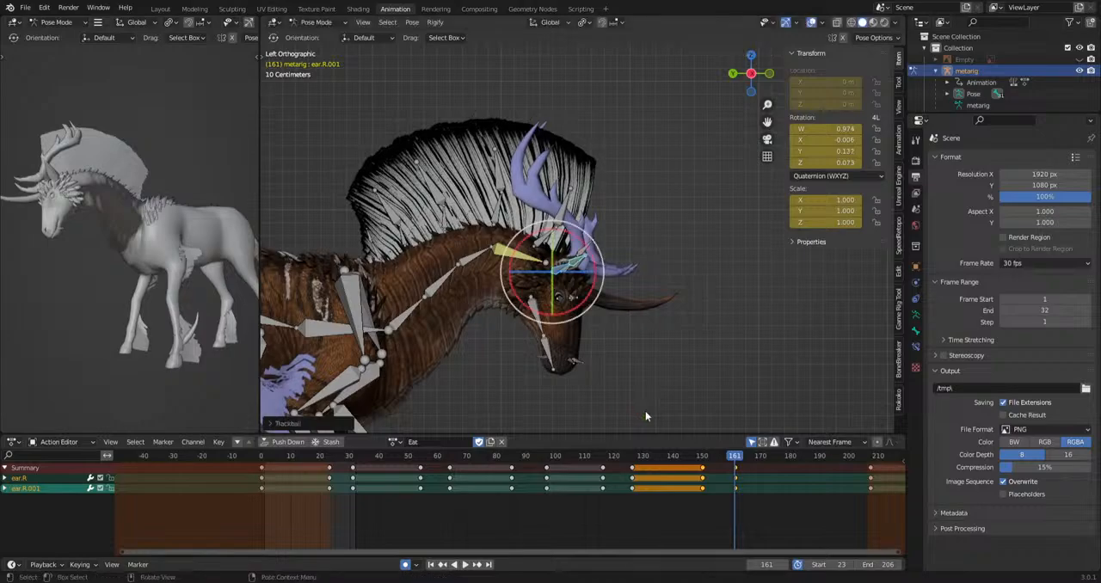
drag(730, 491, 746, 465)
key(ctrl+c)
drag(741, 458, 787, 467)
key(ctrl+v)
Rotate the right ear bones into a closing pose keyed at frame 187 and hold it to frame 207.
shift+middle_drag(787, 418, 700, 217)
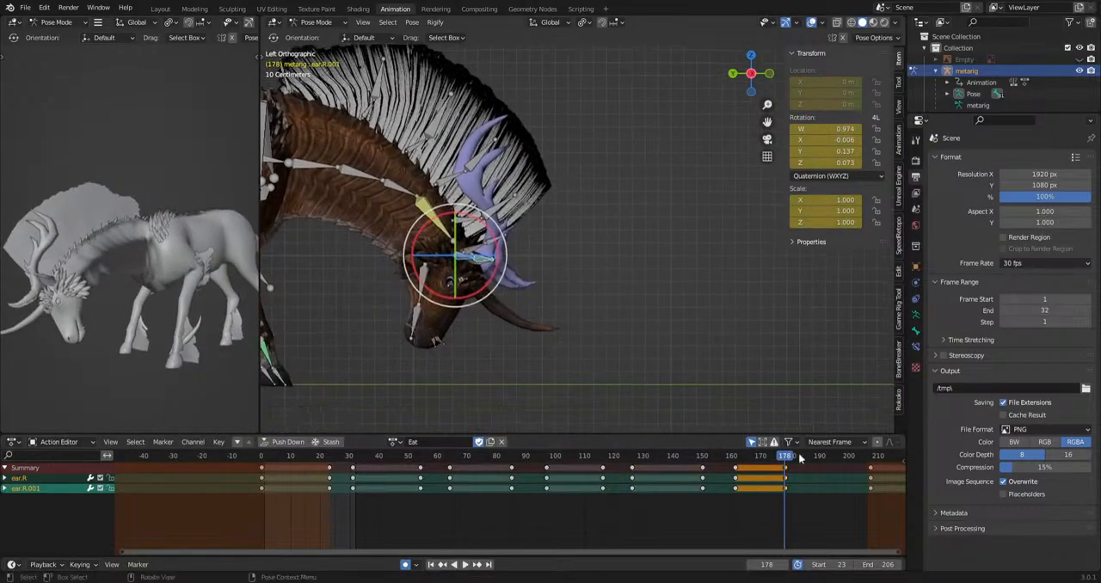
drag(785, 462, 828, 465)
key(r)
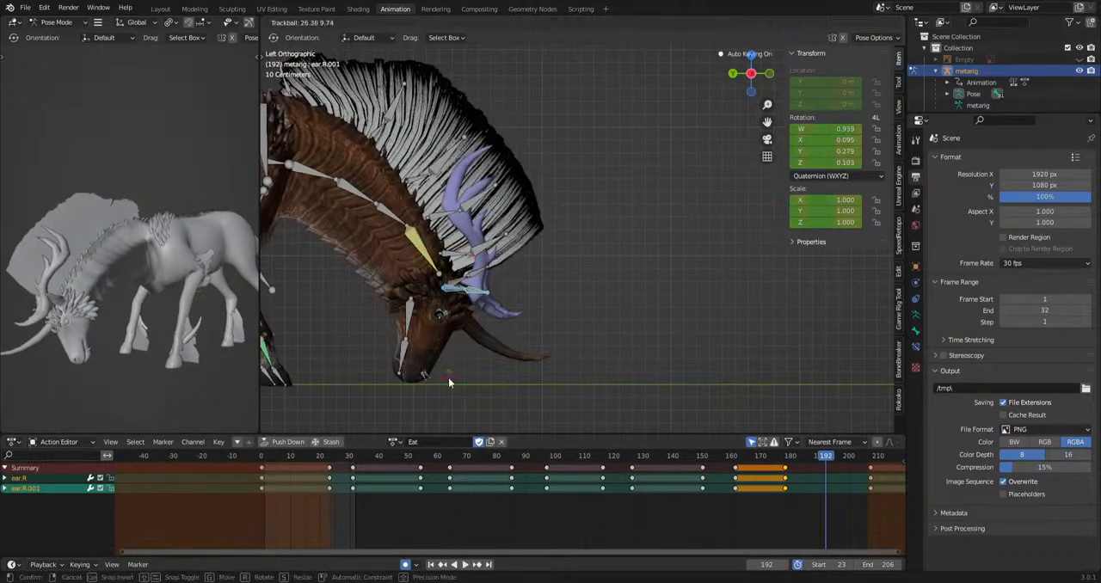
click(573, 362)
drag(835, 467, 870, 468)
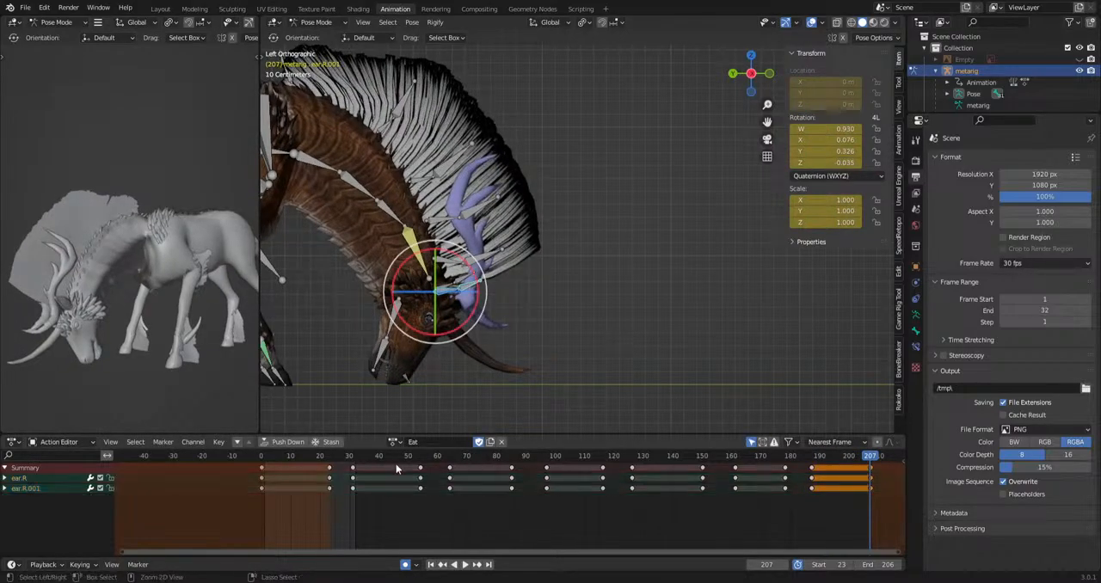
Play back the right ear motion, select ear.R.001, and offset its keys from frame 31 onward by two frames later.
key(space)
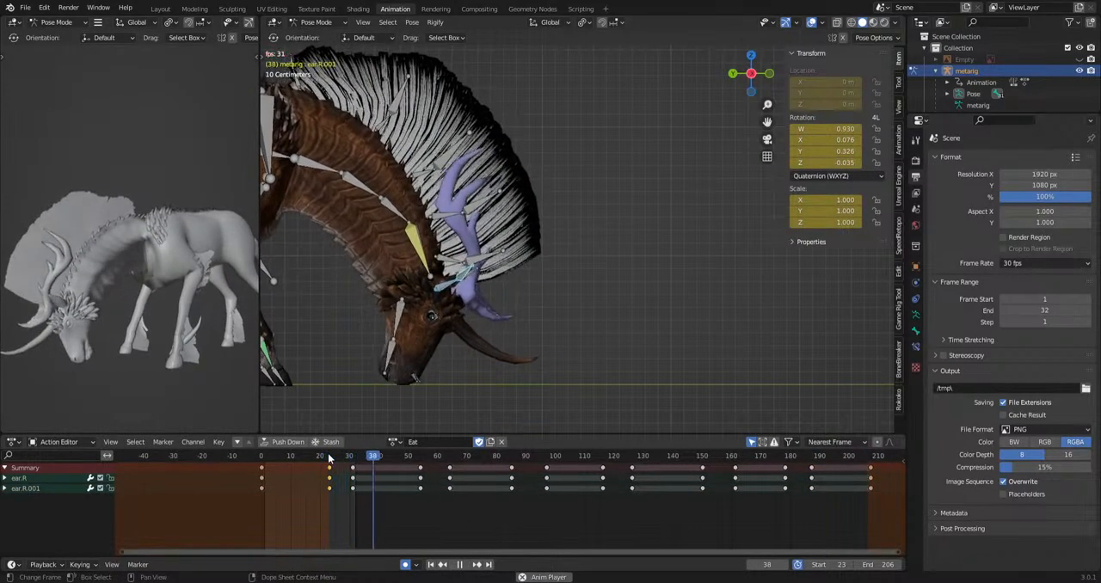
key(space)
click(466, 275)
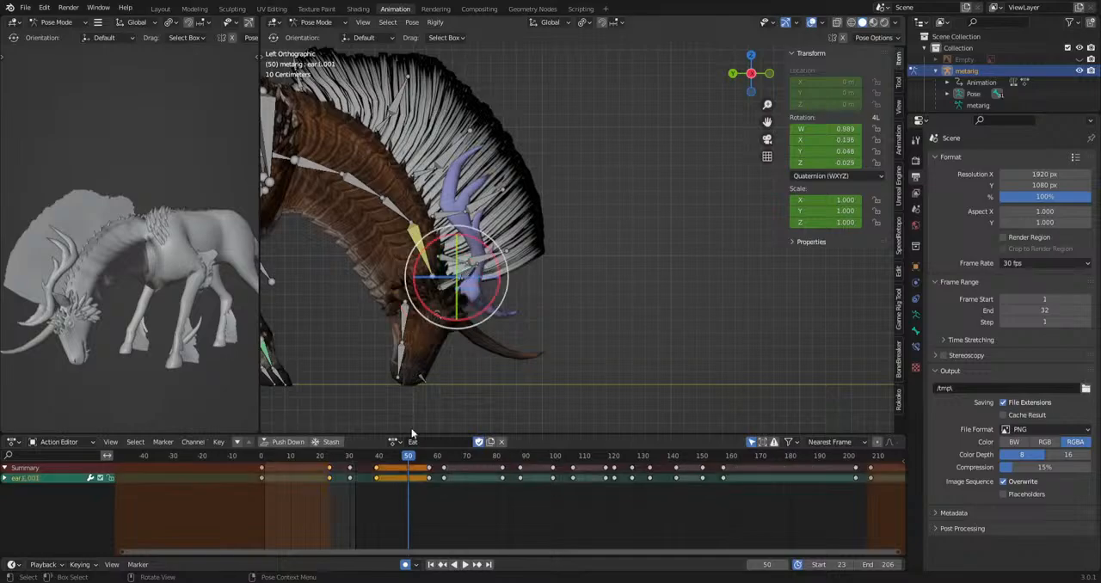
click(472, 275)
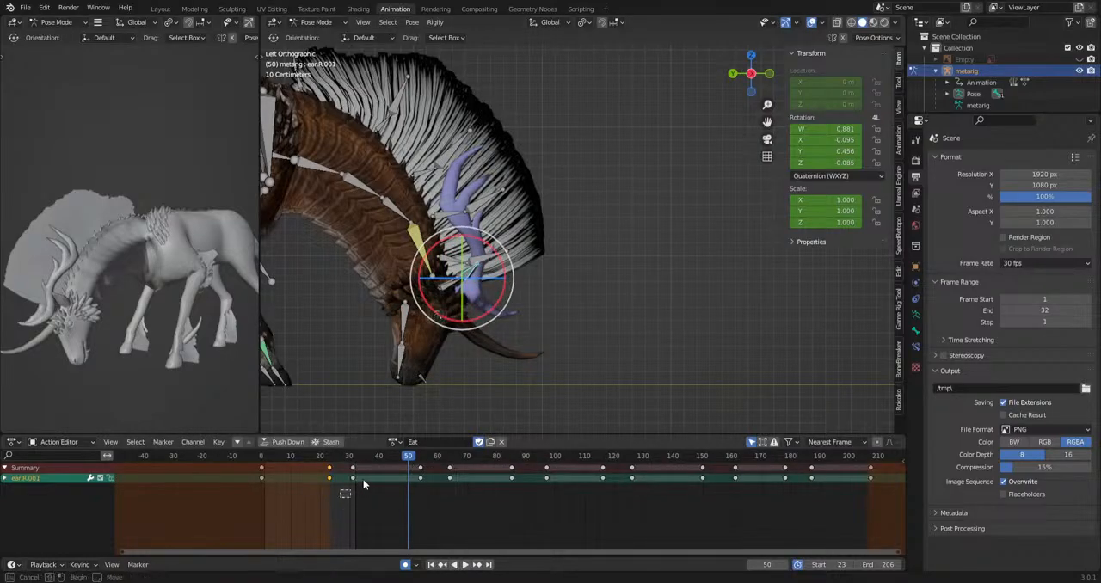
drag(859, 491, 825, 464)
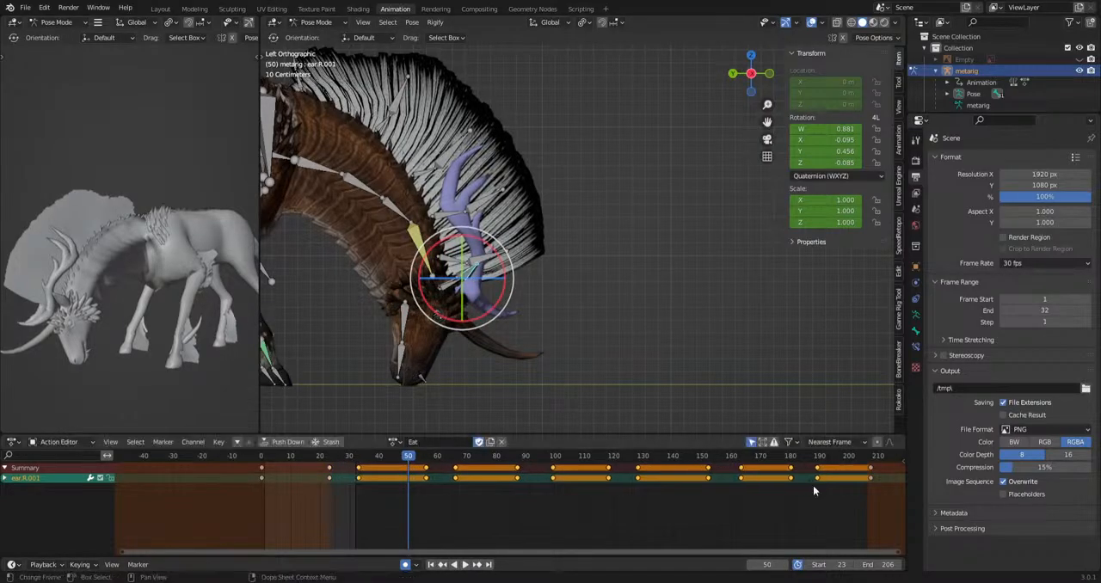
Play back the Eat animation and examine the whole creature from the front, side and above.
key(space)
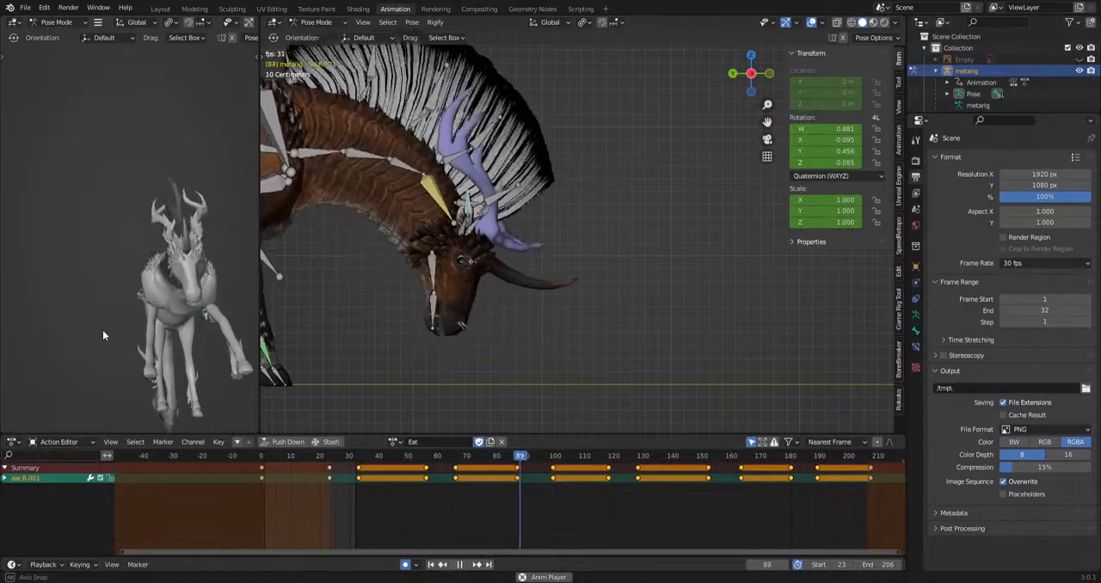
middle_drag(100, 330, 17, 367)
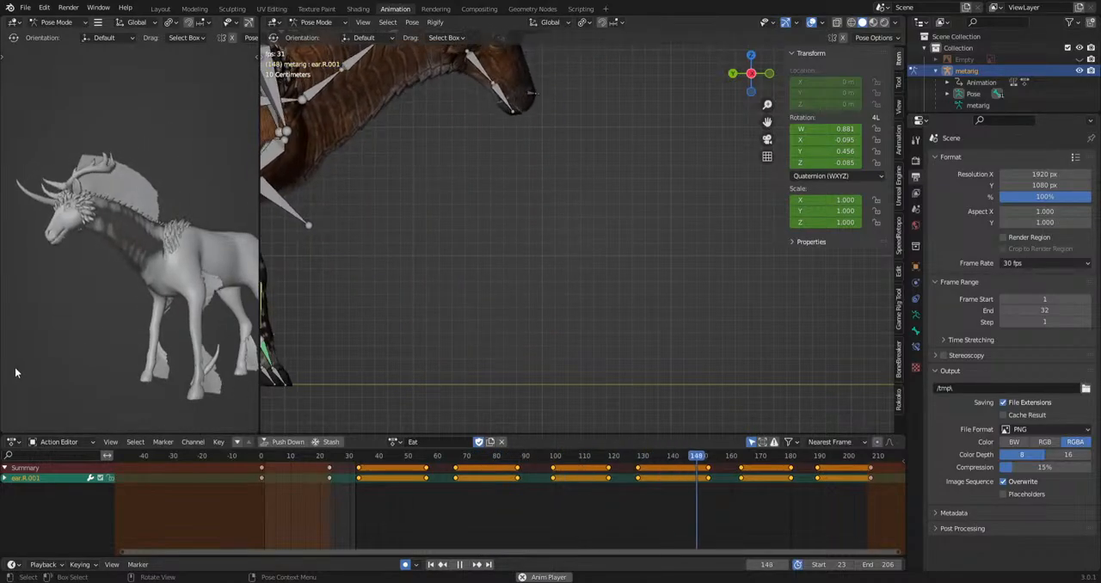
scroll(385, 377, down, 4)
middle_drag(758, 357, 484, 361)
shift+middle_drag(731, 346, 567, 371)
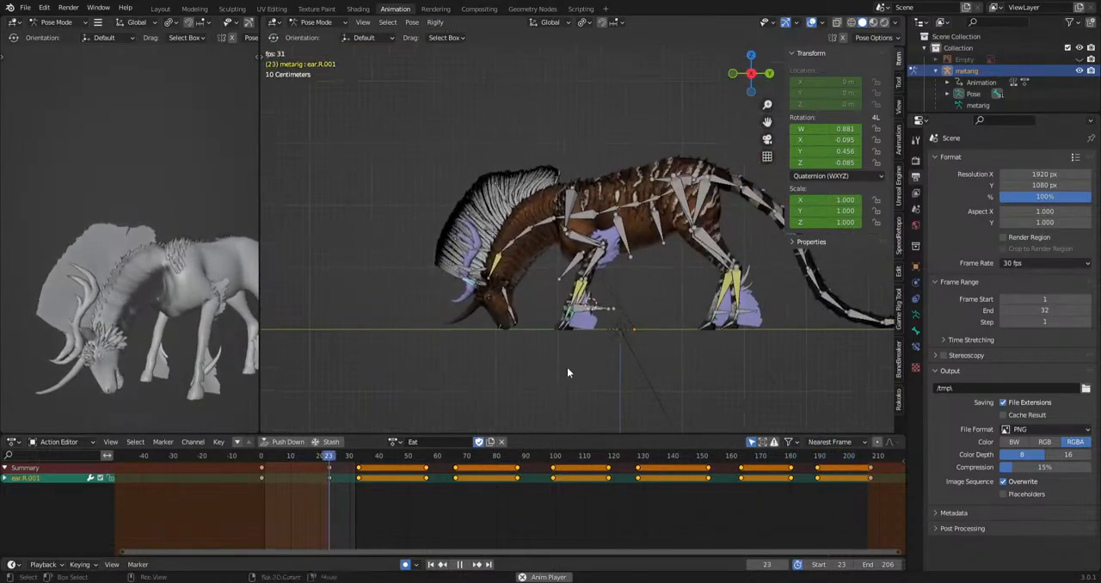
key(space)
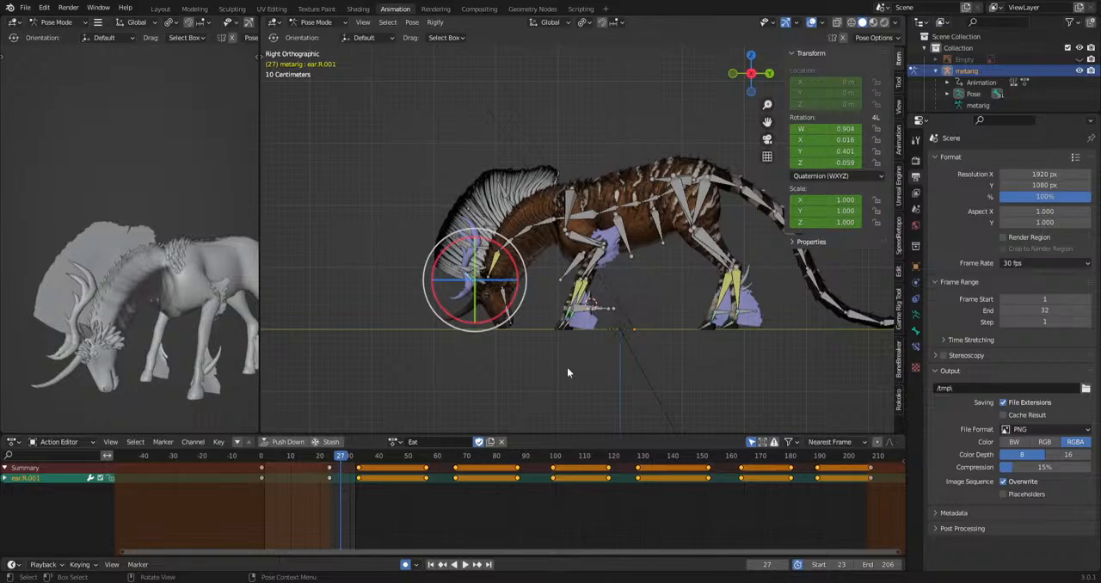
shift+middle_drag(623, 371, 499, 400)
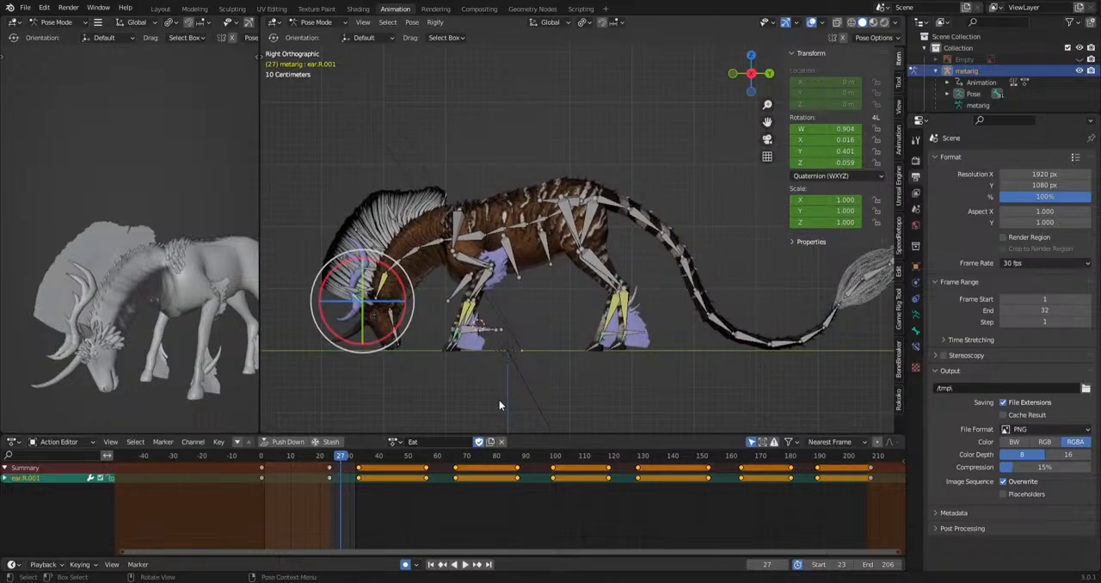
scroll(499, 400, up, 2)
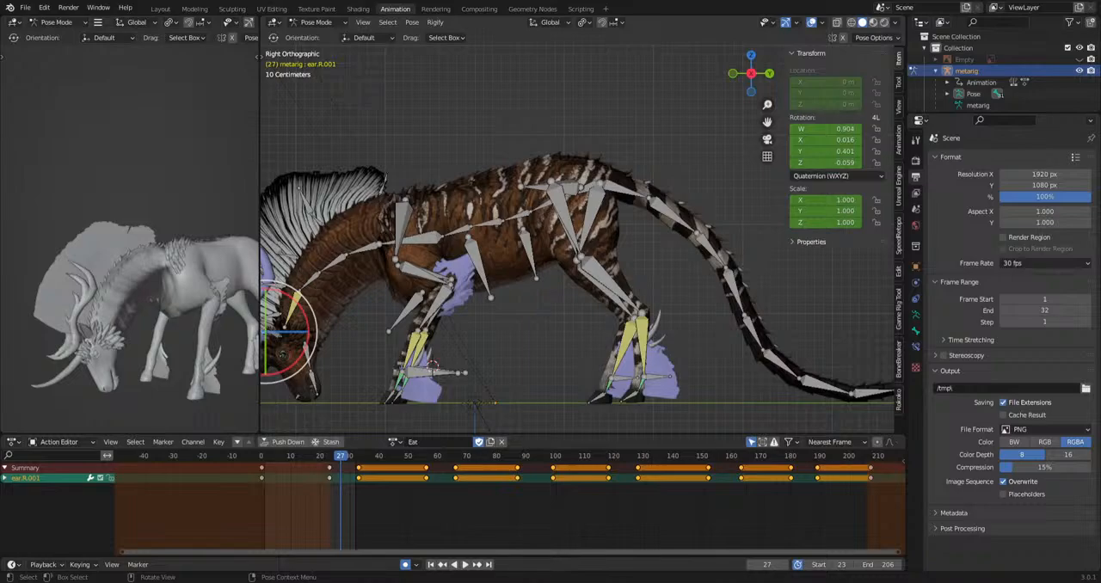
scroll(585, 318, down, 3)
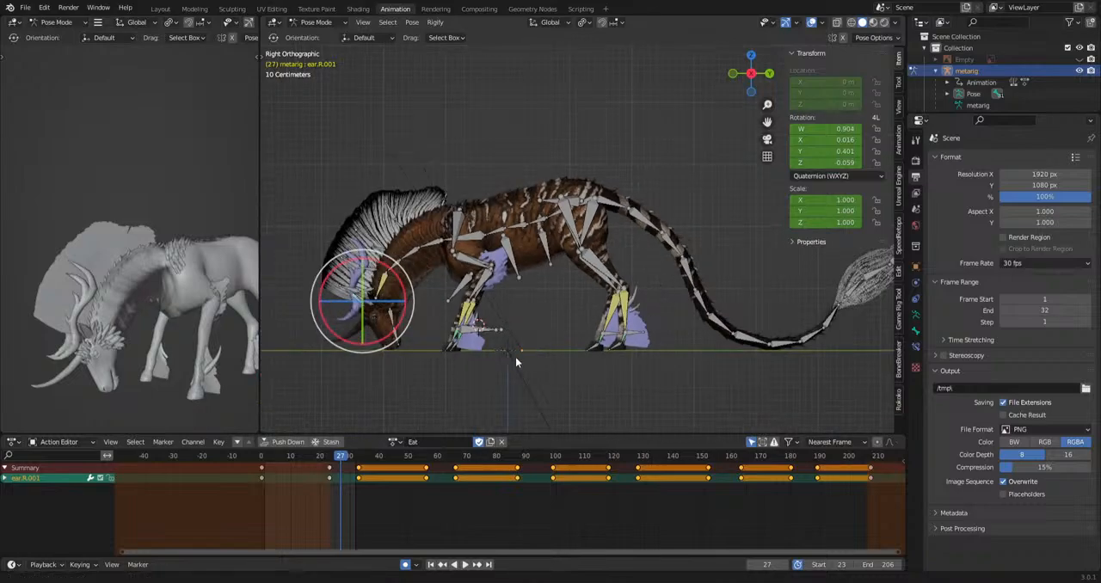
key(space)
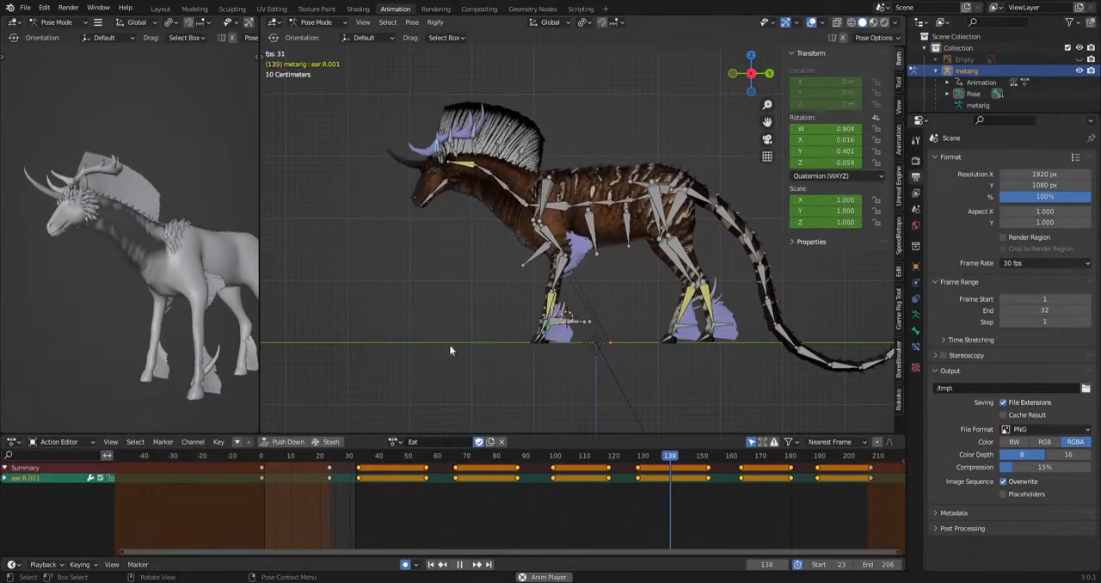
middle_drag(97, 349, 228, 399)
scroll(646, 260, up, 4)
key(space)
Select spine.003 and spine.004 and rotate them slightly in the back view to key a sway at frame 45.
shift+middle_drag(647, 260, 551, 279)
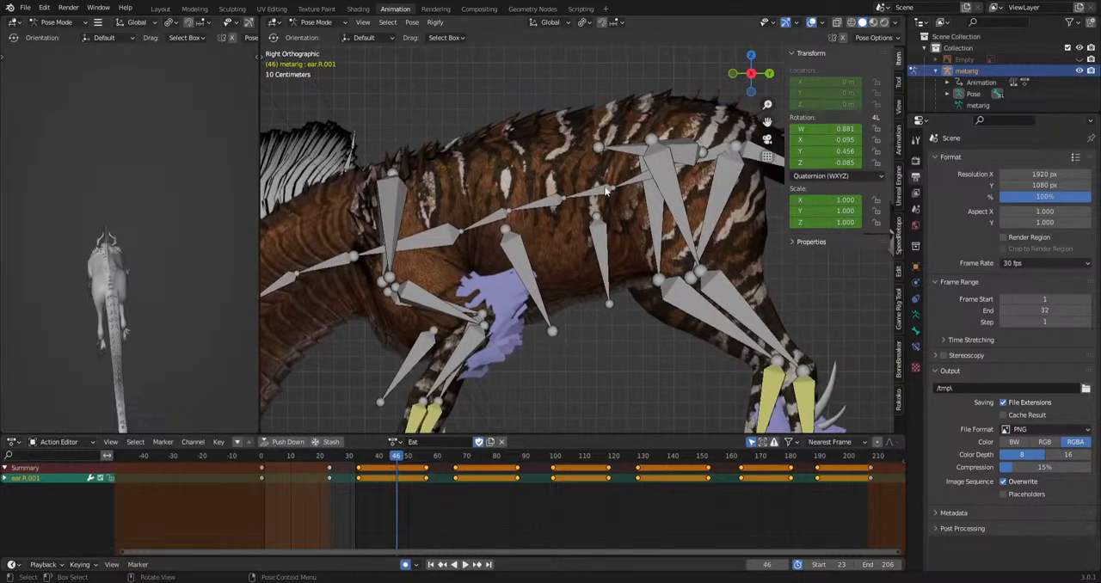
click(589, 194)
shift+click(551, 201)
drag(400, 456, 394, 459)
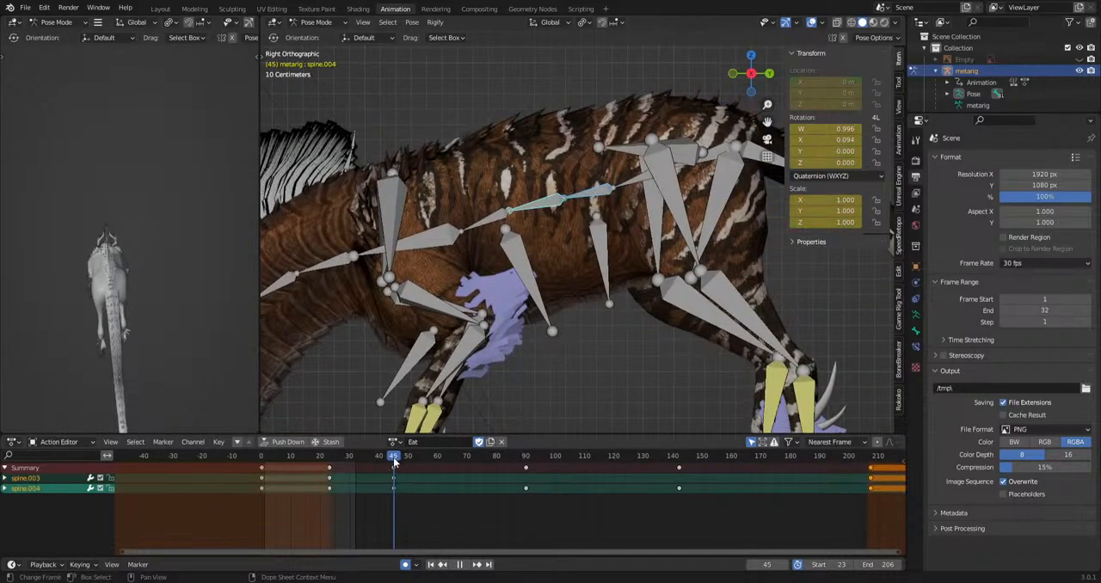
middle_drag(655, 341, 574, 358)
scroll(580, 358, up, 2)
key(r)
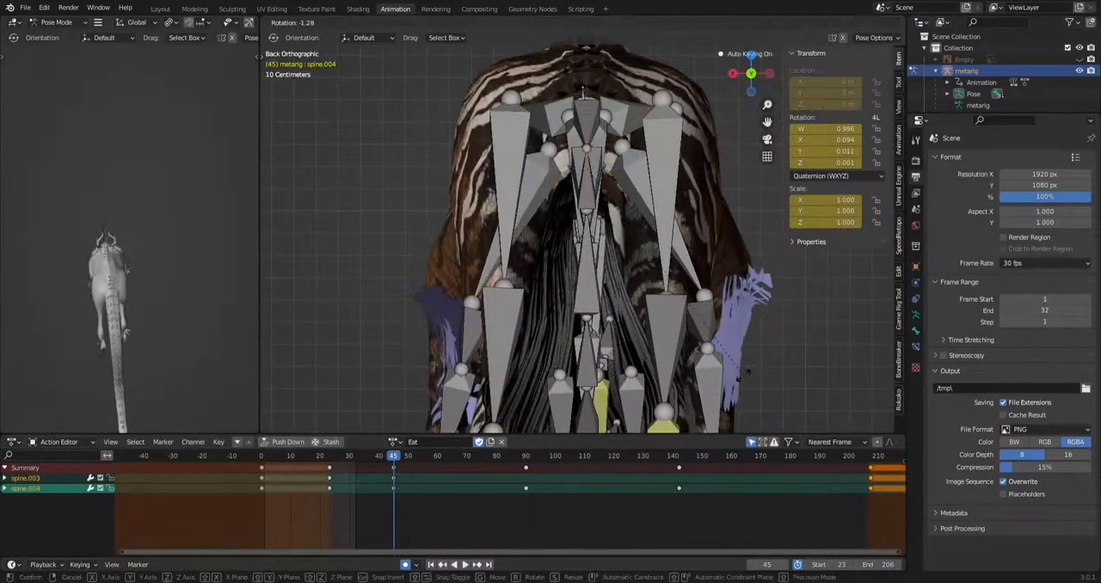
click(732, 375)
Move the spine.004 key at frame 45 to frame 51.
drag(378, 506, 475, 493)
key(g)
click(423, 491)
Rotate spine.003 and spine.004 to the opposite side in the back and top views to key a sway at frame 73.
key(r)
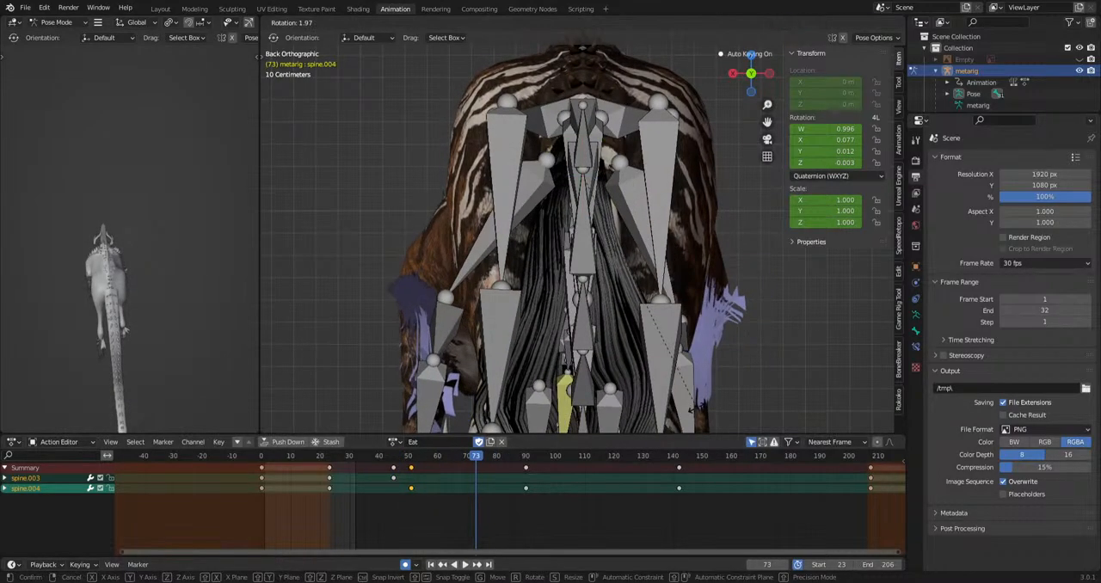
click(699, 406)
key(r)
click(718, 393)
middle_drag(686, 159, 687, 297)
ctrl+middle_drag(688, 258, 704, 312)
key(r)
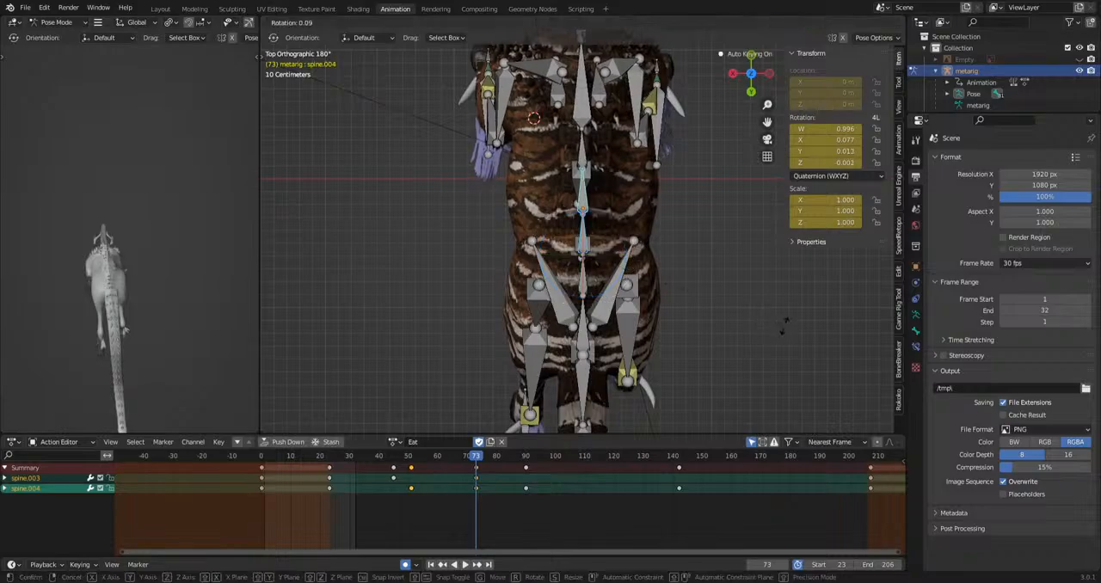
click(784, 324)
Rotate spine.003 and spine.004 slightly in the top view to key the sway at frames 106 and 142.
drag(487, 458, 682, 480)
key(r)
click(796, 379)
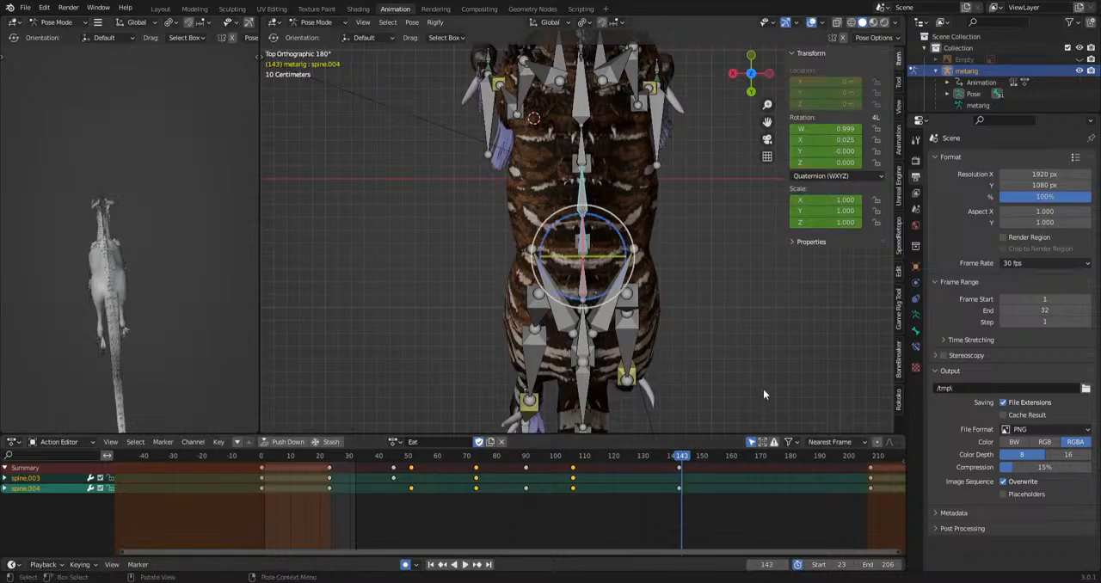
key(r)
click(776, 377)
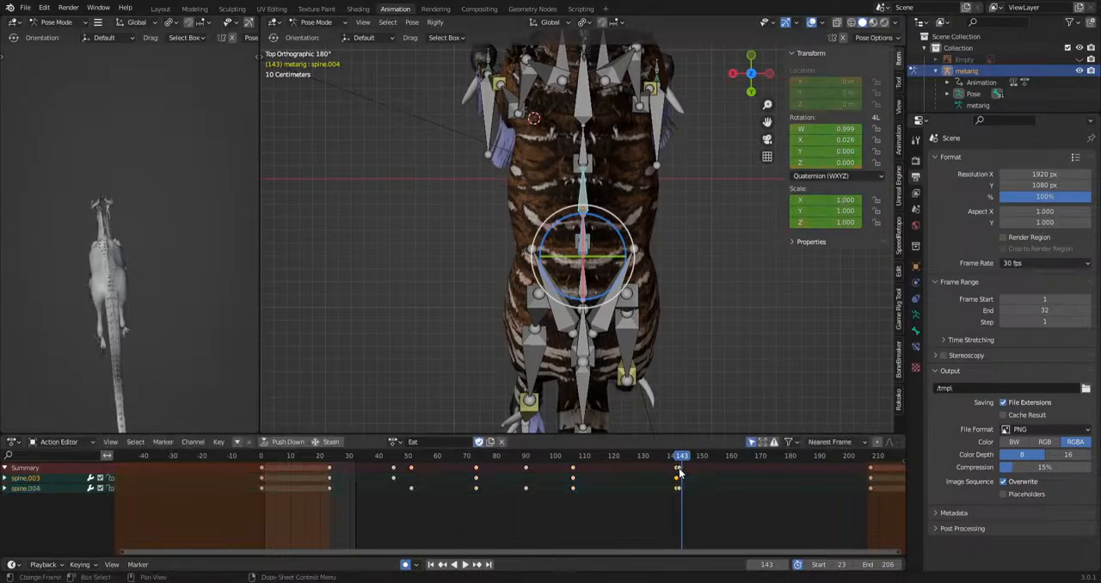
Rotate spine.003 and spine.004 in the top view to key the sway at frames 171 and 188.
key(space)
drag(764, 474, 814, 467)
key(r)
click(793, 413)
key(r)
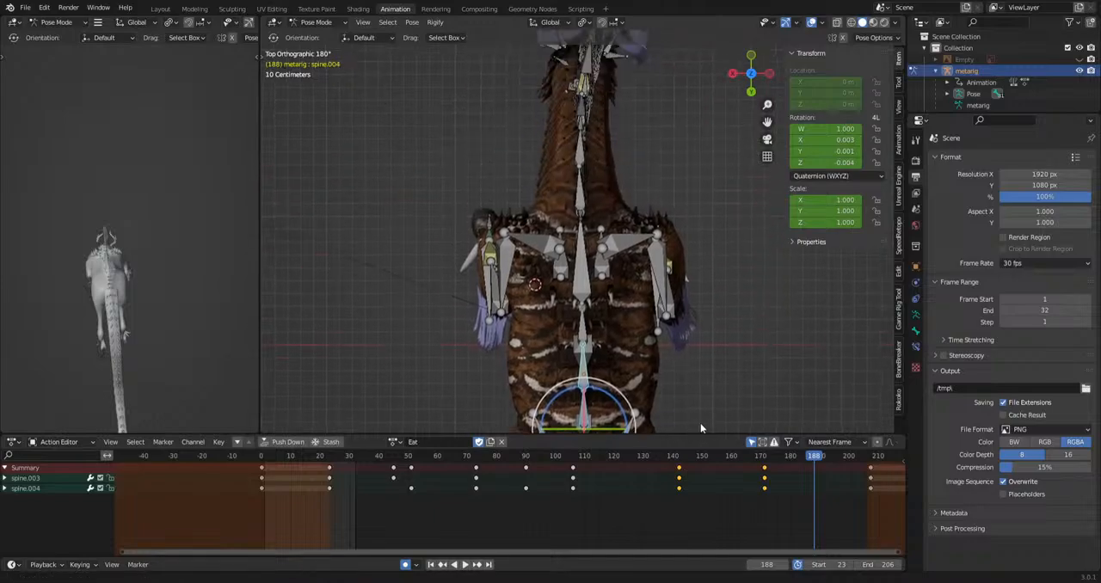
click(855, 338)
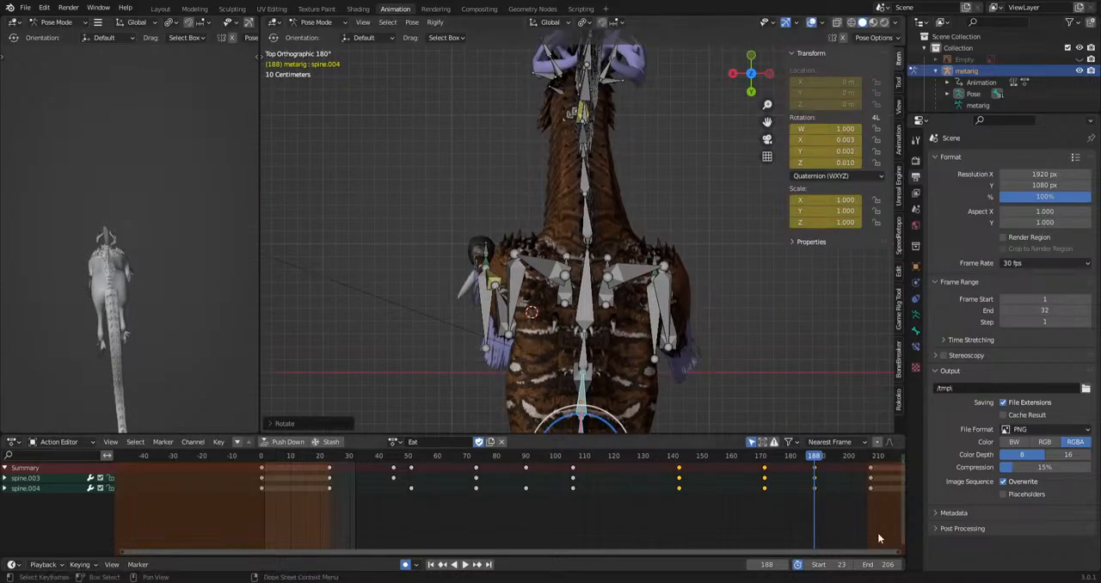
Delete the spine.004 key at frame 51 and adjust the rotation of both spine bones at frames 45 and 73.
drag(823, 460, 431, 473)
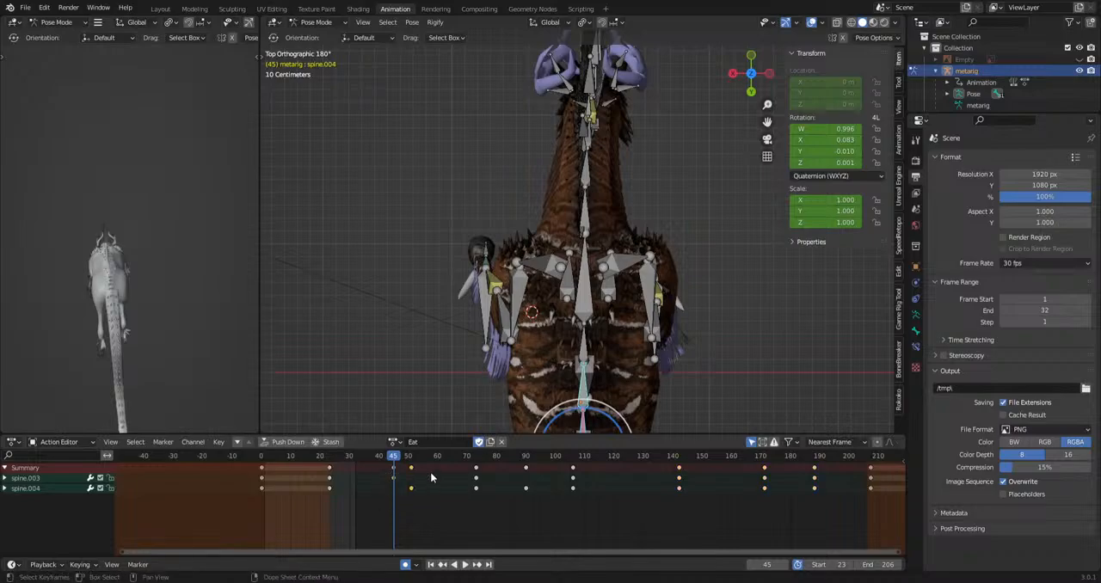
key(Delete)
key(r)
click(758, 353)
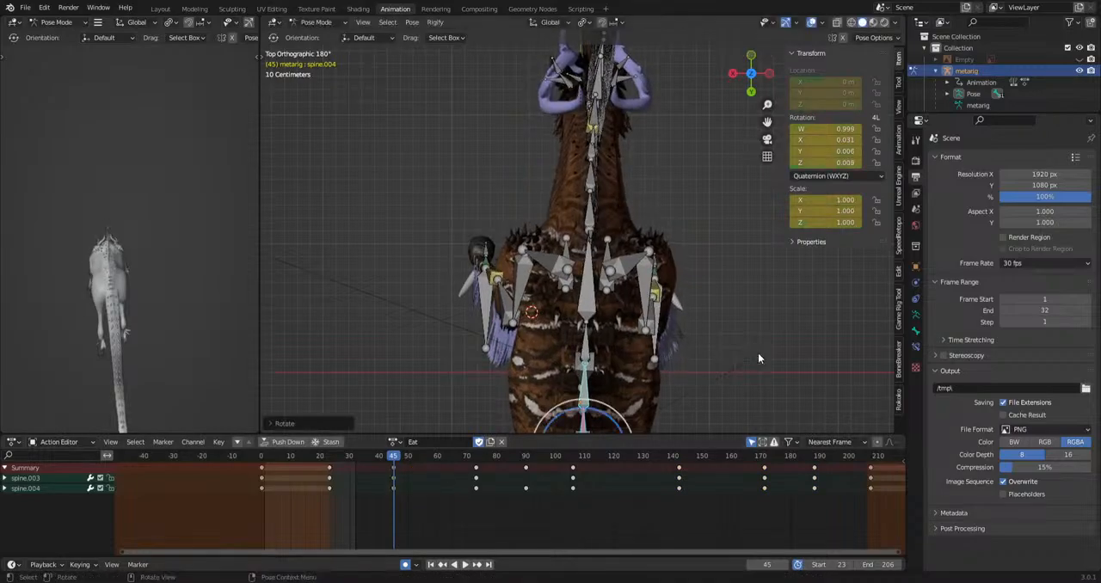
drag(396, 477, 478, 478)
key(r)
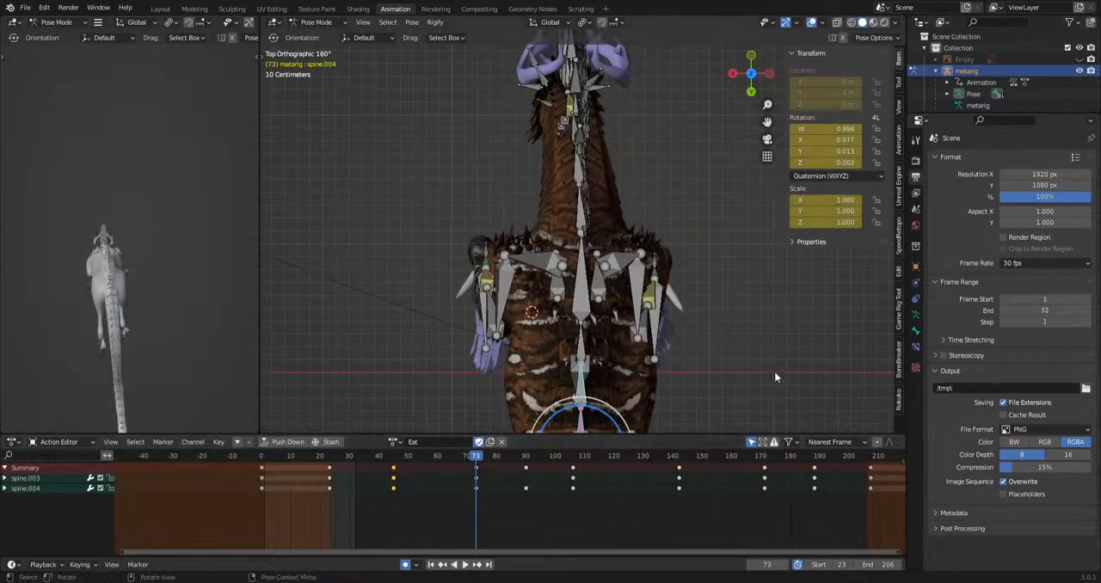
click(777, 366)
Shift the spine.004 keys from frame 45 through 188 five frames later and play back the spine sway.
drag(372, 511, 795, 500)
key(shift+d)
click(663, 521)
key(space)
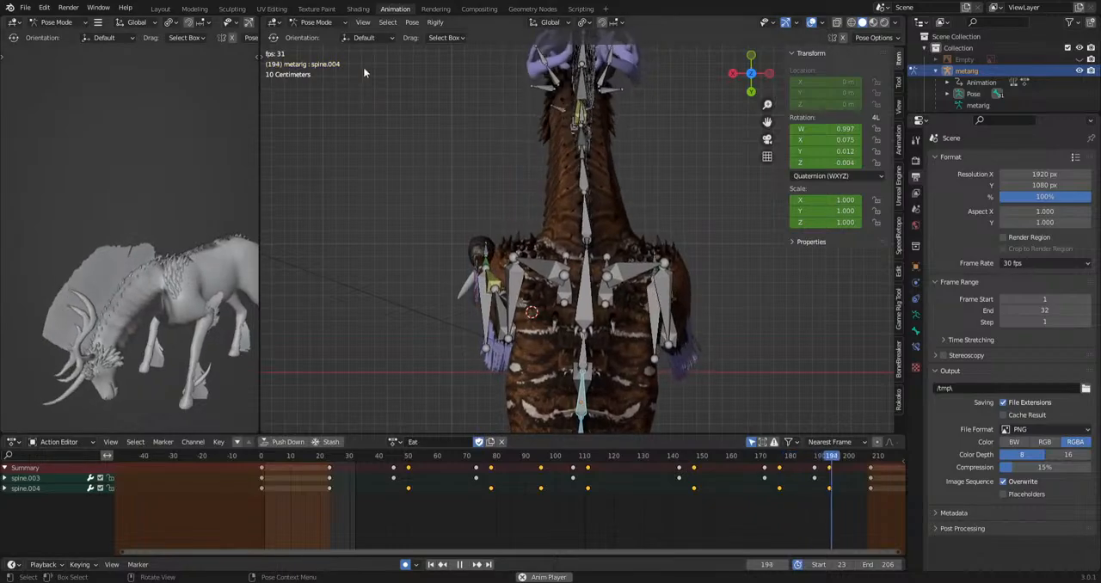
key(space)
Select spine.006 and rotate it in the right side view to key poses at frames 45 and 69.
click(581, 306)
key(KP_3)
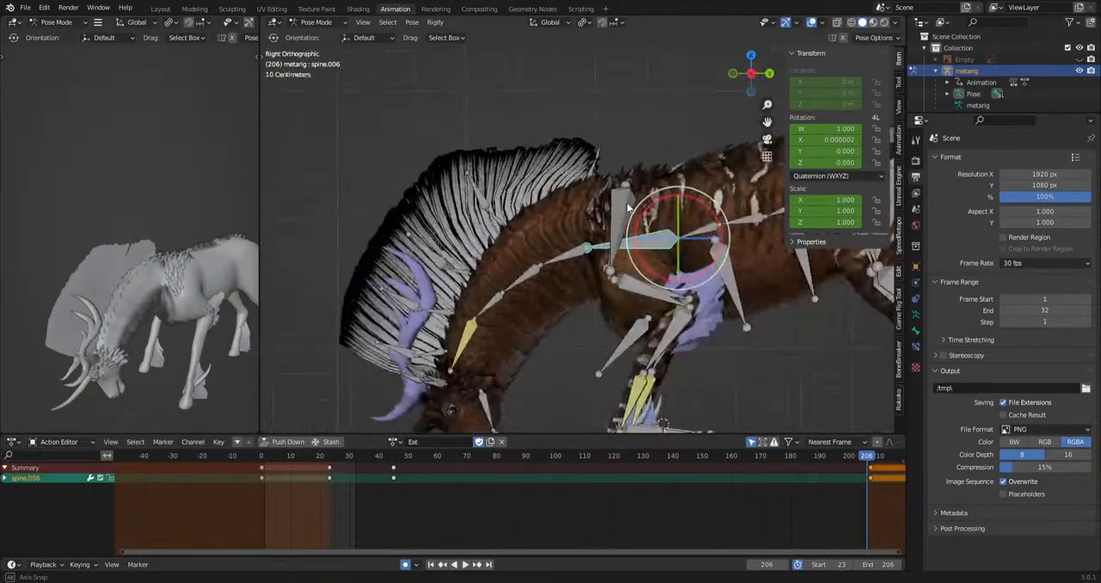
drag(372, 458, 349, 464)
key(r)
click(551, 344)
scroll(551, 352, down, 2)
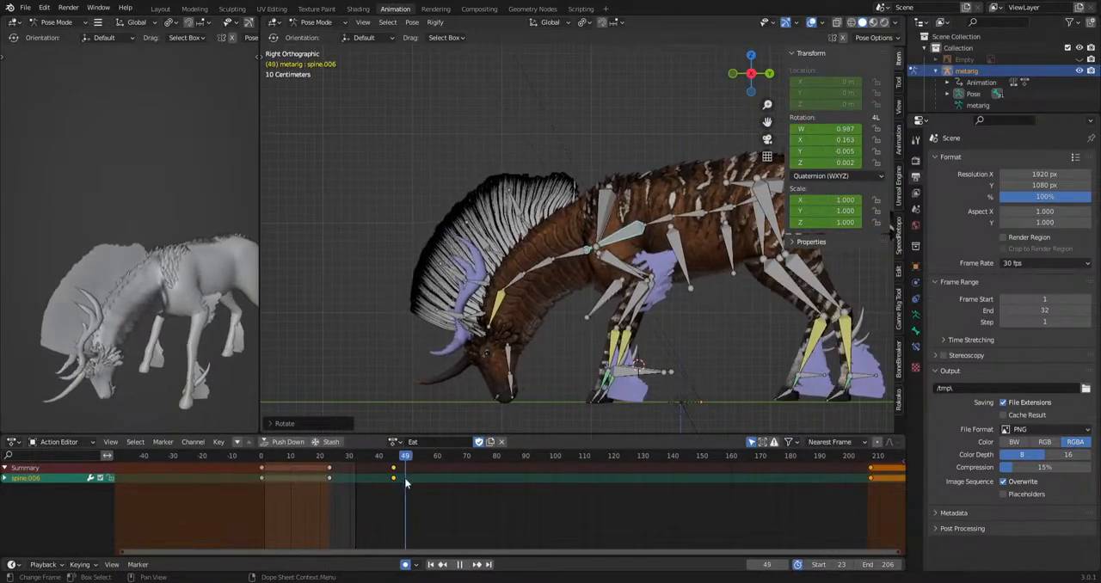
key(space)
key(r)
click(756, 387)
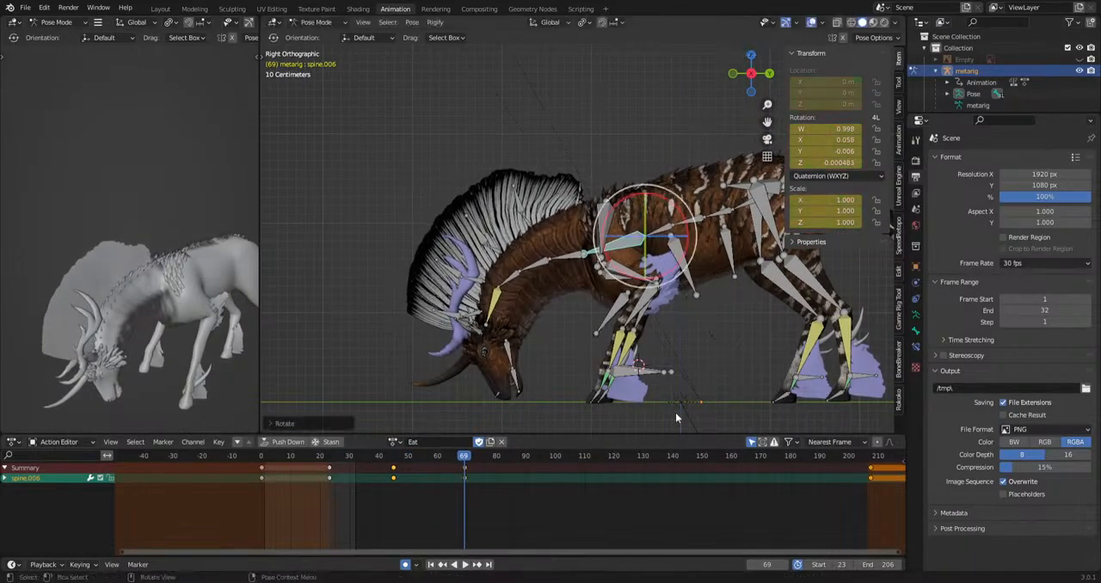
Rotate spine.006 in the side view to key alternating poses at frames 92, 111, 134 and 164.
drag(478, 457, 744, 461)
key(r)
click(746, 380)
key(r)
click(717, 409)
key(r)
click(721, 401)
key(r)
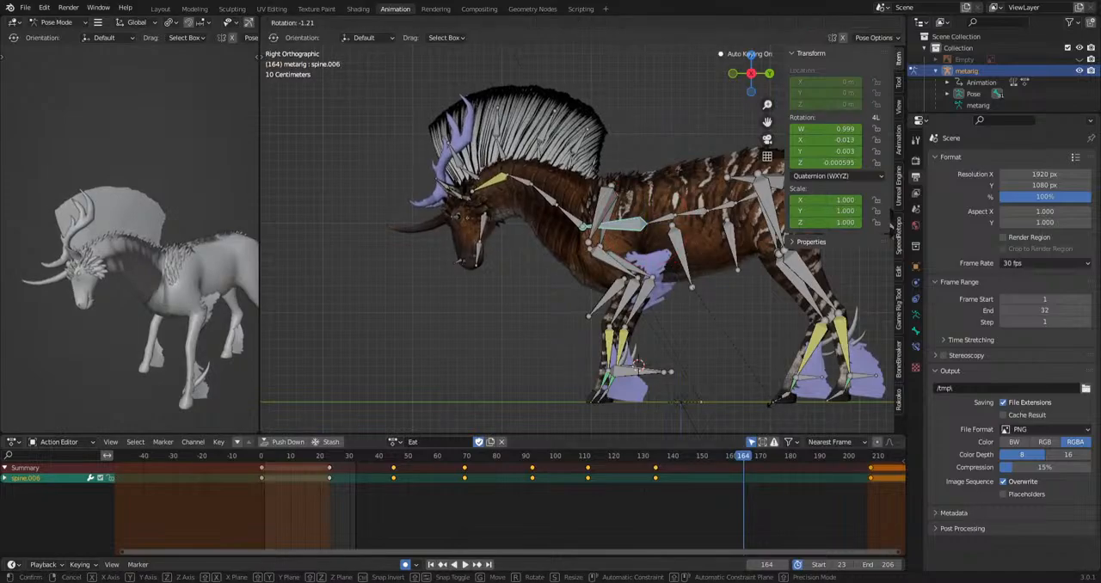
click(807, 424)
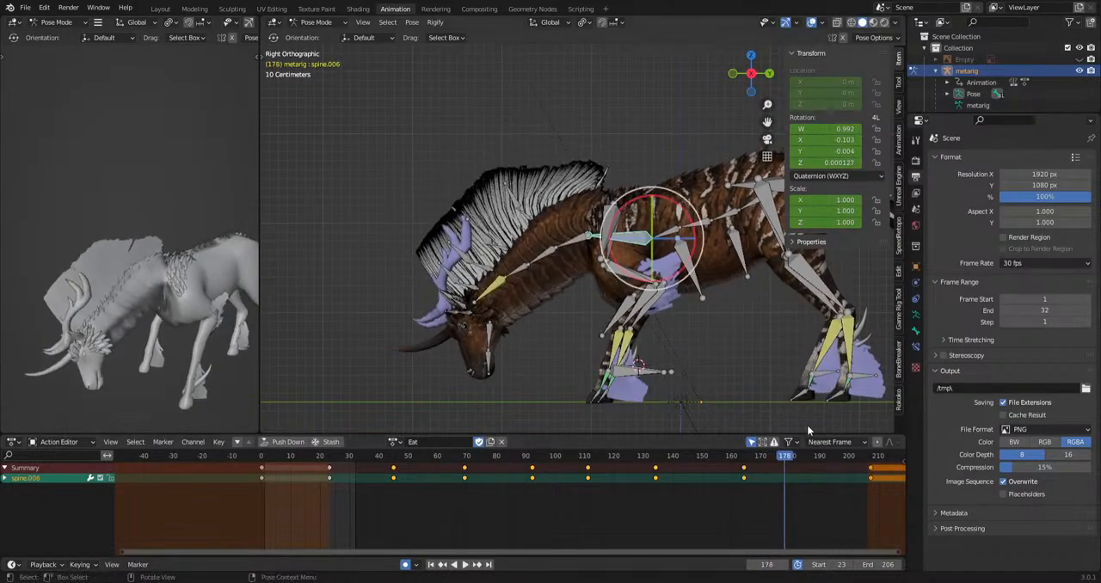
Rotate spine.006 in the side view to key poses at frames 178 and 191.
drag(745, 460, 871, 466)
key(r)
click(828, 409)
key(r)
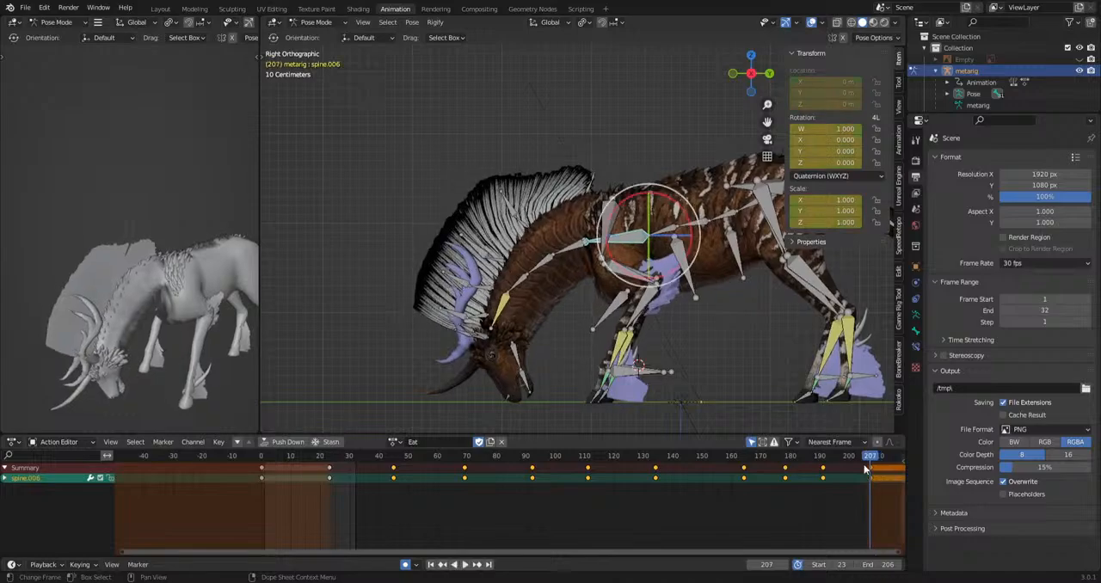
click(855, 384)
Select spine.006's keys at frames 207 and 23 and play back the Eat animation from the side.
drag(843, 508, 886, 459)
drag(357, 462, 333, 461)
key(space)
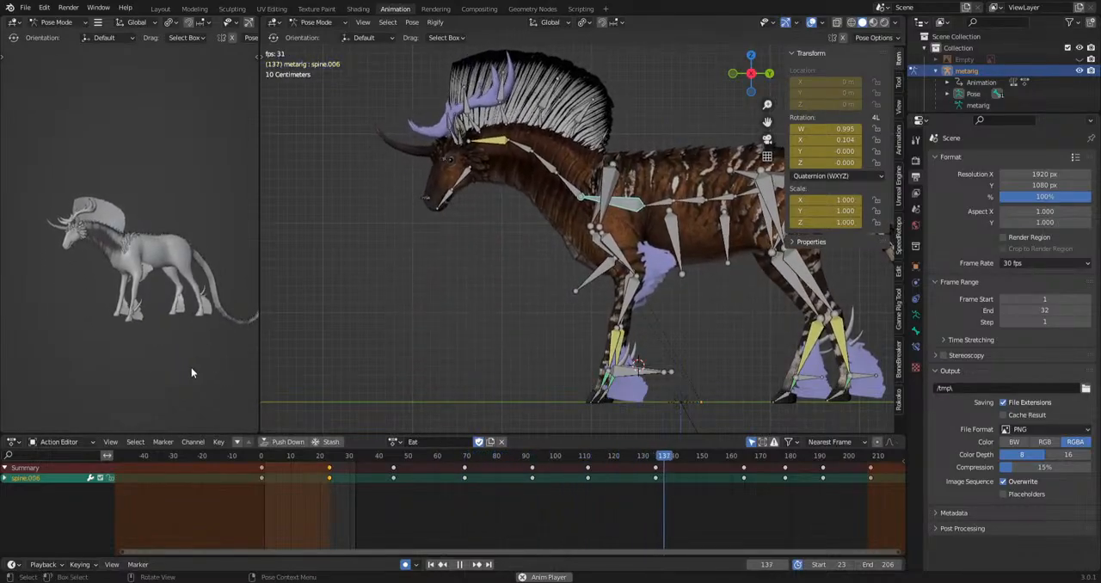
key(space)
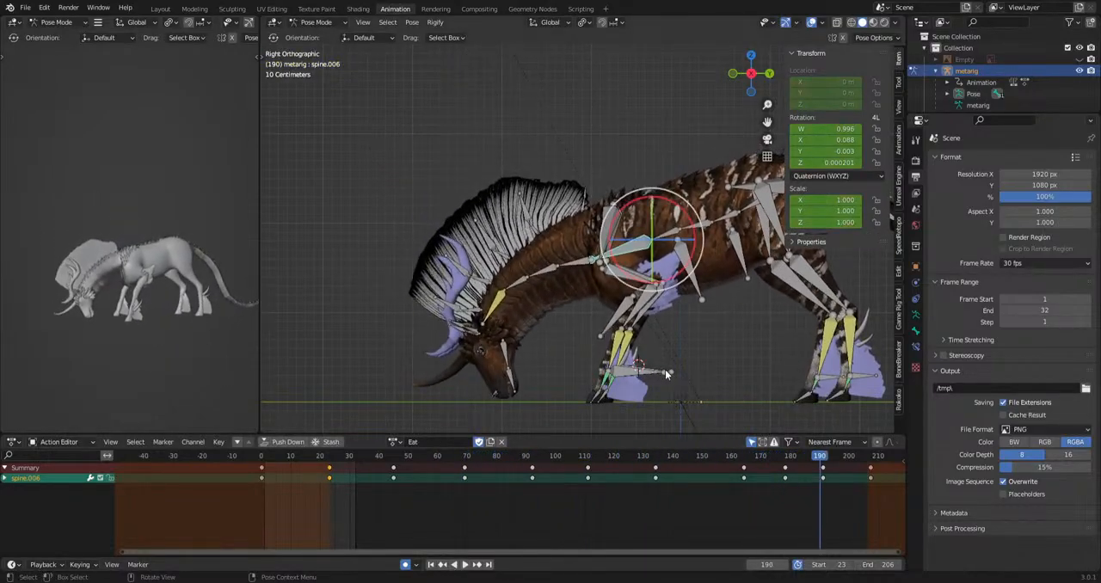
Switch the rig's active action to Loco_Walk and frame its keys in the timeline.
shift+middle_drag(765, 386, 564, 380)
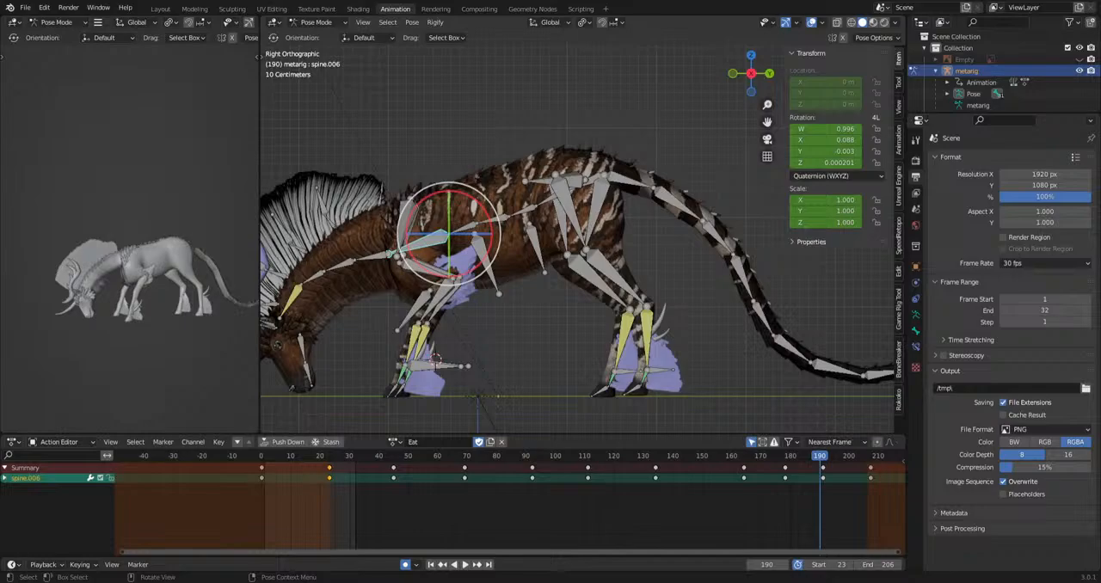
click(395, 442)
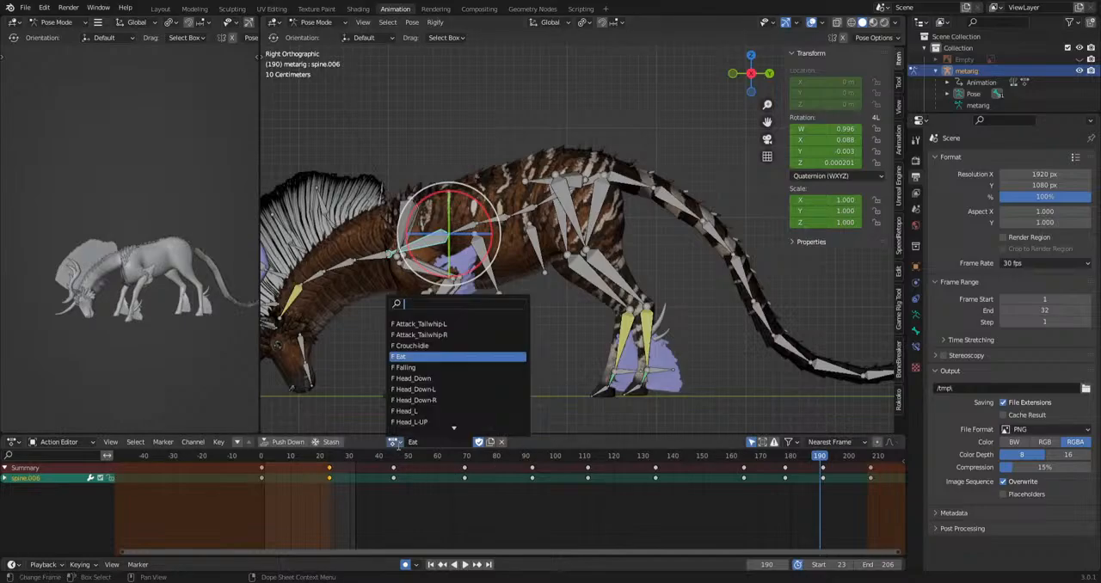
text(walk)
key(Return)
middle_drag(381, 502, 507, 489)
scroll(438, 485, up, 5)
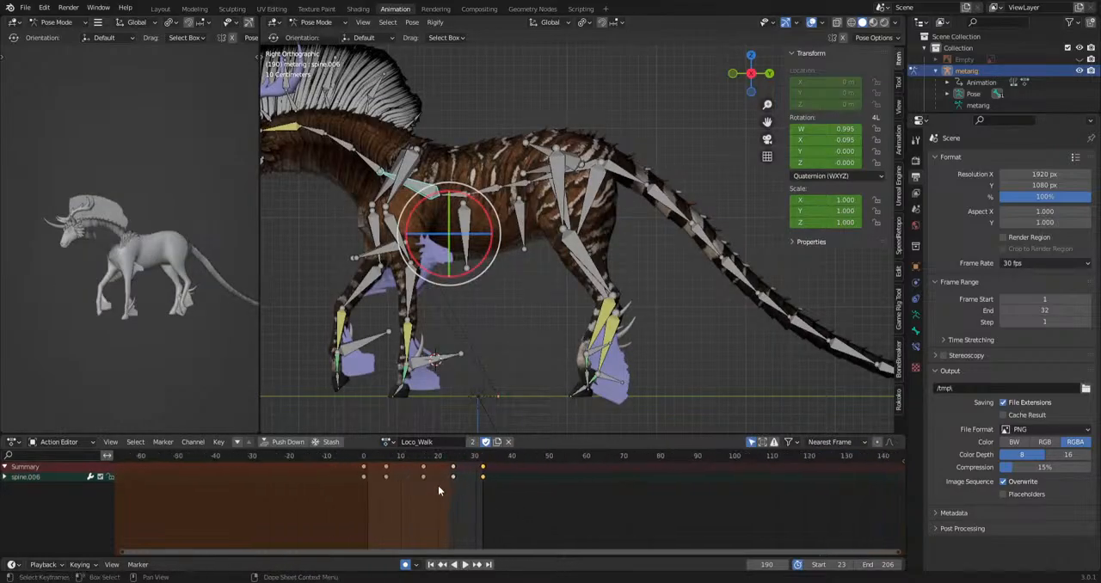
Set the preview range to frames 1 through 32 for the Loco_Walk cycle.
middle_drag(438, 485, 524, 461)
scroll(527, 424, up, 7)
key(b)
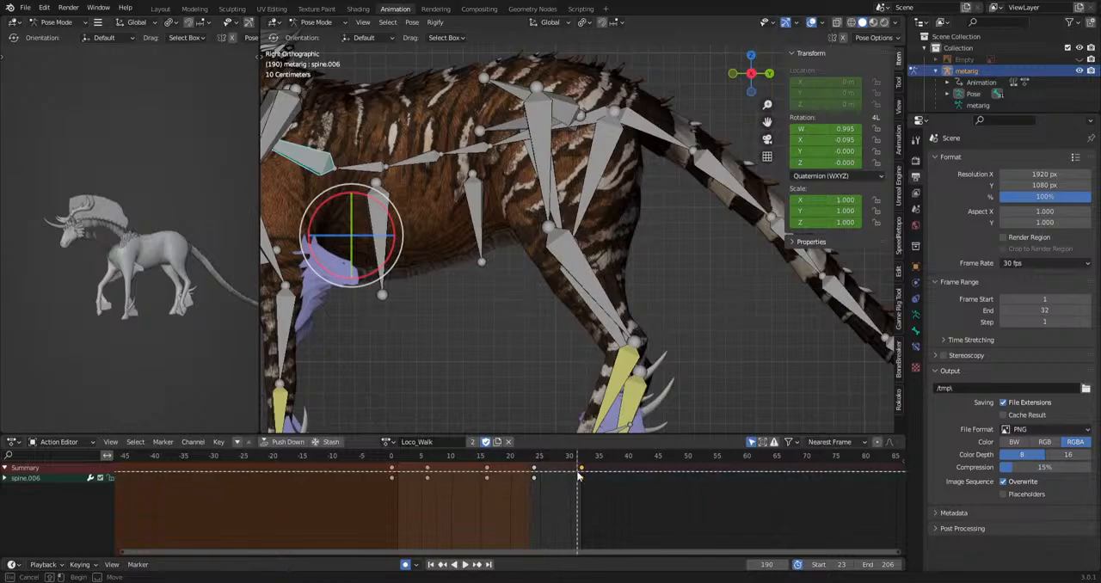
drag(404, 506, 399, 512)
scroll(490, 376, down, 8)
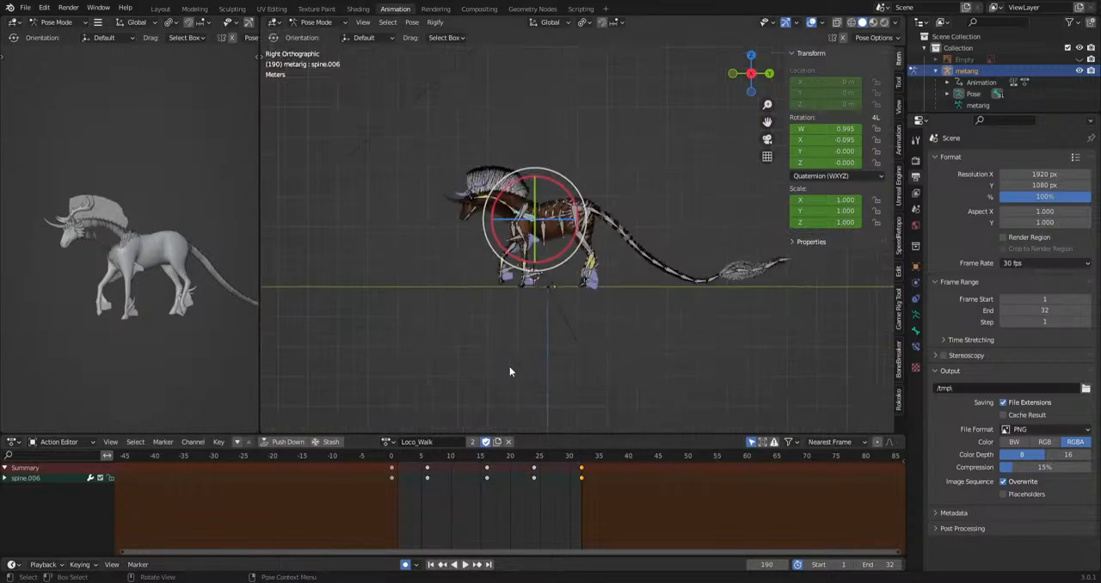
Play the Loco_Walk animation and examine the back and shoulder motion from above and behind in the solid preview view.
key(space)
middle_drag(99, 361, 161, 383)
scroll(103, 306, up, 5)
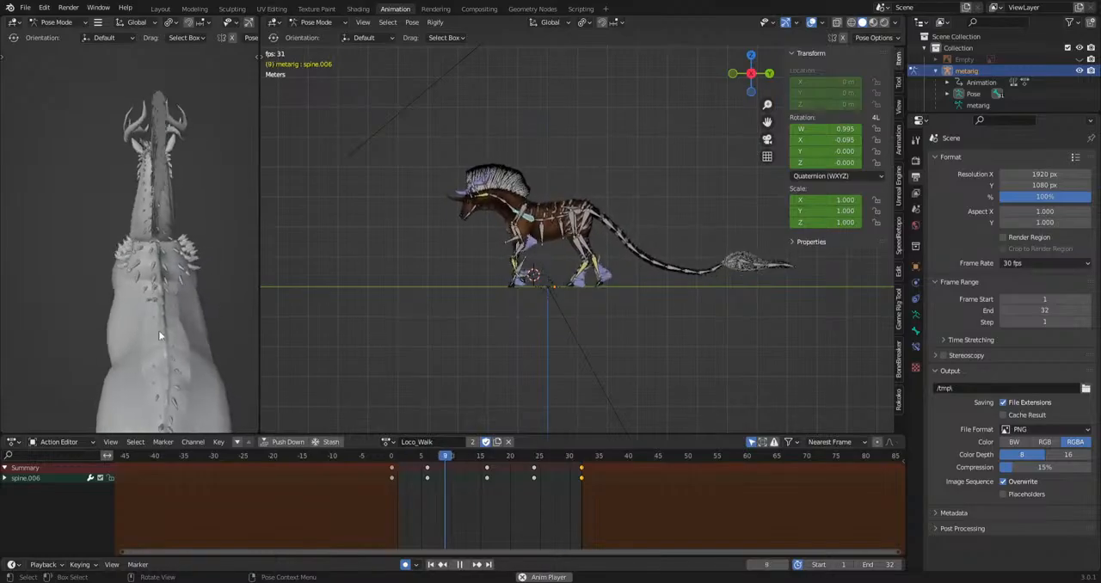
scroll(541, 330, up, 8)
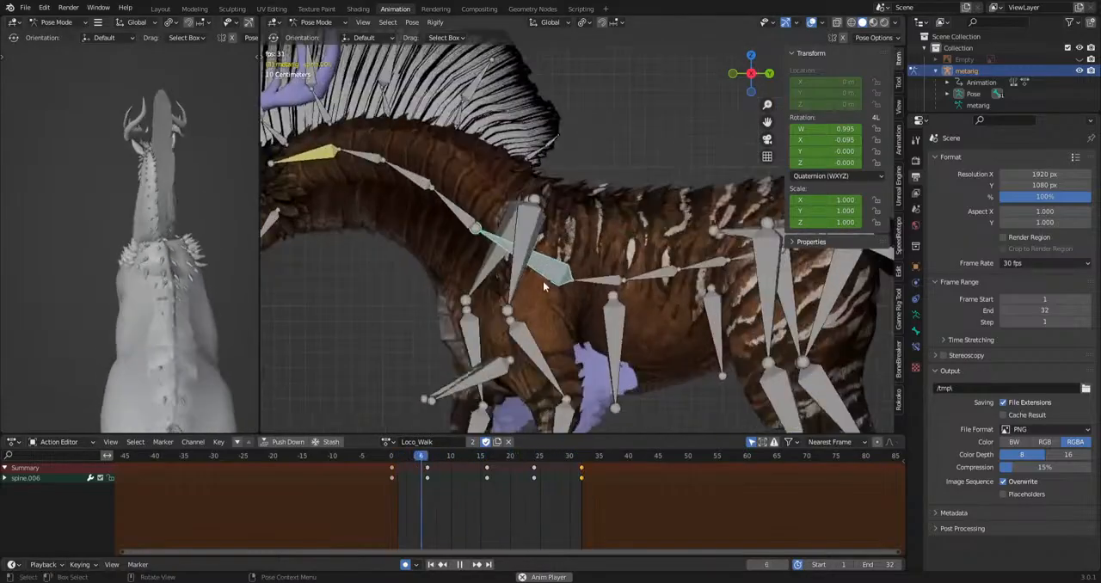
middle_drag(155, 292, 182, 384)
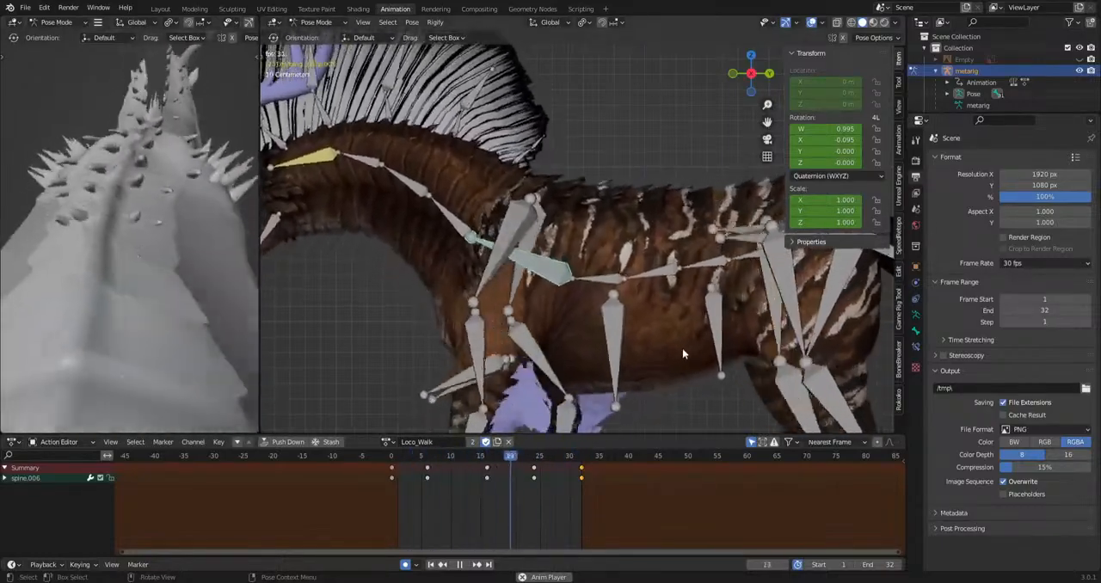
middle_drag(138, 267, 231, 229)
scroll(220, 230, down, 6)
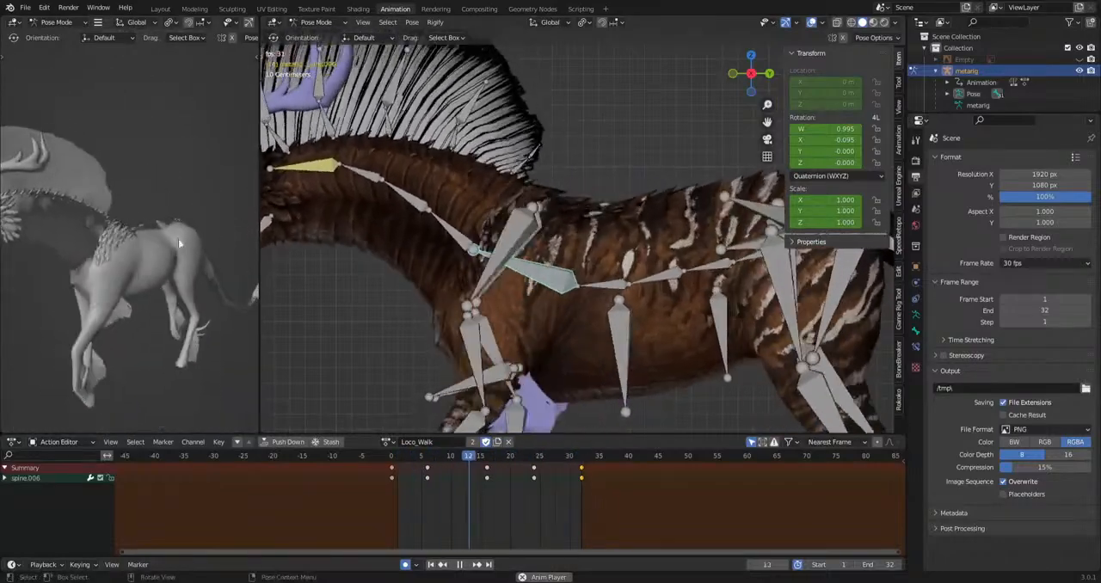
Hide the overlays in the main viewport and examine the playing walk from above, behind and the front.
scroll(800, 339, down, 5)
middle_drag(802, 339, 645, 351)
scroll(646, 351, down, 4)
click(811, 22)
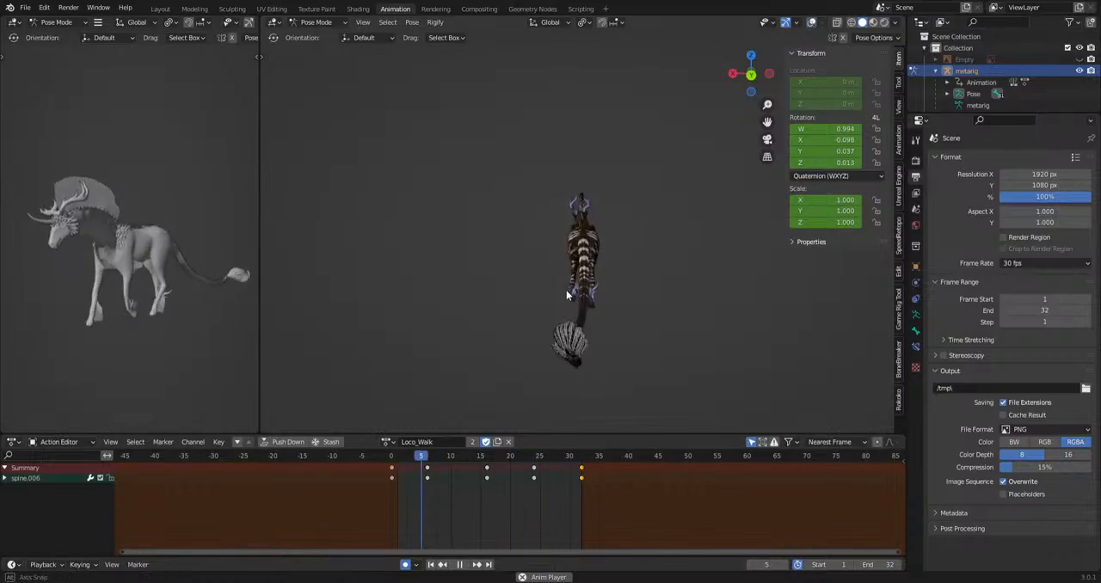
alt+drag(566, 290, 565, 323)
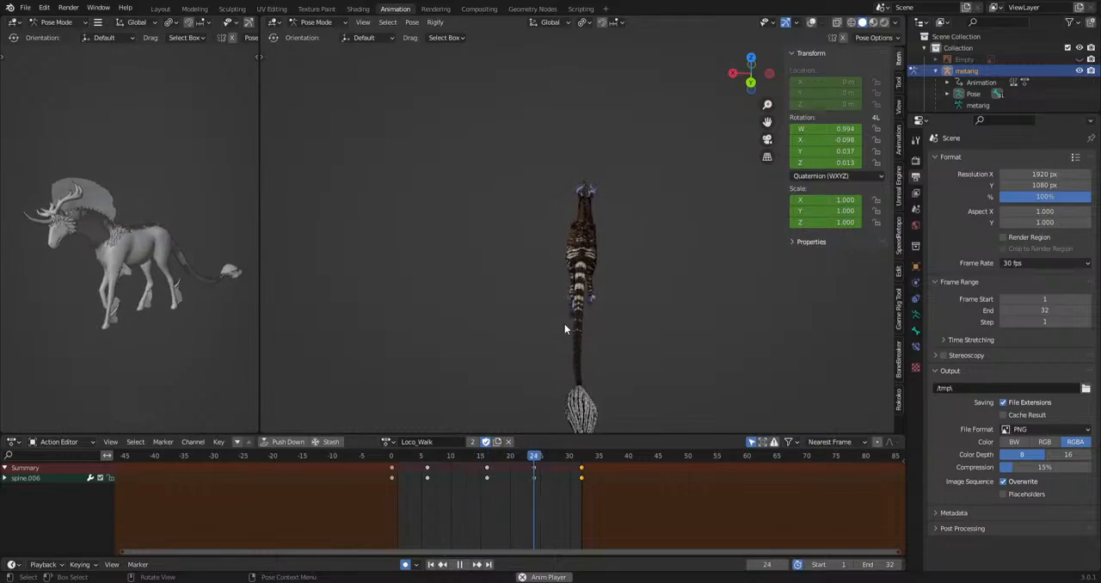
alt+middle_drag(564, 323, 415, 169)
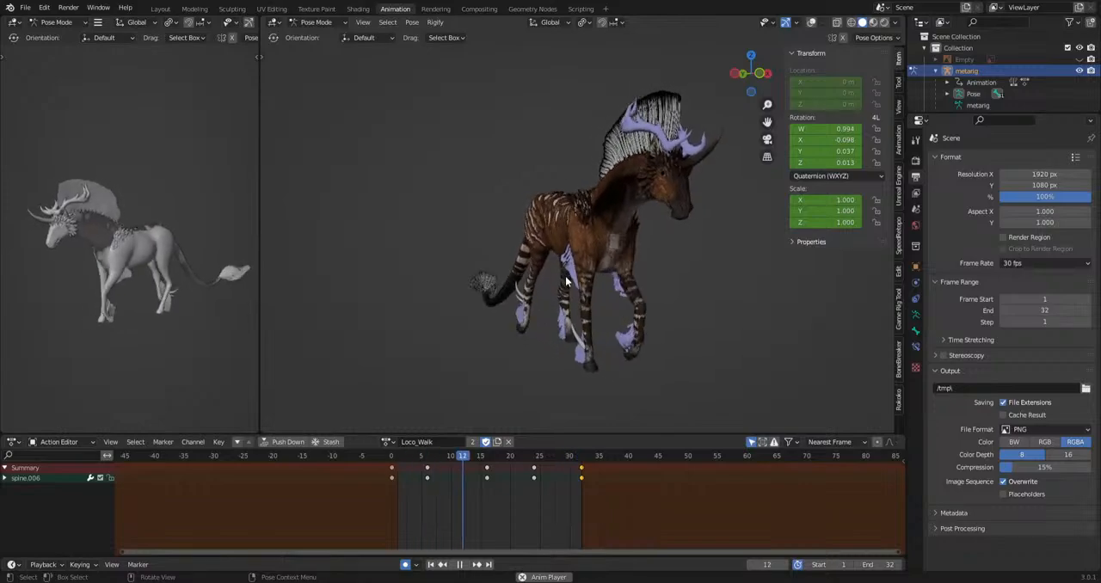
Try preview ranges starting at frame 0 and ending at frame 31, and restore the range to frames 1 through 32.
click(858, 564)
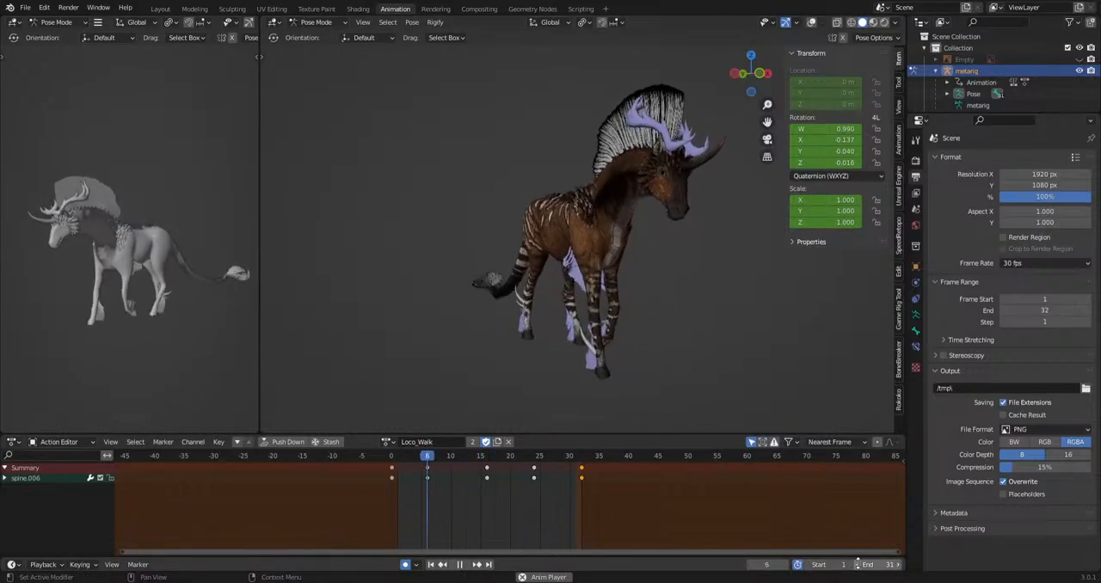
click(808, 564)
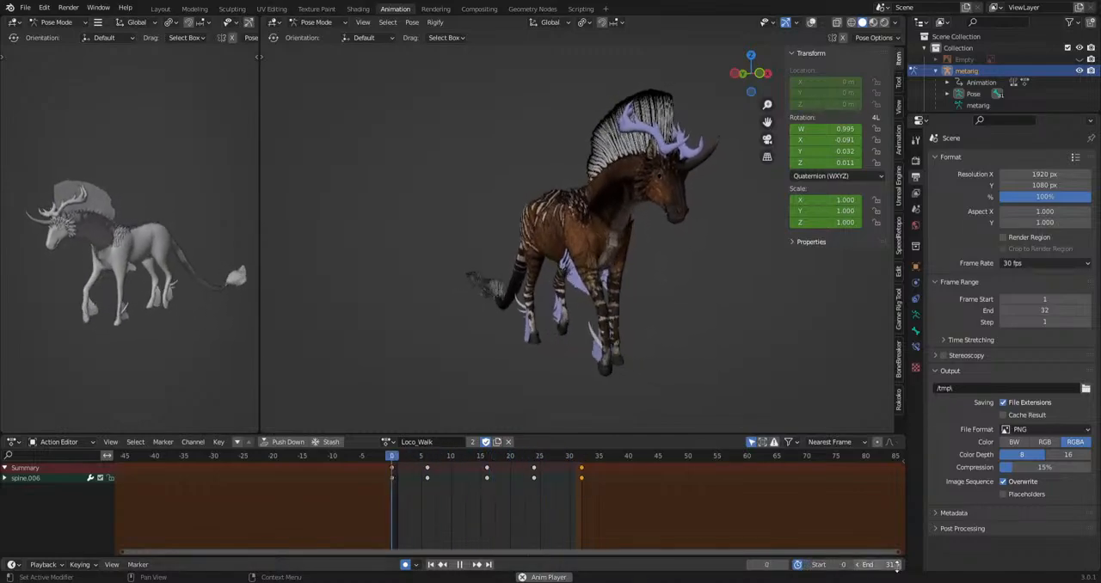
click(896, 565)
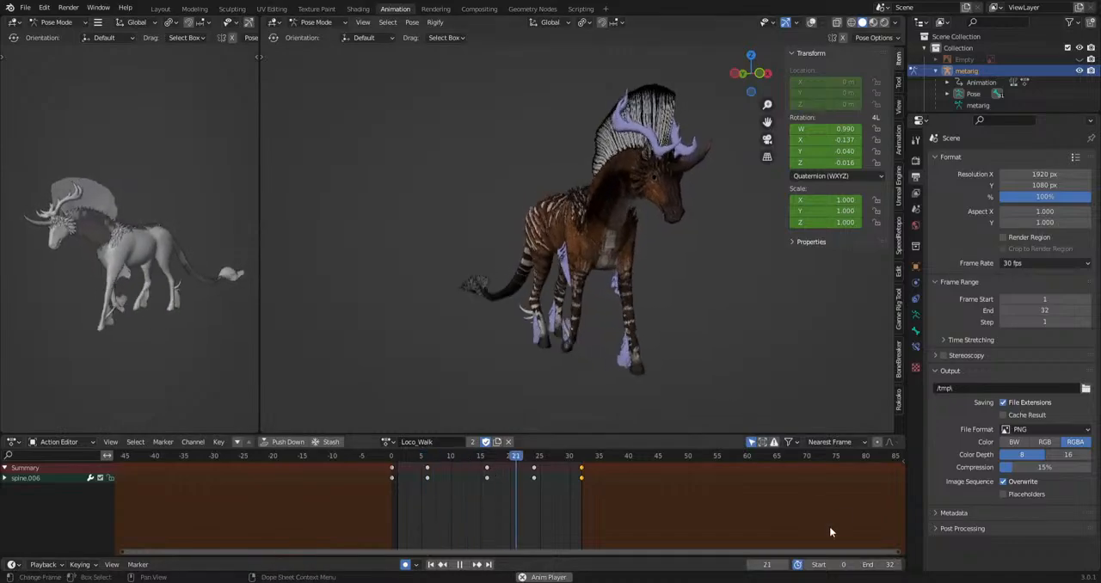
click(852, 565)
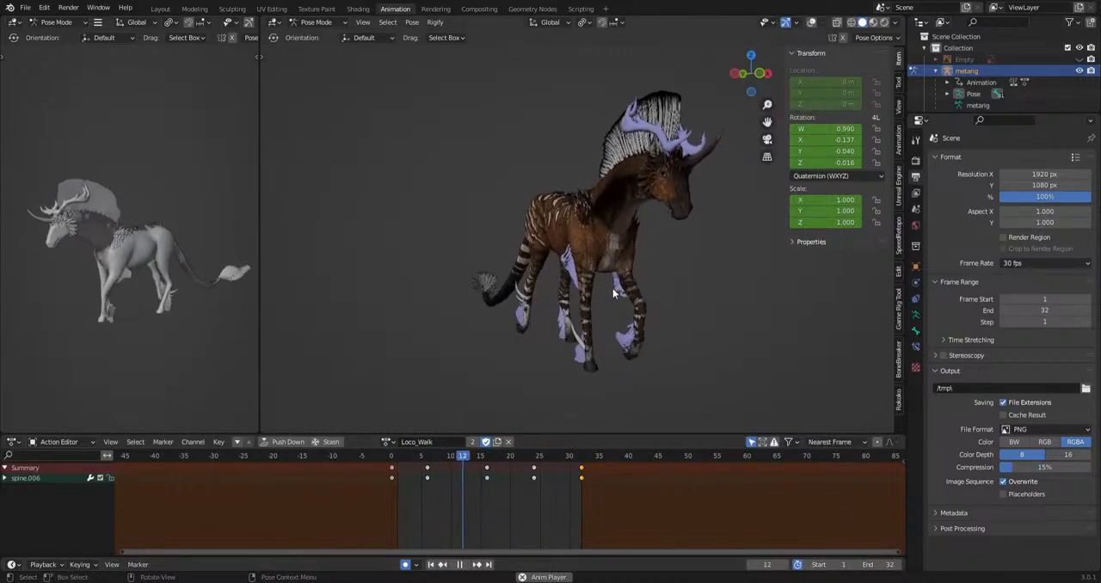
Switch to the Eat action, view the creature from the side, pause playback and select all bones to list their keyframes.
middle_drag(604, 309, 492, 309)
middle_drag(507, 253, 731, 360)
click(388, 441)
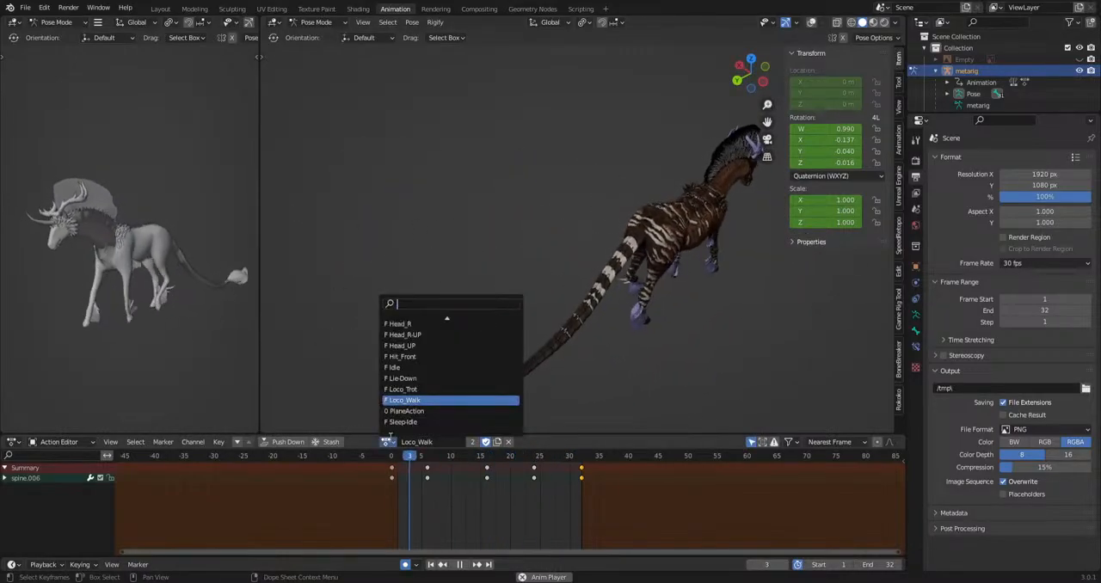
text(eat)
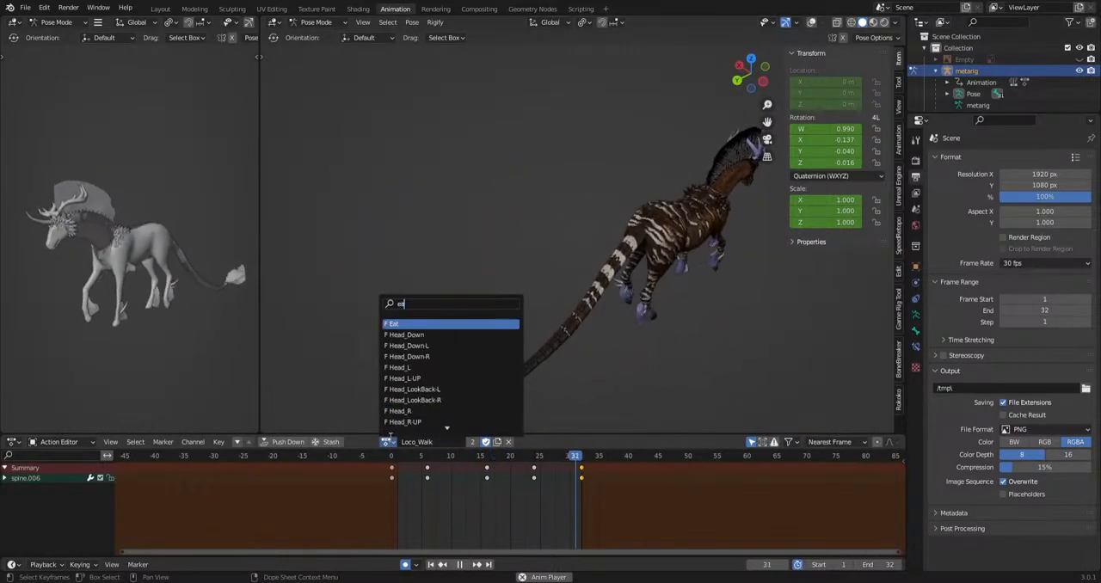
key(Return)
middle_drag(419, 301, 634, 282)
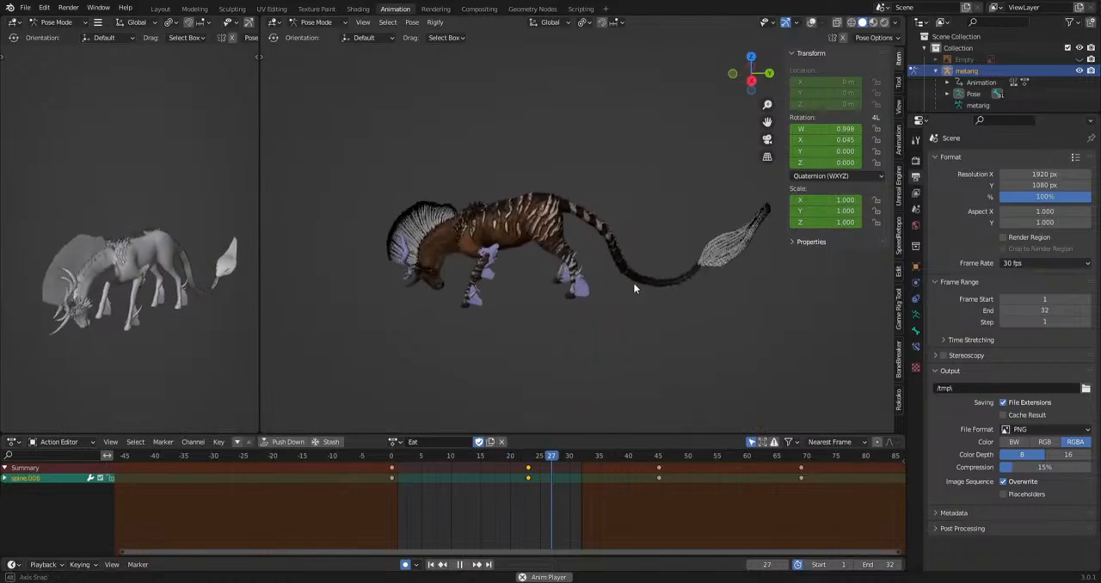
key(space)
key(a)
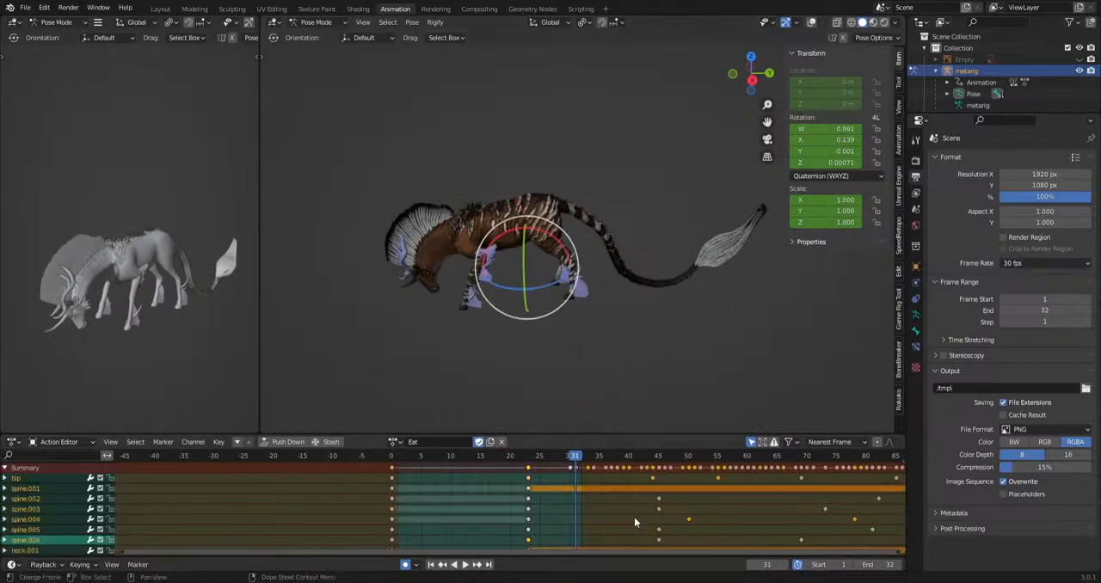
Set the preview range to frames 23 through 207 of the Eat action and start playback.
middle_drag(629, 497, 334, 528)
scroll(334, 528, down, 7)
middle_drag(498, 530, 375, 544)
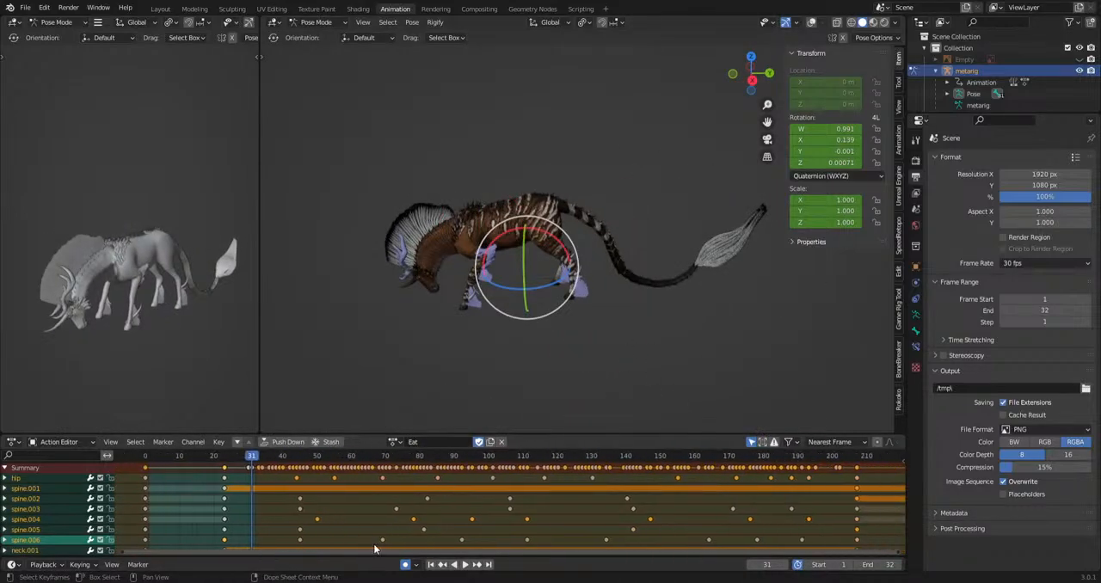
scroll(376, 544, down, 5)
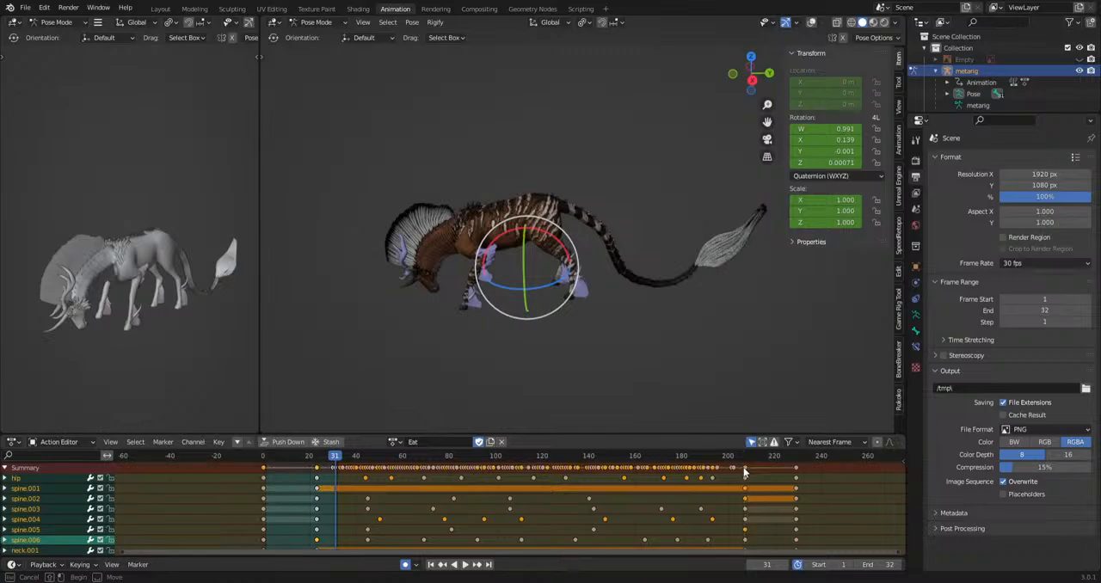
drag(746, 470, 318, 494)
key(space)
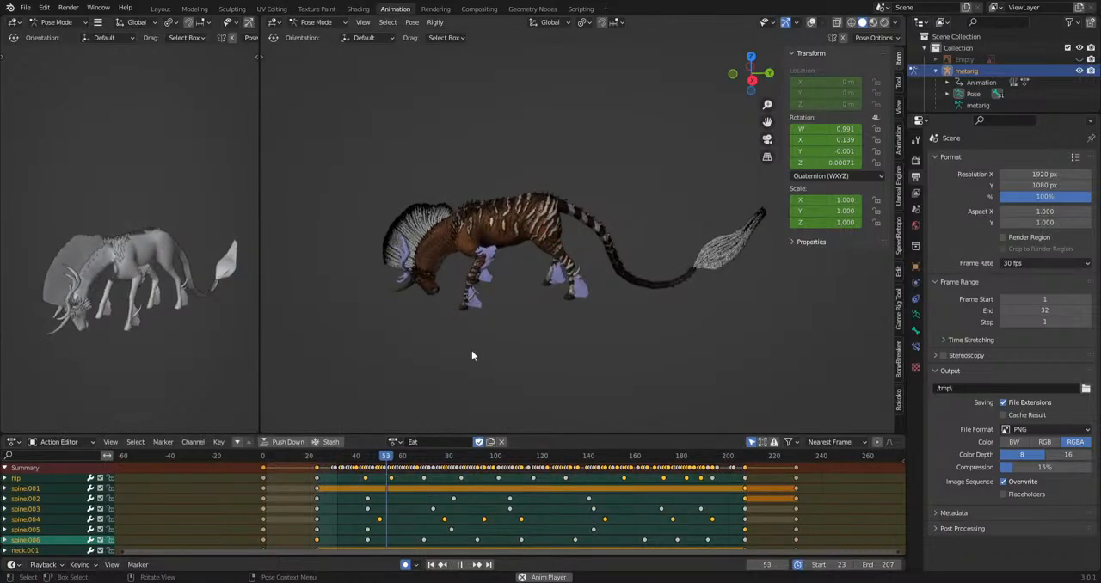
Examine the Eat animation from the side, pausing and scrubbing back to frame 67 to inspect the body and tail motion.
scroll(469, 323, up, 4)
alt+middle_drag(472, 349, 583, 328)
key(space)
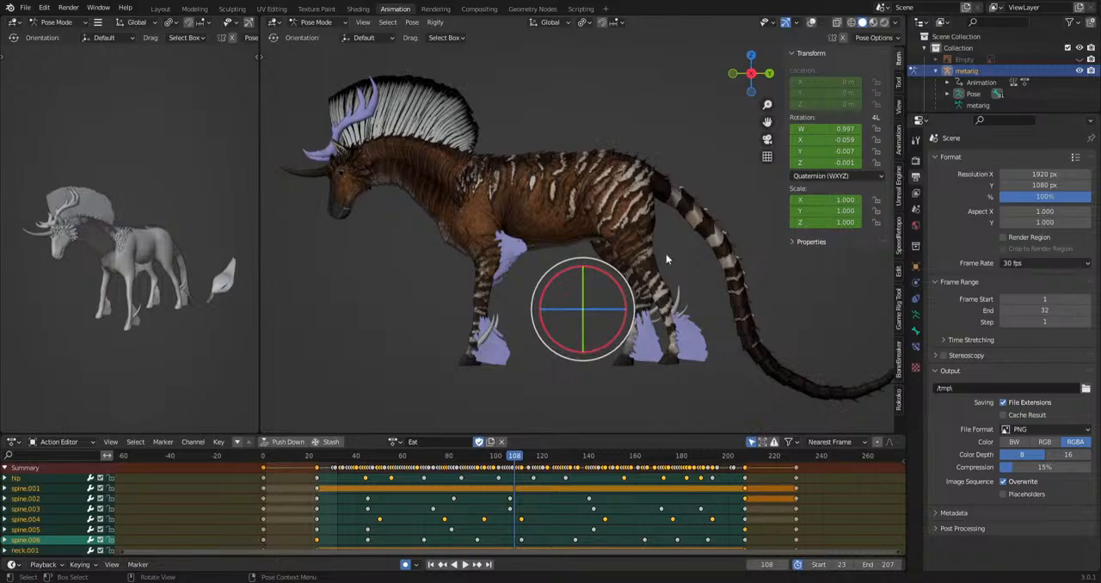
shift+middle_drag(730, 289, 588, 298)
scroll(593, 301, down, 2)
shift+middle_drag(725, 356, 665, 354)
key(space)
key(space)
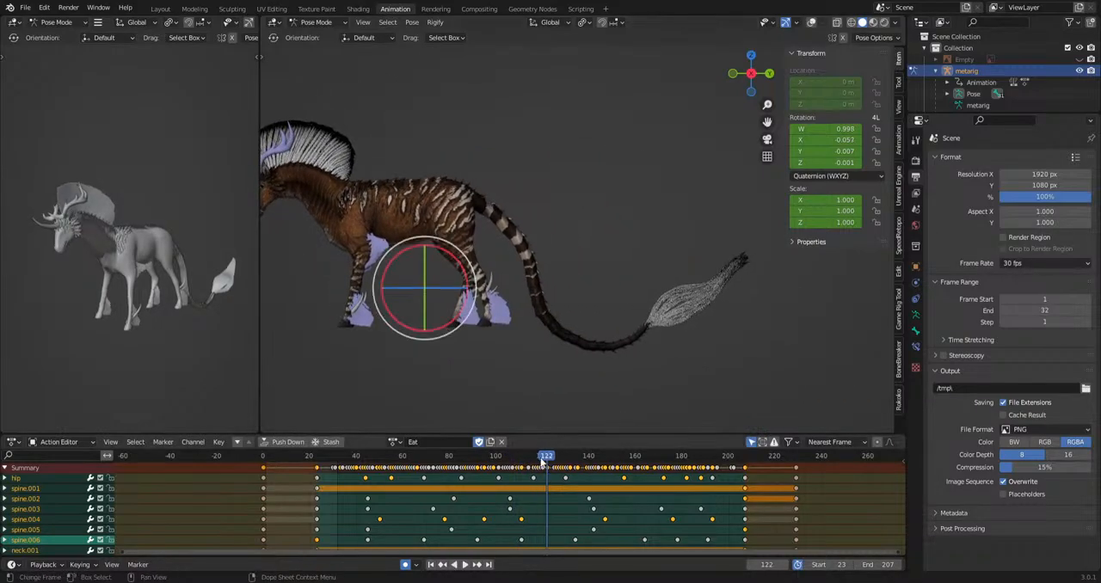
drag(543, 460, 420, 493)
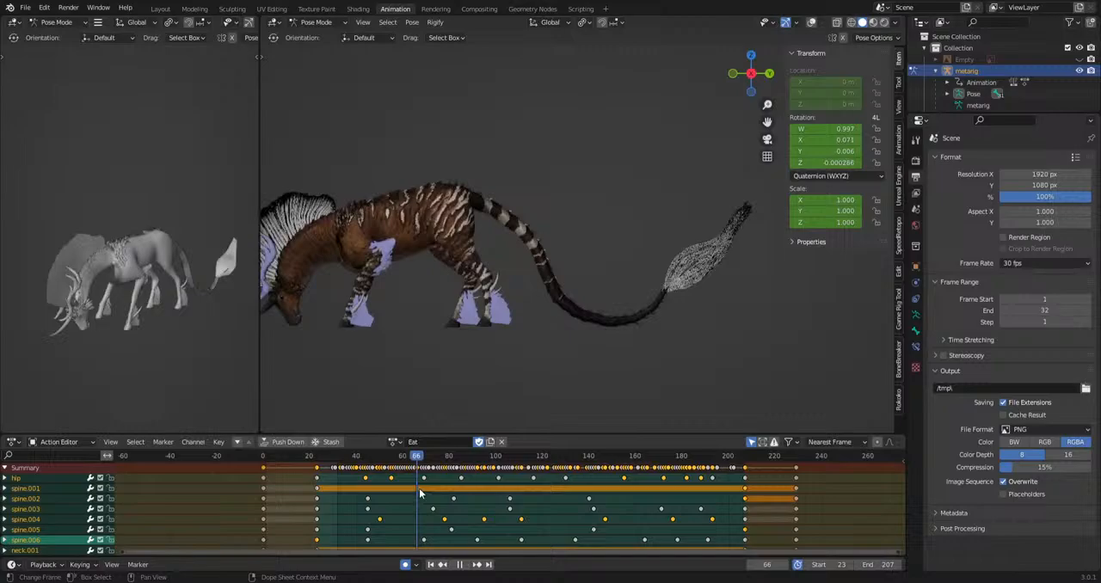
Switch to the Loco_Walk action and play it in top view.
click(396, 445)
text(wa)
key(Return)
middle_drag(374, 377, 641, 284)
middle_drag(287, 480, 426, 480)
key(space)
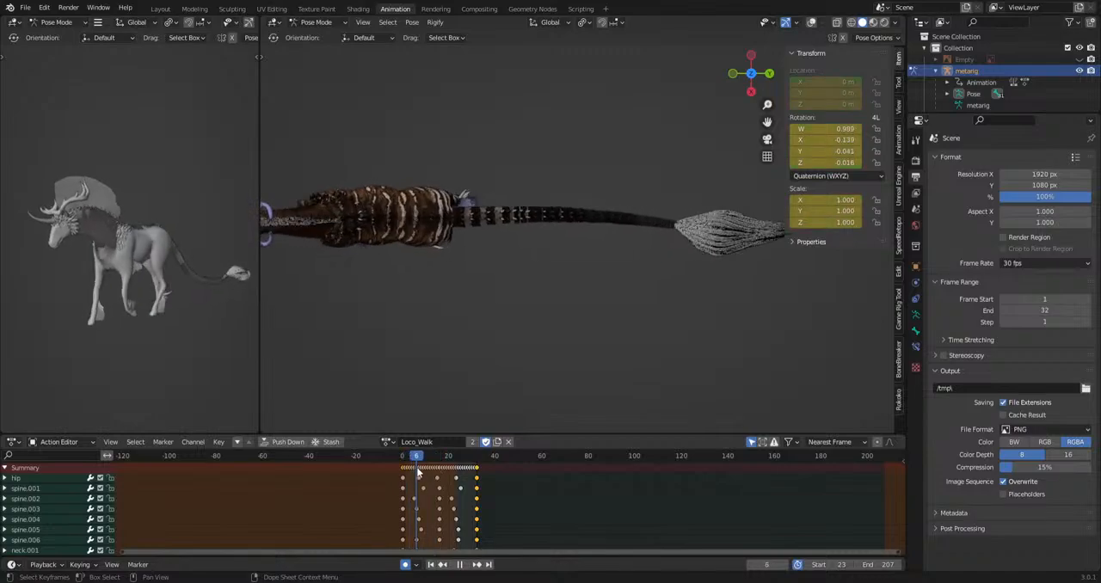
Set the preview range to frames 1 through 31 and examine the playing walk's tail, hips and neck from behind and above.
key(space)
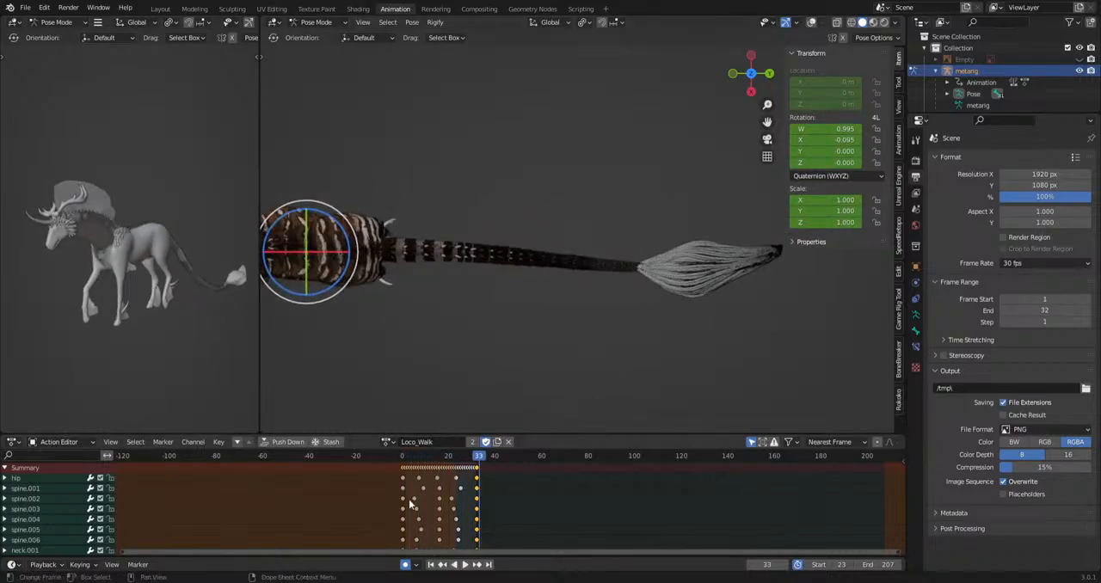
key(b)
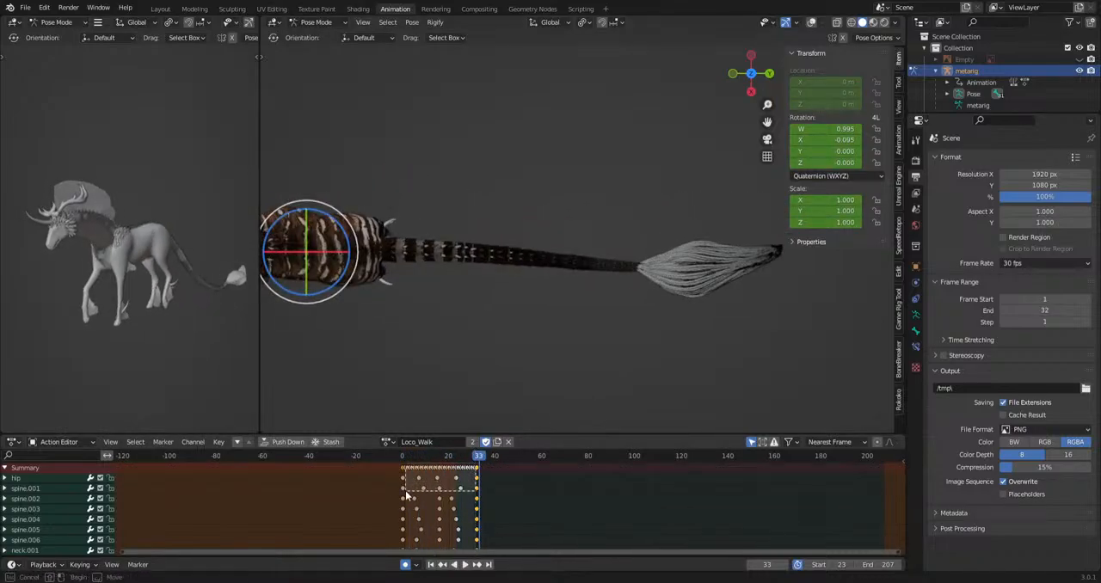
click(406, 496)
key(space)
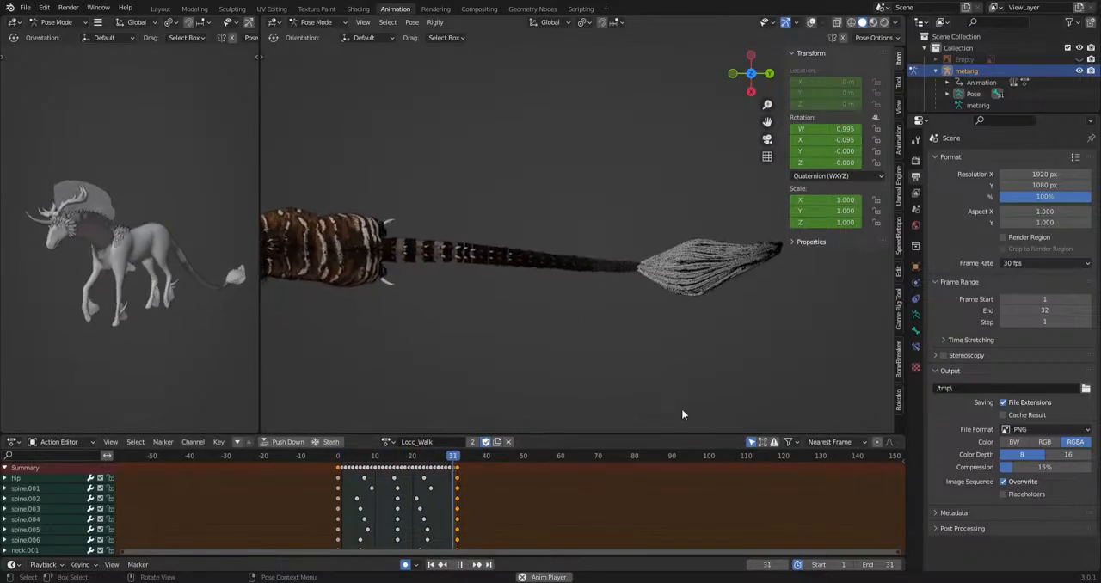
middle_drag(681, 408, 478, 363)
scroll(530, 348, up, 3)
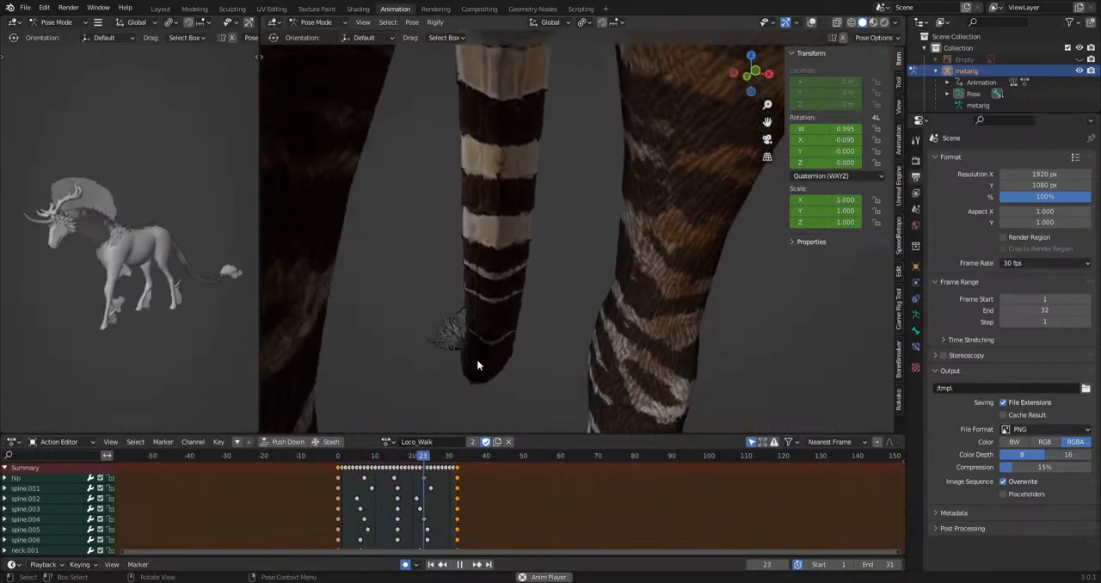
middle_drag(476, 360, 605, 127)
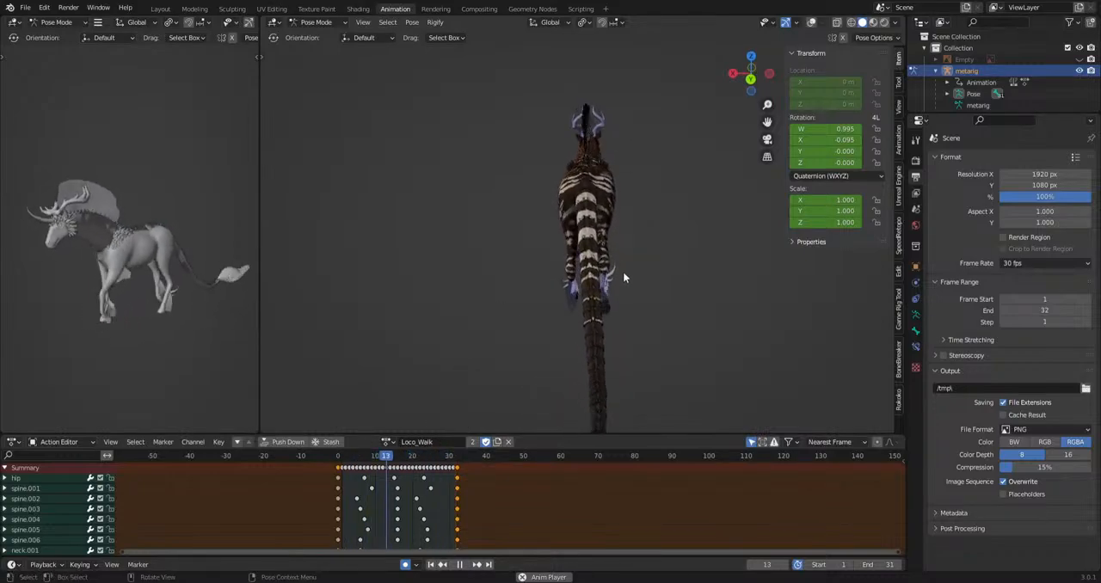
shift+middle_drag(623, 256, 645, 331)
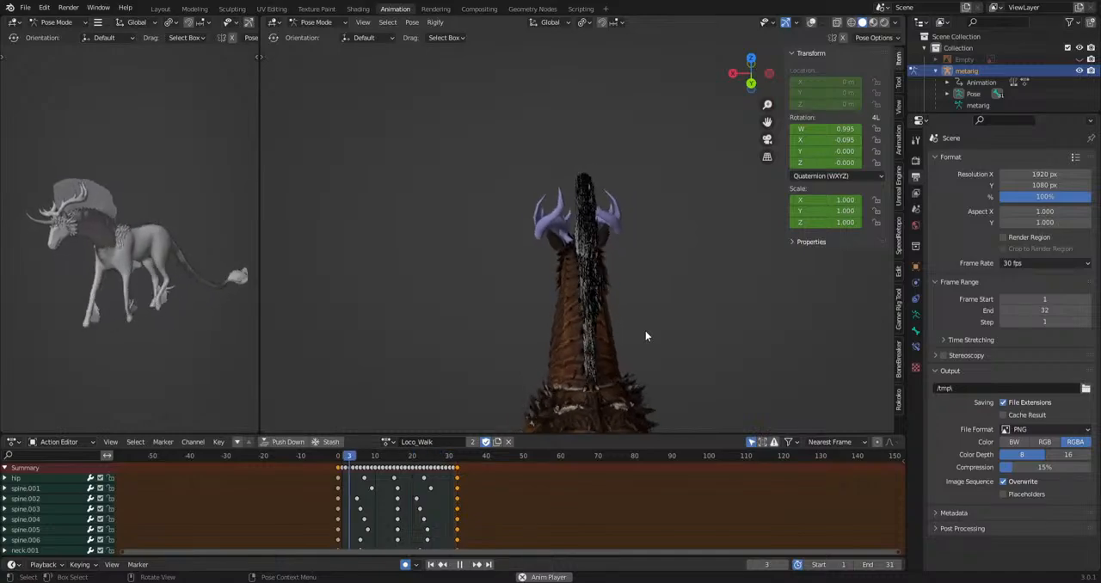
middle_drag(645, 336, 621, 334)
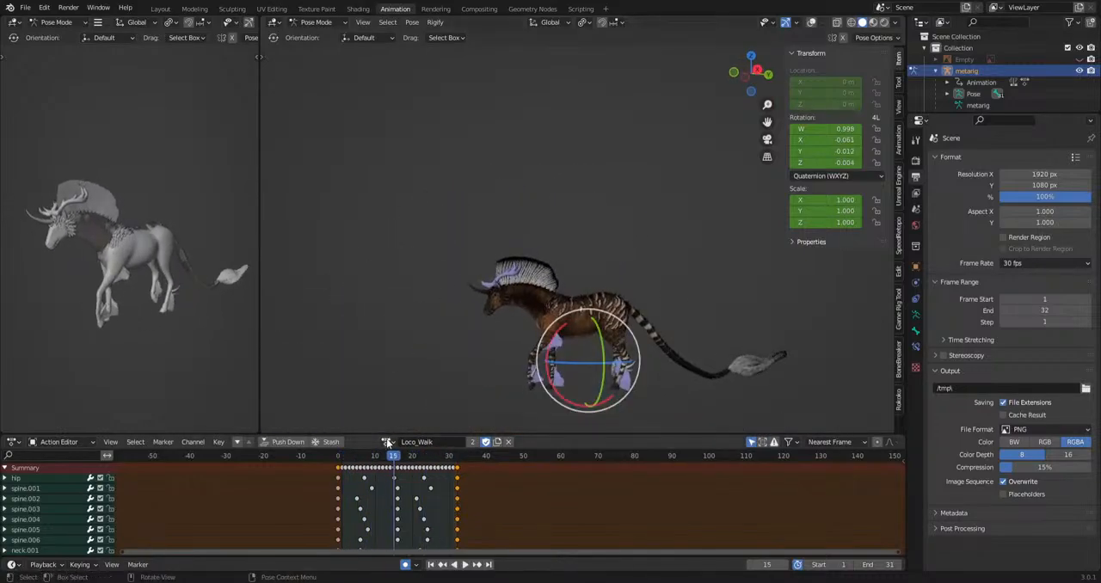
Switch back to the Eat action, set its preview range to frames 23 through 207 and play it.
click(387, 442)
text(eat)
key(Return)
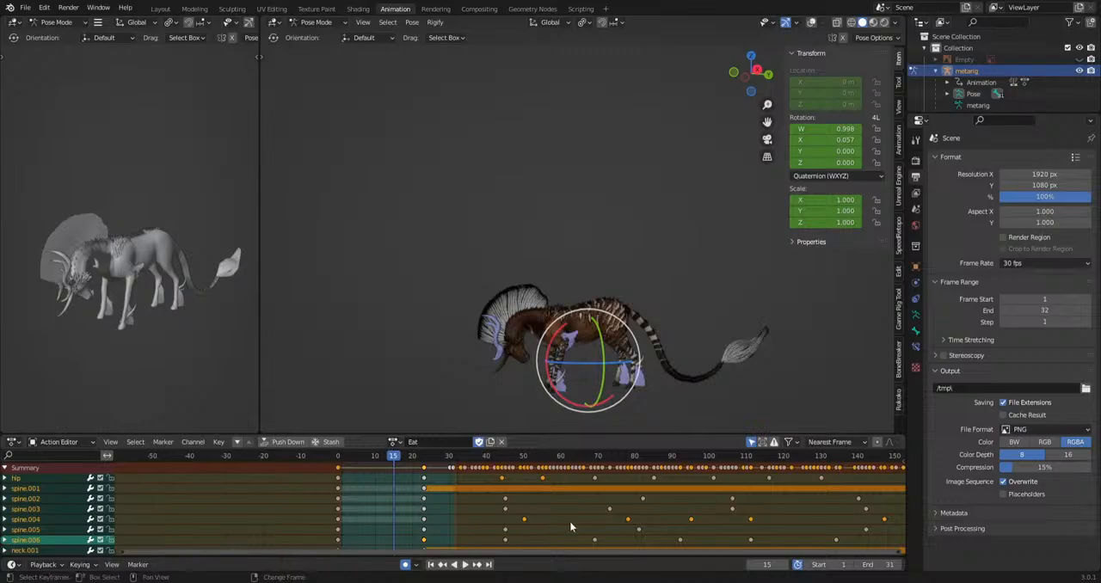
key(Home)
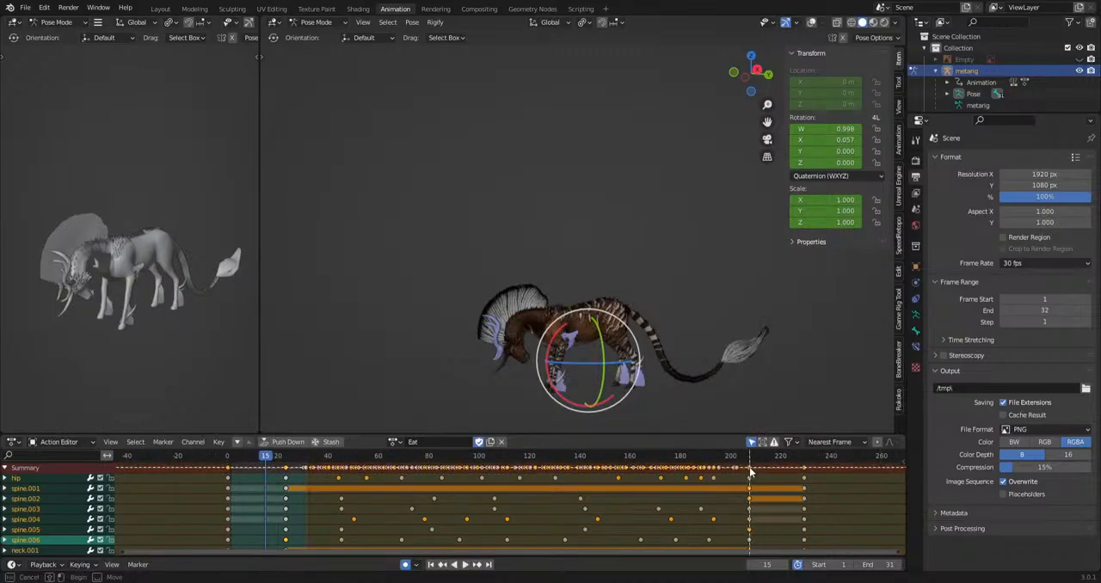
drag(649, 495, 289, 516)
key(ctrl+alt+p)
key(space)
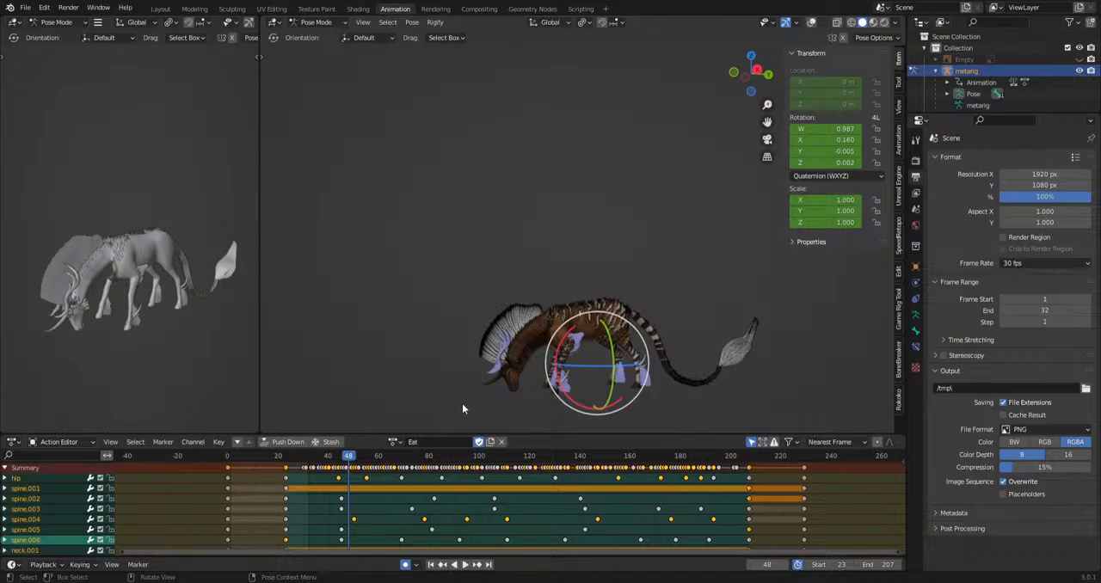
Switch to the Attack_Tailwhip-L action and play it with a preview range of frames 1 through 49.
click(394, 442)
text(ta)
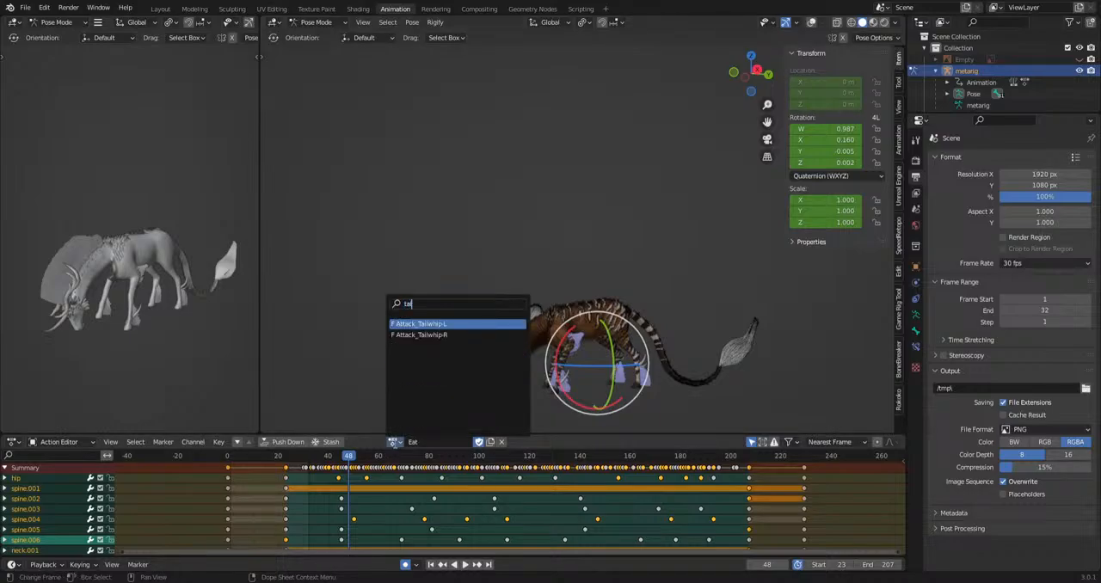
text(i)
key(Return)
middle_drag(335, 503, 396, 503)
scroll(396, 503, up, 2)
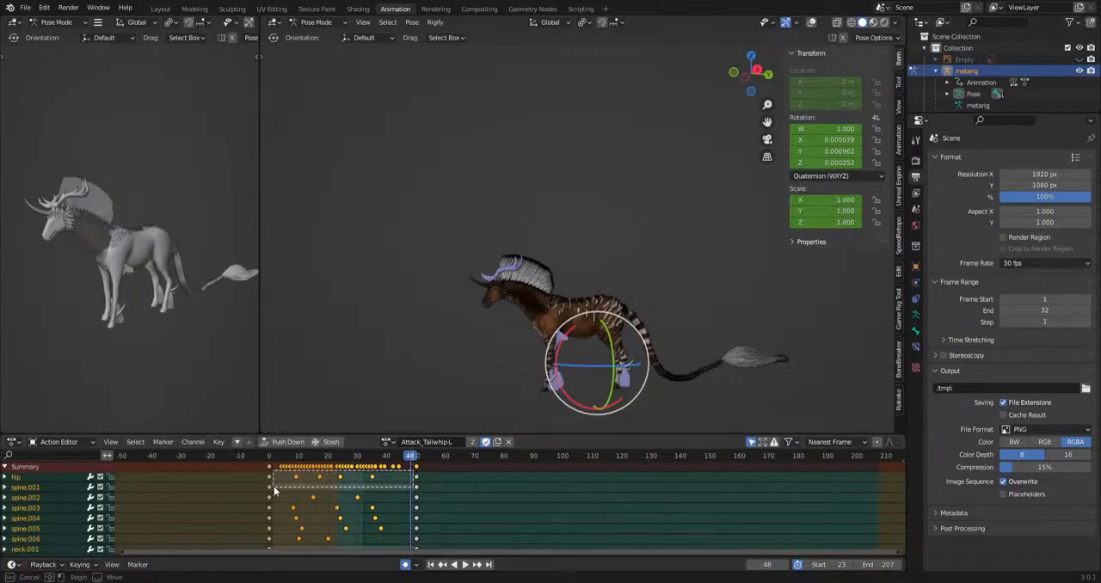
drag(273, 491, 274, 491)
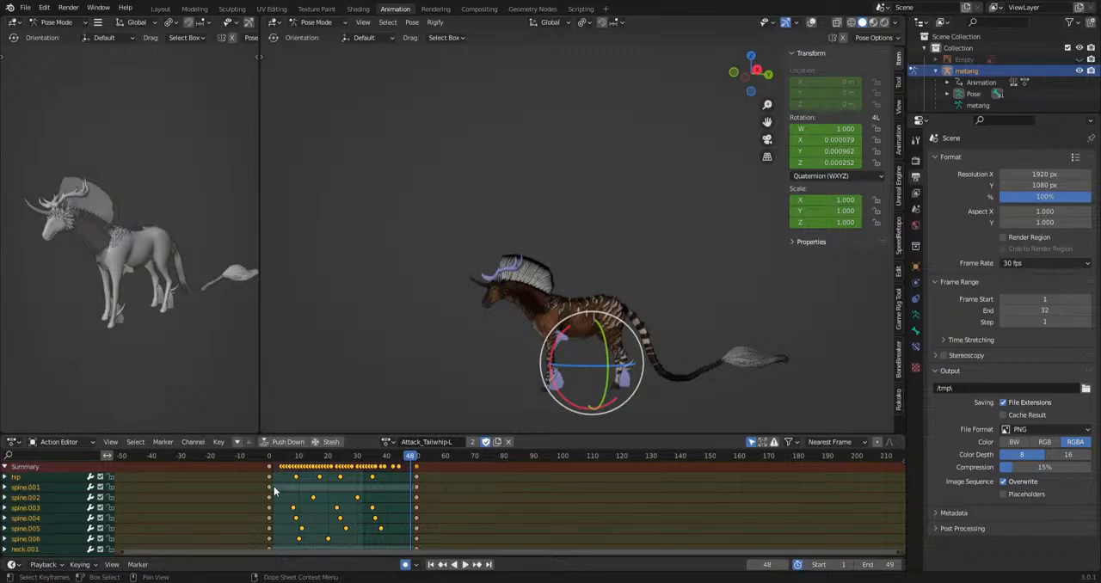
key(space)
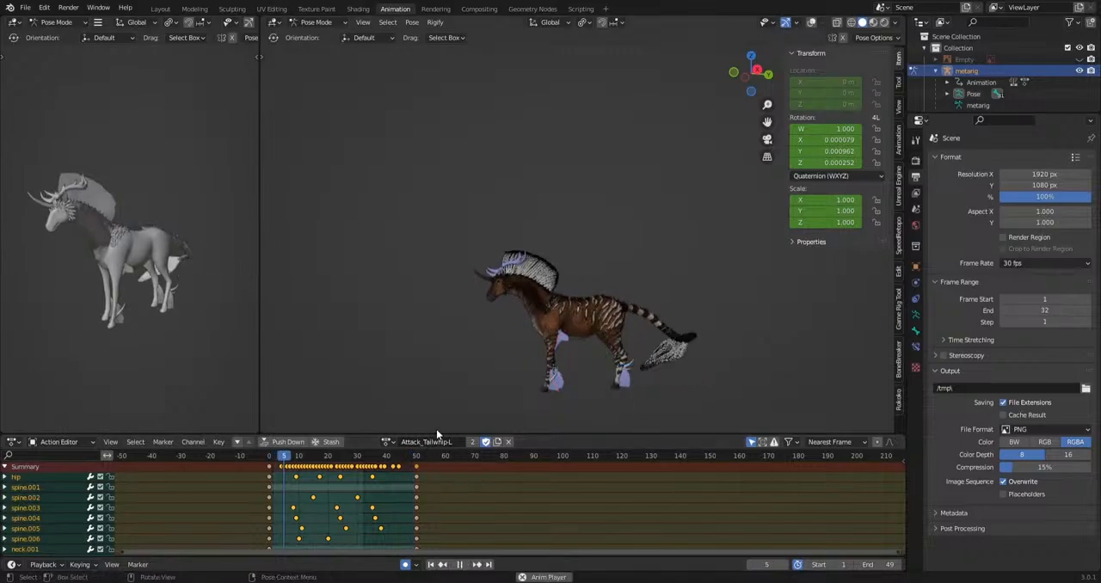
Examine the tail whip motion from above and pause it at frame 9, where the tail curls.
middle_drag(563, 270, 459, 381)
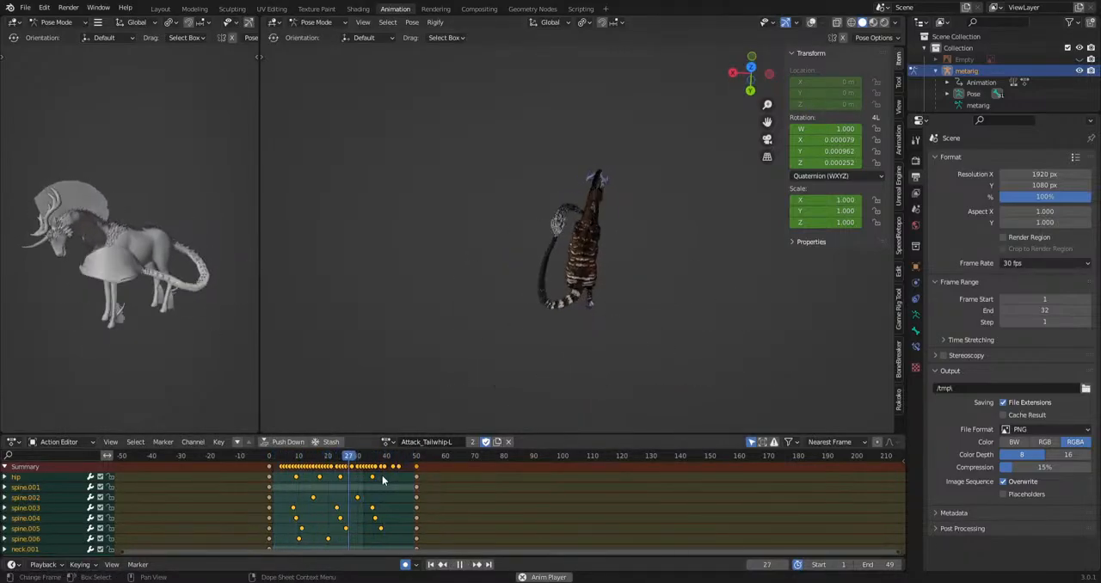
scroll(381, 482, up, 2)
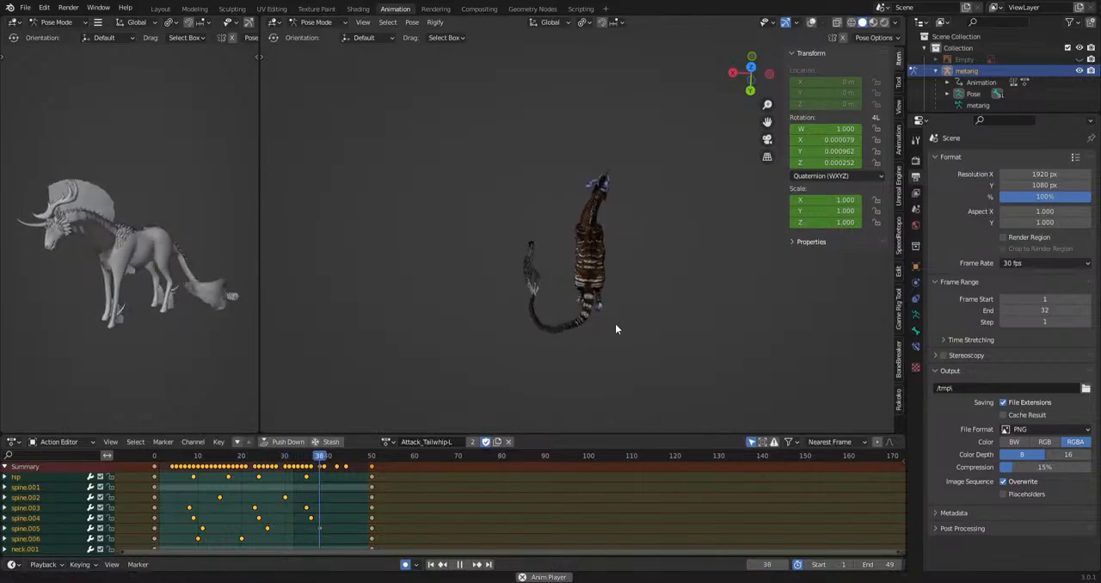
middle_drag(616, 324, 607, 353)
scroll(763, 315, up, 3)
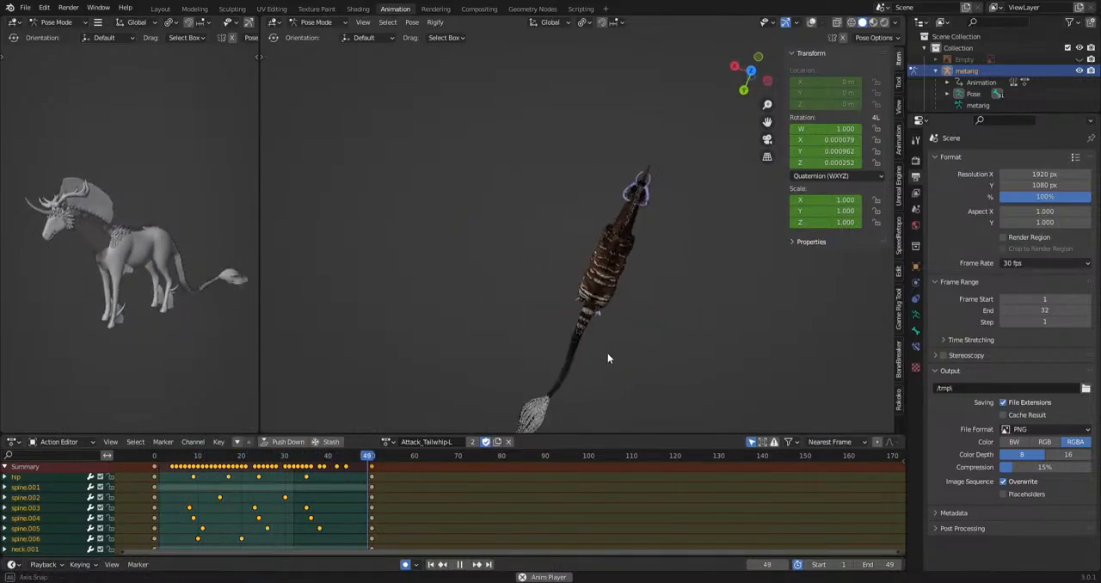
key(space)
alt+middle_drag(557, 327, 540, 326)
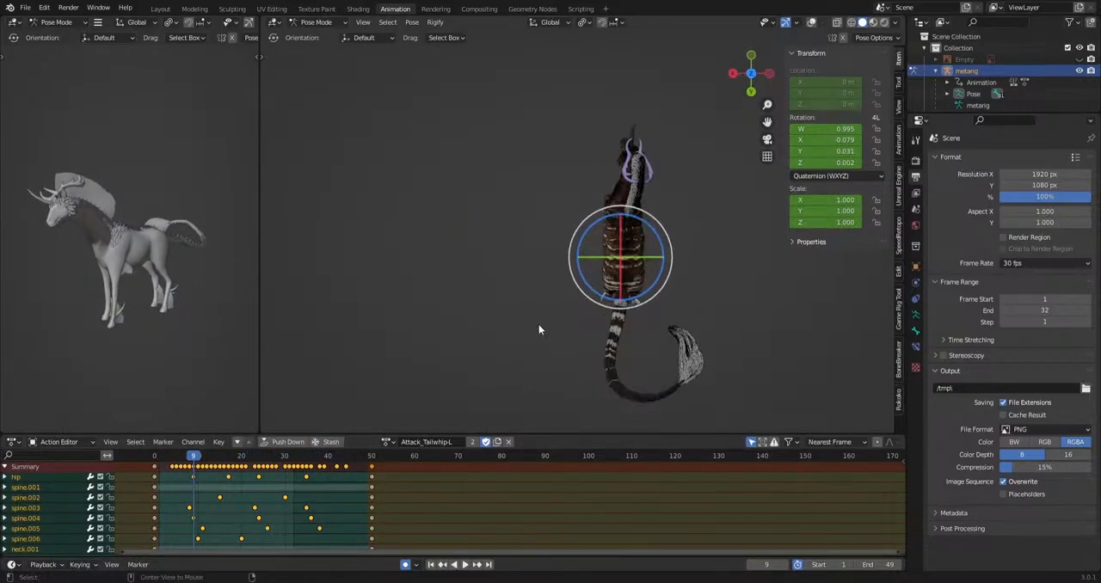
Show the overlays in the main viewport to examine the curled tail's bones from above, and hide the overlays again.
click(838, 25)
click(851, 23)
click(862, 22)
click(811, 23)
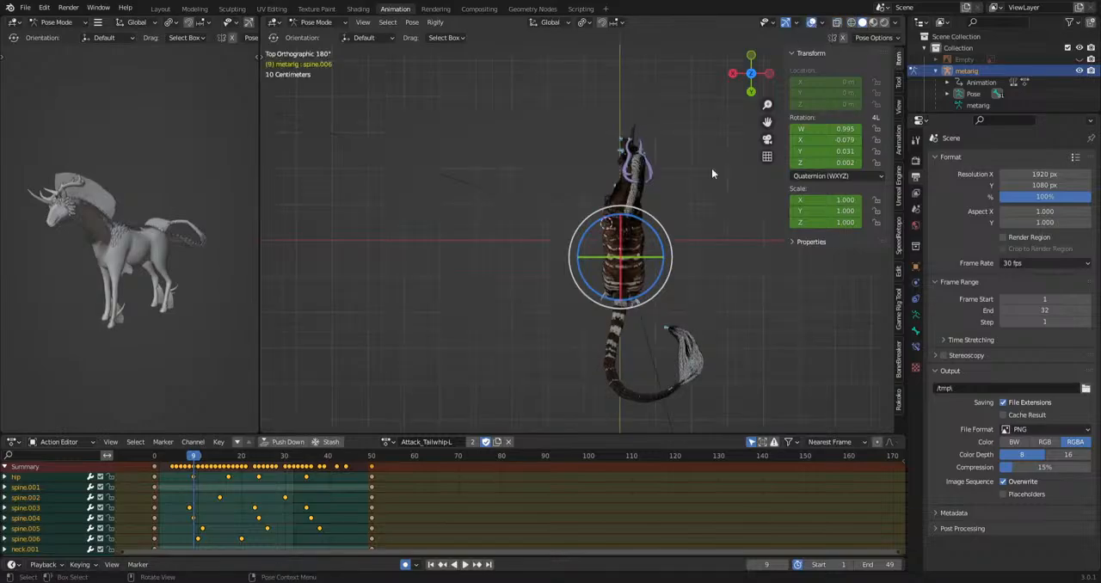
shift+middle_drag(652, 315, 581, 226)
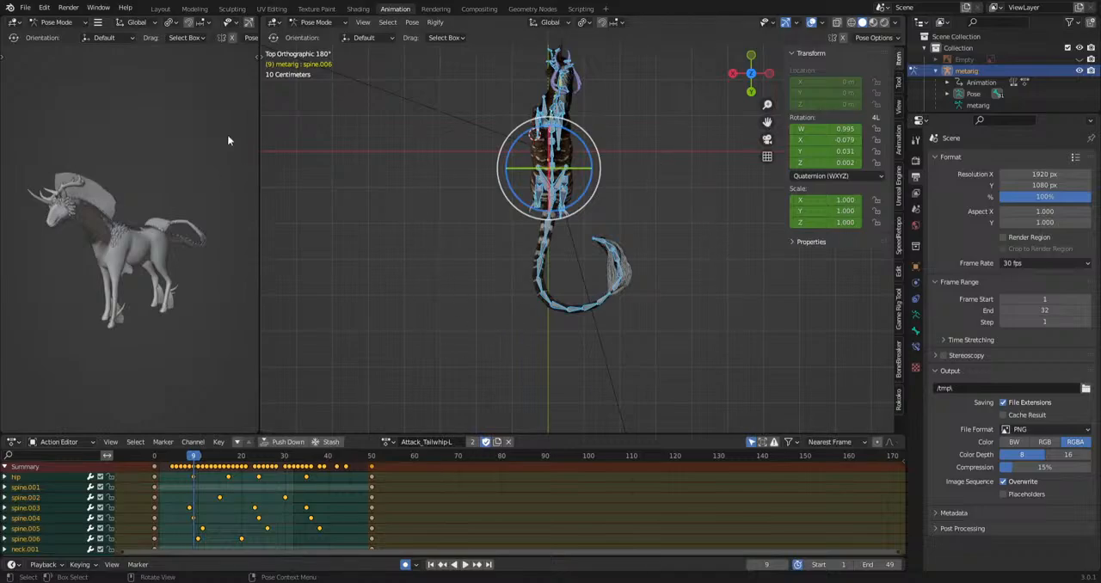
scroll(511, 278, down, 6)
middle_drag(511, 278, 626, 319)
scroll(626, 319, up, 7)
click(813, 23)
Examine the creature's head from the front and the curled tail's spikes up close from the side at frame 9.
shift+middle_drag(498, 300, 620, 251)
scroll(553, 182, up, 6)
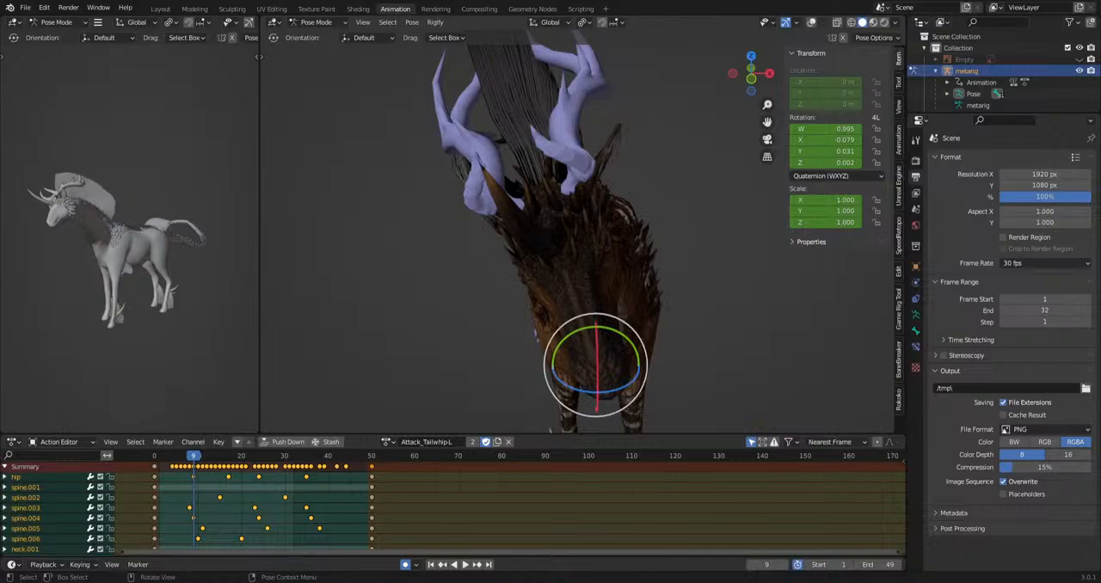
middle_drag(692, 289, 559, 283)
shift+middle_drag(642, 319, 310, 317)
scroll(607, 275, up, 6)
middle_drag(607, 275, 545, 339)
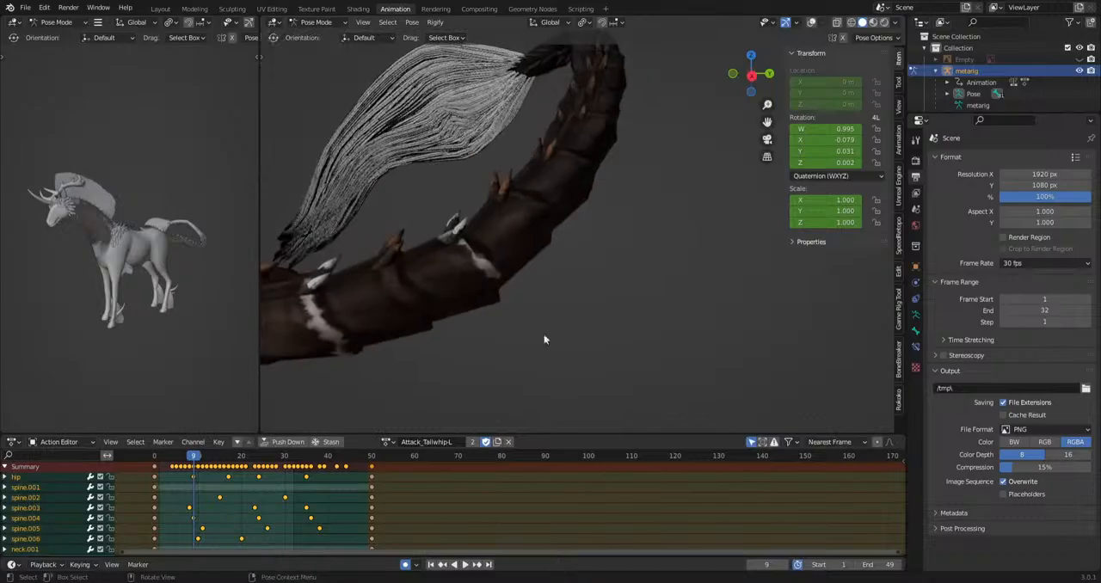
Return the tail whip to frame 0 and examine the spikes along the upper tail up close.
drag(195, 453, 155, 453)
middle_drag(562, 393, 778, 430)
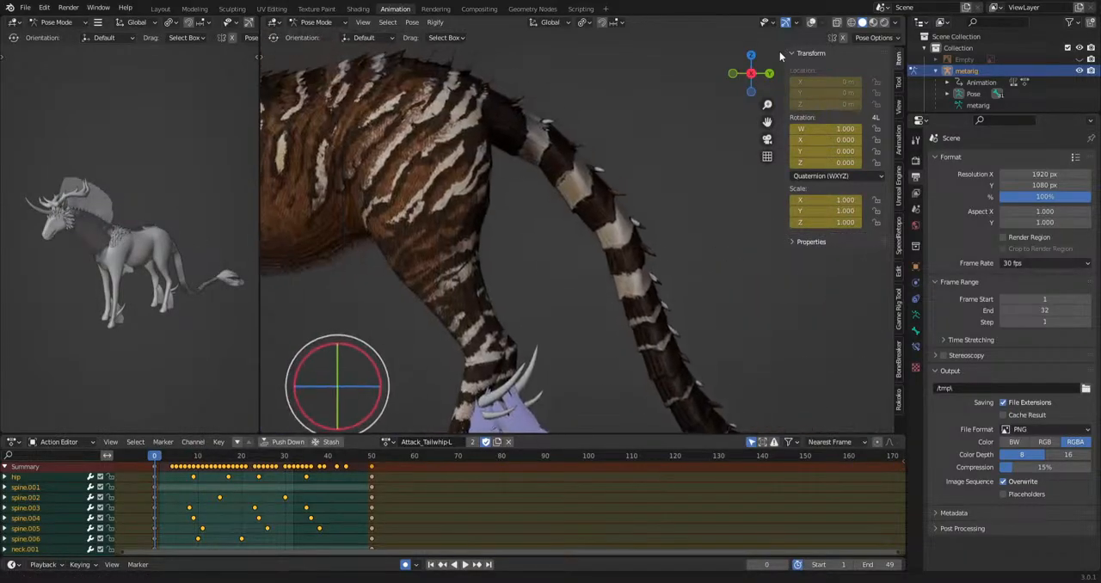
scroll(584, 215, up, 4)
shift+middle_drag(584, 215, 584, 267)
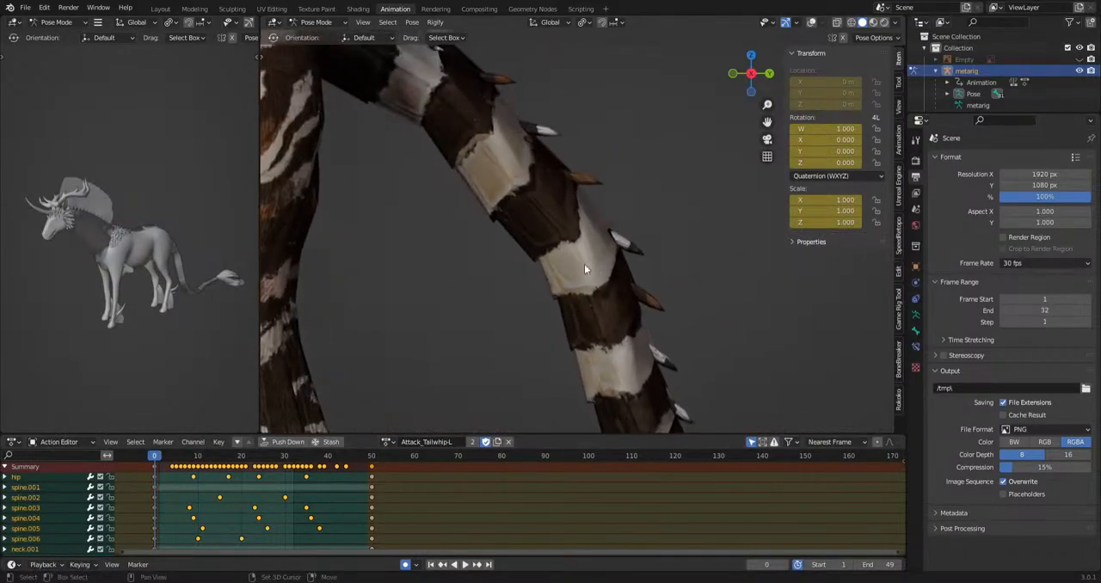
Switch to material preview shading and examine the tail, the hindquarters and the leg hair from the side and at an angle.
click(874, 22)
scroll(530, 148, down, 3)
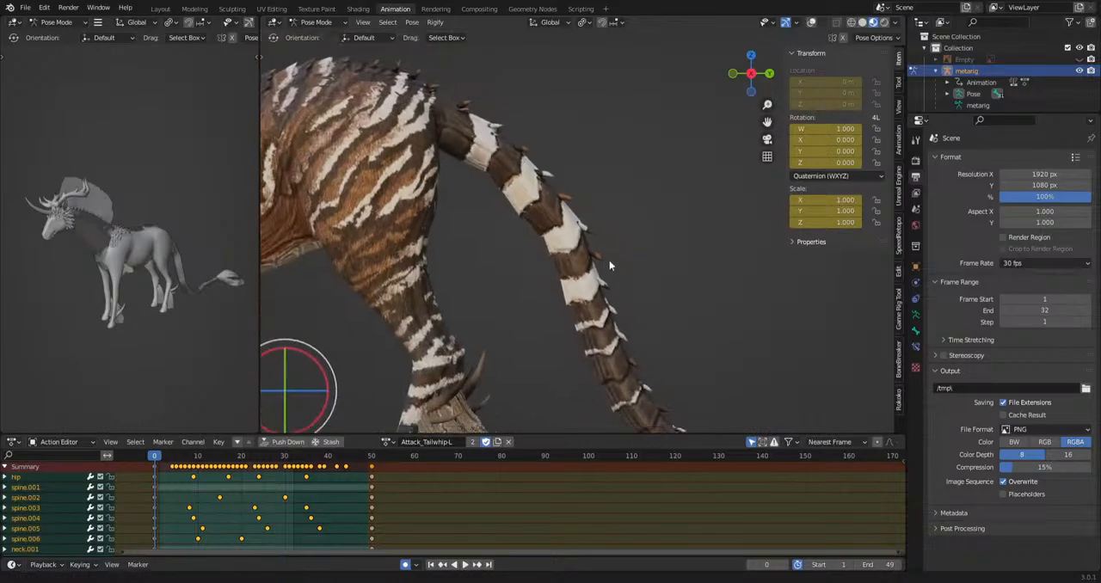
shift+middle_drag(609, 260, 391, 54)
scroll(501, 176, up, 2)
shift+middle_drag(712, 262, 512, 312)
scroll(516, 311, up, 3)
middle_drag(711, 241, 603, 176)
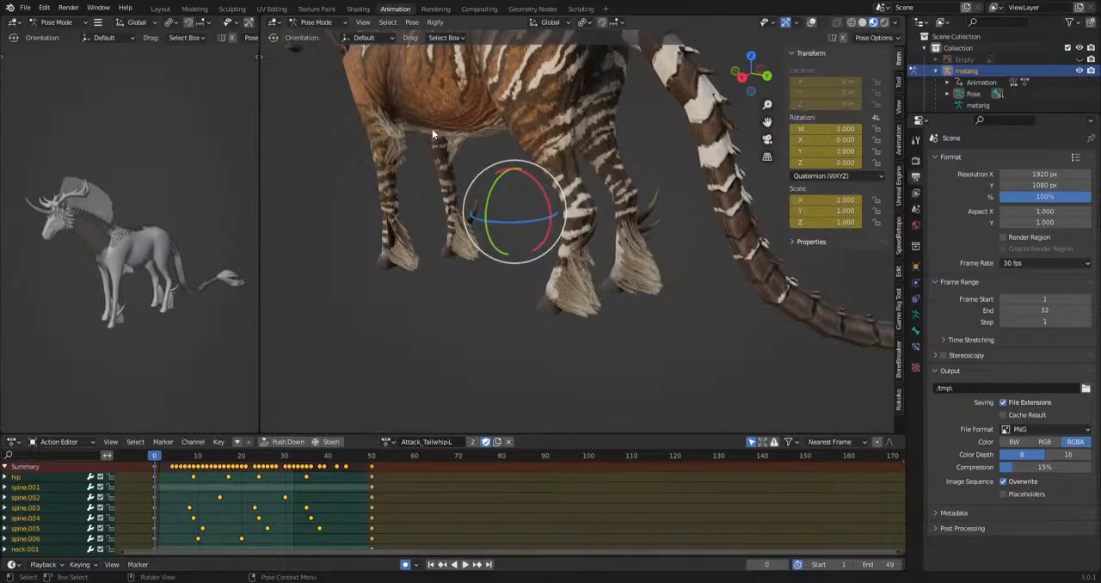
middle_drag(432, 128, 617, 306)
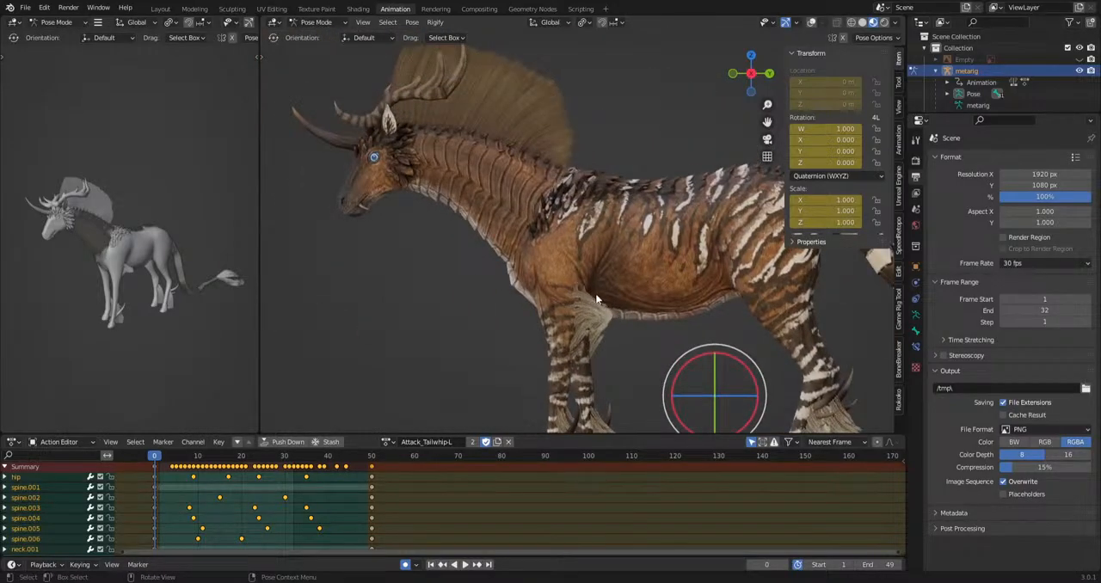
Examine the head, the throat plates and the neck up close in material preview, and return to solid shading.
scroll(499, 222, up, 3)
shift+middle_drag(340, 173, 594, 157)
scroll(479, 210, up, 3)
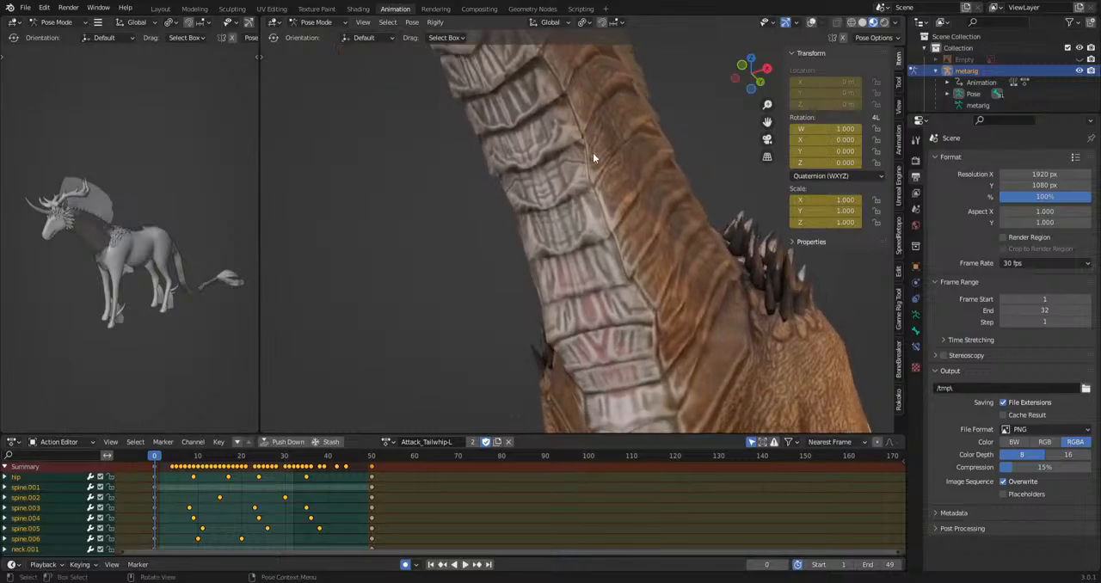
scroll(593, 157, down, 3)
shift+middle_drag(527, 123, 611, 301)
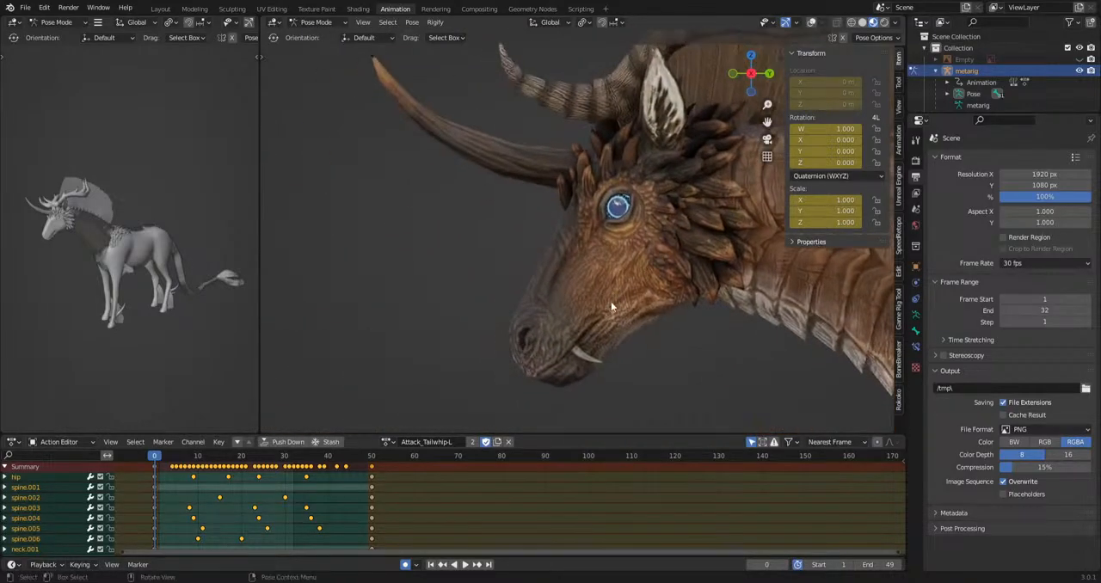
scroll(614, 307, down, 3)
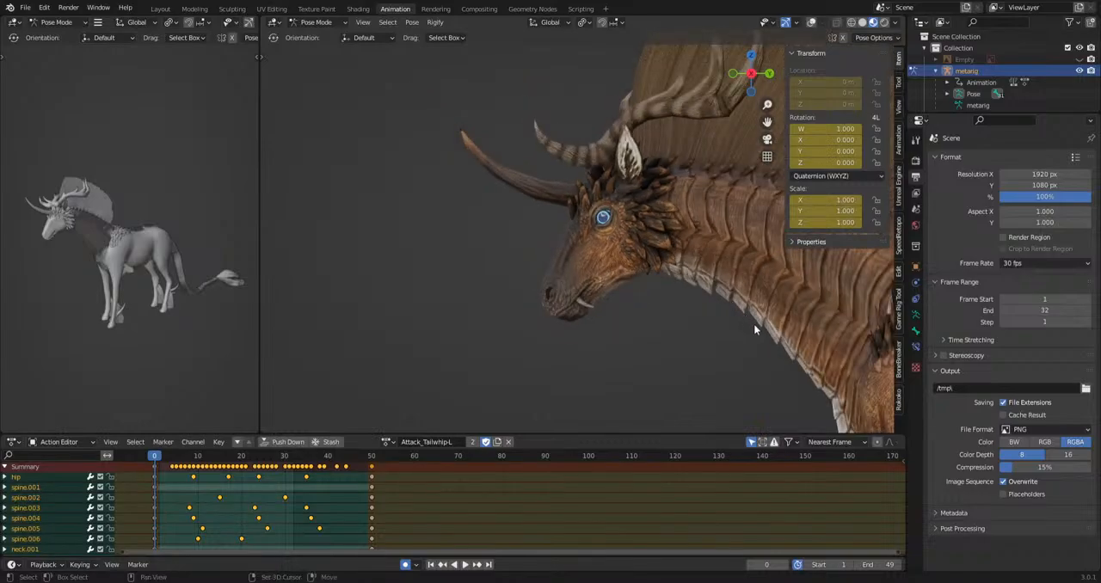
mouse_move(754, 323)
shift+middle_down()
mouse_move(595, 231)
mouse_move(531, 226)
mouse_move(450, 280)
mouse_move(553, 273)
mouse_move(442, 299)
mouse_move(427, 248)
mouse_move(709, 224)
mouse_move(607, 223)
mouse_move(612, 257)
mouse_move(594, 260)
mouse_move(438, 210)
shift+middle_up()
scroll(585, 236, up, 4)
scroll(607, 223, down, 4)
click(863, 23)
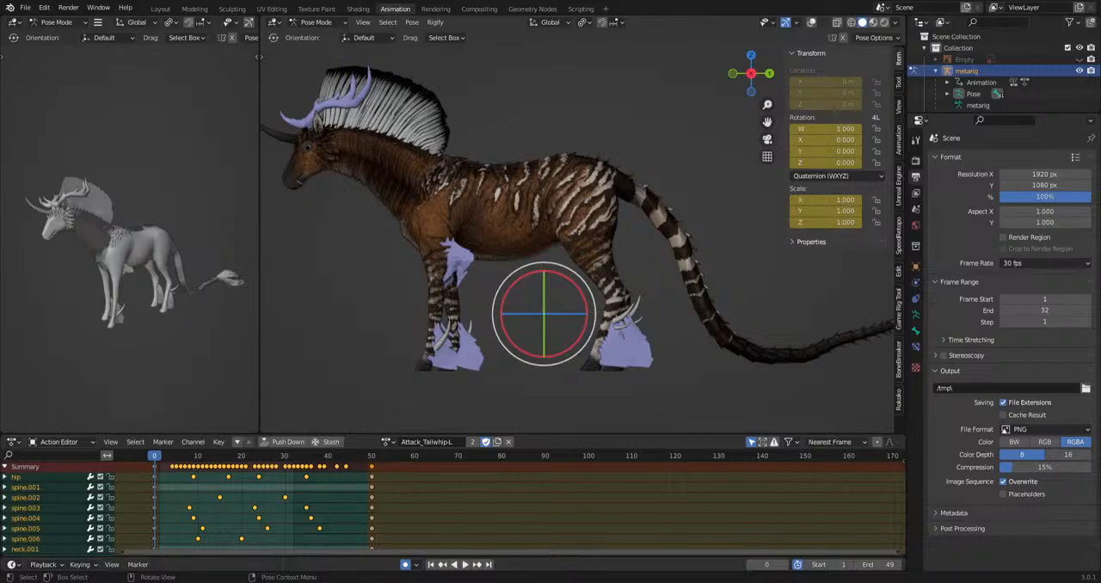
Examine the creature's head, neck and whole body from the side in solid shading.
scroll(437, 242, down, 2)
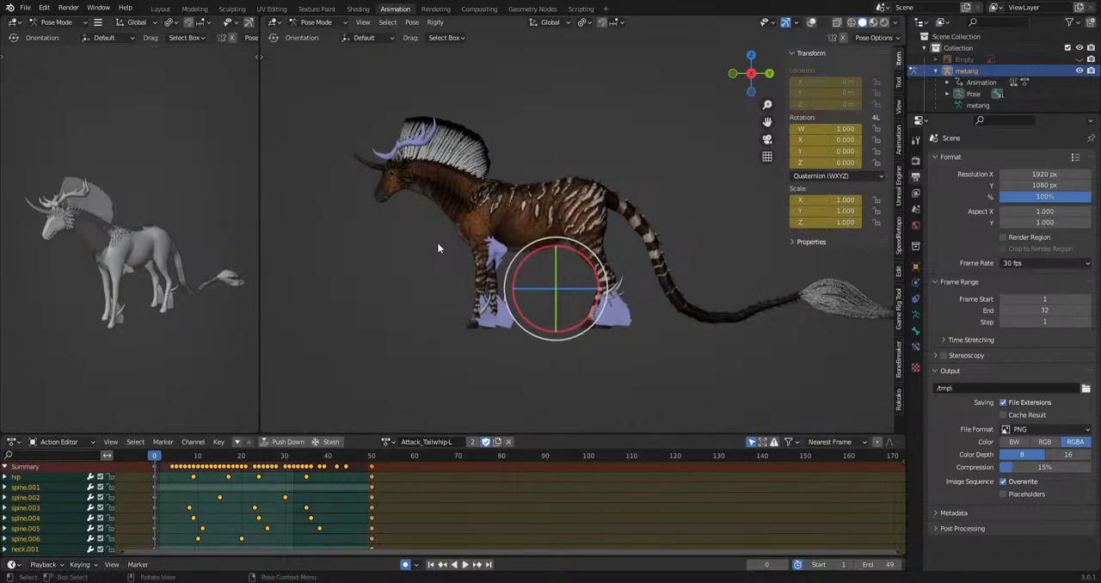
scroll(437, 242, up, 3)
scroll(551, 259, up, 4)
scroll(590, 327, up, 4)
mouse_move(439, 256)
middle_down()
mouse_move(517, 267)
mouse_move(524, 254)
mouse_move(578, 245)
mouse_move(421, 253)
middle_up()
scroll(520, 269, down, 3)
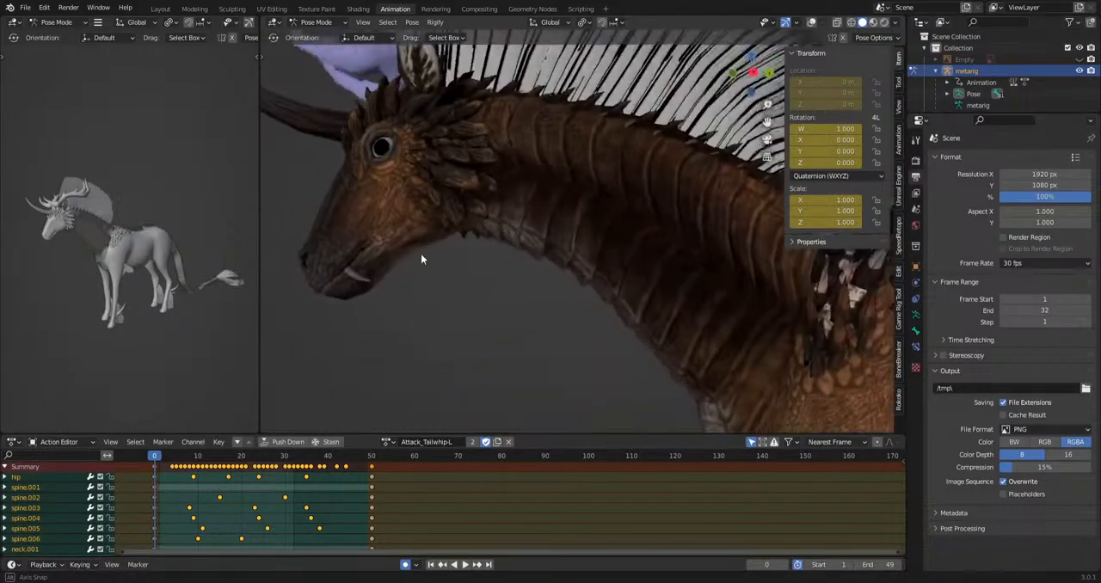
scroll(409, 256, down, 4)
scroll(427, 250, up, 2)
shift+middle_drag(542, 268, 414, 243)
shift+middle_drag(612, 325, 784, 330)
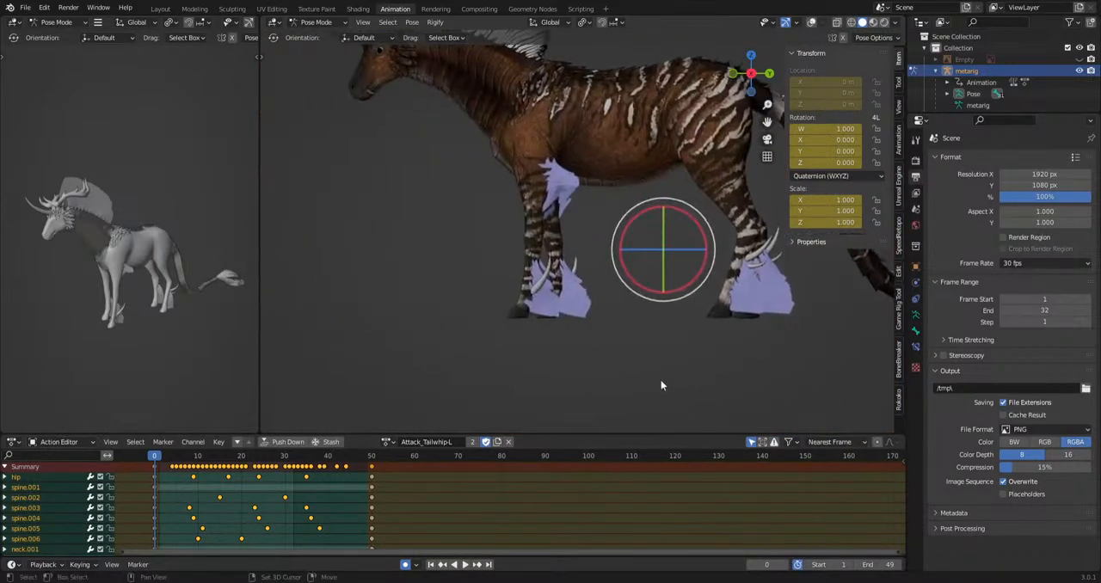
Load the Eat action, set its preview range to frames 24 to 207, play it with the bone overlays shown and pause it.
click(388, 442)
click(392, 356)
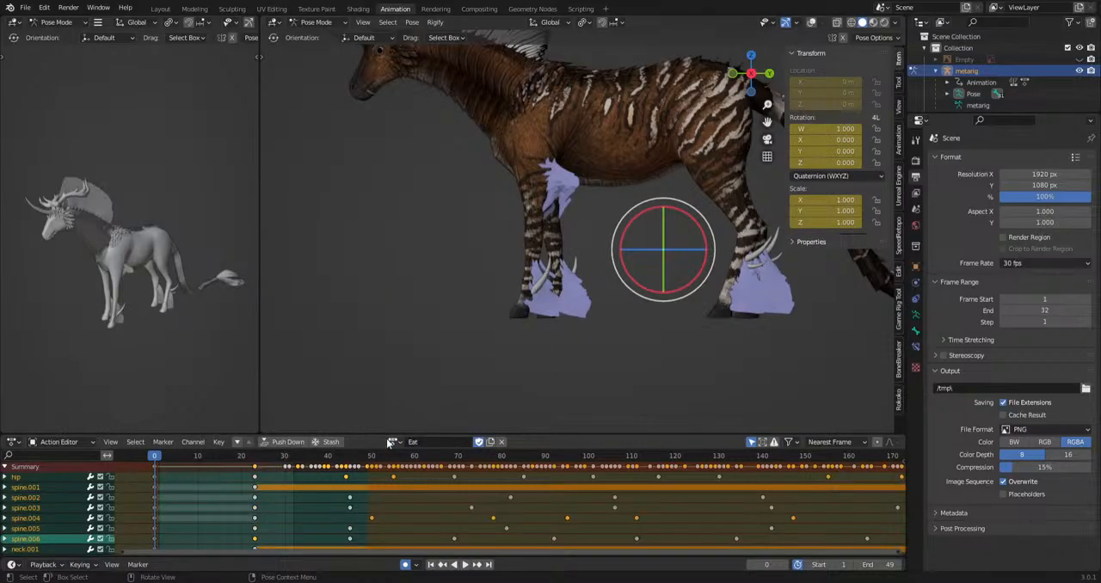
scroll(462, 535, down, 3)
scroll(645, 508, up, 1)
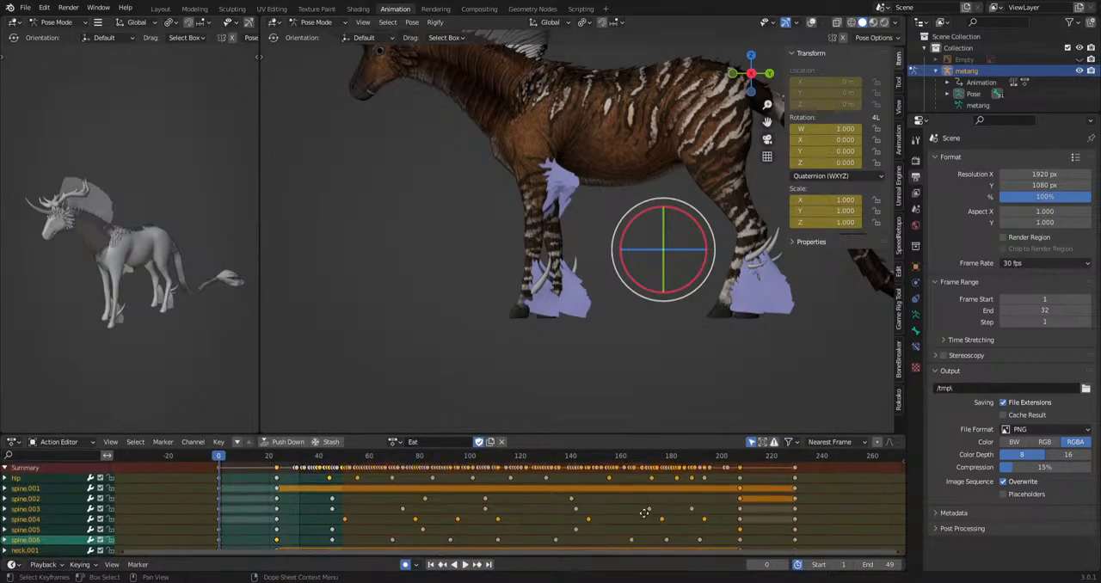
key(b)
drag(740, 474, 279, 489)
key(space)
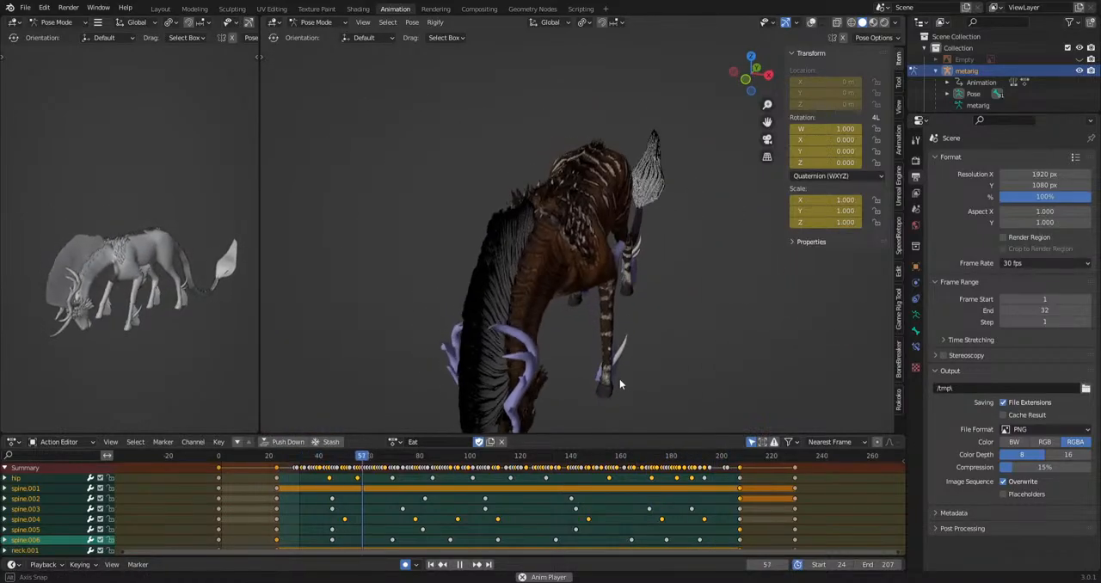
click(811, 22)
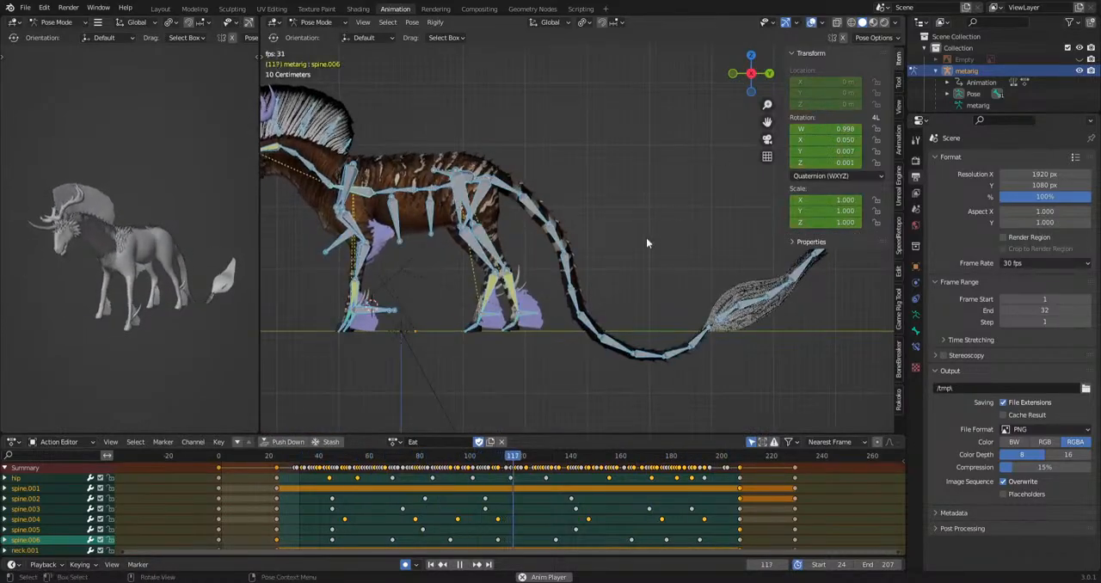
key(space)
Try straightening the tail at frame 123 by clearing the tail bones' rotation and raising the tail to about horizontal.
scroll(616, 260, down, 3)
drag(547, 197, 543, 219)
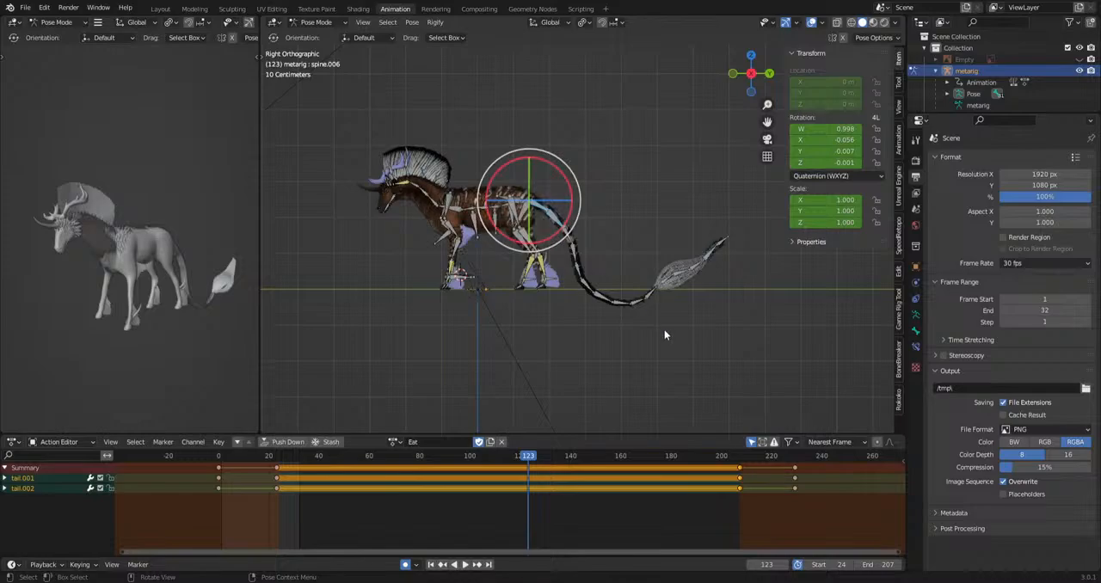
drag(744, 207, 592, 327)
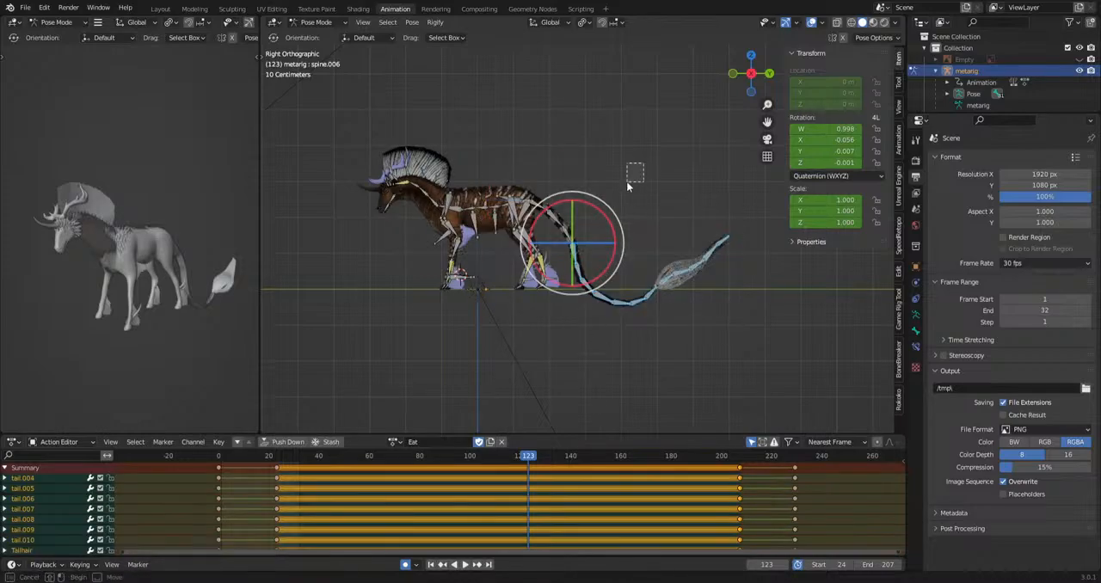
key(alt+r)
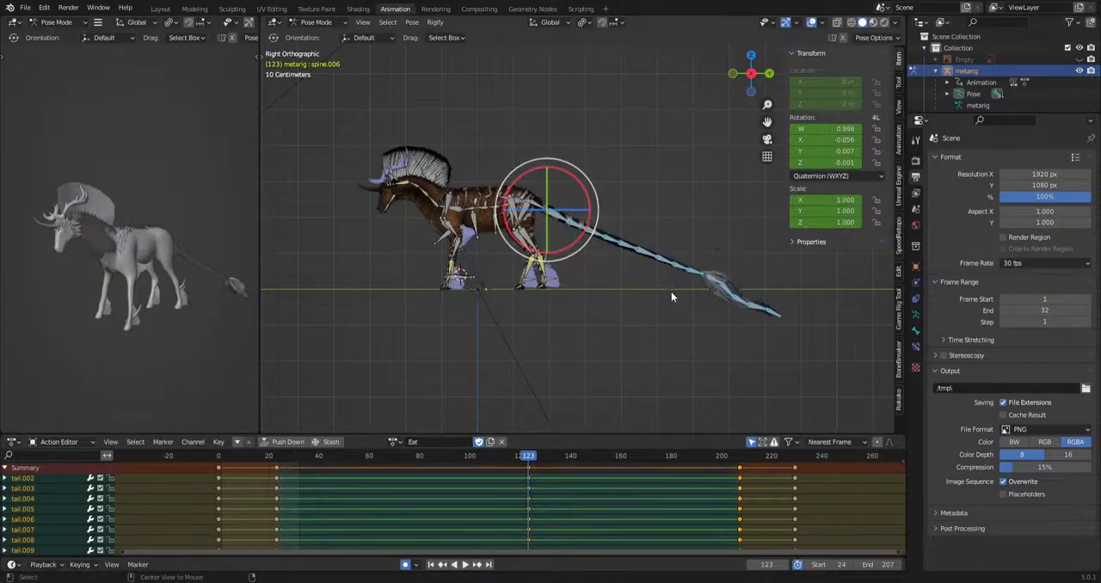
drag(628, 124, 531, 234)
click(691, 223)
scroll(693, 228, up, 3)
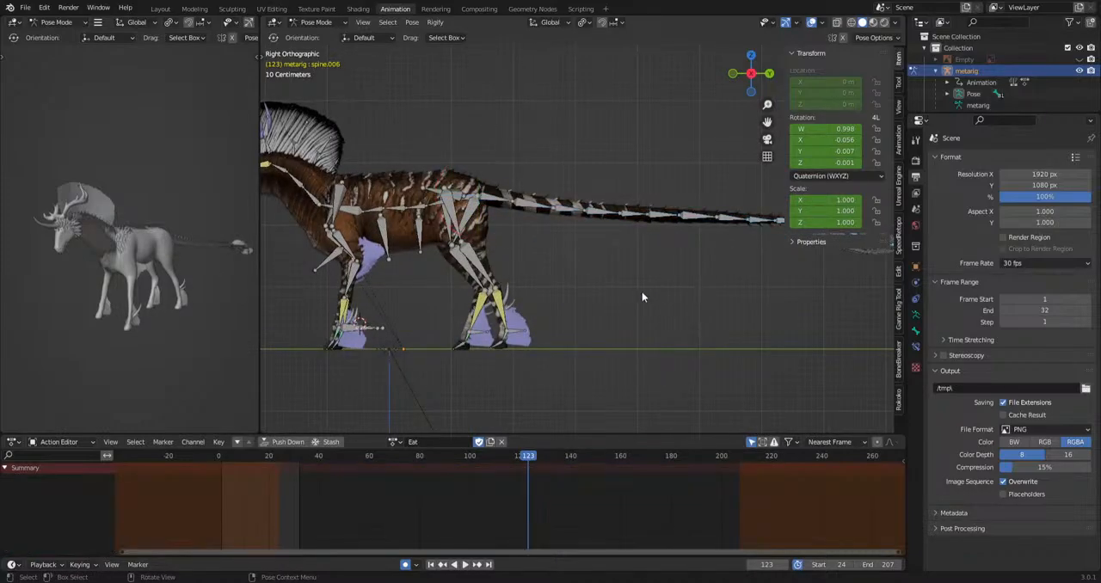
Scrub the Eat action between frames 21 and 119 to check how the tail moves into its straightened pose.
drag(296, 456, 271, 466)
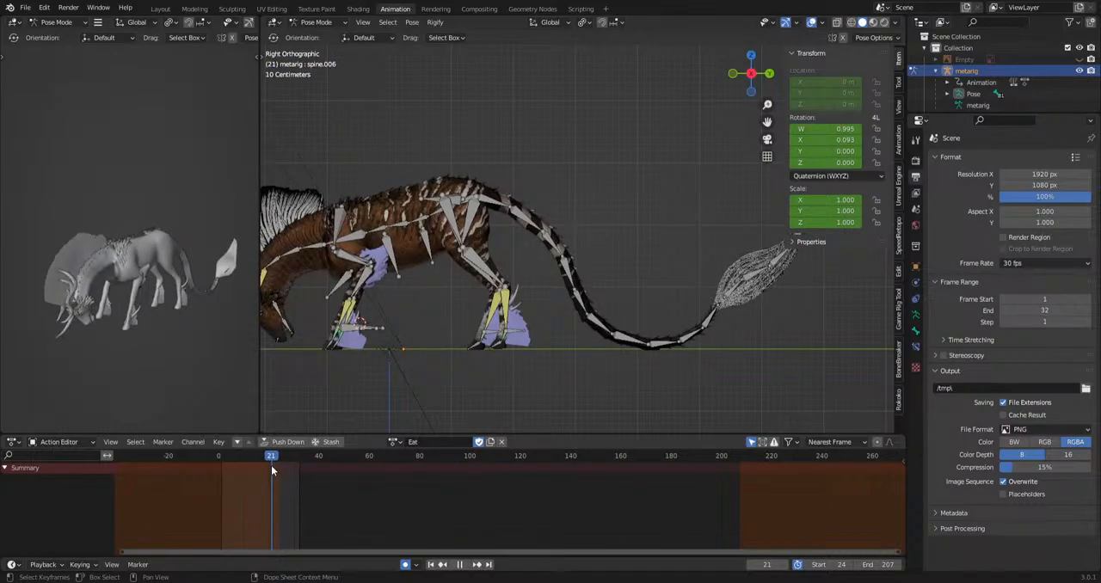
drag(271, 466, 517, 476)
scroll(594, 336, down, 2)
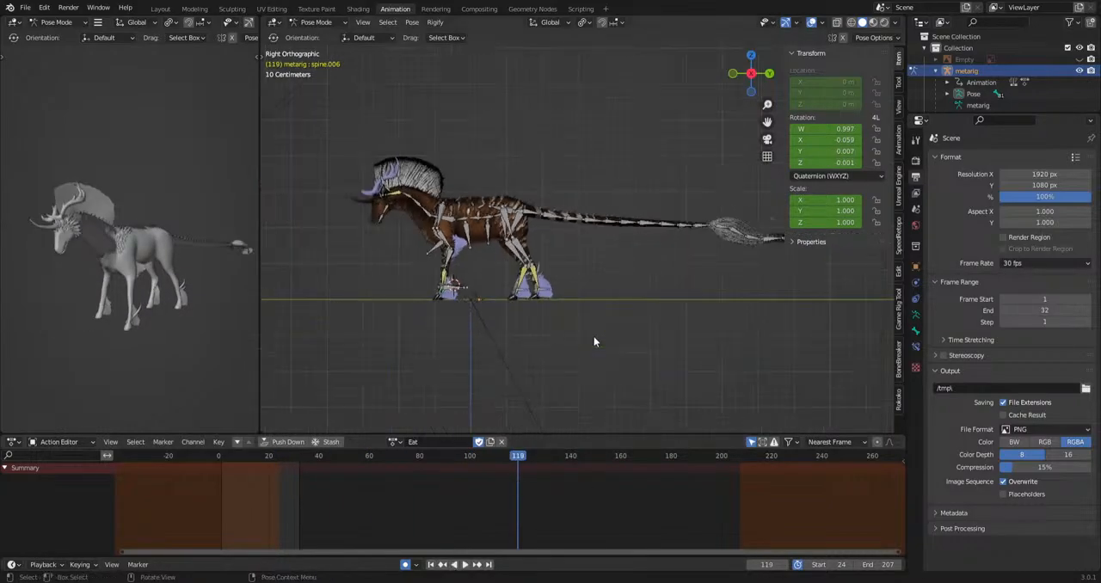
scroll(630, 324, up, 4)
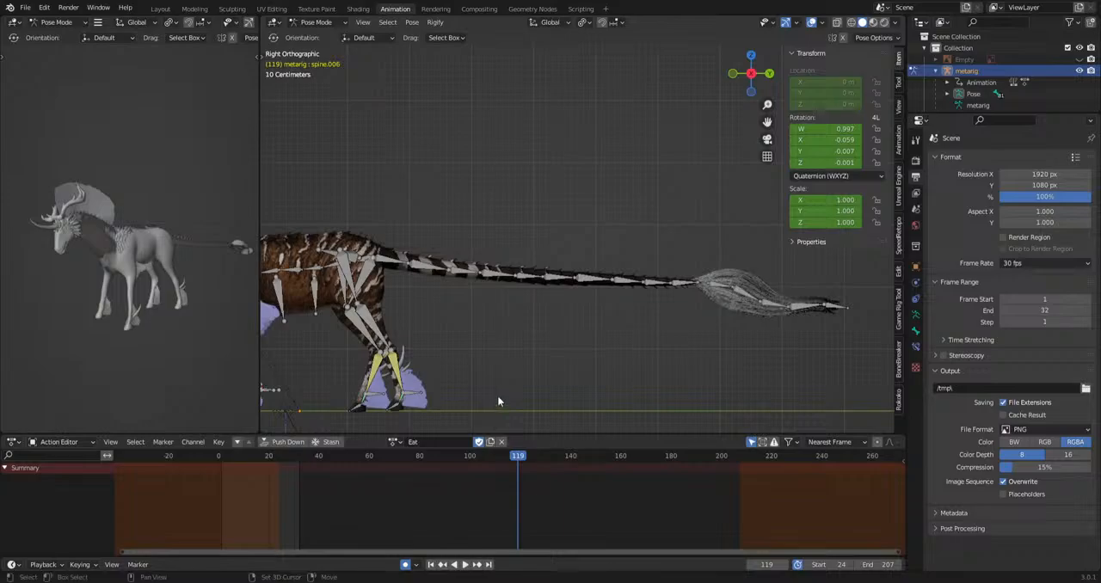
Delete the tail bones' keyframes at frame 123 and set their remaining keyframes to Bezier interpolation.
drag(682, 253, 419, 271)
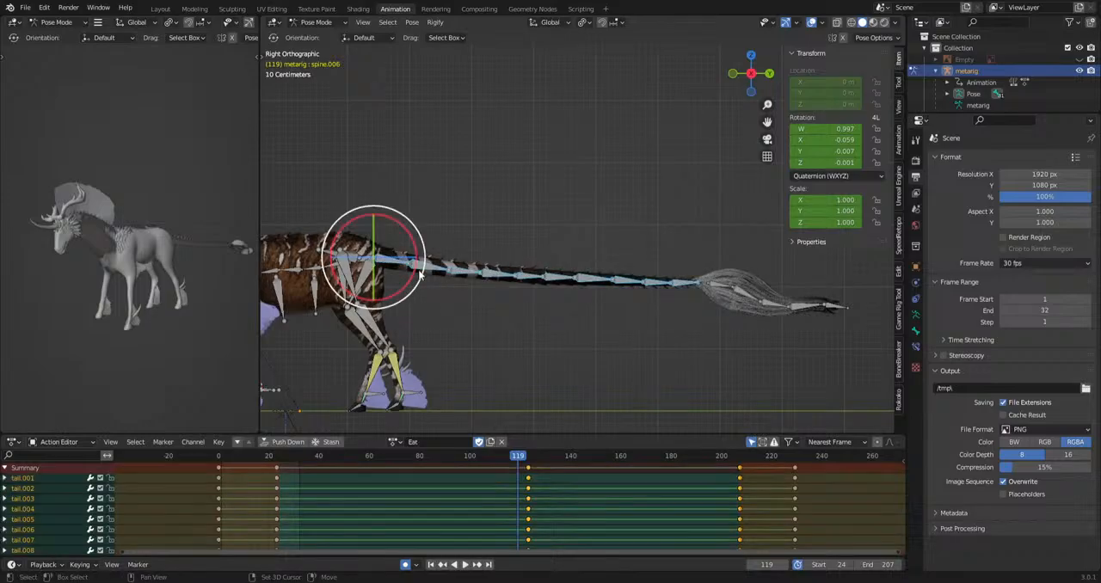
key(Delete)
key(a)
right_click(492, 493)
mouse_move(491, 505)
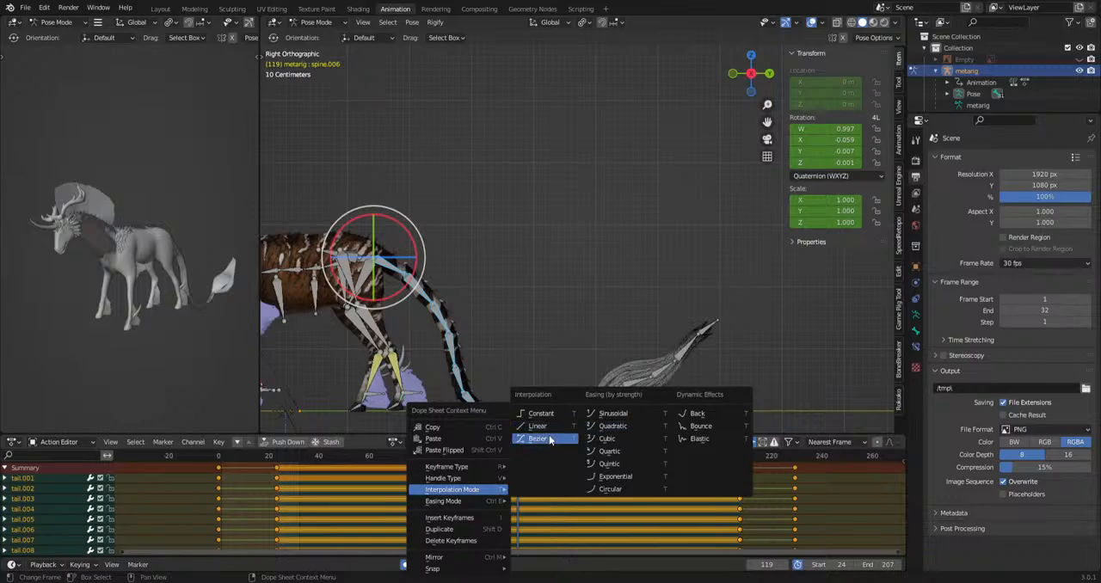
click(550, 439)
Go to frame 30, select the front body bones to examine their keyframes, and clear the selection.
drag(515, 455, 294, 456)
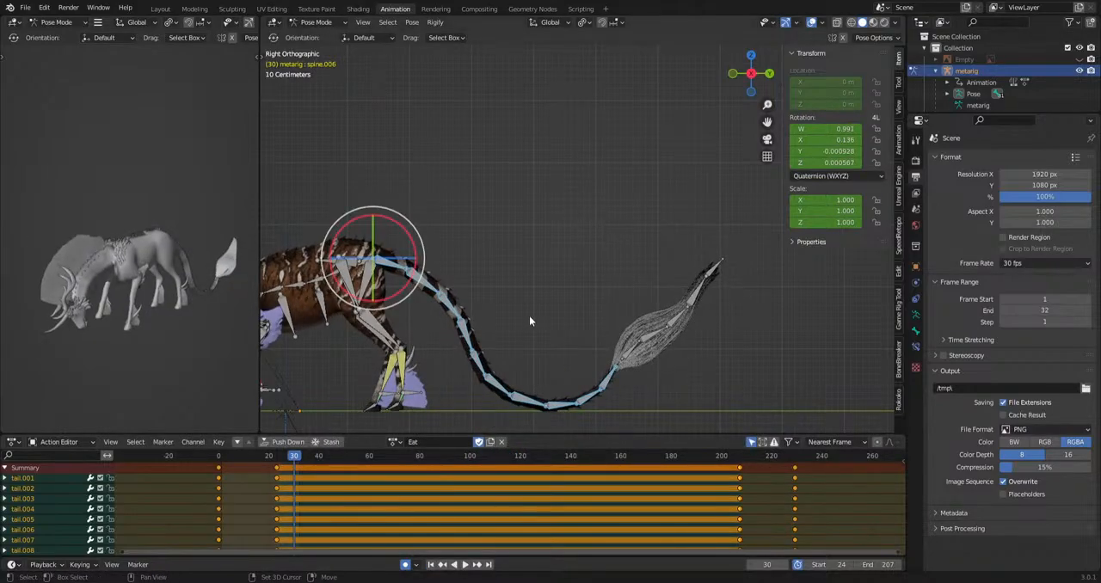
scroll(602, 297, up, 3)
drag(433, 212, 214, 369)
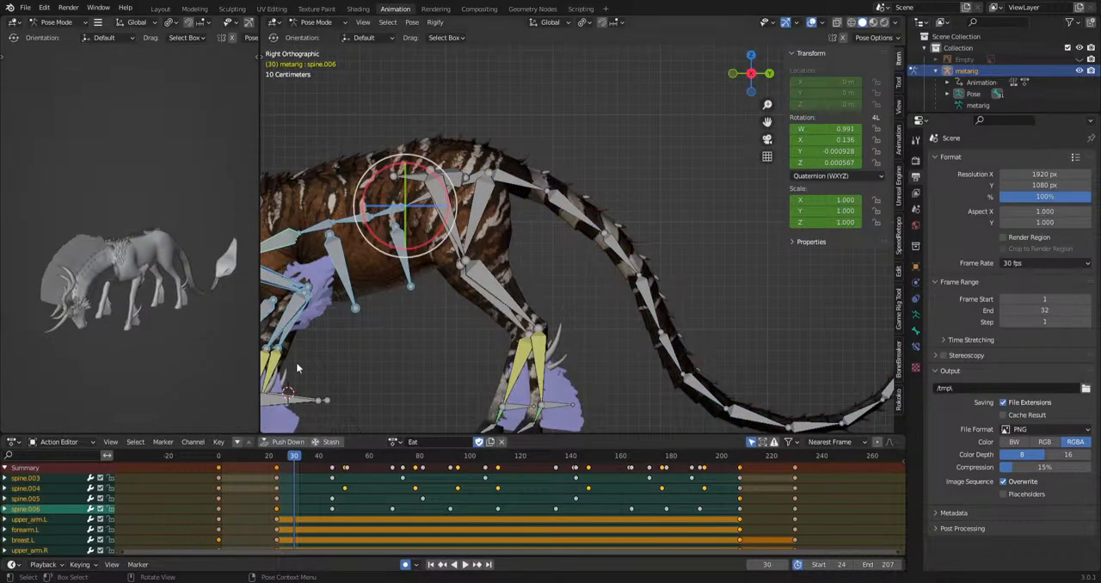
scroll(301, 360, down, 7)
drag(409, 311, 511, 221)
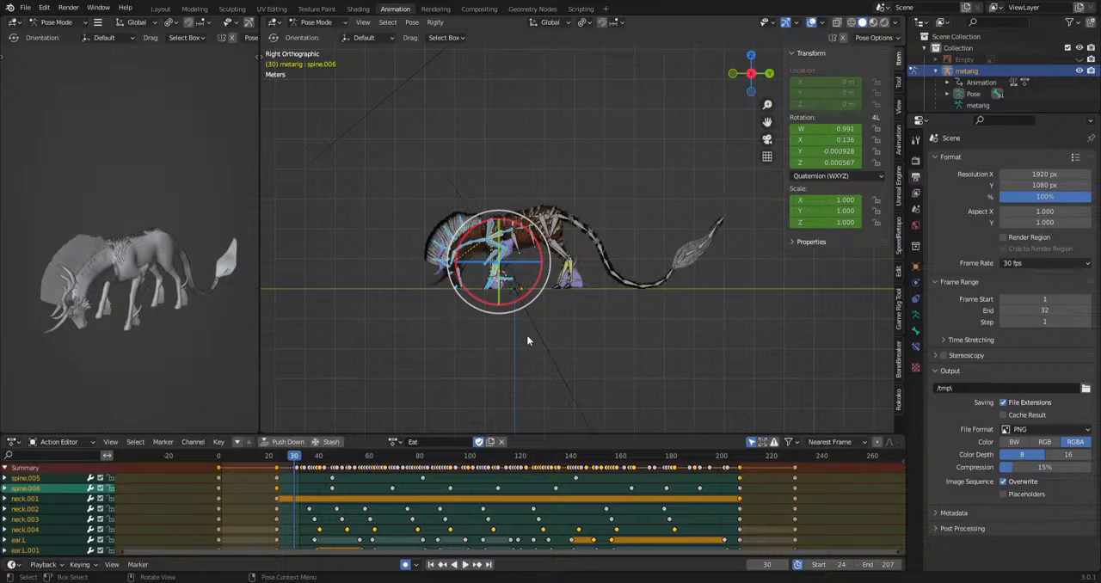
scroll(527, 334, up, 4)
drag(405, 410, 373, 342)
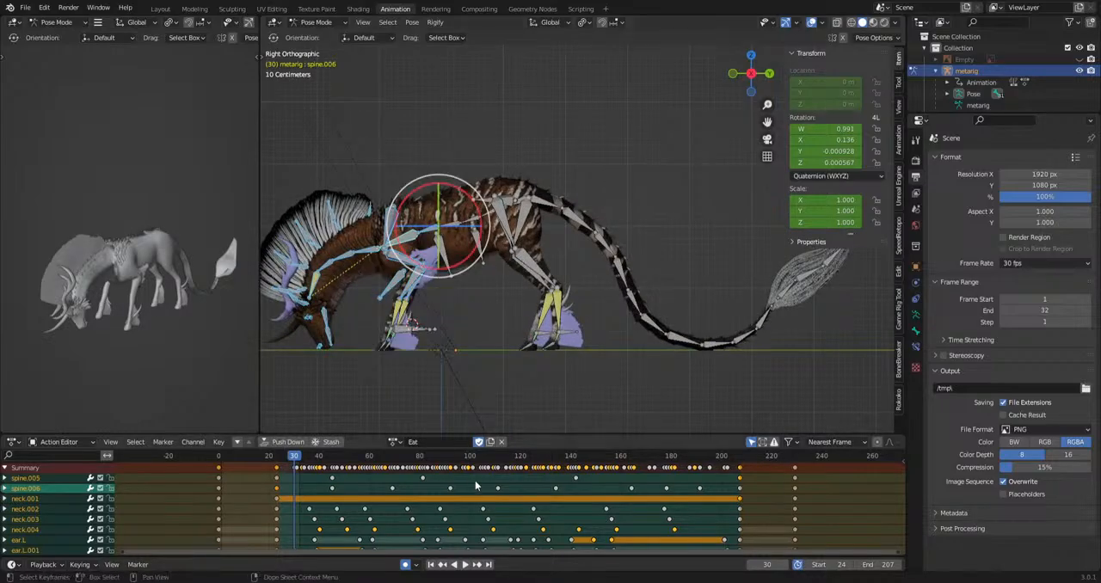
key(alt+a)
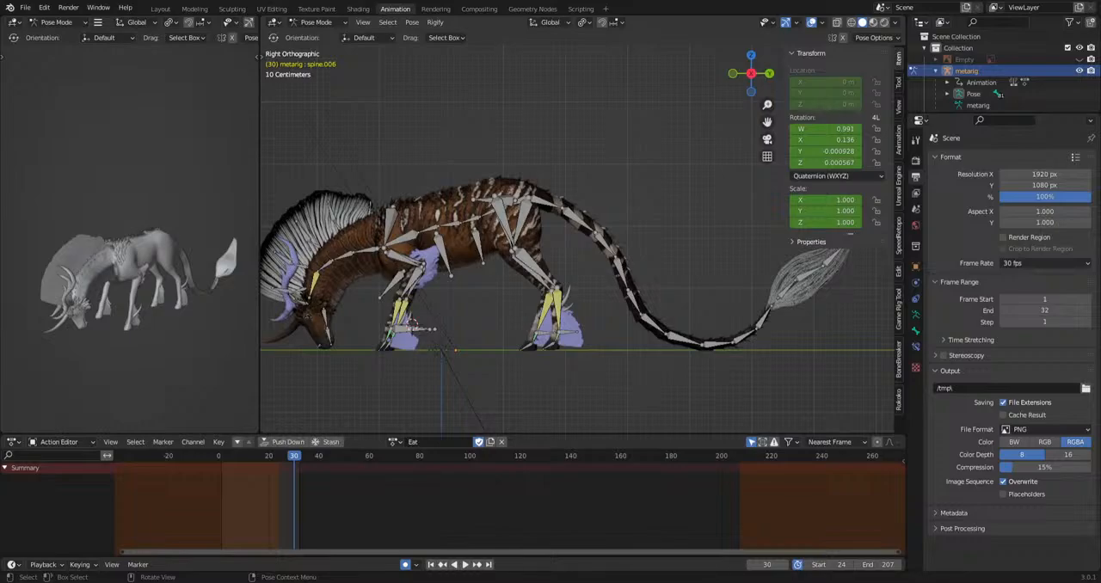
Select tail.001 and, from above, key alternating sideways rotations at about frames 46, 74, 103 and 131.
shift+middle_drag(533, 214, 496, 211)
click(512, 196)
middle_drag(674, 268, 546, 379)
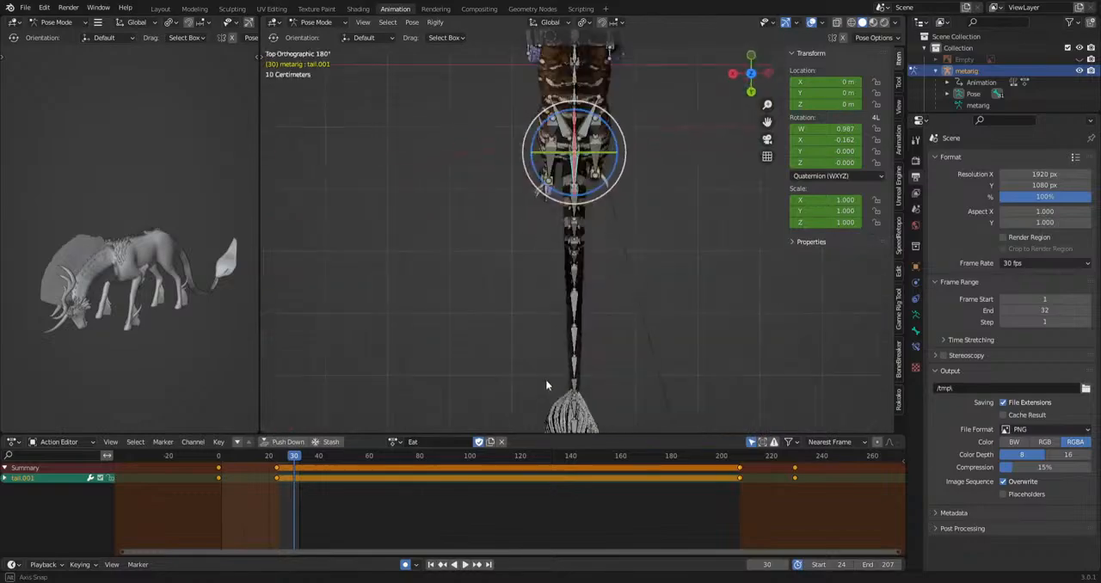
scroll(541, 378, down, 4)
drag(295, 453, 548, 462)
key(r)
click(618, 397)
key(r)
click(623, 393)
key(r)
key(r)
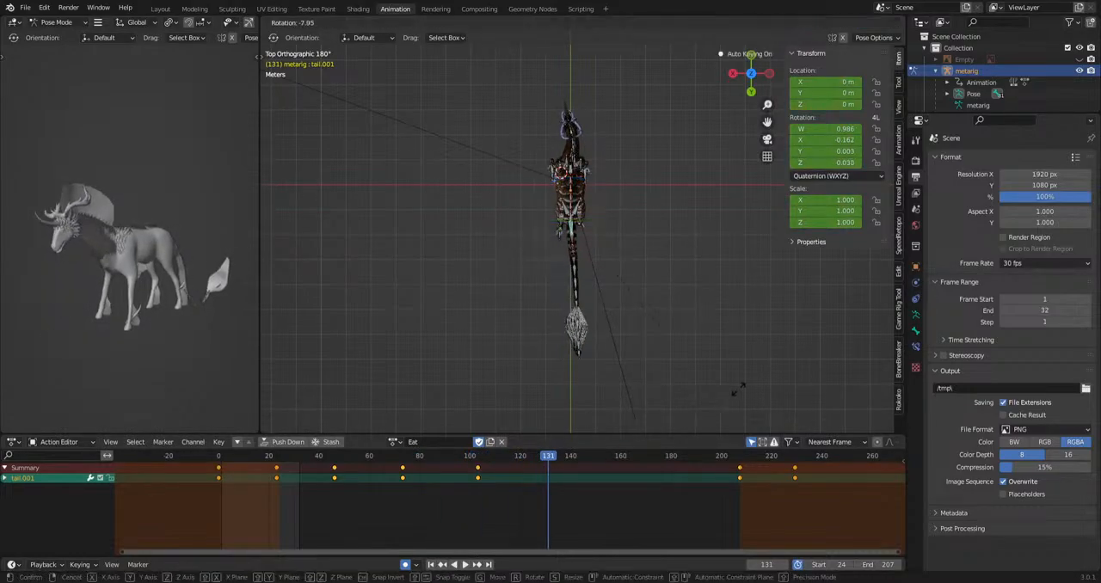
click(721, 387)
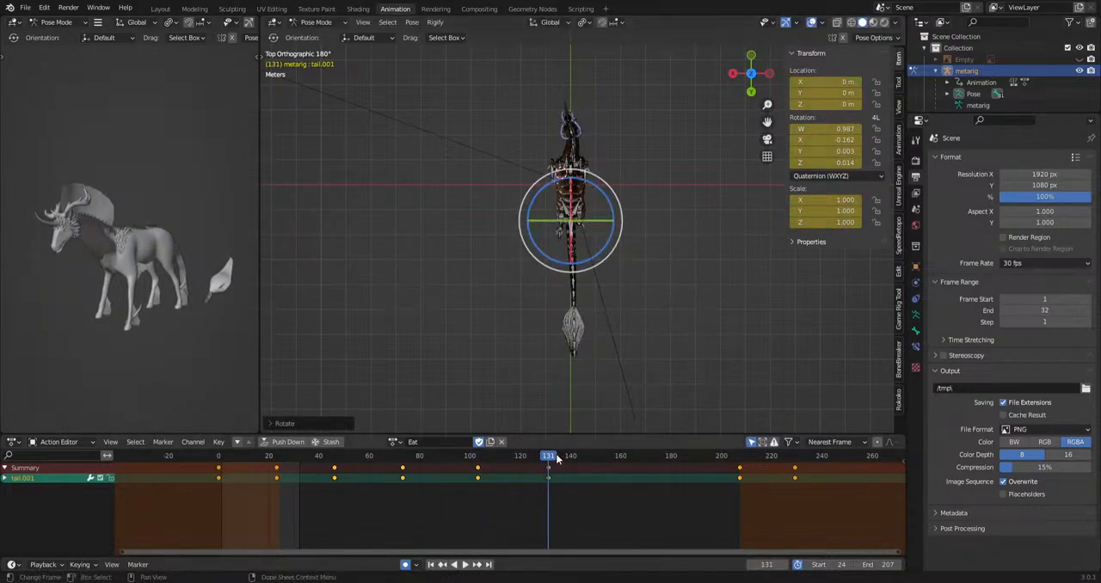
Continue the sideways swing of tail.001 with rotations keyed at about frames 155, 179 and 197.
drag(556, 461, 669, 463)
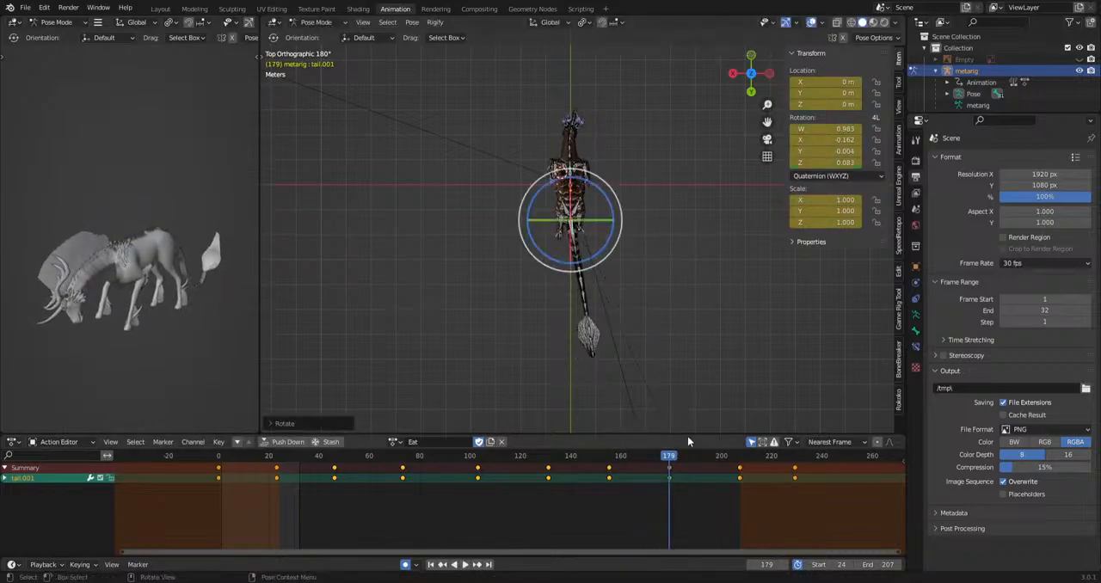
key(space)
key(r)
click(695, 413)
Play back the tail swing from above and inspect the tail from the side at frame 103.
key(space)
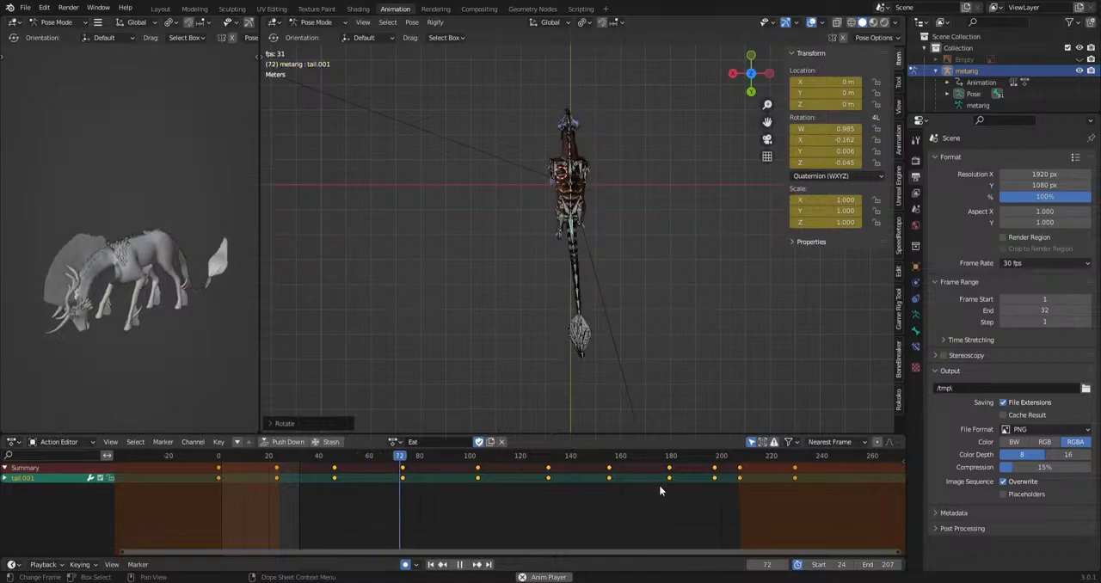
key(space)
key(KP_3)
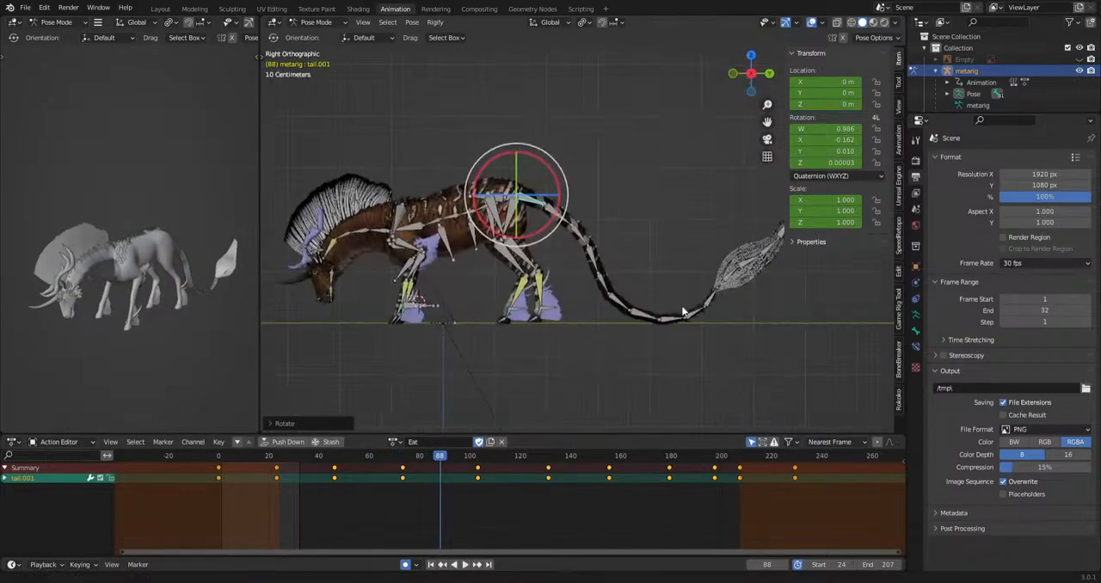
drag(450, 462, 480, 465)
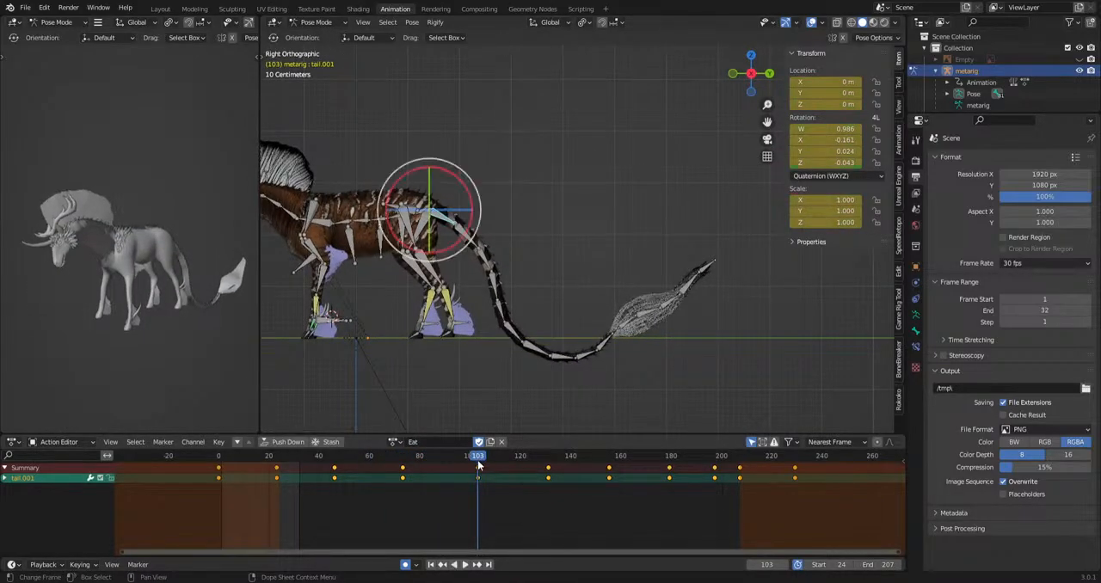
Raise tail.001 from the side with keyed rotations at about frames 103 and 91, checking the motion in playback.
key(r)
click(671, 363)
click(461, 465)
key(space)
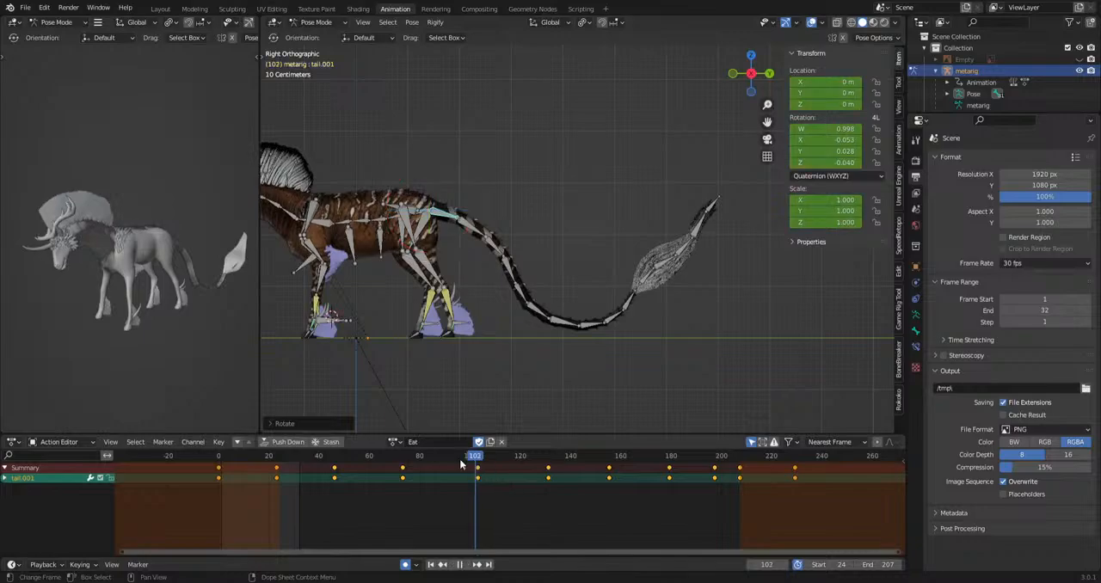
drag(460, 464, 449, 493)
key(r)
click(610, 428)
key(space)
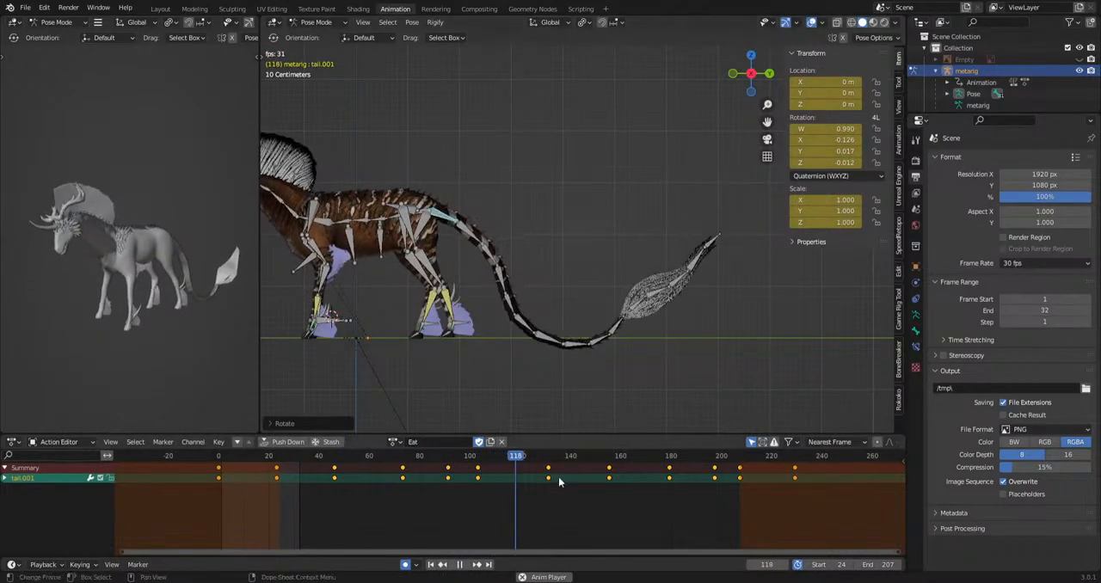
key(space)
Raise tail.001 from the side with keyed rotations at frames 131, 155, about 179 and 197.
drag(527, 458, 548, 462)
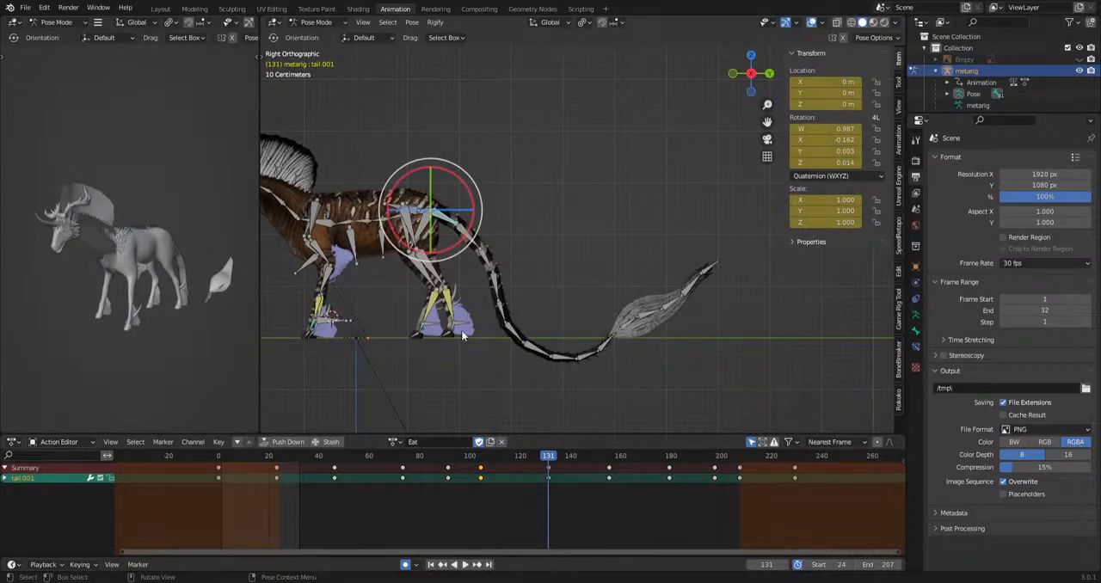
key(r)
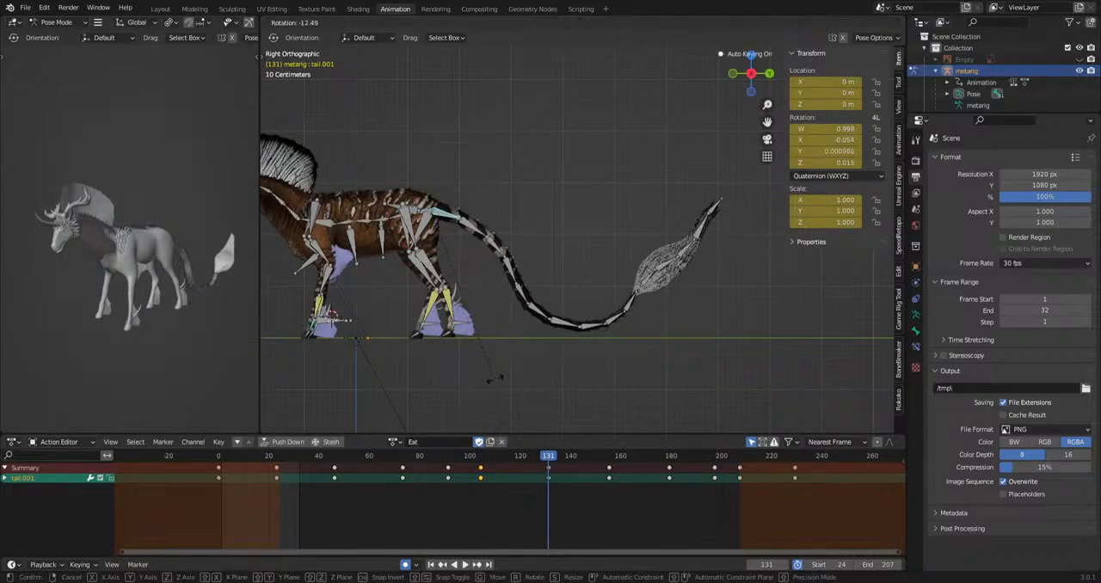
click(671, 418)
drag(581, 480, 609, 468)
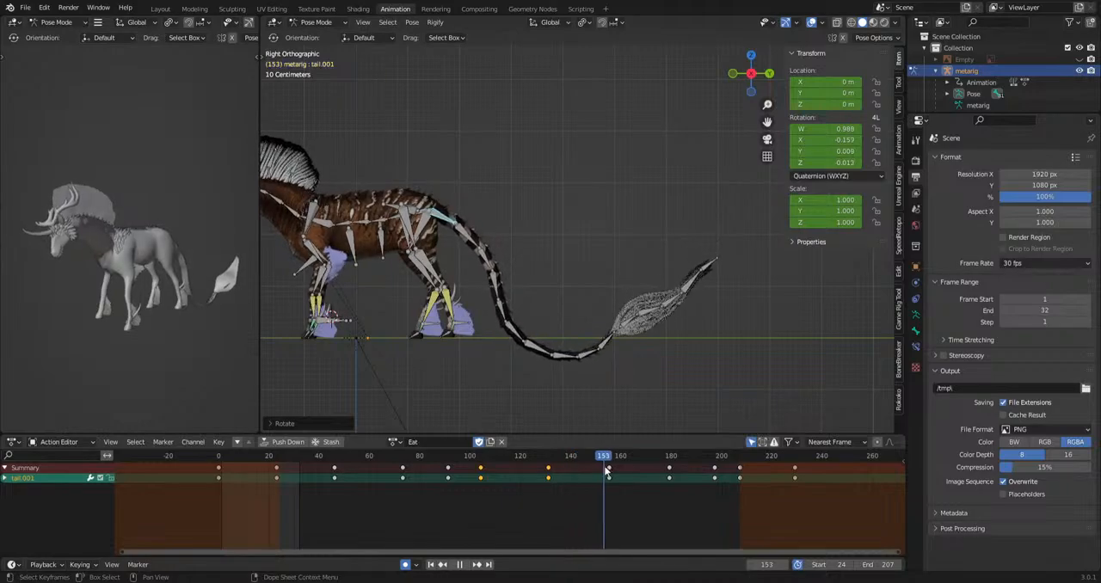
key(r)
click(654, 387)
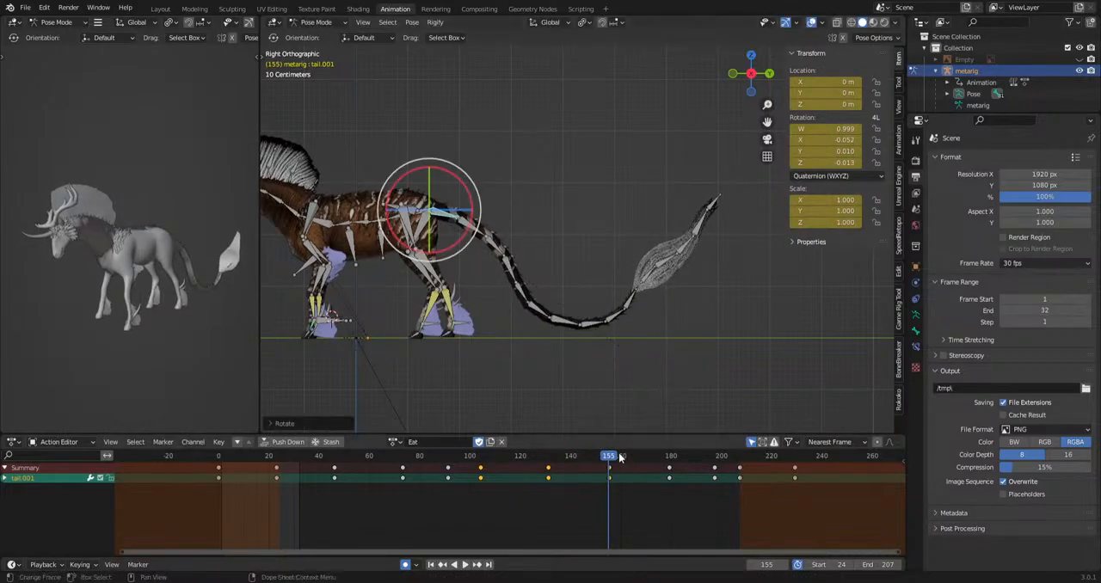
key(space)
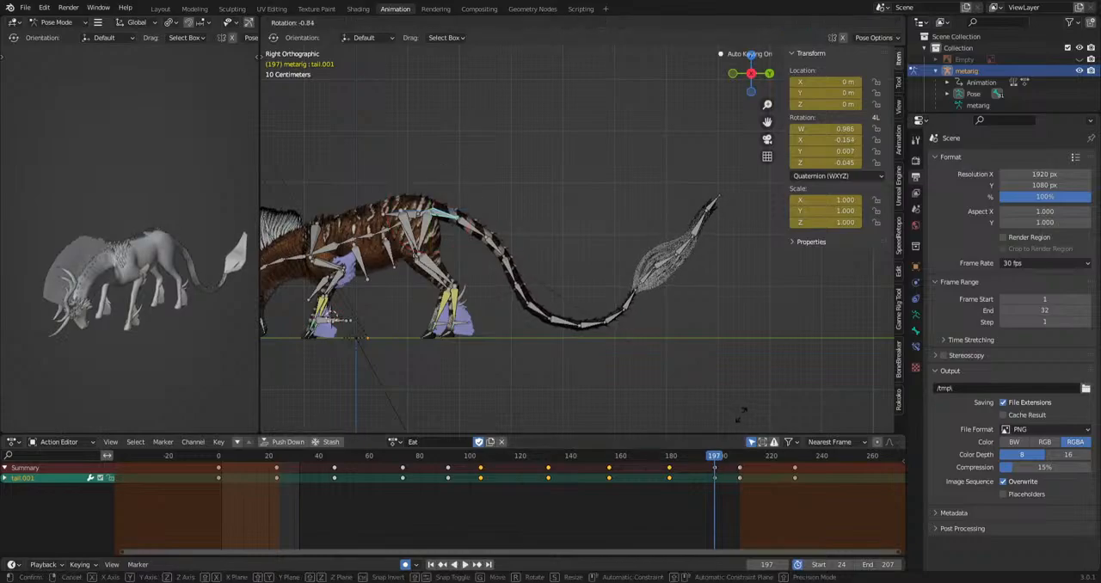
Rotate tail.001 upward at frame 46 and play back the tail motion from the side.
click(333, 457)
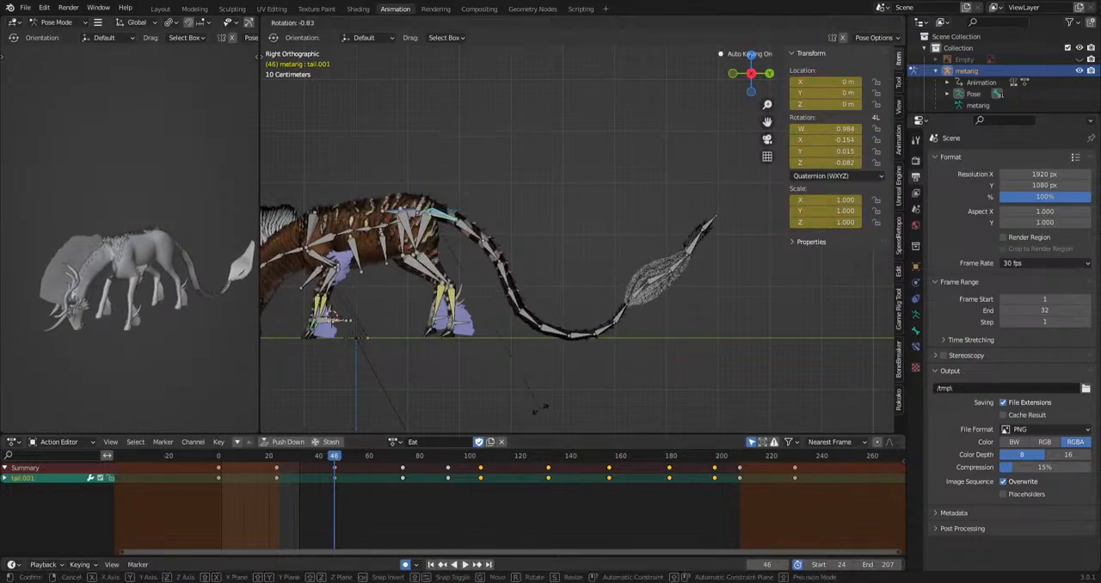
drag(395, 462, 344, 490)
key(space)
key(space)
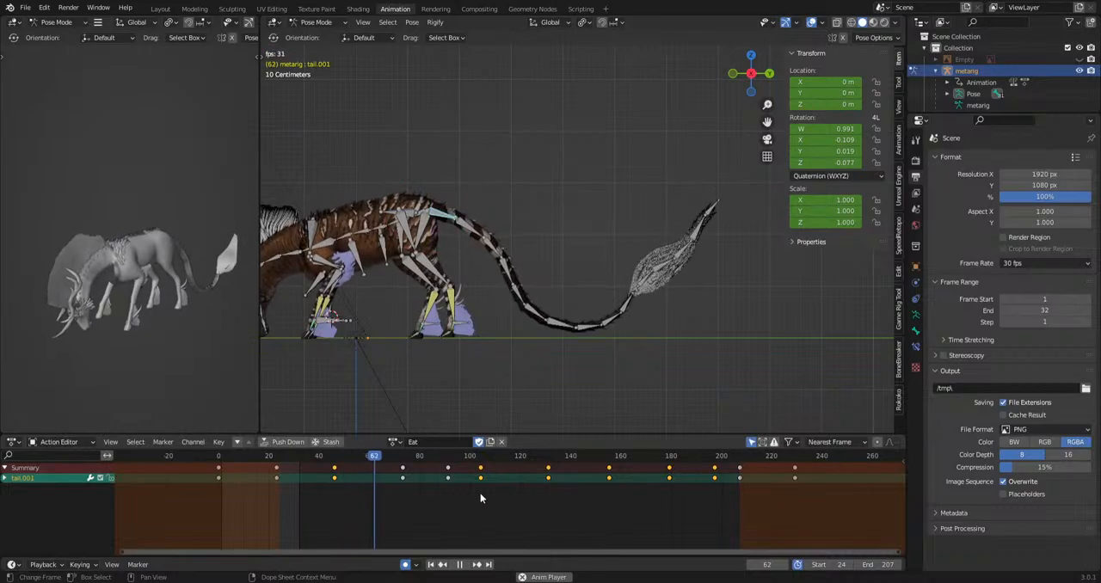
key(space)
Select the tail bones tail.002 through tail.010 with tail.002 active and show its bone properties.
key(b)
drag(548, 370, 634, 307)
shift+drag(497, 331, 498, 331)
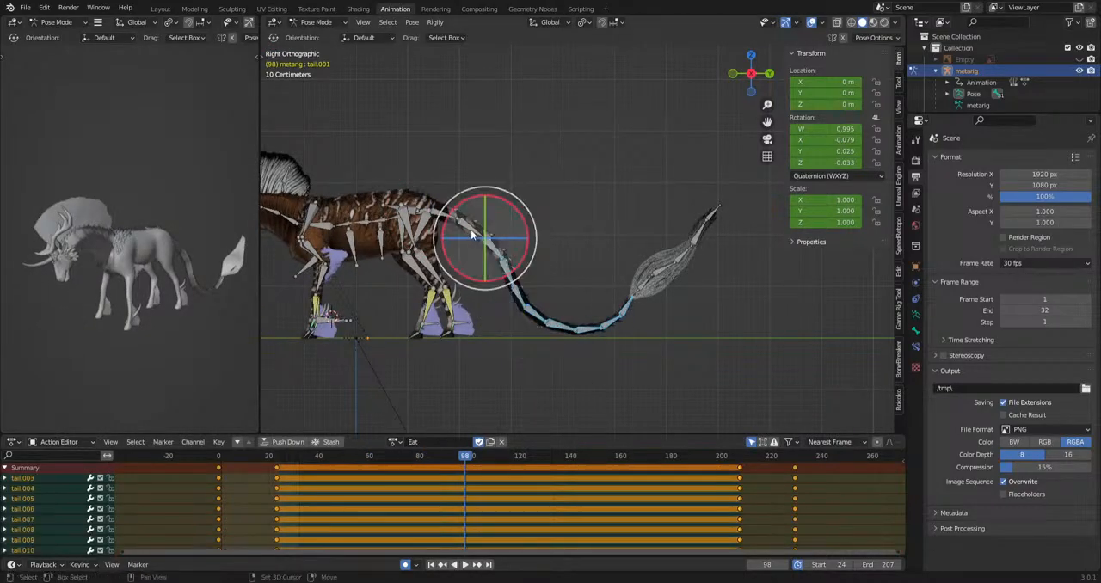
shift+click(470, 229)
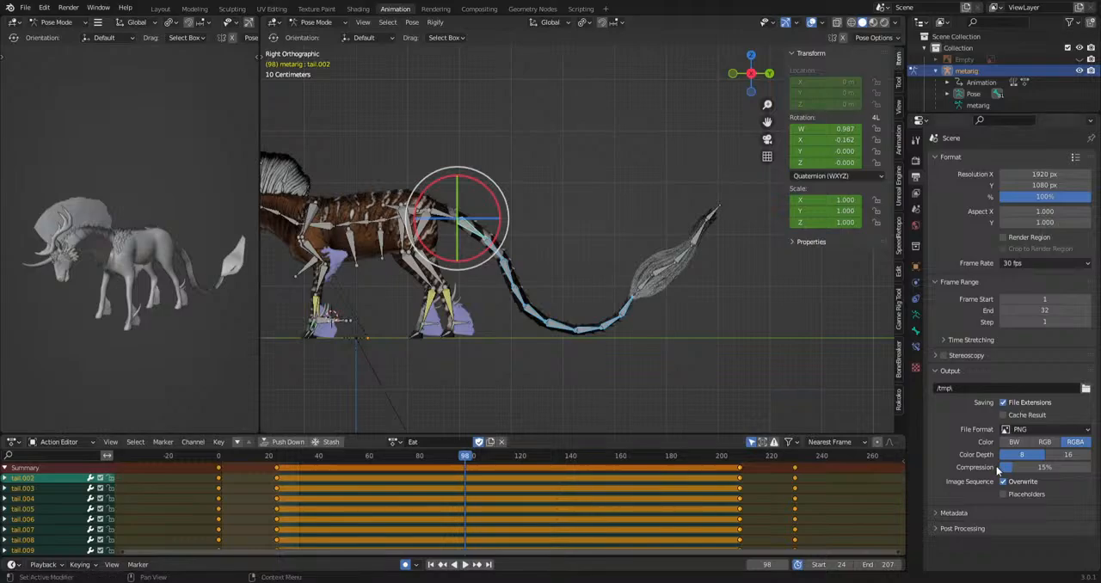
click(916, 333)
Try to enable Wiggle Bone on tail.002 and test it in playback.
click(952, 418)
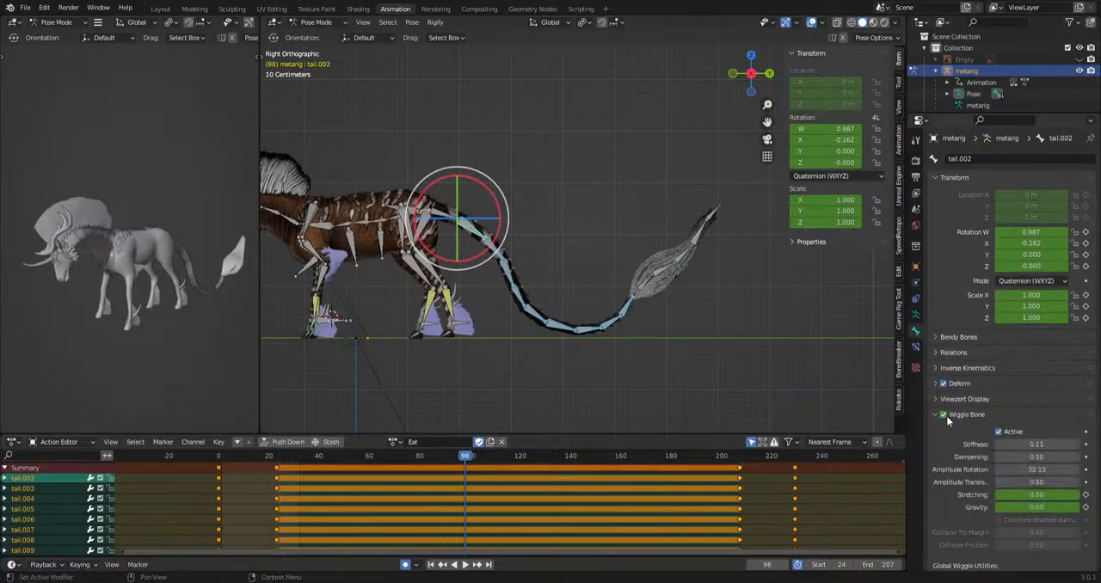
key(space)
key(space)
scroll(596, 318, up, 2)
key(ctrl+z)
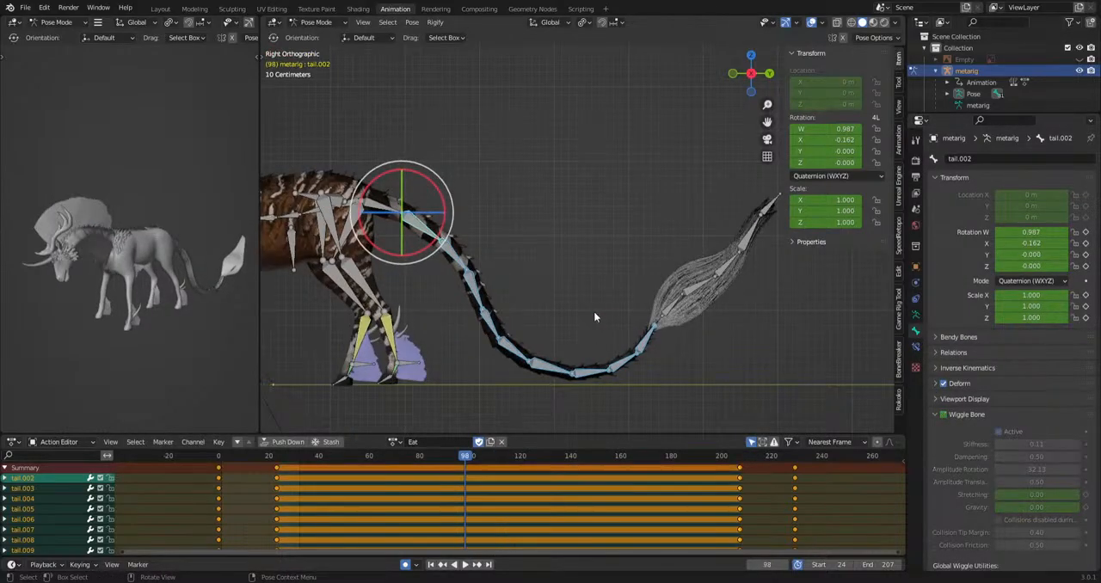
Clear the Wiggle Bone keyframes on tail.002, enable the option, set Dampening to 0.95 and review the playback from above.
shift+click(431, 231)
right_click(943, 414)
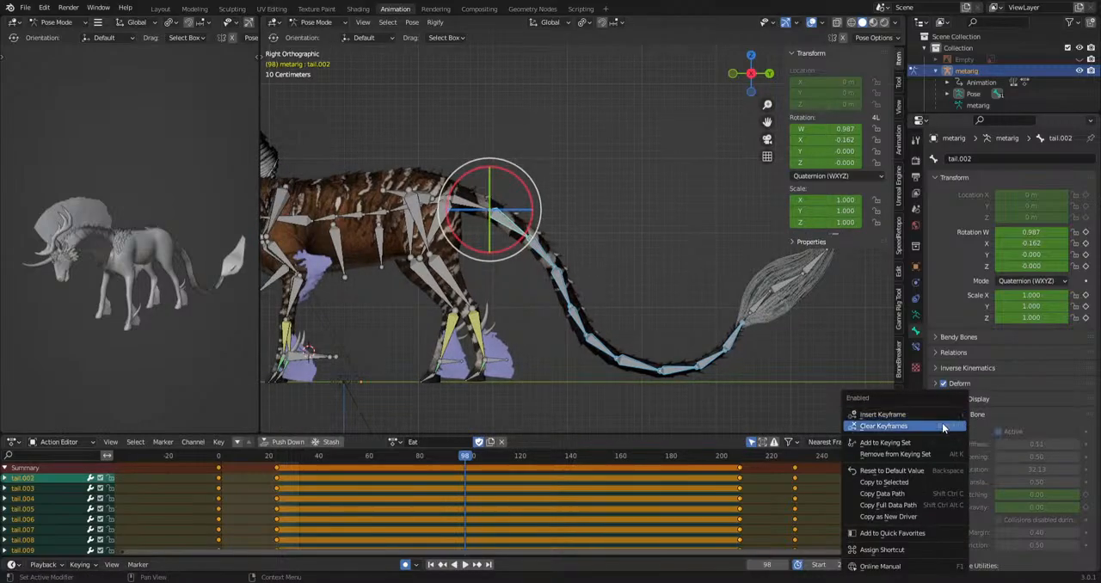
click(950, 415)
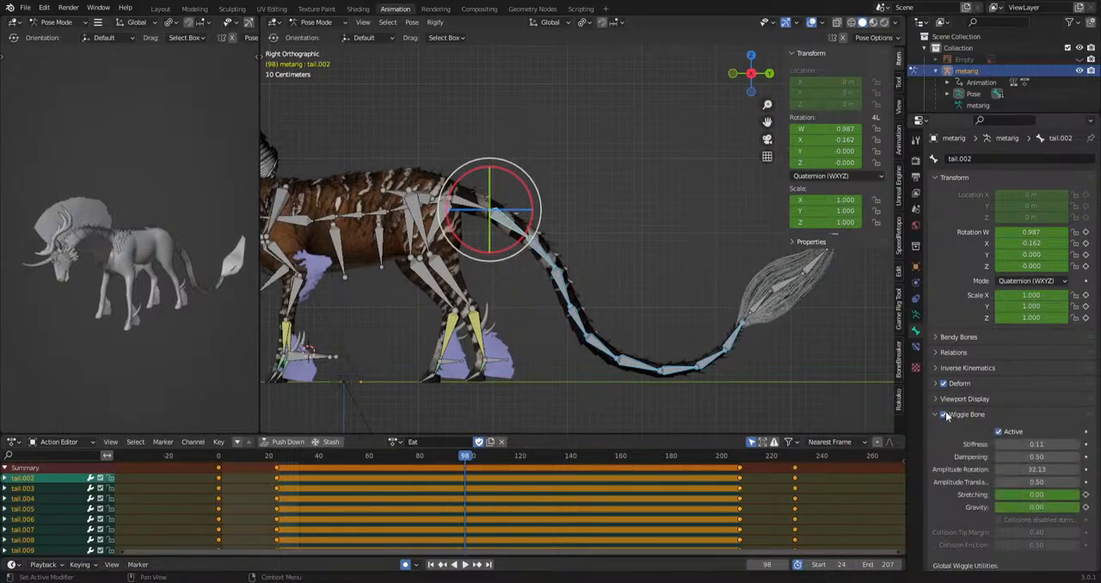
key(space)
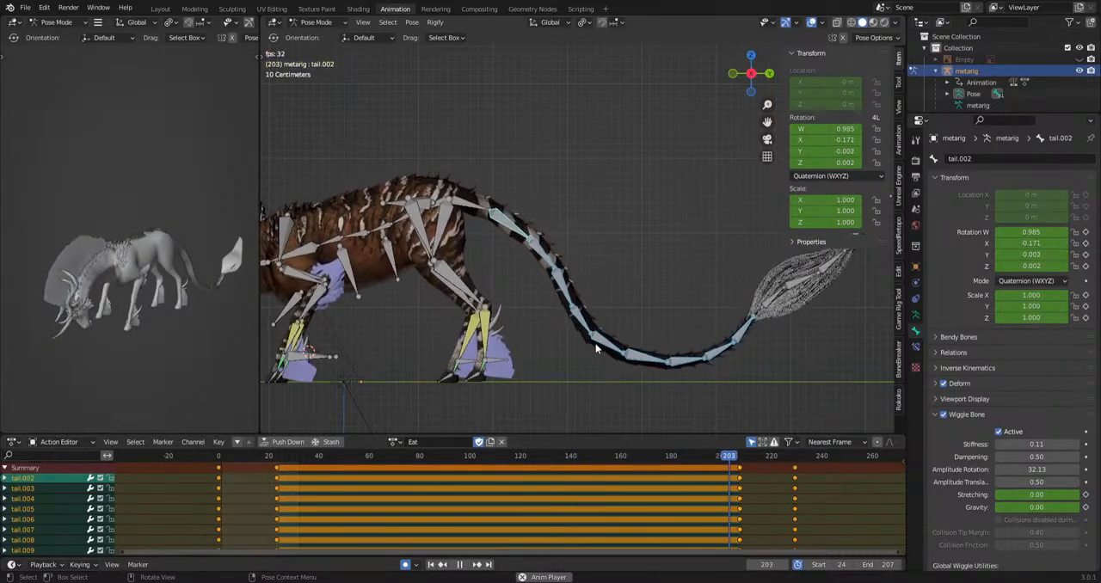
drag(1050, 458, 1088, 457)
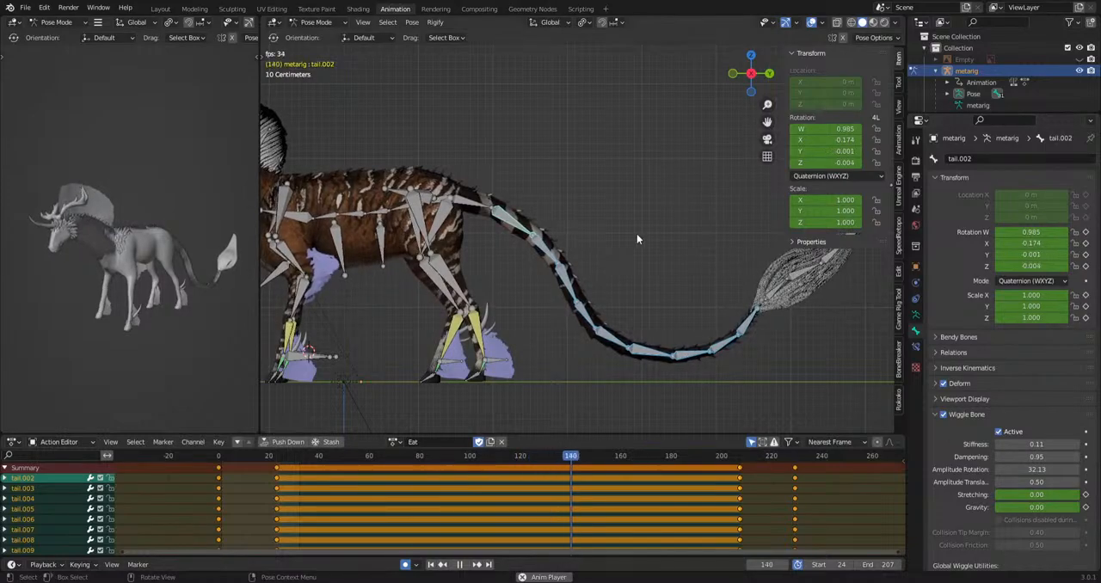
middle_drag(637, 233, 647, 378)
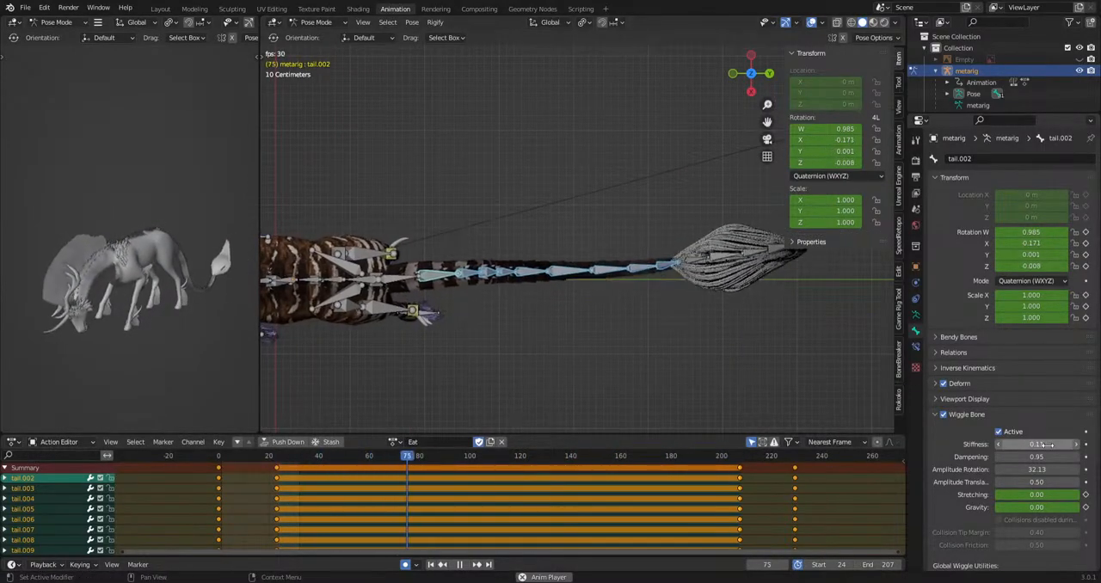
key(space)
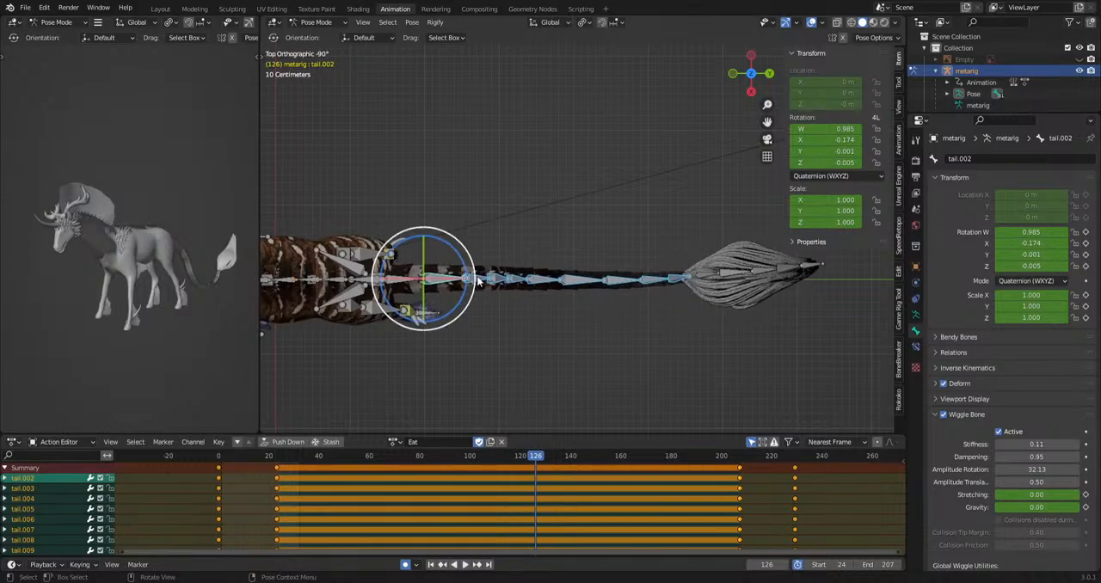
Clear the keyframes of the Wiggle Bone setting on tail.010, tail.009 and tail.008.
click(495, 283)
click(516, 280)
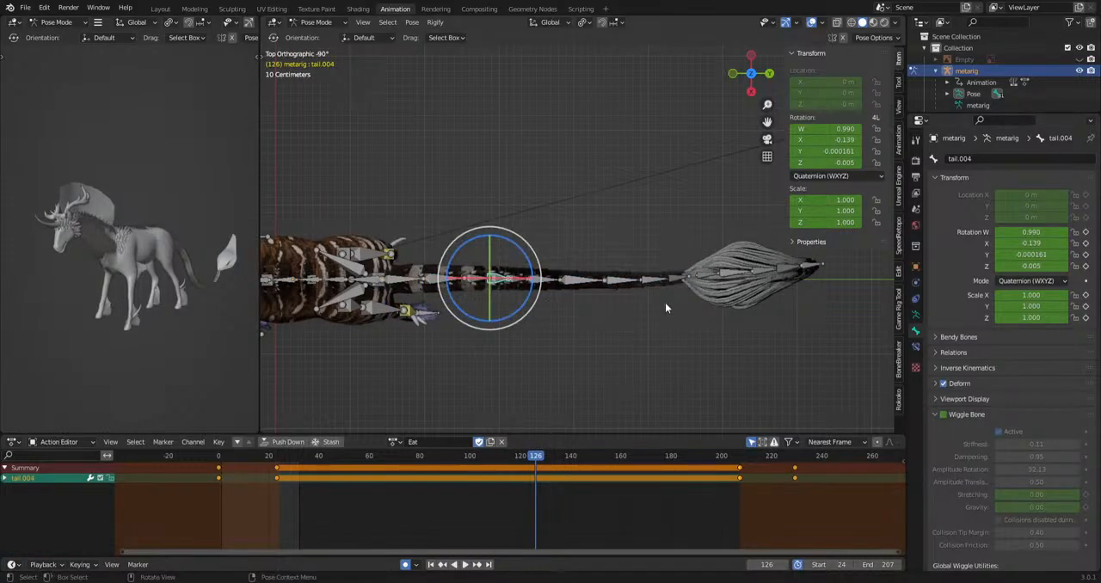
click(678, 281)
right_click(940, 419)
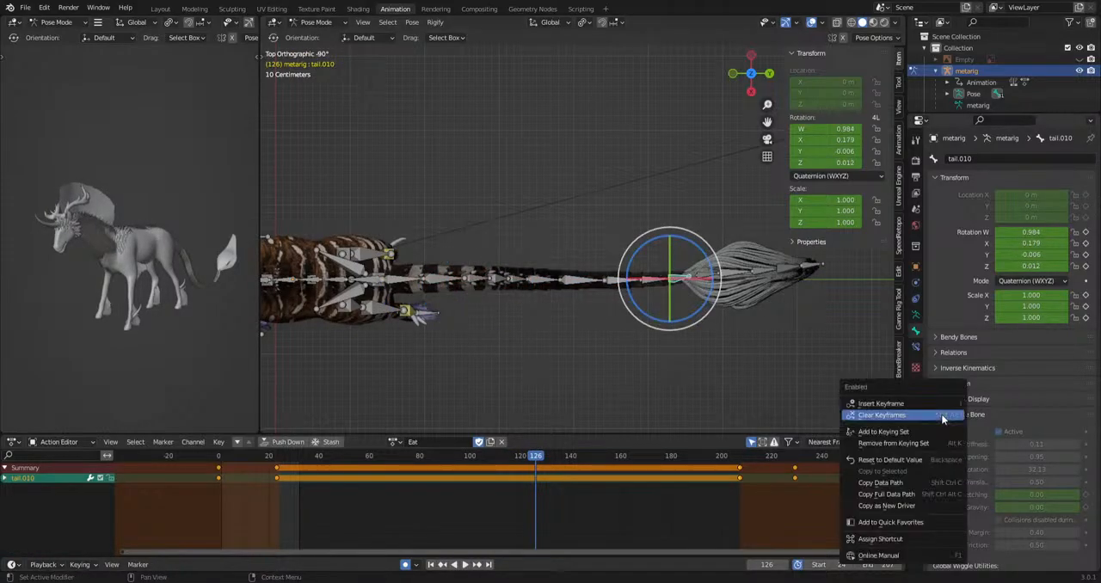
click(650, 281)
right_click(942, 416)
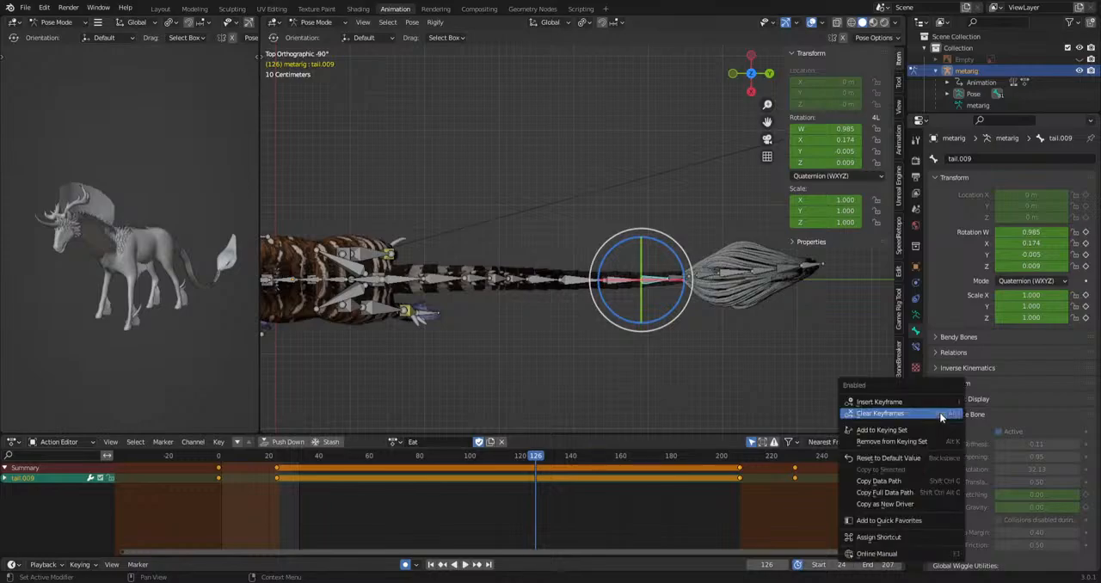
click(943, 415)
click(626, 285)
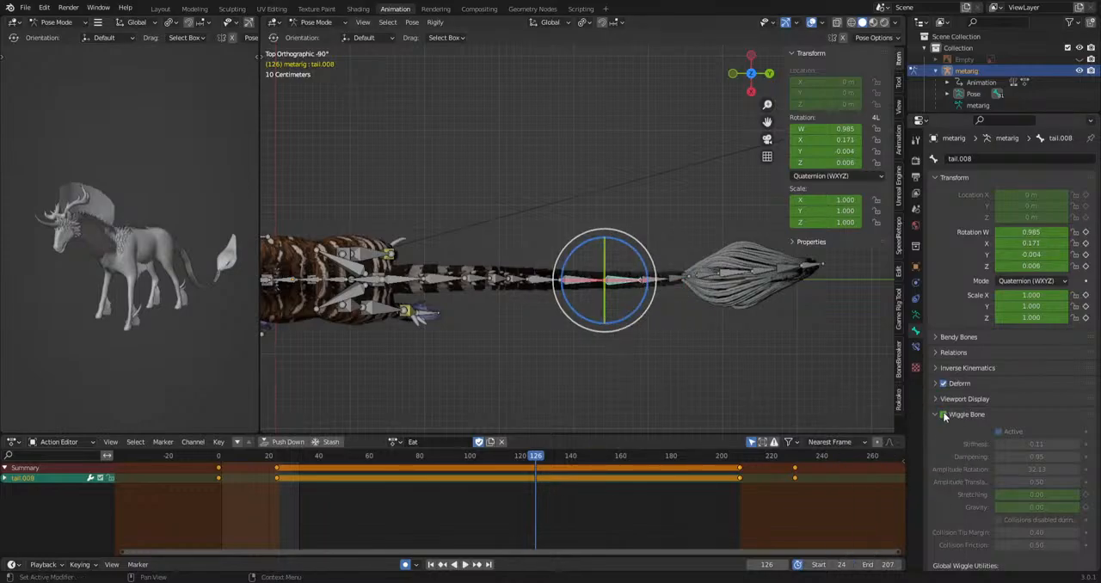
right_click(944, 416)
click(942, 415)
Clear the keyframes of the Wiggle Bone setting on tail.007, tail.006 and tail.005.
click(578, 281)
right_click(947, 415)
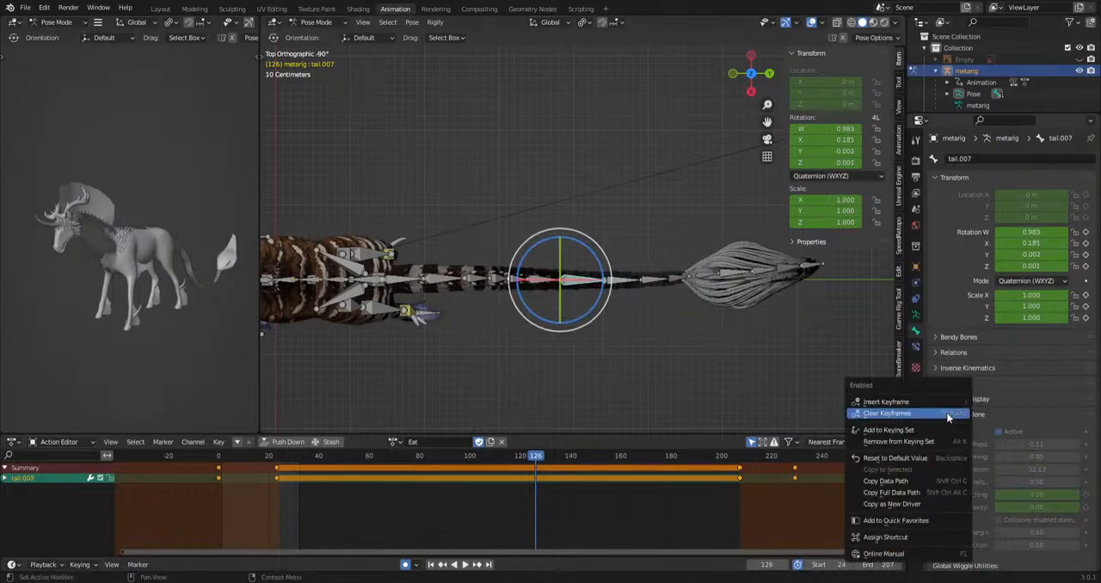
click(948, 416)
click(547, 285)
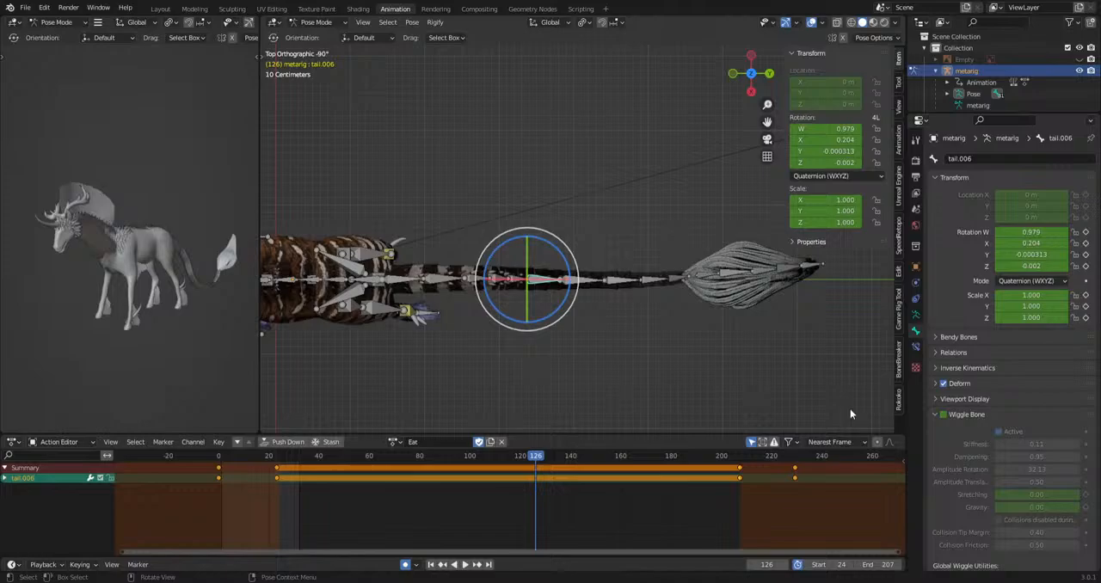
right_click(944, 416)
click(944, 417)
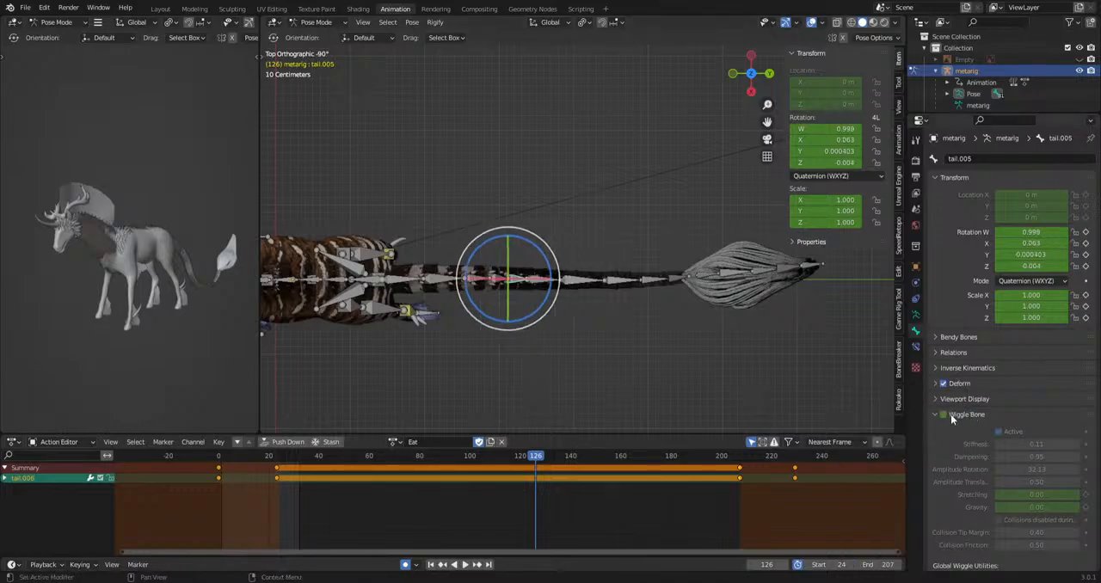
right_click(948, 412)
click(947, 413)
Clear the Wiggle Bone keyframes on tail.004 and select tail.002.
click(505, 287)
click(484, 281)
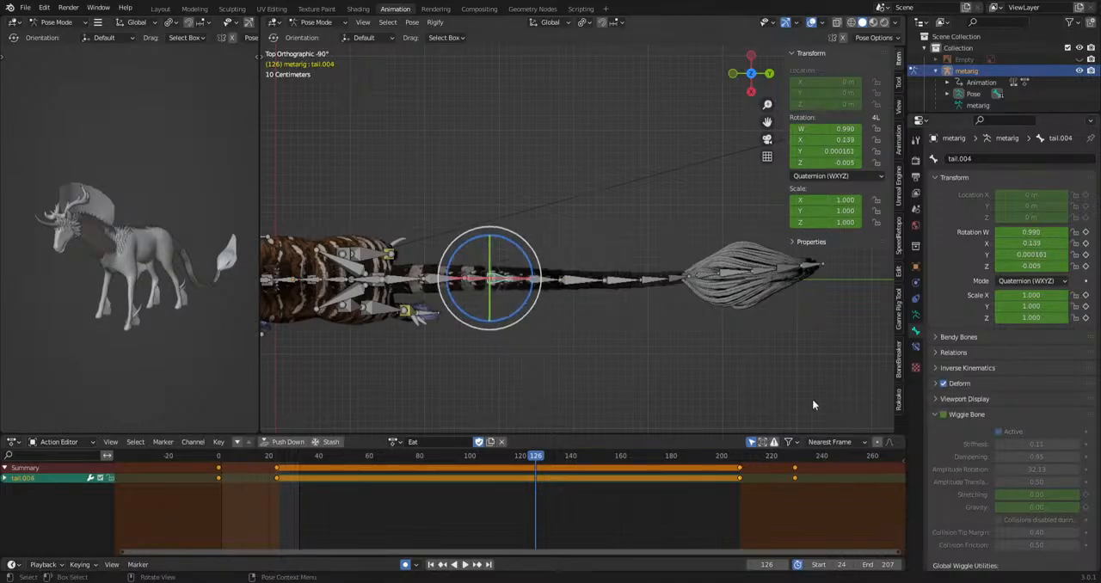
right_click(947, 419)
click(947, 419)
click(425, 280)
right_click(944, 416)
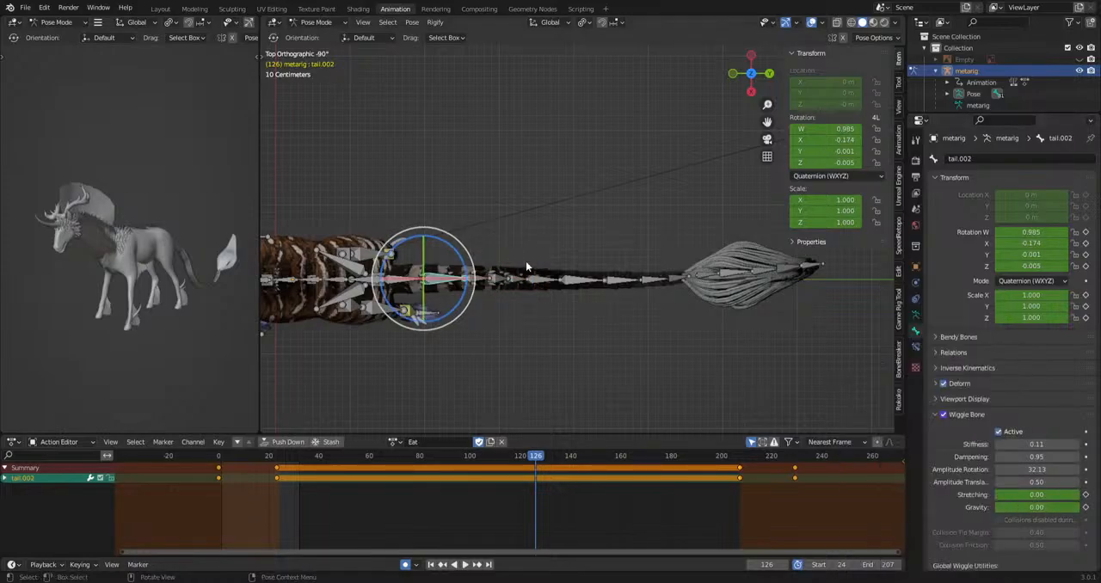
Select tail.003, tail.004, tail.005 and tail.007 through tail.010, then add tail.002 as the active bone.
drag(668, 270, 596, 294)
shift+click(537, 284)
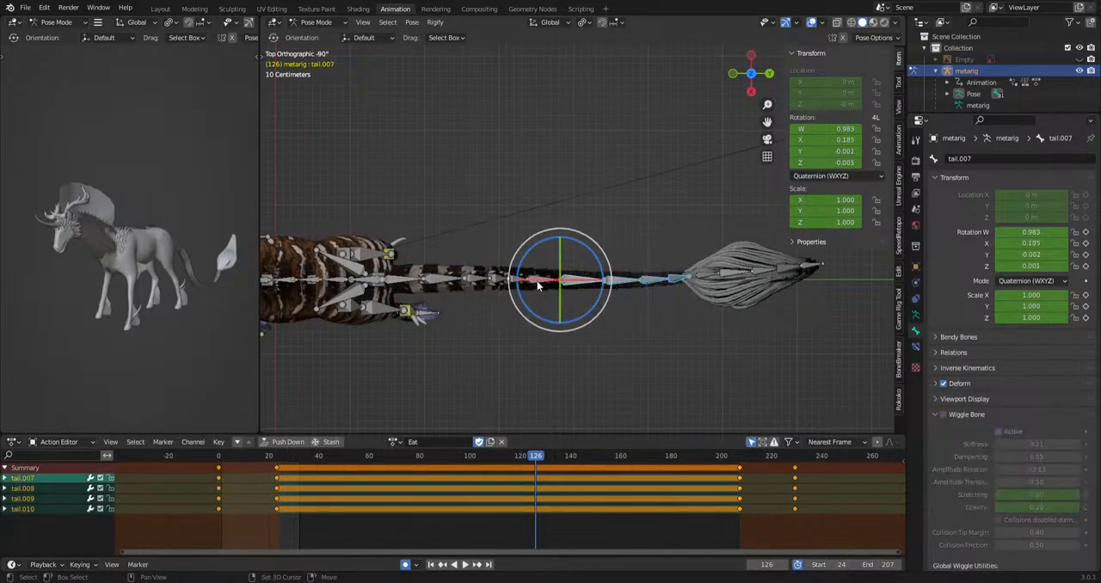
shift+click(480, 283)
shift+click(461, 282)
shift+click(440, 283)
shift+click(439, 283)
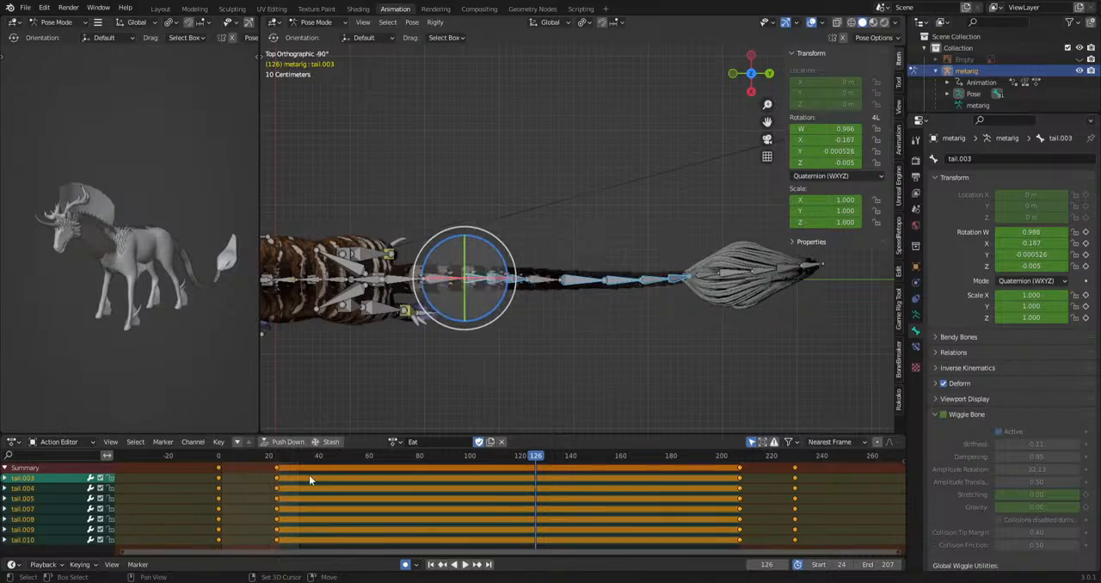
Go to frame 23 and delete the driver on tail.002's Wiggle Bone setting.
drag(282, 457, 277, 459)
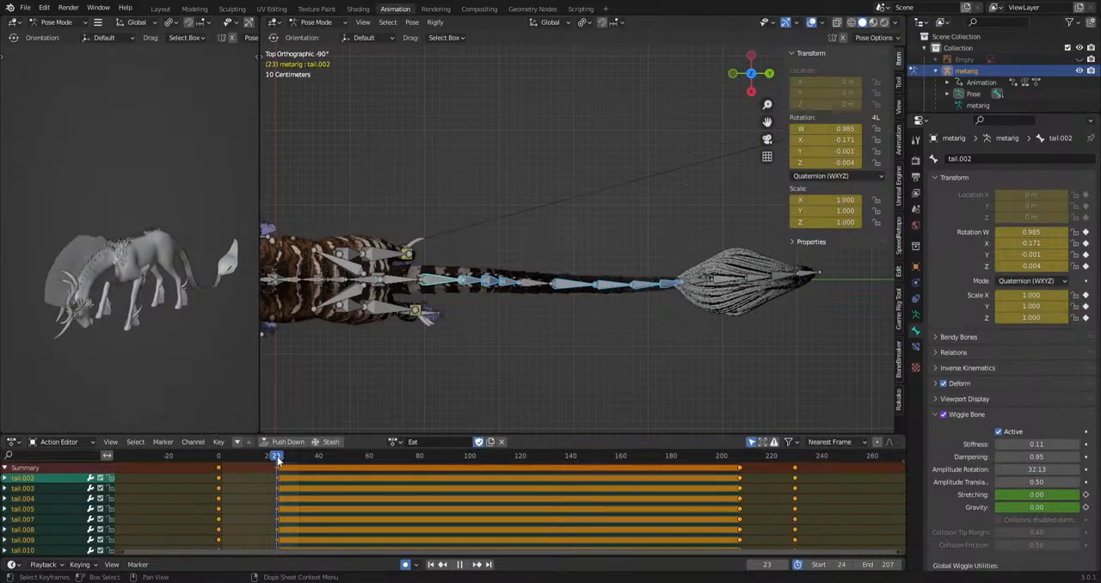
right_click(945, 416)
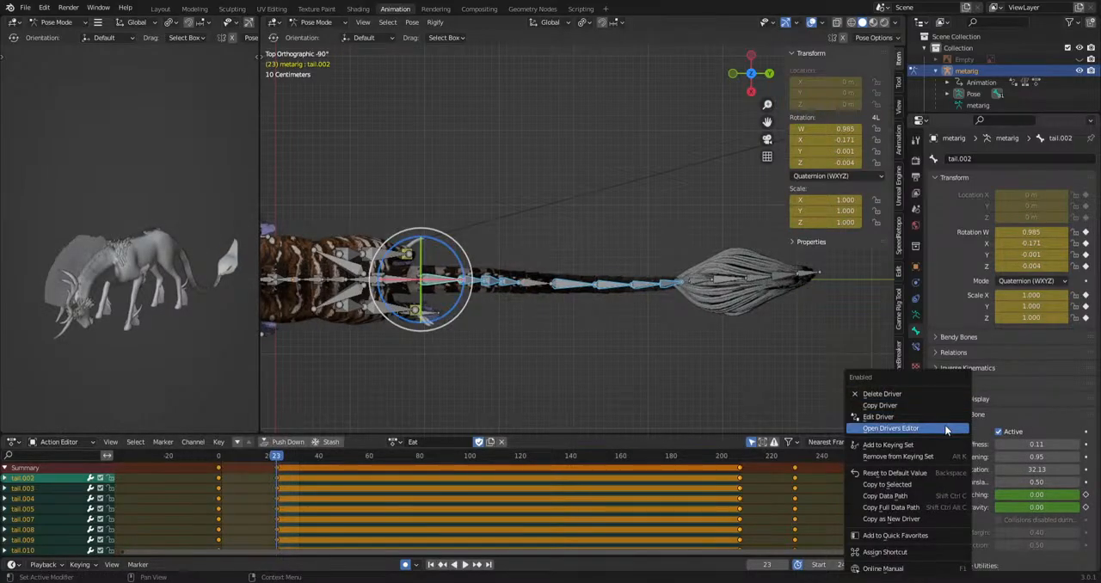
click(932, 395)
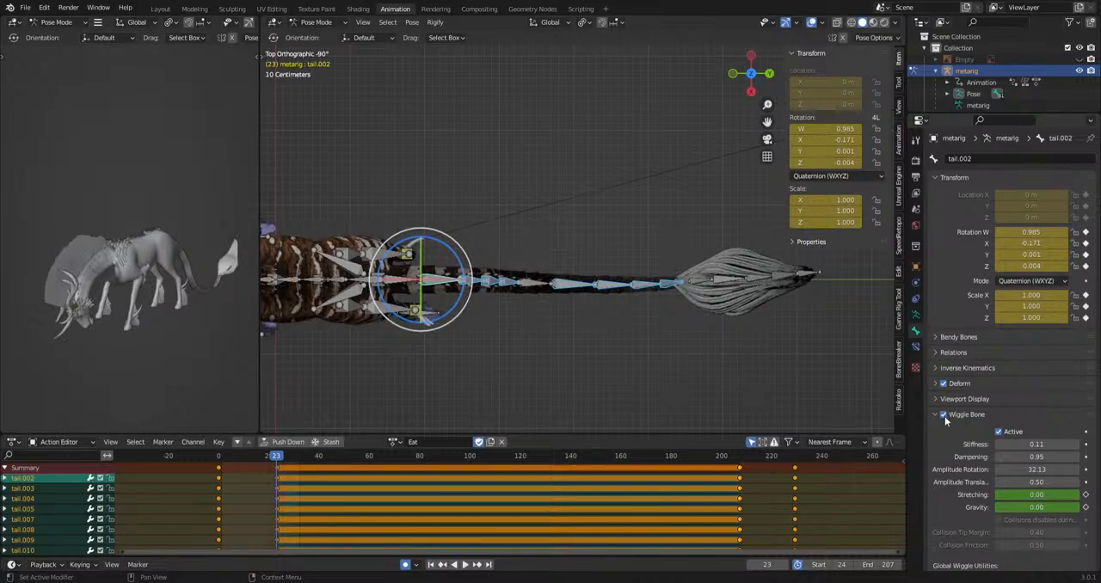
Go to frame 207, play the action through to frame 43 and add tail.006 to the bone selection.
click(743, 462)
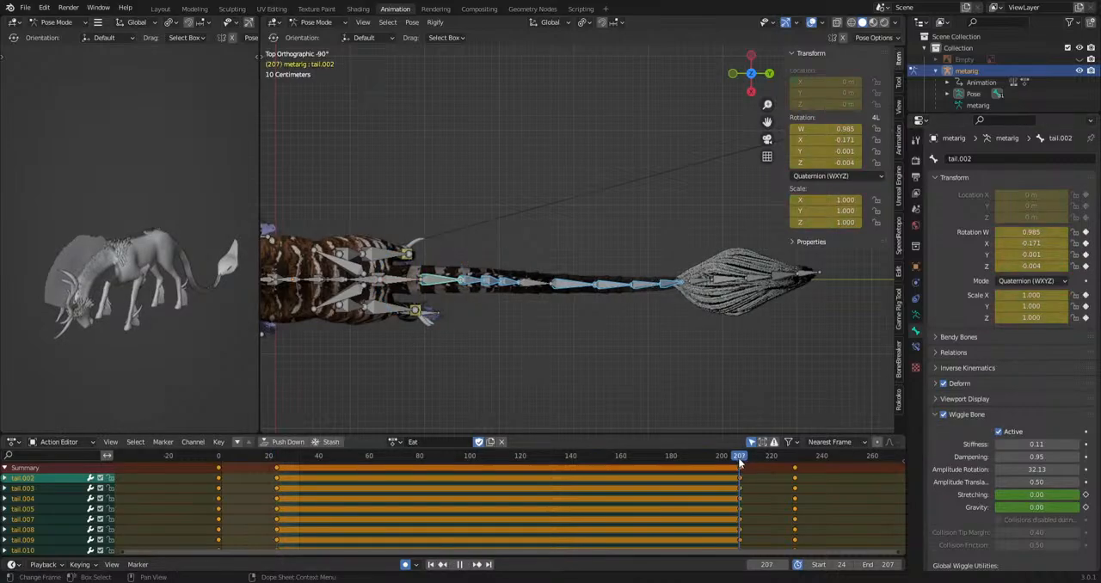
key(space)
click(539, 311)
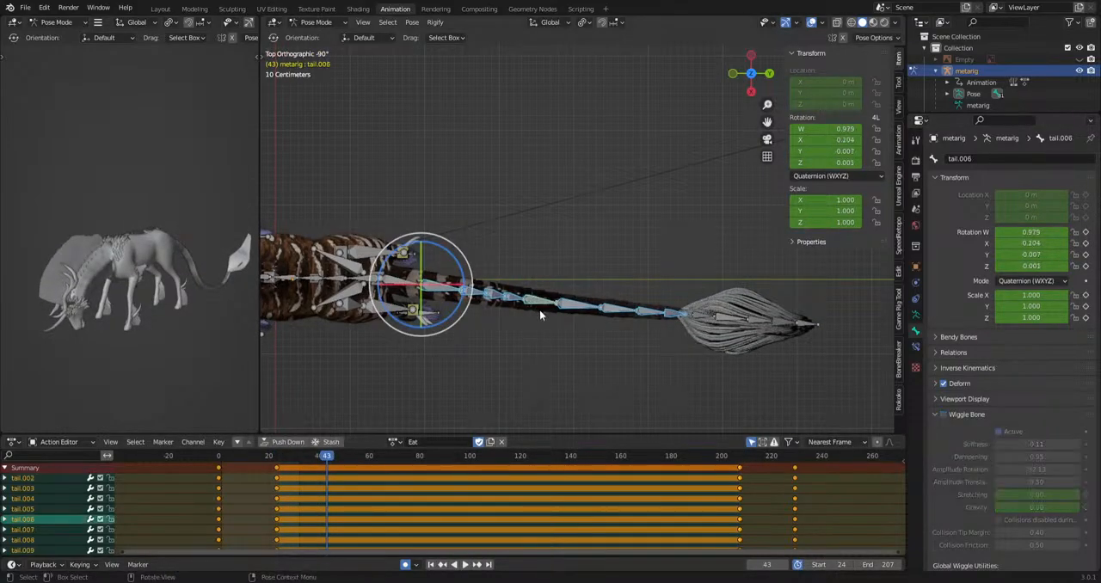
Enable Wiggle Bone on the selected tail bones at frame 23 and play the action from frame 207 through to frame 102.
click(276, 463)
key(space)
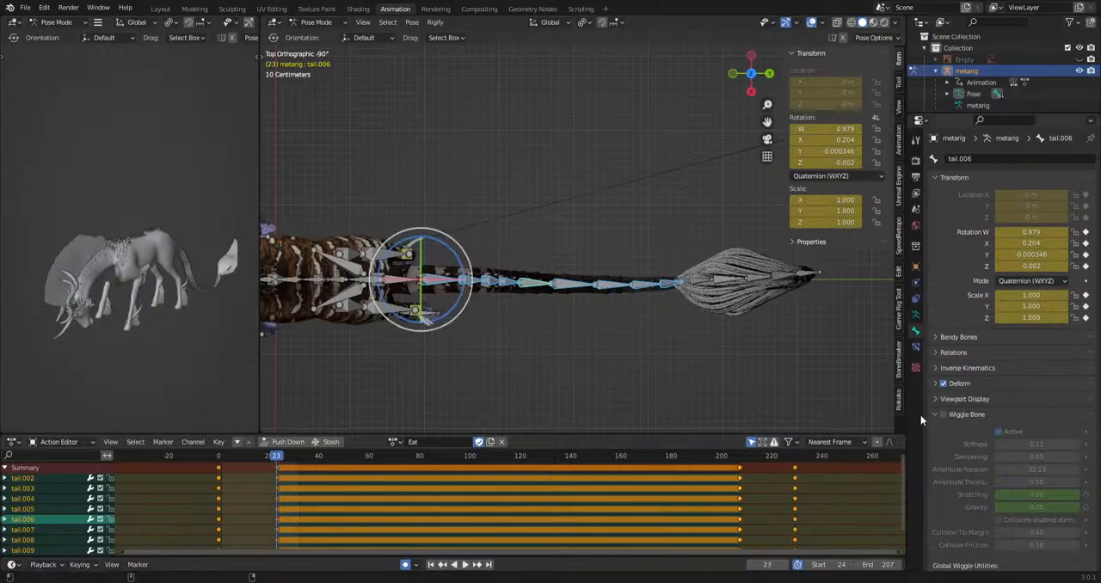
click(943, 414)
click(740, 457)
key(space)
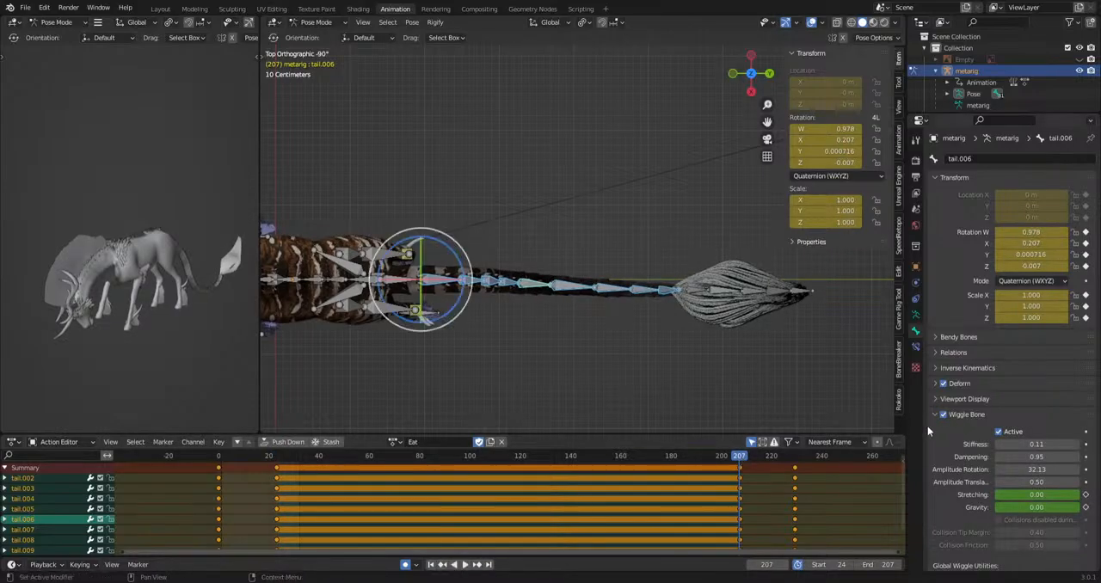
key(space)
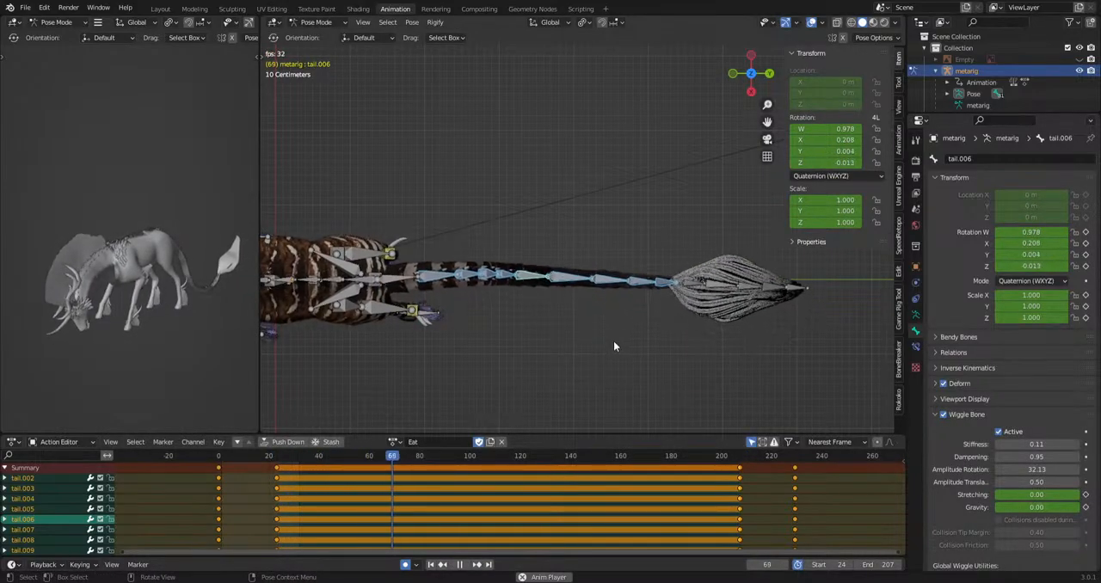
key(space)
Reselect the tail bones from tail.010 back to tail.003 and add tail.002 as the active bone.
click(637, 300)
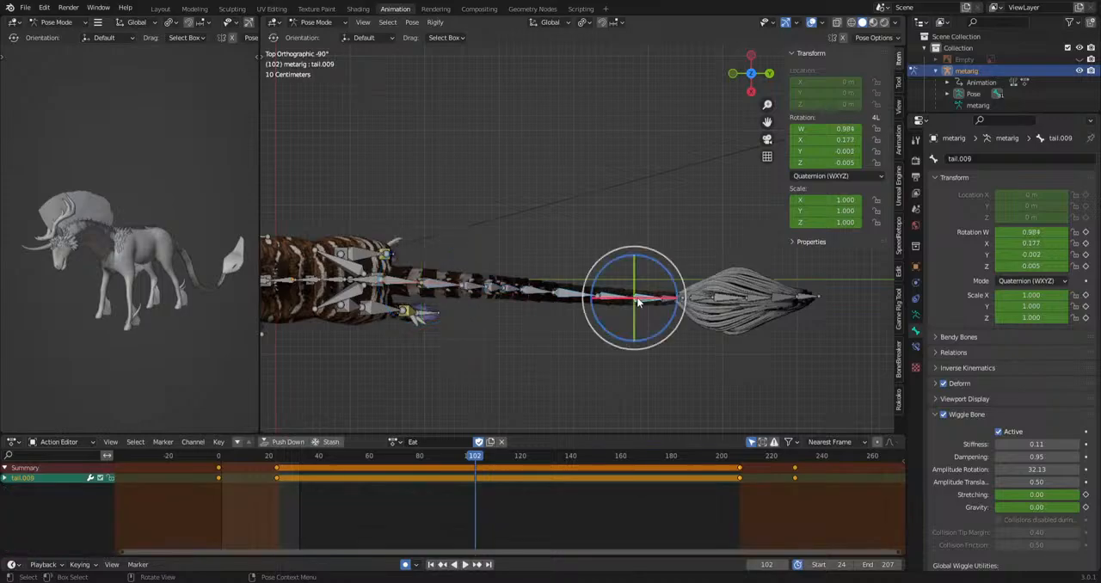
click(593, 301)
drag(593, 323, 581, 324)
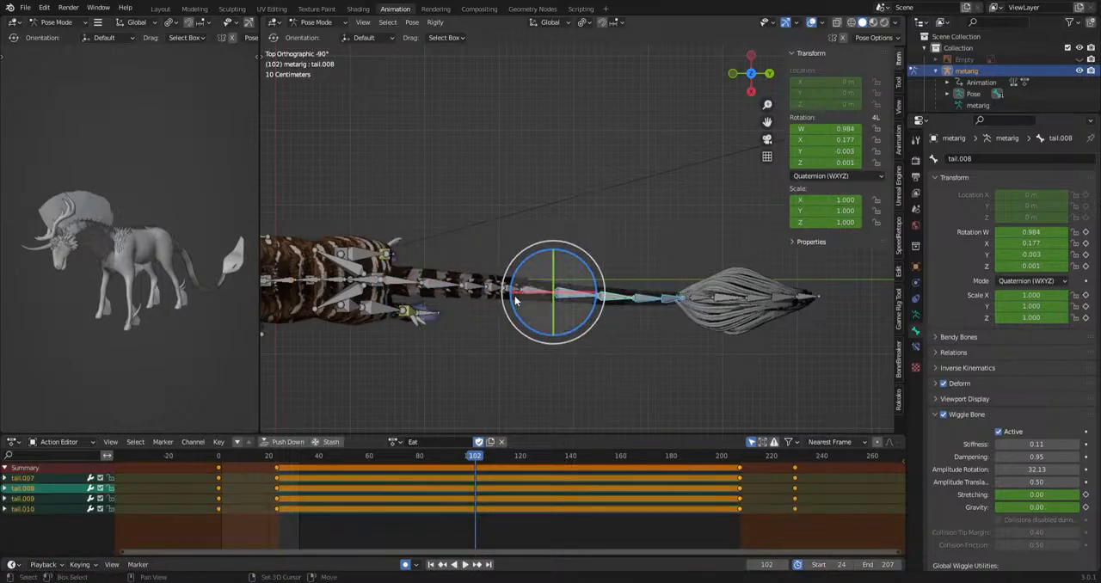
shift+click(508, 296)
shift+click(493, 293)
shift+click(478, 291)
shift+click(442, 287)
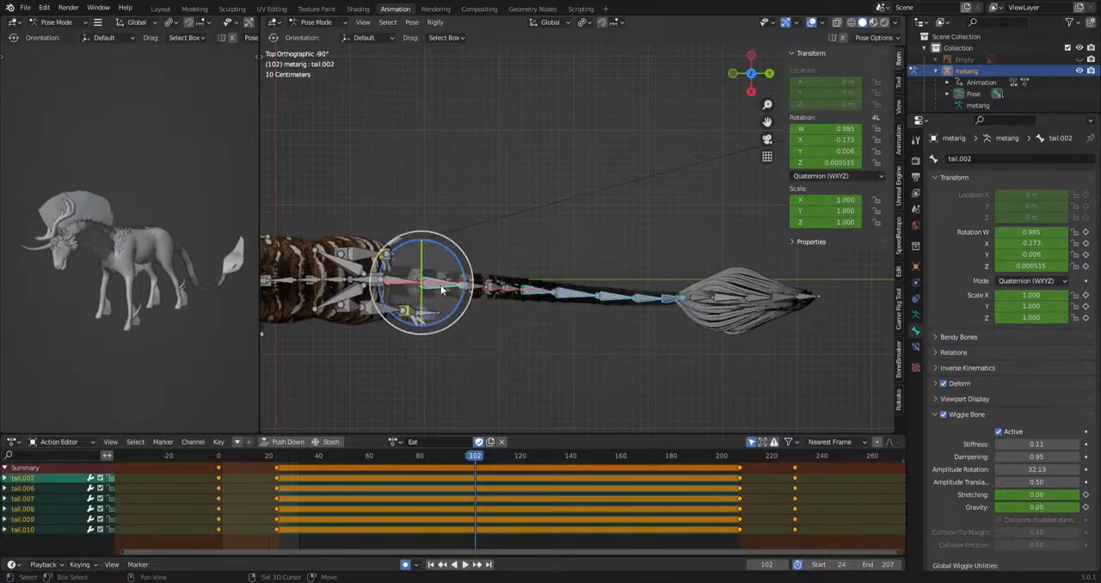
shift+click(442, 287)
shift+click(493, 290)
shift+click(470, 288)
shift+click(509, 290)
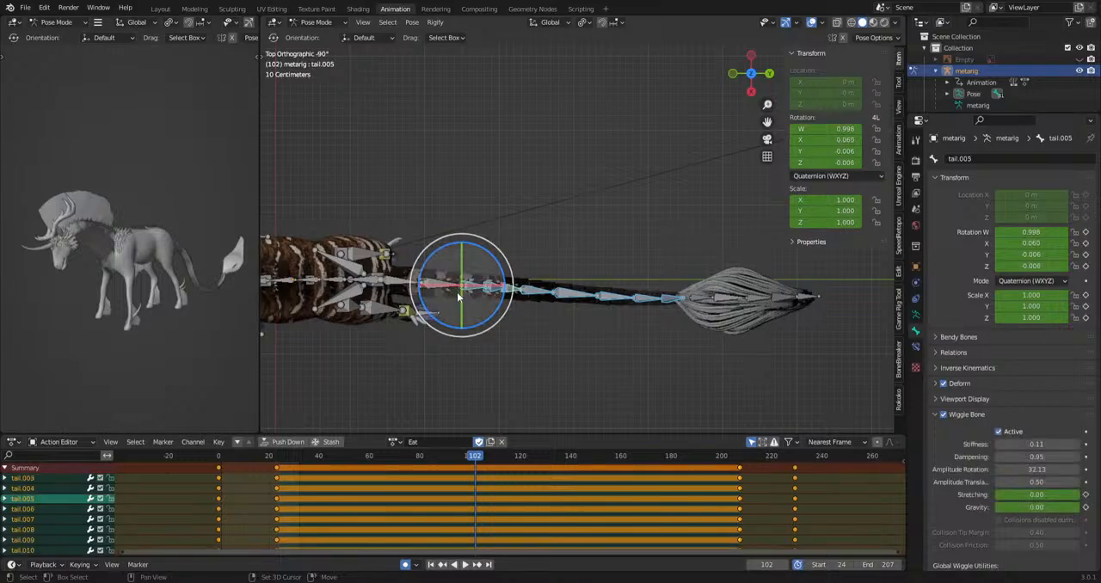
shift+click(442, 286)
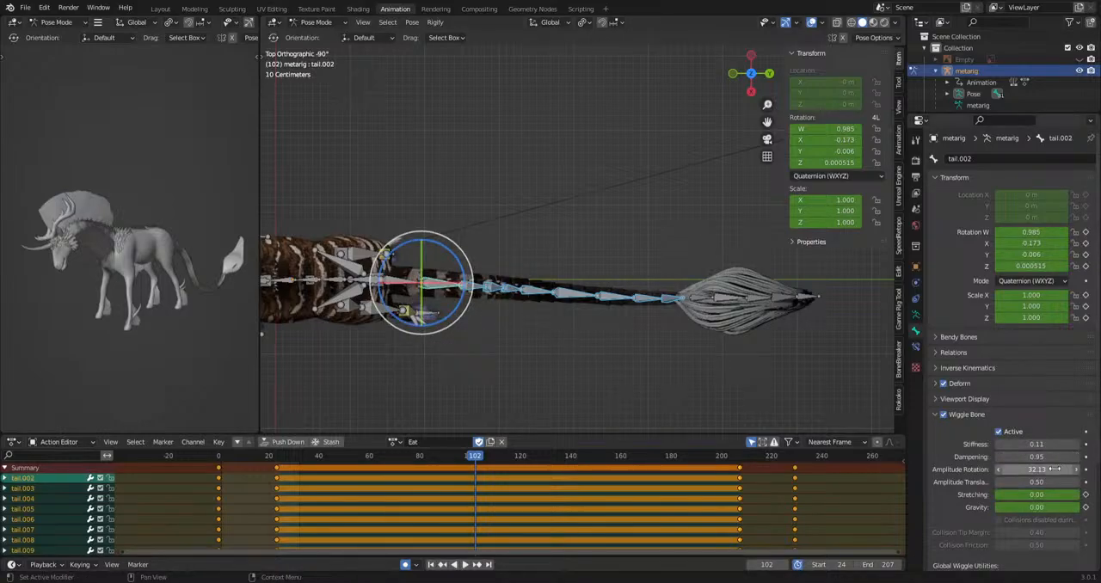
Set the Wiggle Bone Amplitude Rotation of the selected tail bones to 43.20 and play the action through to frame 95.
key(space)
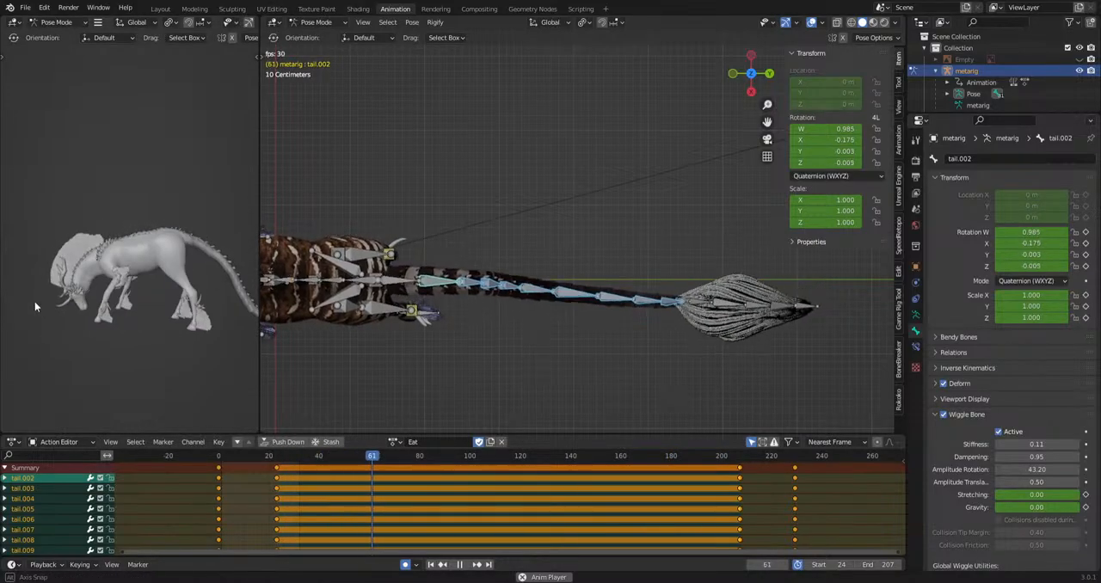
key(space)
middle_drag(587, 405, 600, 298)
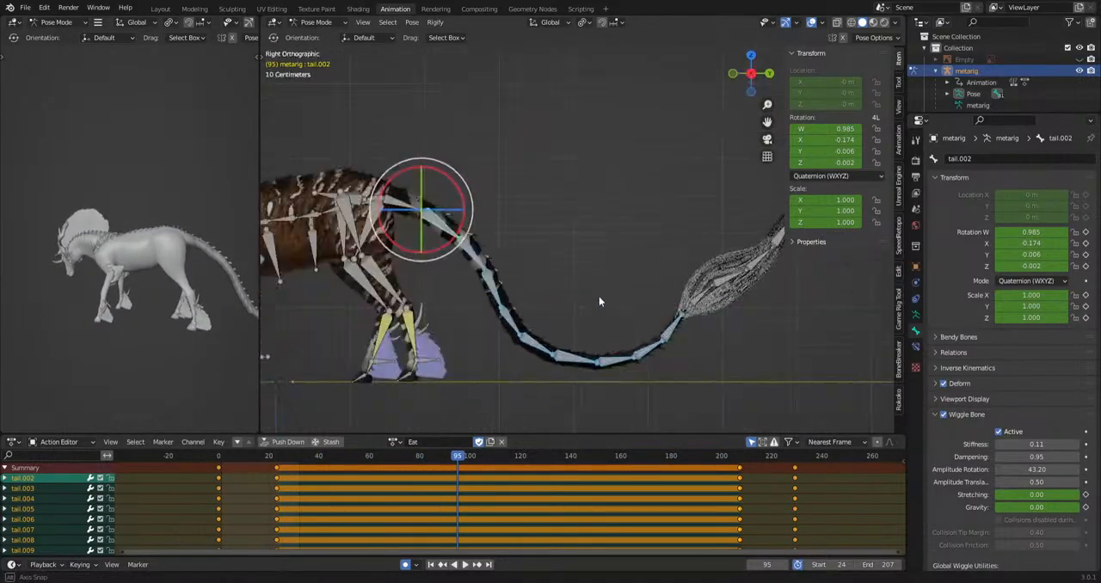
Select tail.008, tail.009 and tail.010, go to frame 59, and copy and paste their frame 23 keyframes.
drag(628, 369, 669, 337)
shift+middle_drag(695, 347, 637, 342)
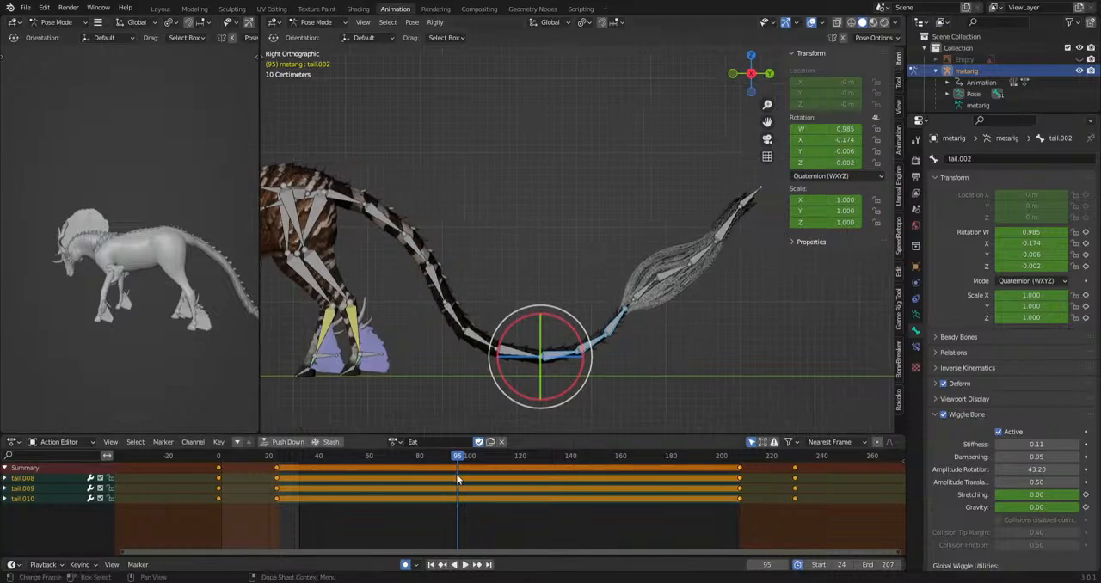
drag(448, 459, 367, 481)
key(r)
click(707, 389)
click(276, 468)
key(ctrl+c)
key(ctrl+v)
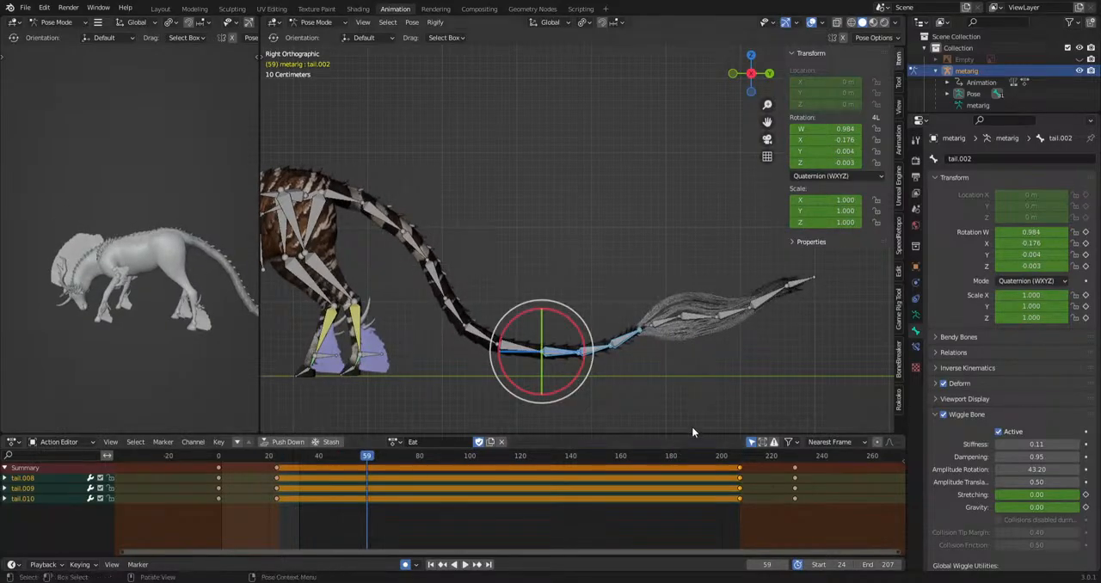
Key up-and-down rotations of tail.008 through tail.010 at frames 59, 94, 129 and 162.
key(r)
click(699, 412)
drag(438, 454, 627, 456)
key(r)
click(742, 370)
key(r)
click(654, 404)
key(r)
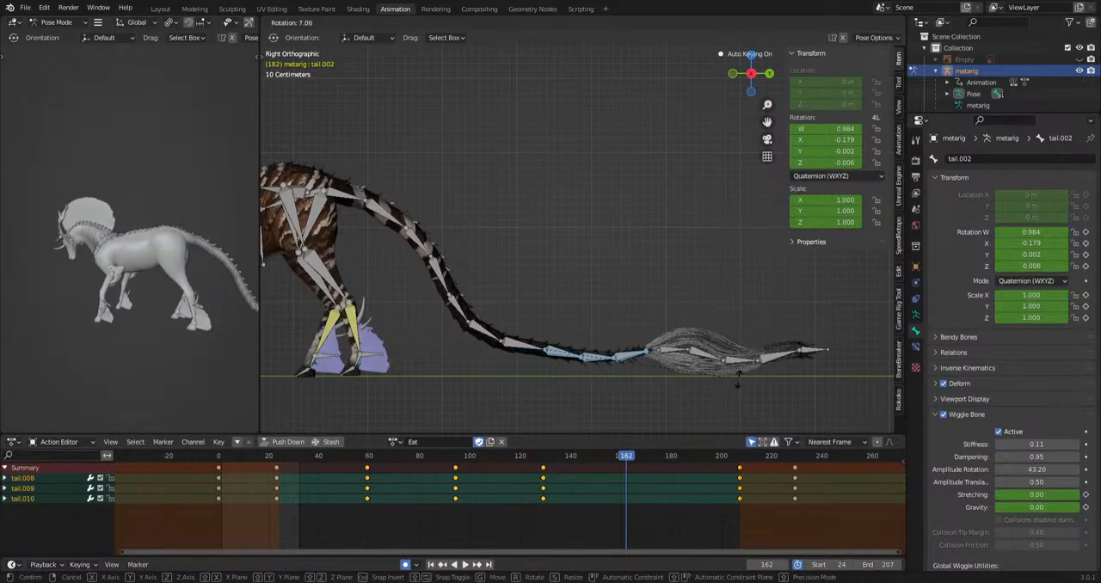
click(739, 379)
Key one more rotation of tail.008 through tail.010 at about frame 188 and play the action.
key(space)
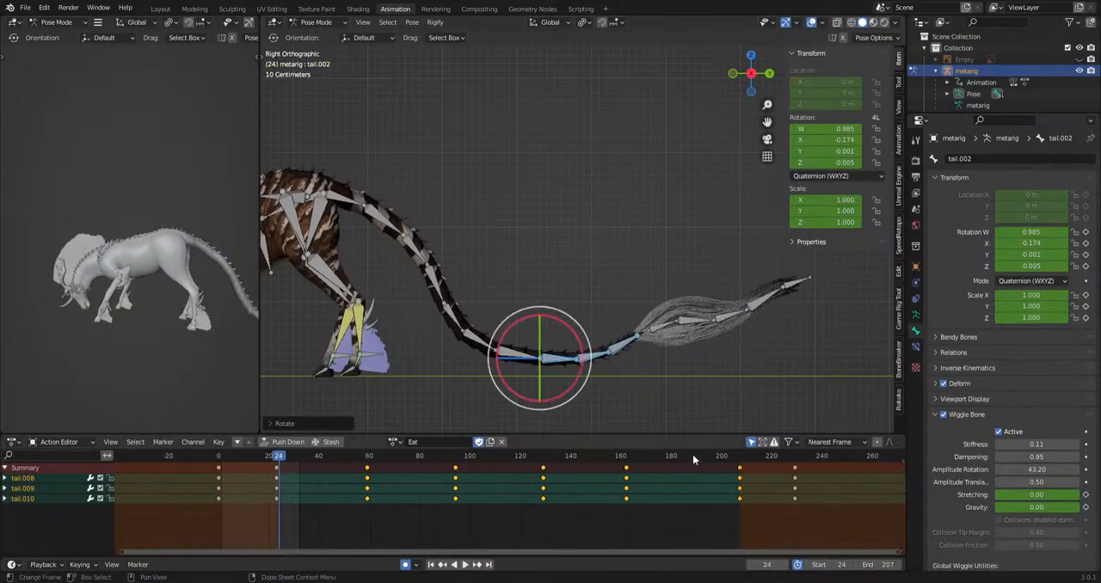
click(693, 454)
key(r)
click(767, 382)
key(space)
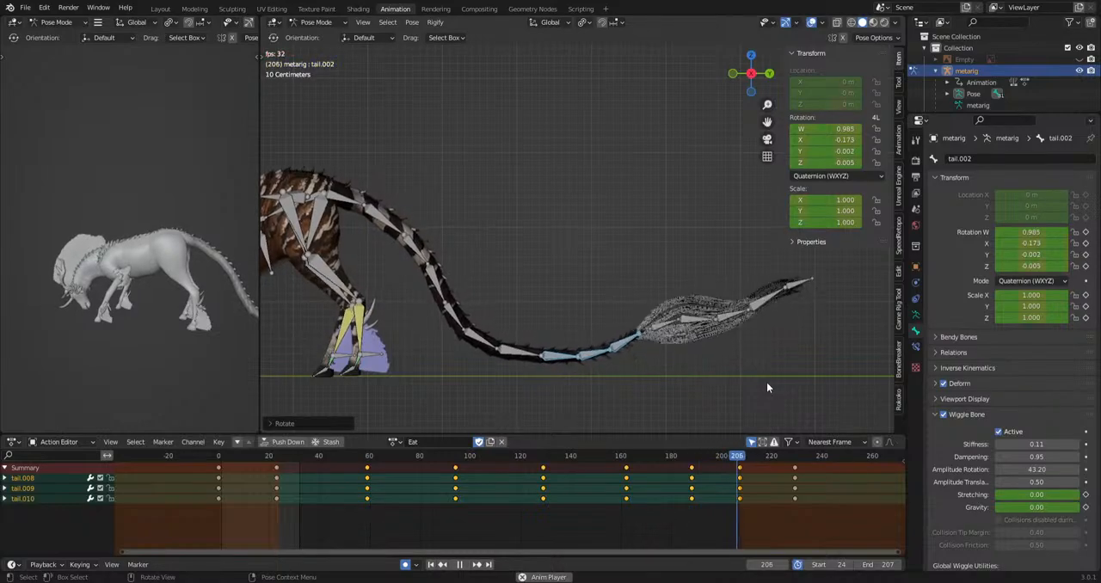
Select all wiggle bones and set their Stiffness to 0.05 and Amplitude Translation to 0.00.
scroll(958, 482, down, 3)
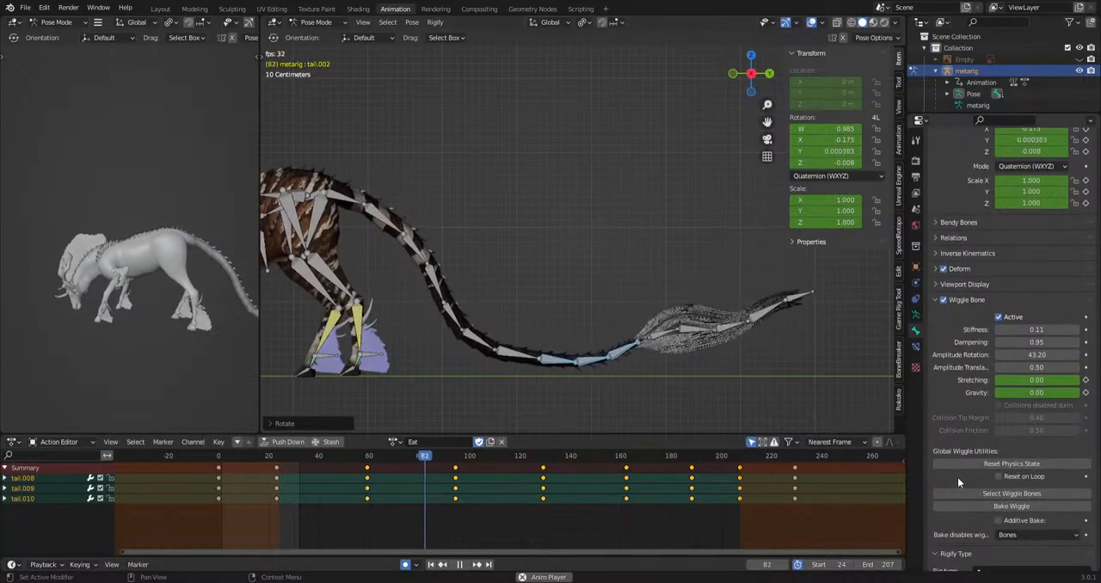
click(1012, 494)
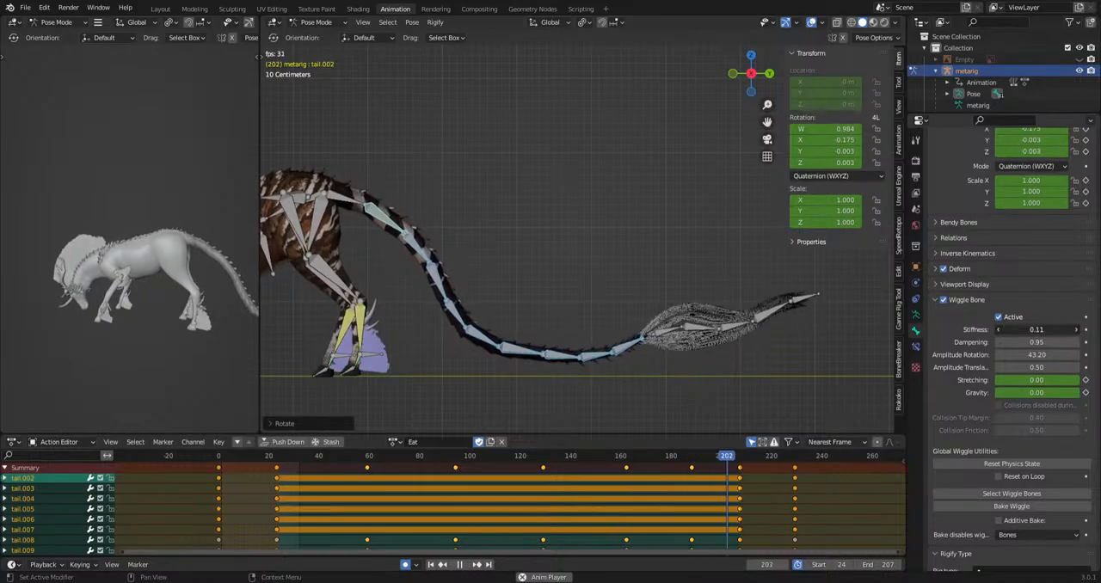
mouse_move(1037, 329)
mouse_down()
mouse_move(1067, 330)
mouse_move(1030, 330)
mouse_up()
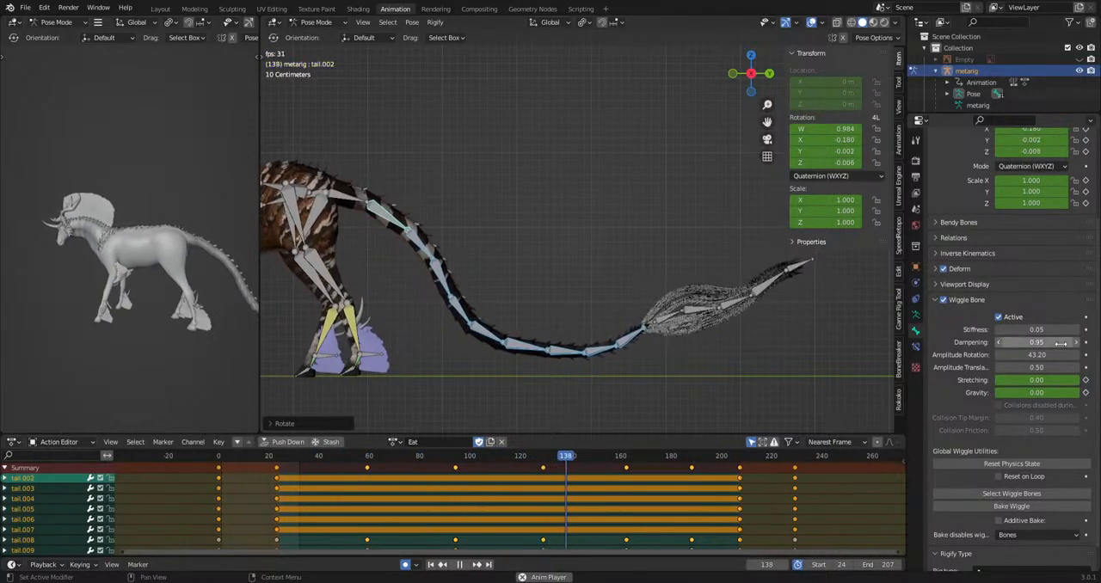
mouse_move(1039, 367)
mouse_down()
mouse_move(1088, 367)
mouse_move(1036, 367)
mouse_up()
click(1038, 370)
key(Escape)
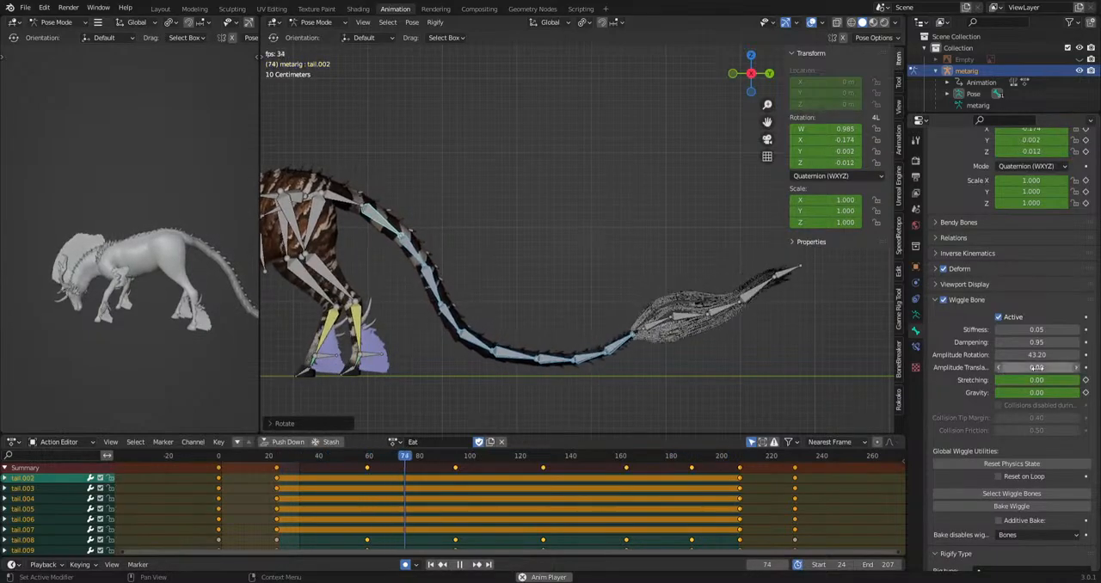
Clear the keyframes on tail.002's Wiggle Bone Stretching and Gravity values and play the action through to frame 178.
key(space)
right_click(1037, 377)
right_click(1038, 391)
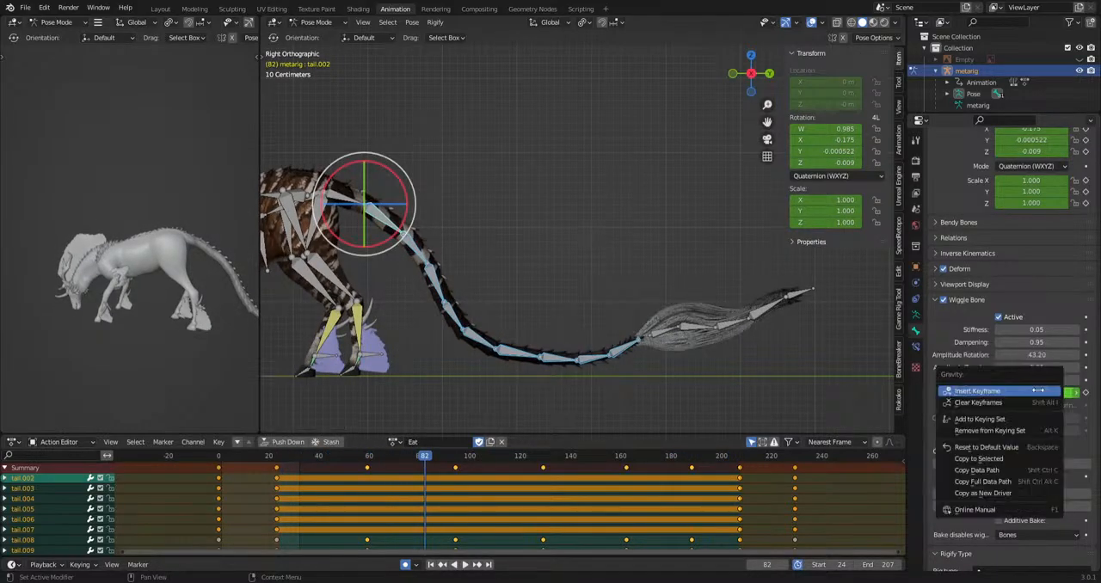
click(1032, 403)
key(space)
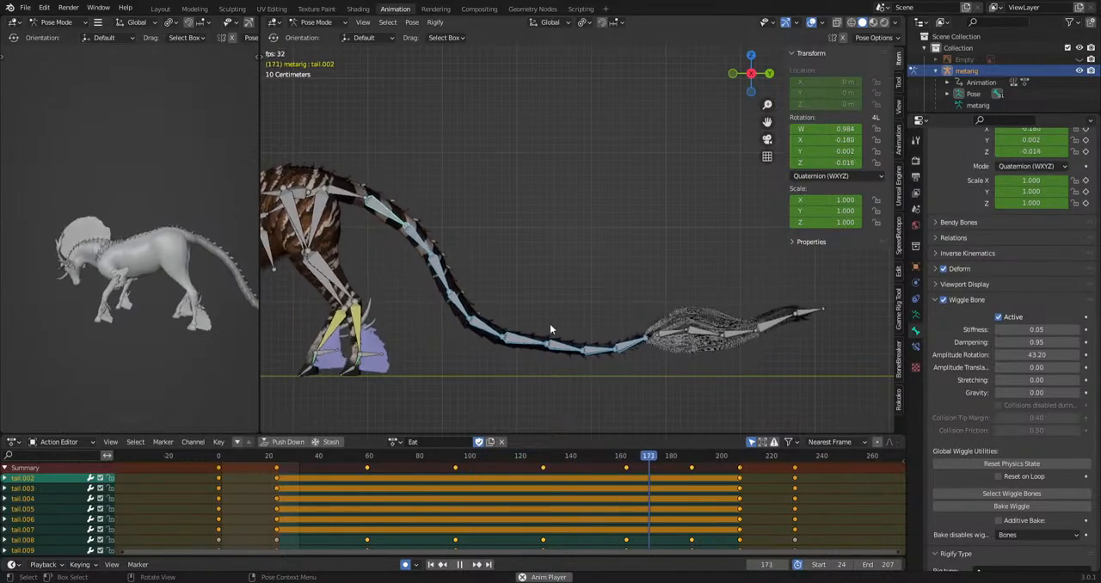
key(space)
Select tail.004 and tail.005, key a rotation for them at about frame 47 and play the action.
click(423, 306)
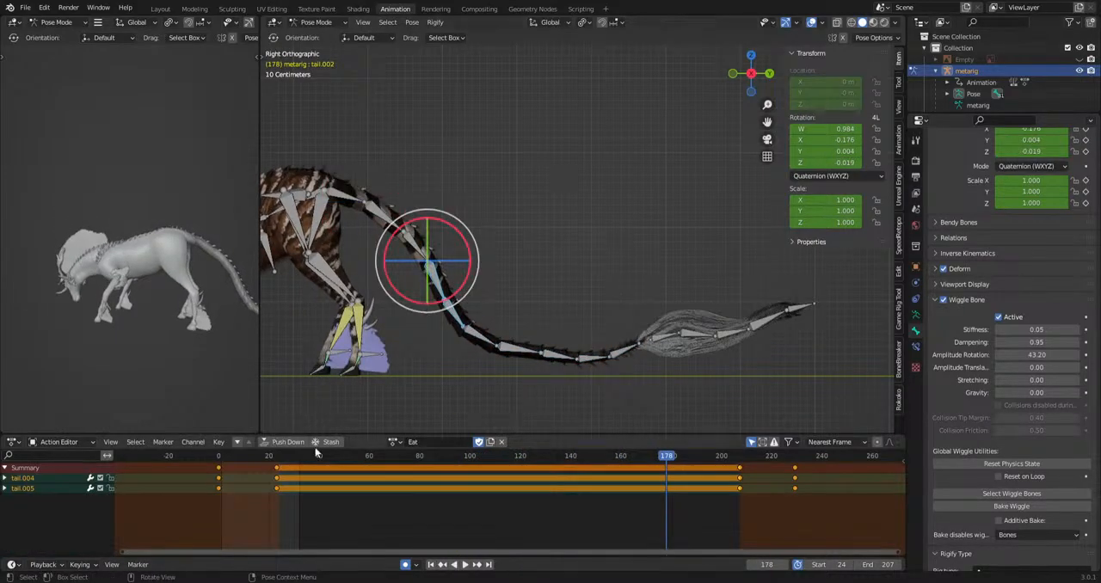
drag(278, 464, 278, 462)
drag(277, 457, 274, 490)
key(r)
click(560, 362)
key(space)
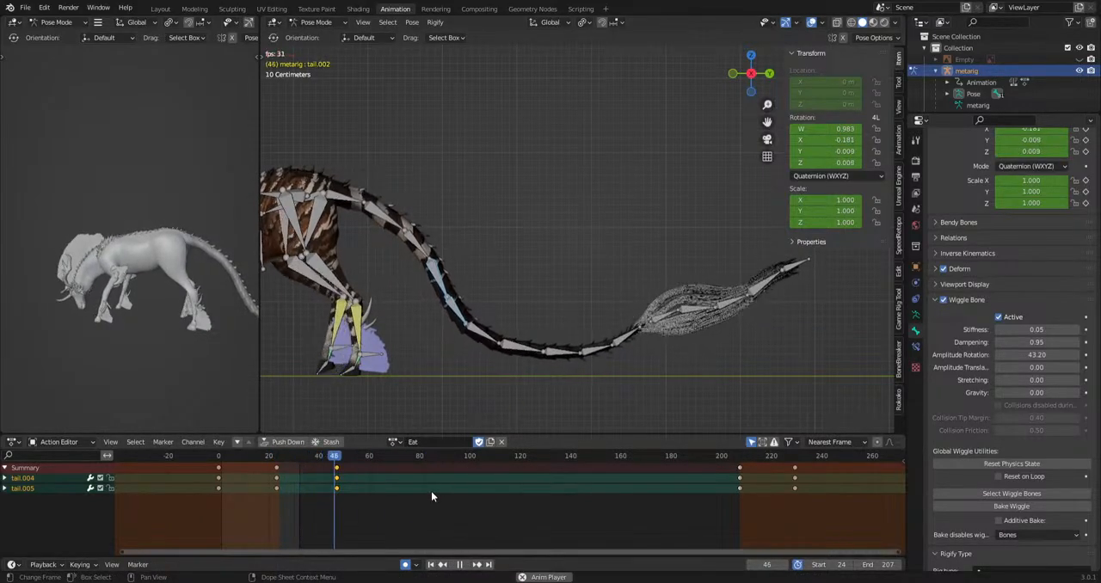
Key a rotation of tail.004 and tail.005 at frame 73 and play the action through to frame 95.
key(r)
click(723, 344)
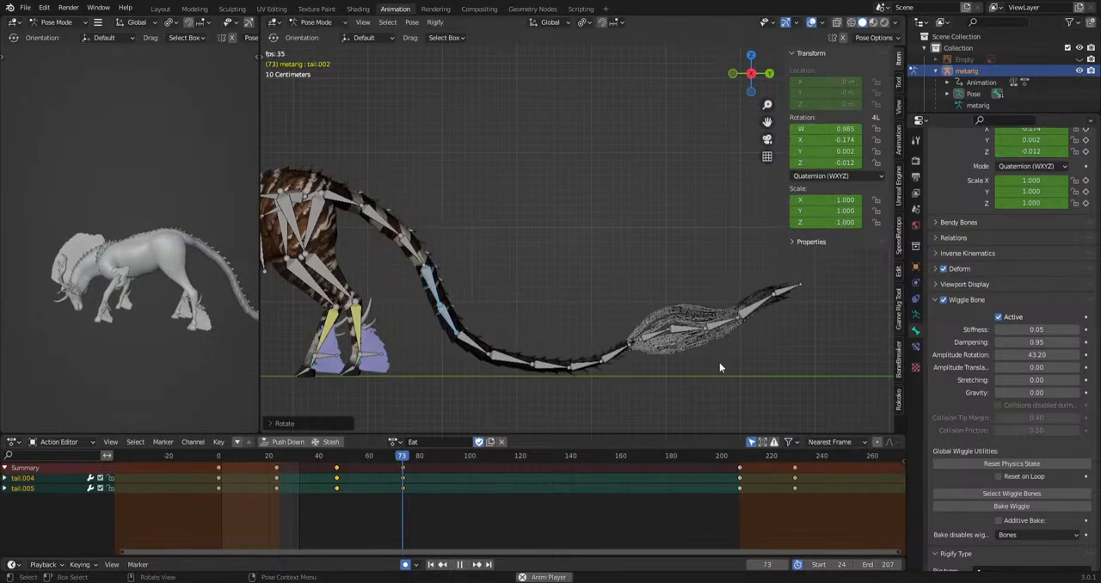
key(space)
drag(460, 496, 284, 496)
key(space)
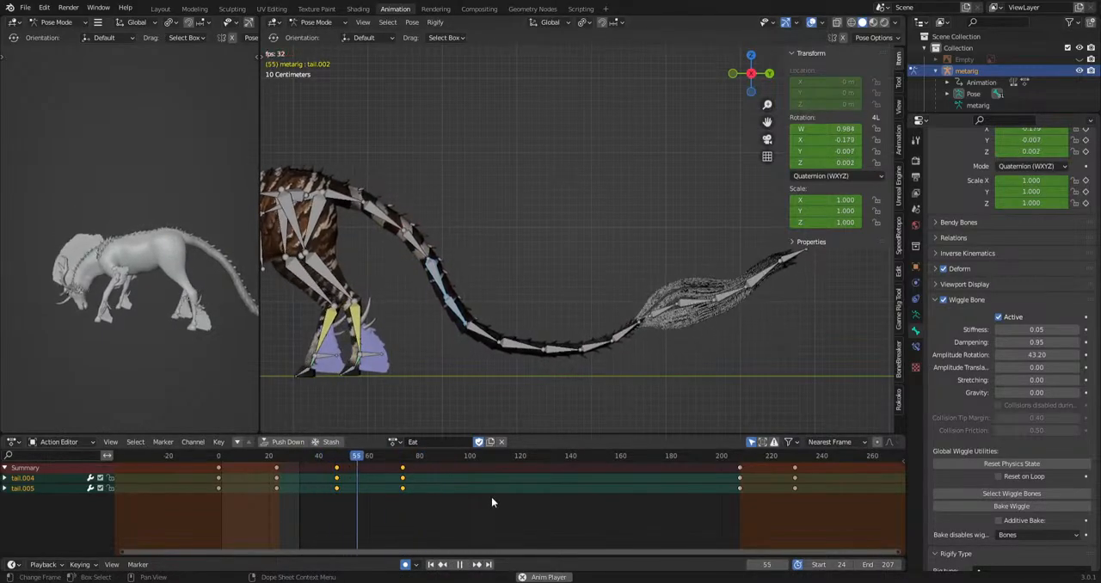
key(space)
Key rotations of tail.004 and tail.005 at frames 95, 132 and 162.
key(r)
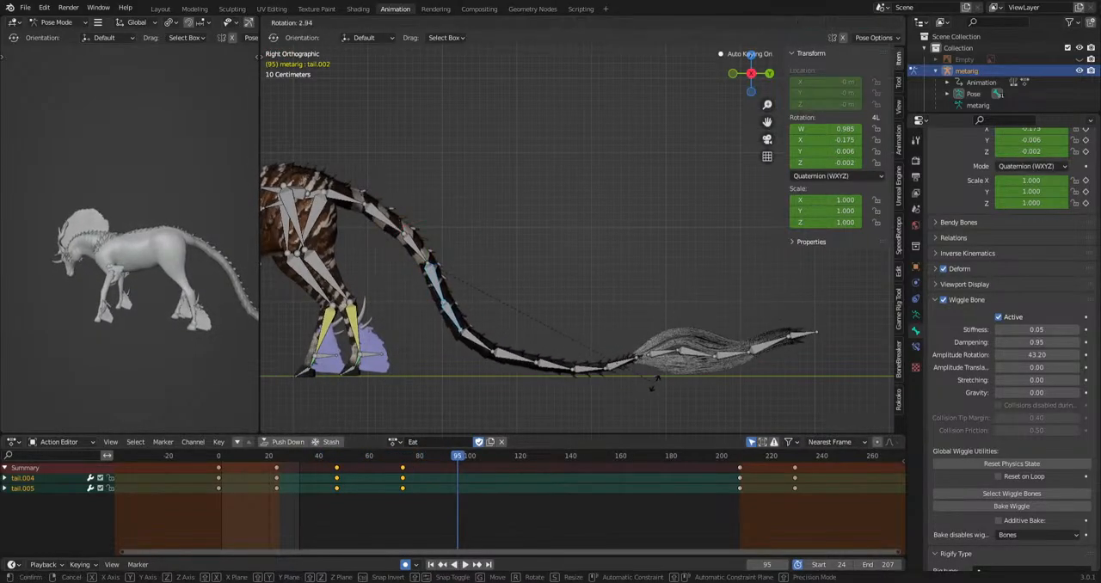
click(653, 388)
drag(512, 469, 551, 473)
key(space)
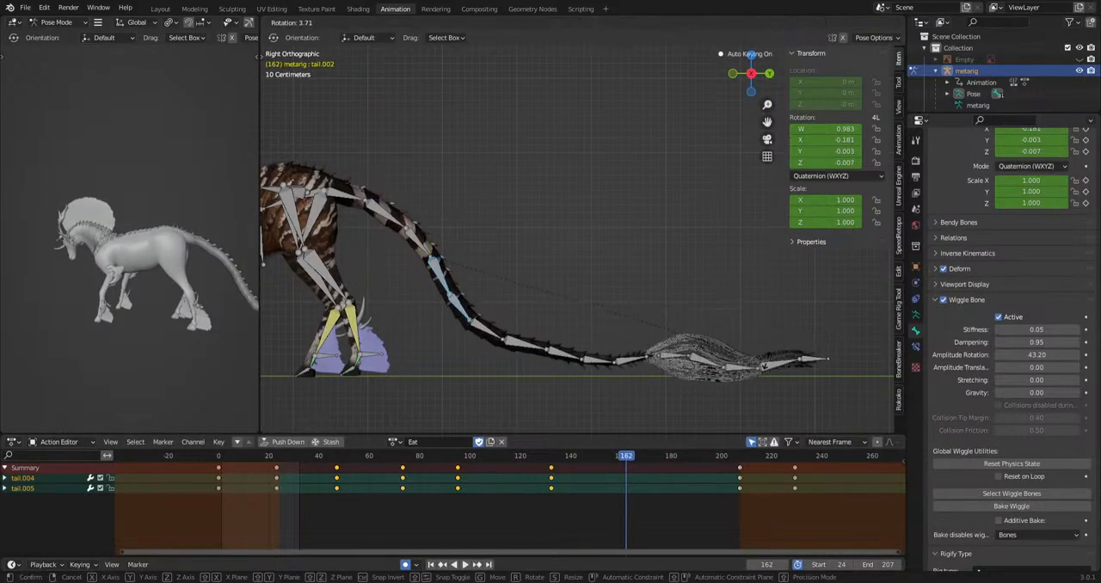
Select all wiggle bones, turn off Wiggle Bone for them and check the setting on tail.008 and tail.006.
click(975, 493)
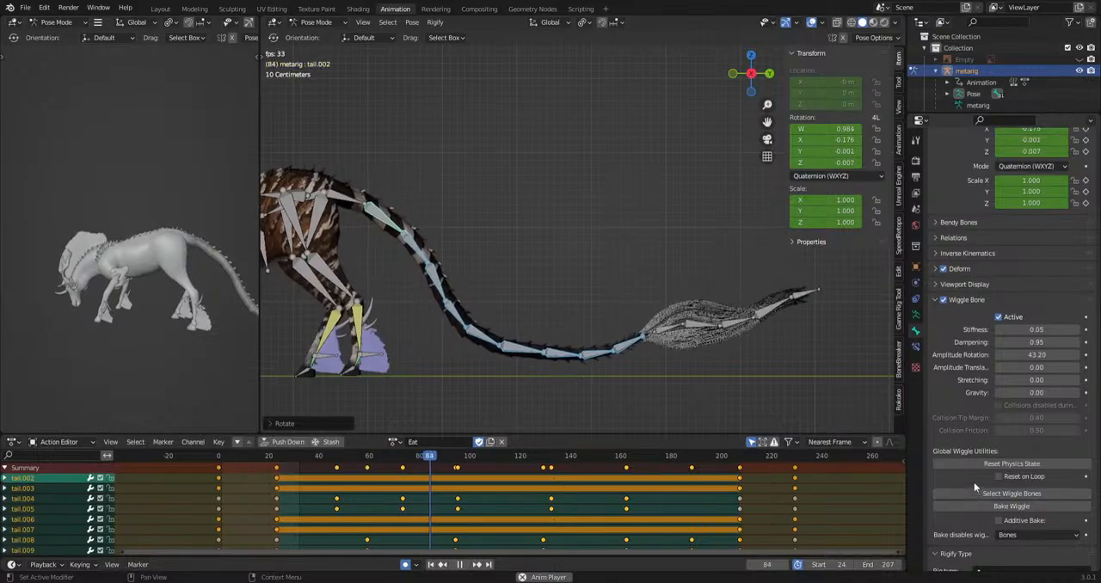
key(space)
click(614, 320)
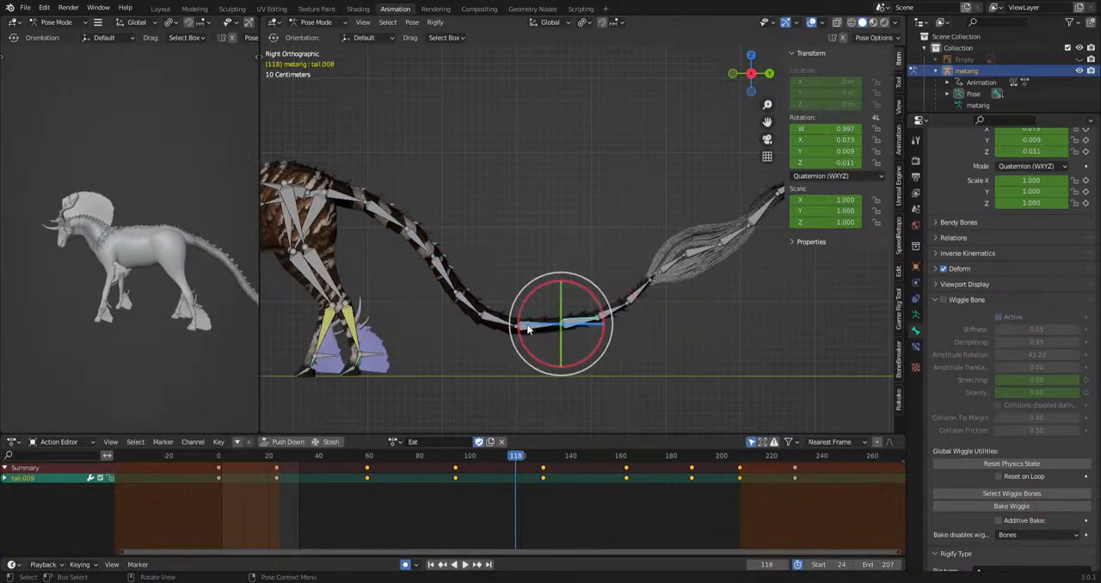
click(493, 321)
click(471, 286)
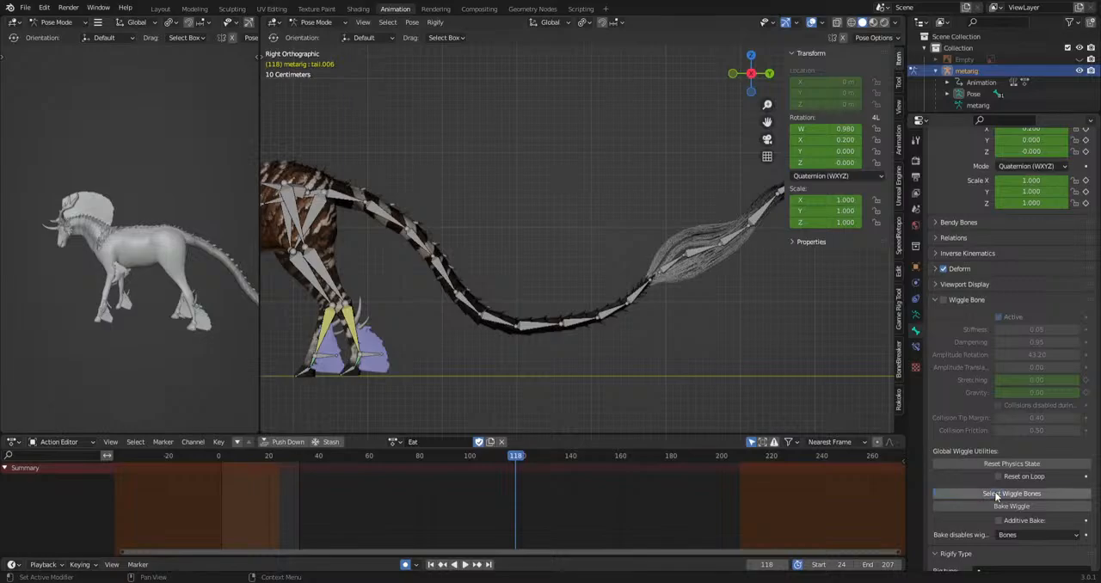
Play the Eat action without wiggle physics through to frame 204 to examine the keyed tail motion.
scroll(457, 302, down, 5)
scroll(457, 304, up, 5)
scroll(457, 308, down, 5)
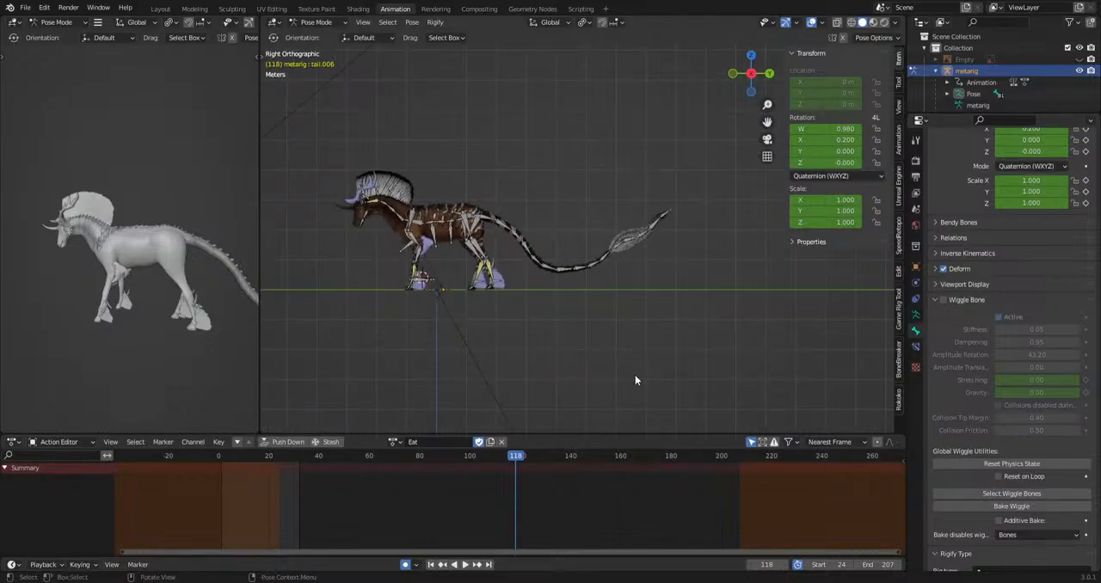
scroll(635, 379, up, 4)
key(space)
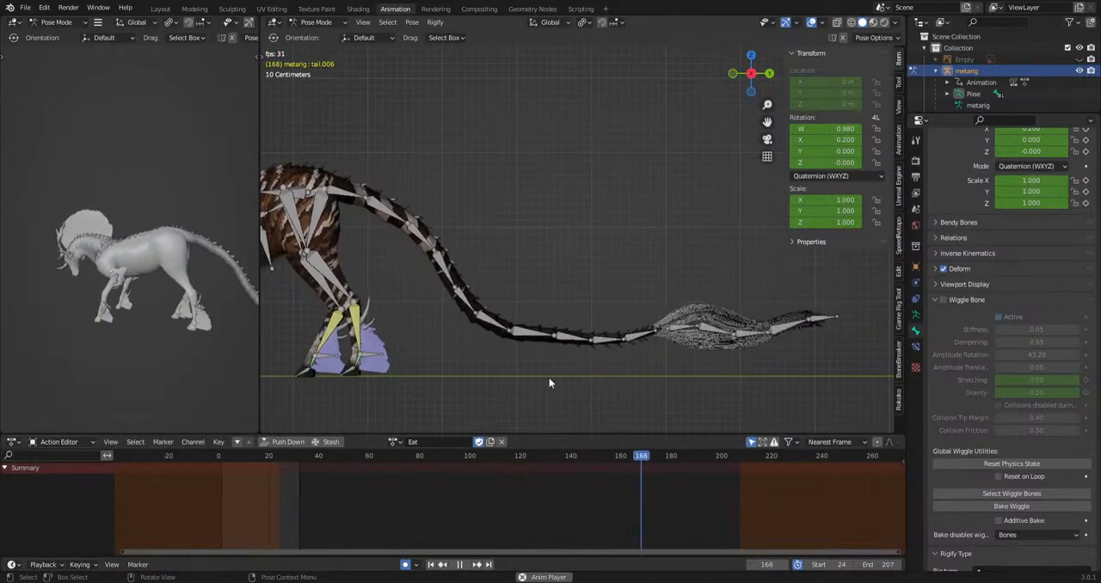
key(space)
Select tail.003 through tail.010 and add tail.002 as the active bone.
drag(620, 342, 471, 382)
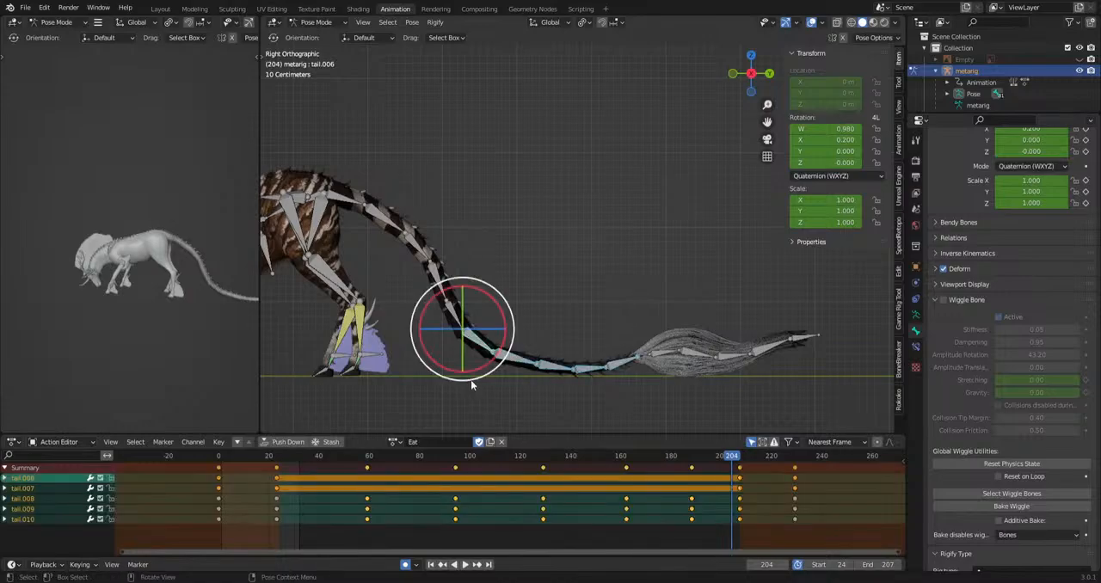
shift+drag(538, 227, 421, 342)
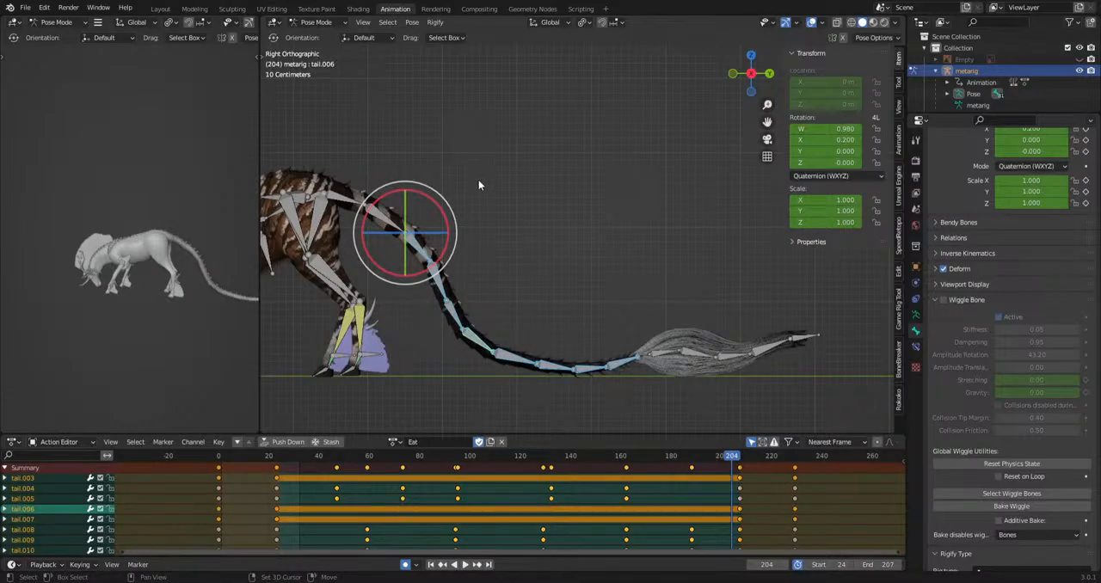
shift+click(395, 241)
shift+middle_drag(623, 290, 653, 292)
shift+click(422, 211)
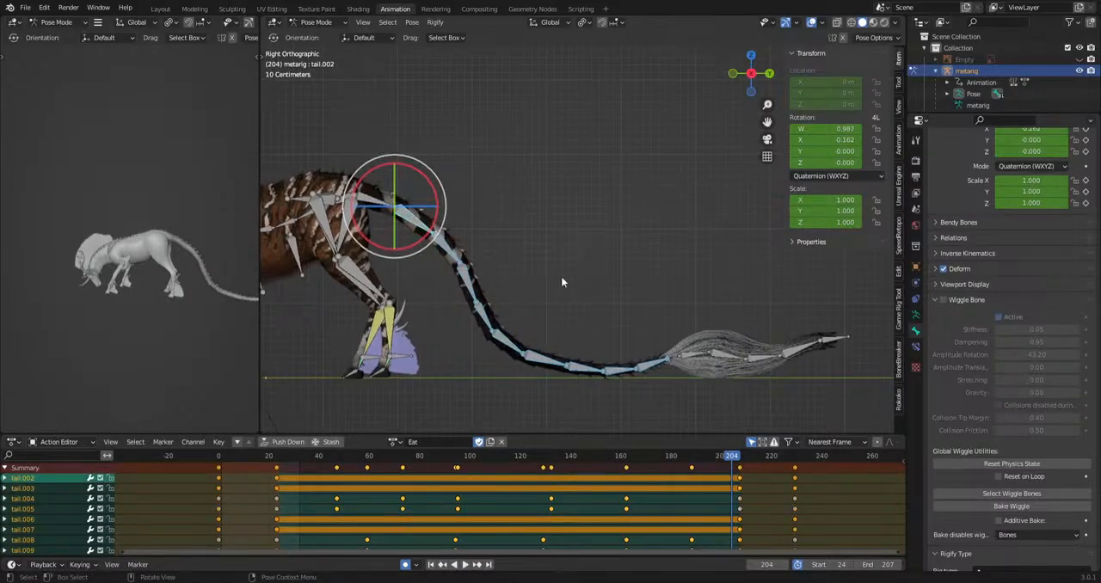
Turn on Wiggle Bone for the selected tail bones, trying dampening 0.29 and amplitude rotation about 66.9 during playback.
click(955, 301)
click(971, 415)
key(space)
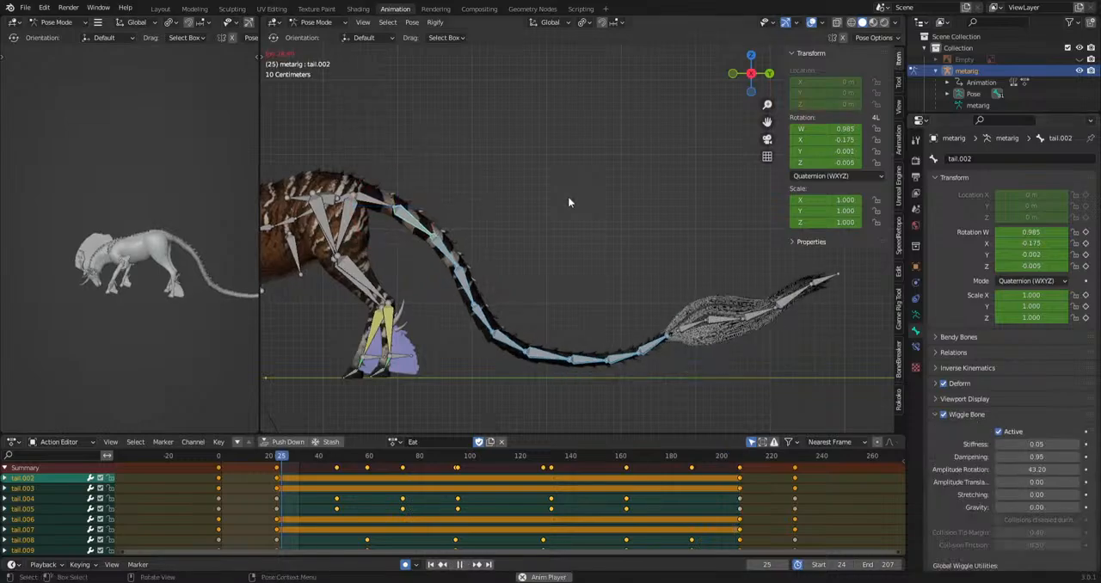
drag(1037, 456, 1065, 470)
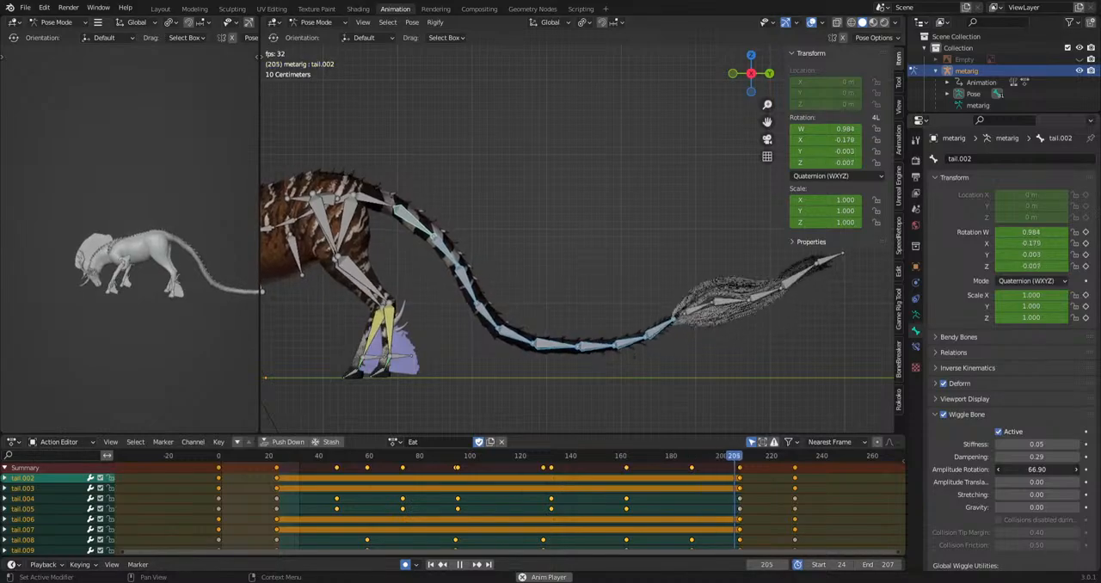
middle_drag(606, 258, 624, 366)
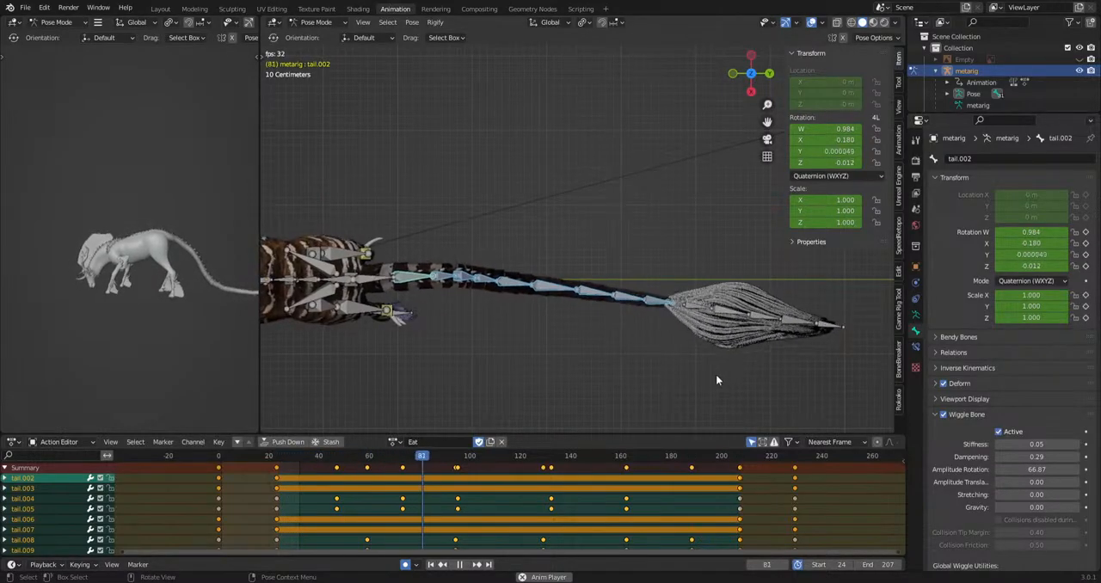
Try Wiggle Bone stiffness 0.17, dampening 0.71 and amplitude rotation 28.53 while previewing the tail motion from above.
drag(1058, 470, 1031, 444)
scroll(1029, 508, down, 2)
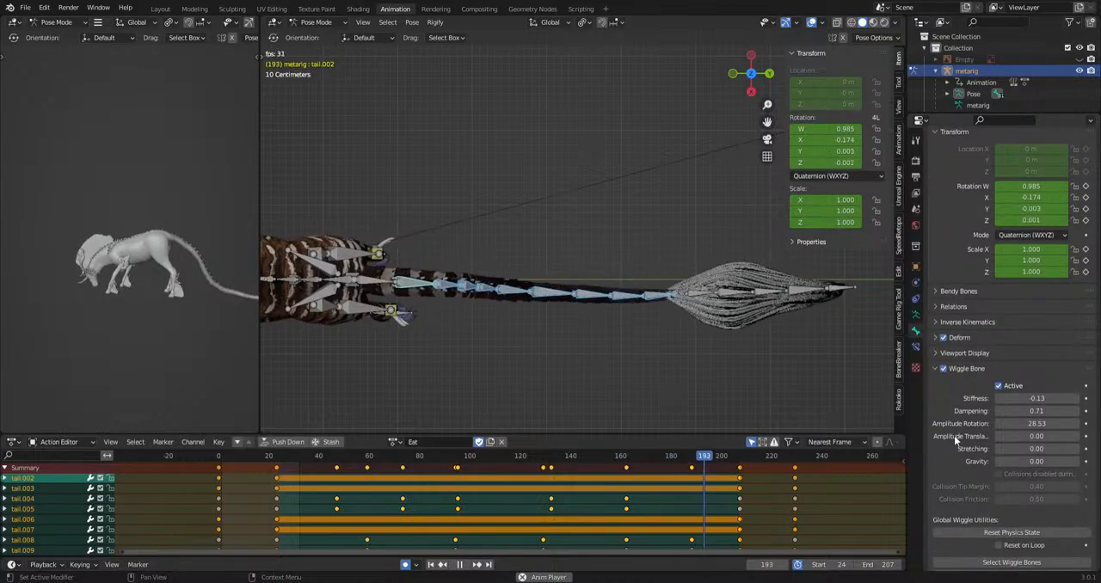
key(space)
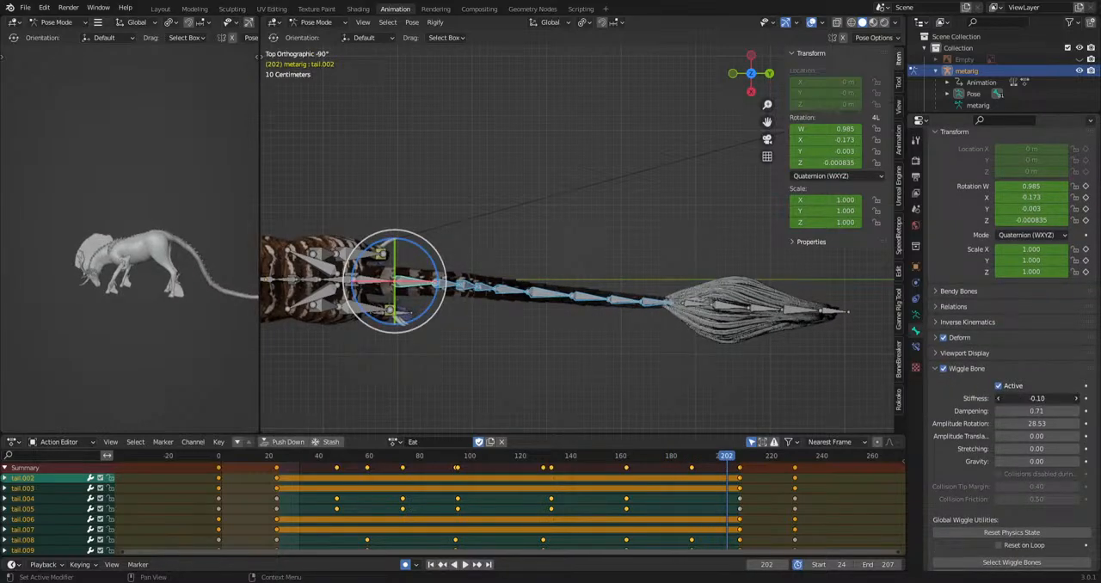
key(space)
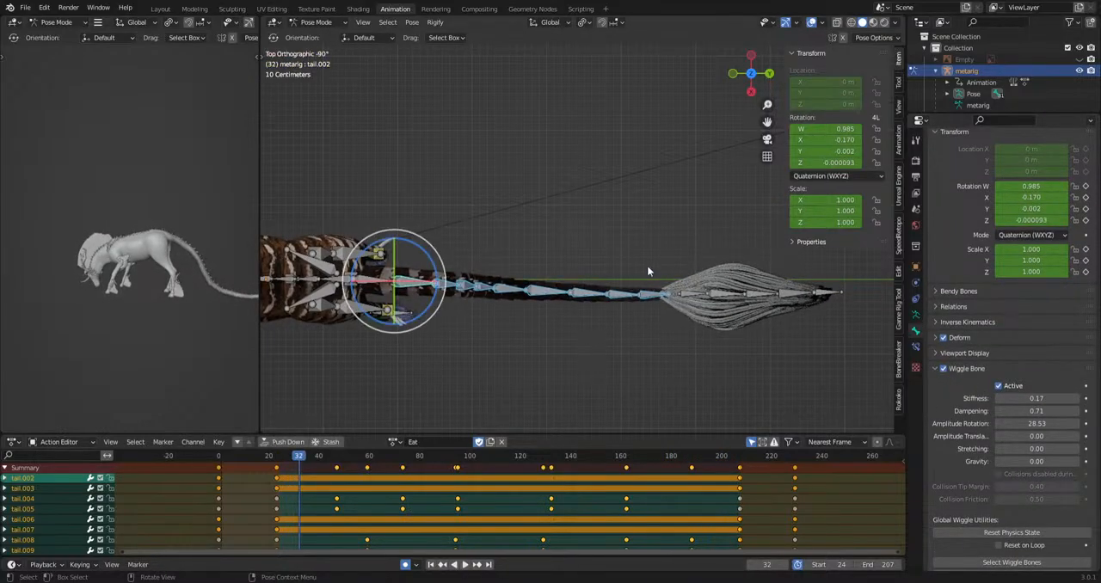
Turn off Wiggle Bone and delete the tail bones' keyframes between the Eat action's start and end poses.
drag(444, 321, 442, 320)
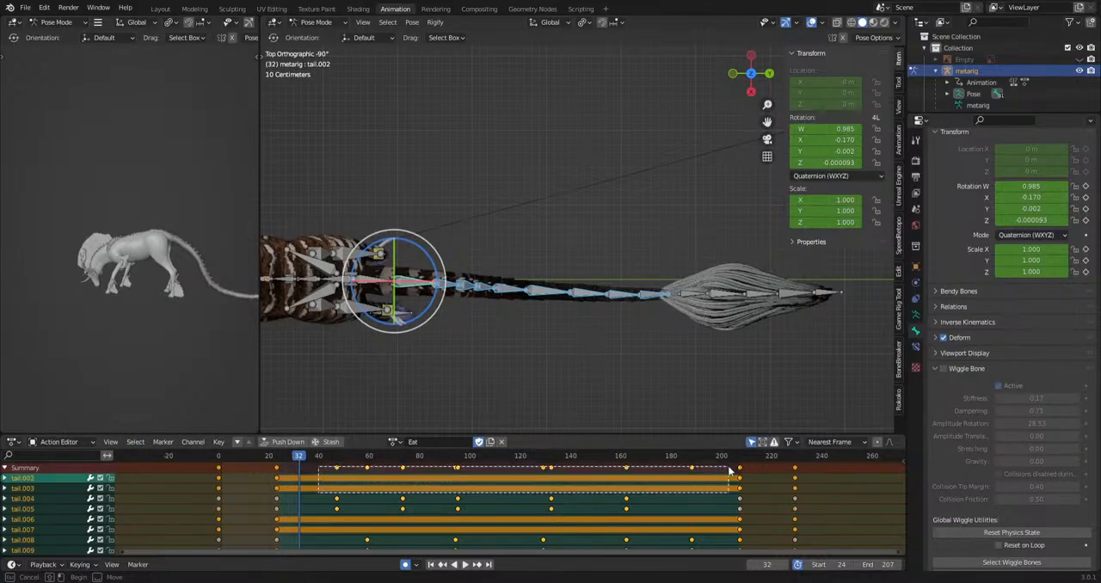
drag(730, 472, 730, 473)
key(Delete)
Rotate the selected tail bones alternately to each side in top view, keying swings from about frame 47 through frame 183.
key(space)
drag(293, 465, 683, 470)
key(r)
click(737, 398)
key(r)
click(754, 393)
key(r)
click(715, 433)
key(r)
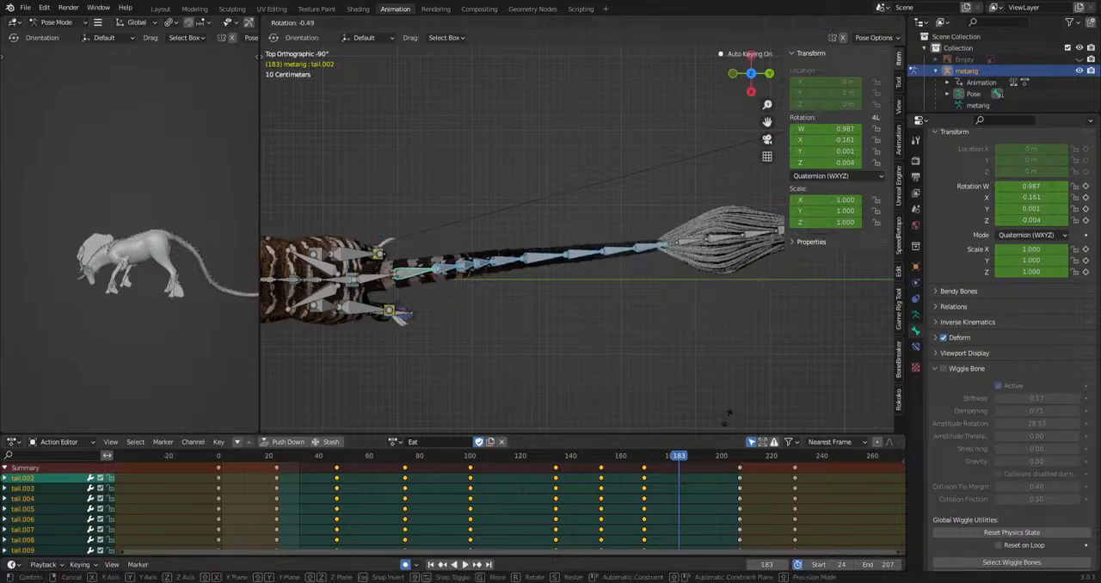
Rotate the tail bones to key another sideways swing at frame 195 and preview the action.
key(space)
drag(715, 473, 711, 474)
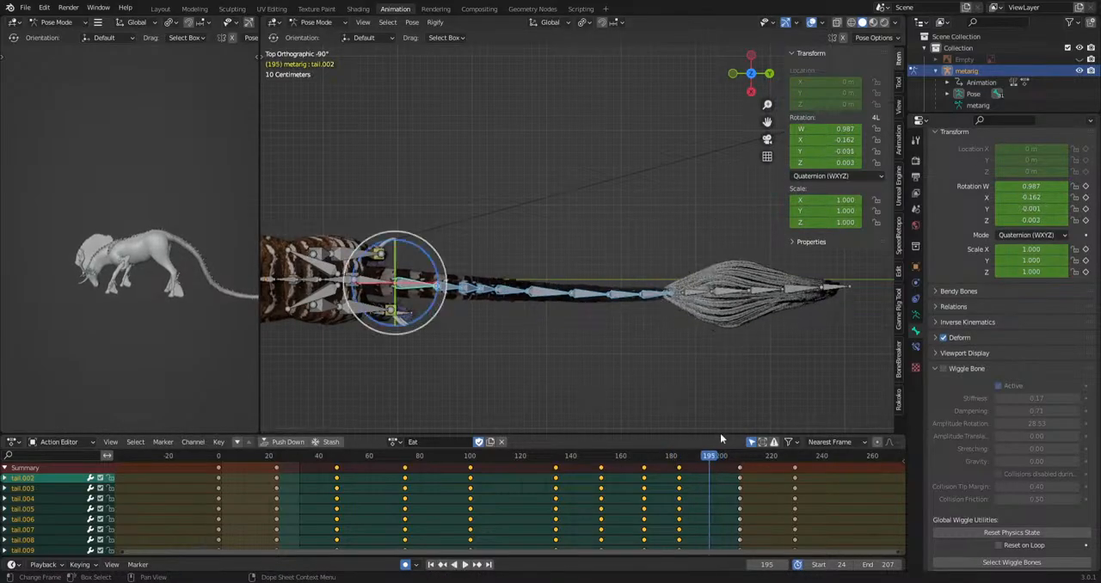
key(r)
click(761, 404)
key(space)
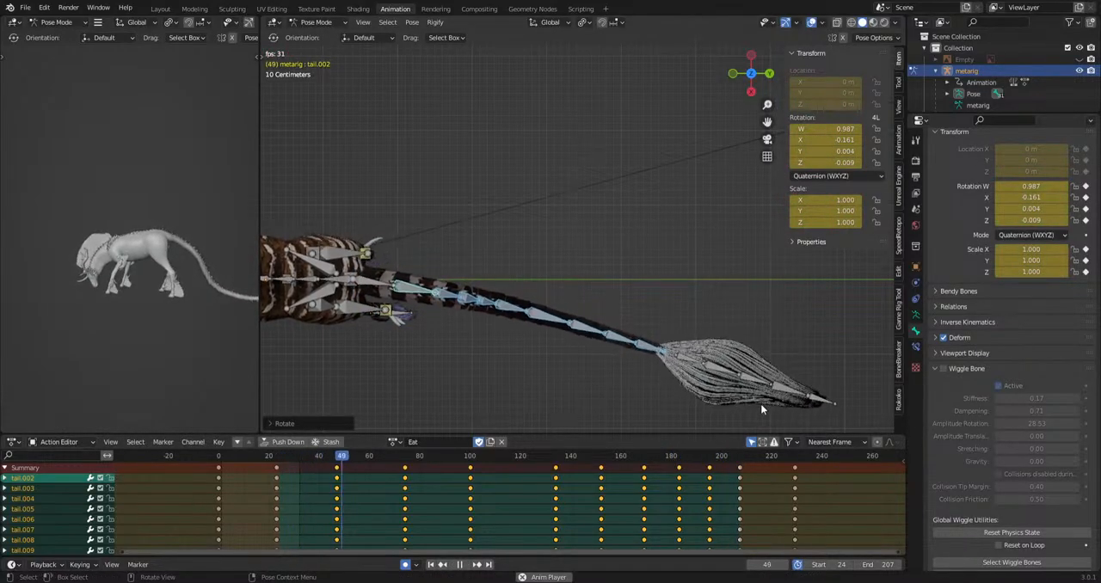
Rotate the tail bones at frame 48 to key a revised sideways pose and compare it with frame 73.
key(space)
click(339, 460)
key(r)
drag(337, 462, 406, 459)
click(674, 358)
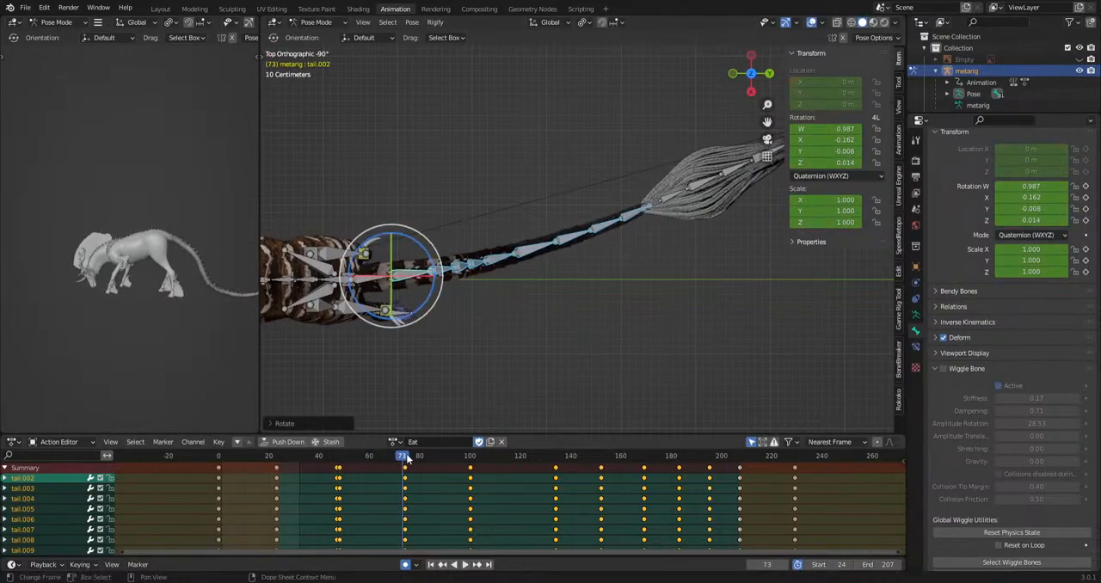
Remove the duplicate tail keyframes just before frame 48, keeping the revised pose, and play the action.
click(339, 460)
key(space)
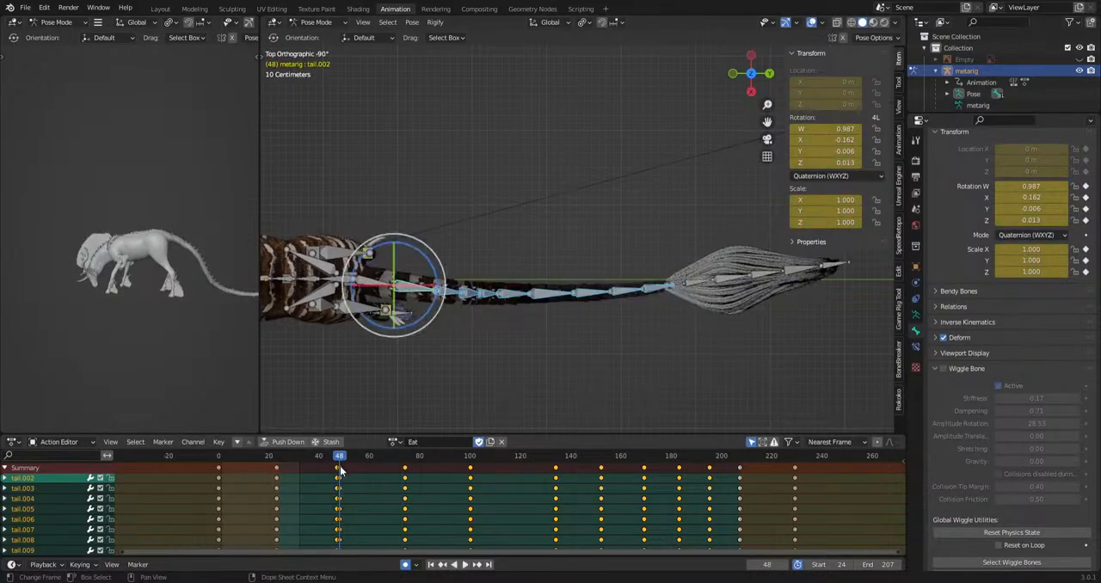
key(g)
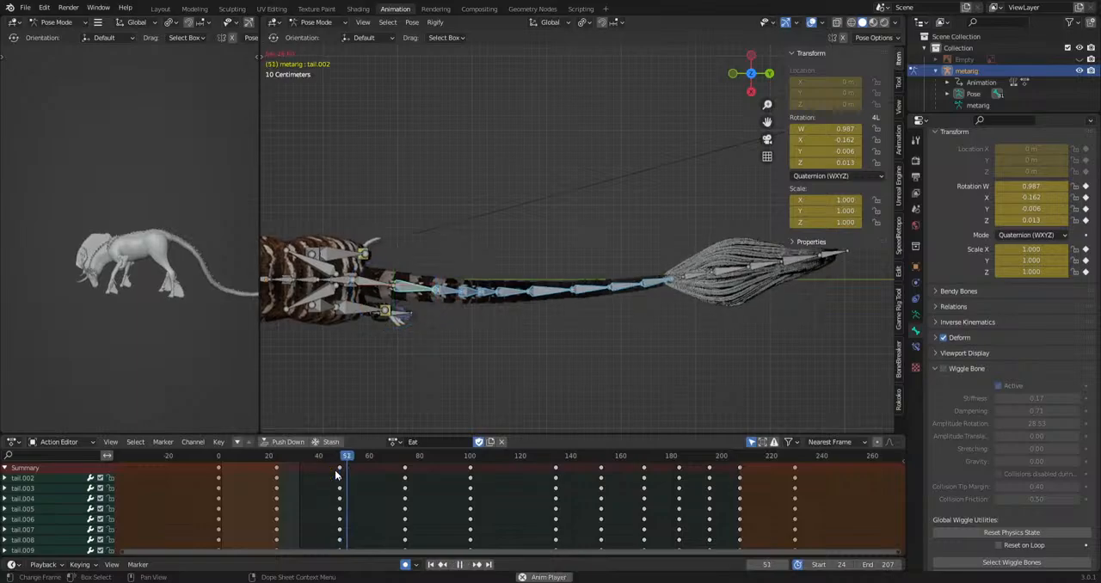
Turn on Wiggle Bone for the tail bones with stiffness 0.08, dampening 0.92 and amplitude rotation 102.06.
key(space)
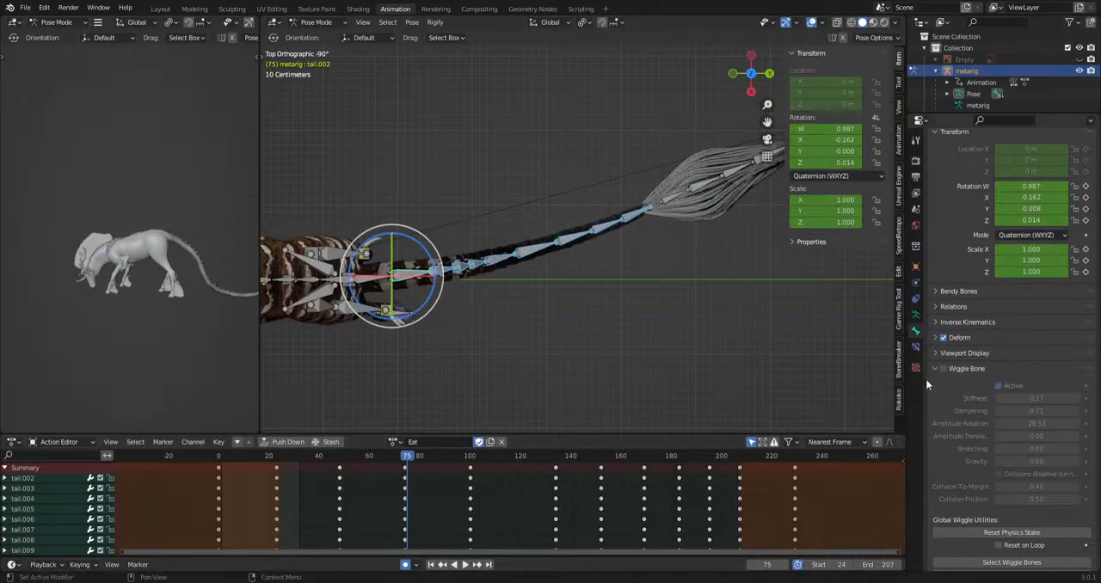
key(space)
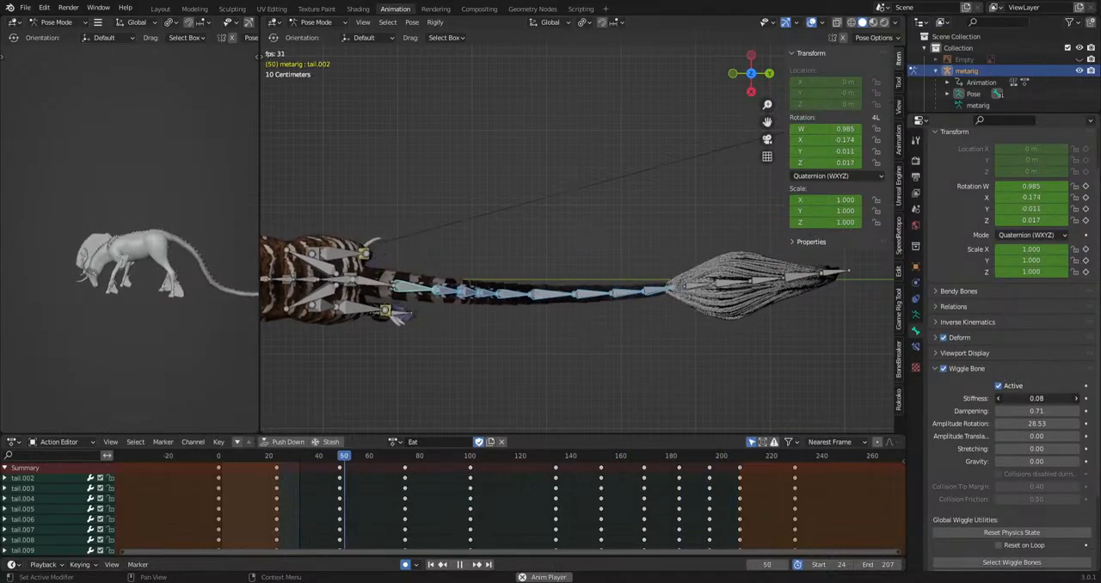
drag(1032, 410, 1066, 423)
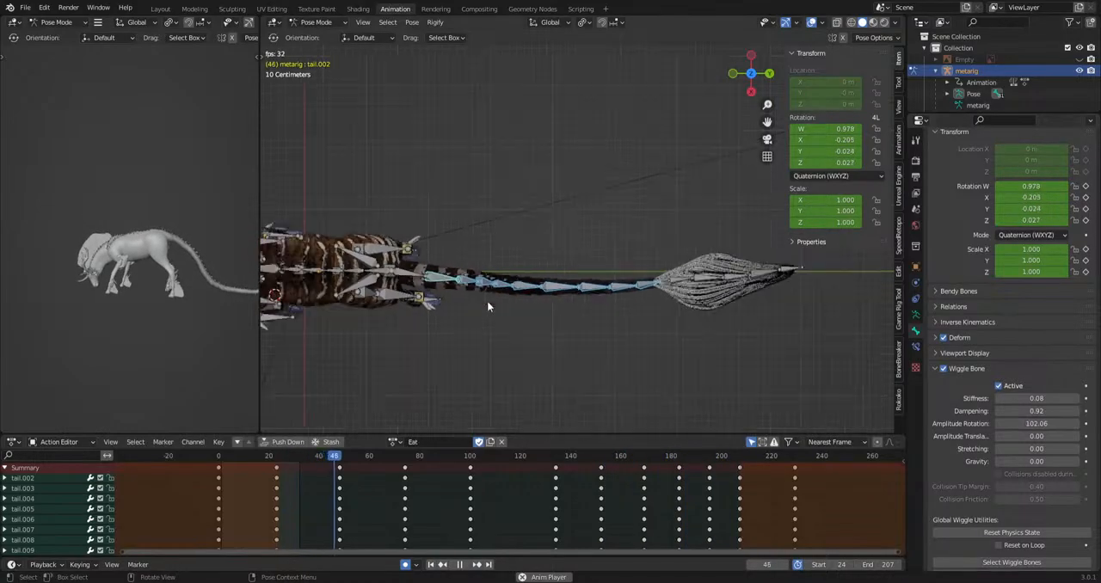
Examine the playing tail motion from behind and from the side without overlays, then restore the overlays.
middle_drag(487, 300, 575, 279)
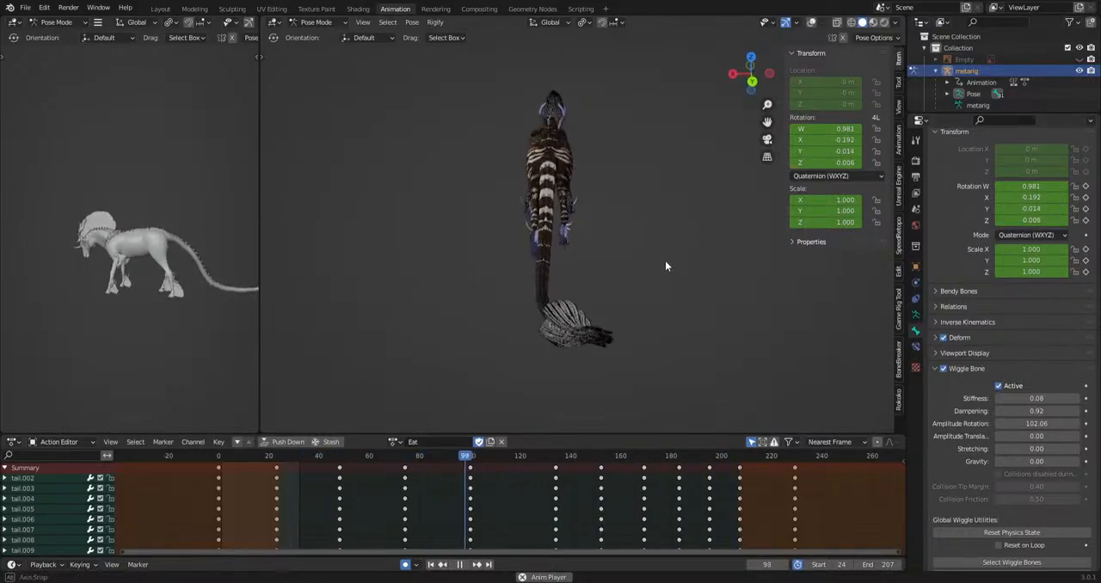
middle_drag(665, 261, 801, 241)
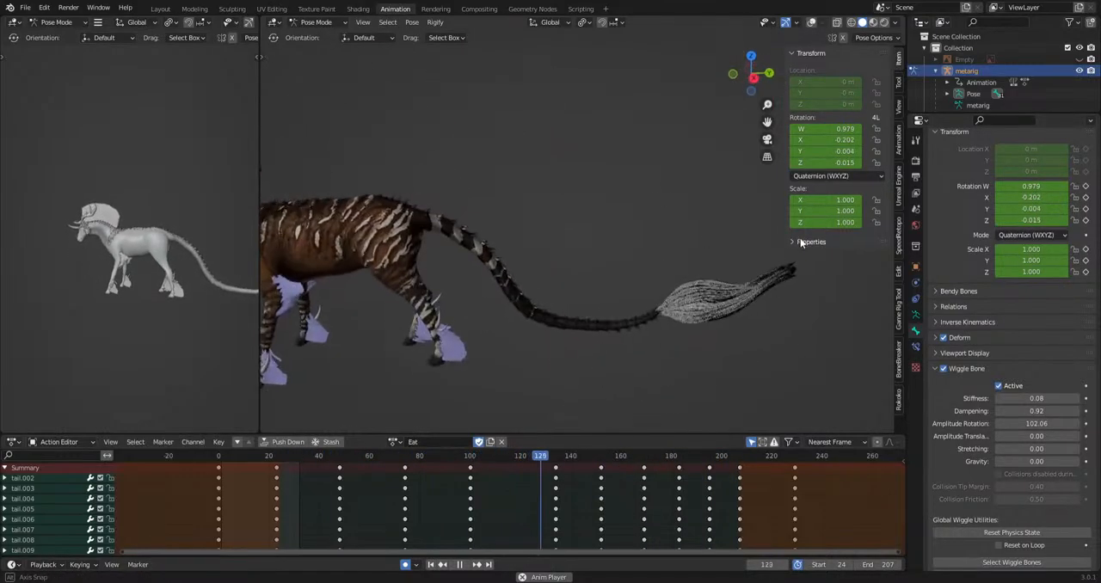
click(811, 22)
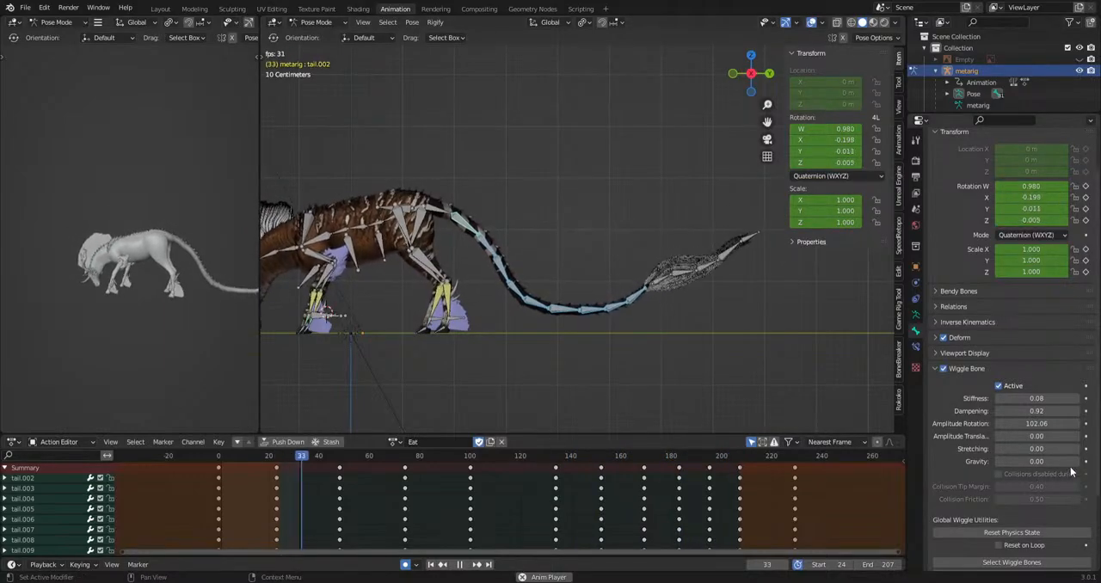
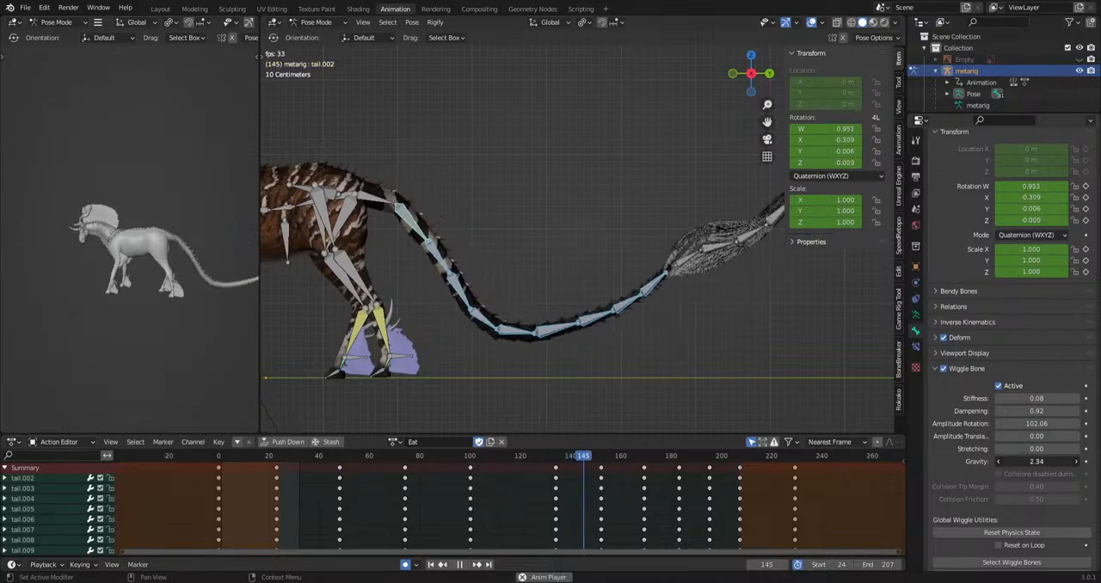
Set the tail's Wiggle Bone gravity to 0, stiffness 0.11, dampening 0.41, amplitude rotation 82.29 and amplitude translation 0.78, checking the motion.
drag(1037, 462, 990, 462)
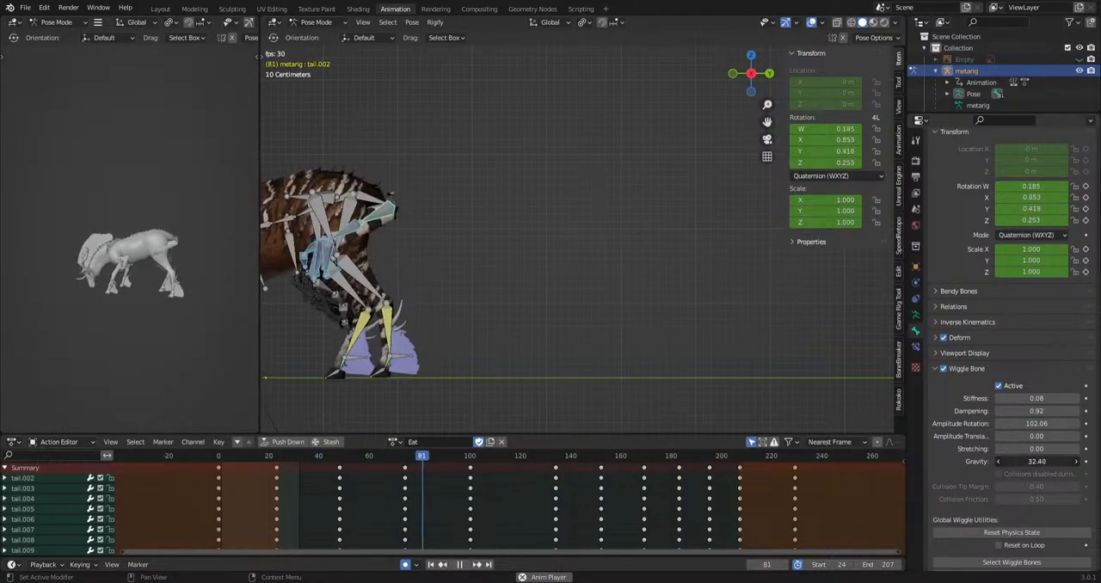
mouse_move(1037, 462)
mouse_down()
mouse_move(994, 462)
mouse_move(1028, 462)
mouse_up()
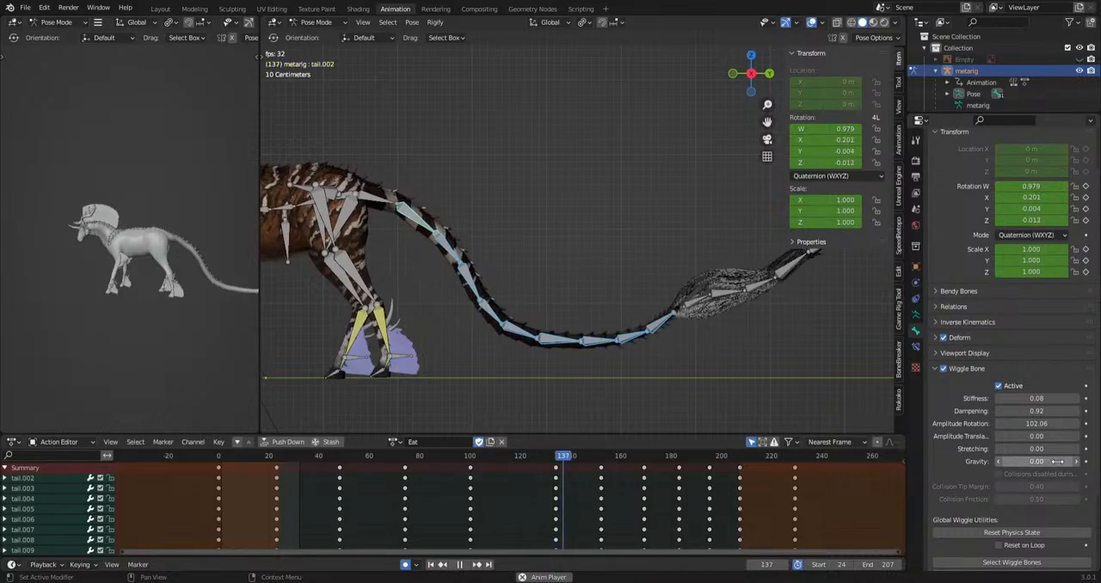
drag(1047, 400, 1043, 436)
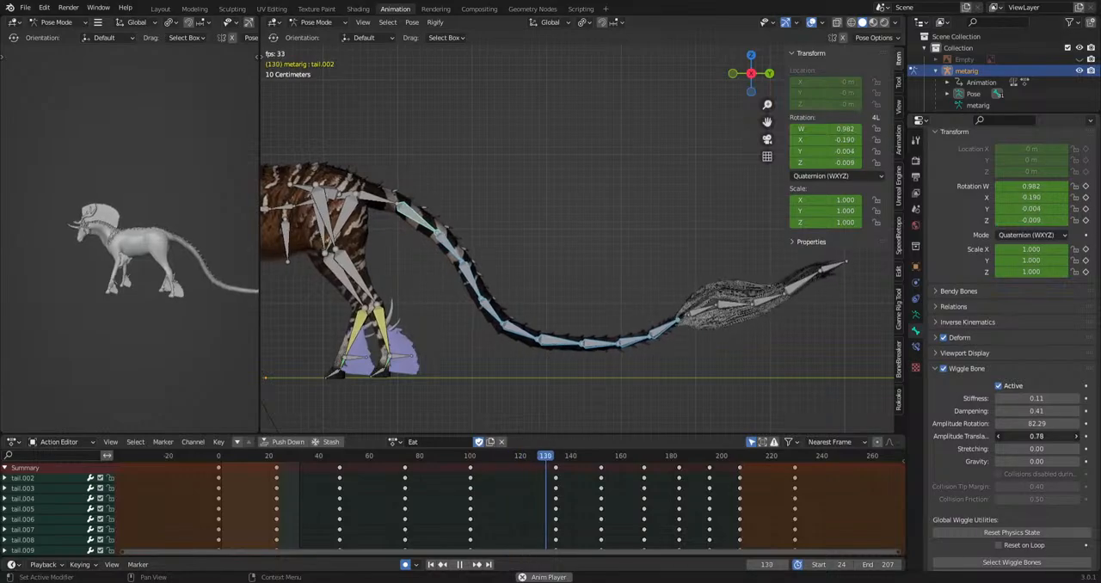
middle_drag(689, 203, 732, 306)
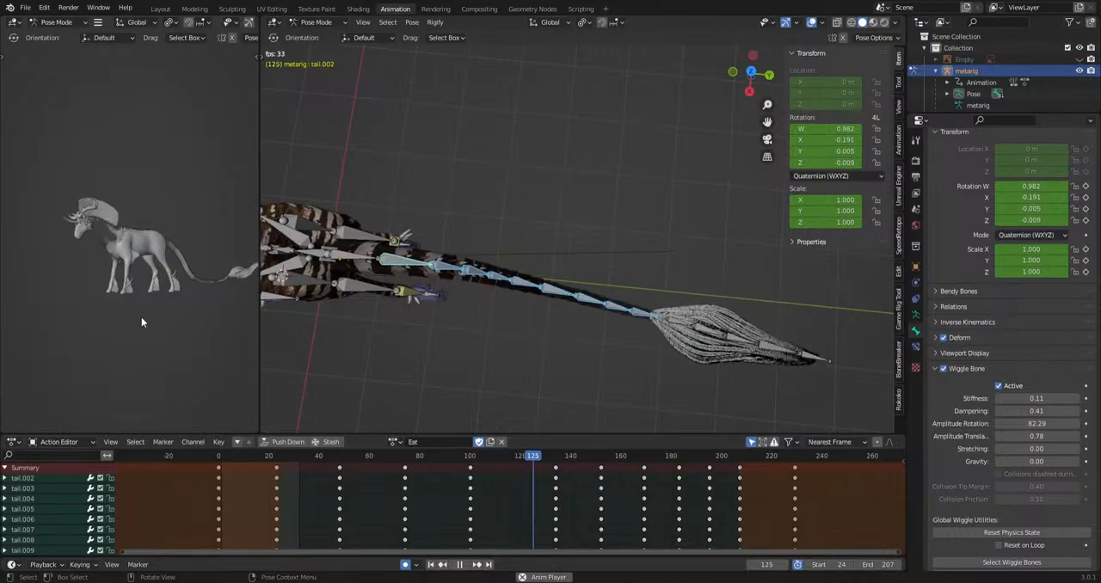
Stop playback at frame 116 and rotate the rear tail bones, tail.006 to tail.010, sideways to key an extra pose.
click(541, 300)
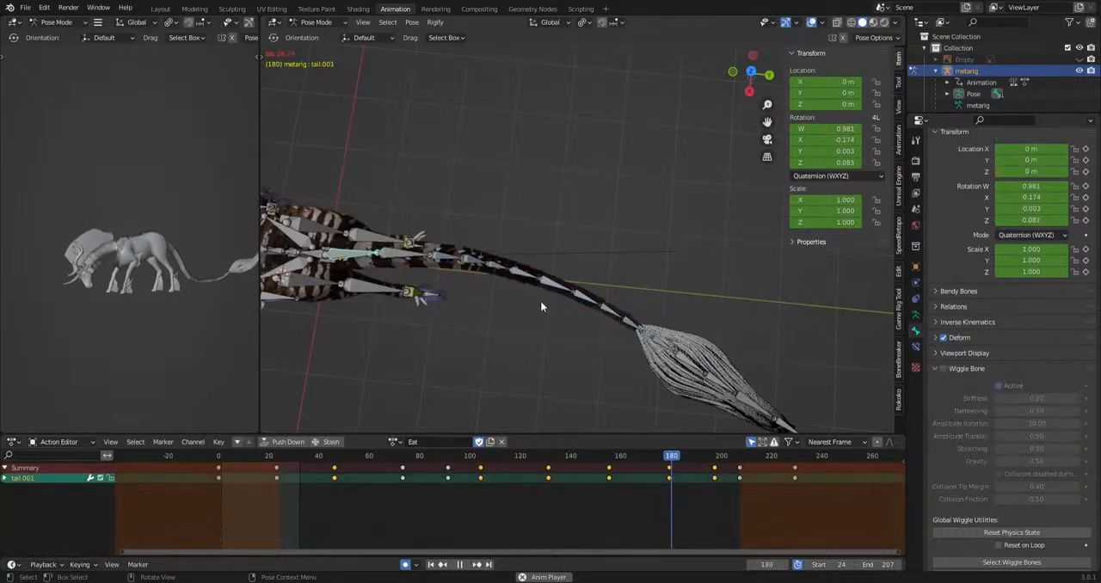
mouse_move(558, 251)
middle_down()
mouse_move(595, 306)
mouse_move(578, 259)
middle_up()
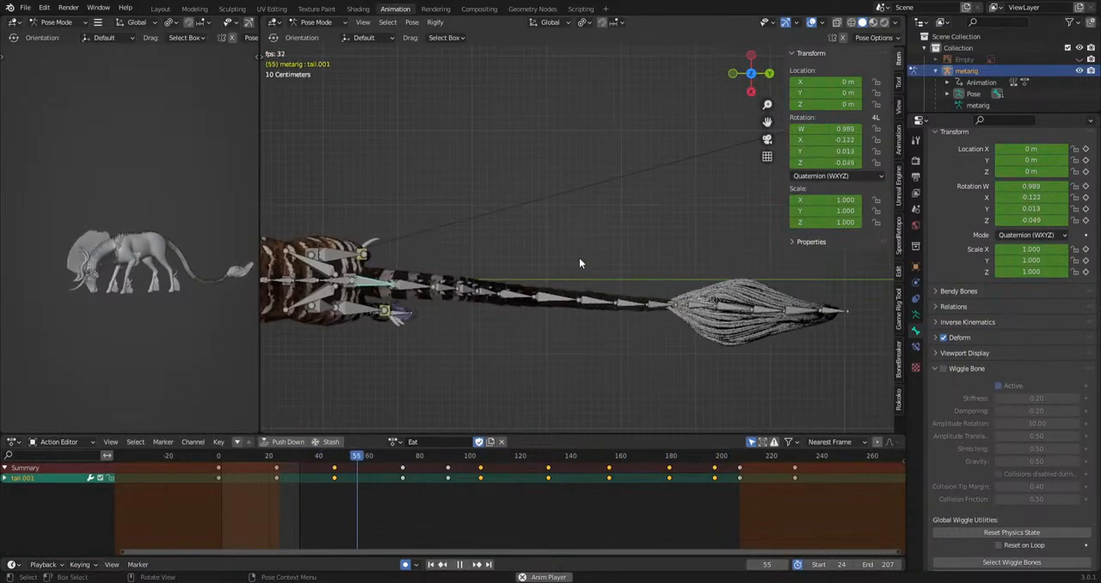
shift+middle_drag(495, 324, 584, 312)
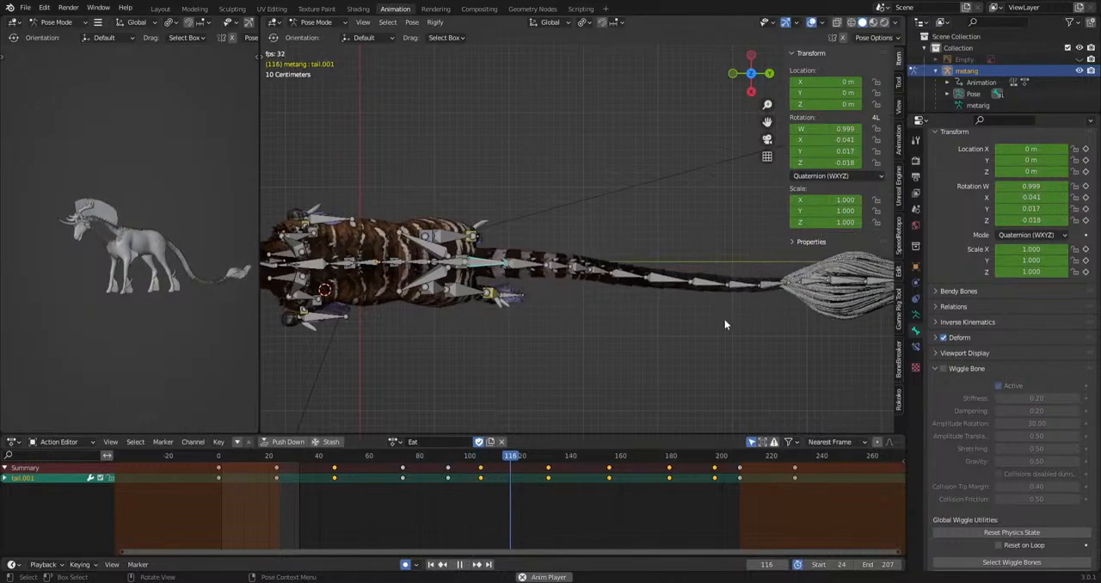
key(space)
drag(667, 318, 561, 297)
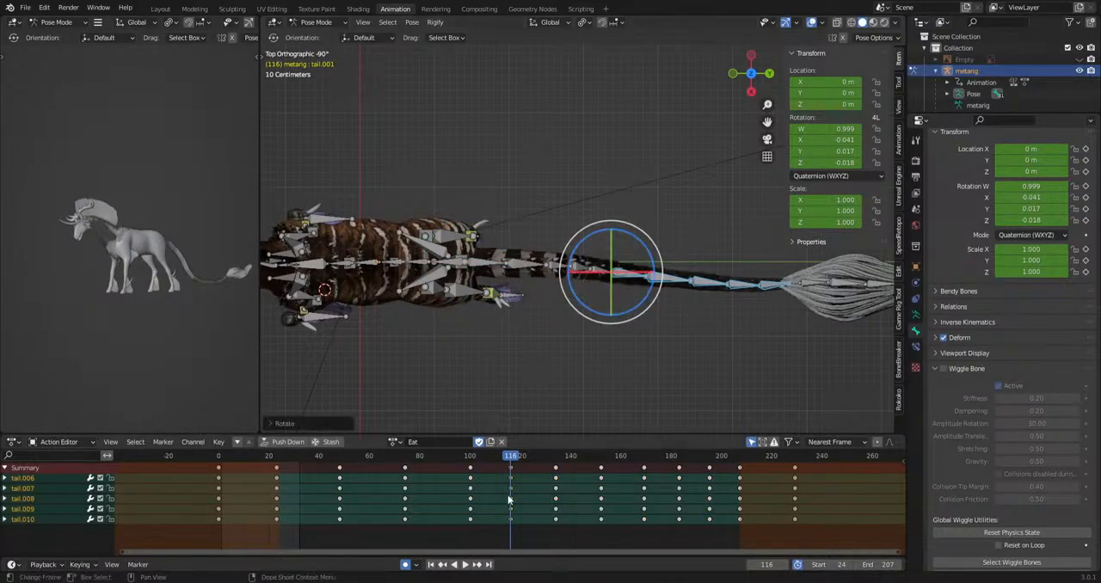
Stagger the sway keyframes of tail.008, tail.009 and tail.010 progressively later down the tail and play the action.
drag(724, 508, 724, 507)
key(g)
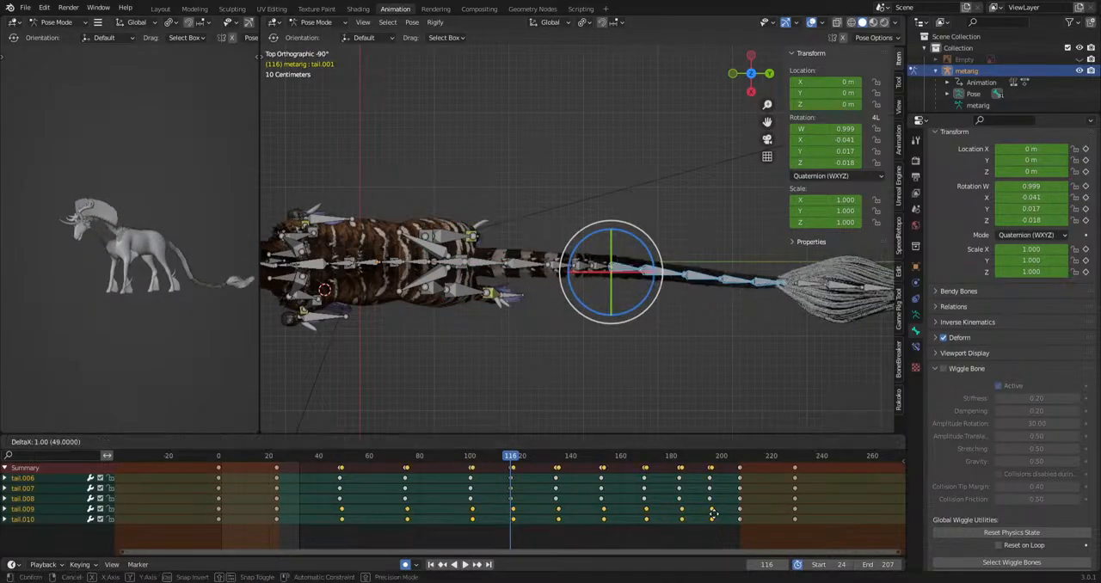
click(718, 516)
drag(728, 526, 728, 526)
key(g)
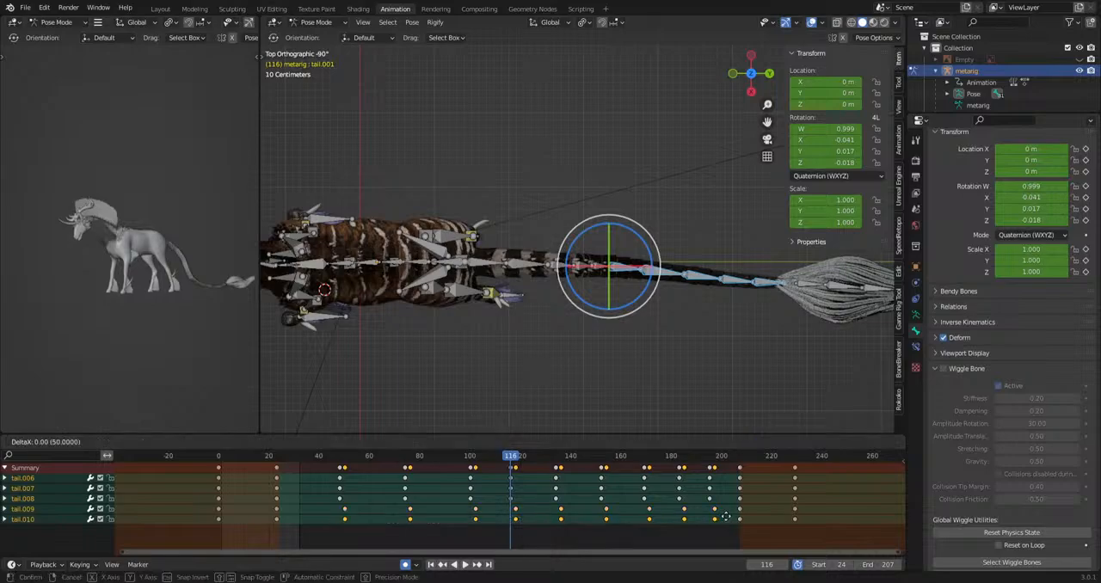
drag(310, 528, 728, 497)
key(g)
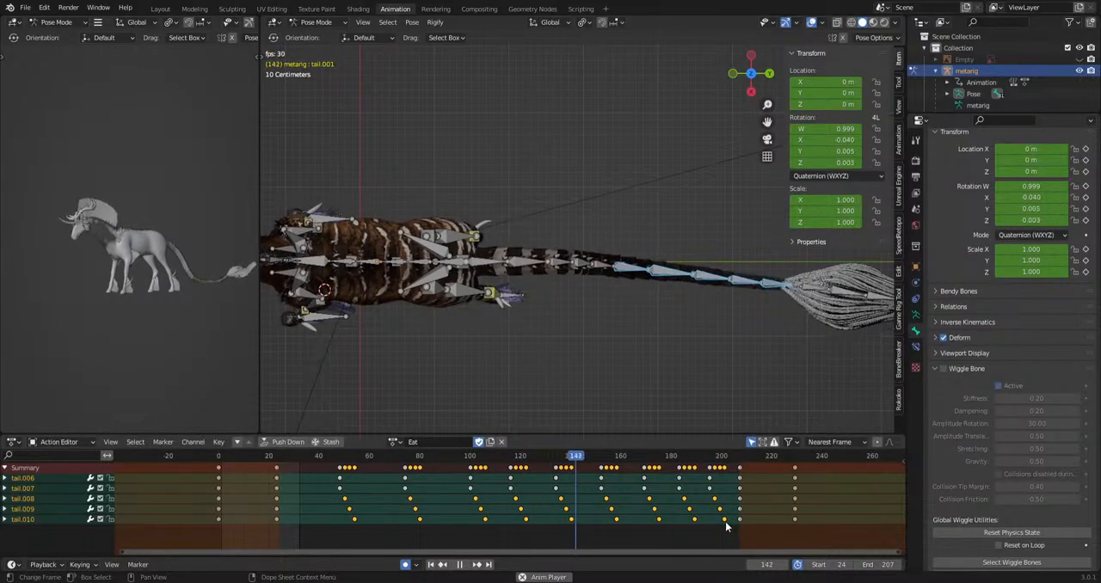
key(space)
Copy the rear tail bones' keyframes at frame 207 to the keyframe column just before frame 24 and play the loop.
click(725, 522)
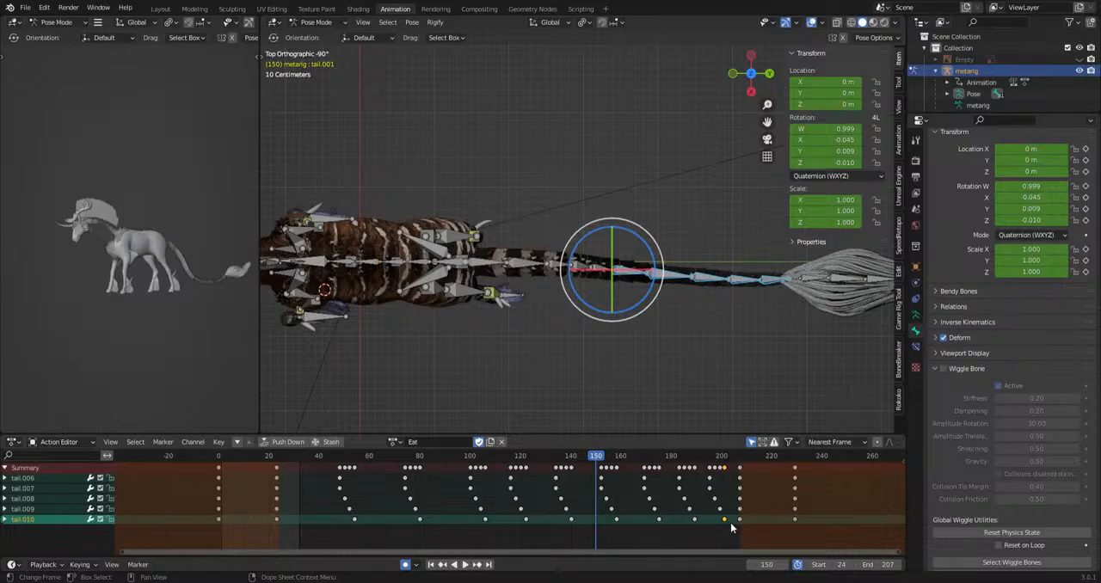
key(g)
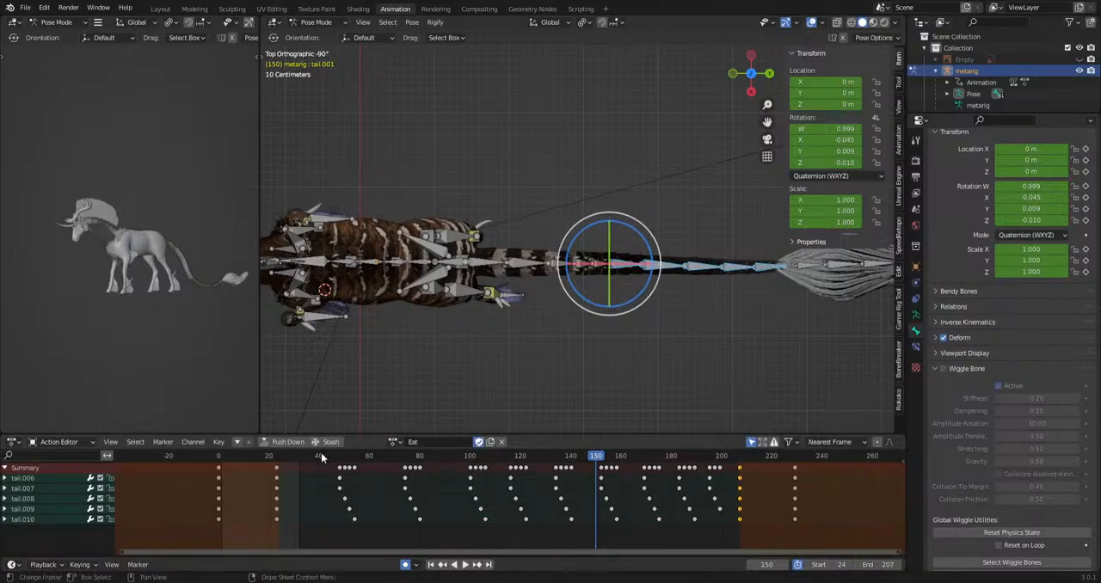
drag(320, 456, 274, 468)
key(space)
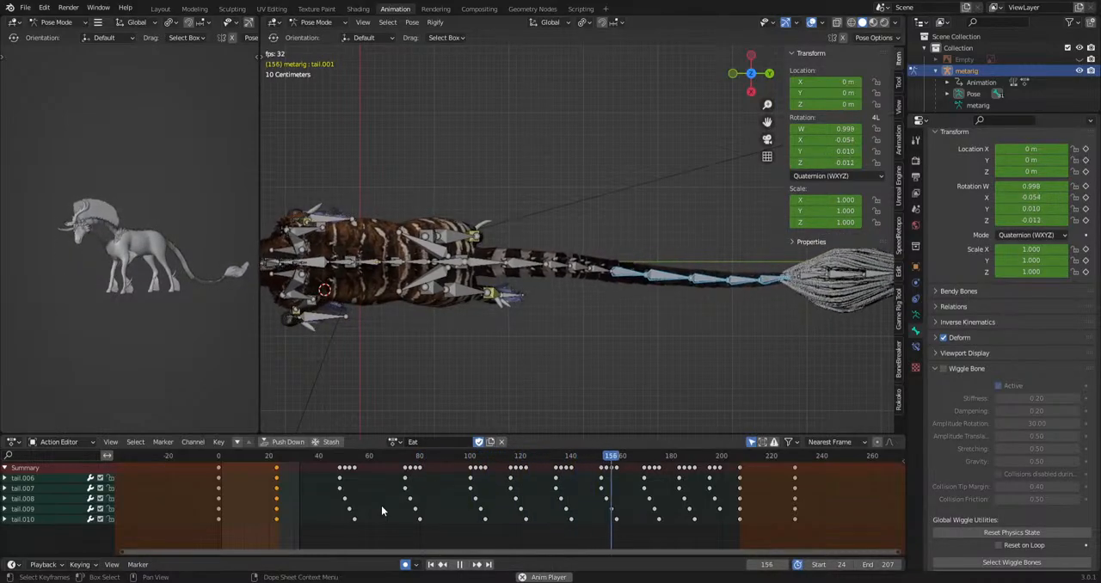
Select all wiggle bones, try their Wiggle Bone physics during playback and switch it off for them.
scroll(994, 424, down, 2)
click(1001, 517)
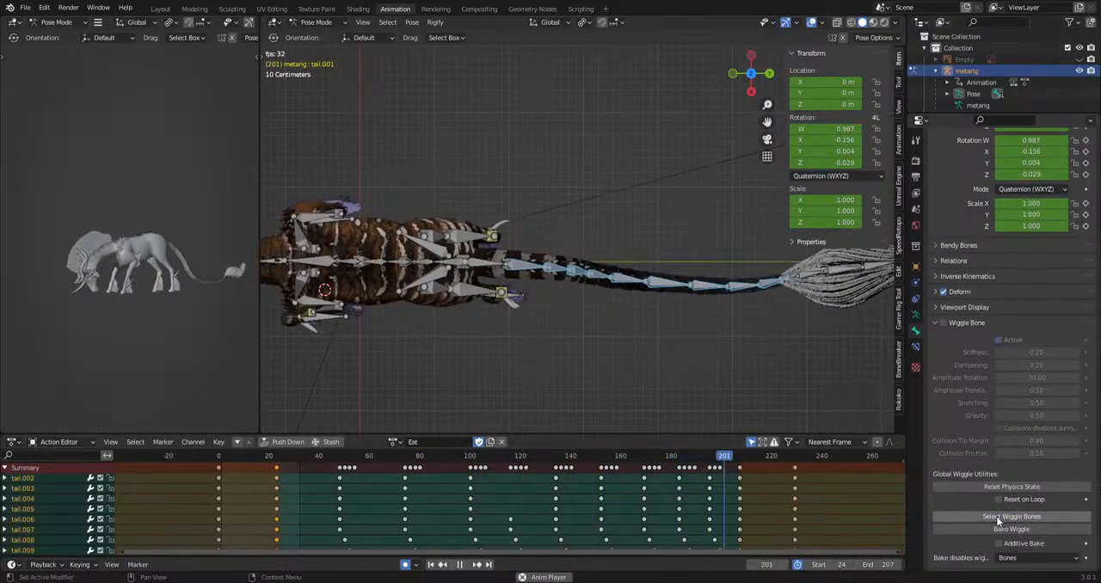
click(942, 323)
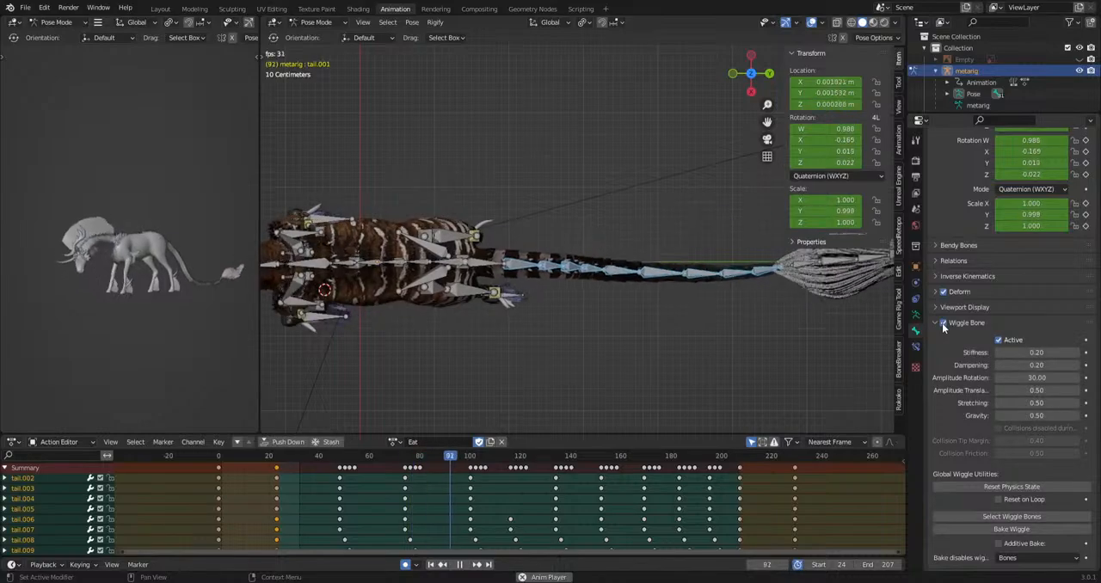
click(942, 323)
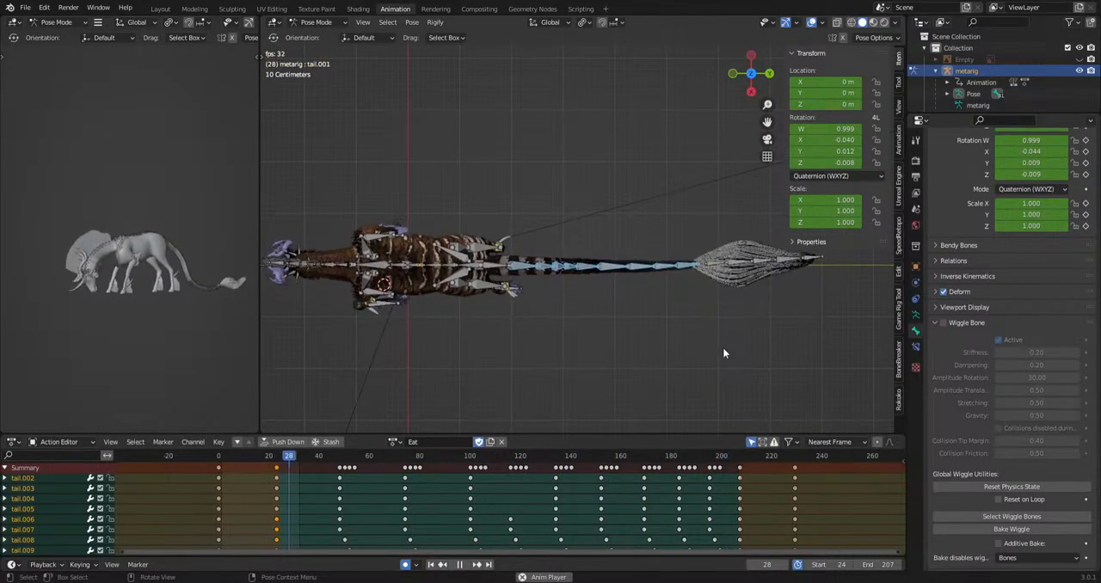
Select bones tail.007 to tail.010 and delete their keyframes between the loop's start and end keys.
scroll(723, 349, up, 3)
key(space)
drag(638, 326, 785, 280)
shift+middle_drag(770, 323, 659, 340)
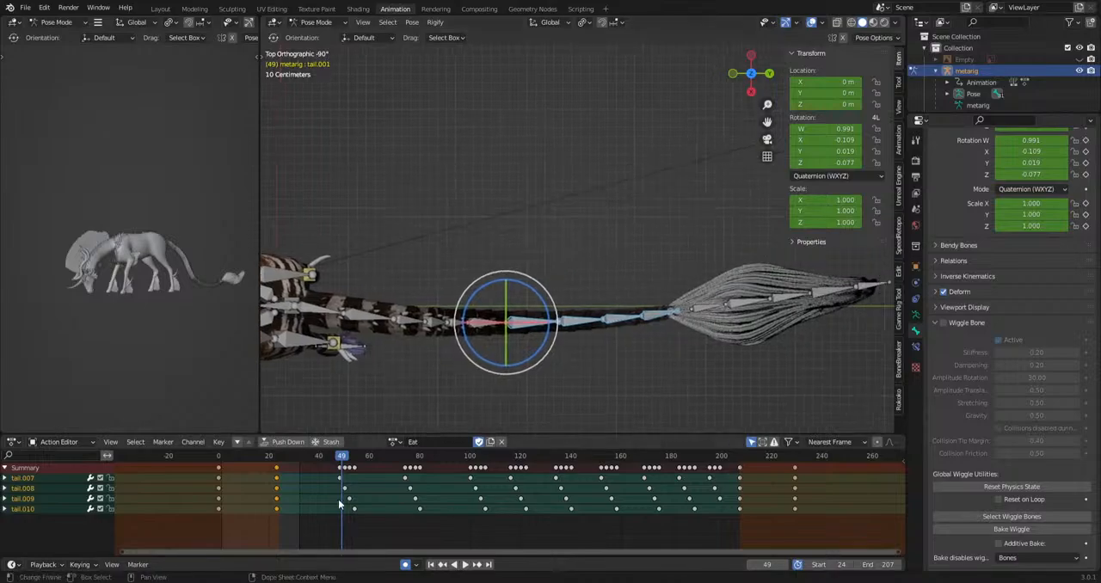
drag(324, 459, 483, 481)
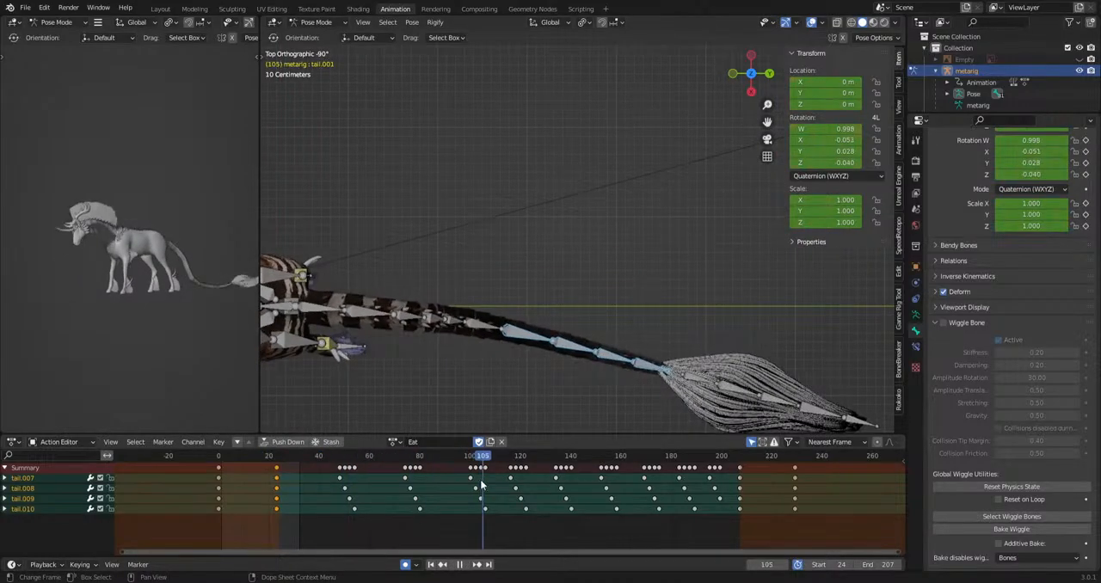
drag(311, 529, 735, 466)
key(Delete)
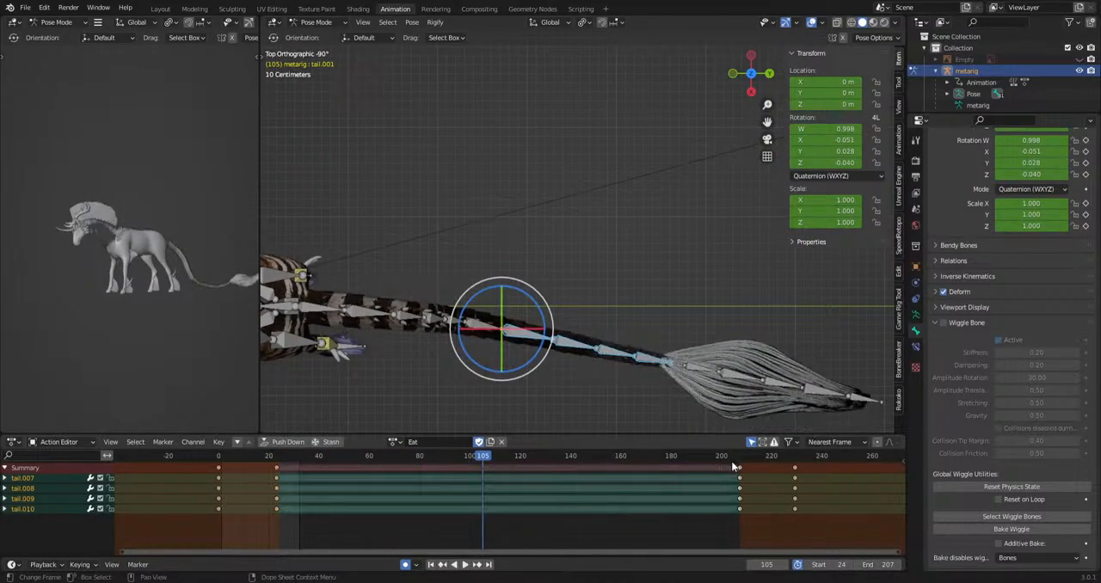
Rotate bones tail.007 to tail.010 in opposite sideways directions at about frames 38 and 63 to key new swings.
drag(282, 468, 377, 463)
key(r)
click(798, 353)
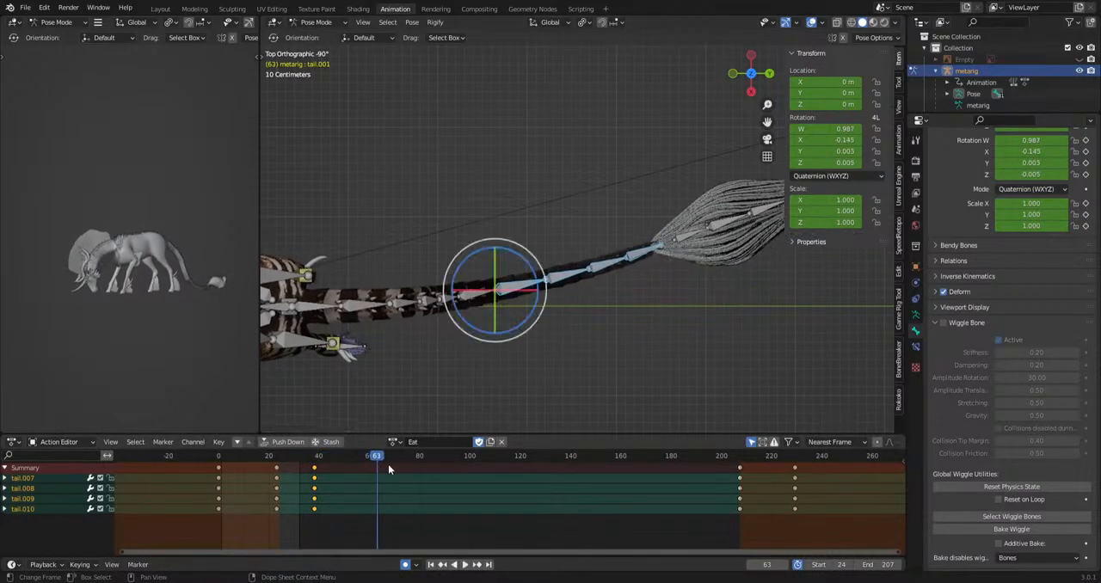
key(r)
click(494, 296)
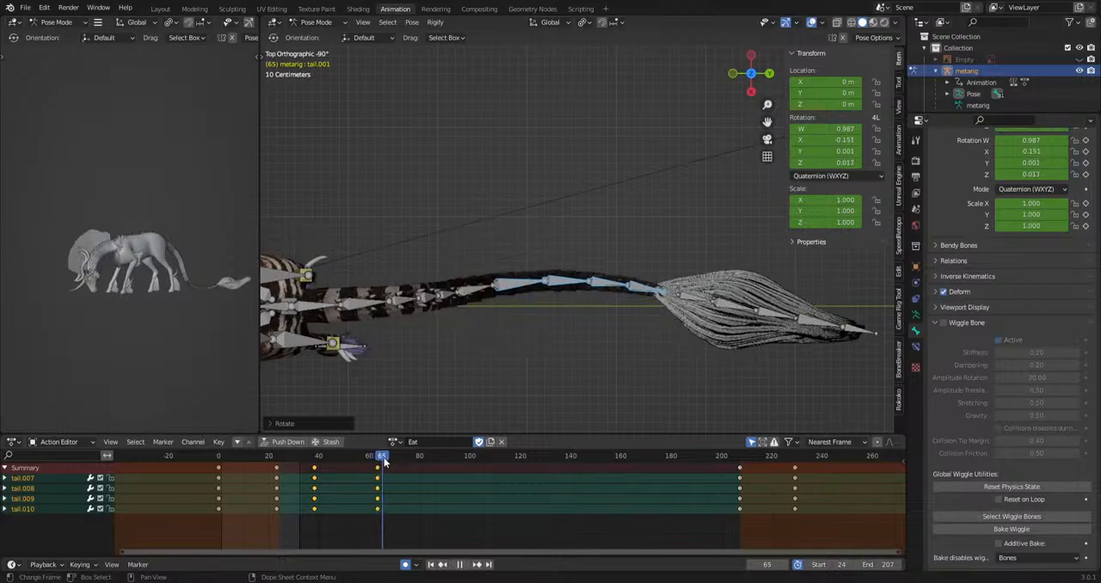
Key the next opposing sideways rotations of the four rear tail bones at about frame 79 and frame 90.
key(space)
drag(413, 465, 445, 458)
key(r)
click(731, 314)
key(r)
click(741, 366)
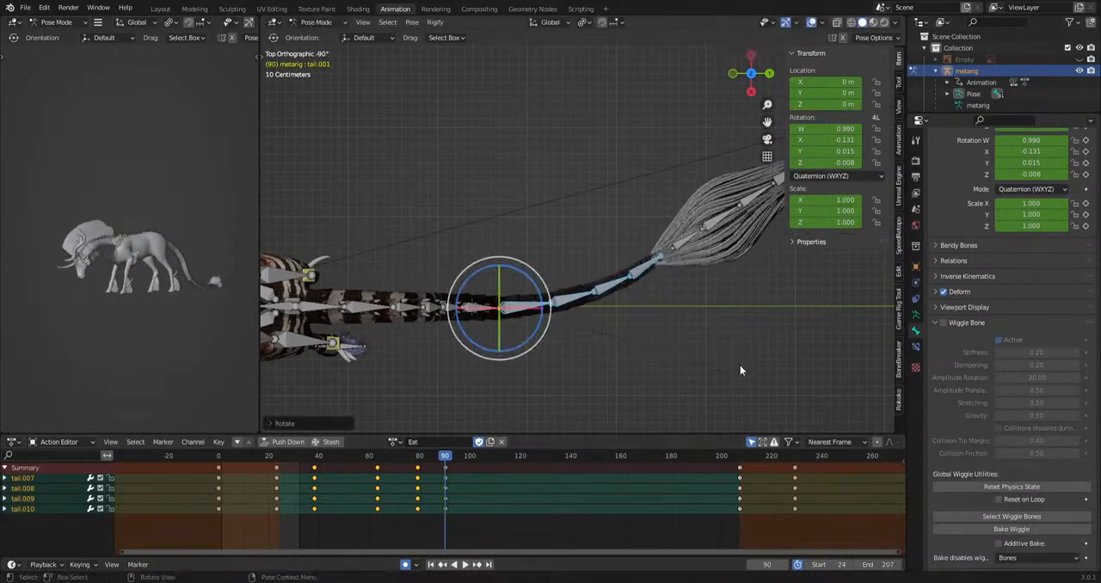
Rotate the four rear tail bones sideways at frame 114 and back the other way at about frame 133.
key(space)
key(r)
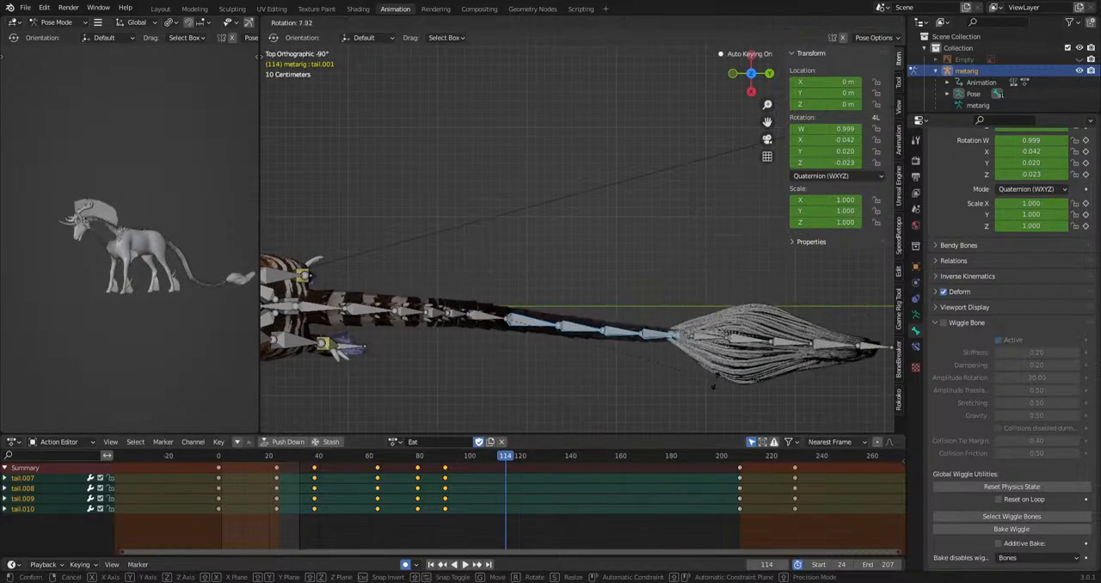
click(570, 443)
drag(519, 456, 683, 459)
key(r)
click(670, 404)
Key alternating sideways rotations of the rear tail bones at about frames 143, 154, 167, 176, 185 and 193, and play the action.
key(r)
click(711, 384)
key(r)
key(r)
click(716, 420)
key(r)
click(747, 430)
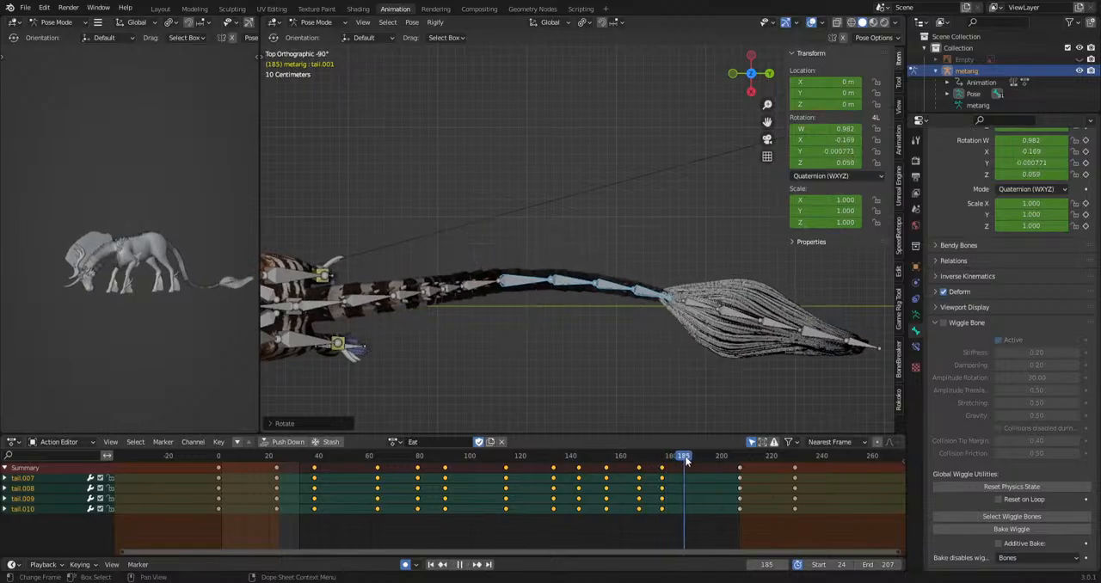
key(r)
click(754, 341)
key(space)
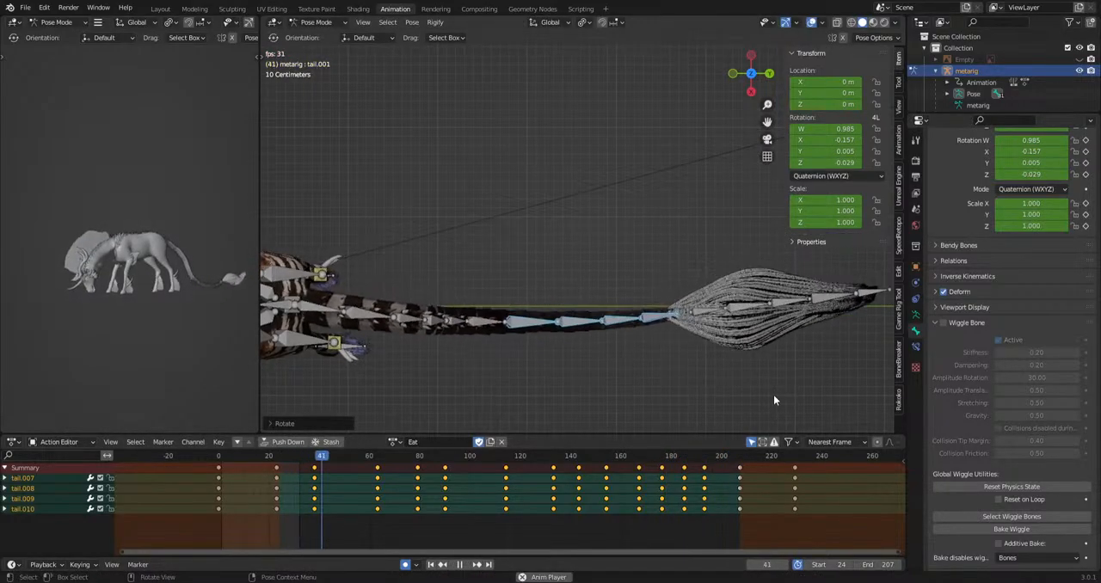
Offset the new swing keyframes of tail.008, tail.009 and tail.010 by increasing delays so each bone trails the previous one, and play.
key(space)
drag(300, 525, 303, 526)
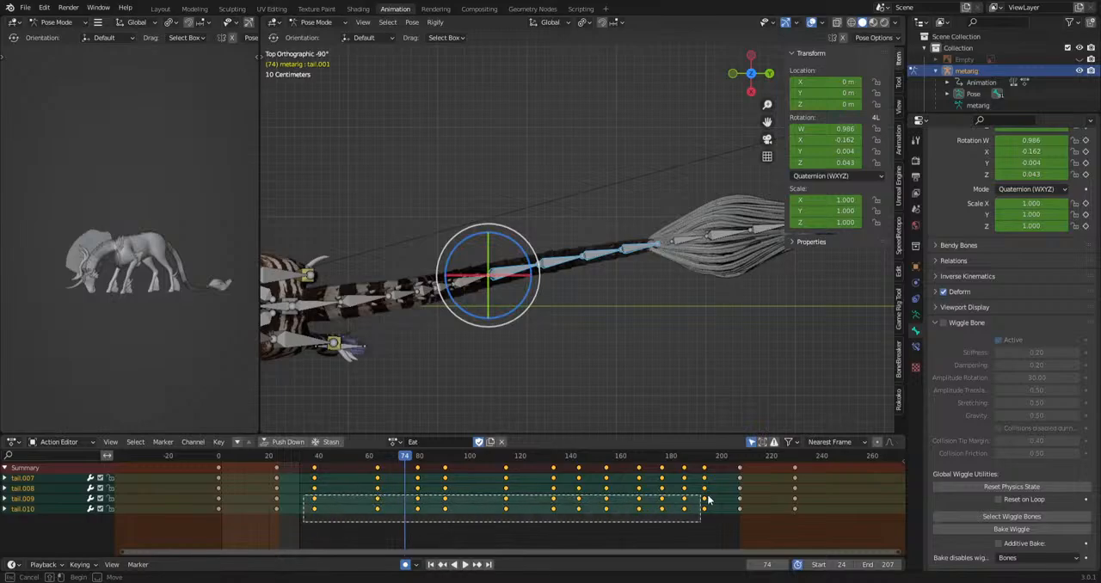
key(g)
drag(707, 499, 736, 490)
key(g)
click(669, 513)
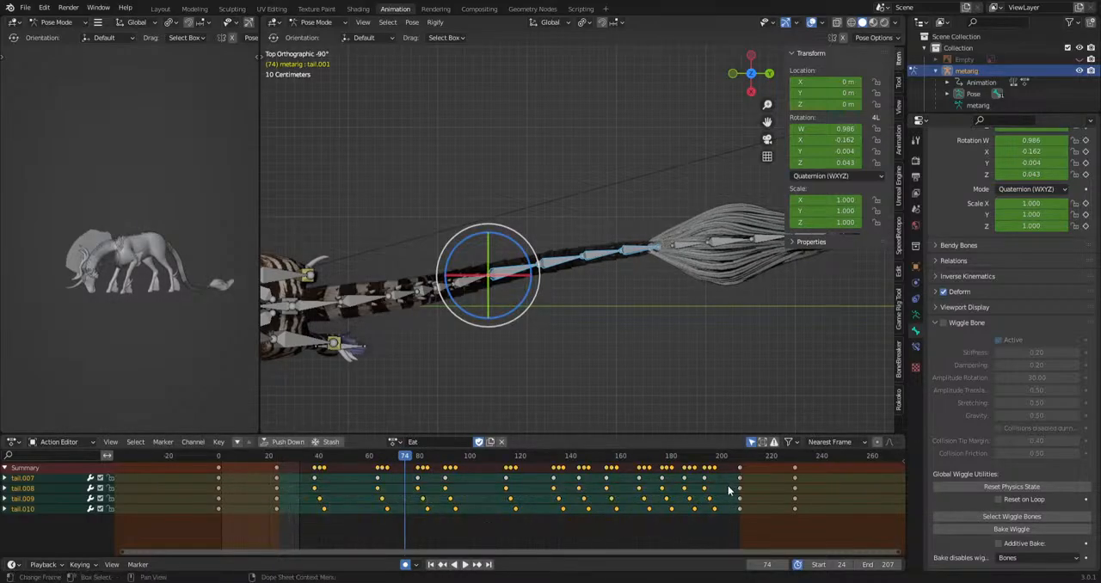
key(space)
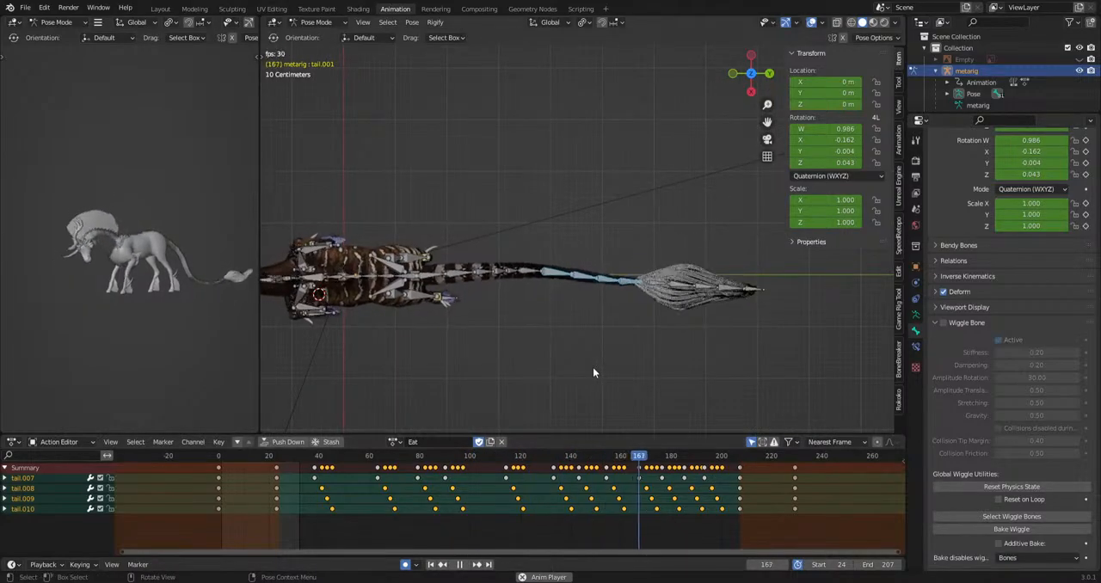
Copy the rear tail pose near the loop's end, paste it at frame 207, and reuse it at the loop's start keyframes.
click(719, 457)
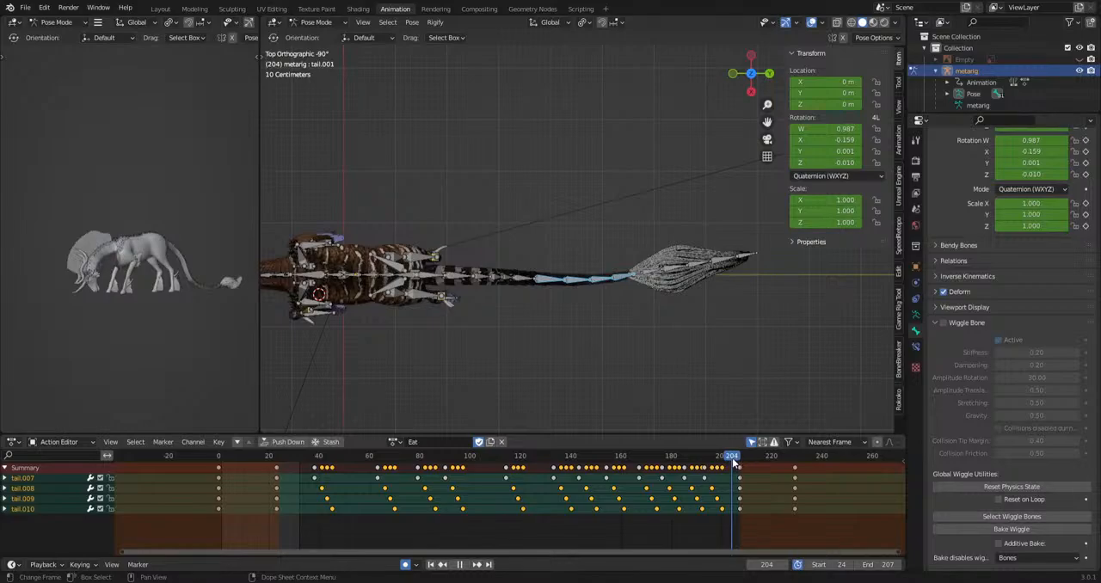
key(ctrl+c)
click(740, 458)
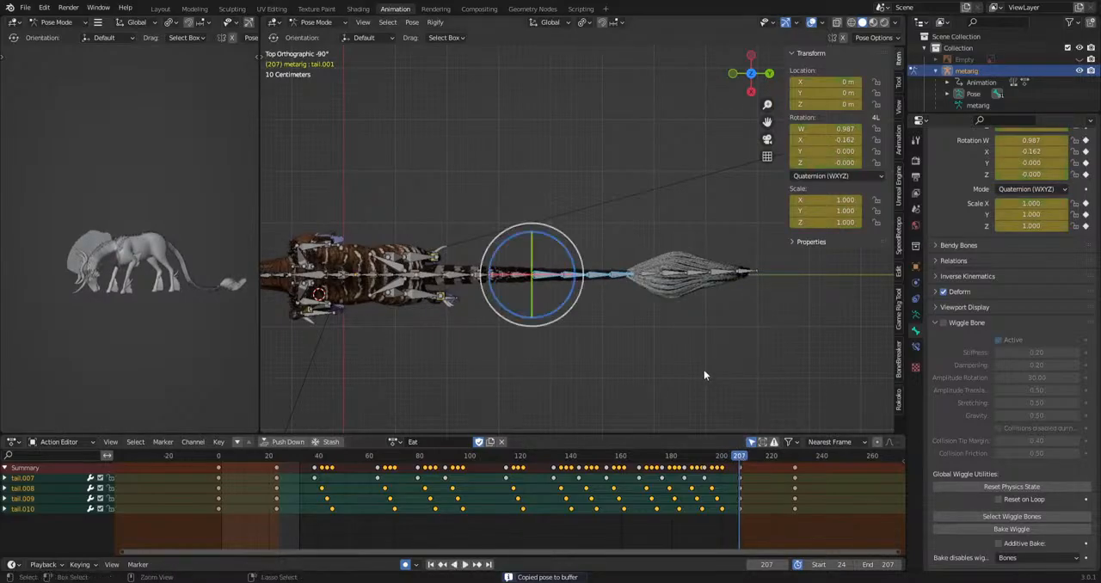
key(ctrl+v)
click(742, 471)
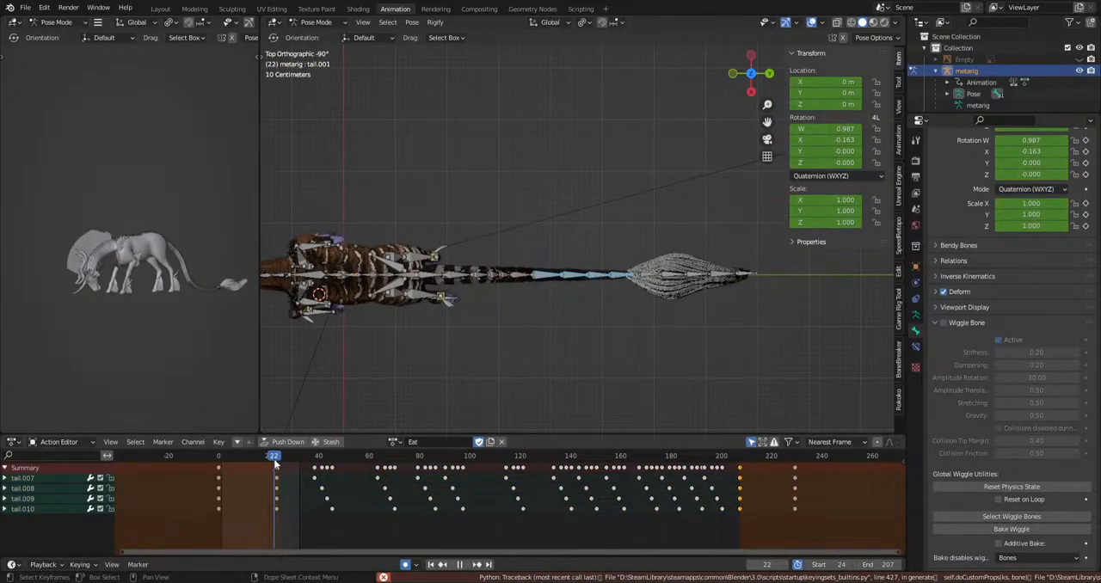
key(ctrl+v)
key(space)
Select all keyframes of tail.007 to tail.010, change their interpolation and play the action.
key(space)
key(a)
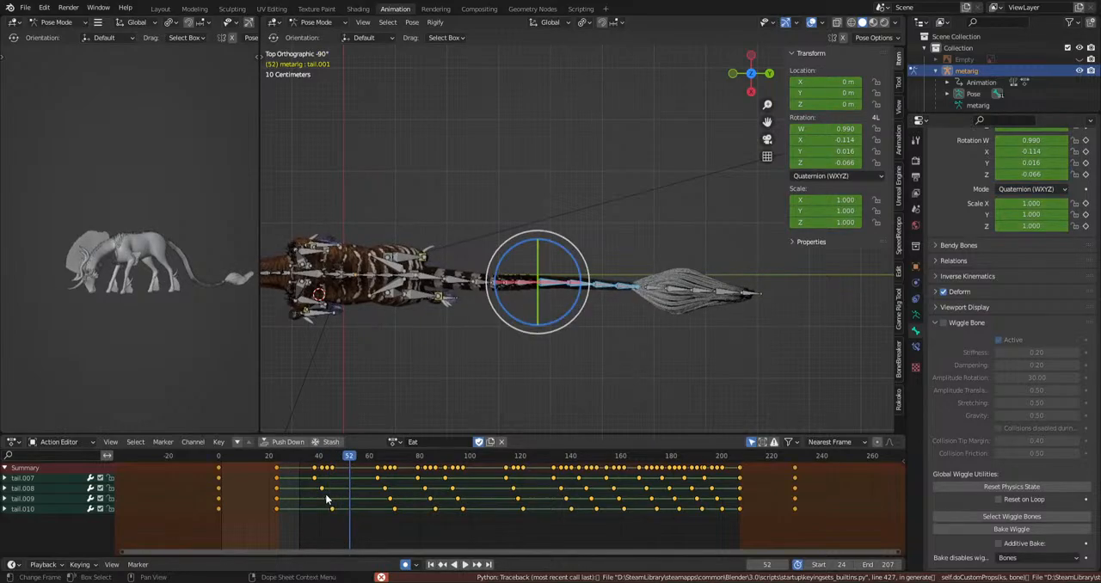
right_click(330, 486)
mouse_move(330, 485)
click(382, 435)
key(space)
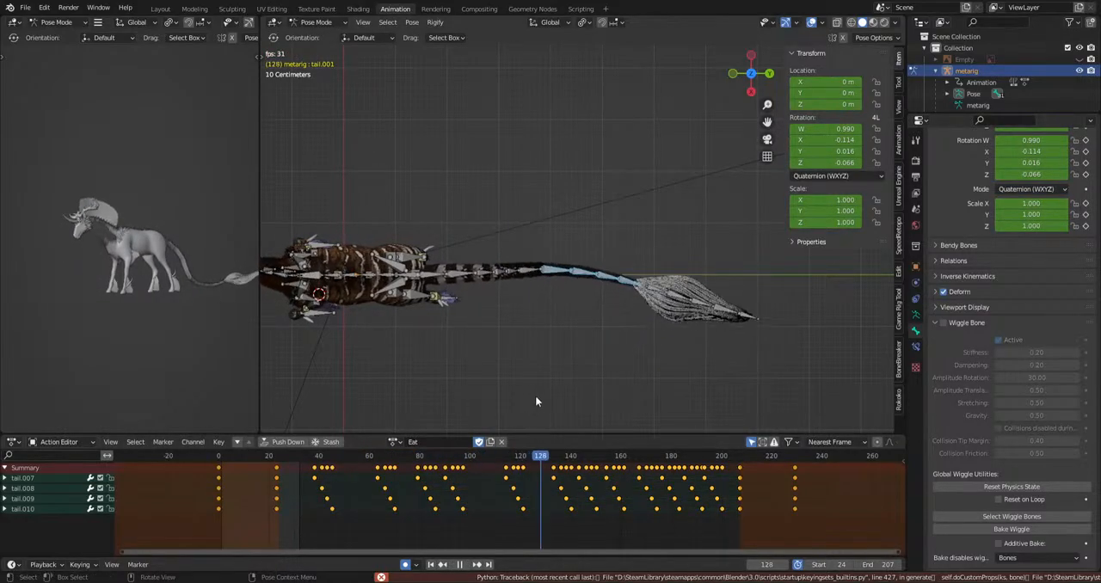
Examine the playing tail motion from above and from the side.
scroll(472, 374, up, 3)
middle_drag(649, 350, 663, 260)
scroll(652, 257, down, 1)
shift+middle_drag(607, 336, 612, 311)
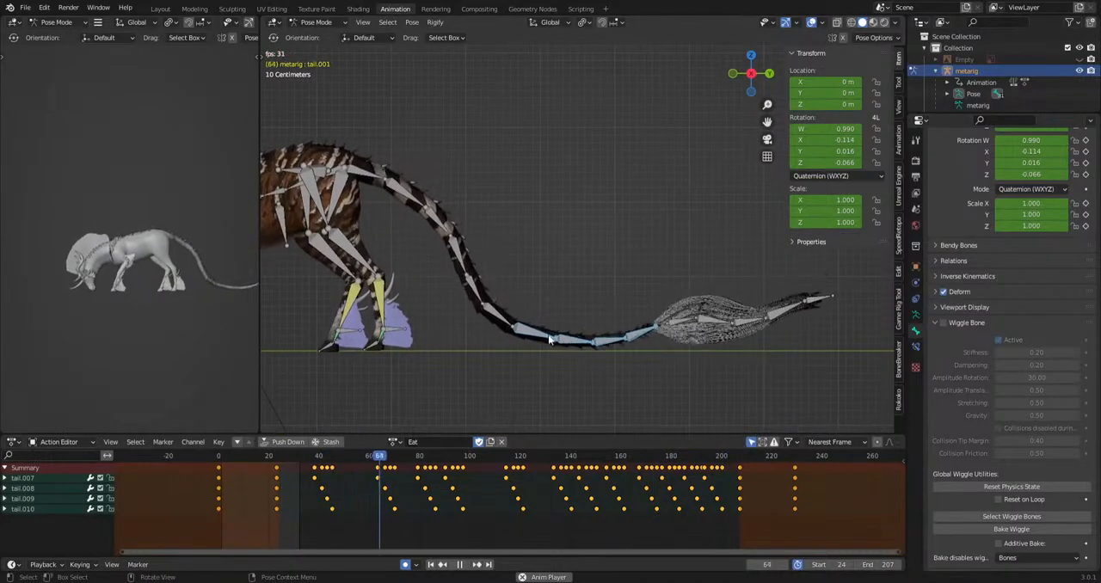
Shift the staggered keyframes of tail.008, tail.009 and tail.010 back so they line up in columns with the keys of tail.007.
key(space)
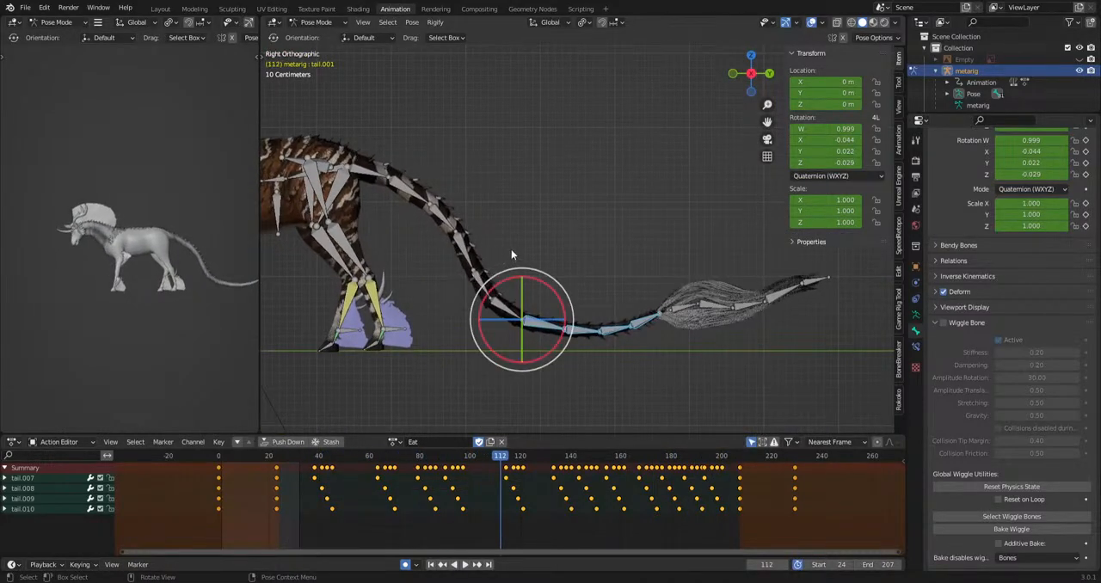
drag(462, 304, 463, 306)
drag(291, 464, 611, 514)
drag(546, 354, 652, 310)
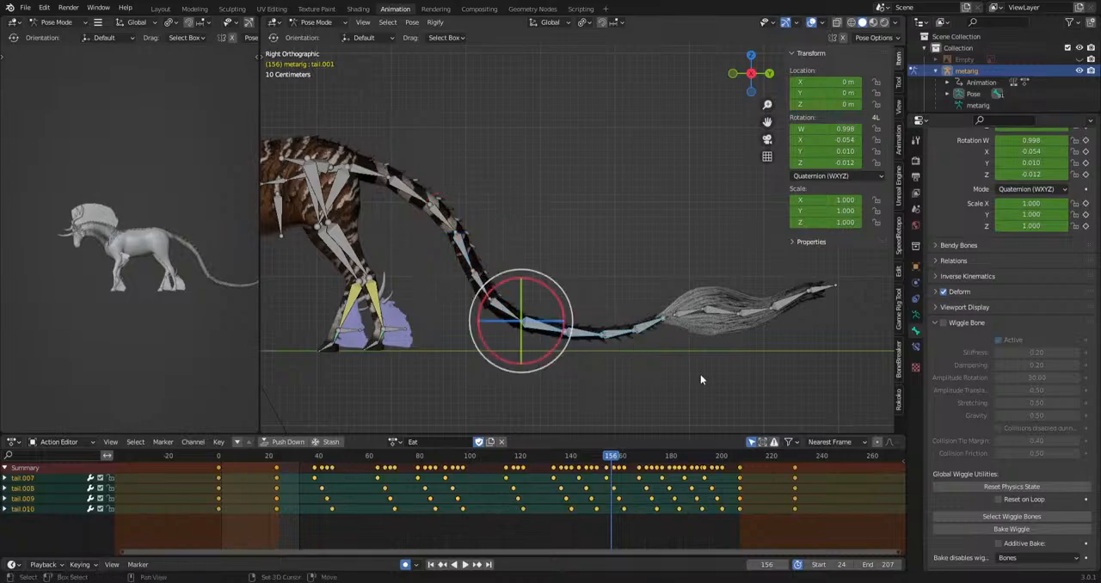
shift+middle_drag(701, 374, 695, 336)
scroll(387, 535, up, 2)
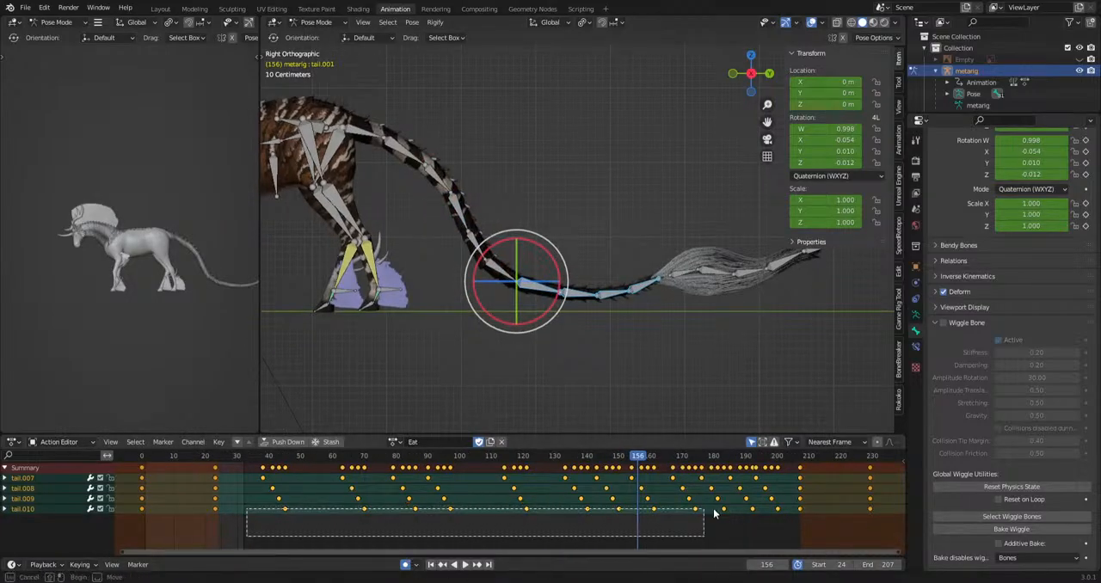
drag(785, 495, 783, 491)
key(g)
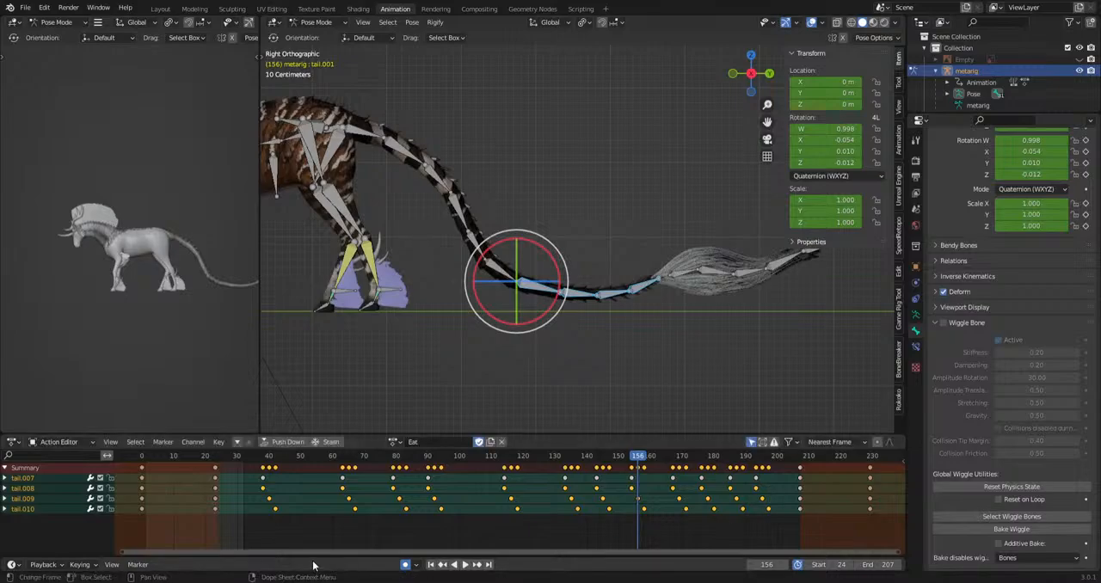
drag(382, 507, 786, 495)
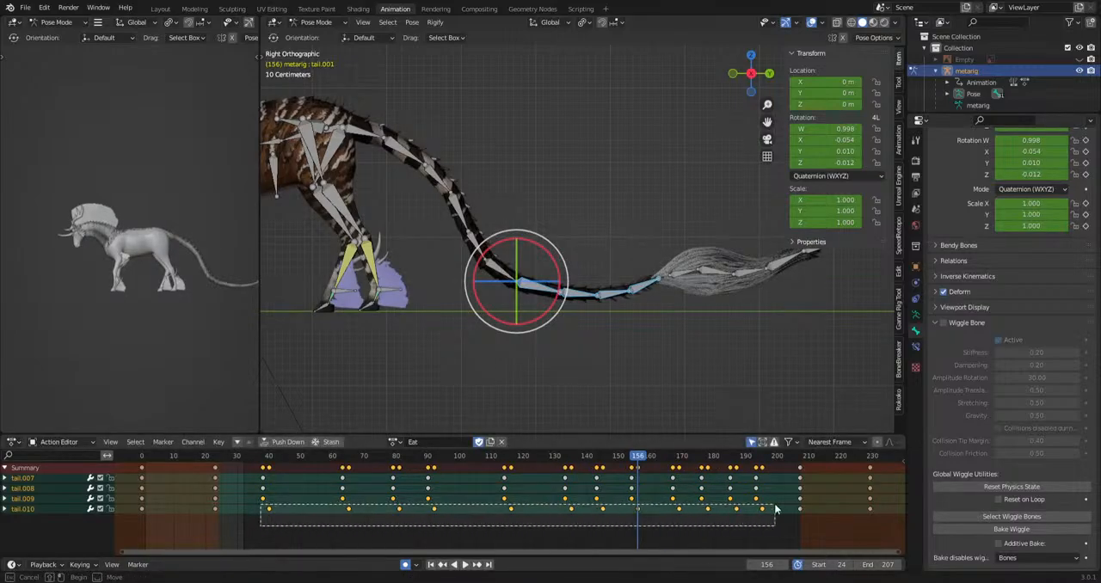
drag(774, 509, 775, 508)
key(g)
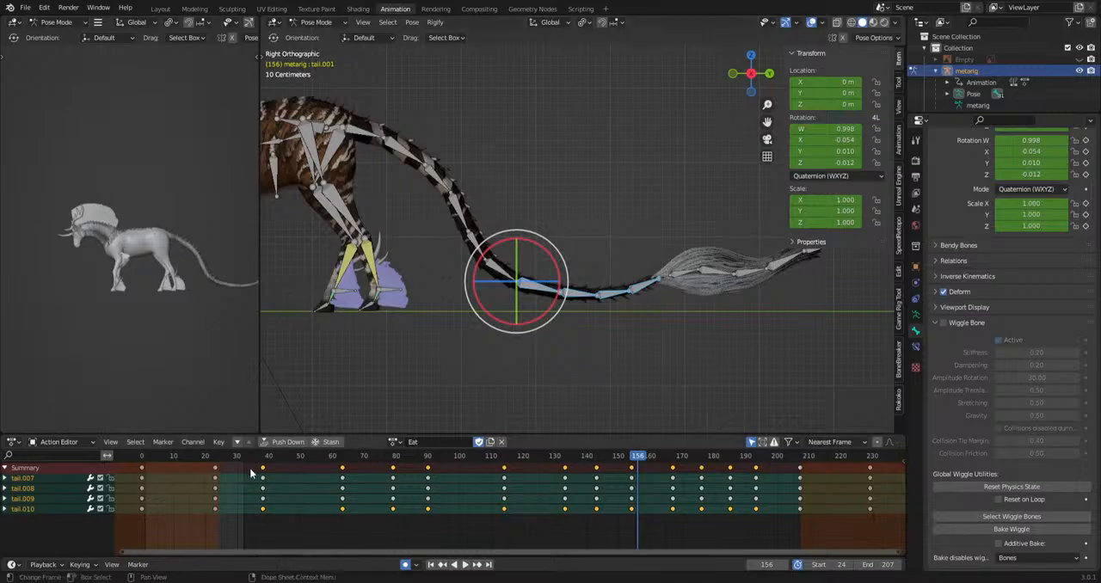
Rotate tail.008 to tail.010 downward at frame 39 and move the new keys onto the neighbouring keyframe column just before it.
drag(226, 458, 267, 457)
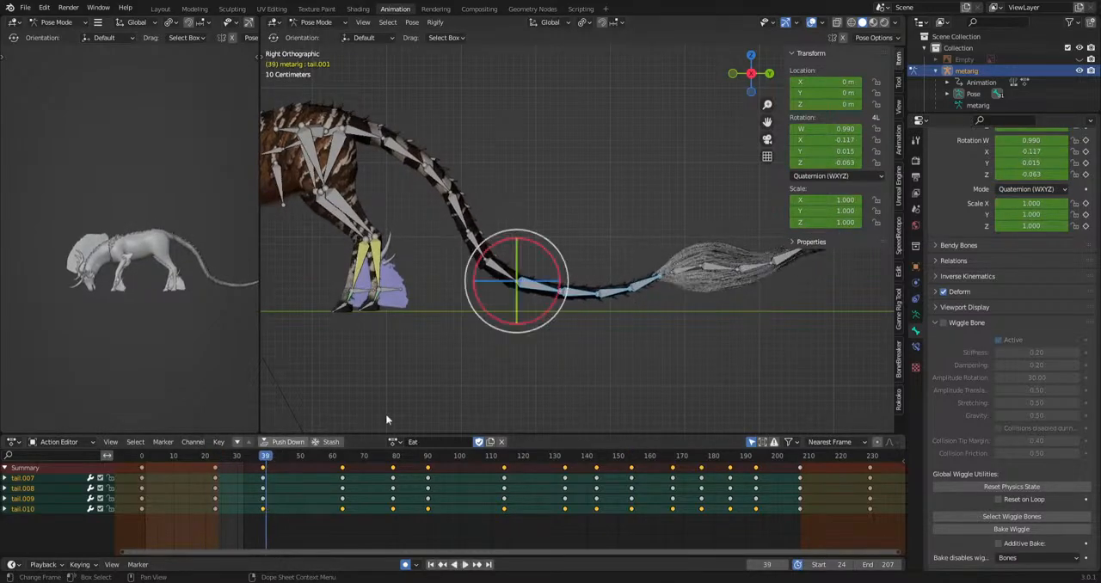
scroll(700, 286, up, 3)
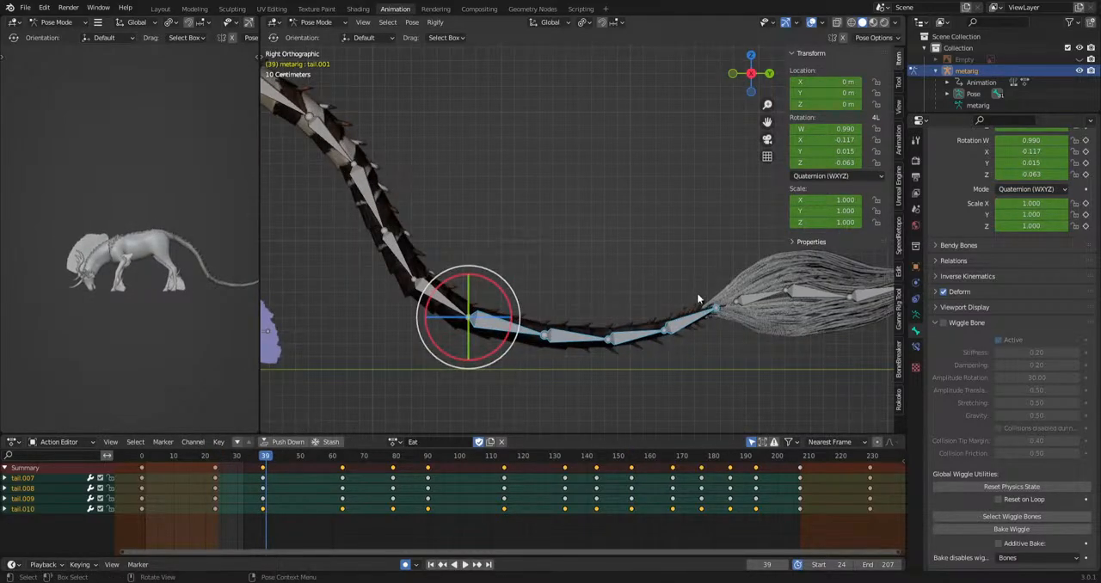
drag(573, 364, 572, 364)
key(r)
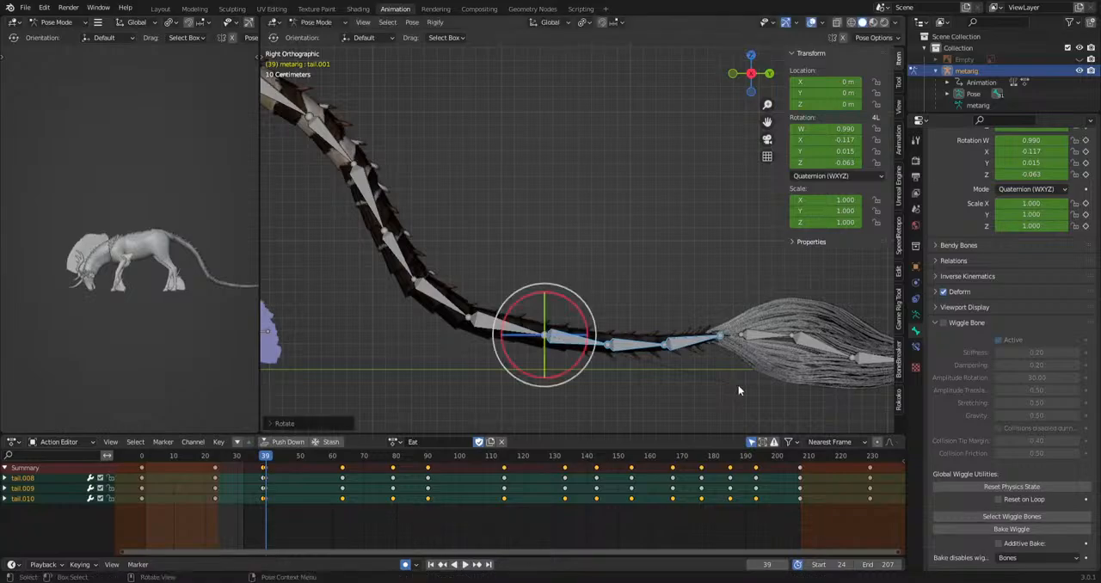
click(267, 471)
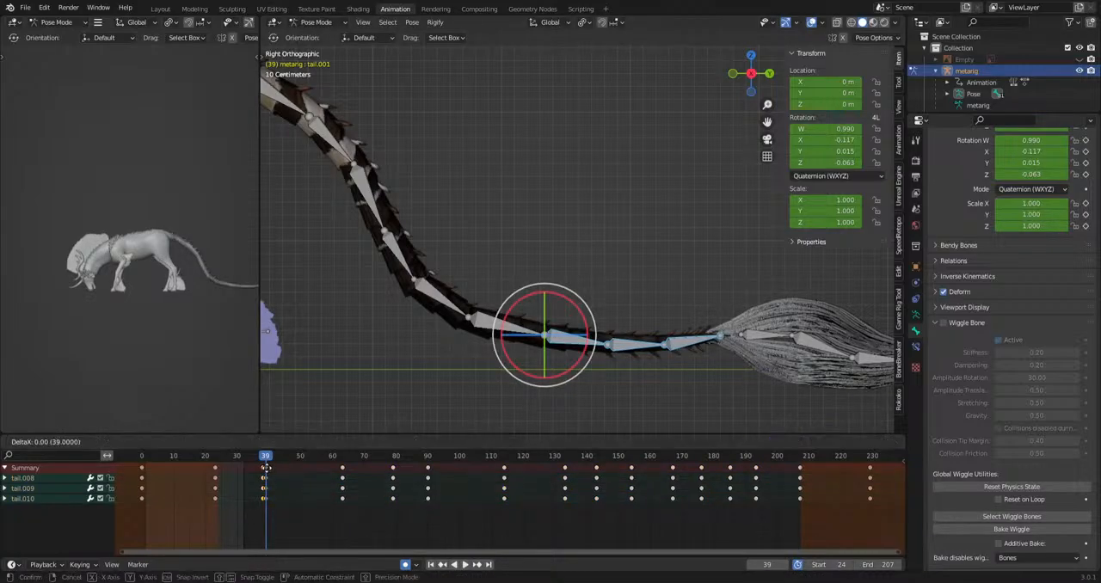
Rotate tail.008 to tail.010 at the existing keyframes around frames 63 and 90.
key(space)
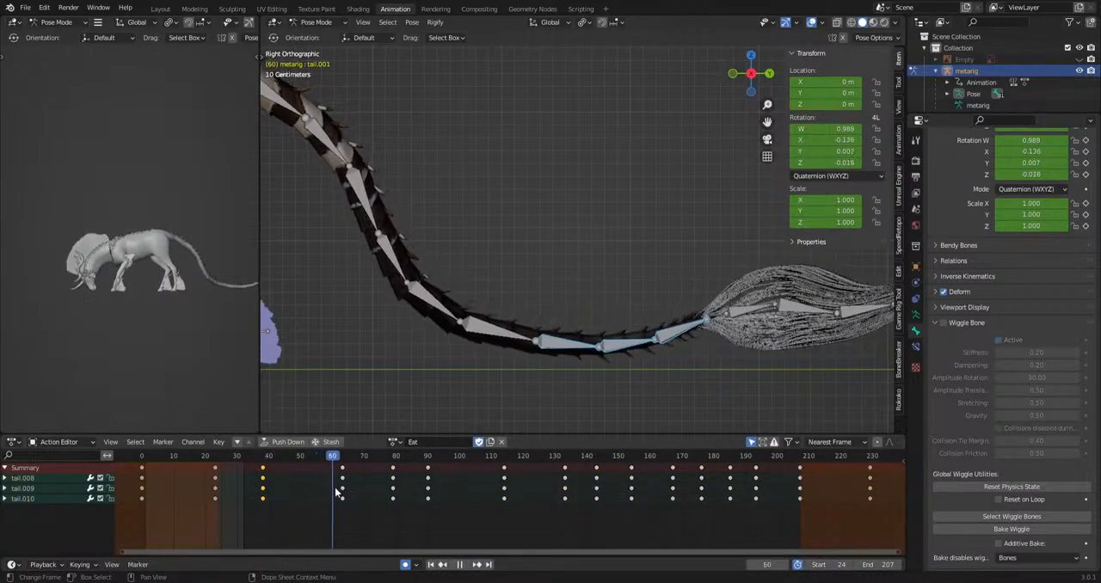
key(r)
click(714, 376)
drag(344, 457, 382, 465)
key(space)
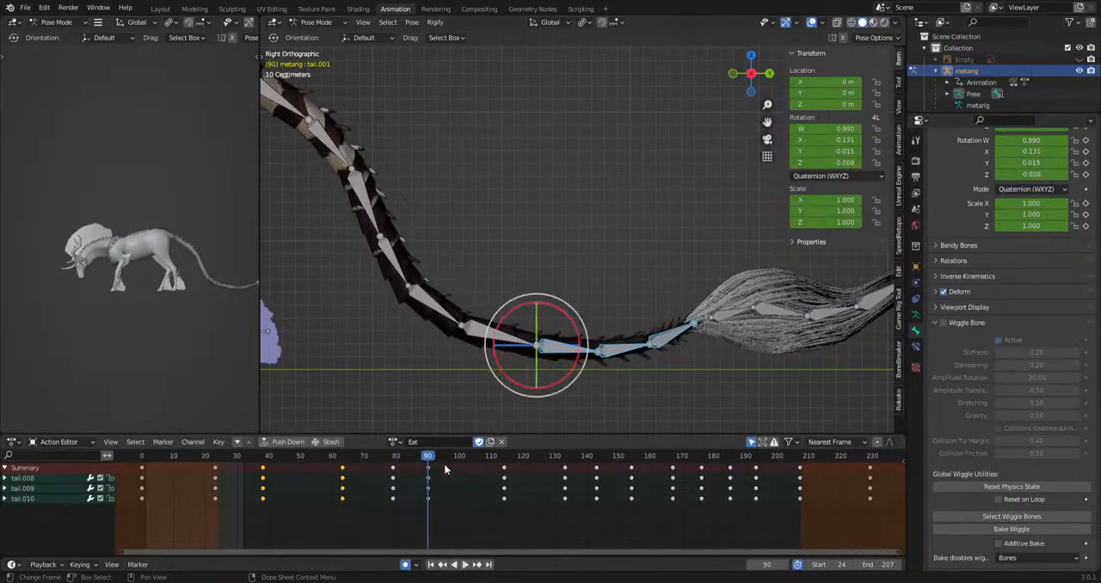
key(r)
click(537, 346)
Rotate tail.008 to tail.010 at frame 99 to add a new keyframe, and check the pose at frame 114.
drag(438, 461, 457, 477)
key(r)
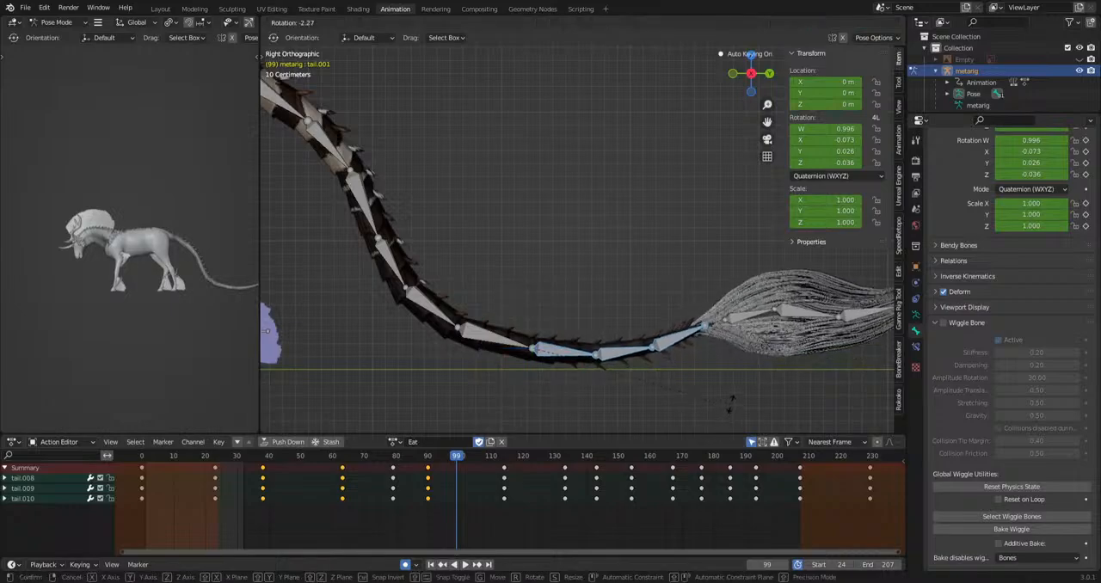
click(730, 401)
key(space)
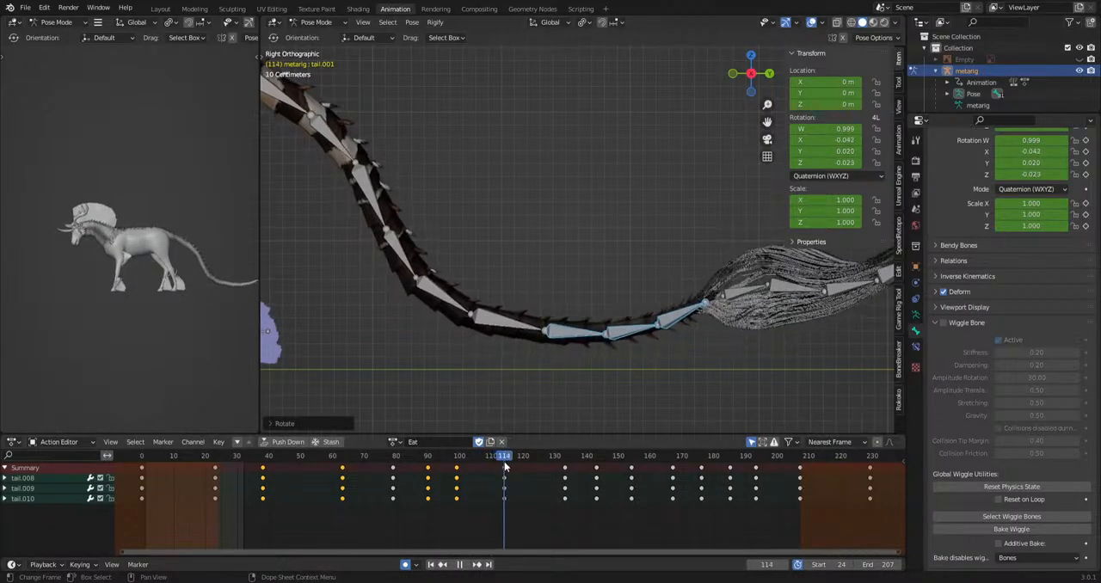
click(691, 415)
Rotate tail.008 to tail.010 at the keyframes around frames 167, 176 and 193, and play the action.
drag(508, 456, 701, 469)
key(r)
click(754, 370)
key(r)
click(744, 390)
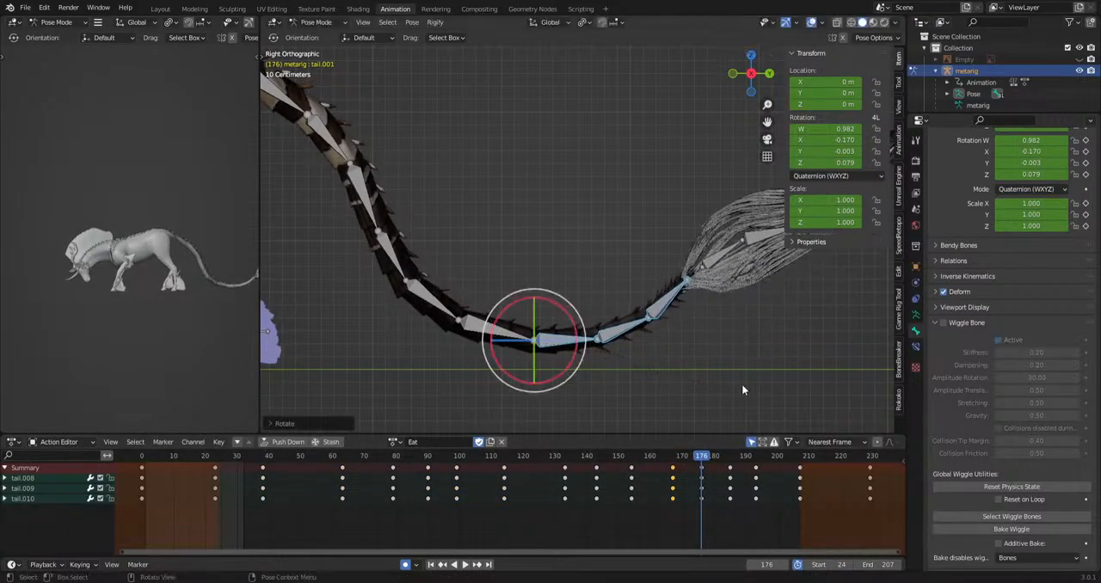
key(space)
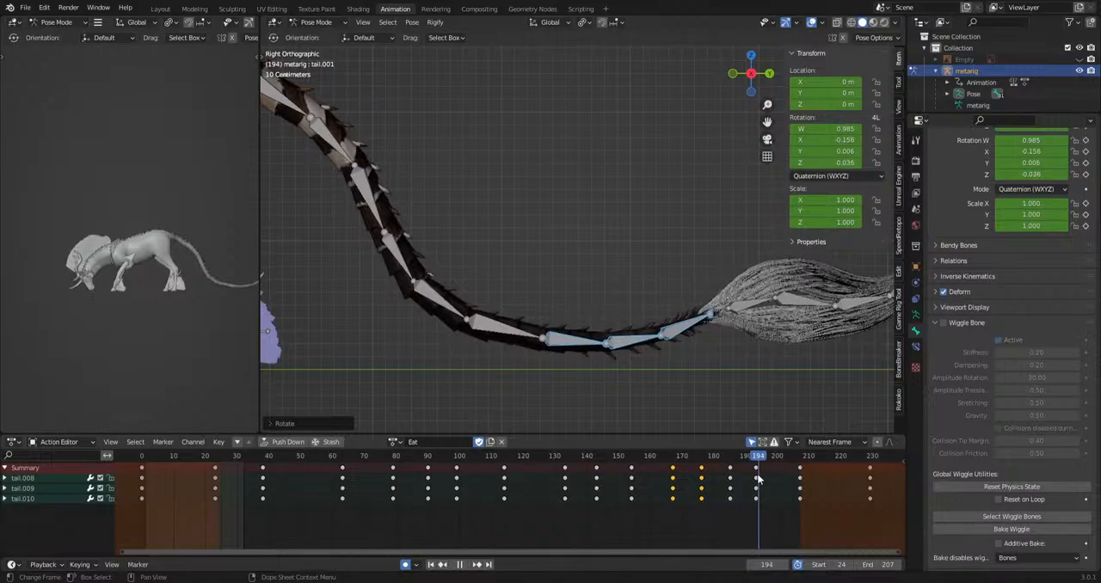
key(space)
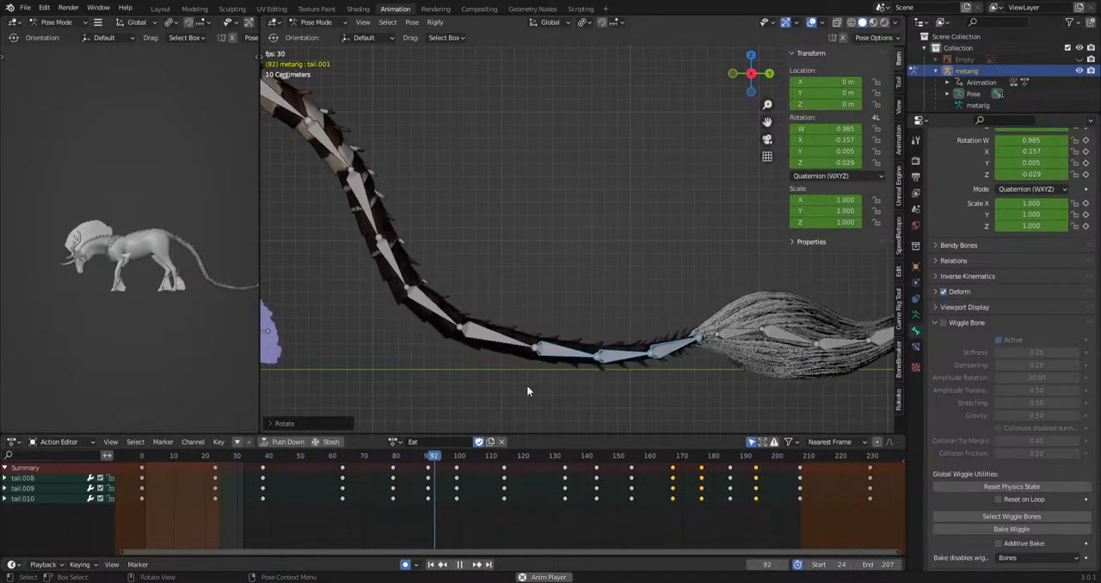
key(space)
Select tail.005 and tail.006 and rotate them around frames 48 and 88.
click(426, 270)
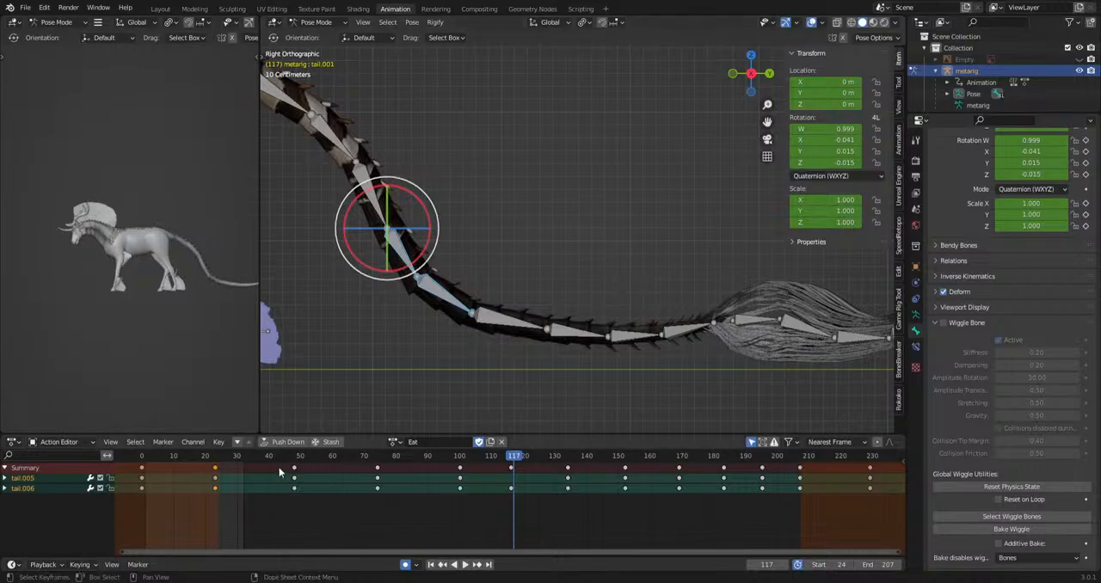
drag(268, 457, 421, 497)
key(r)
click(694, 338)
key(r)
click(632, 353)
Rotate tail.005 and tail.006 around frame 134 and at frame 152, and check the pose at frame 169.
drag(454, 456, 568, 459)
key(space)
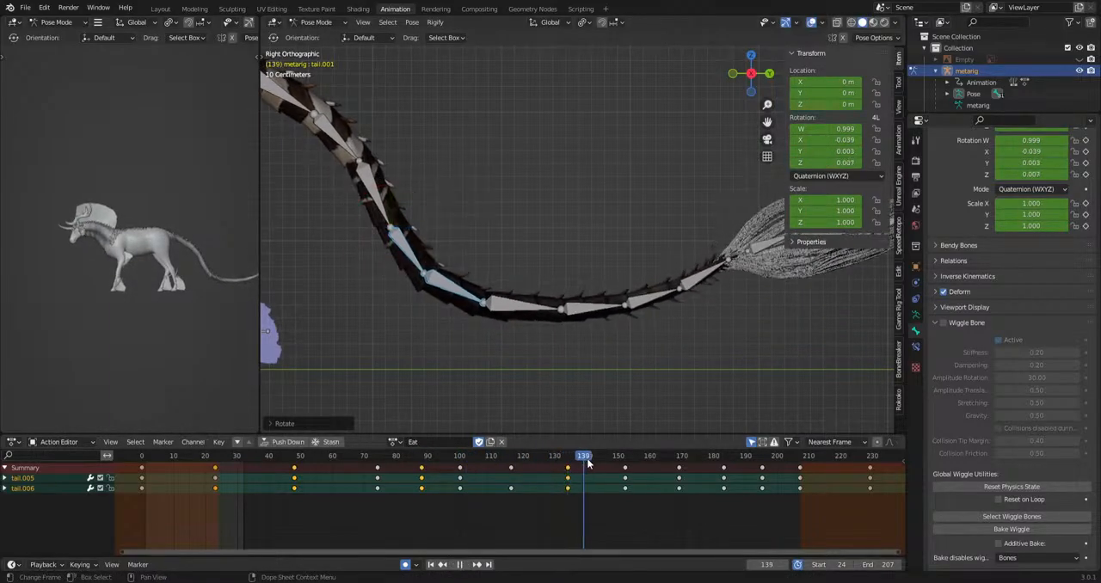
key(r)
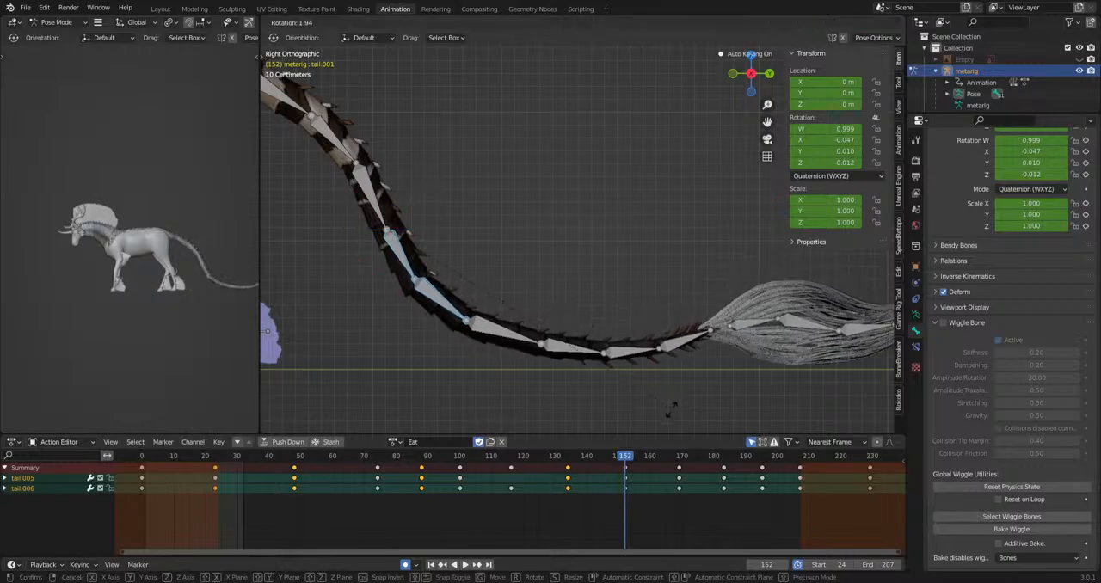
click(673, 411)
drag(626, 458, 678, 476)
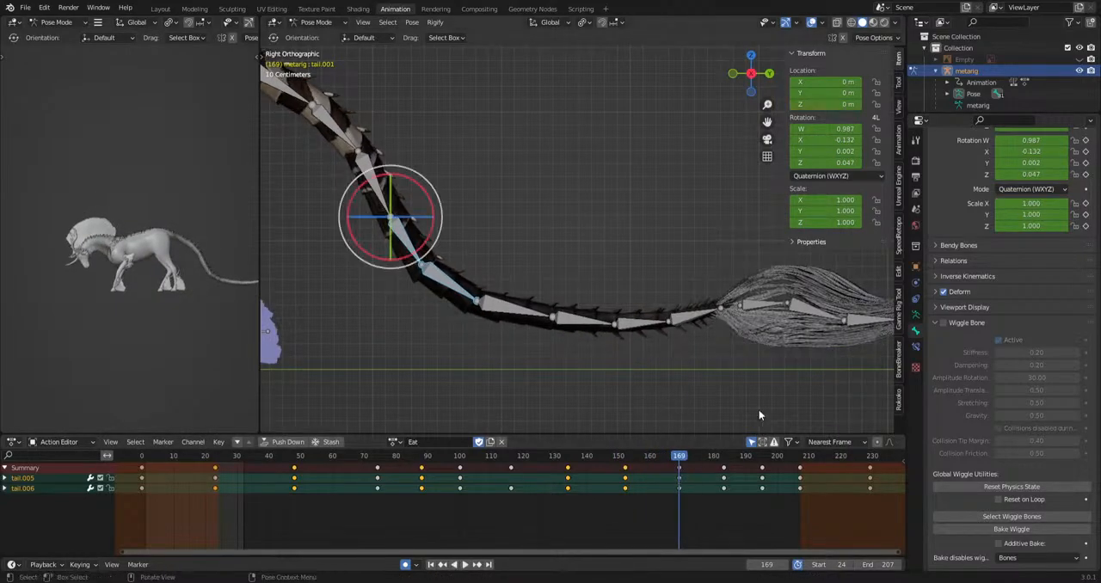
Reselect tail.008 to tail.010 and adjust their rotation at frames 90 and 99.
drag(576, 331, 576, 332)
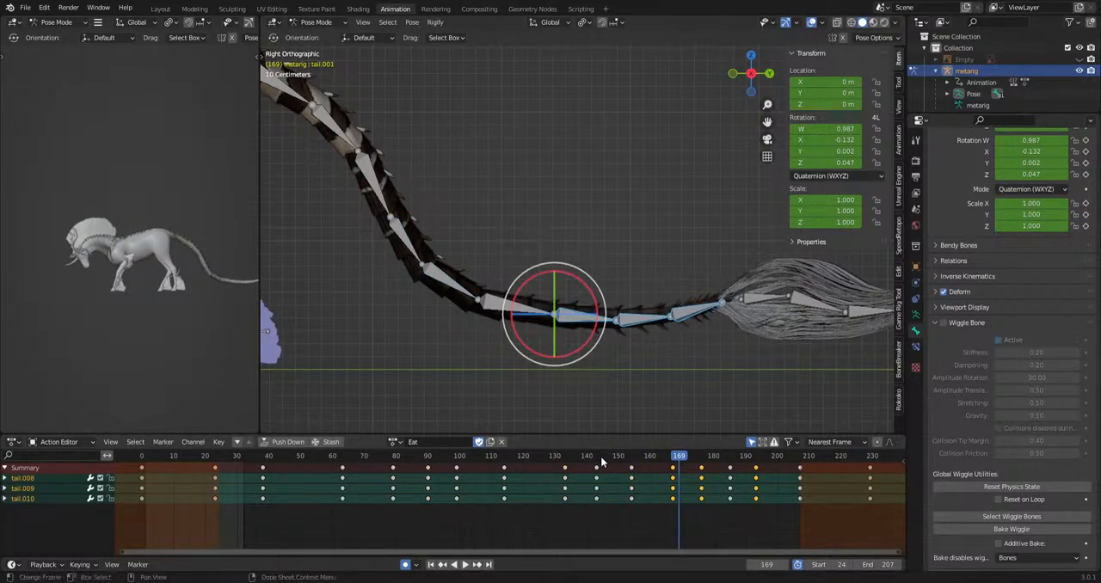
drag(602, 463, 393, 562)
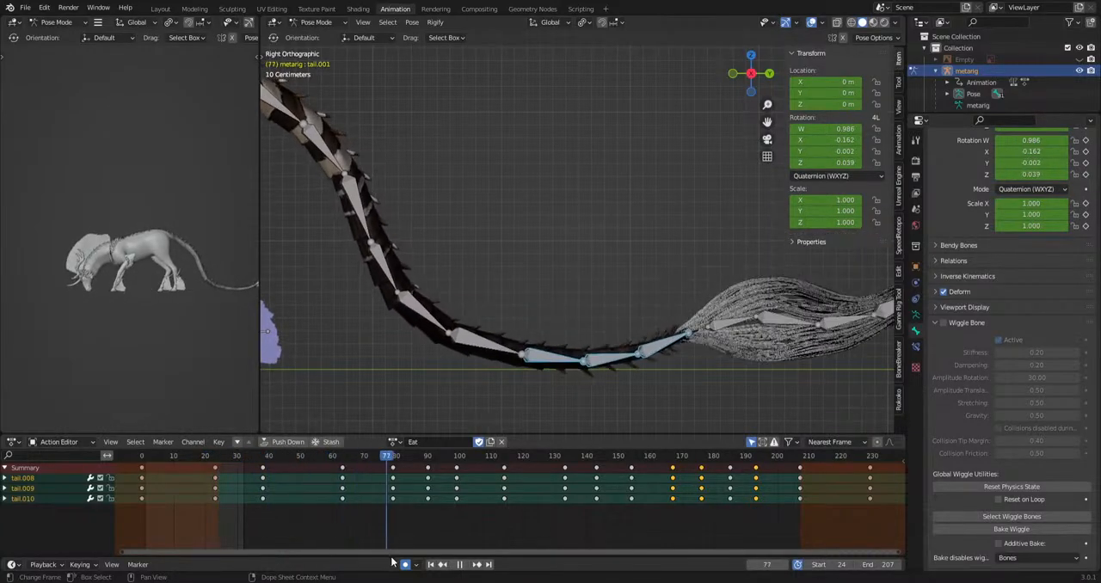
key(space)
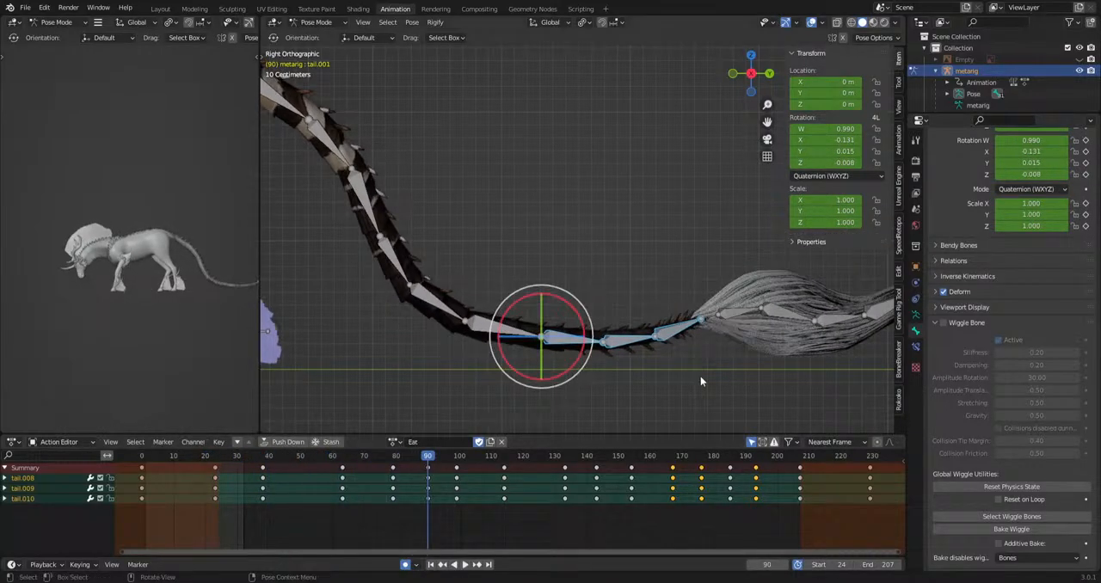
key(r)
click(826, 347)
key(space)
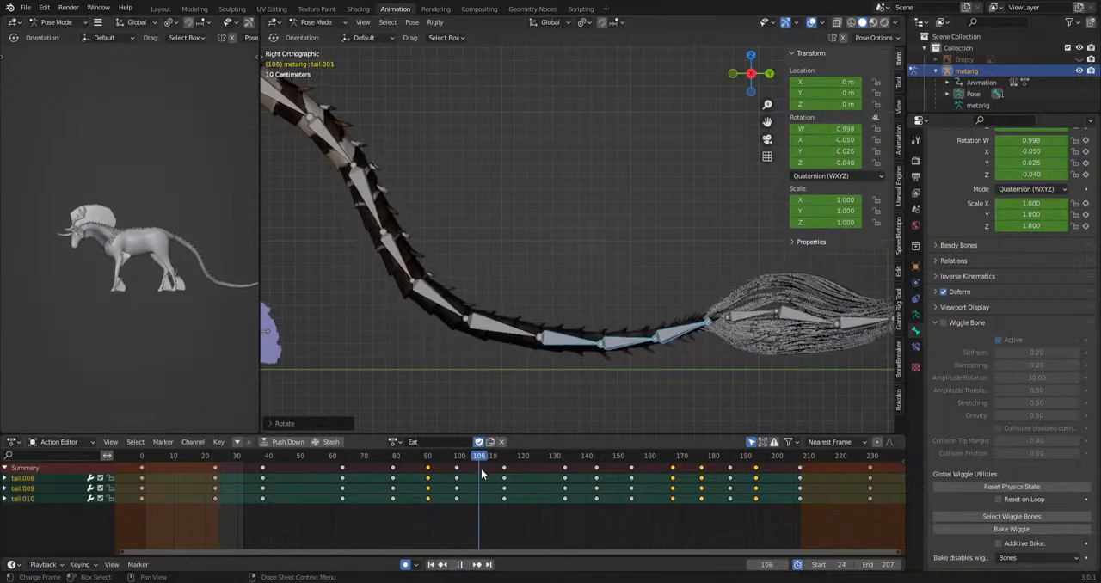
key(space)
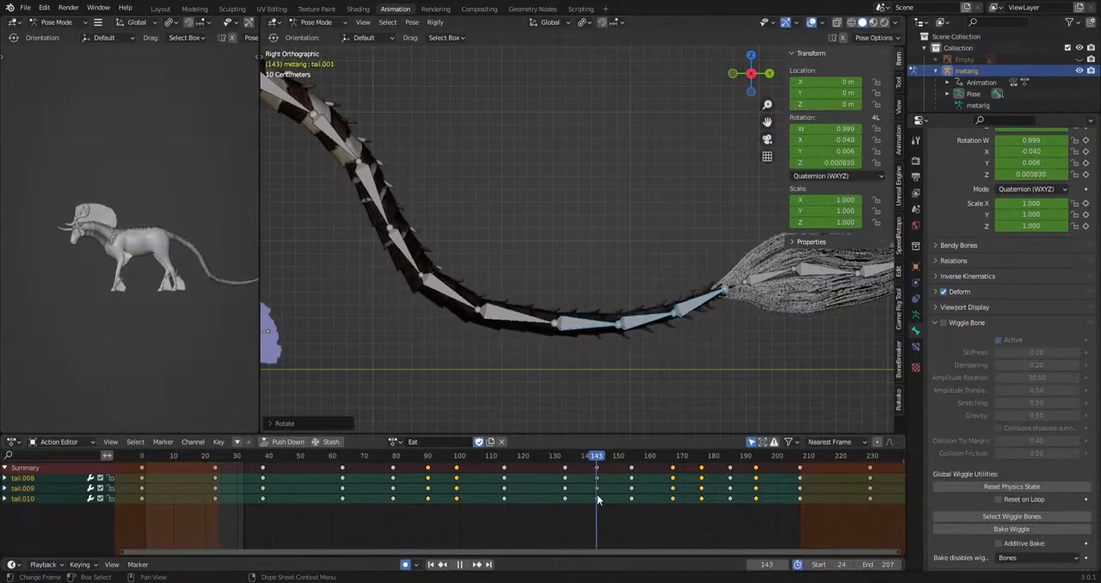
Rotate tail.008 to tail.010 at frame 143 and around frames 154 and 167, and play through the result.
key(space)
drag(598, 459, 674, 470)
key(r)
click(761, 361)
key(r)
key(space)
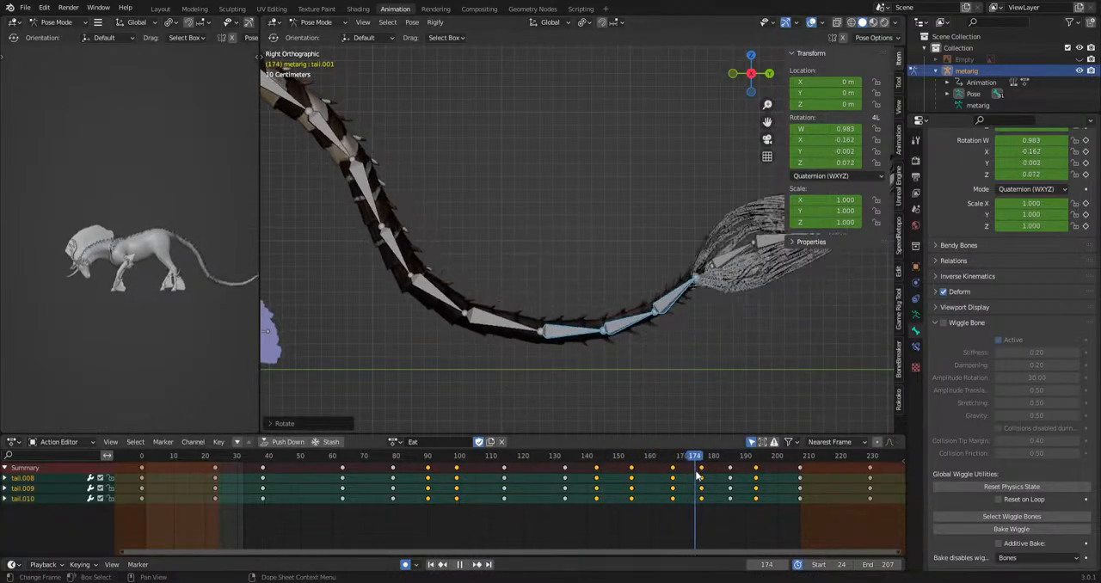
key(space)
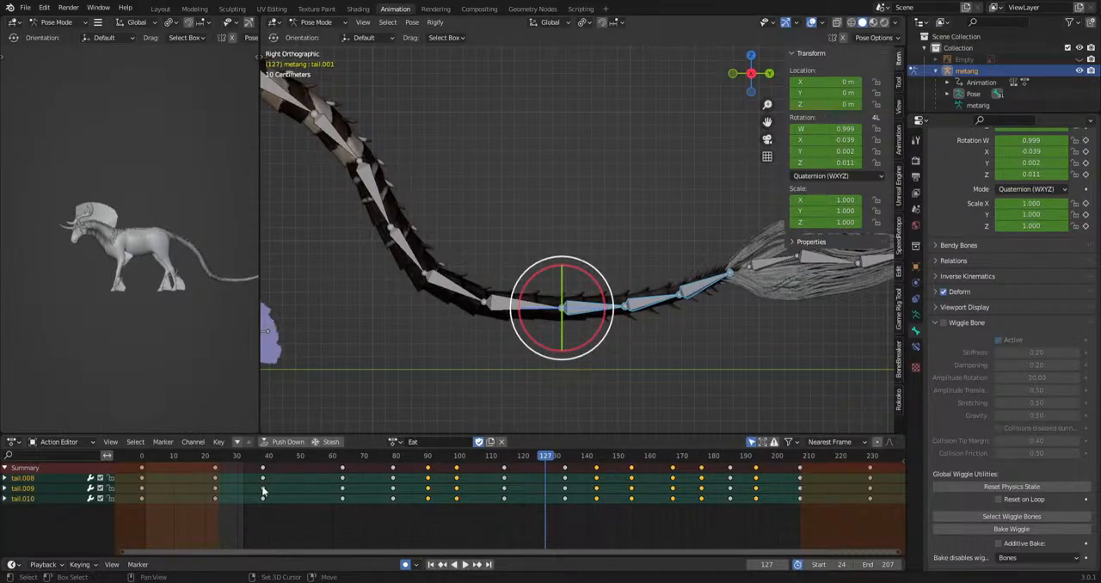
Add tail.007 to the selection, offset the keyframes of tail.008, tail.009 and tail.010 by increasing delays, and review the swing from above.
shift+click(523, 304)
drag(789, 548, 779, 503)
key(g)
key(g)
drag(255, 524, 785, 506)
key(g)
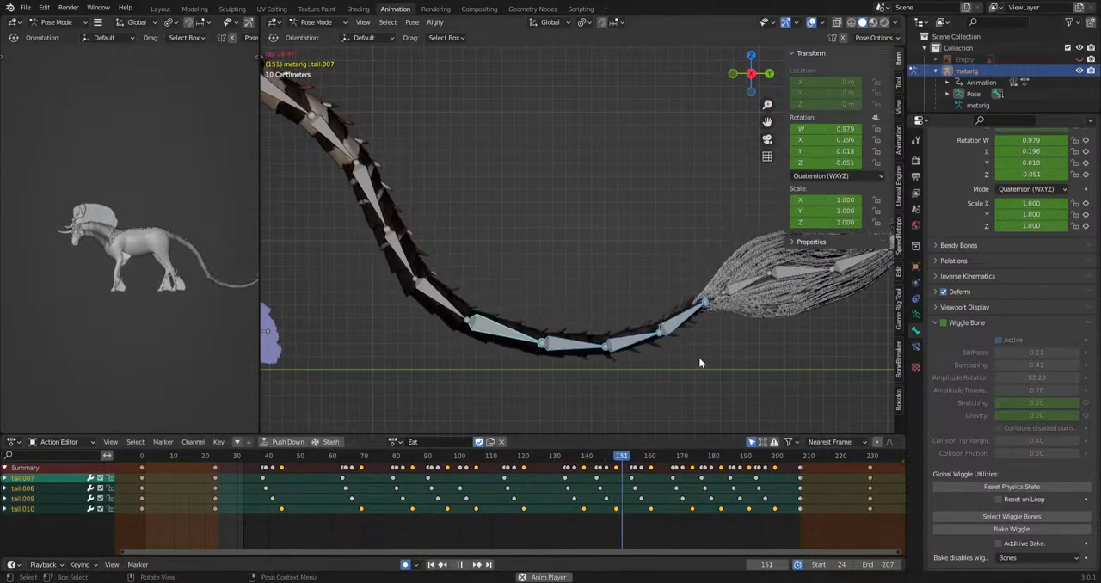
middle_drag(38, 354, 105, 339)
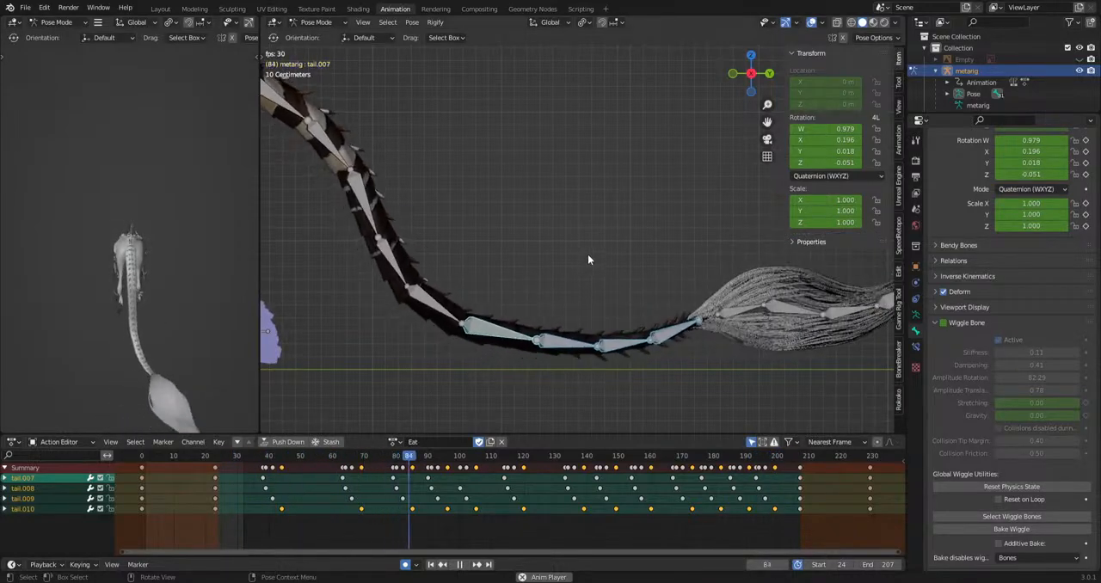
key(space)
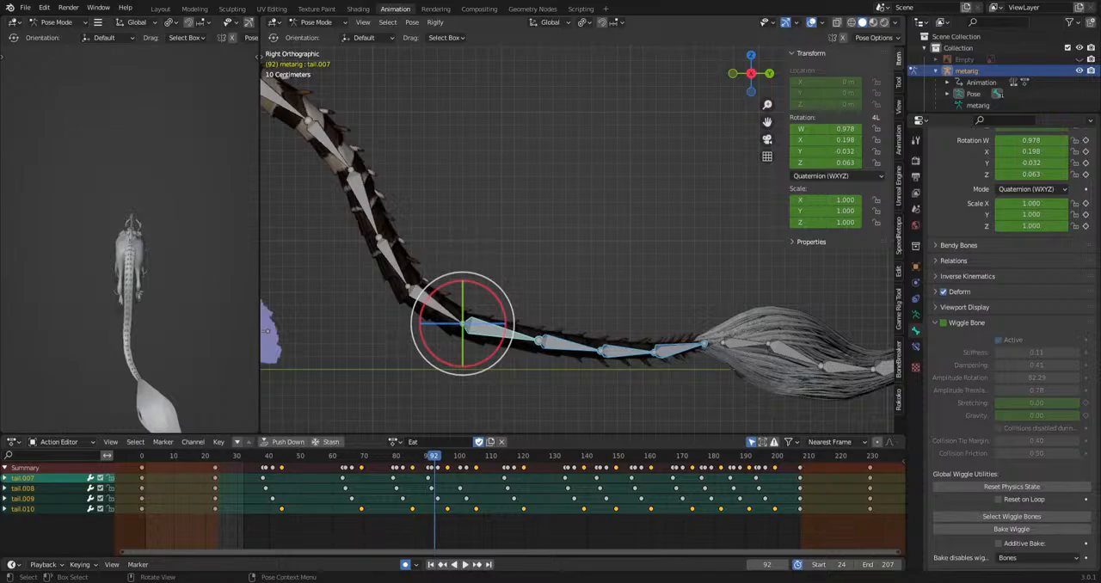
key(space)
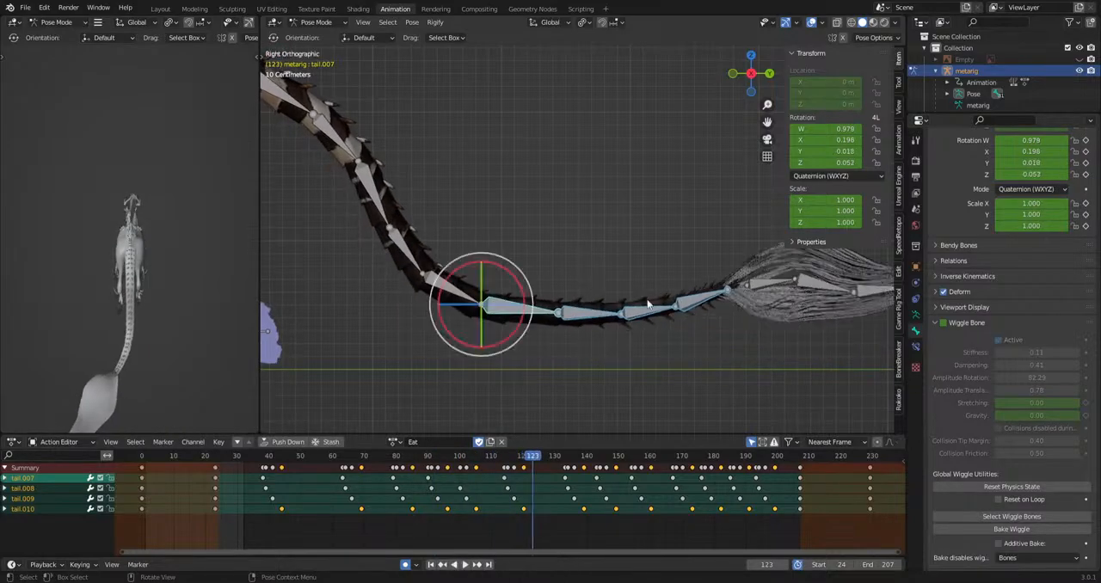
Select tail.002 and tail.003, rotate them slightly at frame 37 to key a new pose, and play the action.
drag(465, 121, 416, 178)
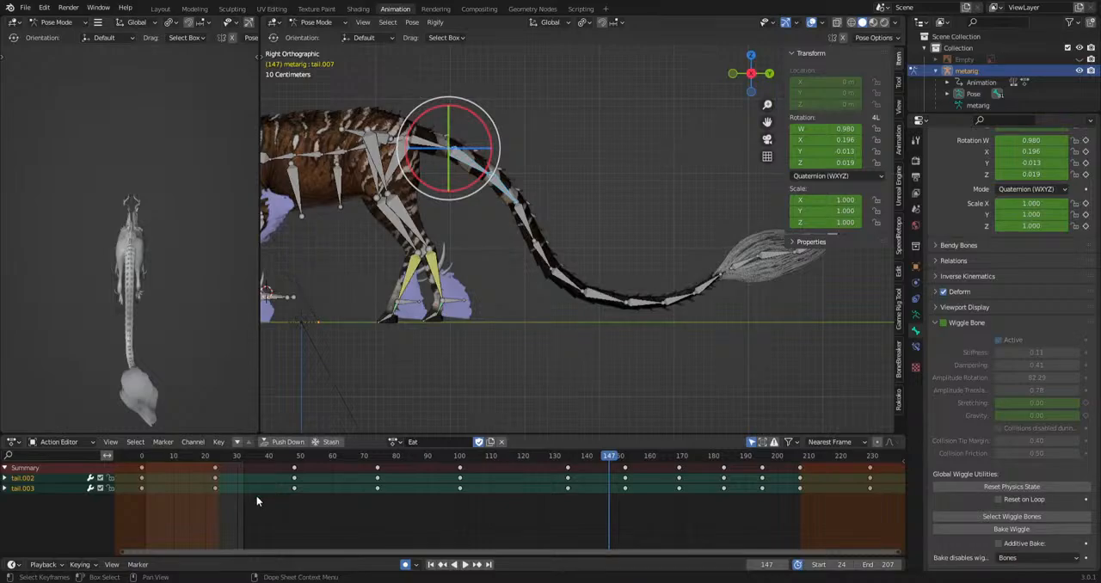
drag(233, 457, 260, 478)
key(space)
key(r)
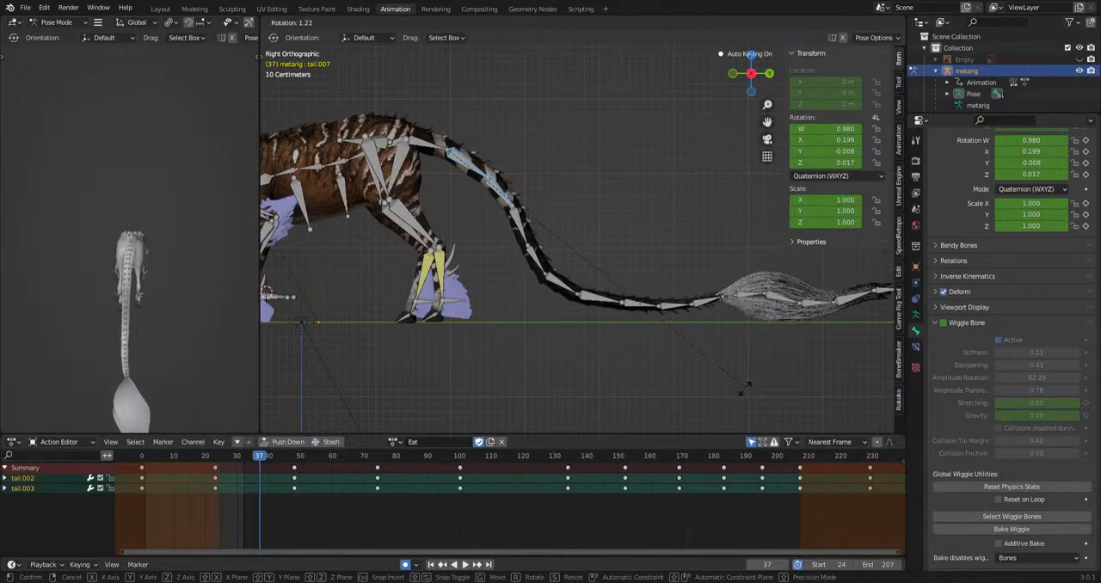
click(744, 388)
key(space)
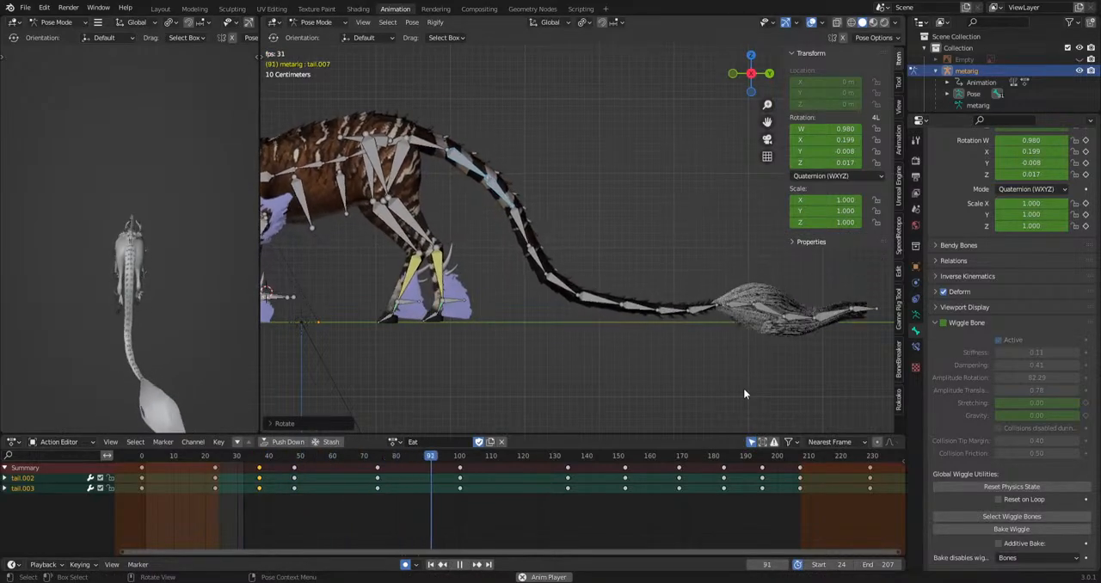
Delay the tail.003 keyframes between frames 37 and 195 by 3 frames and play the action.
key(space)
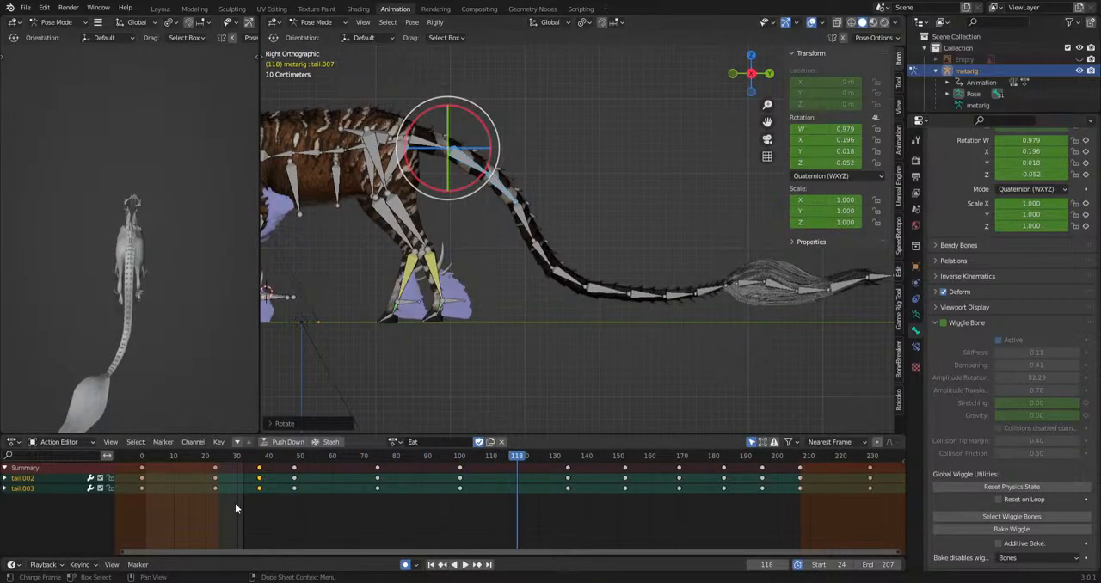
drag(235, 503, 778, 487)
key(g)
click(787, 493)
key(space)
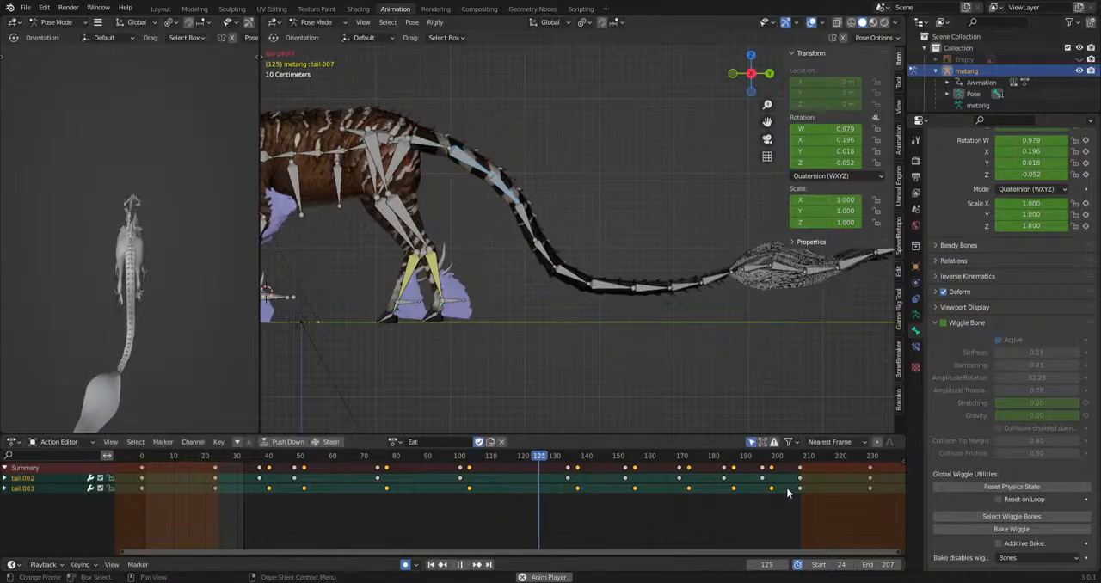
key(space)
Select Tailhair.001 to Tailhair.004, remove their frame 123 keyframes and set the remaining keyframes to Bezier interpolation.
key(KP_3)
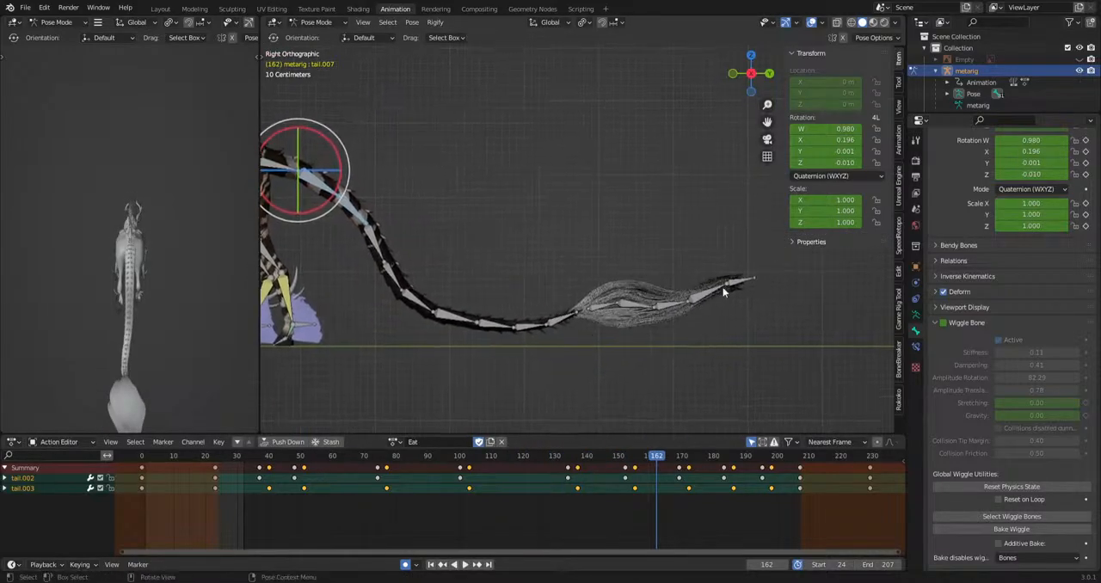
click(745, 280)
drag(762, 258, 629, 369)
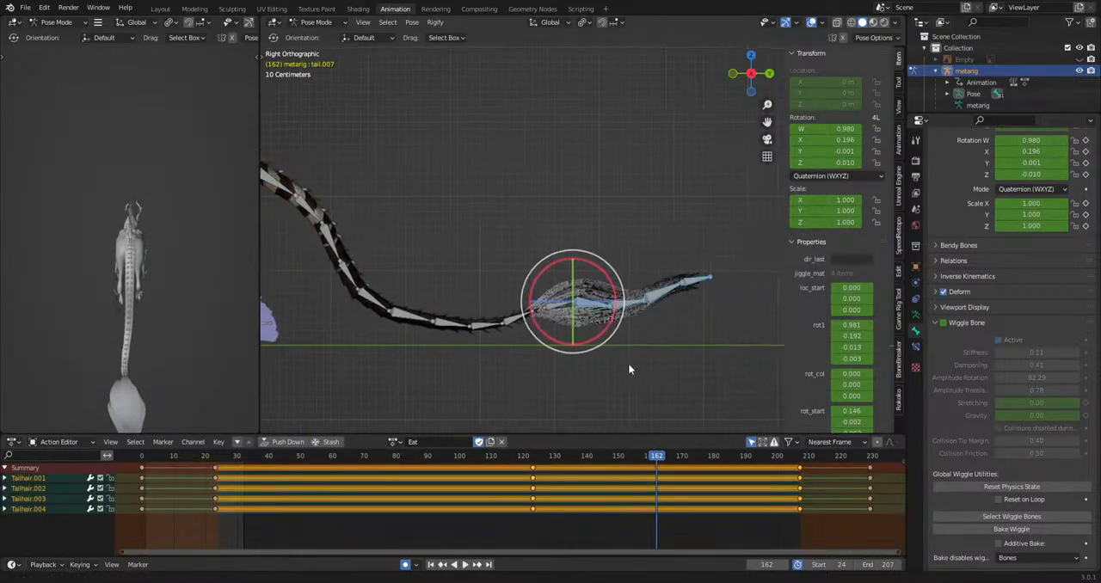
drag(461, 540, 576, 465)
right_click(577, 464)
mouse_move(577, 465)
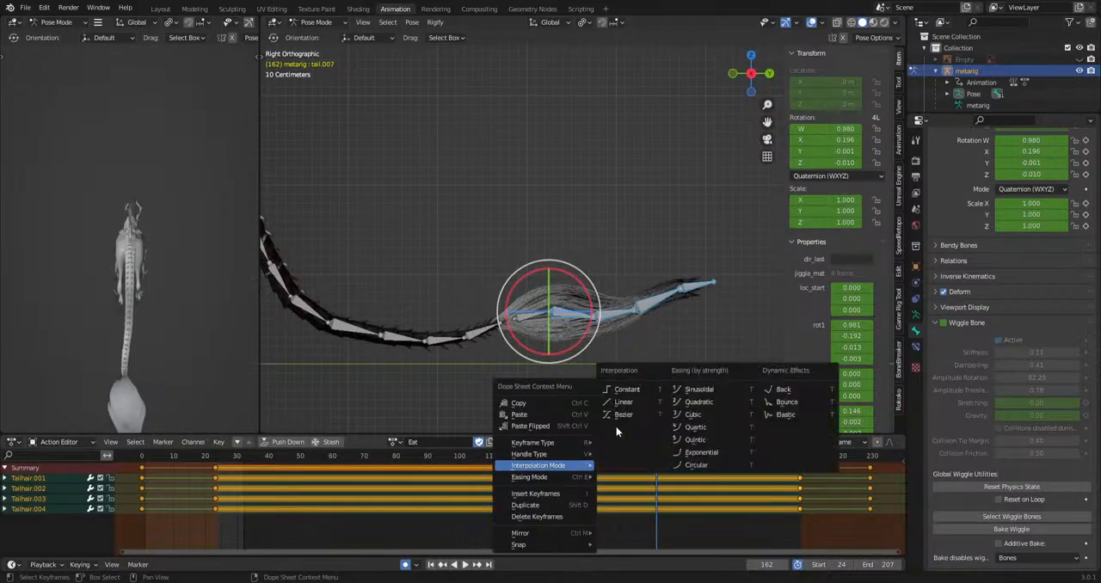
click(623, 415)
Try to rotate Tailhair.001 to Tailhair.004 downward at frame 49.
drag(224, 461, 298, 465)
key(r)
click(681, 404)
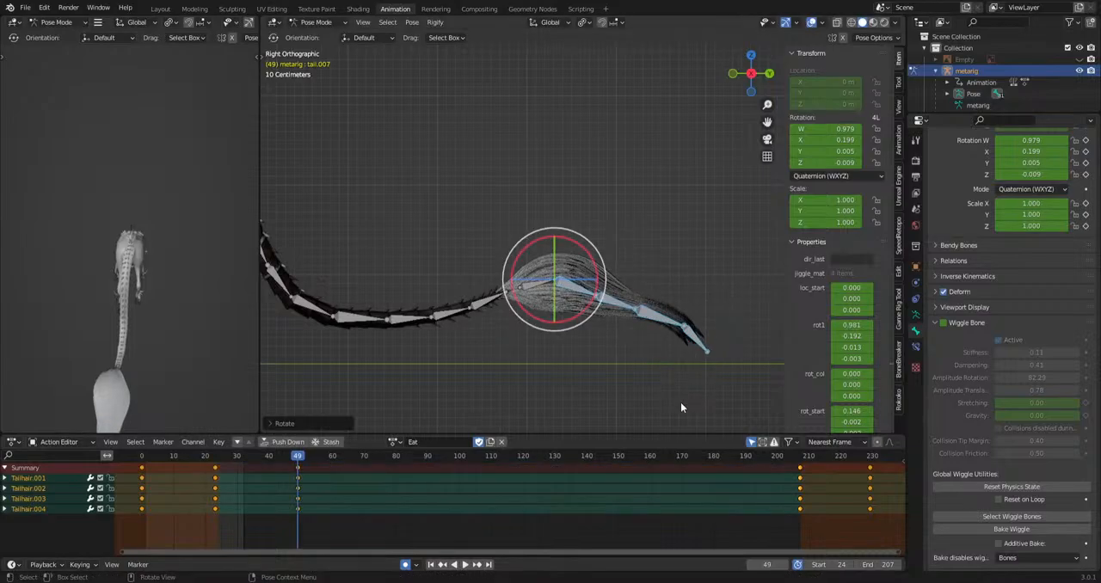
key(ctrl+z)
Select Tailhair to Tailhair.004 and clear the keyframes on the Wiggle Bone enable property.
drag(733, 220, 524, 338)
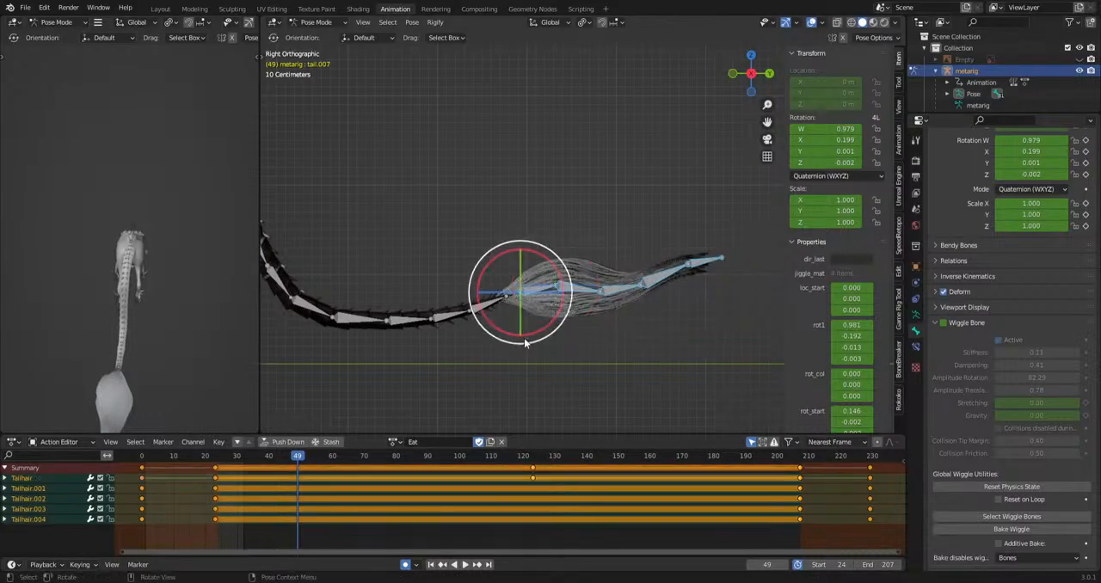
right_click(943, 323)
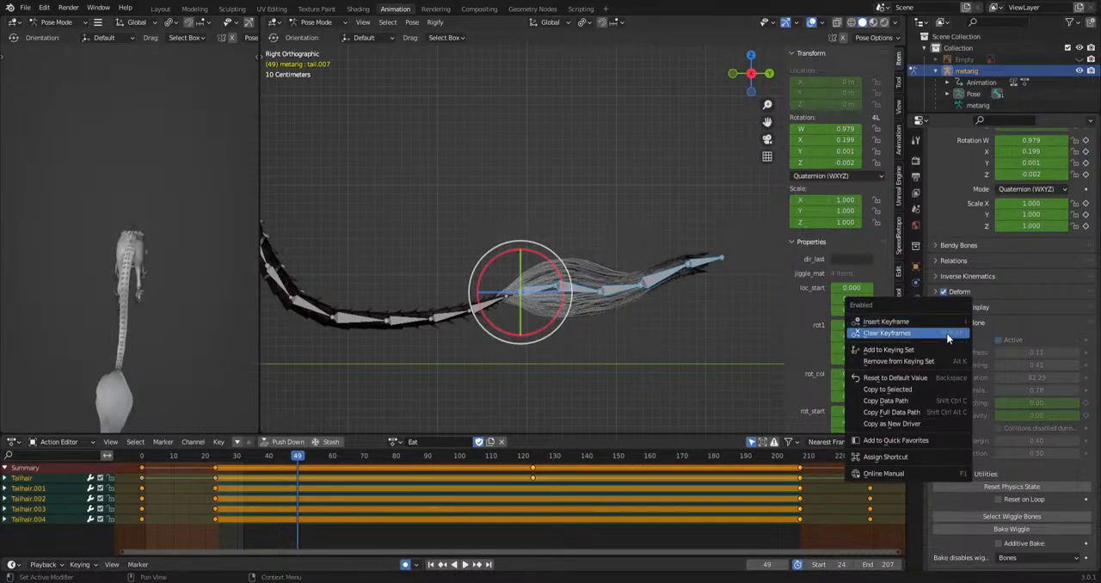
click(947, 334)
Rotate the five tail-hair bones downward at frame 49 and set their keyframes to Bezier interpolation.
key(r)
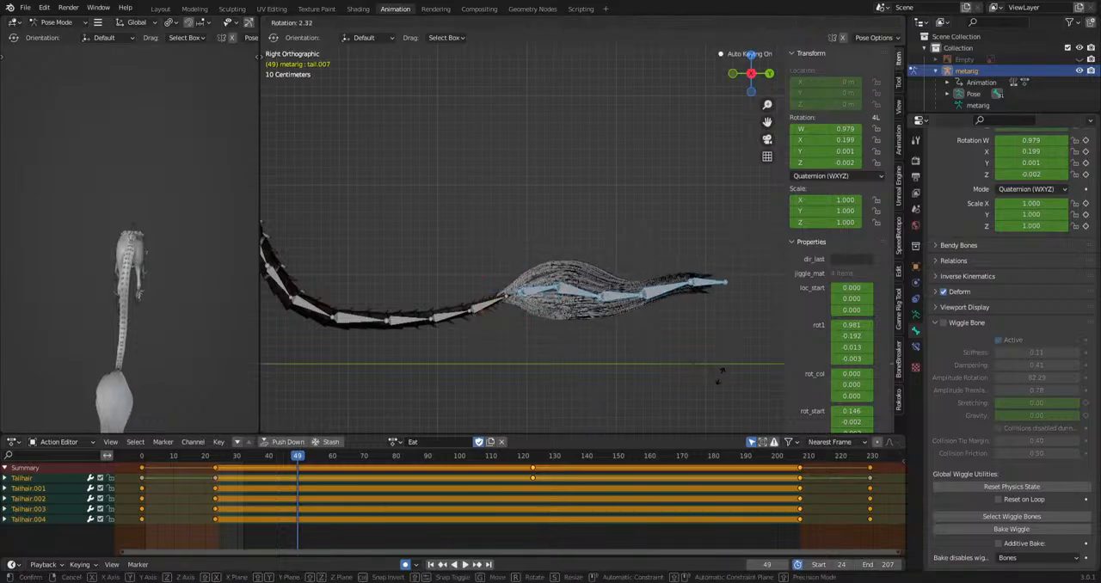
click(718, 397)
key(space)
key(space)
right_click(432, 472)
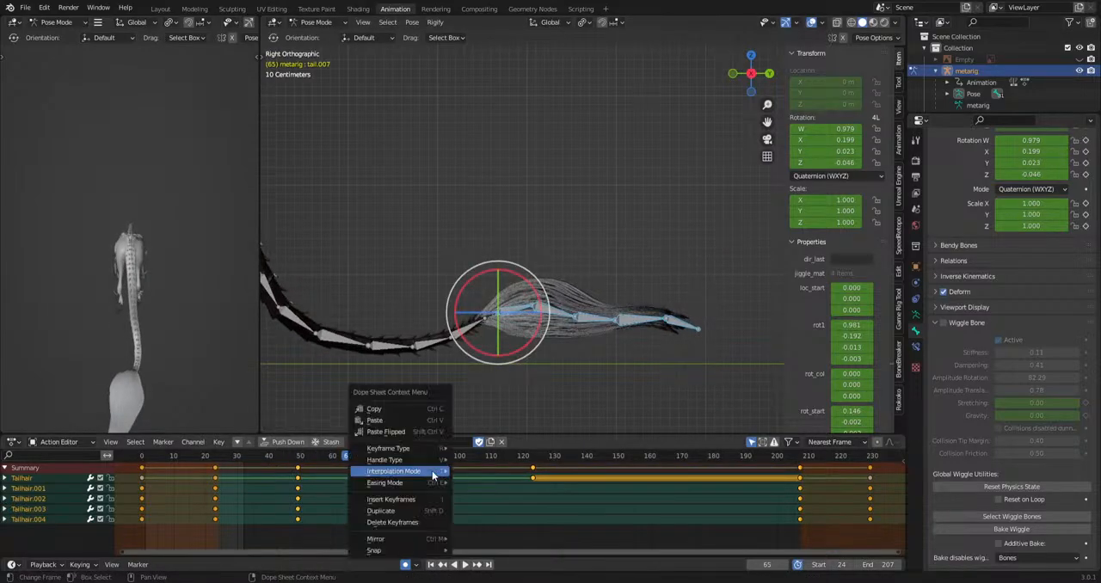
mouse_move(432, 472)
click(458, 419)
click(222, 460)
key(space)
Rotate the tail-hair bones in the side view at frames 69 and 94 to key new poses.
drag(223, 460, 440, 479)
key(r)
click(631, 401)
key(r)
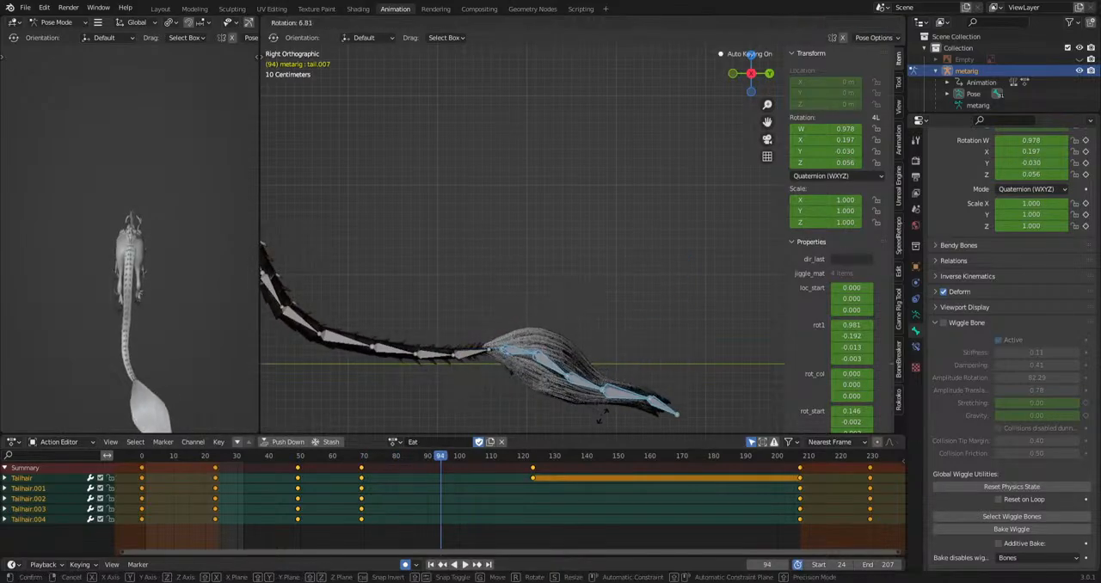
click(620, 395)
key(space)
Rotate the tail-hair bones at frames 114, 138, 154 and 175, and delete the leftover Tailhair keyframe at frame 123.
drag(463, 459, 697, 471)
key(r)
click(651, 392)
key(Delete)
key(space)
key(r)
click(742, 348)
key(r)
click(693, 308)
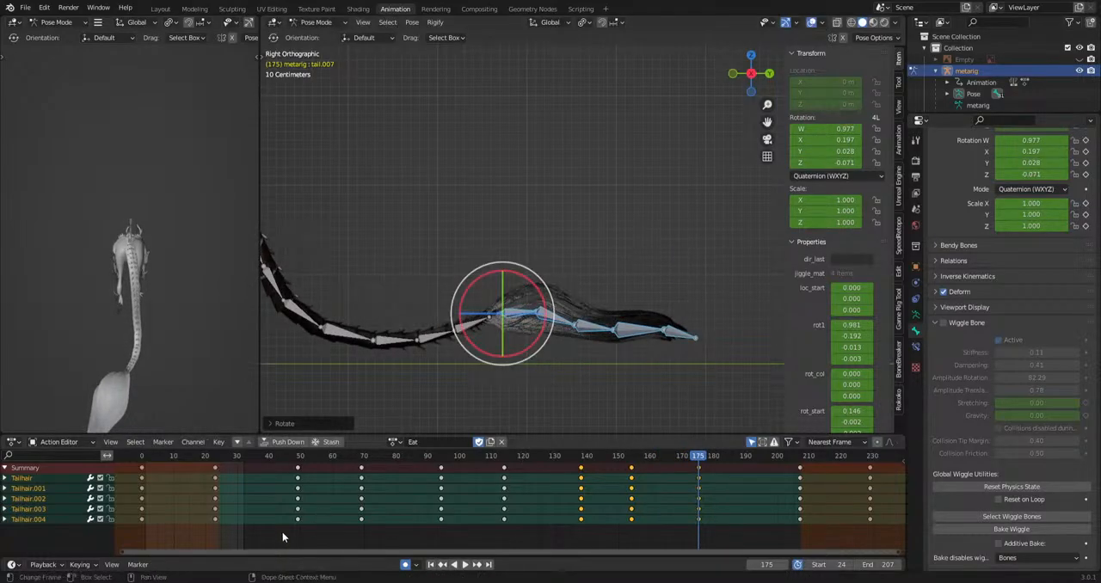
Offset the keyframes of Tailhair.001 to Tailhair.004 by increasing delays down the chain.
drag(282, 530, 696, 493)
key(g)
click(664, 498)
key(ctrl+z)
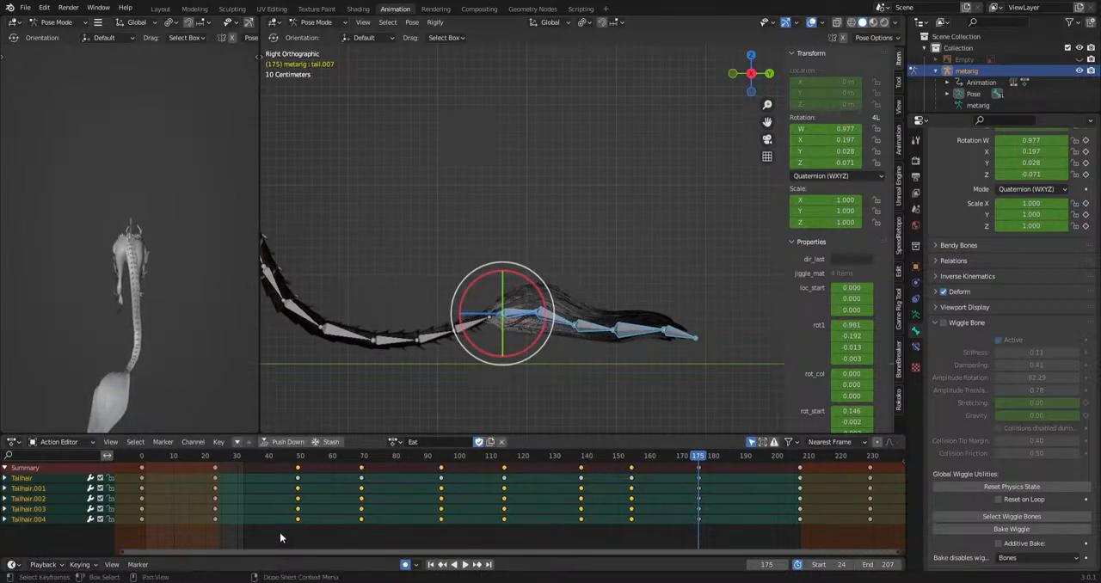
drag(279, 530, 734, 505)
key(g)
click(736, 492)
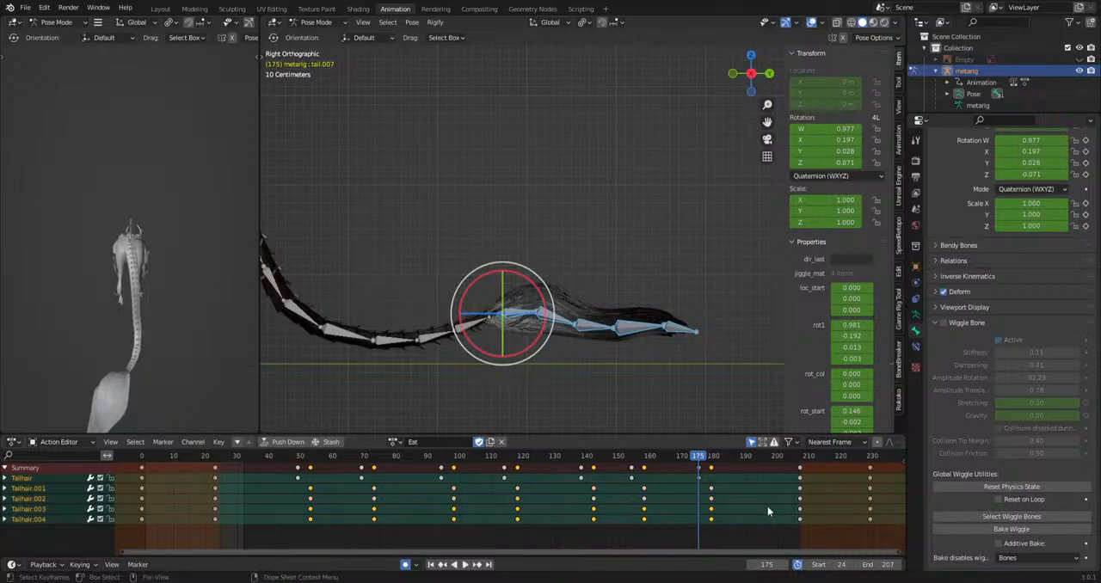
key(g)
click(785, 509)
drag(283, 530, 753, 518)
key(g)
click(762, 524)
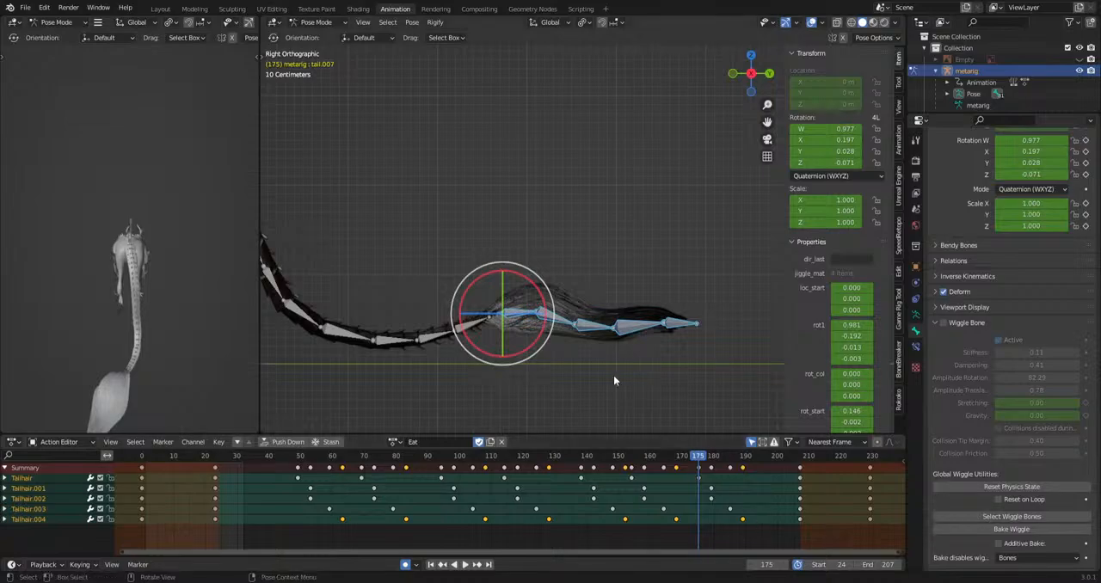
Play the action and examine the tail hair's motion from the side and from above.
key(space)
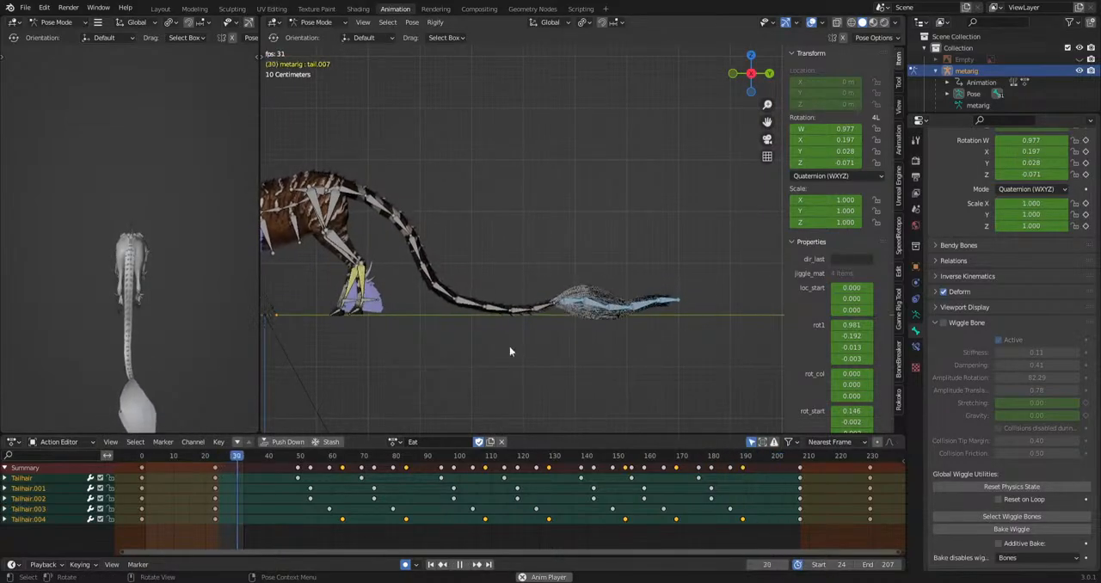
middle_drag(509, 348, 688, 300)
shift+middle_drag(704, 340, 665, 265)
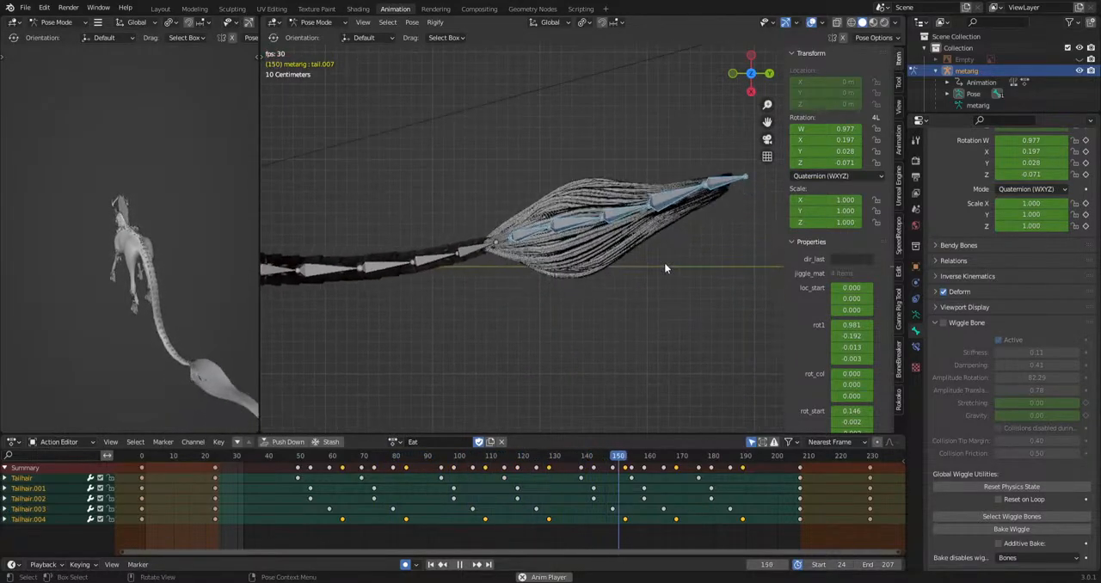
key(space)
shift+middle_drag(667, 376, 610, 384)
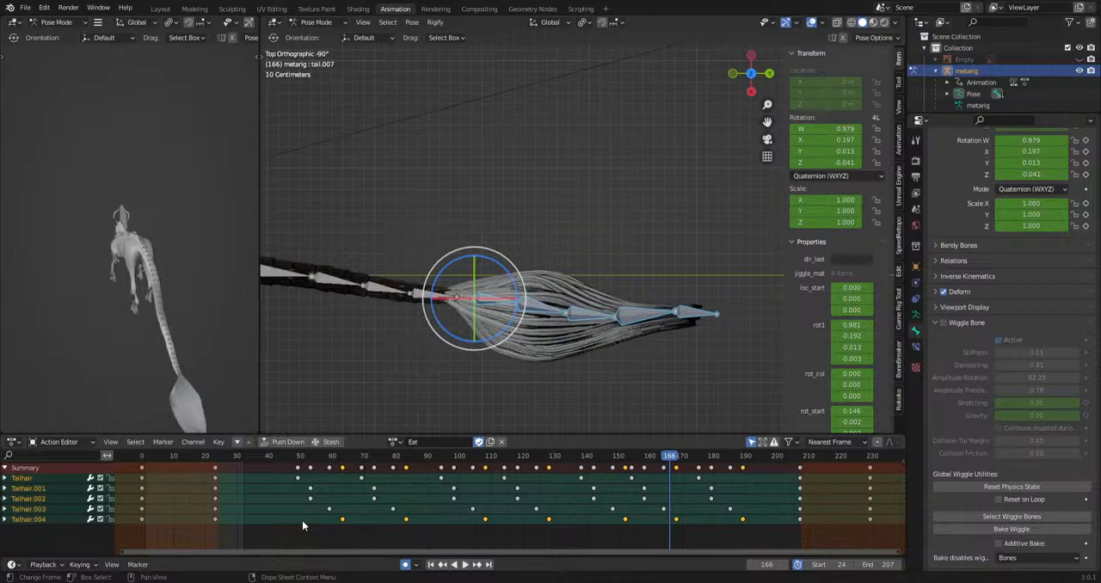
Undo the staggered keyframe offsets on the tail-hair bones.
key(ctrl+z)
key(ctrl+z)
key(ctrl+z)
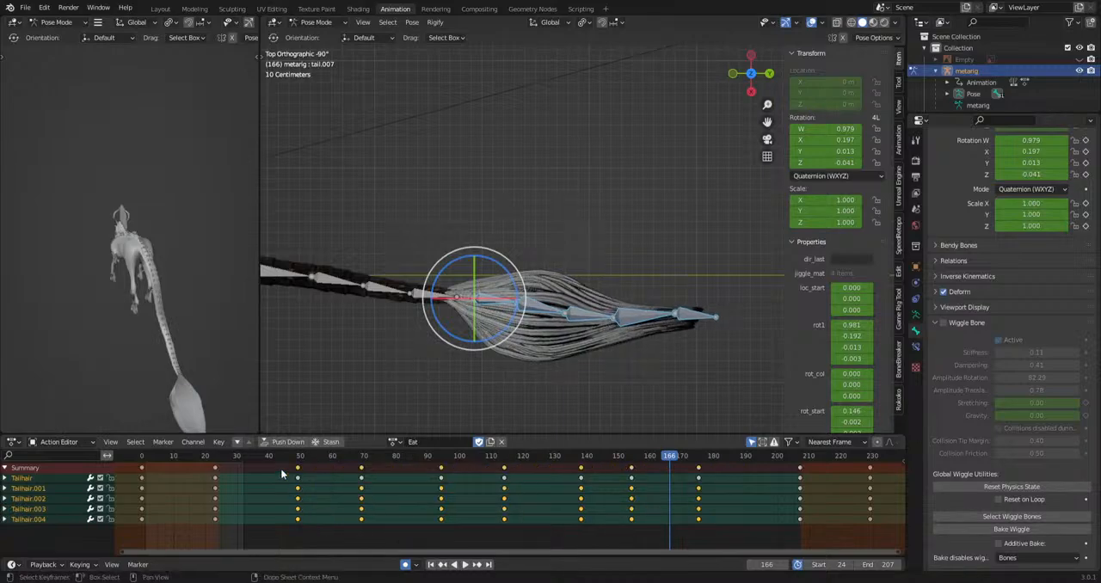
Rotate the tail-hair bones sideways at frame 72 in the top view and move the new keyframes to frame 69.
click(215, 459)
key(space)
drag(298, 482, 370, 471)
key(r)
click(684, 349)
click(299, 459)
click(372, 468)
key(g)
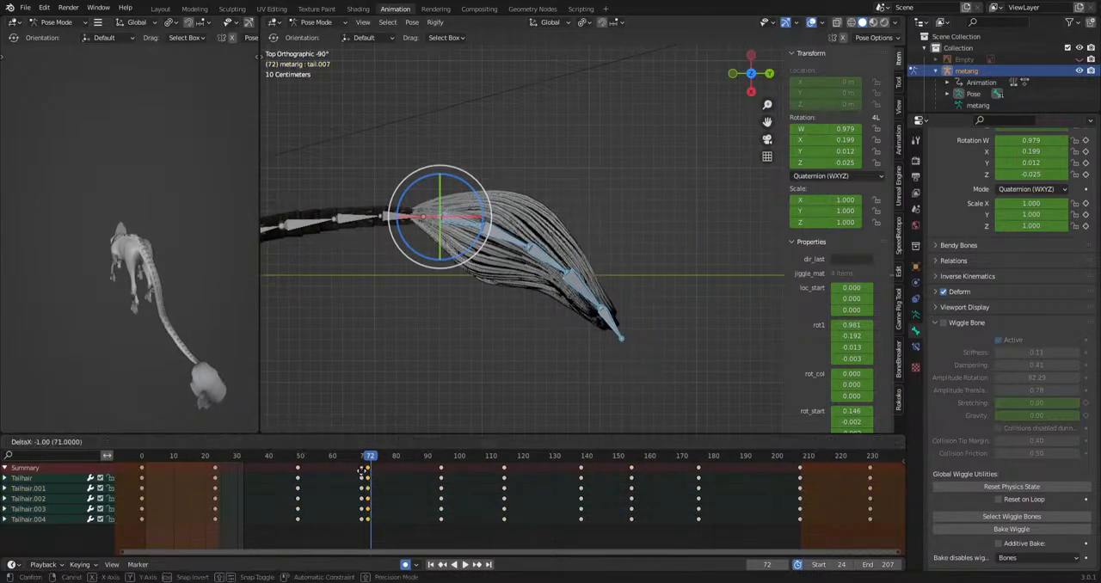
click(361, 461)
Rotate the tail-hair bones sideways at frame 94 and around frames 105, 127, 138 and 163.
drag(364, 462, 443, 496)
key(r)
click(737, 382)
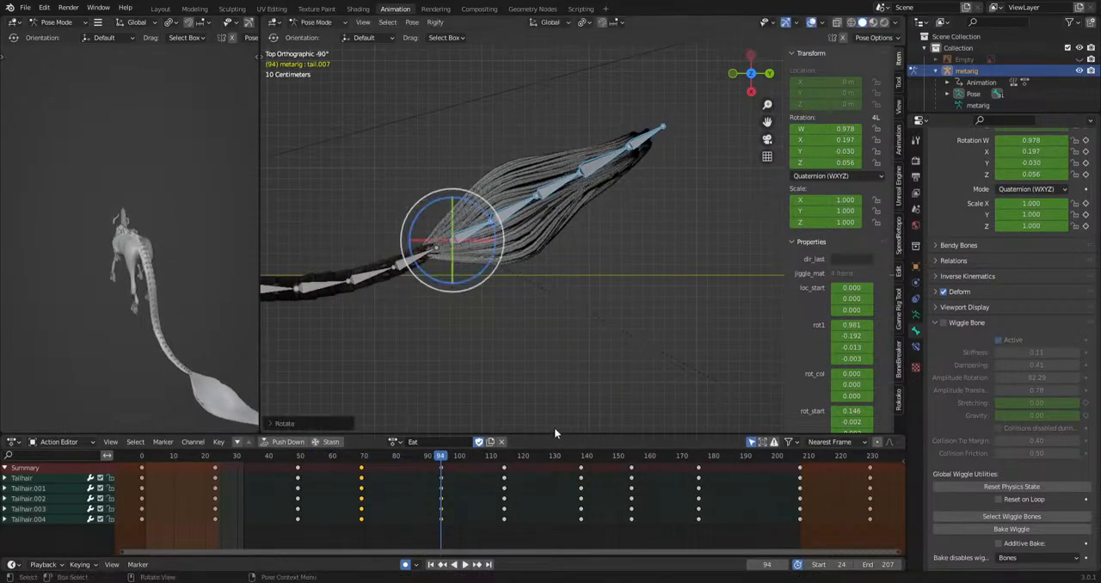
drag(449, 459, 727, 459)
key(r)
click(653, 368)
click(500, 467)
key(r)
click(670, 414)
key(r)
click(648, 399)
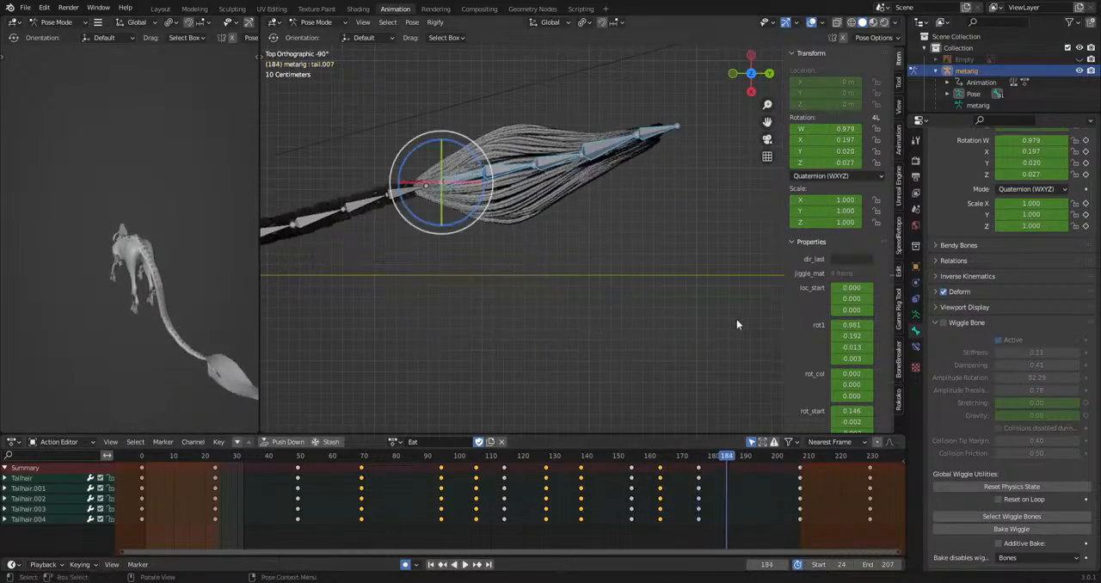
Rotate the tail-hair bones sideways at frame 184 and around frame 195, and play the action.
key(r)
click(700, 408)
key(space)
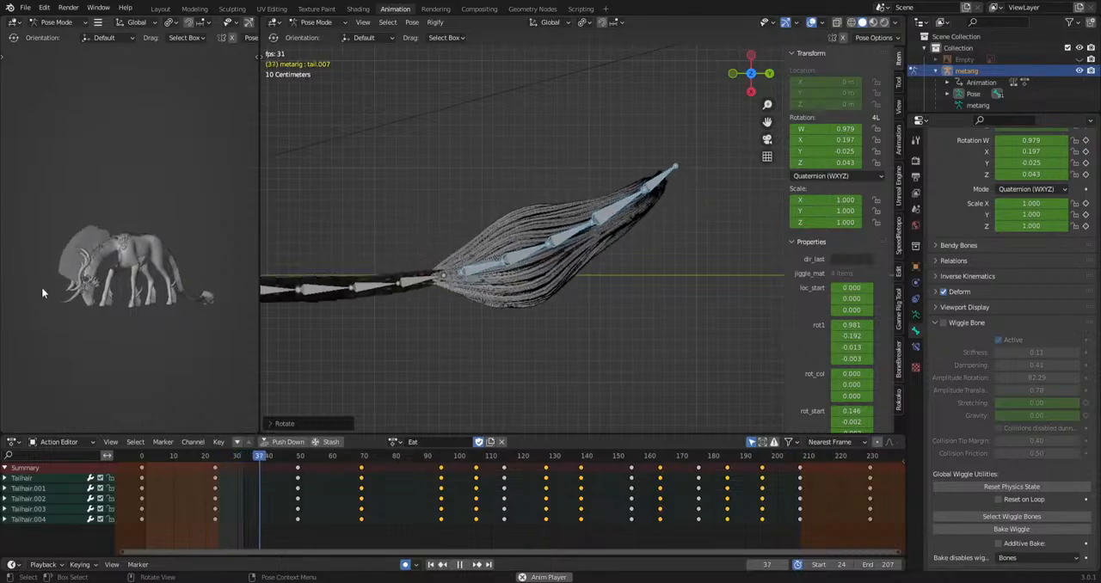
scroll(124, 320, up, 4)
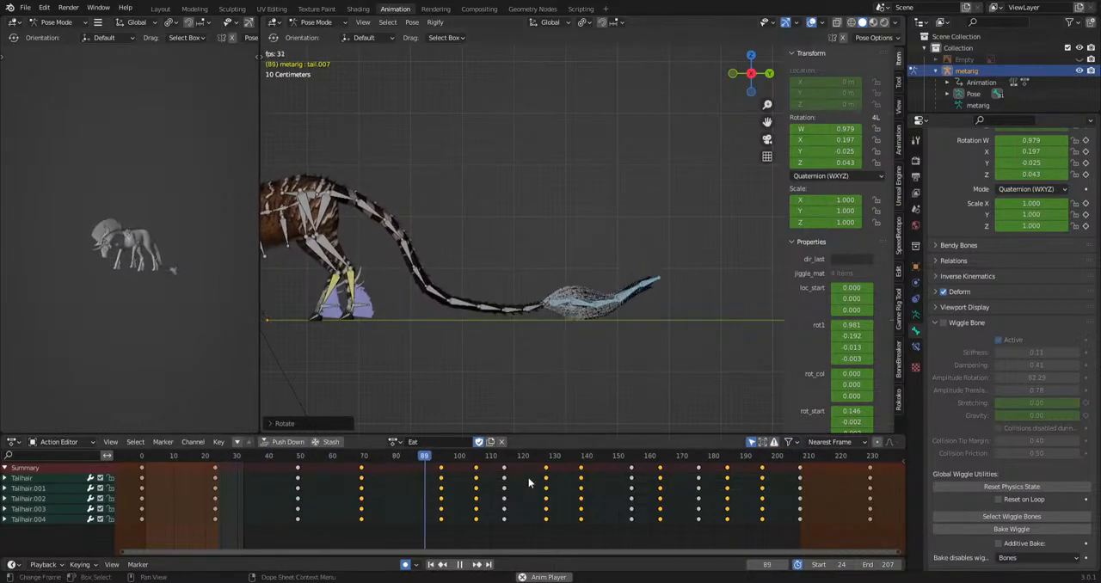
key(space)
Rotate the tail-hair bones at frame 168 in the side view and play through the result.
drag(500, 474, 677, 532)
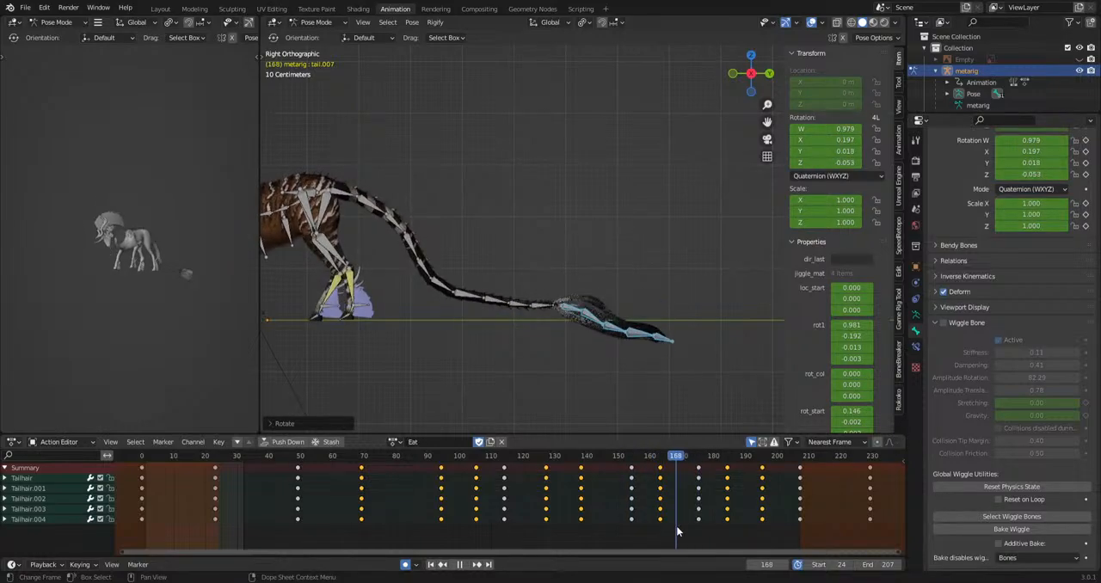
key(r)
click(715, 379)
drag(676, 458, 729, 465)
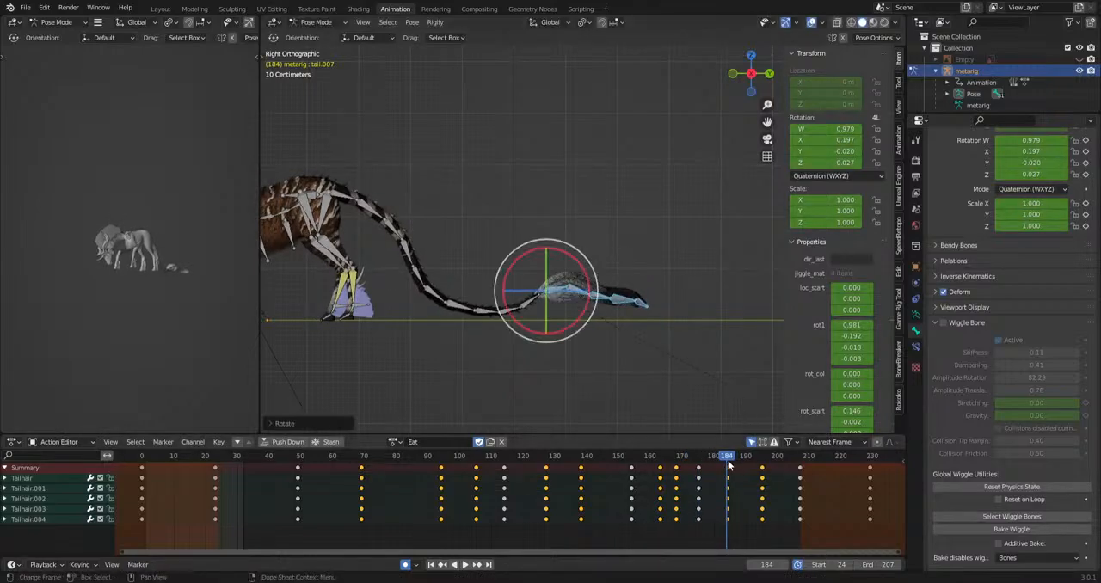
key(space)
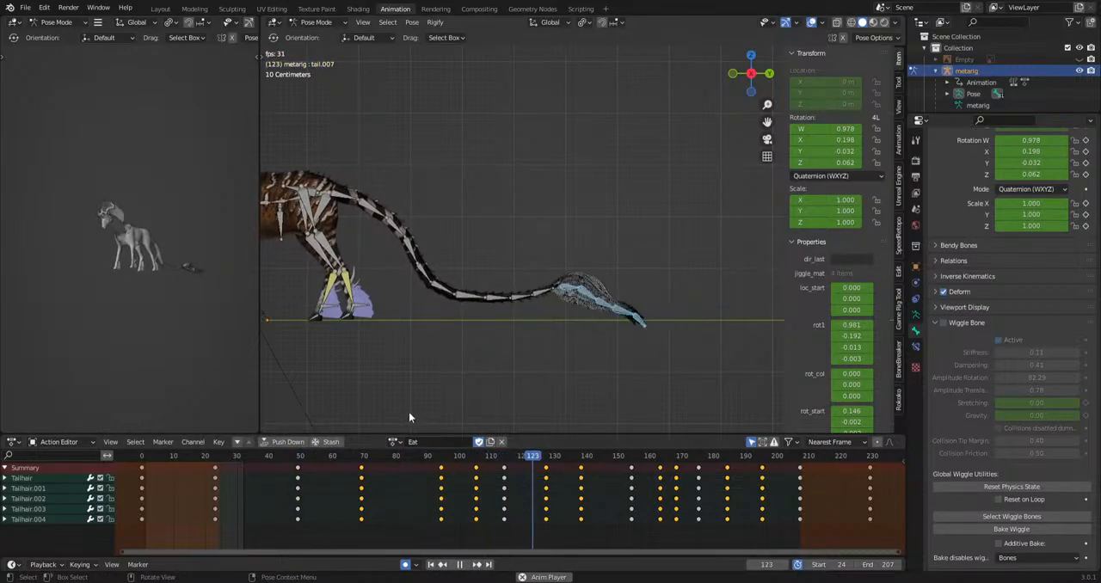
key(space)
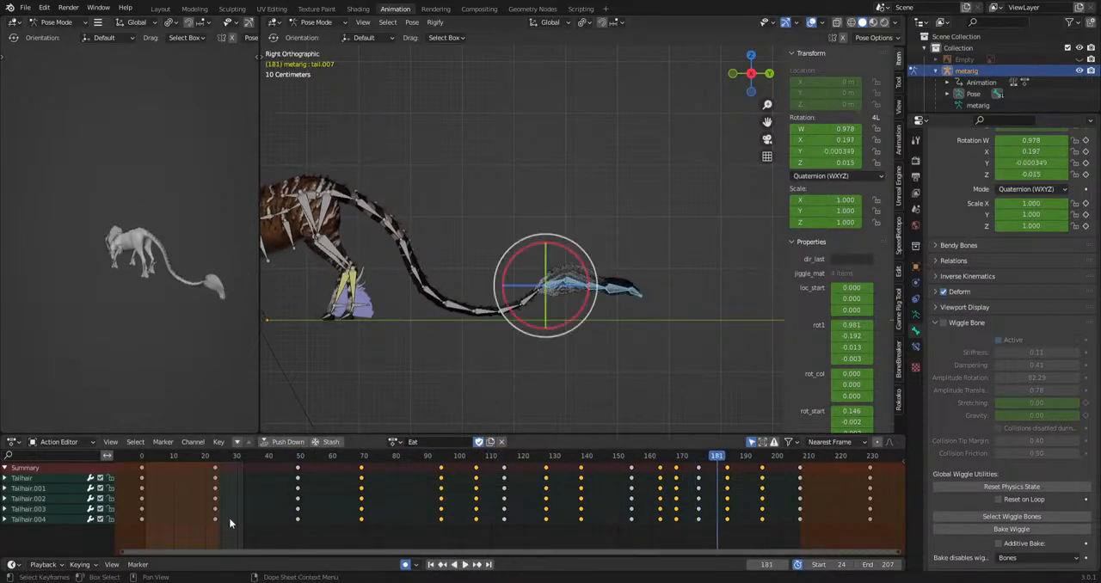
Delay the keyframes of Tailhair.002 to Tailhair.004 by 3 frames, shift Tailhair.004 another 3 frames, and review the playback.
drag(270, 534, 780, 496)
key(g)
click(789, 494)
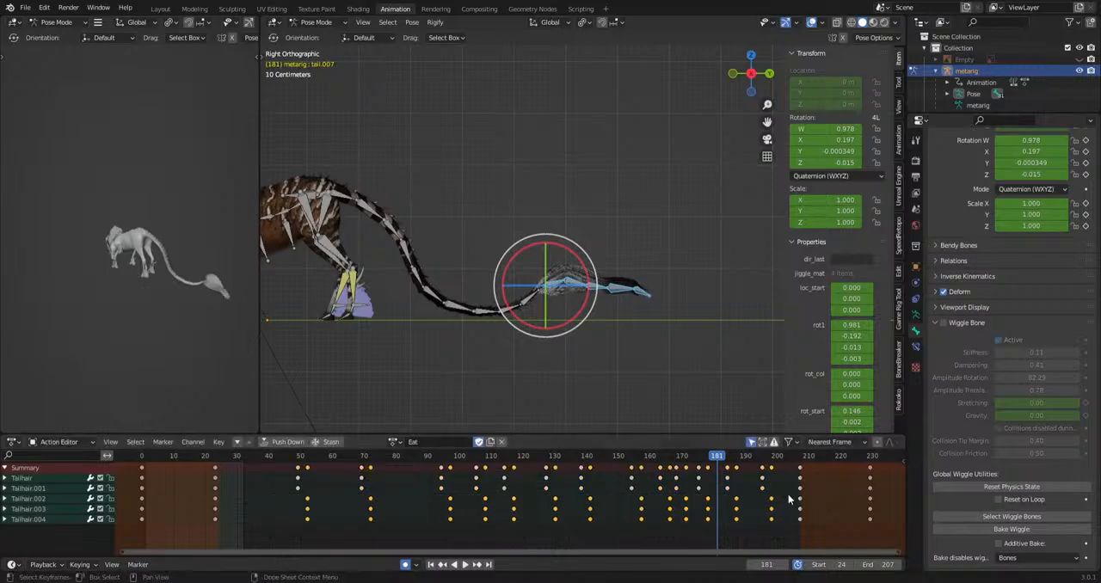
drag(278, 544, 782, 515)
key(g)
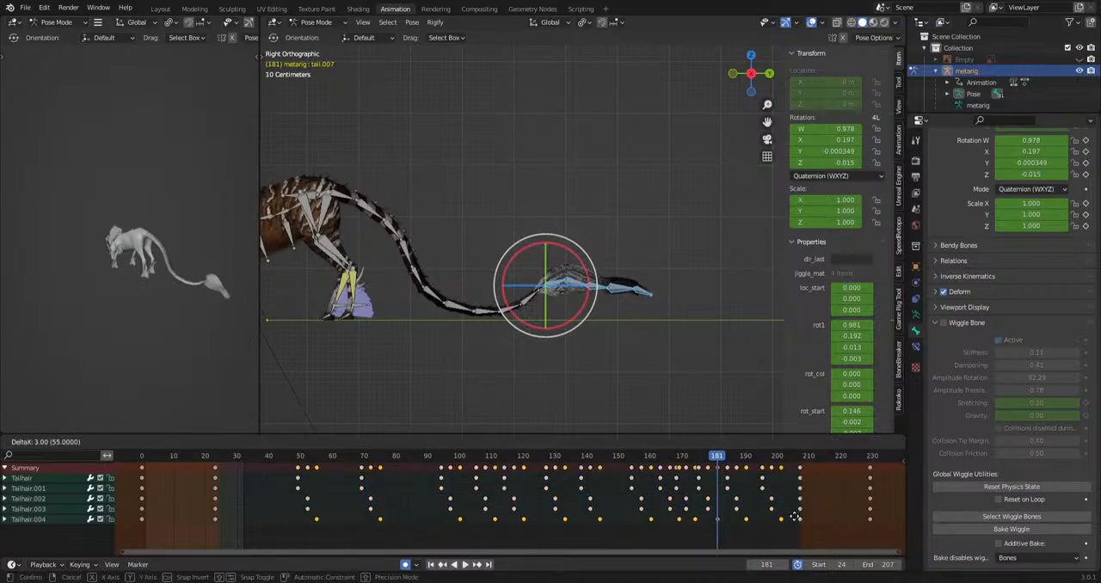
click(791, 523)
key(space)
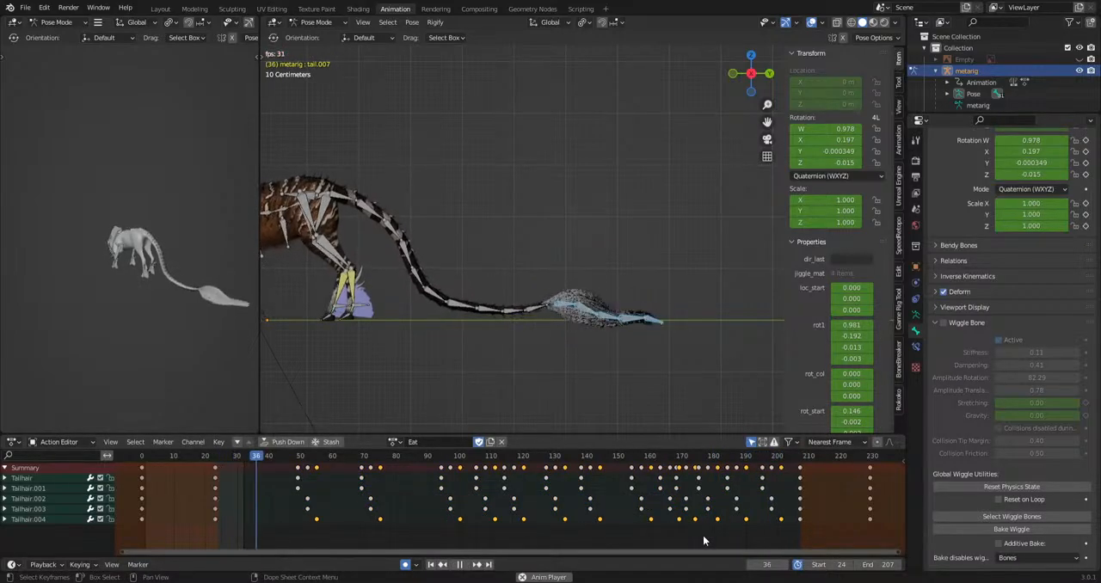
middle_drag(236, 331, 501, 311)
scroll(502, 312, up, 5)
Select the pelvis.L bone in the right side view and key a new rotation for it at frame 43.
click(548, 203)
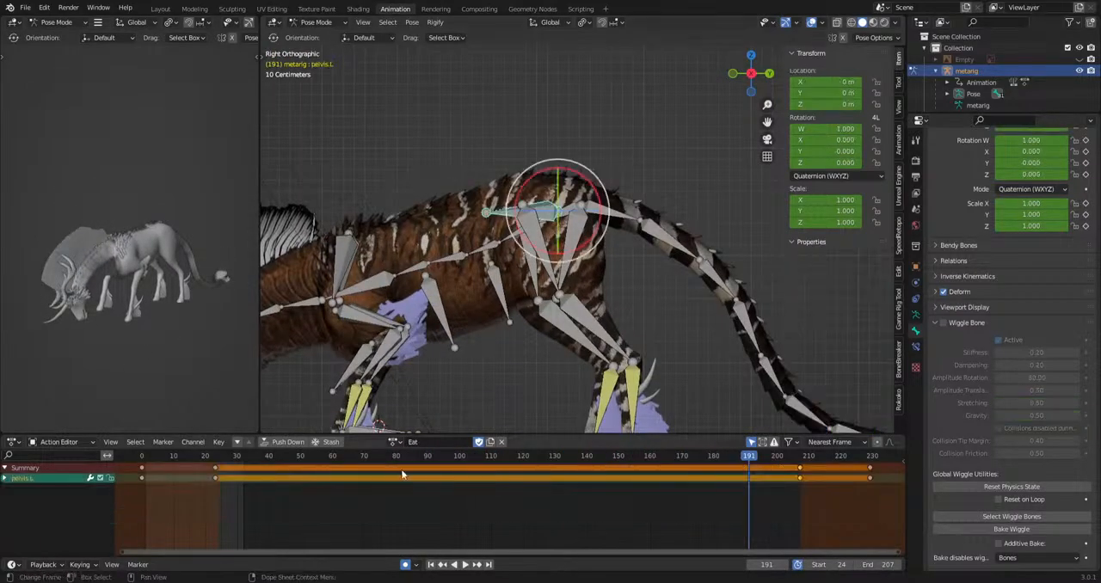
click(238, 458)
key(space)
key(r)
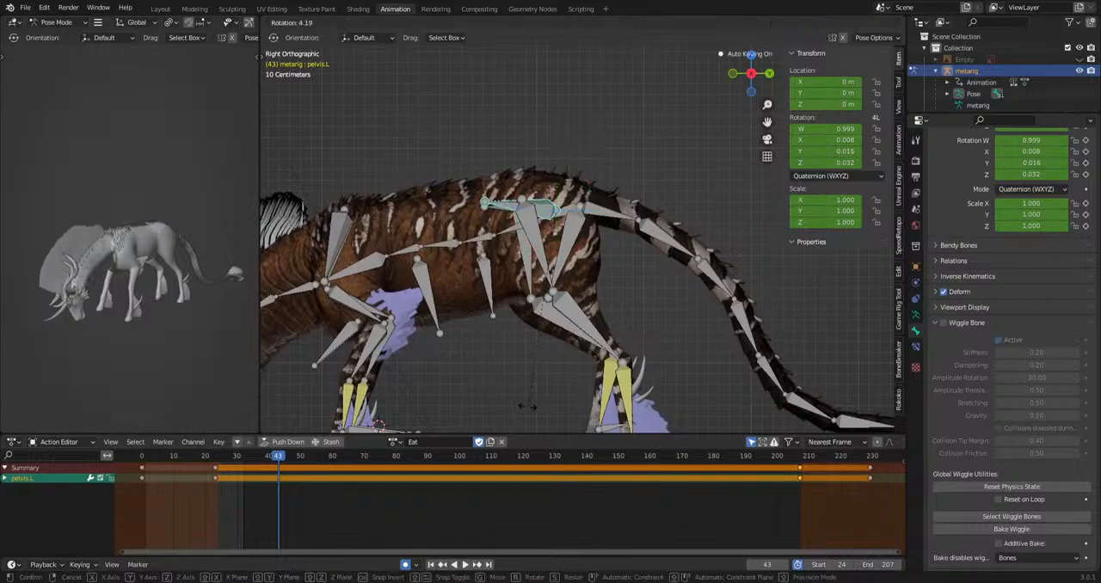
click(513, 411)
key(r)
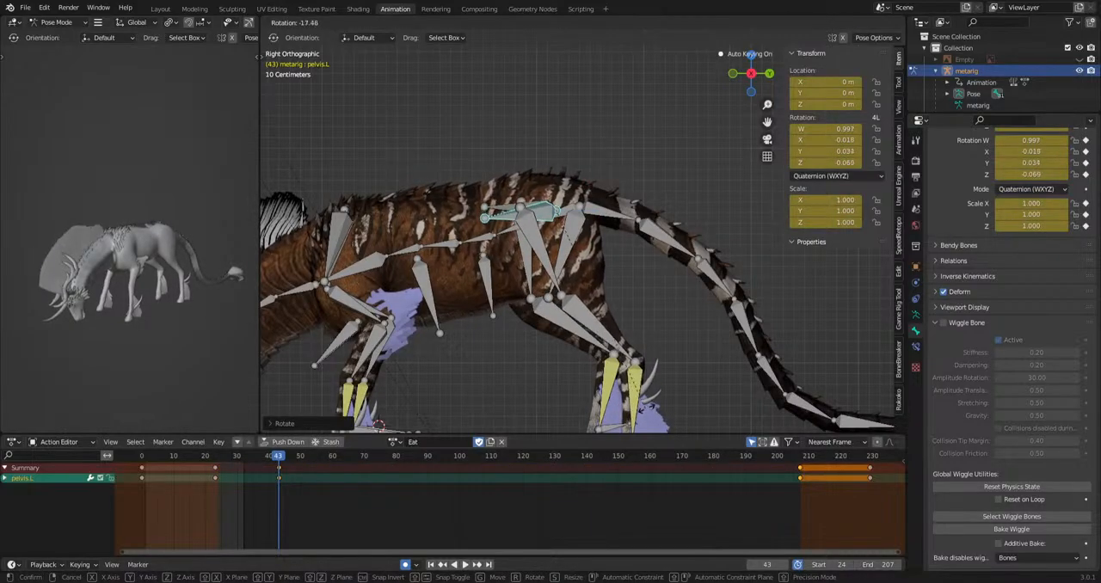
click(521, 417)
key(r)
key(r)
click(531, 406)
key(r)
key(r)
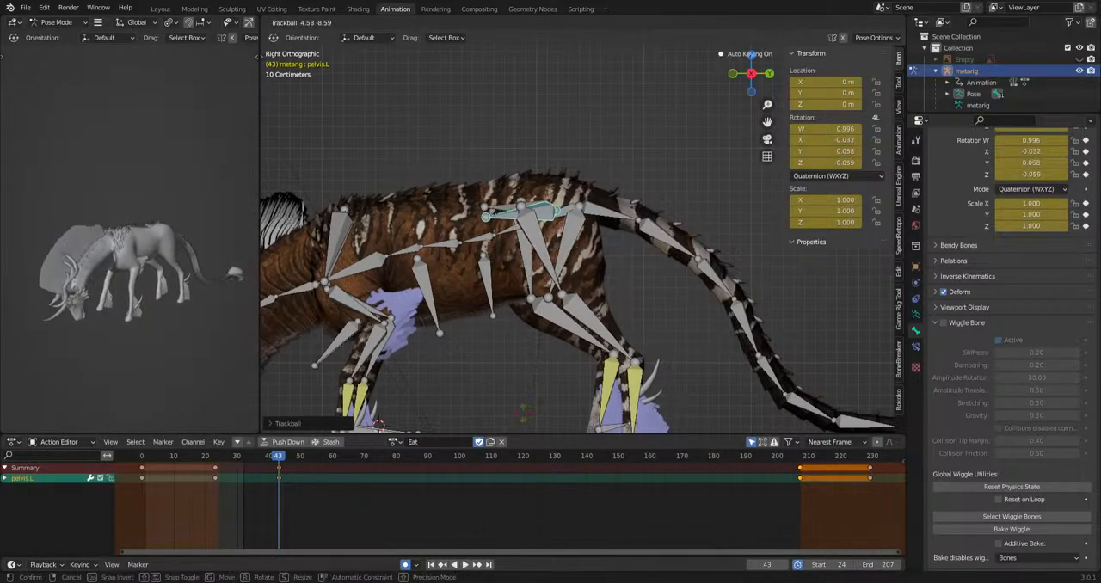
click(528, 407)
Rotate the pelvis.L bone further at frame 79.
key(space)
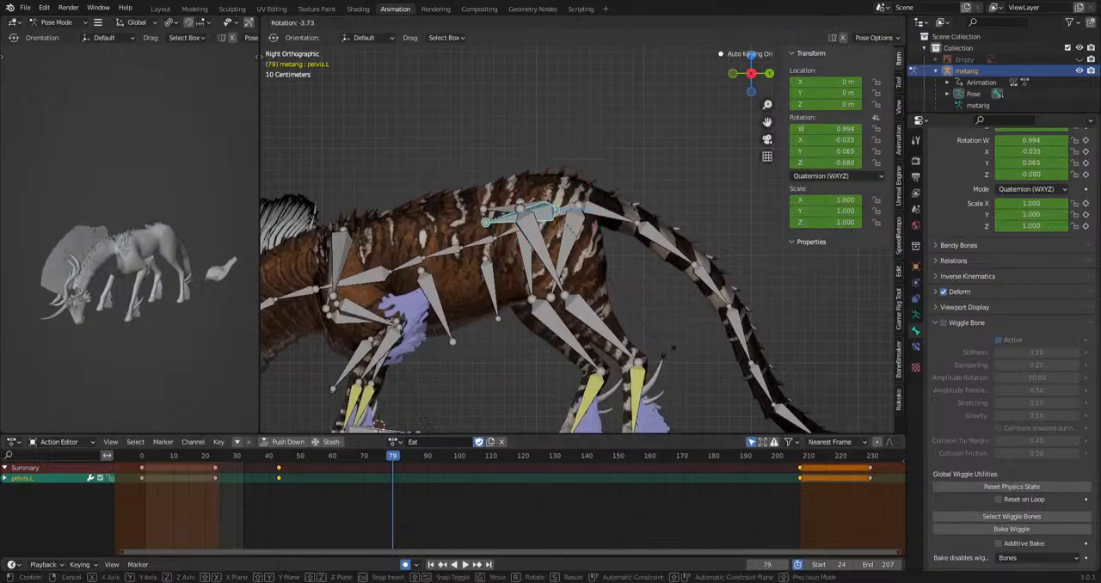
key(space)
key(r)
click(635, 370)
key(r)
click(575, 389)
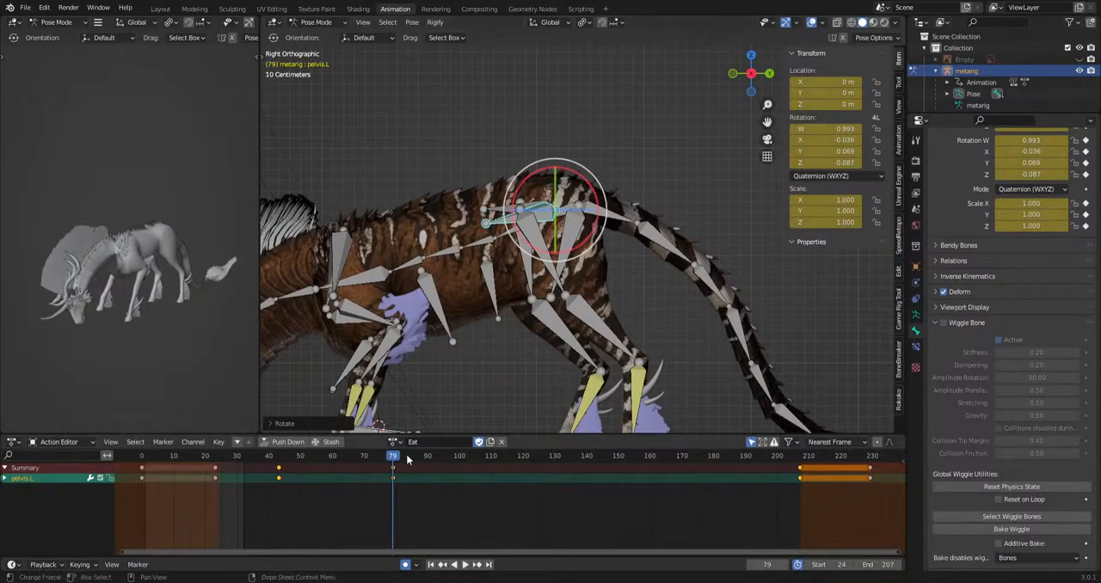
Rotate the pelvis.L bone at frames 104 and 130.
key(space)
key(space)
key(r)
click(552, 389)
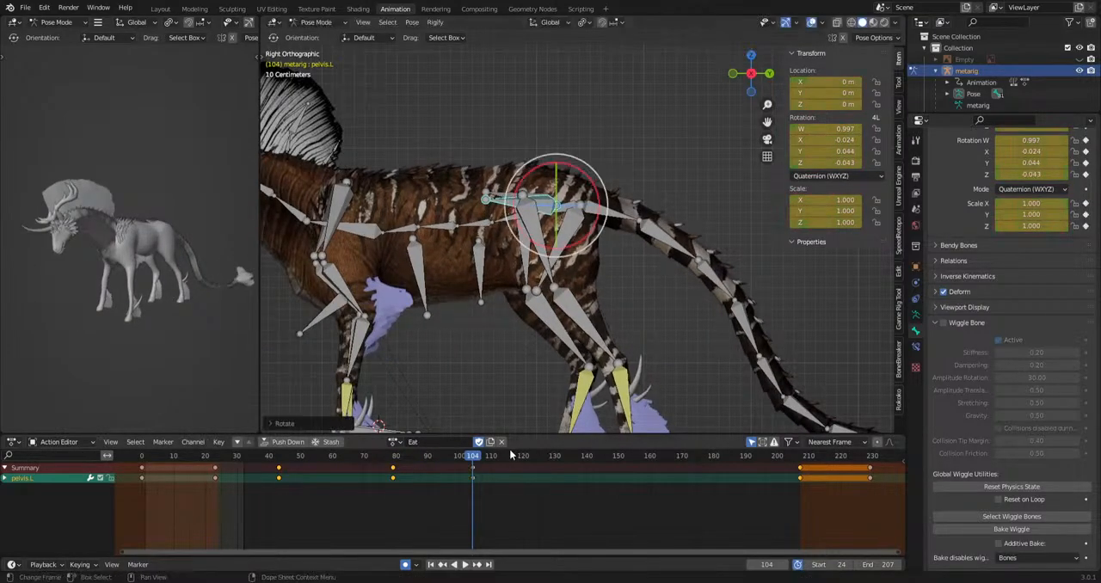
key(space)
Key rotations for the pelvis.L bone at frames 170 and 189, and play the action briefly.
key(space)
key(r)
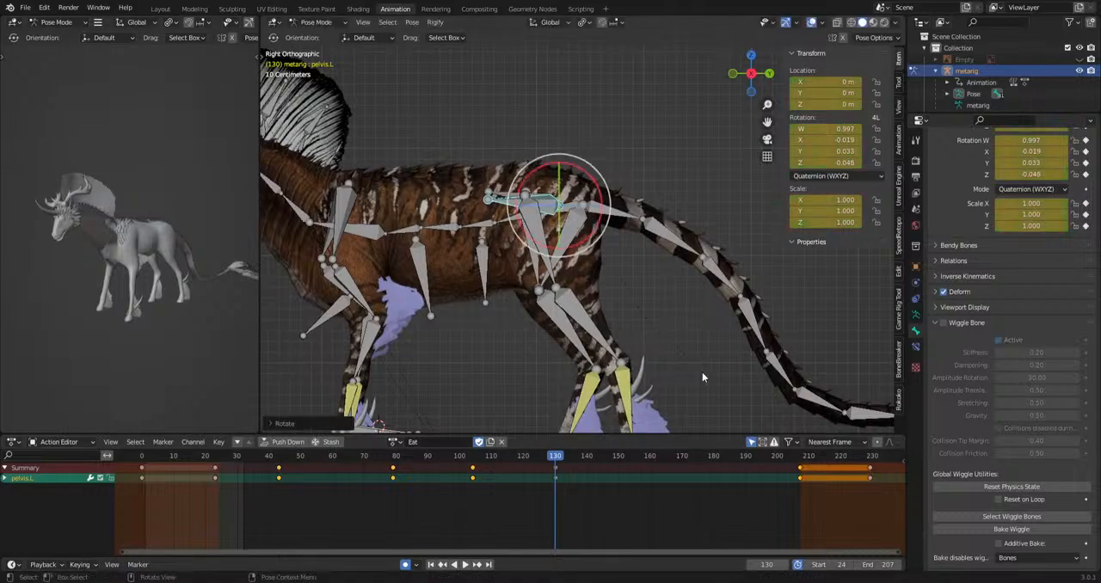
click(702, 372)
key(space)
key(r)
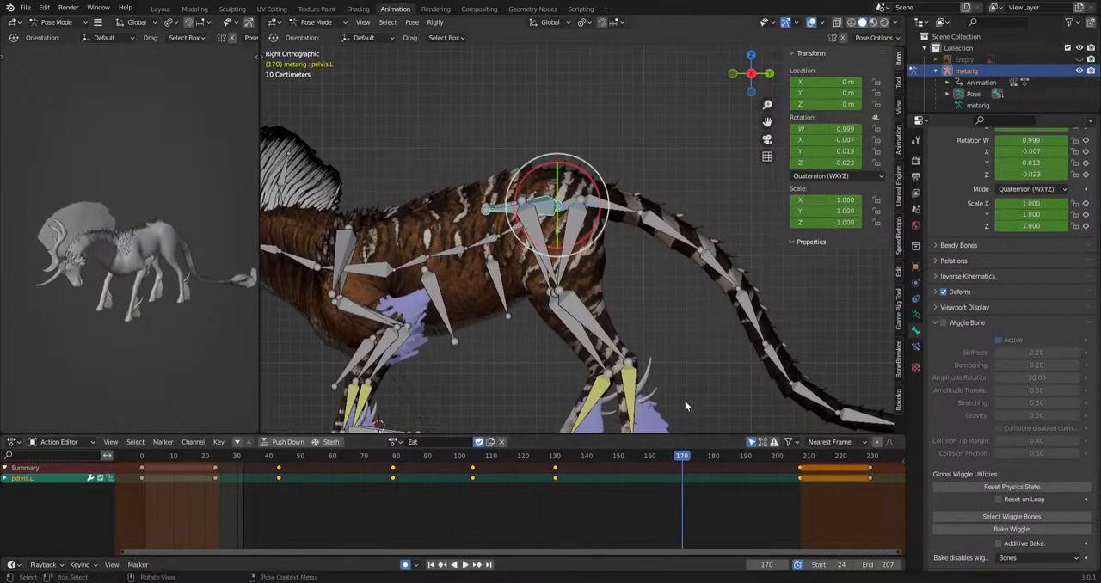
drag(685, 460, 742, 467)
key(r)
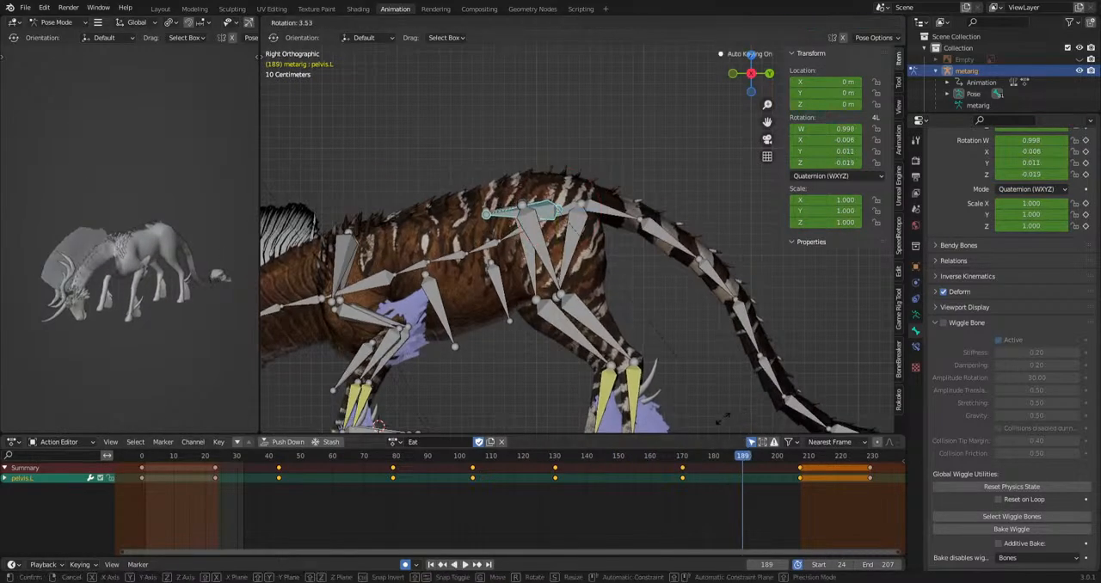
click(713, 422)
key(space)
Select the pelvis.R bone in the left side view and rotate it freely at frame 47.
key(space)
middle_drag(561, 336, 486, 315)
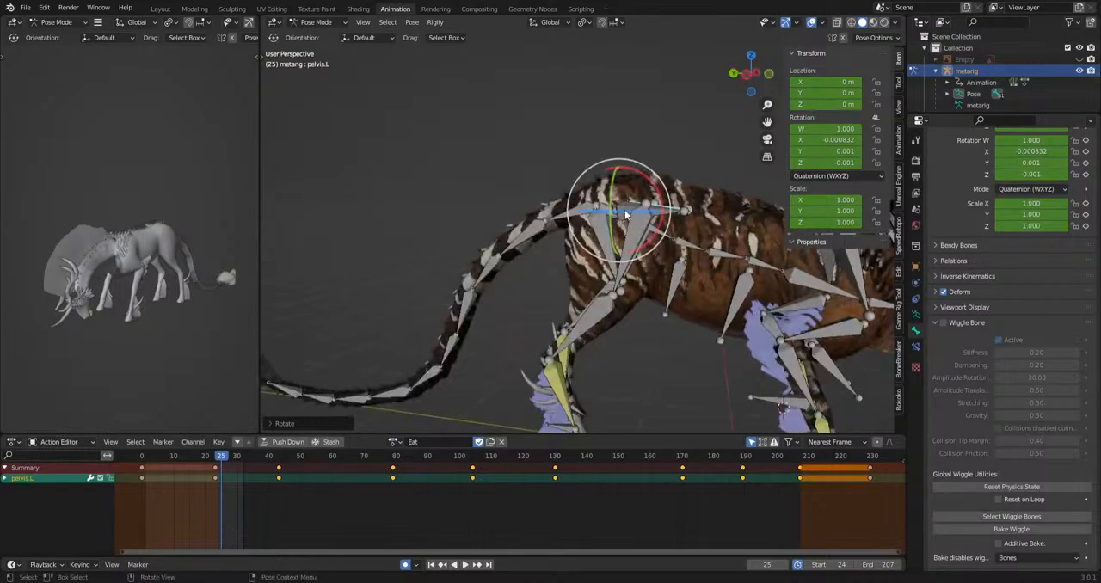
click(627, 213)
alt+middle_drag(637, 222, 673, 248)
key(space)
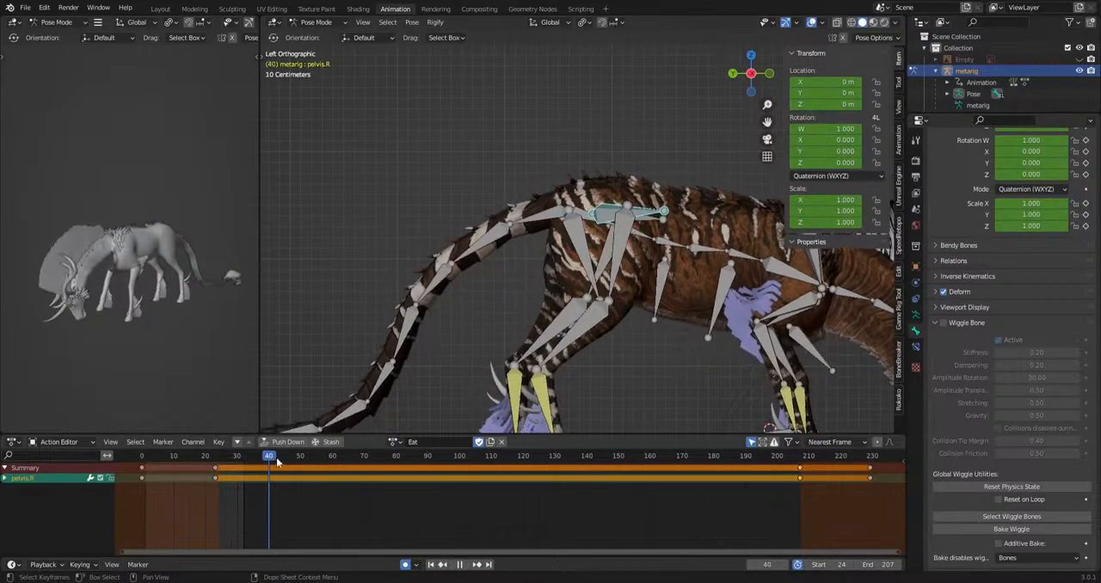
key(space)
key(r)
key(r)
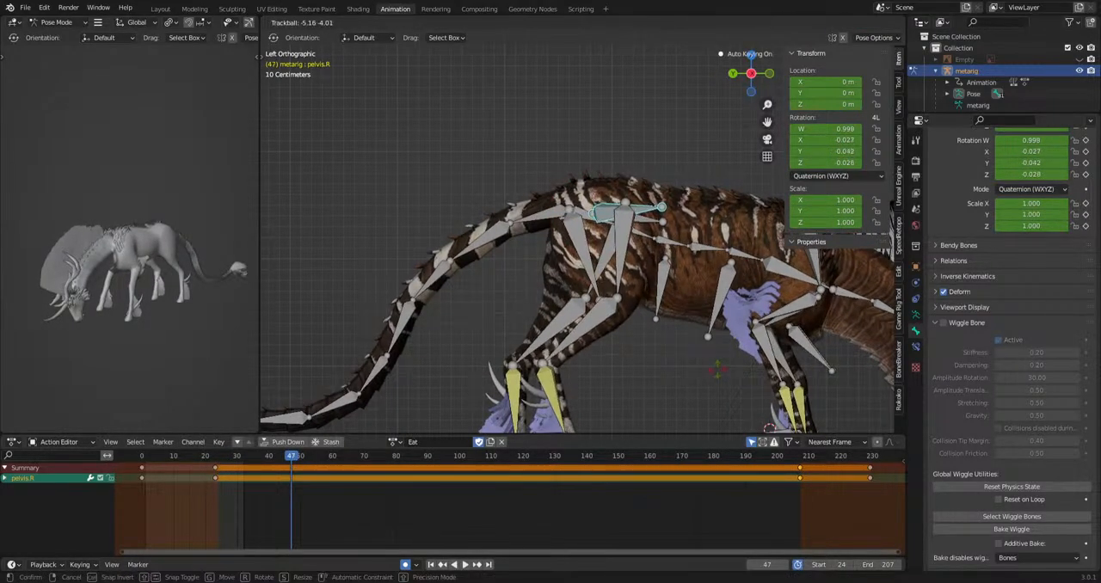
click(717, 371)
Rotate the pelvis.R bone at frames 60, 87 and 105.
click(333, 463)
key(r)
key(r)
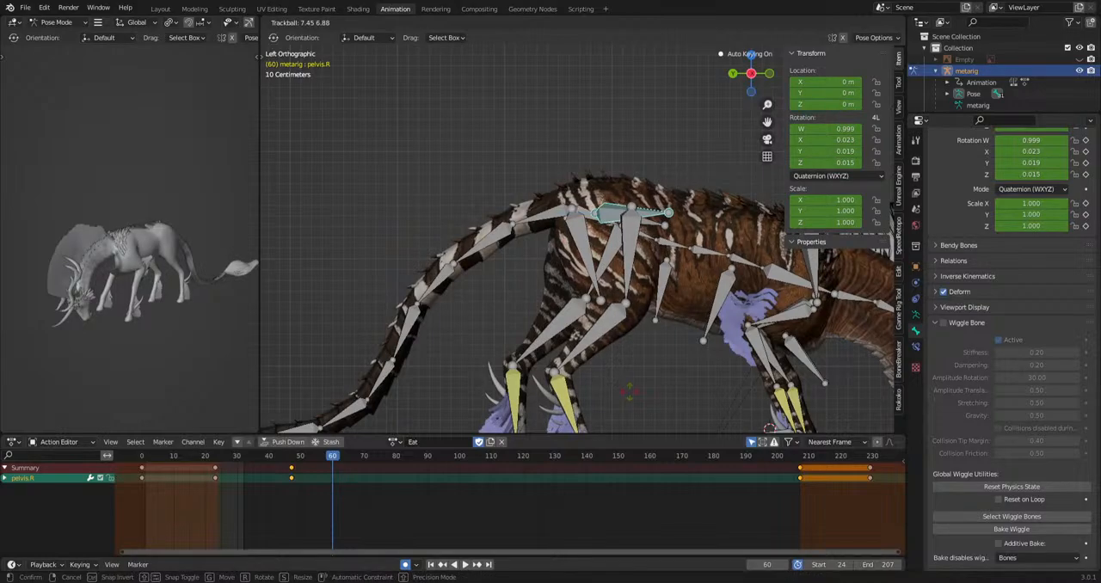
click(714, 394)
key(space)
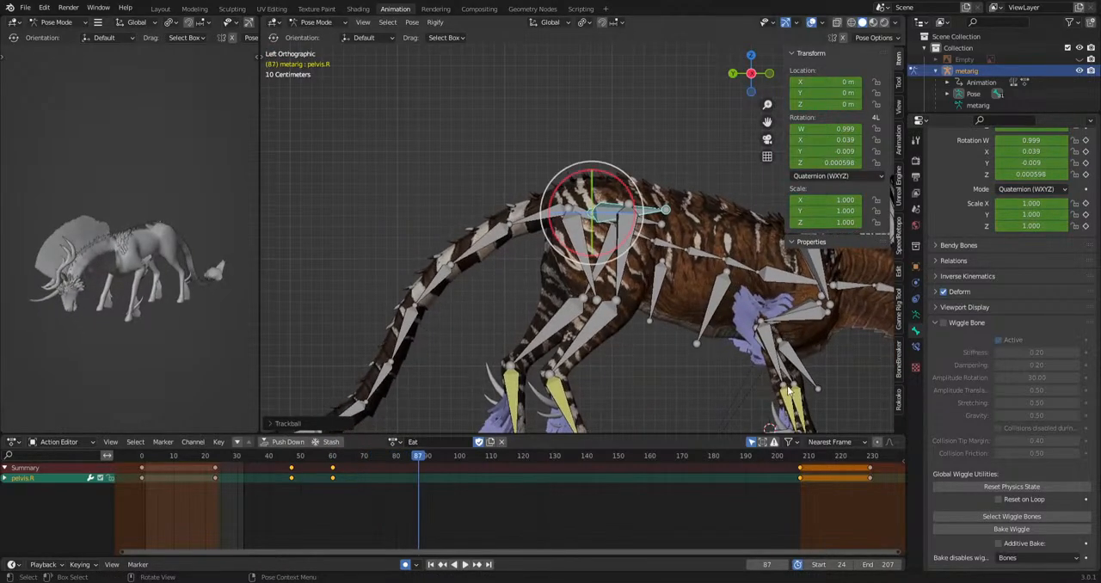
key(space)
key(r)
click(807, 384)
Rotate the pelvis.R bone at frames 169 and 177.
key(space)
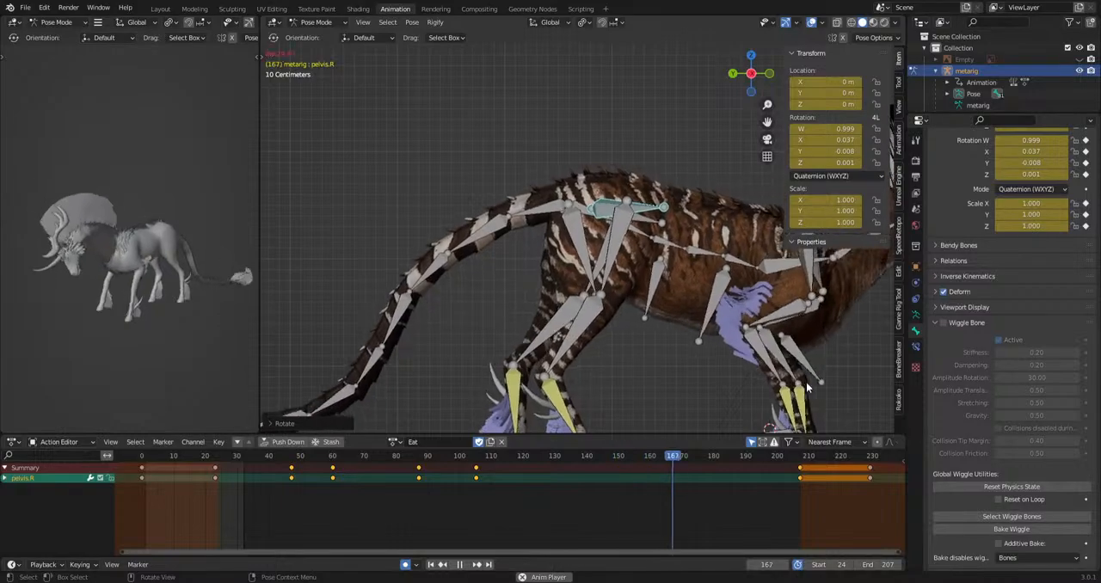
key(space)
key(r)
drag(713, 456, 680, 456)
key(r)
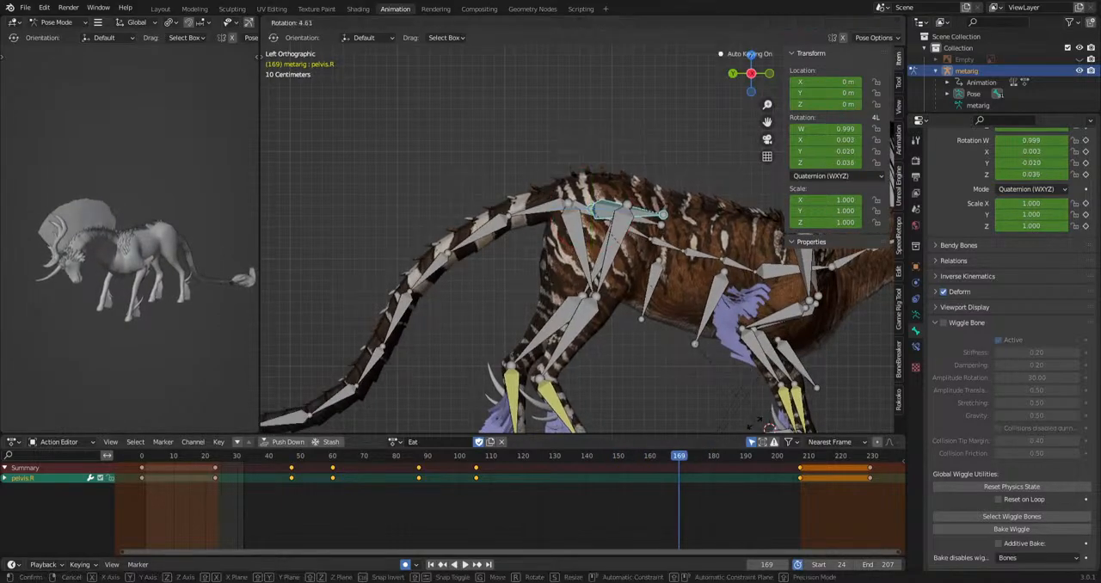
click(738, 403)
click(704, 456)
key(r)
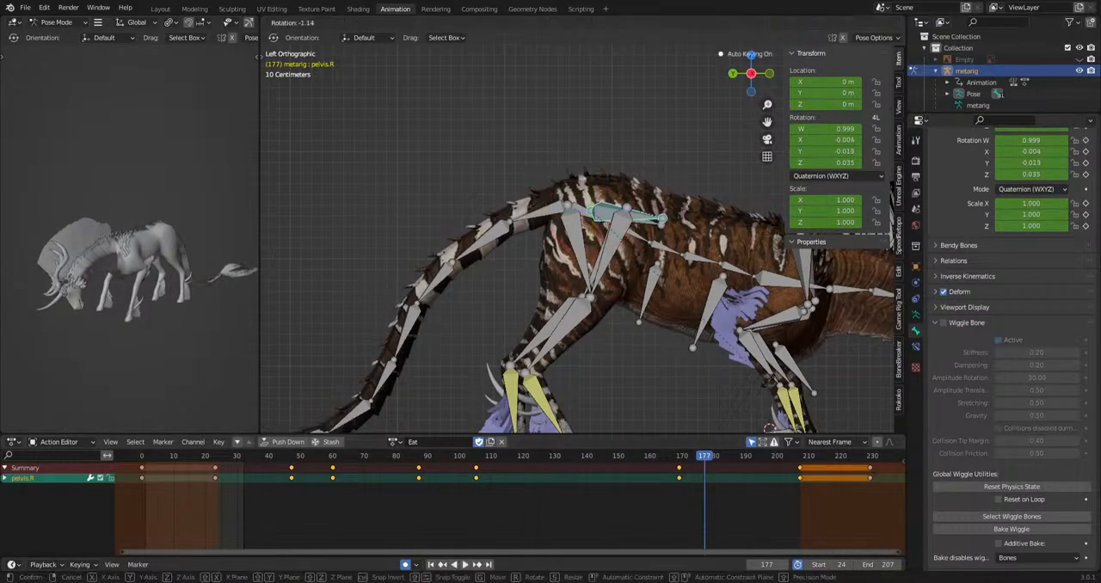
click(741, 403)
Rotate the pelvis.R bone around frame 189 and shift that keyframe to about frame 192.
drag(705, 458, 742, 465)
key(r)
click(763, 406)
key(space)
Play the action and review the pelvis motion from the side and from behind.
key(space)
key(g)
click(764, 466)
key(space)
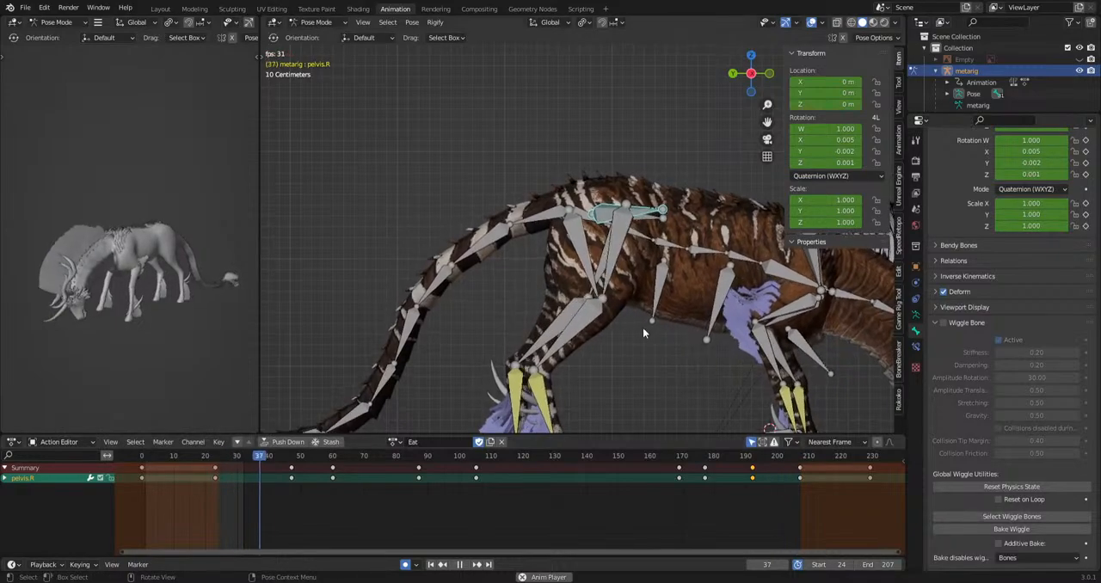
middle_drag(104, 337, 72, 339)
Select the hip bone and move it sideways at frames 85 and 130 in the back view.
key(space)
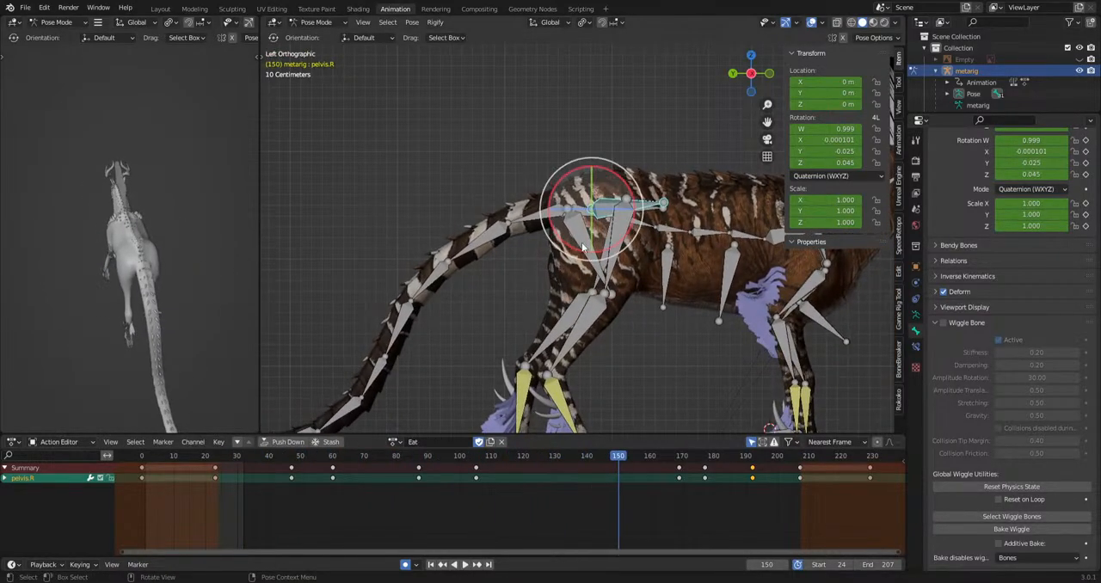
click(577, 231)
middle_drag(579, 240, 689, 291)
click(336, 457)
key(space)
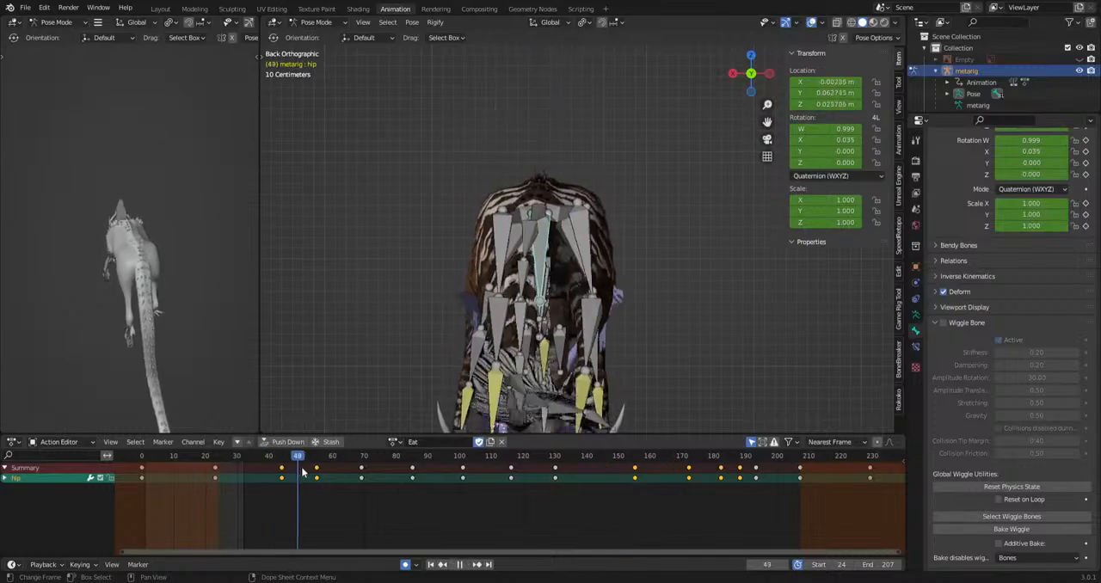
key(g)
click(575, 377)
drag(484, 458, 554, 461)
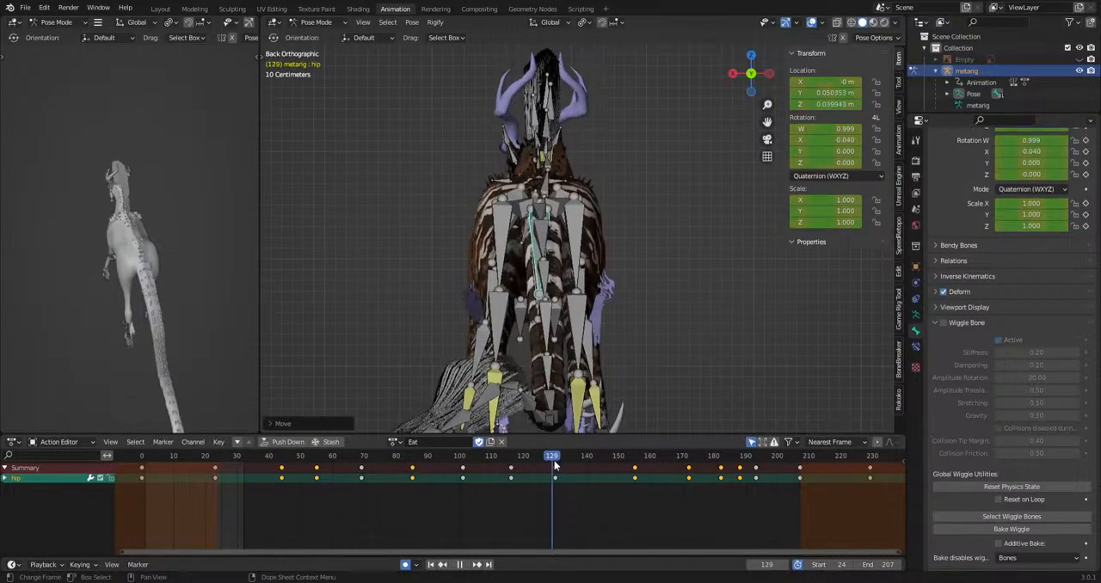
key(g)
click(623, 418)
Try moving the hip bone again at frame 172.
drag(635, 459, 692, 462)
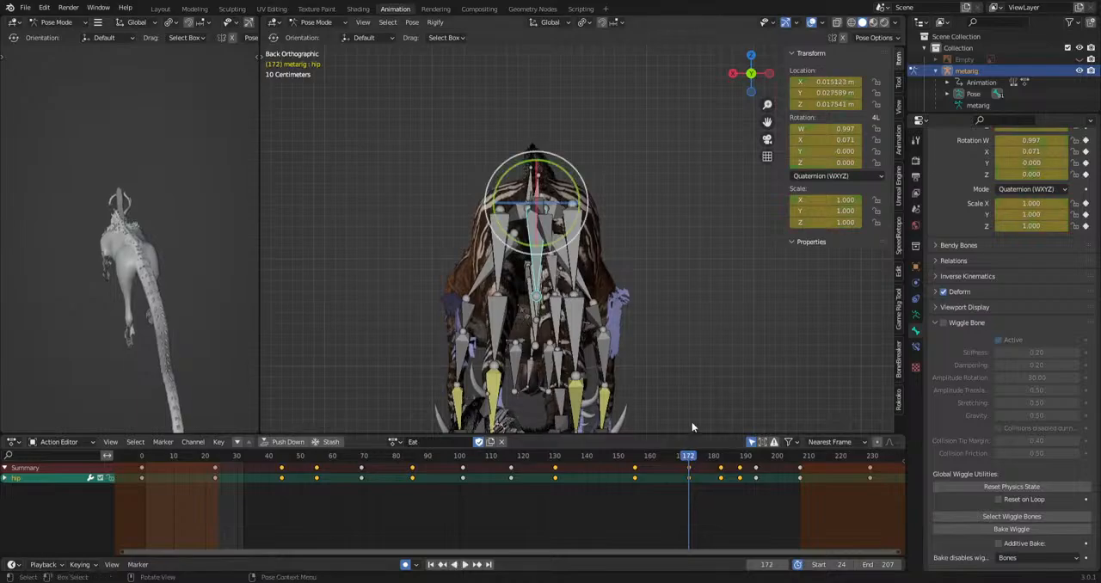
key(g)
click(688, 422)
key(ctrl+z)
Play the action from its end to review the hip's sideways sway.
drag(790, 462, 800, 459)
key(space)
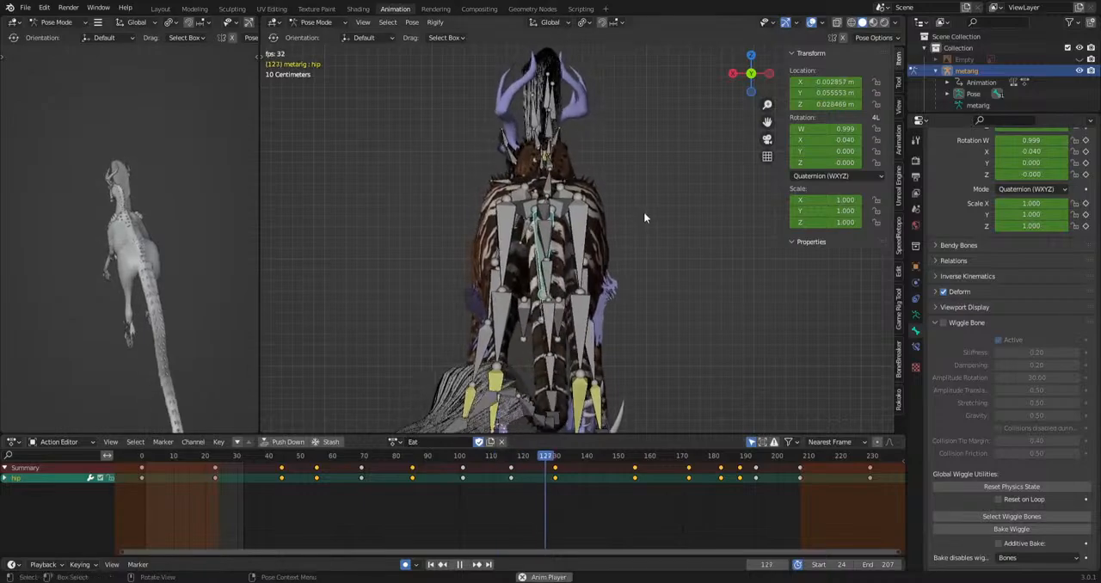
click(689, 277)
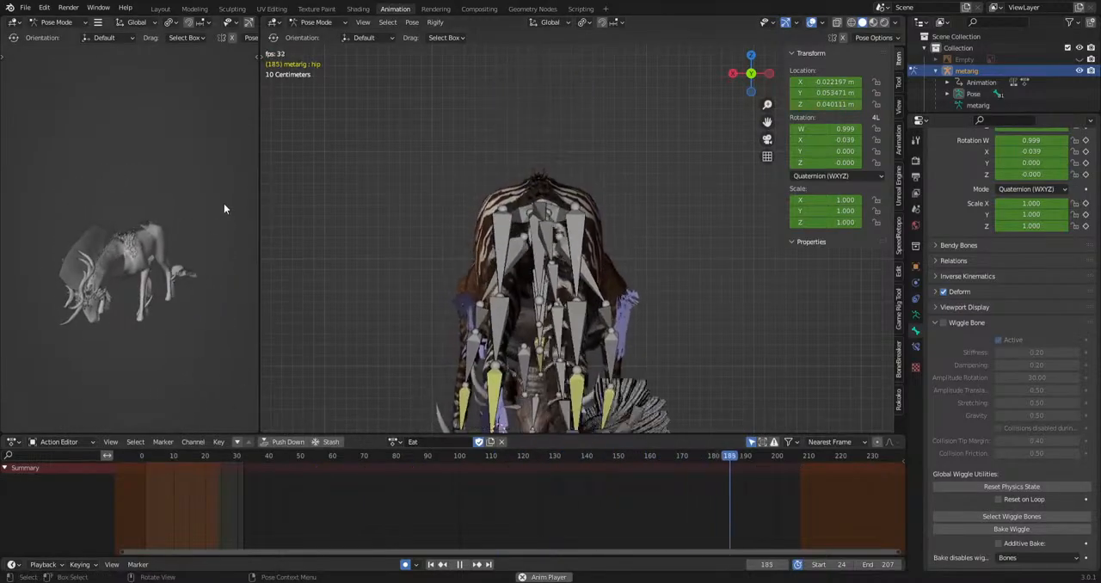
key(space)
Try rotating the upper_arm.L bone at frame 196 in the front view with overlays hidden.
middle_drag(334, 425, 678, 260)
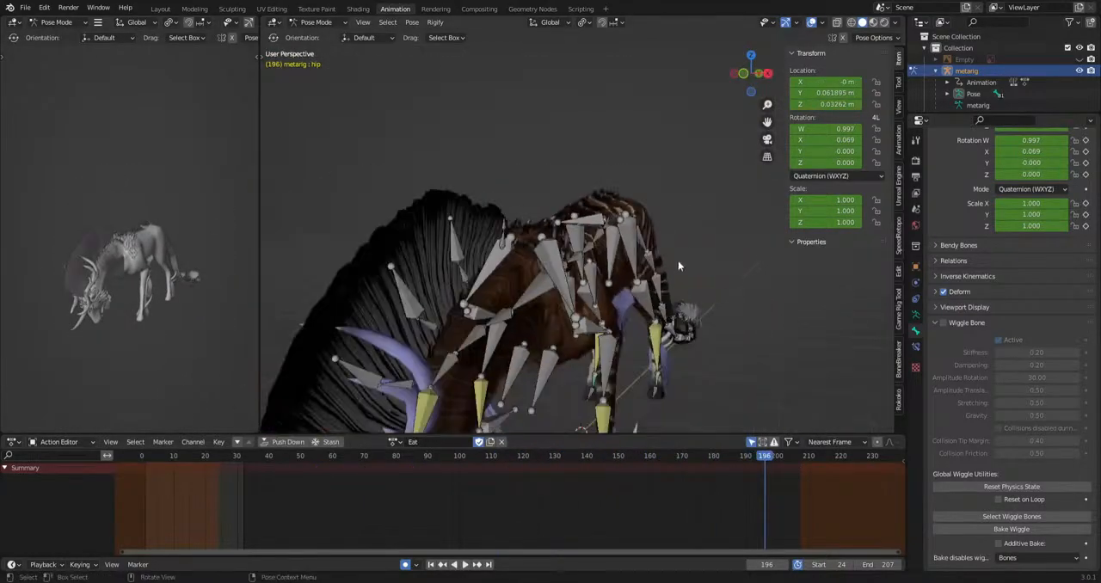
click(589, 332)
middle_drag(649, 327, 705, 322)
key(KP_1)
scroll(730, 317, up, 3)
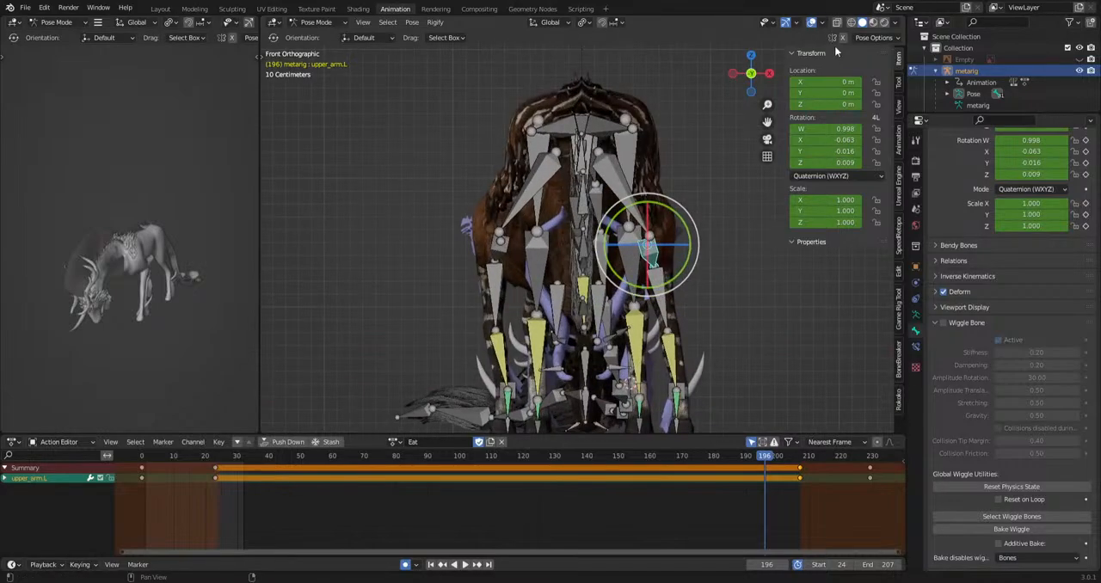
key(shift+alt+z)
key(r)
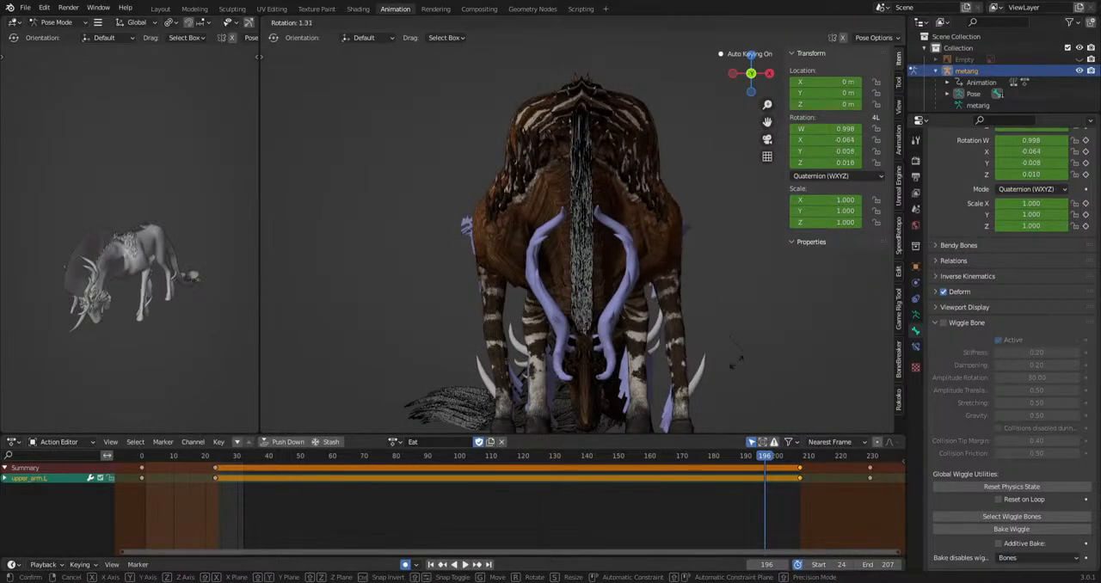
click(689, 366)
key(ctrl+z)
Play and scrub through the action in the front view to examine the front body and shoulder motion.
shift+middle_drag(741, 392, 710, 393)
key(space)
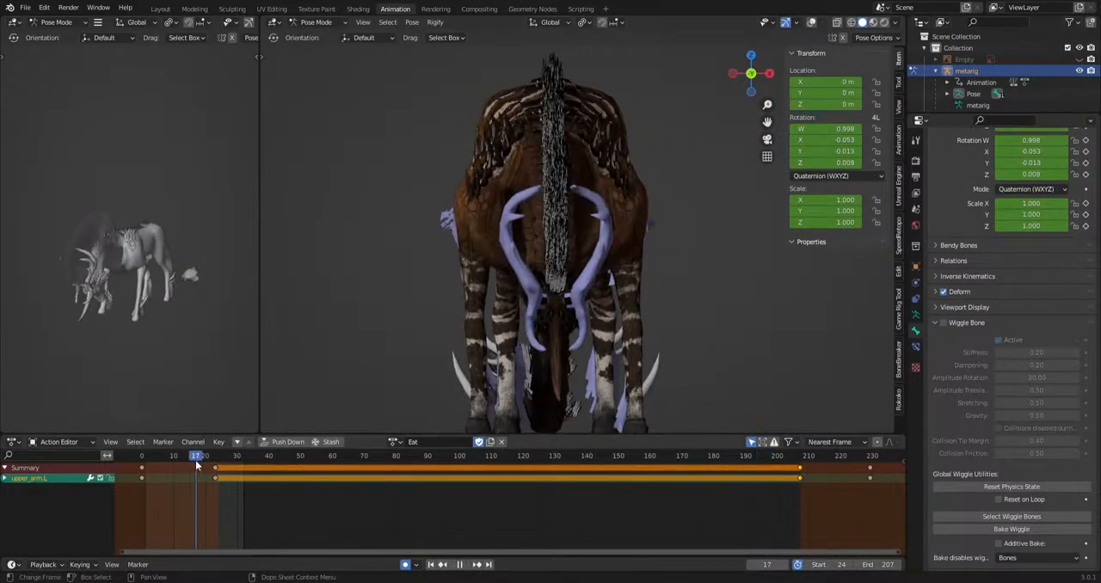
drag(281, 471, 692, 483)
key(space)
Select the shoulder.L bone with overlays shown and rotate it at frame 171 in the front view with overlays hidden.
click(811, 21)
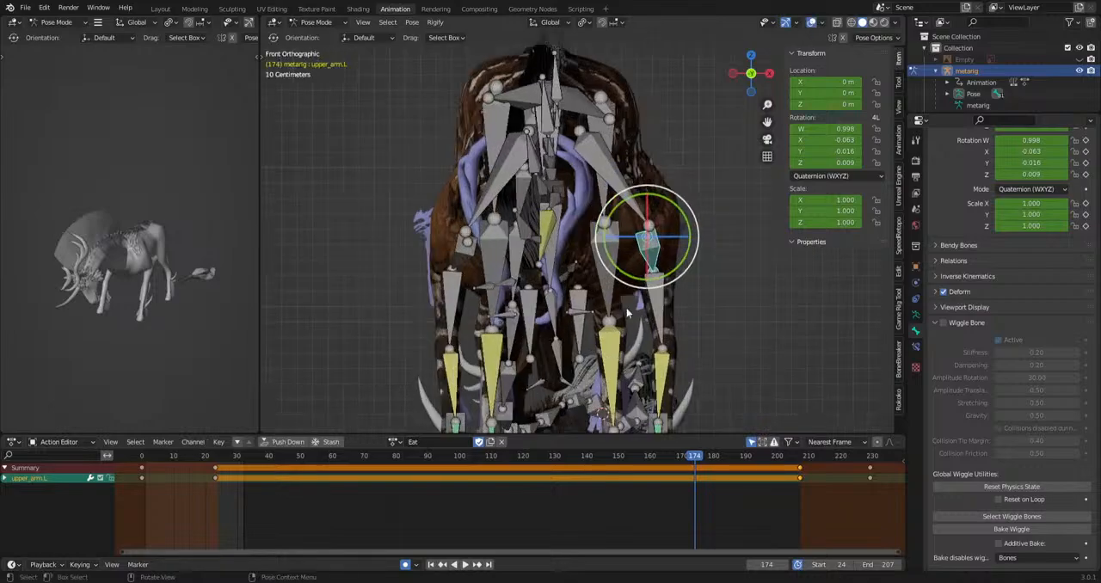
key(KP_1)
click(563, 199)
click(688, 458)
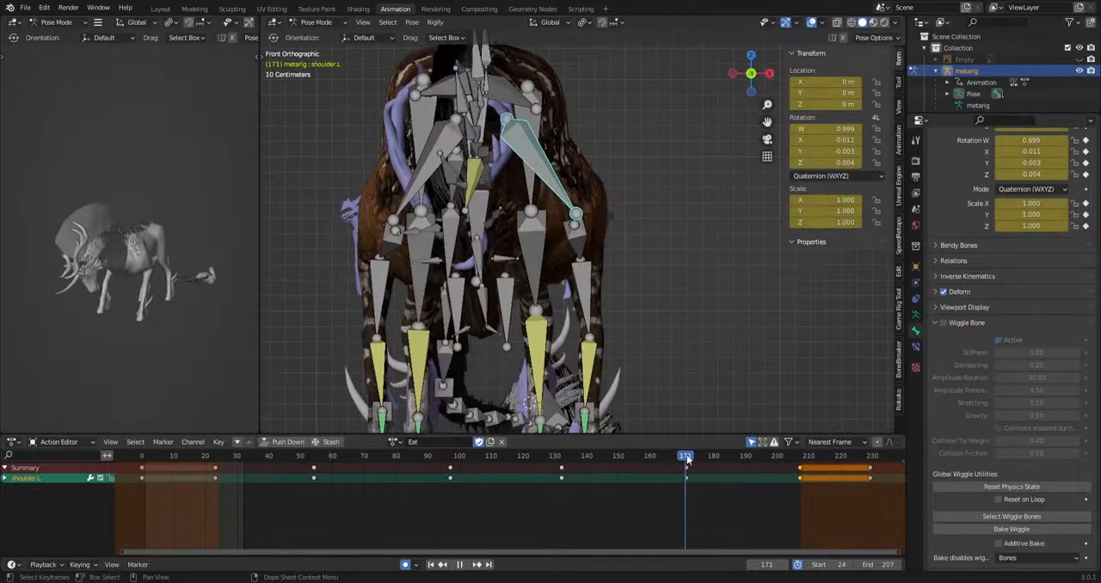
click(811, 22)
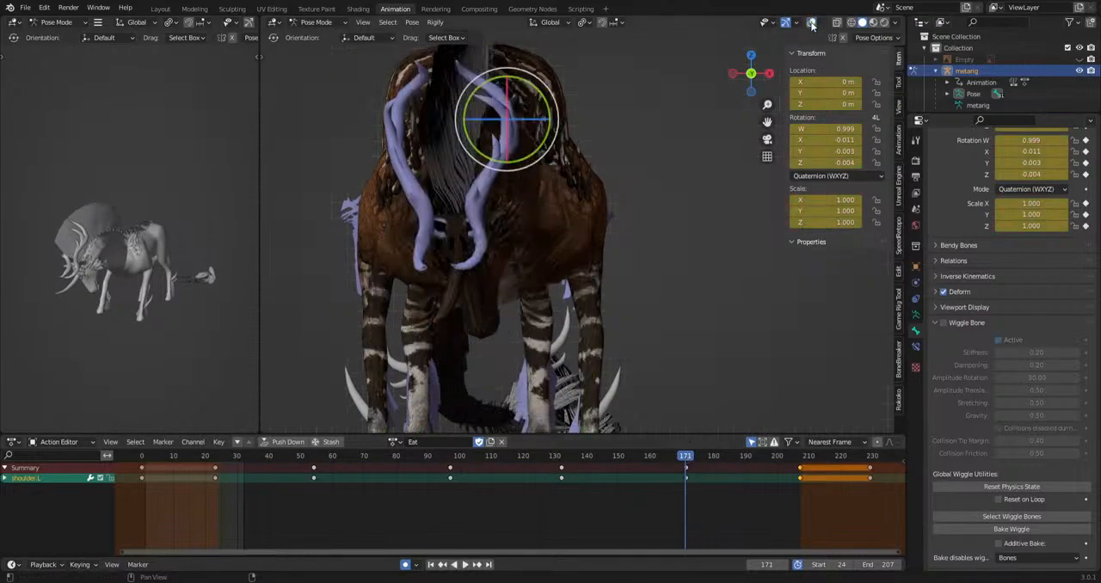
click(682, 327)
Rotate the shoulder.L bone at frame 85.
key(space)
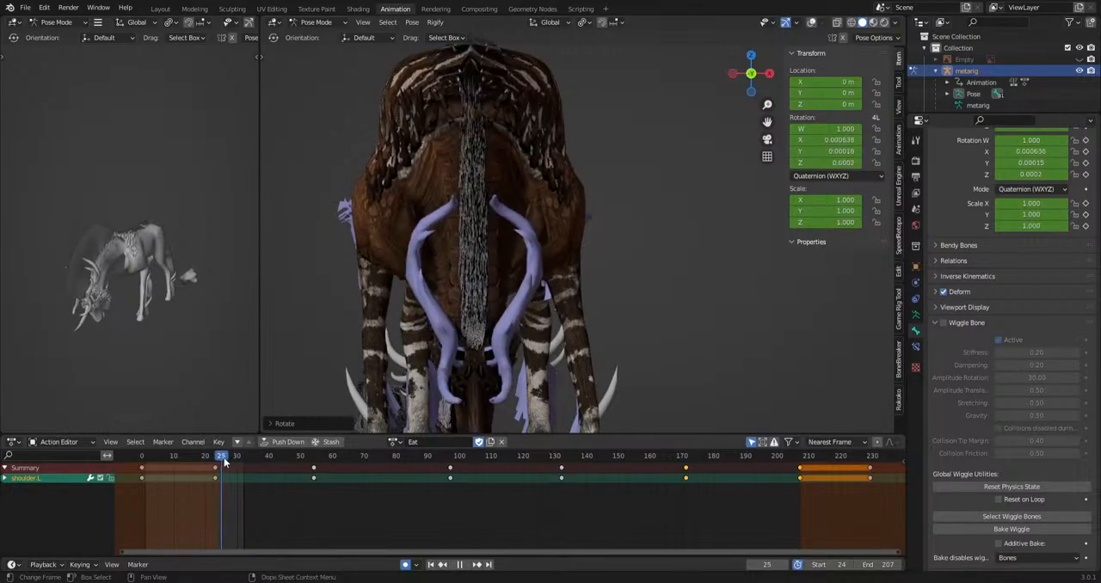
drag(272, 466, 412, 487)
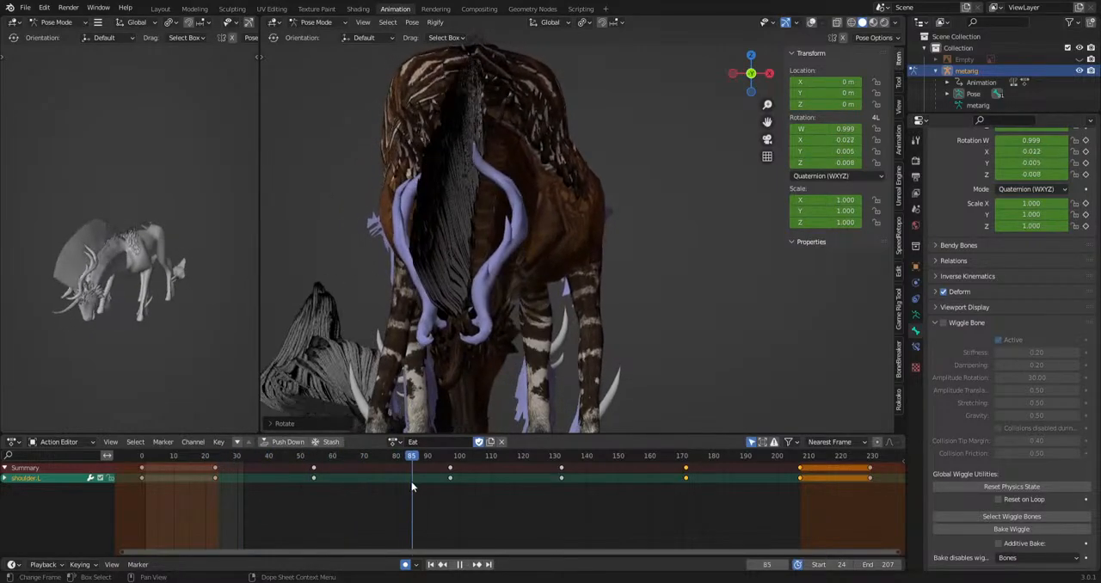
click(724, 376)
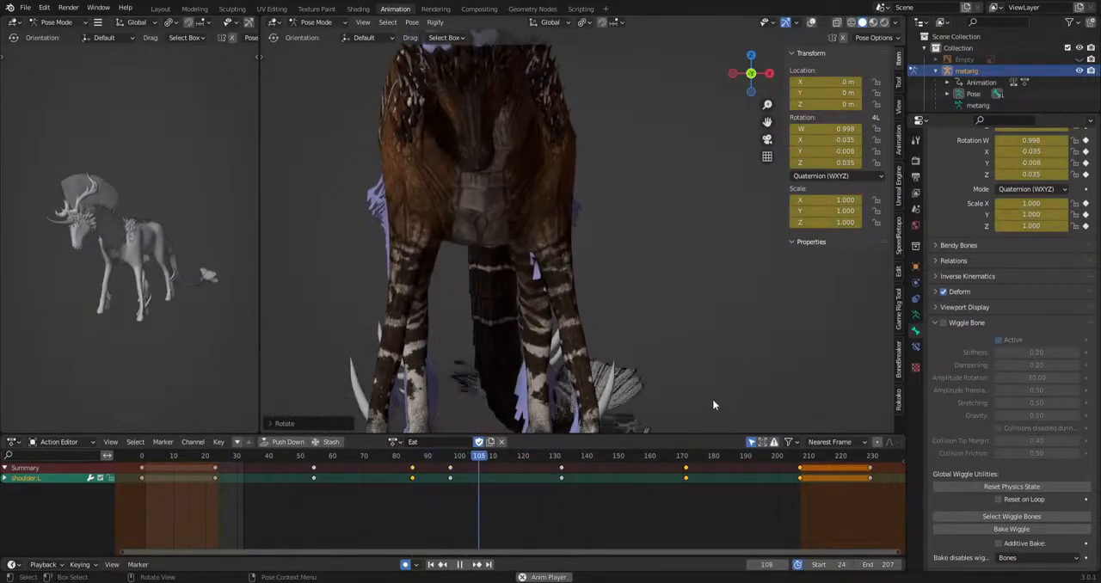
Rotate the shoulder.L bone at frames 97 and 132 in the front view.
click(450, 457)
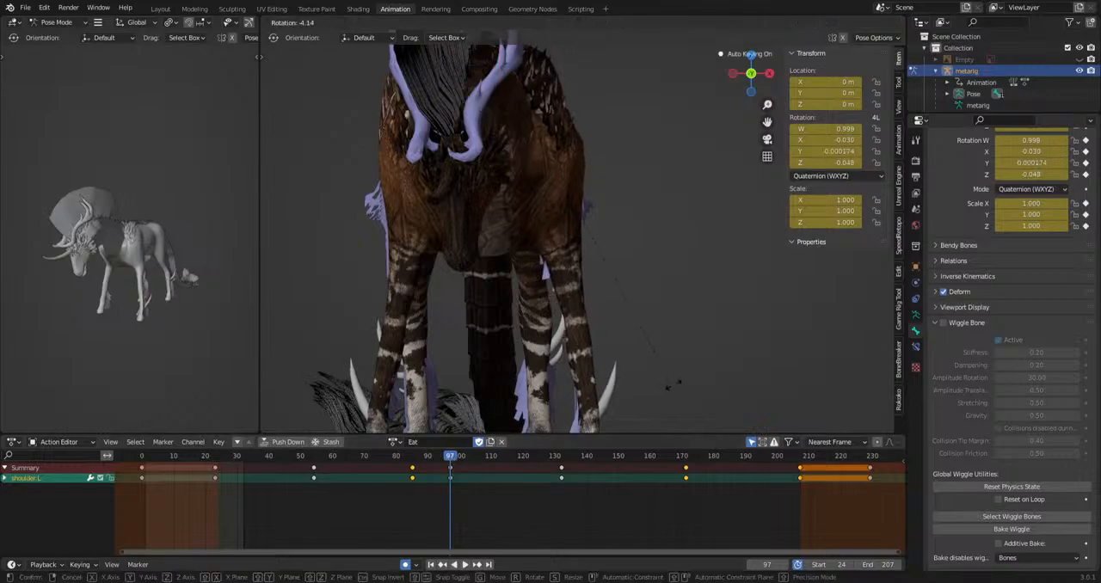
click(682, 380)
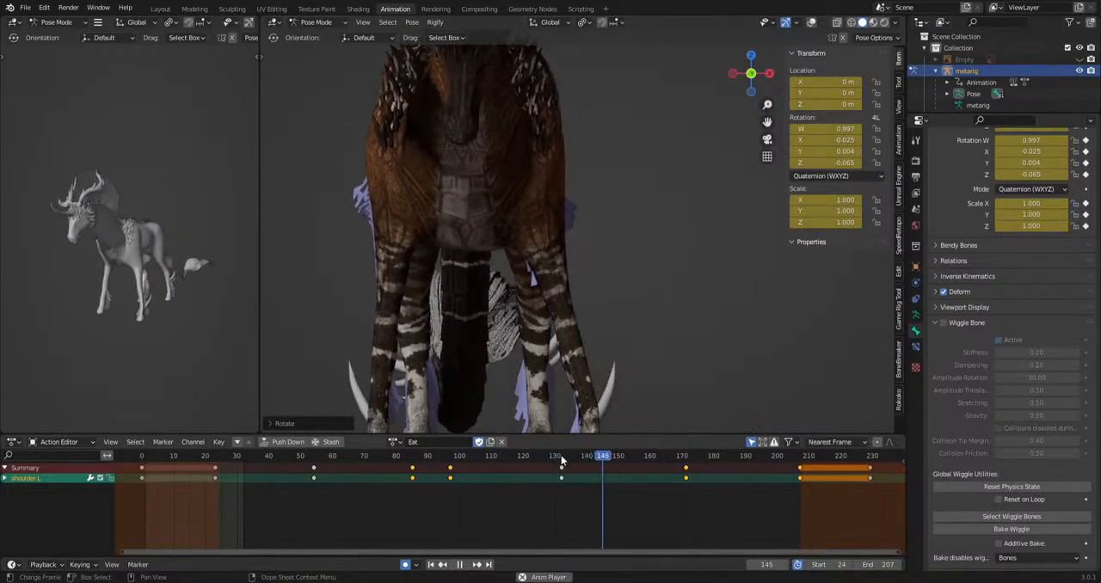
mouse_move(561, 460)
mouse_down()
mouse_move(573, 458)
mouse_move(563, 460)
mouse_up()
key(space)
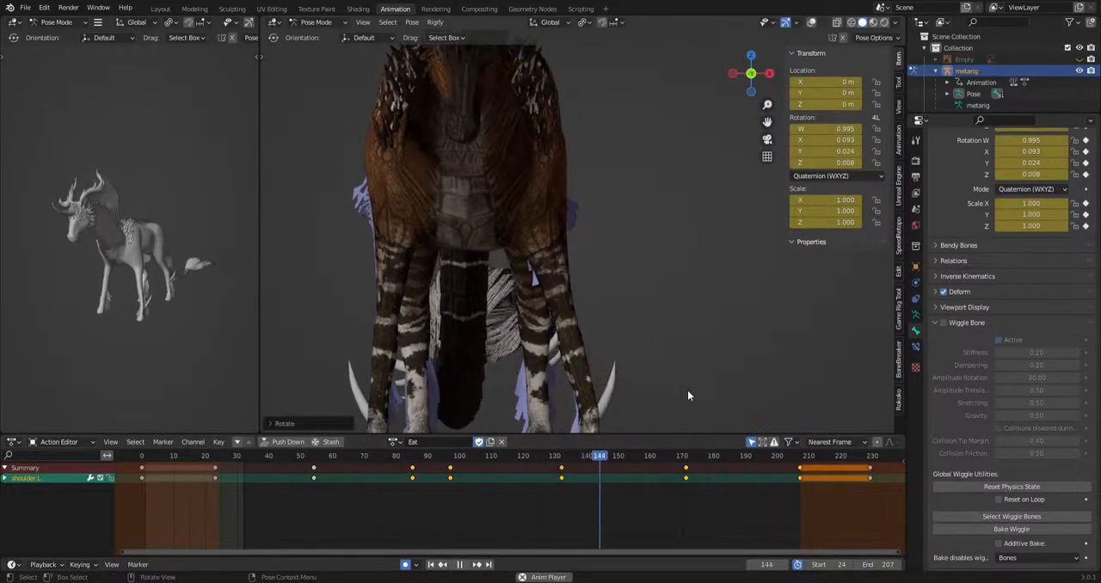
key(space)
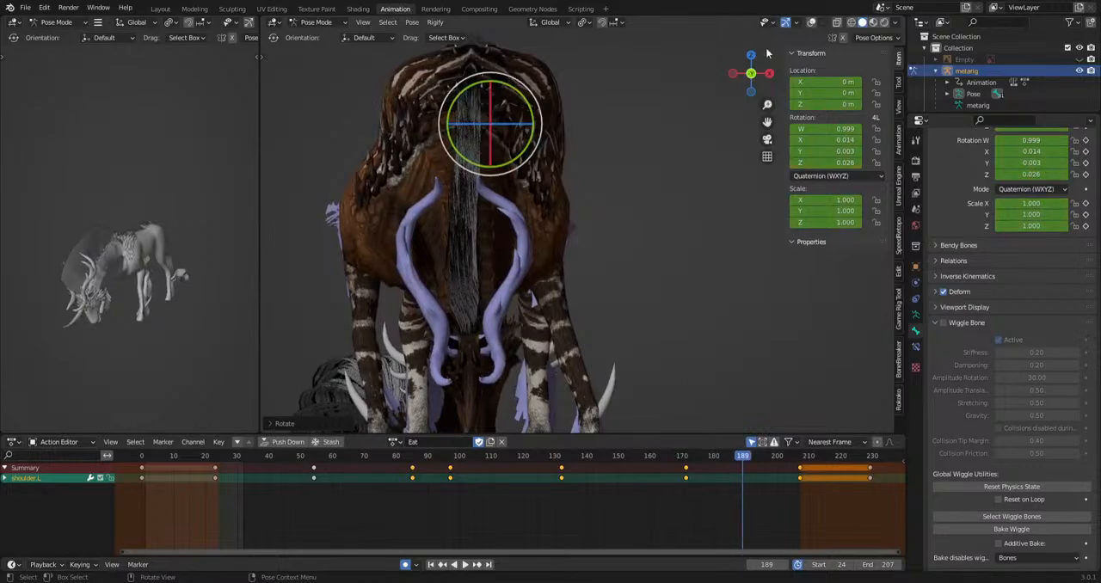
Select the shoulder.R bone with overlays shown and rotate it at frame 23 with overlays hidden.
click(811, 21)
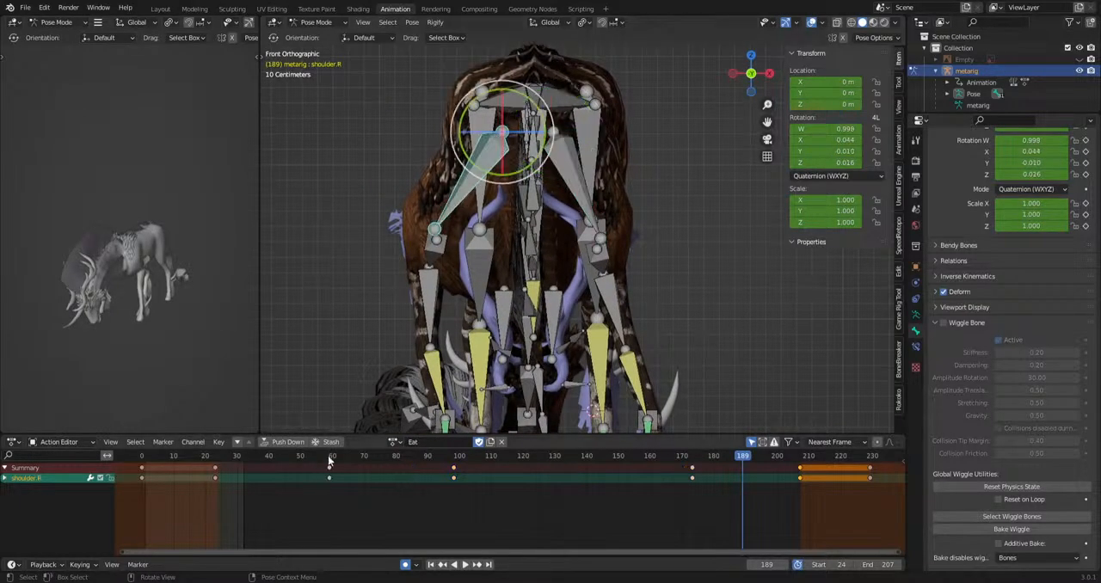
key(shift+Left)
click(812, 23)
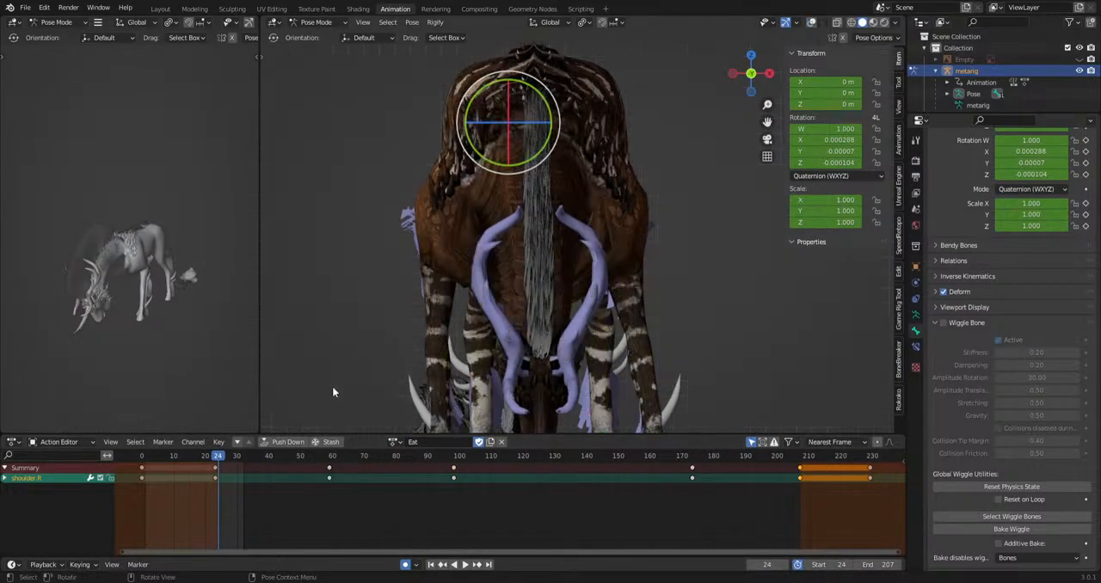
drag(221, 461, 214, 485)
key(Right)
key(r)
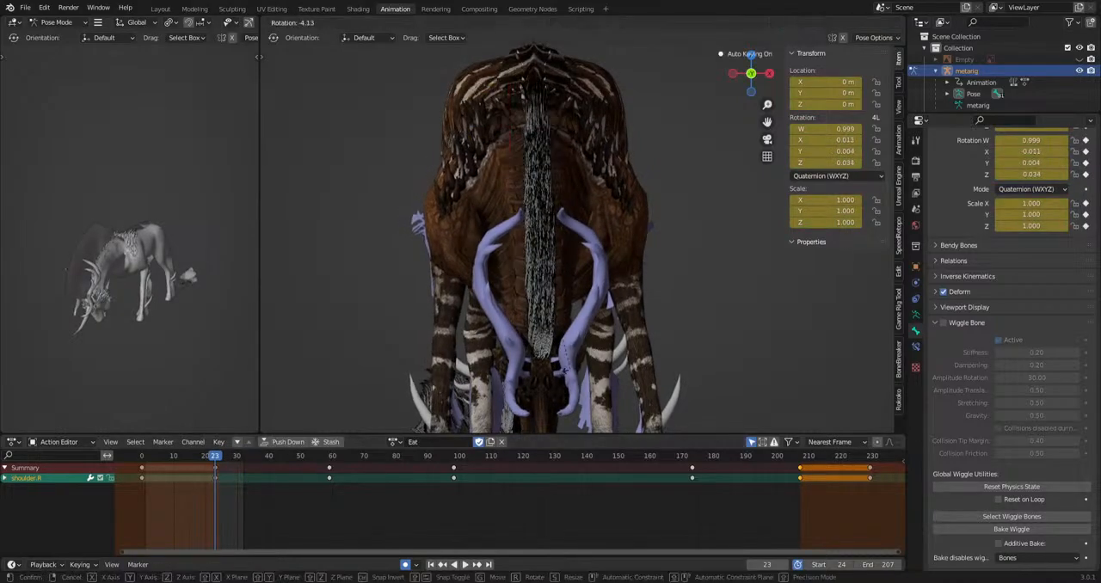
click(581, 328)
Rotate the shoulder.R bone at frame 42 in the front view.
key(space)
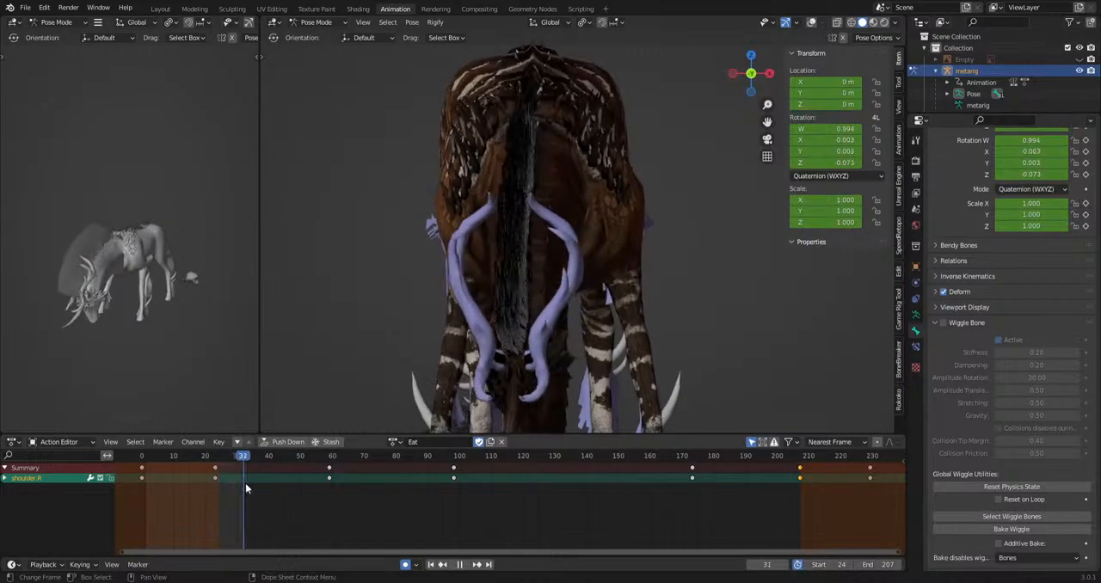
key(space)
key(r)
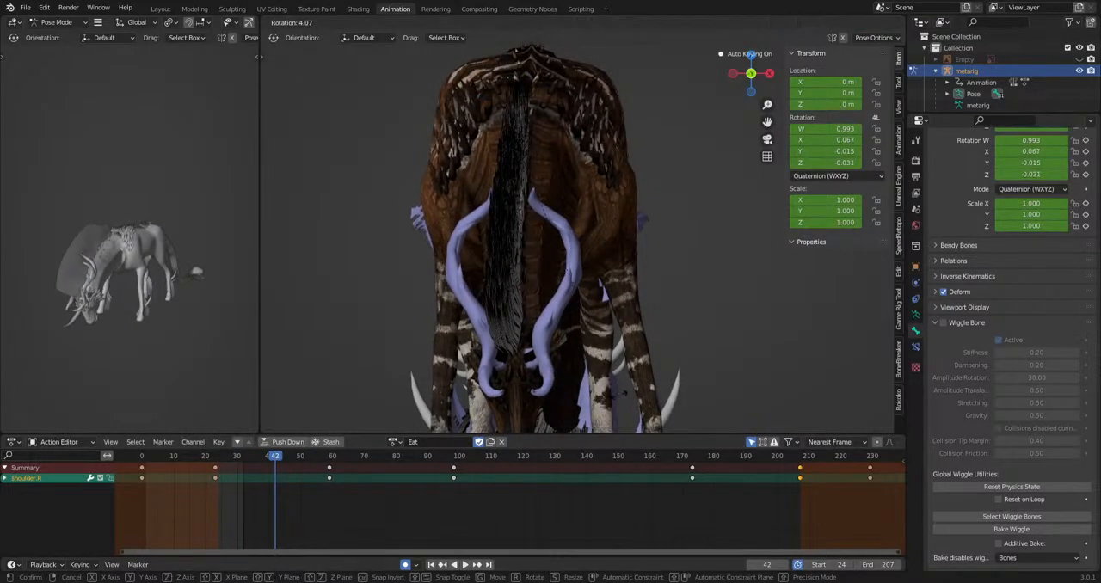
key(space)
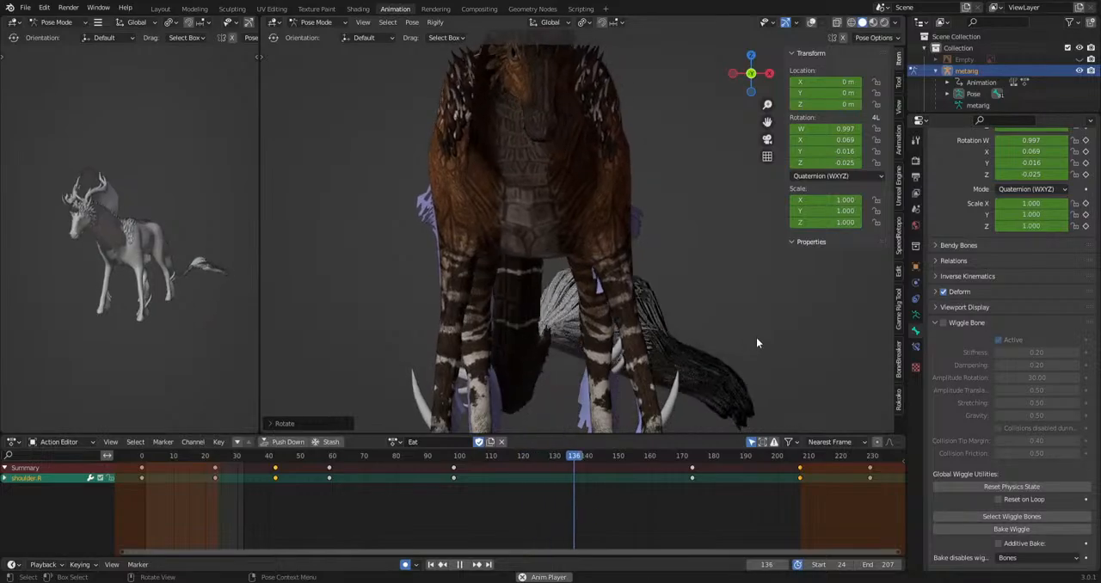
Rotate the shoulder.R bone at frames 173 and 155.
key(space)
drag(702, 459, 696, 459)
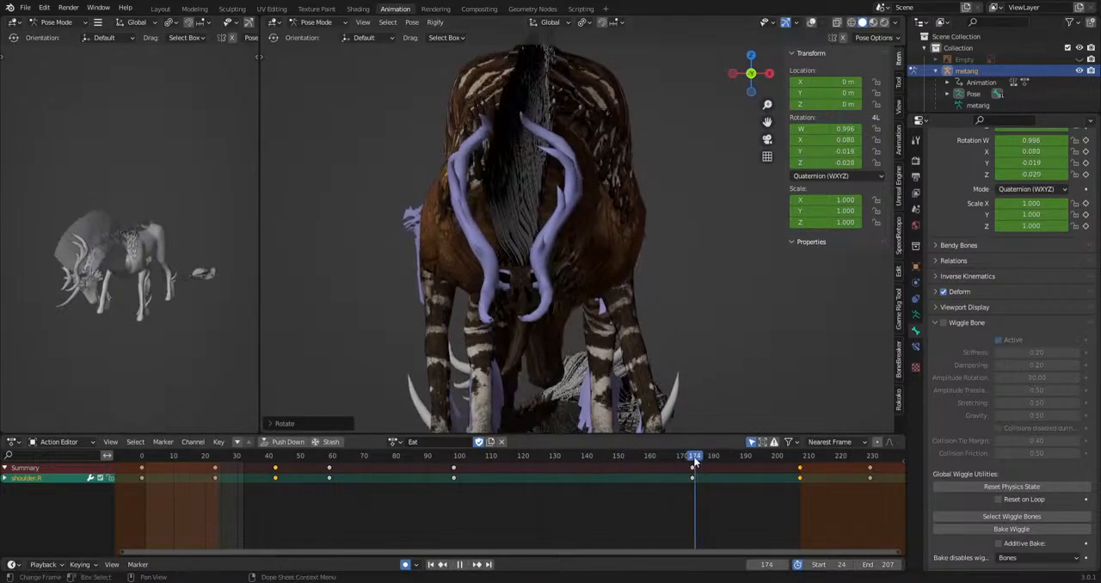
click(643, 460)
key(space)
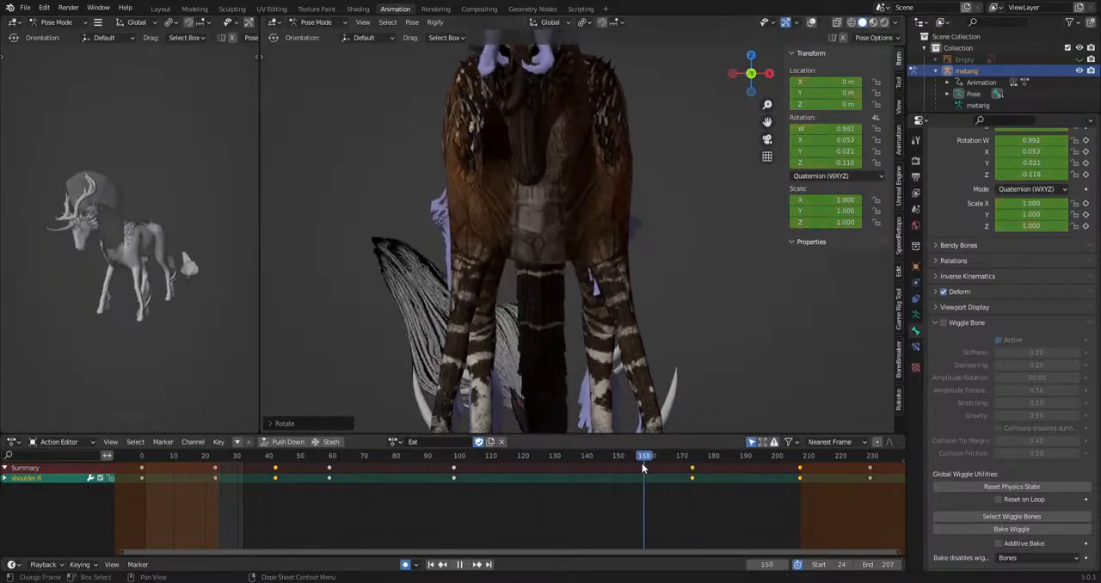
click(698, 410)
Play the action while orbiting the solid preview and using the right side view to examine the whole-body motion.
key(space)
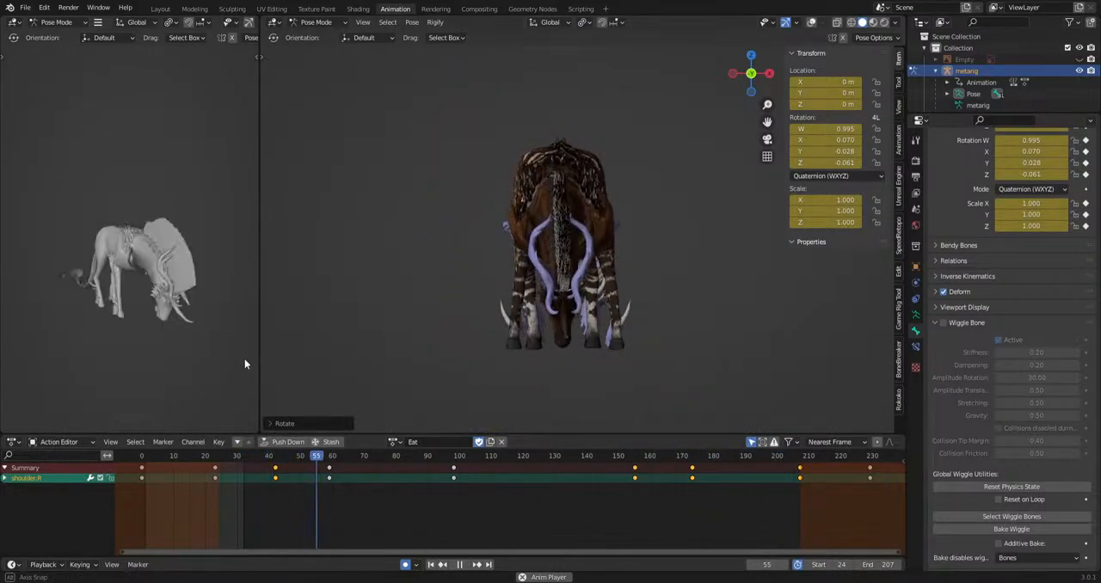
middle_drag(156, 334, 144, 365)
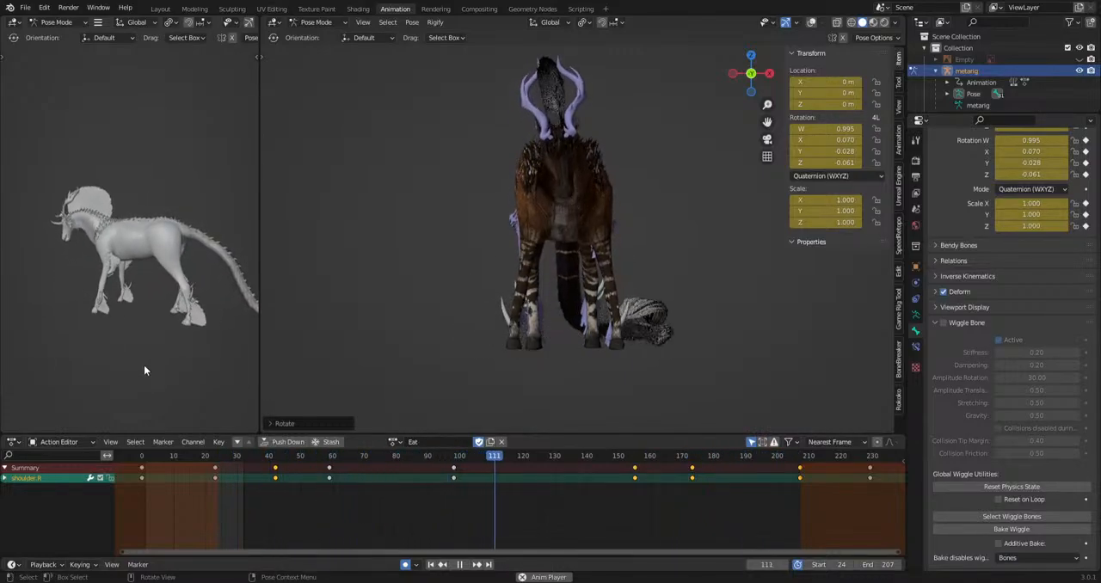
middle_drag(152, 360, 147, 389)
key(KP_3)
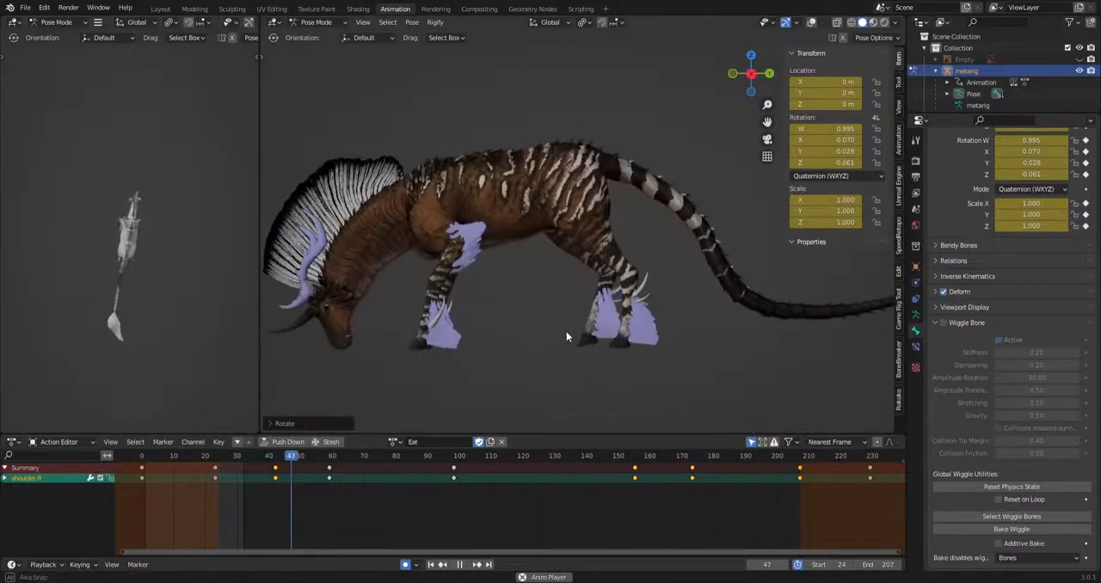
key(space)
Show the overlays, select the chest bone and scale it to about 1.077 at frame 56.
click(995, 516)
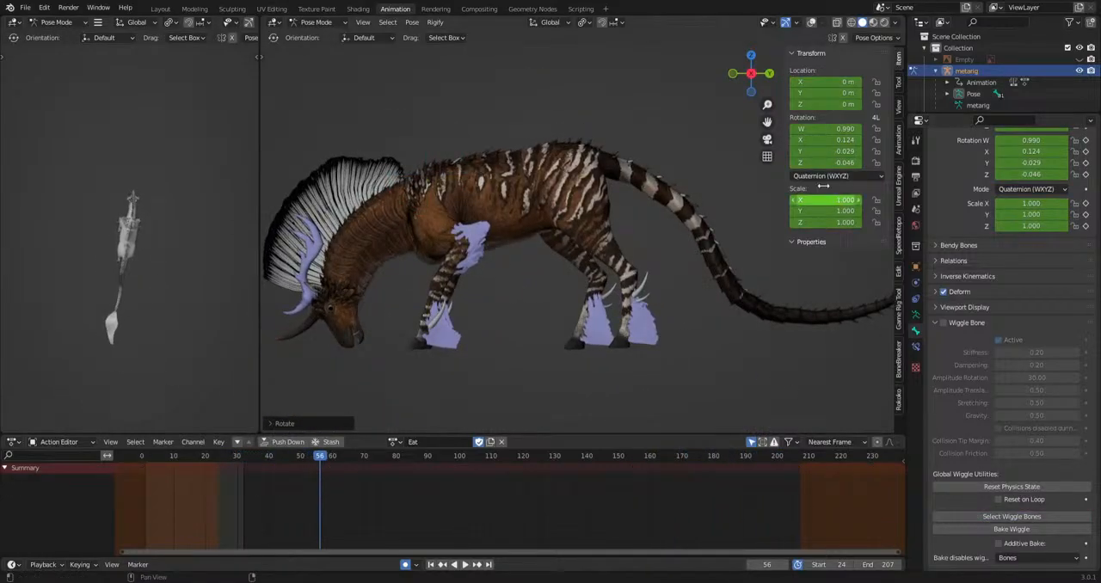
click(812, 22)
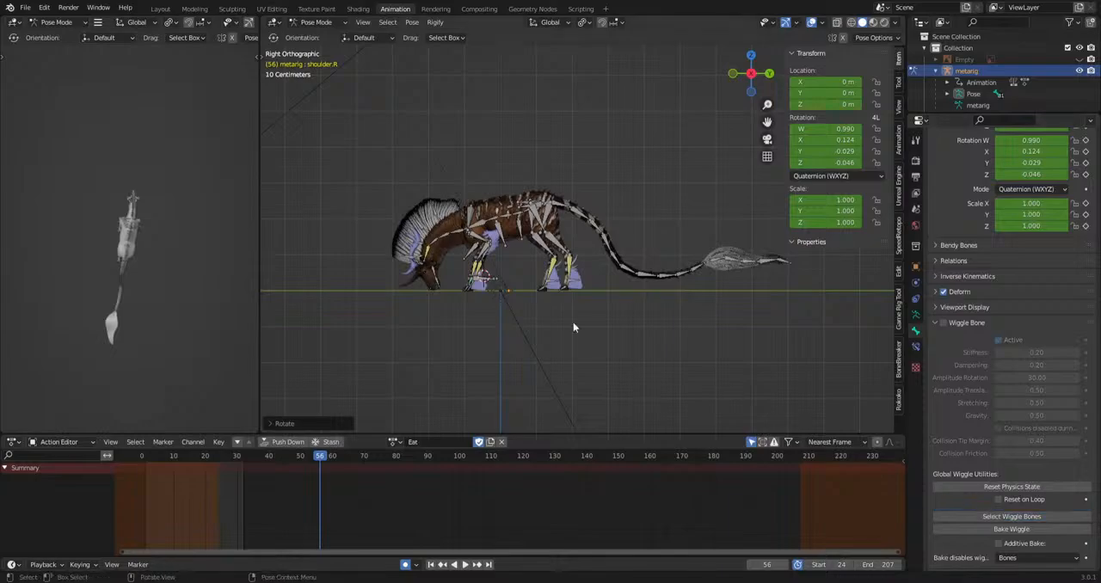
scroll(542, 304, up, 8)
click(514, 255)
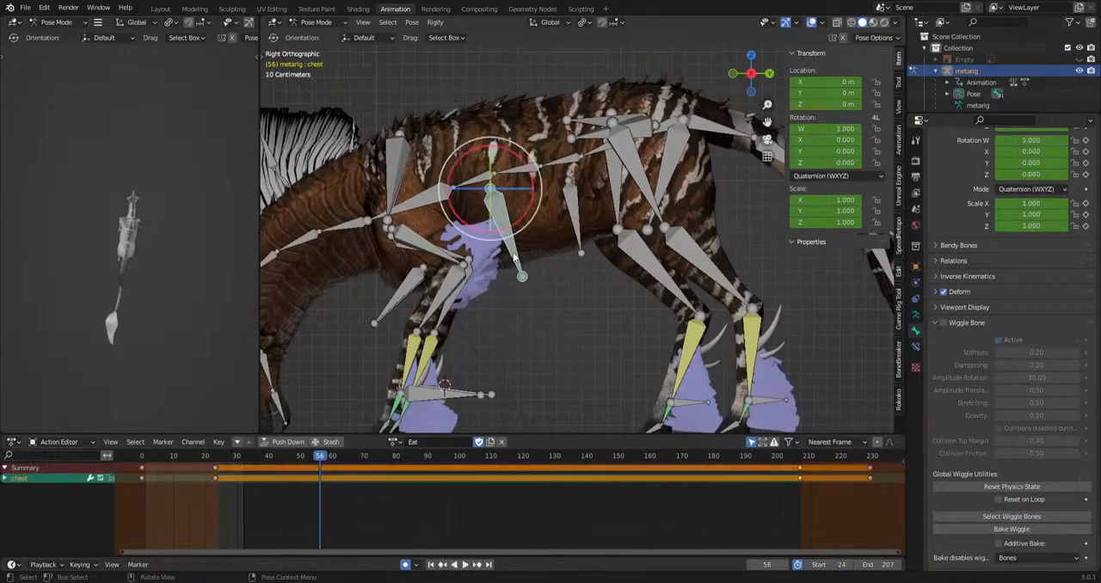
scroll(521, 259, up, 2)
key(s)
click(688, 371)
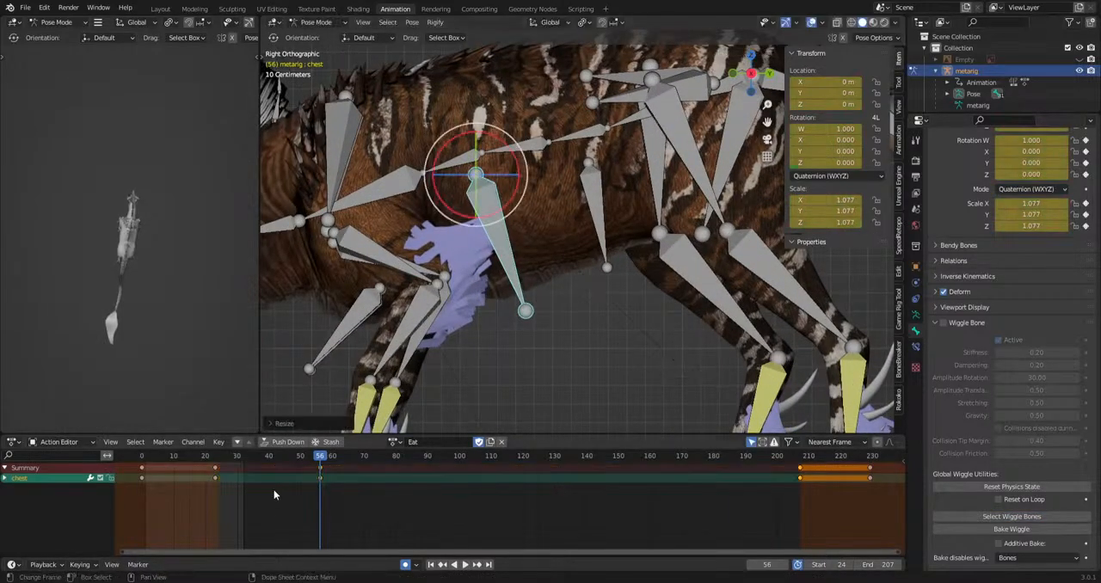
Key the chest bone's scale at frames 84, 111, 139, 158 and 186 and play the action.
drag(320, 482, 456, 479)
key(s)
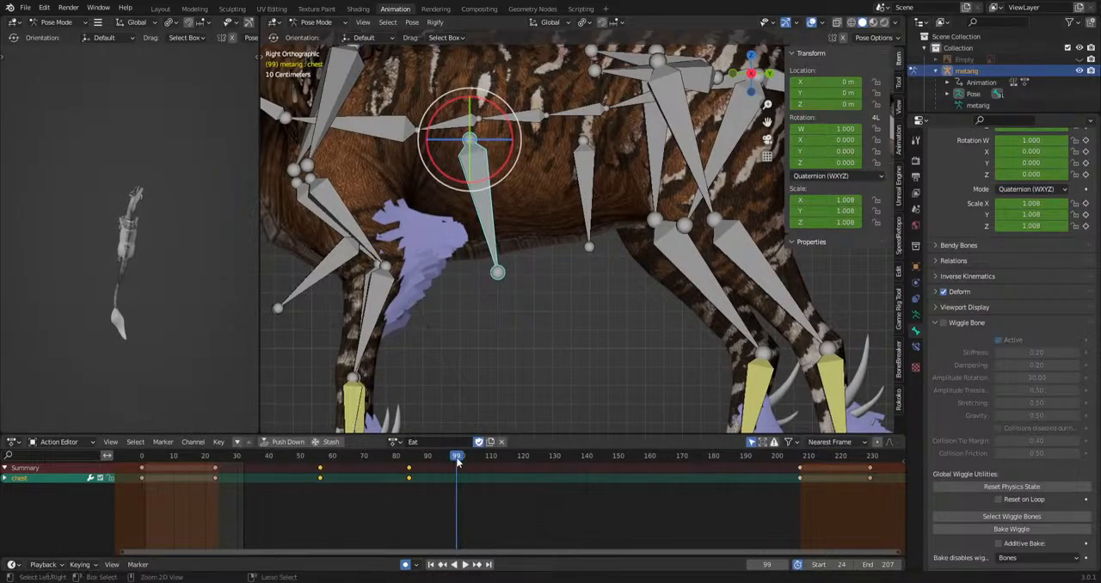
key(space)
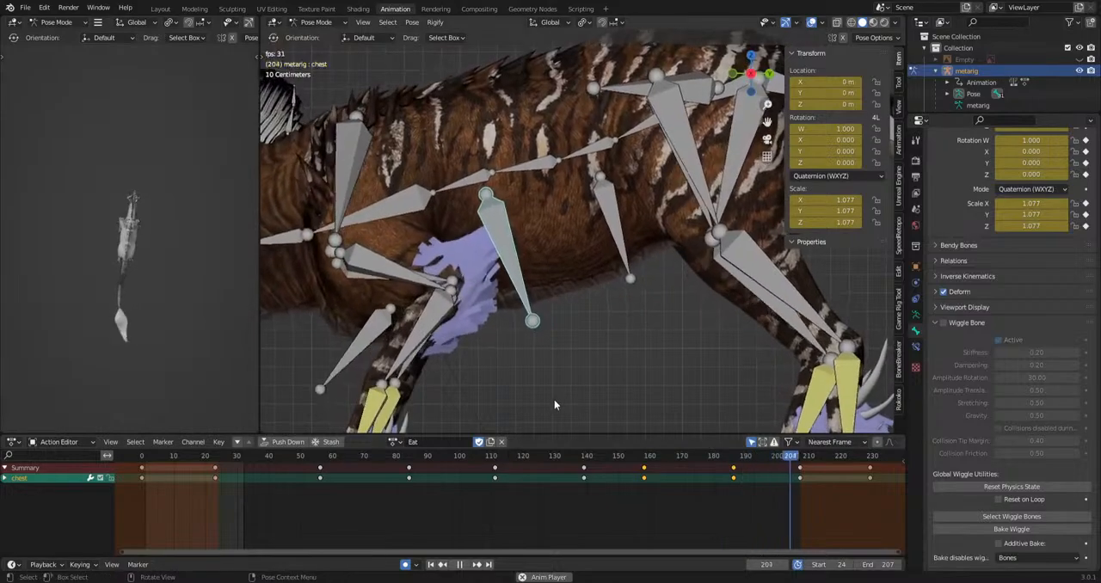
Examine the chest breathing during playback with overlays hidden and the solid preview orbited around the body.
click(813, 23)
mouse_move(129, 189)
middle_down()
mouse_move(245, 158)
mouse_move(131, 190)
middle_up()
scroll(131, 189, up, 4)
middle_drag(146, 327, 181, 378)
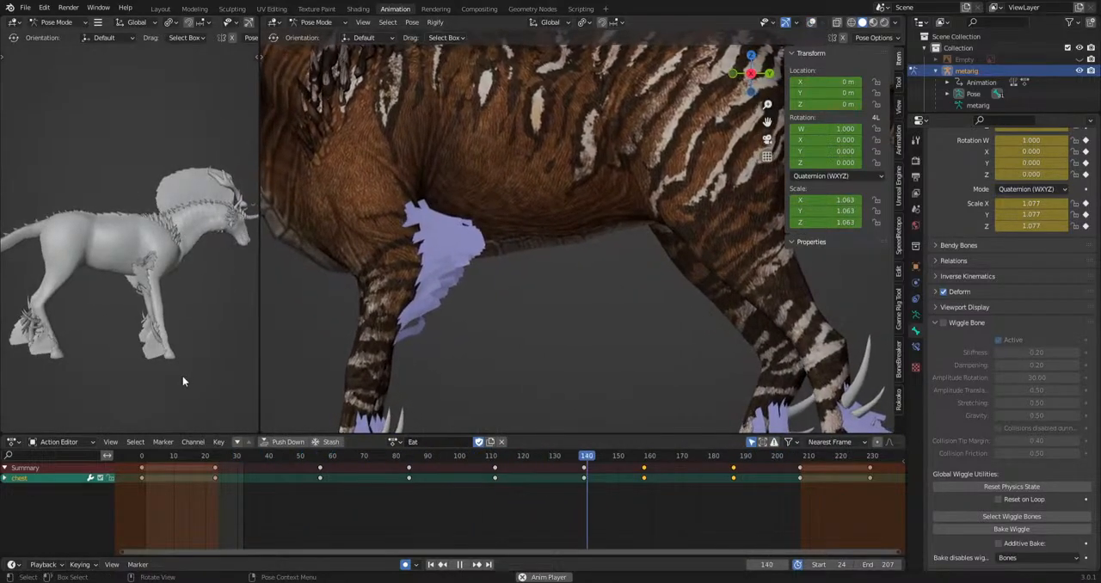
click(812, 23)
key(space)
Select the abdomen bone with overlays shown and scale it up at frame 47.
click(811, 22)
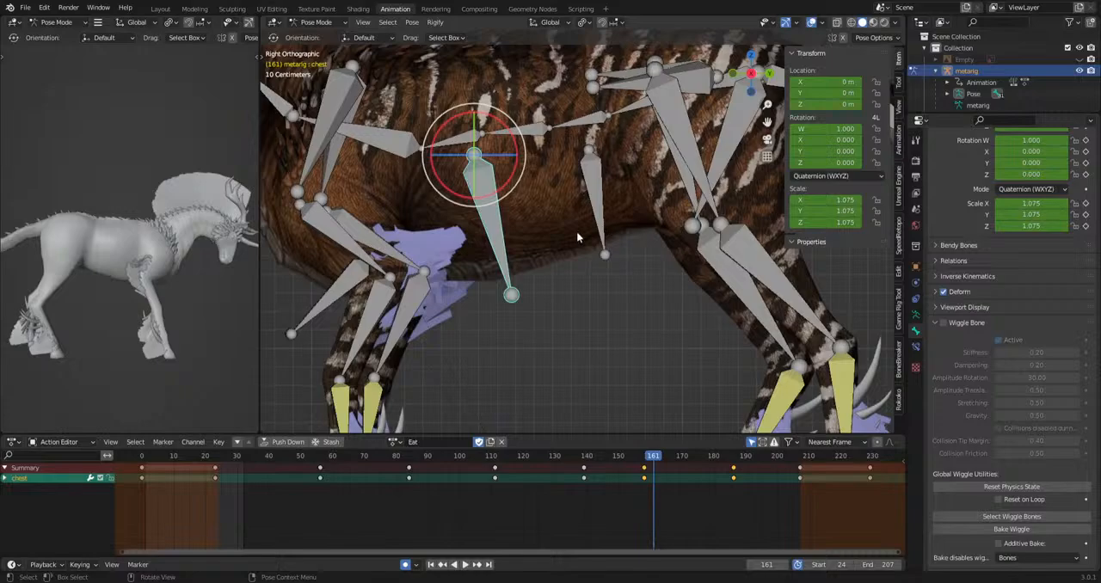
click(594, 215)
drag(251, 461, 367, 446)
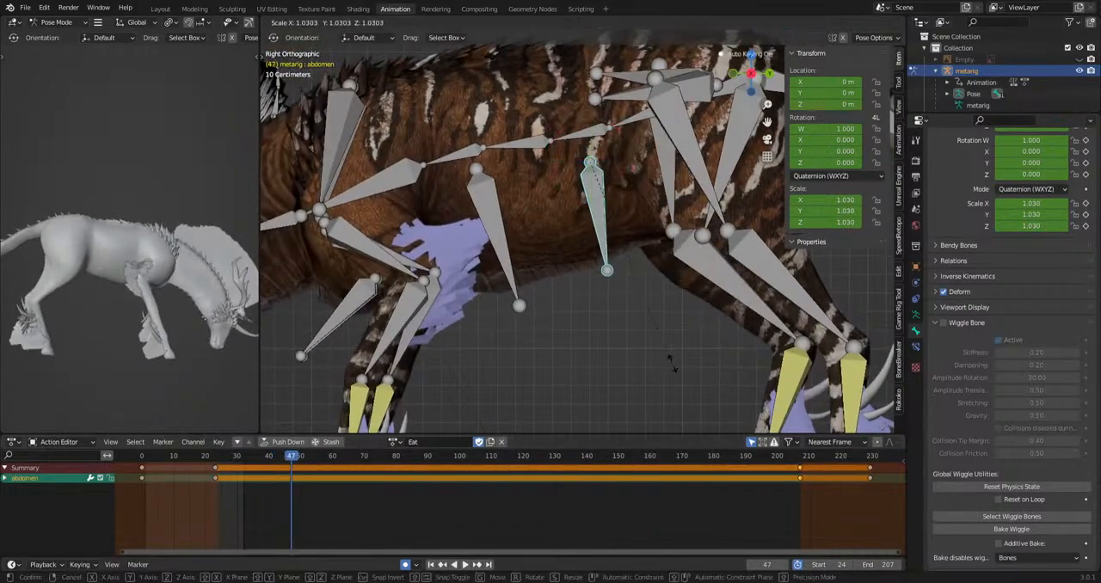
click(673, 366)
Scale the abdomen bone at frames 67, 98, 123, 148 and 181, using about 0.983 at frame 148, and play the action.
drag(295, 461, 612, 460)
key(s)
click(677, 385)
key(s)
click(804, 371)
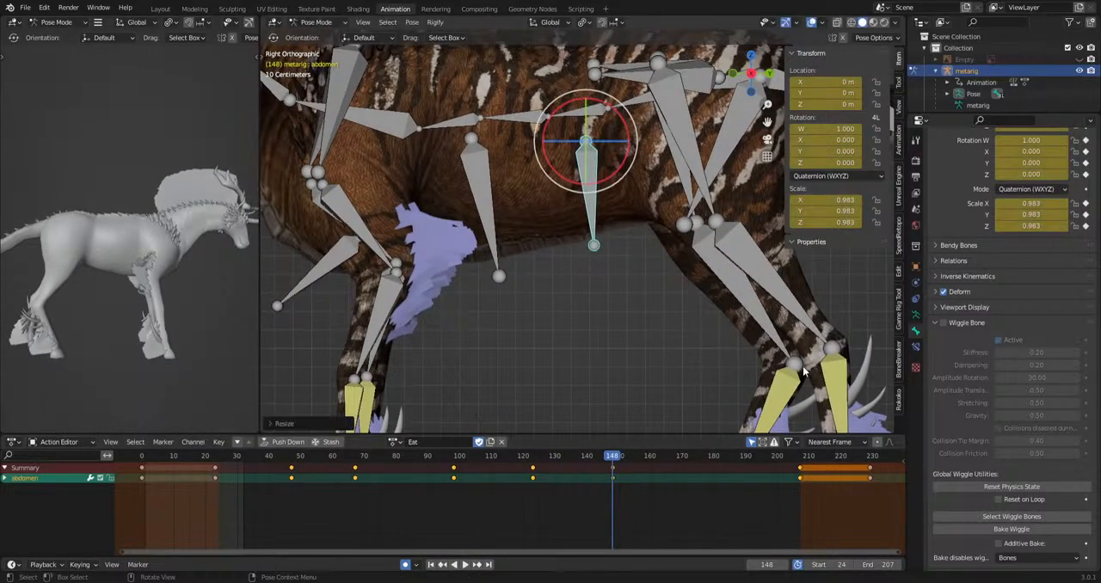
click(718, 459)
key(s)
click(716, 394)
key(space)
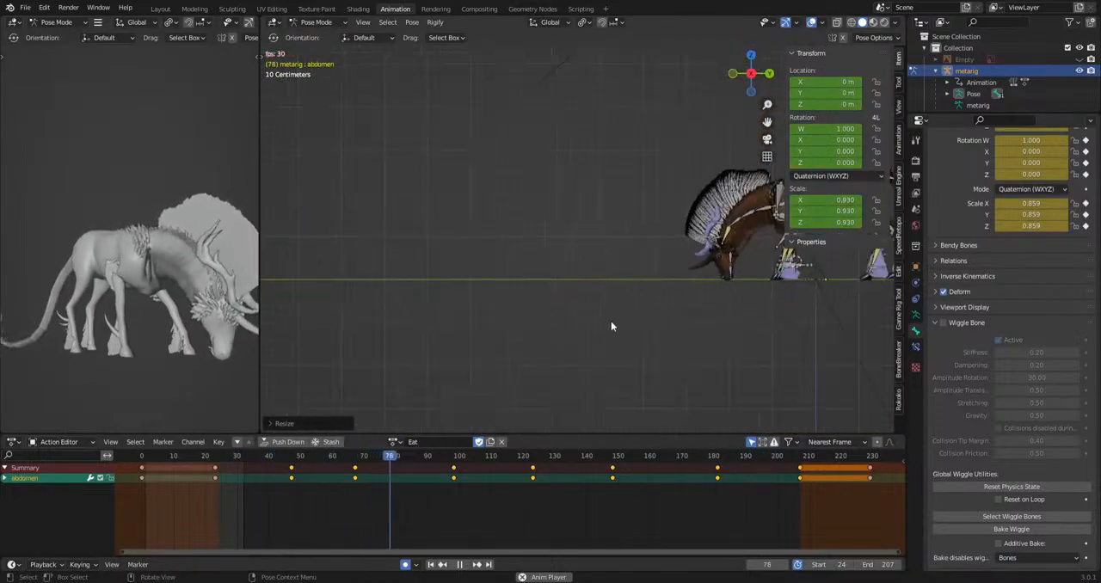
Stop playback and select the nose.L and nose.R bones at the muzzle in the right side view.
key(space)
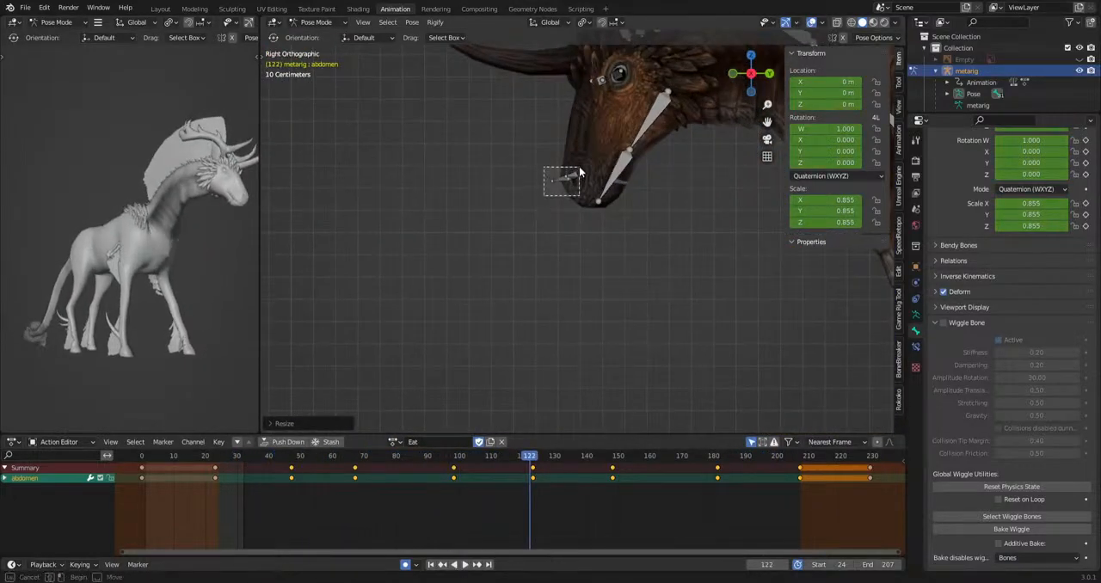
drag(580, 168, 581, 167)
shift+middle_drag(575, 185, 544, 233)
scroll(540, 262, up, 4)
Try rotating the two nose bones at frame 122.
key(r)
key(r)
click(548, 320)
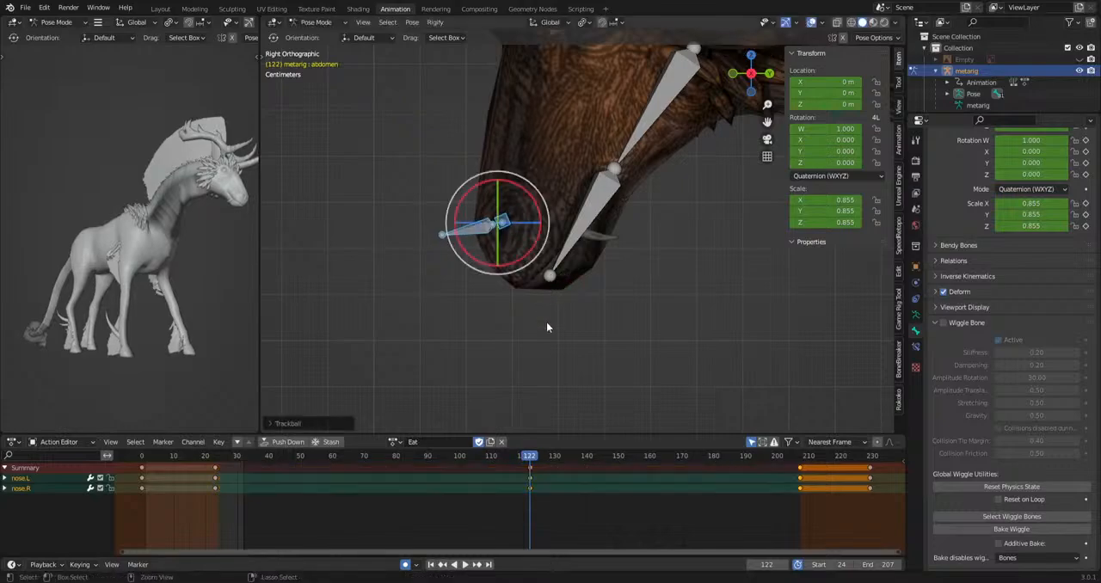
key(ctrl+z)
Rotate the nose.L and nose.R bones at frames 112, 123, 138 and 155.
drag(290, 460, 342, 465)
key(r)
click(551, 360)
key(r)
click(647, 381)
key(r)
click(626, 421)
Try moving the two nose bones at frame 63 while the head is lowered.
scroll(496, 319, down, 5)
shift+middle_drag(496, 319, 506, 86)
shift+middle_drag(523, 425, 399, 374)
scroll(585, 346, up, 6)
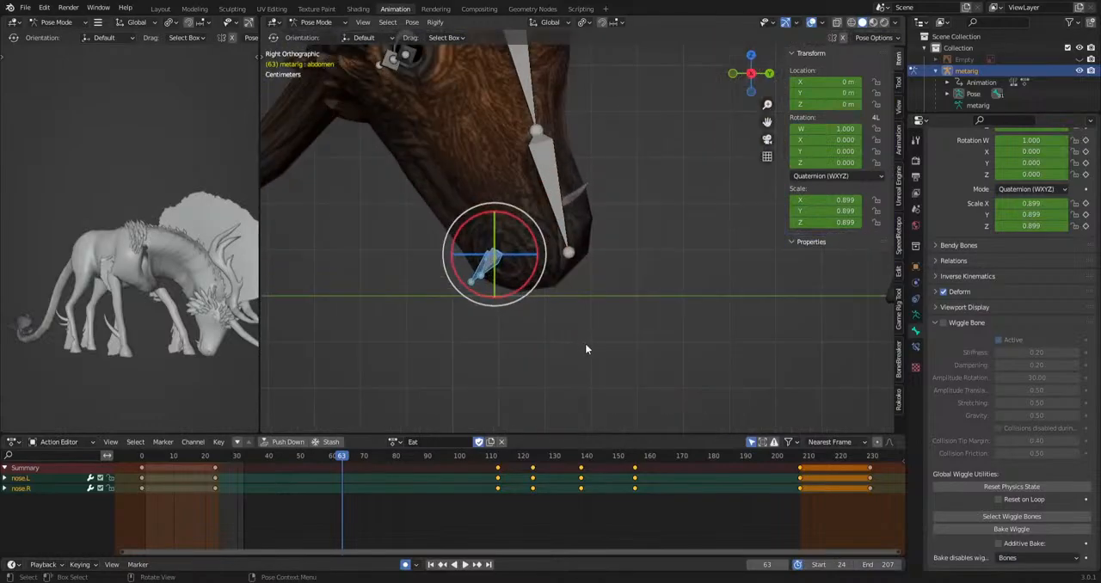
key(g)
click(526, 372)
key(ctrl+z)
Move the nose.L and nose.R bones at frames 31, 40 and 50.
drag(320, 458, 242, 460)
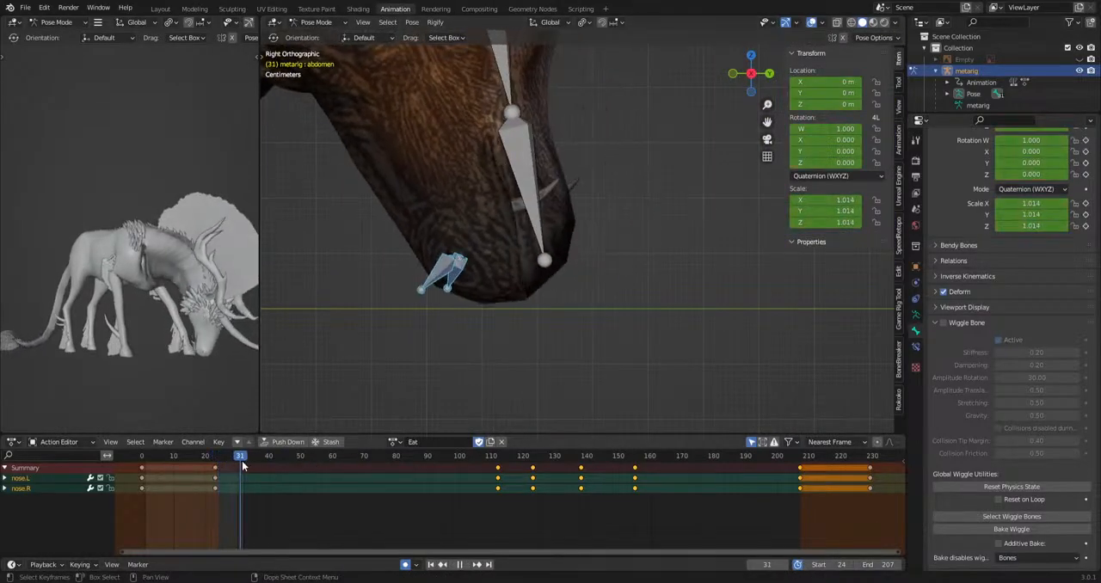
key(r)
click(532, 418)
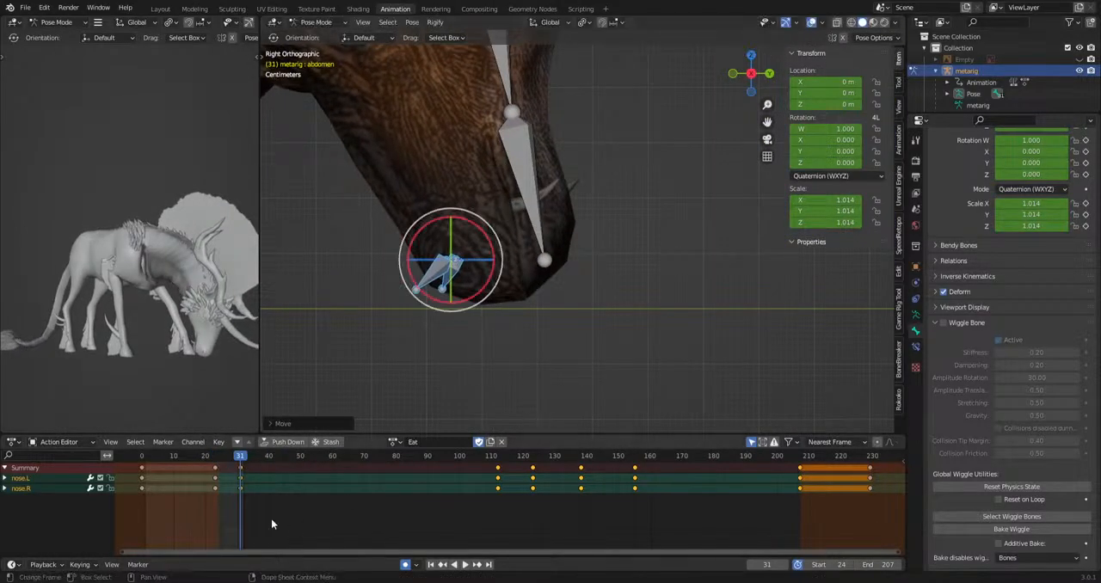
drag(244, 462, 328, 463)
key(g)
click(466, 413)
key(g)
click(457, 407)
Move and rotate the two nose bones at frame 58.
key(g)
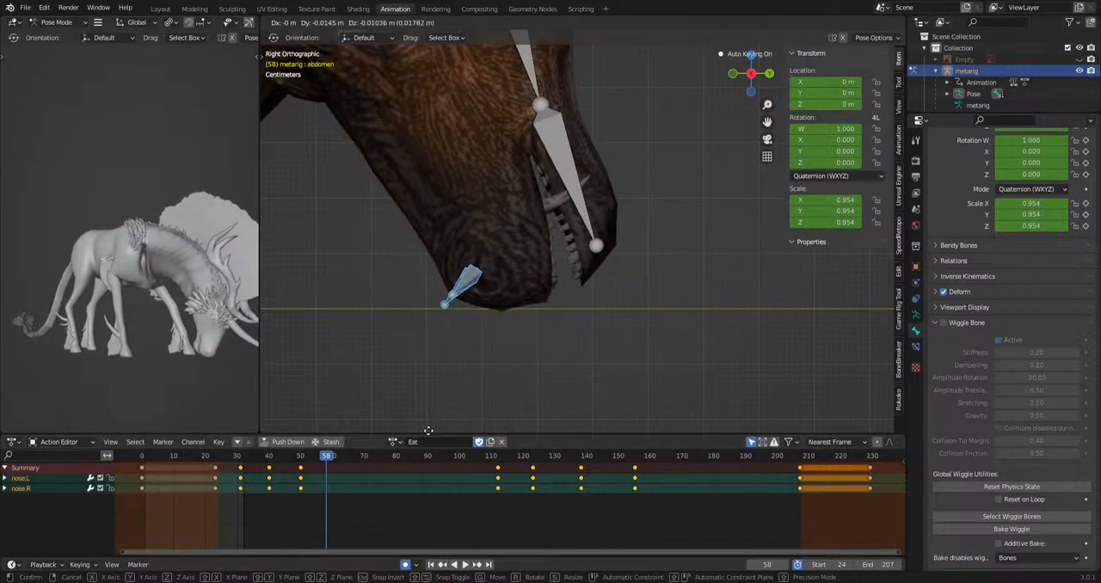
click(431, 430)
key(r)
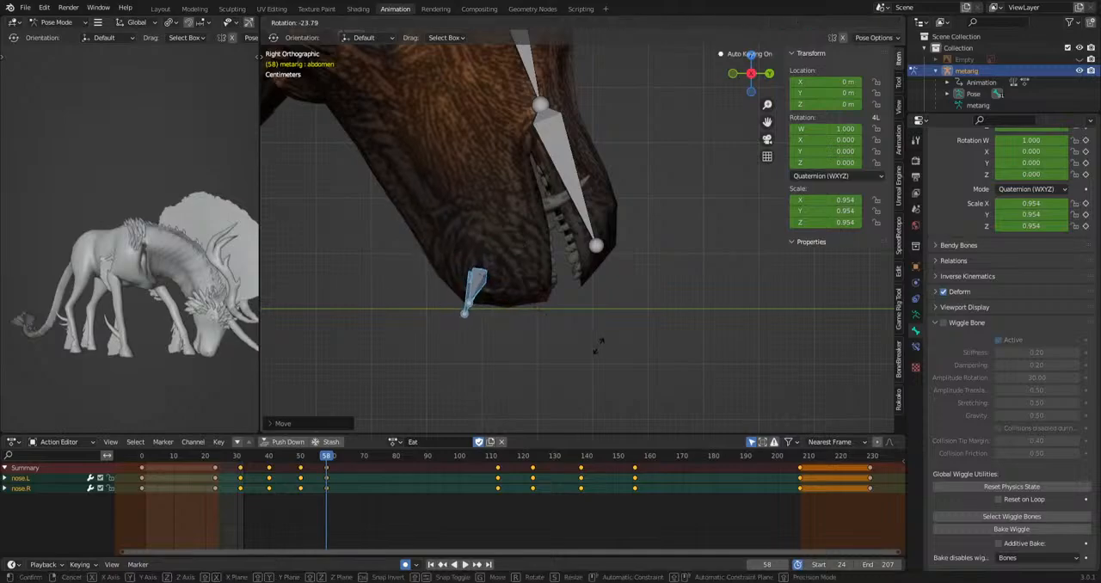
click(598, 346)
Rotate the nose.L and nose.R bones at frames 67 and 76.
mouse_move(347, 462)
mouse_down()
mouse_move(365, 459)
mouse_move(355, 468)
mouse_up()
key(r)
click(500, 429)
drag(364, 456, 422, 458)
key(r)
click(501, 387)
Play the action from its start and orbit the solid preview to examine the nose and body motion.
key(shift+Left)
key(space)
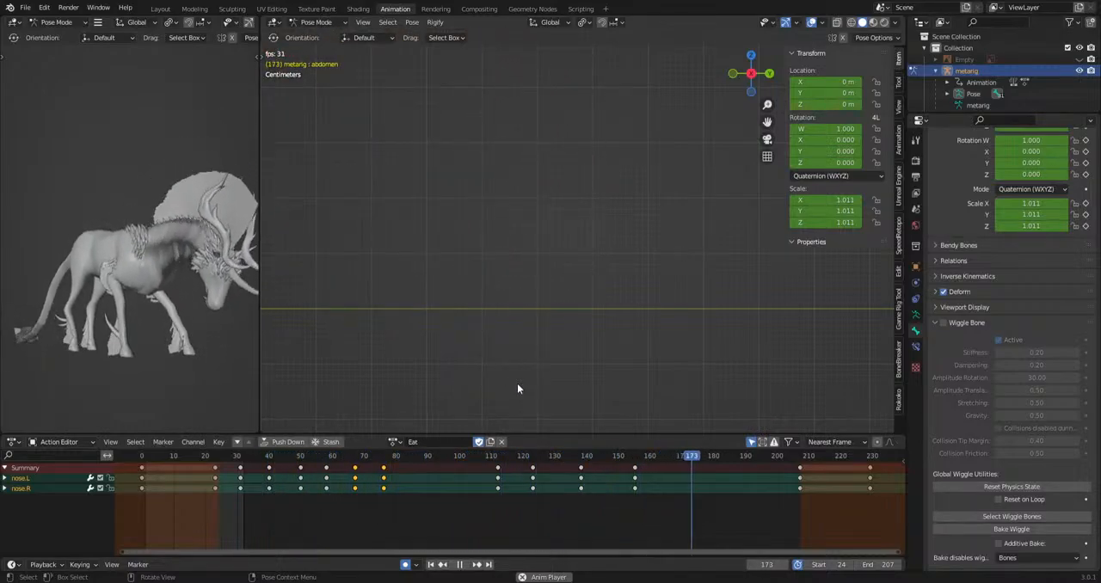
key(space)
middle_drag(184, 304, 213, 280)
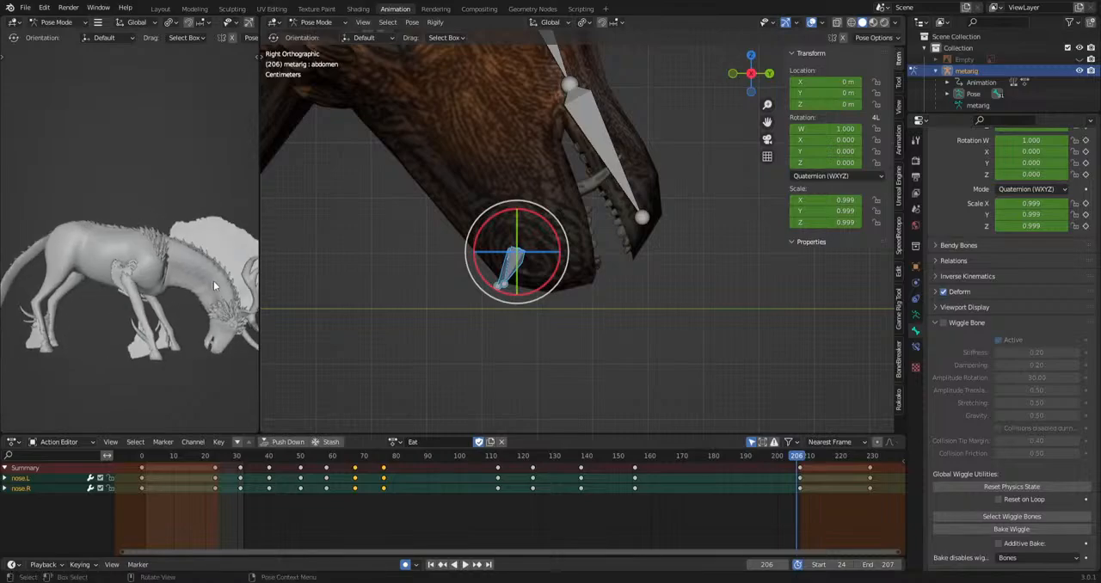
Play the Eat action in the side view to check the nose and body motion, and save the file.
scroll(144, 252, up, 5)
middle_drag(144, 252, 139, 325)
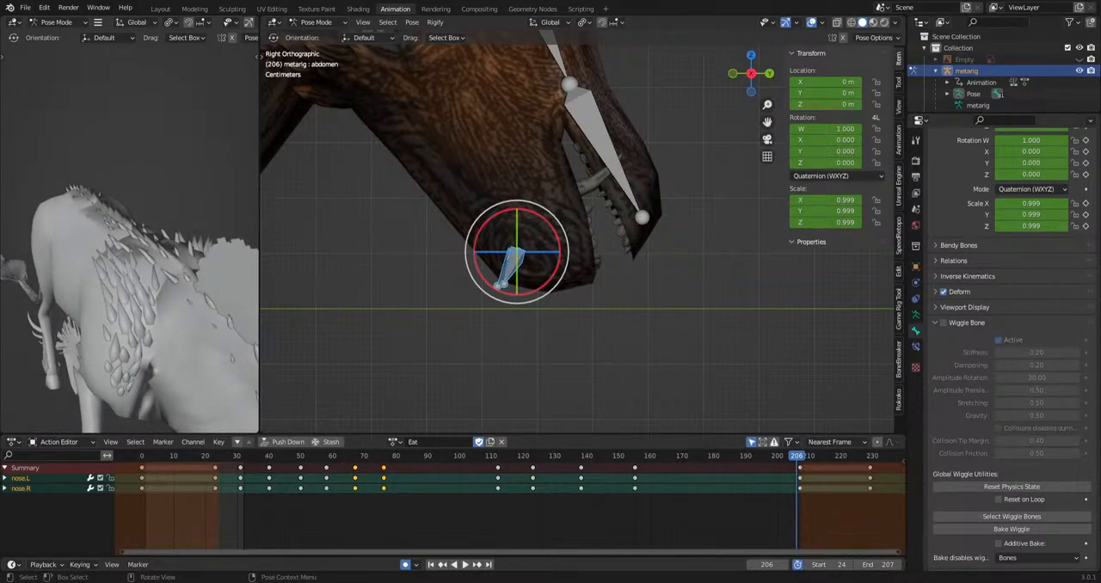
scroll(527, 298, down, 6)
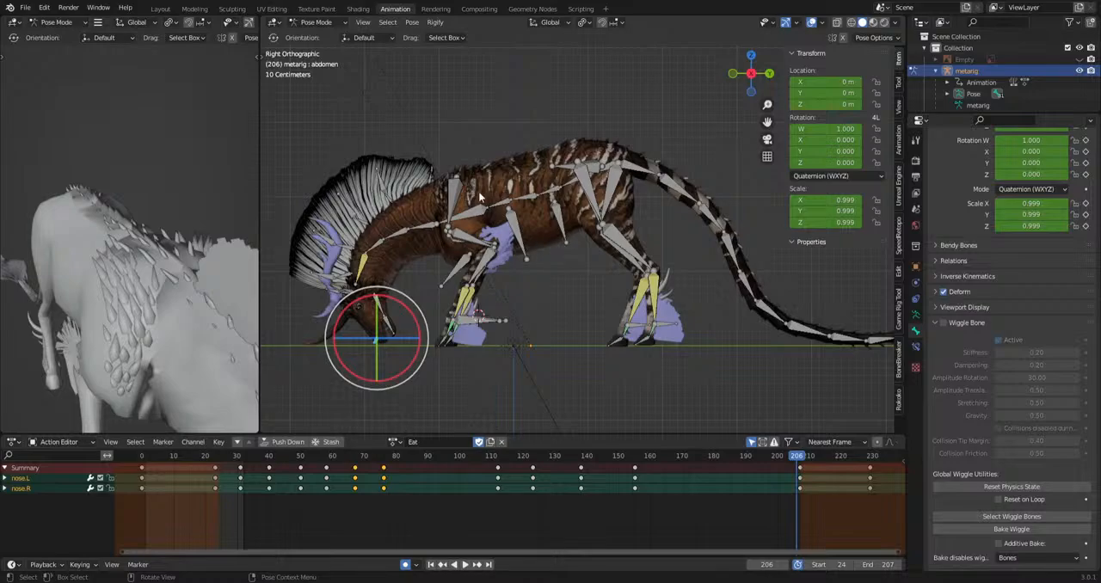
key(space)
scroll(546, 312, up, 1)
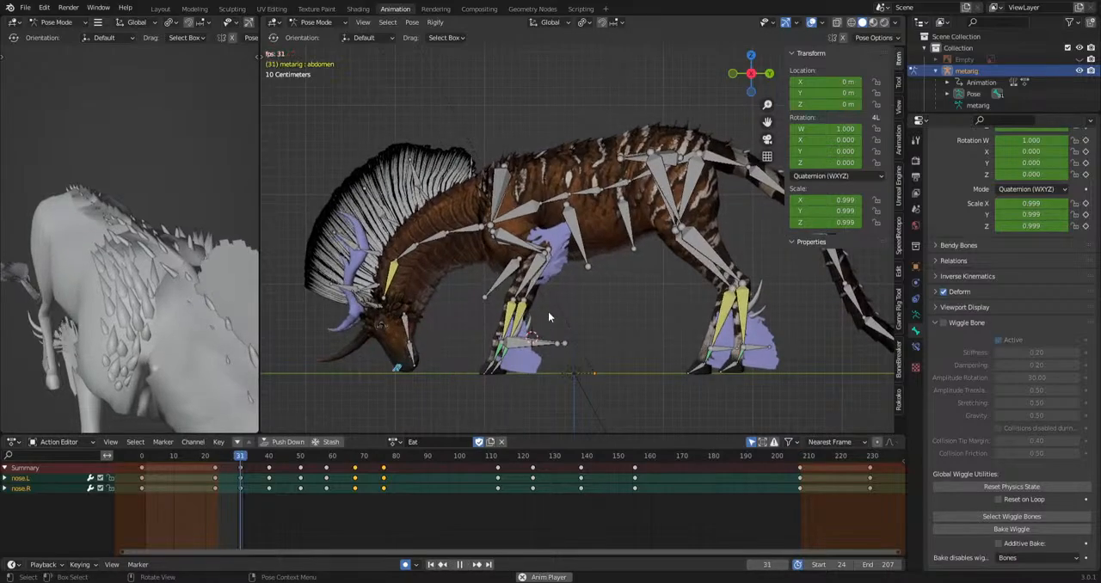
scroll(547, 313, down, 3)
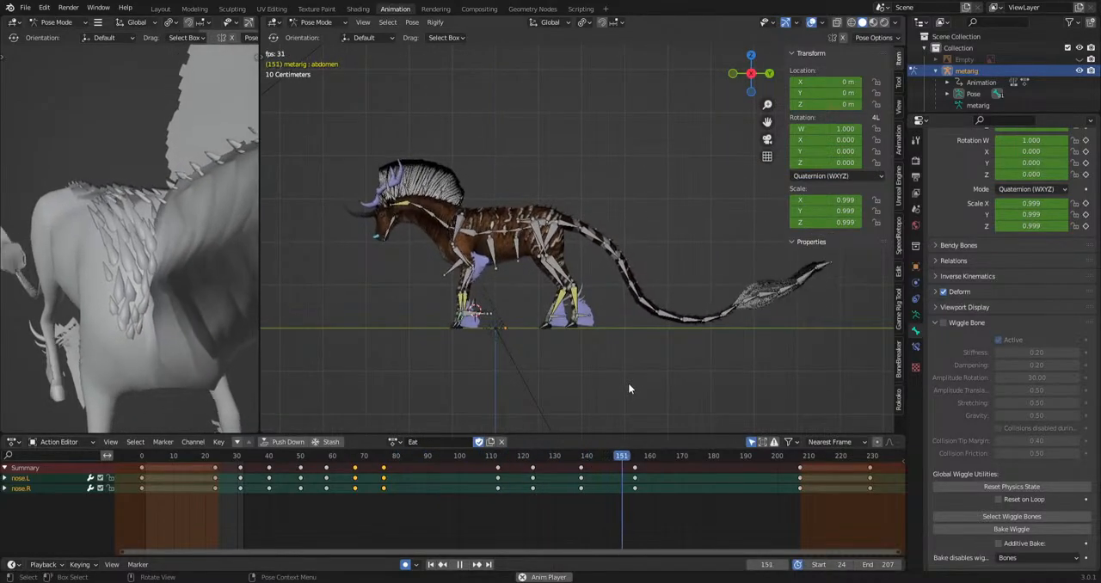
key(space)
key(ctrl+s)
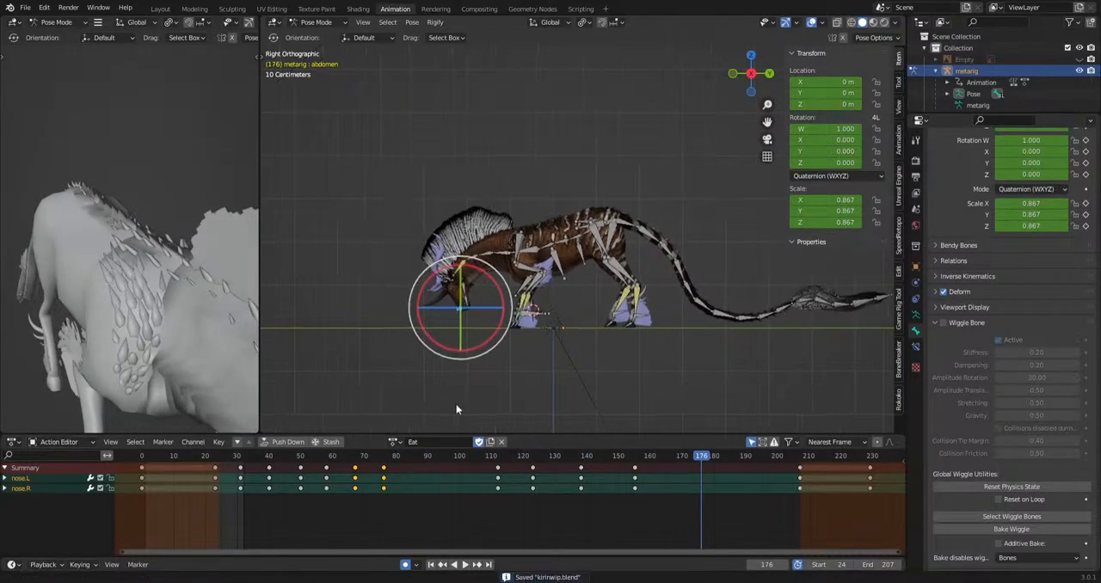
Set the preview range to frames 0 to 23 and play back that section.
drag(161, 456, 141, 465)
middle_drag(191, 517, 518, 527)
scroll(512, 526, up, 15)
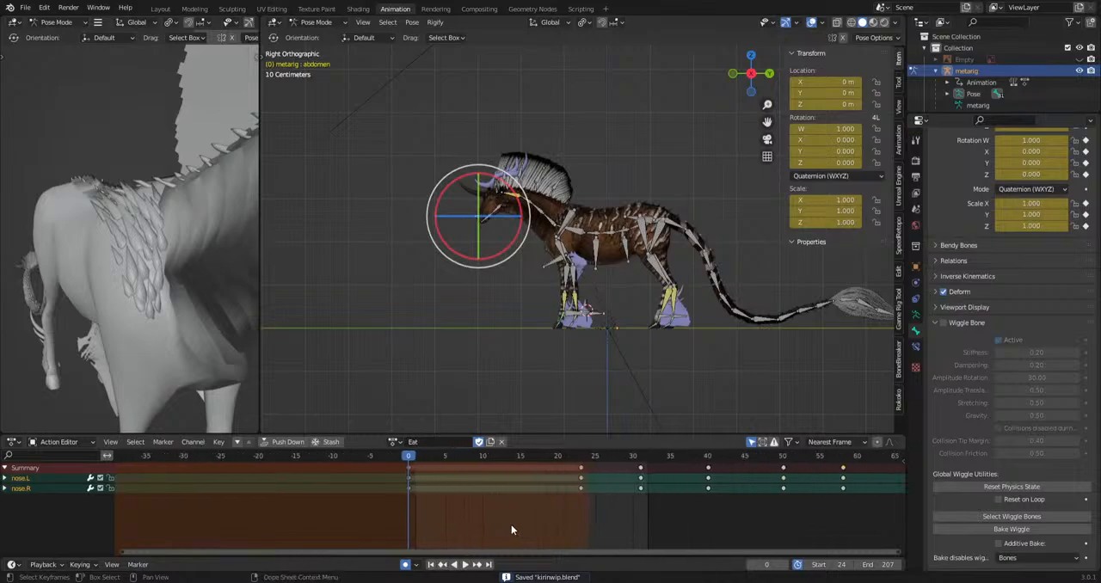
scroll(539, 524, up, 3)
key(b)
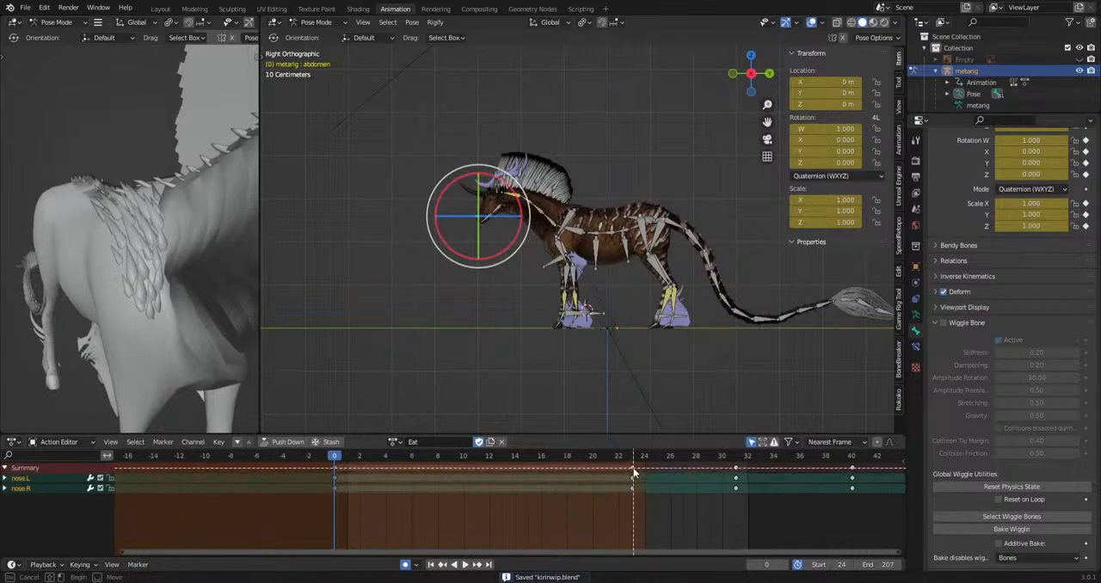
drag(336, 512, 336, 509)
key(ctrl+alt+p)
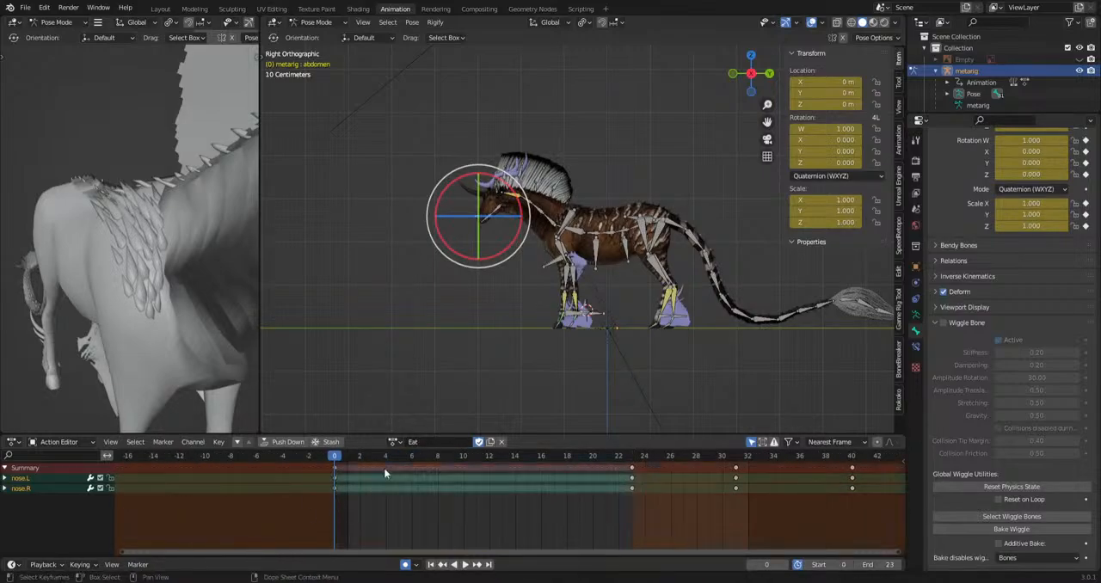
key(space)
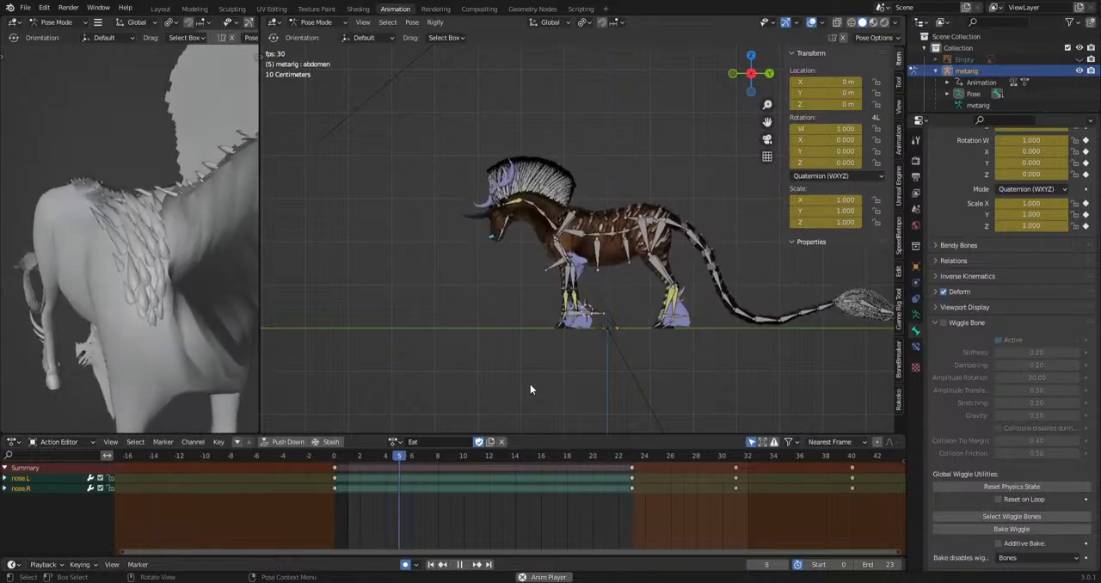
key(space)
Reveal all hidden bones of the rig in Pose Mode.
scroll(566, 346, up, 3)
shift+middle_drag(597, 310, 604, 297)
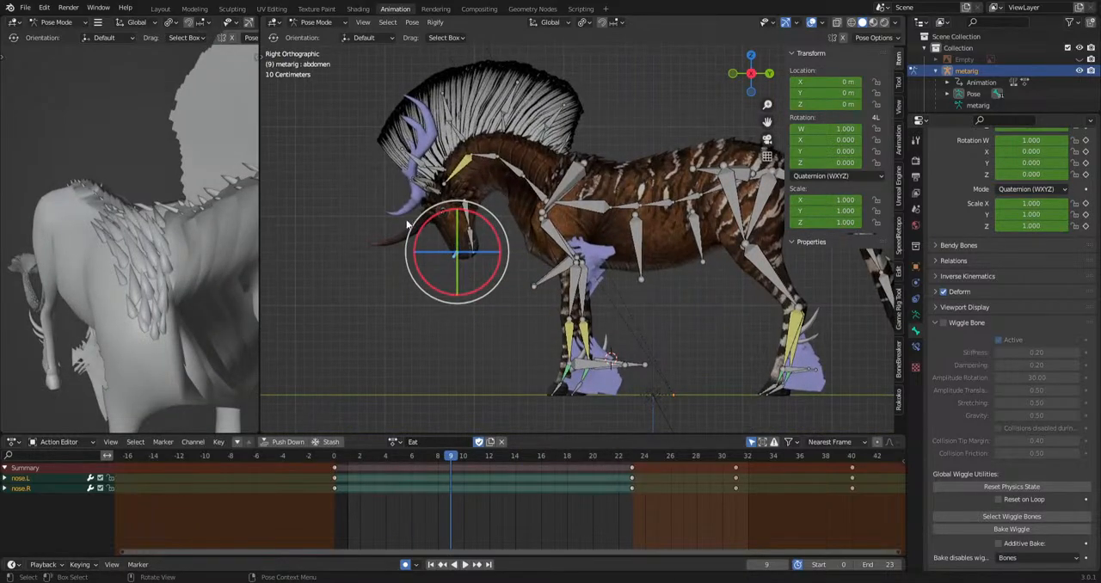
click(758, 199)
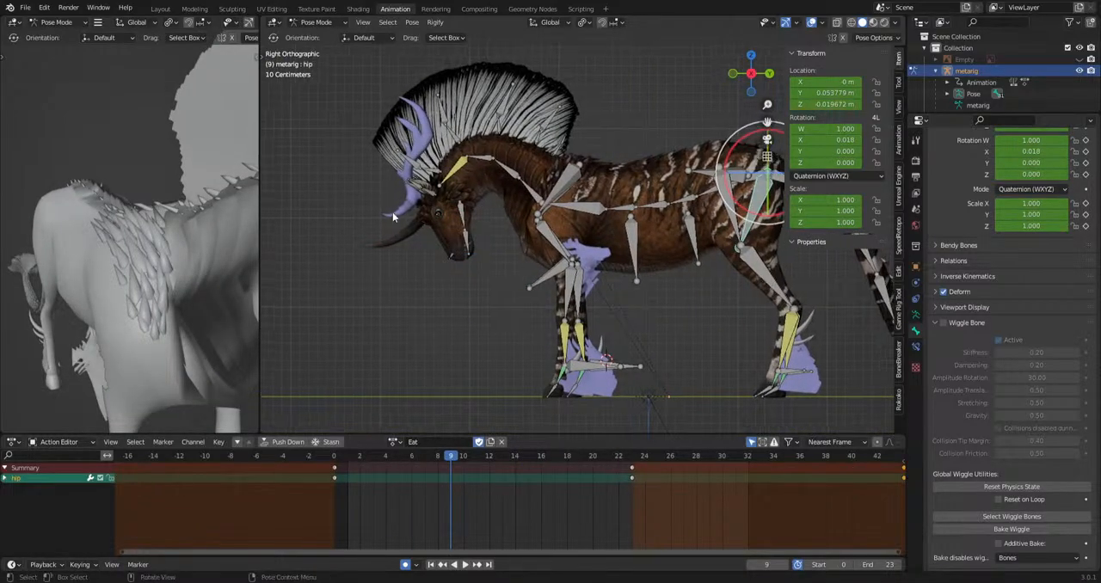
key(a)
key(alt+h)
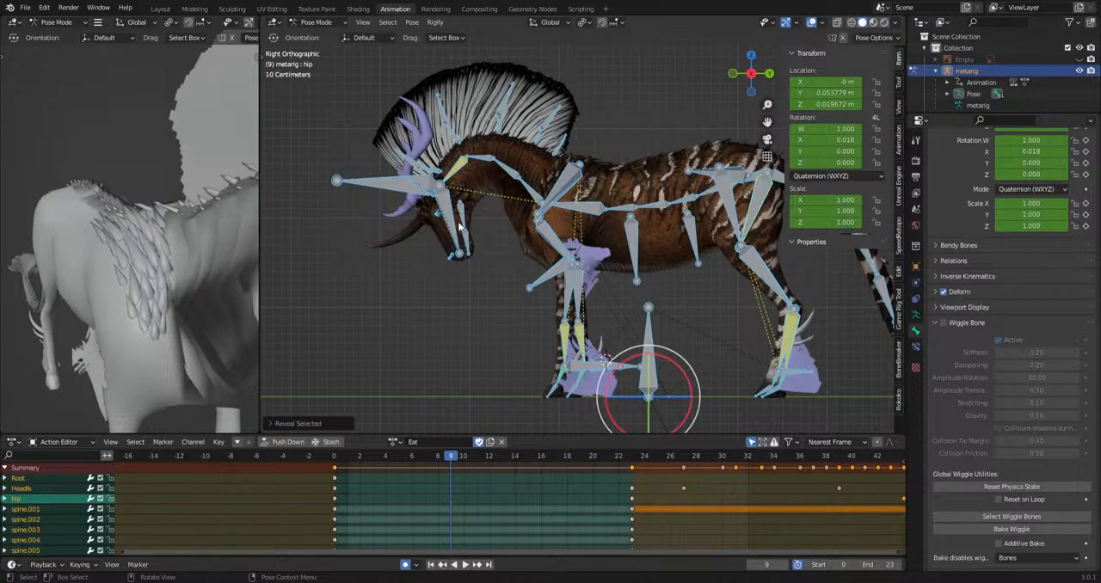
Insert a keyframe on all bones at frame 0.
click(386, 189)
click(334, 462)
key(space)
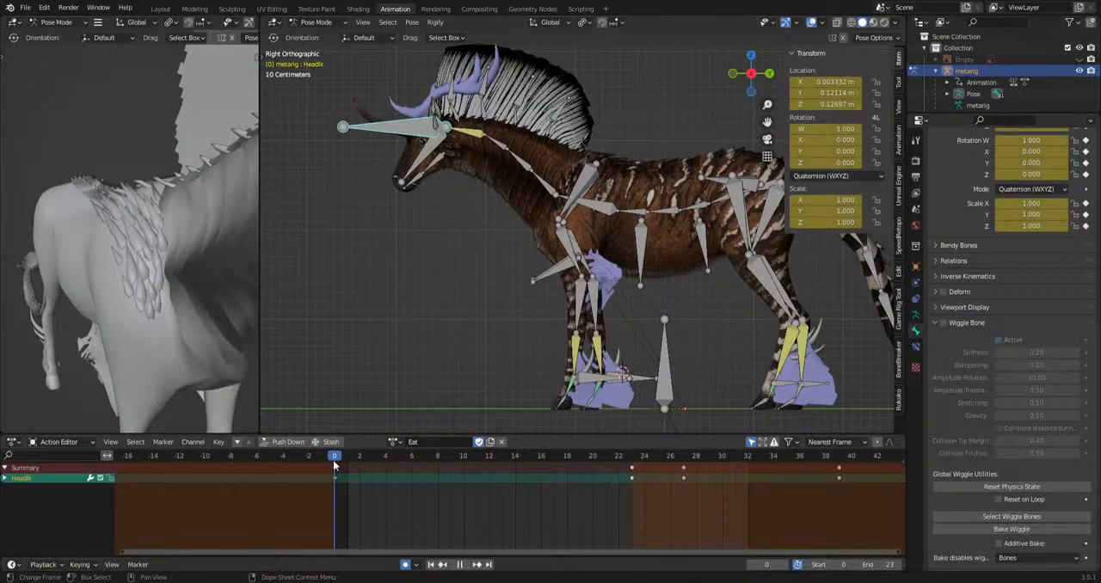
key(space)
key(a)
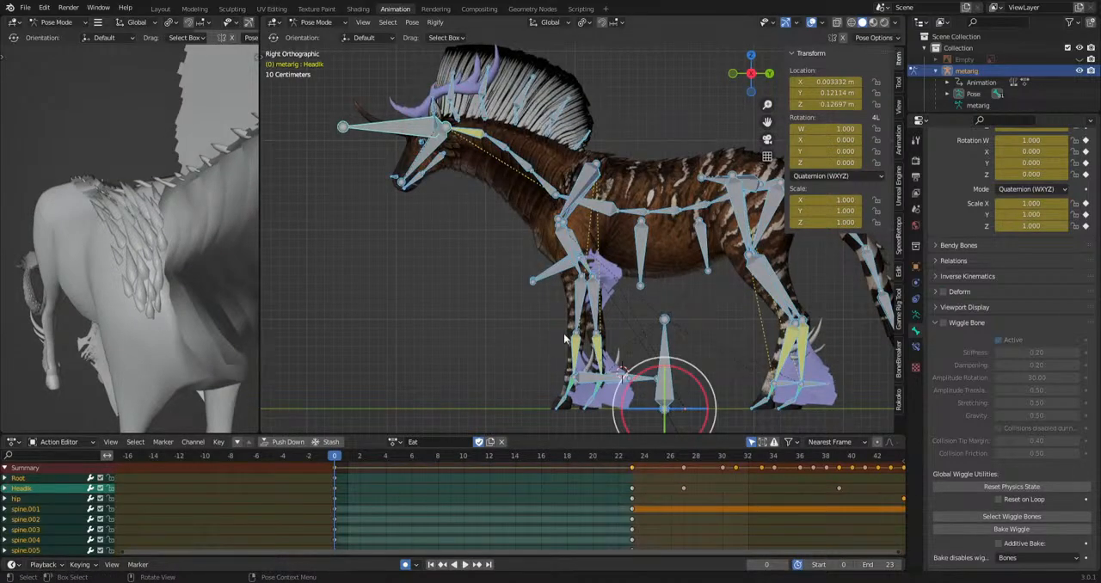
key(i)
click(557, 343)
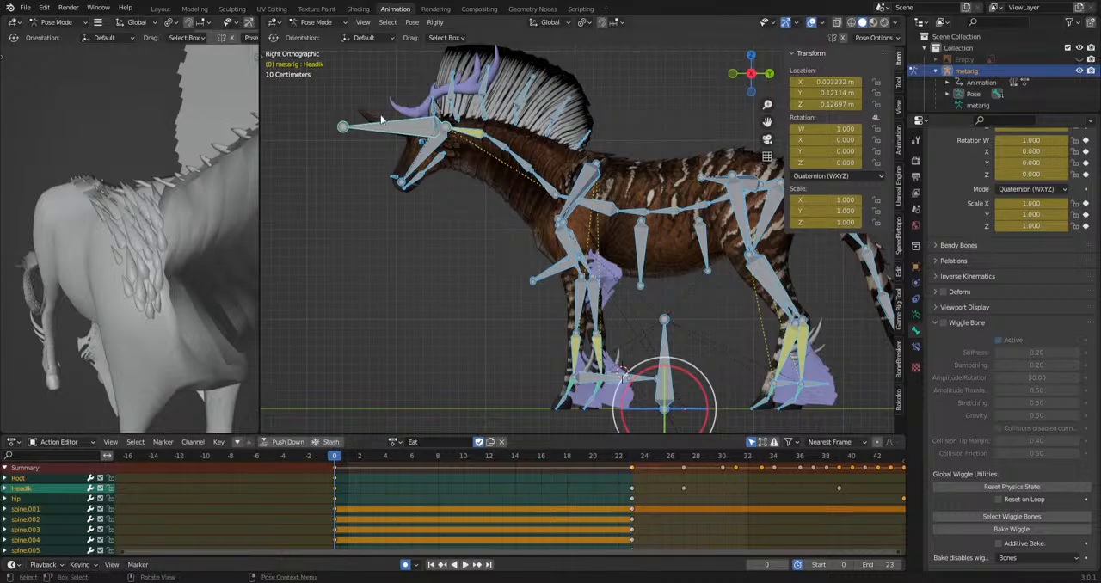
Move the HeadIk bone at frames 5, 12 and 18 to shape the head's lowering path.
click(381, 119)
drag(342, 471, 566, 482)
key(g)
click(459, 333)
key(g)
click(505, 372)
key(g)
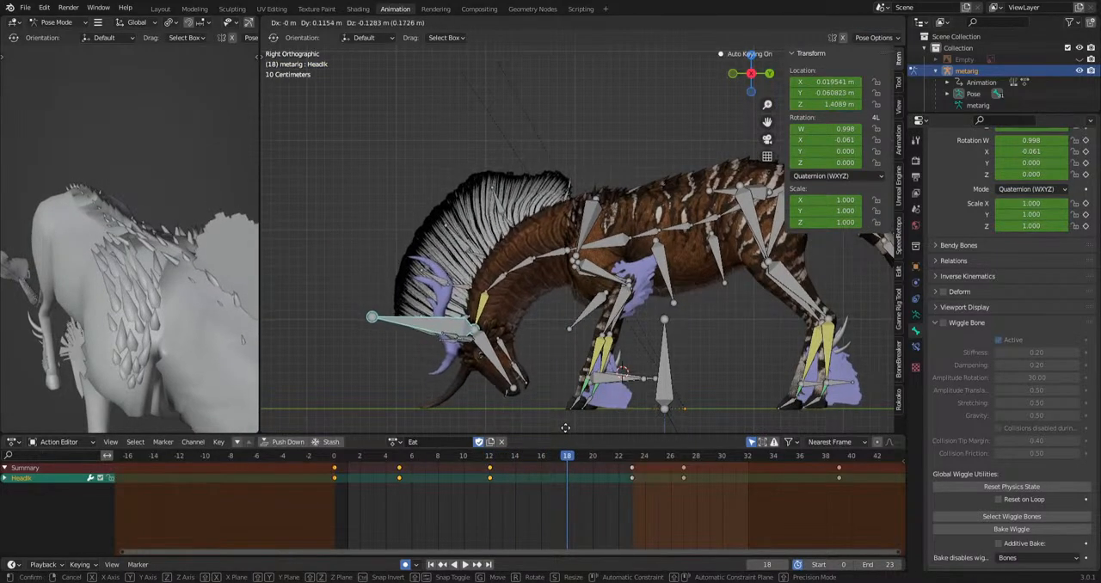
click(558, 314)
Examine the body, neck and head pose up close at frame 18, and play the 0 to 23 range to check the head drop.
scroll(592, 295, down, 2)
scroll(533, 330, up, 6)
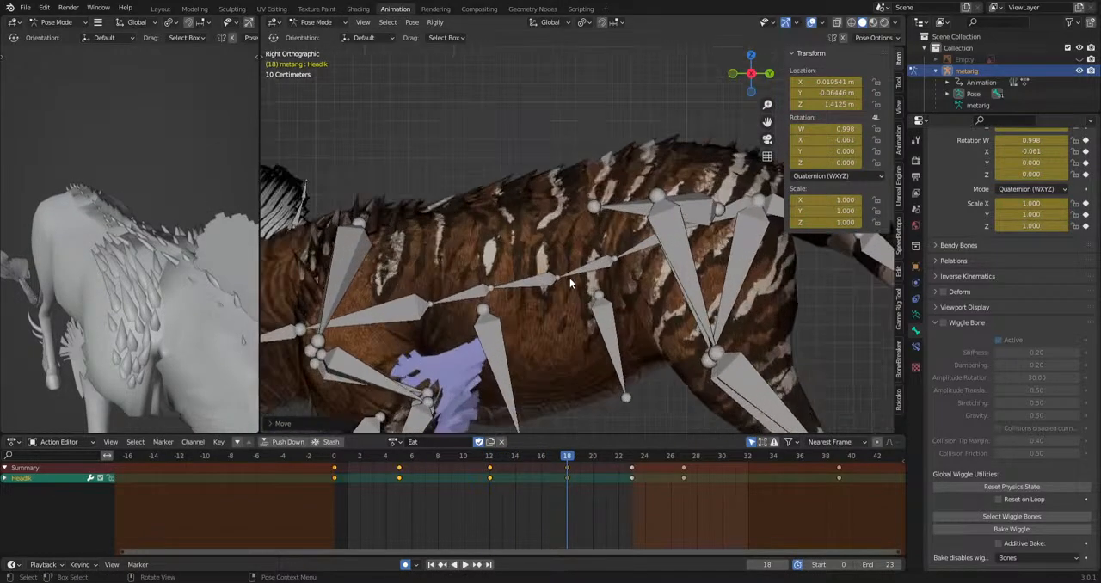
scroll(593, 292, up, 4)
shift+middle_drag(676, 132, 710, 213)
scroll(620, 250, down, 5)
shift+middle_drag(476, 288, 725, 159)
shift+middle_drag(413, 372, 550, 212)
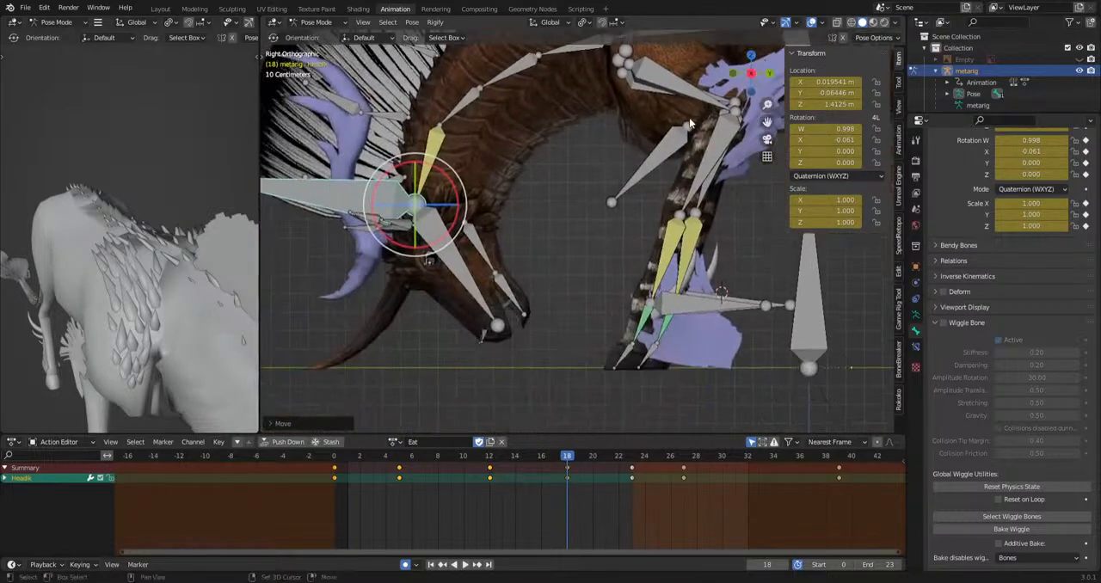
scroll(525, 297, down, 1)
shift+middle_drag(516, 311, 549, 289)
key(space)
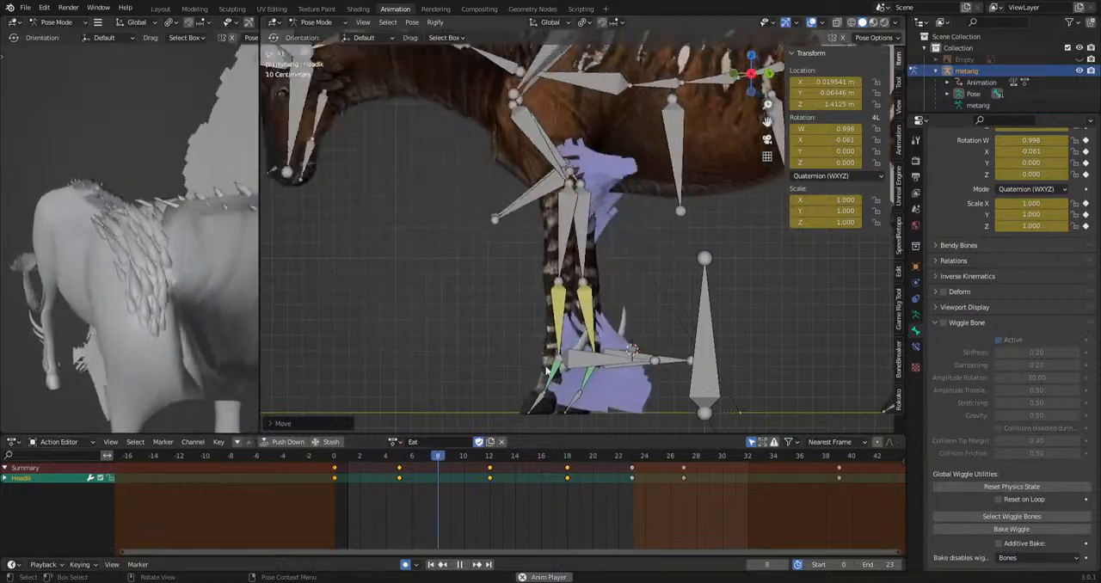
scroll(547, 362, down, 4)
key(space)
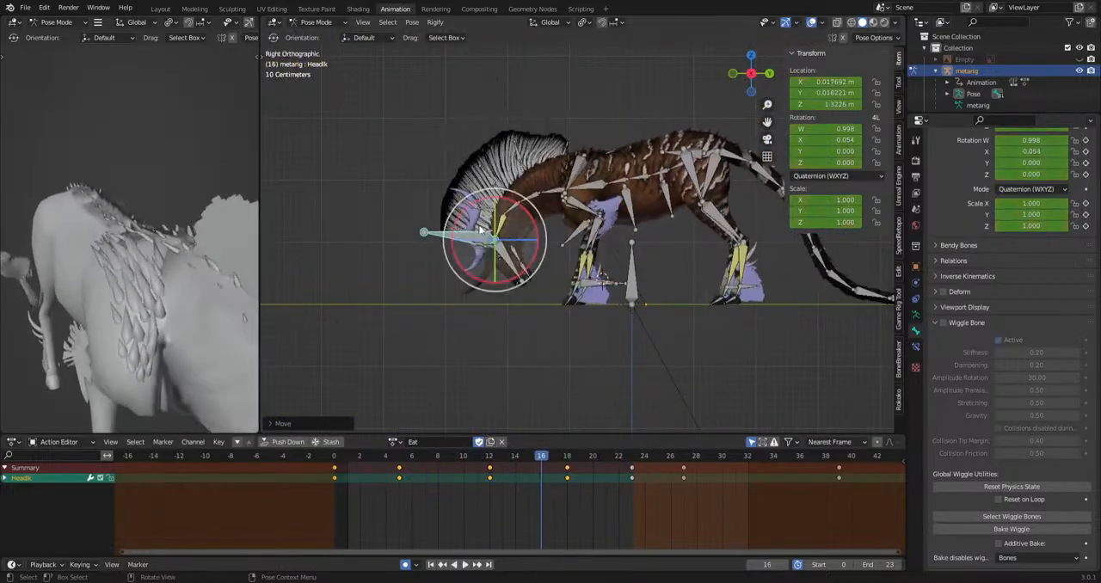
Rotate the head bone at frames 11 and 17, and play the range to check the motion.
click(508, 262)
drag(339, 459, 559, 459)
key(r)
click(607, 346)
key(r)
click(598, 384)
key(space)
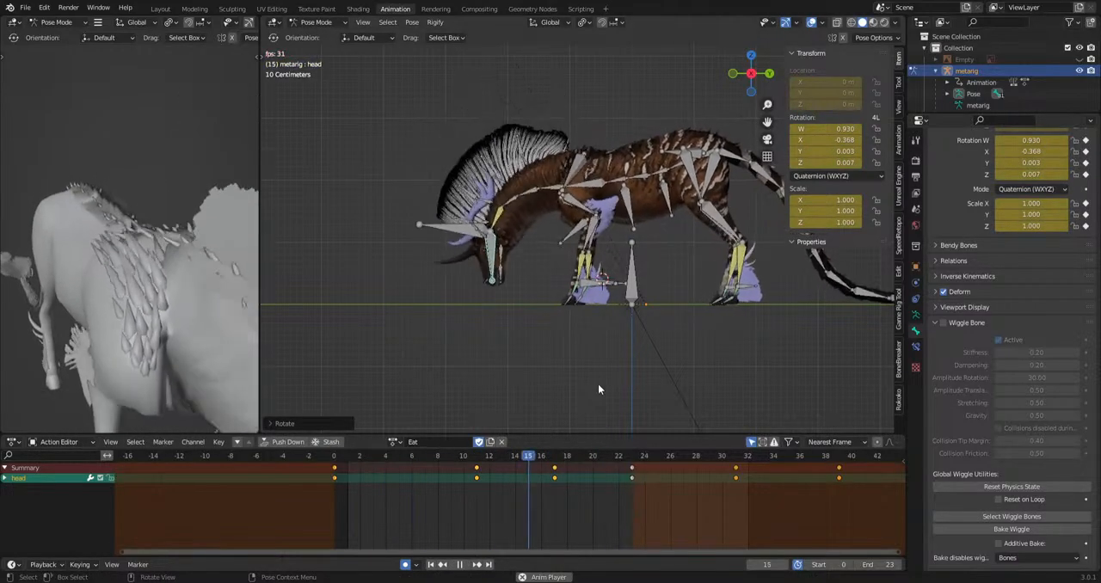
scroll(598, 384, up, 4)
key(space)
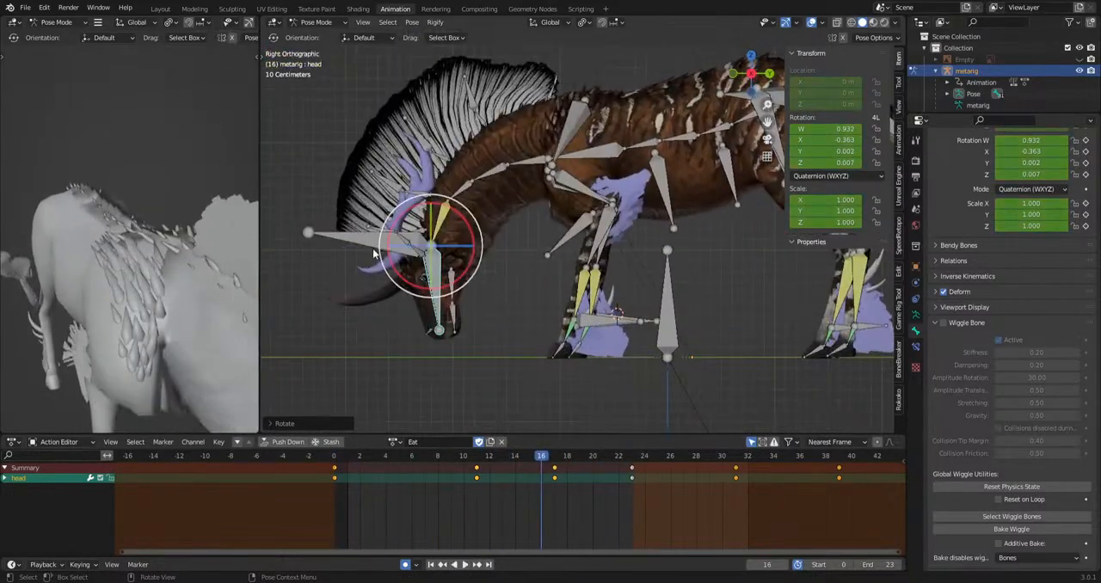
Reposition the HeadIk bone at frame 18 and delete its keyframe at frame 12.
drag(549, 459, 566, 508)
key(g)
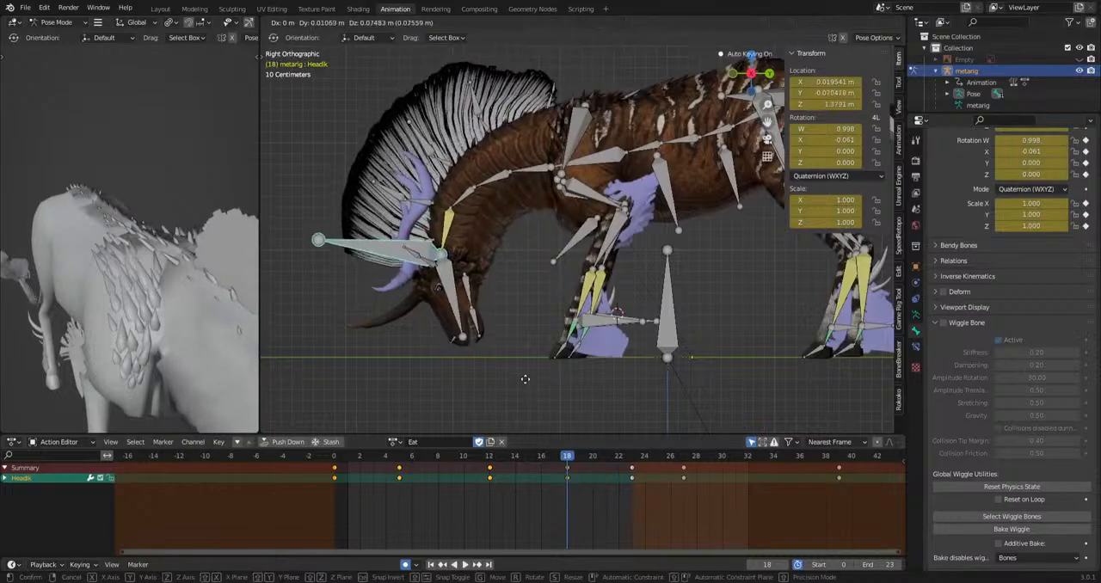
click(531, 372)
key(space)
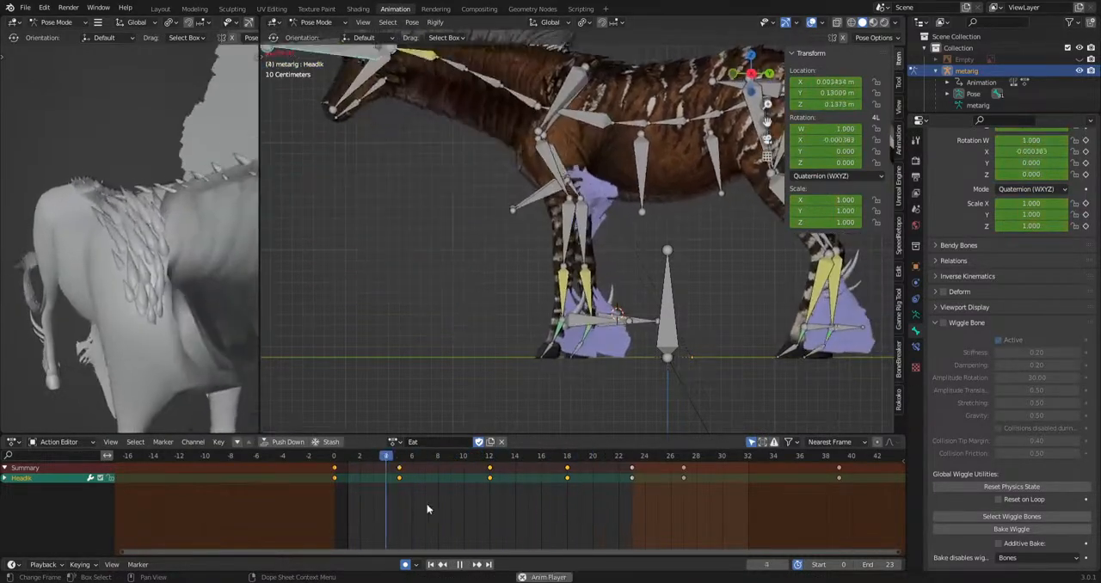
click(489, 458)
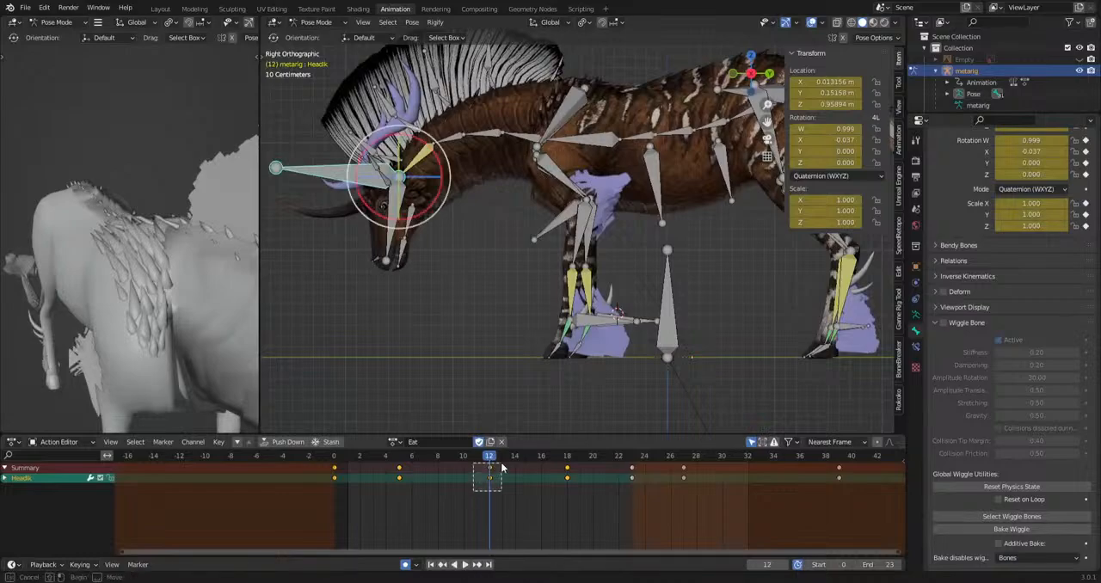
key(space)
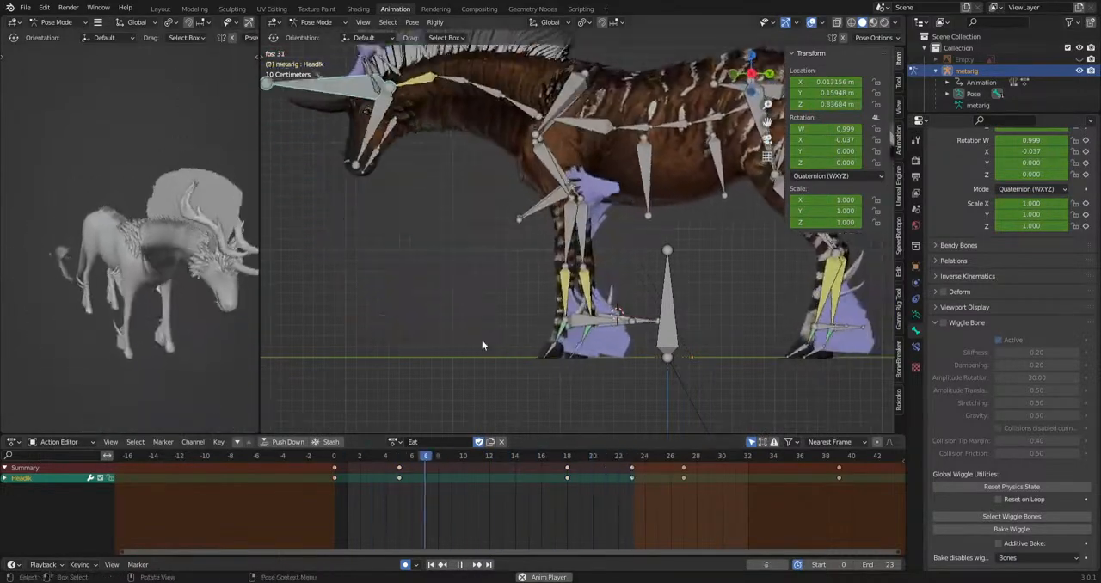
key(space)
Copy the ikLeg.L bone's frame 0 key to frame 6 and its frame 23 key to frame 17.
click(588, 322)
key(KP_1)
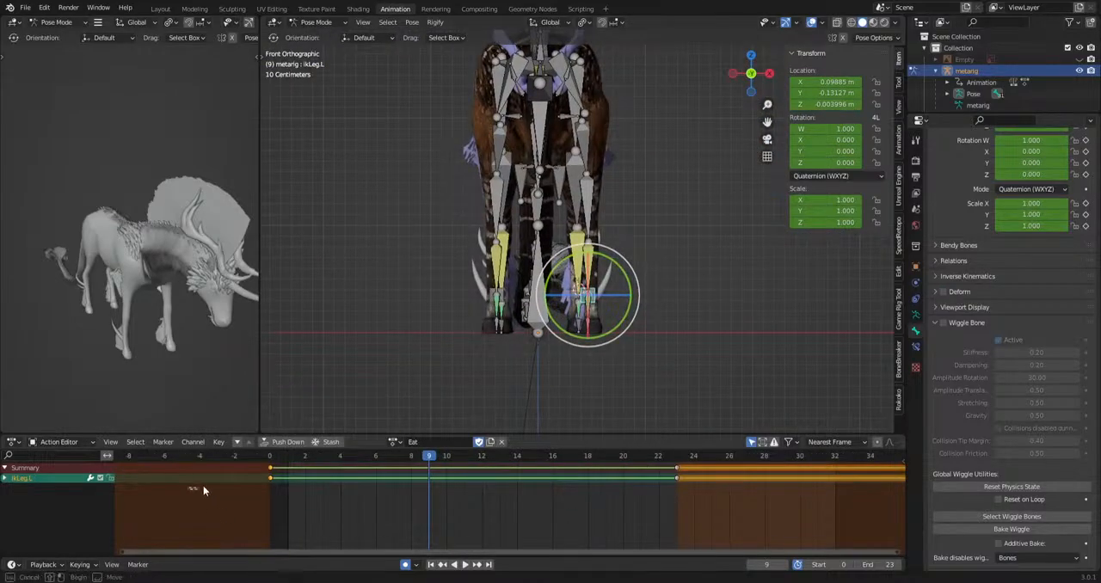
mouse_move(344, 469)
mouse_down()
mouse_move(421, 462)
mouse_move(655, 498)
mouse_up()
key(ctrl+v)
mouse_move(652, 499)
mouse_down()
mouse_move(700, 457)
mouse_move(571, 465)
mouse_up()
key(ctrl+c)
key(ctrl+v)
scroll(645, 490, down, 4)
shift+middle_drag(654, 531, 674, 481)
Shift the ikLeg.L key at frame 17 to frame 10 and change the interpolation of the keys at frames 6 and 10.
scroll(659, 499, up, 7)
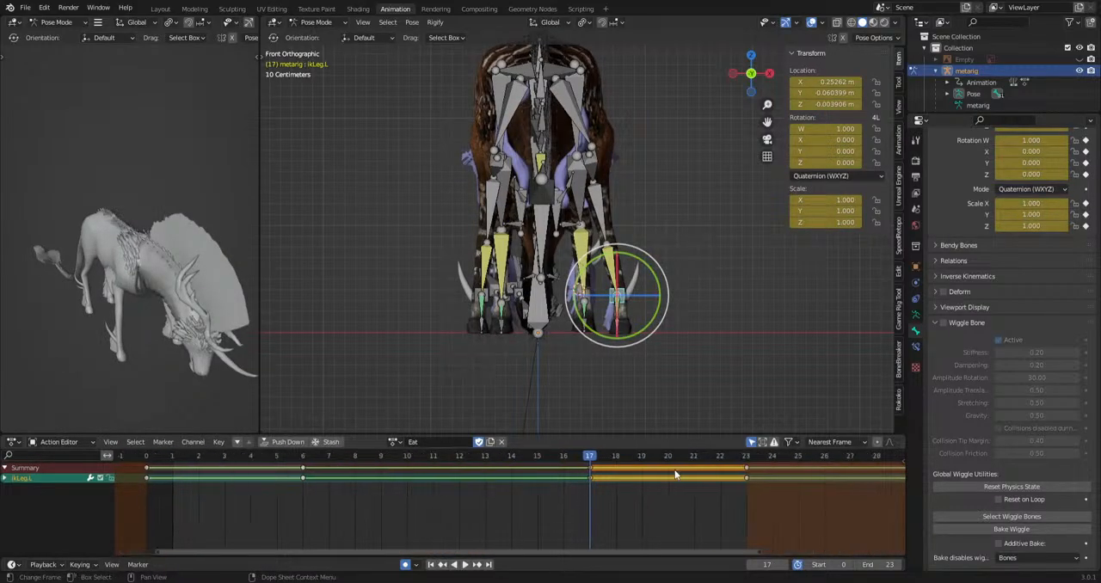
key(g)
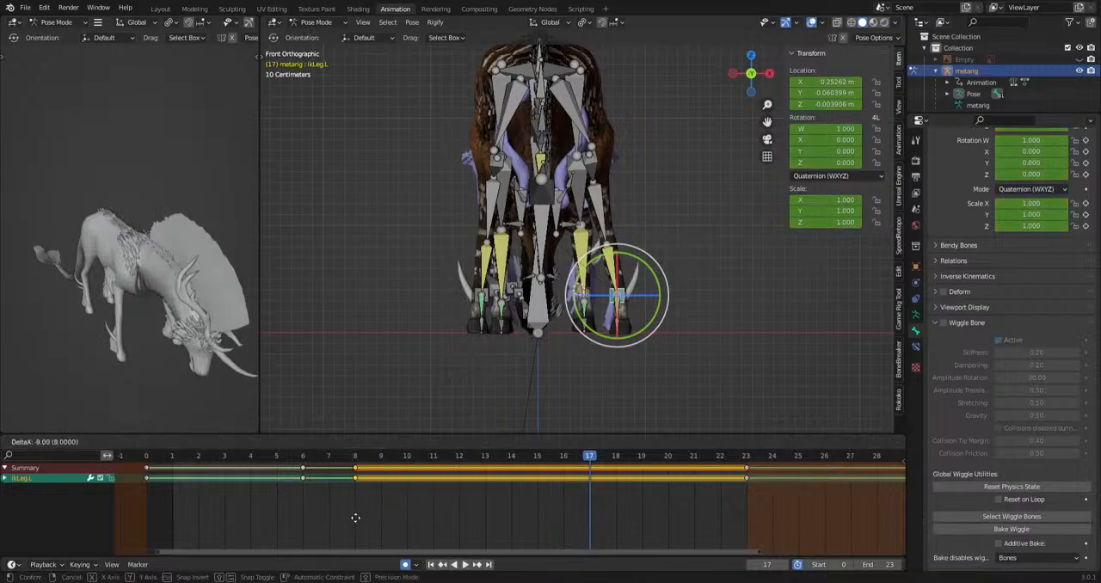
click(332, 457)
key(space)
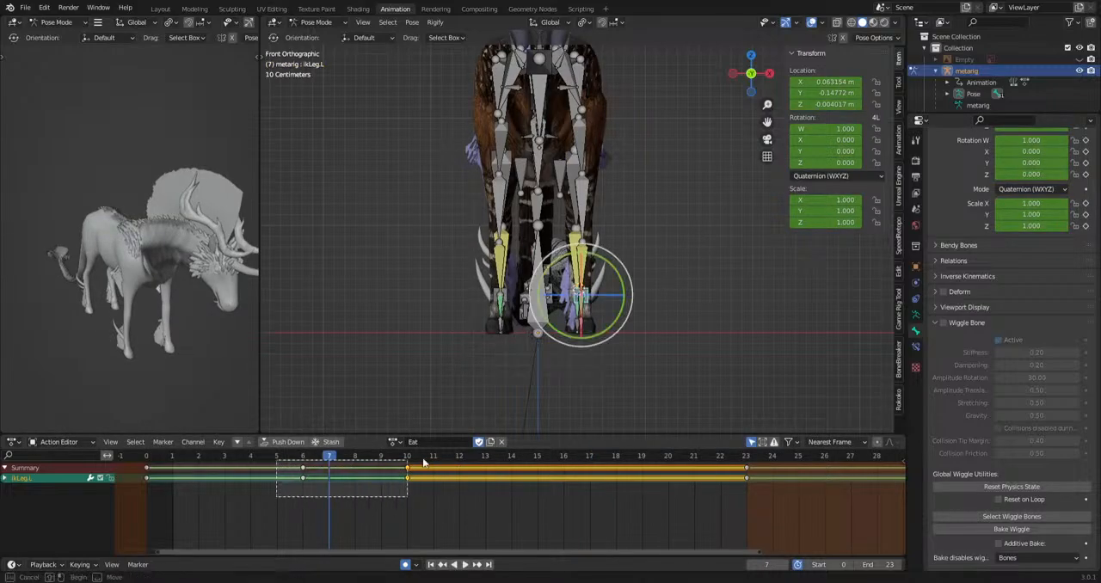
drag(423, 463, 425, 462)
right_click(355, 478)
mouse_move(356, 478)
click(409, 423)
Move the ikLeg.L bone in the front view at frames 7 and 8, lifting the foot and stepping it outward.
scroll(607, 321, up, 3)
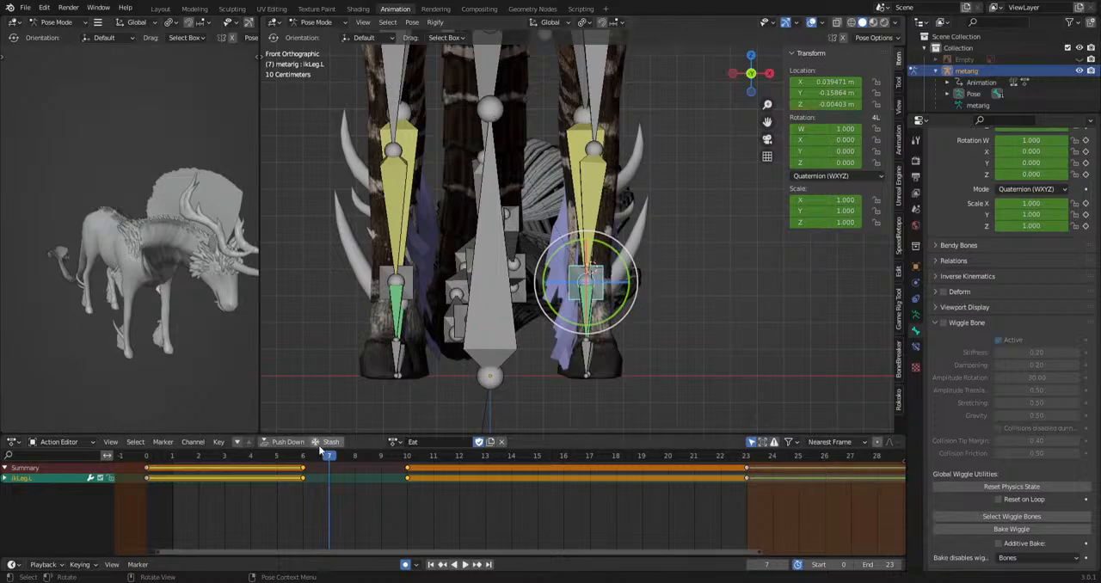
drag(323, 456, 354, 485)
key(g)
click(590, 368)
key(g)
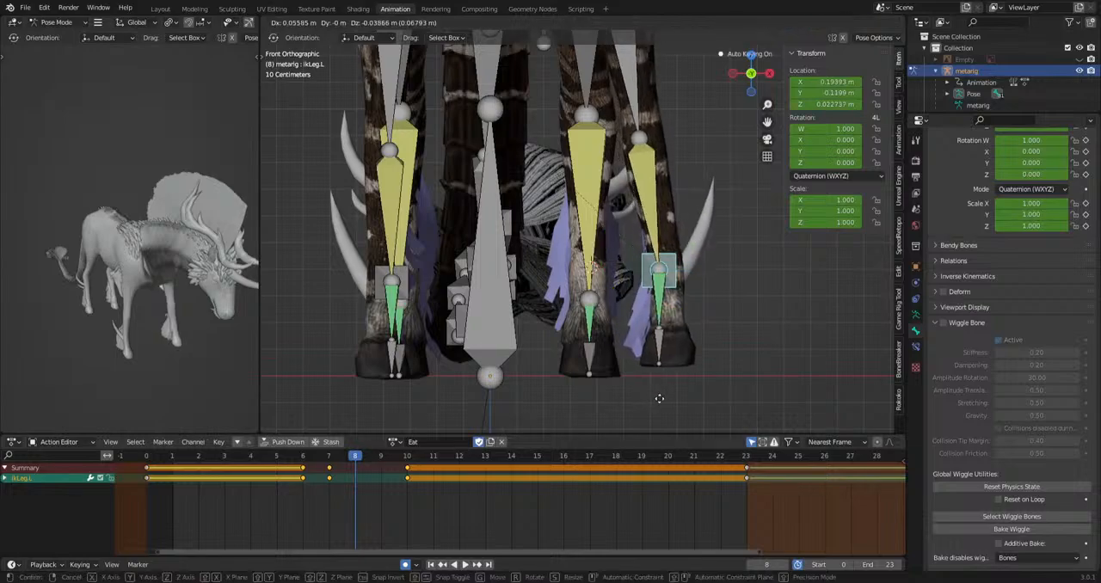
click(664, 347)
Rotate the ikLeg.L and f_hoof.L bones at frame 8 with the trackball to tilt the lifted left front hoof.
key(r)
key(r)
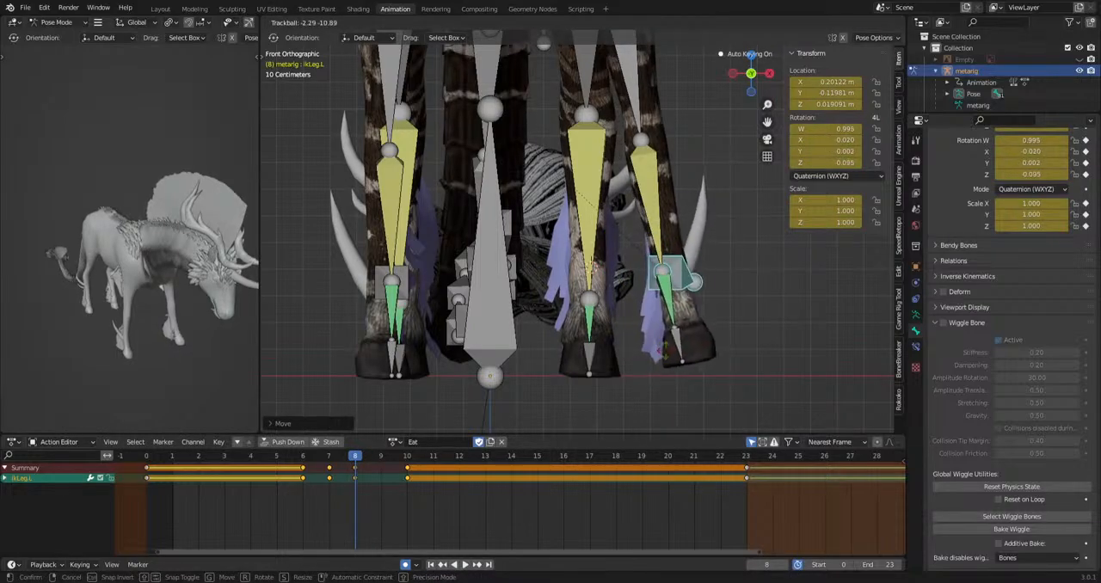
click(676, 355)
key(r)
key(r)
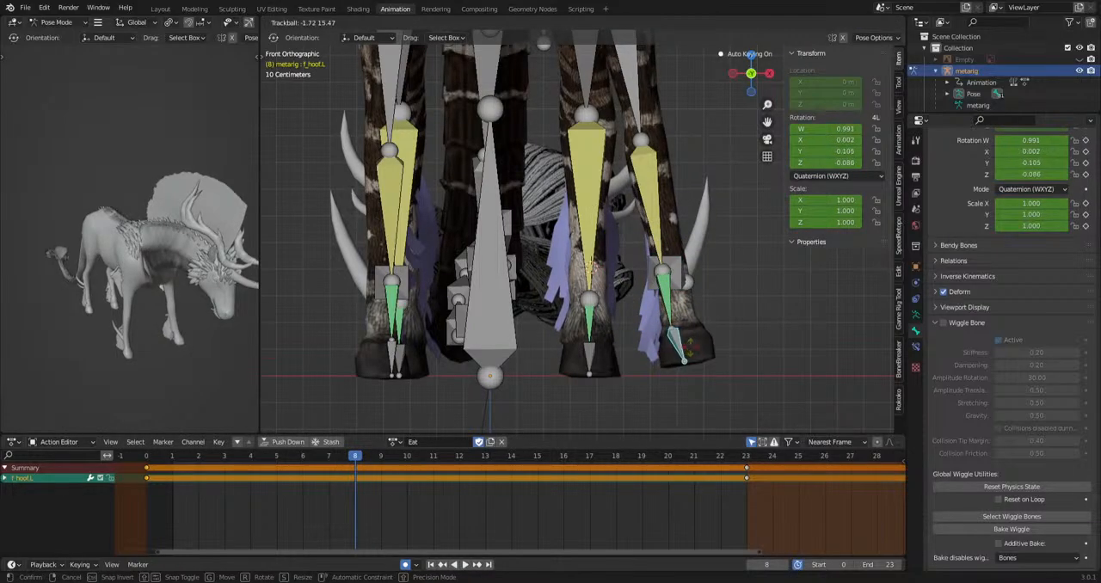
click(691, 338)
middle_drag(690, 338, 545, 344)
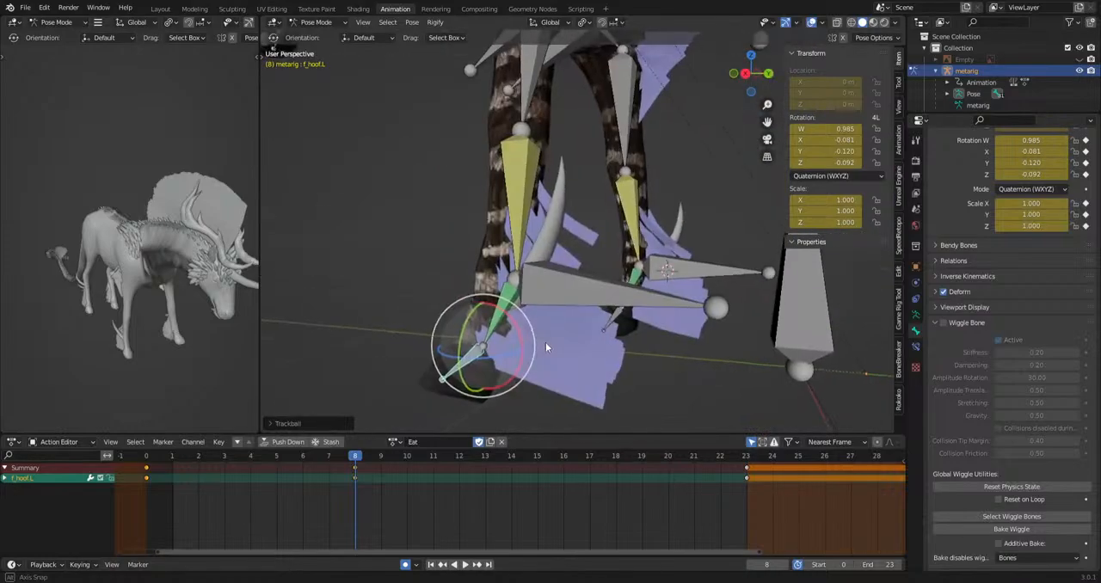
Copy the f_hoof.L bone's frame 0 key to frame 6 and rotate the hoof at frame 8 in the right view.
key(KP_3)
drag(146, 474, 351, 465)
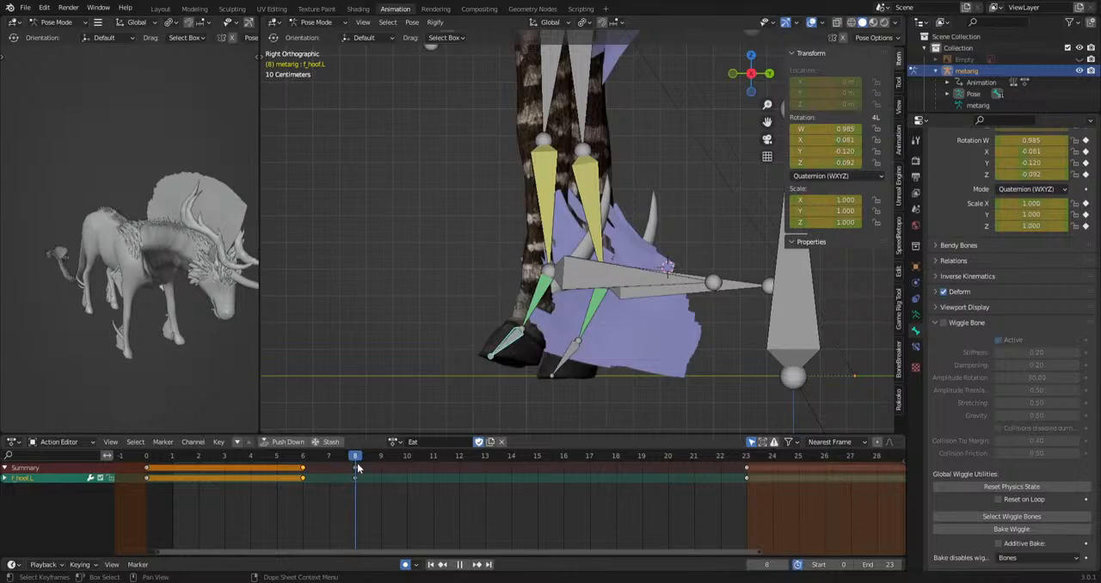
key(Escape)
key(r)
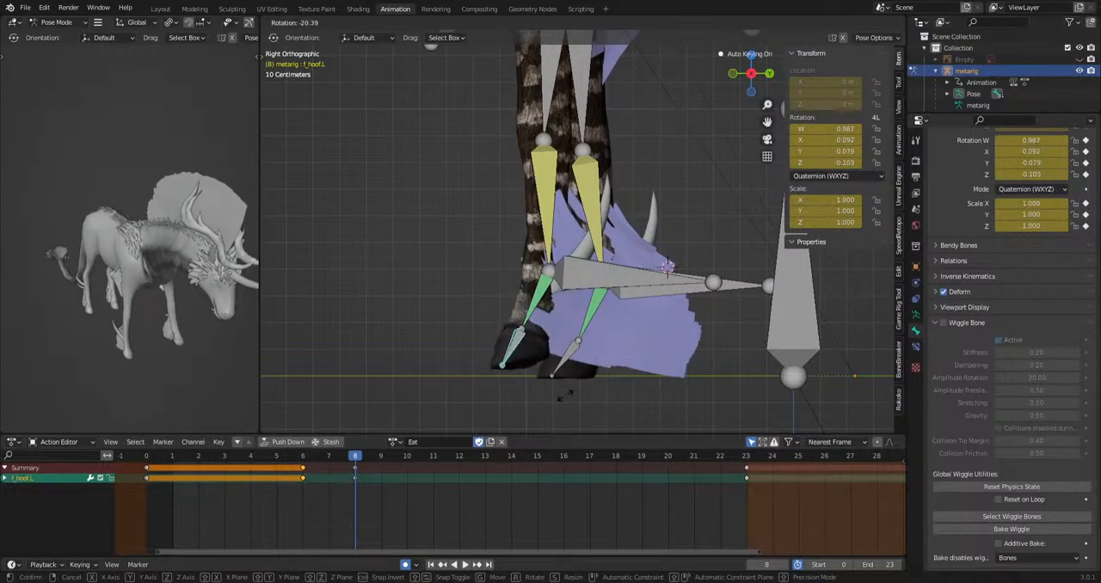
click(566, 396)
Copy the f_hoof.L bone's frame 6 key to frame 9 and play back the animation.
mouse_move(372, 460)
mouse_down()
mouse_move(398, 467)
mouse_move(384, 468)
mouse_up()
drag(258, 502, 282, 489)
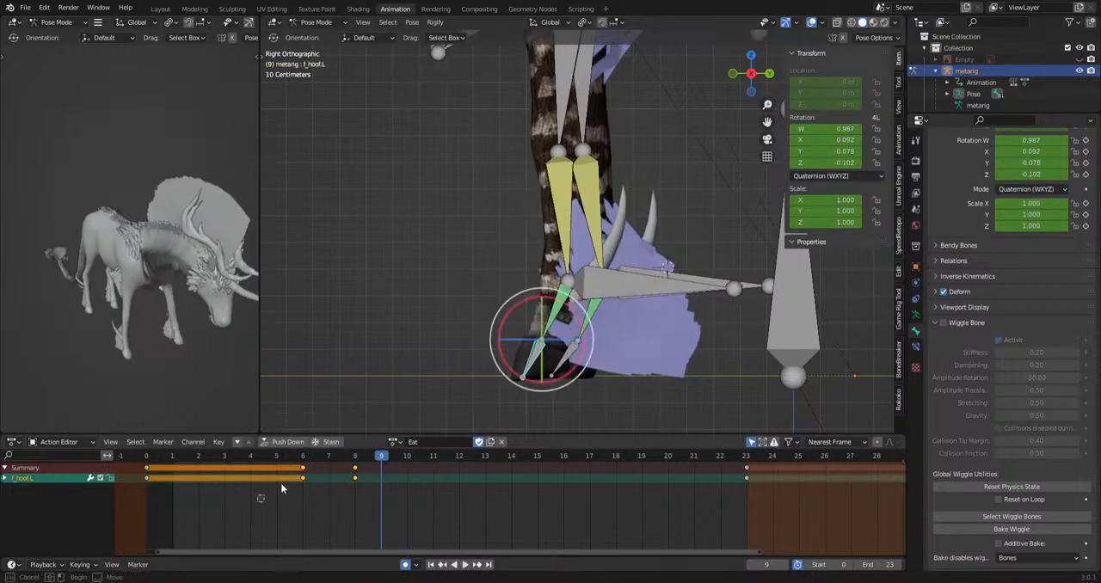
key(ctrl+v)
drag(383, 458, 271, 485)
key(space)
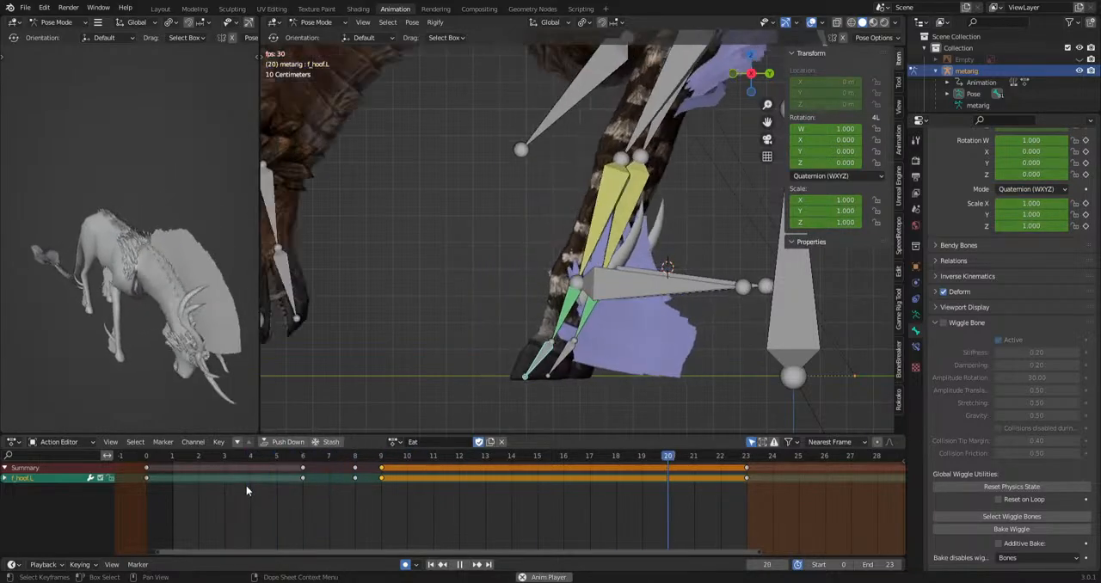
key(space)
key(space)
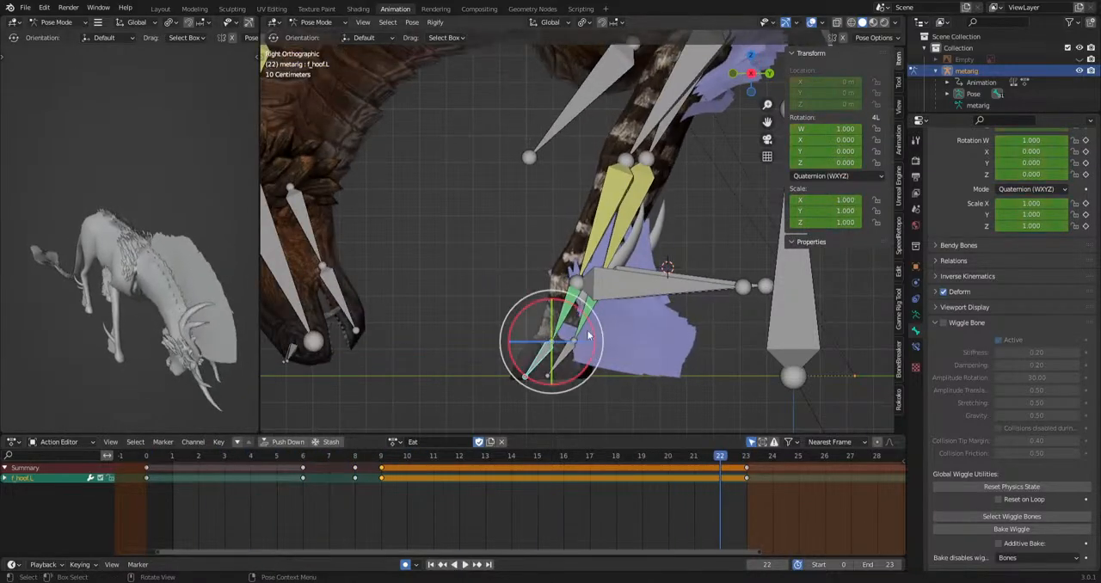
Spread out the stepping keys of ikLeg.L and f_hoof.L and shift them to frames 11 to 17, checking the result in playback.
shift+click(621, 297)
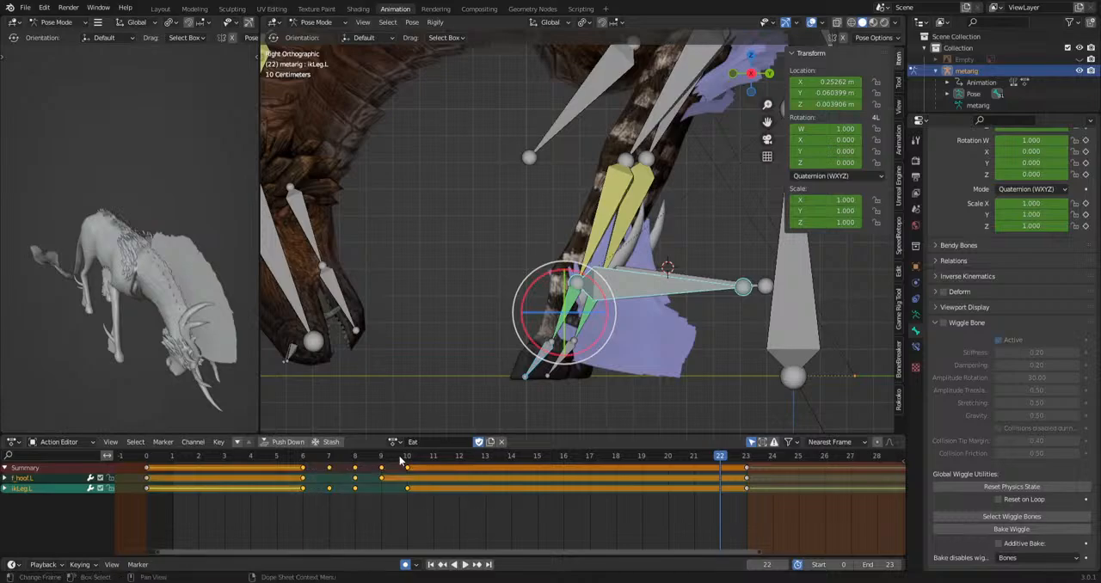
drag(399, 458, 359, 458)
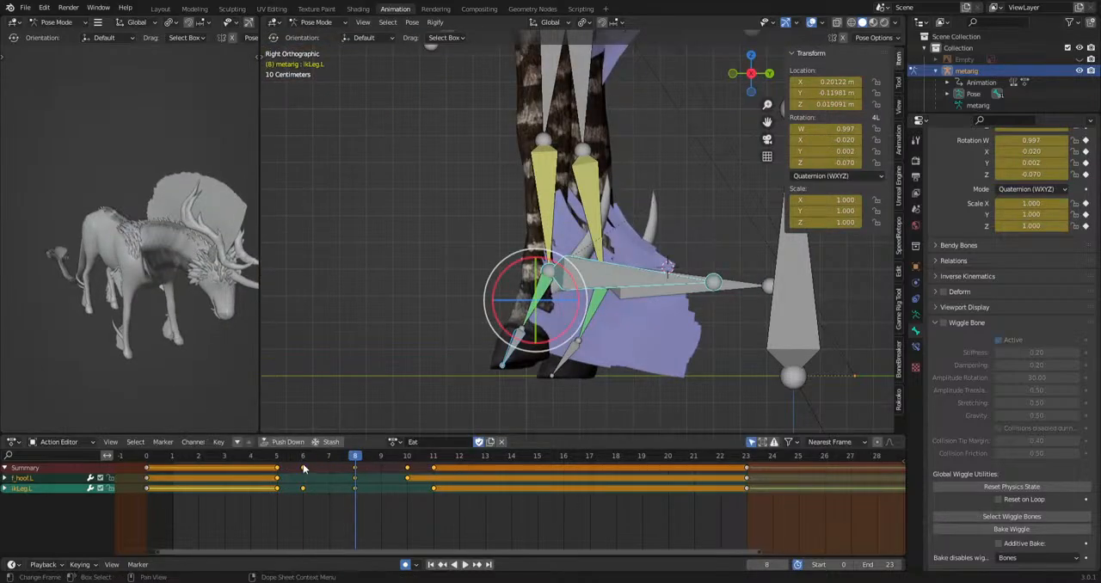
key(space)
key(space)
key(g)
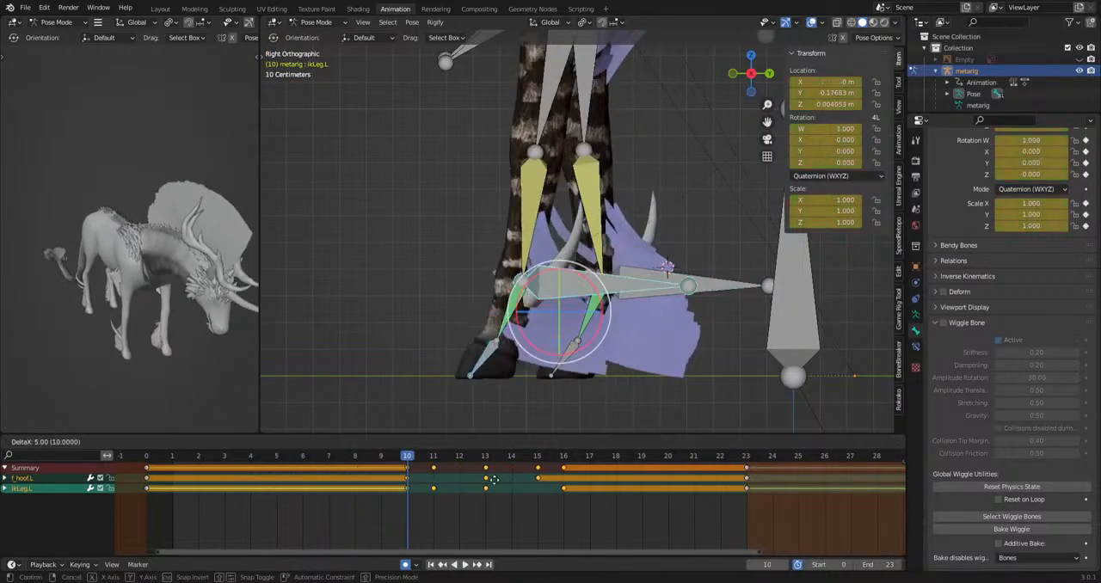
click(518, 475)
drag(407, 466, 163, 460)
click(117, 459)
key(space)
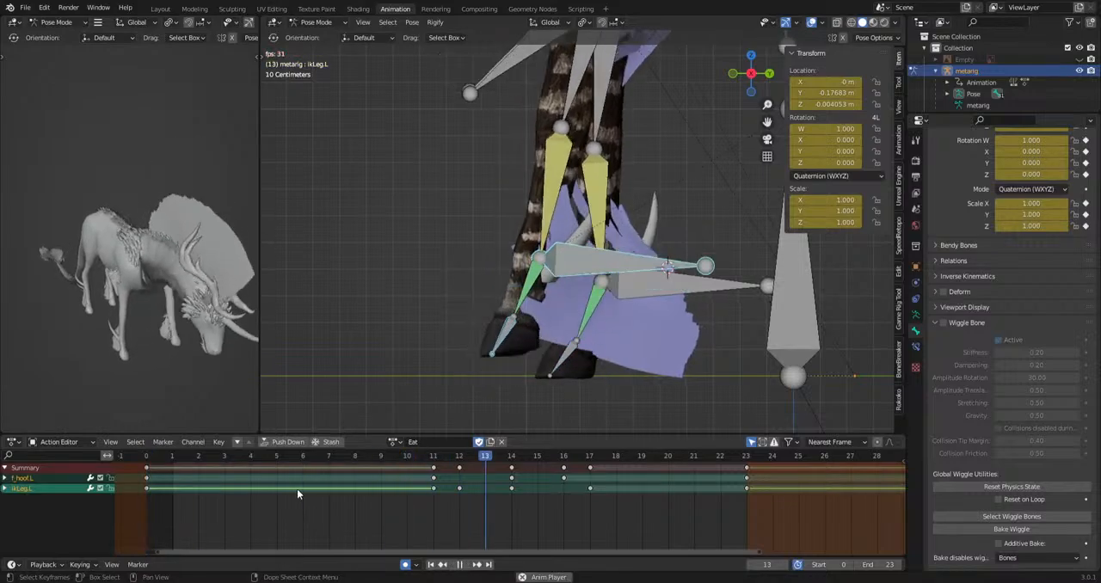
key(space)
Key the ikLeg.R bone with its frame 0 pose at frame 1 and its frame 23 pose at frame 7.
middle_drag(379, 379, 617, 361)
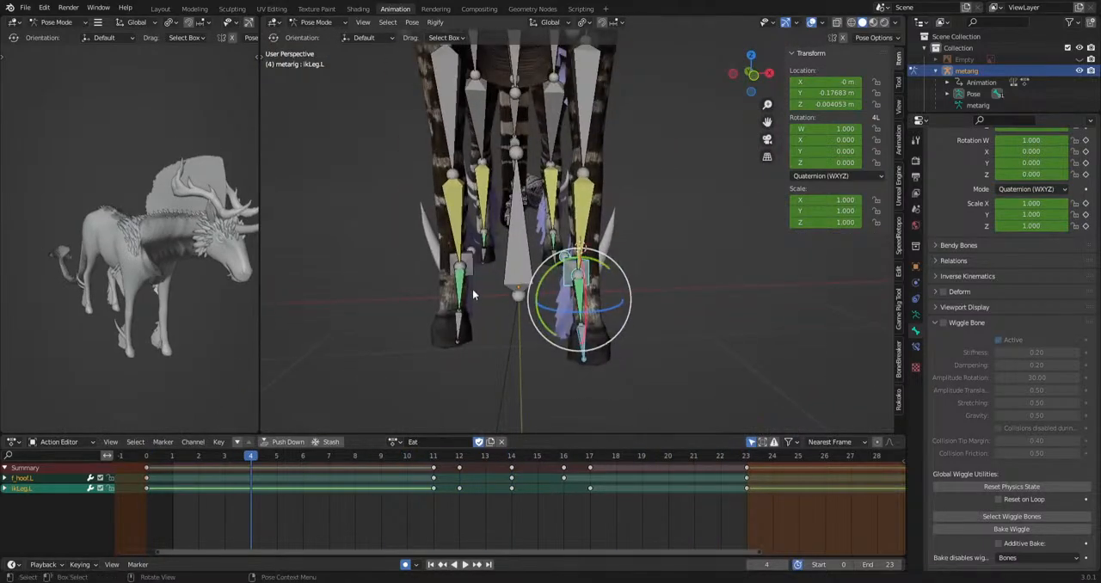
click(472, 266)
key(KP_1)
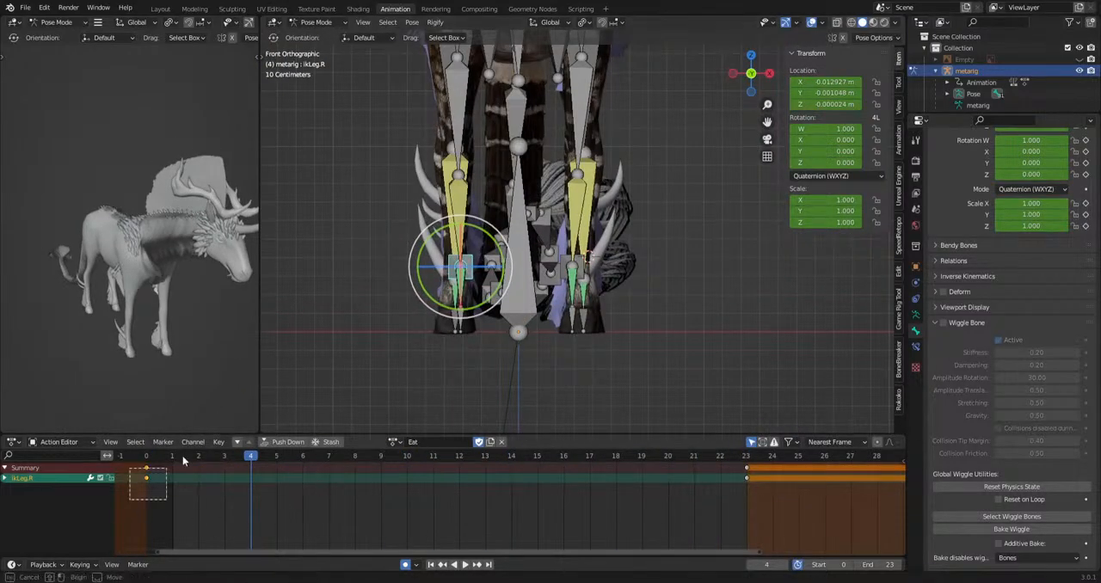
key(alt+g)
key(i)
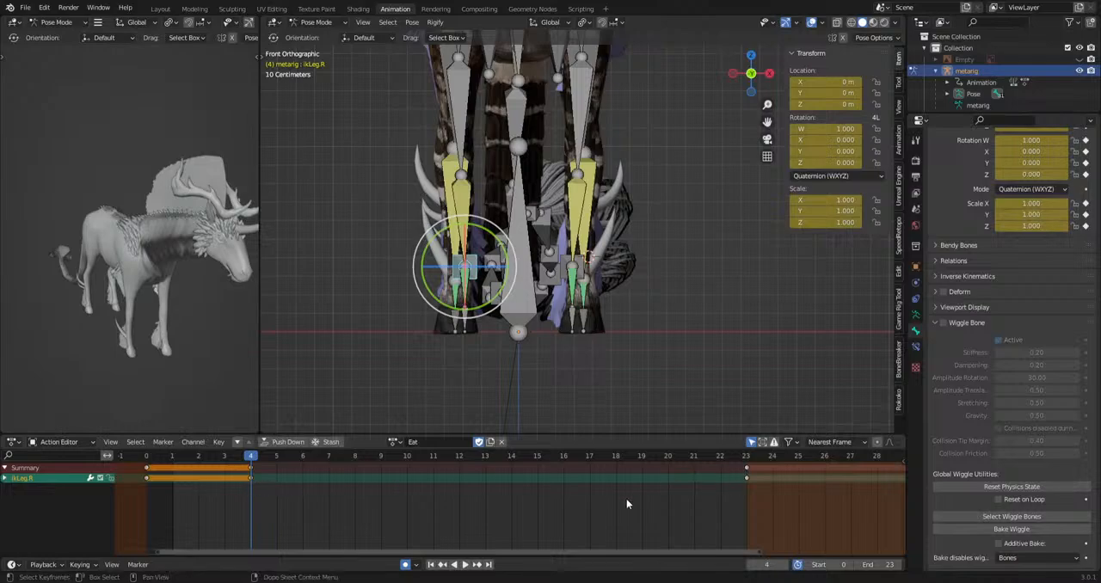
drag(147, 465, 339, 476)
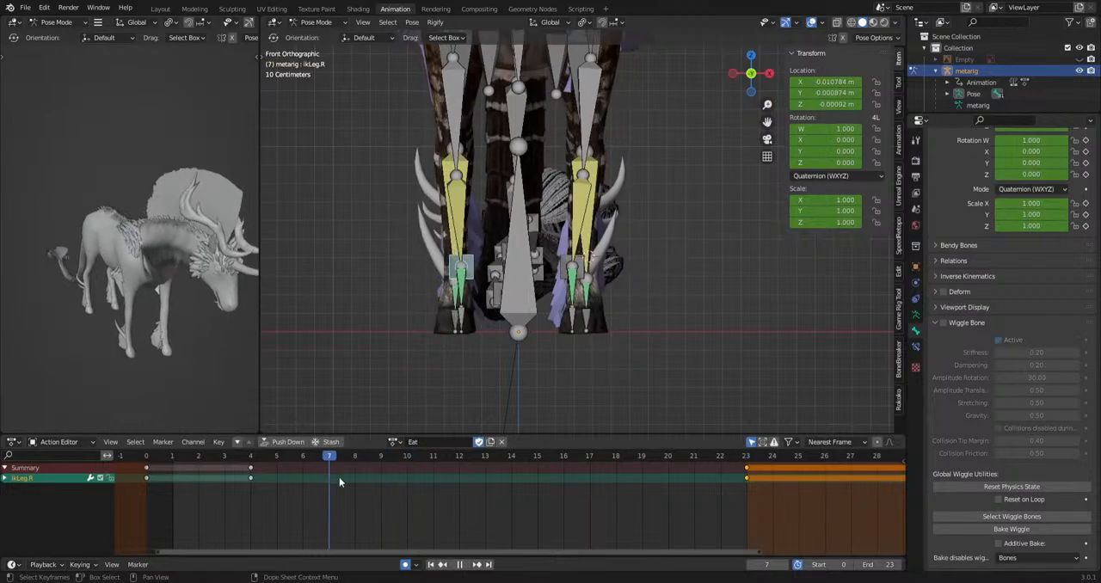
click(199, 471)
key(space)
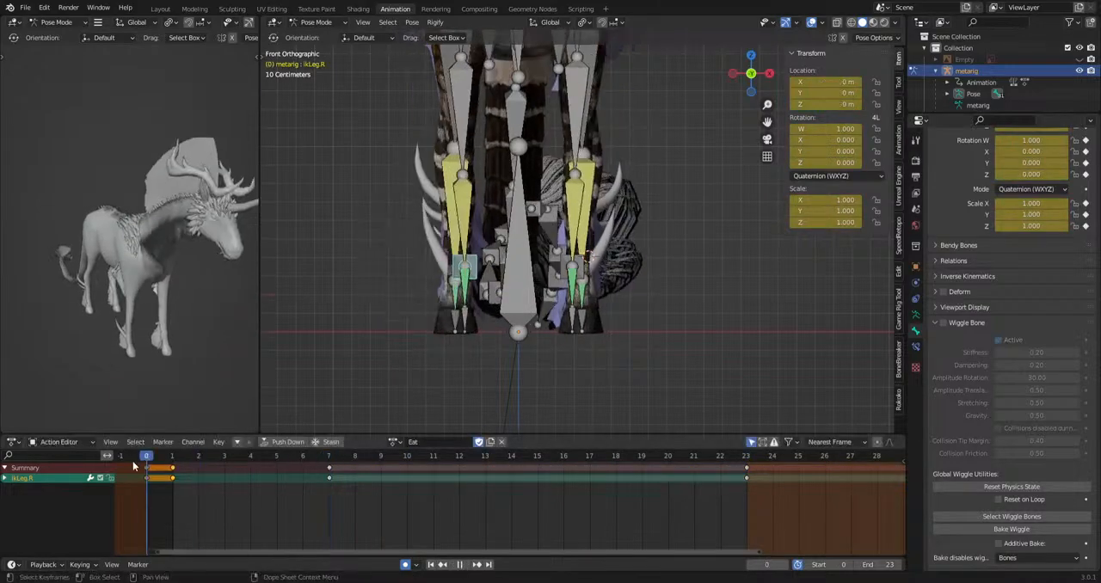
Move the ikLeg.R bone up and outward at frame 4 in the front view and play back the step.
key(g)
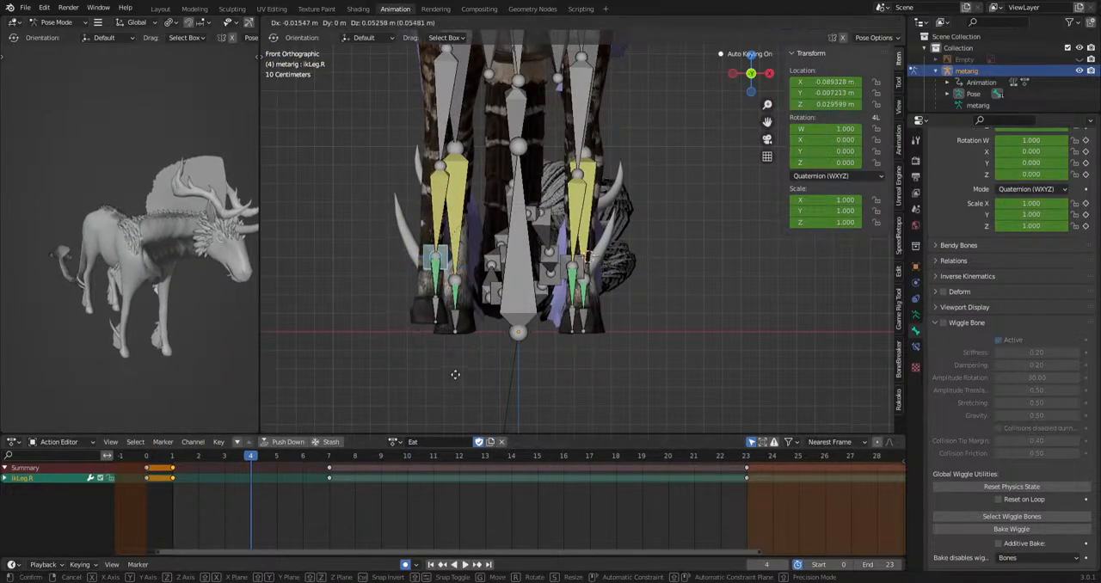
click(456, 367)
key(space)
key(Escape)
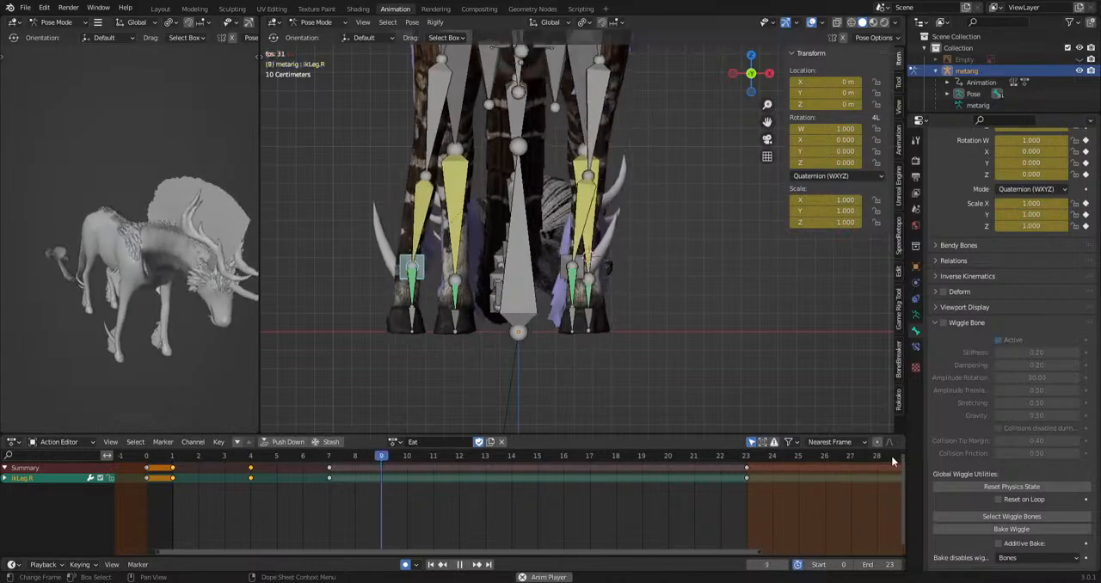
key(space)
Tilt the ikLeg.R bone with trackball rotation at frames 4 and 6 and play back the animation.
scroll(413, 350, up, 3)
drag(306, 454, 248, 482)
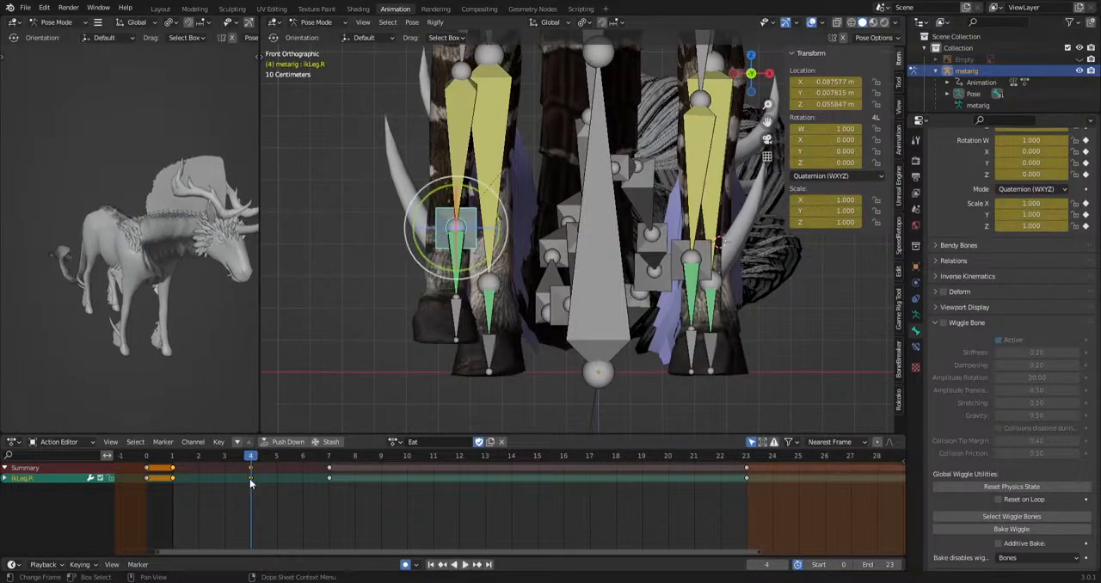
key(r)
key(r)
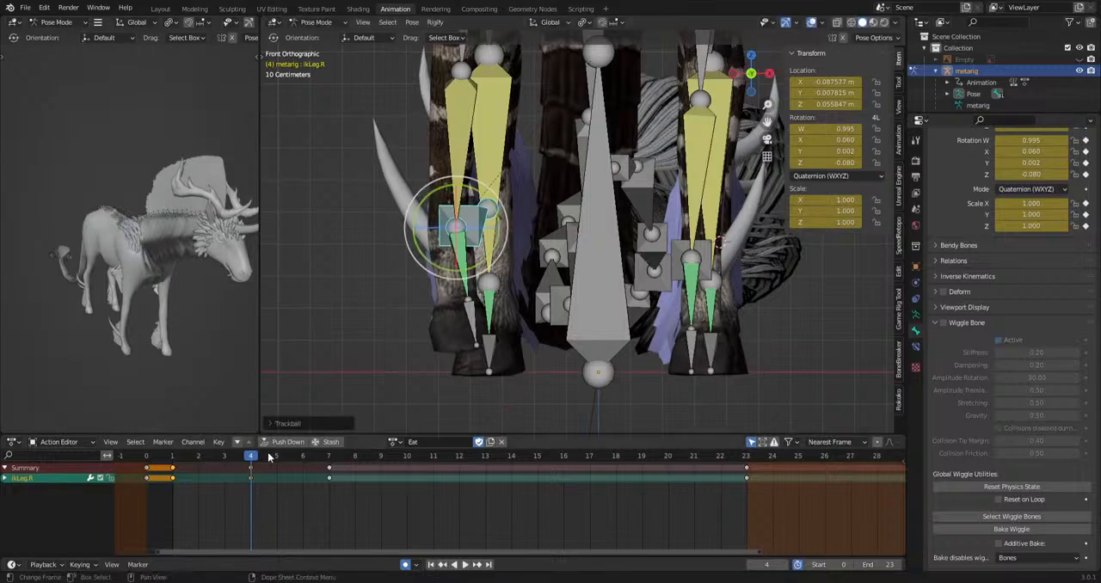
click(313, 456)
click(575, 410)
key(space)
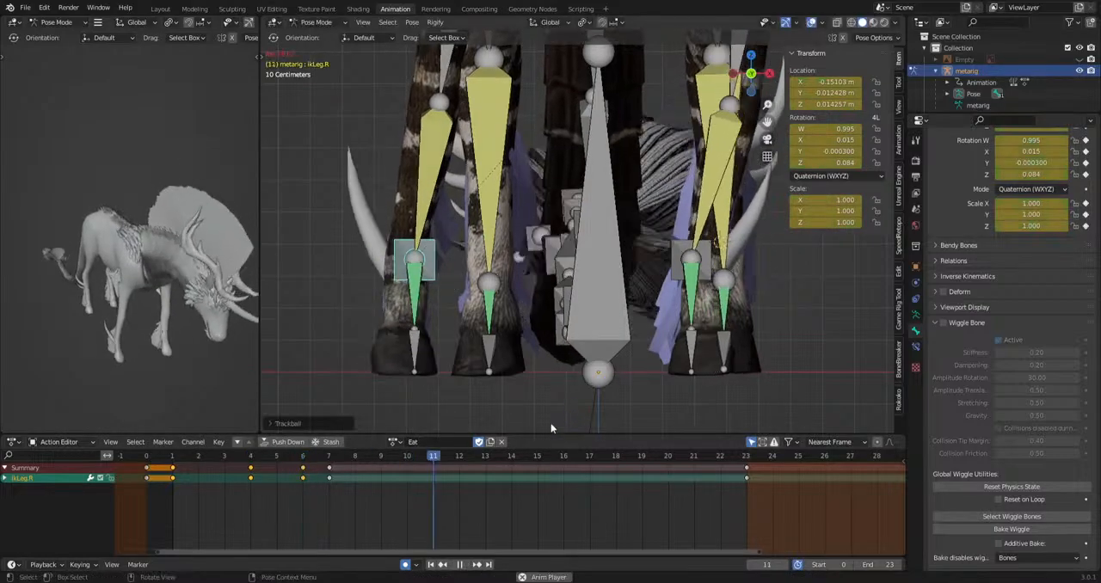
key(space)
Reduce the outward tilt of the ikLeg.R bone at frame 6 with trackball rotation and play back the step.
key(space)
key(space)
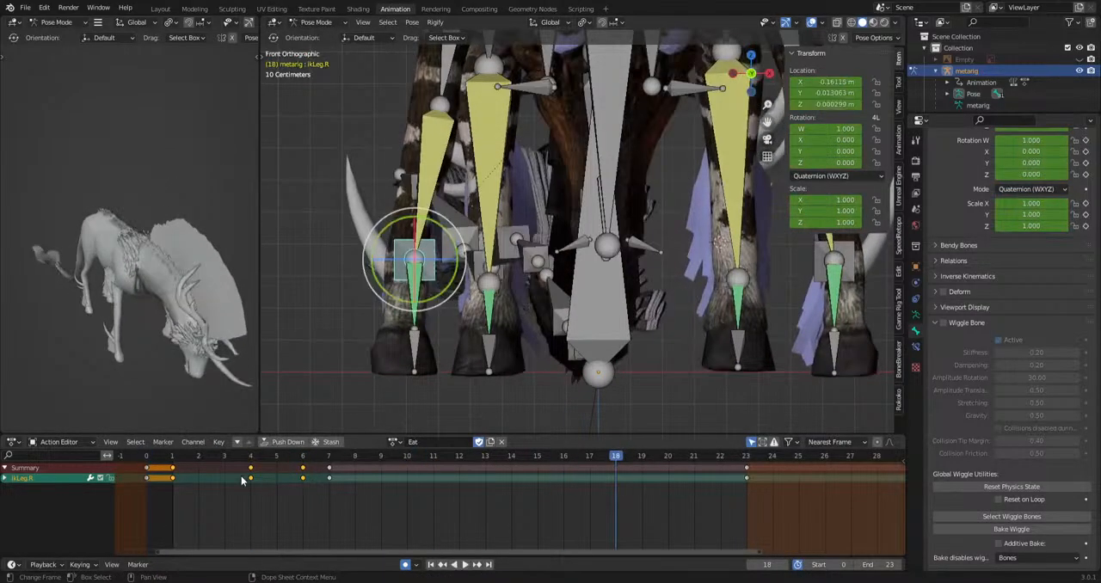
key(space)
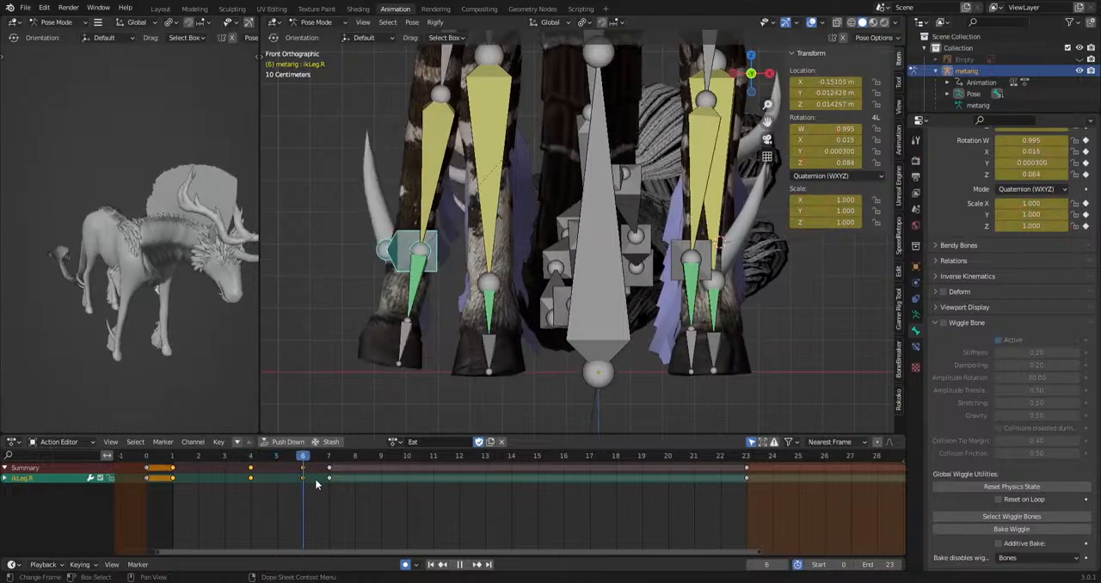
mouse_move(345, 480)
mouse_down()
mouse_move(328, 487)
mouse_move(352, 470)
mouse_up()
key(g)
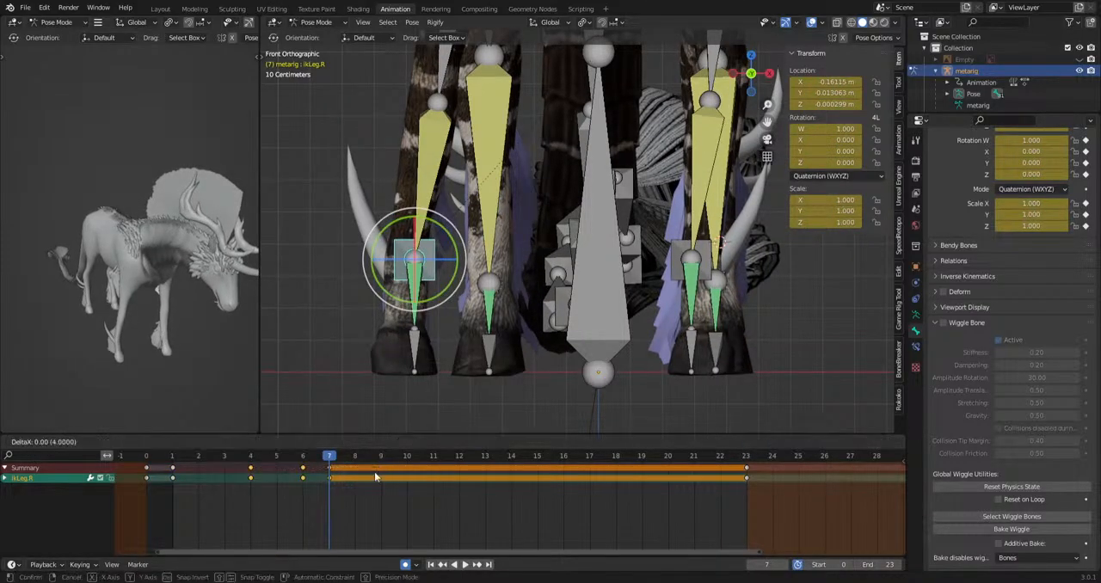
key(space)
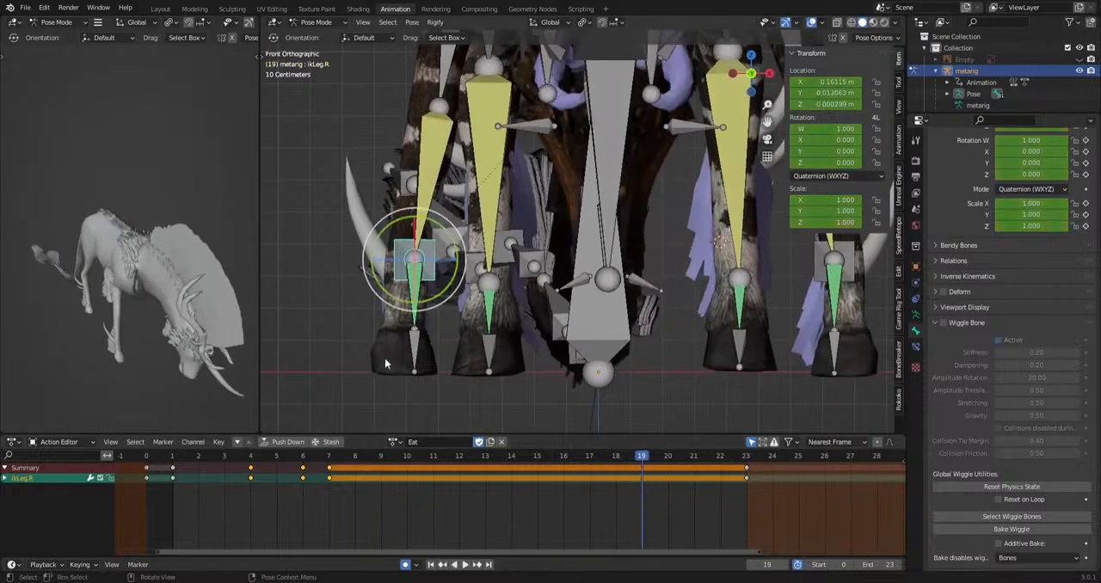
click(306, 458)
key(r)
key(r)
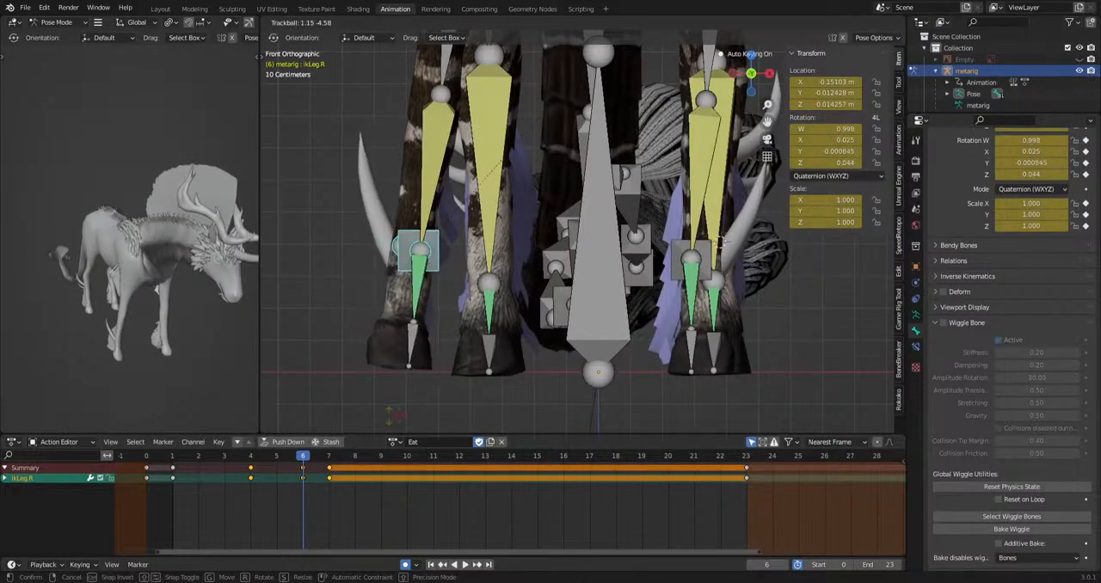
key(space)
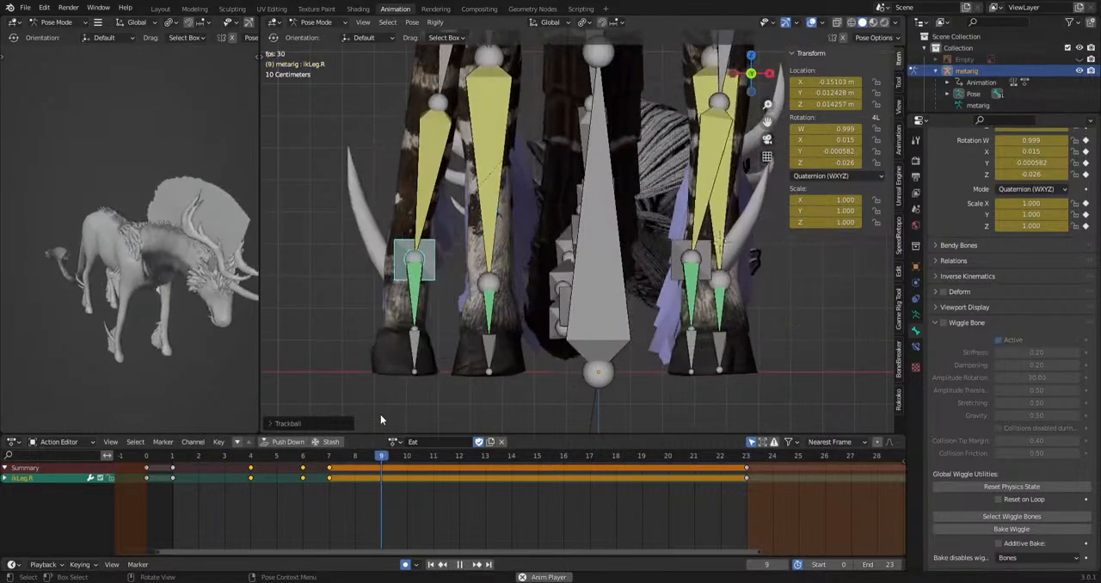
key(space)
Copy the f_hoof.R bone's frame 0 key to frames 1 and 7.
click(415, 347)
key(ctrl+KP_3)
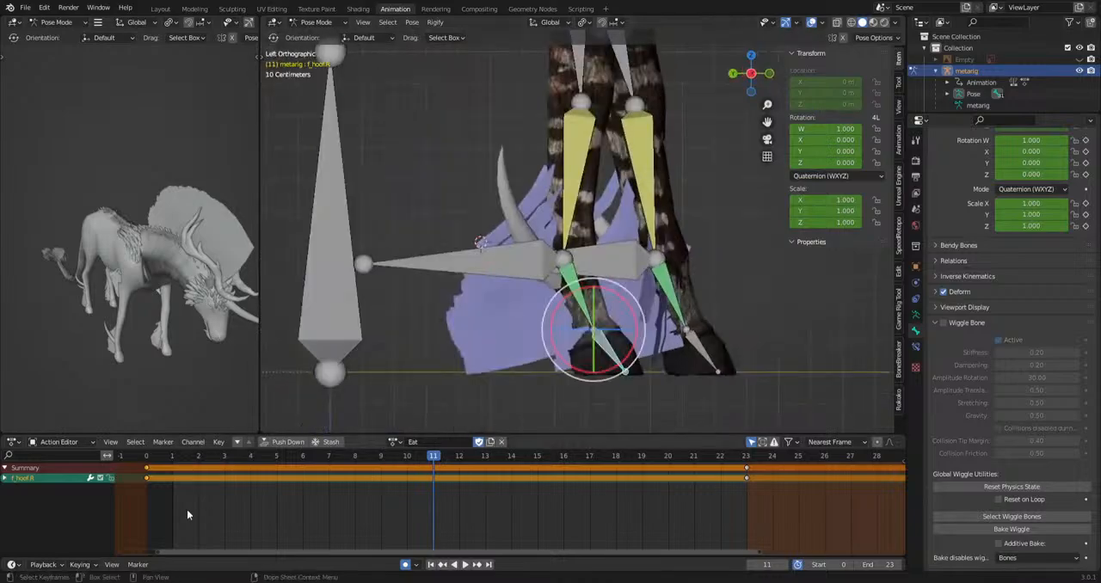
drag(146, 459, 173, 483)
key(ctrl+v)
drag(192, 460, 342, 474)
key(ctrl+v)
Rotate the f_hoof.R bone at frames 3 and 6 in the left view and play back the hoof motion.
drag(234, 460, 302, 479)
click(551, 407)
click(696, 389)
key(space)
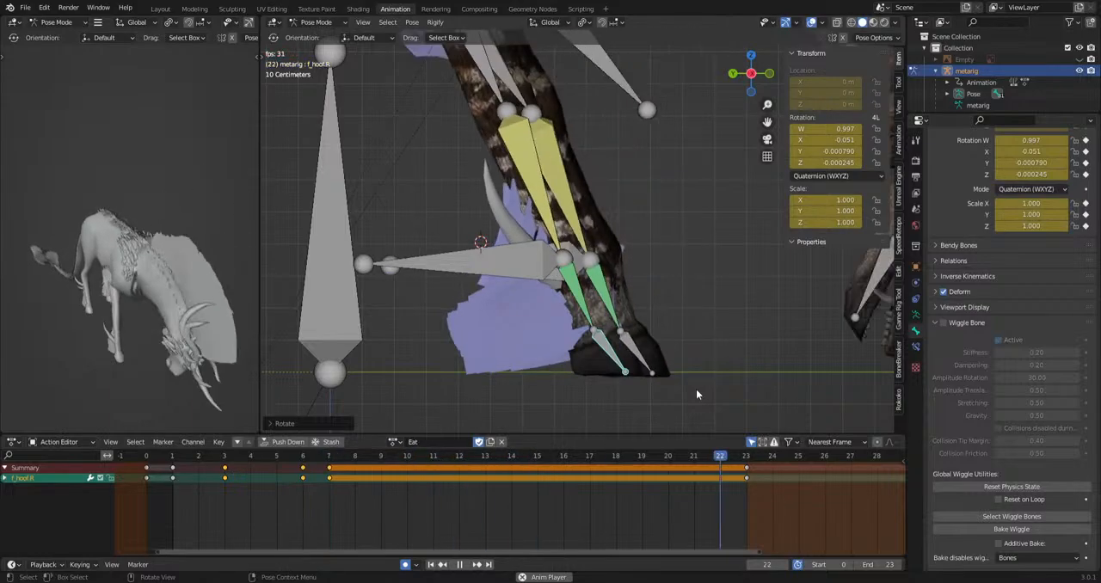
key(space)
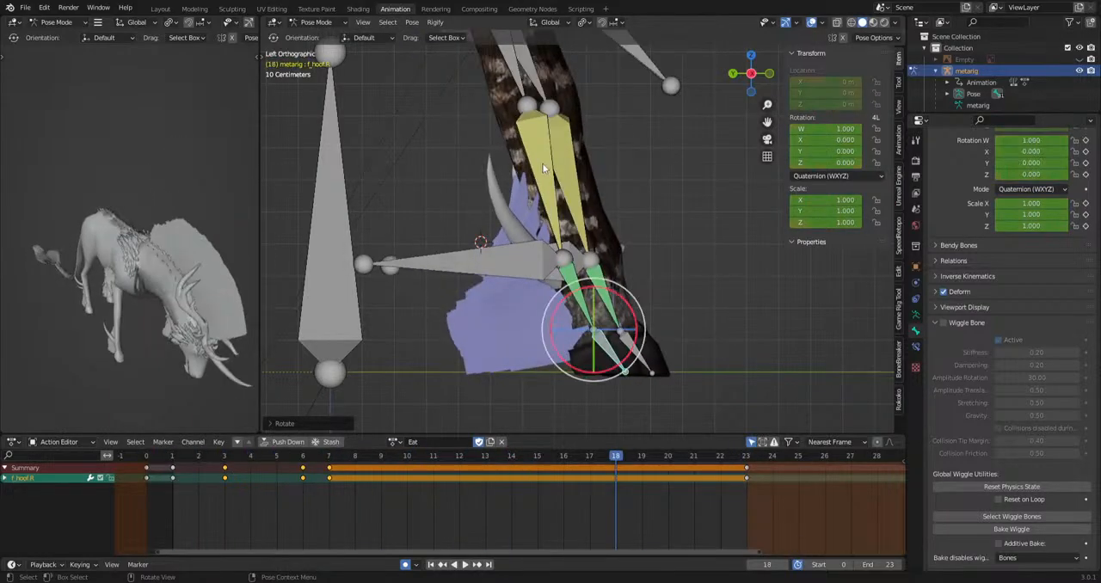
Rotate the forefoot.R bone at frames 3 and 8 to bend the lower leg and play back the animation.
click(542, 163)
scroll(616, 368, down, 4)
shift+middle_drag(615, 349, 573, 418)
drag(147, 456, 354, 465)
key(r)
click(546, 423)
key(r)
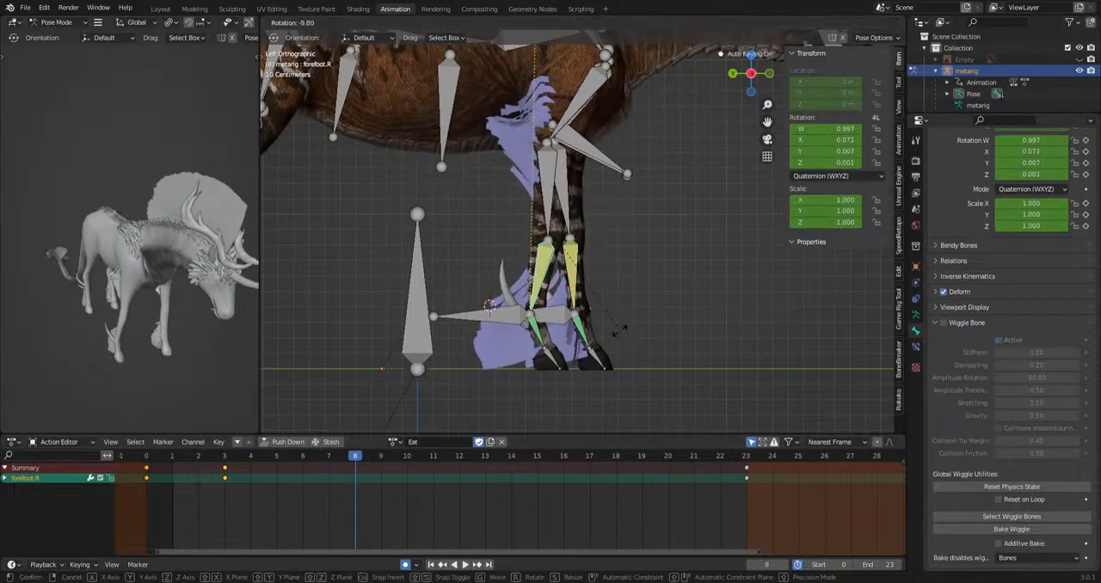
key(space)
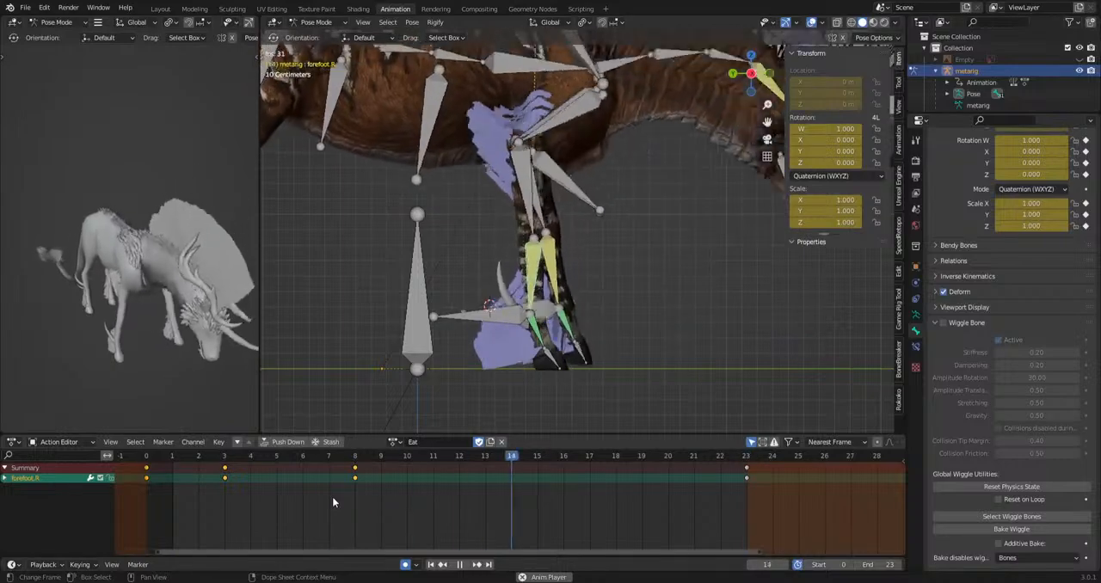
key(space)
Copy the forefoot.L bone's frame 0 key to frames 17 and 11.
middle_drag(760, 314, 496, 322)
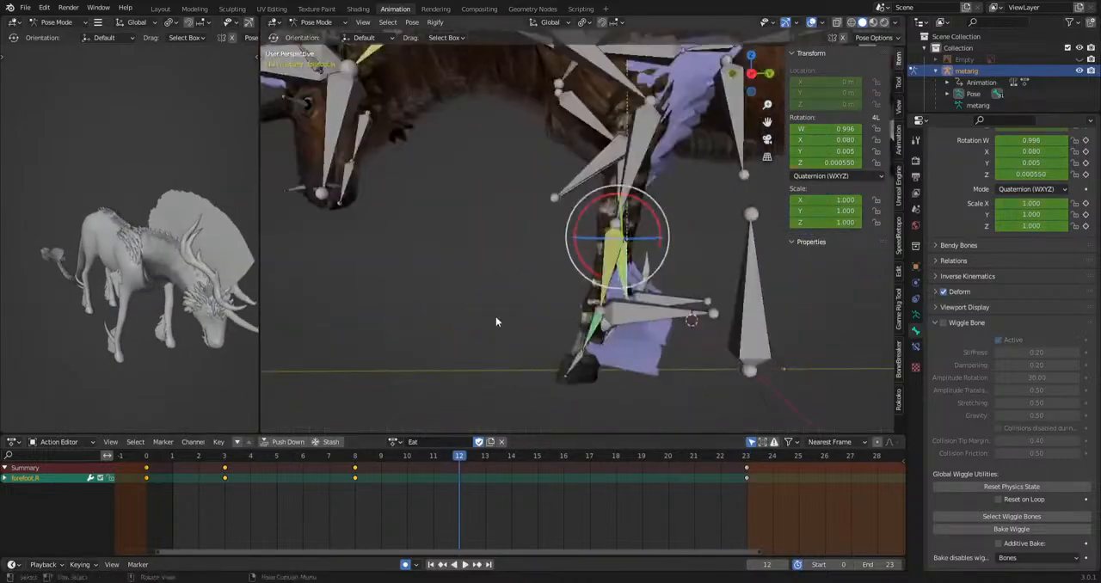
click(613, 269)
key(KP_3)
shift+middle_drag(694, 333, 651, 348)
key(space)
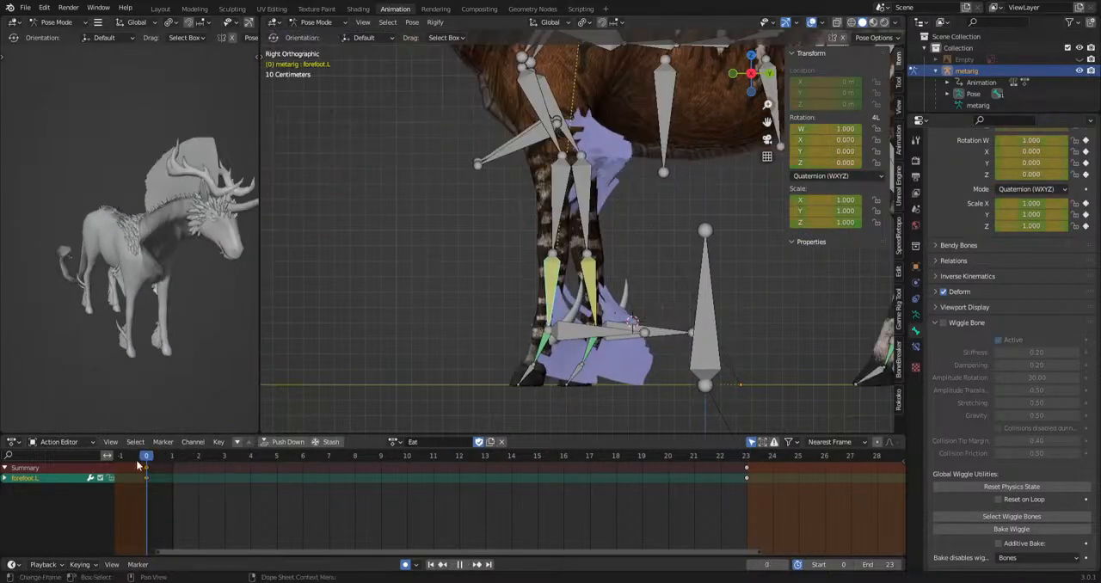
drag(189, 464, 596, 469)
key(ctrl+v)
shift+right_drag(591, 473, 469, 482)
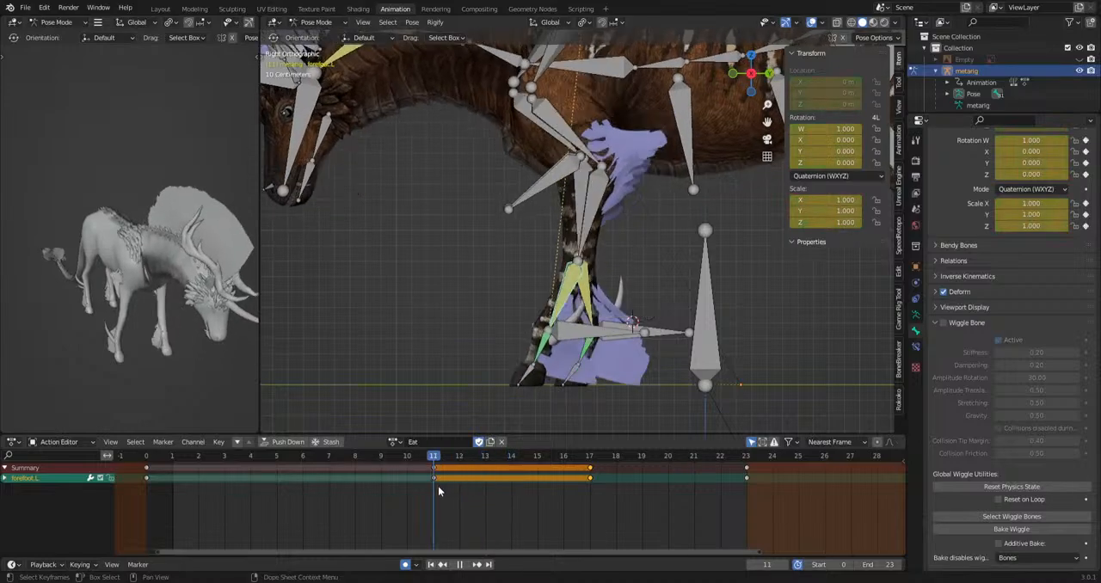
Rotate the forefoot.L bone at frames 11 and 15, delete its frame 17 key and play back the animation.
click(695, 376)
drag(400, 460, 285, 482)
drag(448, 501, 387, 505)
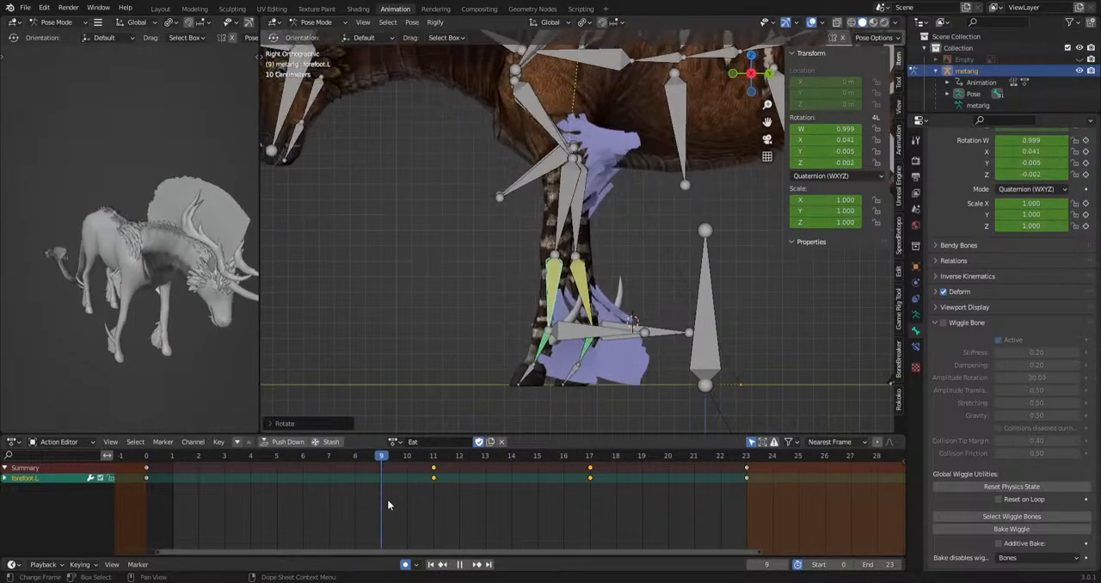
key(space)
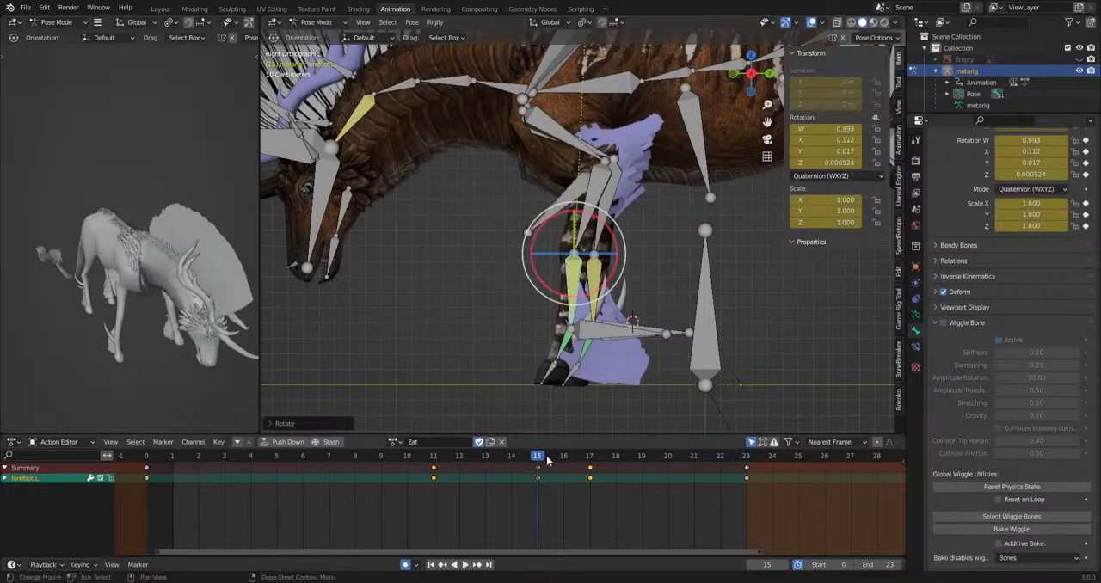
drag(547, 462, 577, 488)
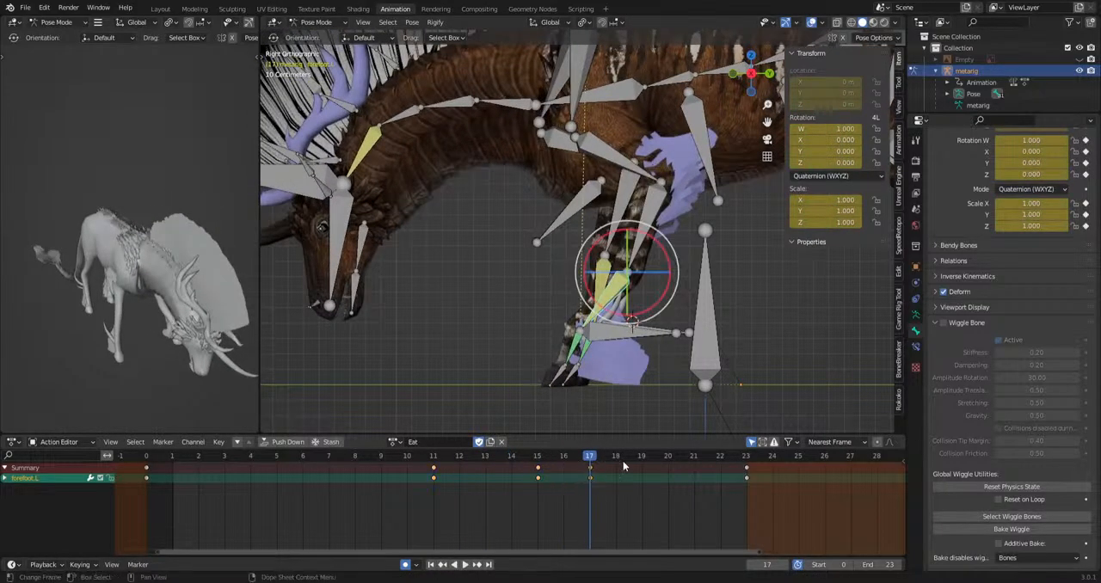
key(space)
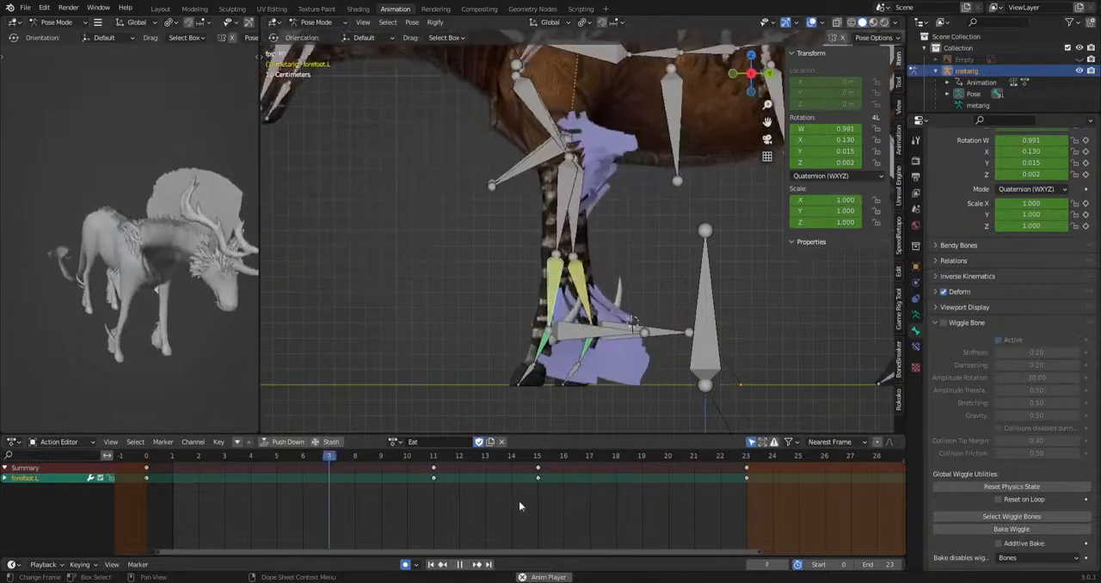
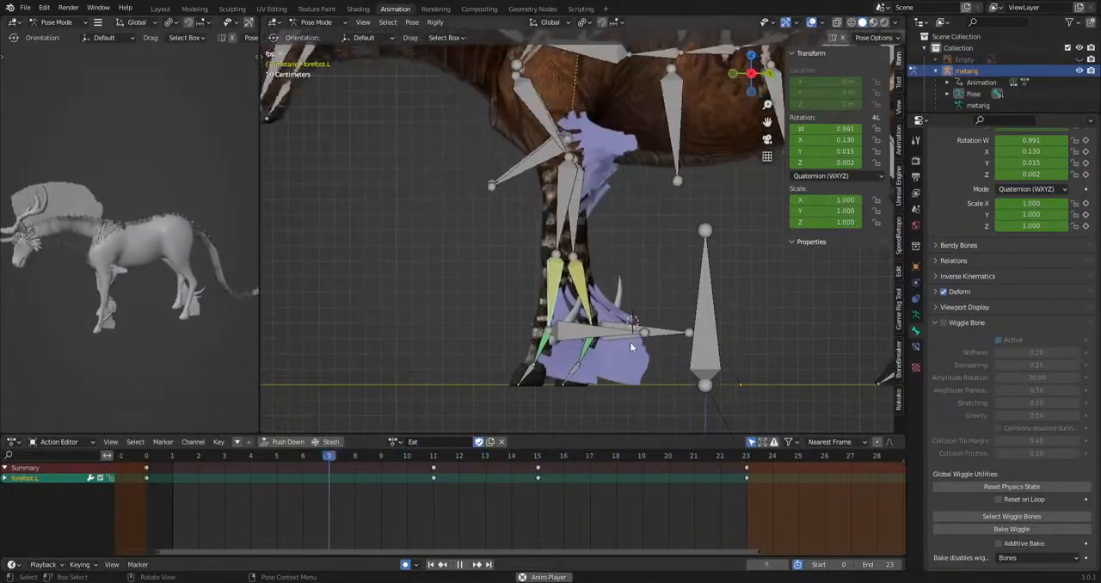
Retime the left front leg's forefoot, hoof and ikLeg.L stepping keys so they run later, with the final ones at frames 17 to 19.
key(space)
middle_drag(593, 369, 575, 425)
click(596, 404)
shift+click(607, 370)
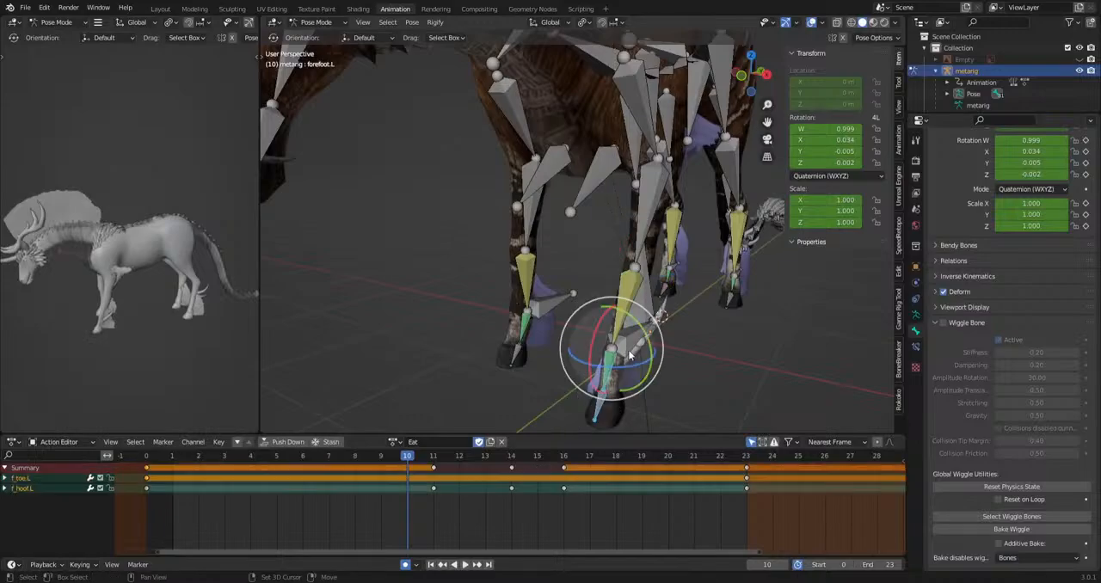
shift+click(619, 331)
shift+click(617, 323)
key(a)
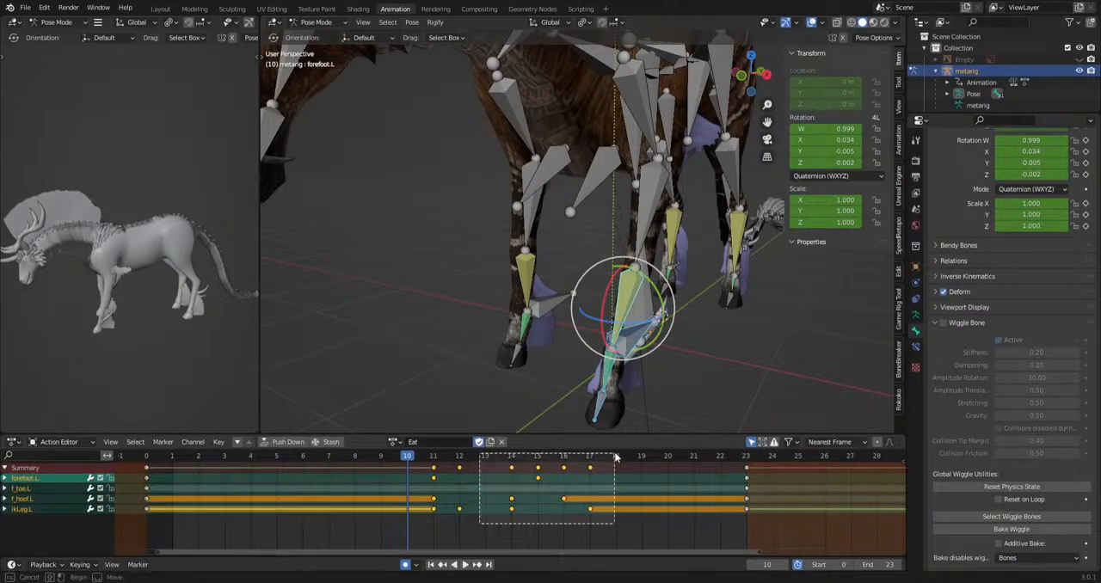
drag(616, 458, 615, 458)
key(g)
click(630, 487)
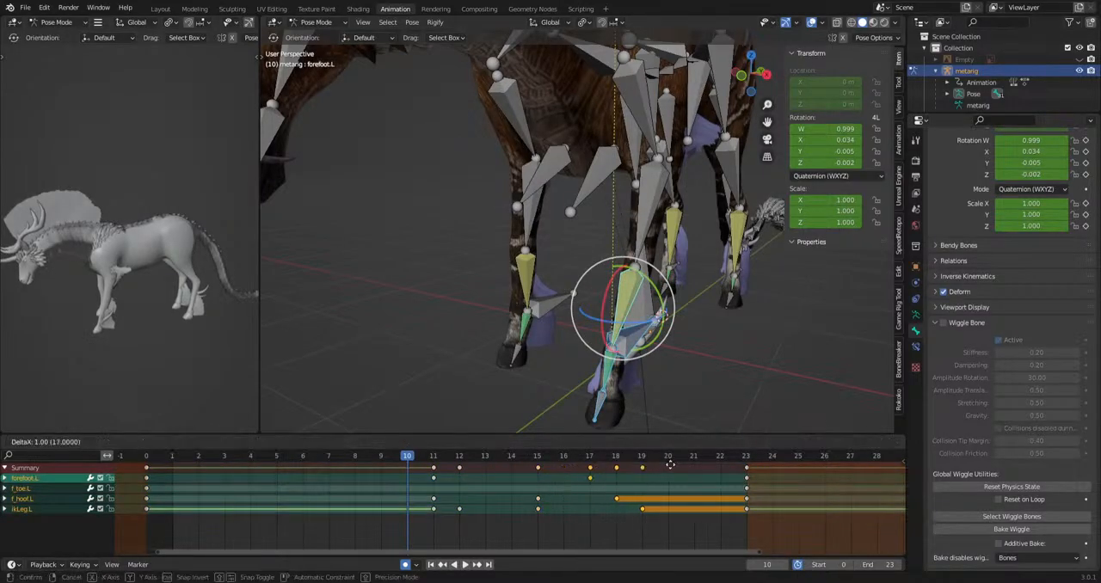
key(space)
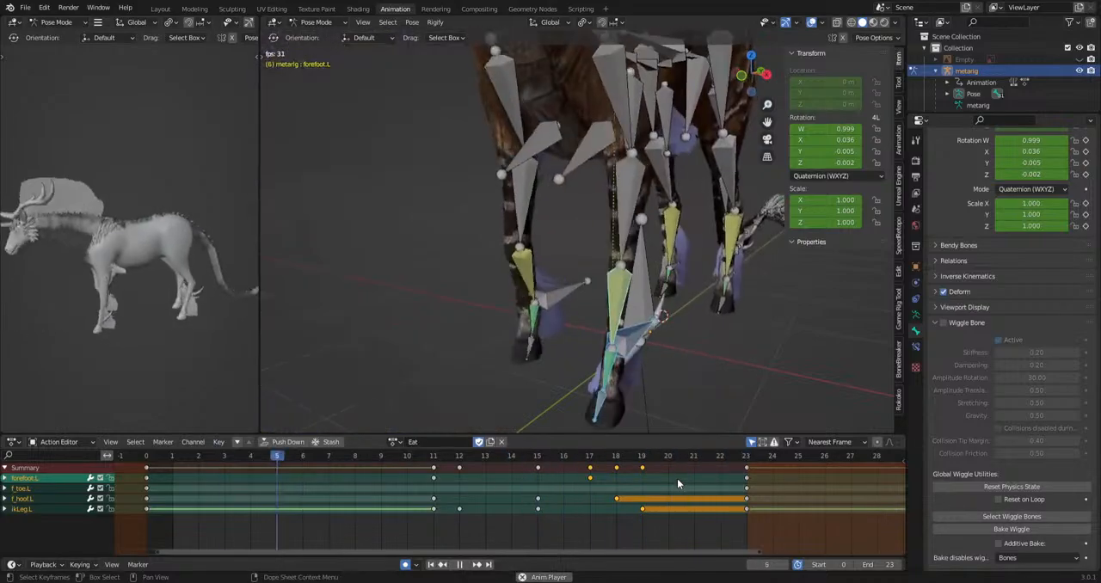
key(space)
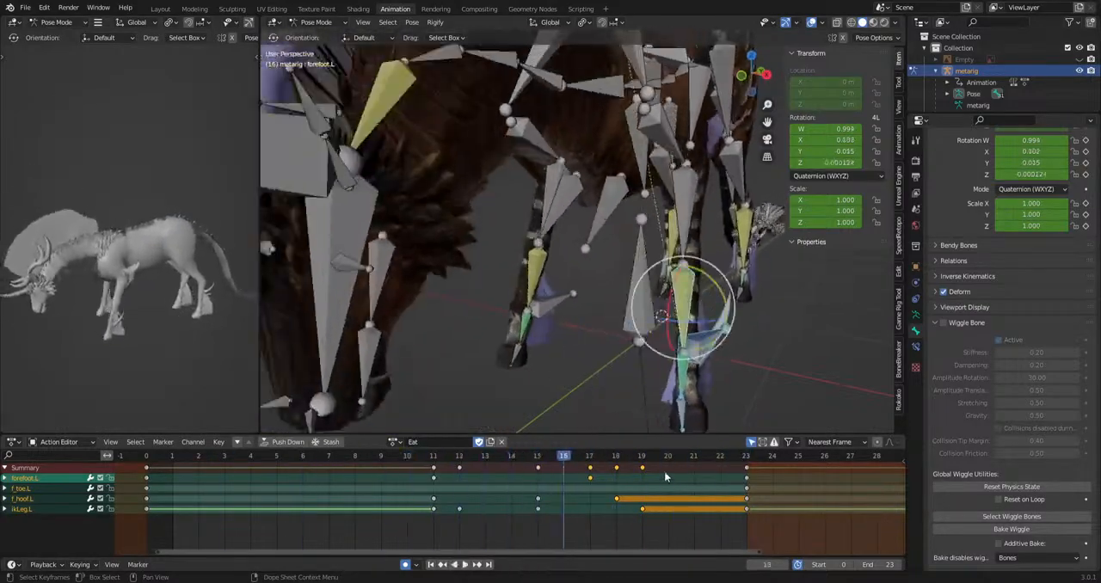
Move the ikLeg.L bone's frame 11 key to frame 10 and play back the animation.
alt+middle_drag(698, 291, 673, 287)
click(582, 273)
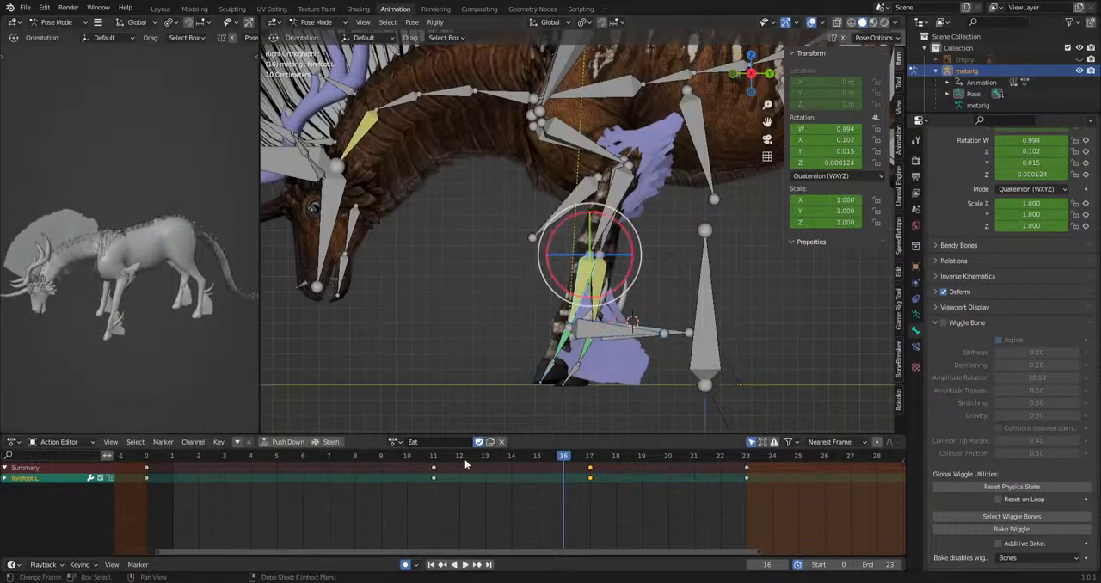
drag(293, 459, 449, 455)
click(582, 318)
key(g)
click(409, 456)
click(412, 443)
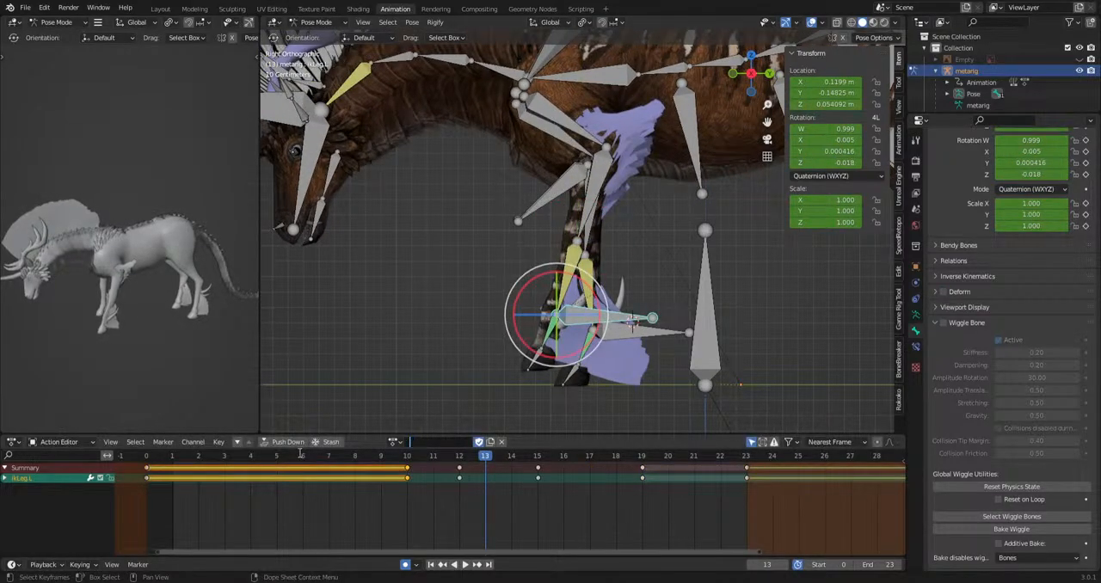
key(ctrl+z)
drag(297, 458, 265, 466)
key(space)
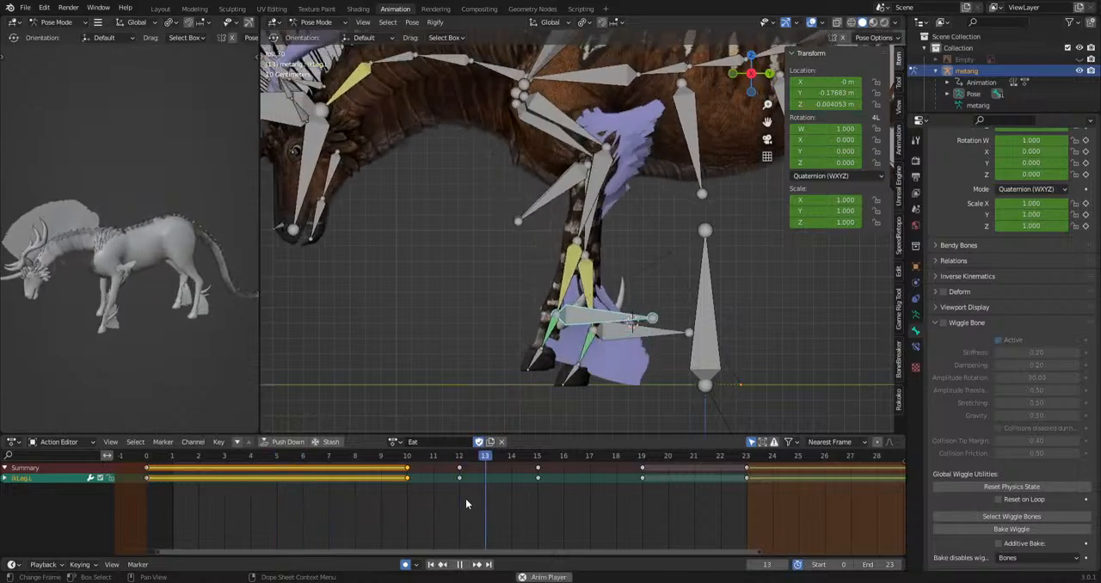
key(space)
Move the ikLeg.L bone at frame 15 and play back the step, viewing the preview from the front.
drag(462, 494, 541, 474)
key(g)
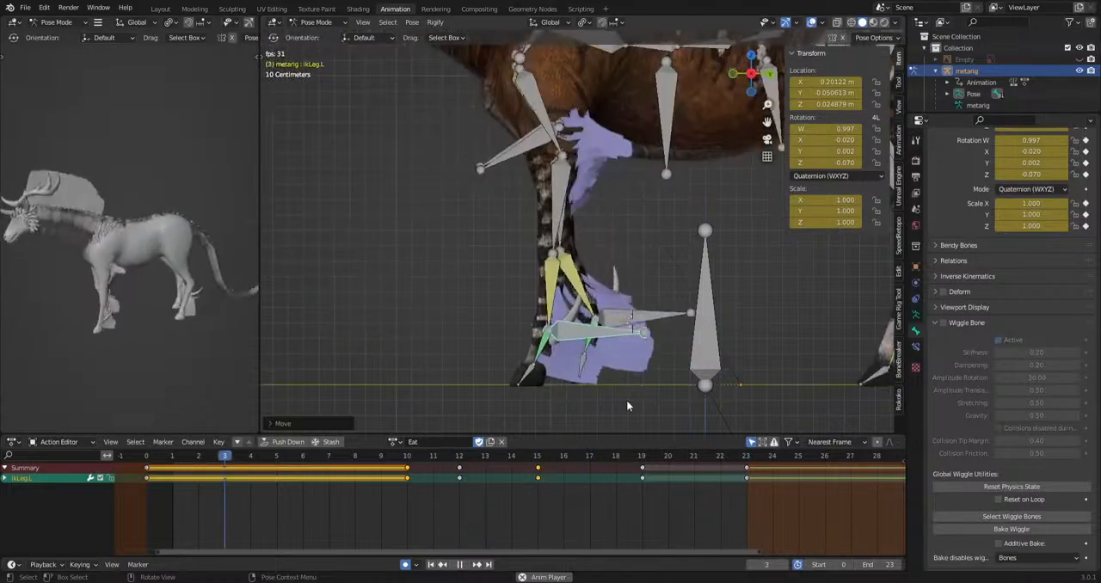
middle_drag(26, 300, 155, 329)
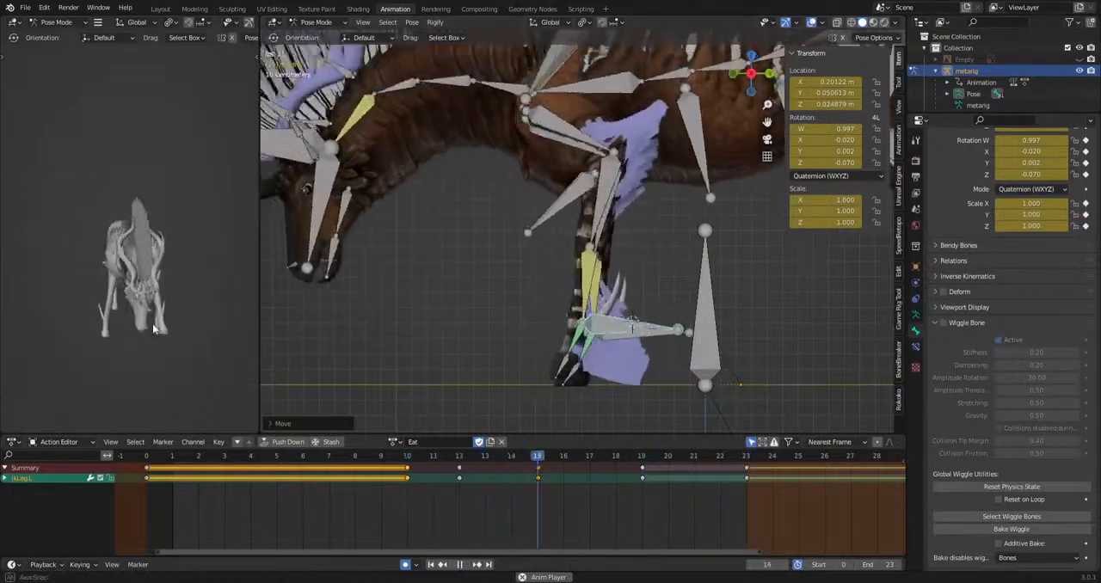
key(space)
Rotate the forefoot.L bone at frames 11 and 14 in the front view and play back the result.
click(571, 291)
middle_drag(592, 298, 730, 298)
drag(251, 457, 188, 462)
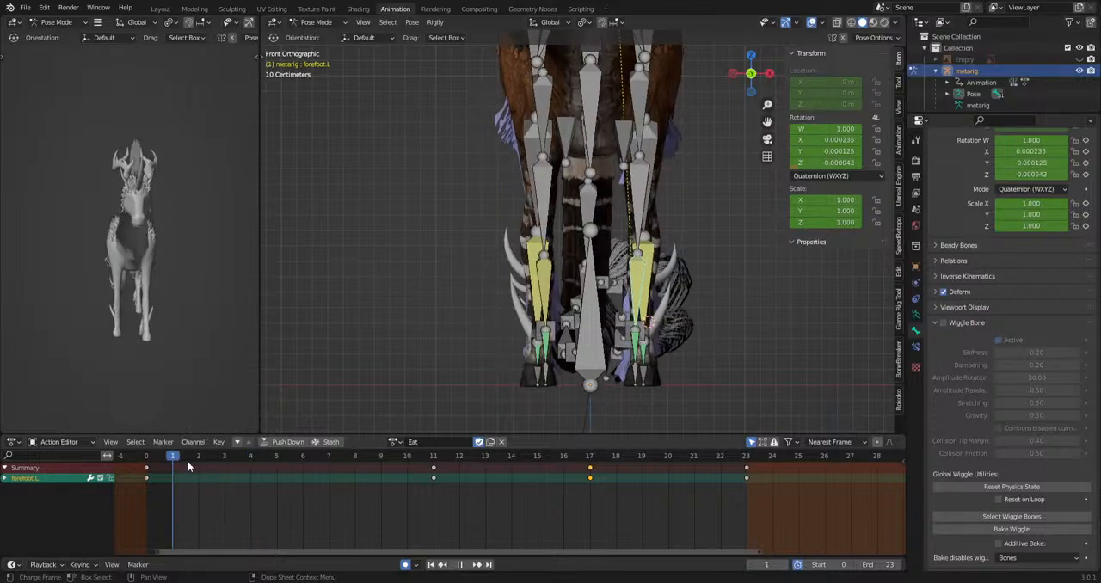
key(space)
drag(446, 483, 436, 459)
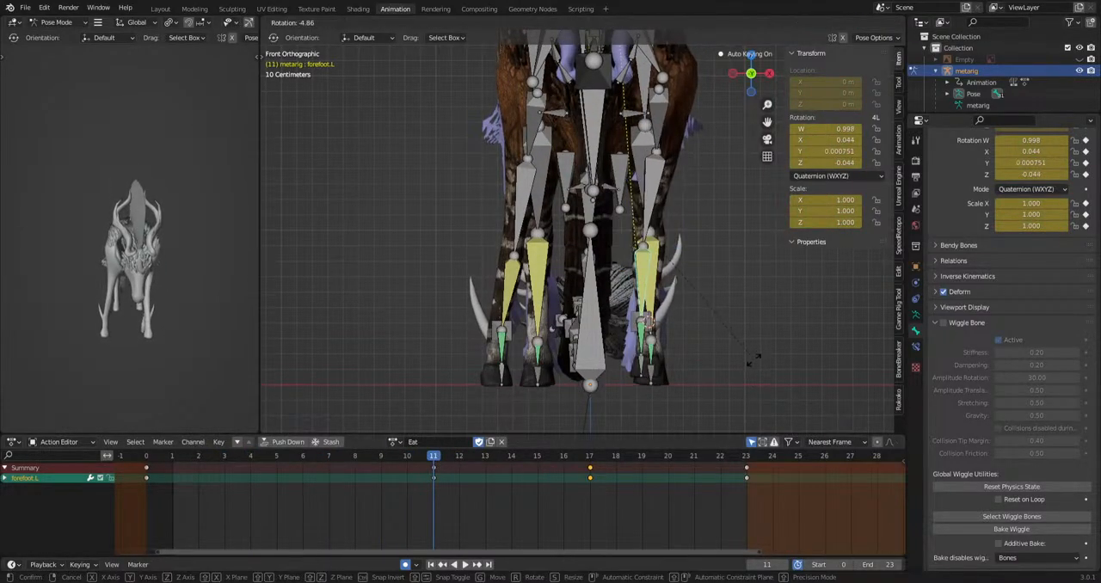
drag(440, 460, 735, 496)
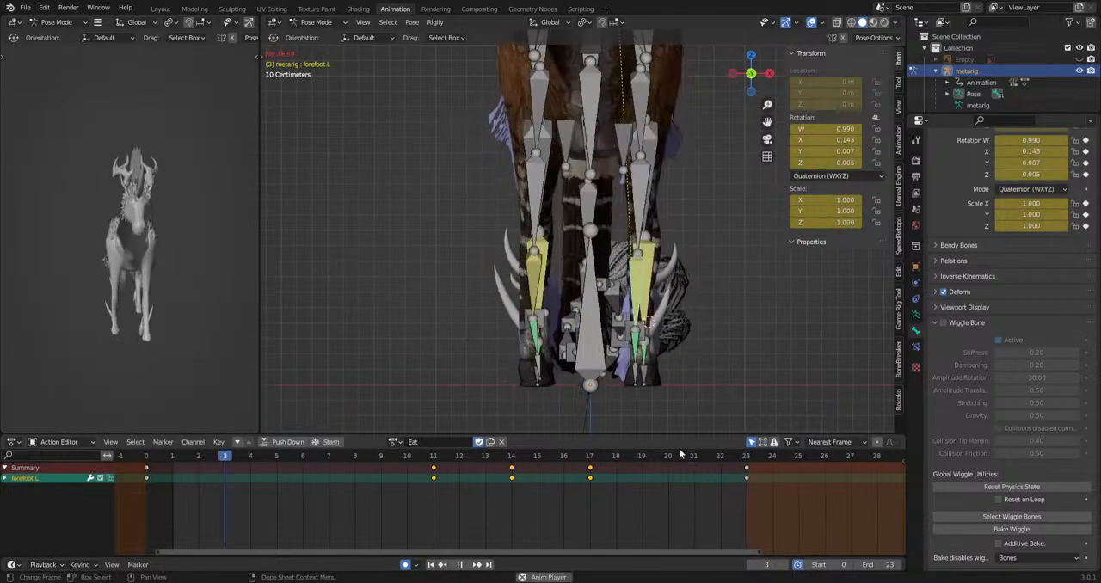
key(space)
Rotate the forefoot.R bone at frames 3 and 8 in the front view and play back the animation.
click(540, 274)
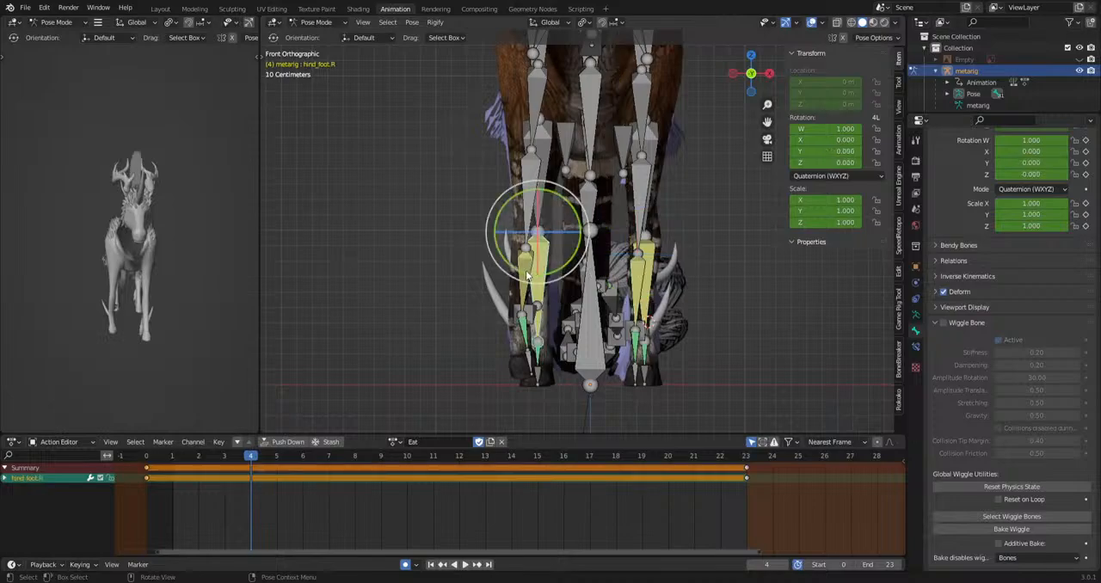
mouse_move(225, 464)
mouse_down()
mouse_move(174, 467)
mouse_move(219, 480)
mouse_up()
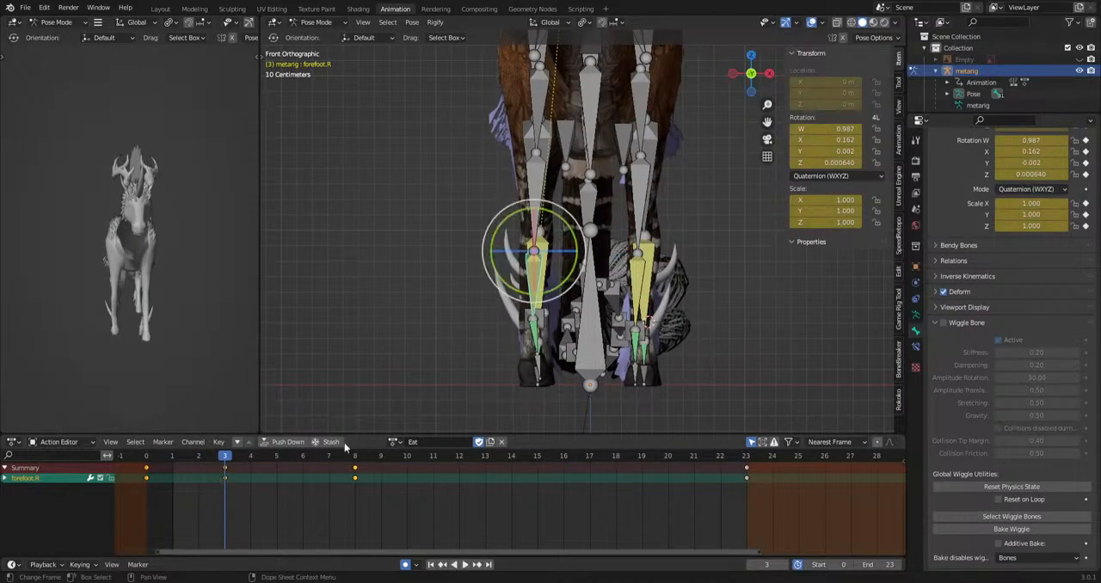
click(624, 385)
click(357, 458)
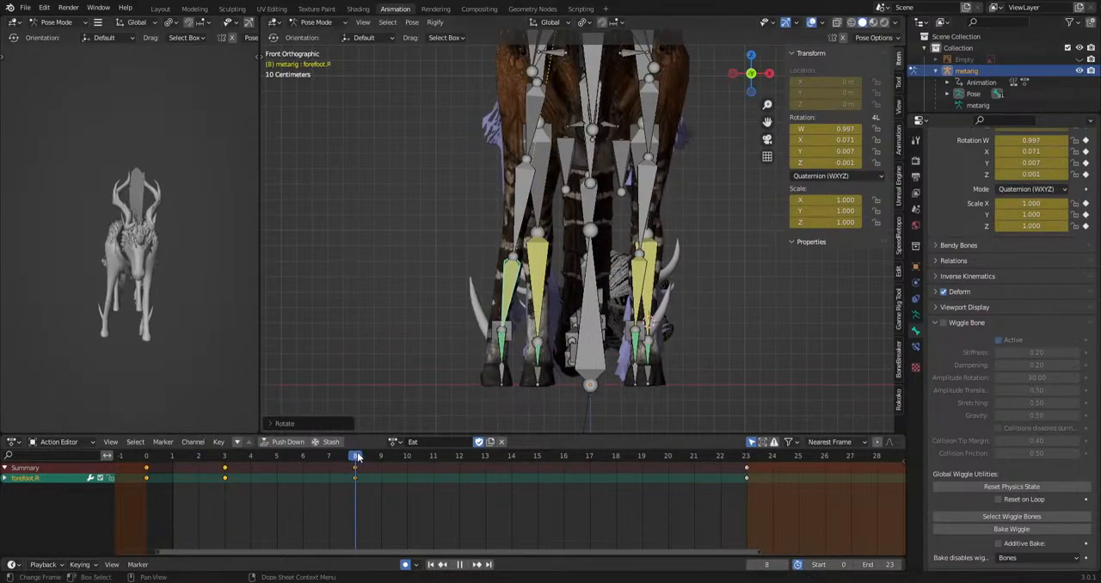
click(770, 361)
key(space)
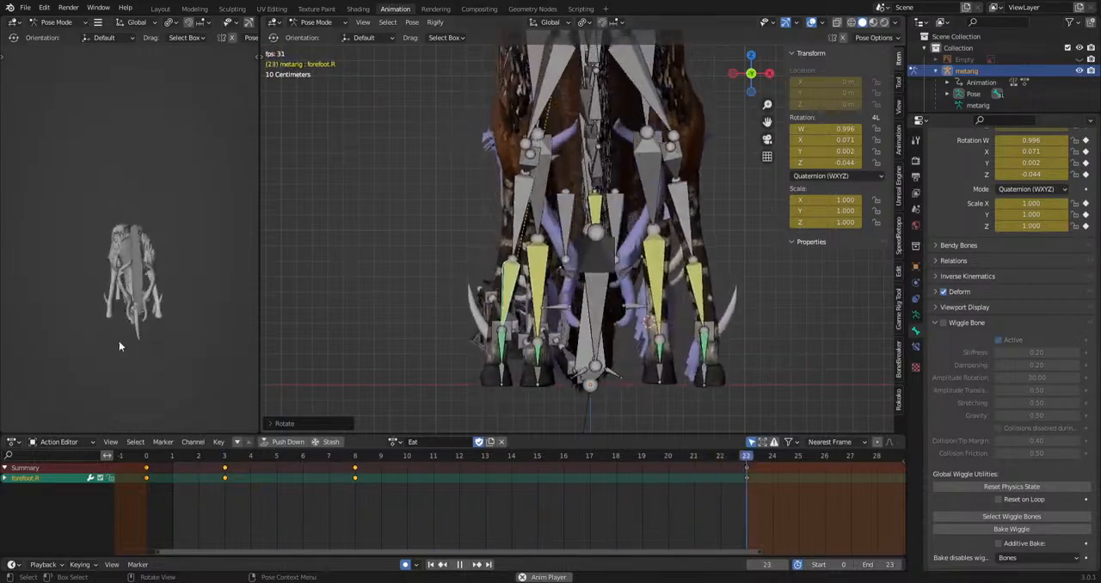
Insert a key for the IKhindleg.L bone at frame 16 in the side view of the hind legs.
middle_drag(120, 344, 34, 353)
scroll(491, 284, down, 2)
middle_drag(483, 282, 374, 293)
scroll(546, 315, down, 2)
shift+middle_drag(639, 318, 490, 321)
scroll(491, 322, up, 3)
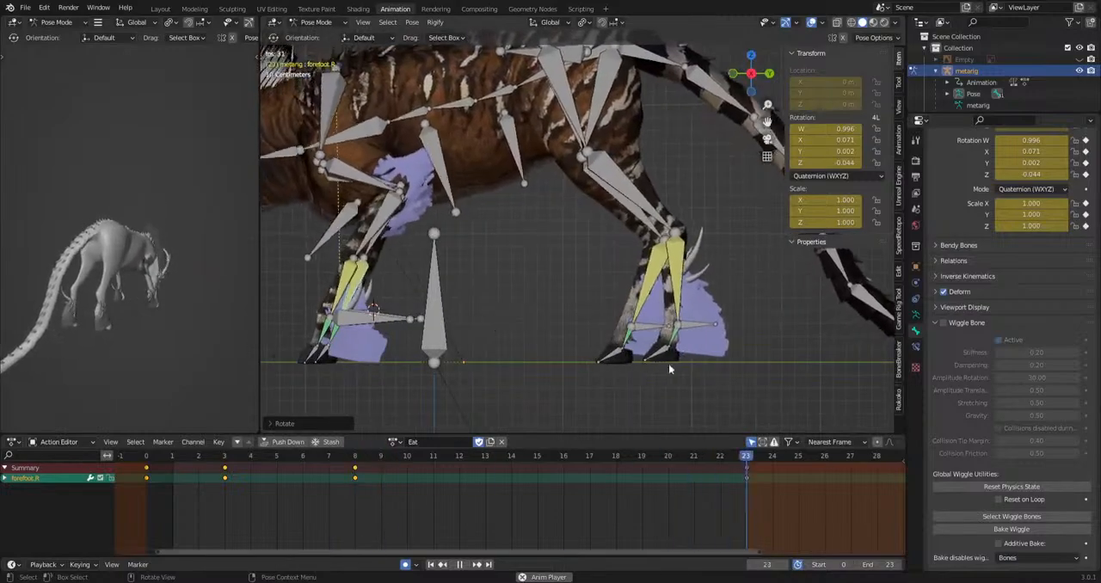
key(space)
click(654, 327)
drag(194, 470, 567, 490)
key(i)
key(space)
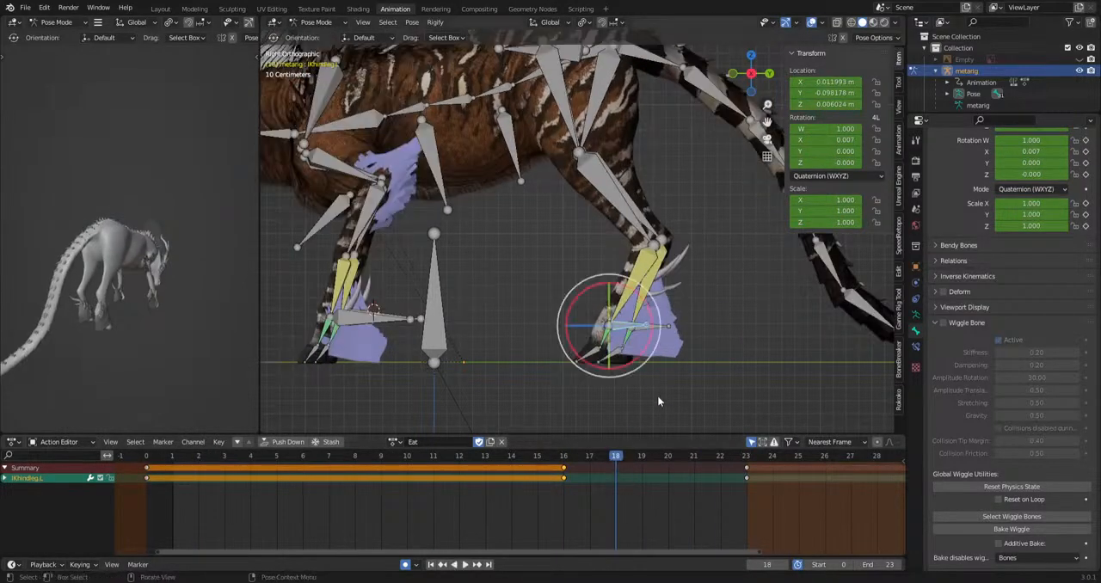
Raise the IKhindleg.L bone at frame 18, then shift its frame 16 and 18 keys to frames 2 and 4.
key(g)
click(670, 379)
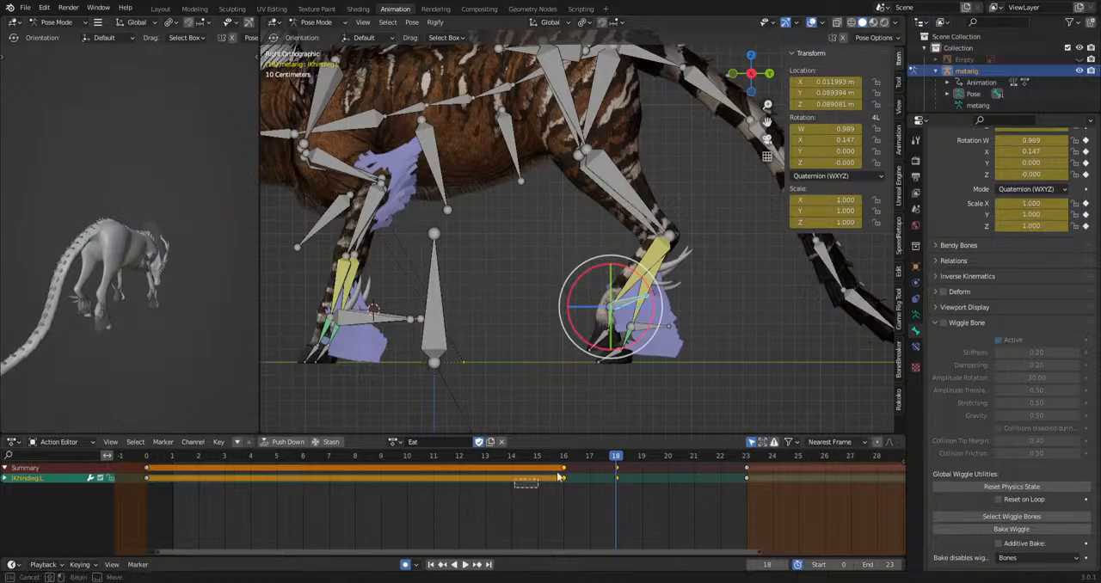
drag(557, 478, 647, 454)
key(g)
click(258, 489)
key(space)
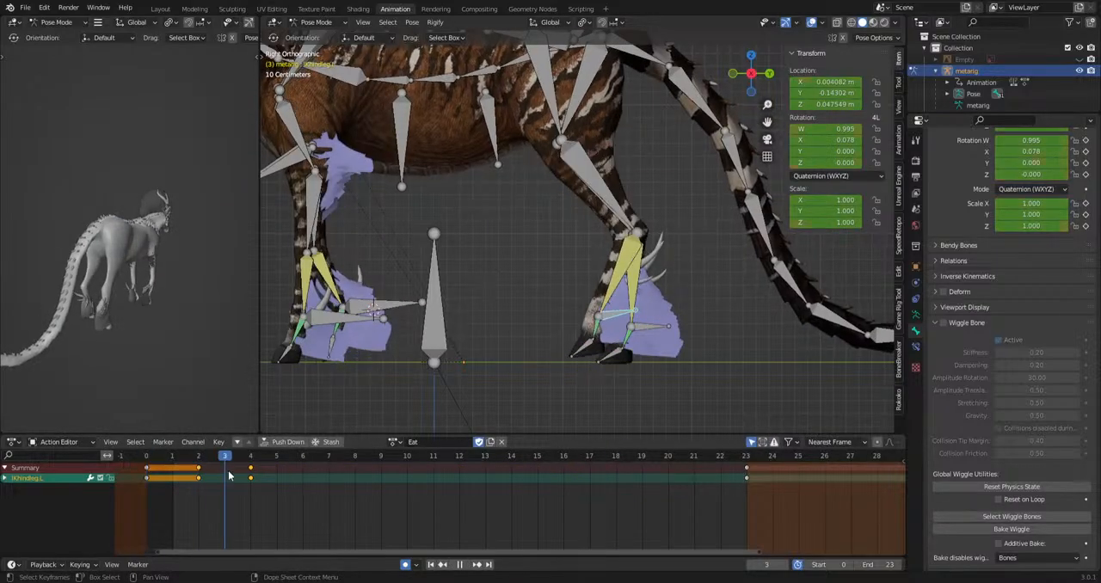
Copy the IKhindleg.L bone's frame 23 key to frame 8 and play back the hind-leg step.
drag(386, 487, 358, 486)
drag(523, 514, 762, 451)
key(ctrl+c)
key(ctrl+v)
drag(149, 458, 121, 477)
key(space)
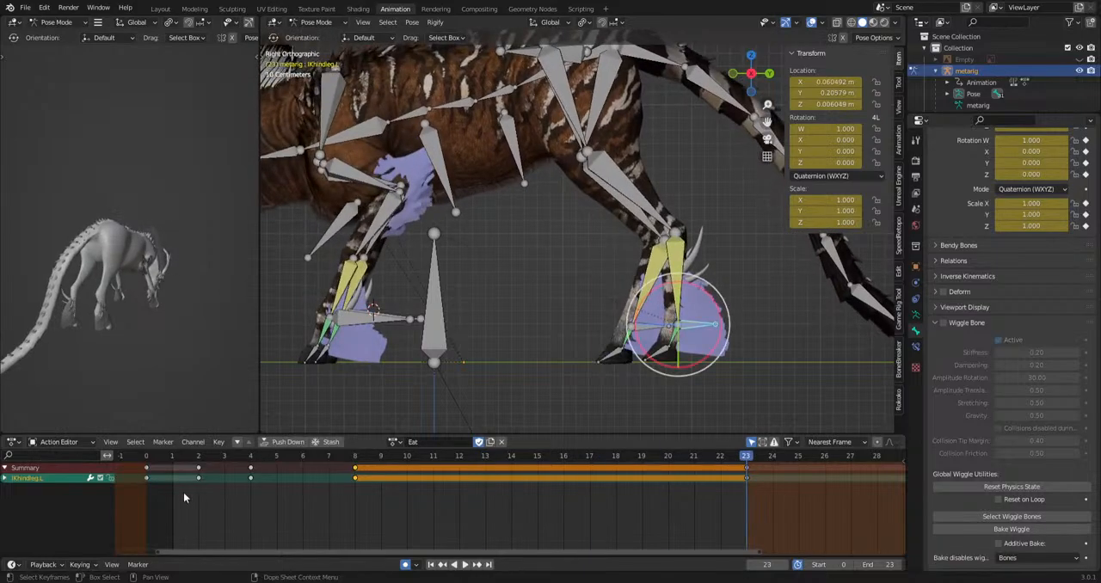
Shift the IKhindleg.L bone's keys at frames 2, 4 and 8 to frames 5, 7 and 11 and play back.
drag(186, 493, 363, 455)
key(g)
click(246, 466)
key(space)
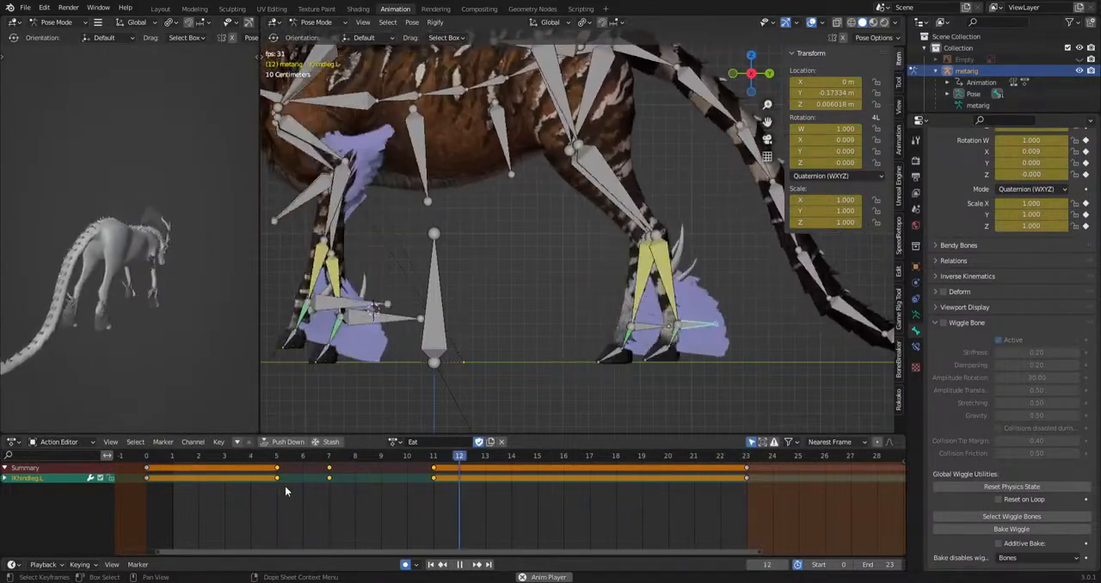
key(space)
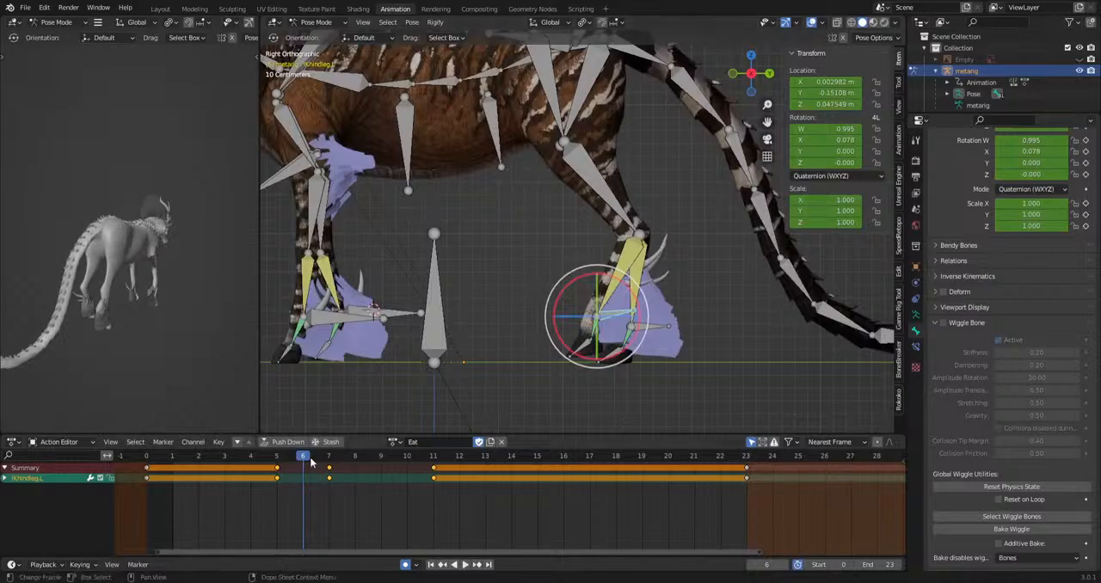
Rotate the IKhindleg.L bone at frame 9 and play back the hind-leg motion.
drag(311, 462, 375, 474)
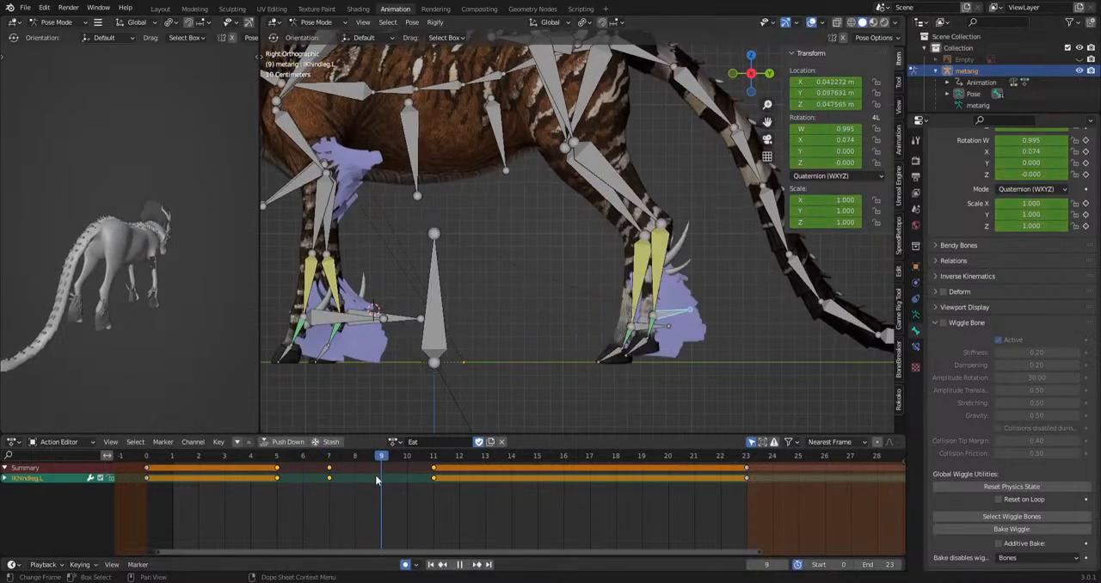
key(r)
click(783, 354)
key(space)
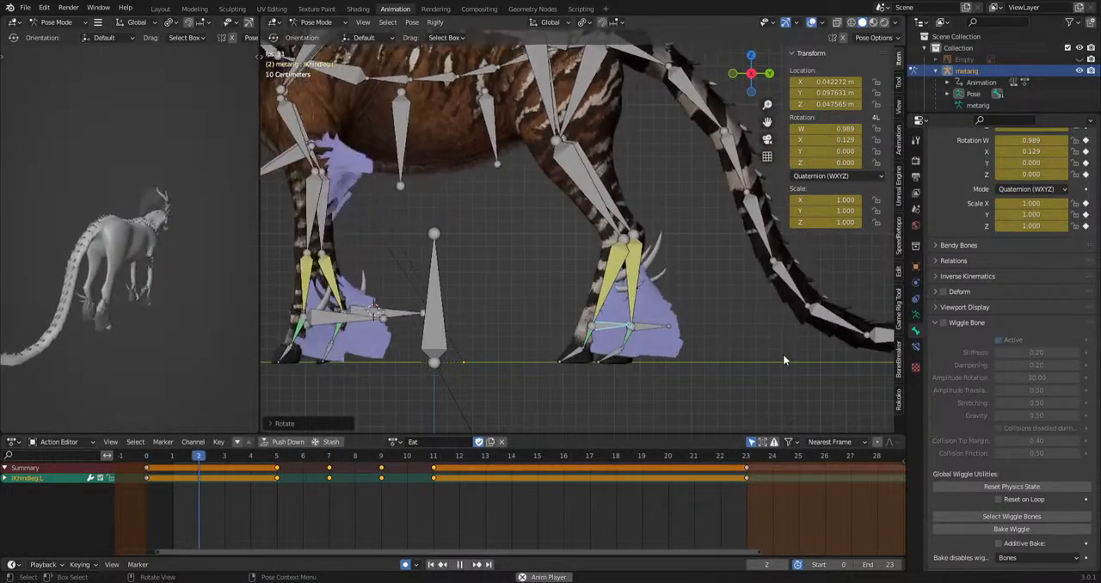
key(space)
Rotate the hind_foot.L bone at frame 8 to adjust the lower hind leg during the step.
click(659, 287)
click(153, 462)
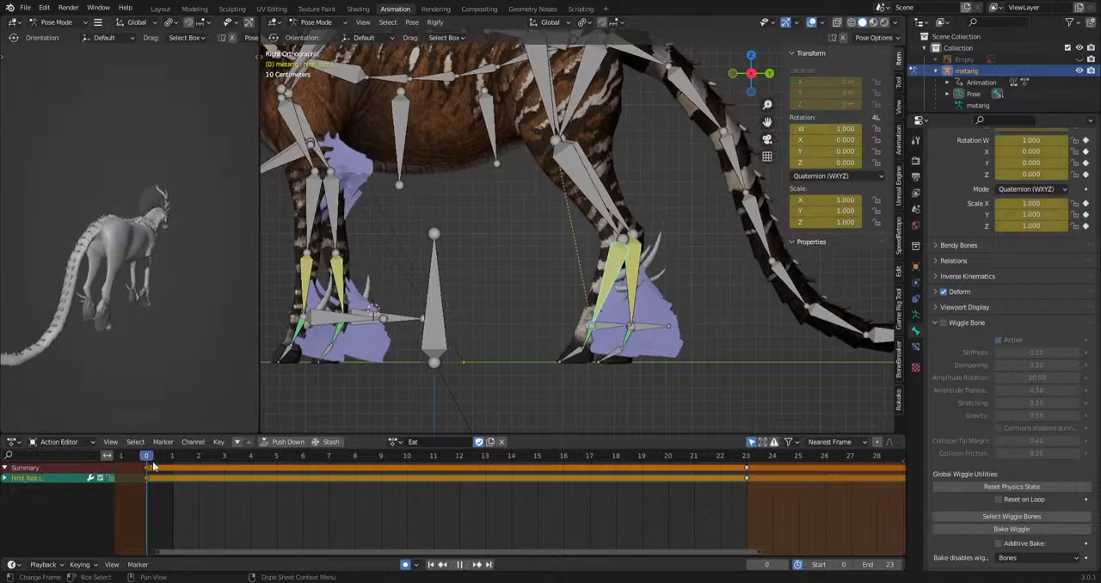
drag(224, 472, 460, 469)
click(435, 436)
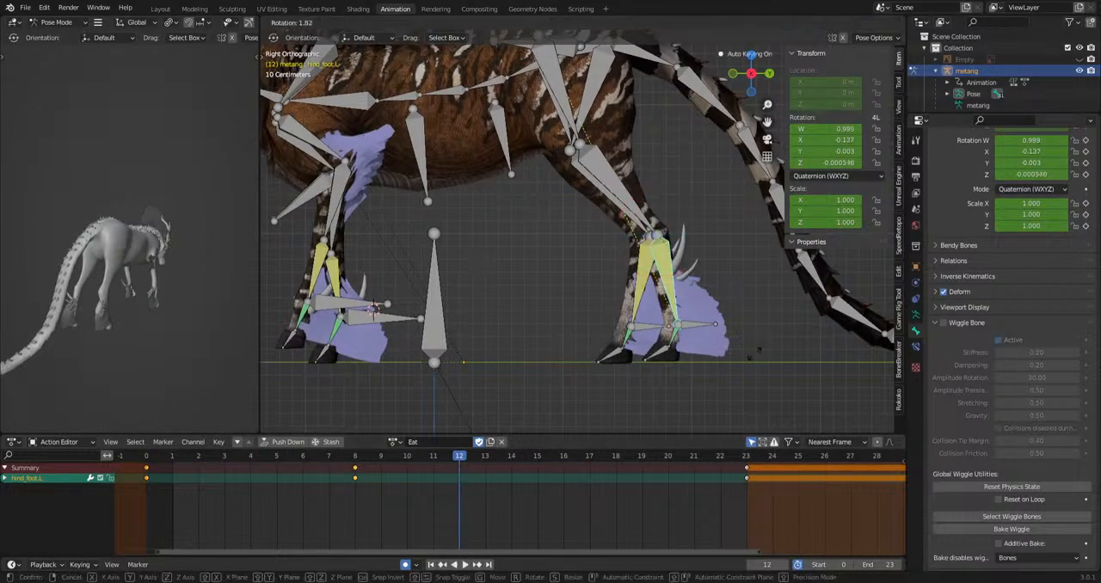
Move the hip bone at frame 12 and play back the animation.
click(605, 110)
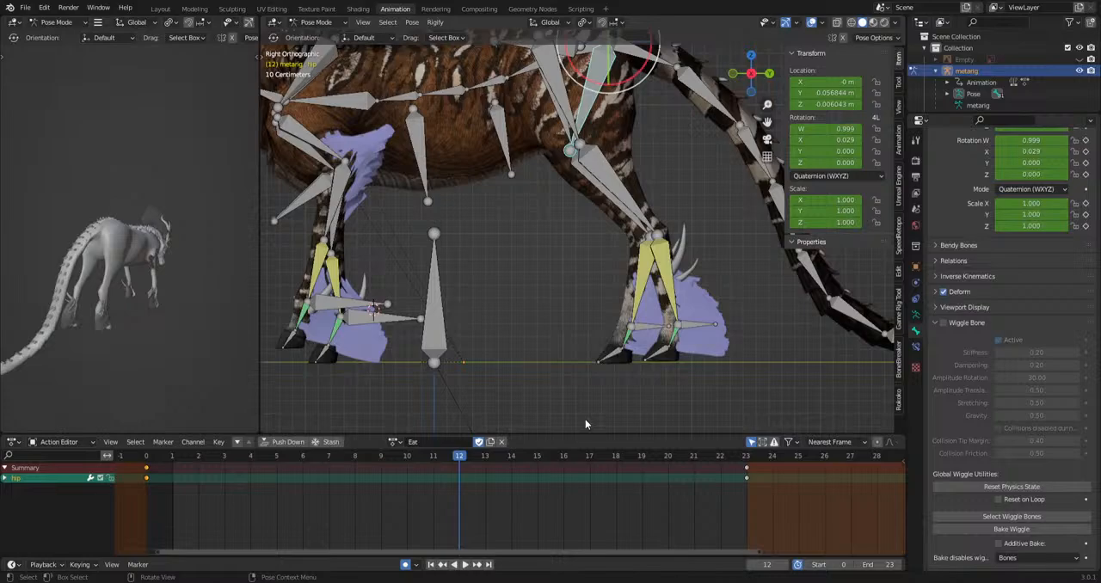
key(g)
click(635, 355)
key(space)
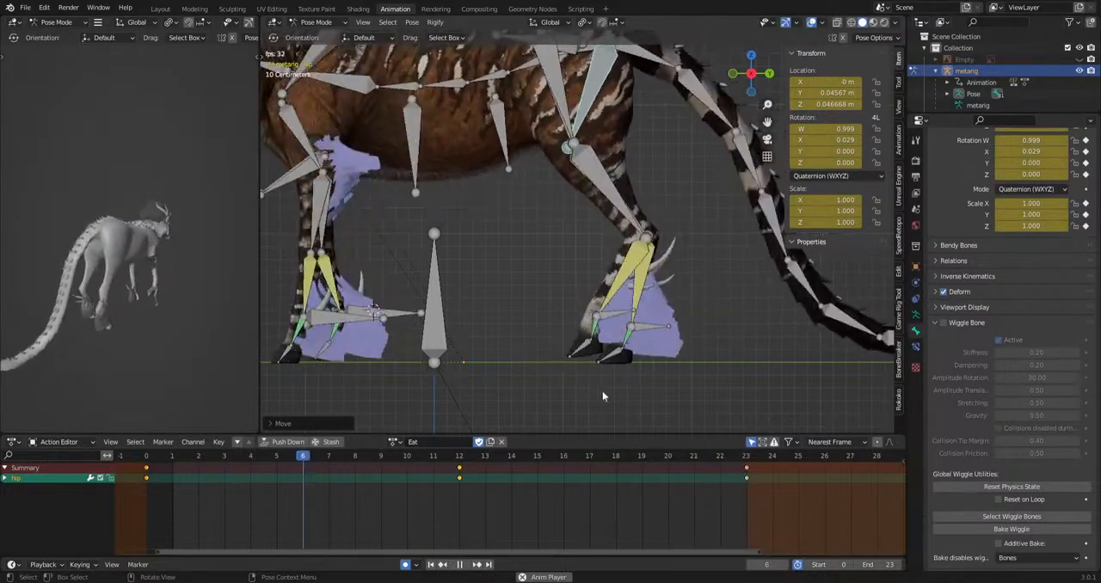
key(space)
Rotate the hip bone at frame 5, adjust its pose at frame 8 and play back the whole-body motion.
scroll(451, 511, down, 4)
scroll(555, 319, down, 5)
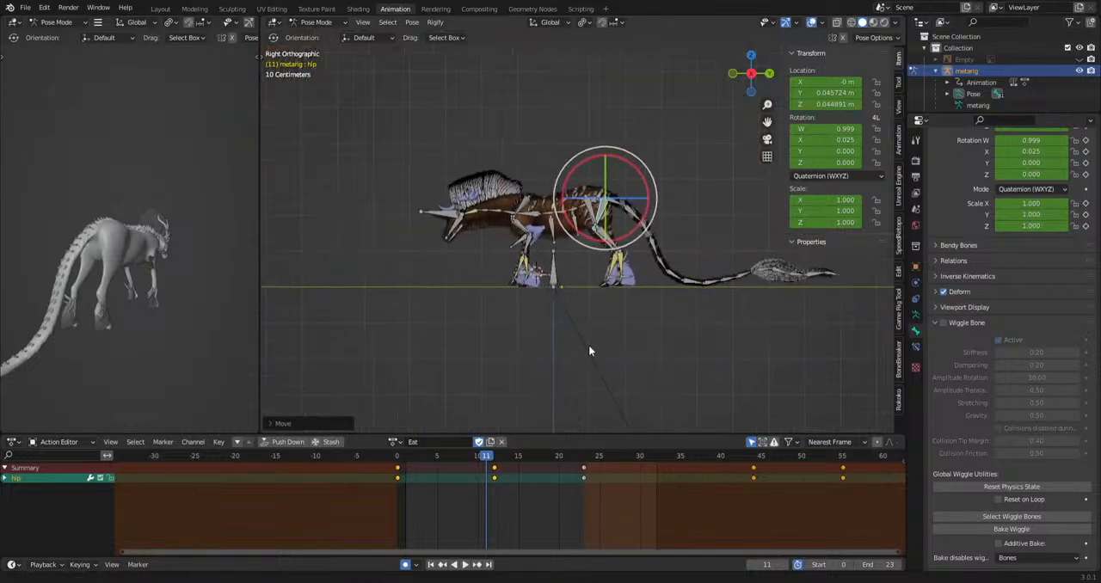
click(492, 461)
key(space)
click(430, 466)
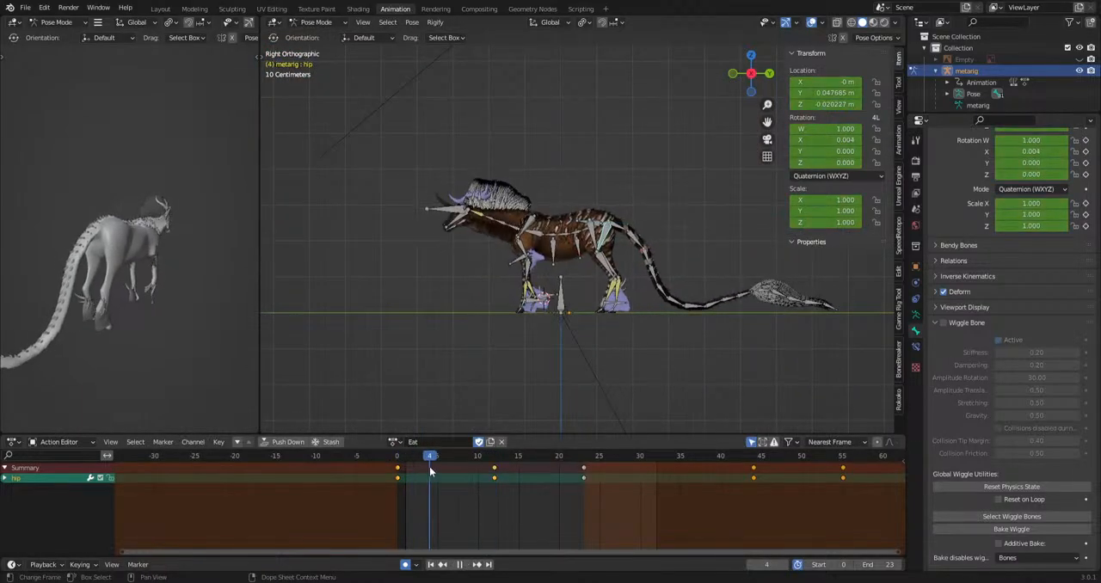
key(r)
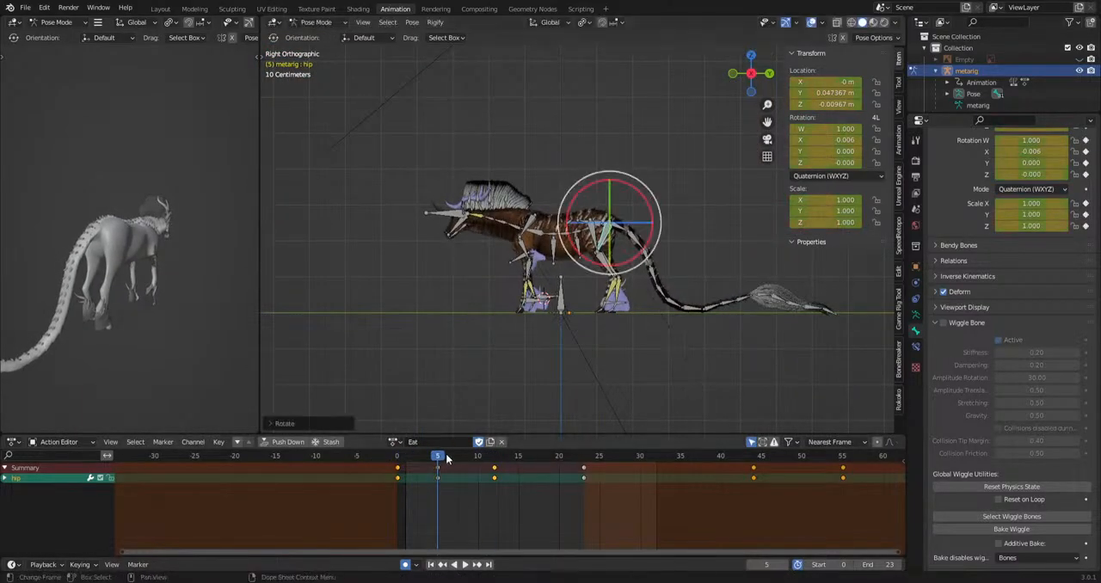
key(space)
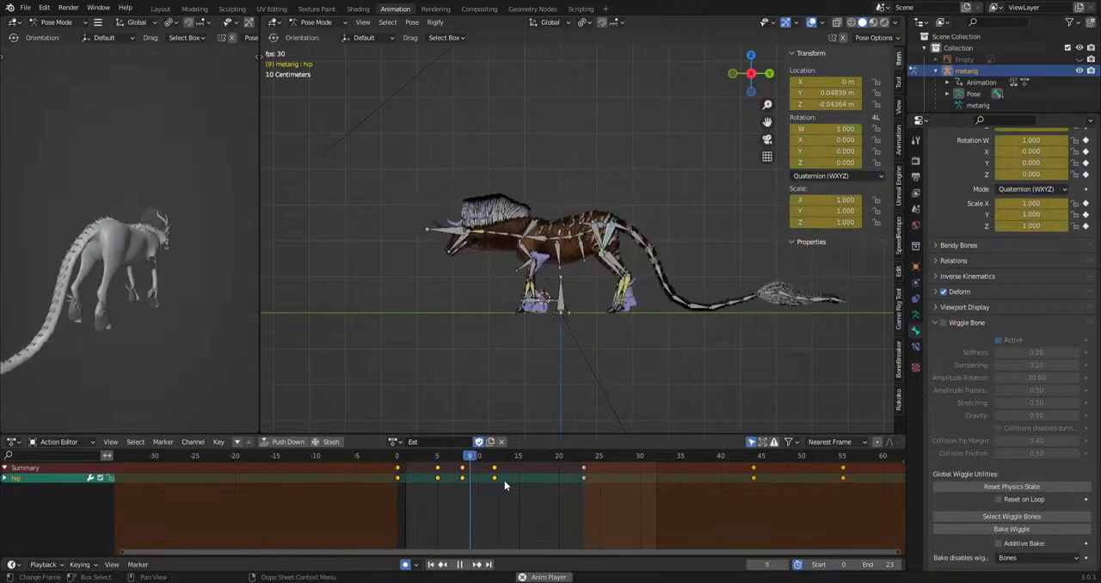
Rotate and move the hip bone at frame 19 and play back the whole-body motion.
drag(517, 462, 551, 465)
key(r)
click(662, 423)
key(g)
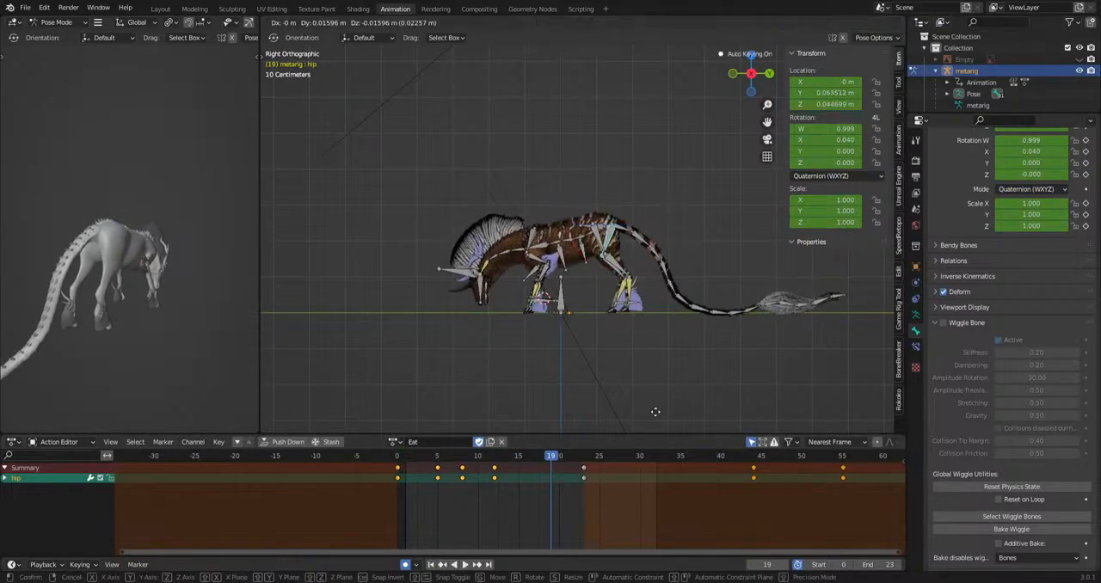
click(652, 417)
key(space)
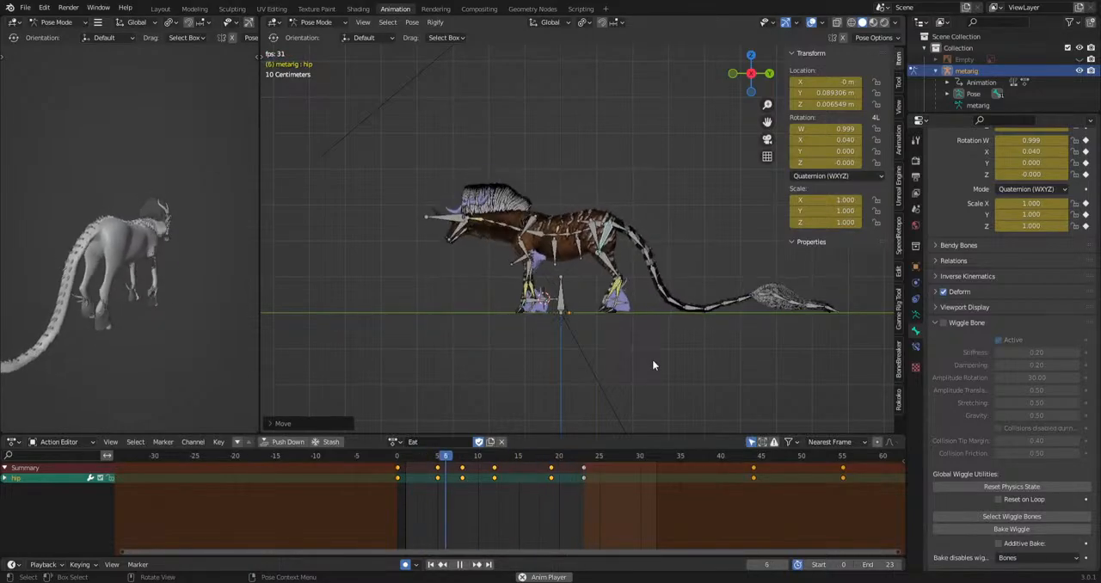
scroll(583, 309, up, 5)
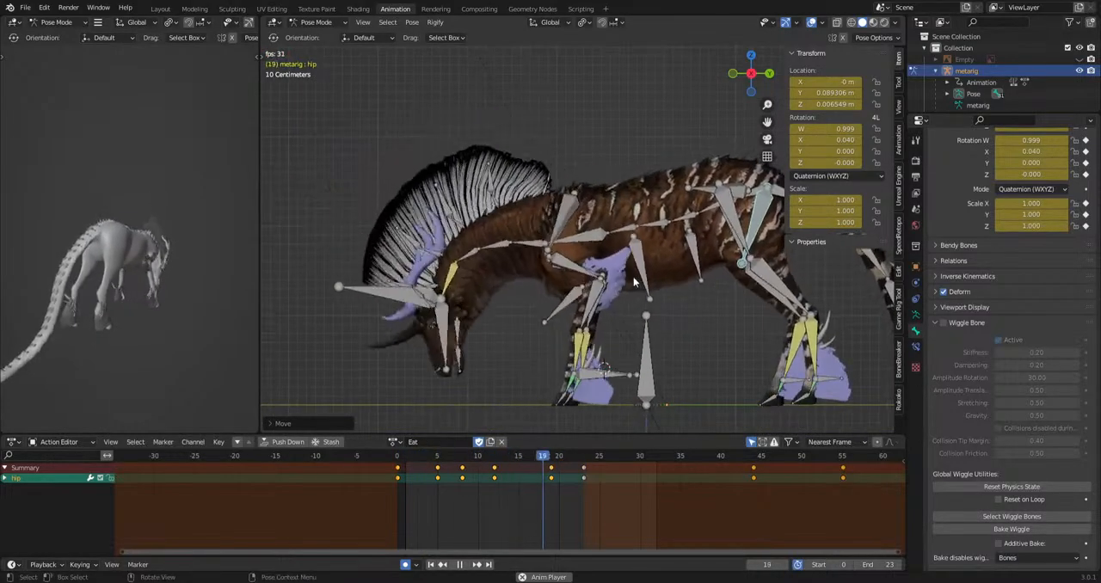
key(space)
Select all bones and key their pose at frame 23.
key(a)
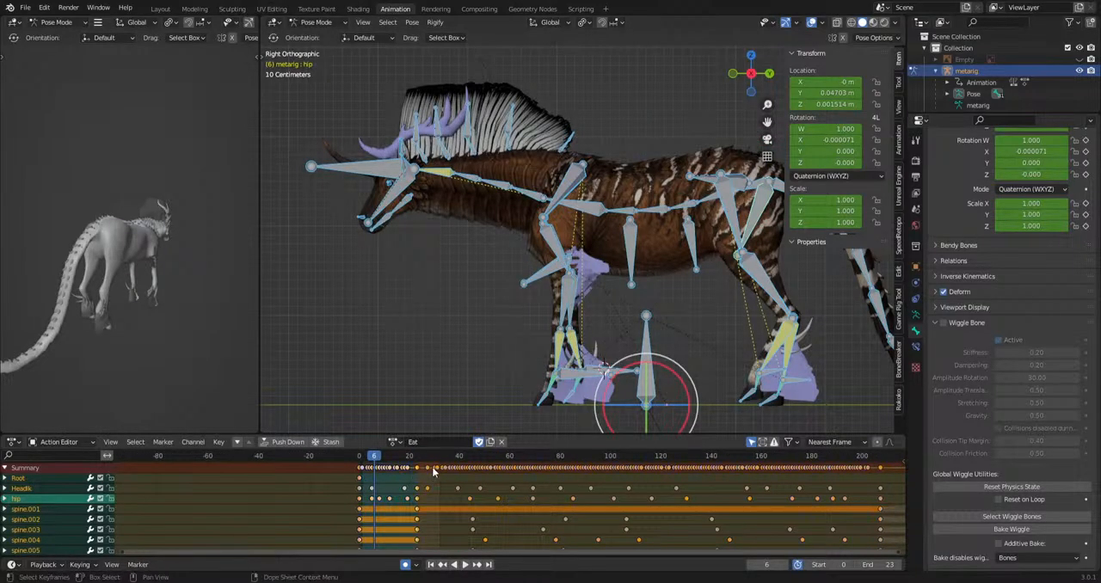
click(420, 458)
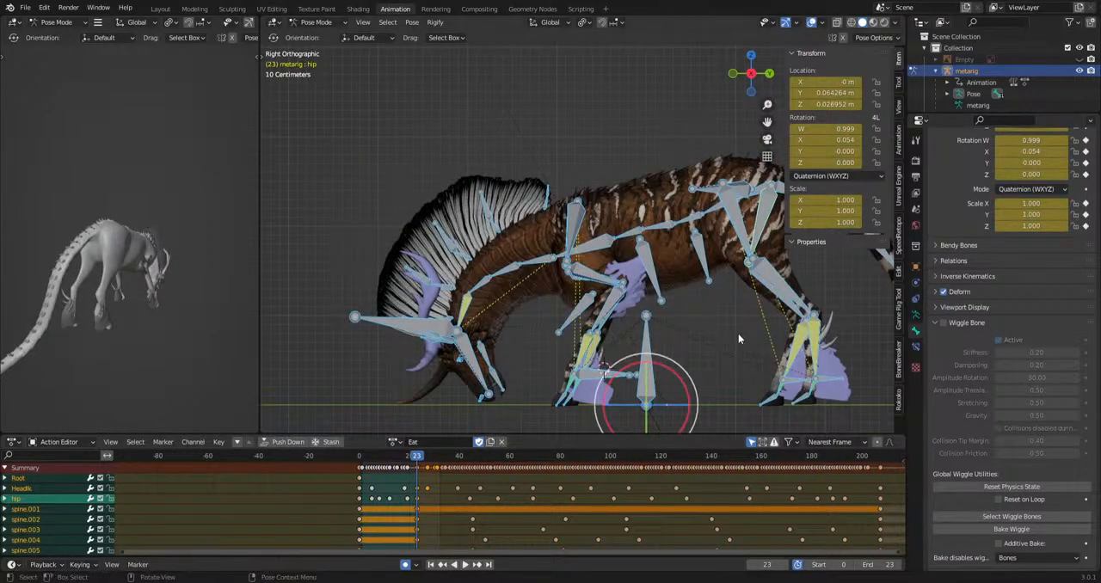
key(i)
click(738, 335)
click(419, 469)
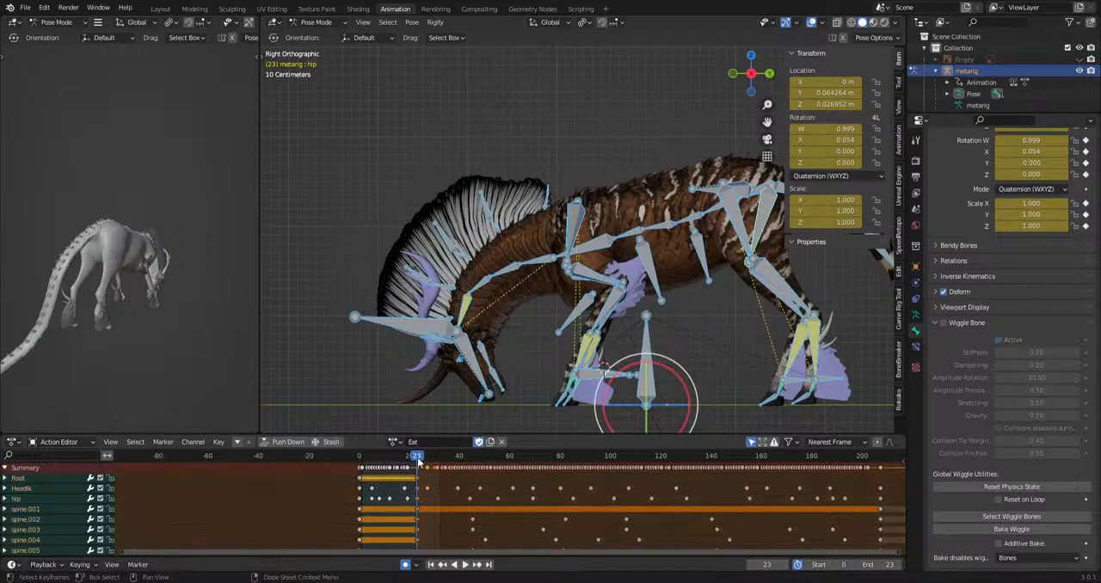
Key the pose of all bones at frame 207.
drag(418, 459, 872, 488)
scroll(859, 490, down, 4)
middle_drag(859, 490, 638, 507)
scroll(638, 511, up, 2)
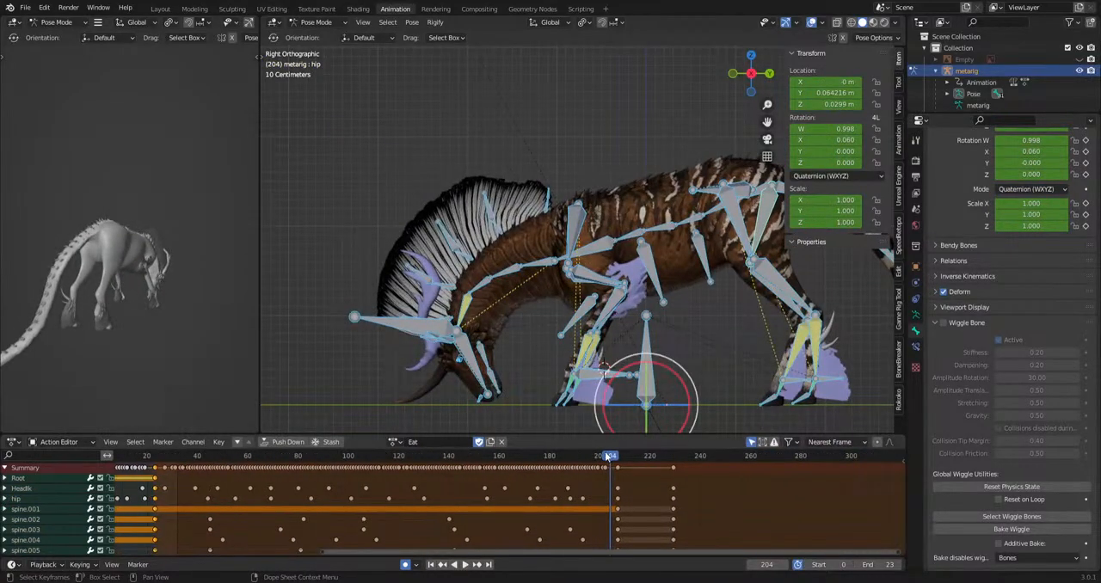
drag(610, 459, 618, 460)
Shift all keyframes from frame 23 onward so that this block starts at frame 32.
shift+middle_drag(191, 497, 230, 497)
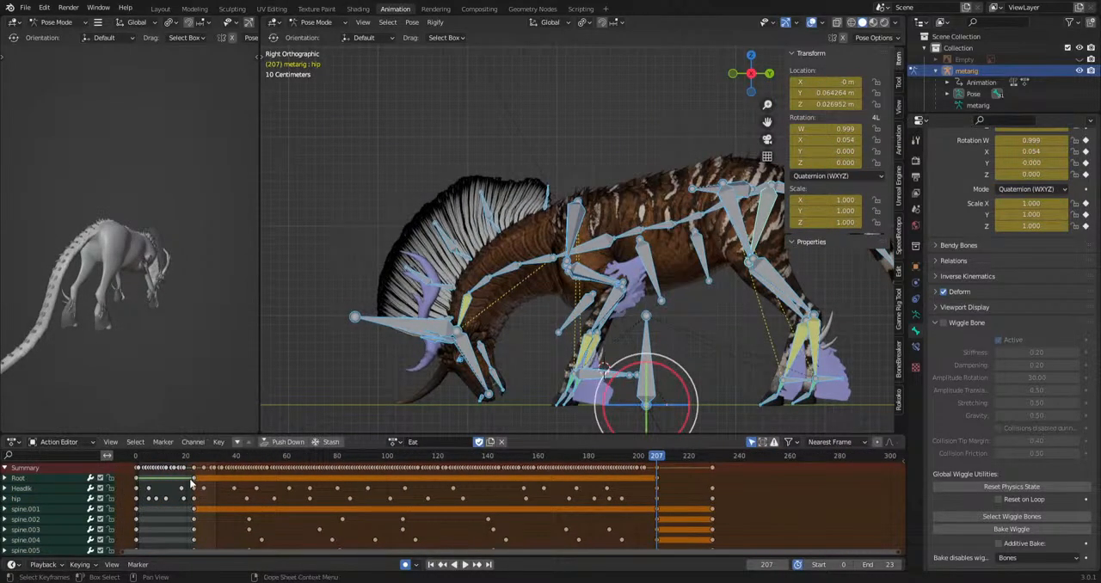
key(g)
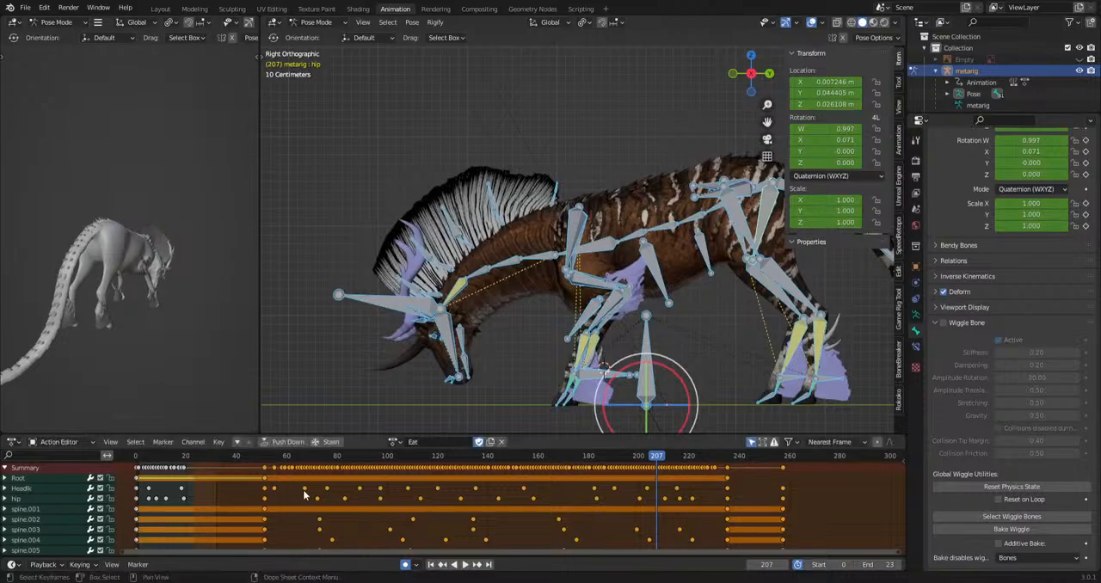
shift+middle_drag(166, 497, 352, 494)
scroll(396, 507, up, 8)
key(g)
click(304, 523)
shift+middle_drag(285, 529, 429, 536)
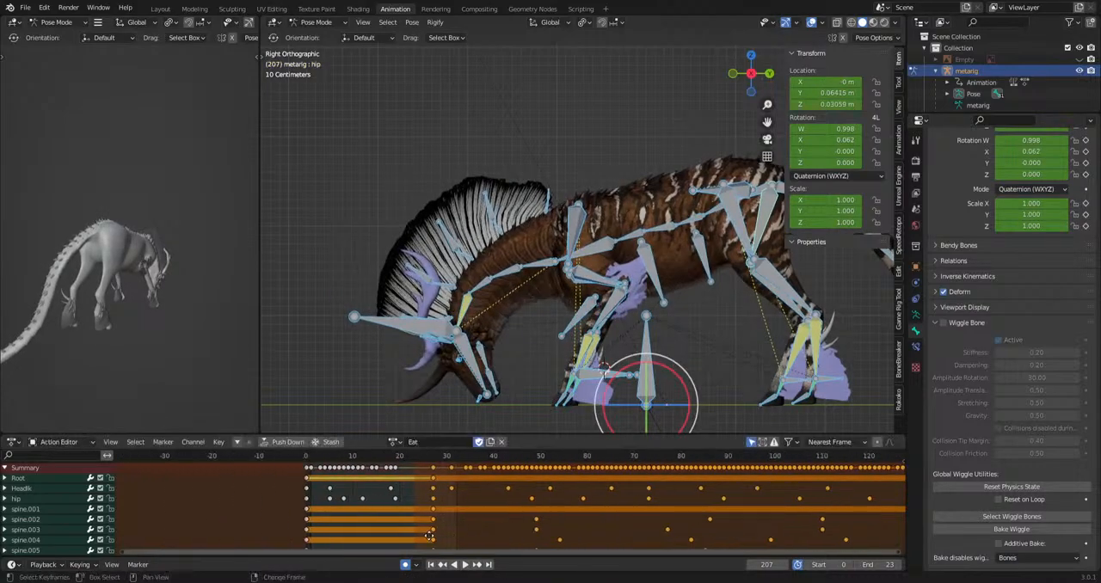
key(g)
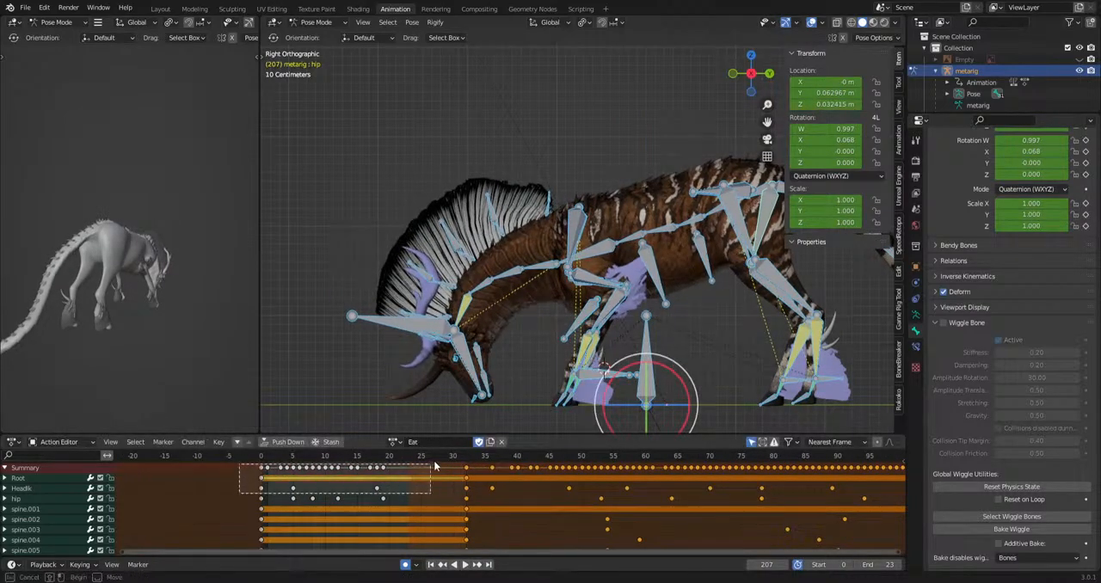
Stretch the keyframes of the opening transition from frame 0, extend the playback range to frame 32 and play it back.
drag(435, 465, 432, 466)
key(space)
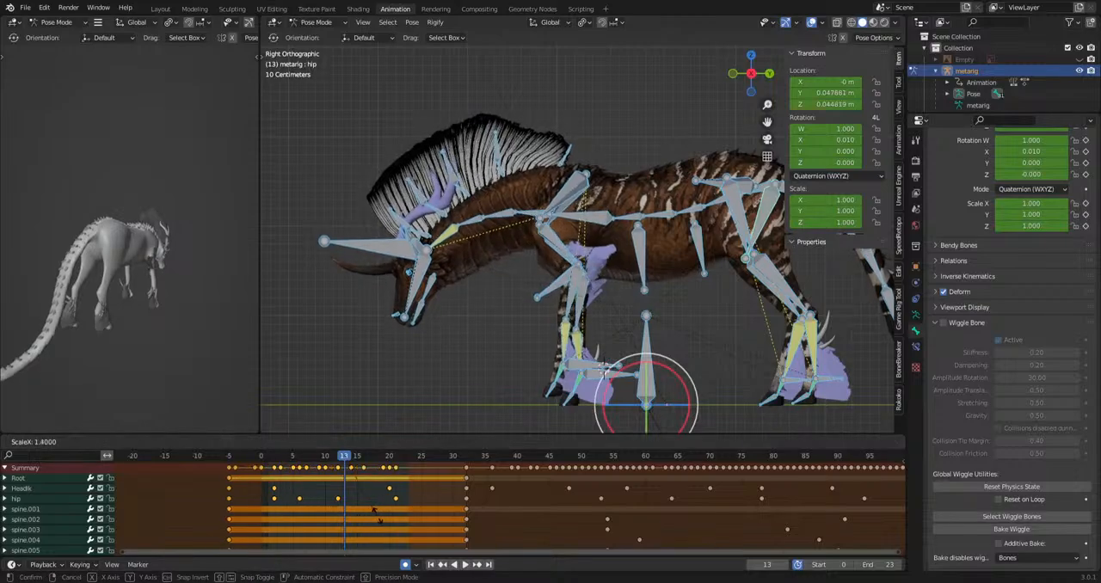
key(g)
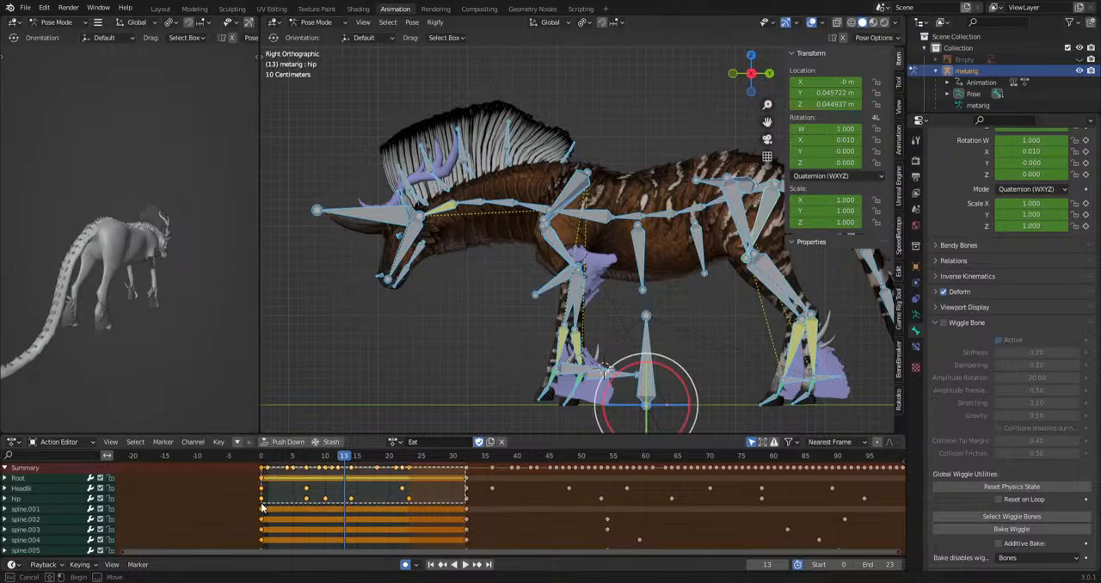
key(space)
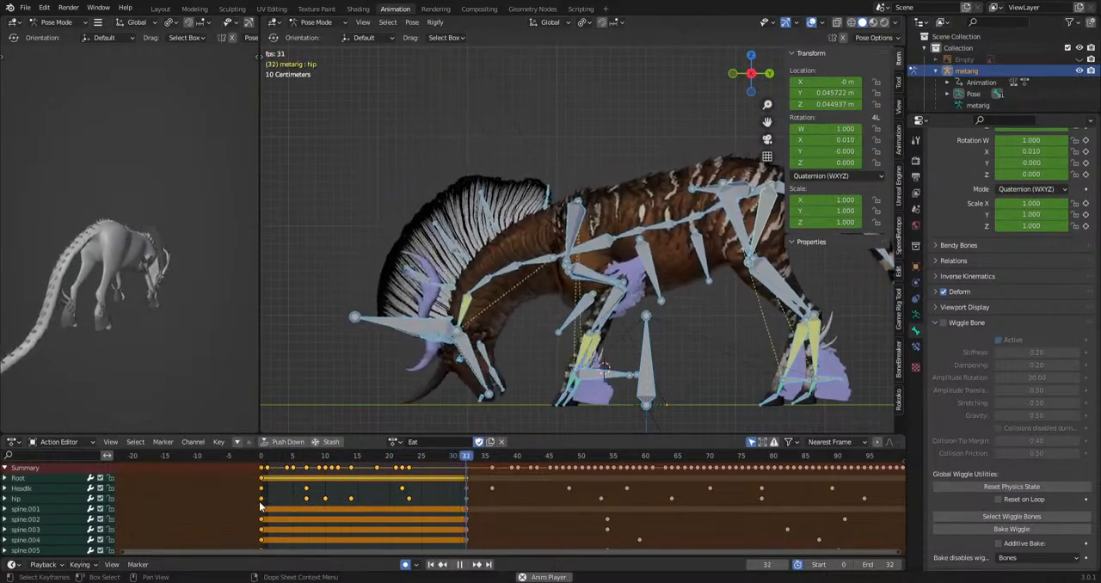
key(space)
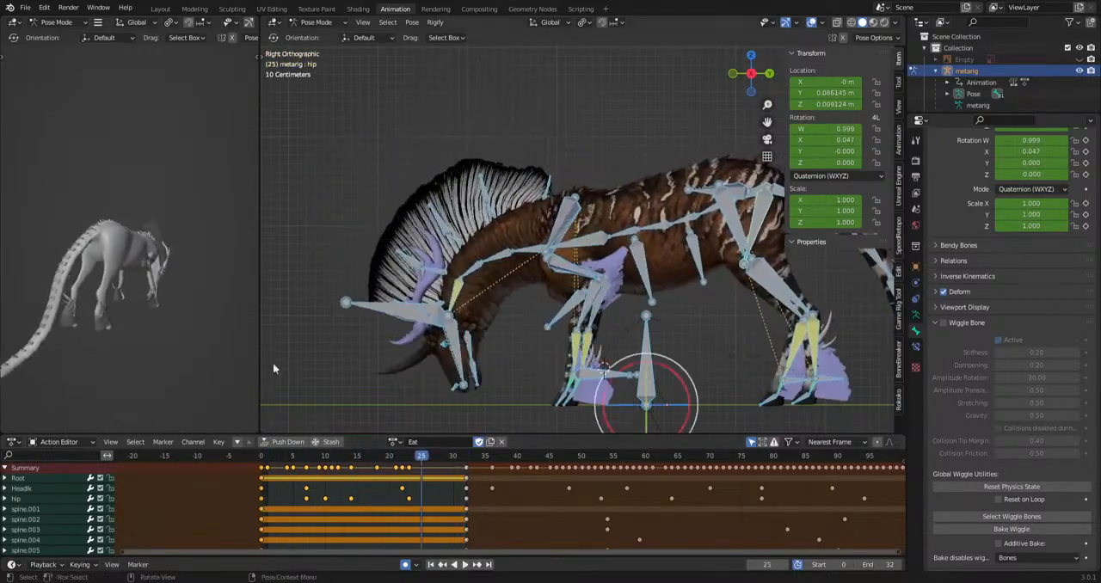
Move the HeadIk bone at frame 7 and play back the head motion.
click(351, 307)
drag(265, 458, 308, 469)
key(space)
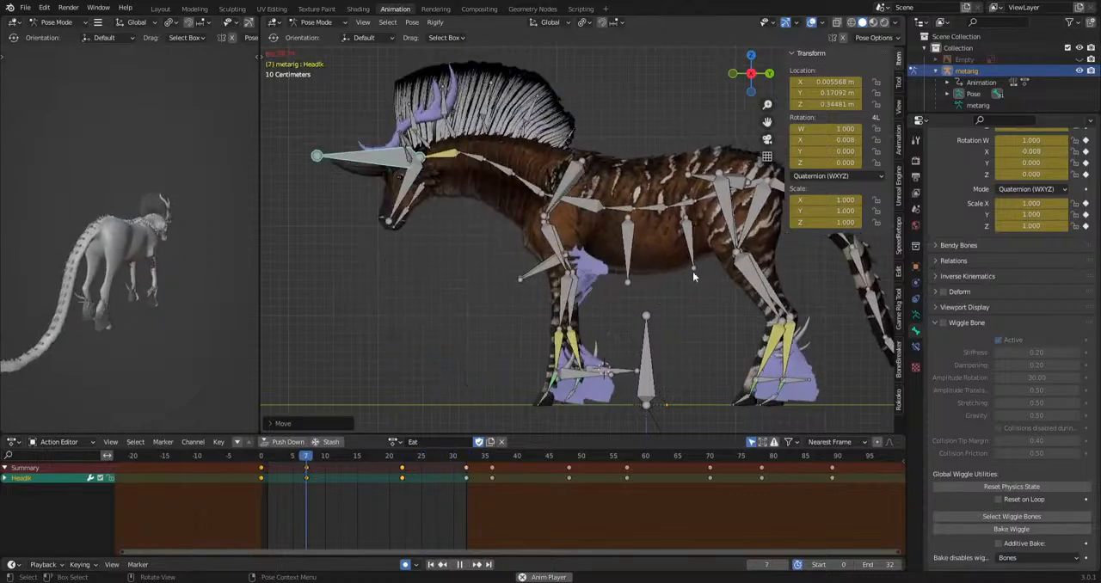
key(space)
Retime the hip bone's intermediate keyframes to frames 5, 10, 16 and 25 and play back the motion.
click(761, 224)
shift+middle_drag(722, 306, 671, 333)
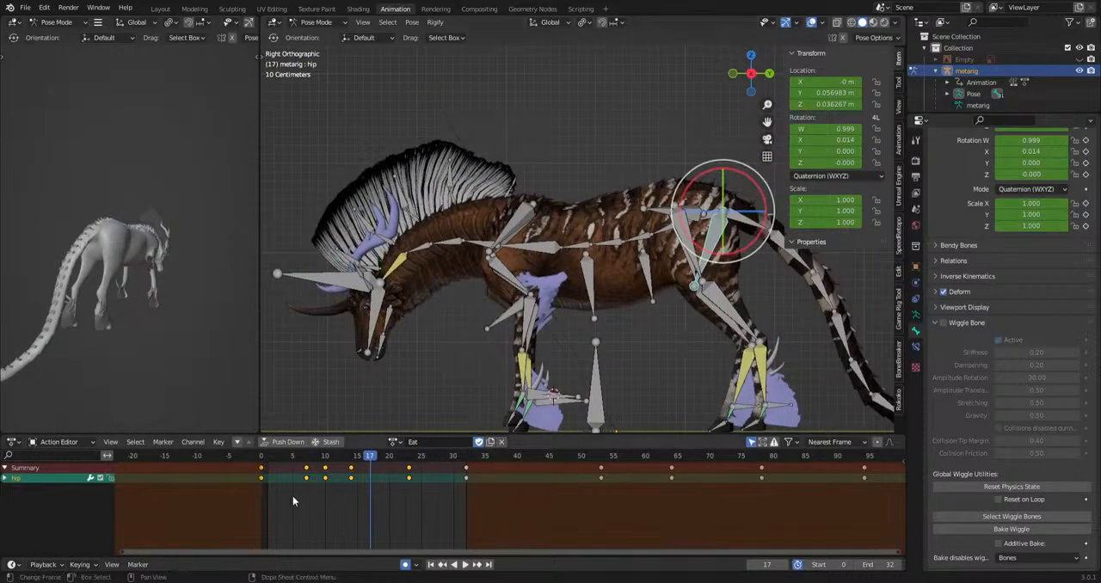
key(g)
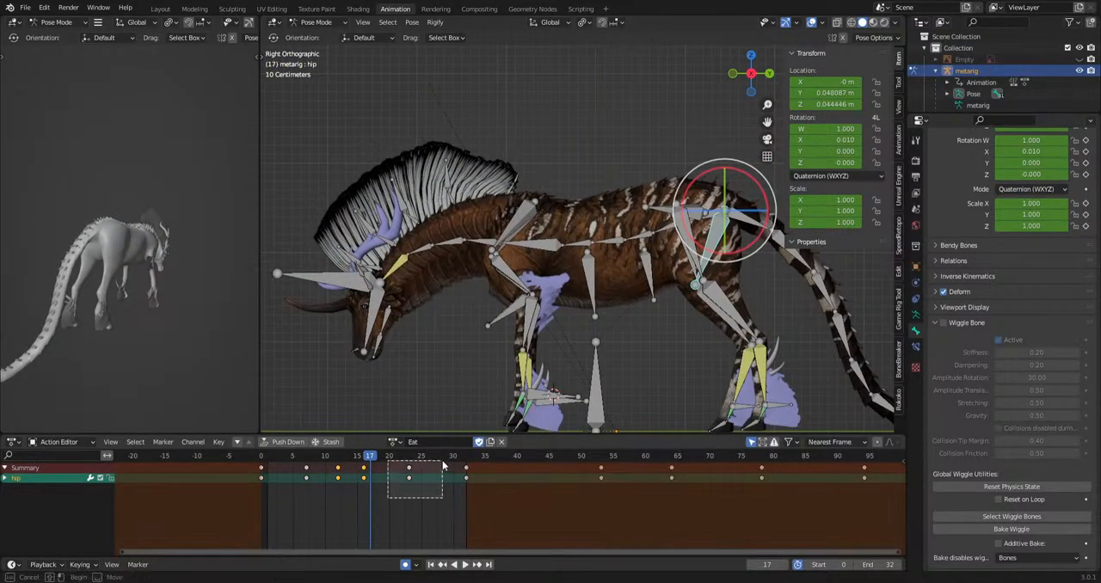
key(space)
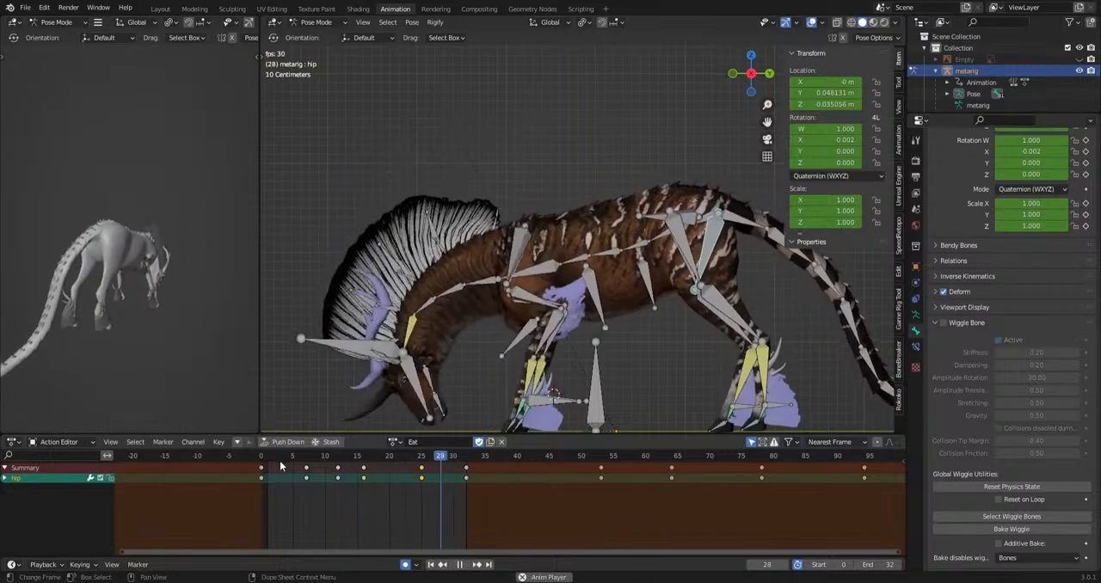
drag(267, 488, 356, 471)
key(g)
click(342, 471)
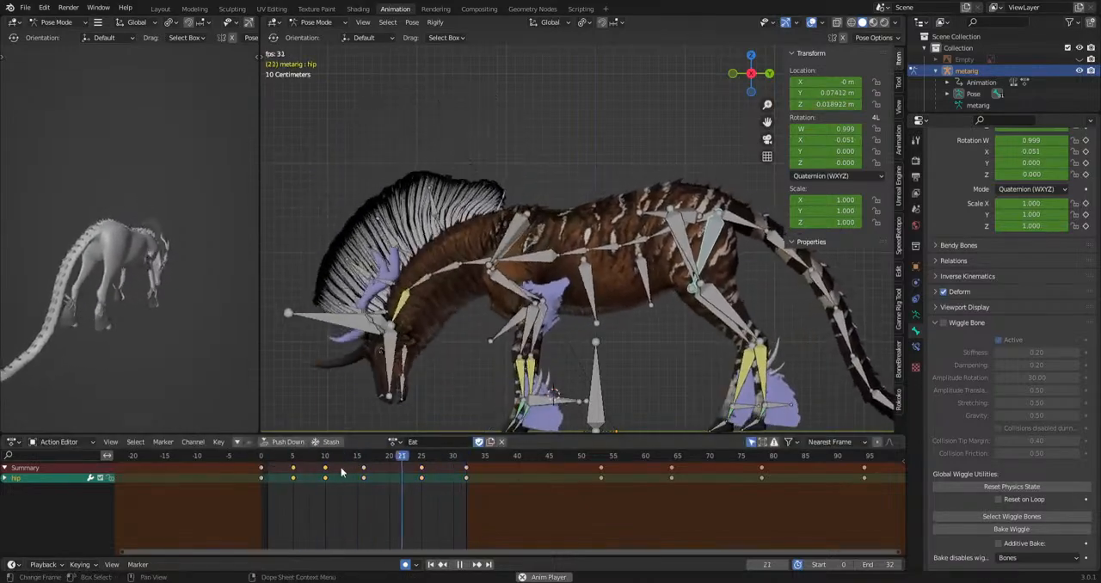
key(space)
Shift the f_hoof.L keyframes 3 frames earlier, to frames 11, 15 and 19, and play back the hoof motion.
click(502, 423)
shift+middle_drag(509, 421, 545, 283)
scroll(546, 282, up, 4)
drag(326, 457, 423, 465)
key(b)
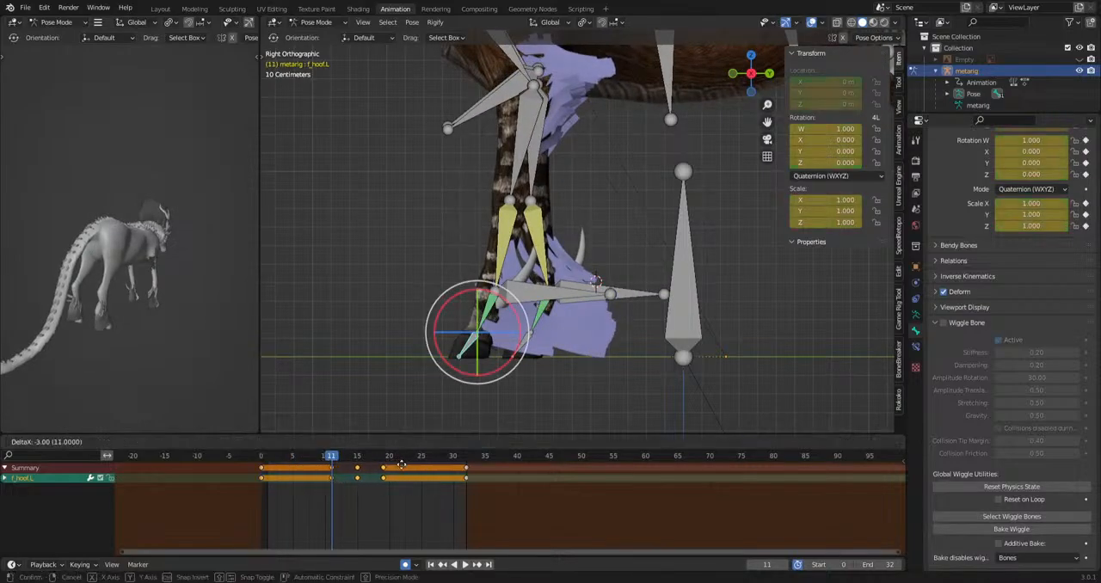
mouse_move(328, 462)
mouse_down()
mouse_move(311, 462)
mouse_move(355, 466)
mouse_move(307, 460)
mouse_up()
click(367, 470)
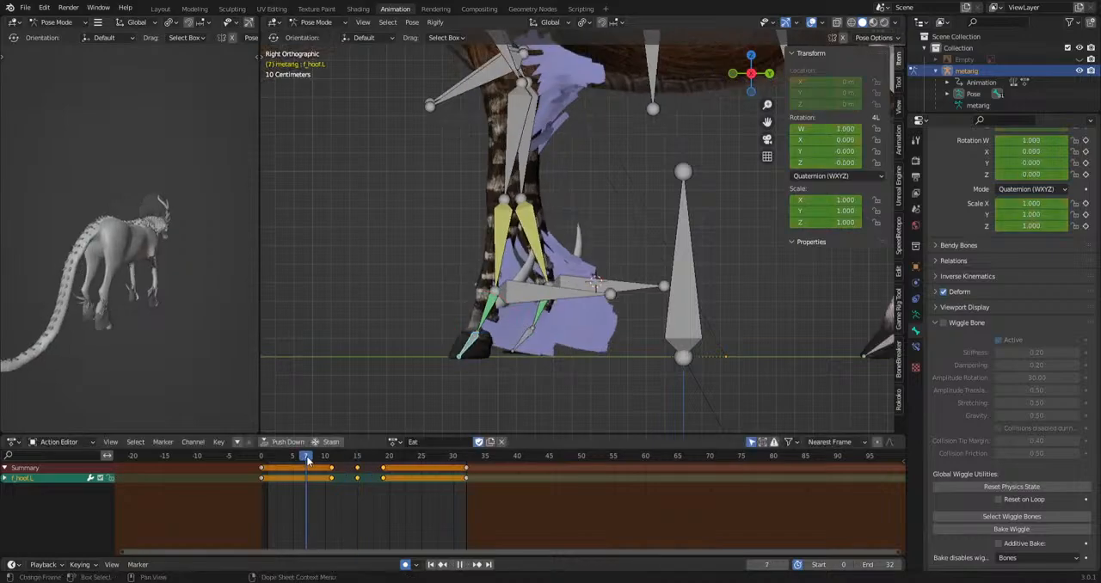
key(space)
Retime the three intermediate forefoot.L keyframes to frames 8, 12 and 15 and play back the step.
key(space)
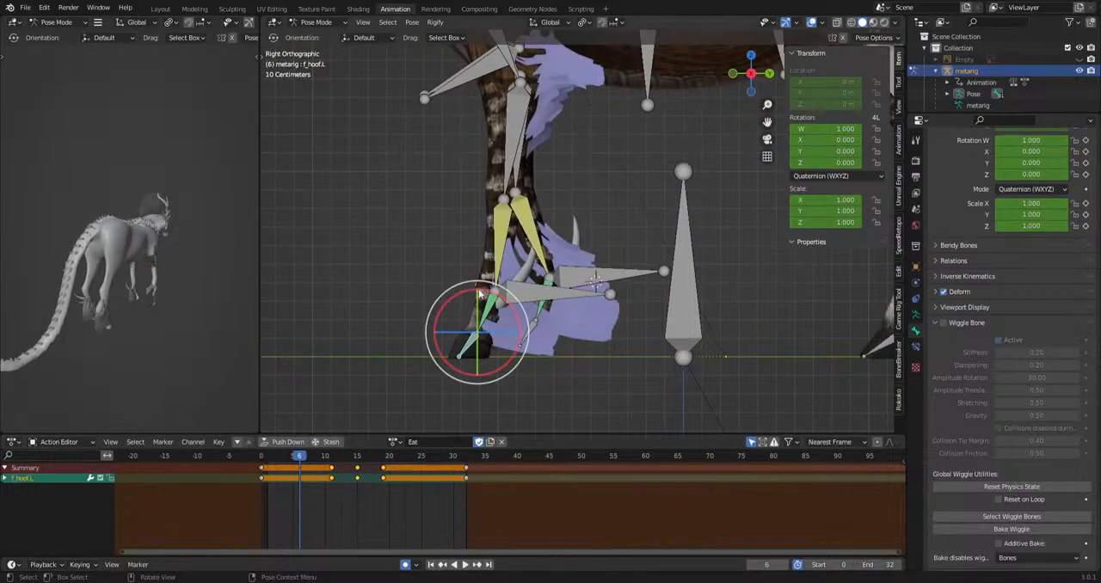
click(498, 260)
click(381, 466)
key(space)
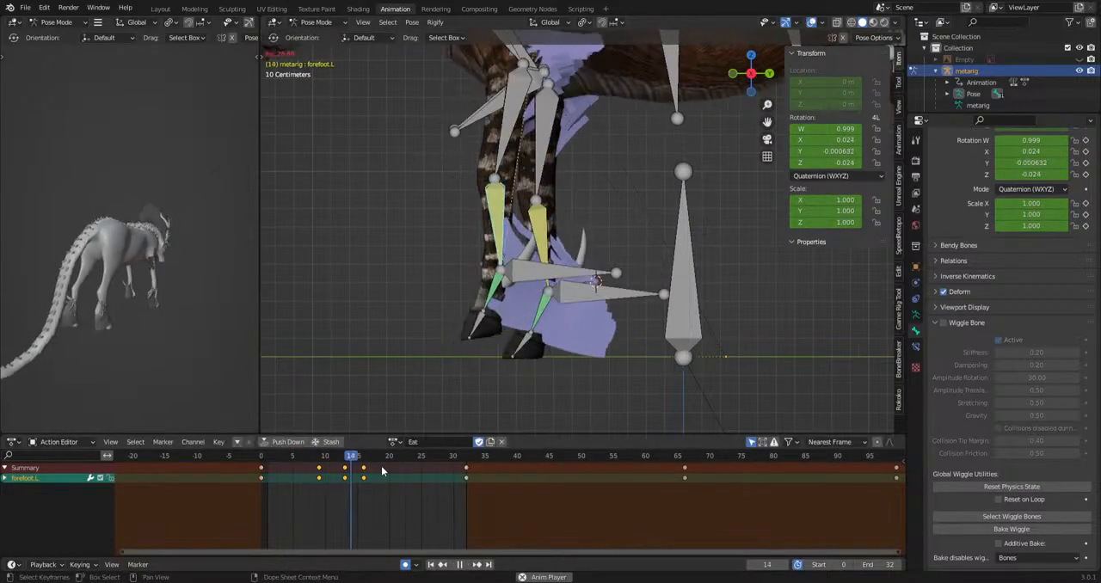
drag(319, 471, 345, 477)
key(g)
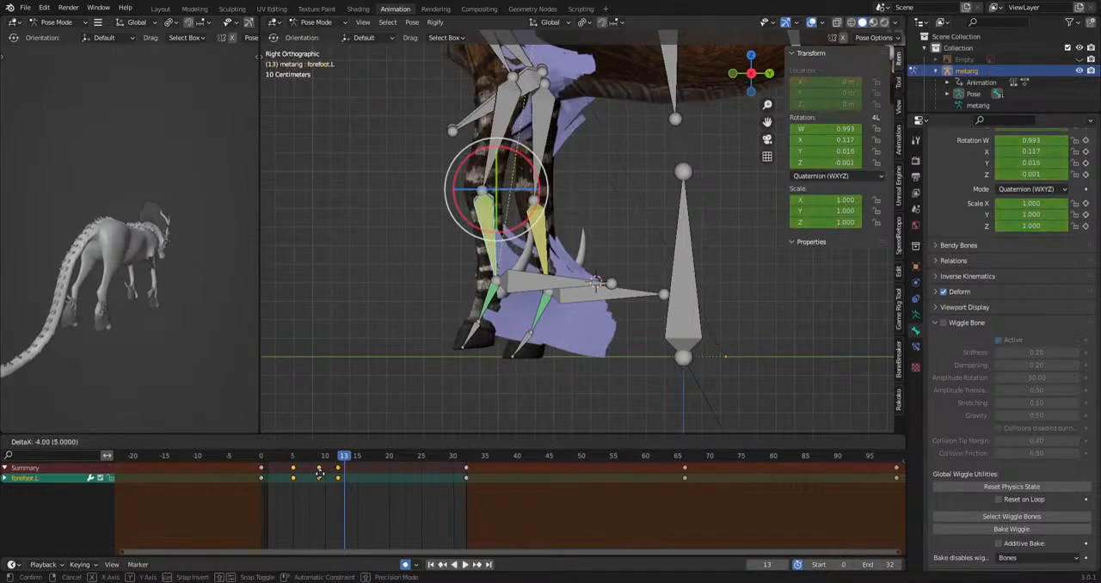
click(326, 478)
key(space)
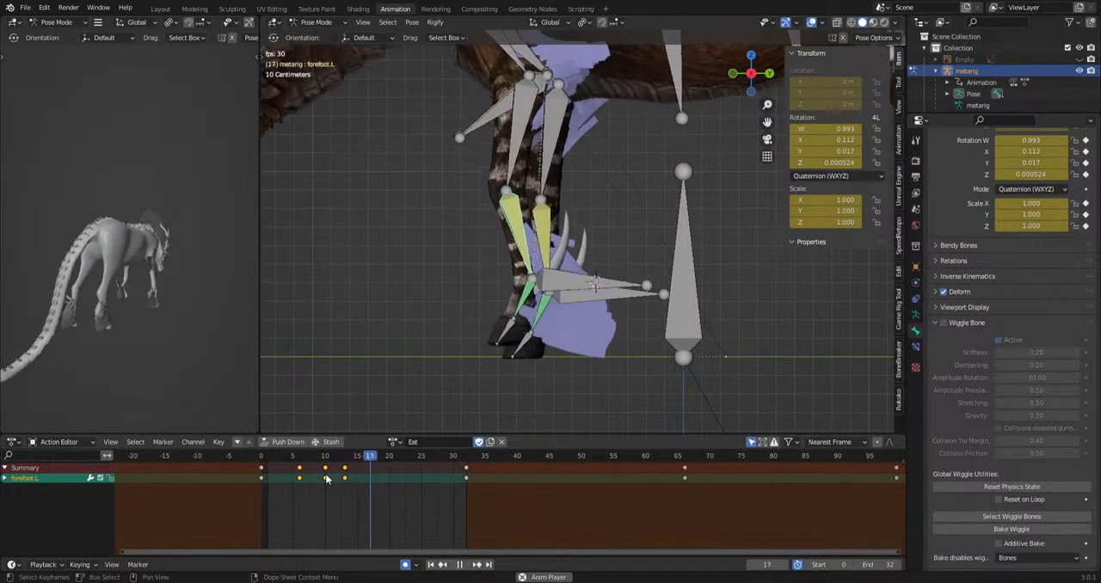
key(g)
click(339, 479)
key(space)
Examine the front hooves and the forefoot.R bone across the transition frames and play back the whole-body motion.
click(537, 321)
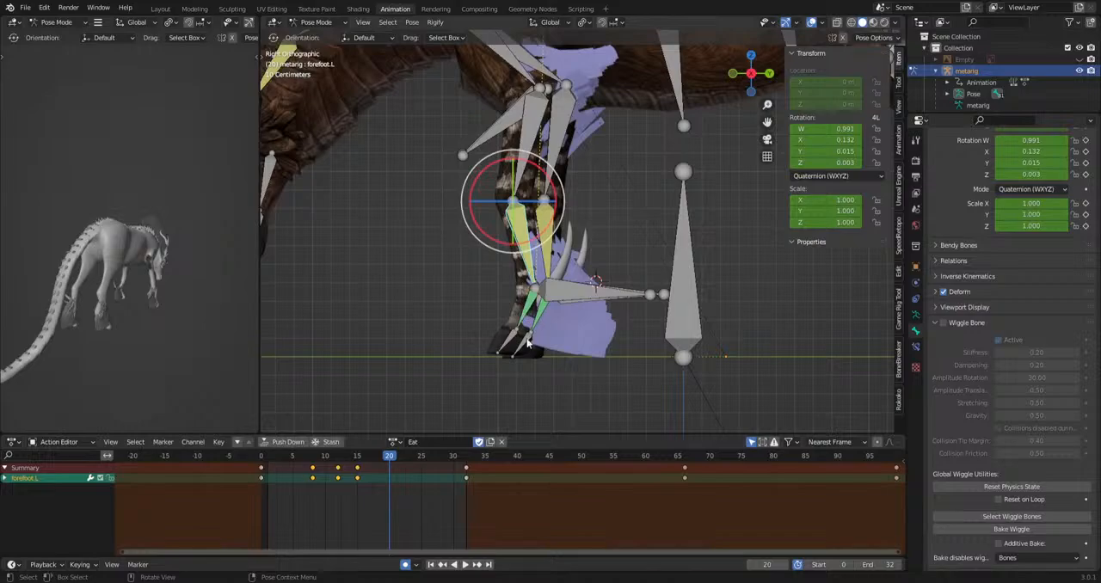
middle_drag(526, 339, 607, 358)
click(460, 357)
mouse_move(324, 458)
mouse_down()
mouse_move(269, 464)
mouse_move(307, 469)
mouse_up()
middle_drag(516, 314, 657, 309)
drag(298, 463, 404, 484)
click(628, 239)
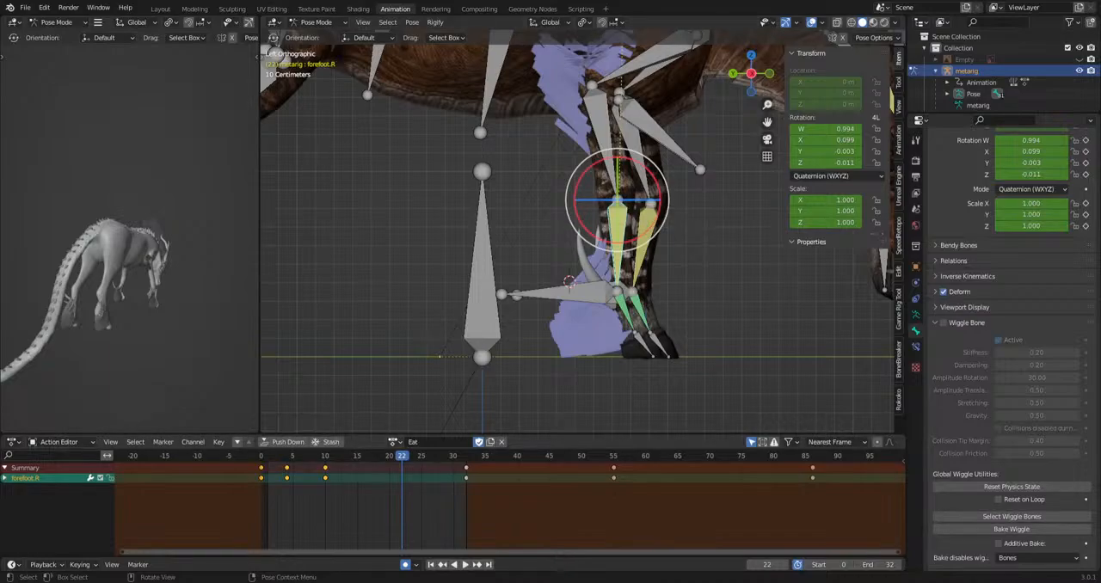
scroll(522, 271, down, 8)
key(space)
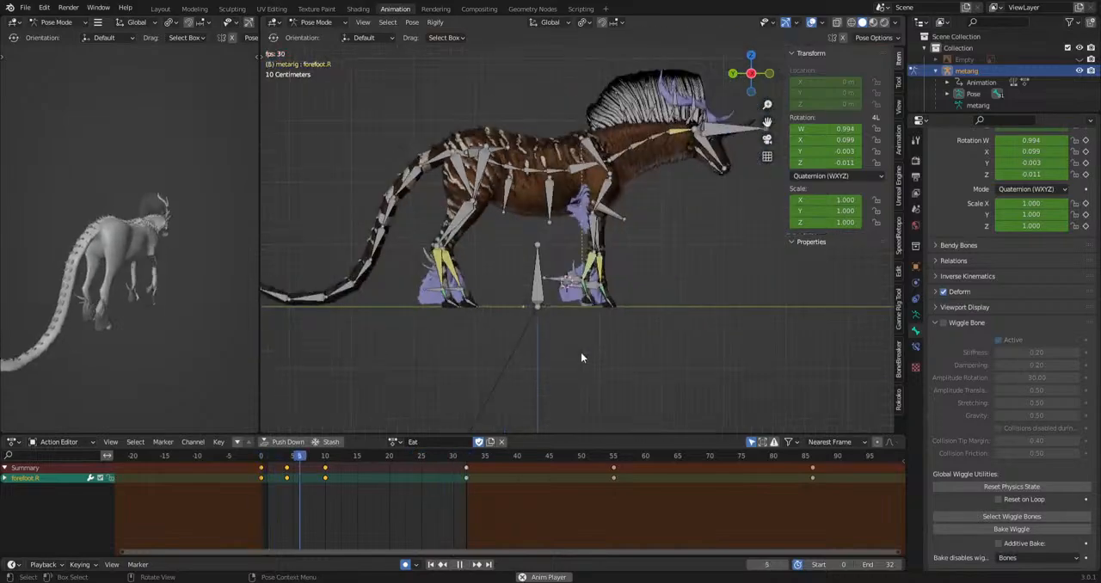
shift+middle_drag(435, 345, 303, 369)
Hide the HeadIk bone to clear the view of the ear bones.
scroll(589, 341, up, 4)
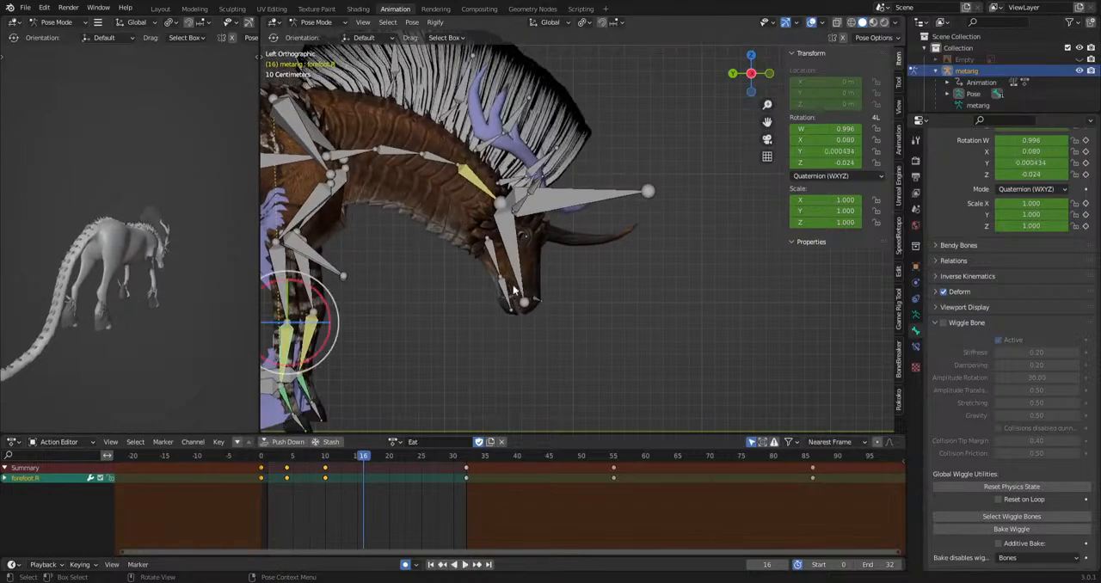
key(space)
click(499, 195)
click(573, 187)
key(h)
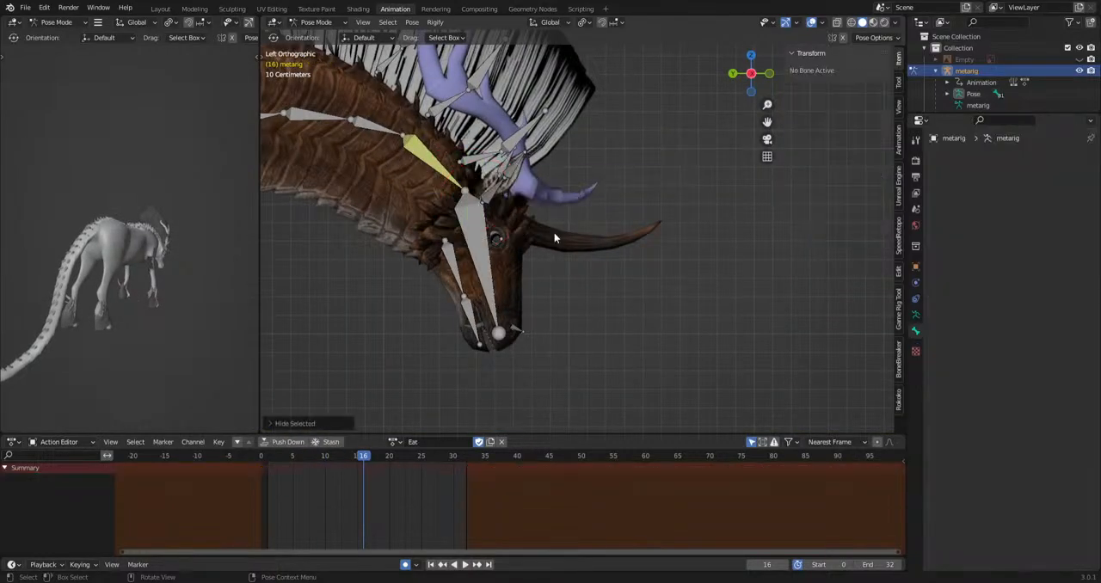
Rotate the ear.R and ear.R.001 bones at frame 15 and check the ear pose at frame 32.
scroll(551, 229, up, 1)
click(492, 170)
shift+click(440, 320)
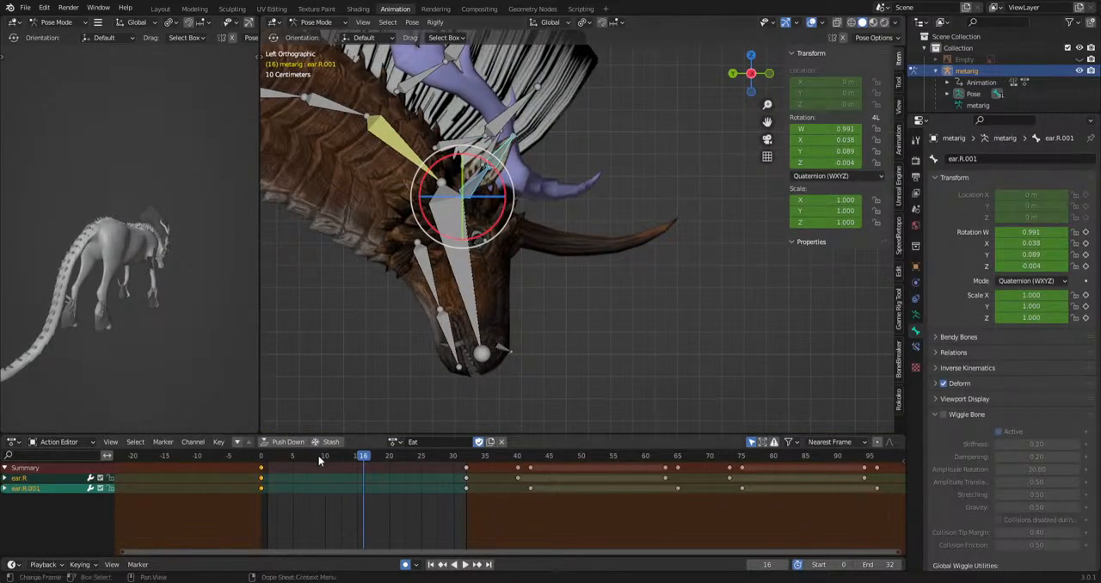
drag(319, 462, 357, 457)
key(r)
key(r)
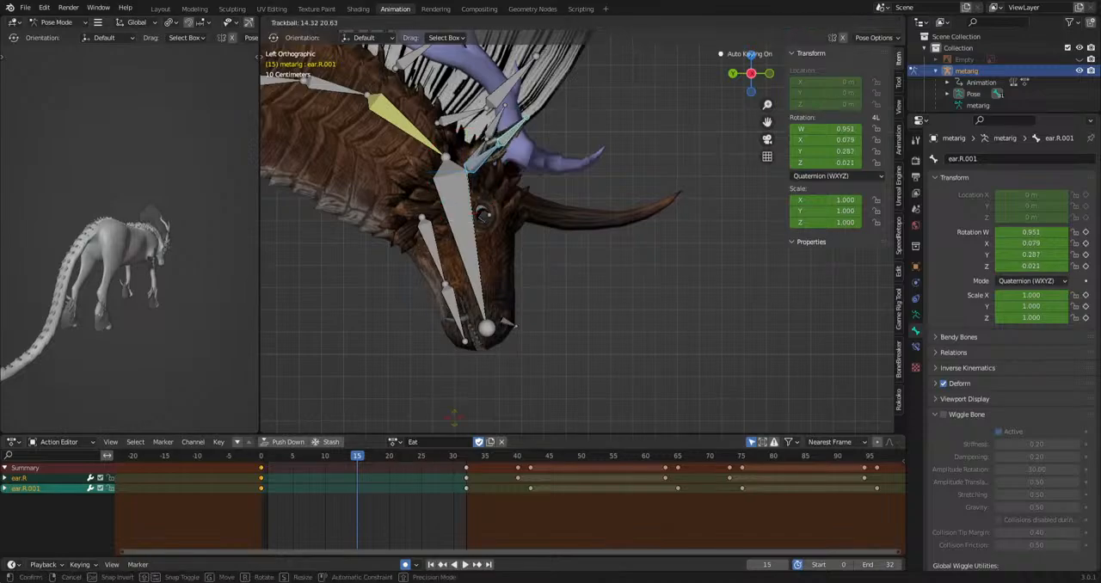
click(614, 410)
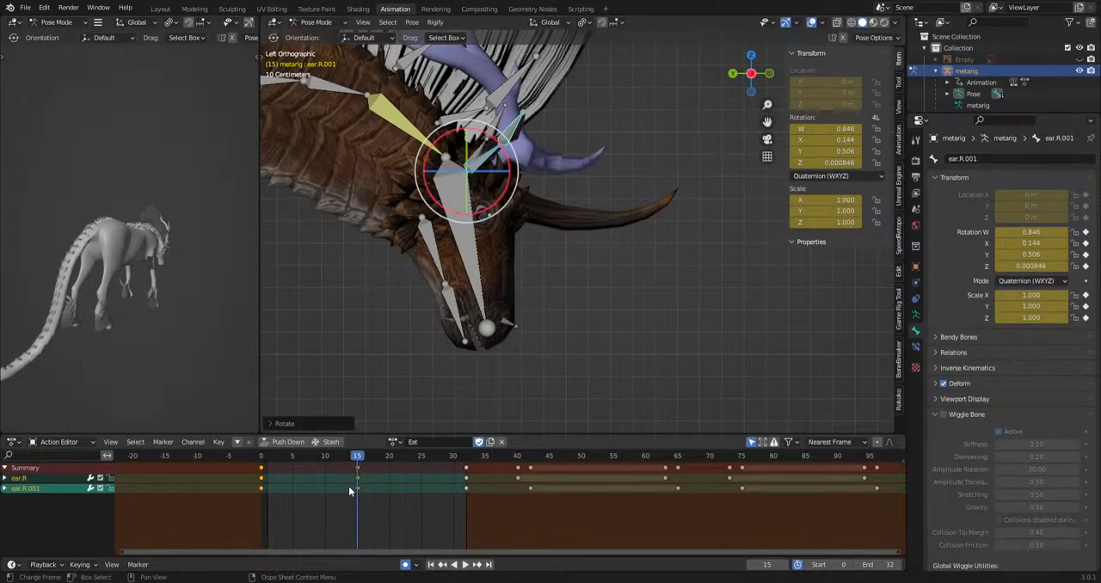
drag(348, 487, 467, 466)
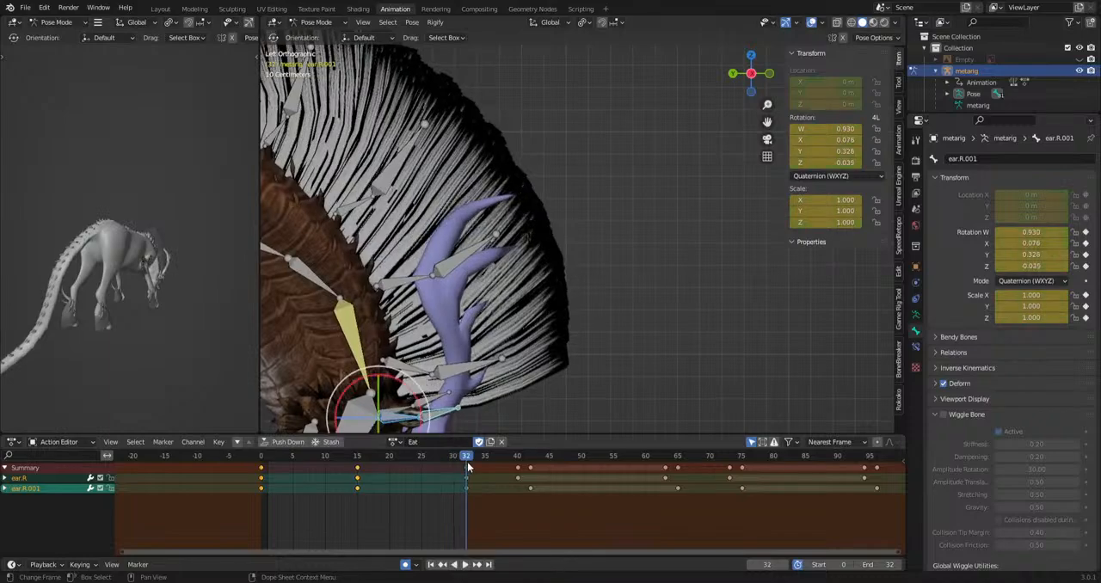
Copy the frame 15 keyframes of ear.R and ear.R.001 to frame 32 and play back the ear motion.
key(ctrl+v)
drag(303, 466, 379, 530)
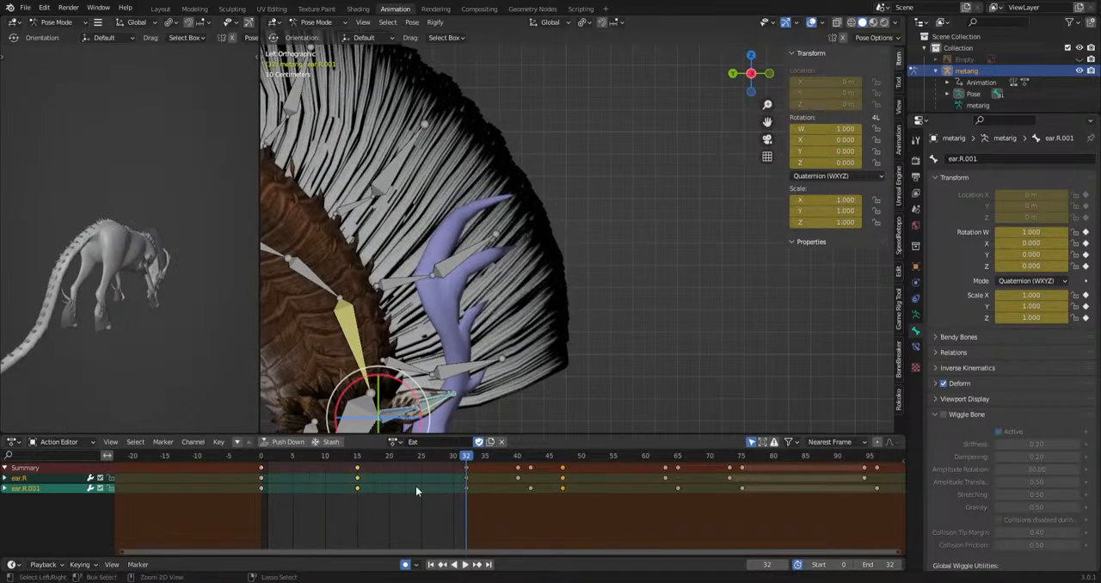
key(ctrl+c)
key(ctrl+v)
key(space)
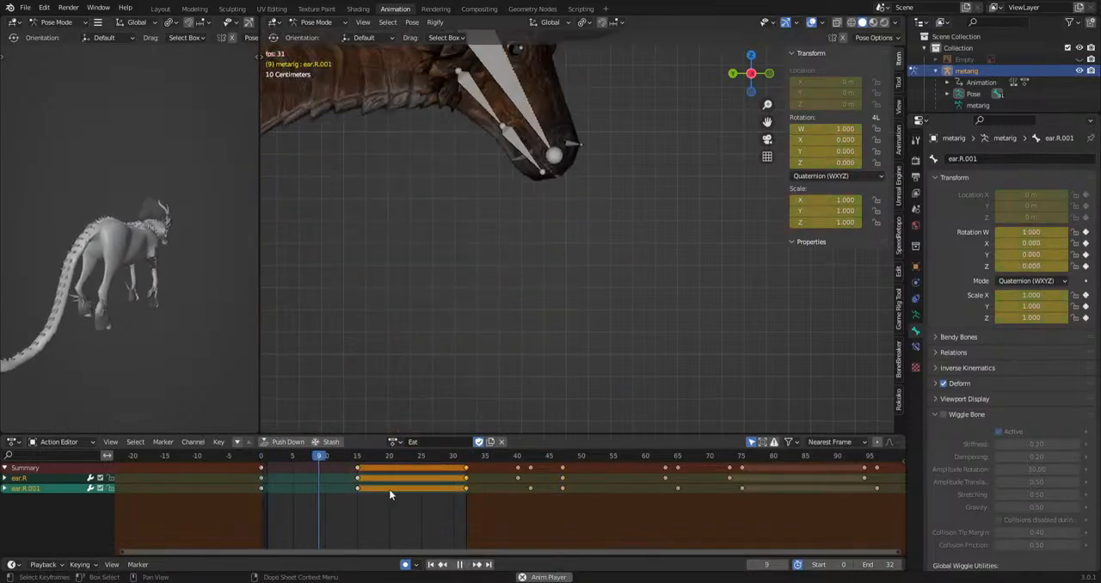
Retime the intermediate ear.R.001 keyframe to frame 20 and play back the transition.
key(space)
key(g)
drag(301, 509, 237, 466)
click(400, 471)
key(space)
key(space)
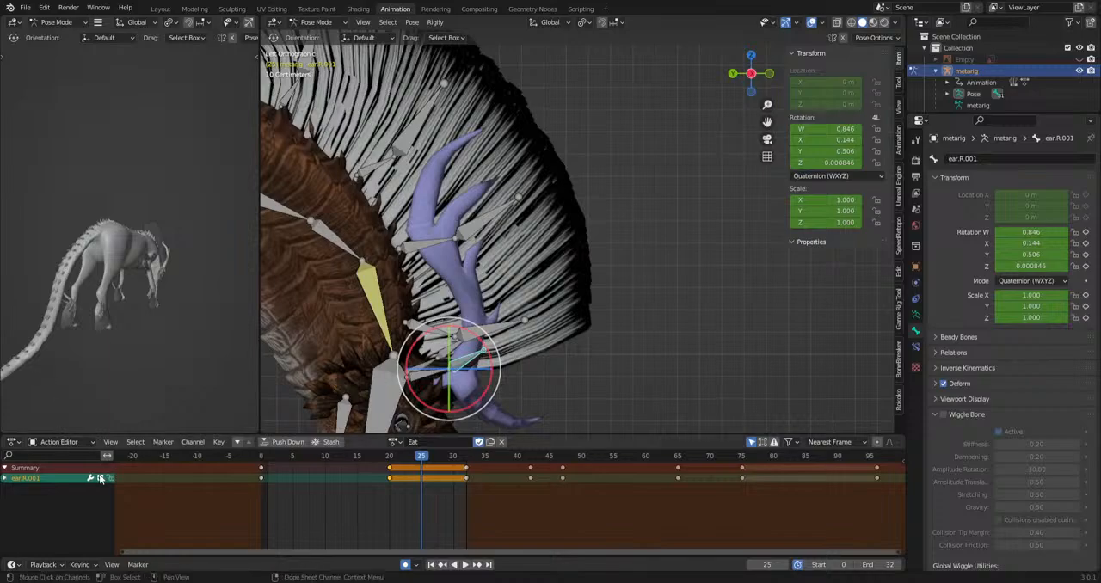
Rotate the ear.L bone freely at frame 15 to pose the opposite ear.
middle_drag(542, 323, 472, 332)
click(616, 328)
mouse_move(616, 327)
middle_down()
mouse_move(707, 348)
mouse_move(613, 338)
middle_up()
drag(420, 456, 357, 461)
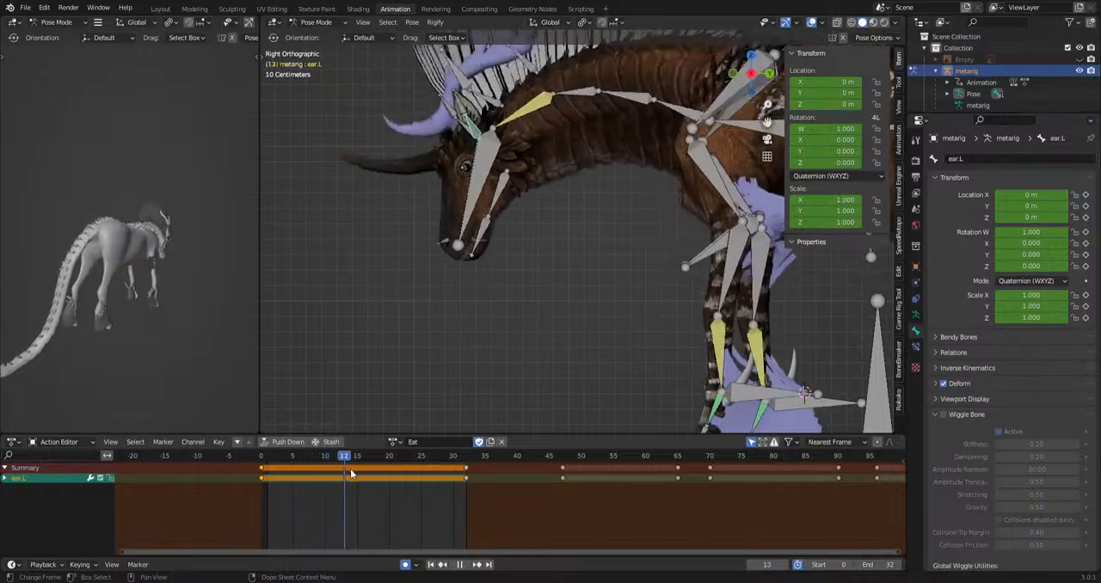
key(r)
key(r)
click(492, 385)
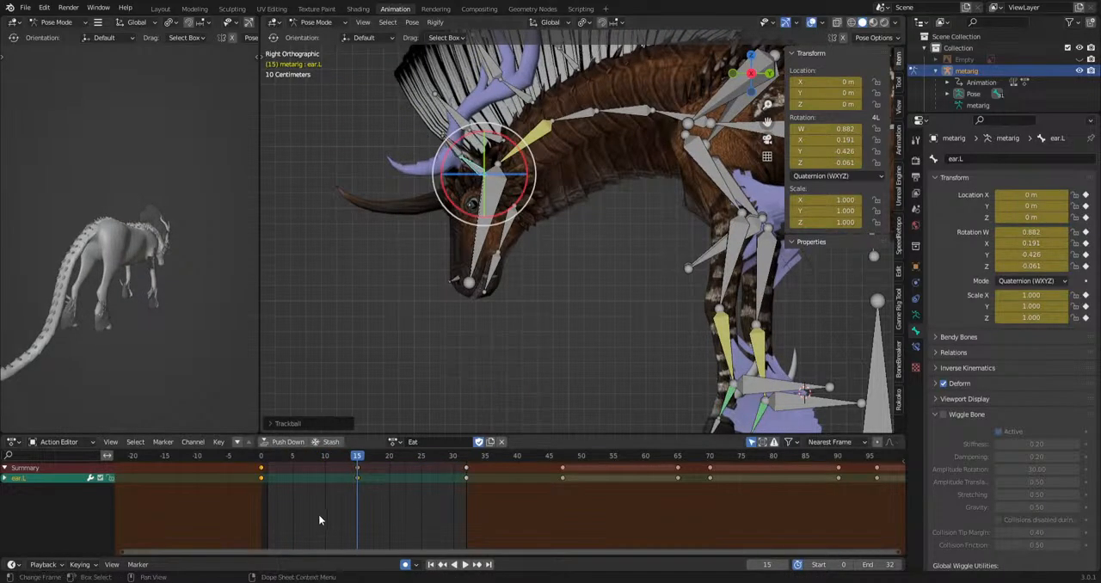
Copy and paste the frame 15 keyframe of ear.L, and rotate the ear.L.001 bone at frame 17.
drag(320, 519, 377, 465)
key(ctrl+c)
mouse_move(377, 459)
mouse_down()
mouse_move(469, 479)
mouse_move(370, 460)
mouse_up()
key(ctrl+v)
click(510, 333)
key(r)
key(r)
key(Return)
key(space)
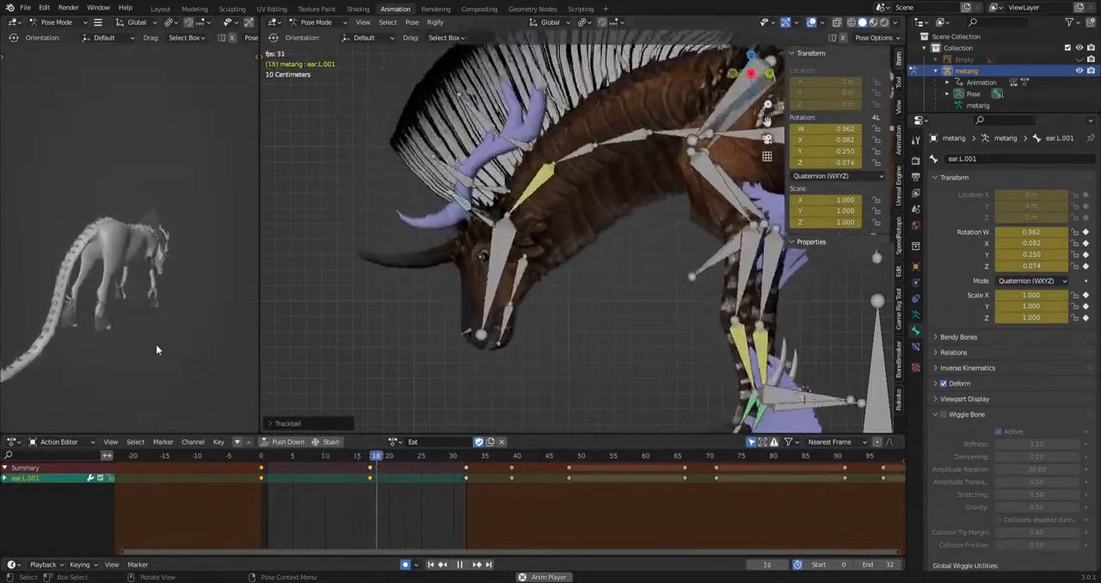
Shift the hip bone sideways at frame 5, working from the back orthographic view.
middle_drag(95, 347, 51, 262)
scroll(438, 257, down, 4)
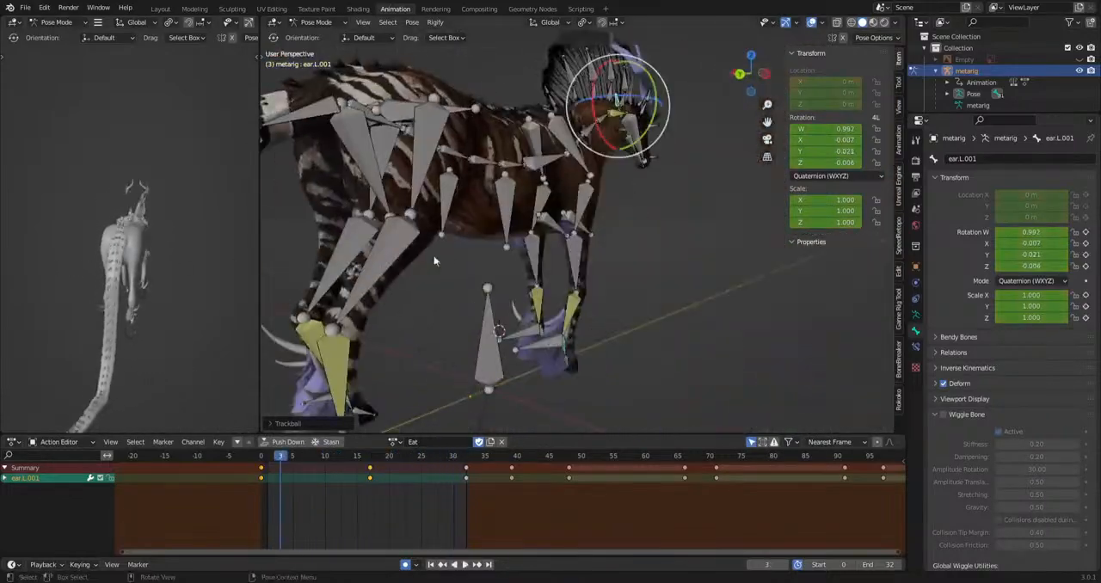
alt+middle_drag(367, 152, 422, 170)
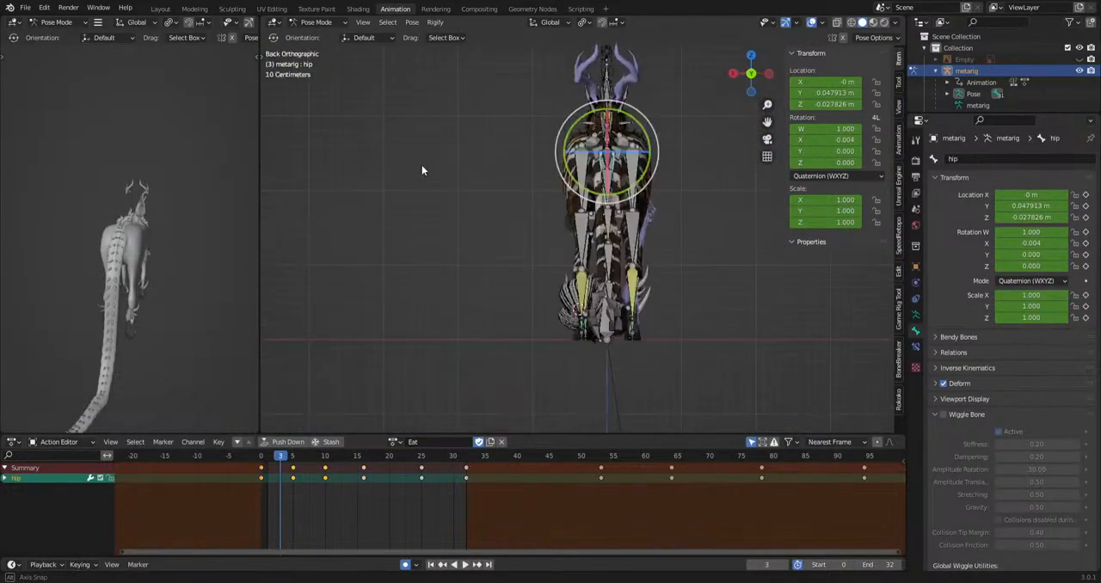
shift+middle_drag(701, 255, 603, 312)
scroll(603, 312, up, 4)
click(268, 460)
key(space)
key(space)
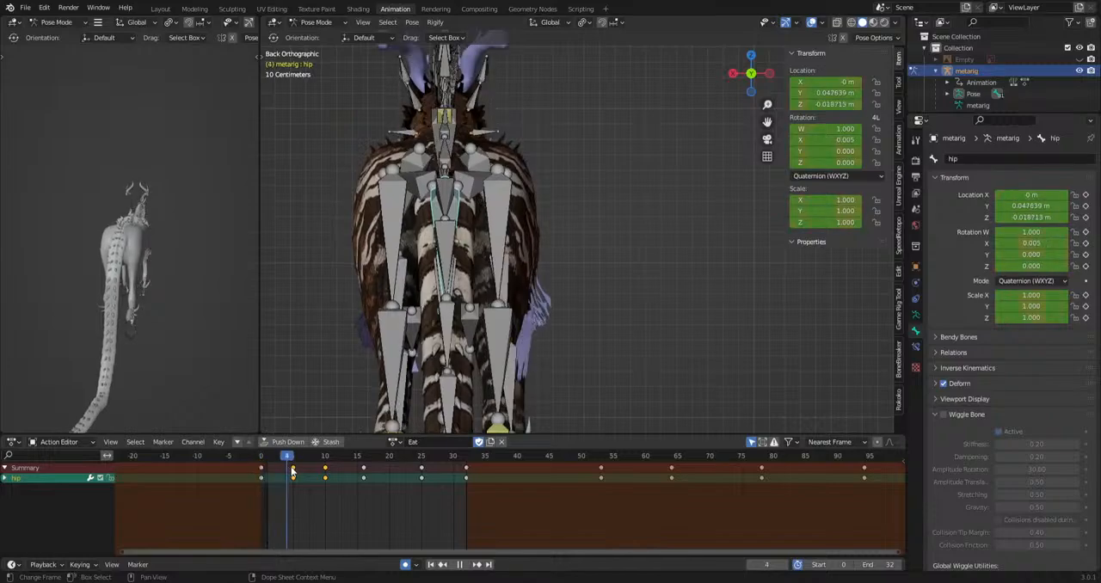
key(g)
click(487, 396)
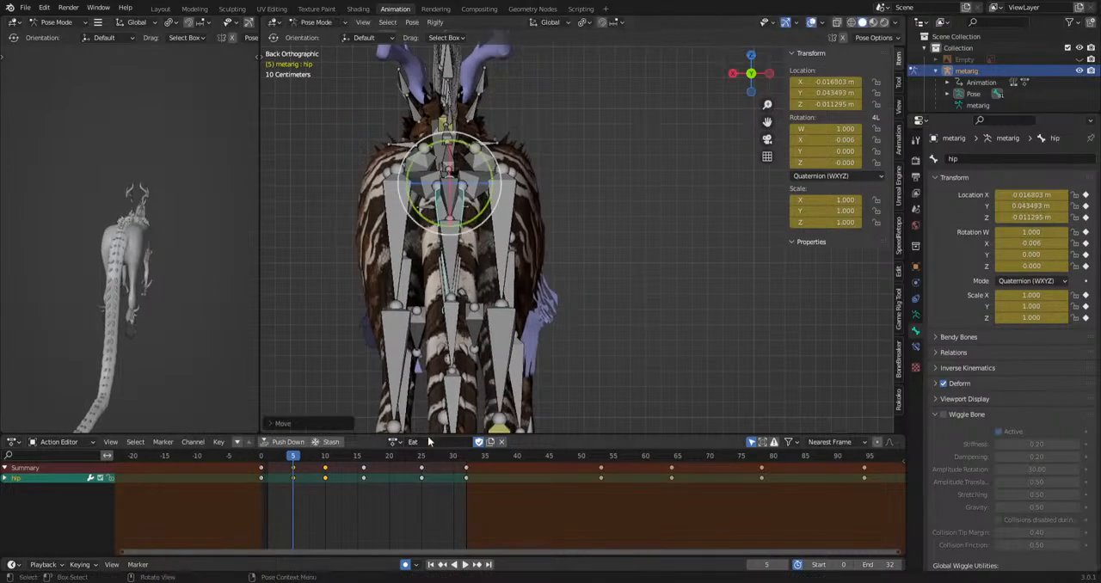
Move the hip bone at frame 16 and reposition and rotate it at frame 25.
key(space)
key(space)
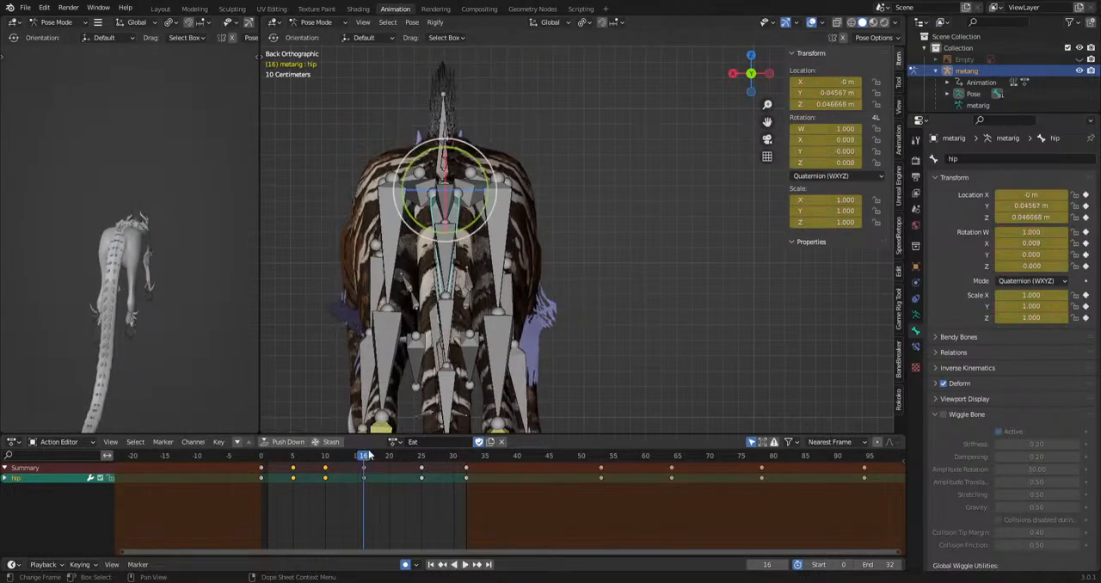
key(g)
click(506, 337)
drag(386, 455, 422, 485)
key(g)
click(576, 402)
key(r)
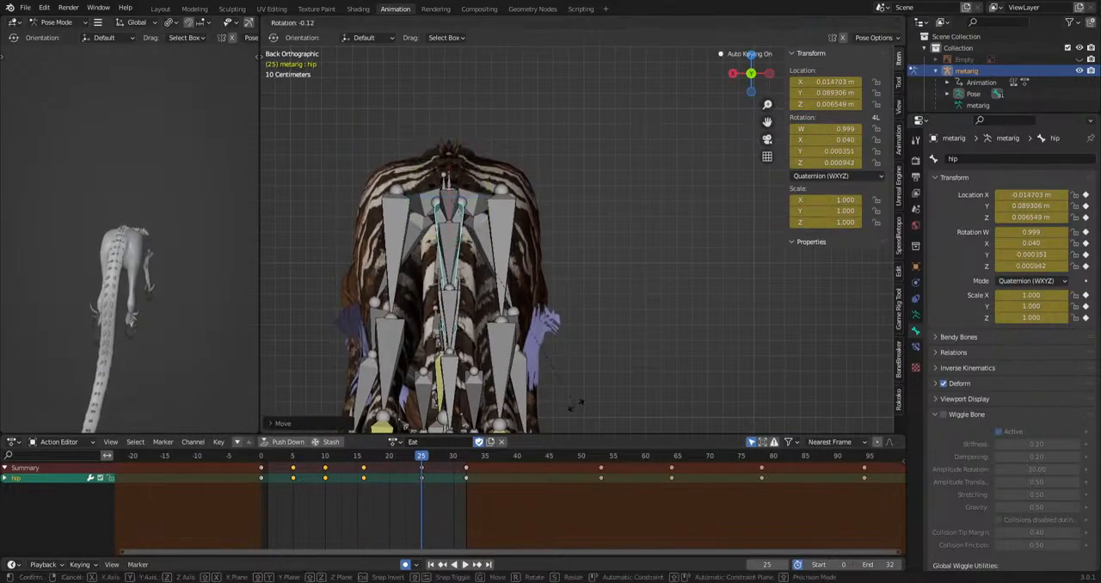
click(581, 404)
Play back the hip motion and examine the body from behind and from the side.
key(space)
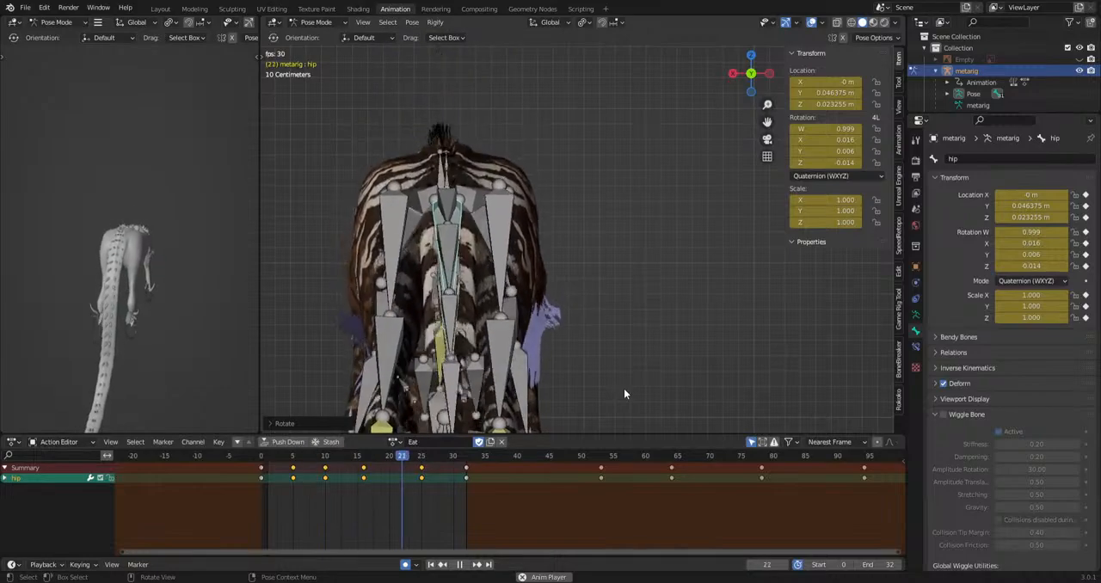
scroll(34, 381, up, 3)
middle_drag(39, 379, 150, 358)
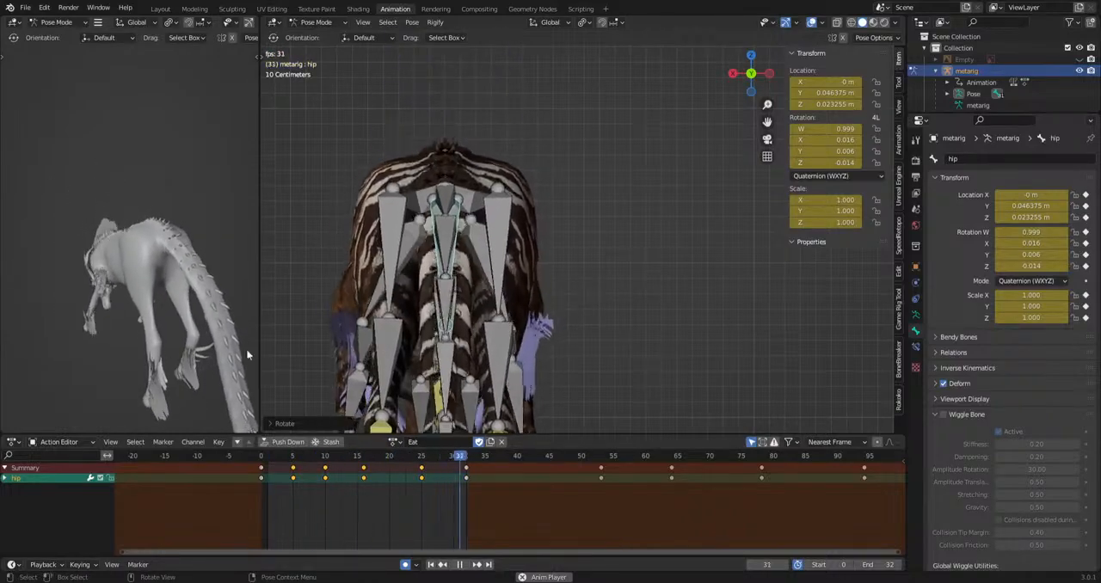
scroll(678, 338, down, 4)
shift+middle_drag(658, 377, 463, 352)
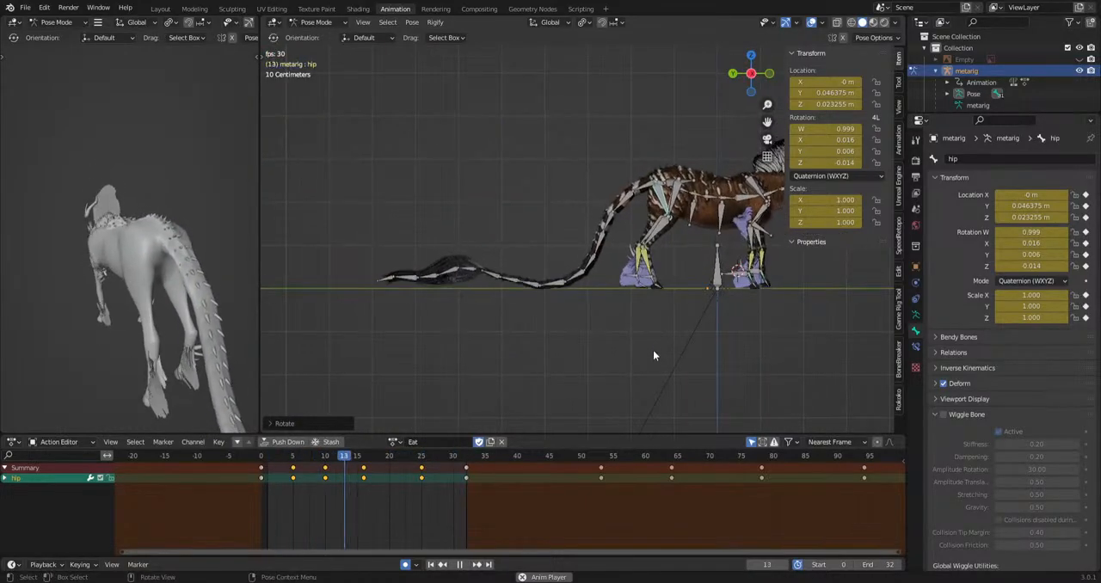
key(space)
Rotate the tail.005 bone at frame 18 and play back the tail motion.
drag(287, 482, 376, 480)
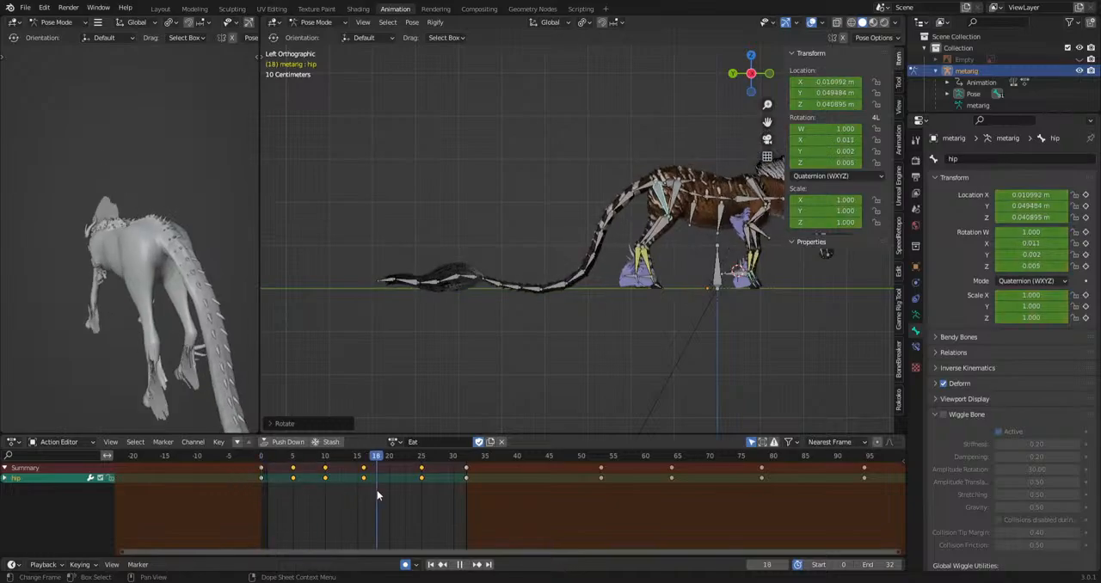
scroll(602, 273, up, 3)
click(592, 286)
key(r)
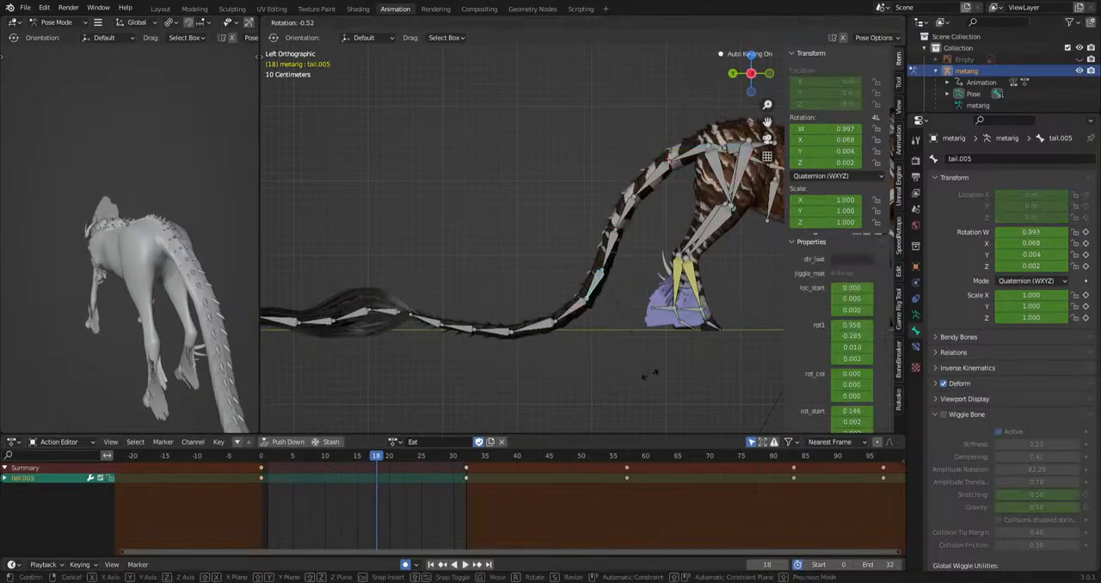
click(632, 387)
key(space)
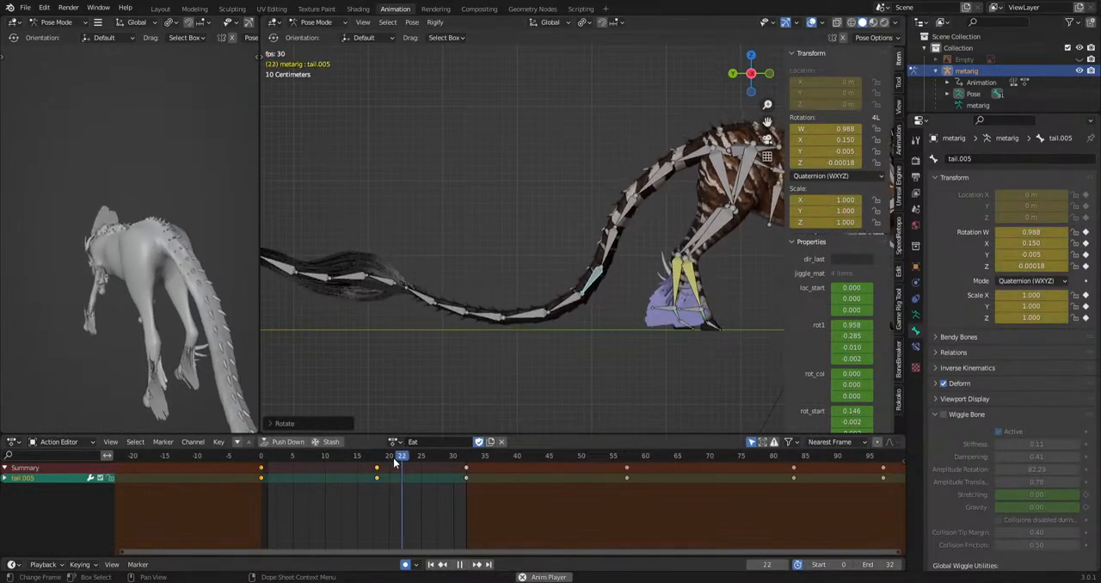
Rotate the Tailhair.002, Tailhair.003 and Tailhair.004 bones at frame 11.
key(space)
mouse_move(368, 460)
mouse_down()
mouse_move(252, 455)
mouse_move(332, 466)
mouse_up()
drag(335, 292, 390, 257)
key(r)
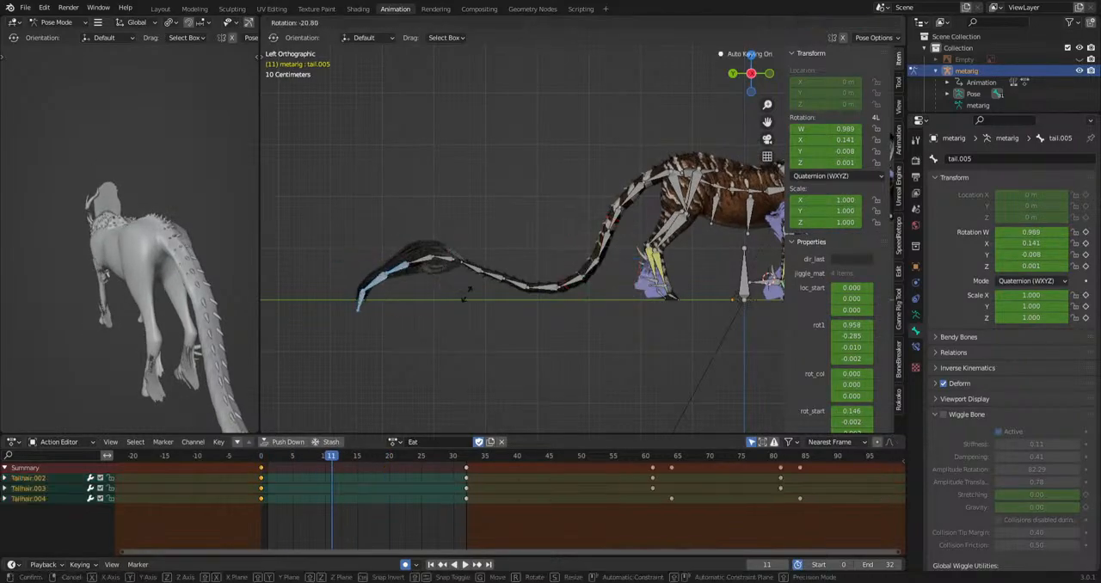
click(460, 310)
key(r)
click(436, 348)
Rotate the three selected tail hair bones at frame 25 and play back the tail tip motion.
key(space)
drag(378, 469, 421, 504)
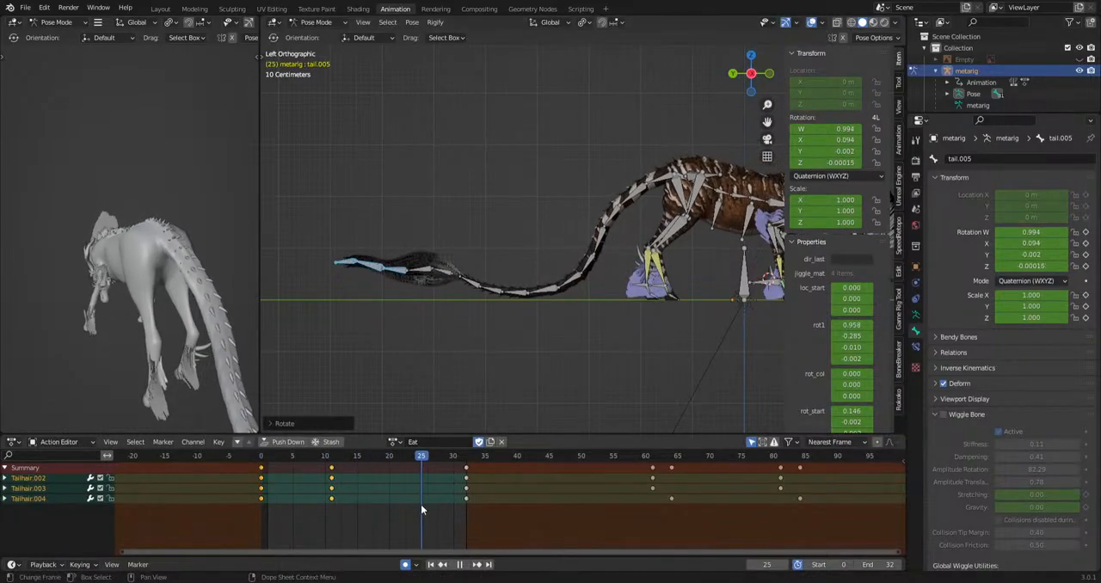
key(r)
click(459, 409)
key(space)
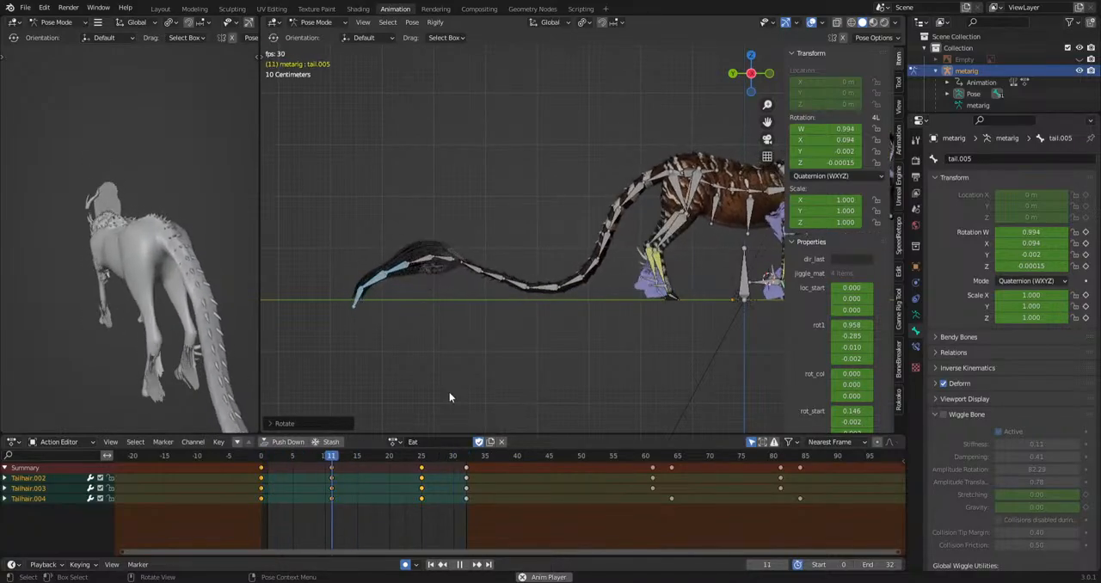
Review the whole opening transition during playback and save the file.
scroll(638, 339, down, 5)
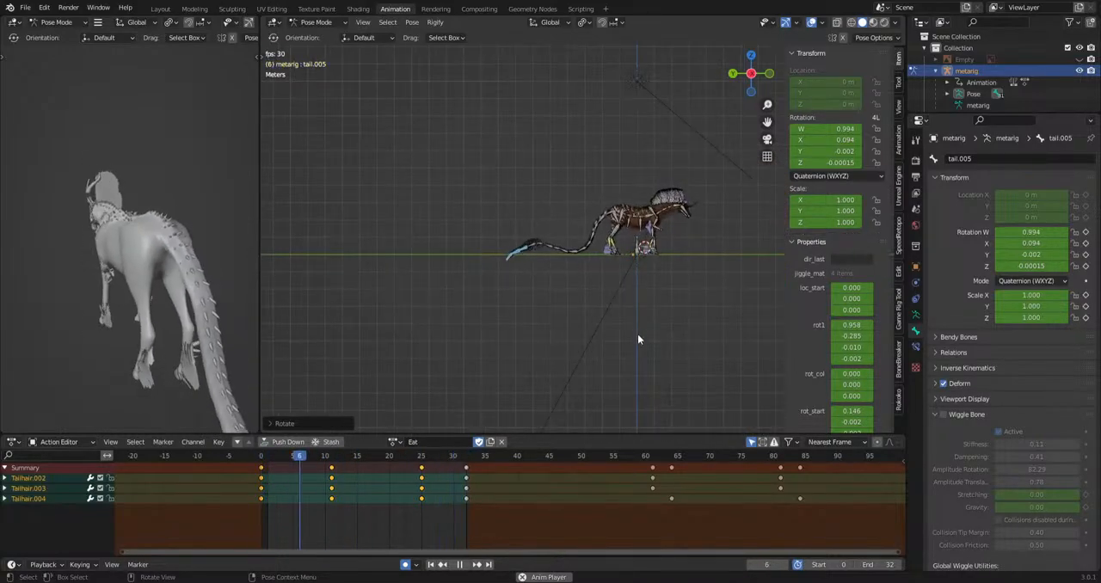
scroll(638, 339, up, 5)
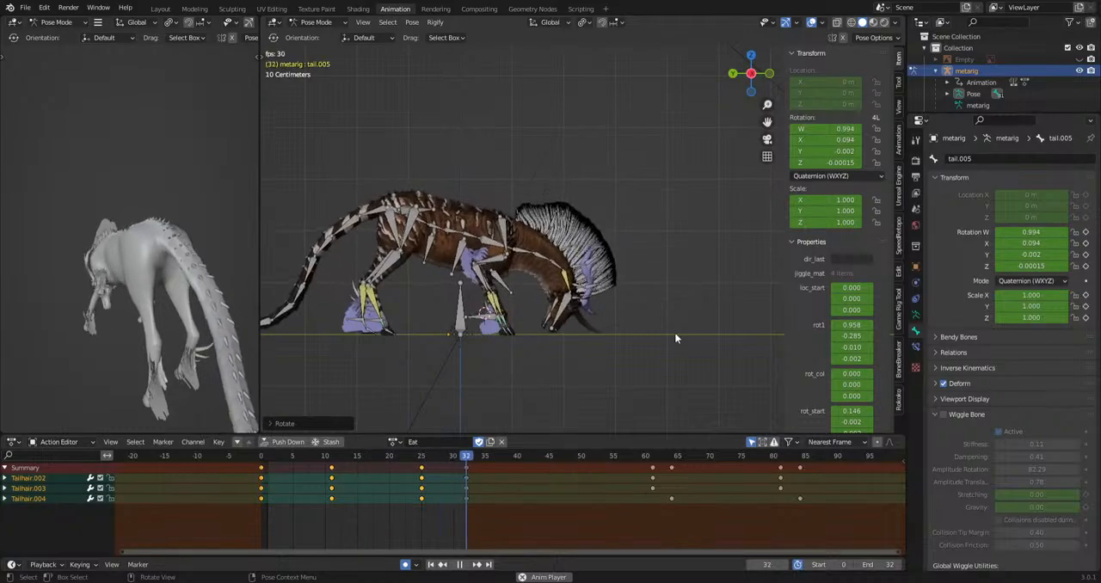
scroll(690, 344, up, 3)
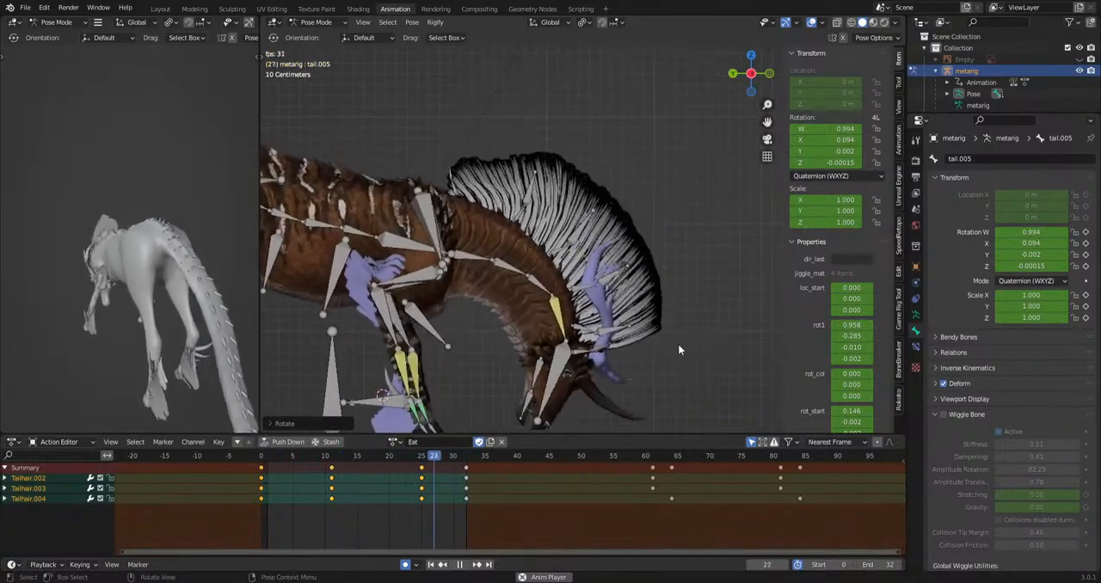
key(space)
key(ctrl+s)
Set the preview range to the closing transition, frames 216 to 238, and play it back.
scroll(700, 512, down, 4)
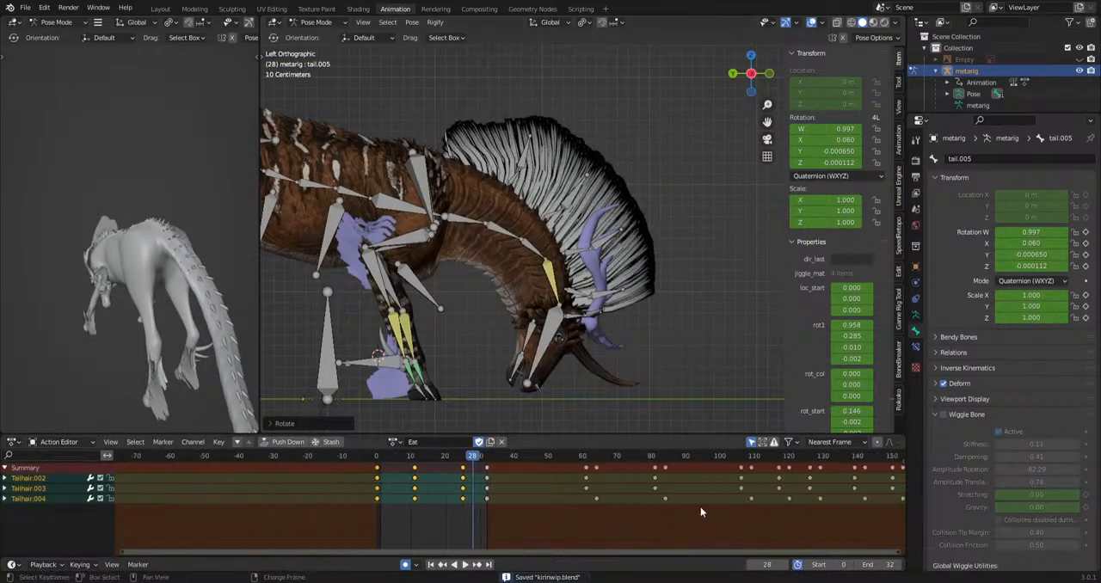
middle_drag(700, 507, 151, 504)
middle_drag(889, 470, 712, 494)
scroll(508, 490, up, 8)
middle_drag(370, 495, 502, 516)
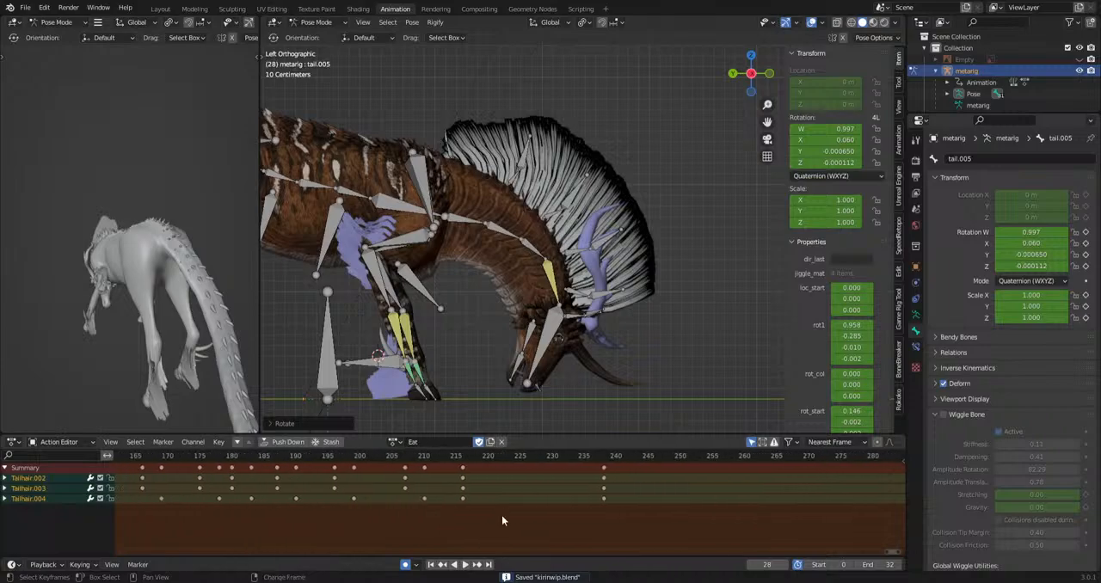
key(b)
scroll(446, 472, up, 3)
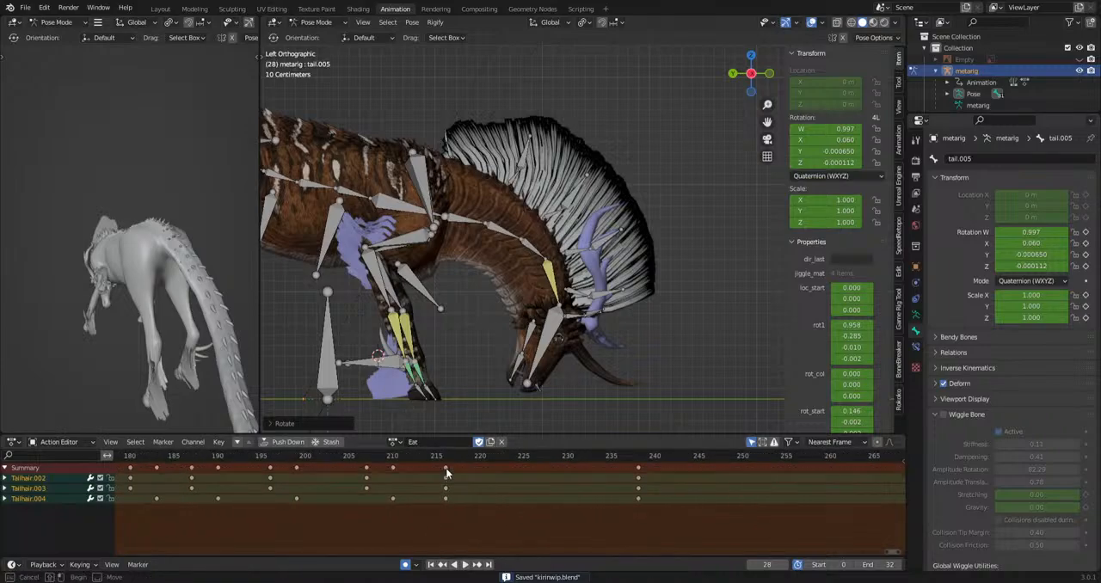
drag(446, 470, 638, 535)
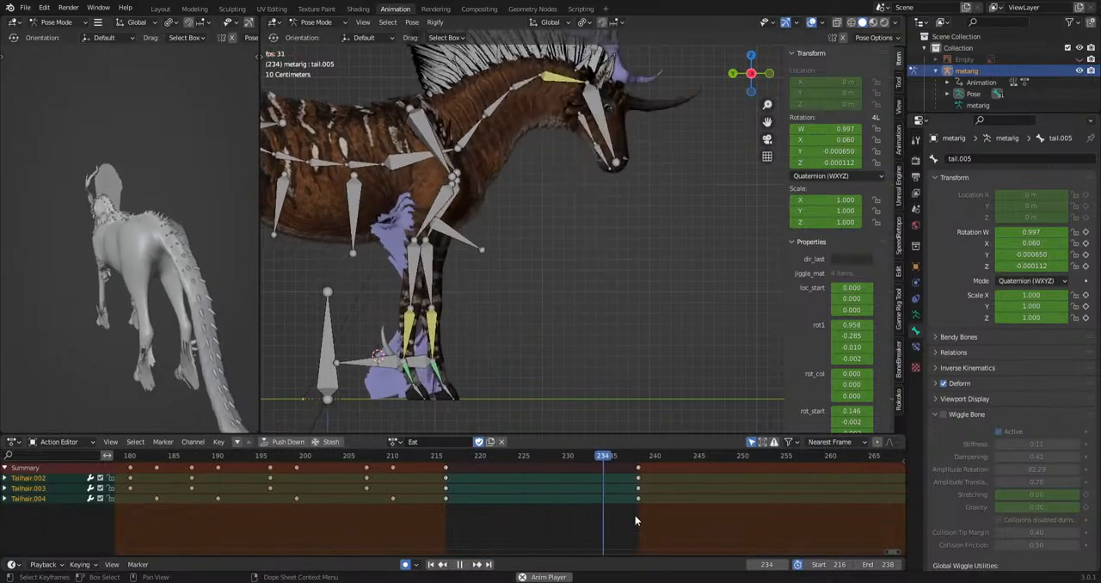
Reveal the hidden bones and lower the HeadIk bone at frame 226 of the closing transition.
scroll(560, 402, down, 4)
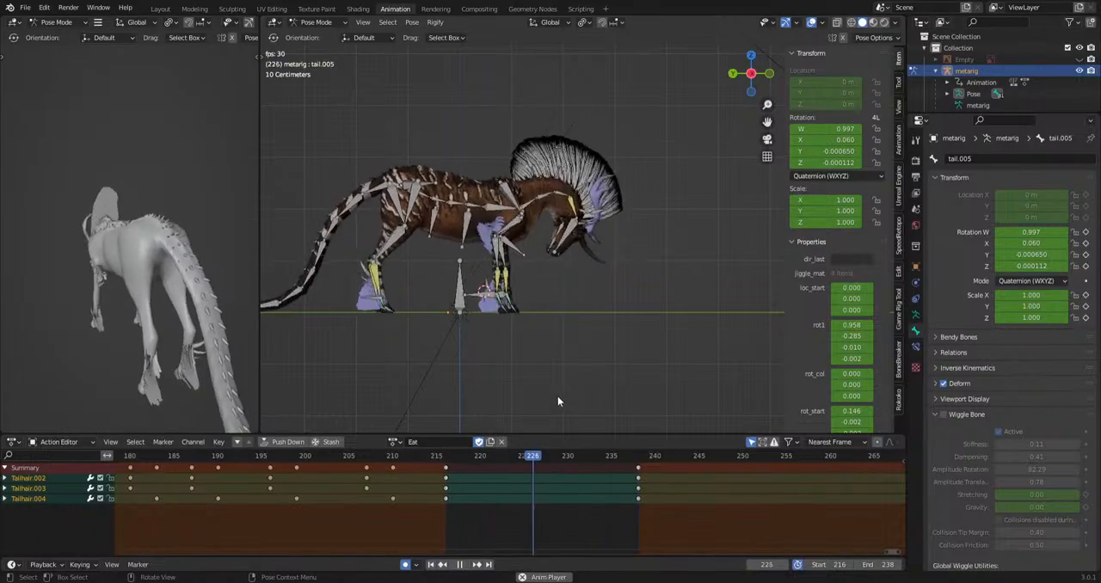
scroll(638, 228, up, 3)
key(space)
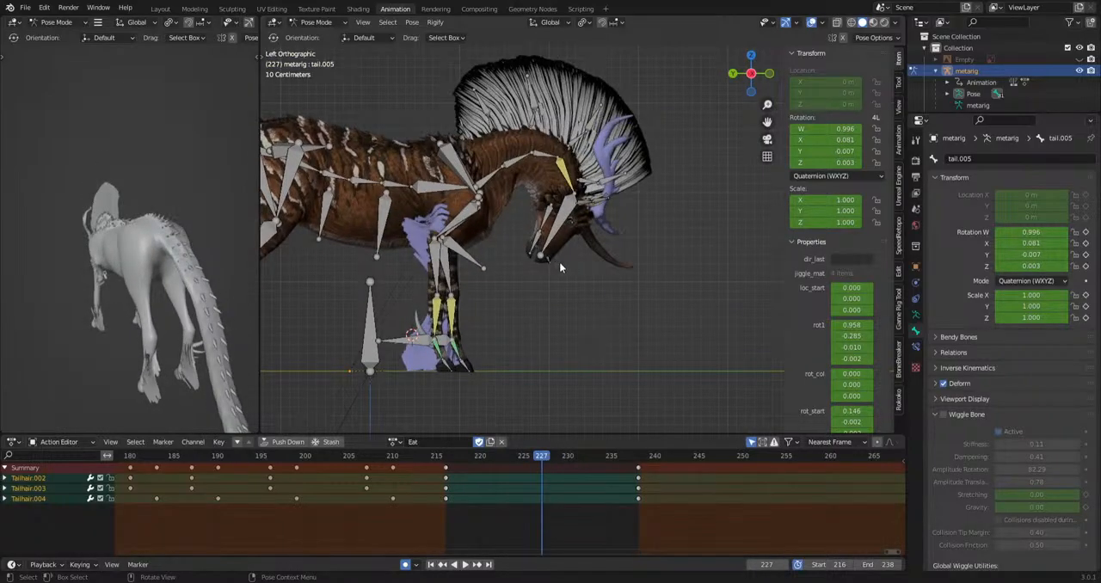
key(a)
click(641, 185)
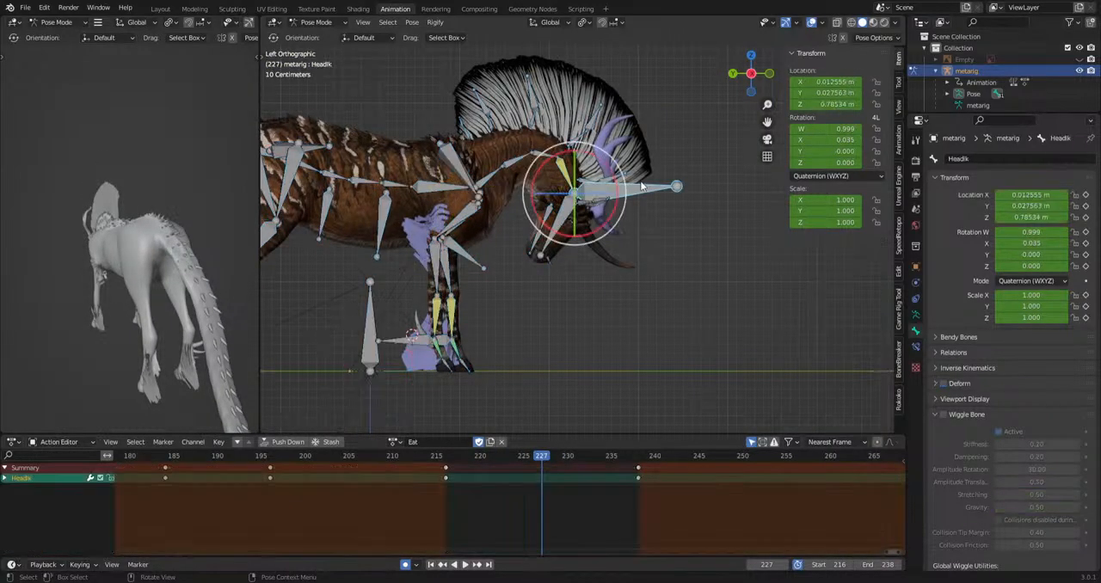
drag(444, 460, 534, 489)
key(g)
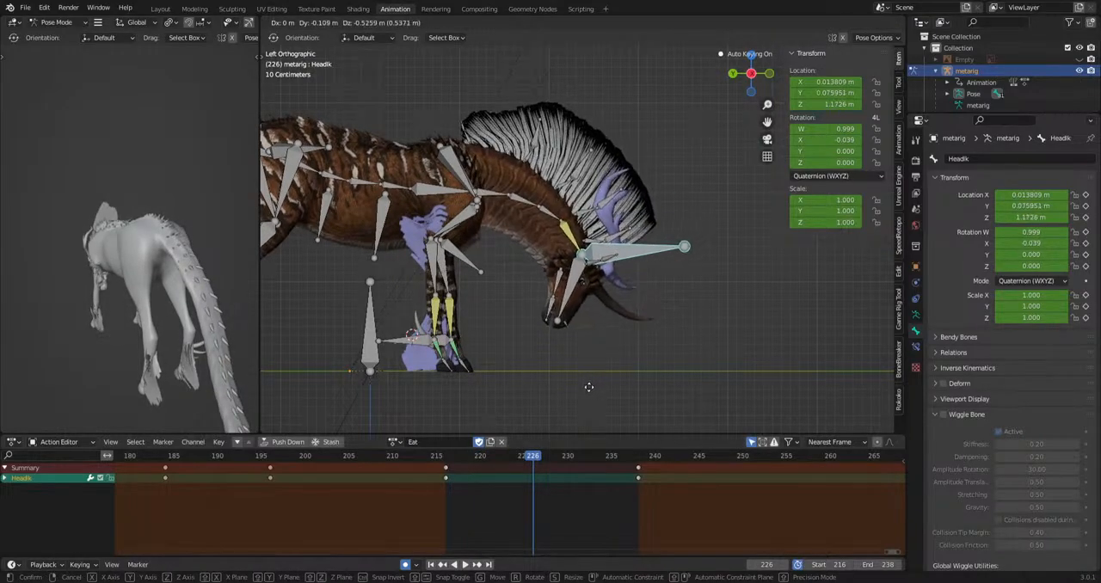
click(584, 394)
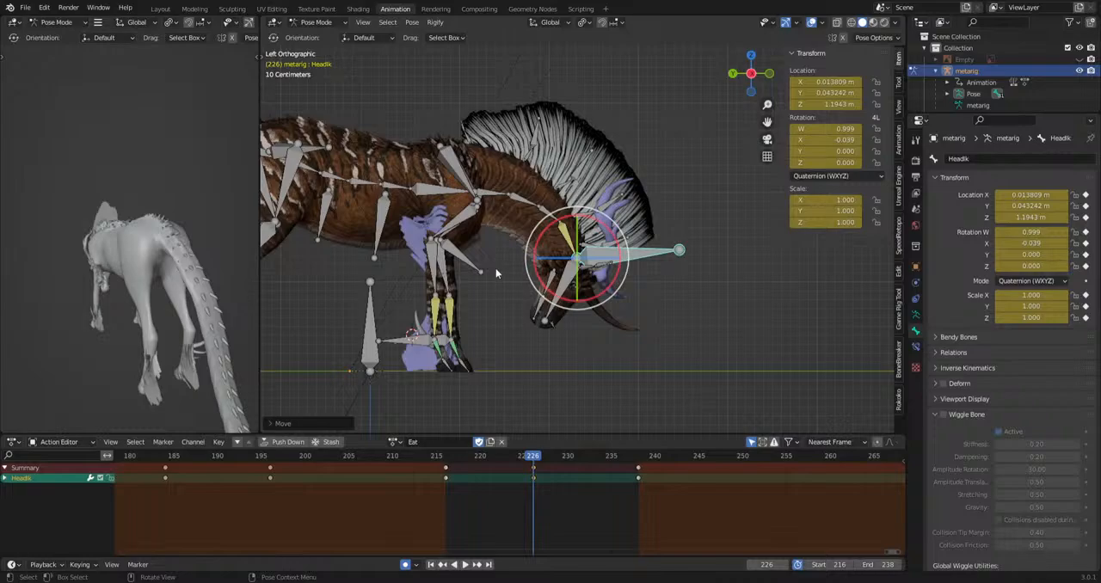
Reposition the HeadIk bone at frame 238.
scroll(666, 359, down, 2)
drag(533, 457, 638, 477)
key(g)
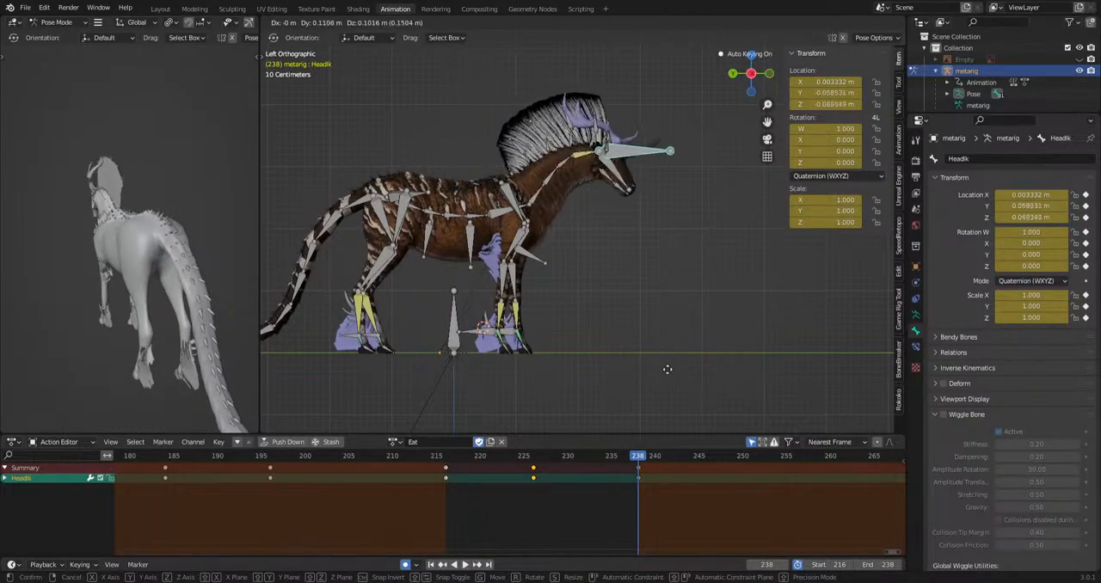
click(666, 385)
Try to rotate the chain of tail bones from tail.002 onward at frame 238.
shift+middle_drag(402, 262, 644, 293)
drag(570, 250, 394, 400)
key(r)
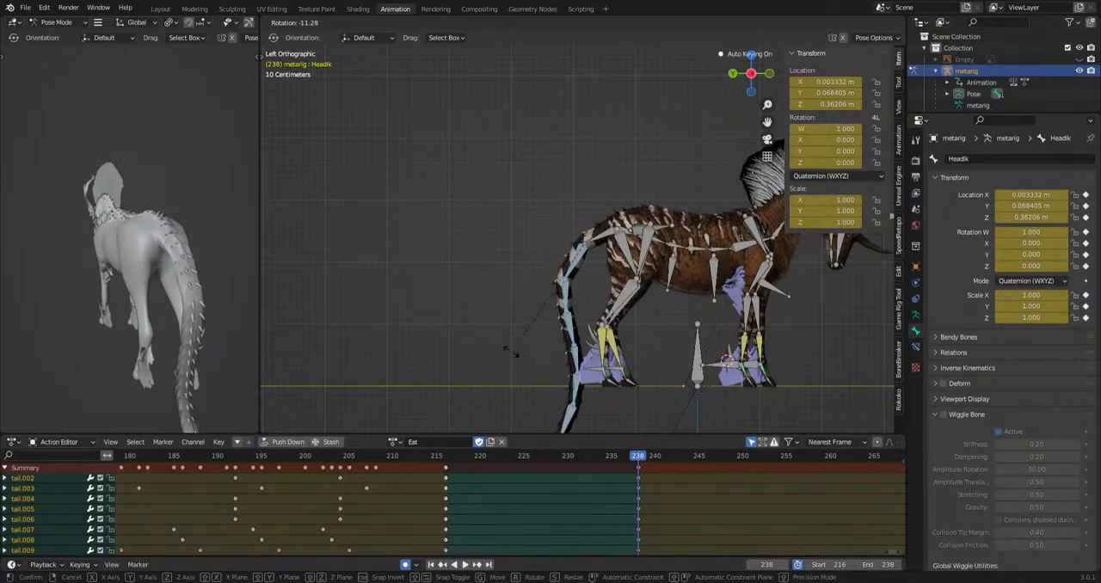
key(r)
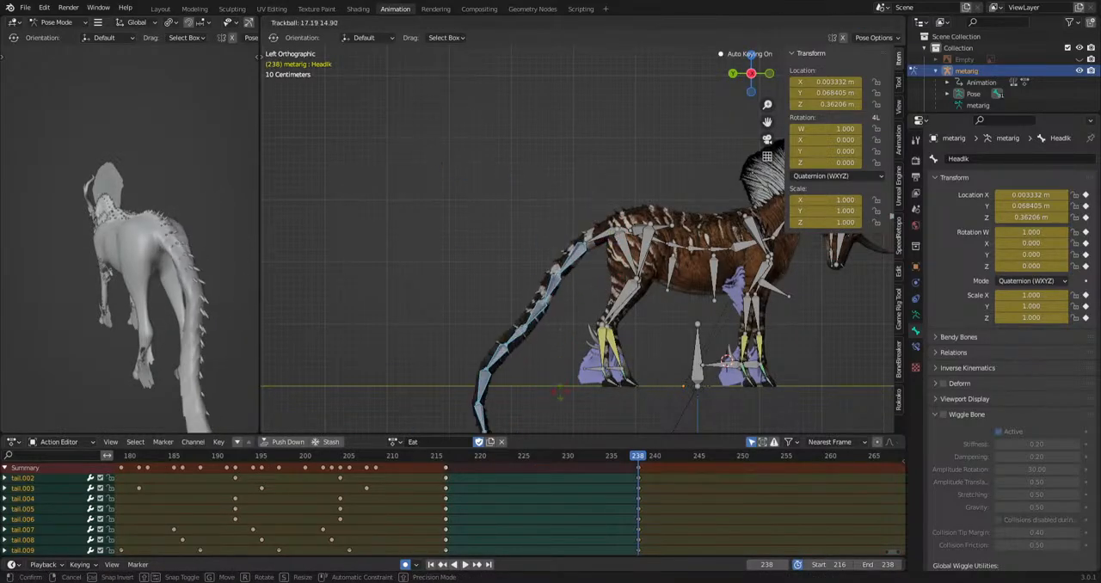
click(592, 215)
key(ctrl+z)
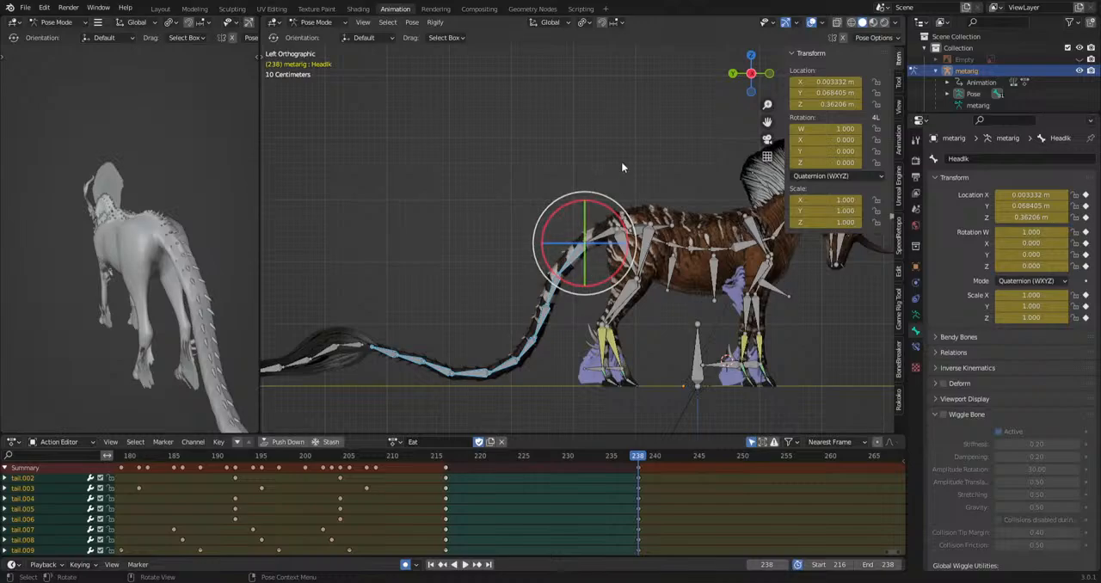
Try to rotate only the tail.001 and tail.002 bones at the tail's base at frame 238.
click(575, 248)
key(r)
key(r)
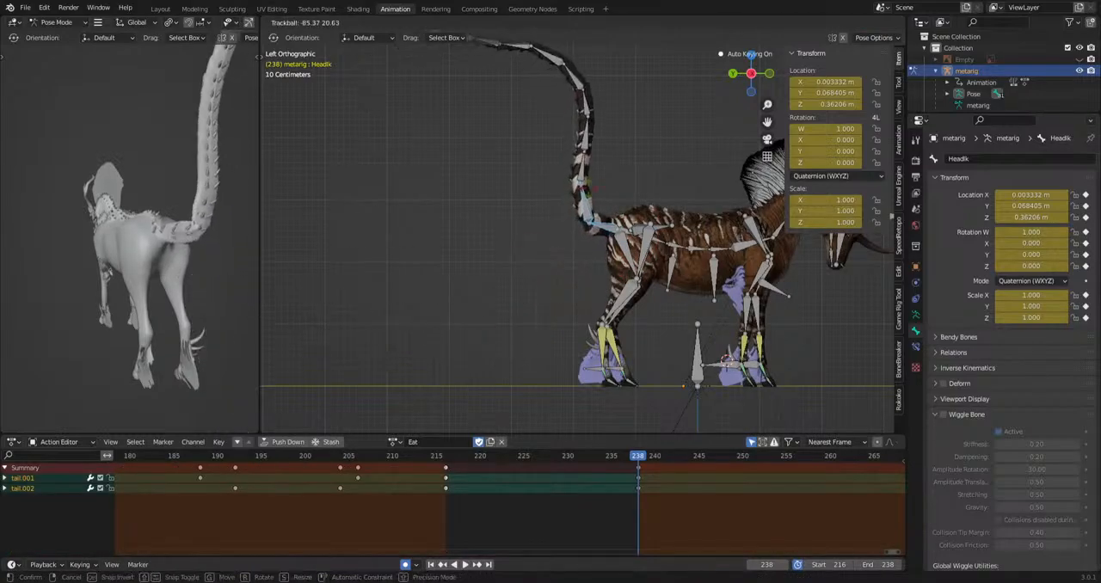
click(595, 192)
key(r)
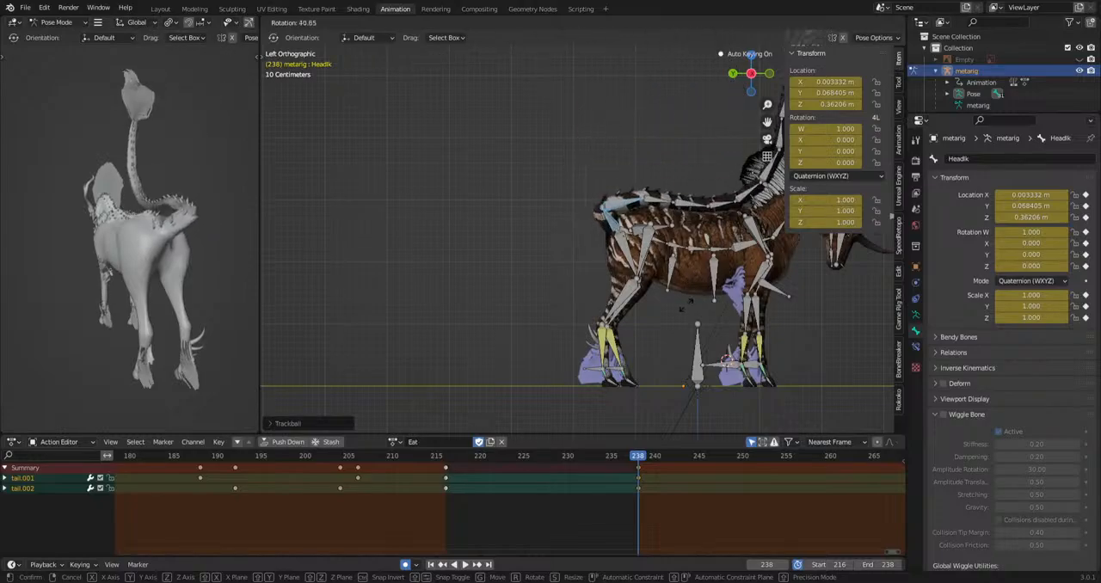
click(656, 200)
key(ctrl+z)
key(ctrl+z)
Examine the creature's tail, legs and head pose from several angles at frame 238.
shift+middle_drag(657, 201, 536, 200)
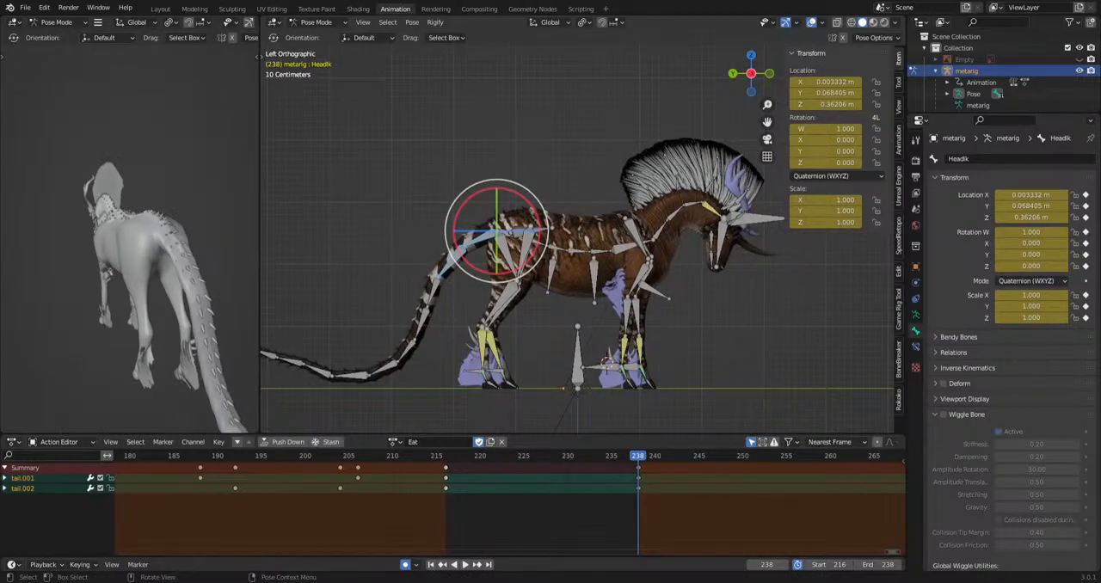
scroll(561, 223, up, 3)
mouse_move(575, 225)
middle_down()
mouse_move(571, 278)
mouse_move(568, 209)
middle_up()
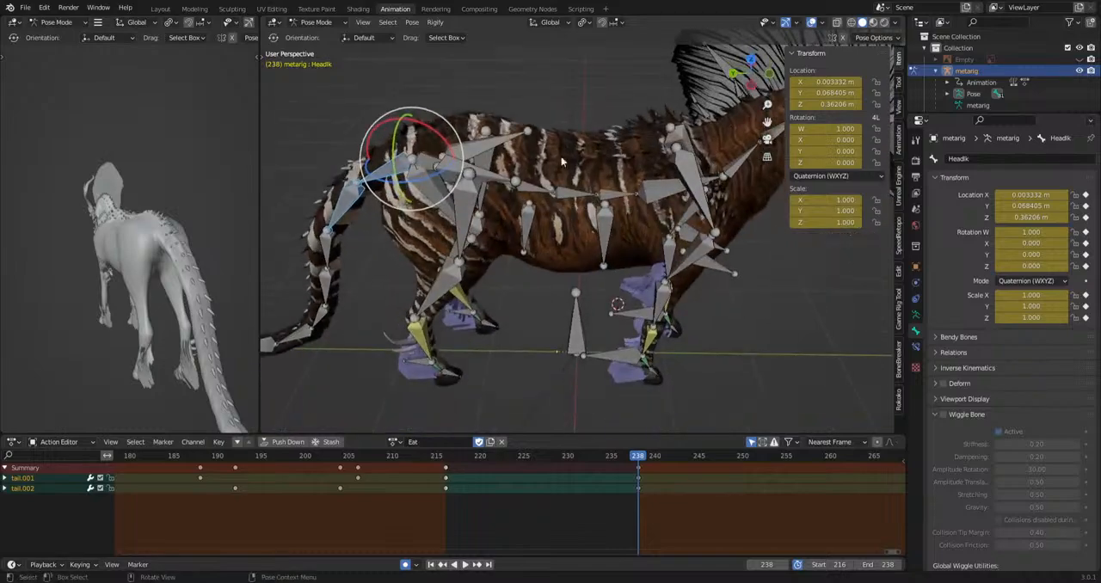
middle_drag(482, 158, 474, 216)
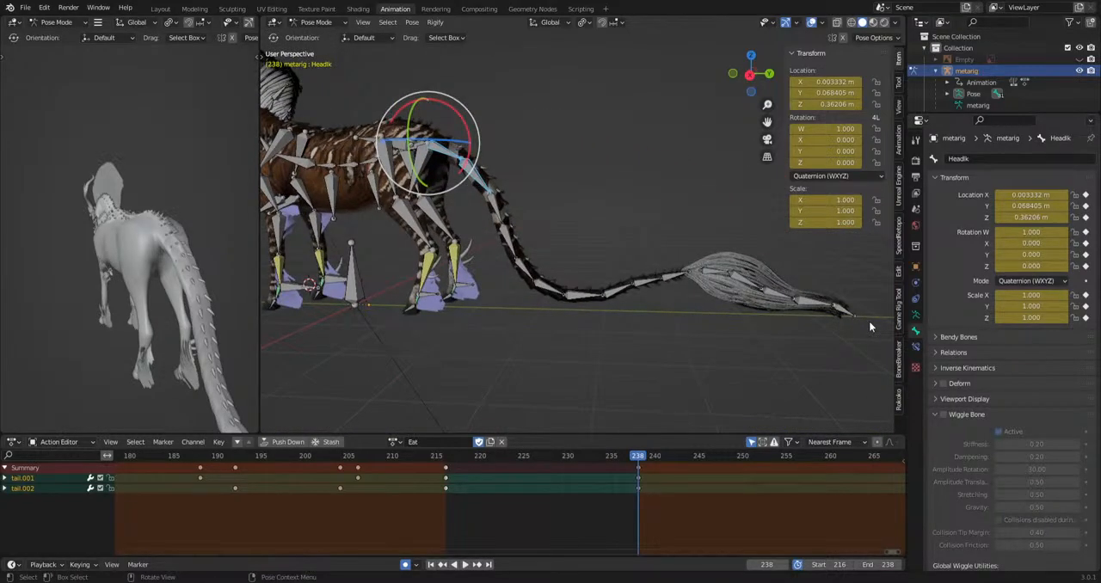
middle_drag(869, 320, 736, 320)
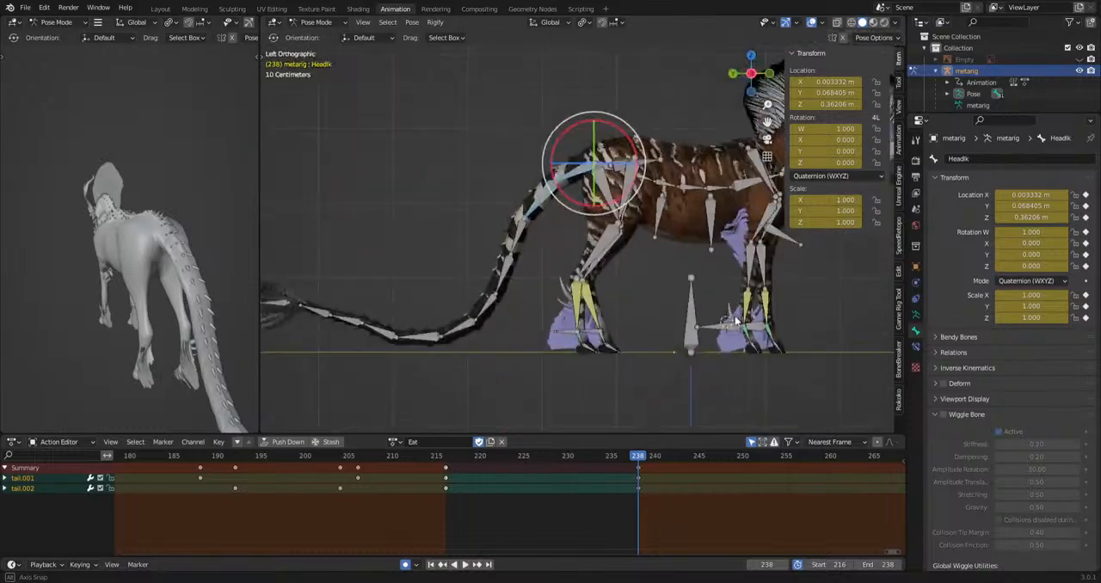
scroll(691, 357, up, 5)
shift+middle_drag(551, 256, 450, 356)
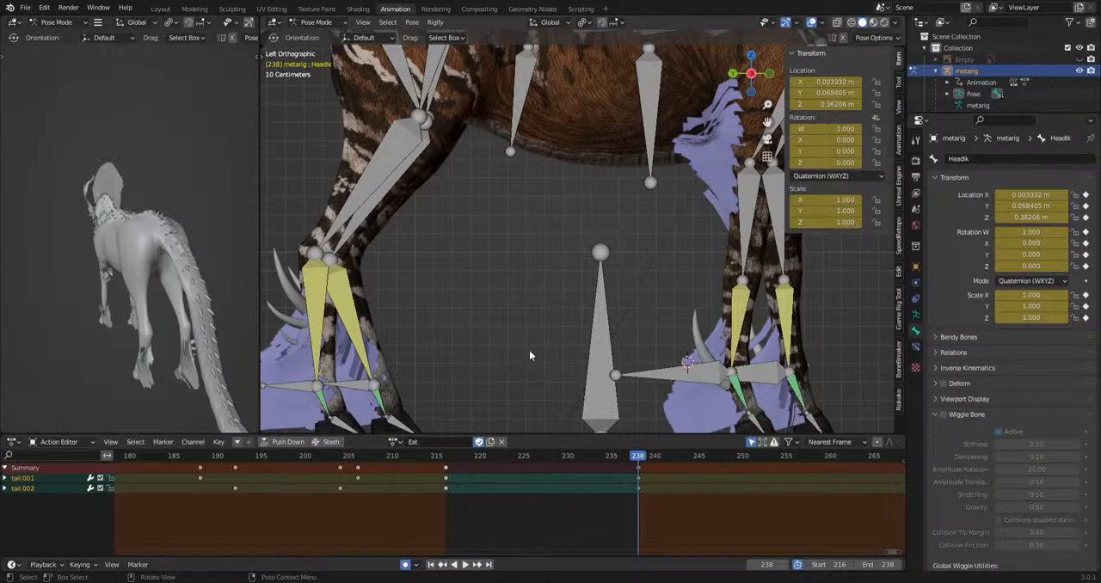
scroll(530, 350, down, 6)
shift+middle_drag(562, 357, 416, 419)
scroll(563, 358, up, 3)
scroll(563, 353, up, 2)
Try repositioning the HeadIk bone at frame 232 and preview the closing transition.
click(603, 169)
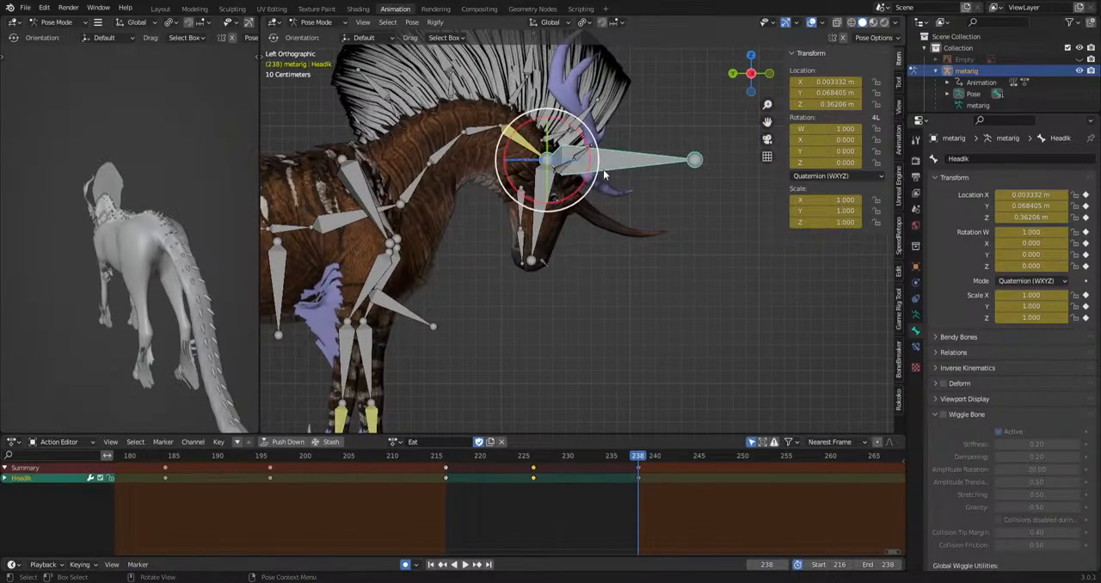
key(space)
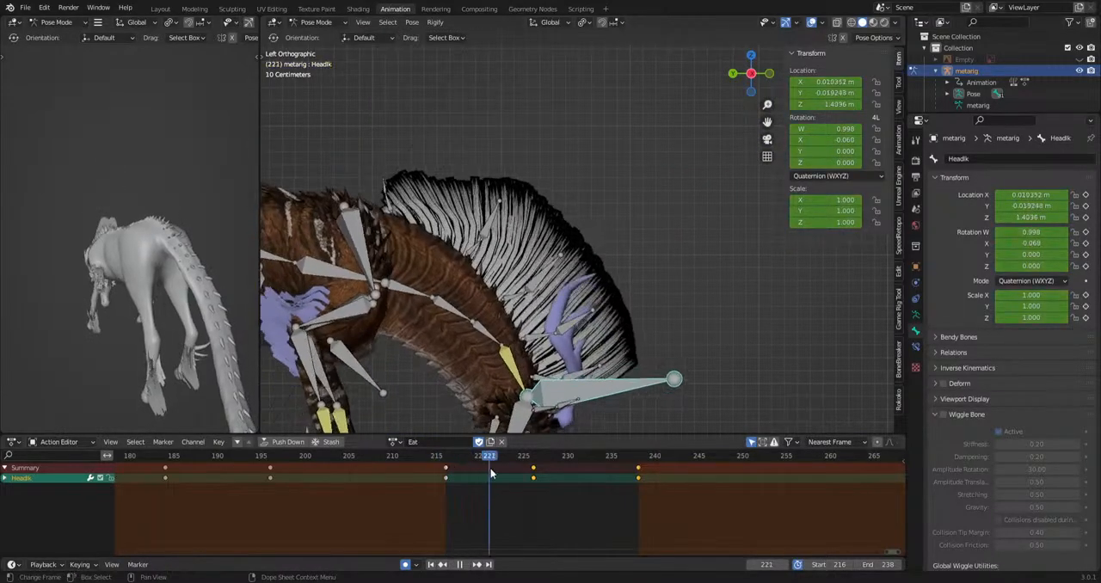
drag(533, 481, 586, 497)
key(g)
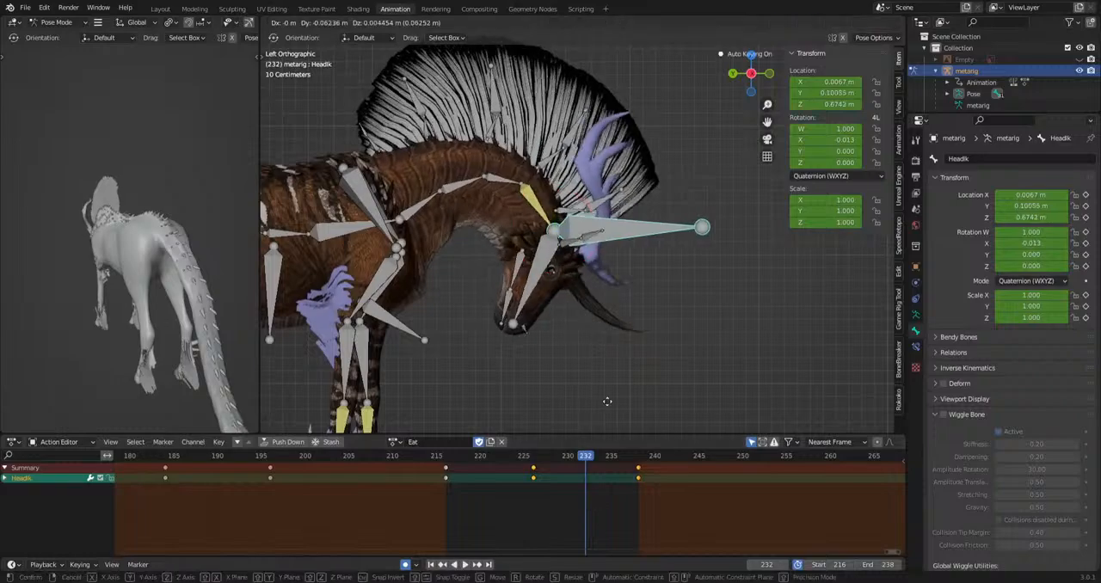
click(618, 401)
key(space)
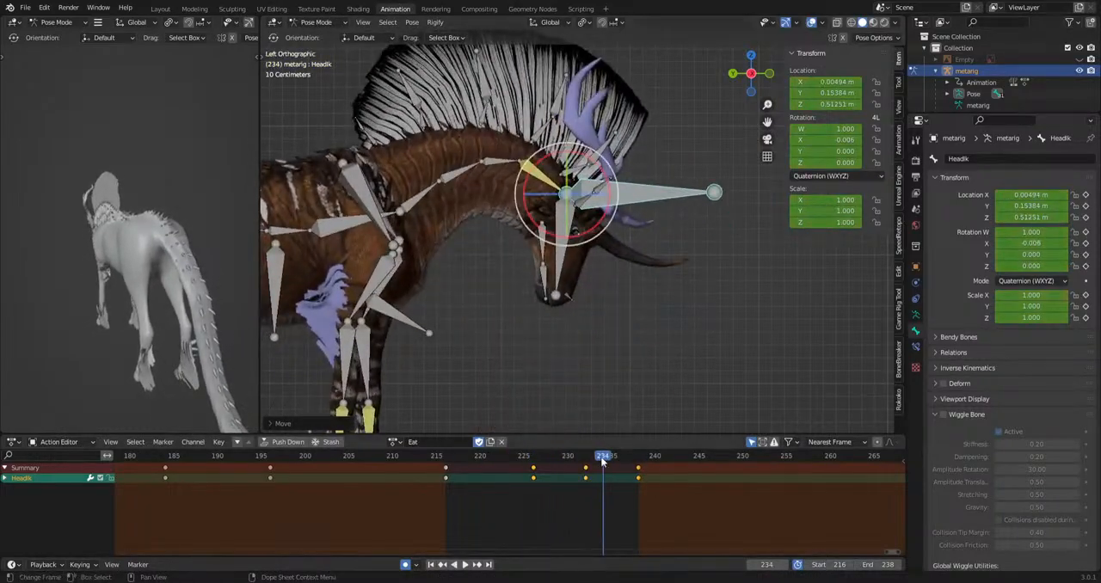
key(space)
click(687, 371)
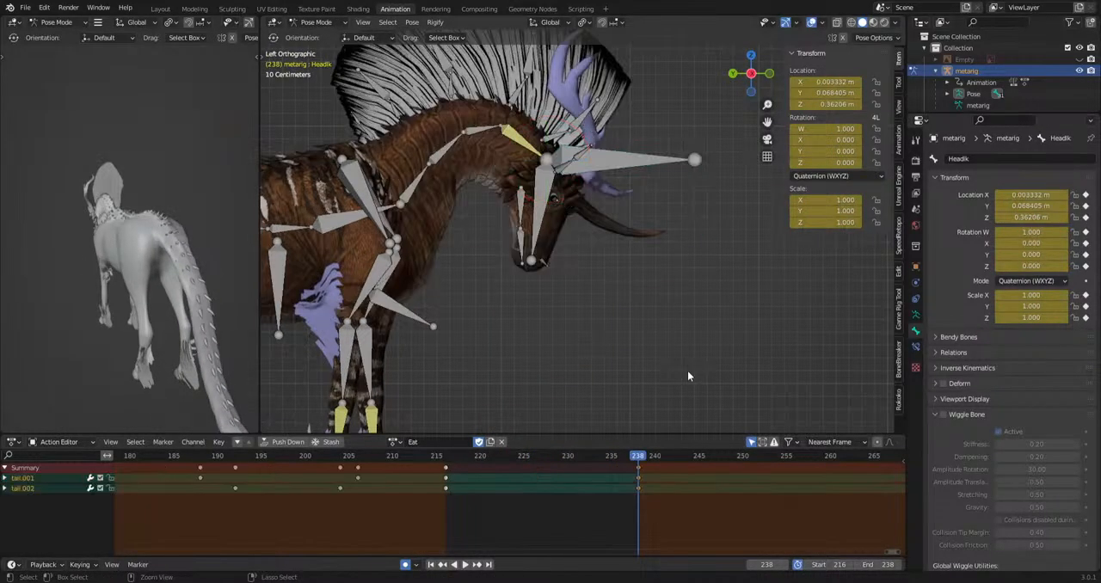
Undo the HeadIk change at frame 232 and its last reposition at frame 238.
key(ctrl+z)
key(ctrl+z)
key(ctrl+z)
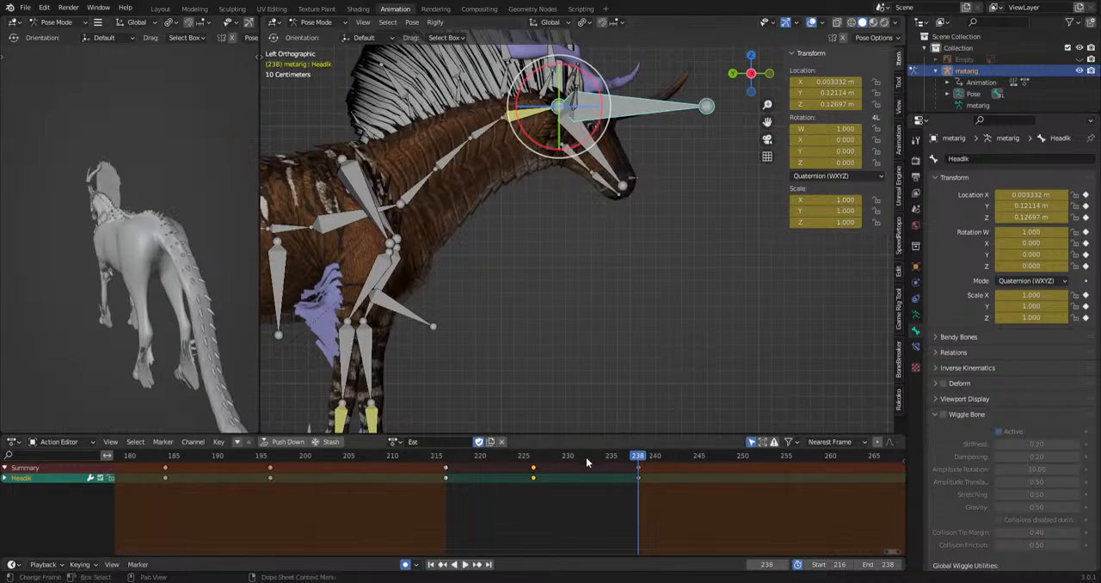
Reposition the HeadIk bone at frame 232 in two moves and play back the closing transition.
mouse_move(580, 457)
mouse_down()
mouse_move(454, 456)
mouse_move(586, 458)
mouse_up()
key(g)
click(604, 400)
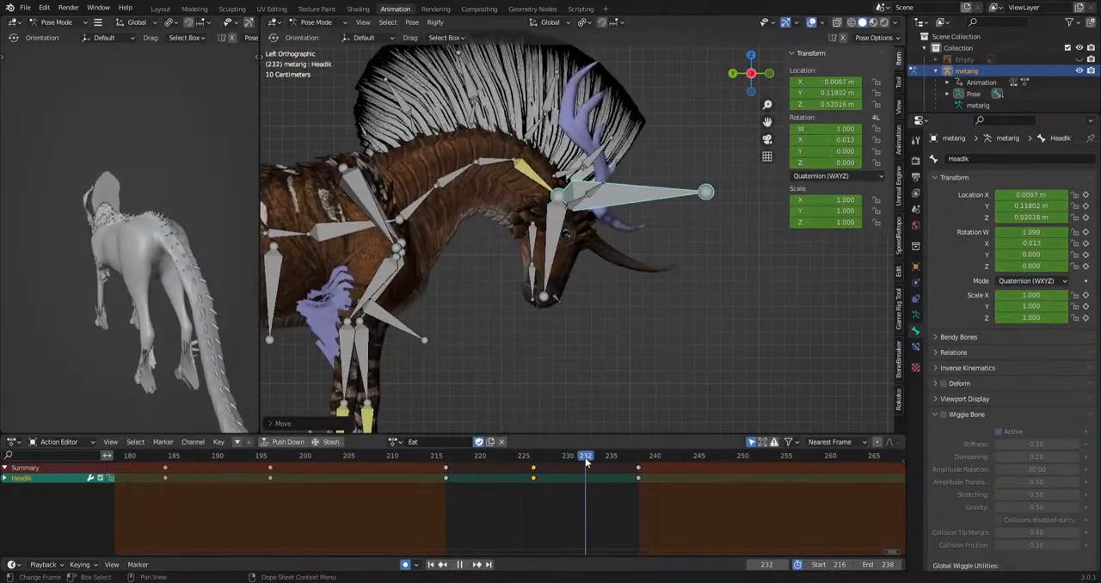
key(g)
click(614, 401)
key(space)
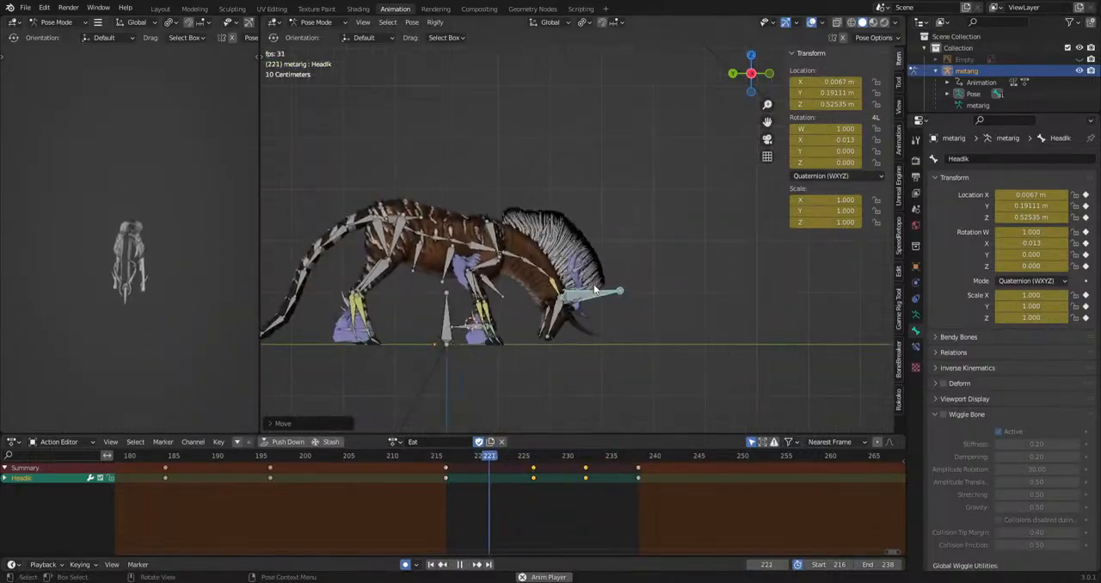
key(space)
Reposition the hip bone at frame 226 of the closing transition.
scroll(451, 274, up, 4)
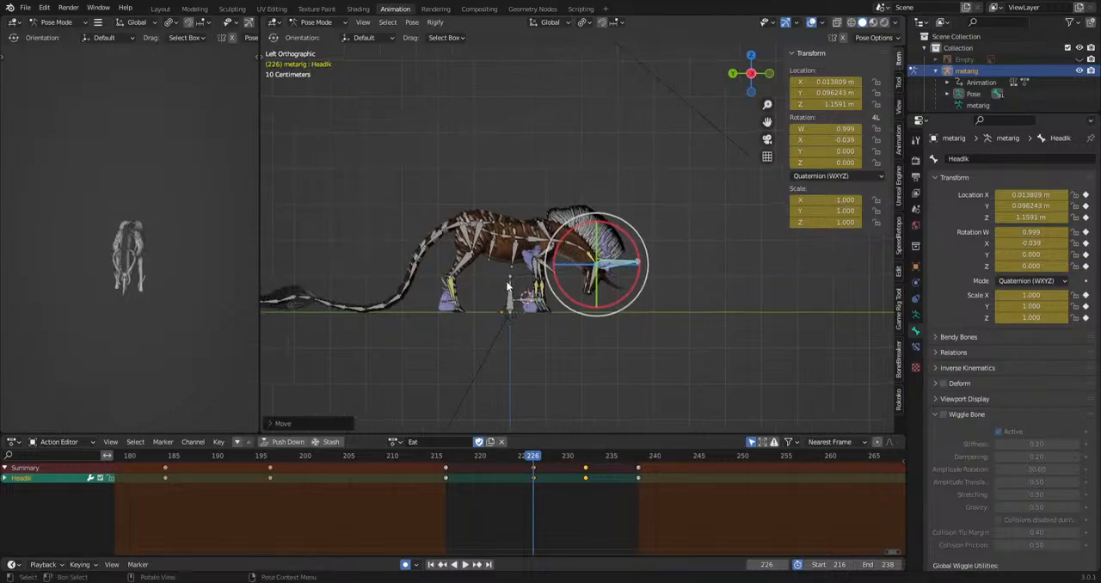
click(349, 251)
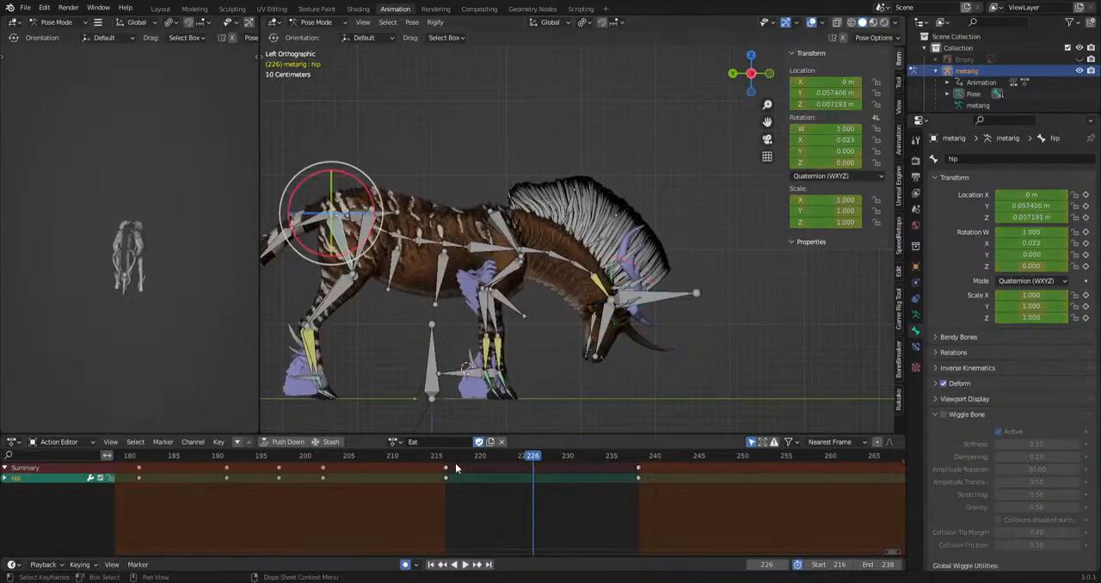
key(g)
click(557, 418)
Rotate the hip bone slightly at frame 230 and play back the motion.
click(568, 457)
key(r)
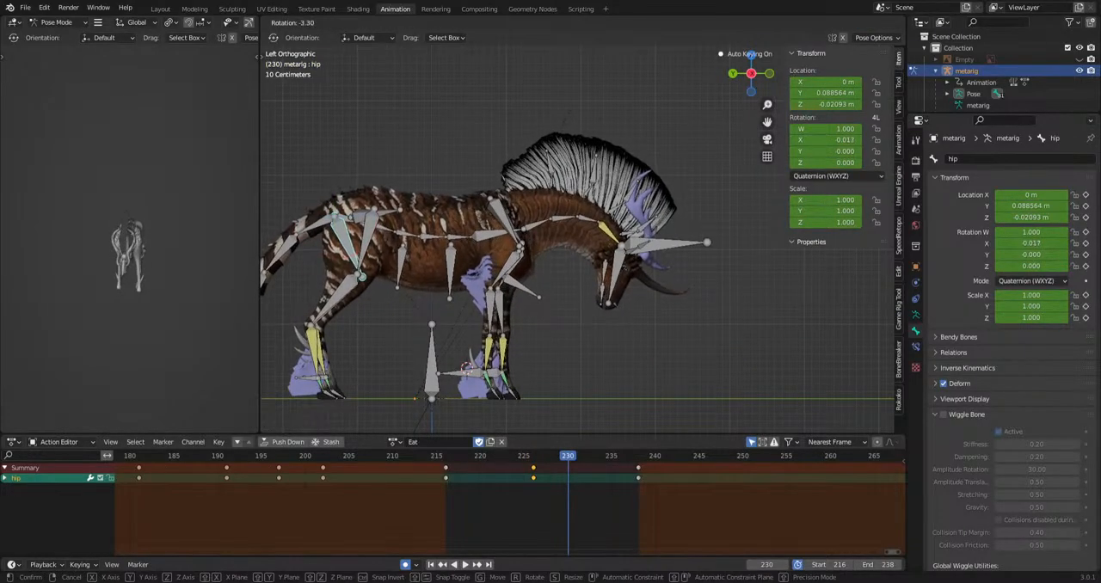
click(611, 409)
key(space)
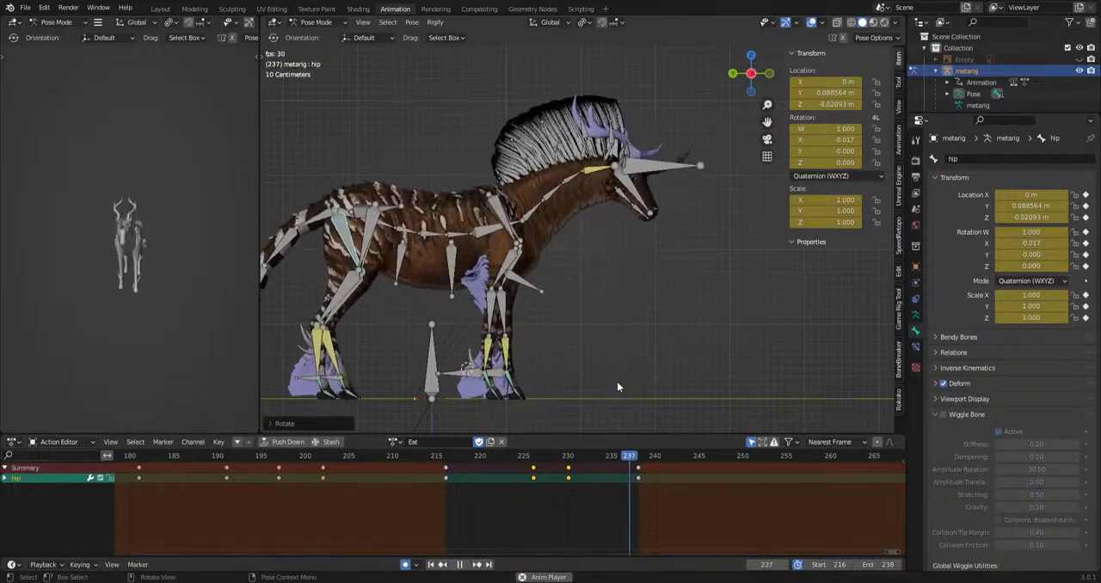
scroll(372, 320, down, 3)
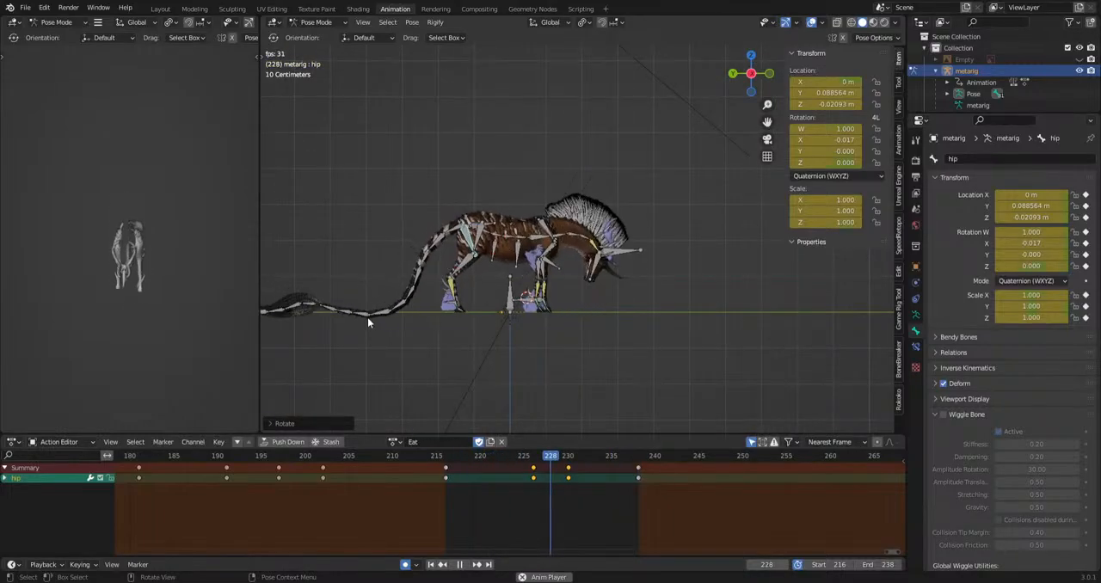
key(space)
Rotate the tail.007 to tail.010 bones at frame 228 and briefly preview the tail swing.
drag(327, 330, 368, 318)
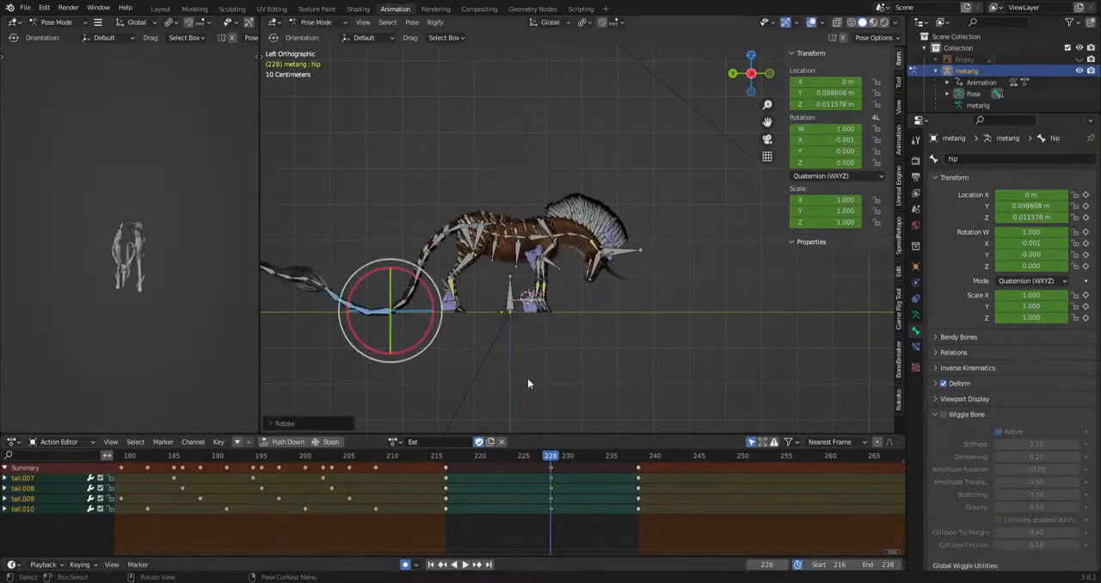
key(space)
key(space)
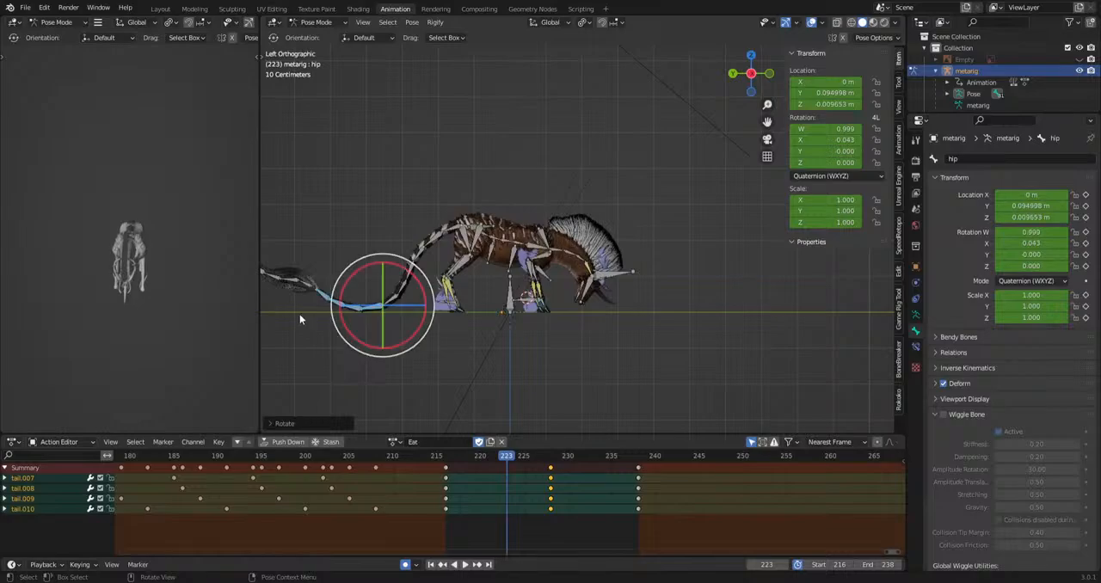
Rotate the Tailhair.001 to Tailhair.004 bones downward at frame 223 and briefly preview the motion.
shift+middle_drag(332, 329, 407, 337)
drag(305, 307, 375, 260)
key(r)
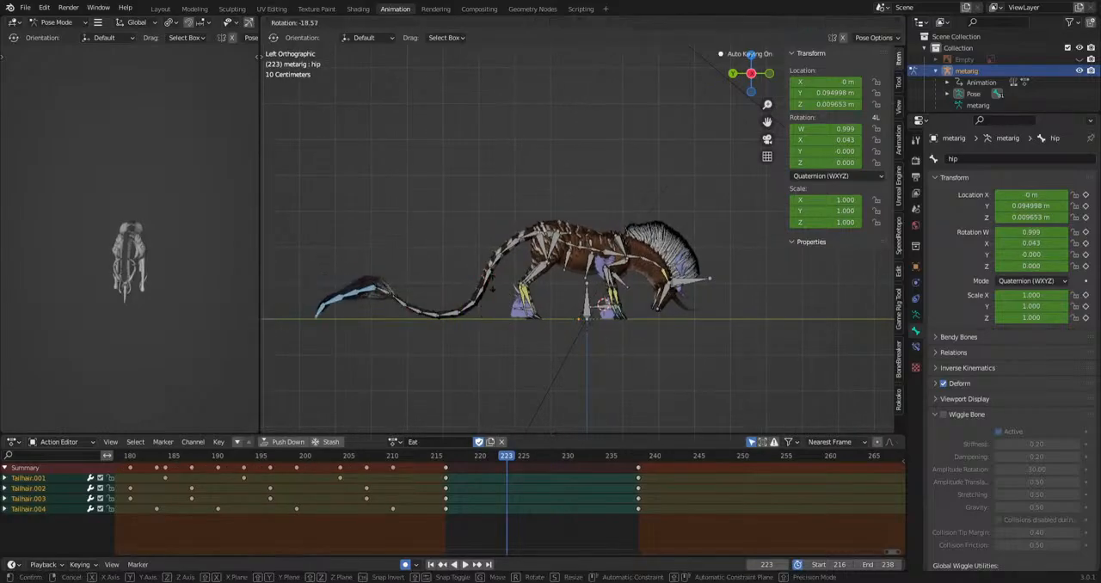
click(493, 278)
key(space)
Rotate the four Tailhair bones upward at frame 229, increasing the curl after a short preview.
key(space)
key(r)
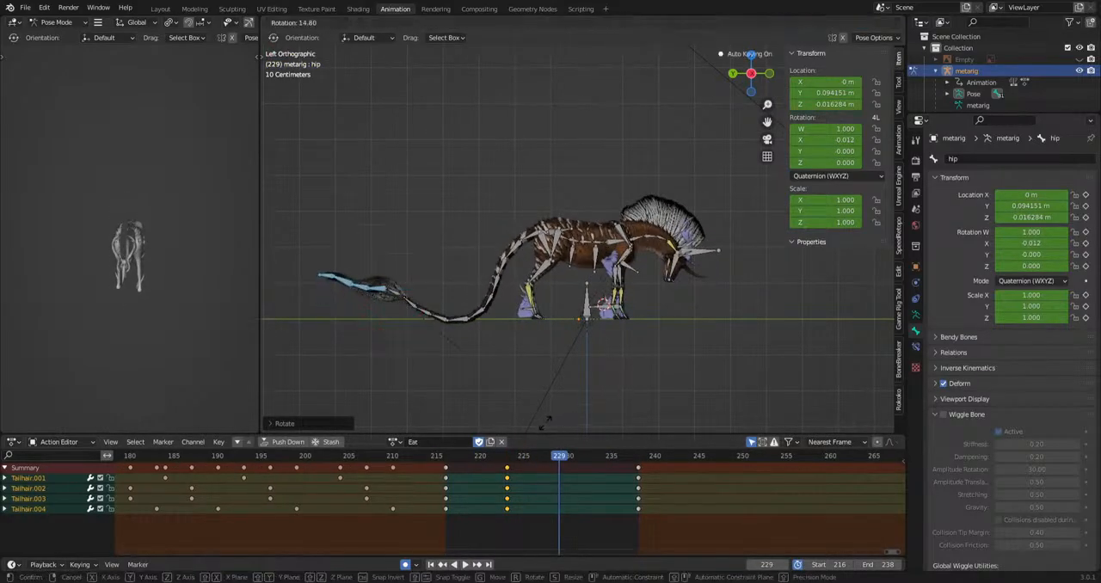
click(531, 434)
key(space)
key(space)
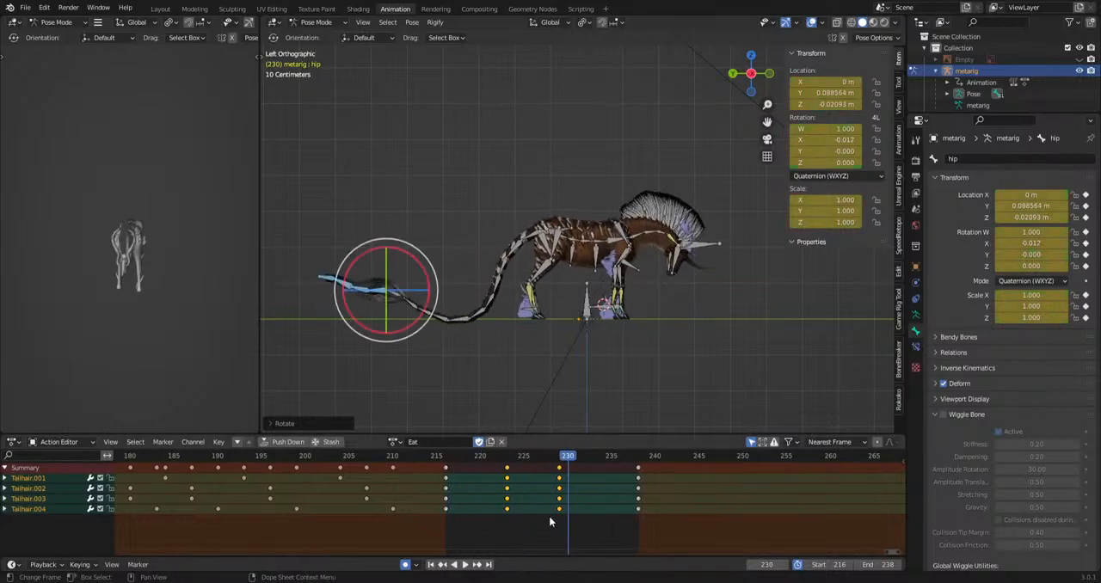
click(560, 460)
key(r)
click(554, 400)
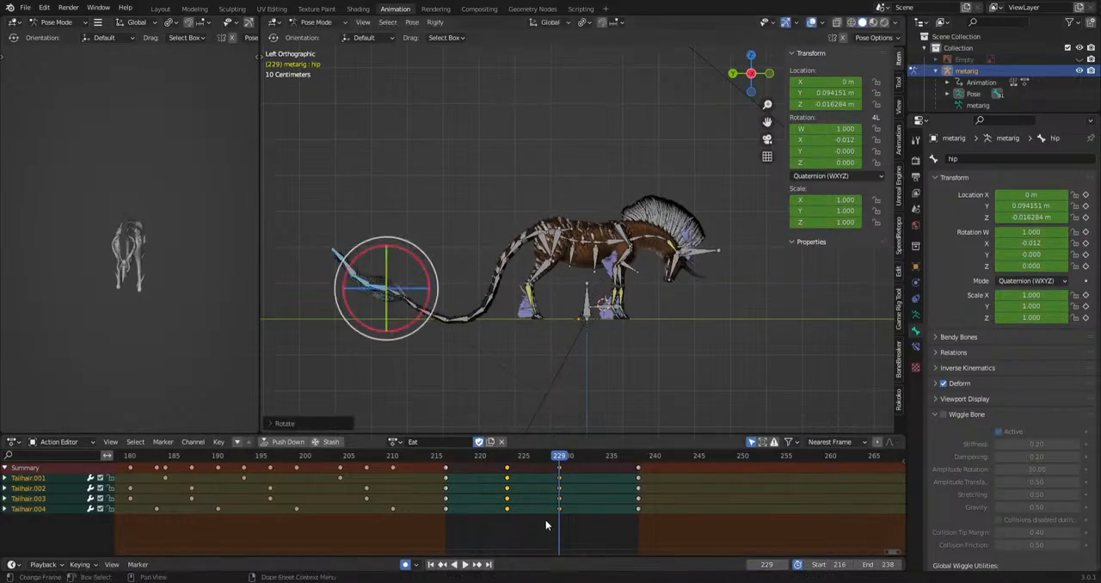
Shift the frame 229 Tailhair keys to 231, delay the Tailhair.003 and Tailhair.004 keys to 224 and 232, and start playback.
drag(547, 522, 573, 465)
key(g)
click(587, 468)
drag(476, 529, 587, 494)
key(g)
click(589, 501)
key(space)
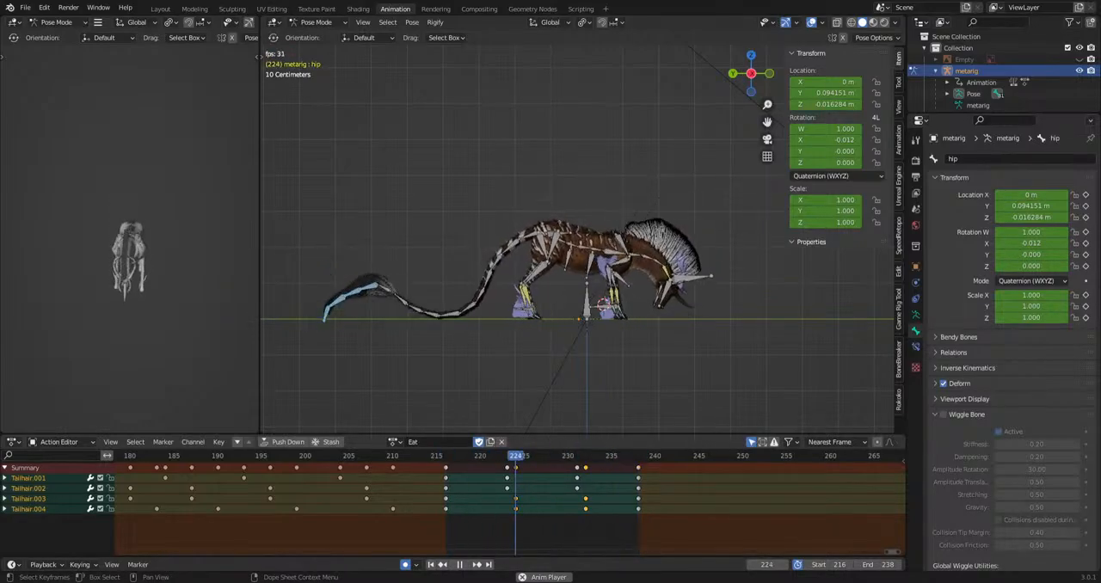
Rotate the head bone at frame 229 and play back the closing transition.
scroll(625, 347, up, 5)
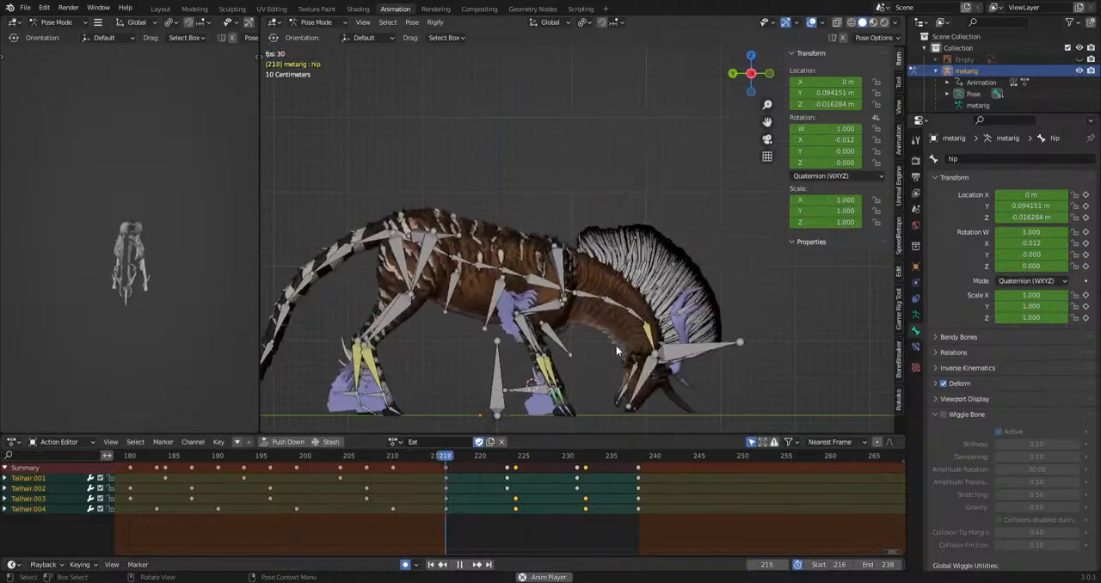
shift+middle_drag(651, 351, 600, 371)
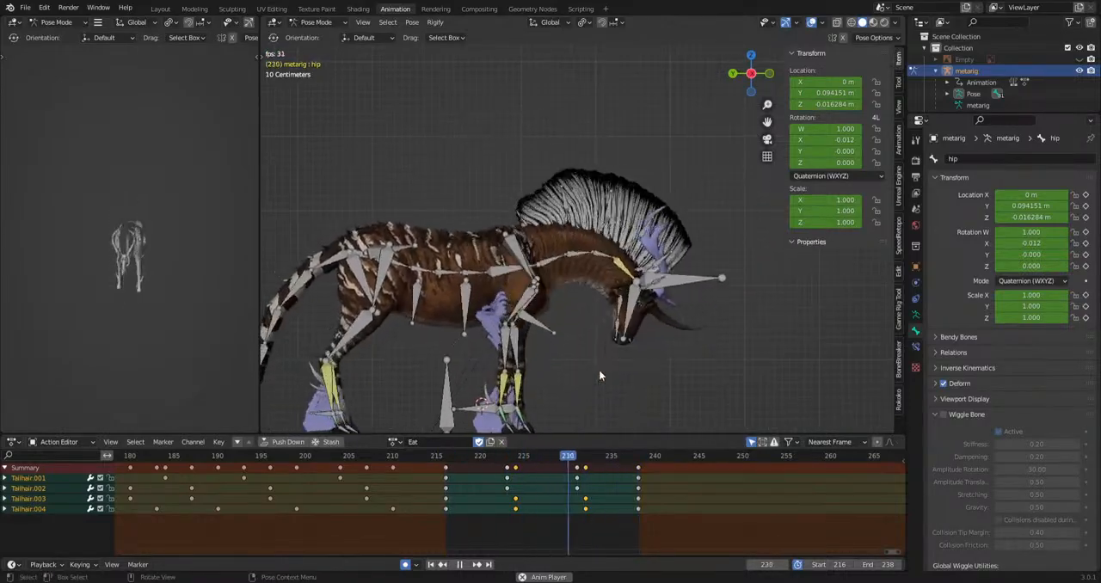
key(space)
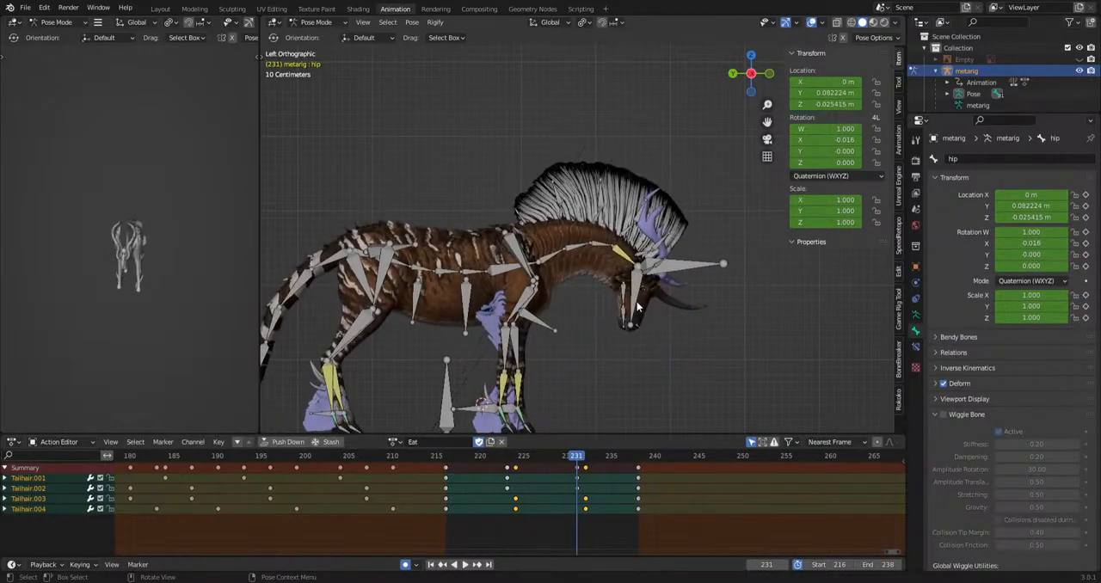
click(641, 307)
key(space)
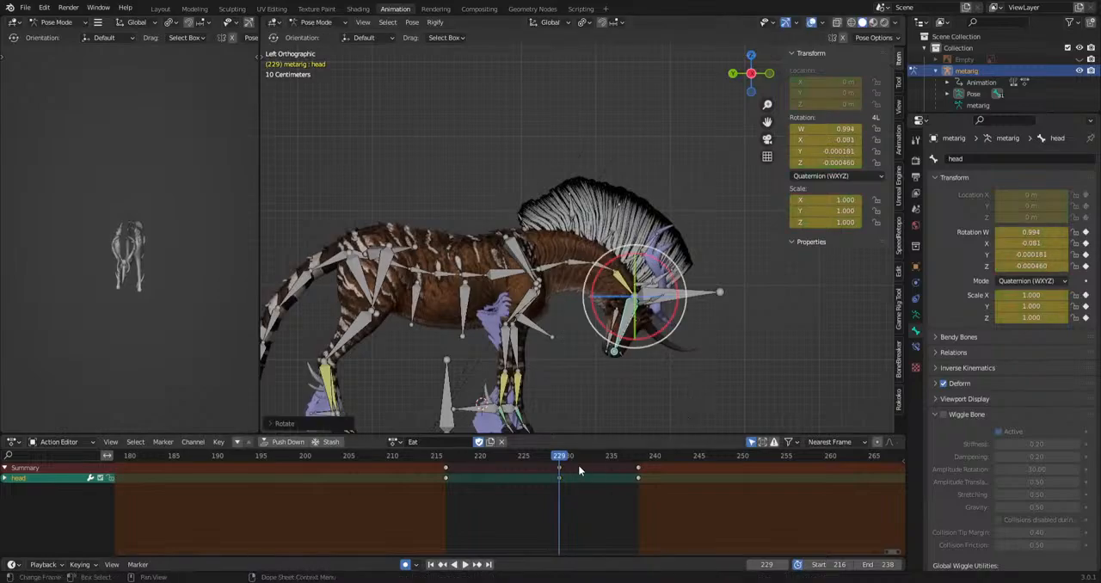
key(space)
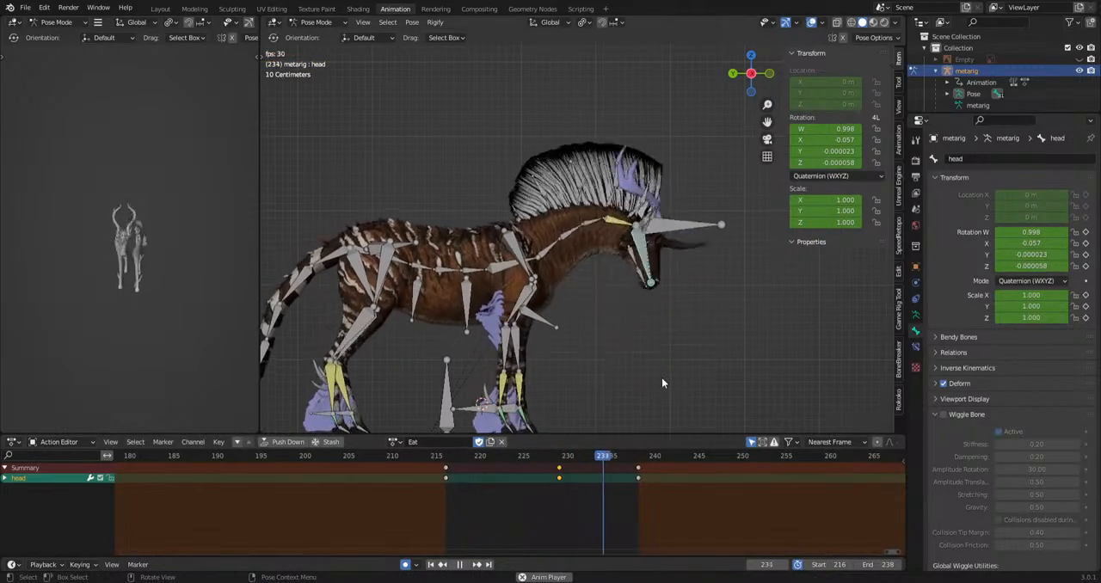
Rotate the spine.004 and spine.005 bones at frames 220 and 229, previewing the motion.
key(space)
drag(466, 276, 442, 298)
key(r)
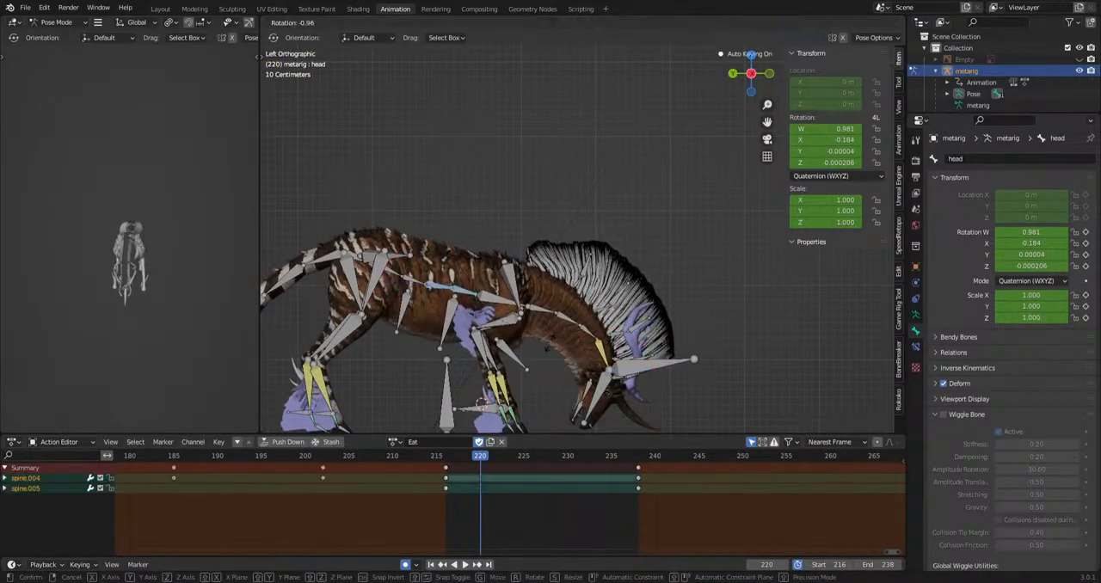
click(465, 303)
key(r)
click(644, 389)
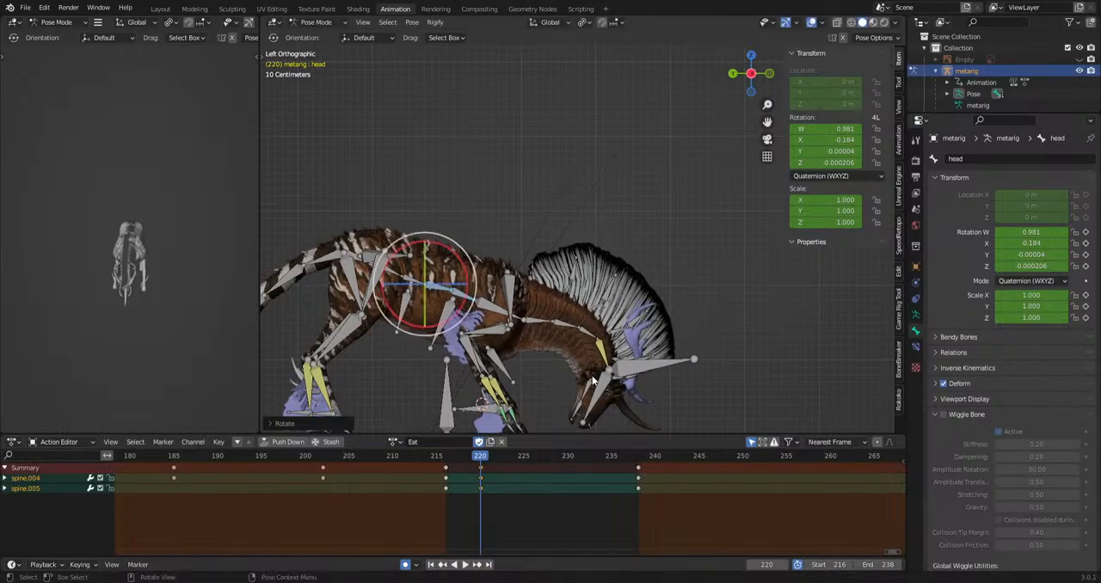
key(space)
key(space)
click(647, 379)
key(space)
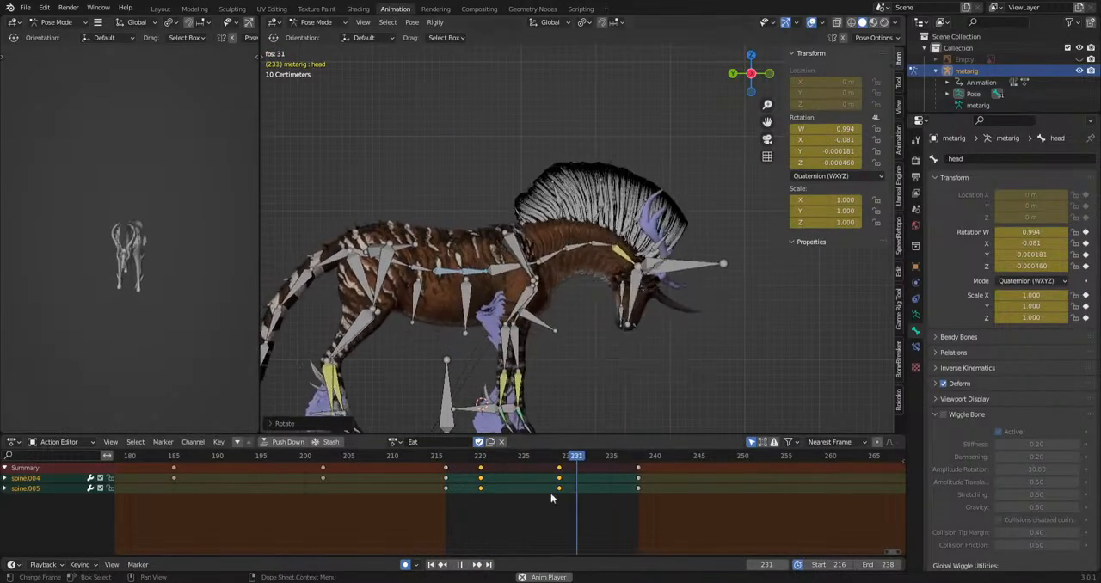
Delay the spine.005 keys to frames 222 and 231 and preview the offset motion.
drag(567, 486, 582, 484)
key(g)
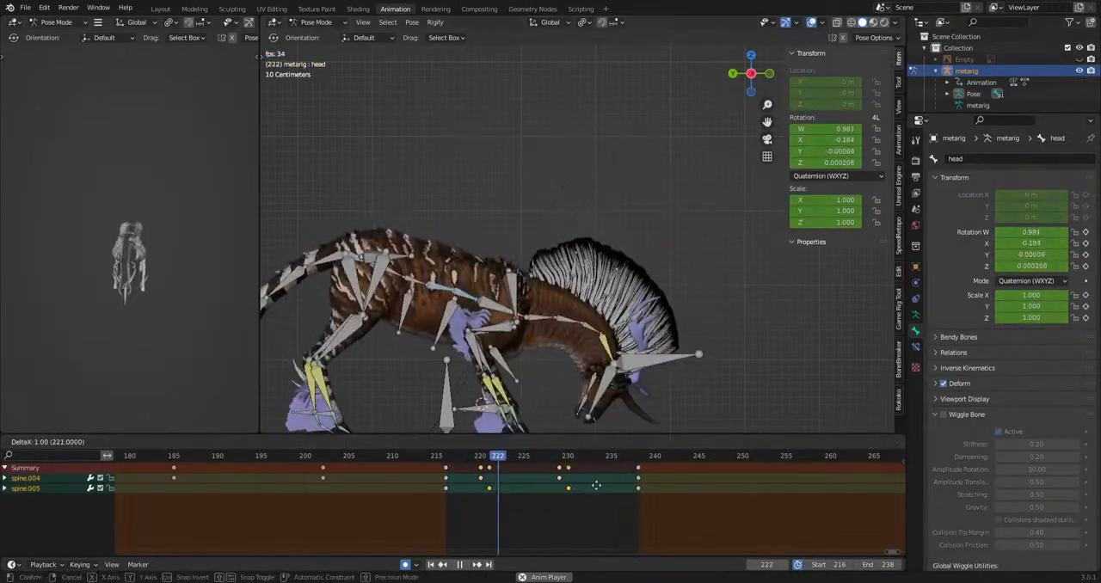
click(598, 483)
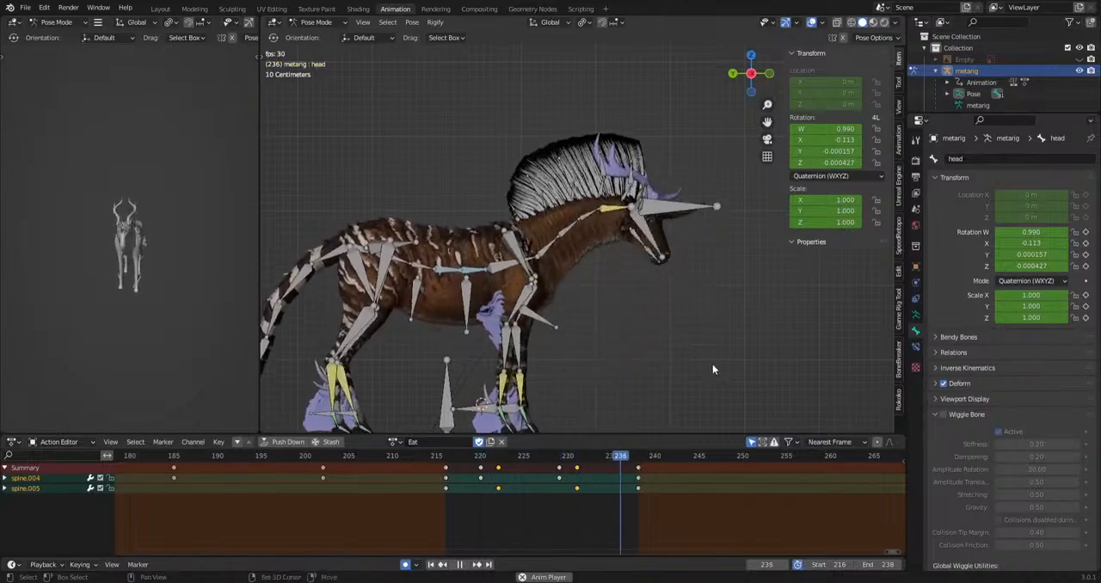
key(space)
Copy the ikLeg.R key from frame 216 to 224 and its closing key from 238 to 230.
shift+middle_drag(620, 403, 689, 283)
scroll(663, 292, up, 3)
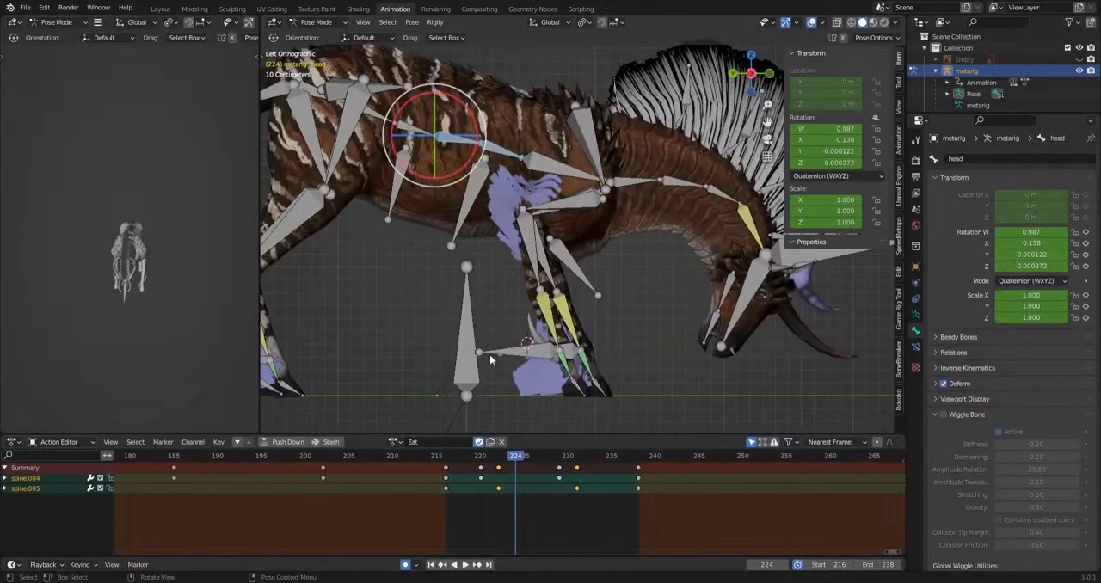
click(497, 355)
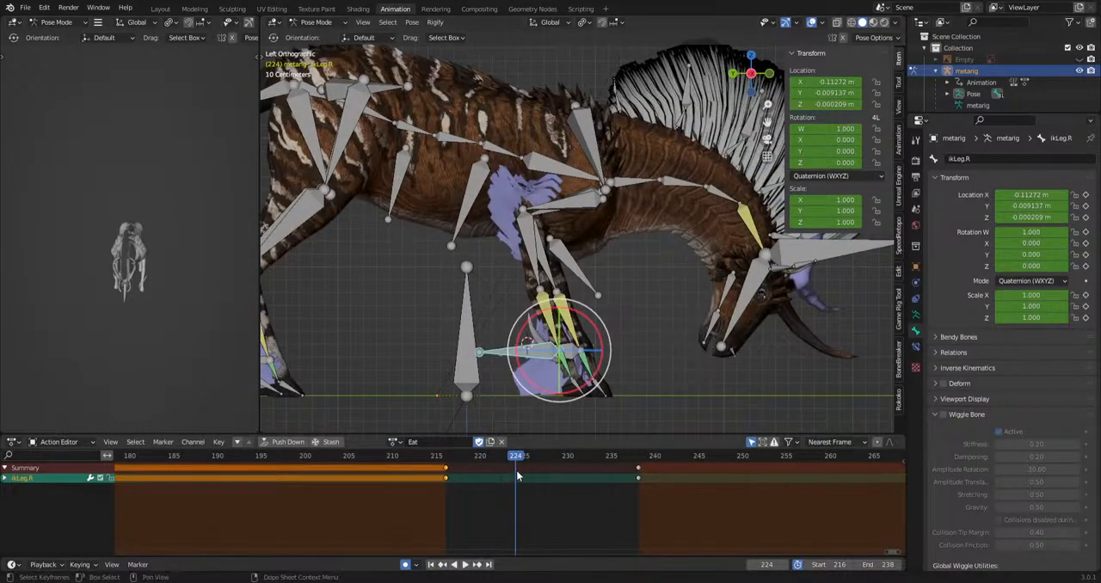
click(568, 459)
key(ctrl+v)
Raise and rotate the ikLeg.R bone at frame 227 as a mid-step pose and start playback.
drag(513, 462, 543, 463)
key(g)
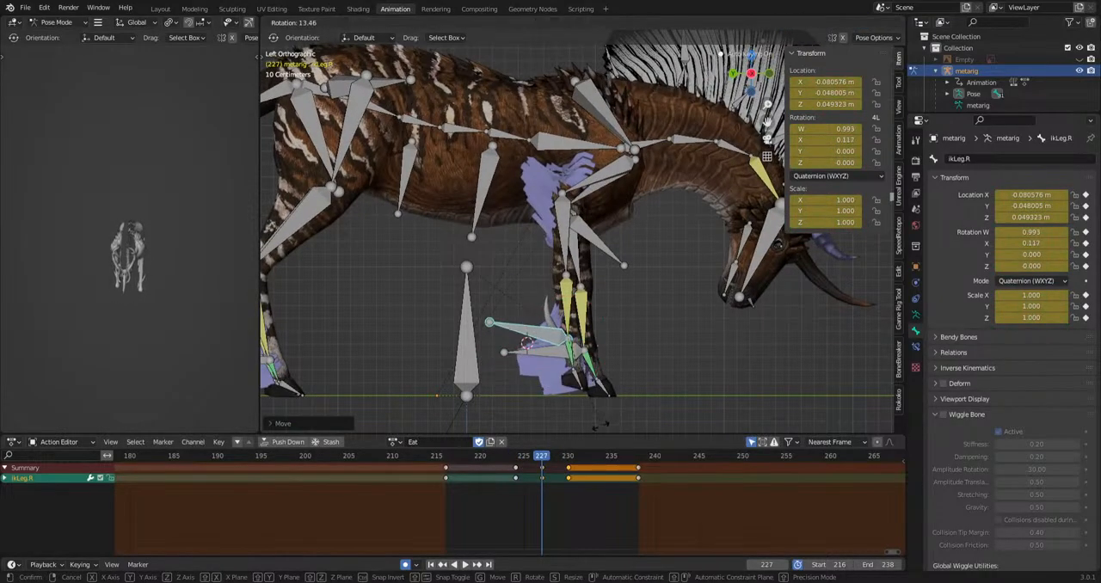
click(605, 423)
key(space)
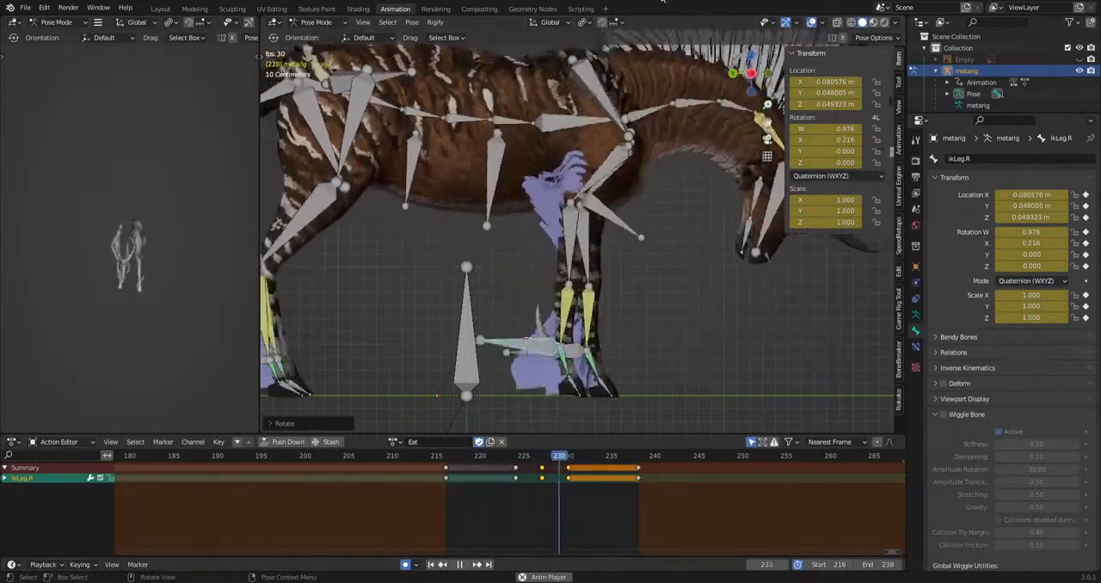
Select the ikLeg.L bone and set its keyframe interpolation to Linear.
middle_drag(675, 302, 577, 309)
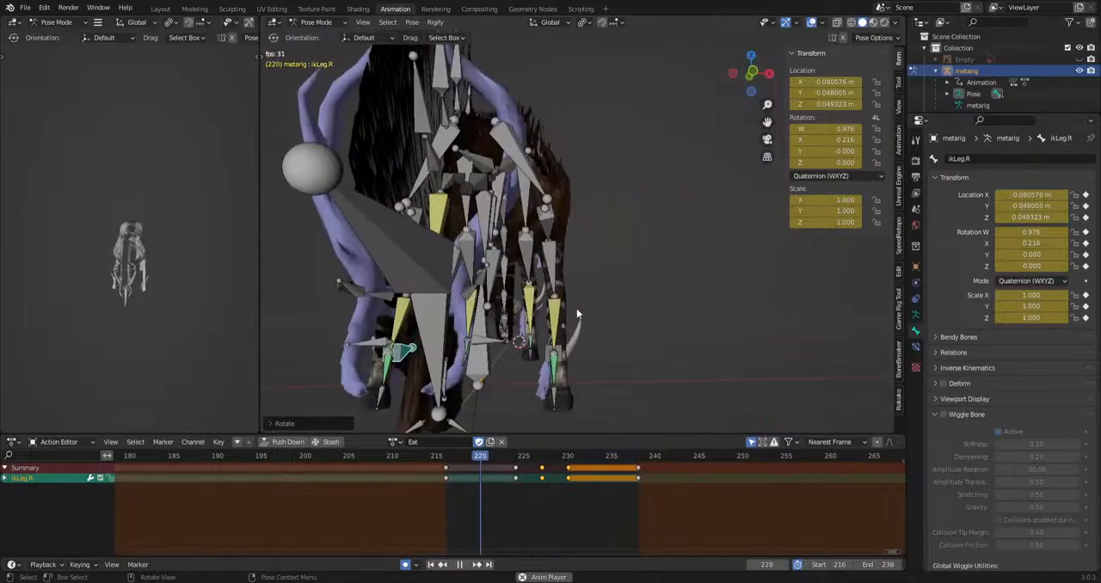
key(space)
click(530, 354)
middle_drag(532, 353, 645, 351)
right_click(487, 472)
mouse_move(487, 473)
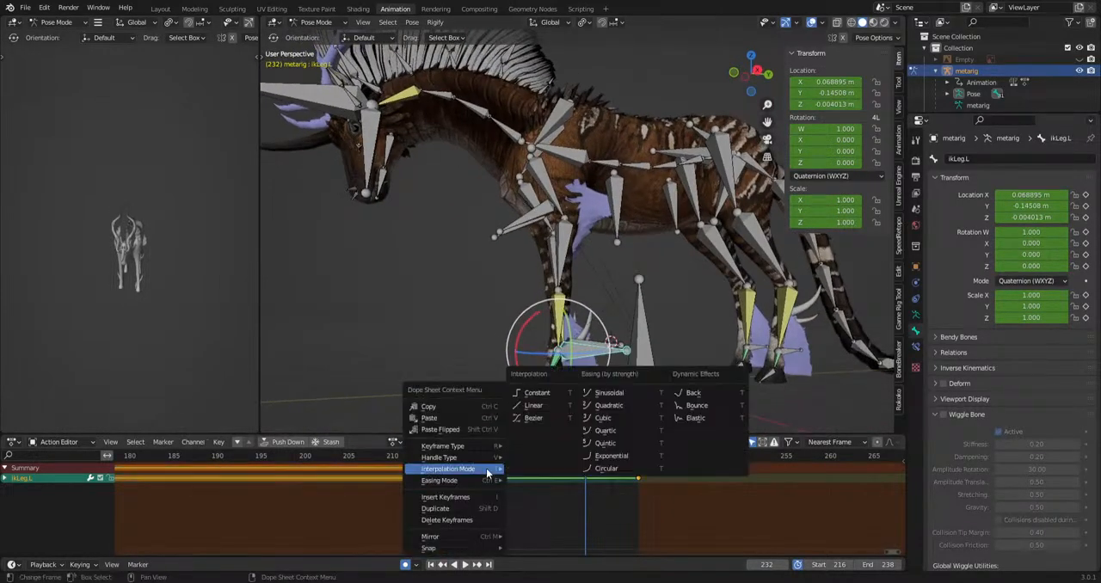
click(535, 410)
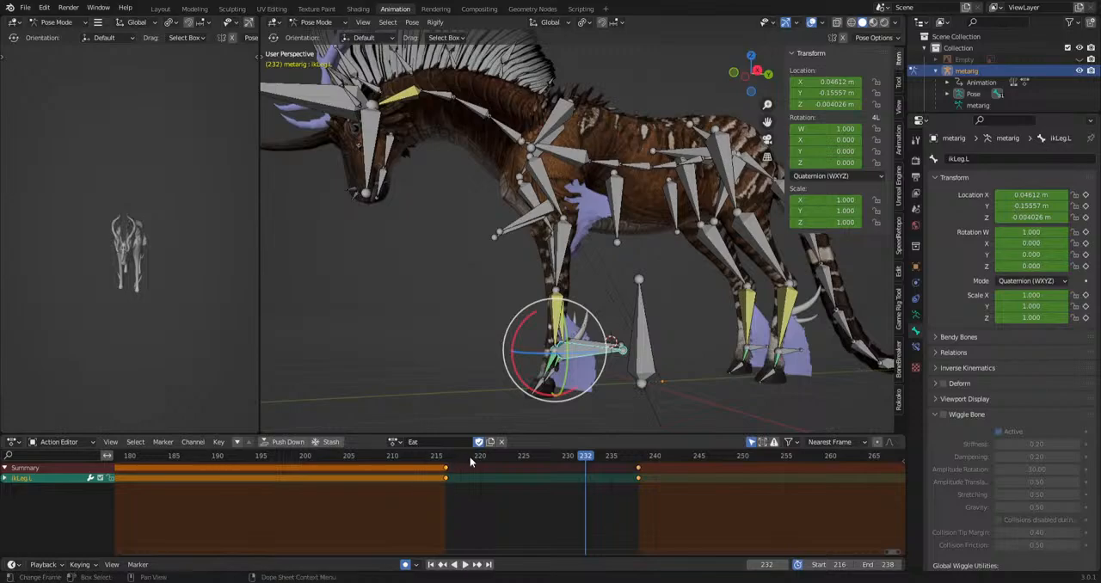
Copy the ikLeg.L key at frame 216 to frame 231 so the foot stays planted.
key(space)
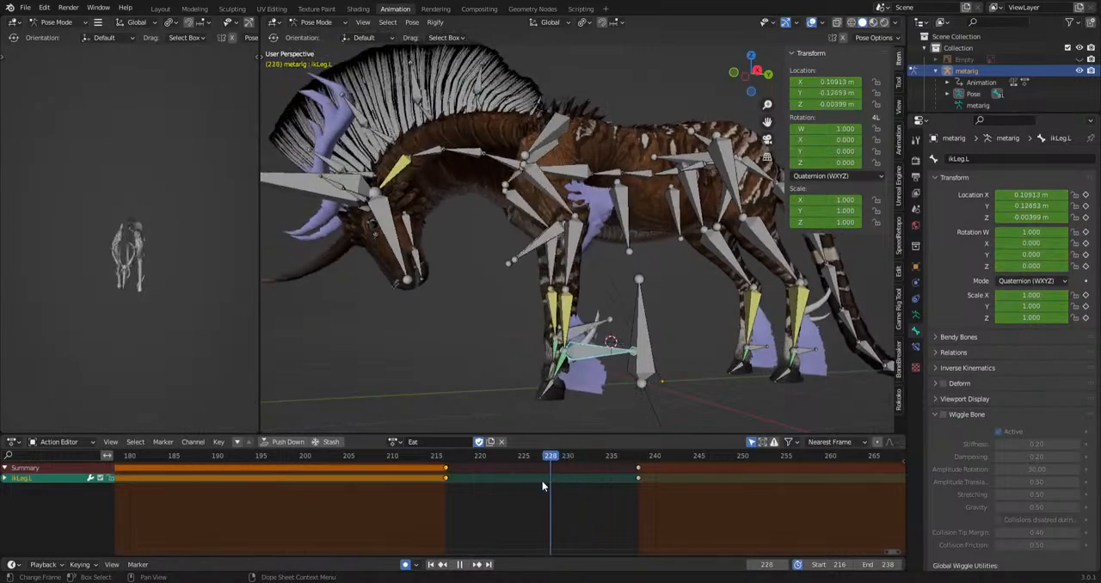
click(482, 491)
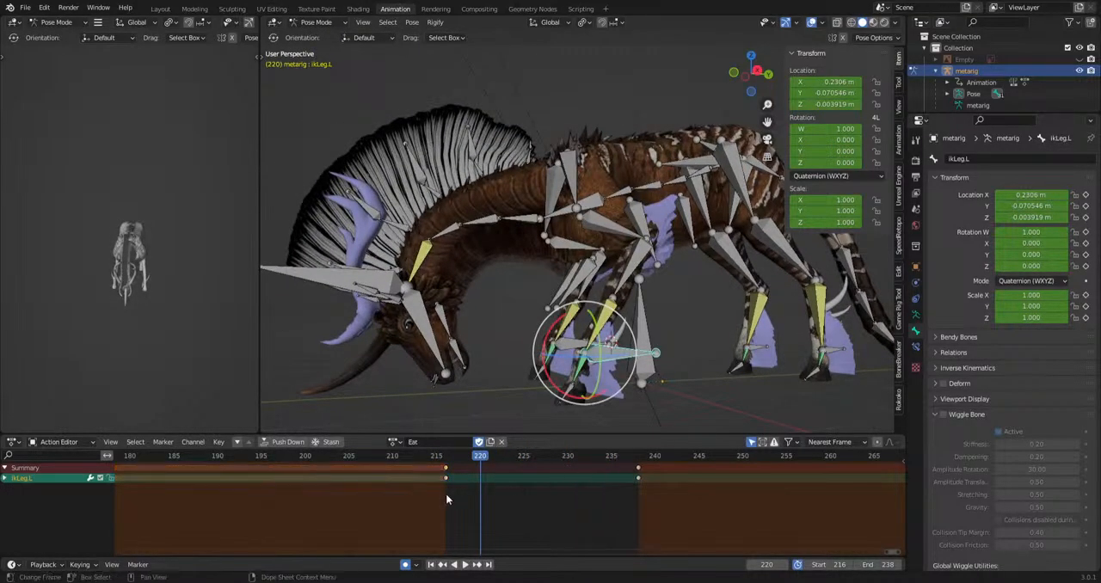
drag(489, 462, 577, 476)
key(space)
drag(438, 496, 494, 462)
key(ctrl+c)
key(ctrl+v)
key(space)
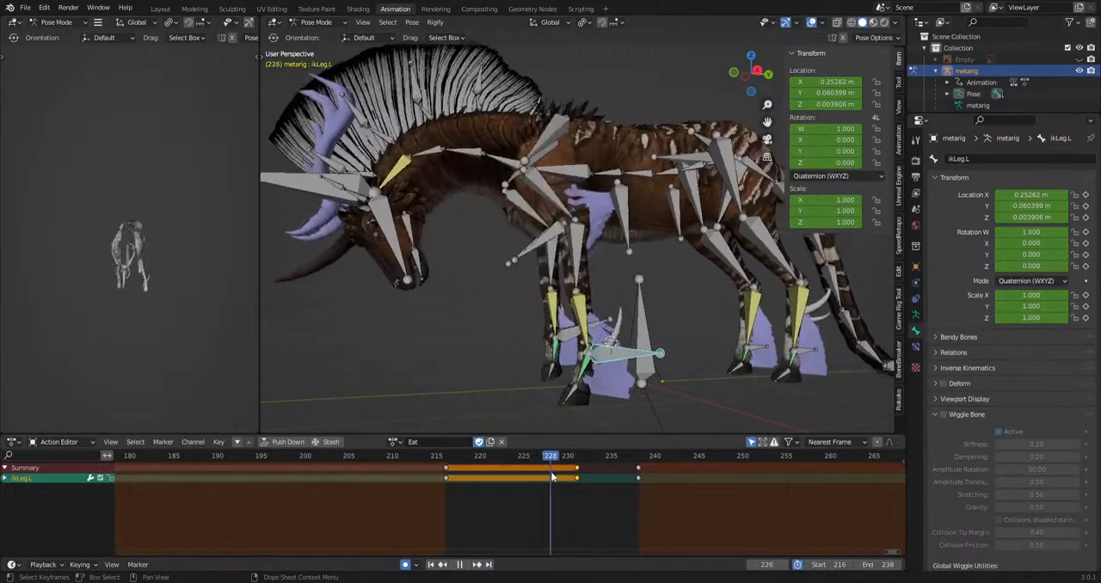
Raise and rotate the ikLeg.L bone at frame 234 as a mid-step pose and play the animation.
middle_drag(593, 418, 616, 397)
key(g)
click(642, 388)
key(r)
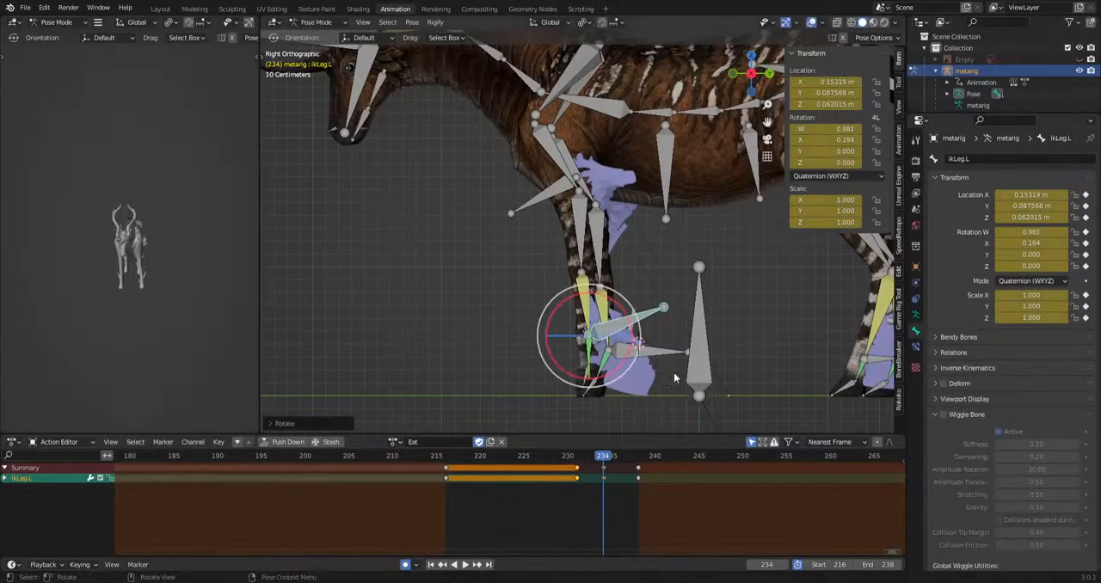
key(space)
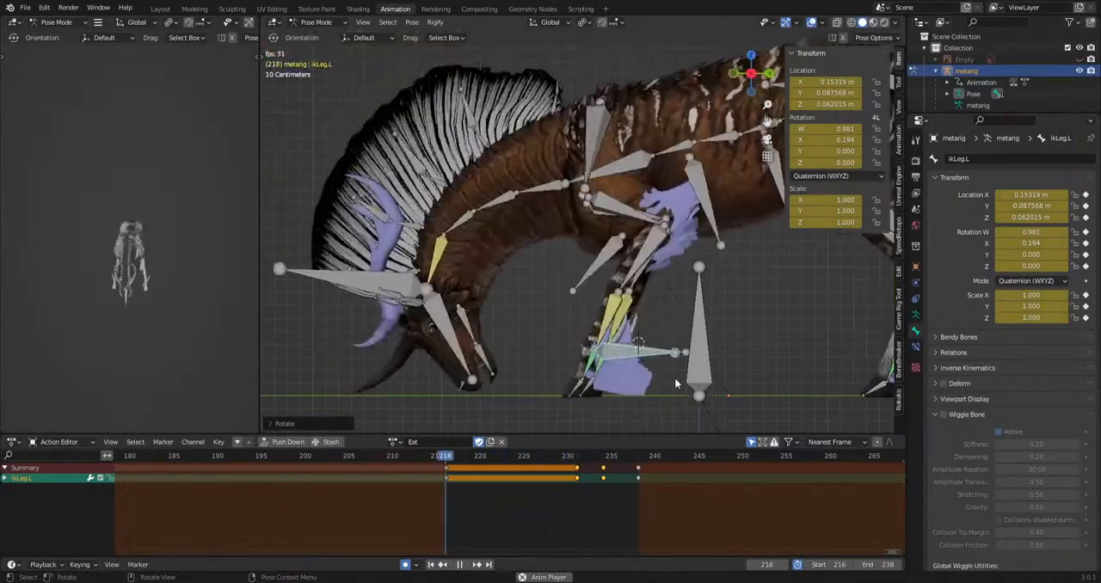
Copy the closing ikLeg.L key to frame 237 and shift the three stepping keys to frames 230, 233 and 236.
key(space)
click(640, 465)
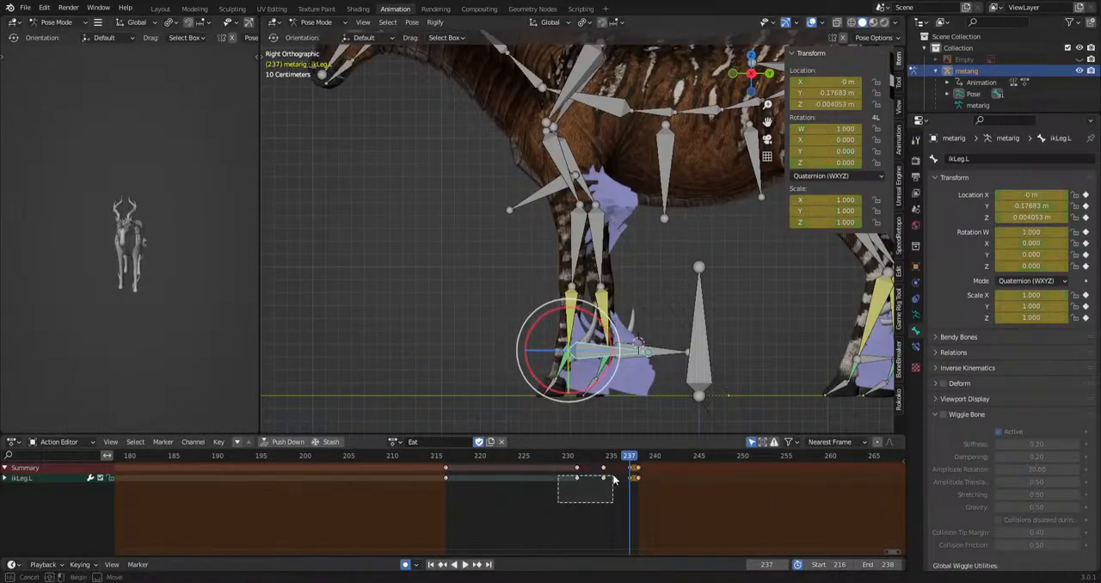
key(space)
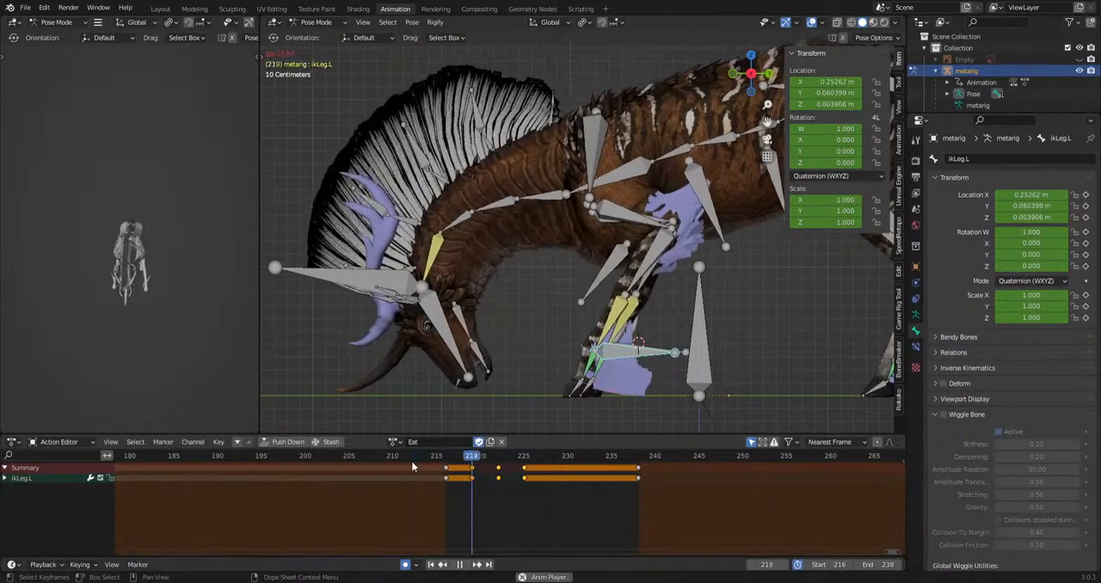
key(g)
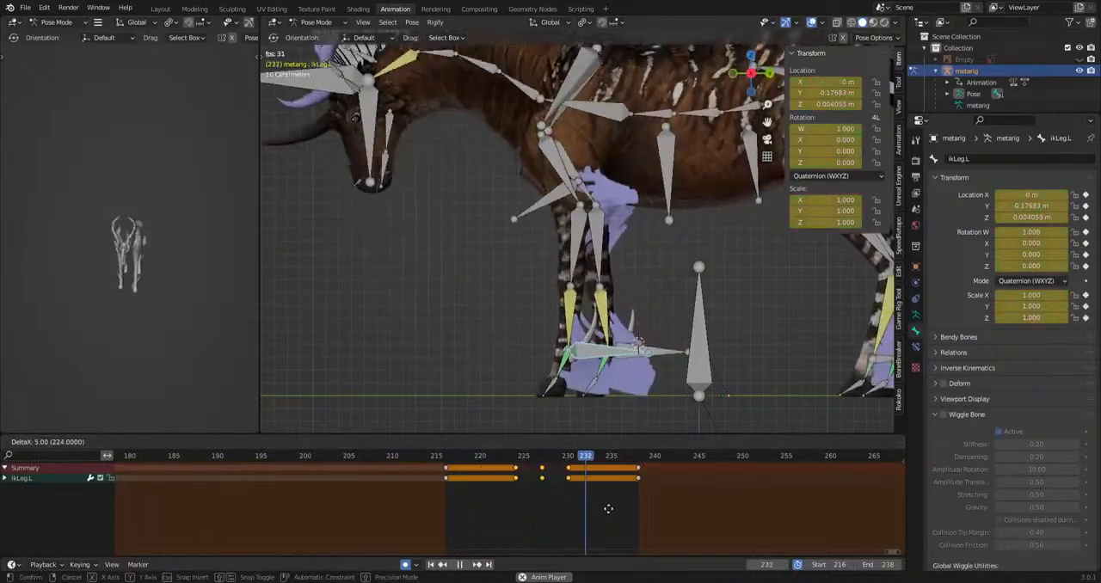
click(666, 512)
key(space)
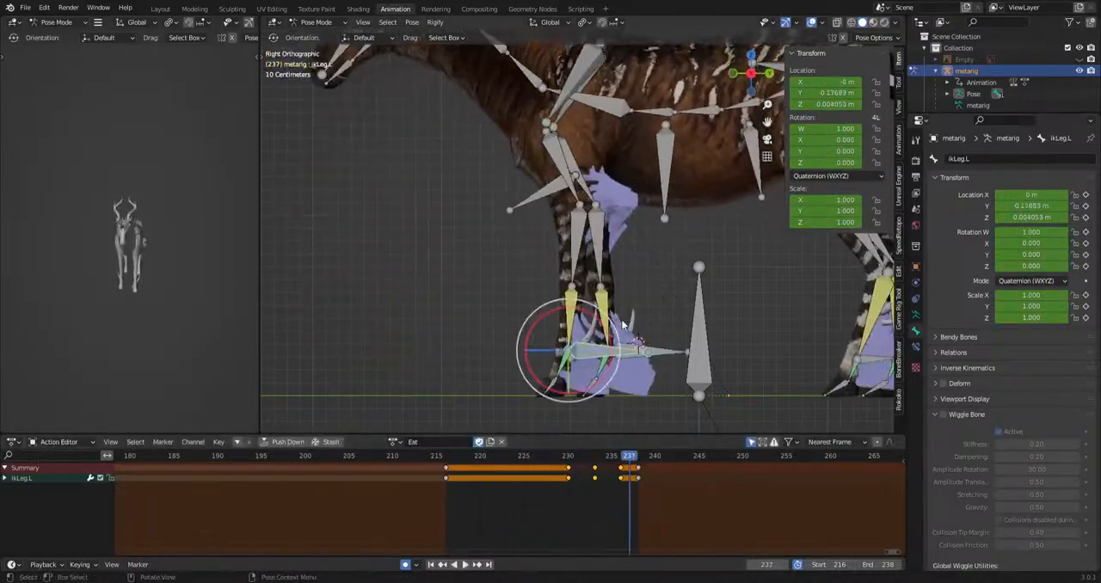
Rotate the forefoot.L bone at frames 222, 227 and 233 to correct the front leg's bend.
scroll(547, 391, up, 3)
shift+middle_drag(547, 390, 543, 338)
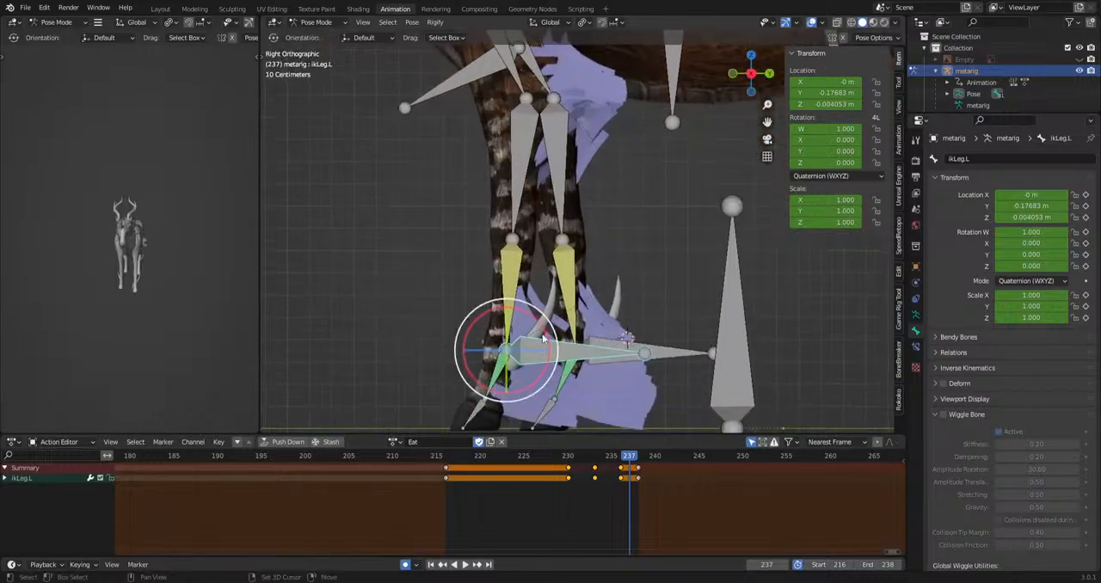
click(522, 286)
key(space)
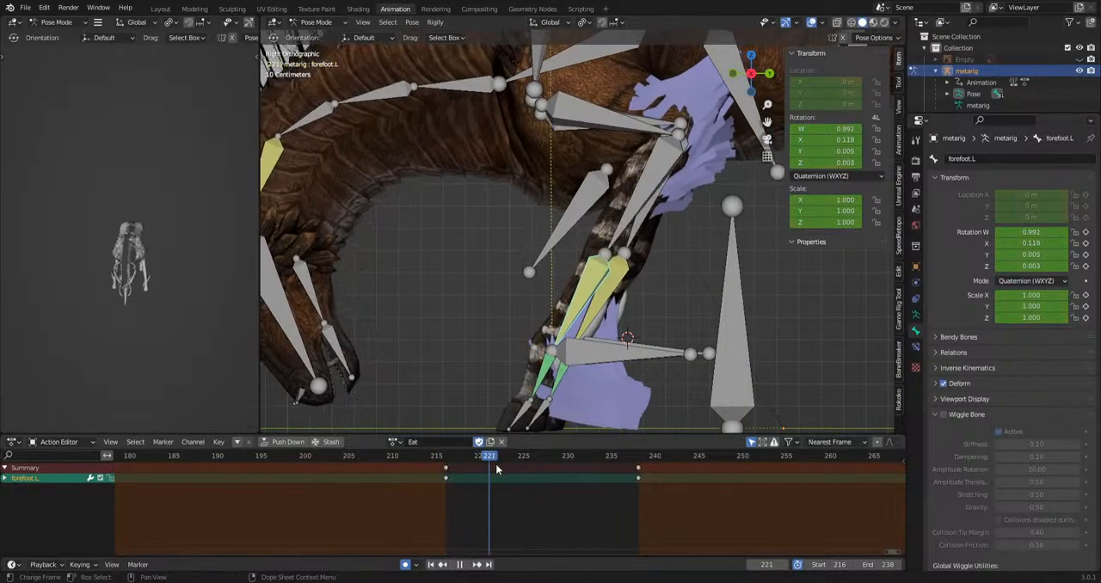
key(space)
key(r)
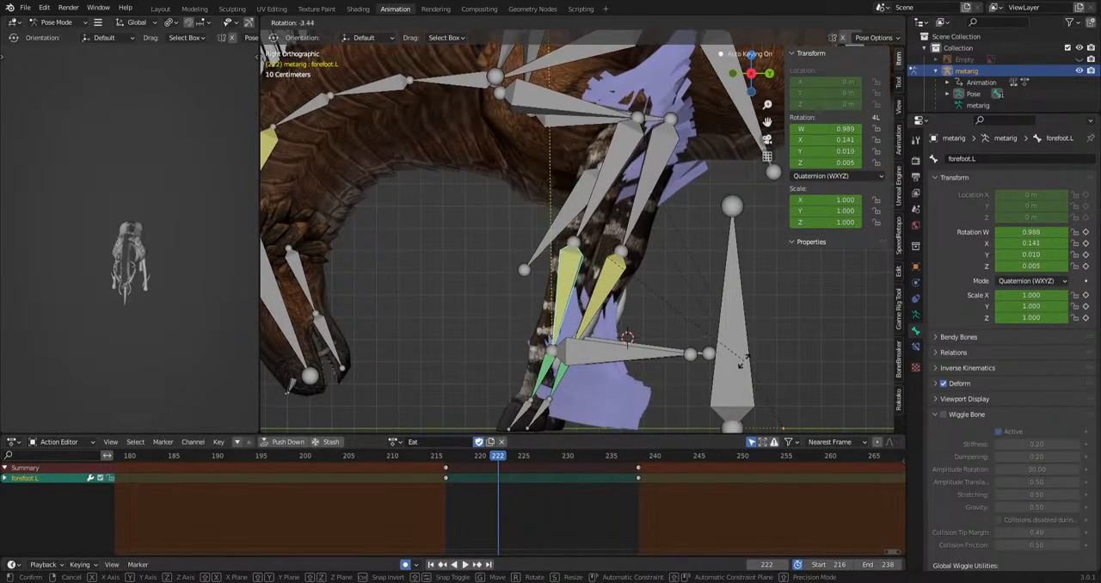
drag(535, 453, 595, 471)
key(r)
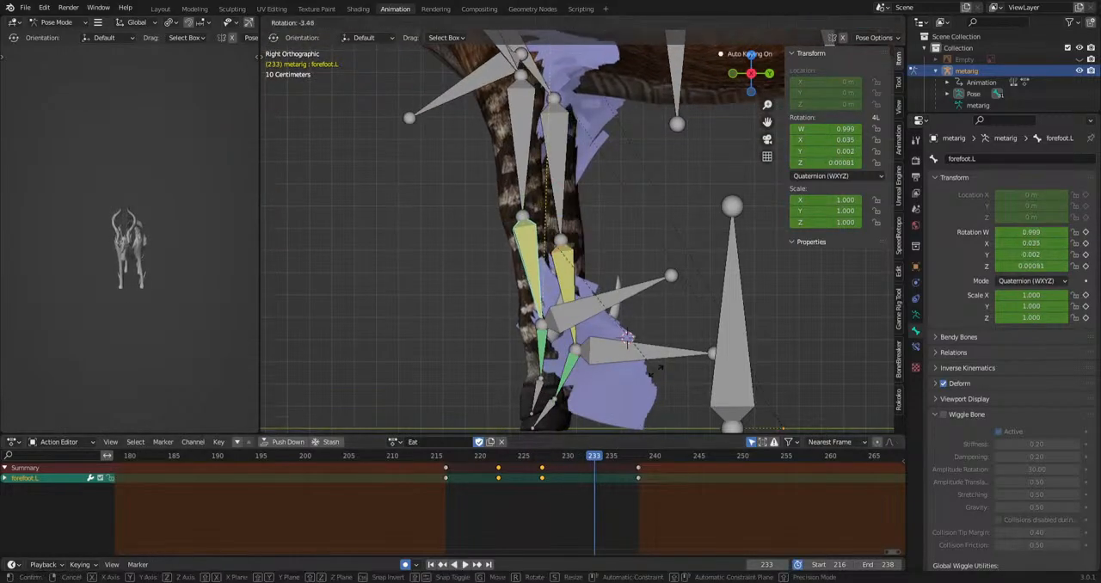
Rotate the ikLeg.L and f_hoof.L bones at frame 233 to tilt the lifted hoof.
click(569, 324)
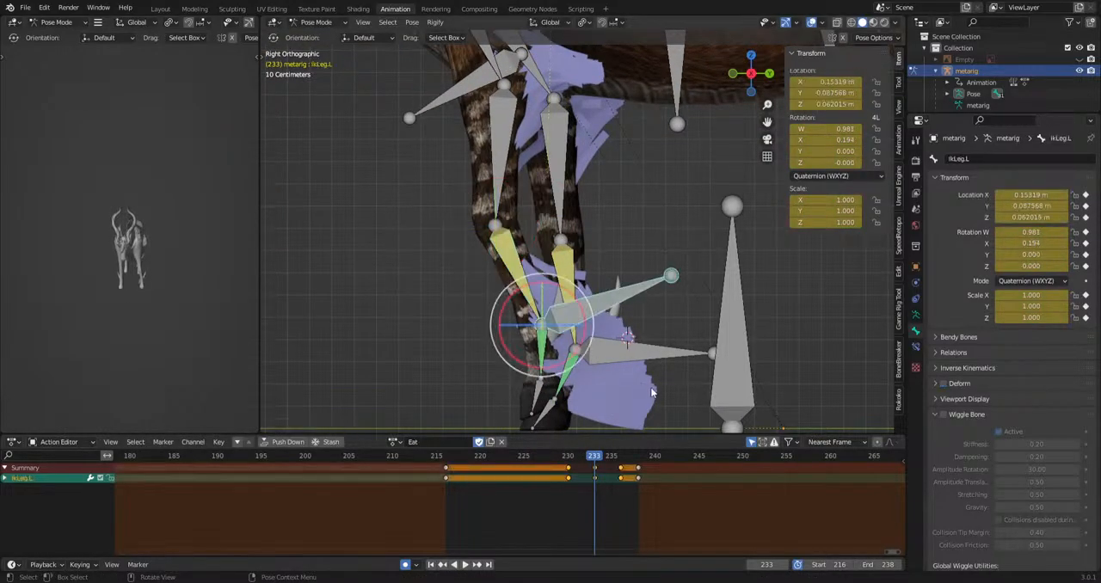
key(r)
click(576, 401)
click(572, 411)
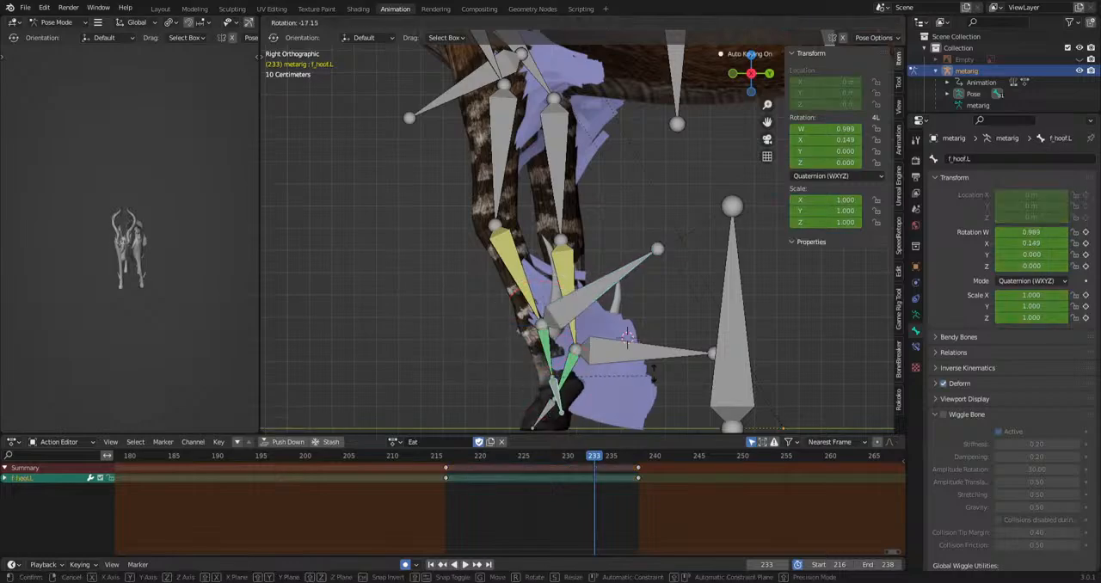
Copy the f_hoof.L key at frame 216 to 229 and its closing key at 238 to 236, and start playback.
key(space)
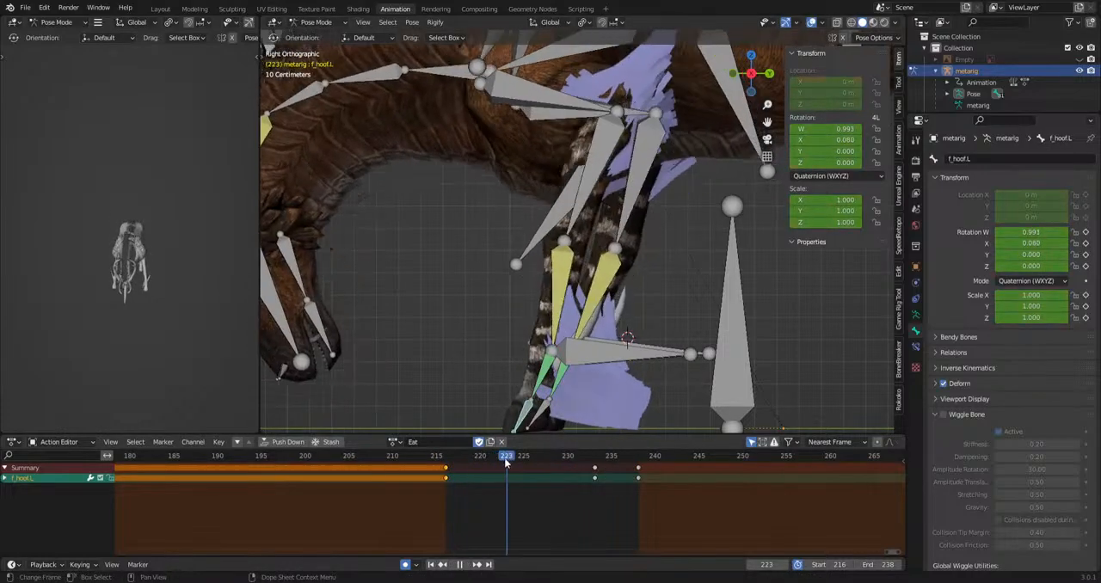
key(ctrl+v)
drag(561, 458, 619, 484)
key(ctrl+v)
key(space)
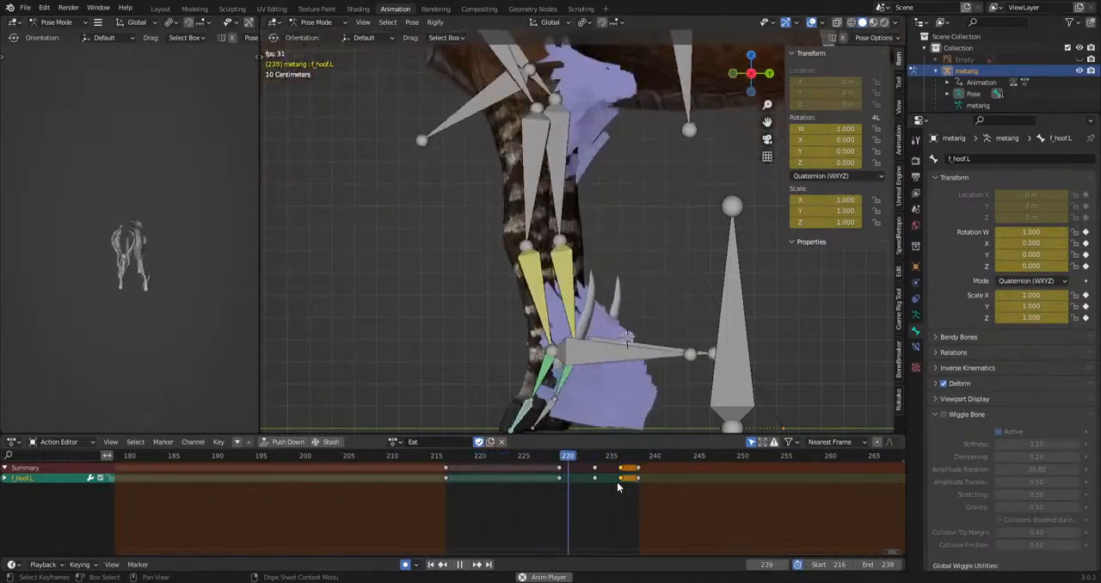
Select the forefoot.R bone in the left side view and rotate it at frame 223.
key(space)
click(568, 268)
middle_drag(378, 344, 549, 355)
key(ctrl+KP_3)
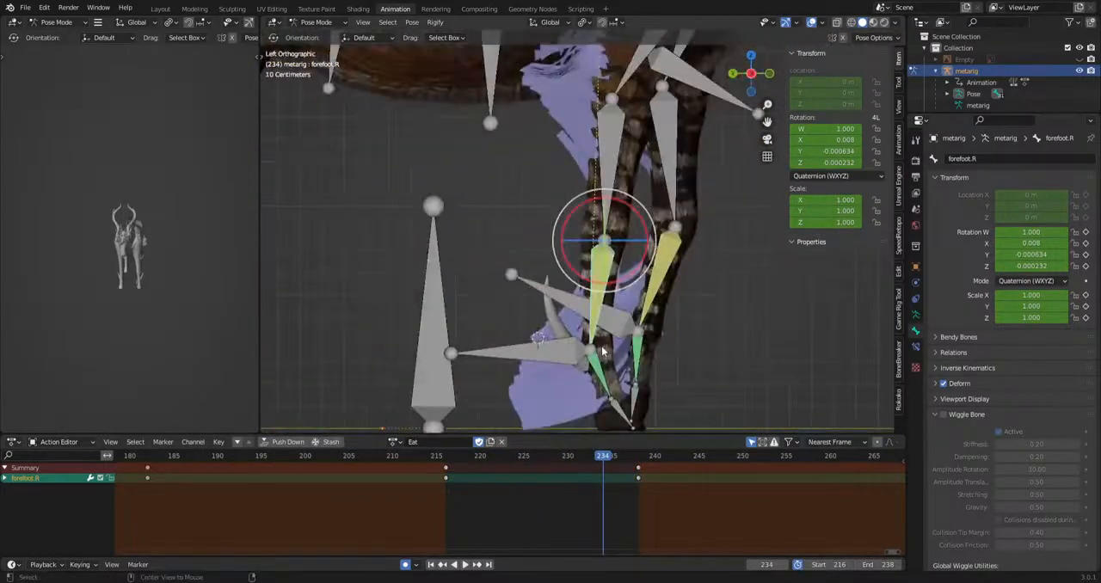
mouse_move(509, 457)
mouse_down()
mouse_move(454, 465)
mouse_move(506, 464)
mouse_up()
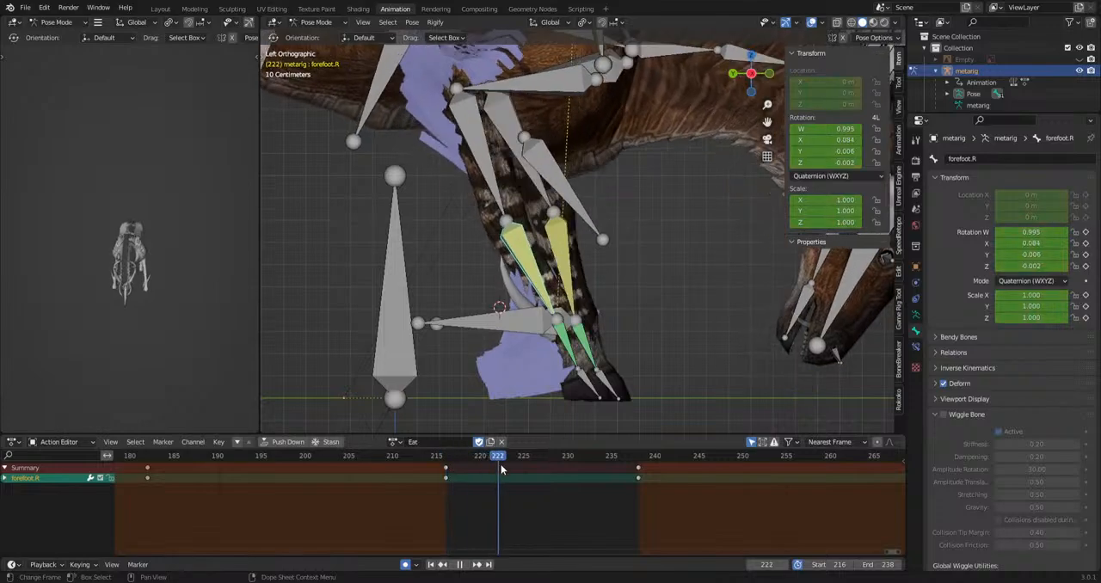
key(r)
key(space)
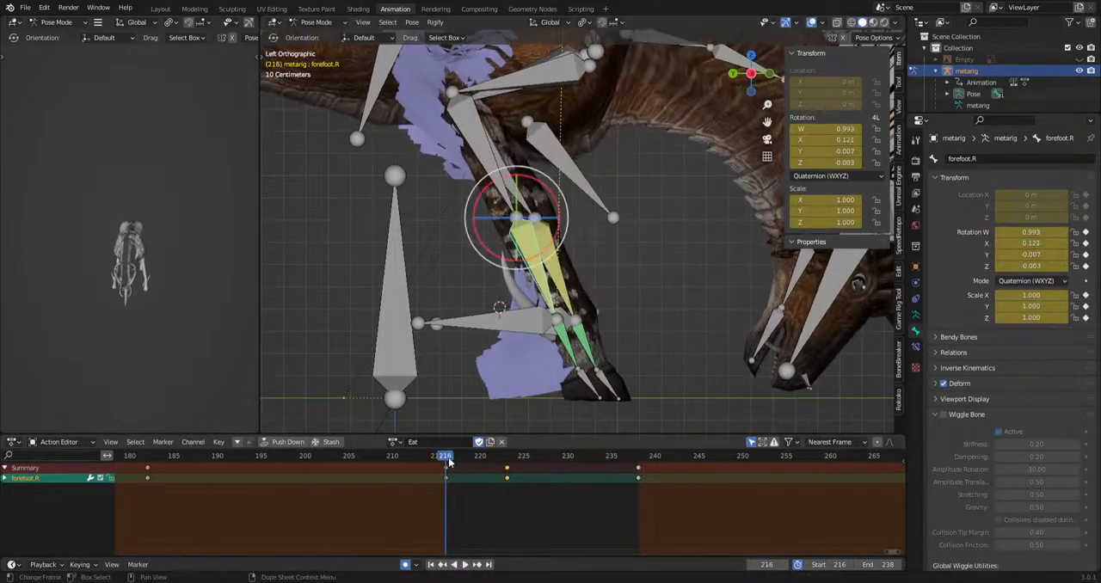
Rotate the forefoot.R bone at frames 227 and 232.
drag(503, 464, 560, 456)
key(r)
click(659, 410)
key(Right)
key(Right)
key(Right)
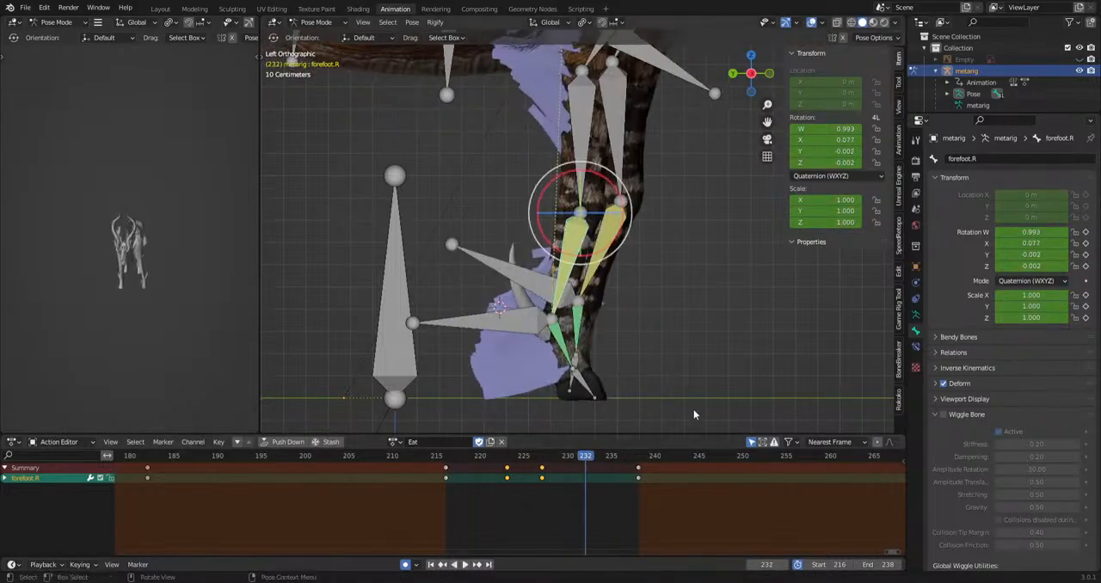
Rotate the f_hoof.R bone at frame 227 to tilt the lifted hoof.
click(590, 392)
key(space)
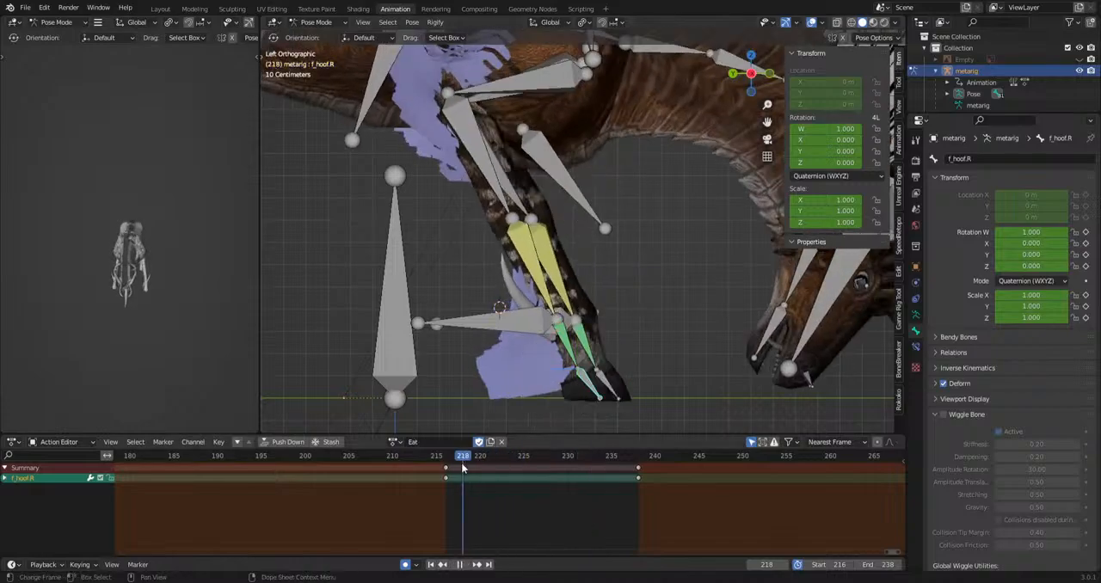
click(649, 410)
Copy the f_hoof.R key at frame 238 to 230 and its key at frame 216 to 225.
key(Right)
key(Right)
key(Right)
key(b)
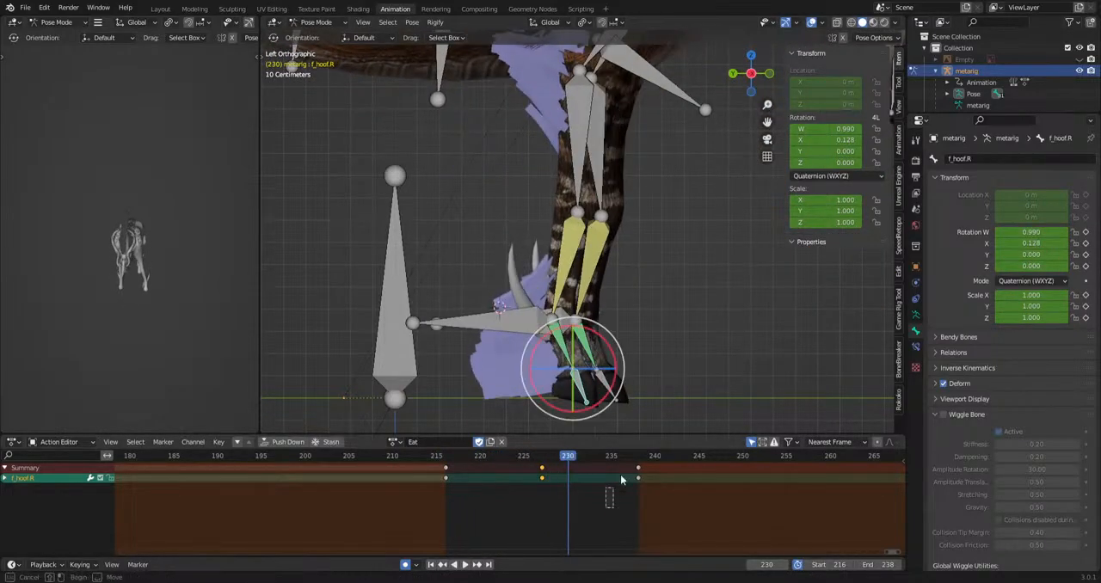
key(ctrl+v)
drag(567, 460, 527, 468)
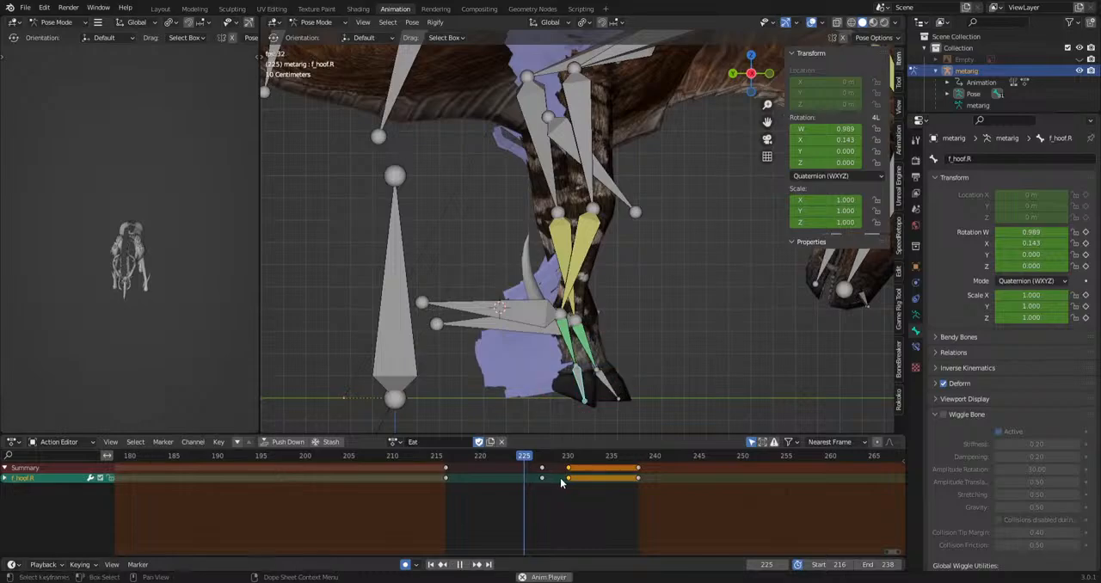
key(space)
key(Escape)
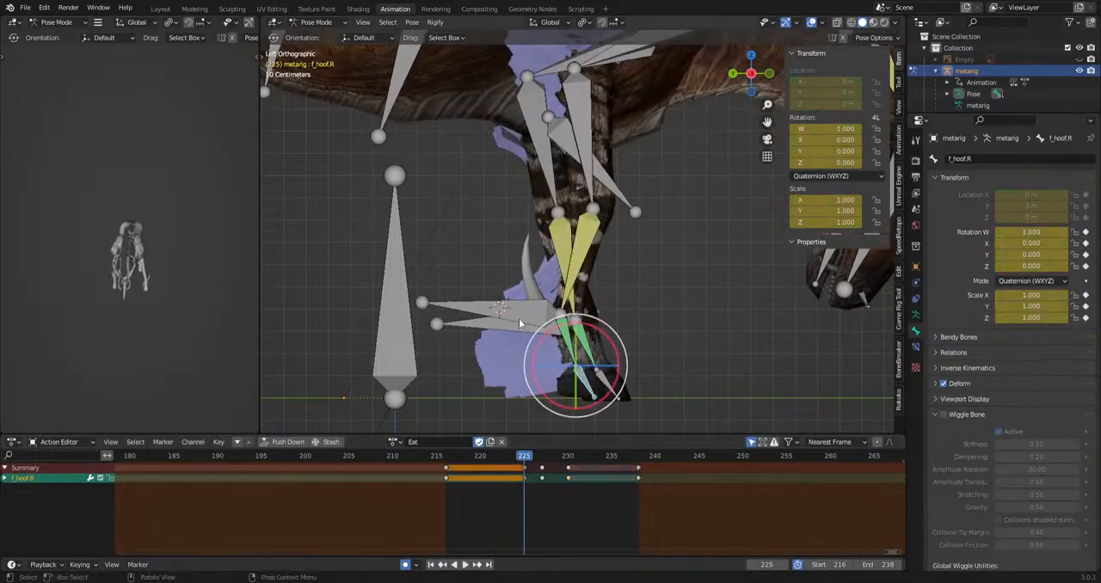
Move and rotate the ikLeg.R bone at frame 227 to lift the step, and play back the result from the side.
click(514, 320)
click(542, 459)
key(g)
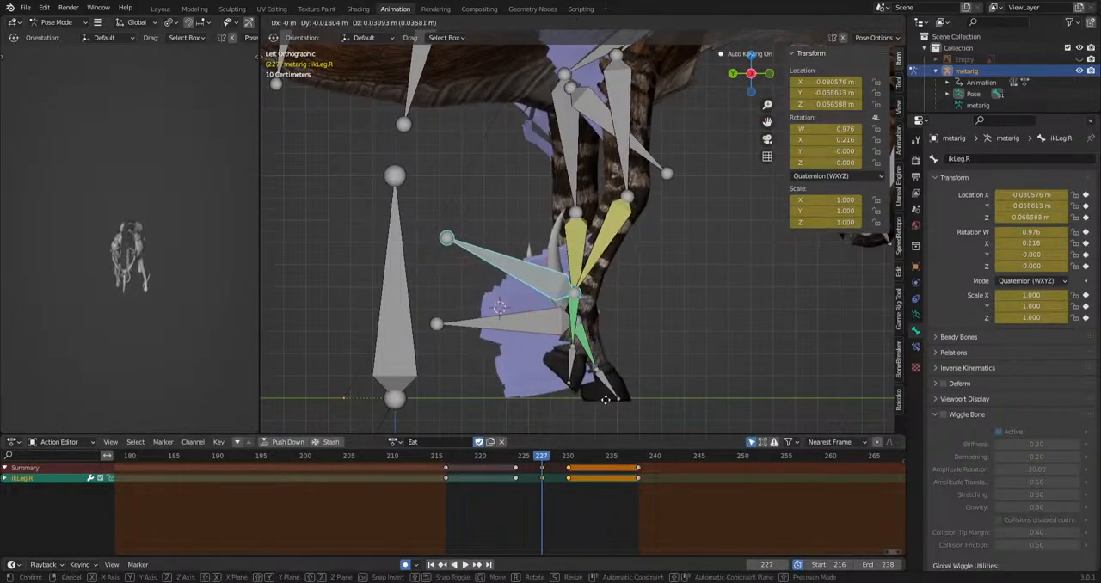
click(590, 412)
key(r)
click(588, 409)
key(space)
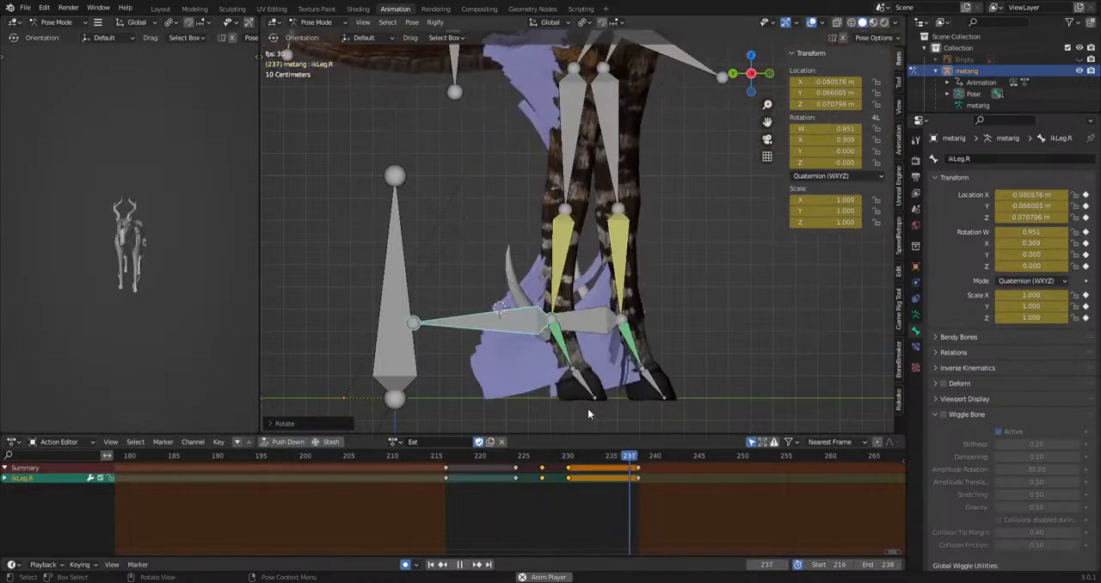
middle_drag(122, 288, 229, 287)
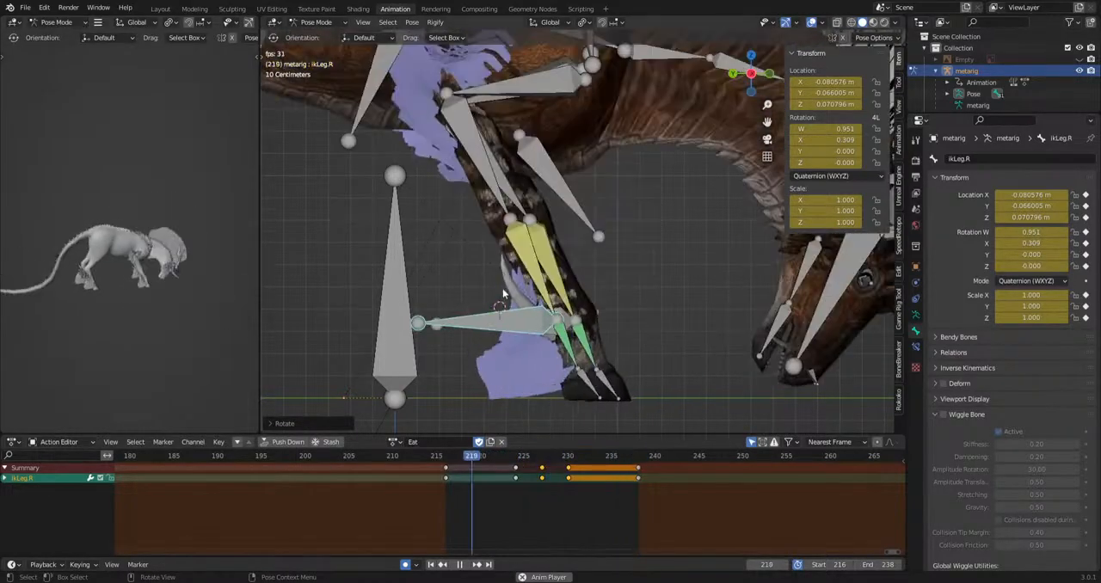
key(space)
Stretch the transition keys of all bones to end at frame 244 and extend the preview range to 216–244.
scroll(764, 267, down, 10)
drag(714, 123, 305, 329)
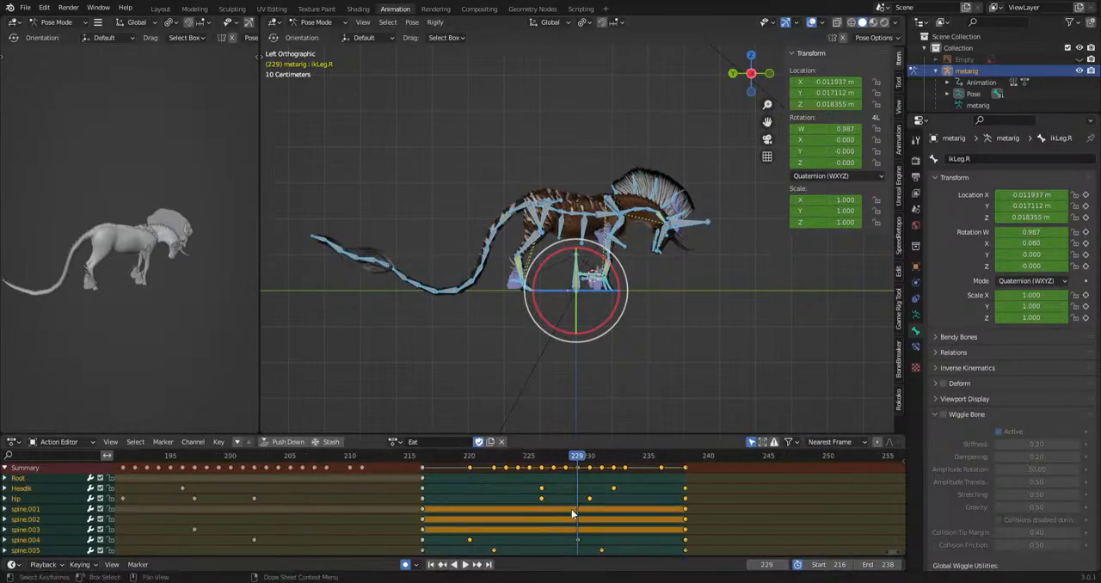
click(568, 458)
key(s)
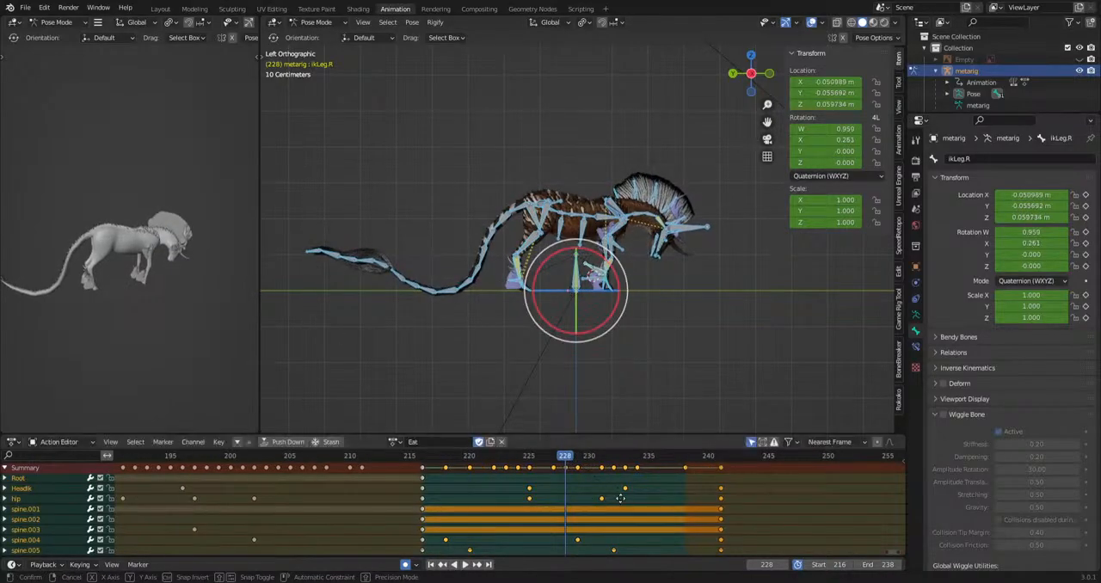
click(722, 498)
key(b)
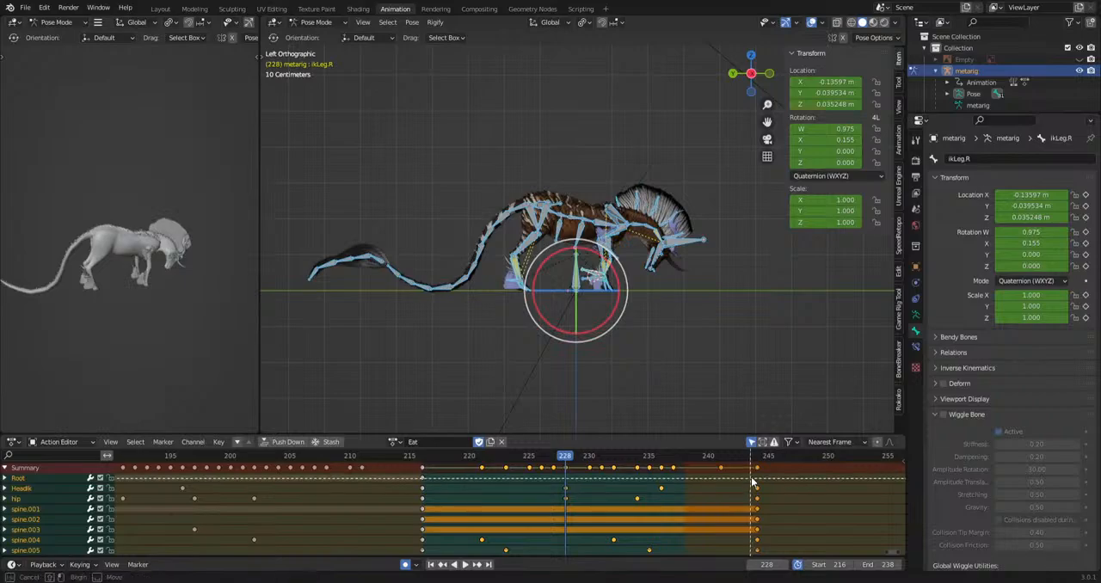
drag(754, 470, 661, 497)
drag(421, 509, 421, 509)
key(space)
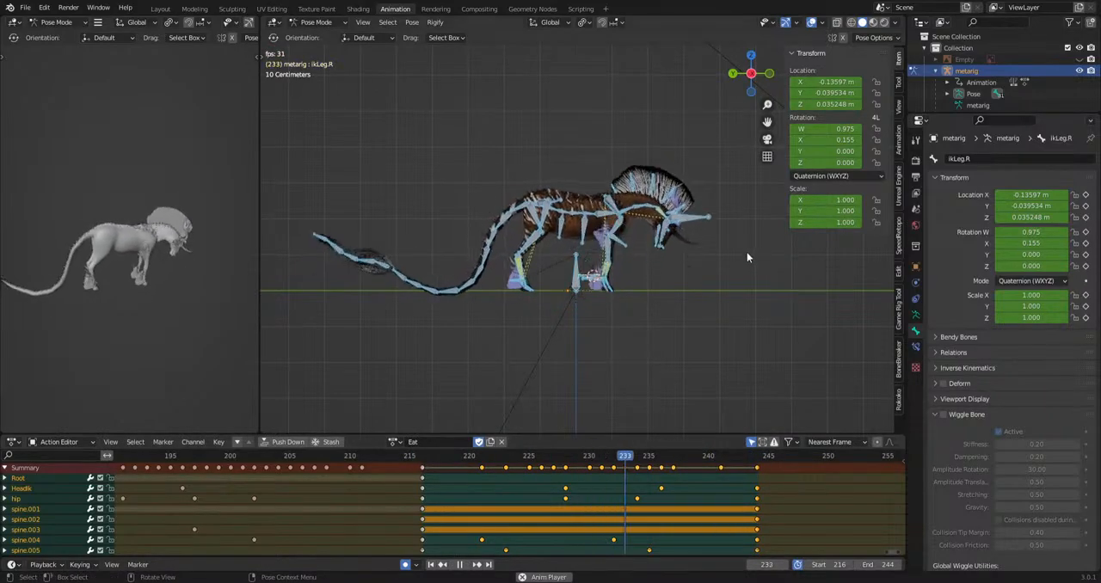
Select the spine.002 bone and rotate it slightly at frame 225.
scroll(746, 252, up, 8)
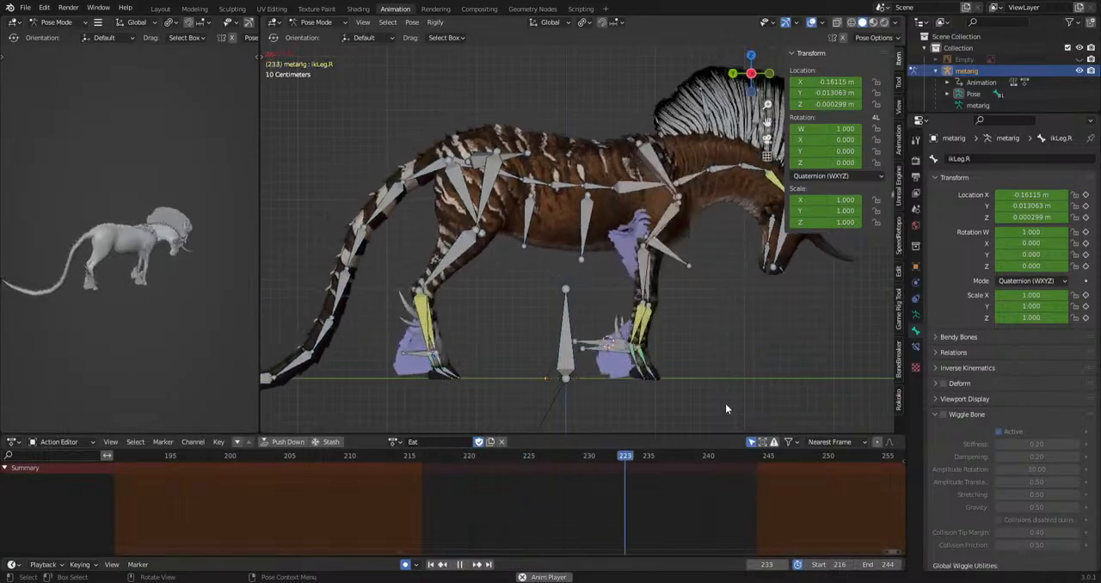
key(space)
click(504, 181)
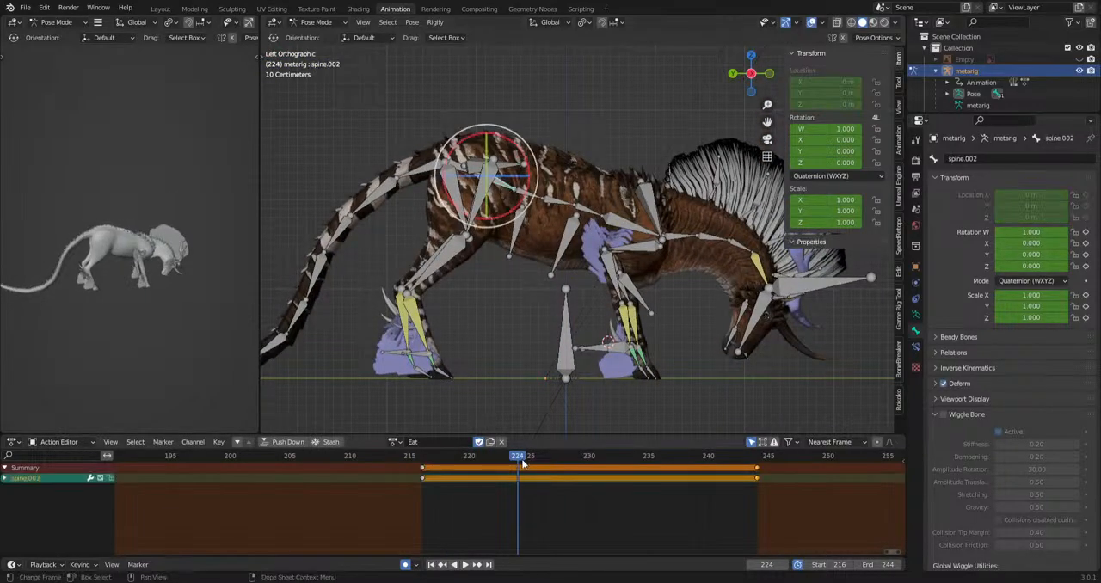
drag(521, 462, 529, 482)
key(r)
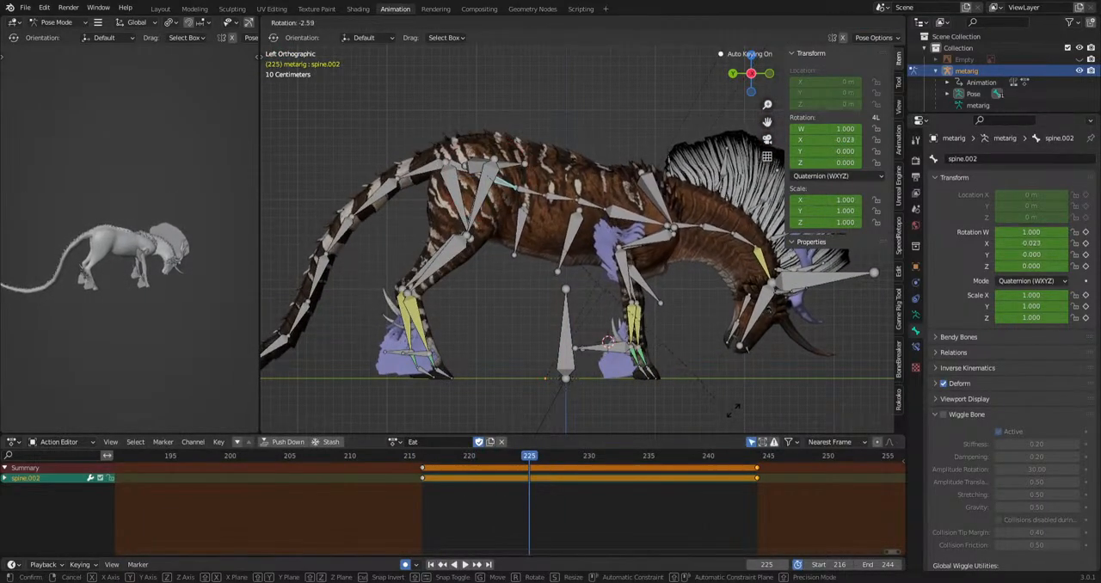
click(653, 448)
key(space)
Rotate the spine.002 bone slightly at frame 235 and play back the transition.
drag(616, 461, 650, 462)
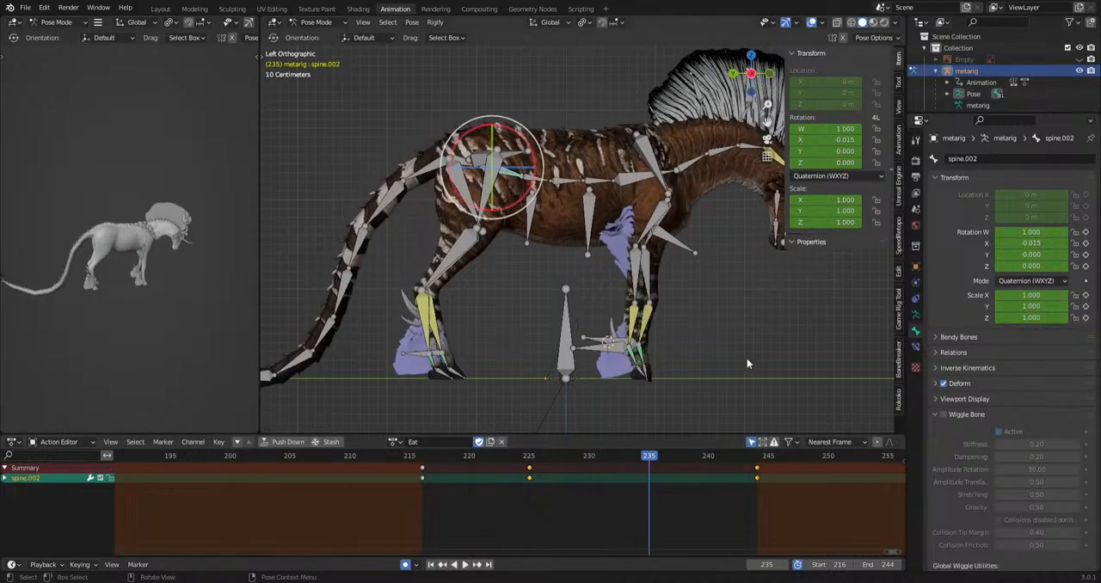
key(r)
click(747, 418)
key(space)
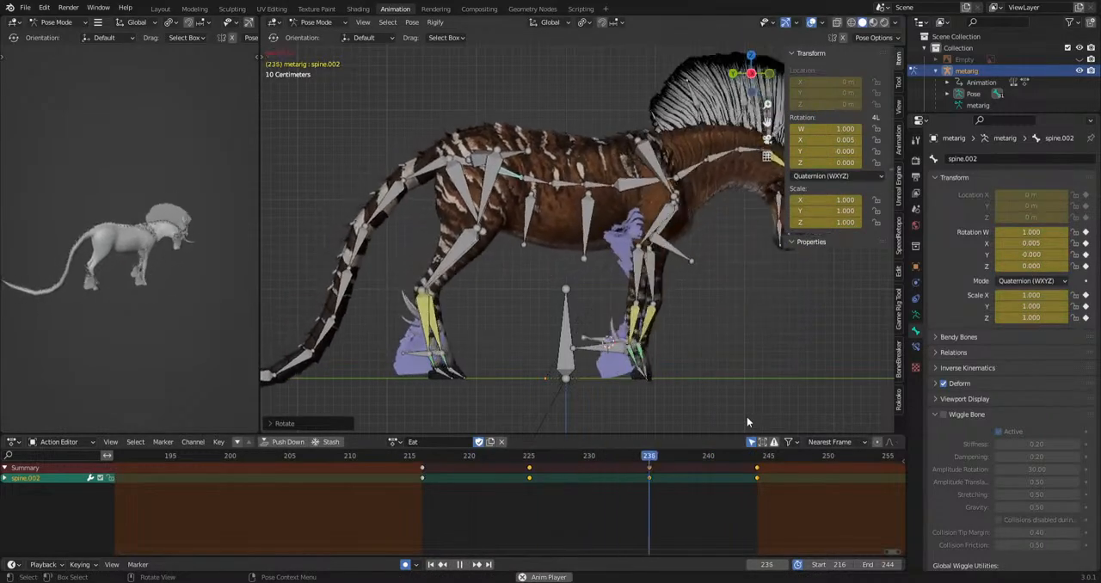
key(space)
Rotate the spine.002 bone sideways at frame 230 in the top view.
middle_drag(738, 407, 839, 137)
shift+middle_drag(723, 215, 635, 235)
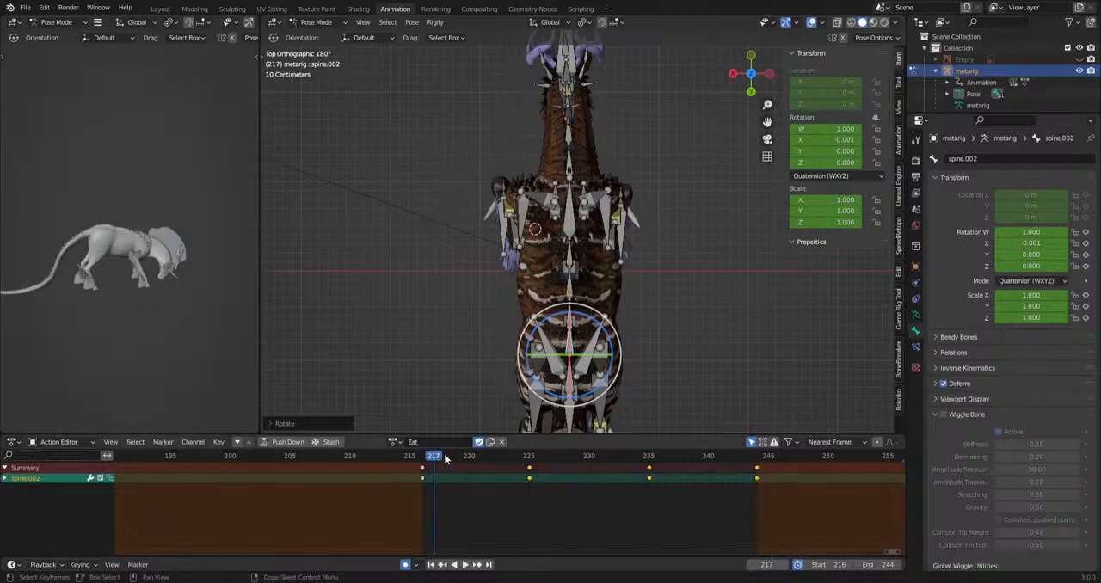
drag(444, 460, 588, 481)
key(r)
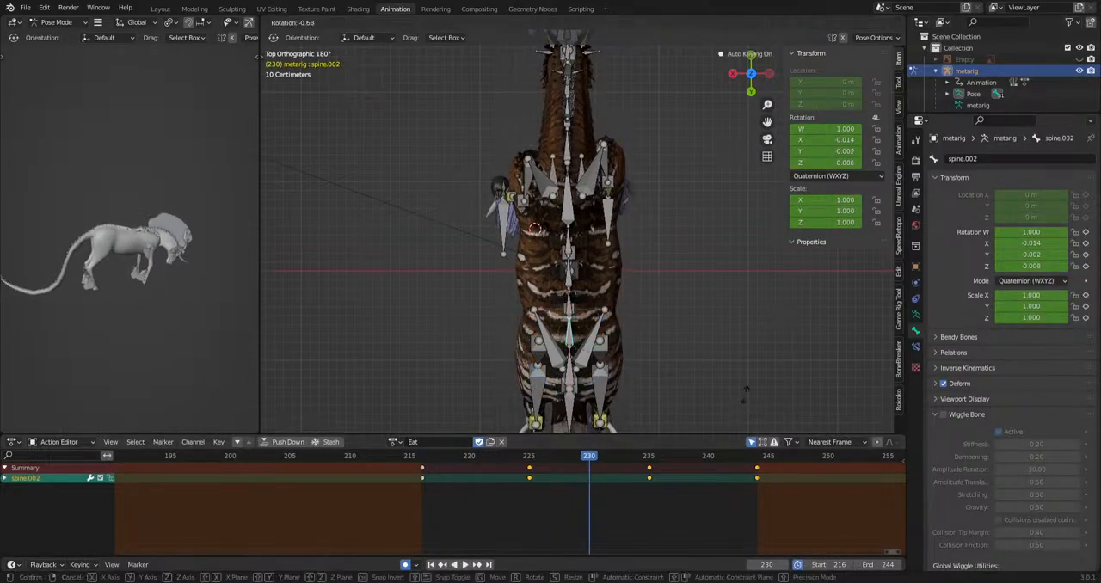
click(749, 395)
key(space)
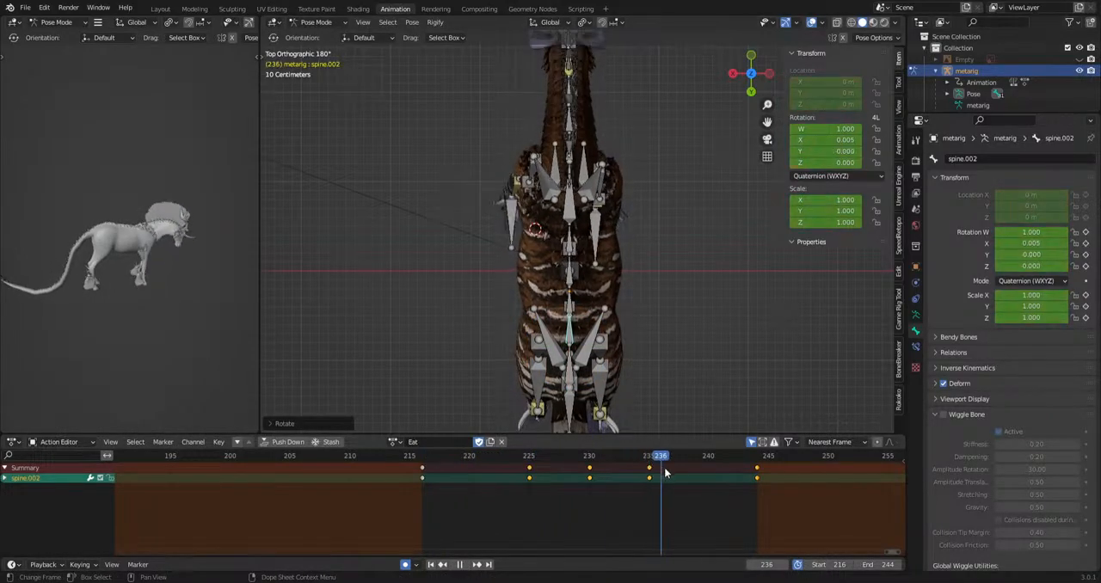
Rotate the spine.002 bone sideways at frame 238 and play back the sway.
drag(665, 468, 685, 459)
key(r)
click(750, 419)
key(space)
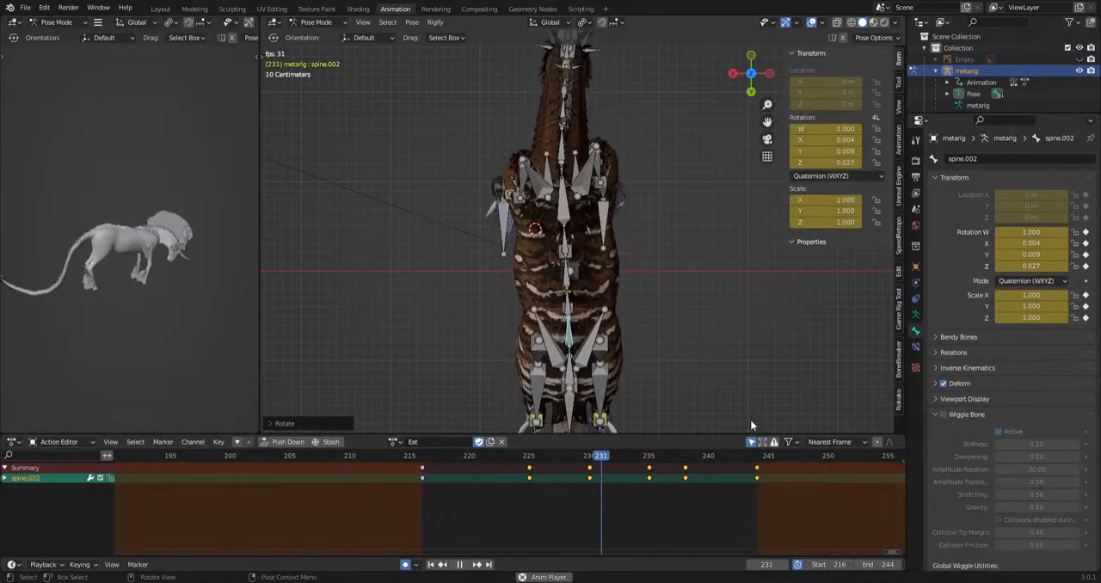
key(space)
click(566, 205)
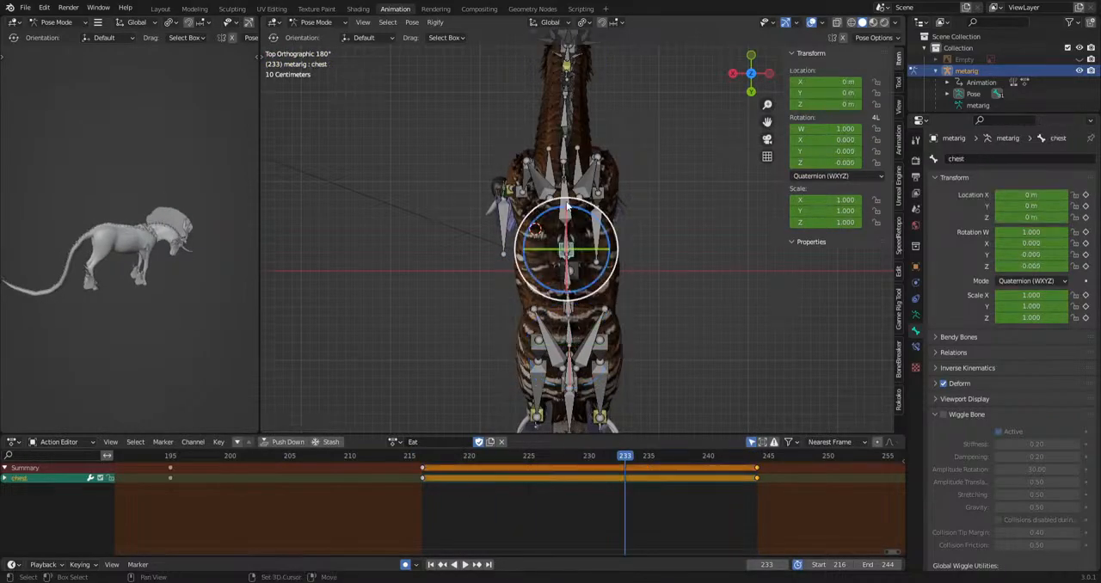
mouse_move(568, 206)
middle_down()
mouse_move(685, 321)
mouse_move(576, 200)
middle_up()
click(577, 200)
shift+click(606, 178)
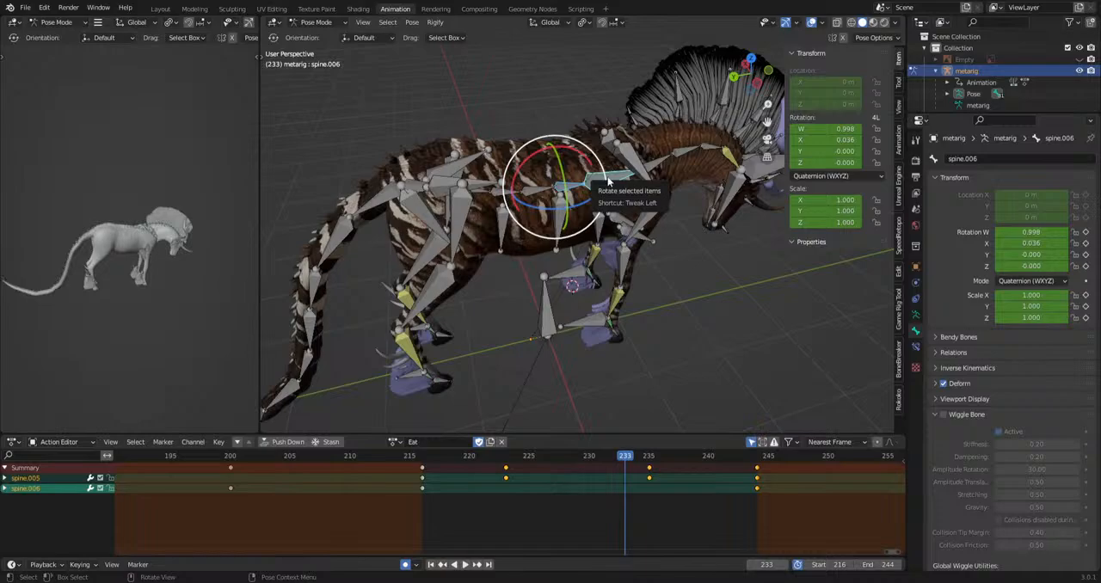
Select the forefoot.R bone in the left side view and rotate it at frame 233.
scroll(723, 325, up, 1)
middle_drag(722, 324, 647, 265)
scroll(678, 283, up, 3)
scroll(647, 266, up, 2)
click(596, 314)
key(r)
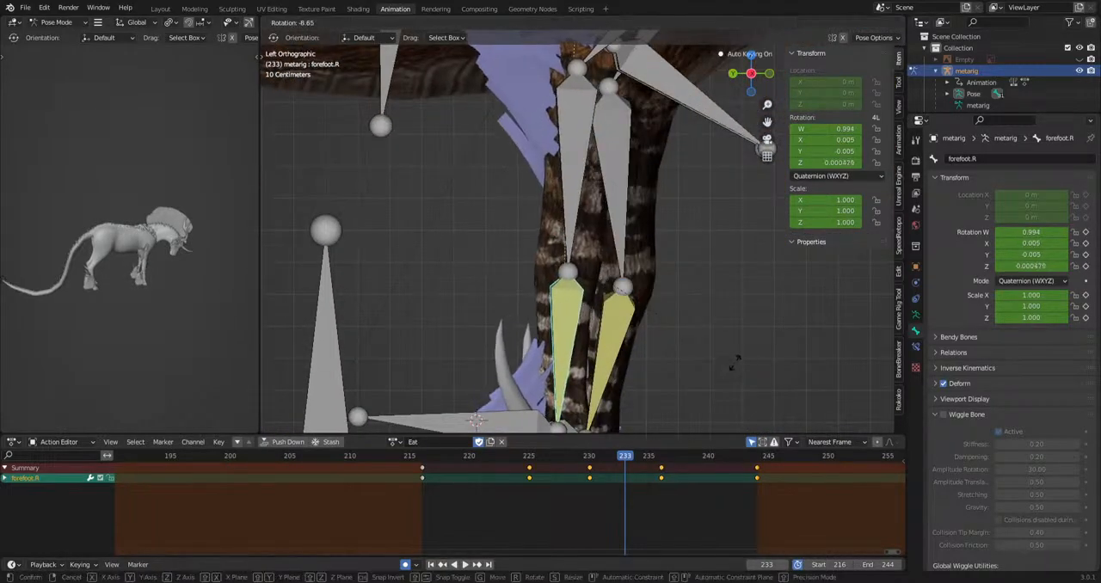
click(727, 371)
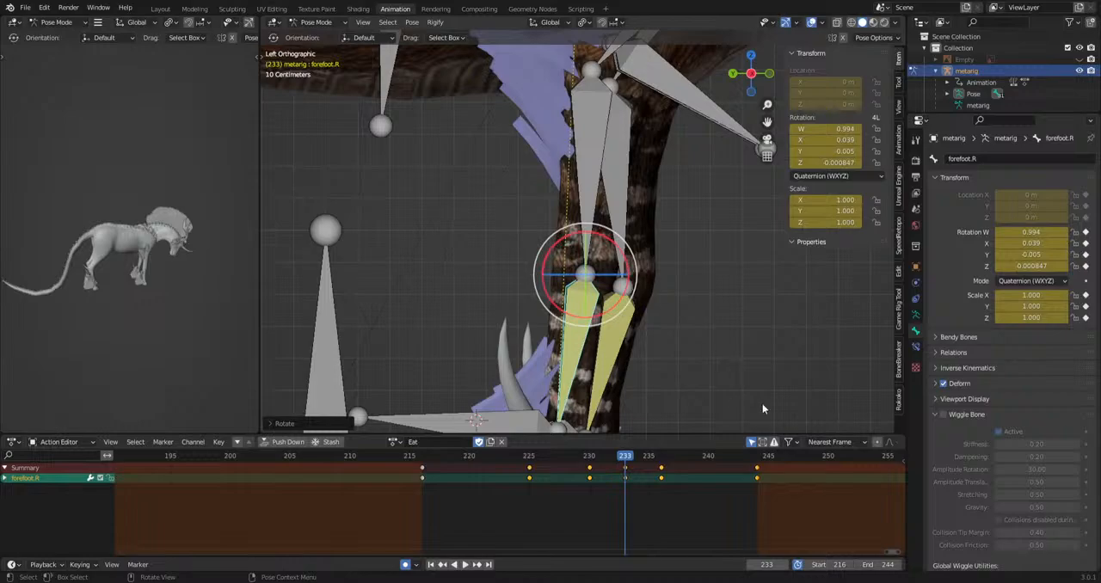
Try rotating the forefoot.R bone at frame 233 from the front view.
key(KP_1)
key(r)
click(747, 315)
key(ctrl+z)
key(ctrl+KP_3)
Try rotating the ikLeg.R and f_hoof.R bones at frame 233 to lift the front hoof.
shift+middle_drag(728, 348, 719, 150)
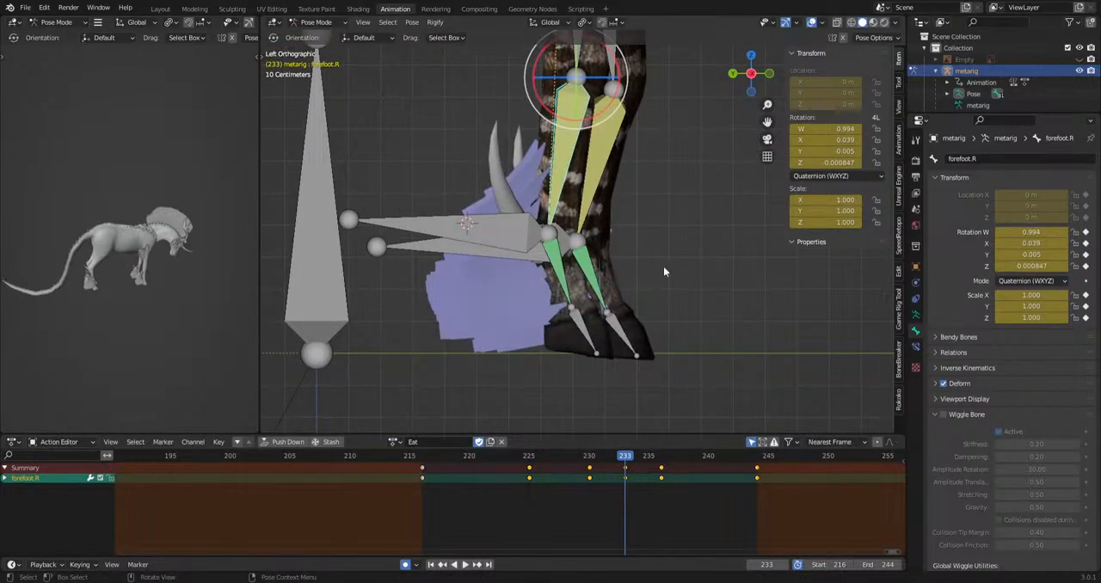
click(506, 232)
key(r)
click(526, 344)
click(509, 342)
key(r)
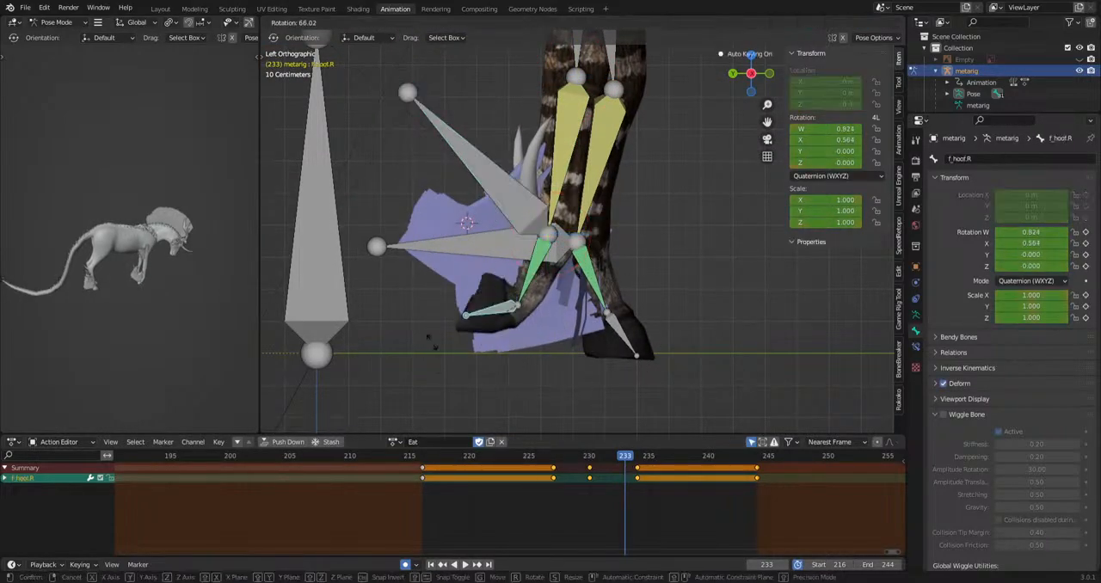
click(569, 345)
key(ctrl+z)
key(ctrl+z)
key(ctrl+z)
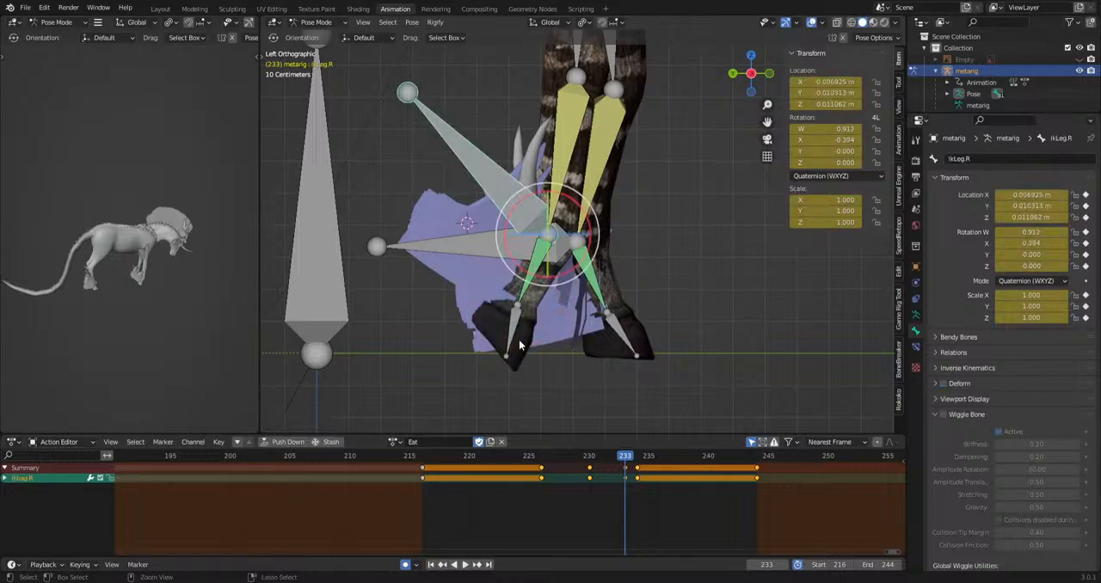
key(r)
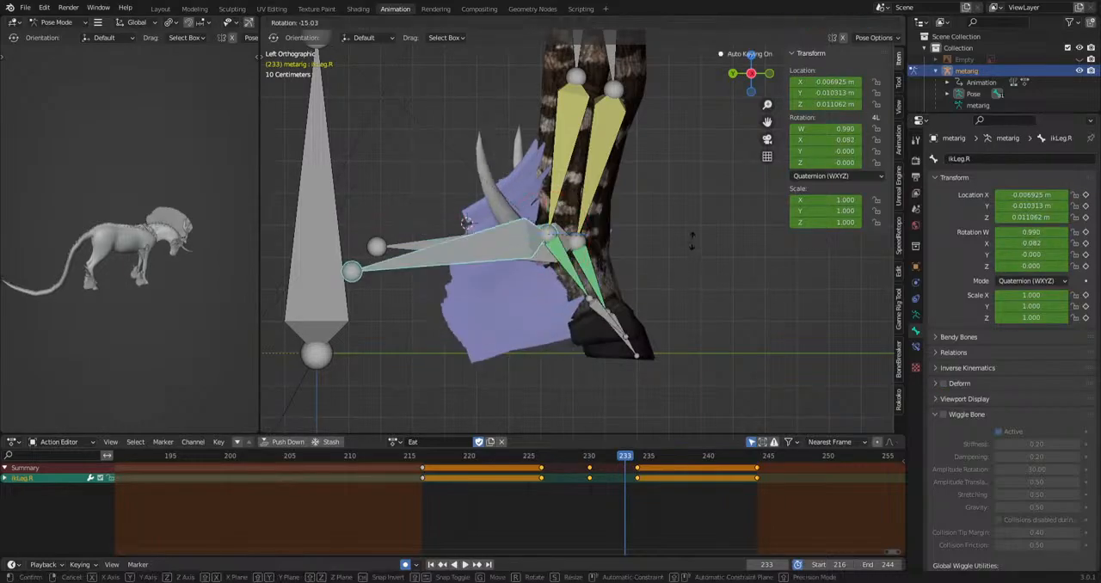
right_click(642, 365)
Select the hind_foot.R bone and rotate it at frame 233.
scroll(642, 365, down, 4)
shift+middle_drag(368, 315, 530, 365)
scroll(697, 317, down, 4)
click(536, 310)
key(r)
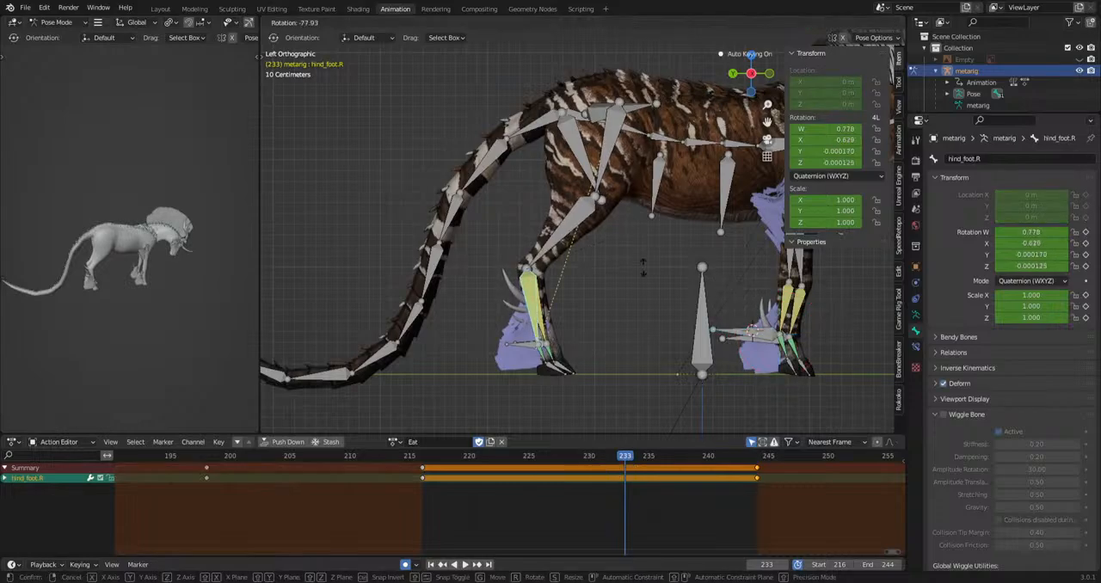
click(648, 296)
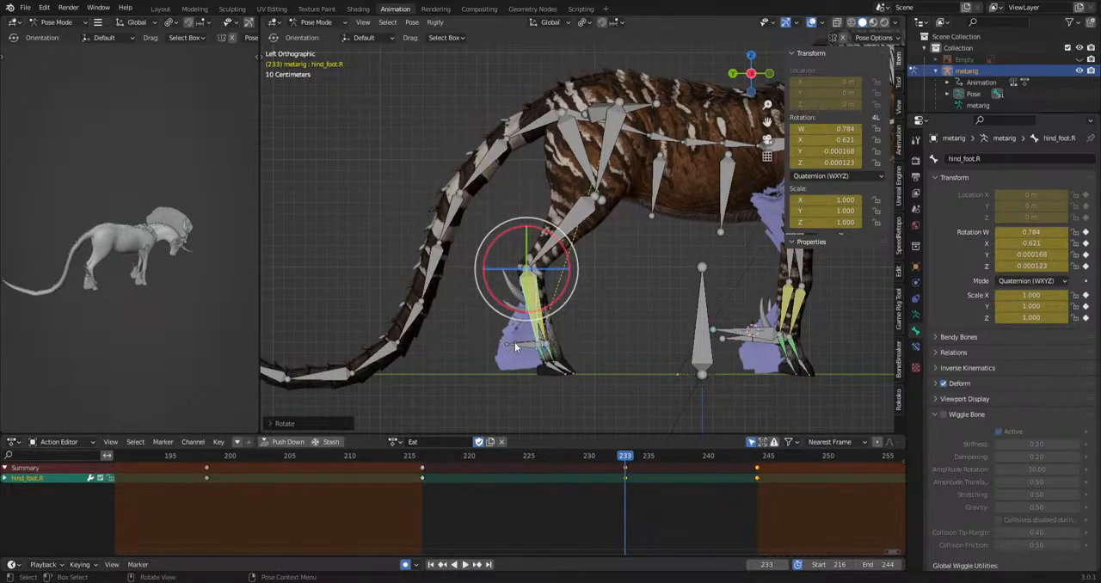
Try moving the IKhindleg.R bone backward and rotating it at frame 233.
click(514, 343)
key(g)
click(454, 329)
key(r)
click(556, 399)
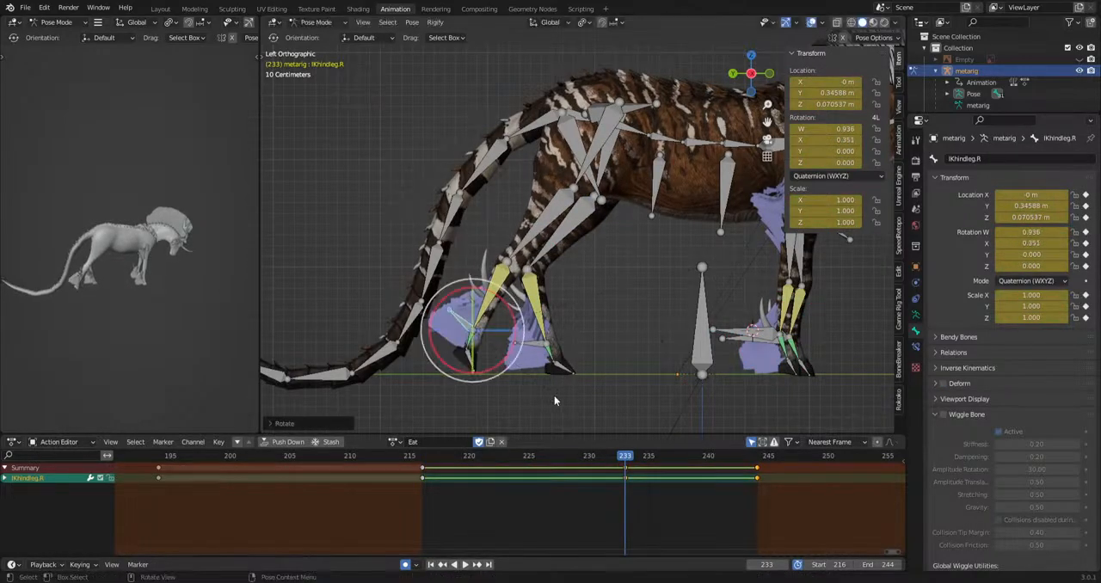
key(ctrl+z)
key(ctrl+z)
key(ctrl+z)
Select the upper_arm.R bone and rotate it at frame 228 to shift the right front upper leg.
shift+middle_drag(837, 272, 609, 304)
shift+middle_drag(672, 271, 577, 300)
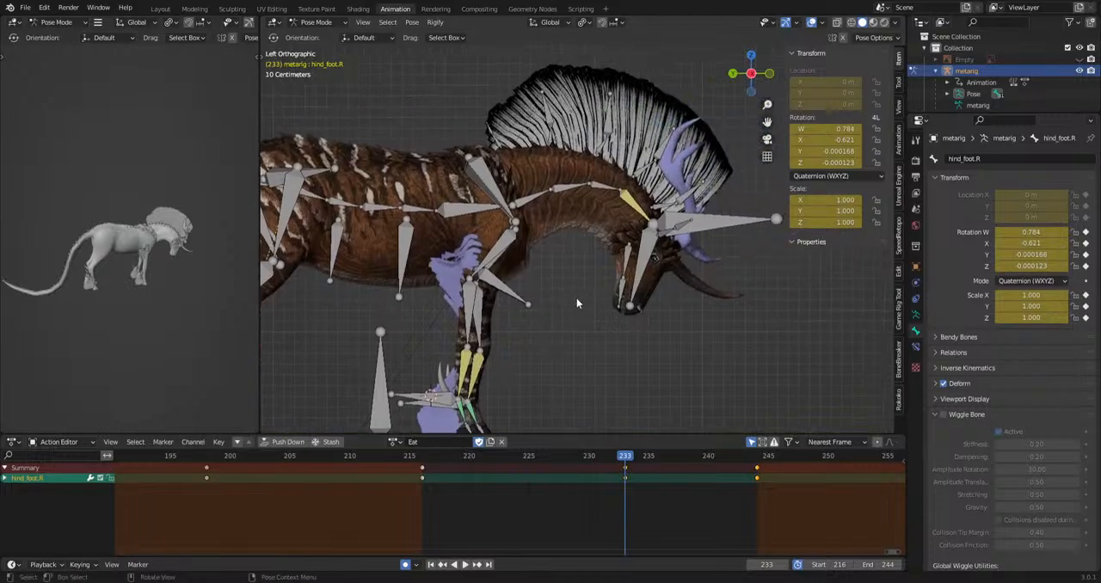
scroll(577, 299, up, 1)
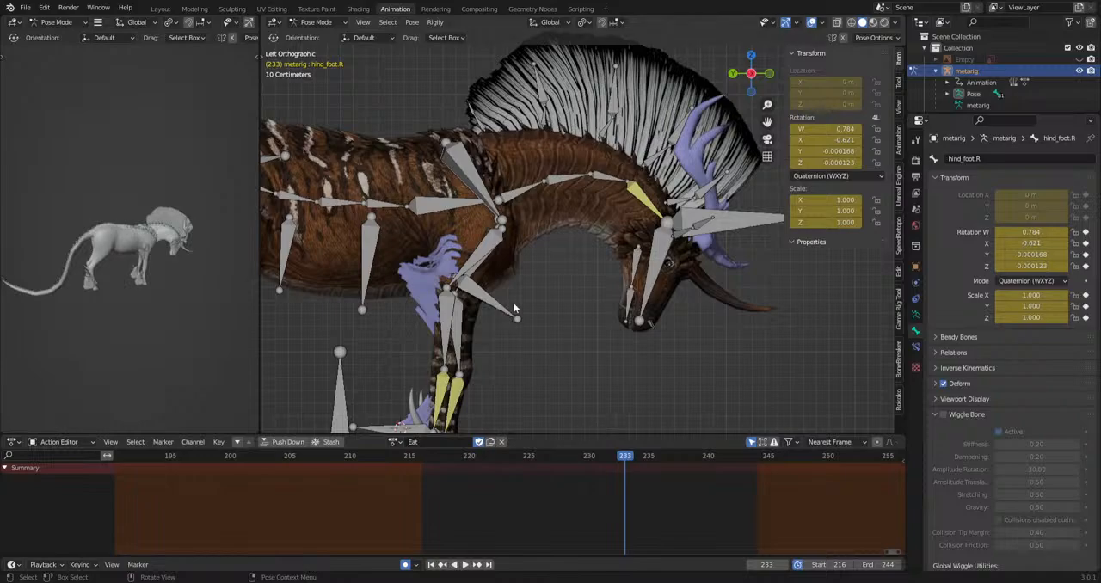
click(476, 263)
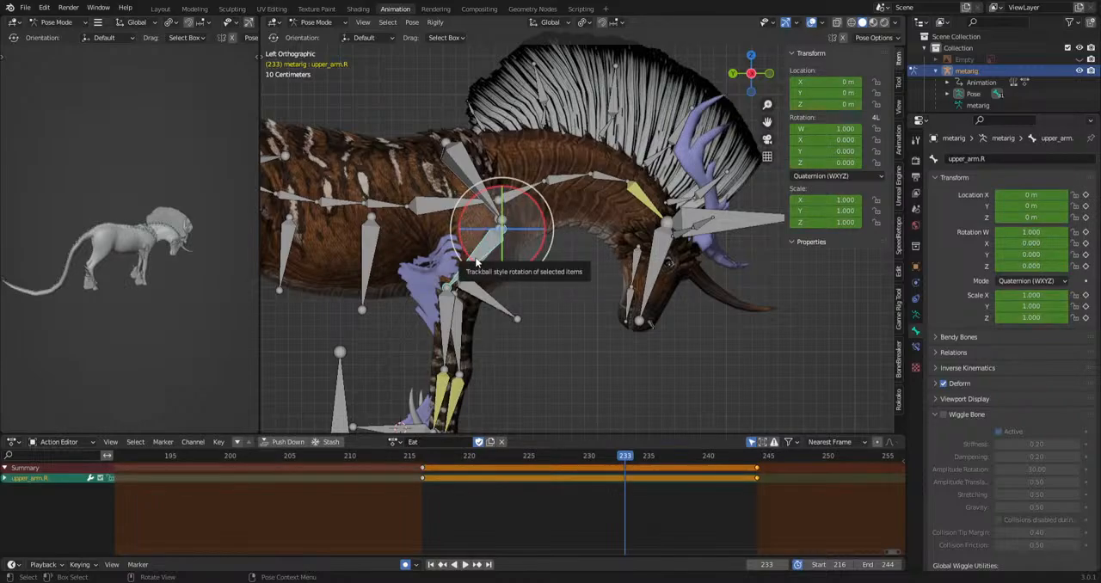
key(space)
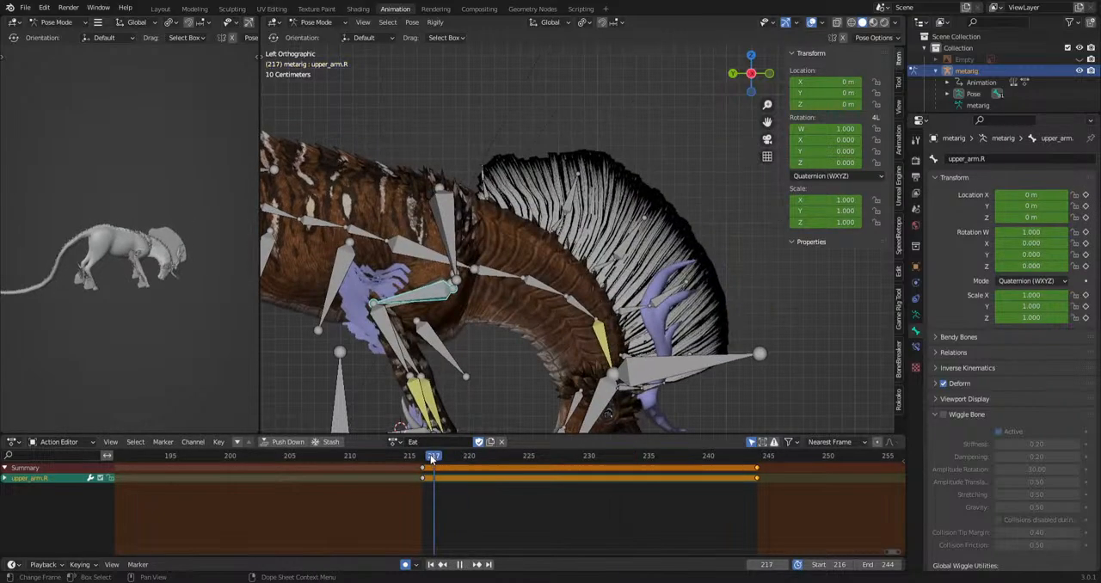
key(space)
key(r)
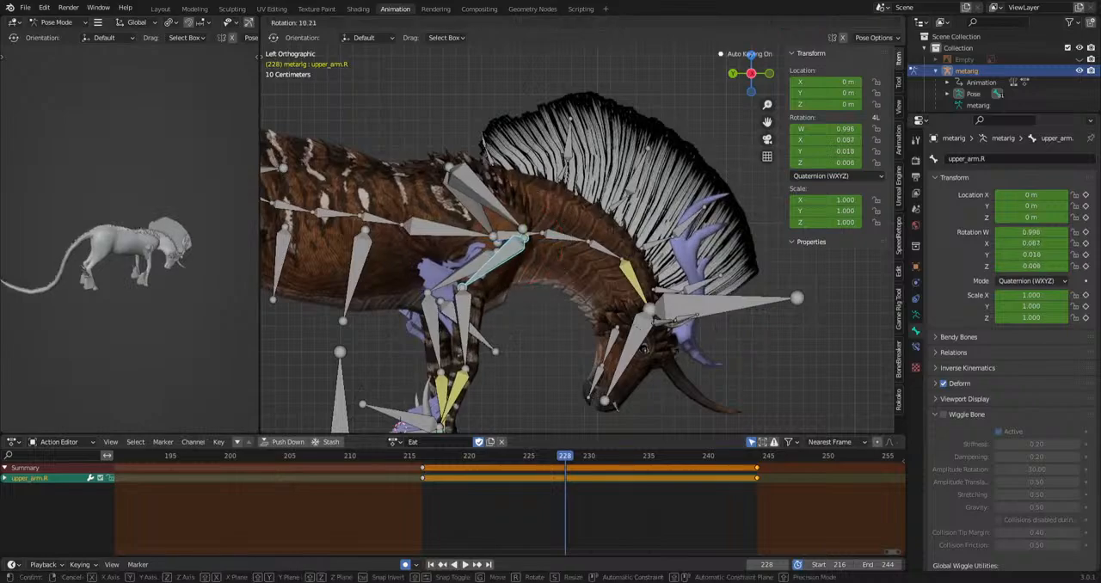
click(718, 287)
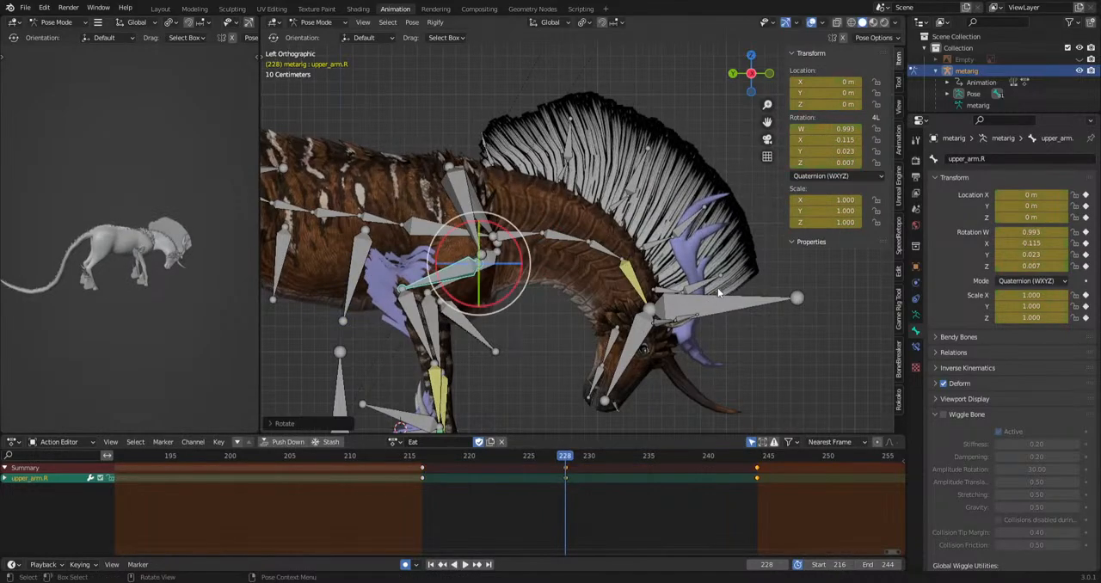
Rotate the upper_arm.R bone at frame 222 and play back the transition.
scroll(716, 290, down, 1)
drag(602, 455, 491, 456)
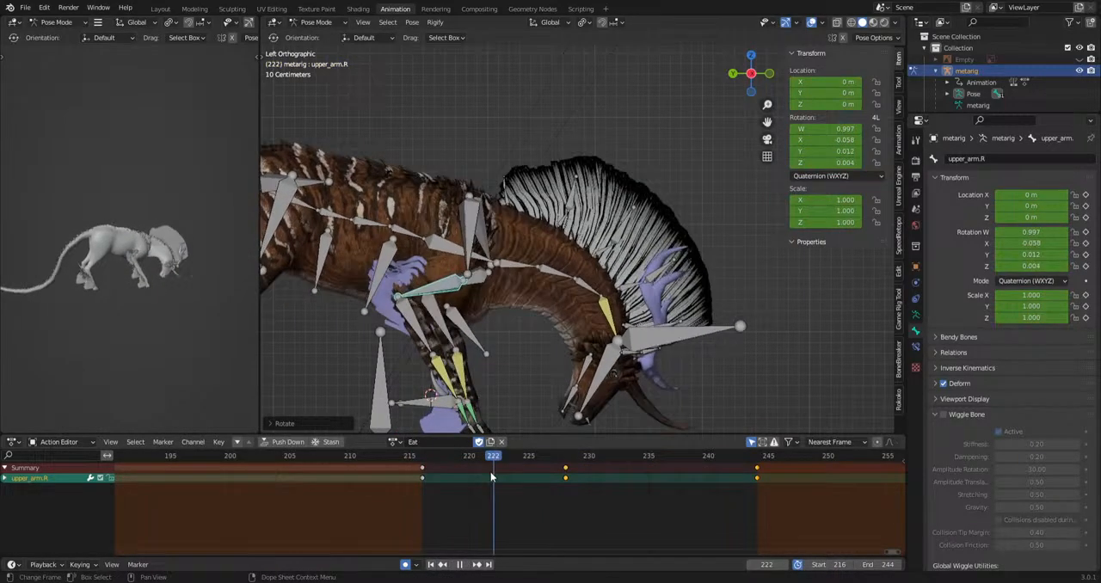
key(r)
click(640, 398)
key(space)
Rotate the upper_arm.R bone at frame 232 and replay the transition.
key(space)
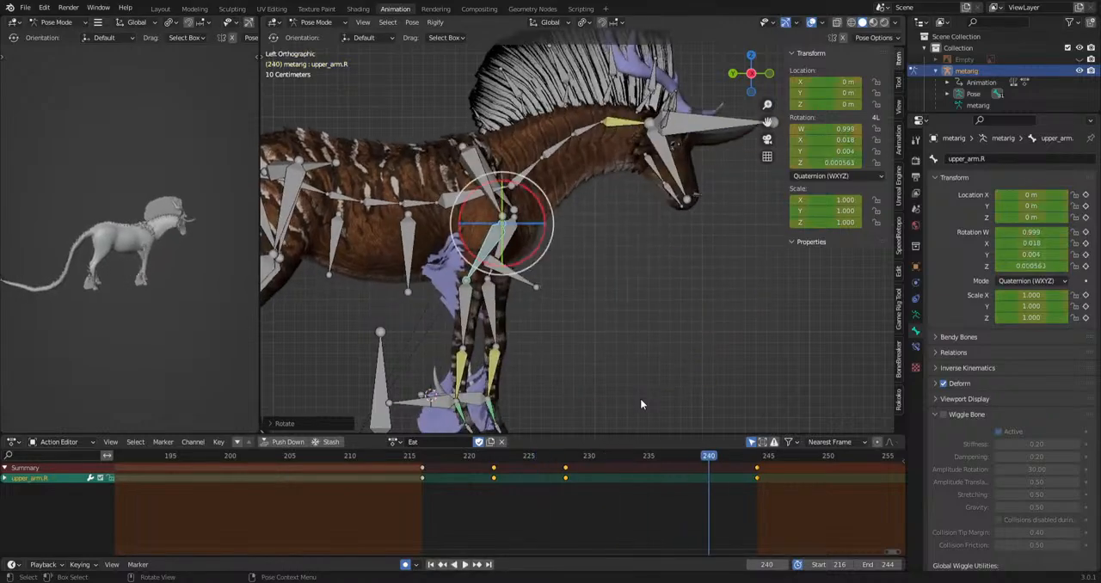
click(565, 457)
key(space)
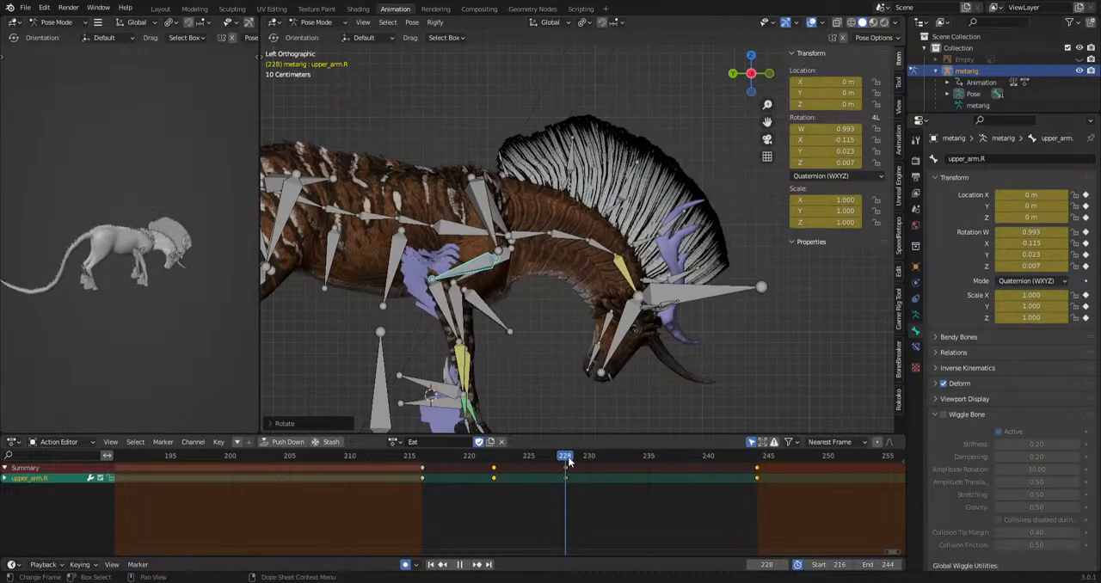
click(611, 457)
key(space)
key(r)
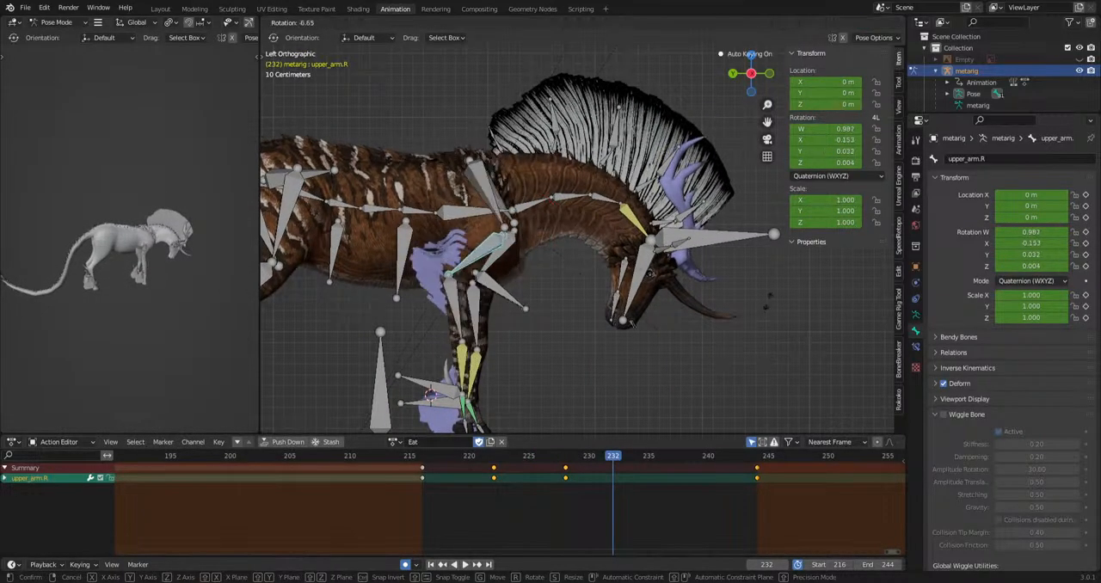
click(747, 300)
Select the upper_arm.L bone from the right side view, rotate it at frame 228, and play back the result.
key(space)
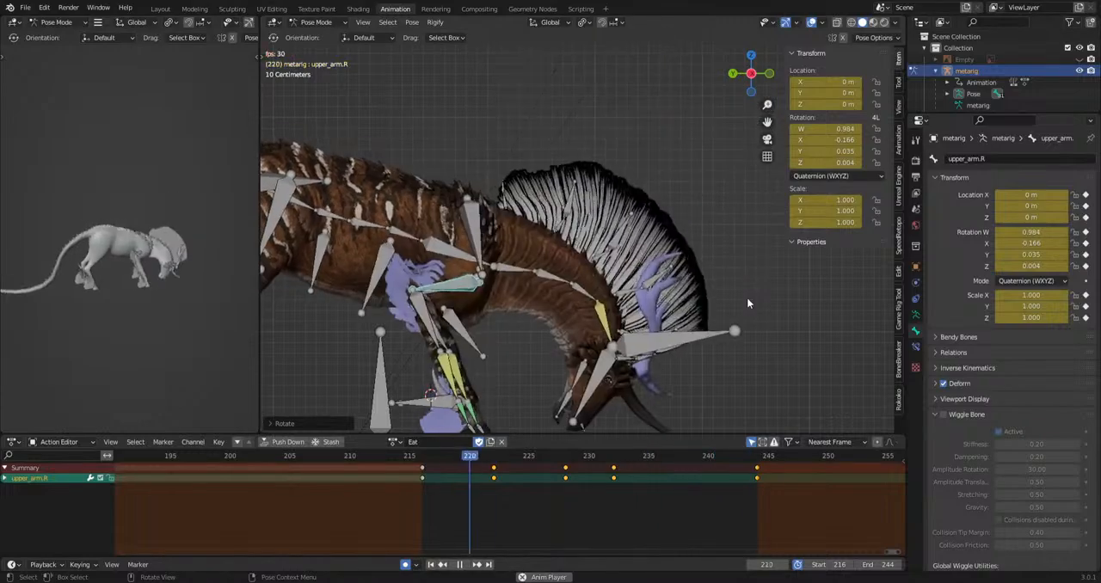
middle_drag(754, 335, 491, 331)
key(space)
click(662, 241)
shift+middle_drag(661, 241, 581, 240)
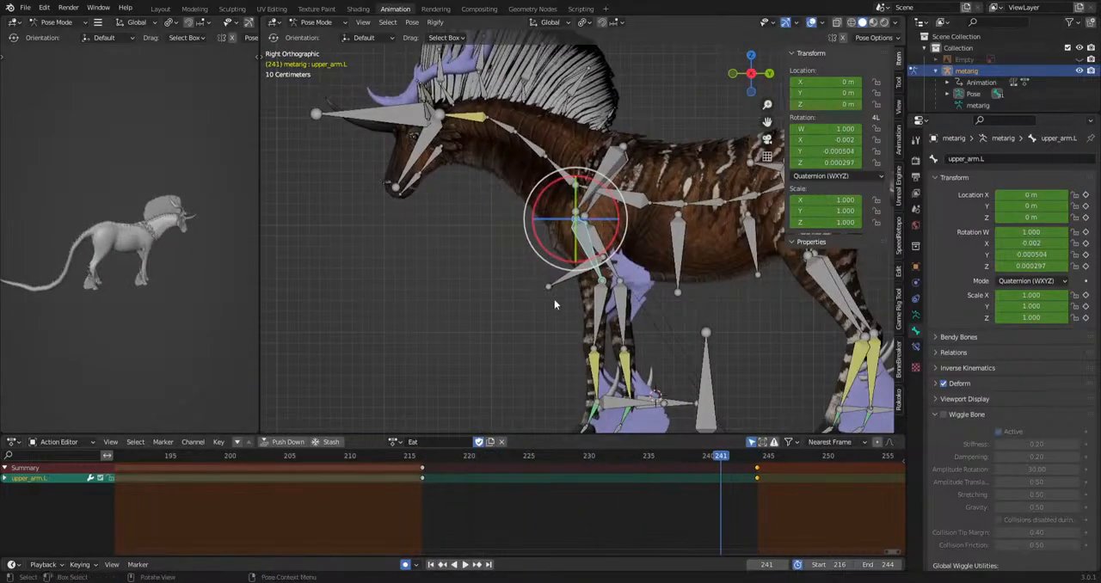
drag(423, 459, 564, 469)
key(r)
click(716, 378)
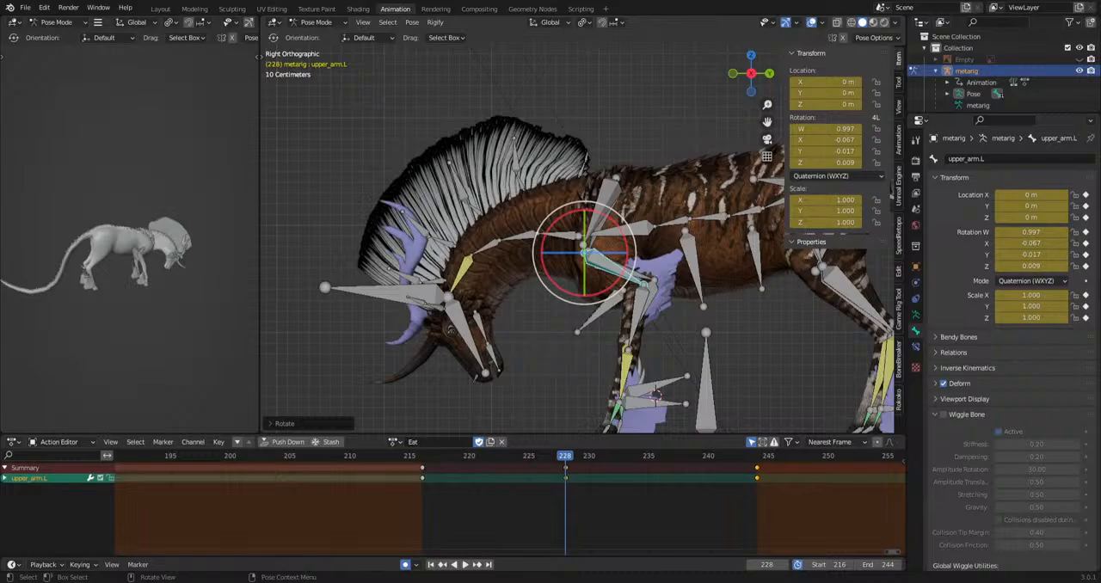
key(space)
scroll(536, 325, down, 4)
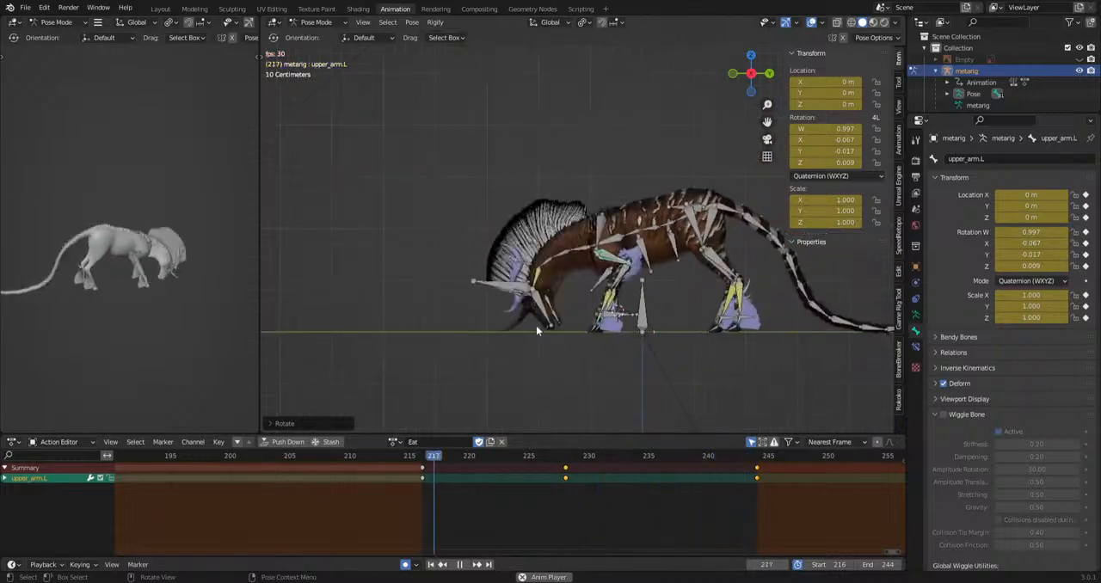
shift+middle_drag(538, 327, 471, 305)
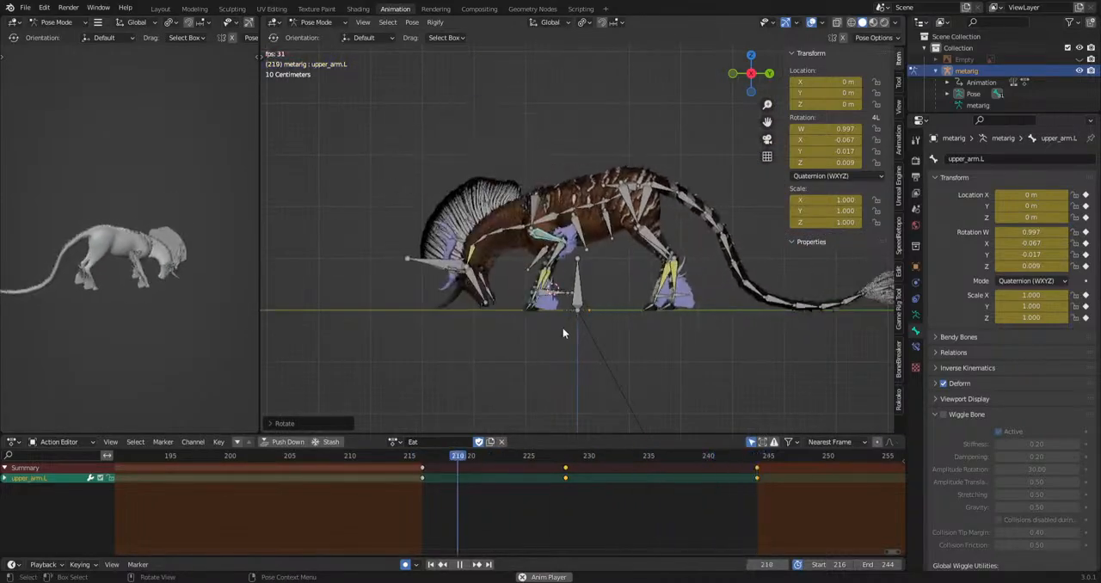
Move the hip bone at frame 228 to about Y 0.115 m and Z -0.033 m, and rotate it slightly.
scroll(562, 328, up, 4)
key(space)
click(699, 183)
key(space)
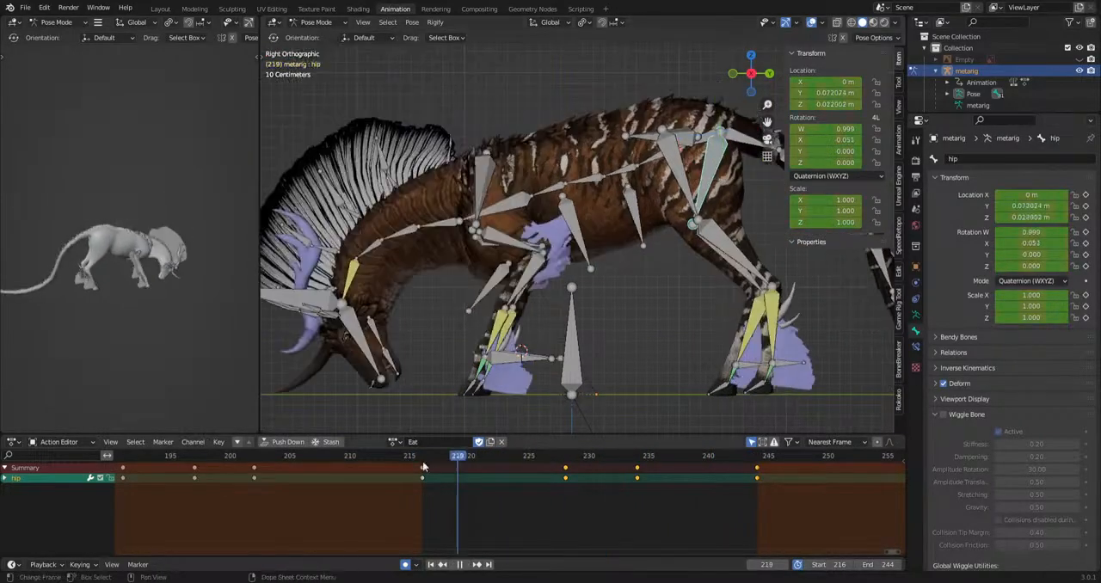
drag(558, 502, 564, 498)
key(g)
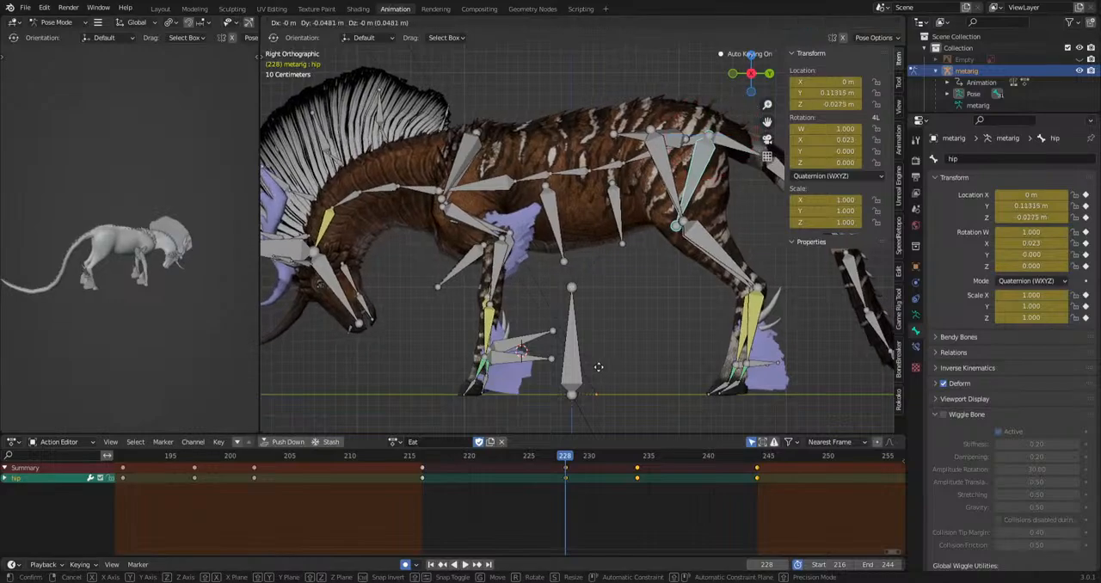
click(599, 369)
key(r)
click(770, 410)
key(space)
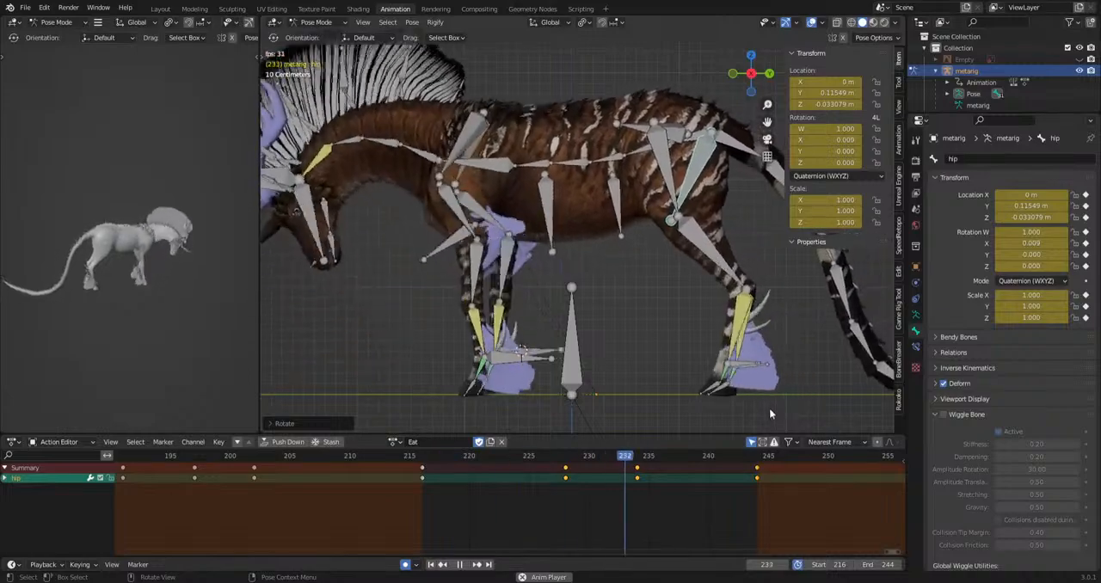
key(Escape)
shift+middle_drag(776, 371, 748, 349)
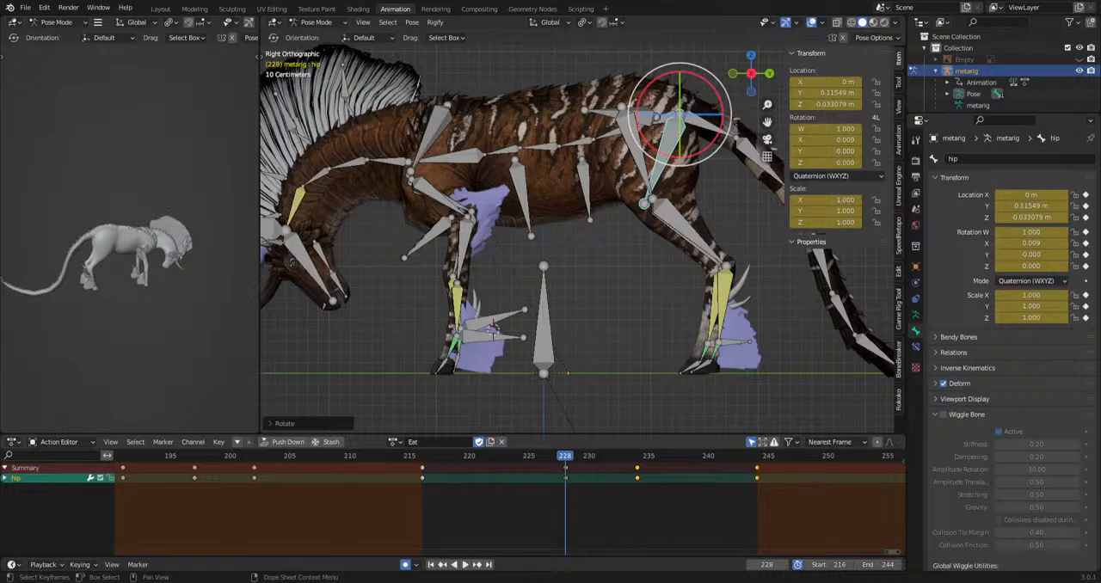
Select the tail.001 and tail.002 bones in top view and rotate them sideways at frame 228.
key(space)
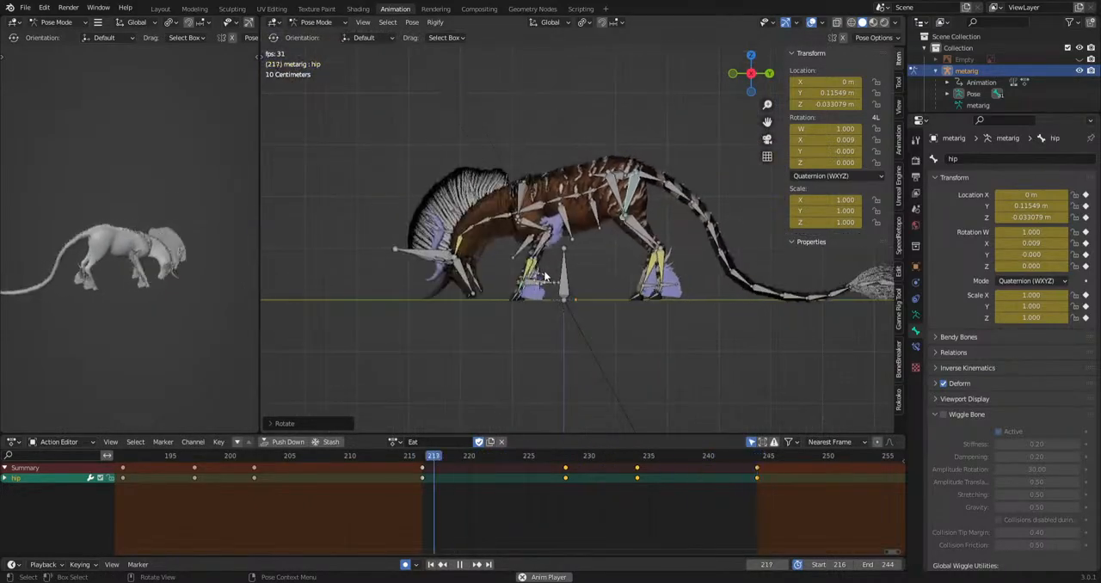
middle_drag(105, 260, 209, 248)
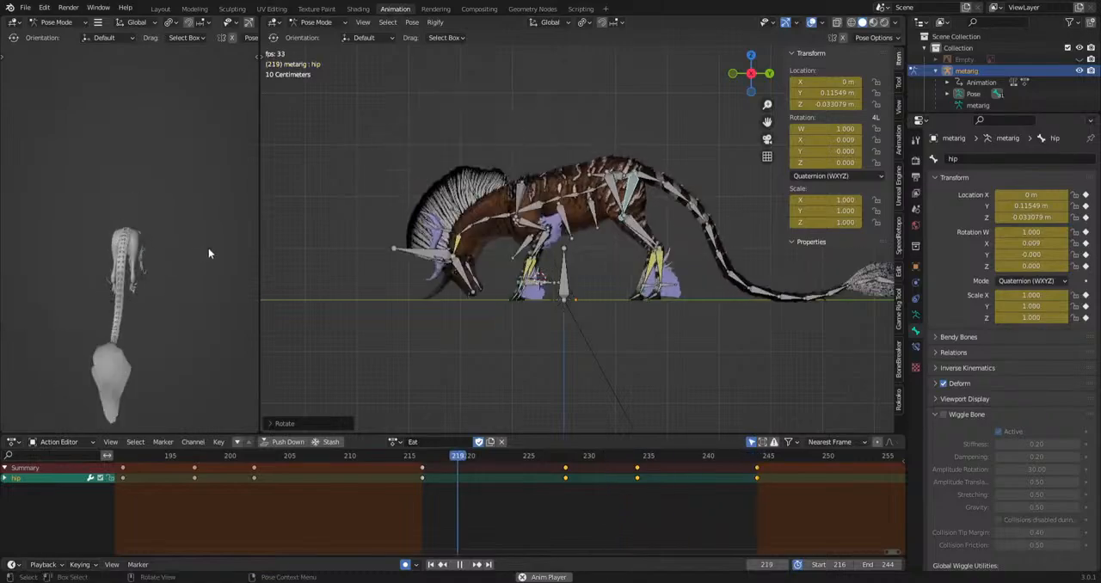
key(space)
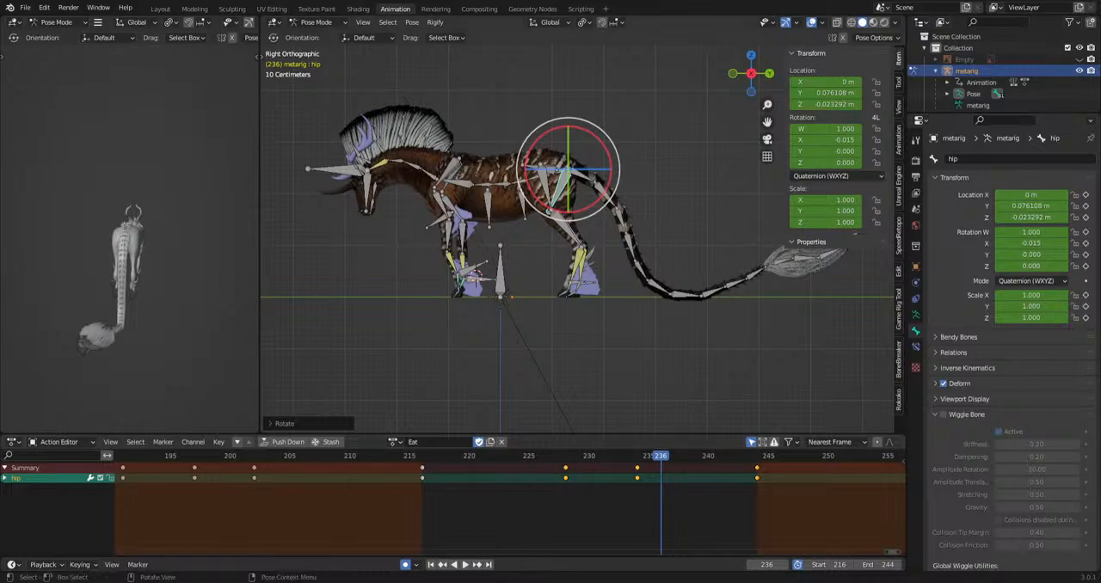
scroll(672, 219, up, 3)
click(672, 219)
middle_drag(672, 221, 565, 362)
mouse_move(554, 460)
mouse_down()
mouse_move(427, 471)
mouse_move(566, 462)
mouse_up()
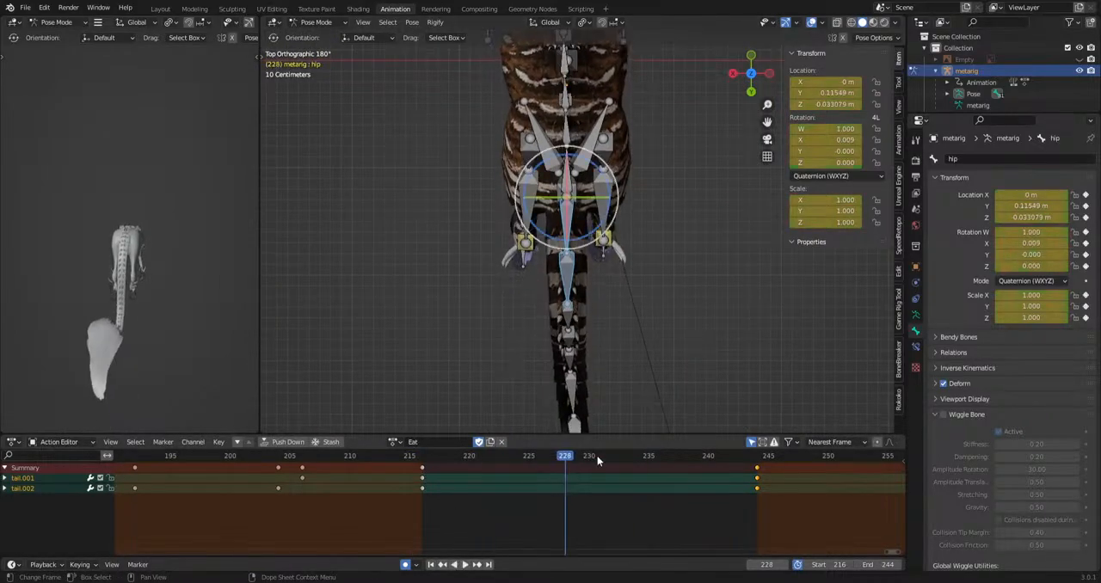
key(r)
click(503, 237)
Select the tail.007 to tail.010 bones and rotate them sideways at frames 223 and 231.
scroll(600, 243, down, 4)
shift+middle_drag(600, 242, 599, 239)
drag(603, 283, 575, 351)
drag(491, 455, 699, 487)
key(r)
click(776, 388)
key(space)
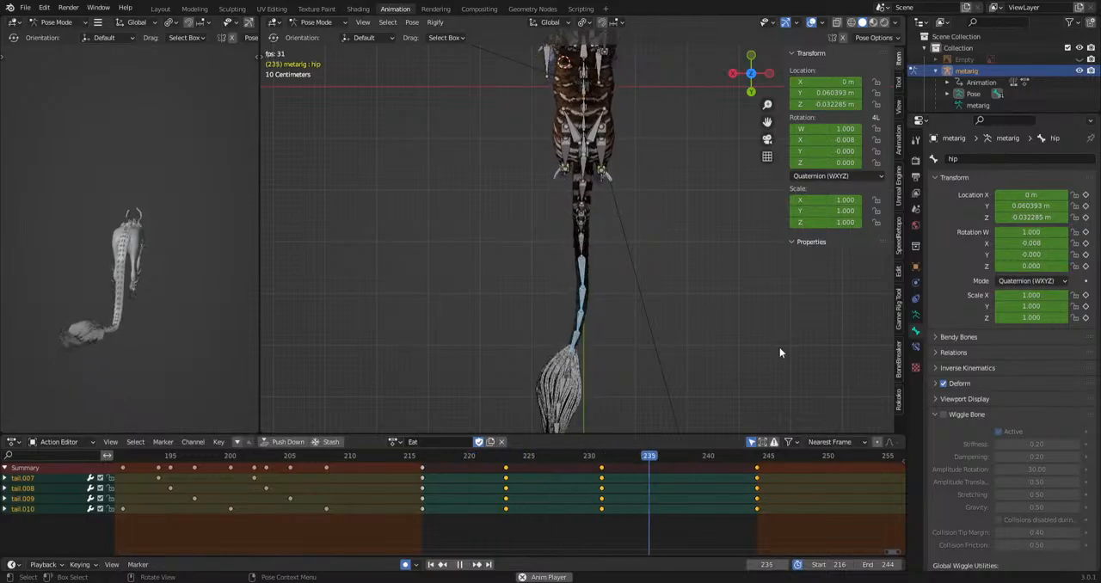
Shift the tail.009 and tail.010 keyframes two frames later, to frames 225 and 233.
drag(473, 539, 618, 498)
key(g)
click(626, 504)
drag(502, 526, 659, 513)
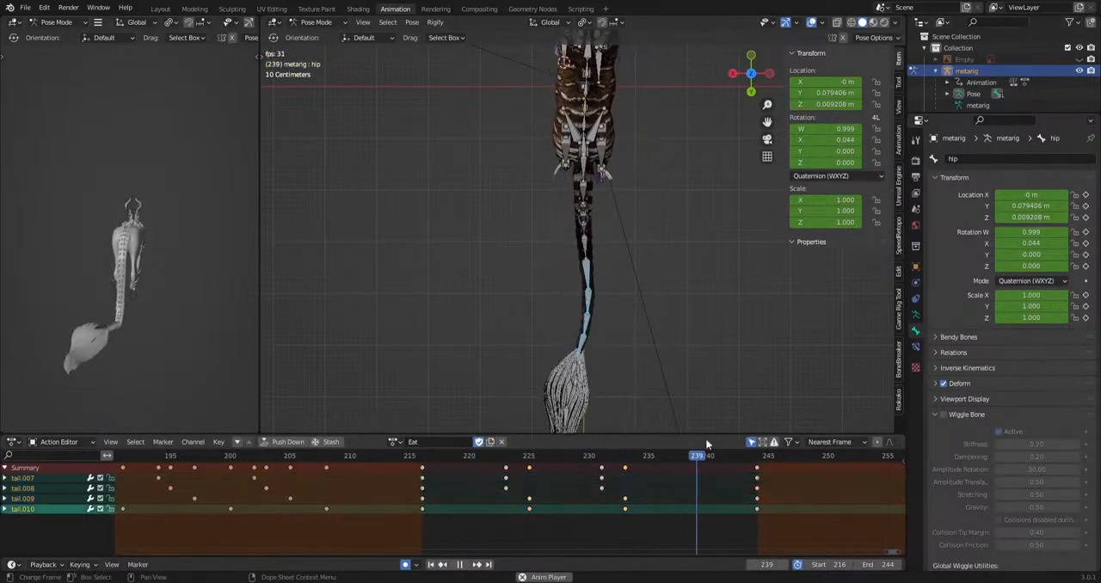
Select the Tailhair bones and move their frame 226 keyframes to 225 and their frame 236 keyframes to 235.
key(space)
drag(528, 381, 627, 277)
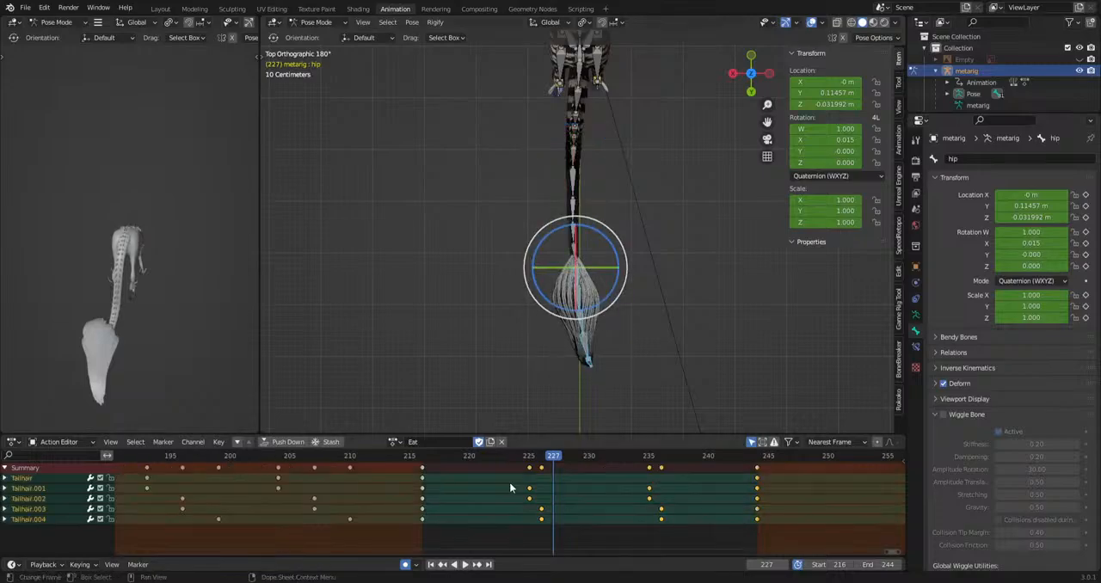
click(542, 470)
key(g)
click(530, 469)
click(662, 470)
key(g)
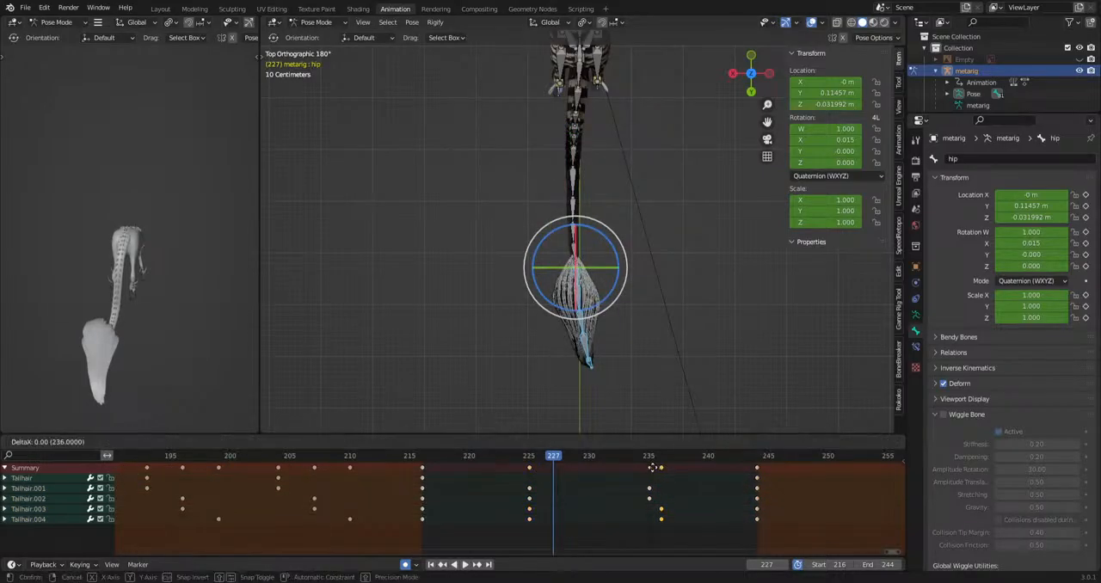
click(651, 469)
key(space)
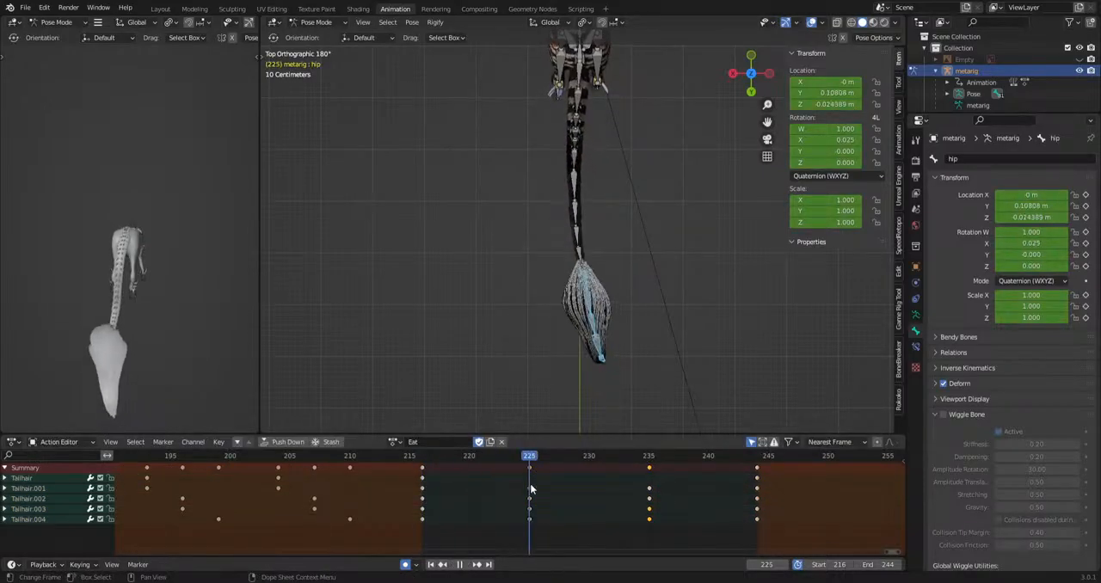
Rotate the Tailhair bones sideways at frames 222 and 231.
drag(432, 495, 494, 499)
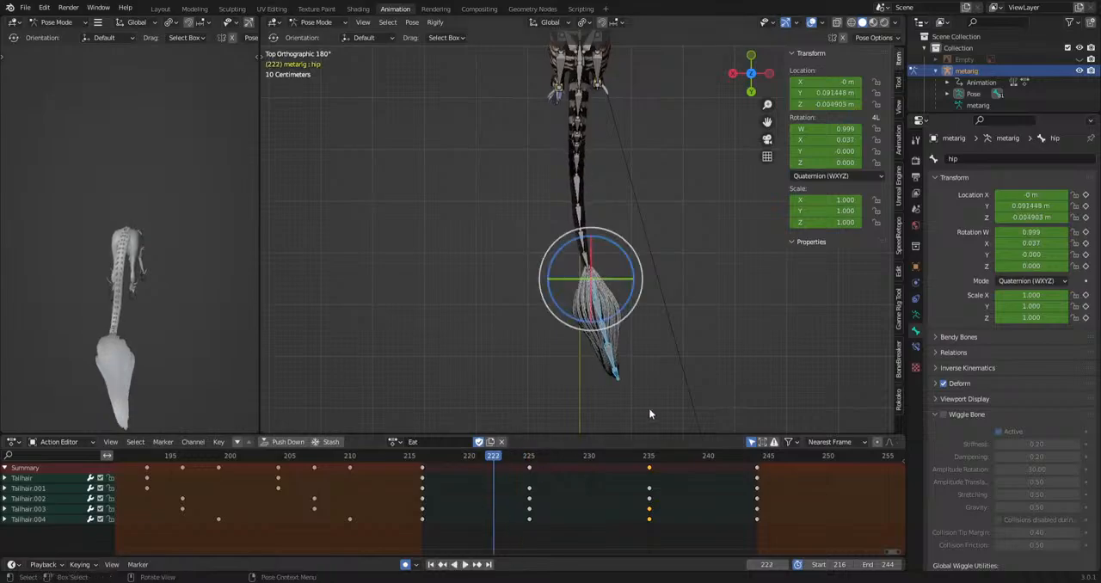
key(r)
click(650, 421)
drag(497, 463, 600, 479)
key(r)
click(677, 407)
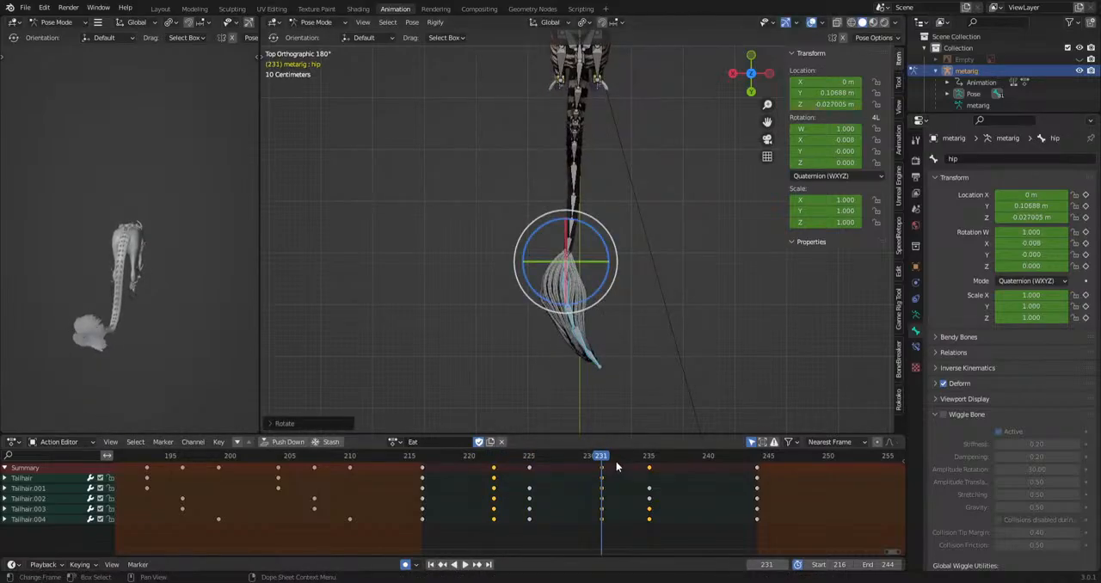
Rotate the Tailhair bones sideways at frame 239 and play back the tail motion.
key(space)
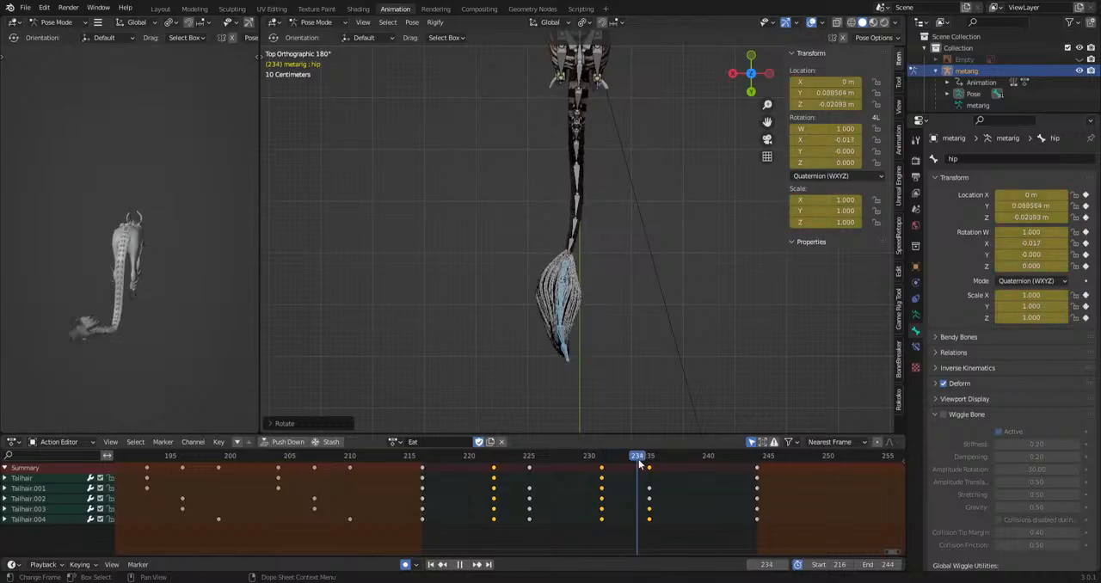
key(space)
key(r)
click(721, 409)
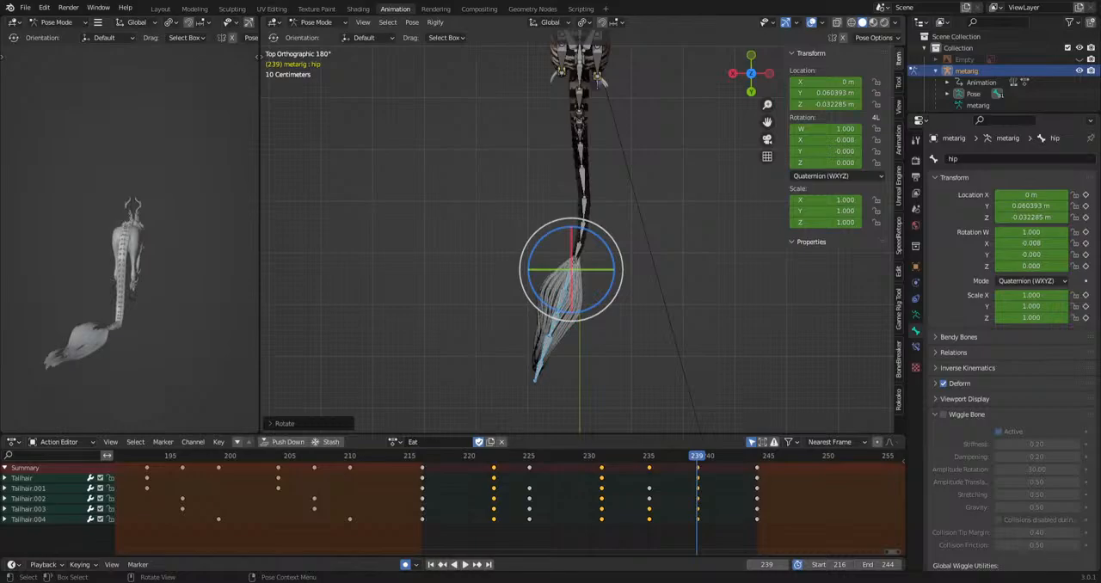
key(space)
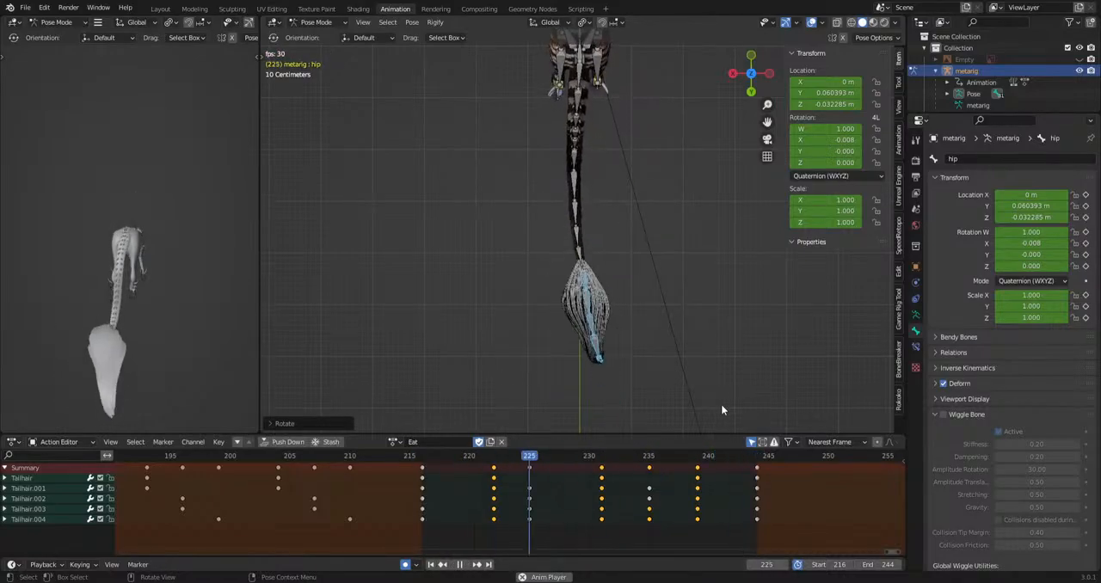
Shift the Tailhair.003 and Tailhair.004 keyframes one frame later, and those of Tailhair.004 one more frame.
drag(478, 504, 739, 528)
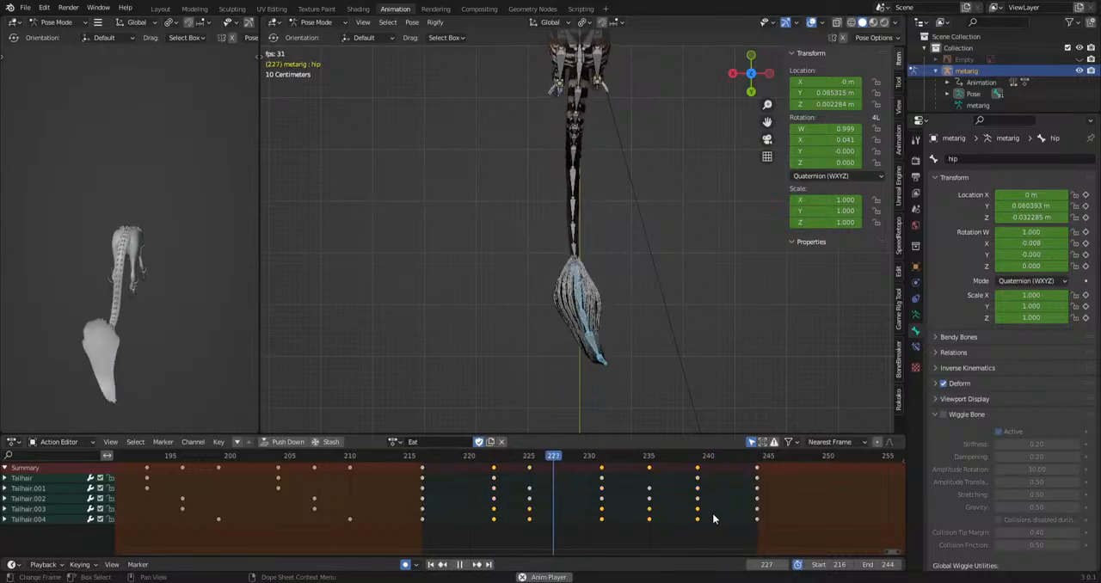
key(g)
click(724, 514)
drag(480, 525, 716, 517)
key(g)
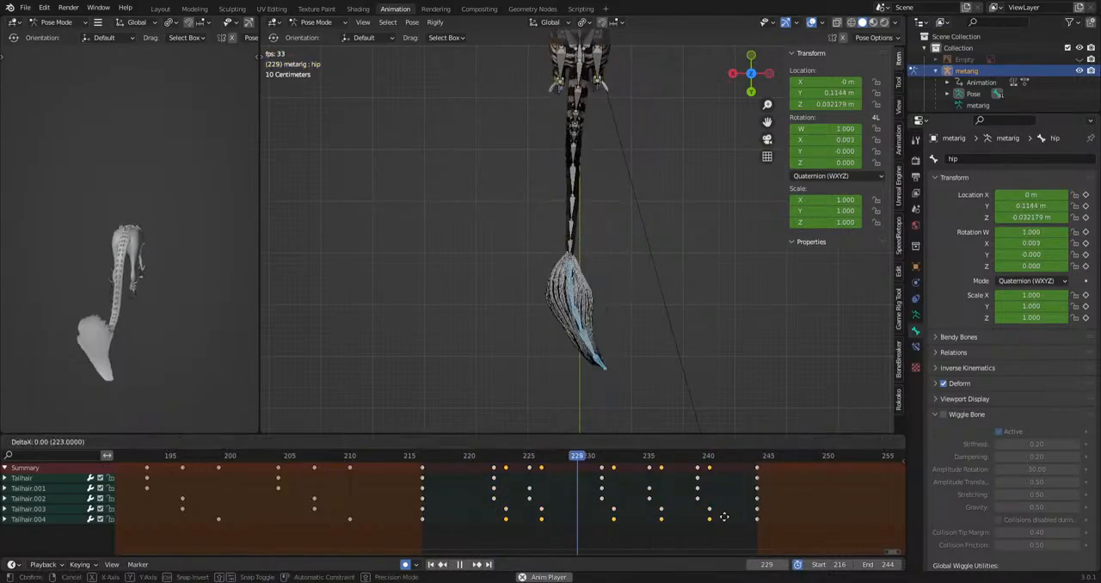
click(730, 517)
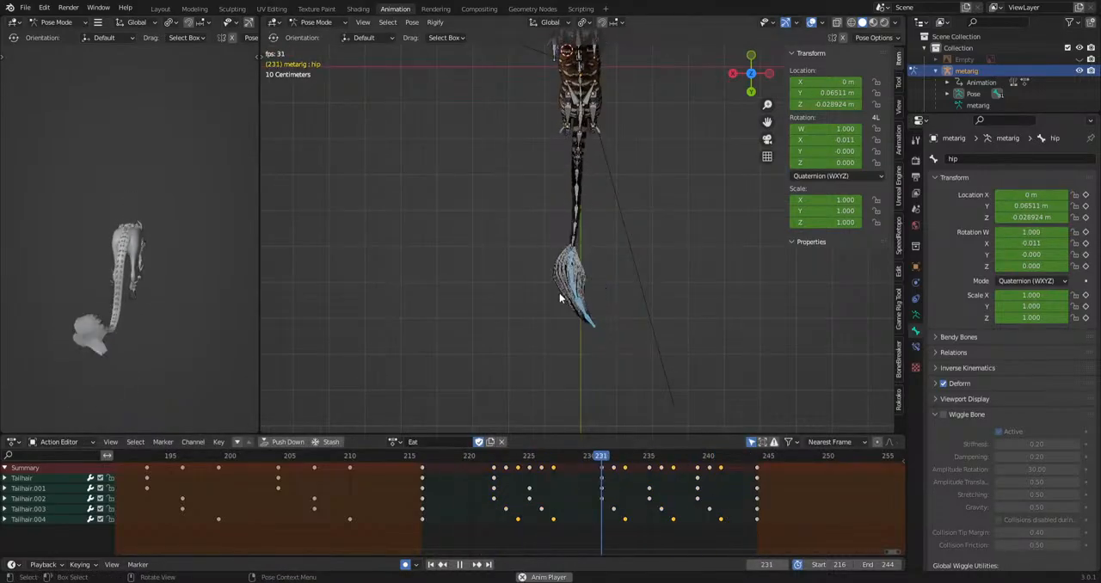
Select the IKhindleg.L bone in the right side view and lift and rotate it at frame 225.
middle_drag(594, 292, 584, 163)
scroll(569, 177, up, 5)
key(space)
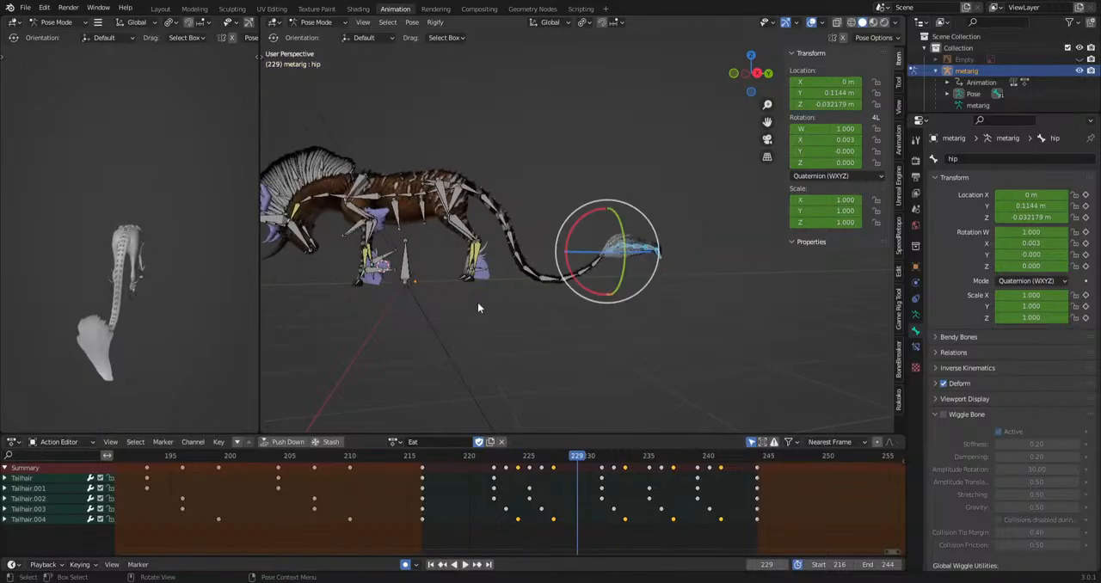
scroll(640, 305, up, 3)
scroll(606, 308, up, 4)
click(578, 336)
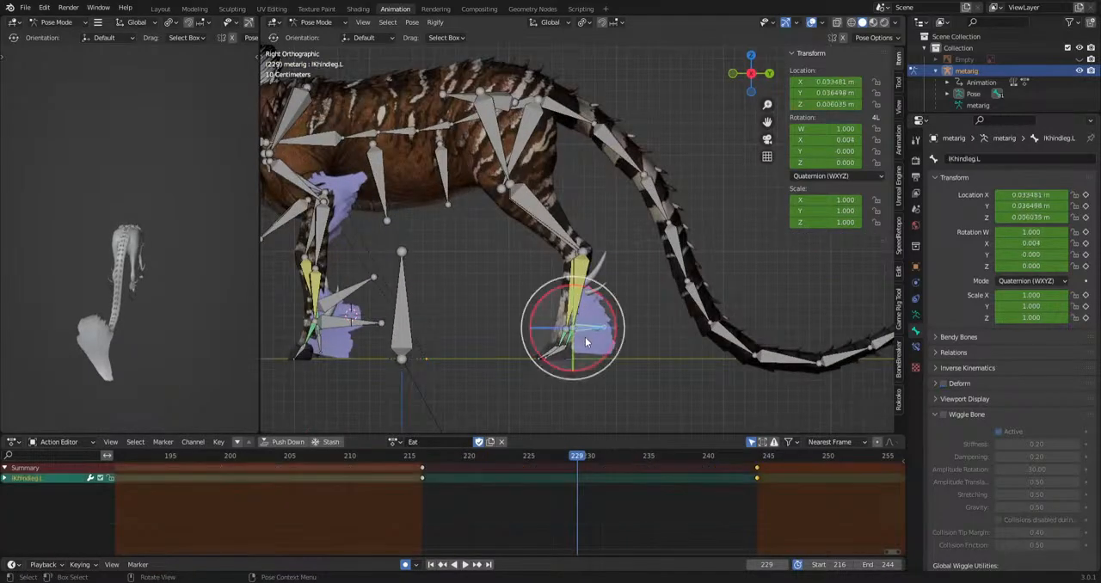
key(KP_3)
drag(405, 503, 449, 468)
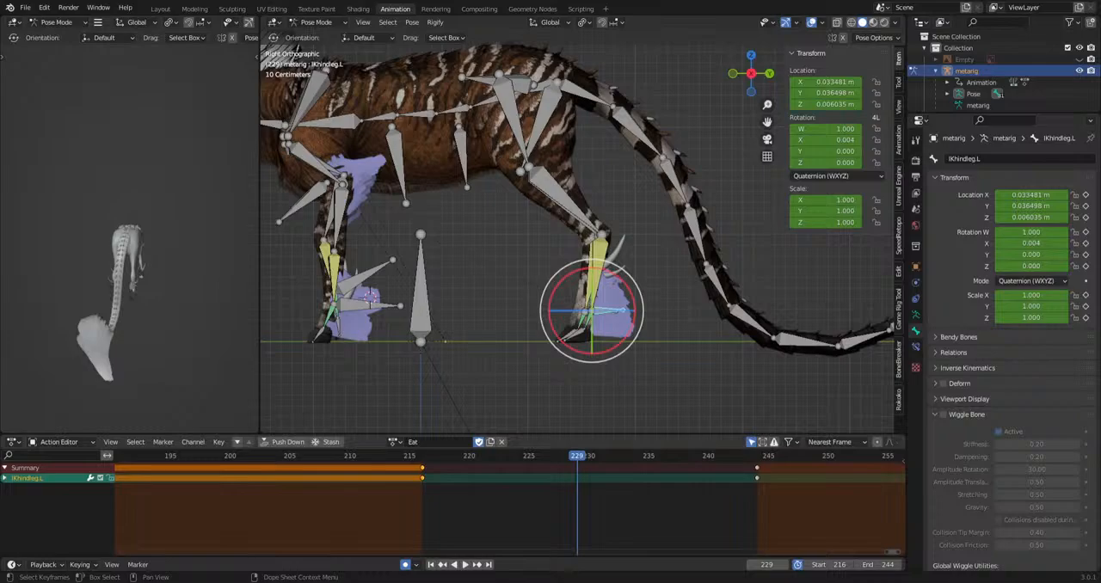
scroll(495, 406, up, 2)
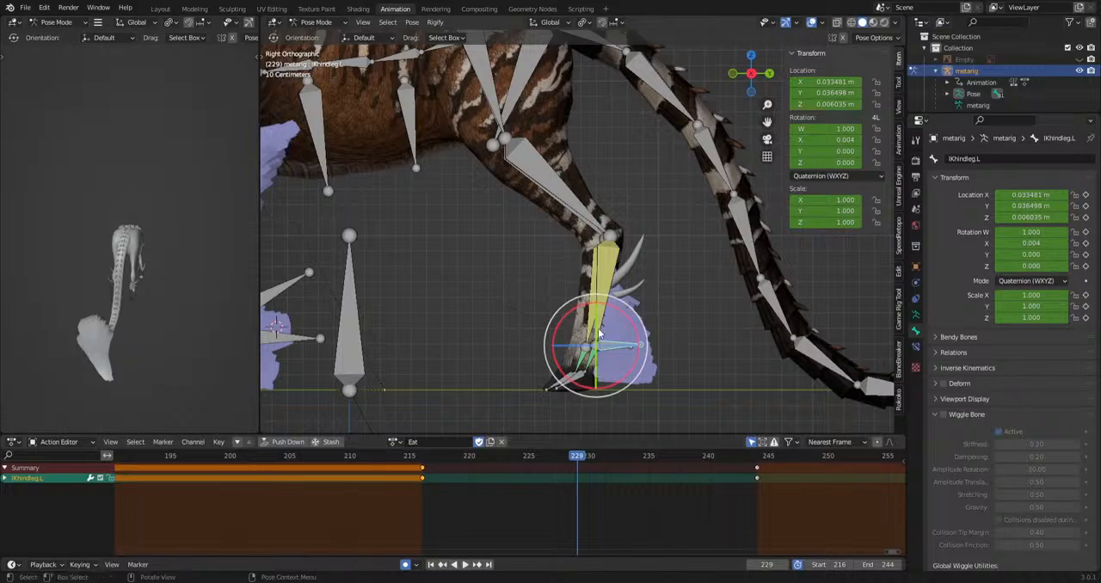
shift+middle_drag(634, 354, 612, 303)
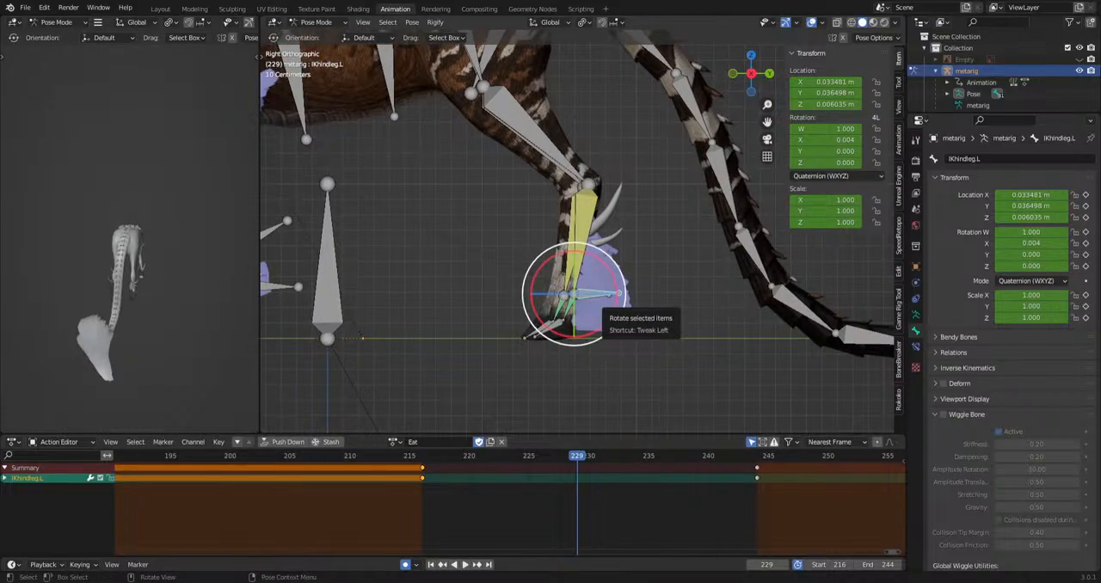
key(space)
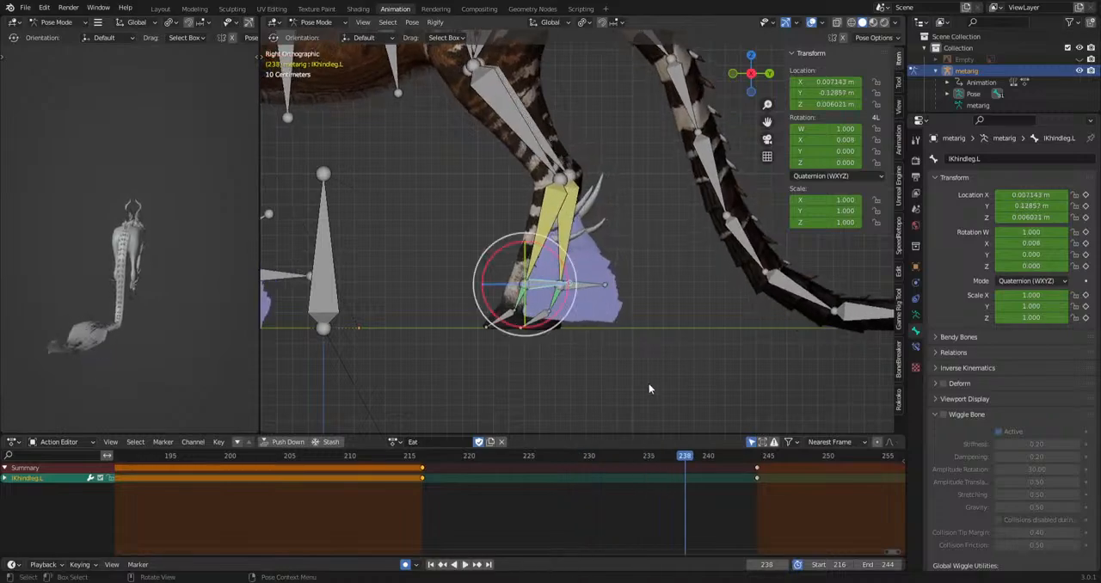
key(space)
key(r)
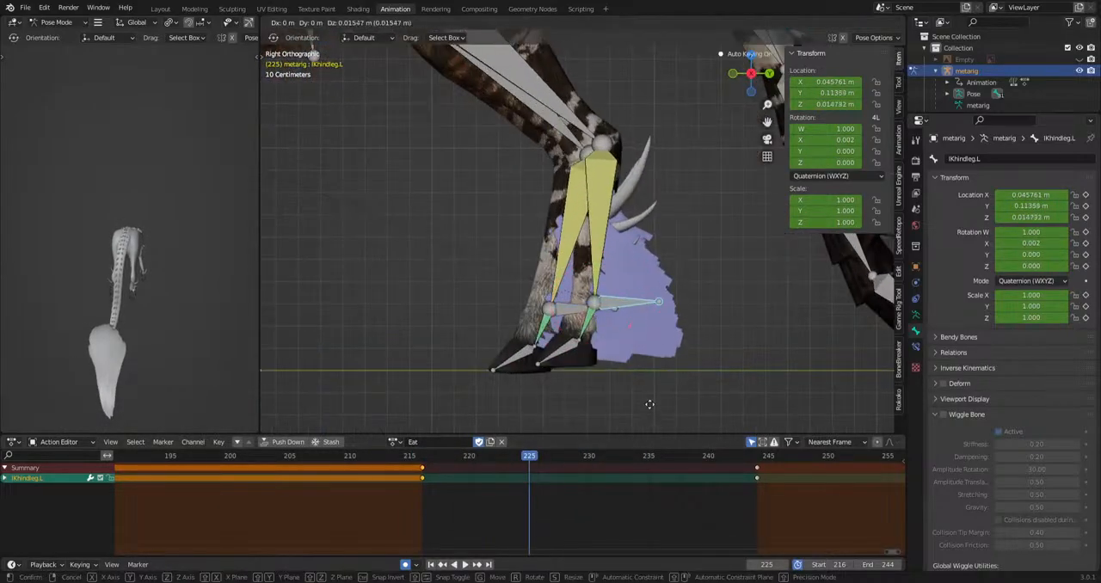
click(697, 343)
Copy the IKhindleg.L keyframe from frame 244 to frame 231 and play back the step.
drag(539, 458, 810, 463)
key(ctrl+c)
key(ctrl+v)
key(space)
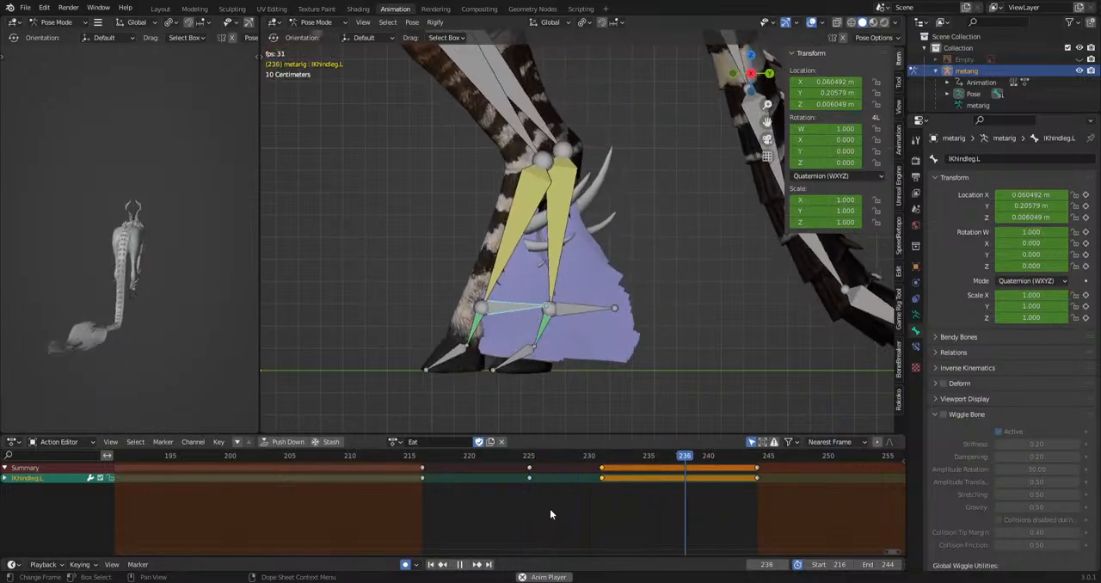
key(space)
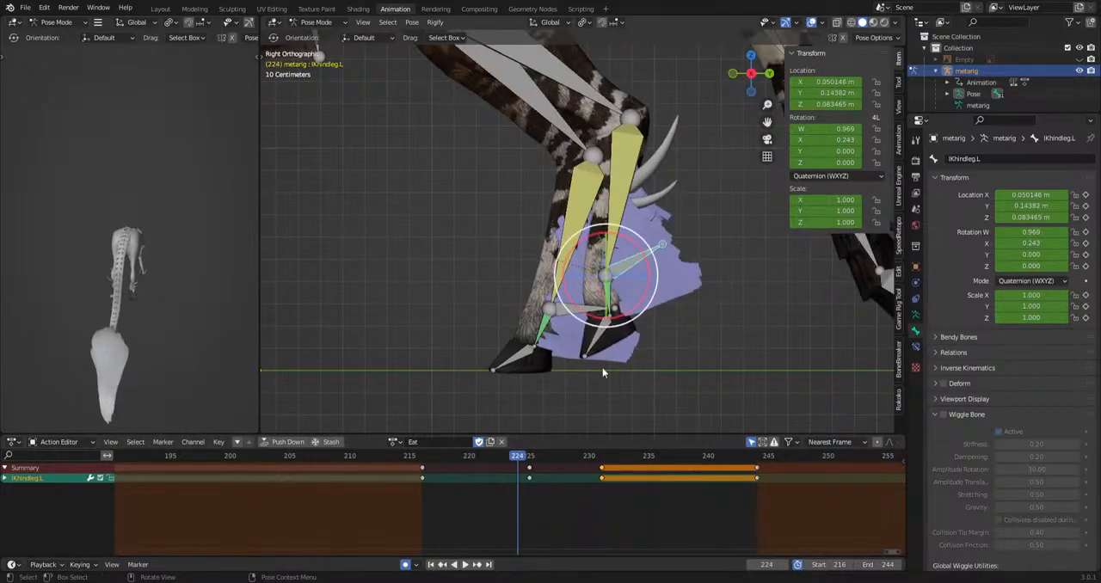
Rotate the r_hoof.L bone at frames 222 and 230 and play back the hoof motion.
click(599, 352)
drag(521, 458, 591, 463)
key(r)
click(668, 396)
key(r)
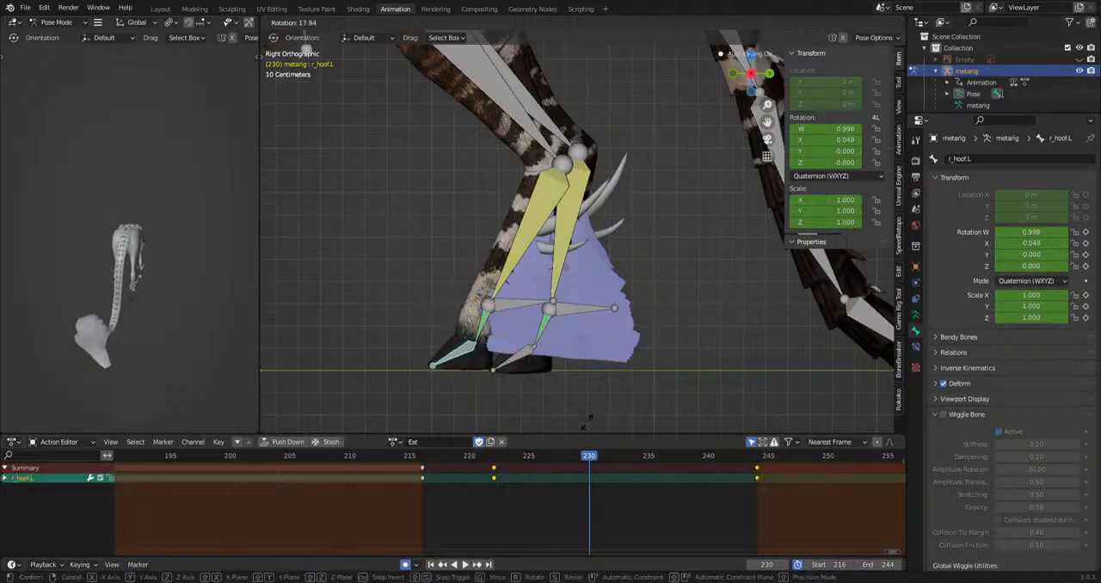
click(580, 34)
key(space)
Copy the r_hoof.L keyframe from frame 244 to frame 232 and play back the motion.
key(space)
drag(711, 512, 767, 468)
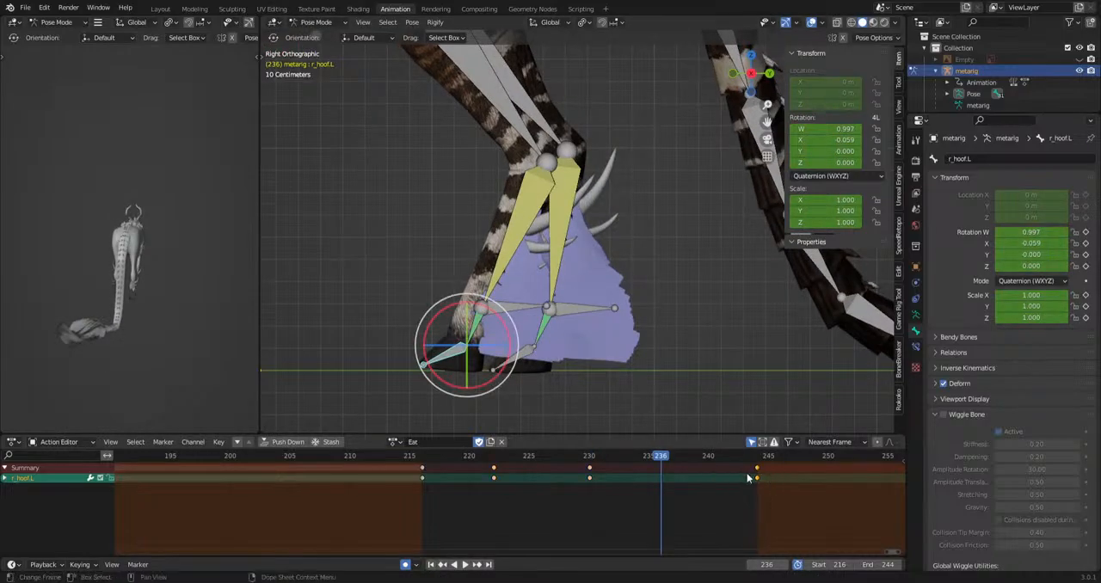
drag(640, 454, 609, 484)
key(ctrl+v)
key(space)
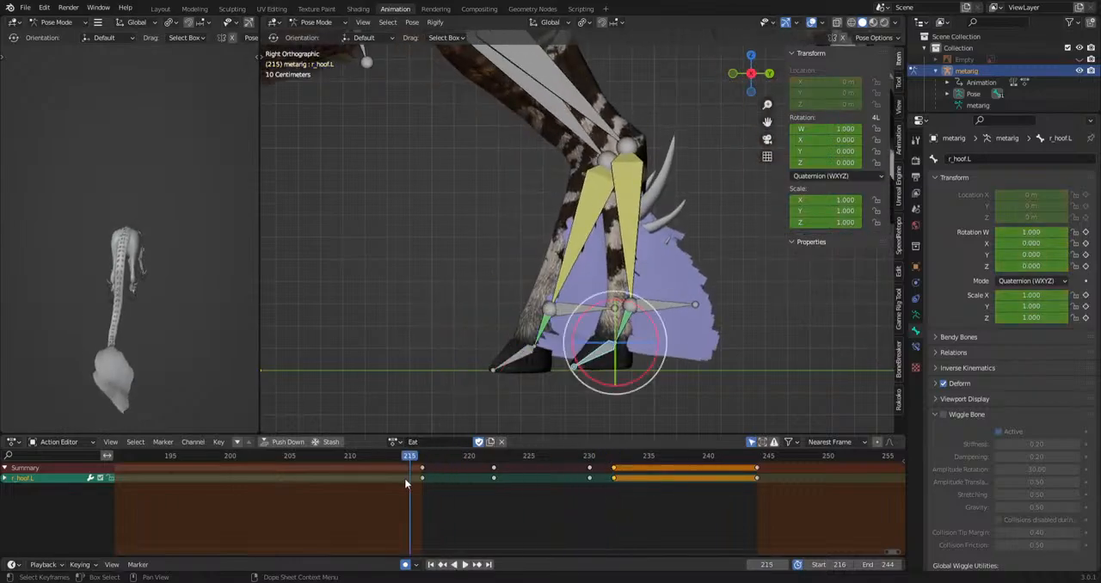
key(space)
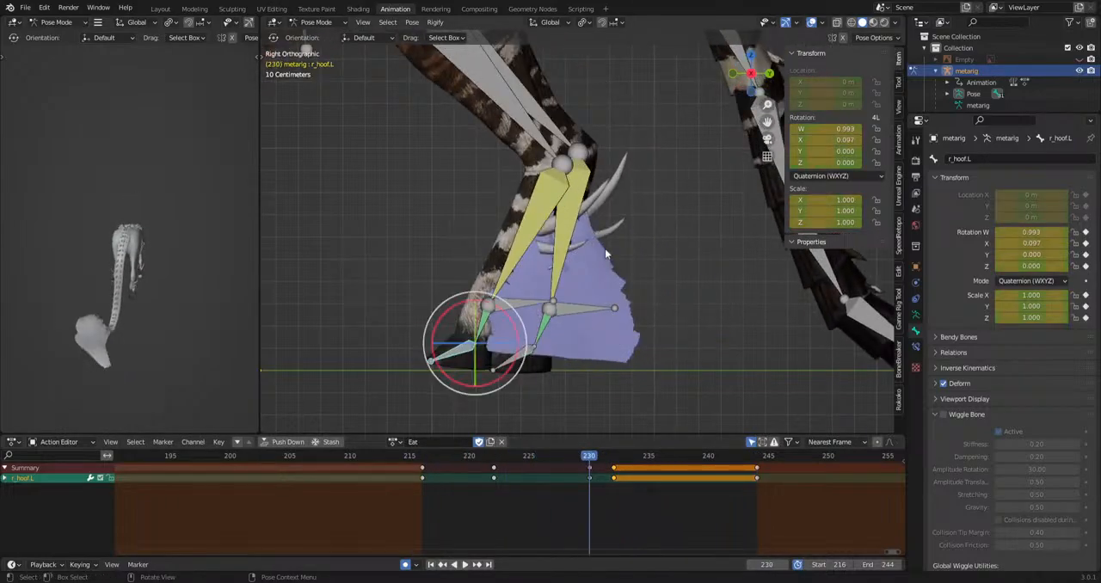
Select the hind_foot.L bone and rotate it at frame 225.
click(530, 196)
drag(434, 457, 638, 457)
key(r)
click(652, 387)
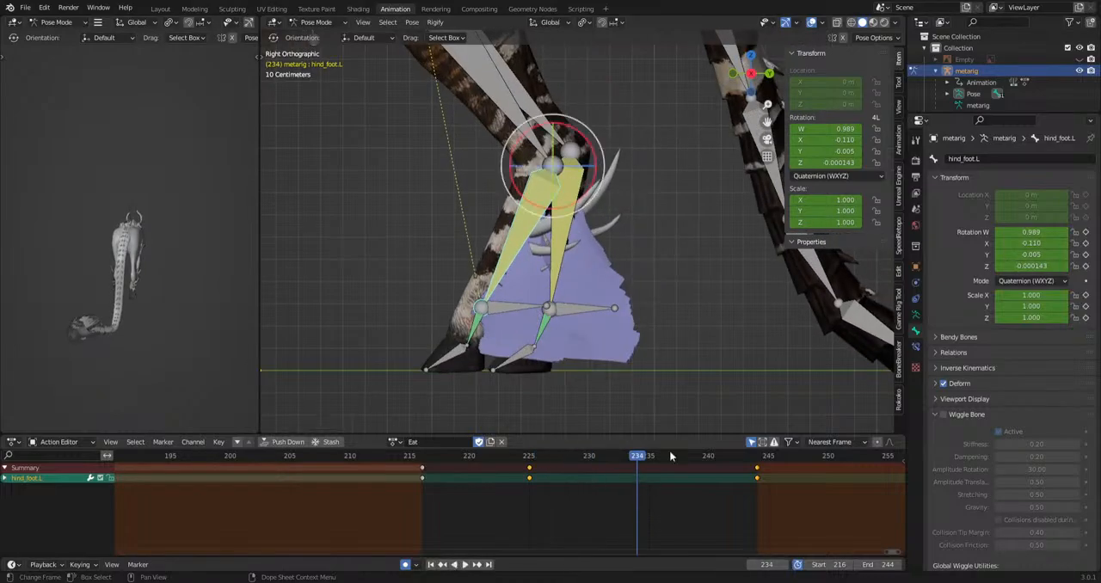
Rotate the hind_foot.L bone at frame 234 and play back the hind leg motion.
key(r)
click(693, 228)
scroll(693, 228, down, 5)
key(space)
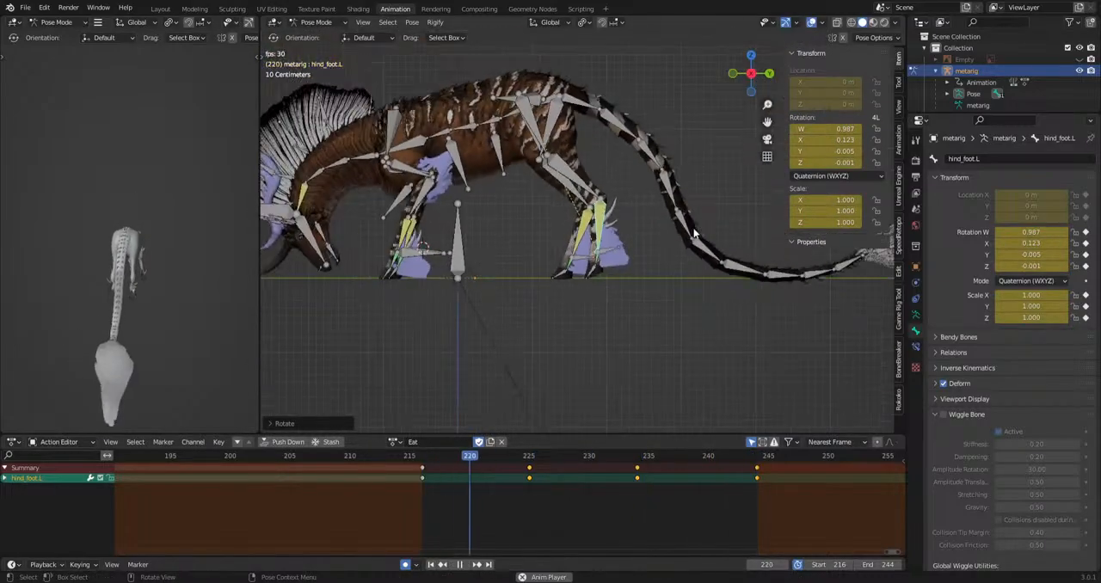
key(Escape)
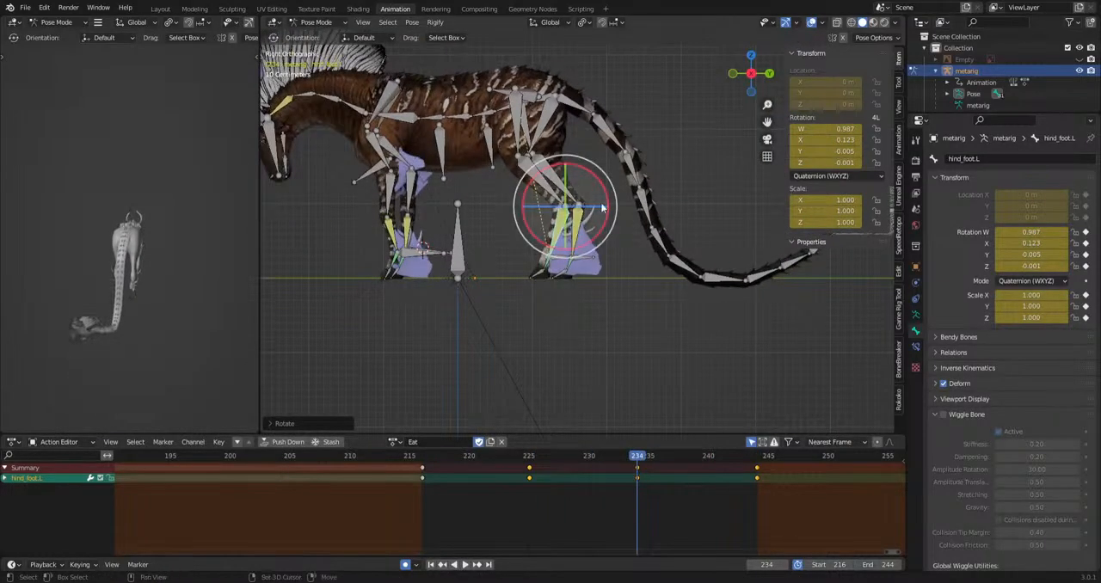
Move the hind_foot.L keyframe from frame 234 to 237, and back to frame 232 during playback.
shift+middle_drag(604, 209, 650, 302)
click(638, 468)
key(g)
click(692, 472)
key(space)
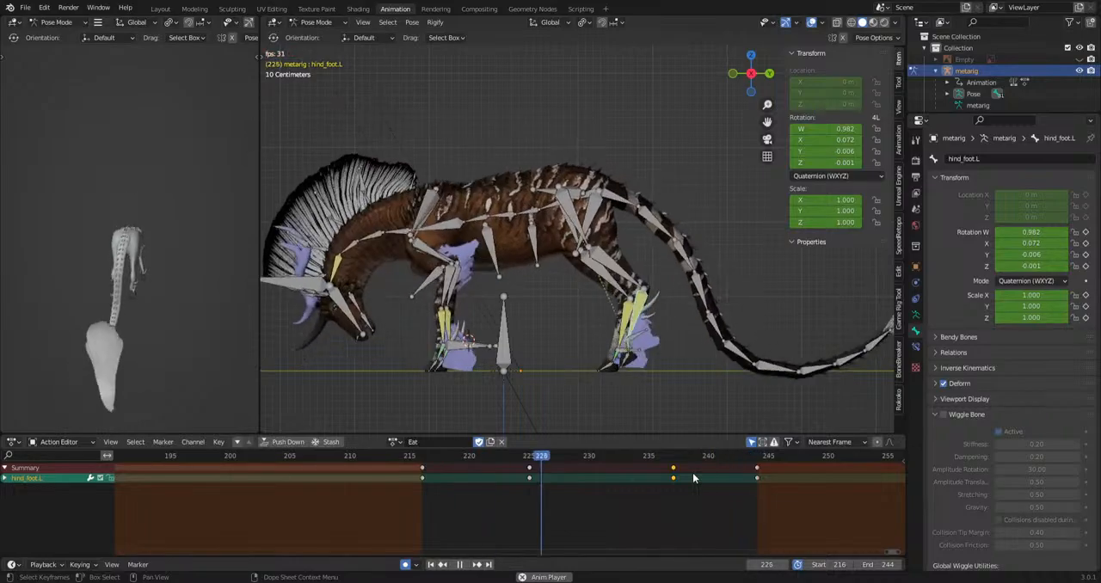
key(g)
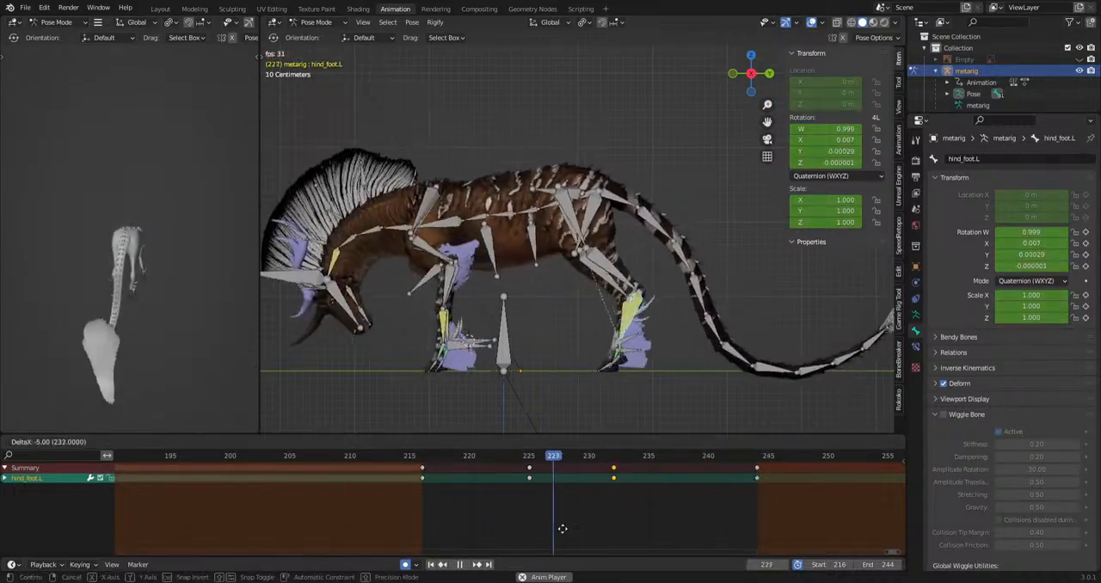
click(563, 529)
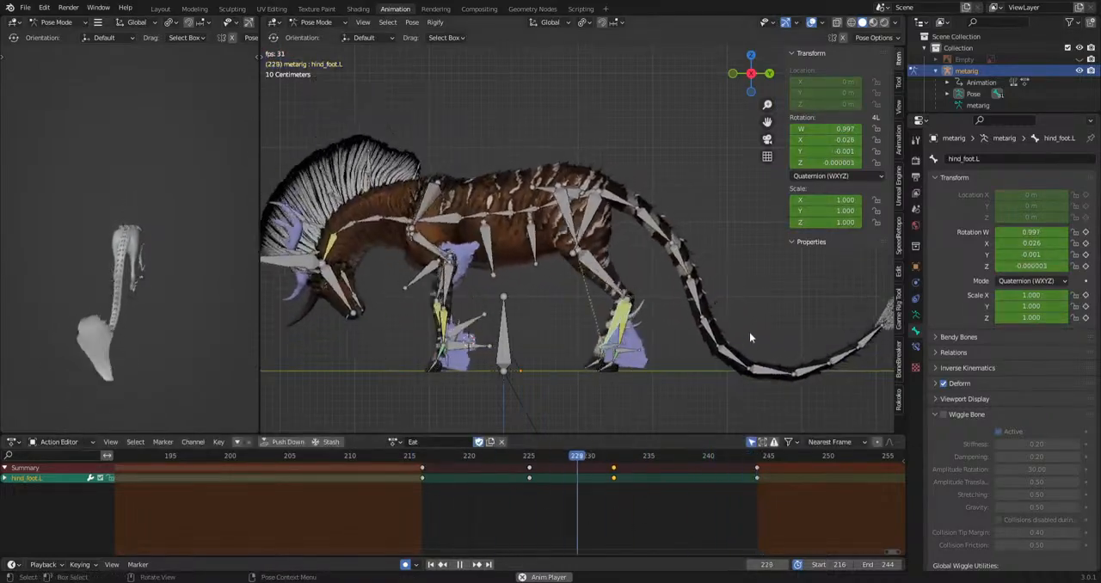
Try rotating hind_foot.L during playback, and delete its keyframes at frames 232 and 237.
key(r)
click(774, 362)
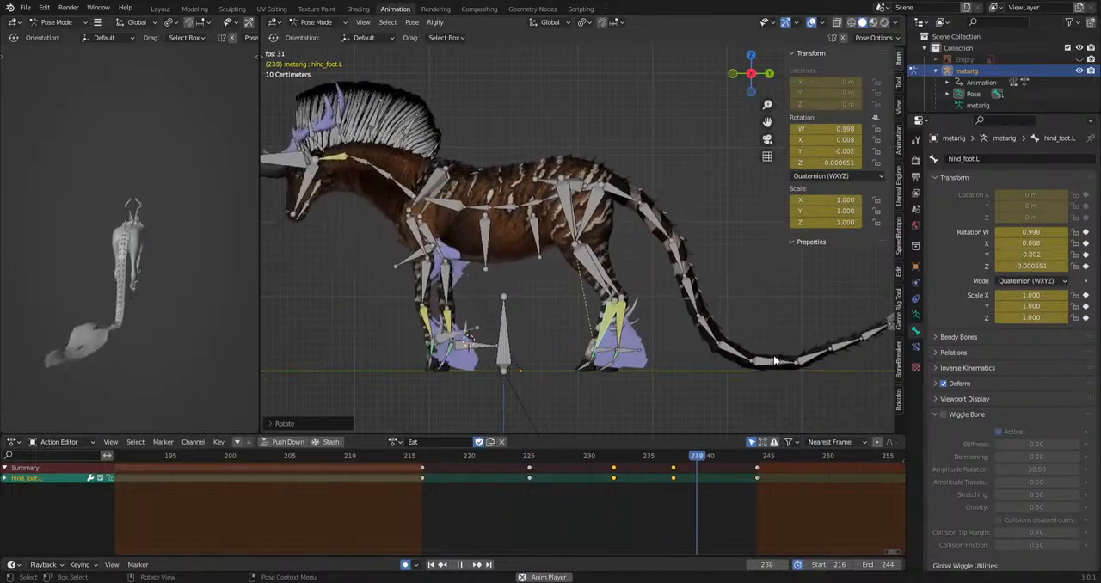
key(space)
drag(590, 508, 707, 459)
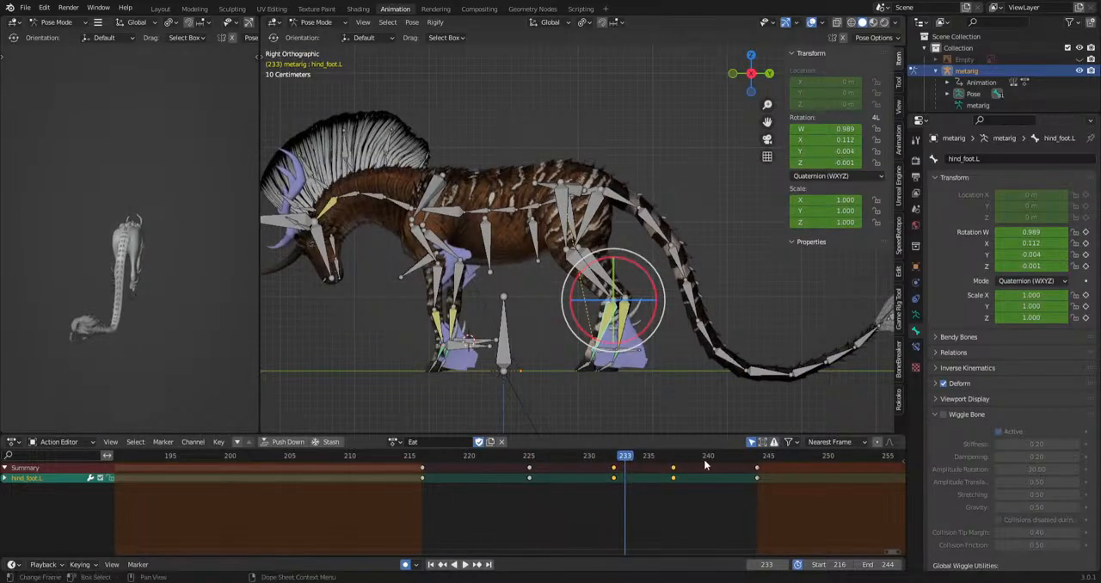
key(Delete)
Select the pelvis.L bone, rotate it at frames 225 and 233, and play back the motion.
click(578, 177)
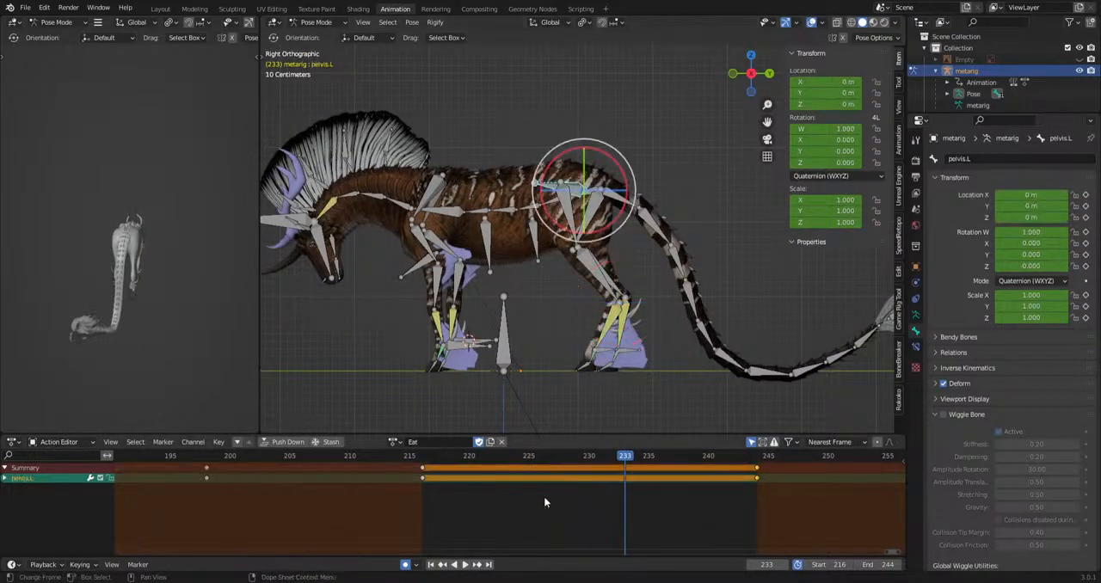
key(space)
key(r)
click(762, 353)
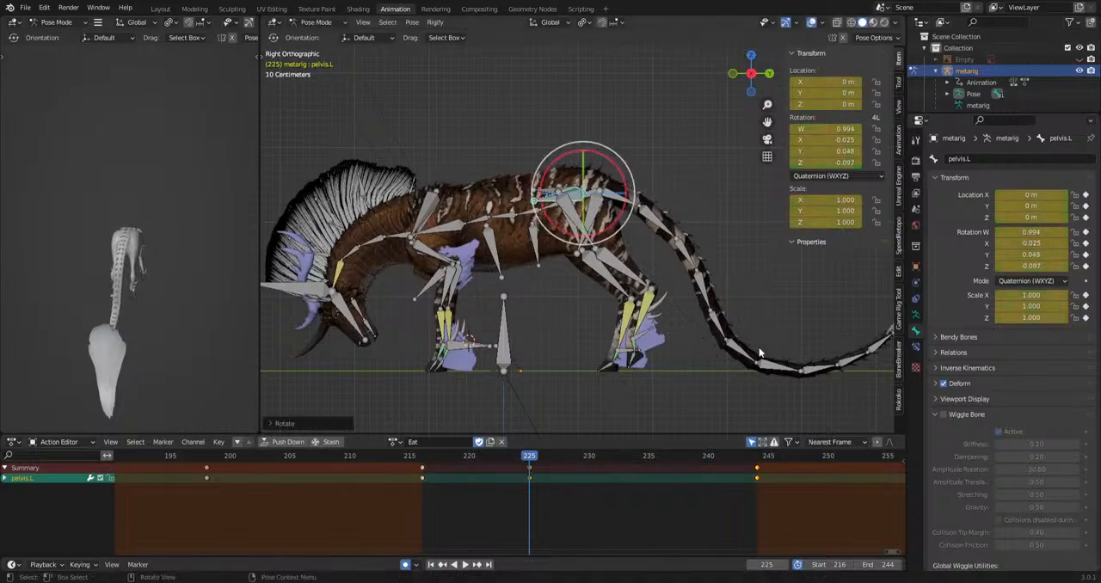
drag(537, 459, 626, 471)
key(r)
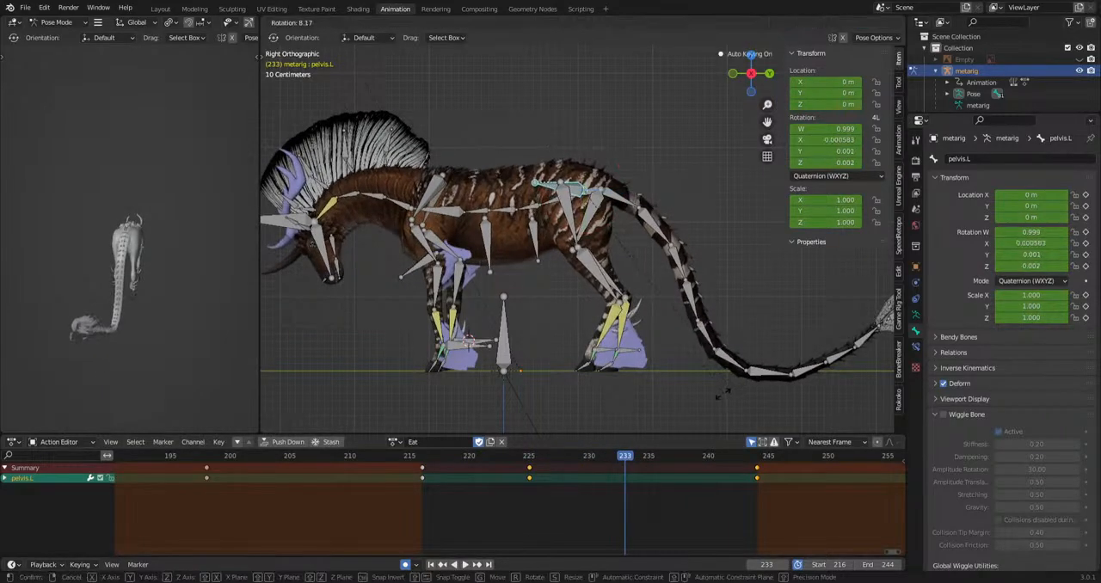
click(716, 398)
key(space)
Rotate the pelvis.L bone at frame 238 and play back the hip motion.
key(space)
drag(703, 457, 686, 459)
key(r)
click(772, 396)
key(space)
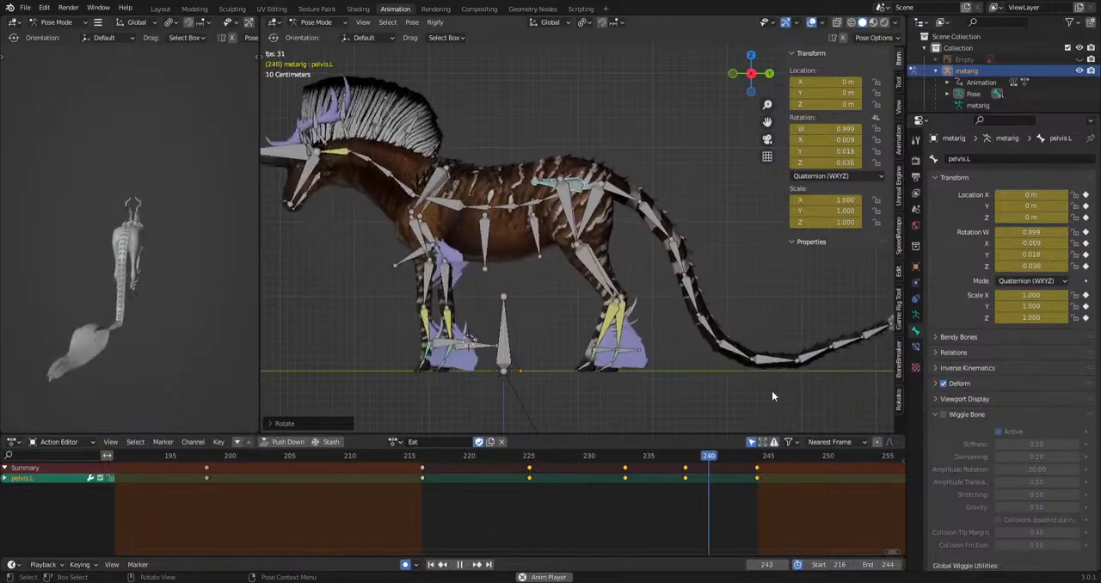
key(space)
Select the forefoot.R, f_toe.R, f_hoof.R and ikLeg.R bones and shift their intermediate keyframes earlier, spanning frames 222 to 233.
middle_drag(769, 388, 446, 407)
drag(446, 408, 488, 338)
drag(512, 526, 669, 463)
key(g)
click(631, 465)
key(space)
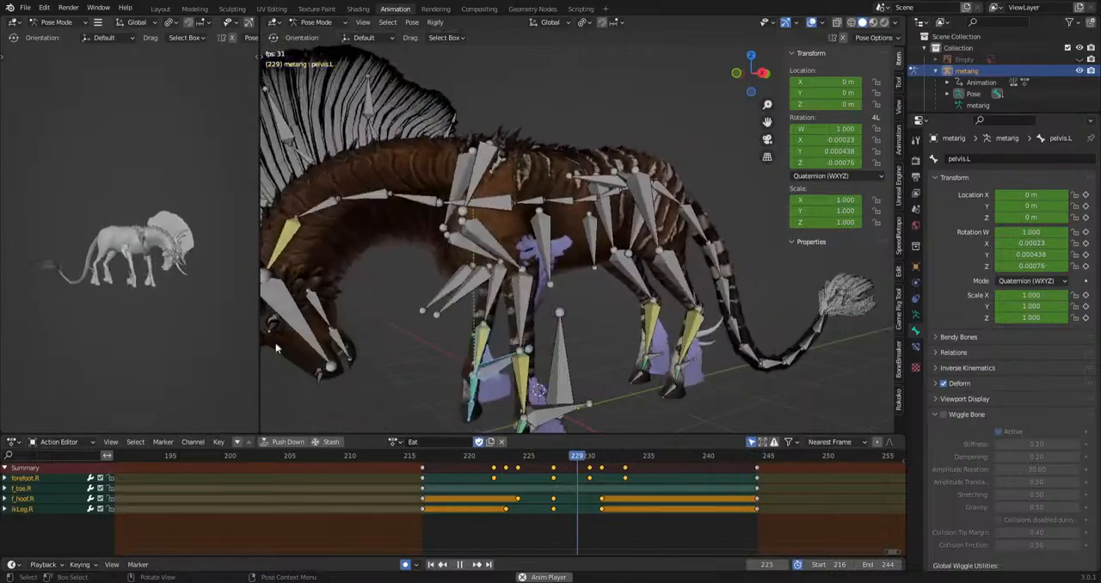
Play back the transition and examine the creature's motion from the front and left side.
scroll(422, 327, down, 5)
middle_drag(408, 324, 630, 329)
key(space)
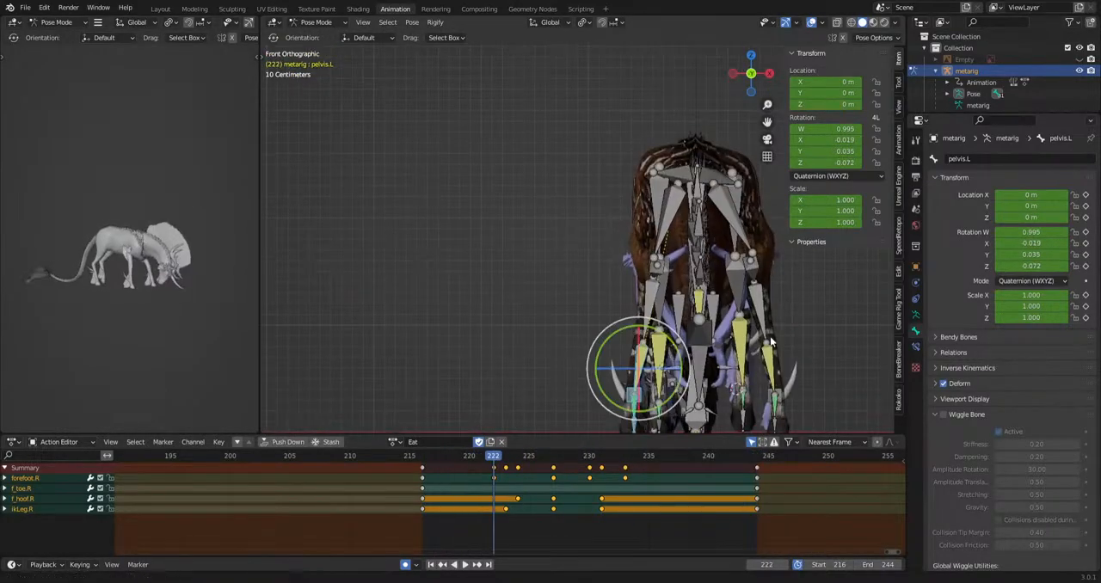
shift+middle_drag(802, 334, 871, 346)
scroll(622, 311, down, 3)
alt+middle_drag(622, 311, 756, 314)
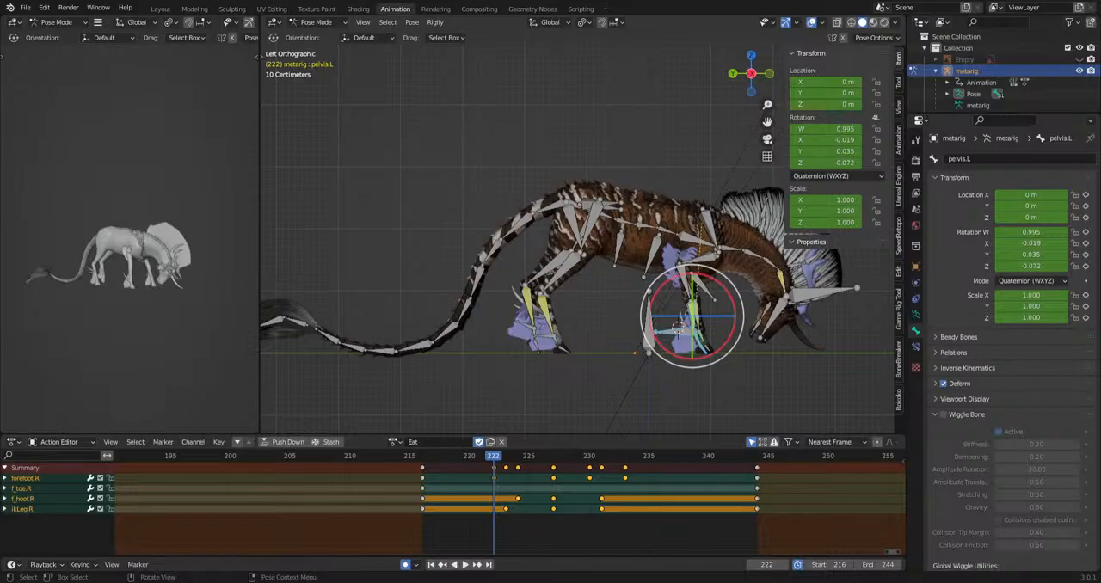
key(space)
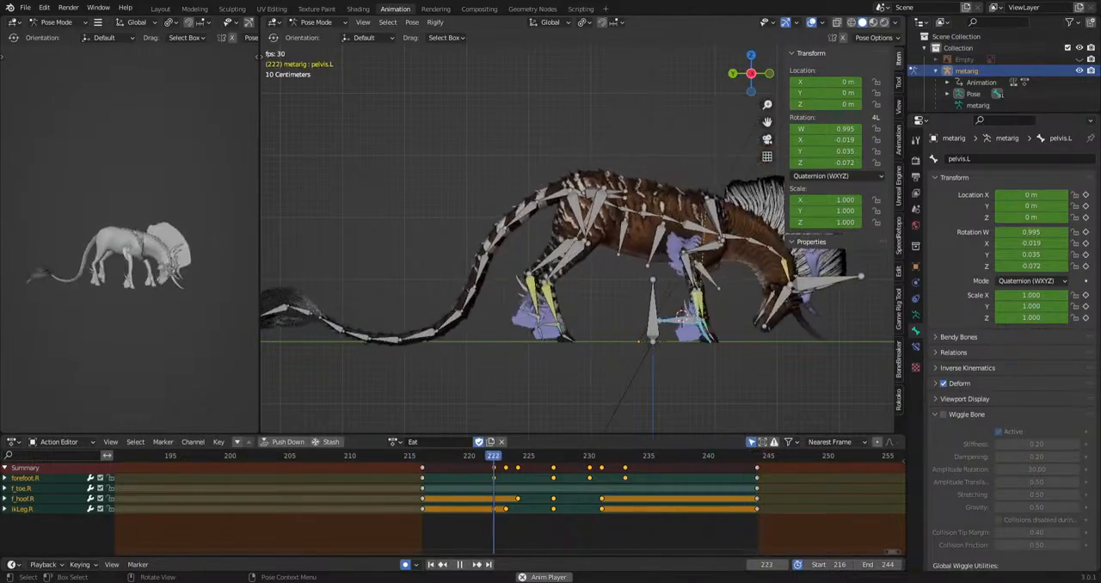
scroll(627, 338, down, 6)
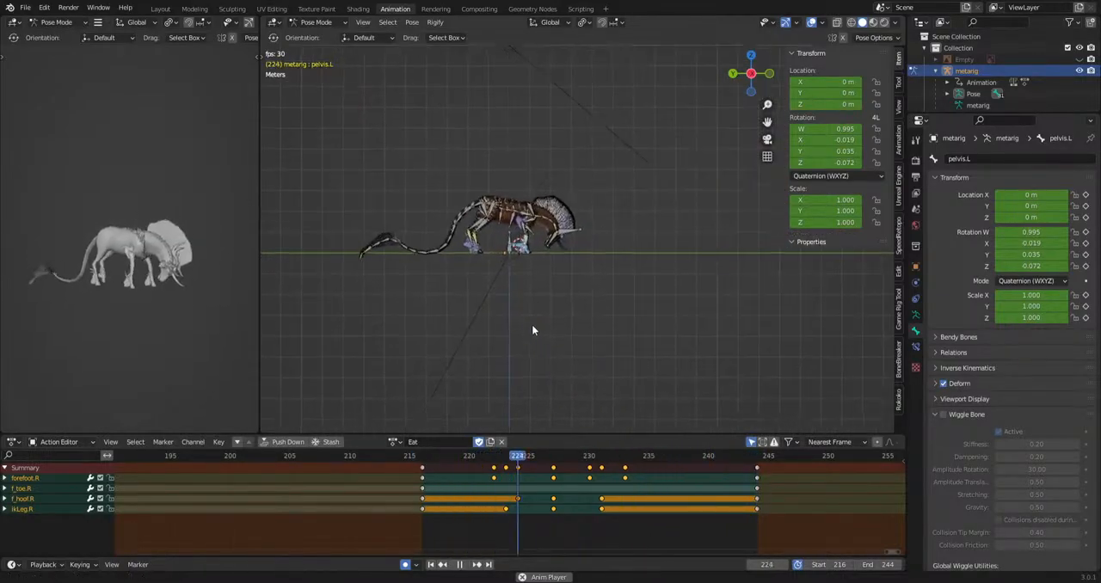
Select the ear.L, ear.R and ear.R.001 bones, key them at frame 224, and rotate them at frames 228, 236 and 241.
scroll(532, 324, up, 3)
scroll(528, 220, up, 5)
key(space)
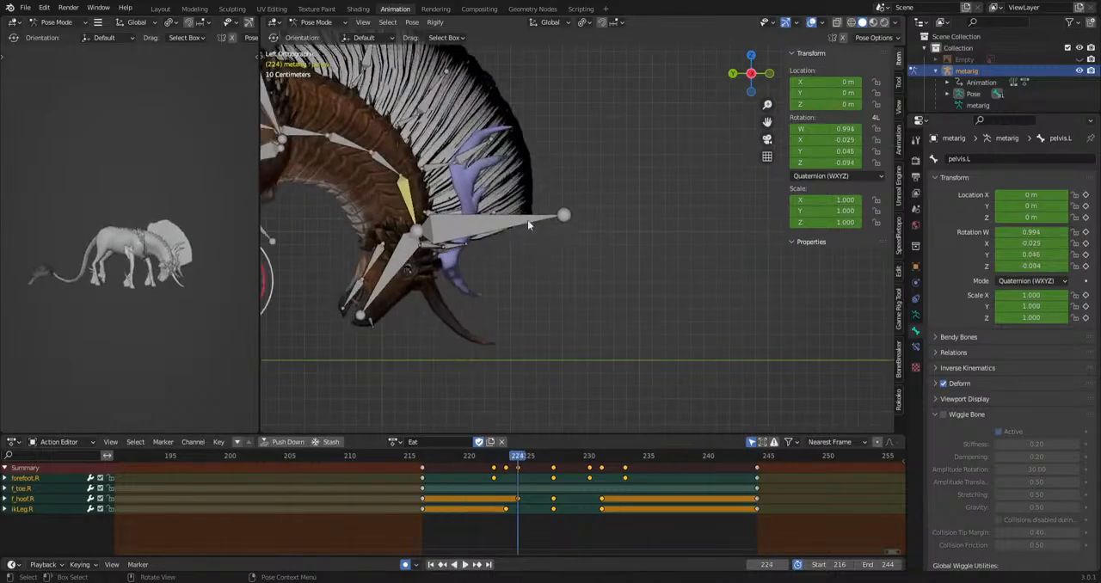
scroll(520, 257, up, 5)
click(455, 289)
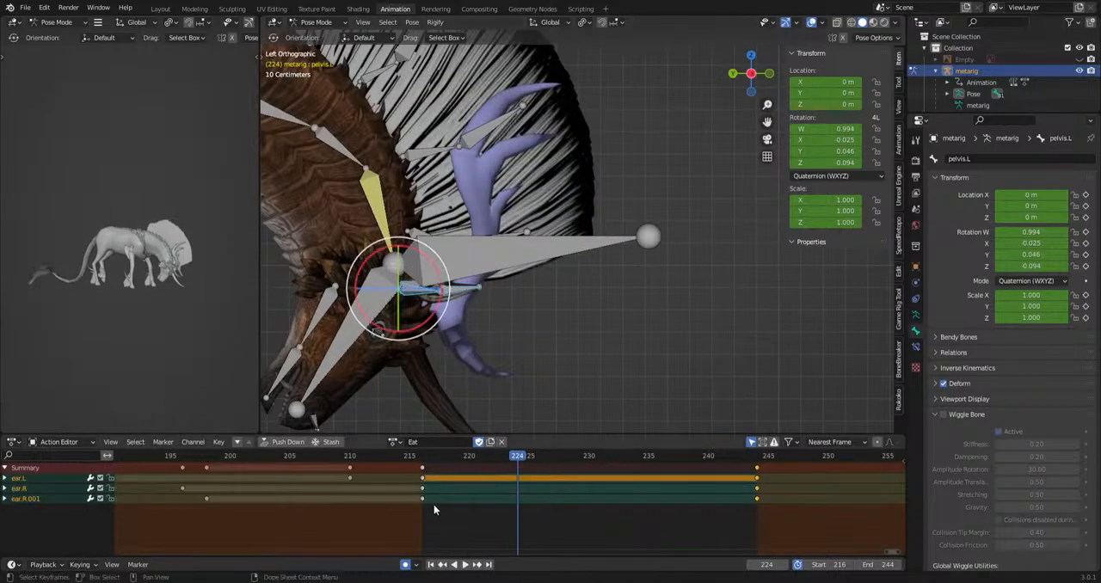
ctrl+click(773, 463)
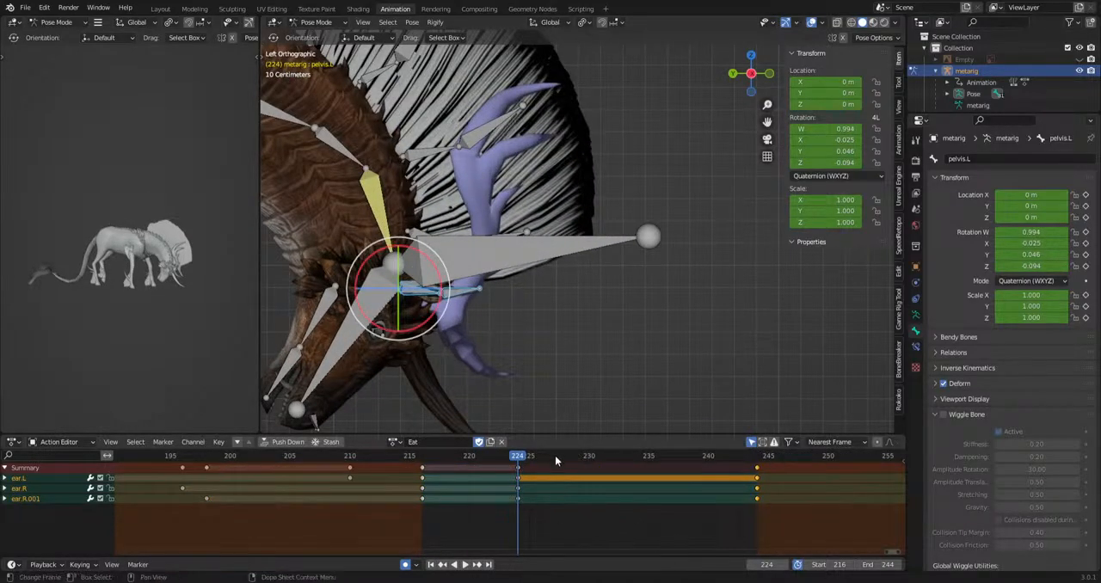
key(space)
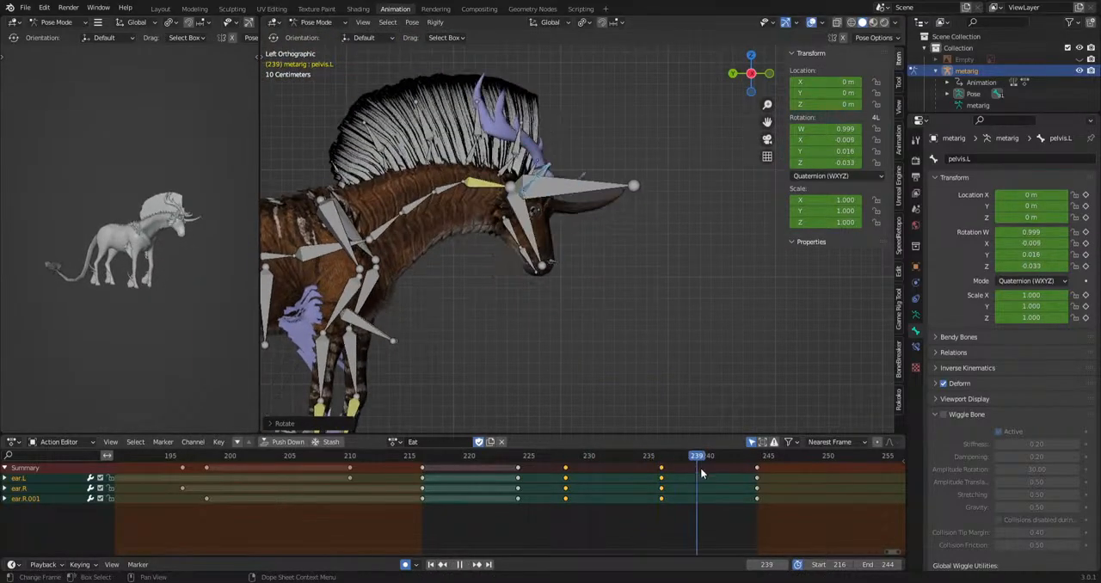
key(r)
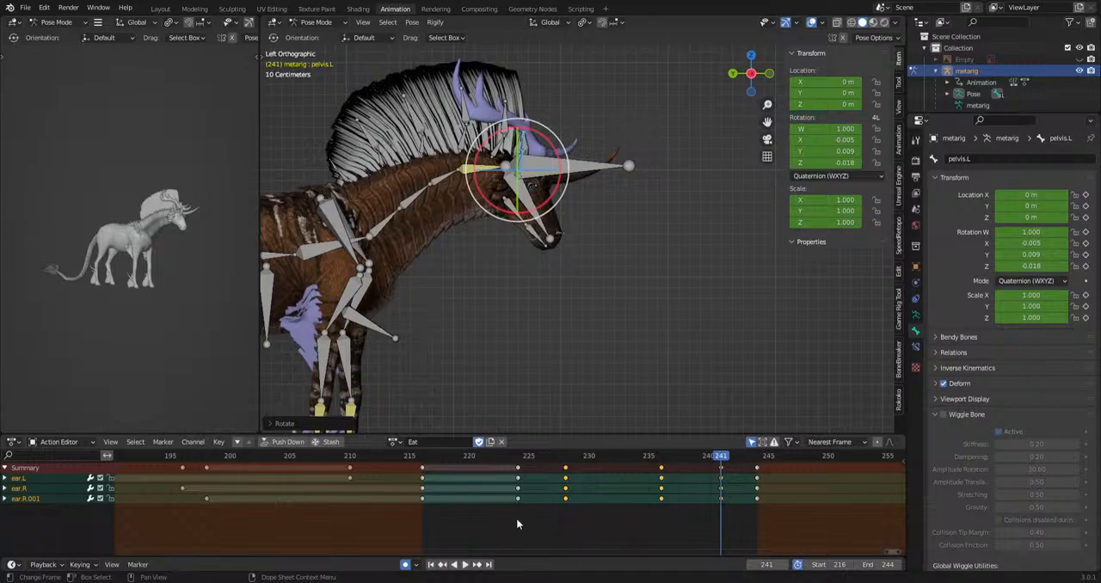
Shift the ear.R.001 bone's intermediate keyframes one frame earlier and play back the motion with overlays hidden.
click(720, 499)
key(space)
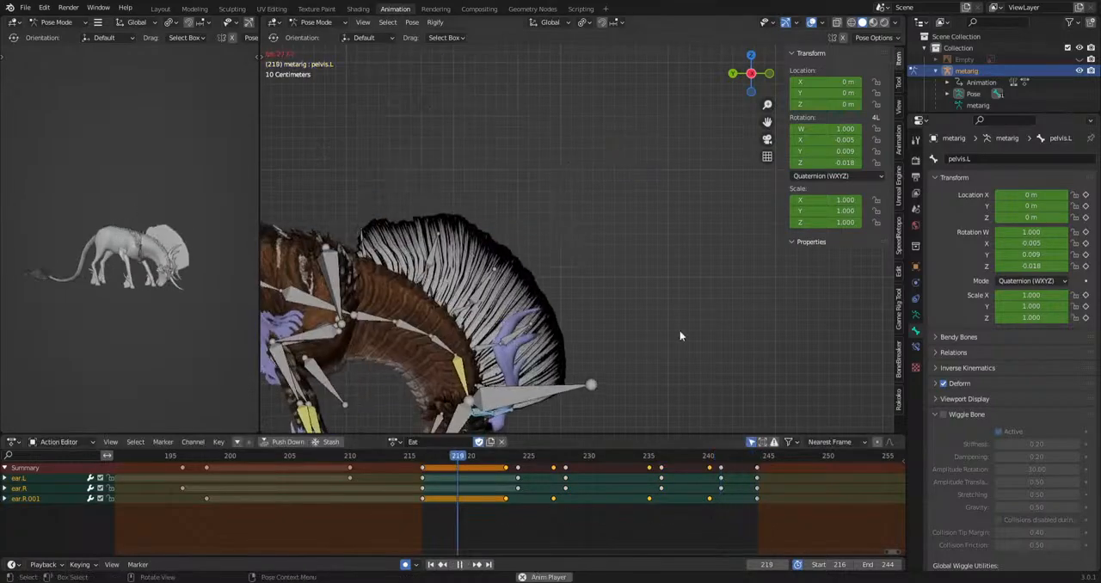
click(671, 288)
click(810, 23)
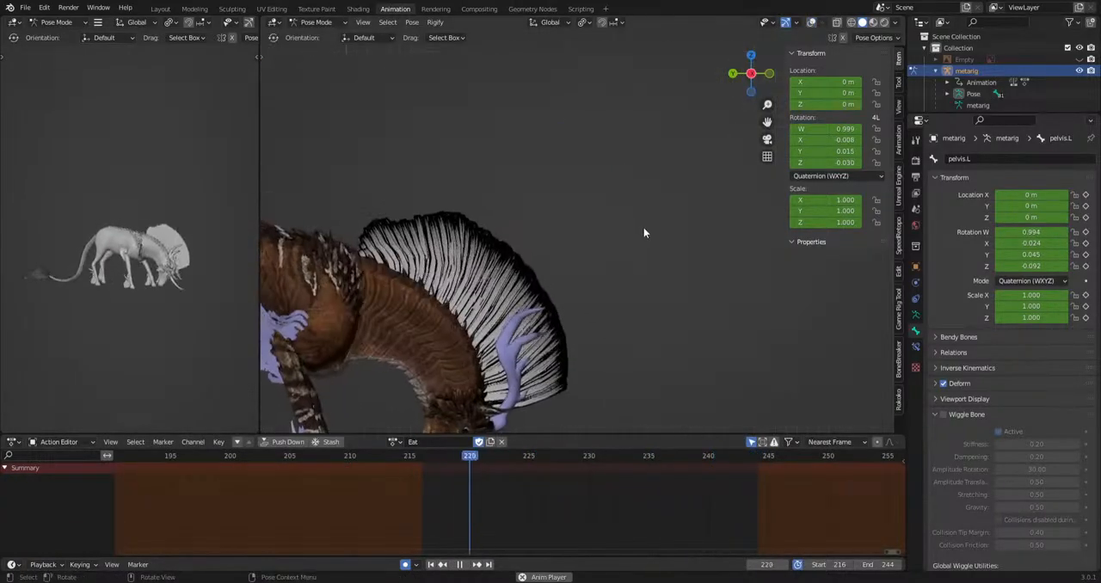
scroll(644, 229, down, 5)
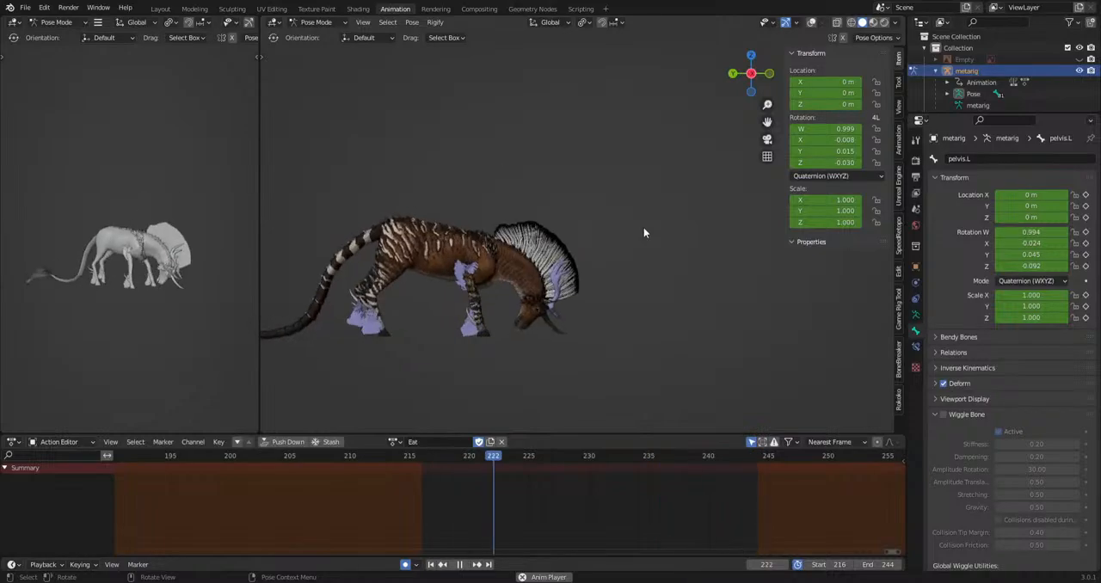
key(space)
Save kirinwip.blend and copy all bones' keyframes from frame 0 to frame 244 of the Eat action.
click(812, 23)
scroll(642, 340, down, 3)
key(a)
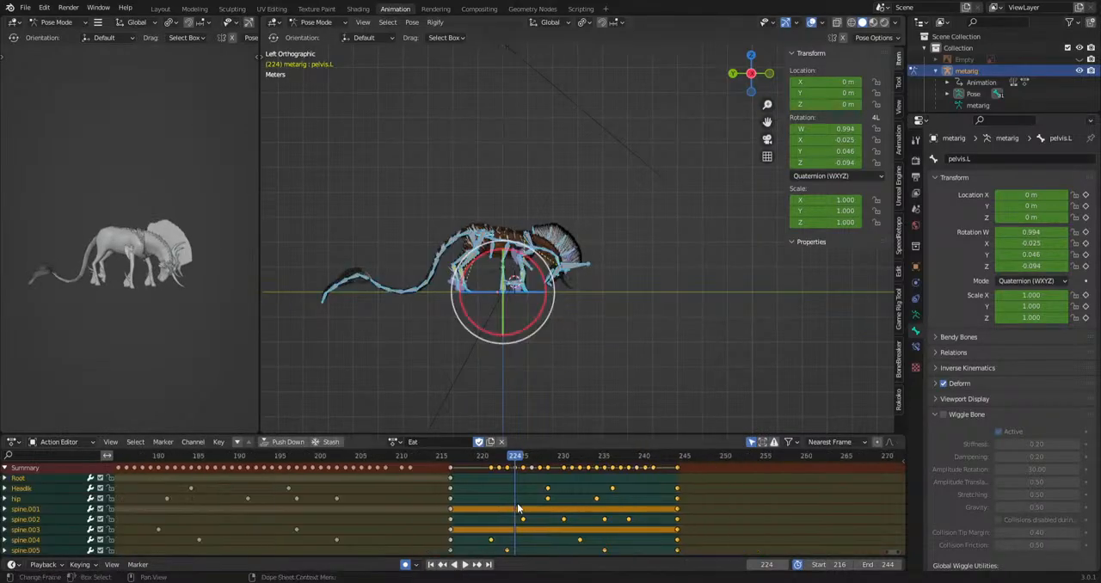
scroll(517, 503, down, 8)
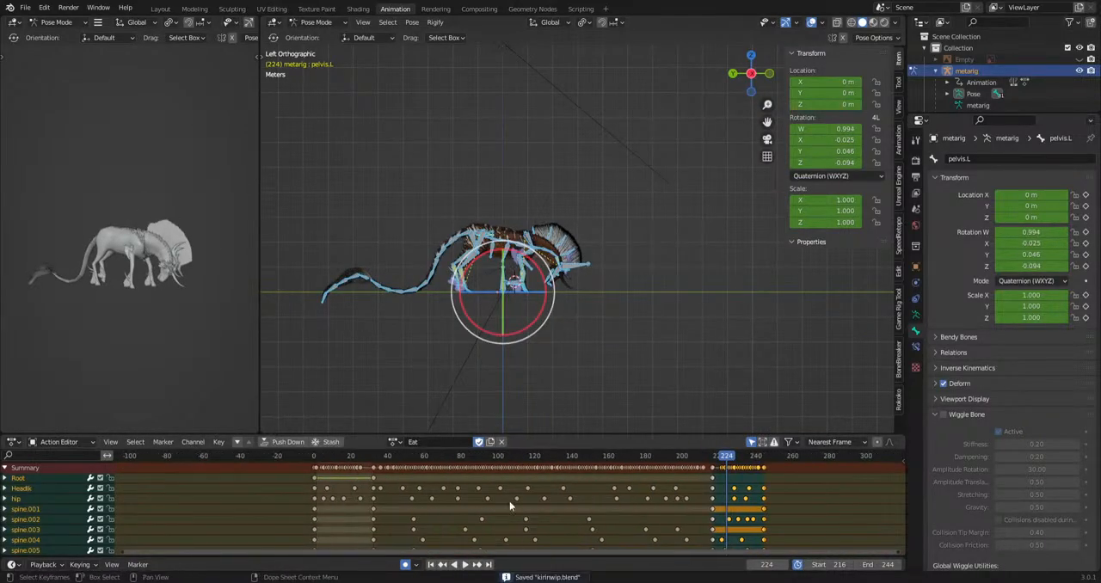
drag(591, 437, 590, 322)
scroll(588, 376, up, 2)
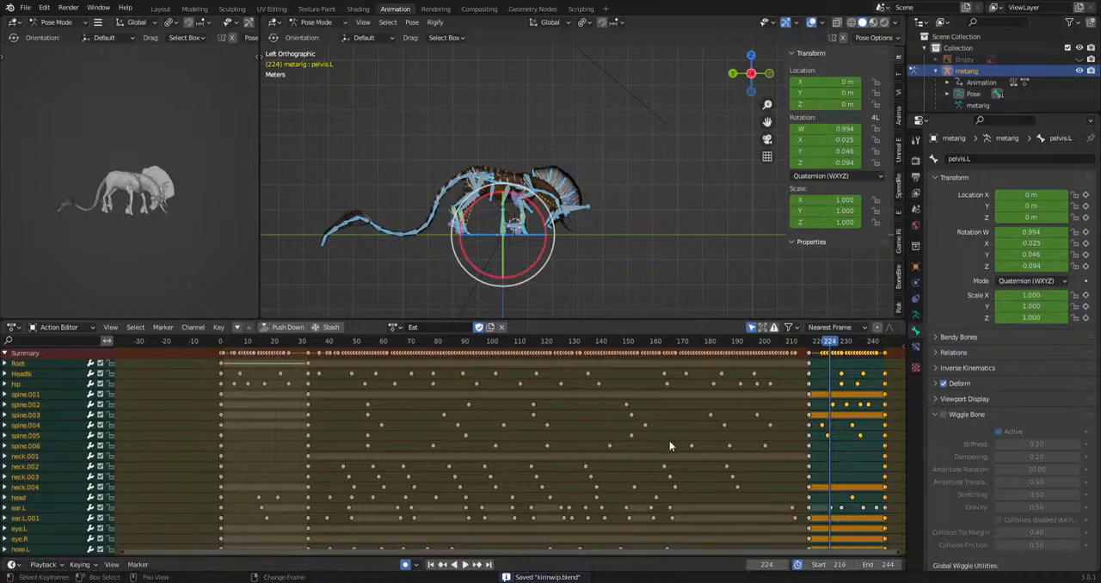
middle_drag(669, 445, 660, 449)
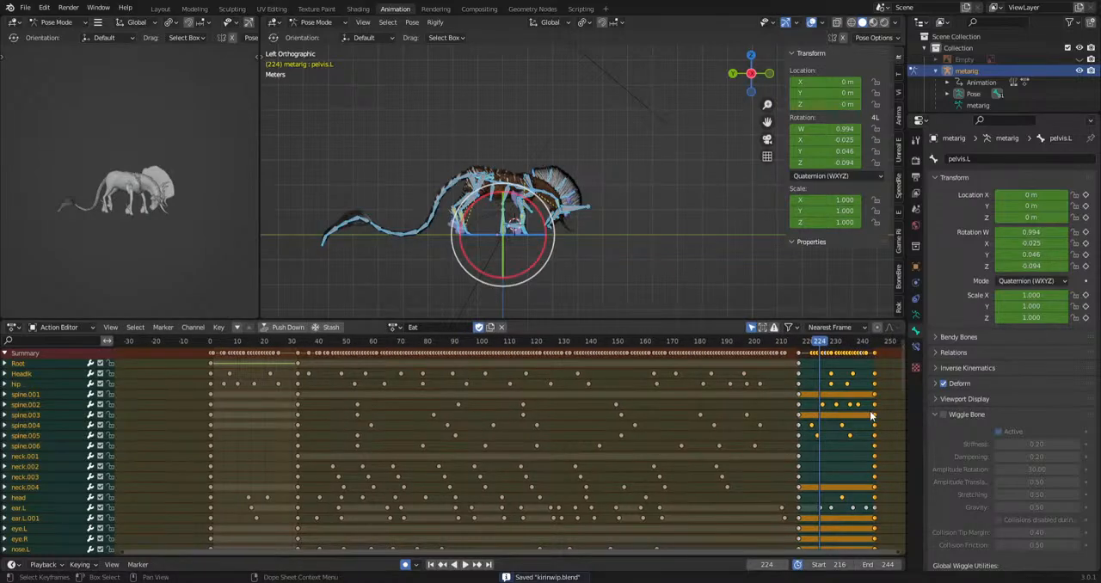
click(211, 356)
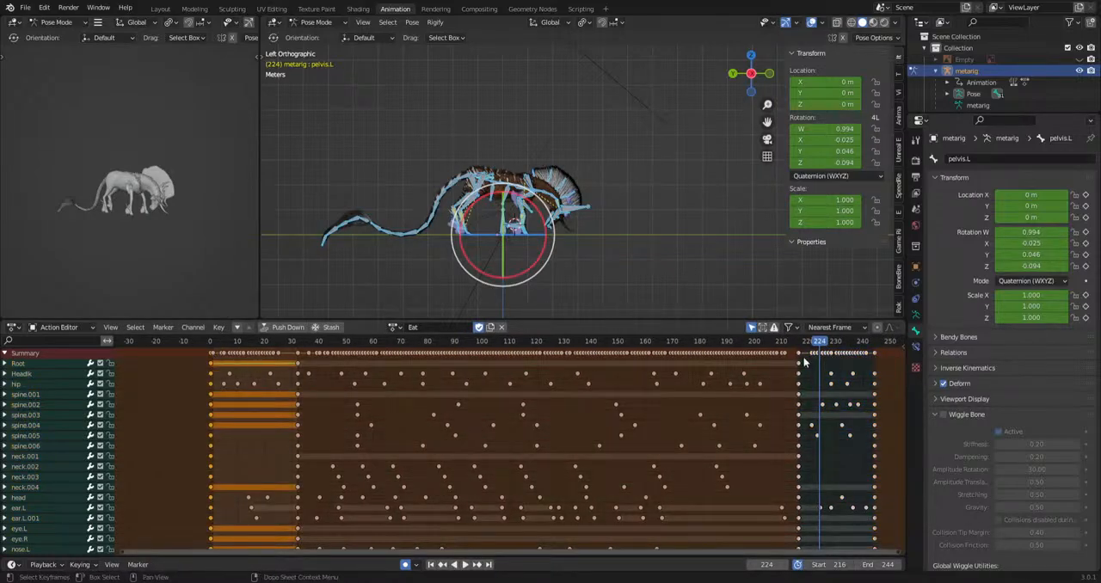
key(space)
key(ctrl+v)
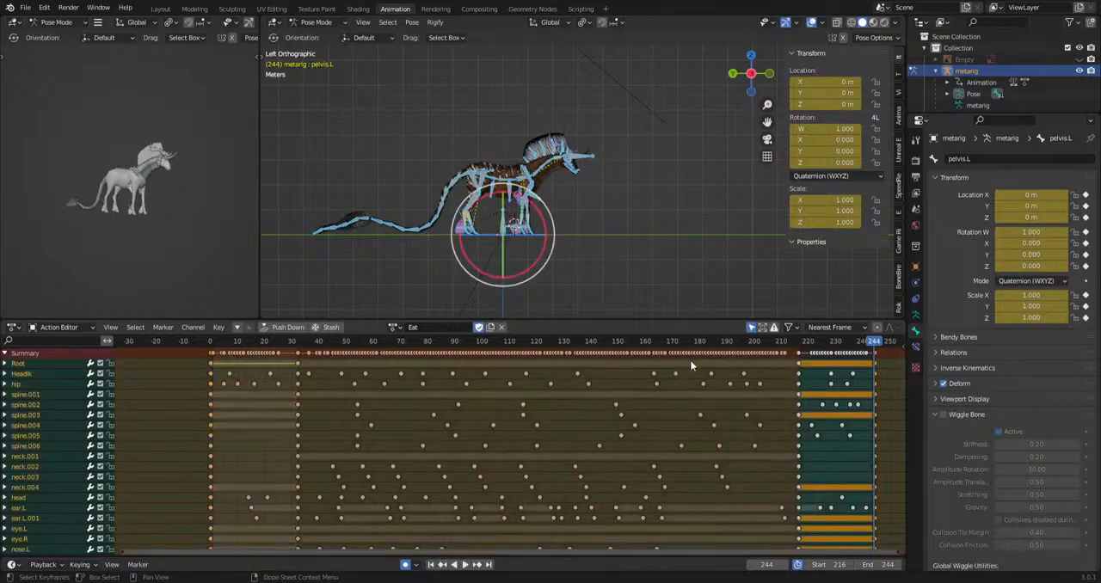
Set the preview range to frames 1 to 244 and play back the Eat animation with overlays hidden.
click(214, 360)
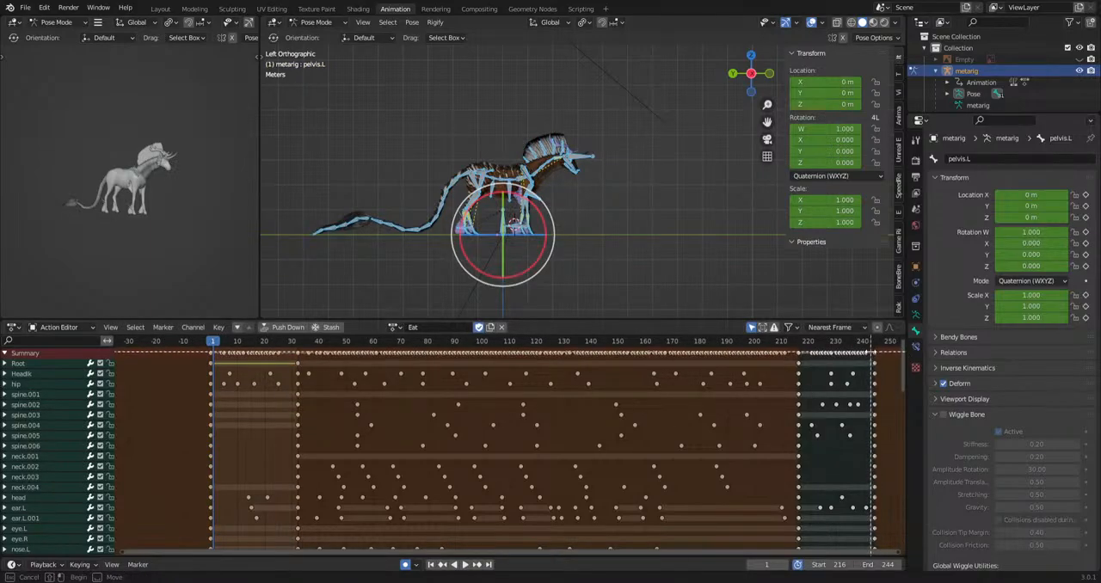
drag(875, 351, 215, 438)
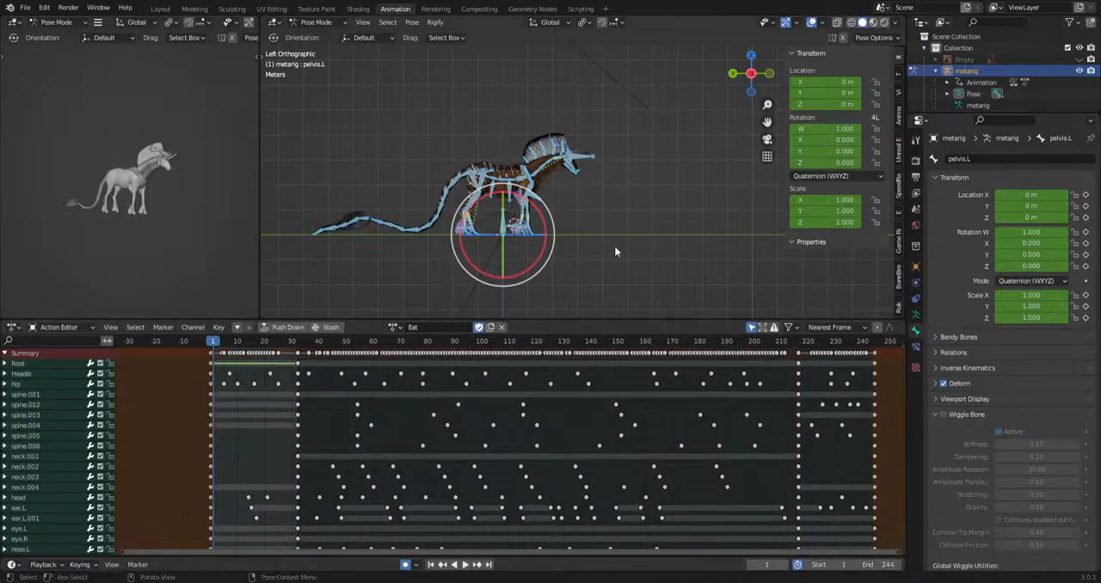
middle_drag(182, 217, 103, 241)
drag(570, 318, 572, 449)
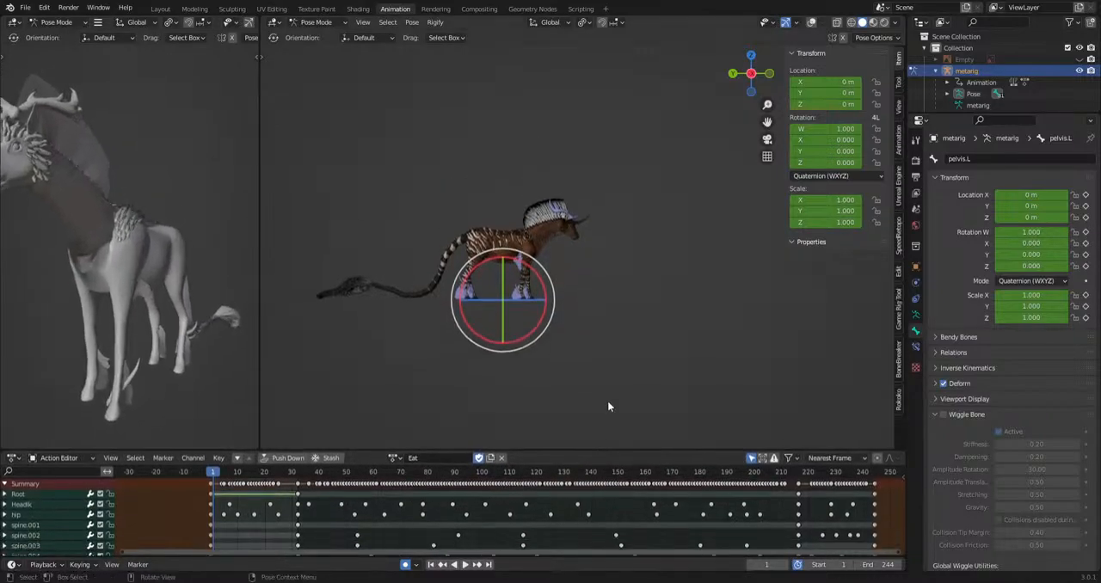
key(space)
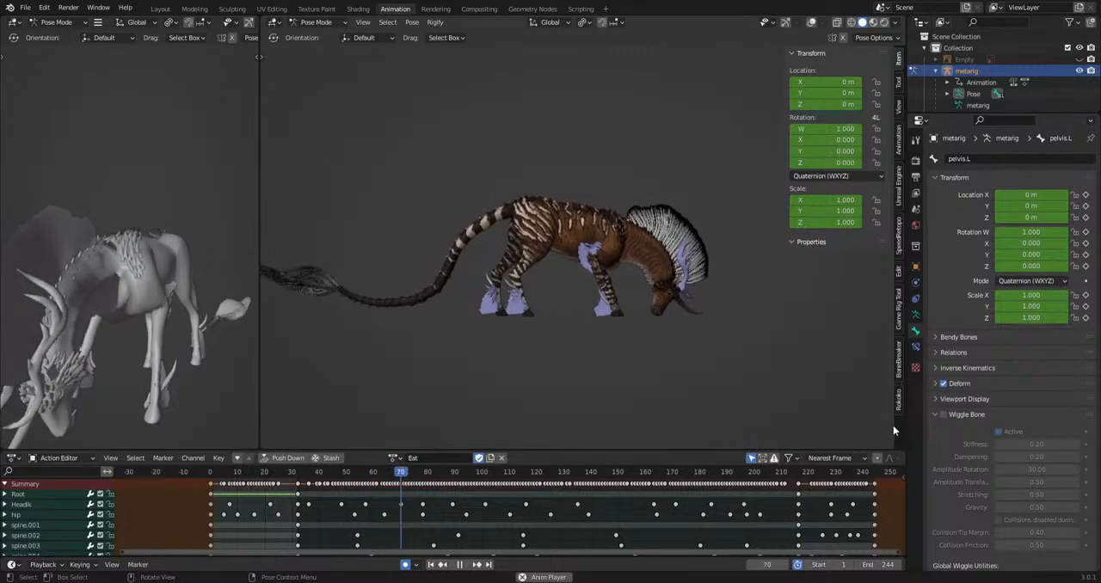
click(292, 473)
key(Escape)
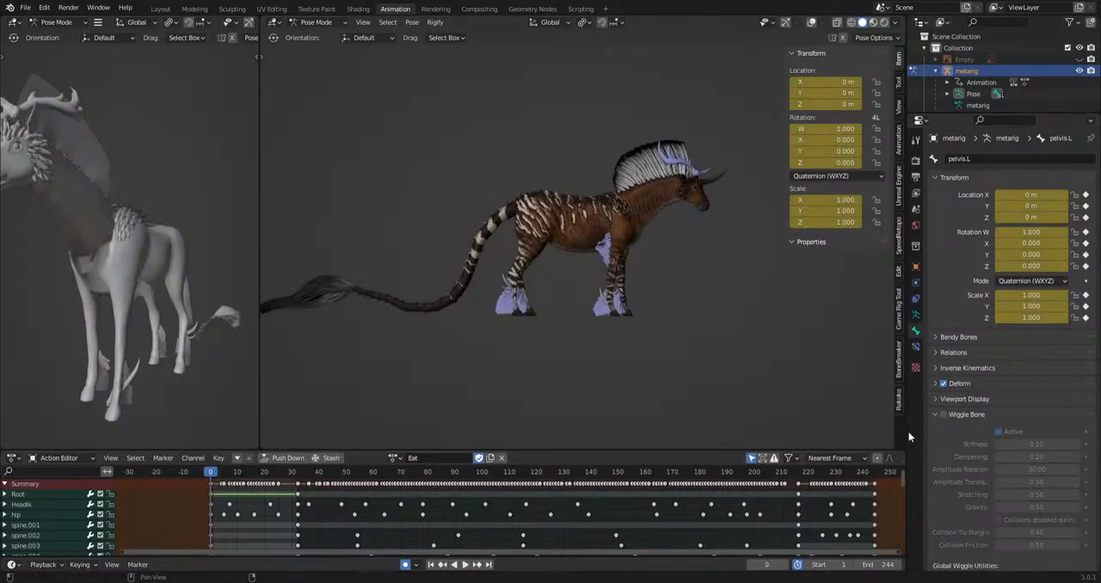
Widen the main 3D viewport by shrinking the Outliner and Properties areas and hiding the viewport sidebar.
drag(906, 434, 1097, 429)
drag(960, 181, 1097, 209)
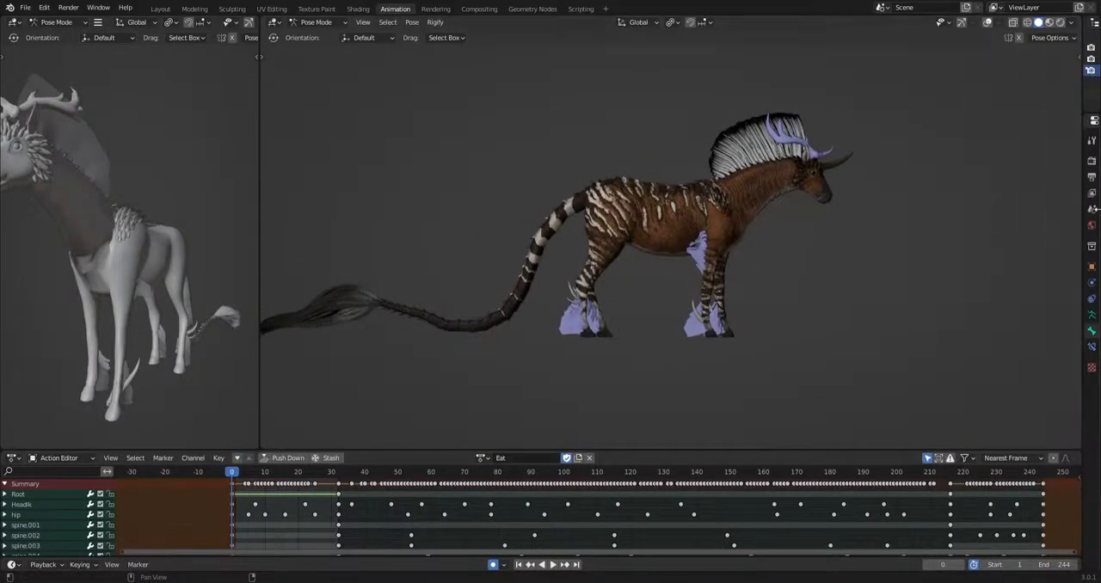
scroll(781, 299, down, 2)
mouse_move(783, 306)
middle_down()
mouse_move(816, 306)
mouse_move(784, 308)
middle_up()
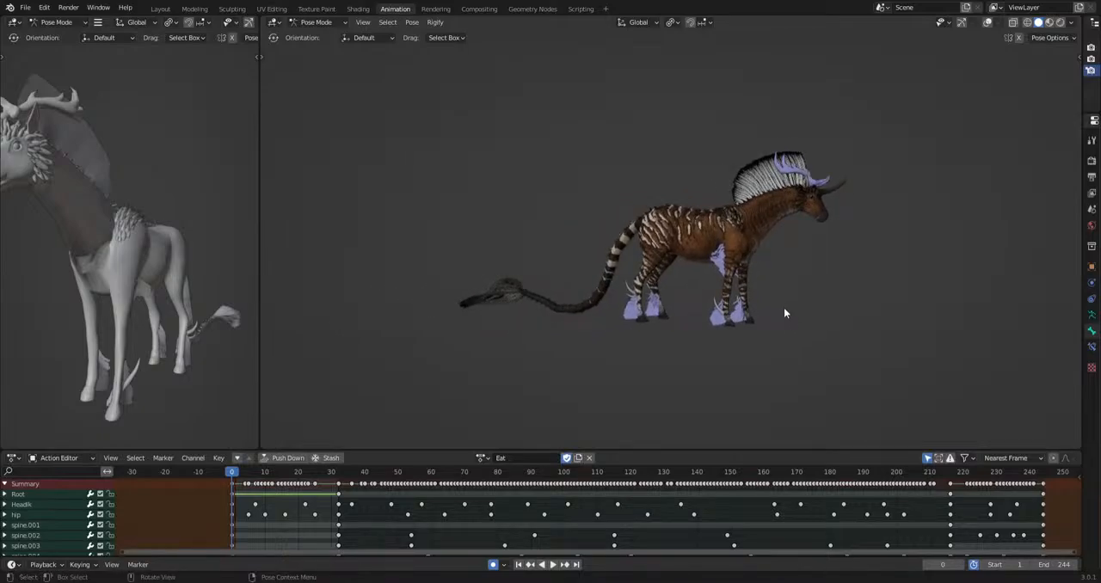
Play back the complete Eat animation and examine the creature's motion from the front and both sides.
key(space)
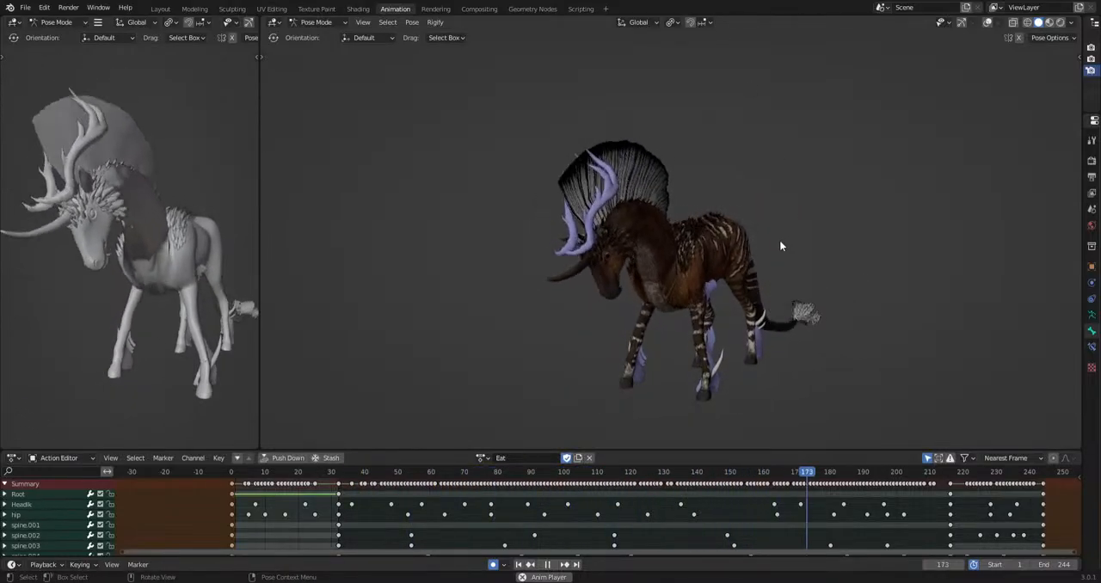
middle_drag(813, 293, 895, 278)
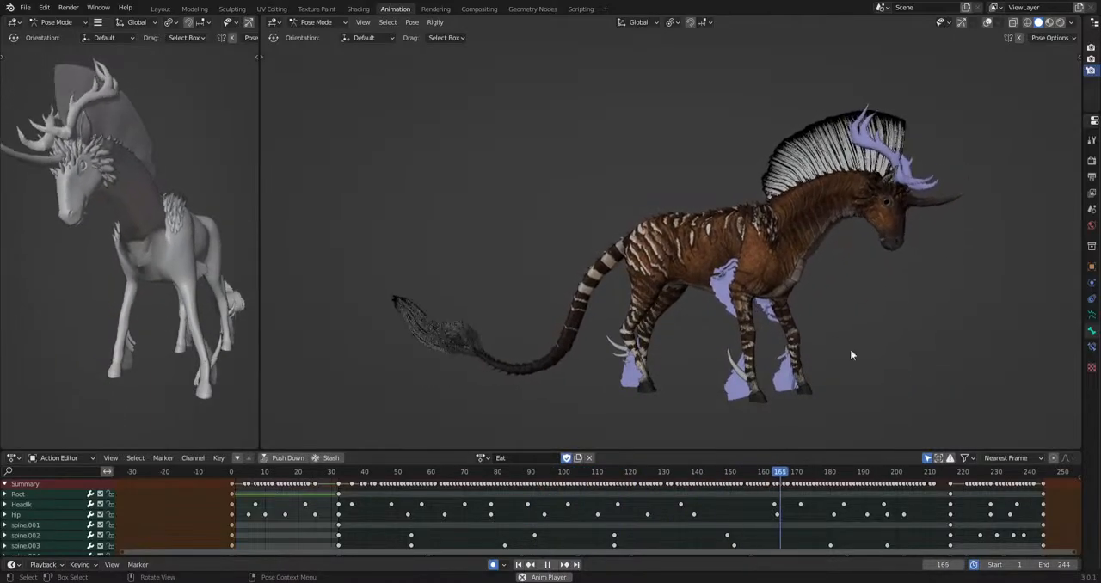
middle_drag(444, 292, 721, 312)
scroll(720, 312, down, 2)
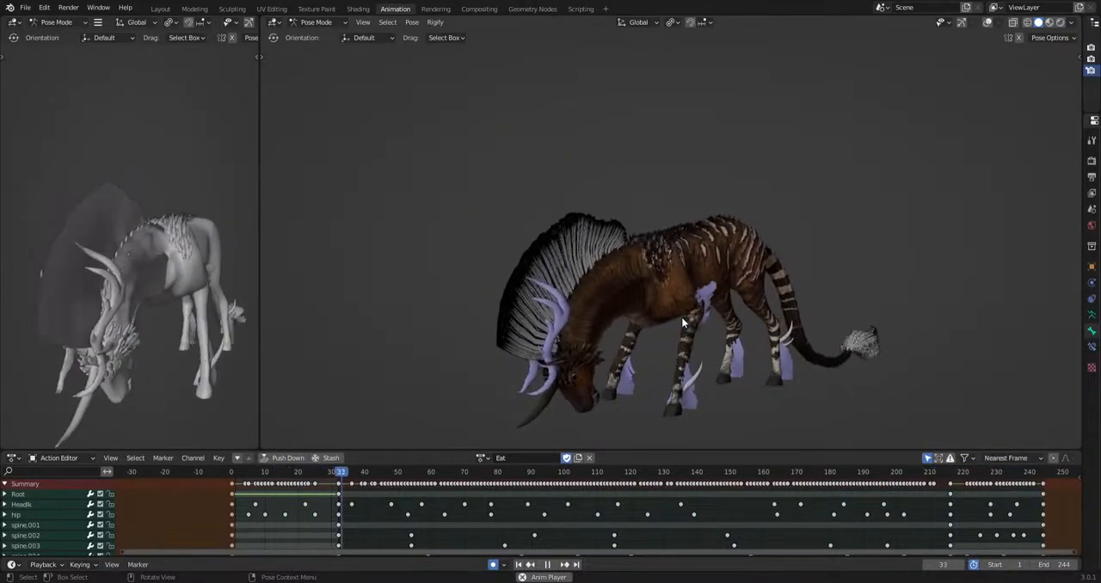
mouse_move(823, 313)
middle_down()
mouse_move(684, 336)
mouse_move(890, 324)
mouse_move(715, 321)
mouse_move(822, 326)
middle_up()
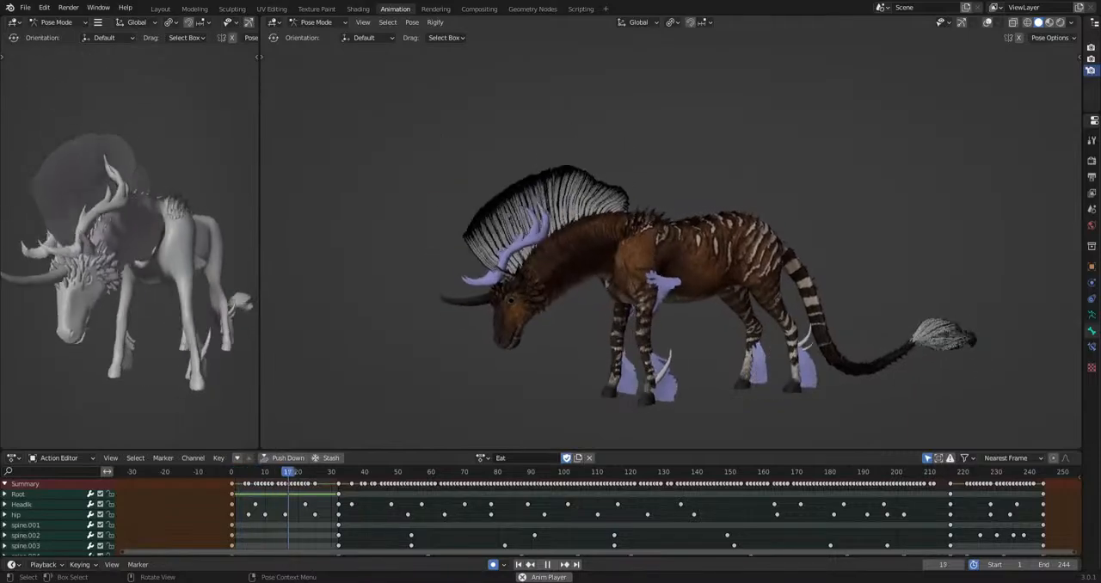
scroll(693, 370, down, 3)
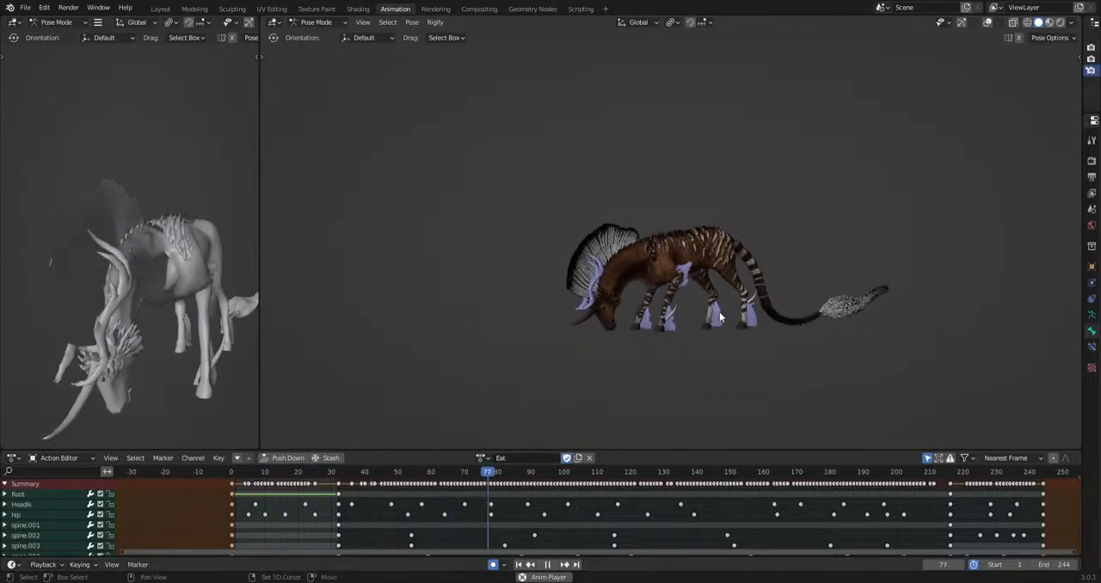
scroll(672, 303, up, 4)
key(space)
Switch the viewport to Material Preview shading and inspect the grazing pose from both sides at frames 59 and 67.
click(1039, 23)
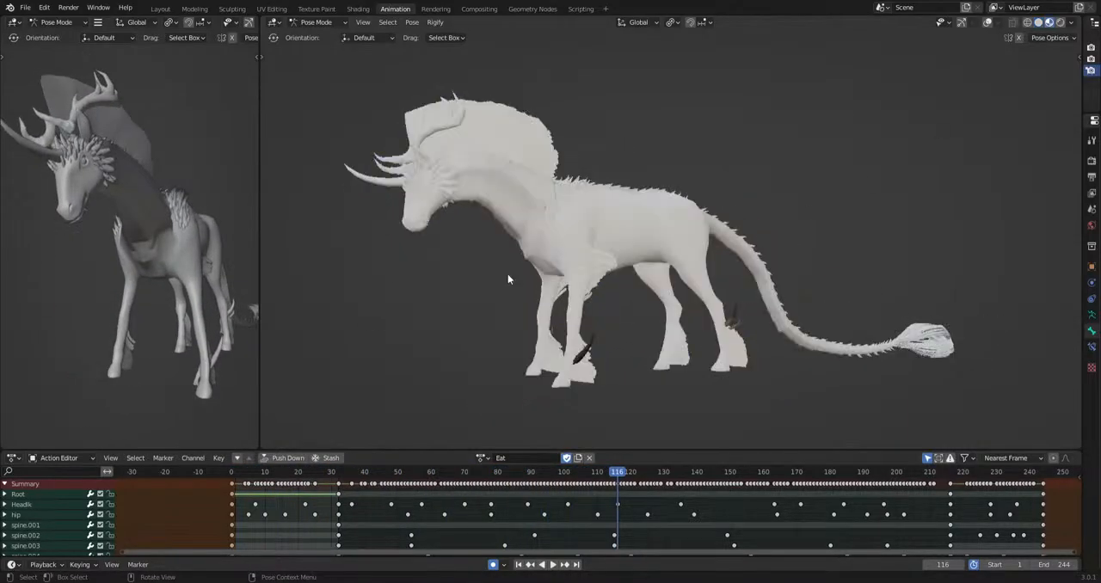
drag(479, 478, 427, 479)
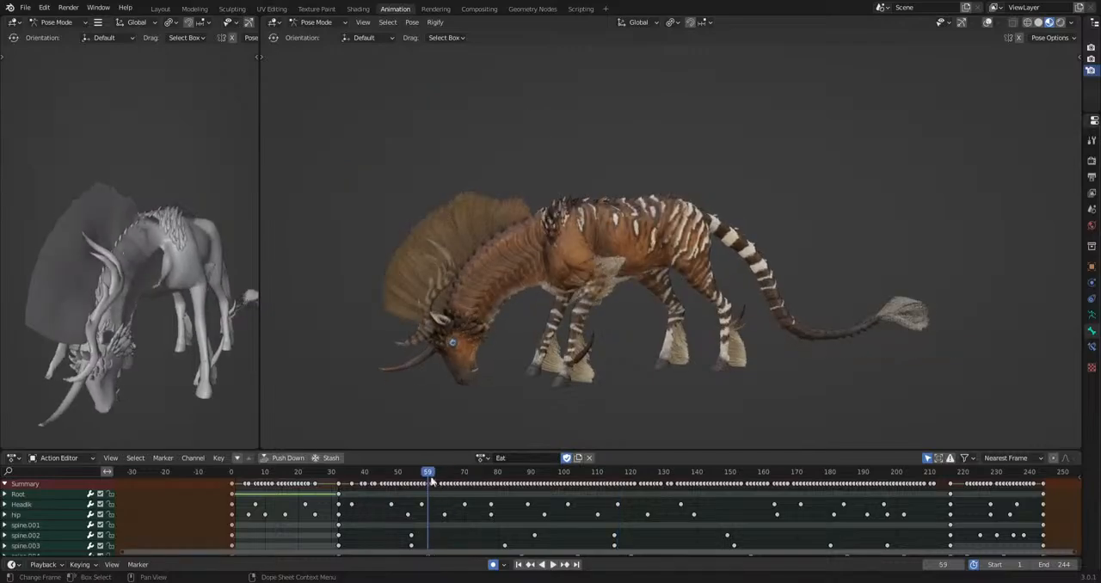
middle_drag(469, 389, 643, 367)
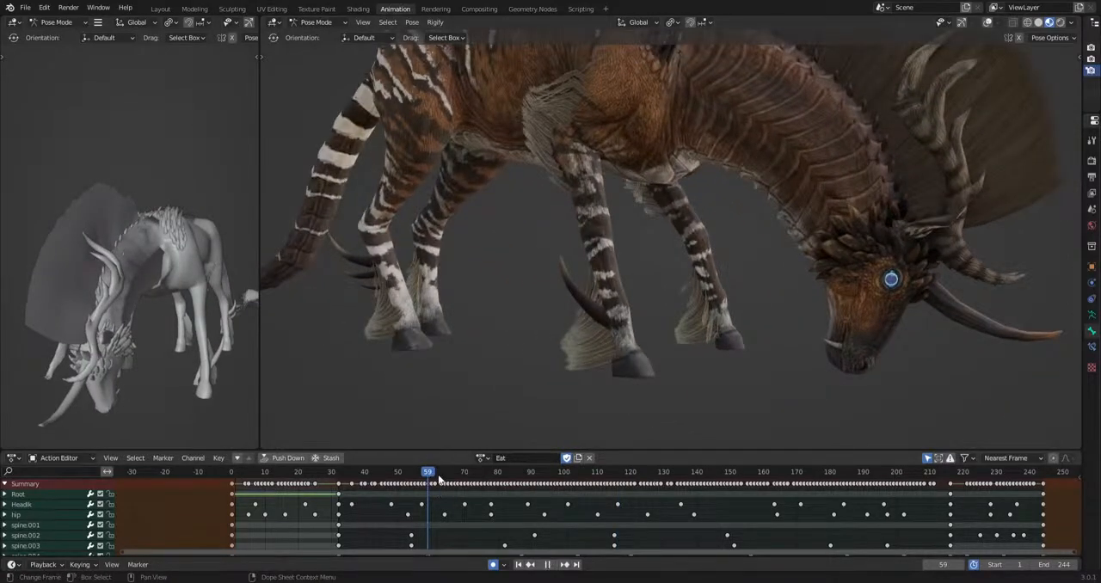
drag(439, 477, 454, 477)
middle_drag(630, 368, 937, 74)
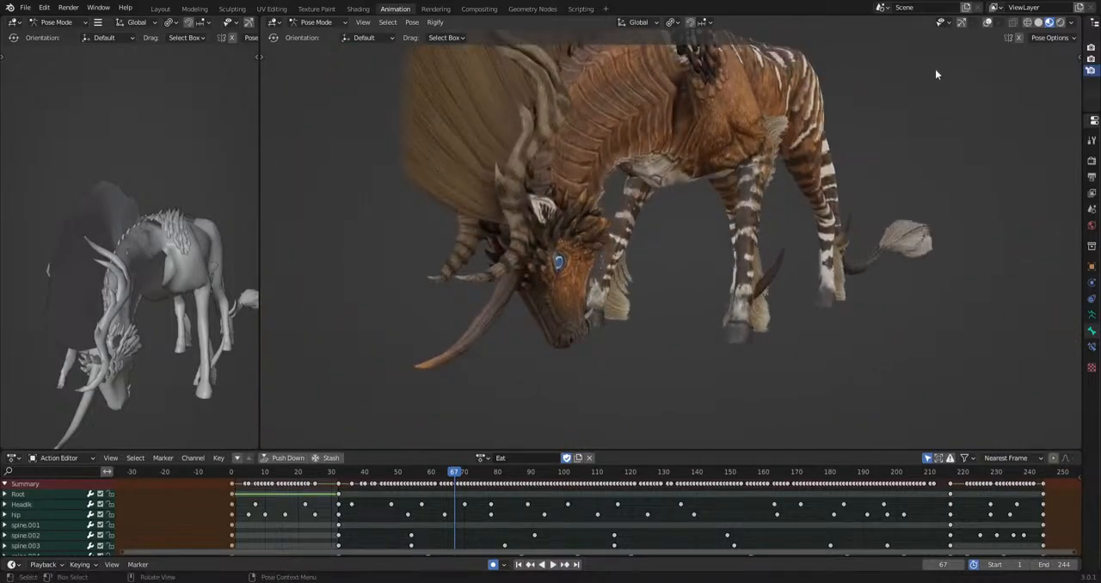
Switch the viewport to Rendered shading and inspect the grazing pose at frame 67 from different angles.
click(1060, 23)
middle_drag(579, 234, 634, 134)
middle_drag(634, 133, 690, 306)
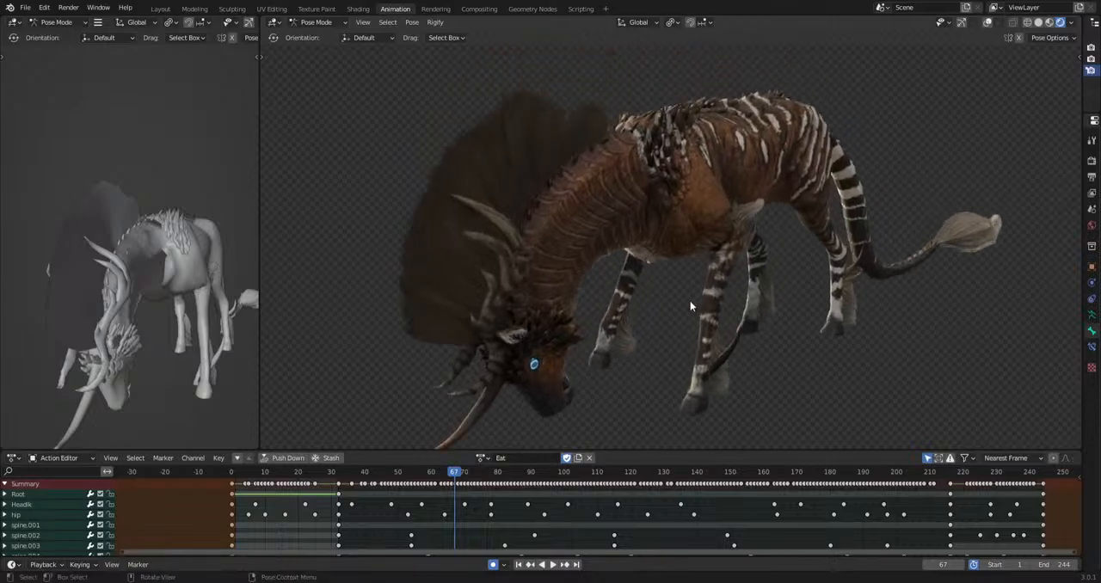
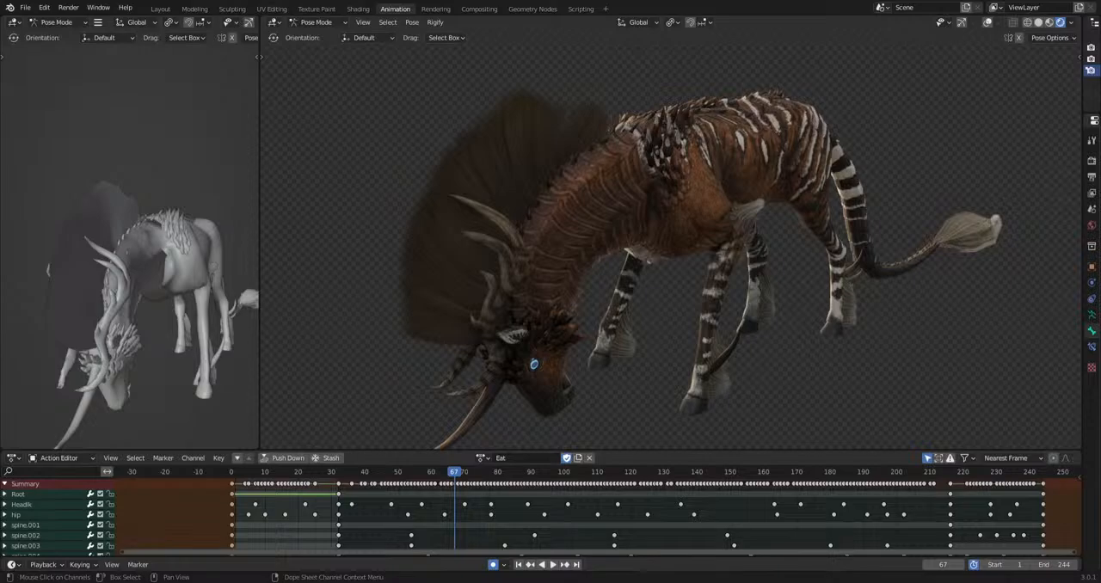
scroll(678, 284, down, 4)
middle_drag(676, 294, 643, 294)
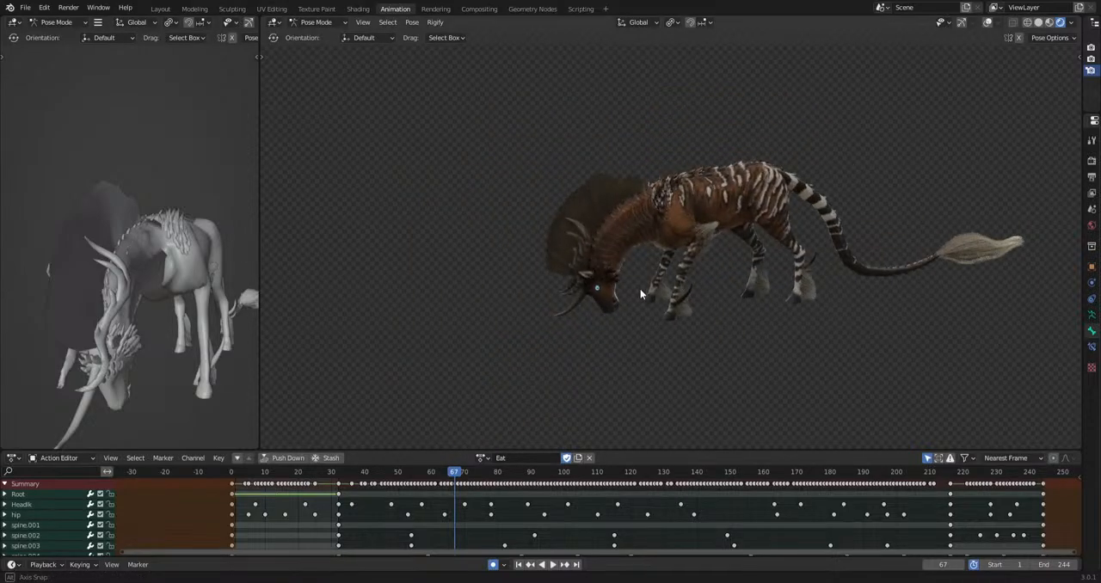
scroll(644, 293, up, 1)
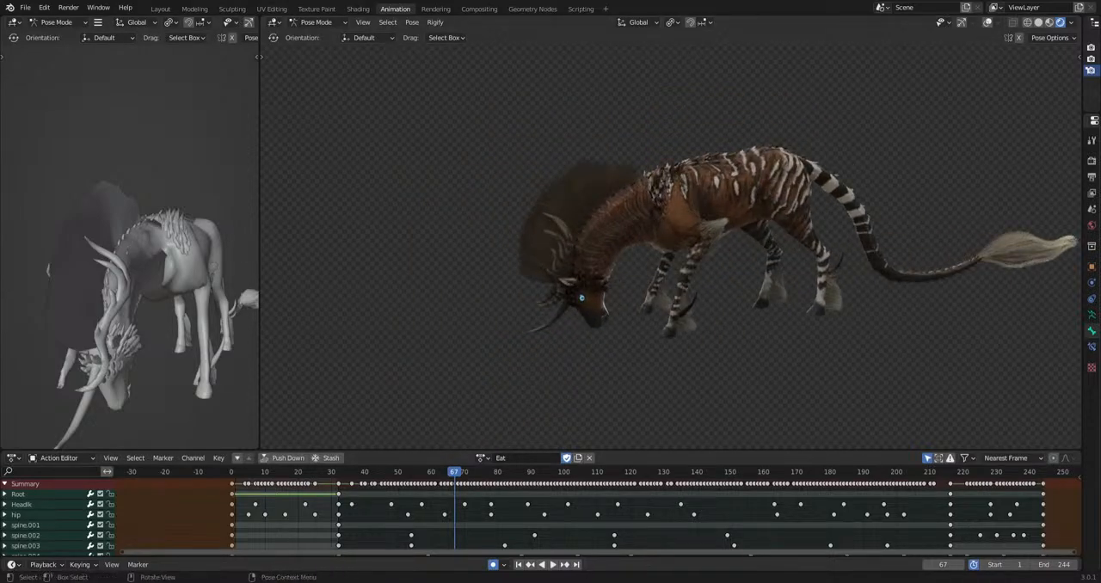